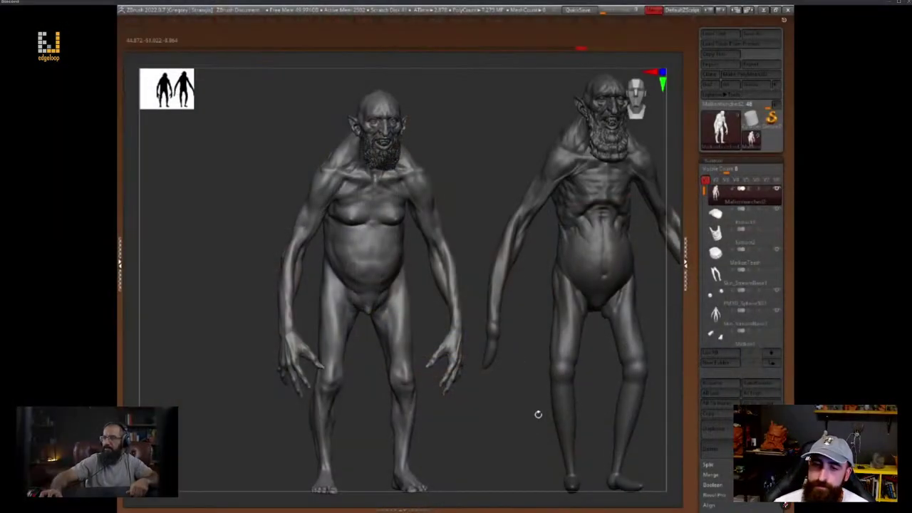
Compare the two bearded figures' anatomy from several angles, with the thin Skin_StreamBase7 figure as the active subtool
left_click_drag(539, 415, 508, 408)
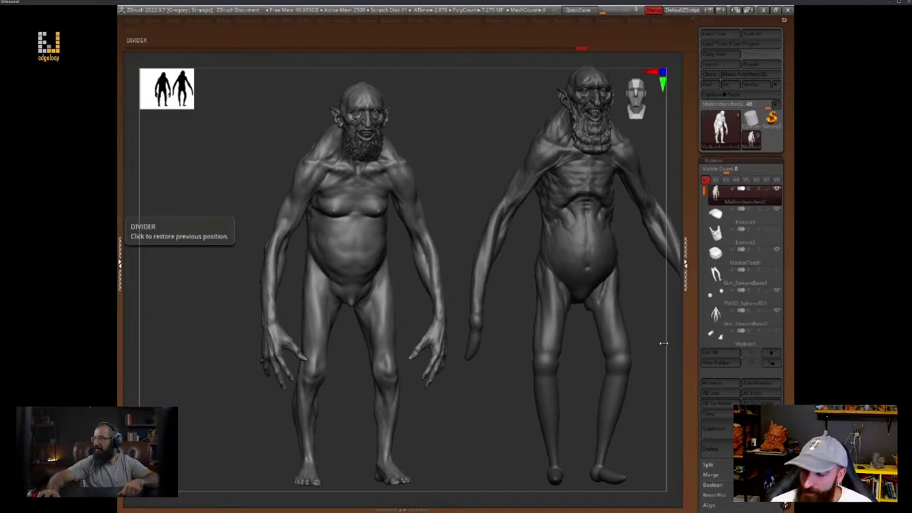
mouse_move(663, 343)
left_mouse_down()
mouse_move(681, 377)
mouse_move(559, 401)
mouse_move(638, 417)
mouse_move(672, 401)
mouse_move(658, 403)
mouse_move(659, 385)
left_mouse_up()
left_click(536, 216, "alt")
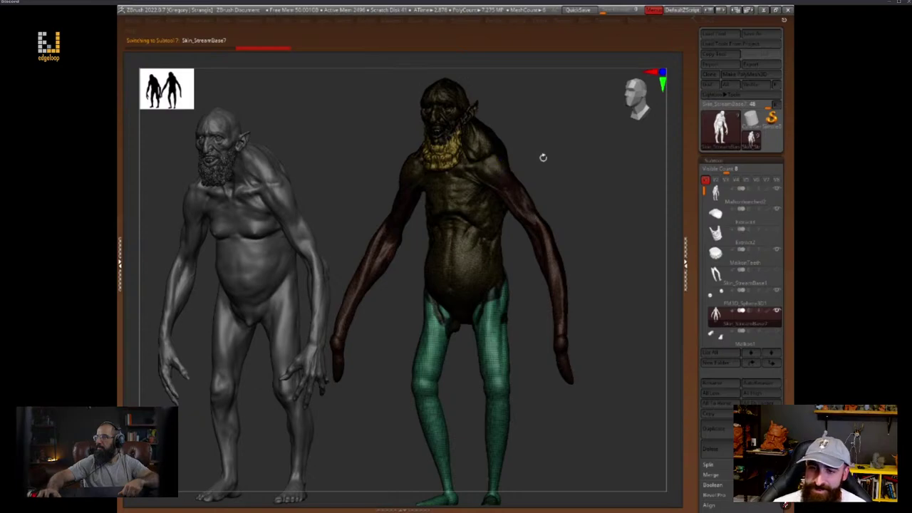
mouse_move(543, 158)
left_mouse_down("alt")
mouse_move(618, 204)
mouse_move(623, 303)
left_mouse_up("alt")
key("shift+f")
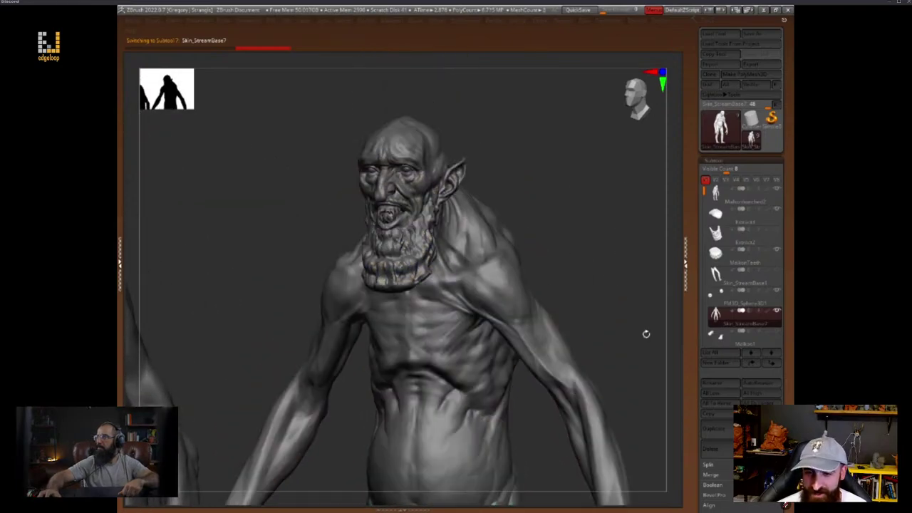
left_click_drag(646, 334, 636, 365)
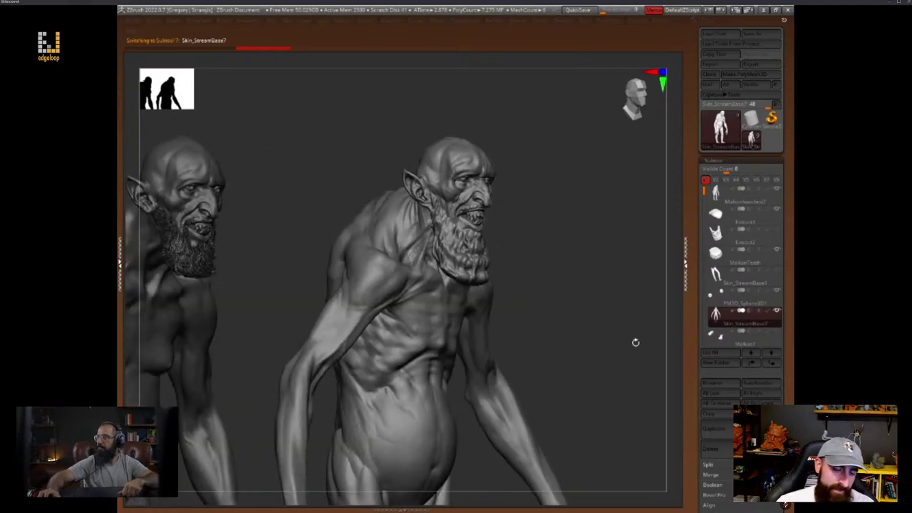
mouse_move(660, 377)
left_mouse_down()
mouse_move(643, 387)
mouse_move(651, 378)
left_mouse_up()
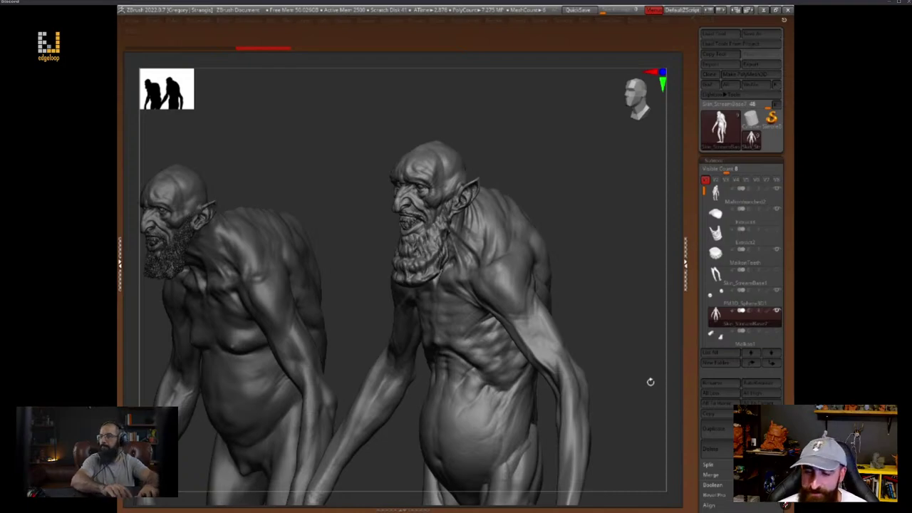
mouse_move(649, 382)
left_mouse_down()
mouse_move(656, 392)
mouse_move(659, 378)
mouse_move(635, 392)
mouse_move(648, 382)
mouse_move(642, 404)
left_mouse_up()
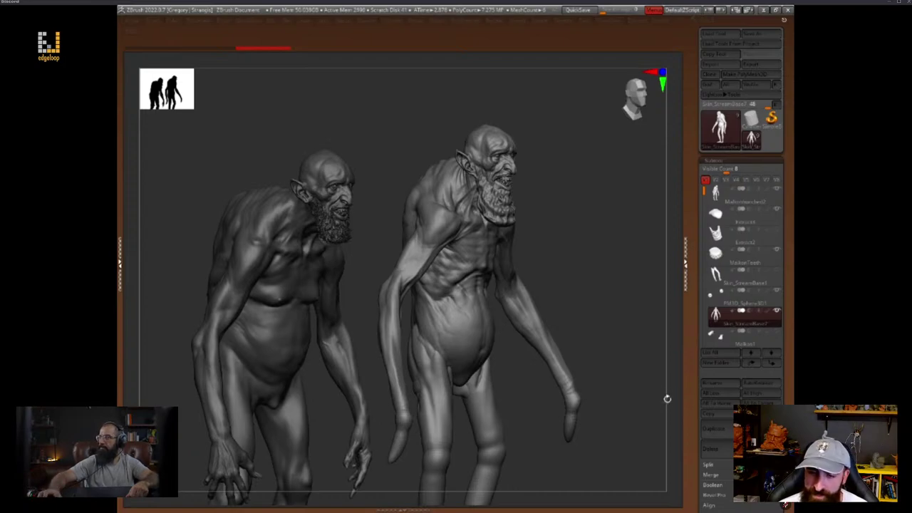
mouse_move(664, 404)
left_mouse_down()
mouse_move(656, 403)
mouse_move(663, 407)
left_mouse_up()
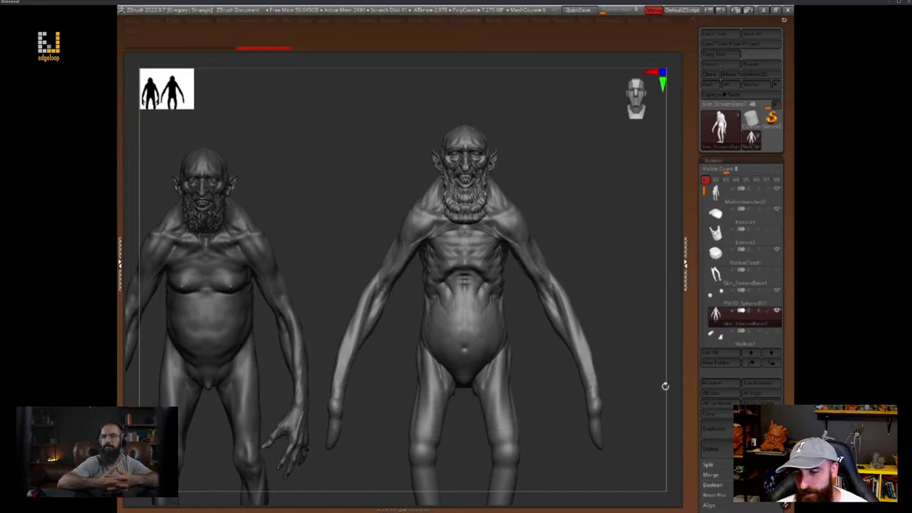
left_click_drag(536, 385, 664, 328)
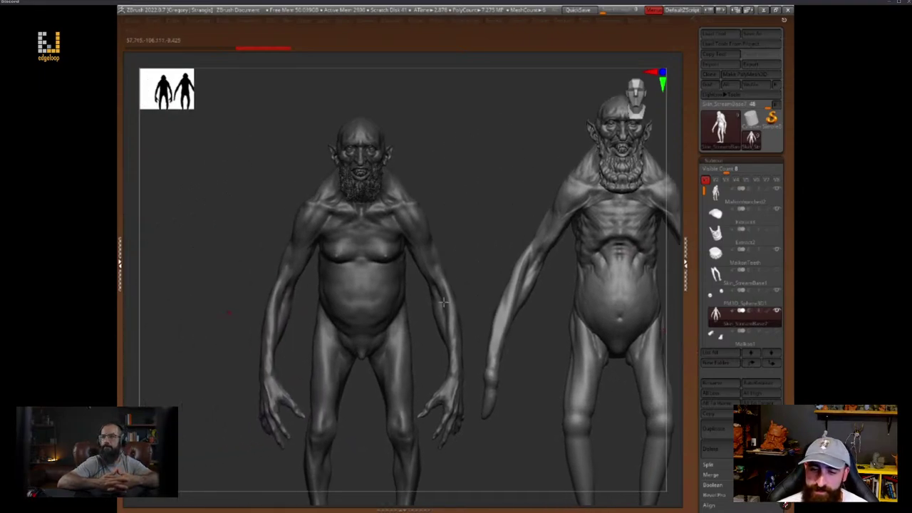
Compare both figures' side-profile silhouettes in a temporarily enlarged thumbnail preview, and restore its small size and the front view
mouse_move(666, 396)
left_mouse_down()
mouse_move(685, 390)
mouse_move(651, 342)
mouse_move(606, 394)
mouse_move(645, 394)
mouse_move(581, 362)
left_mouse_up()
key("w")
left_click_drag(500, 471, 628, 470)
key("q")
left_click_drag(184, 101, 347, 314)
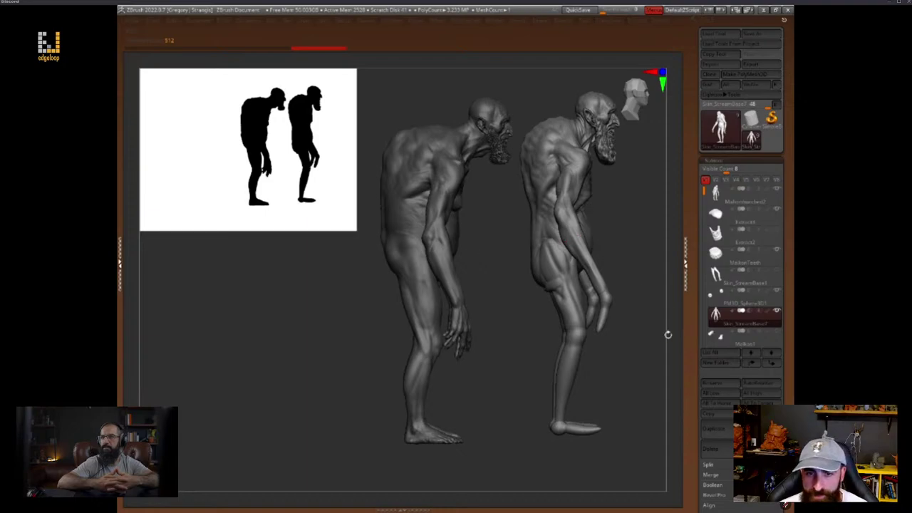
mouse_move(667, 334)
left_mouse_down()
mouse_move(643, 358)
mouse_move(652, 366)
left_mouse_up()
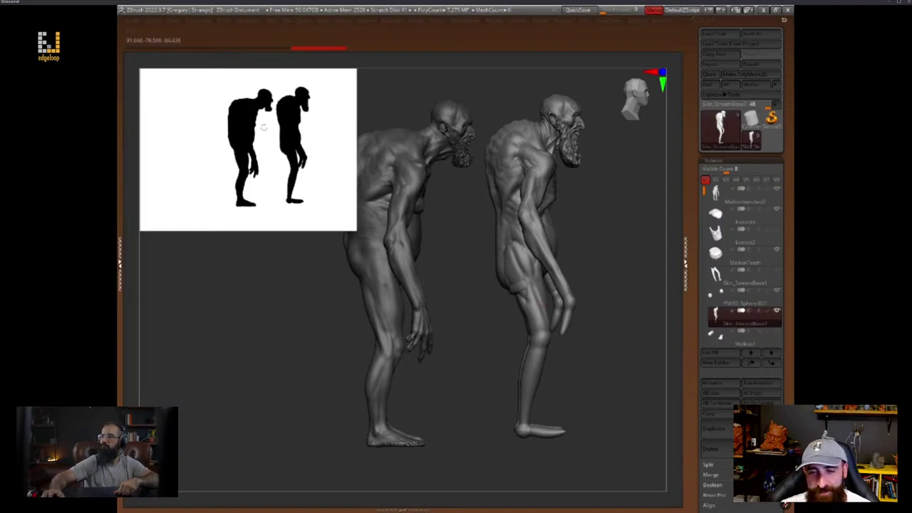
mouse_move(650, 403)
left_mouse_down()
mouse_move(642, 400)
mouse_move(649, 406)
left_mouse_up()
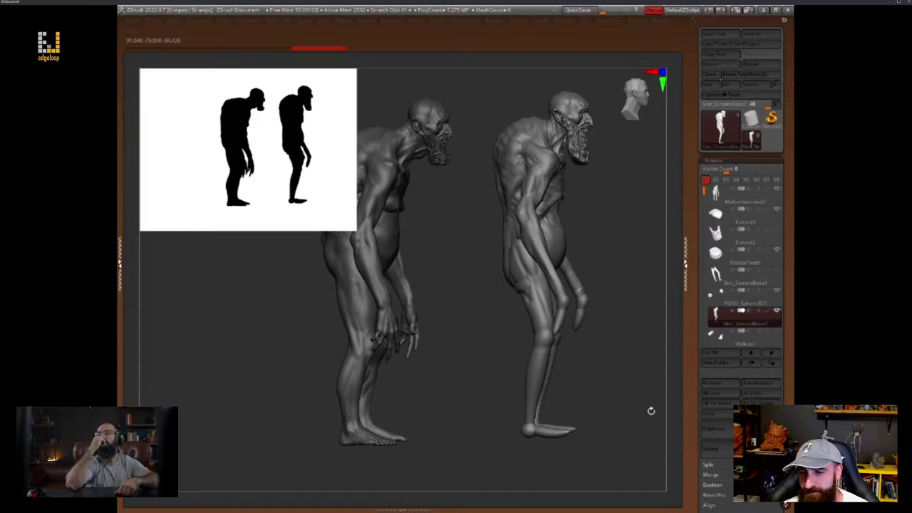
left_click_drag(334, 223, 190, 107)
left_click_drag(626, 250, 555, 255)
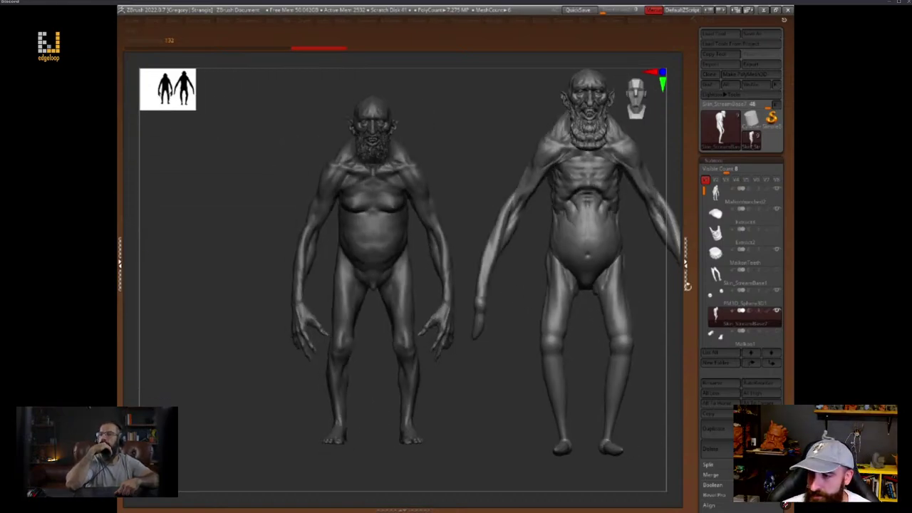
Isolate the hunched figure Malkonhunched2 as the active subtool and display its polygroup-coloured wireframe over the whole body
left_click(430, 208, "alt")
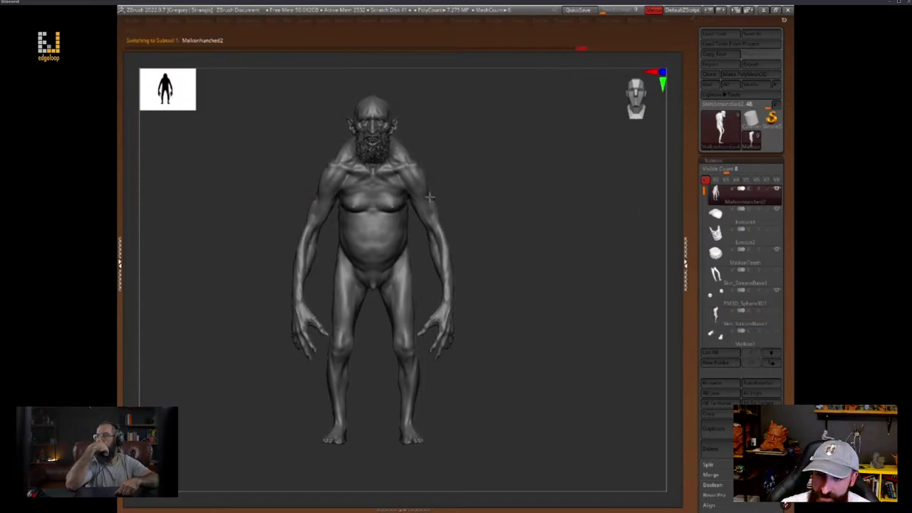
key("shift+f")
left_click_drag(475, 223, 632, 343, "alt")
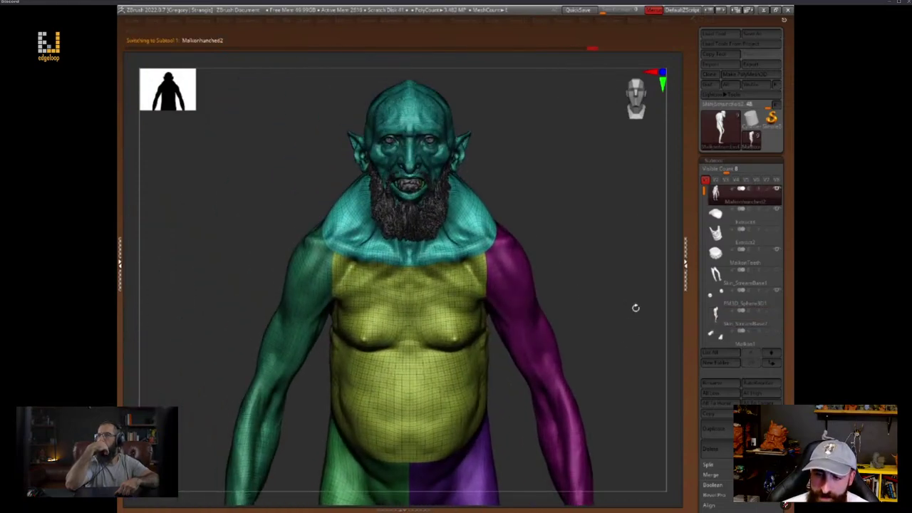
key("shift+f")
key("shift+f")
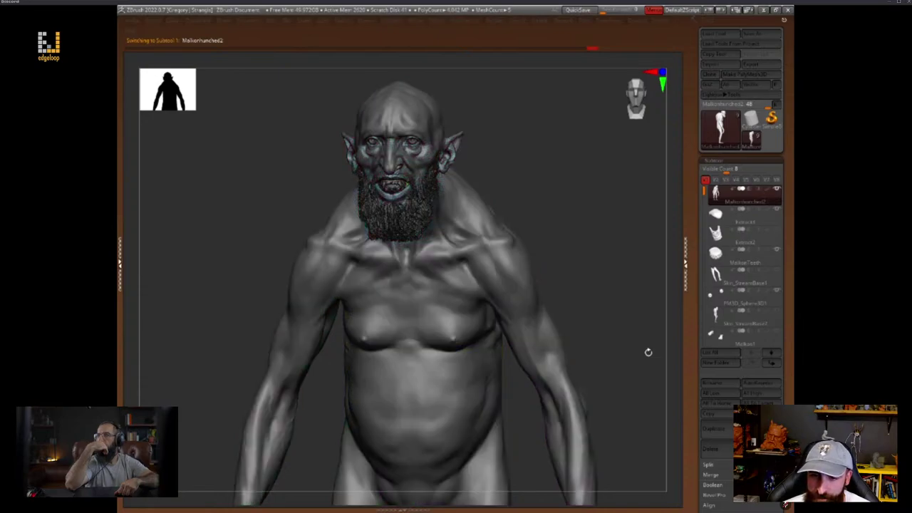
key("shift+f")
mouse_move(653, 373)
left_mouse_down()
mouse_move(551, 263)
mouse_move(626, 351)
mouse_move(630, 345)
mouse_move(631, 444)
mouse_move(571, 393)
mouse_move(600, 370)
mouse_move(618, 415)
left_mouse_up()
key("space")
mouse_move(611, 373)
left_mouse_down()
mouse_move(592, 406)
mouse_move(621, 395)
mouse_move(614, 414)
left_mouse_up()
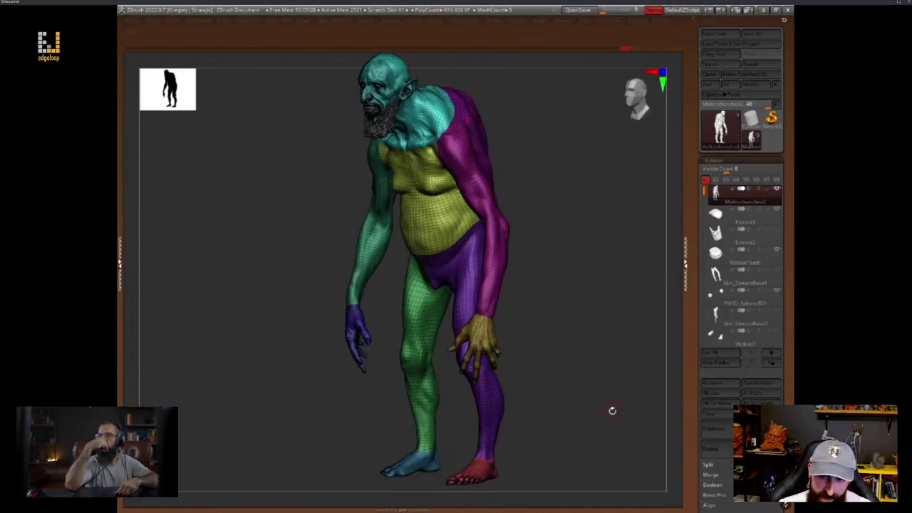
Examine the hunched figure's face, ears and beard from the front and side without the wireframe
key("shift+f")
mouse_move(564, 208)
left_mouse_down("alt")
mouse_move(569, 238)
mouse_move(641, 361)
left_mouse_up("alt")
mouse_move(528, 247)
left_mouse_down()
mouse_move(633, 261)
mouse_move(621, 261)
mouse_move(645, 370)
left_mouse_up()
left_click_drag(529, 236, 617, 289, "alt")
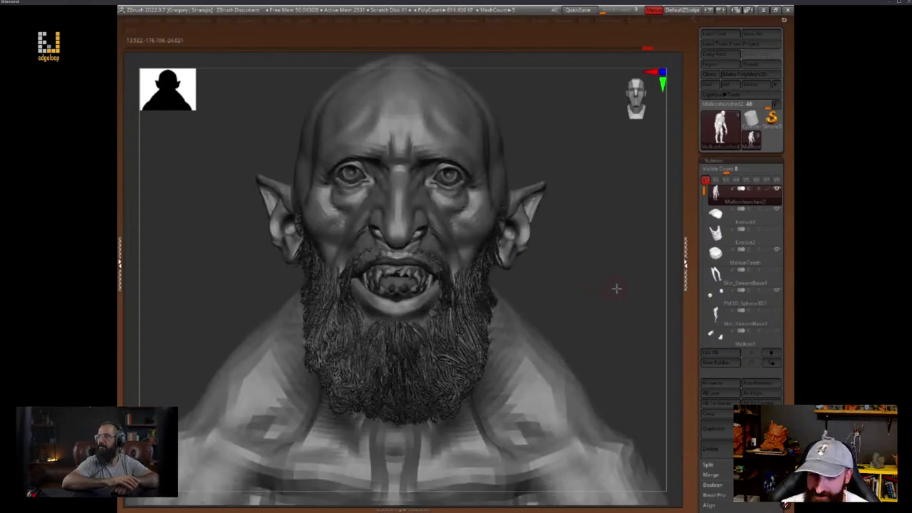
left_click_drag(535, 284, 614, 290)
left_click_drag(614, 330, 645, 401)
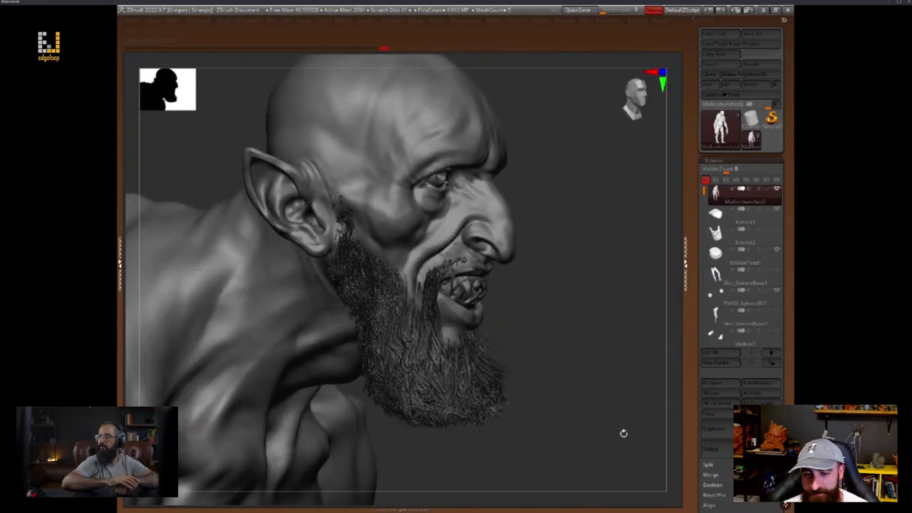
Store a morph target for the hunched figure at its lowest subdivision level, with the polygroup wireframe displayed
mouse_move(623, 433)
left_mouse_down("alt")
mouse_move(598, 403)
mouse_move(654, 356)
left_mouse_up("alt")
left_click(714, 161)
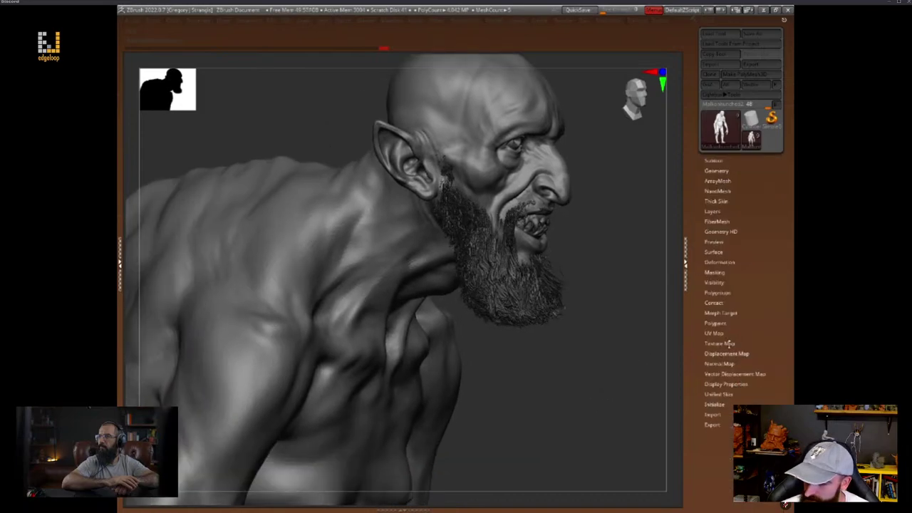
left_click(721, 313)
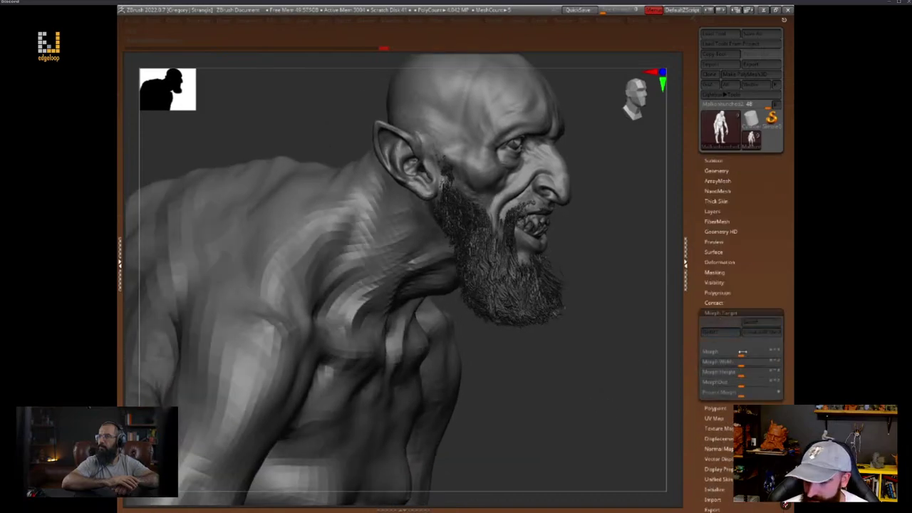
key("shift+f")
mouse_move(558, 398)
left_mouse_down()
mouse_move(620, 368)
mouse_move(599, 417)
left_mouse_up()
key("space")
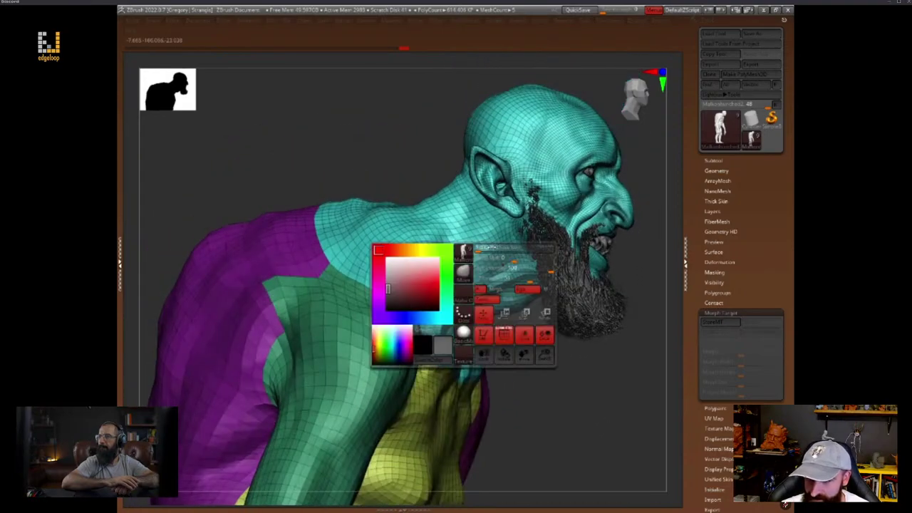
left_click(710, 321)
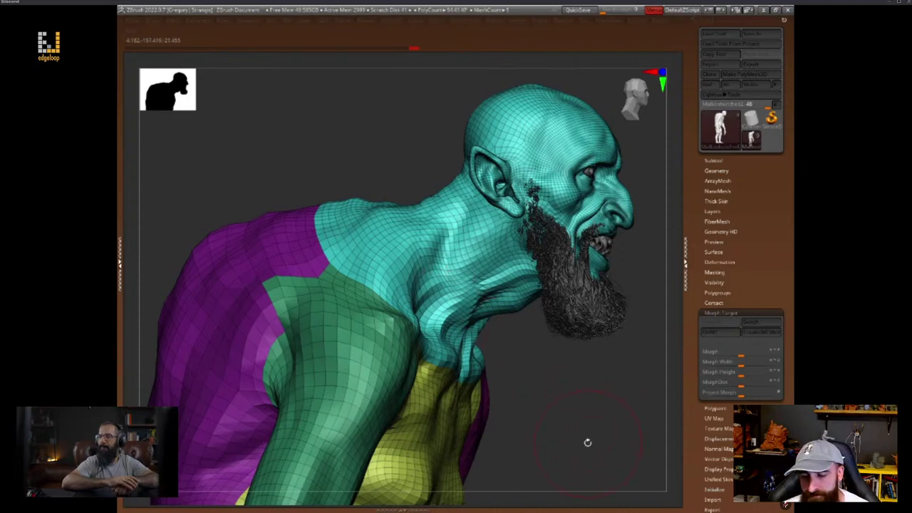
Adjust the polygon flow around the lower back and waist with the Move brush, shifting the edge loops downward at the side
mouse_move(586, 421)
left_mouse_down()
mouse_move(566, 428)
mouse_move(578, 366)
mouse_move(601, 342)
mouse_move(499, 313)
left_mouse_up()
key("space")
key("space")
left_click(375, 287)
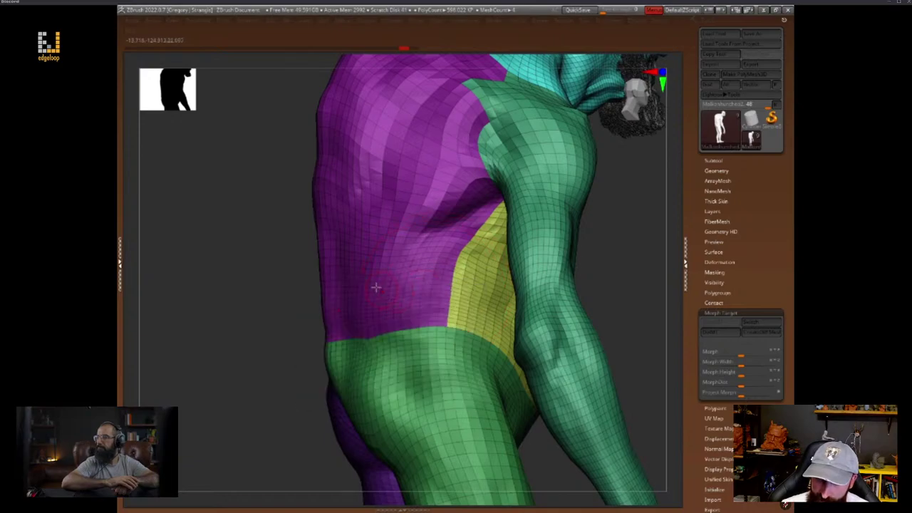
key("space")
left_click(450, 287)
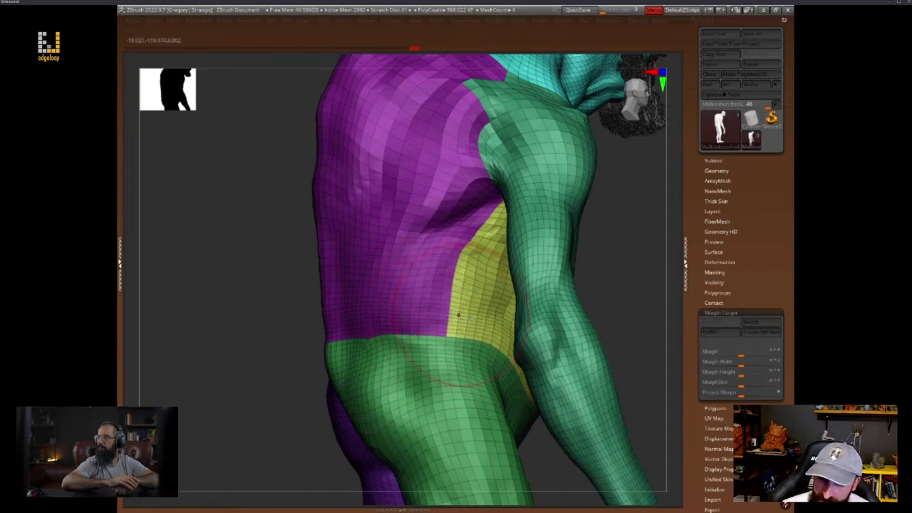
key("space")
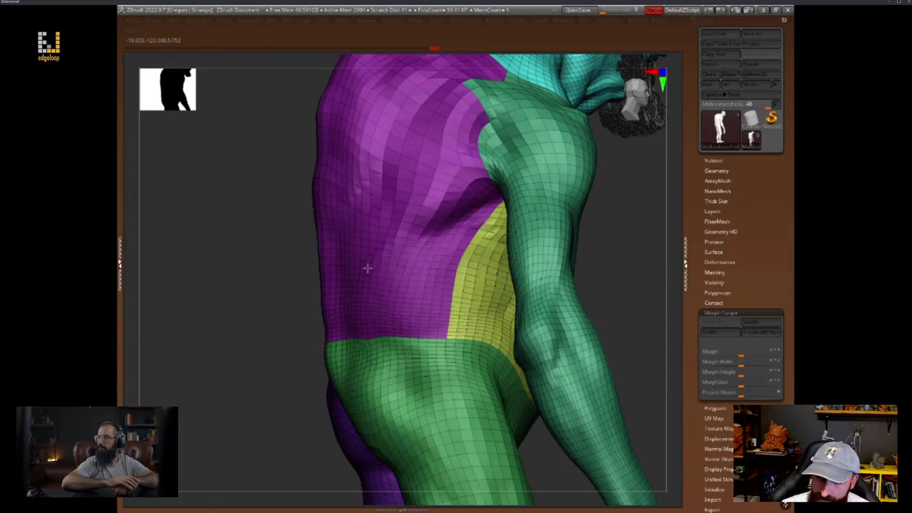
key("space")
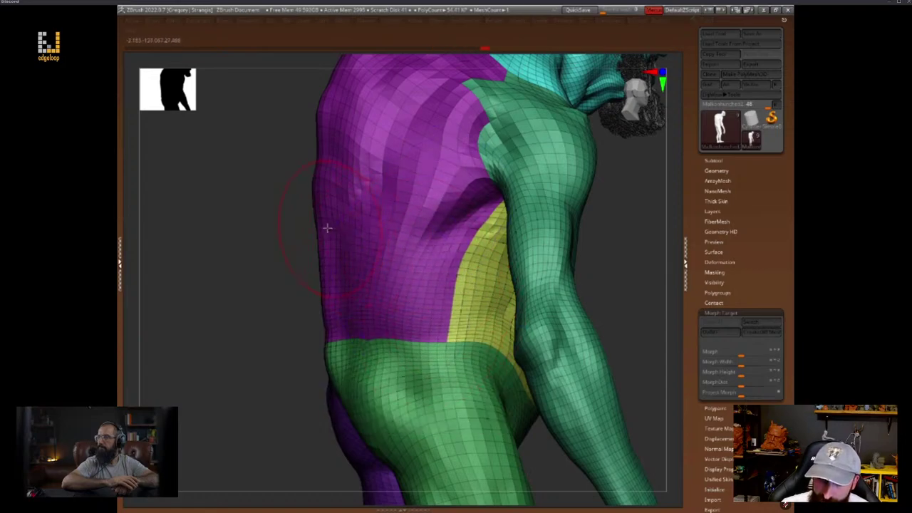
left_click_drag(322, 241, 621, 313)
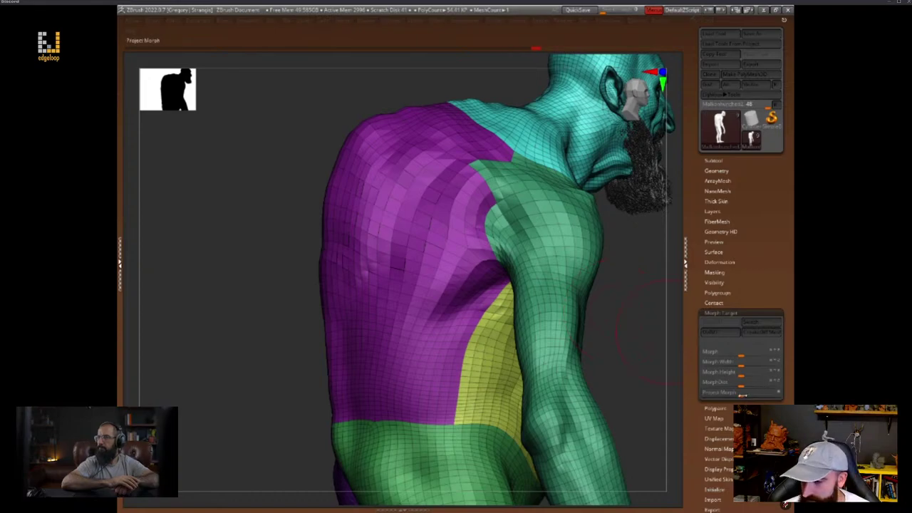
Apply Project Morph to fit the adjusted polygons to the stored shape, and raise the mesh three subdivision levels
left_click(740, 392)
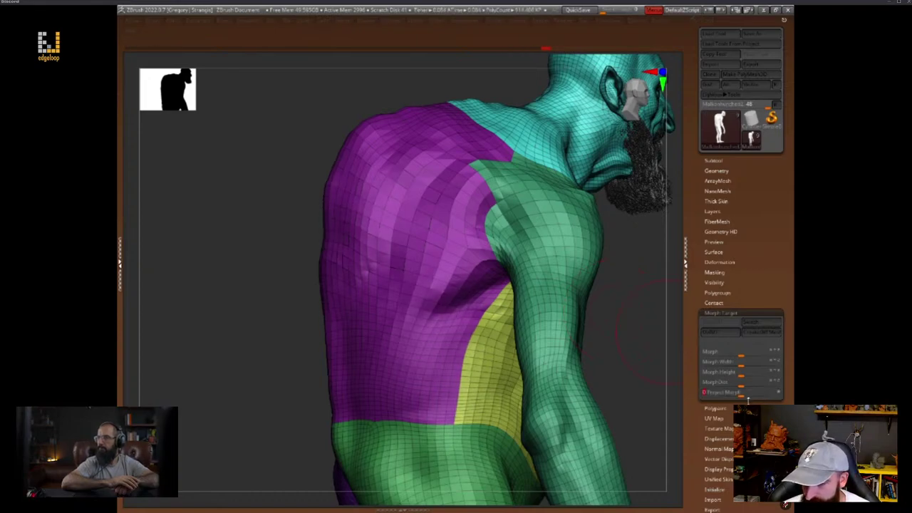
right_click(668, 331)
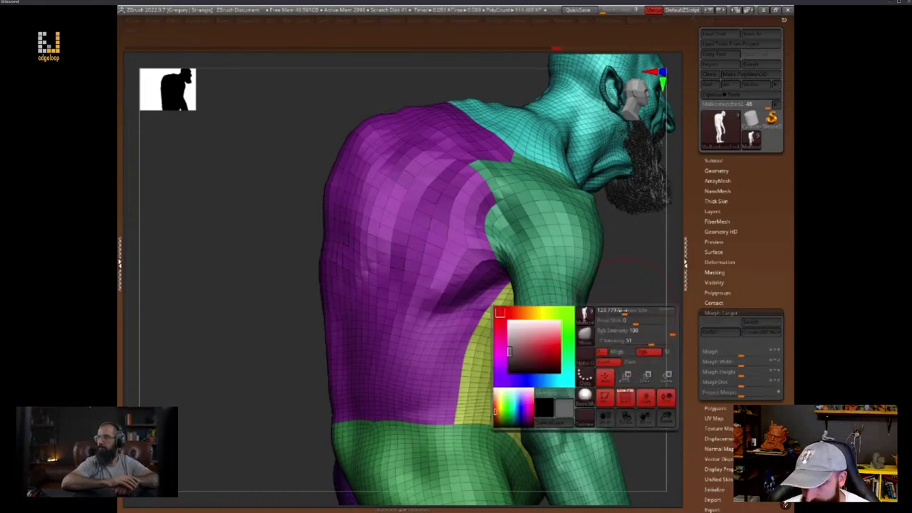
key("shift+f")
key("d")
key("d")
key("d")
key("shift+f")
Examine the hunched figure's torso and arms from the front and both sides, with and without the polygroup wireframe
left_click_drag(656, 362, 506, 294)
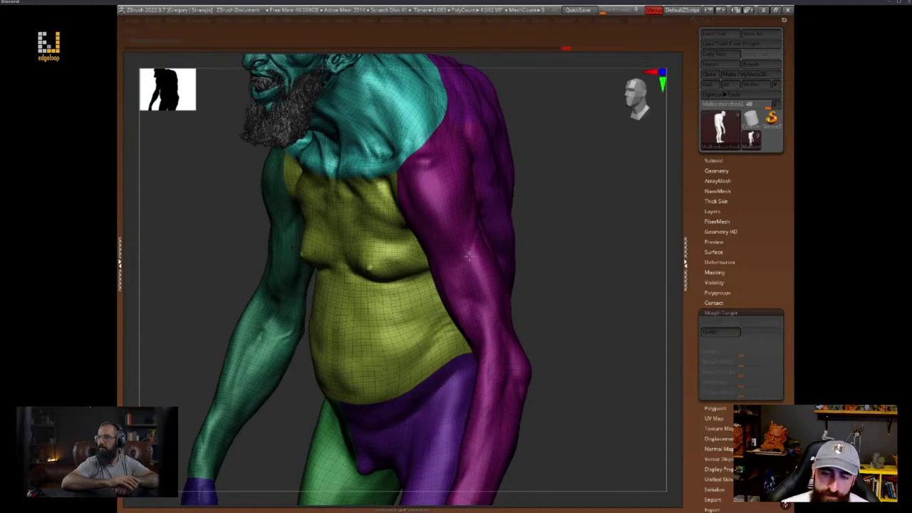
left_click_drag(574, 350, 626, 333)
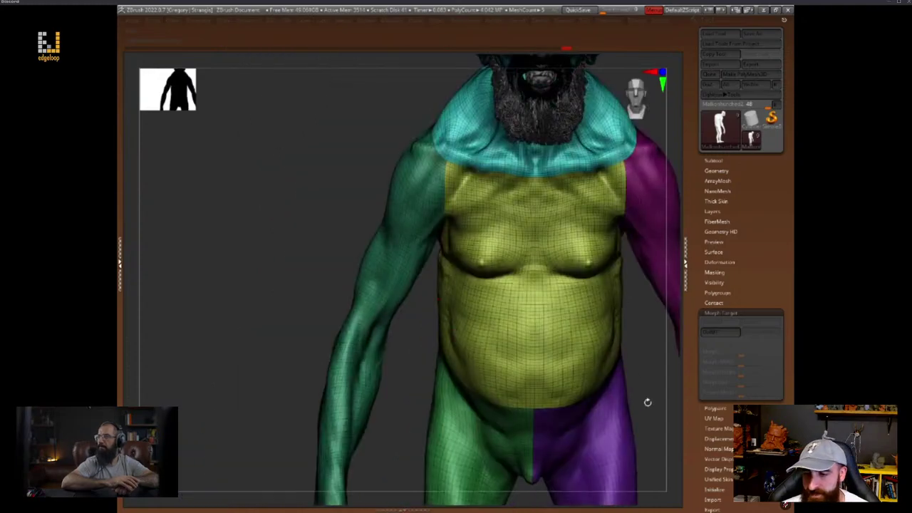
left_click_drag(649, 403, 622, 285, "alt")
left_click_drag(665, 350, 646, 334, "alt")
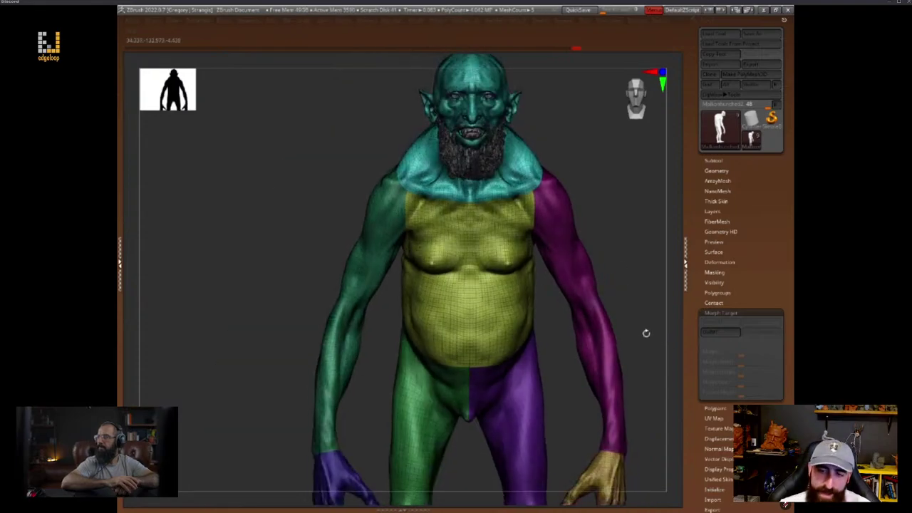
left_click_drag(658, 381, 634, 433, "alt")
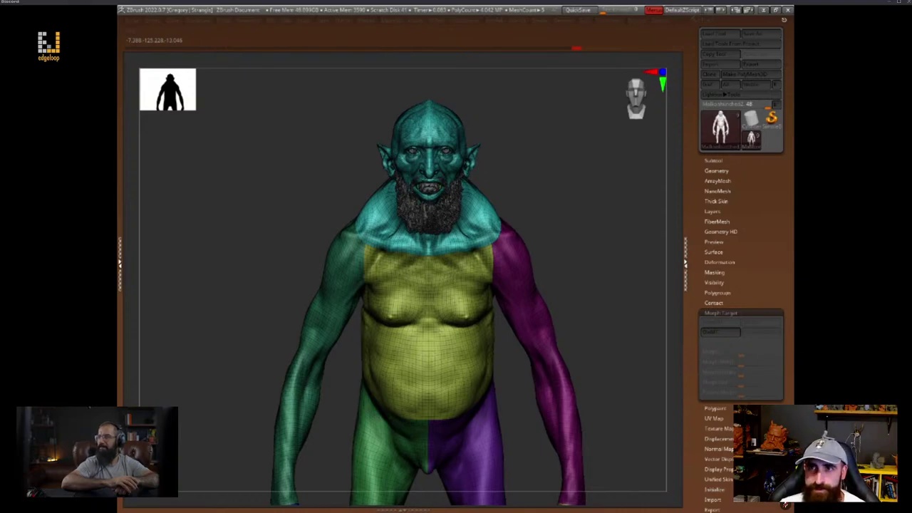
left_click_drag(624, 326, 525, 275)
key("shift+f")
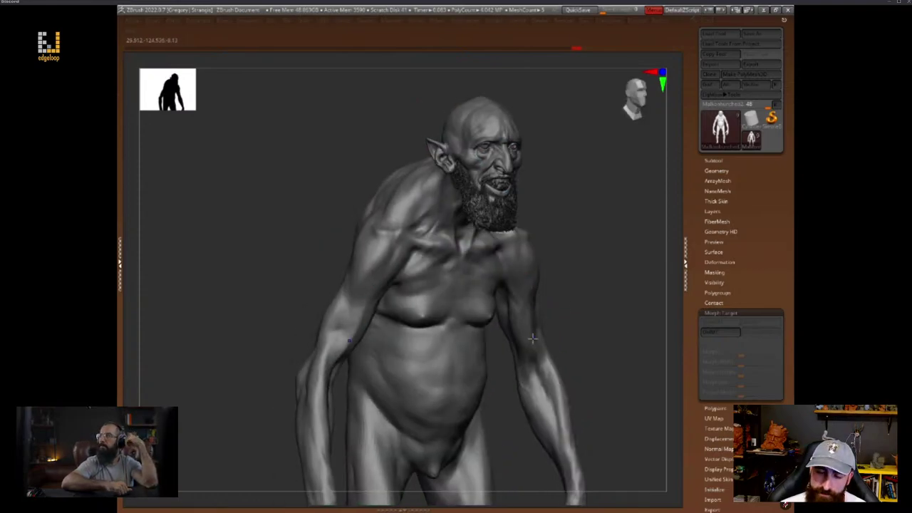
left_click_drag(654, 419, 645, 419)
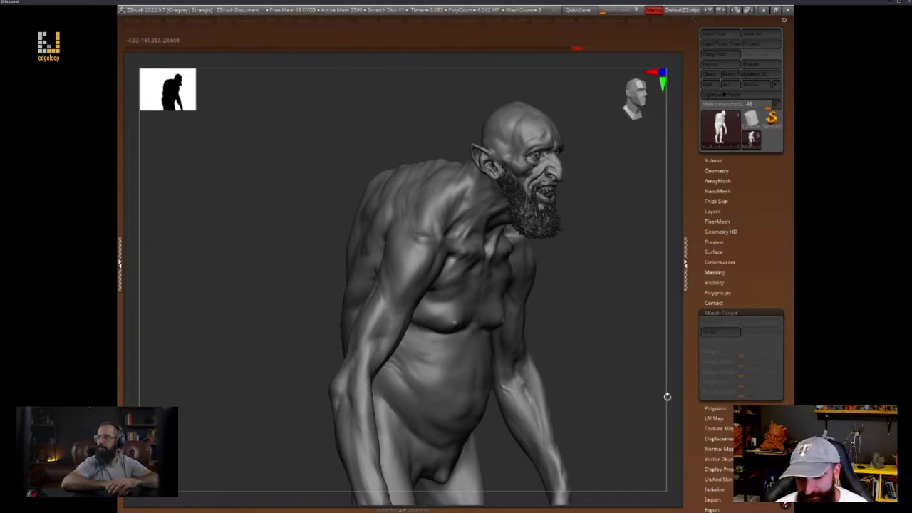
Examine the hunched figure's full body from the front and both sides, and its bearded face up close
left_click_drag(663, 373, 624, 397)
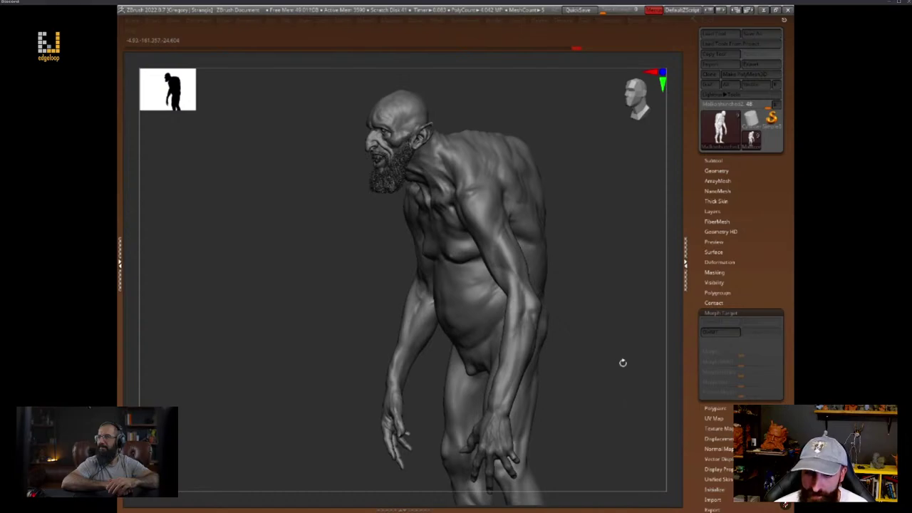
mouse_move(622, 362)
left_mouse_down()
mouse_move(619, 379)
mouse_move(606, 299)
mouse_move(624, 354)
mouse_move(617, 325)
mouse_move(599, 346)
mouse_move(546, 264)
mouse_move(537, 207)
mouse_move(574, 295)
mouse_move(620, 290)
mouse_move(623, 307)
mouse_move(602, 342)
mouse_move(625, 375)
left_mouse_up()
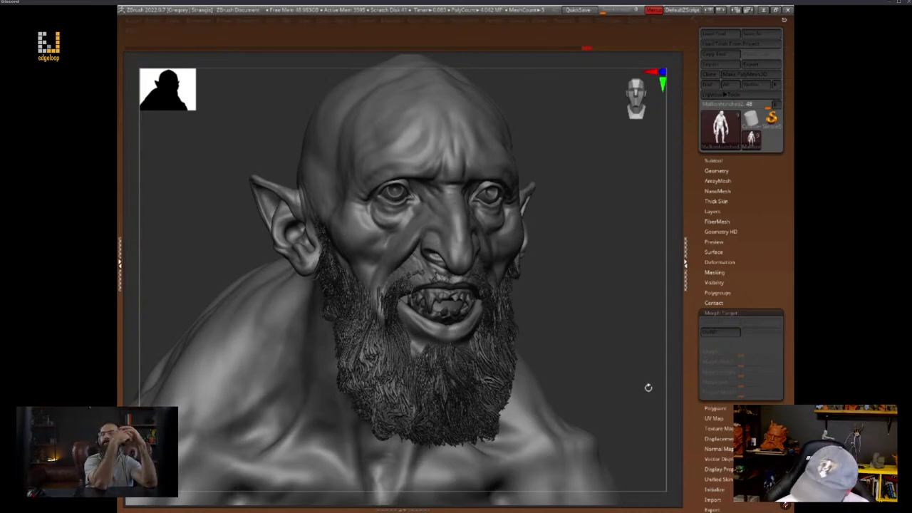
key("f")
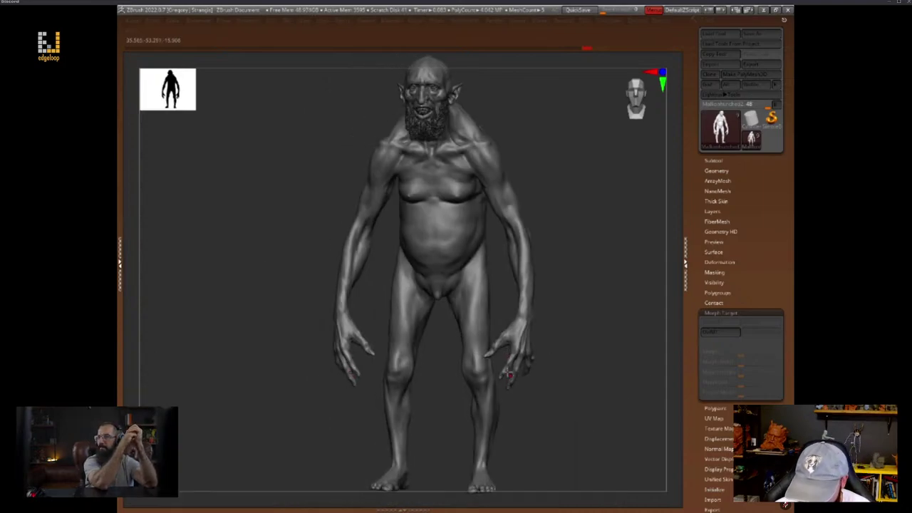
left_click_drag(591, 389, 597, 396)
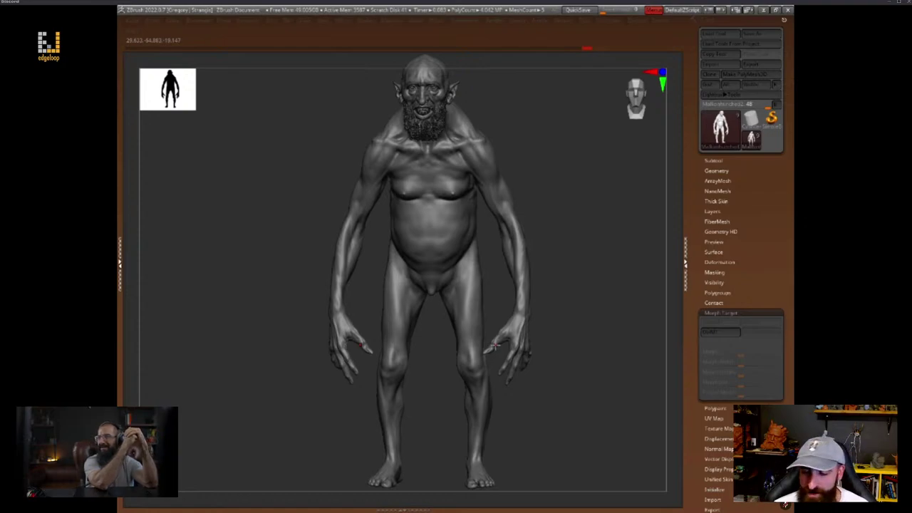
mouse_move(631, 391)
left_mouse_down()
mouse_move(619, 382)
mouse_move(617, 394)
mouse_move(615, 385)
mouse_move(647, 366)
mouse_move(615, 357)
mouse_move(603, 401)
left_mouse_up()
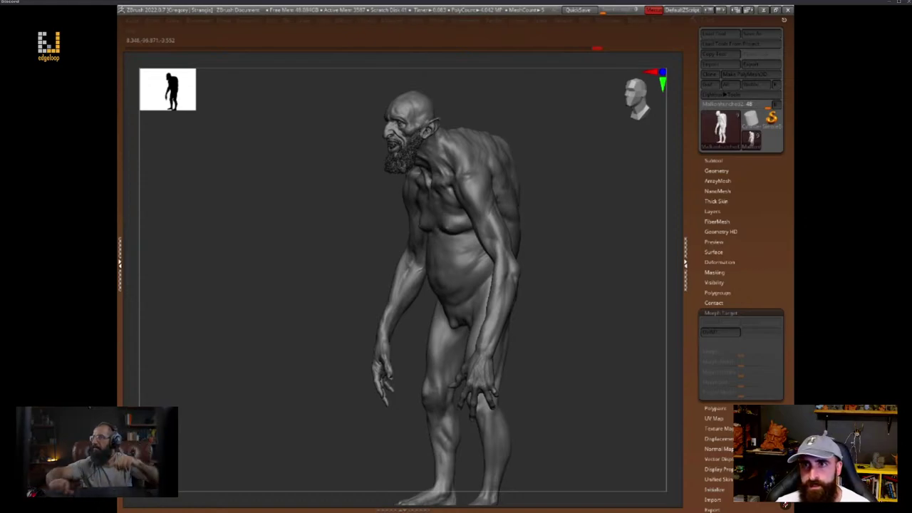
left_click_drag(596, 369, 597, 377)
mouse_move(527, 244)
left_mouse_down("alt")
mouse_move(525, 275)
mouse_move(598, 366)
mouse_move(583, 336)
mouse_move(614, 316)
mouse_move(619, 322)
left_mouse_up("alt")
left_click_drag(594, 290, 597, 429, "alt")
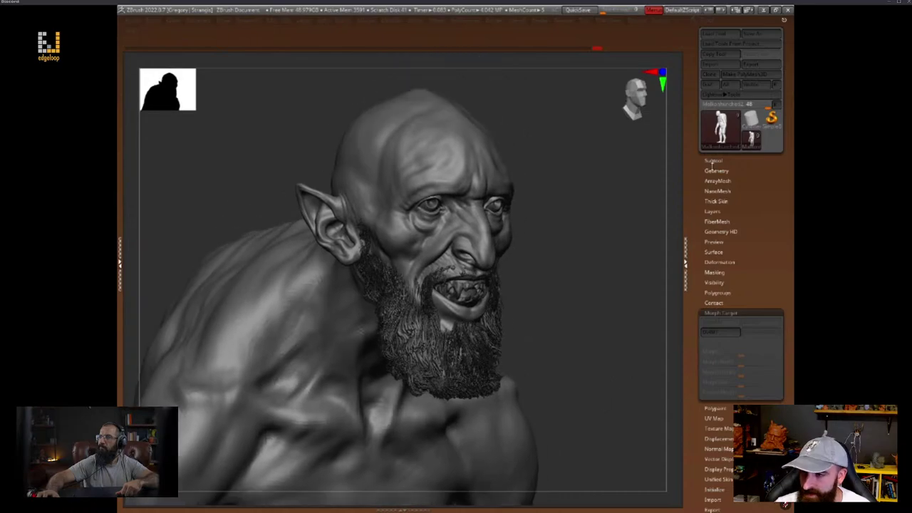
Compare the beard layers by showing the solid beard base beneath the strands, toggling the strands' visibility, and hiding the base again
left_click(713, 161)
left_click_drag(627, 321, 604, 383)
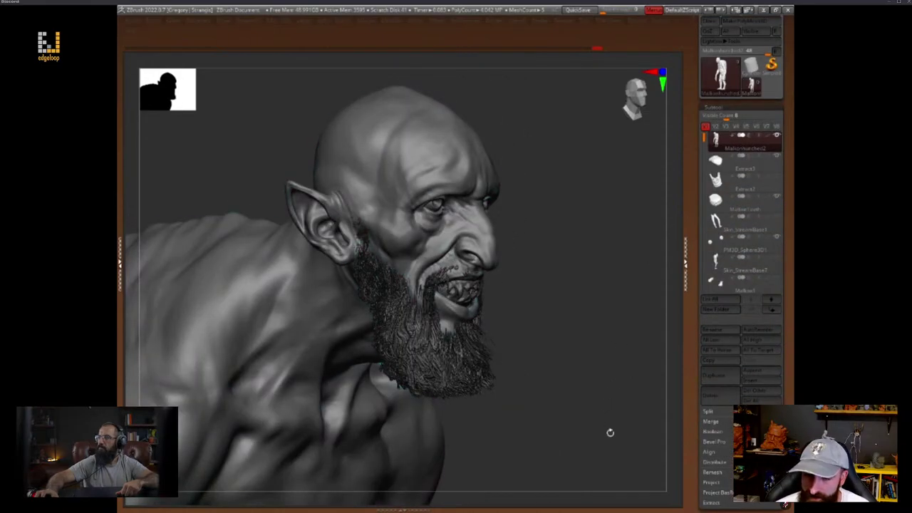
left_click(777, 176)
left_click_drag(703, 138, 704, 201)
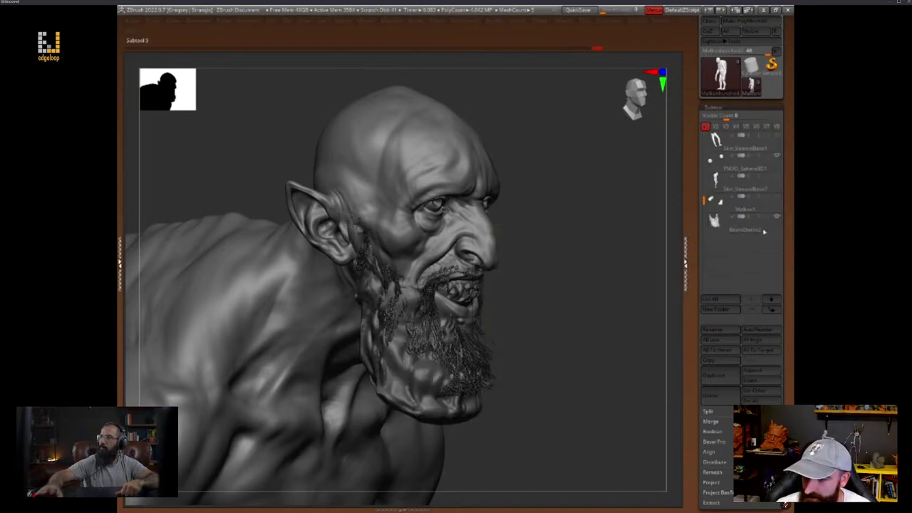
left_click(777, 217)
left_click(781, 221)
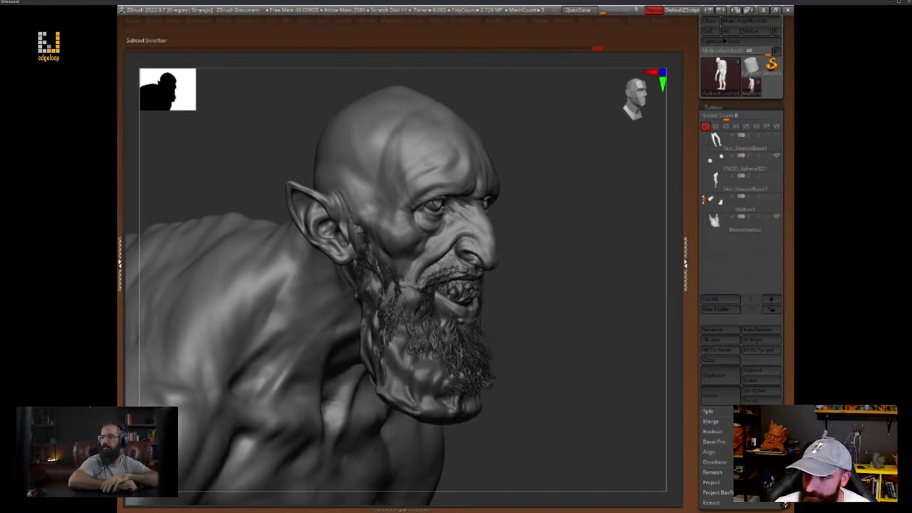
scroll(745, 199, "up", 3)
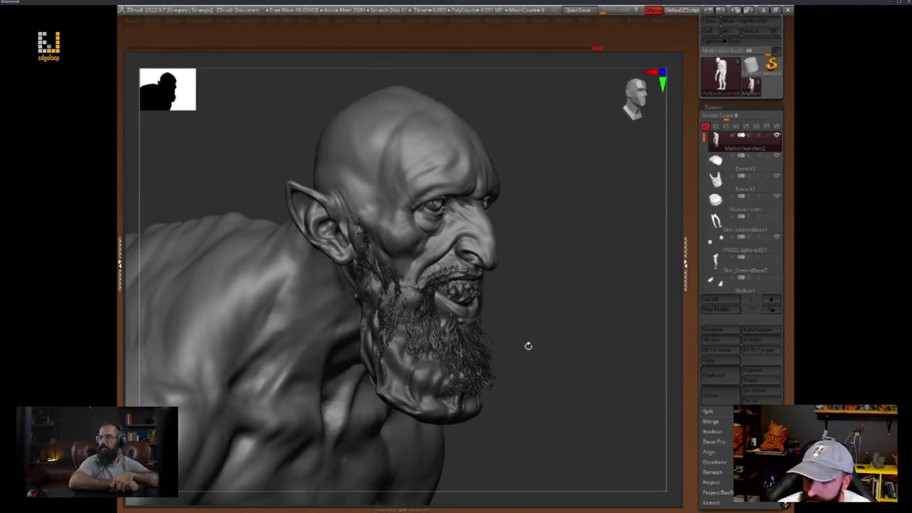
left_click(776, 176)
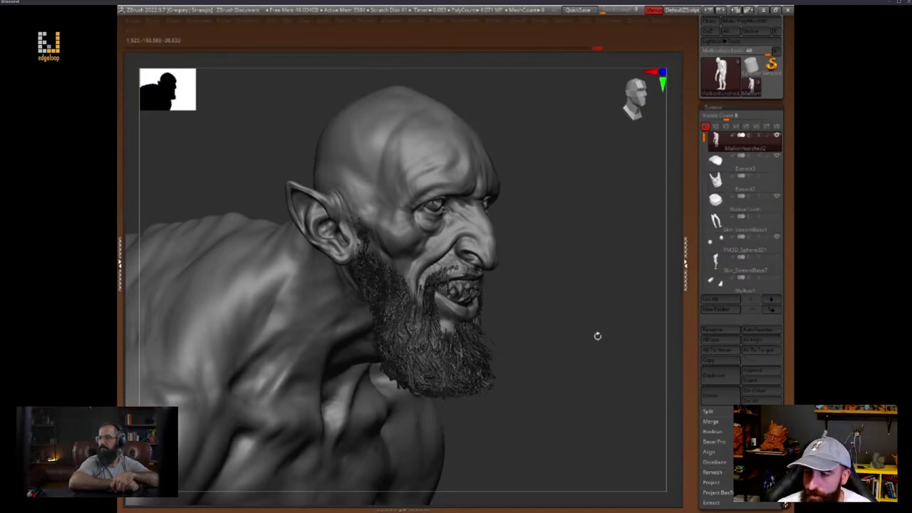
key("space")
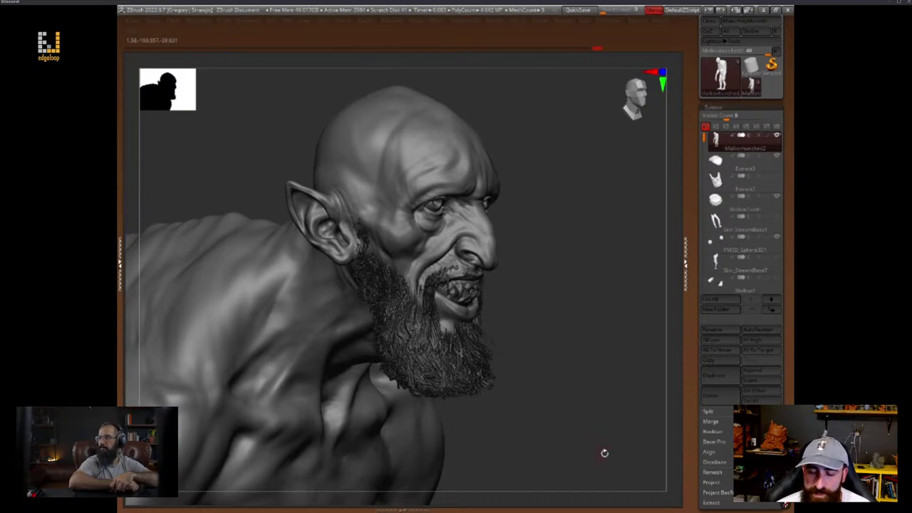
Collapse the tool palette tray to enlarge the canvas around the figure's head and shoulders
mouse_move(635, 416)
left_mouse_down()
mouse_move(627, 417)
mouse_move(662, 381)
mouse_move(634, 381)
mouse_move(620, 354)
left_mouse_up()
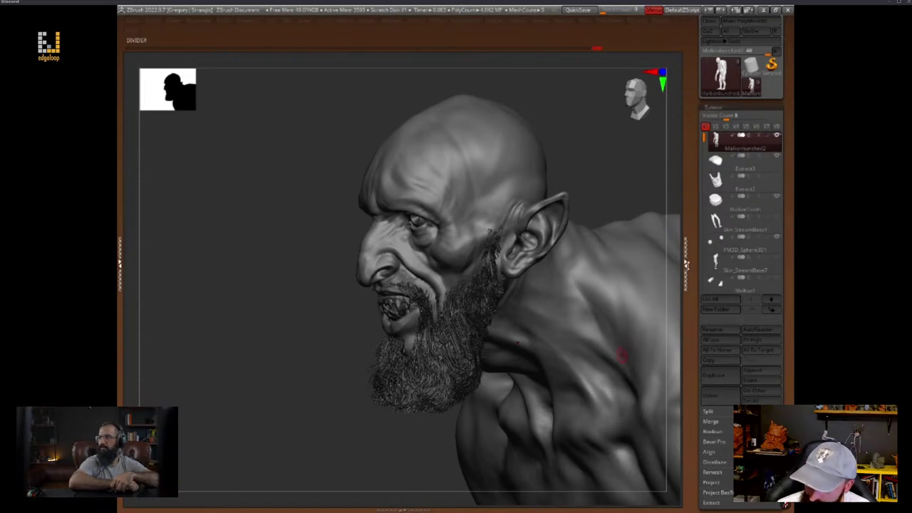
left_click(687, 264)
mouse_move(684, 258)
left_mouse_down()
mouse_move(677, 189)
mouse_move(662, 175)
mouse_move(717, 302)
left_mouse_up()
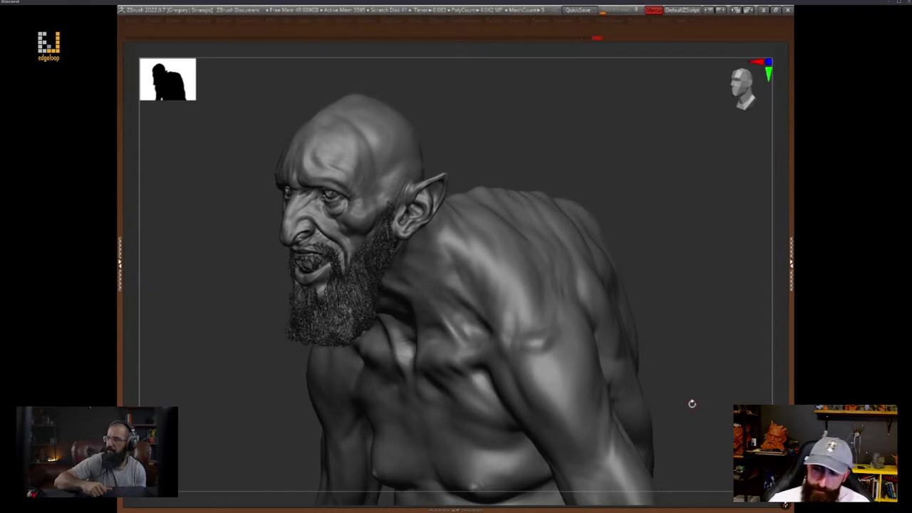
Adjust the form of the figure's mid-back beside the spine with a large symmetrical brush stroke
mouse_move(692, 403)
left_mouse_down()
mouse_move(698, 349)
mouse_move(710, 372)
mouse_move(672, 379)
mouse_move(710, 378)
mouse_move(698, 367)
left_mouse_up()
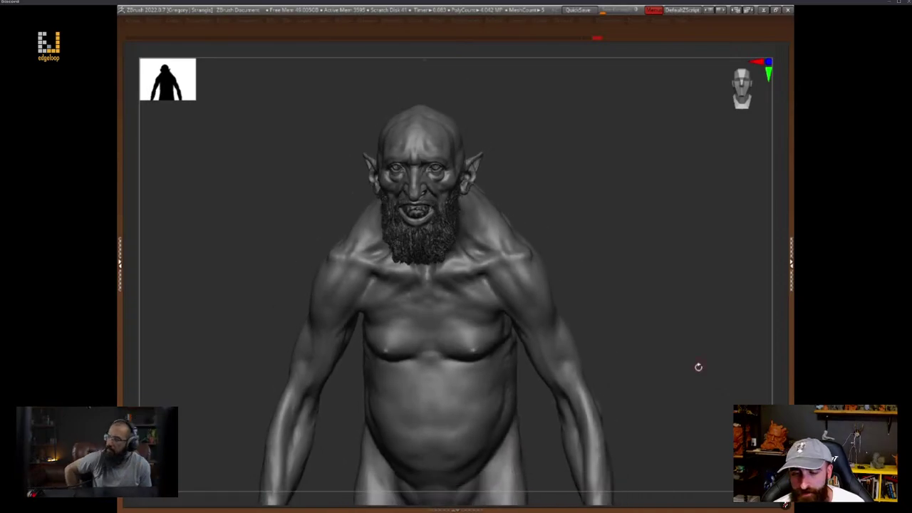
mouse_move(698, 401)
left_mouse_down()
mouse_move(726, 389)
mouse_move(698, 412)
mouse_move(653, 413)
mouse_move(735, 364)
mouse_move(702, 358)
left_mouse_up()
key("space")
key("space")
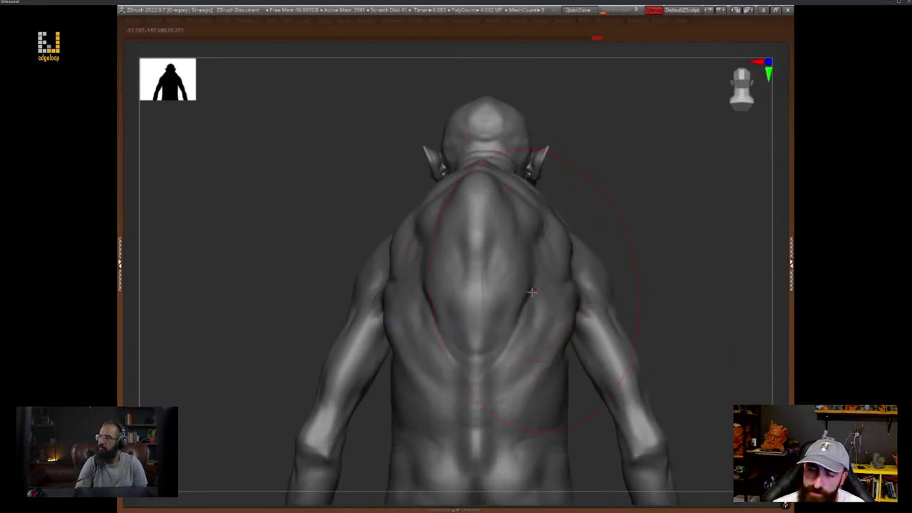
mouse_move(488, 267)
left_mouse_down()
mouse_move(488, 326)
mouse_move(505, 277)
mouse_move(507, 283)
left_mouse_up()
mouse_move(661, 276)
left_mouse_down()
mouse_move(646, 283)
mouse_move(632, 309)
mouse_move(675, 304)
left_mouse_up()
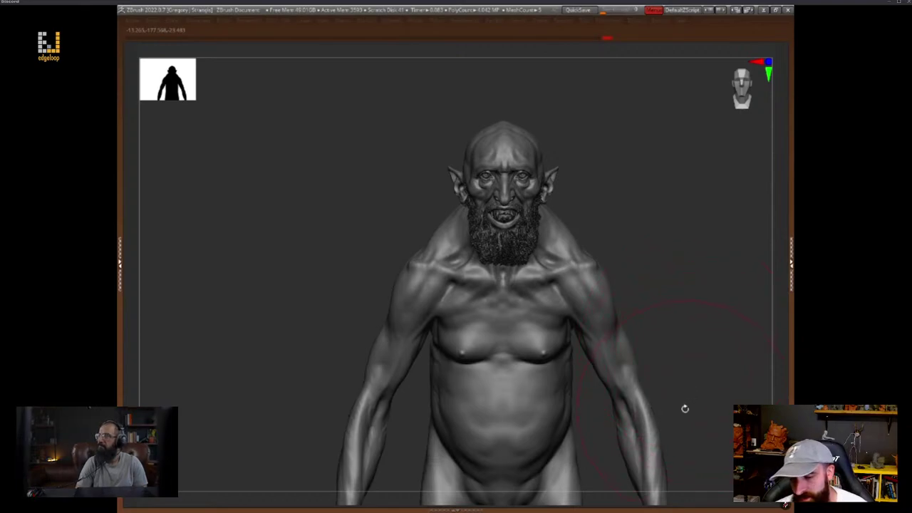
Try to thicken the figure's forearm near the elbow with large brush strokes, and undo the change
left_click_drag(685, 408, 694, 361)
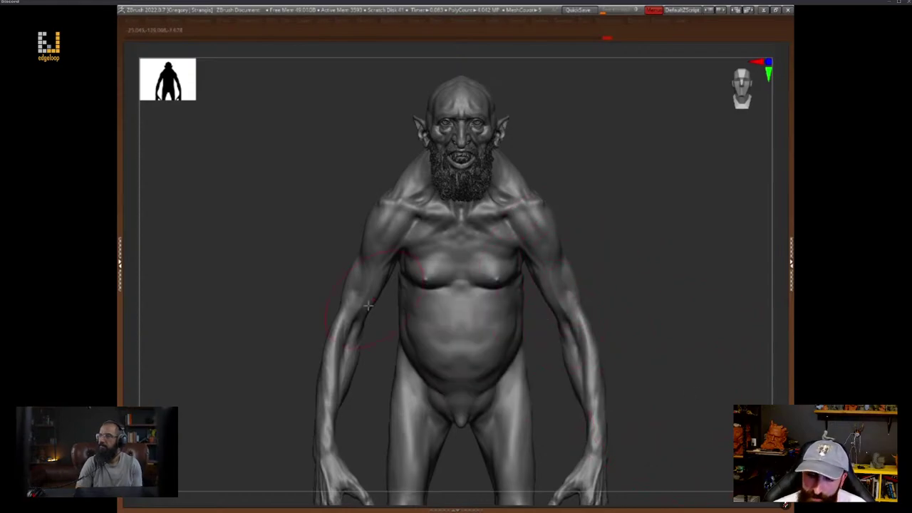
left_click_drag(673, 335, 717, 310, "alt")
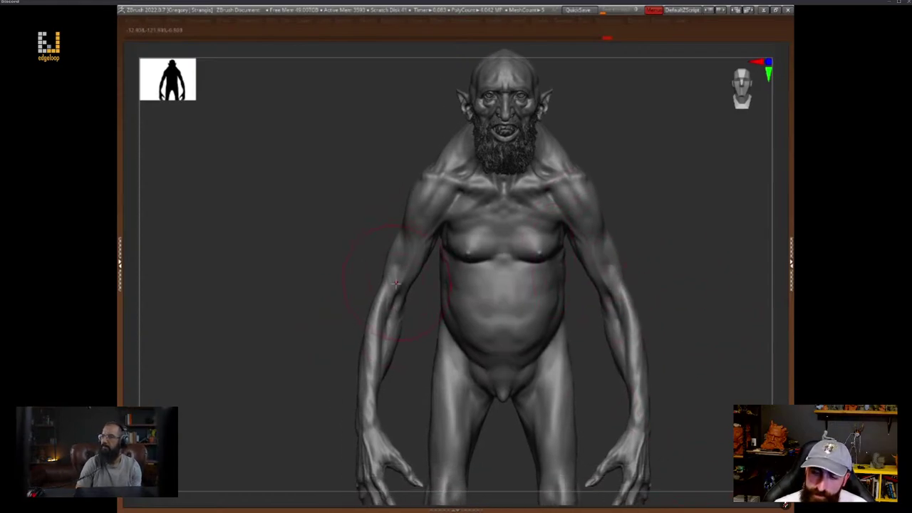
key("space")
left_click_drag(400, 279, 408, 285)
left_click_drag(396, 288, 375, 308)
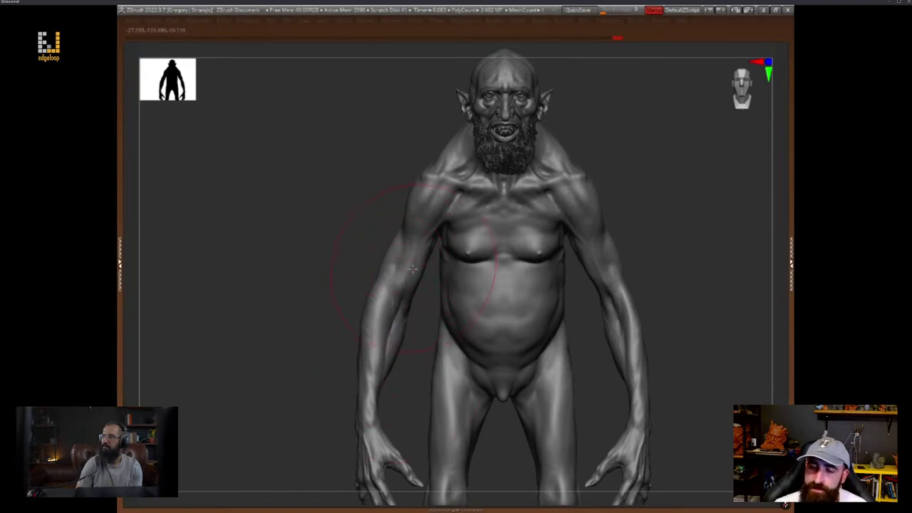
right_click(652, 288)
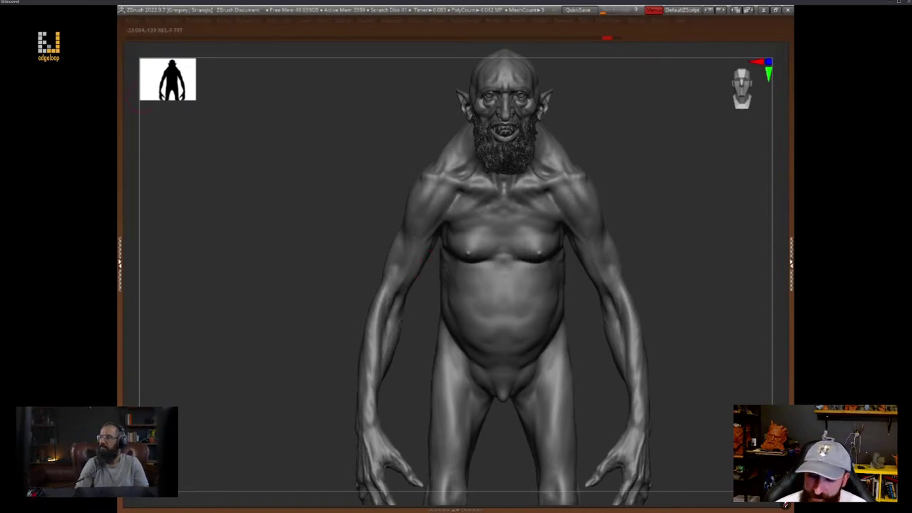
Examine the figure's arm, torso and leg proportions from the front and both three-quarter sides
mouse_move(697, 355)
left_mouse_down()
mouse_move(689, 393)
mouse_move(698, 381)
left_mouse_up()
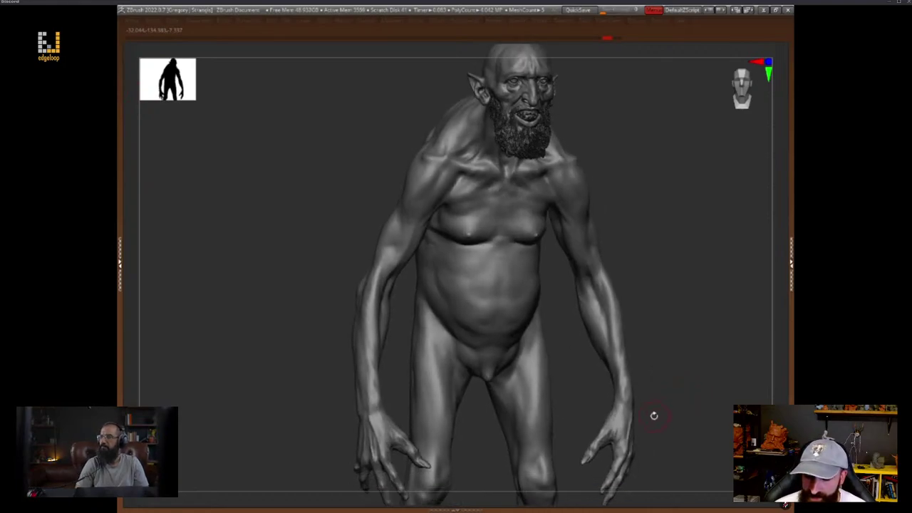
left_click_drag(654, 416, 722, 426)
left_click_drag(702, 391, 709, 394)
mouse_move(625, 373)
left_mouse_down()
mouse_move(694, 408)
mouse_move(693, 397)
mouse_move(684, 394)
mouse_move(681, 411)
mouse_move(691, 396)
mouse_move(670, 415)
mouse_move(696, 397)
mouse_move(690, 409)
left_mouse_up()
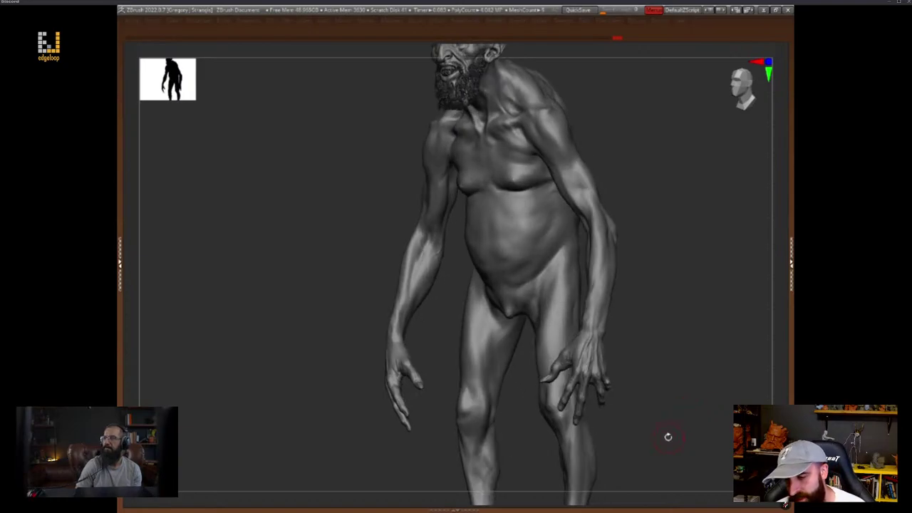
mouse_move(689, 402)
left_mouse_down("shift")
mouse_move(698, 411)
mouse_move(685, 396)
mouse_move(679, 416)
mouse_move(665, 404)
left_mouse_up("shift")
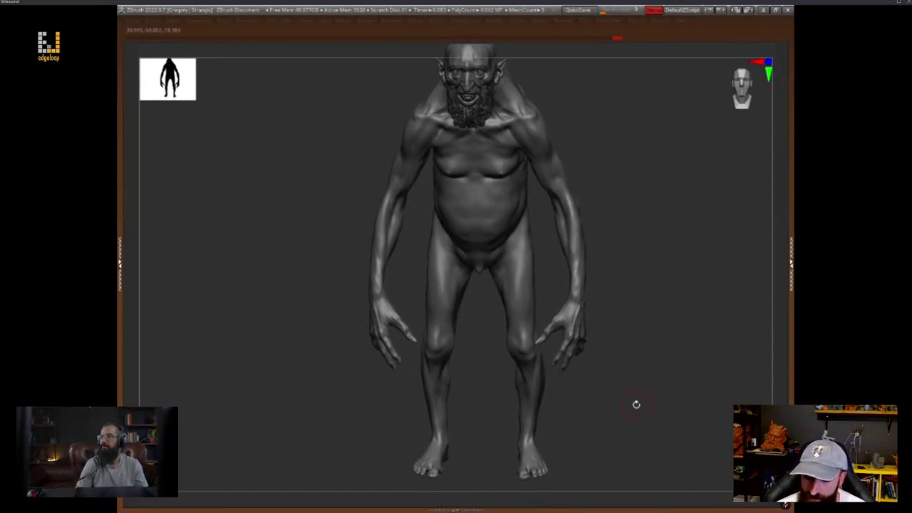
left_click_drag(638, 458, 604, 396)
left_click_drag(588, 427, 649, 464)
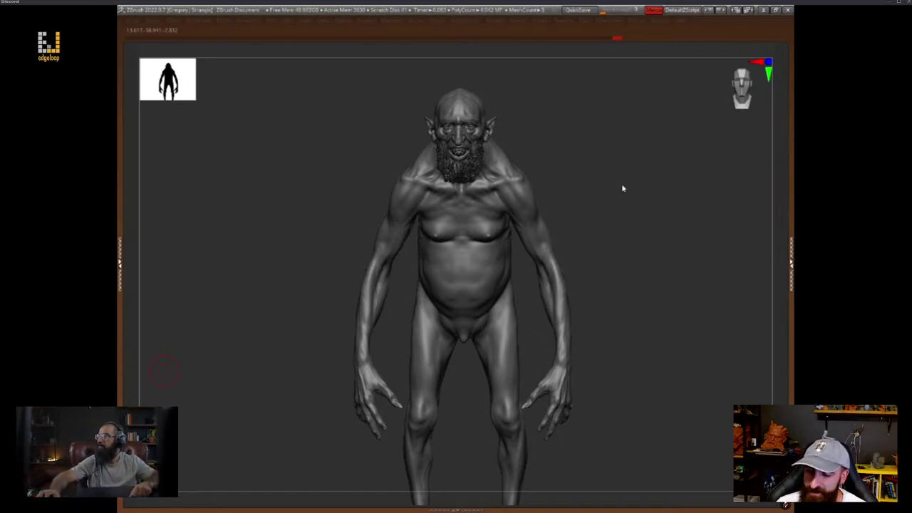
Isolate the head and shoulders by hiding the rest of the body, and frame the face from the front
left_click_drag(622, 189, 547, 206)
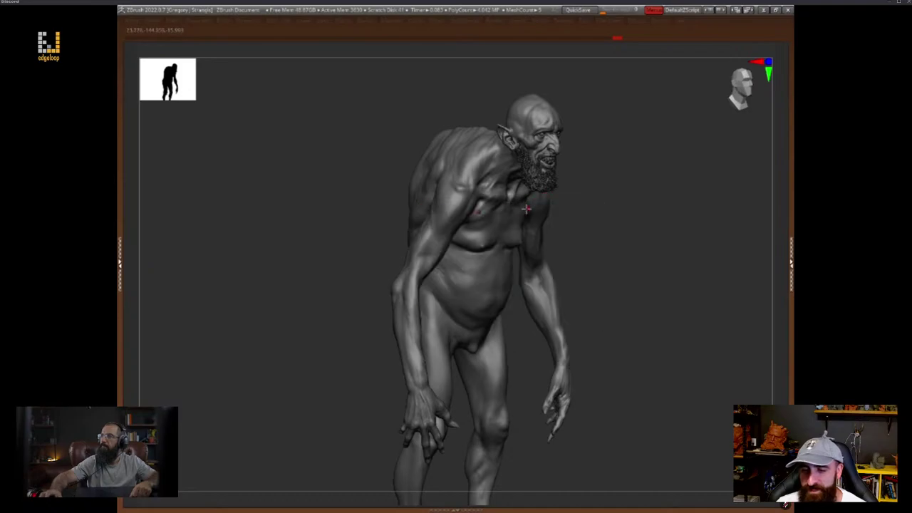
left_click_drag(657, 216, 694, 304)
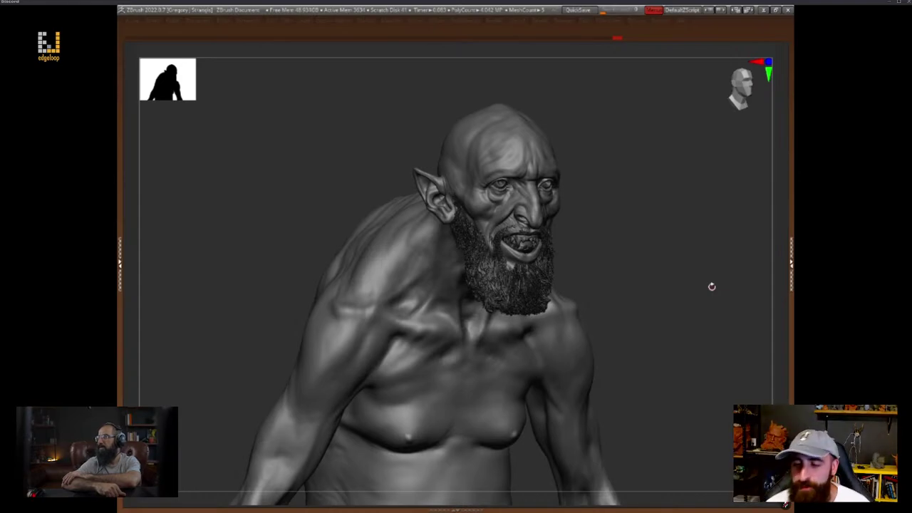
left_click_drag(697, 271, 682, 285, "shift")
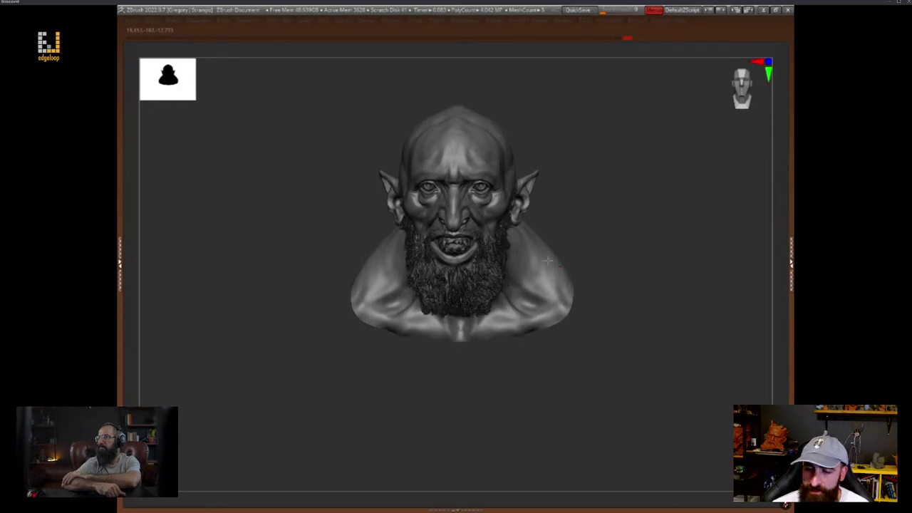
left_click_drag(670, 305, 671, 392, "alt")
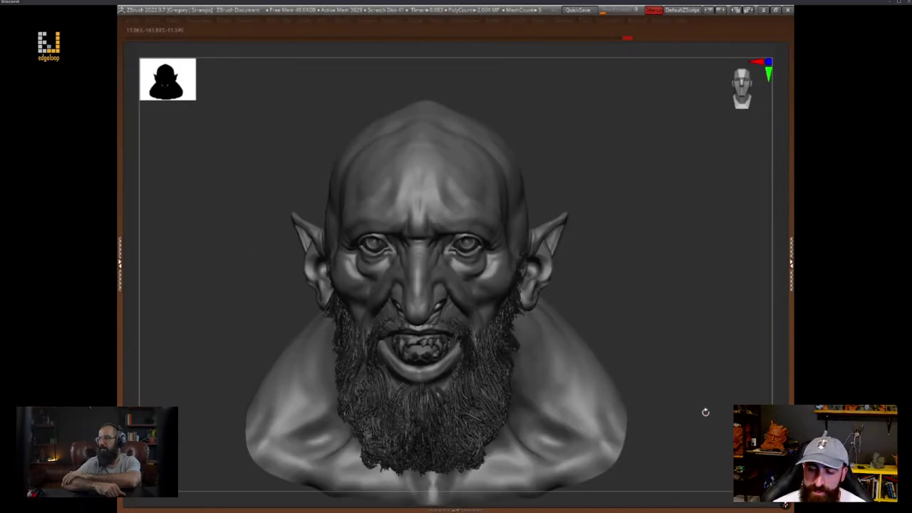
Examine the isolated bearded head from the front and both three-quarter sides
left_click_drag(706, 411, 702, 404)
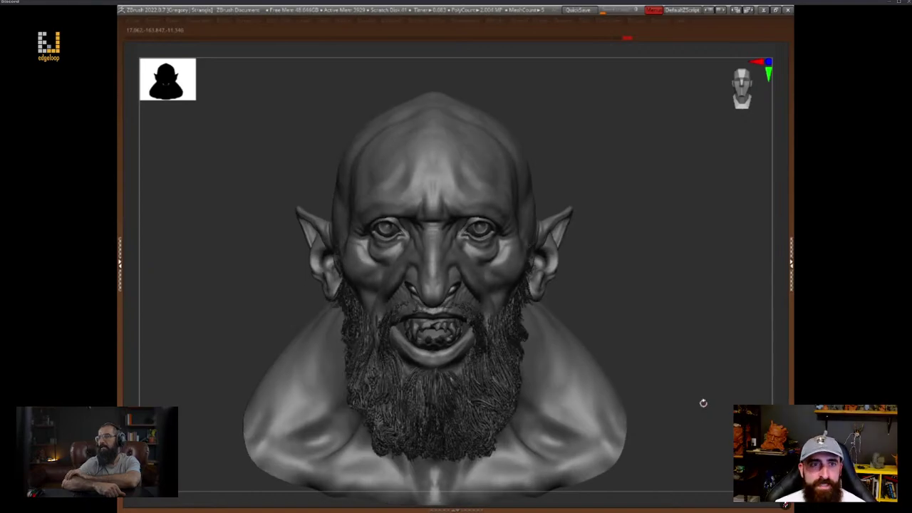
left_click_drag(675, 320, 680, 362)
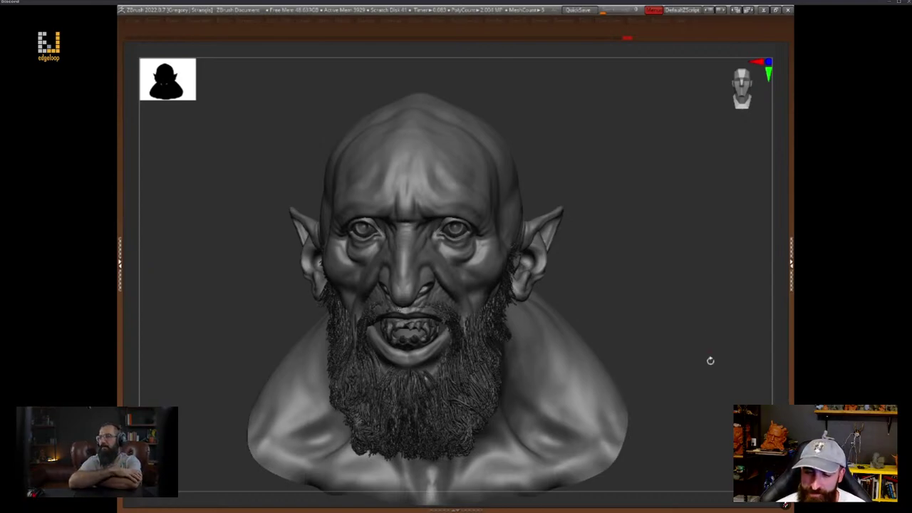
mouse_move(714, 393)
left_mouse_down()
mouse_move(721, 386)
mouse_move(716, 392)
left_mouse_up()
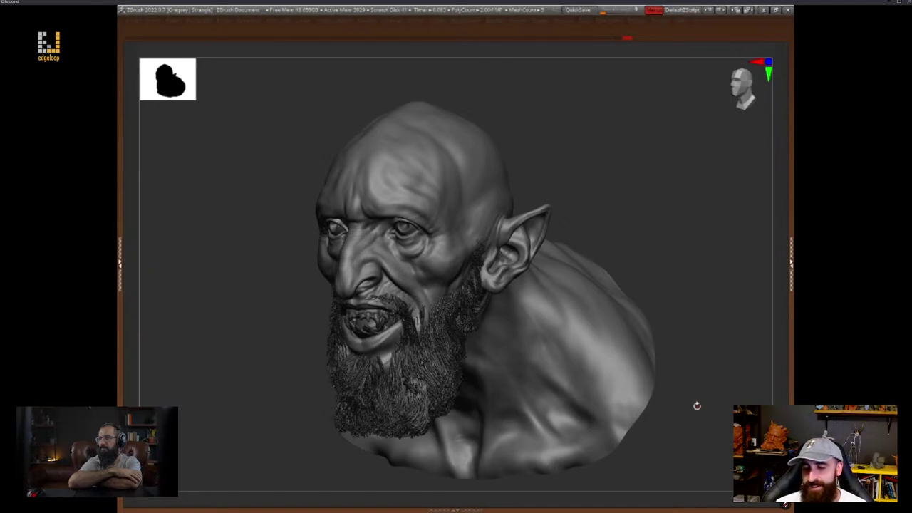
mouse_move(697, 406)
left_mouse_down("shift")
mouse_move(736, 372)
mouse_move(717, 399)
mouse_move(708, 391)
mouse_move(722, 398)
left_mouse_up("shift")
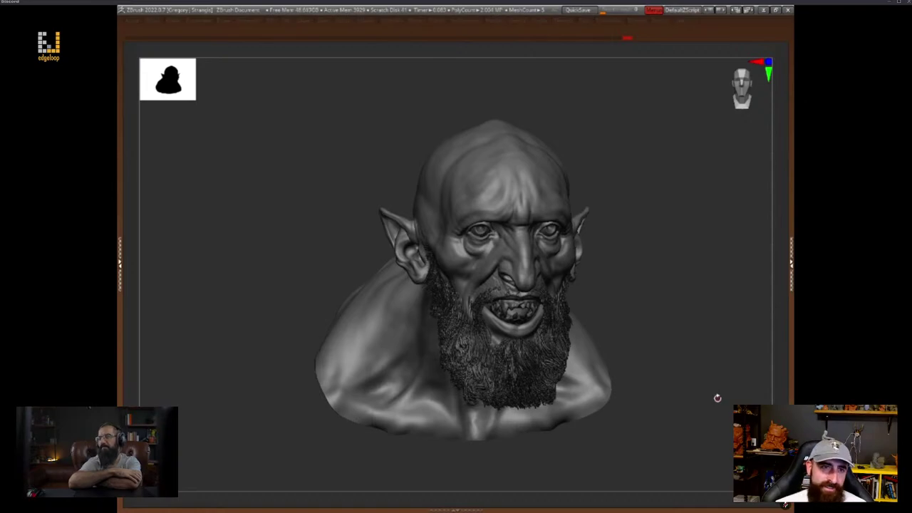
mouse_move(715, 378)
left_mouse_down()
mouse_move(737, 387)
mouse_move(717, 392)
left_mouse_up()
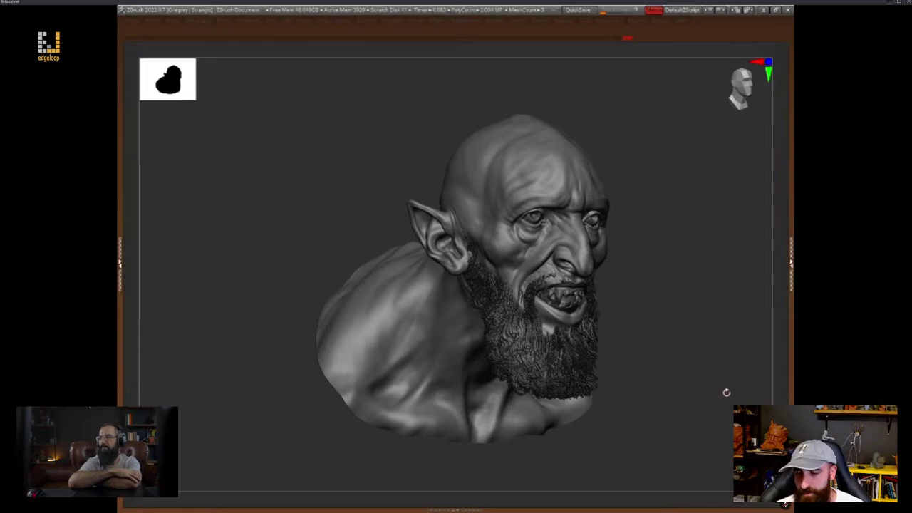
left_click_drag(728, 391, 711, 408)
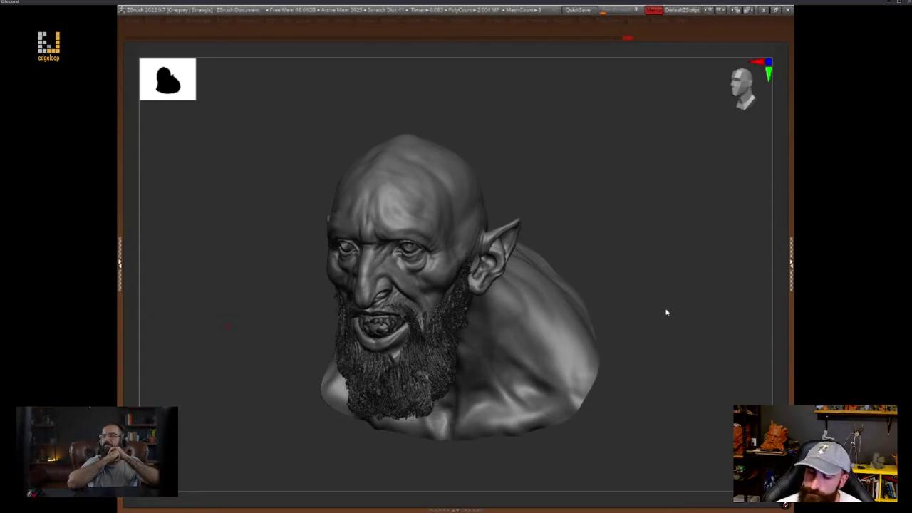
Show the whole body briefly, isolate the head and shoulders again, and frame them from the front
left_click(679, 334, "ctrl+shift")
key("Tab")
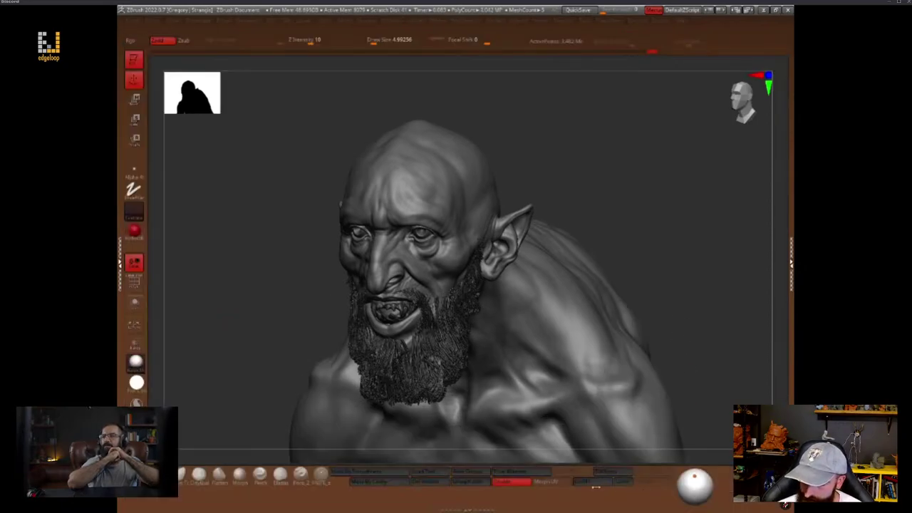
left_click(574, 476)
key("Tab")
left_click(488, 319, "ctrl+shift")
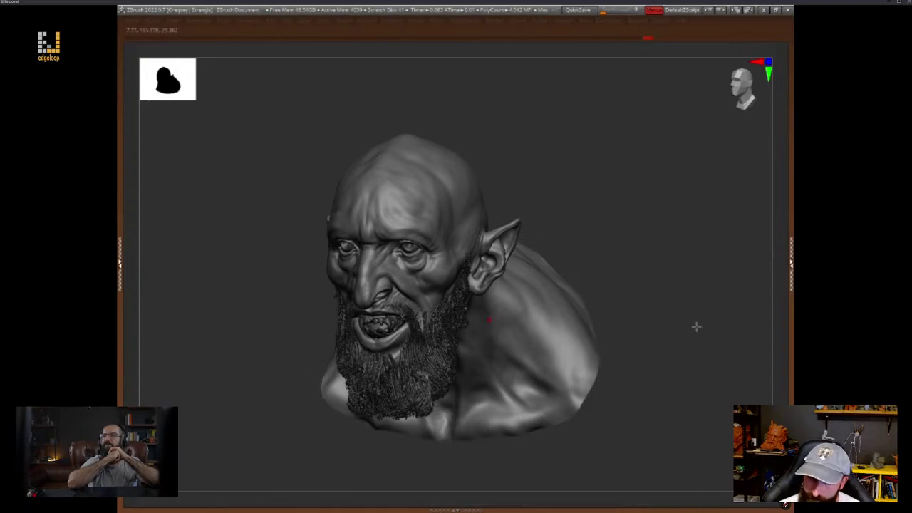
left_click_drag(683, 363, 685, 392, "shift")
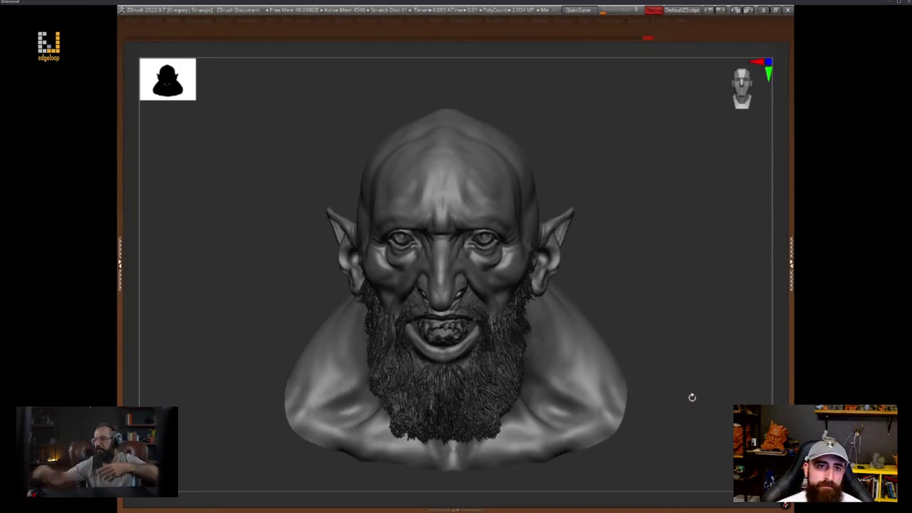
left_click_drag(675, 427, 683, 434, "alt")
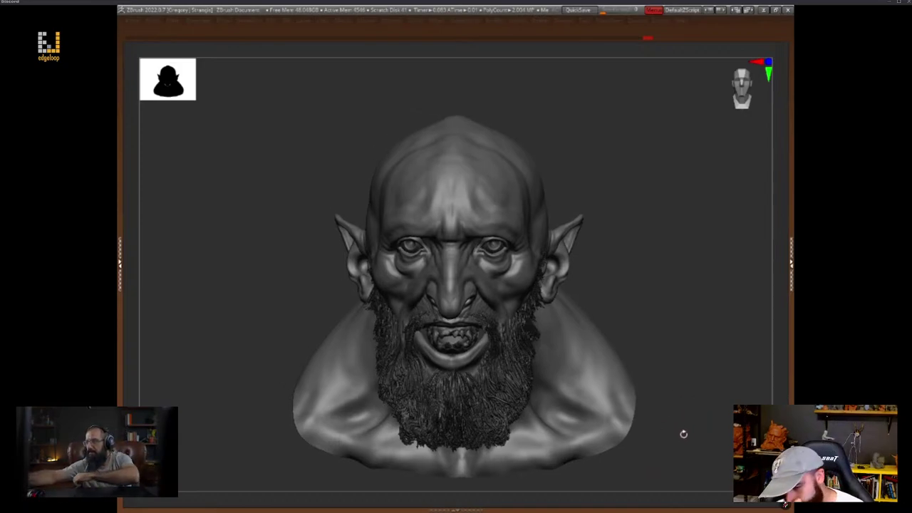
Reveal the whole body, display the polygroup wireframe, and frame the full figure from the front
mouse_move(691, 403)
left_mouse_down()
mouse_move(692, 418)
mouse_move(698, 389)
left_mouse_up()
left_click(700, 388, "ctrl+shift")
key("shift+f")
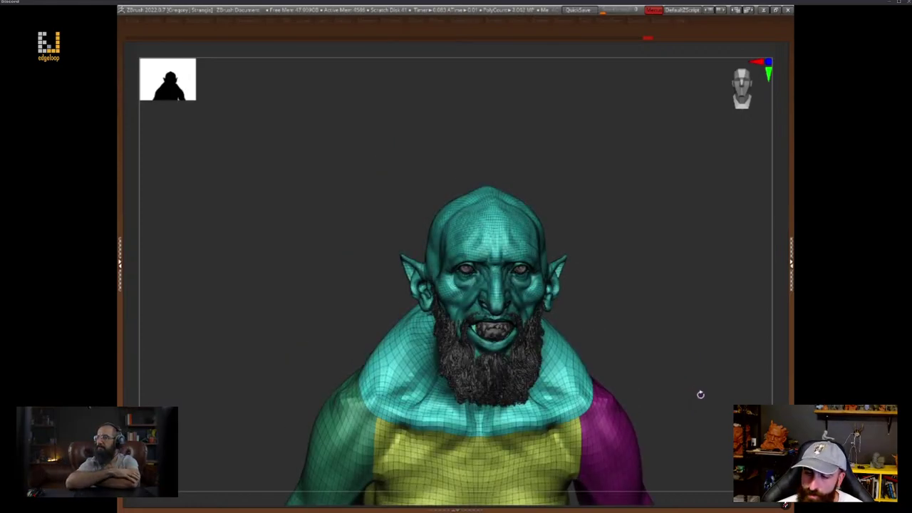
key("f")
left_click_drag(689, 399, 680, 413)
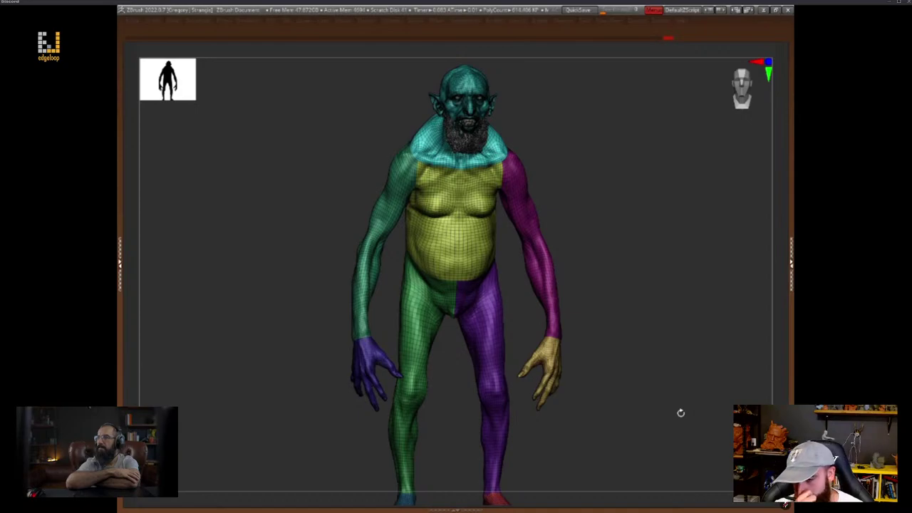
left_click_drag(671, 372, 663, 415, "shift")
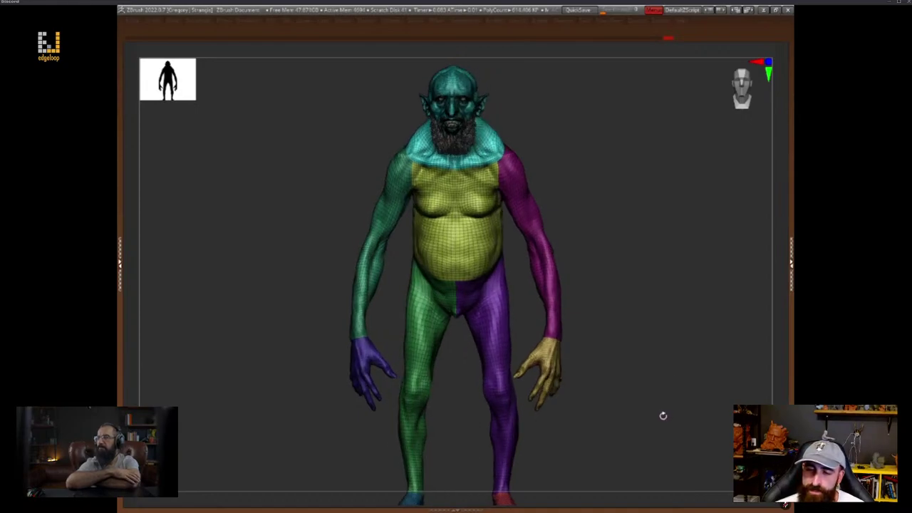
Hide both arms and hands by polygroup so only the head, torso and legs stay visible
key("w")
key("y")
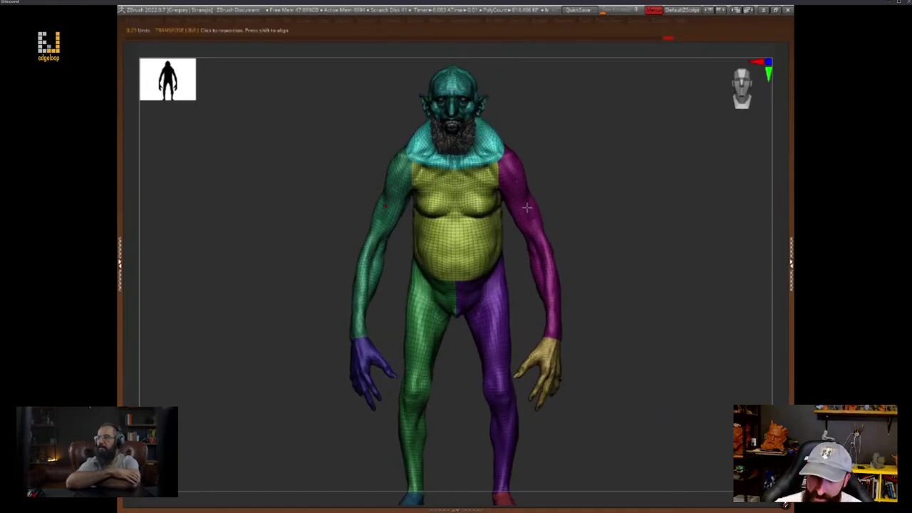
left_click_drag(592, 196, 590, 317, "alt")
left_click(483, 133, "ctrl")
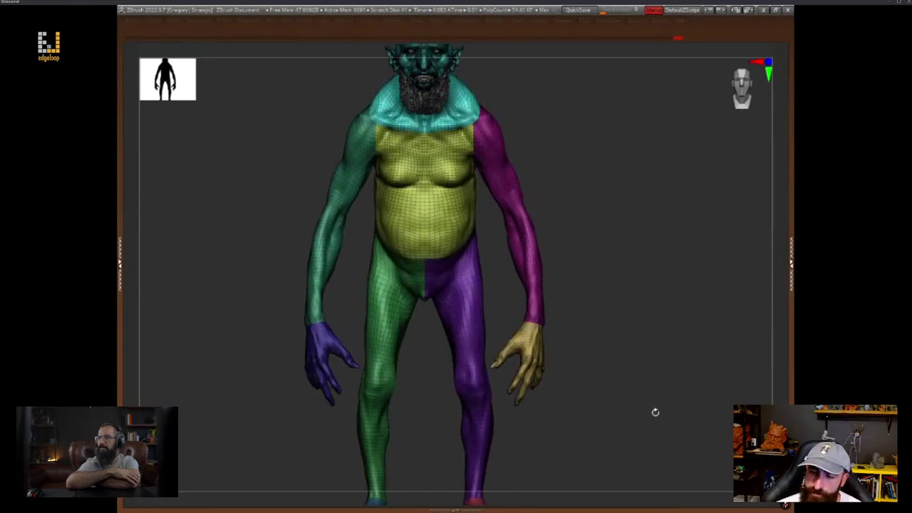
left_click_drag(654, 412, 647, 423)
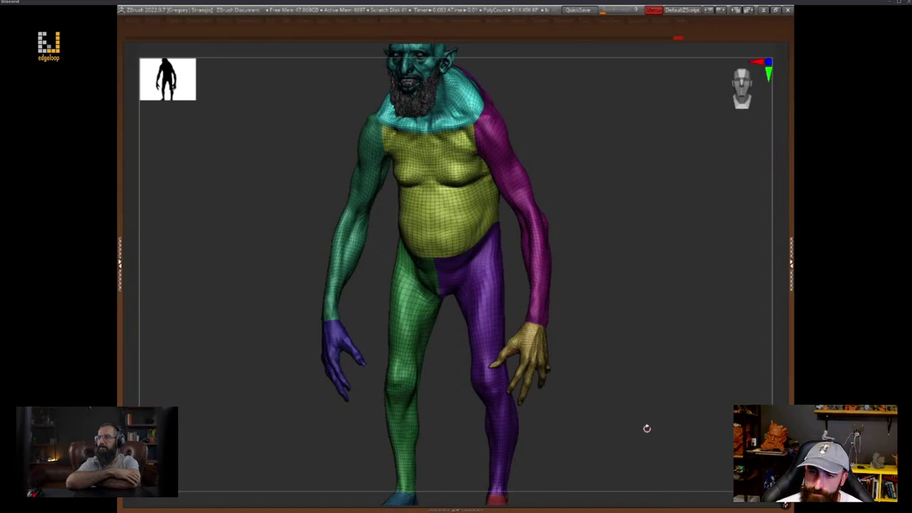
left_click(533, 351, "ctrl+shift")
left_click(572, 363, "ctrl+shift")
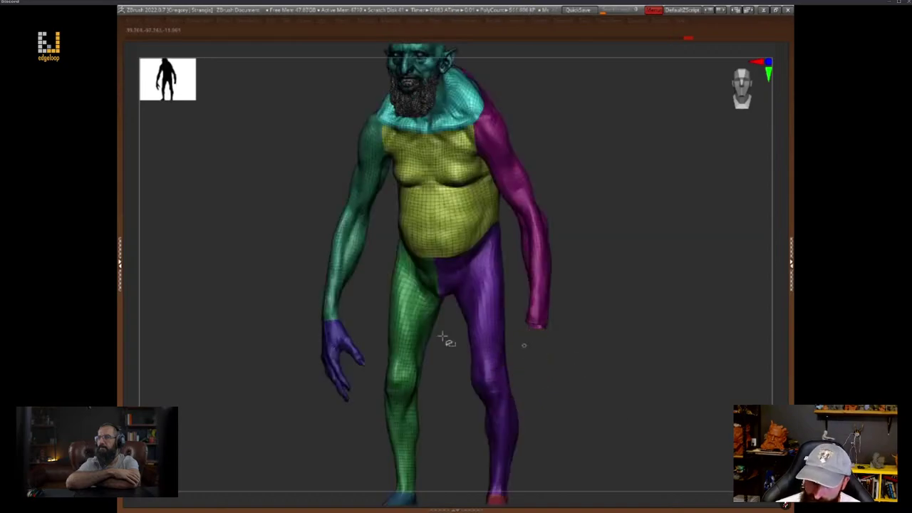
left_click(347, 346, "ctrl+shift")
left_click(536, 319, "ctrl+shift")
left_click_drag(374, 306, 356, 301, "ctrl+shift")
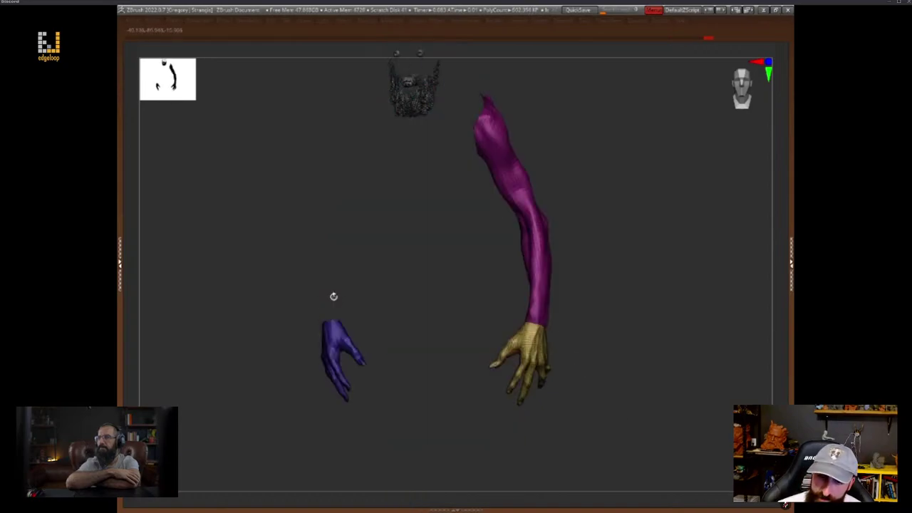
left_click(605, 307, "ctrl+shift")
left_click(335, 279, "ctrl+shift")
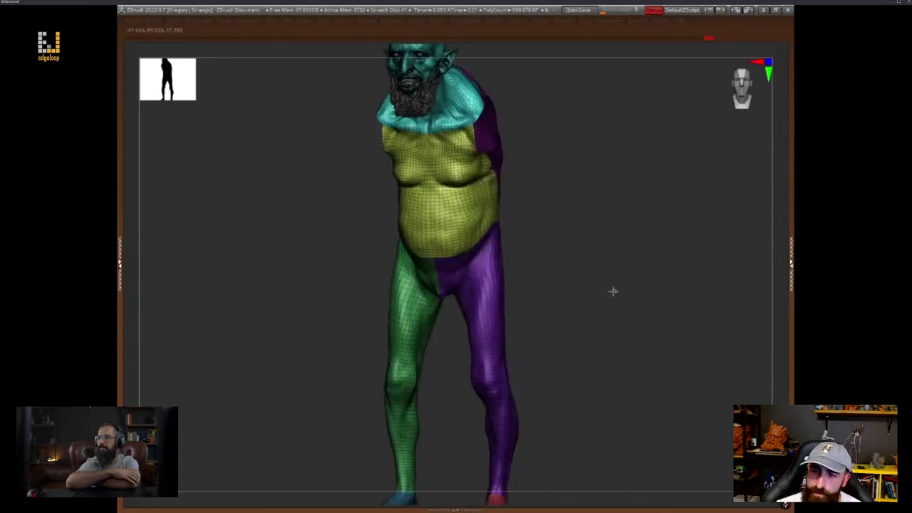
Mask everything except the arms, blur the mask border, and show the full figure without its wireframe
left_click(613, 290, "ctrl+shift")
left_click(566, 274, "ctrl+shift")
left_click(561, 285, "ctrl")
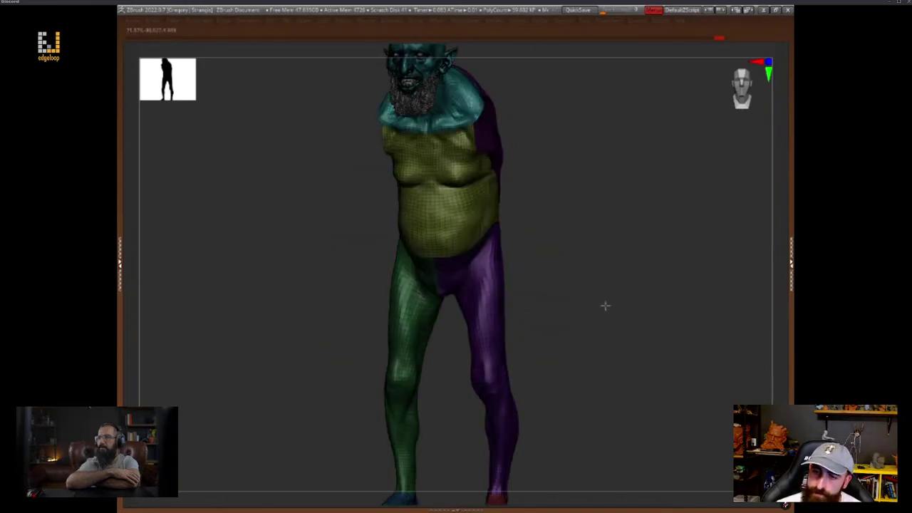
left_click(619, 306, "ctrl+shift")
key("shift+f")
left_click(566, 246, "ctrl")
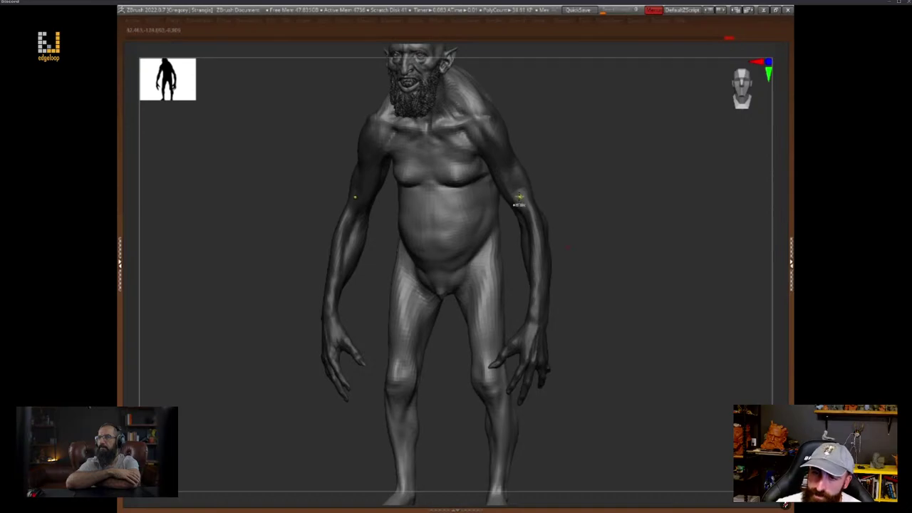
left_click(543, 175, "ctrl")
left_click(542, 186, "ctrl")
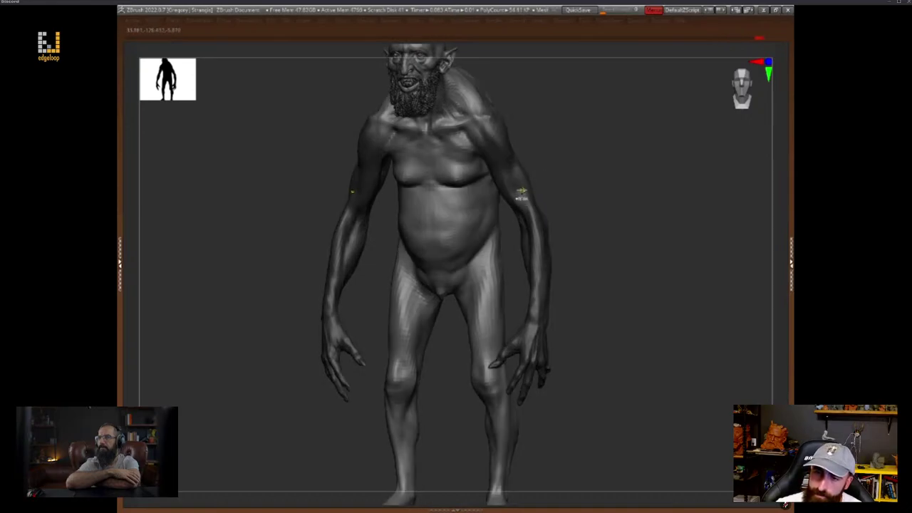
left_click(578, 186, "ctrl")
left_click_drag(623, 242, 605, 267)
Swing both unmasked arms outward from the shoulders with a Transpose line drawn along the upper arm, and undo the excess adjustment
key("w")
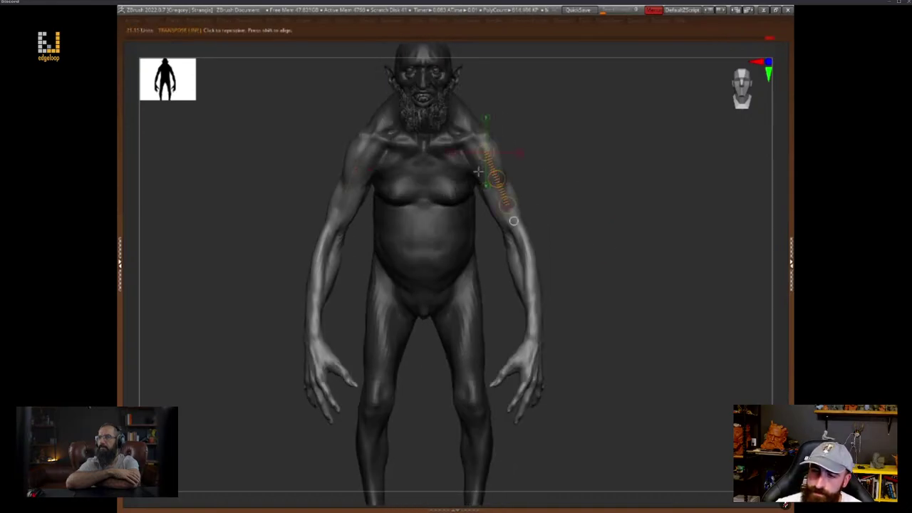
mouse_move(478, 171)
left_mouse_down()
mouse_move(498, 252)
mouse_move(532, 251)
left_mouse_up()
mouse_move(506, 207)
left_mouse_down()
mouse_move(540, 209)
mouse_move(569, 227)
mouse_move(533, 207)
left_mouse_up()
mouse_move(488, 148)
left_mouse_down()
mouse_move(559, 286)
mouse_move(573, 306)
mouse_move(584, 298)
mouse_move(575, 307)
left_mouse_up()
key("ctrl+z")
Adjust the Move brush size and reshape the shoulders, armpits and upper back to suit the raised arms
mouse_move(642, 249)
left_mouse_down("alt")
mouse_move(663, 327)
mouse_move(650, 350)
left_mouse_up("alt")
key("space")
left_click_drag(516, 233, 496, 232)
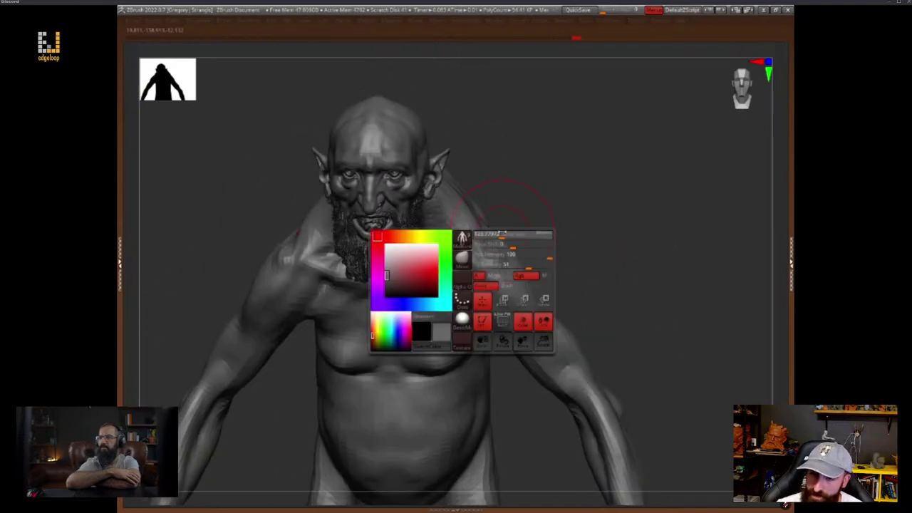
mouse_move(490, 215)
right_mouse_down()
mouse_move(499, 193)
mouse_move(466, 208)
right_mouse_up()
left_click_drag(521, 181, 586, 258, "alt")
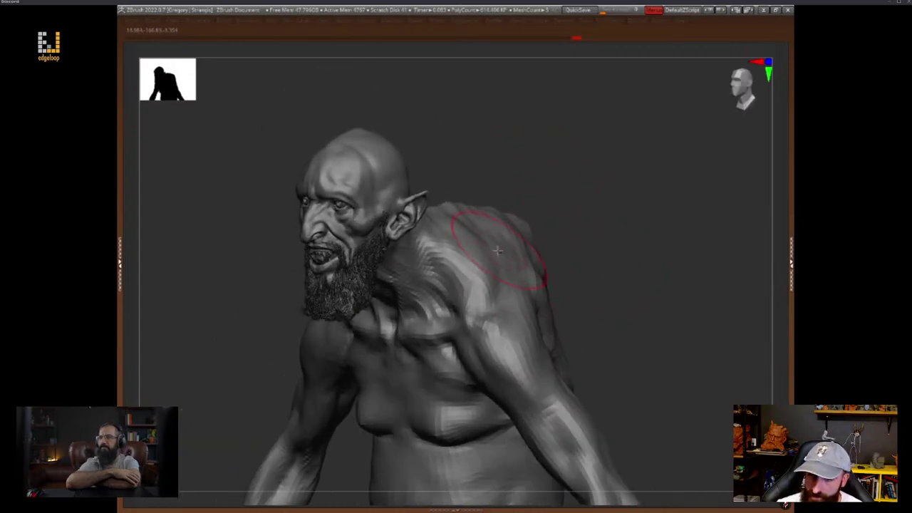
mouse_move(503, 281)
right_mouse_down()
mouse_move(586, 285)
mouse_move(577, 271)
mouse_move(562, 310)
right_mouse_up()
right_click_drag(600, 269, 573, 267)
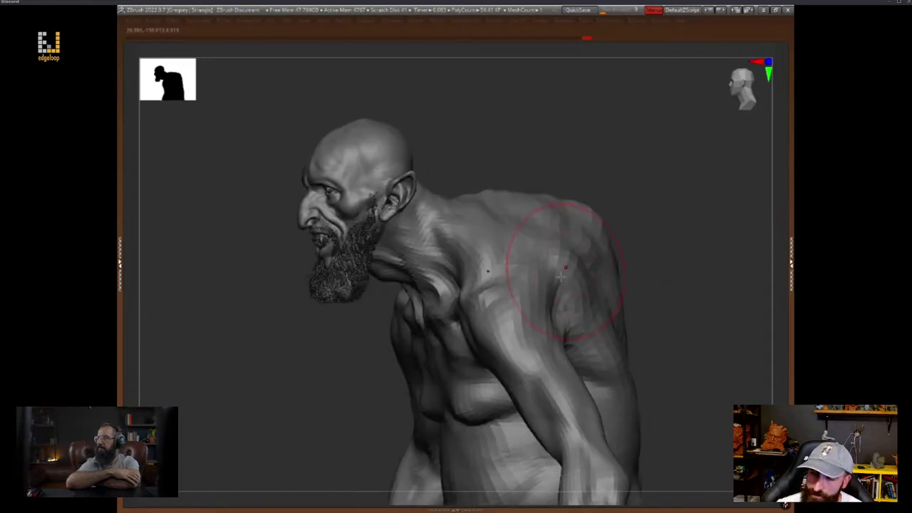
mouse_move(549, 303)
right_mouse_down()
mouse_move(641, 291)
mouse_move(620, 307)
mouse_move(574, 307)
right_mouse_up()
right_click_drag(689, 319, 672, 287, "alt")
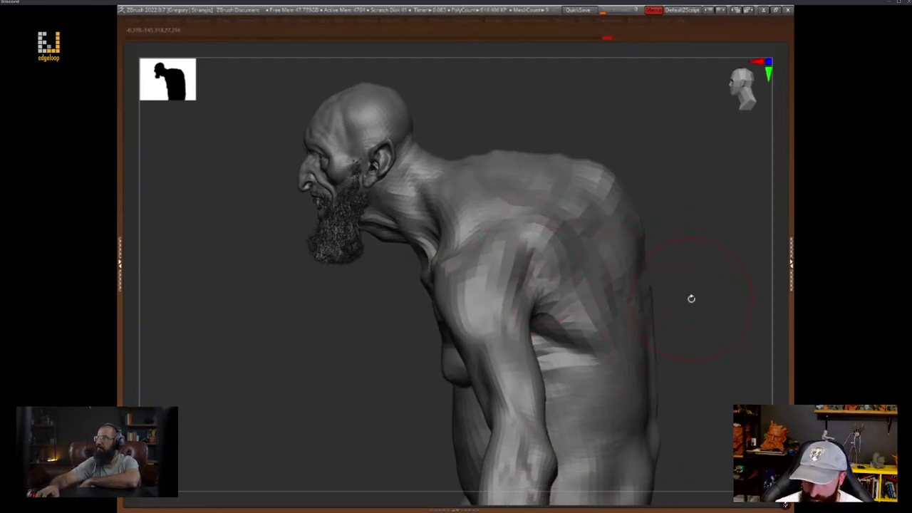
right_click_drag(691, 299, 559, 292)
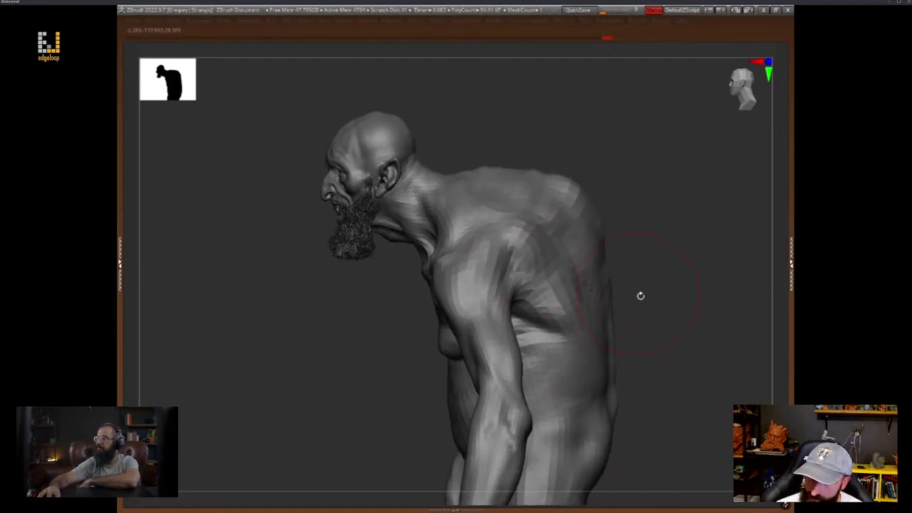
right_click_drag(640, 296, 639, 295)
Examine the reposed arms and torso from the front and from below, with and without the polygroup wireframe
key("space")
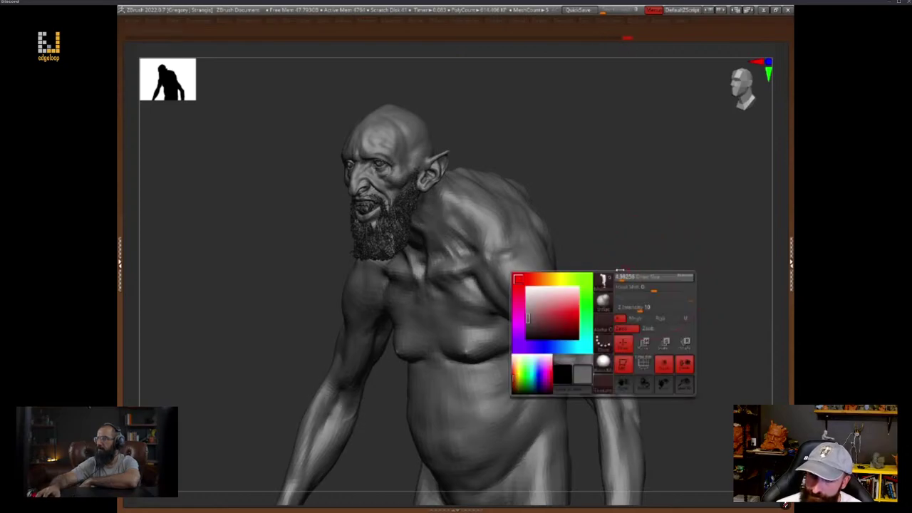
key("f")
mouse_move(663, 299)
left_mouse_down()
mouse_move(677, 300)
mouse_move(663, 294)
left_mouse_up()
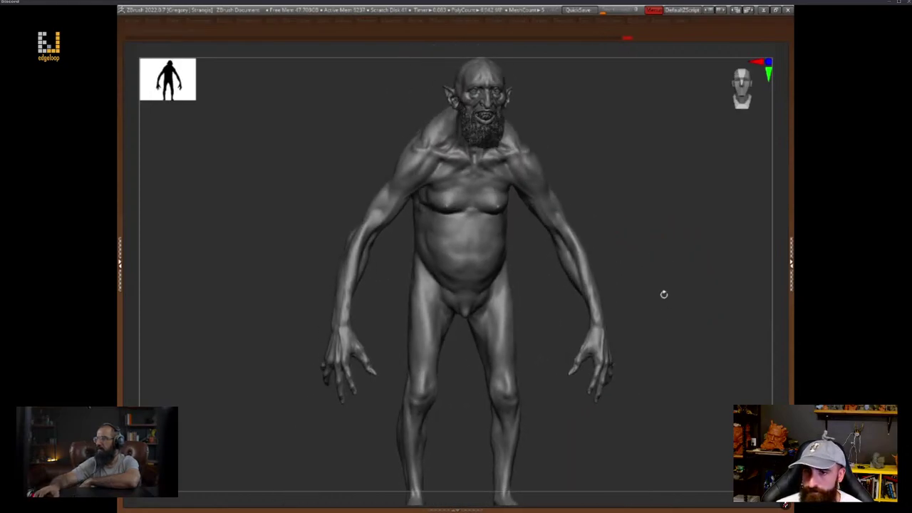
right_click_drag(663, 294, 645, 280)
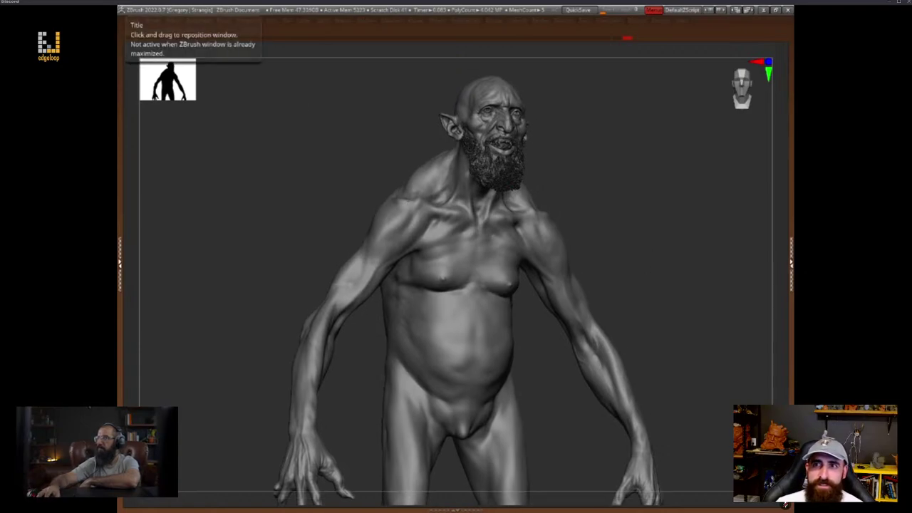
left_click_drag(672, 299, 591, 236)
key("shift+f")
right_click(537, 290)
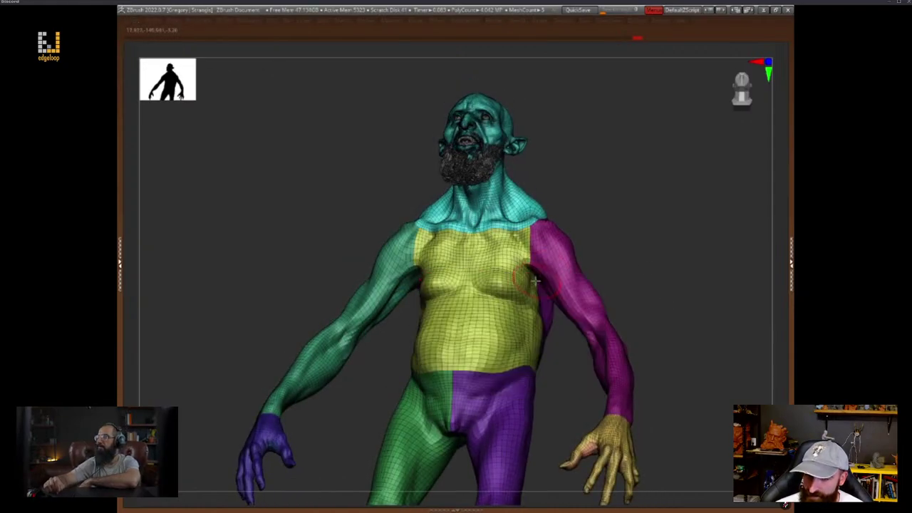
left_click_drag(552, 357, 580, 351)
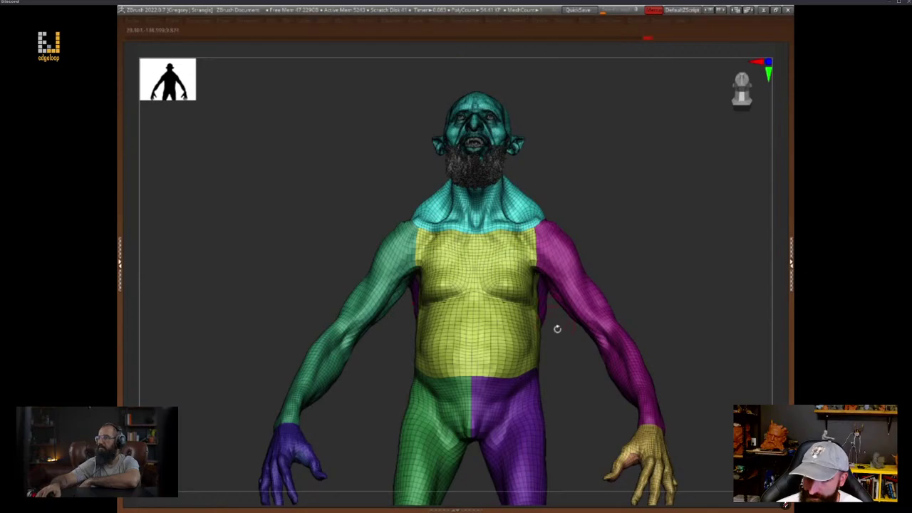
Raise the body's subdivision level, turn off the polygroup wireframe, and frame the full figure from the front
key("space")
mouse_move(557, 328)
left_mouse_down()
mouse_move(528, 290)
mouse_move(623, 258)
mouse_move(664, 277)
left_mouse_up()
key("d")
key("d")
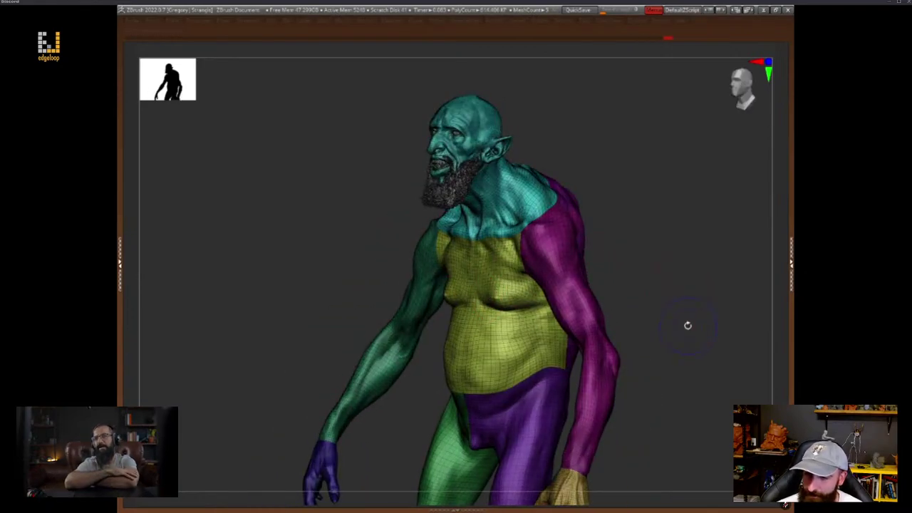
key("shift+f")
left_click_drag(688, 325, 763, 280, "shift")
key("ctrl+shift+z")
key("ctrl+shift+z")
key("f")
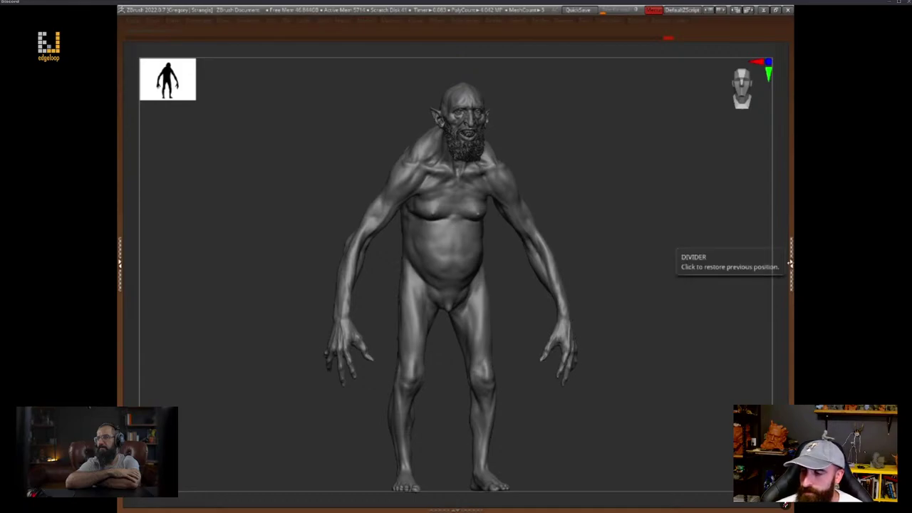
Set the subtool list's Visible Count to 4
left_click(790, 265)
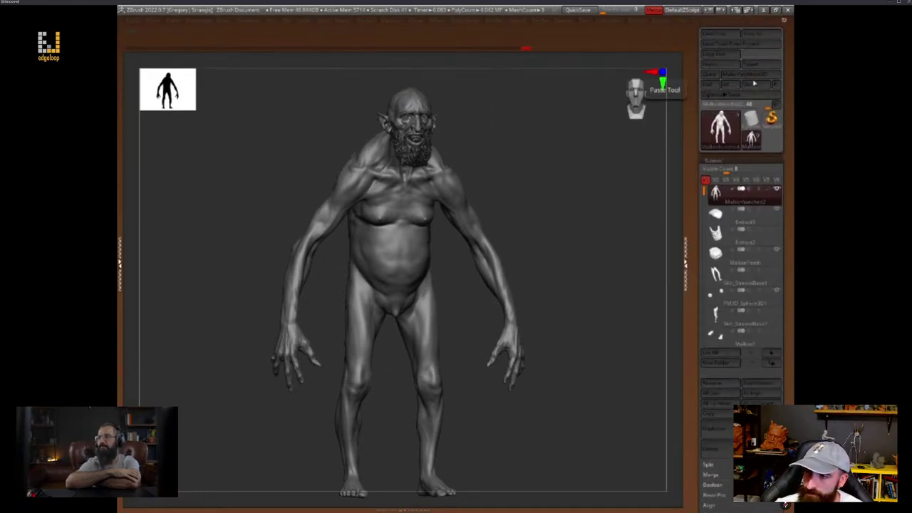
left_click_drag(726, 169, 719, 147)
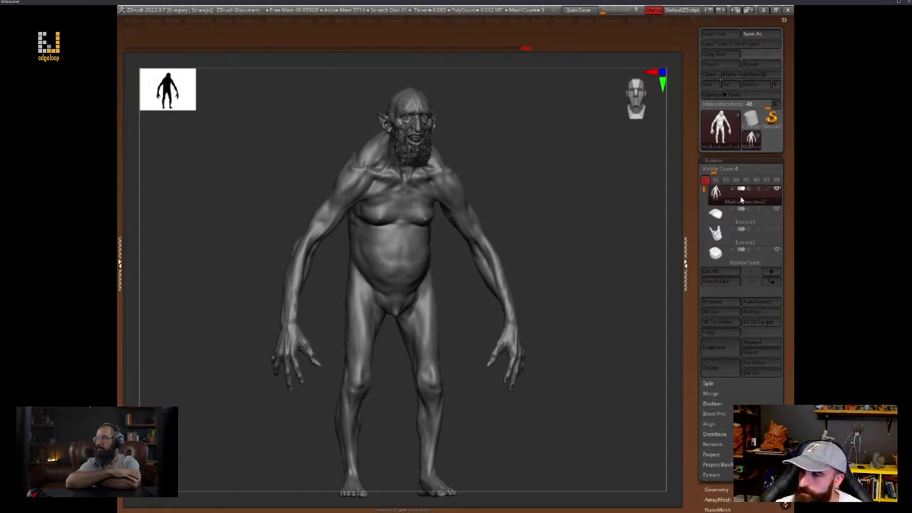
left_click(685, 262)
Frame the figure's upper body from the front and enlarge the silhouette thumbnail
mouse_move(638, 297)
left_mouse_down("alt")
mouse_move(654, 349)
mouse_move(653, 307)
mouse_move(638, 288)
left_mouse_up("alt")
key("shift+f")
key("shift+f")
right_click(500, 237)
left_click_drag(603, 237, 654, 355, "alt")
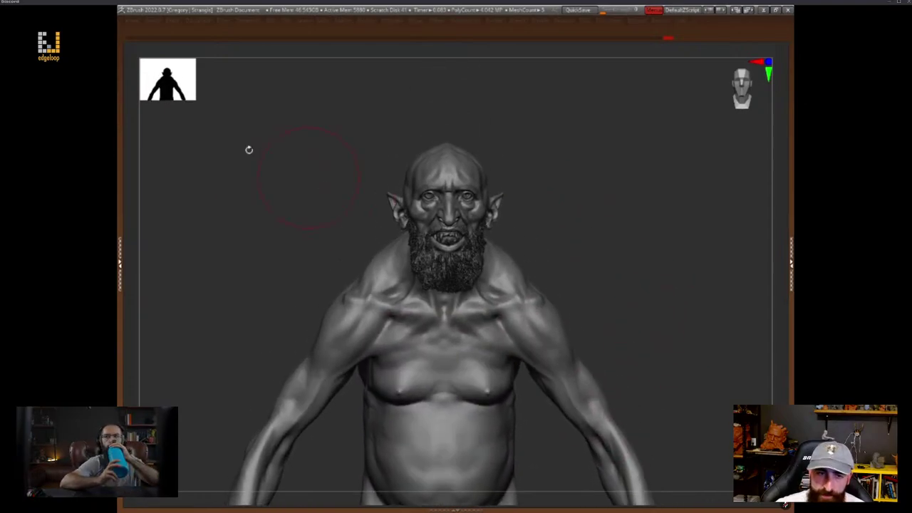
left_click_drag(181, 91, 393, 209)
mouse_move(659, 279)
left_mouse_down("alt")
mouse_move(648, 300)
mouse_move(652, 342)
mouse_move(617, 332)
mouse_move(627, 269)
left_mouse_up("alt")
key("Tab")
key("Tab")
Lower the body's subdivision by two levels and switch to the Move brush for the shoulders and arms
key("shift+d")
key("shift+d")
key("b")
key("m")
key("v")
left_click_drag(654, 369, 658, 285, "alt")
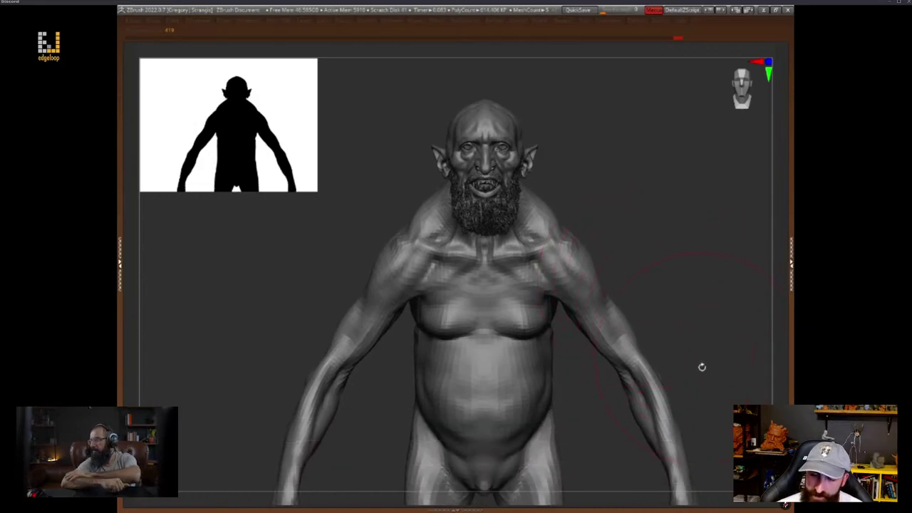
left_click_drag(705, 390, 705, 384)
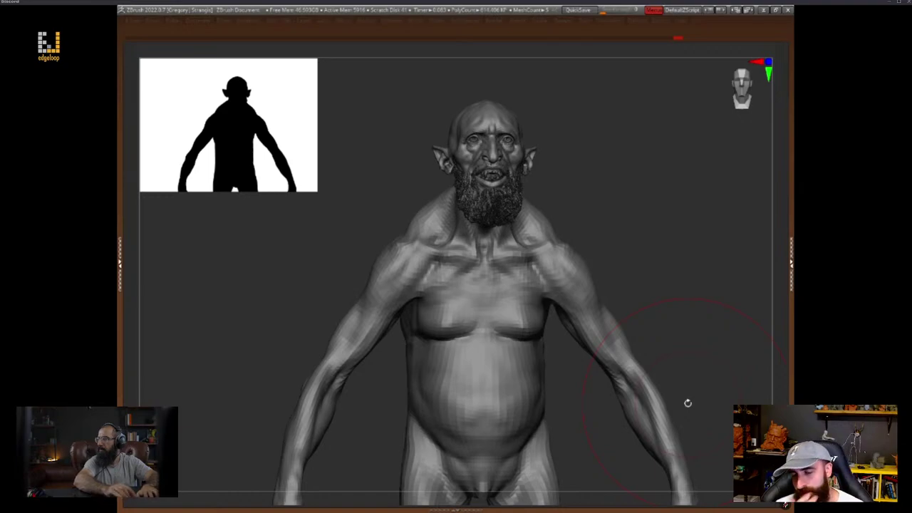
key("space")
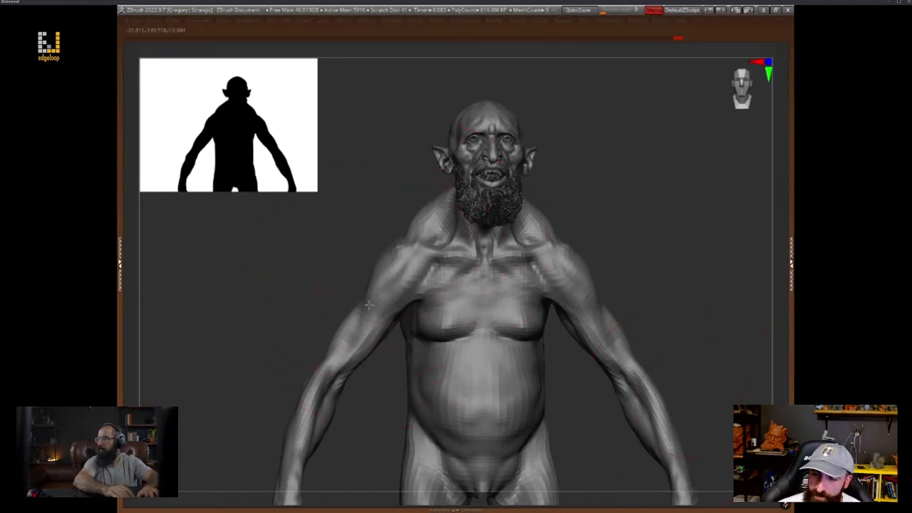
Reshape the shoulder and upper arm contour with the Move brush, then compare the pose before and after the edits
left_click_drag(405, 270, 408, 288)
mouse_move(673, 251)
left_mouse_down()
mouse_move(679, 298)
mouse_move(671, 309)
mouse_move(666, 303)
left_mouse_up()
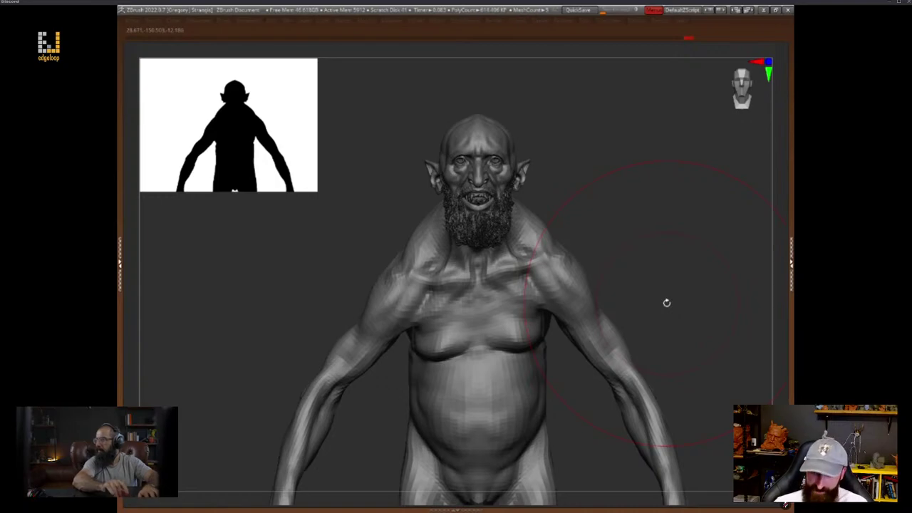
key("ctrl+z")
key("ctrl+shift+z")
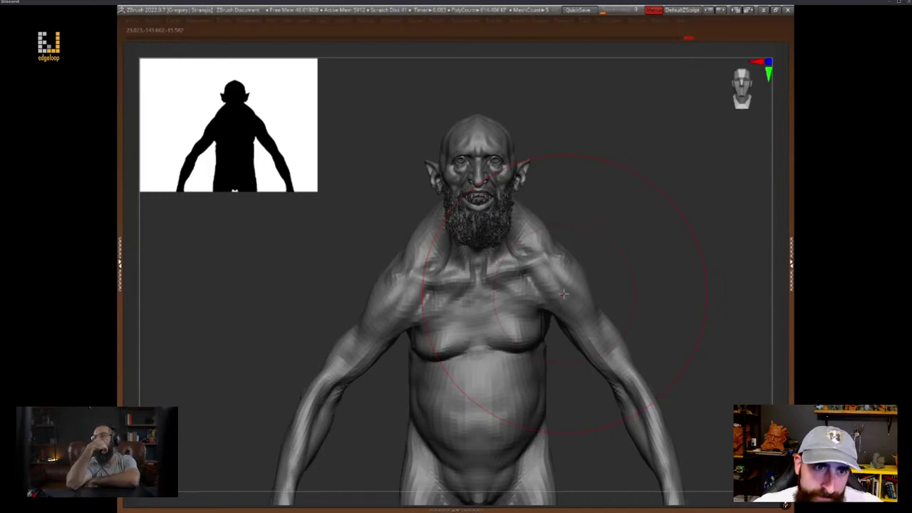
key("ctrl+z")
key("ctrl+shift+z")
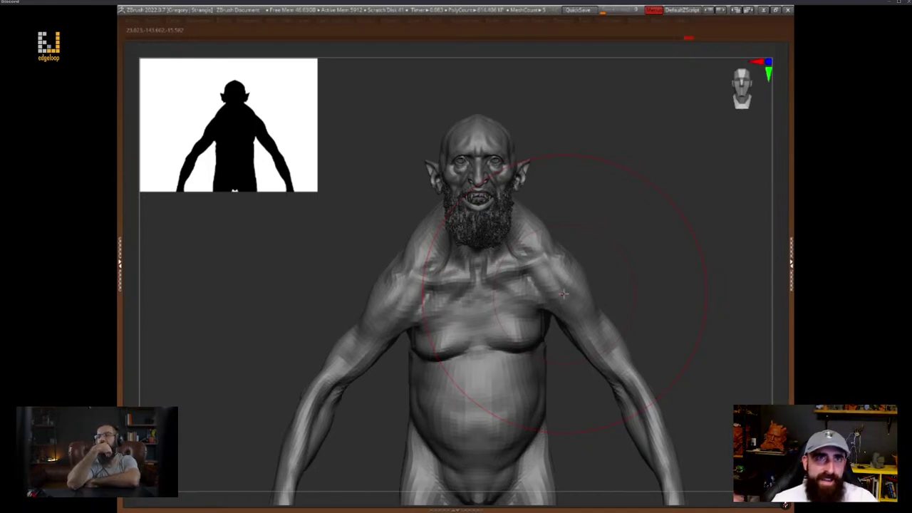
key("ctrl+z")
key("ctrl+shift+z")
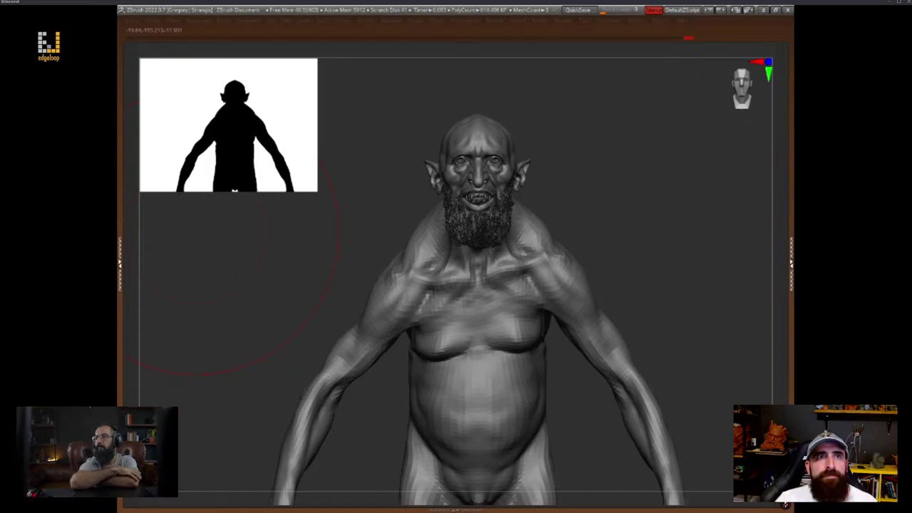
Examine the head, neck and torso from several angles with the polygroup wireframe displayed at a higher subdivision level
key("d")
key("shift+f")
right_click(605, 358)
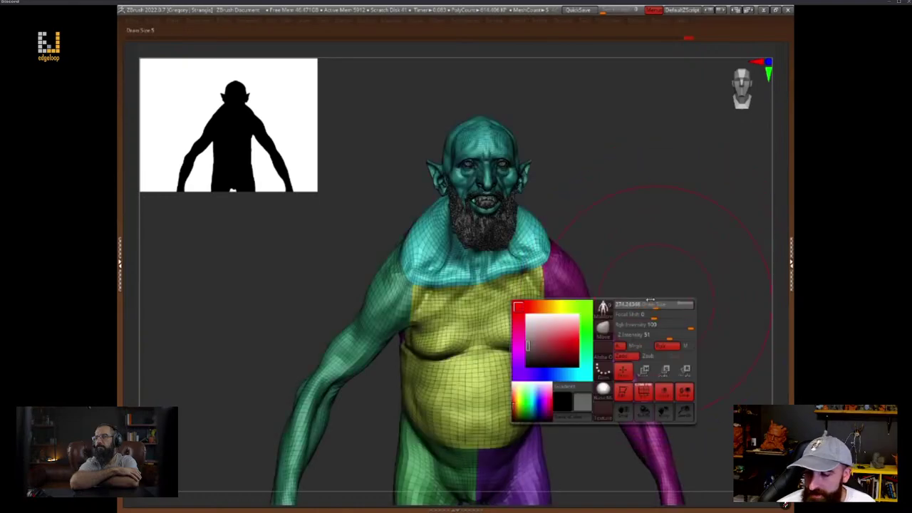
left_click_drag(668, 320, 678, 309)
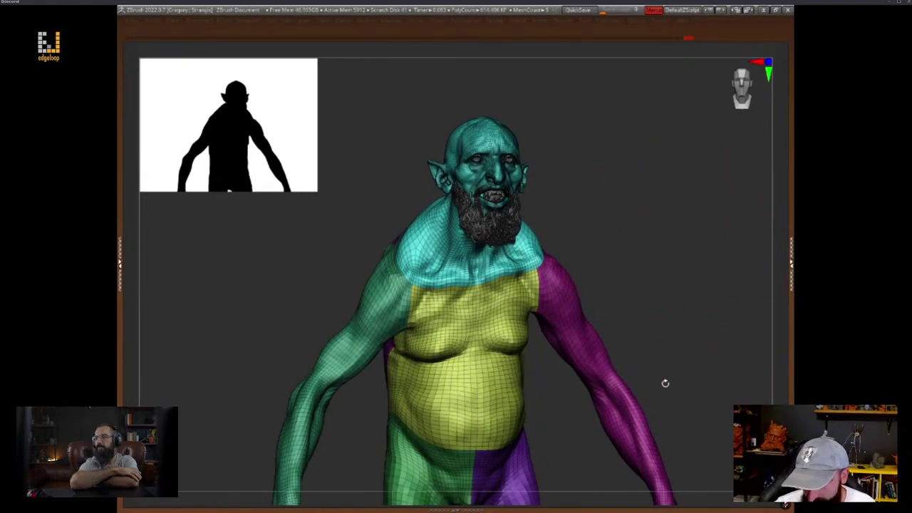
left_click_drag(580, 152, 688, 276, "alt")
left_click_drag(669, 317, 677, 361)
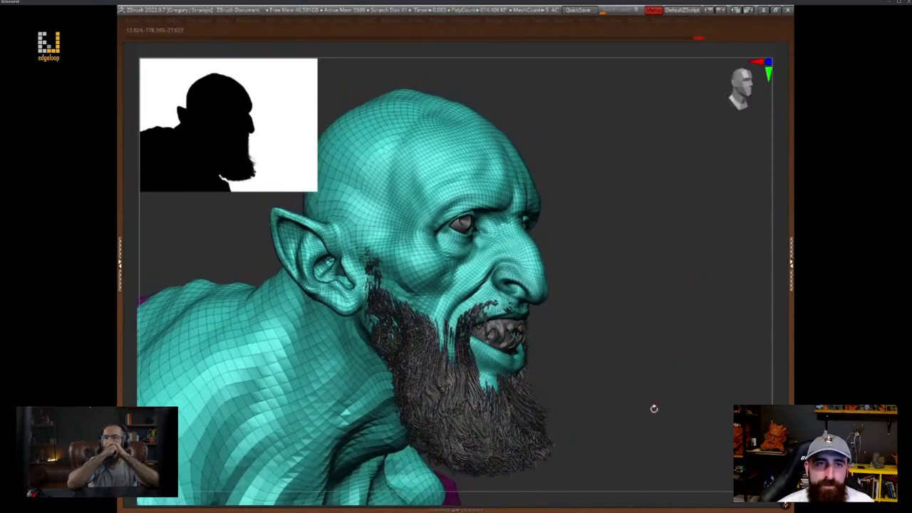
left_click_drag(669, 398, 706, 323)
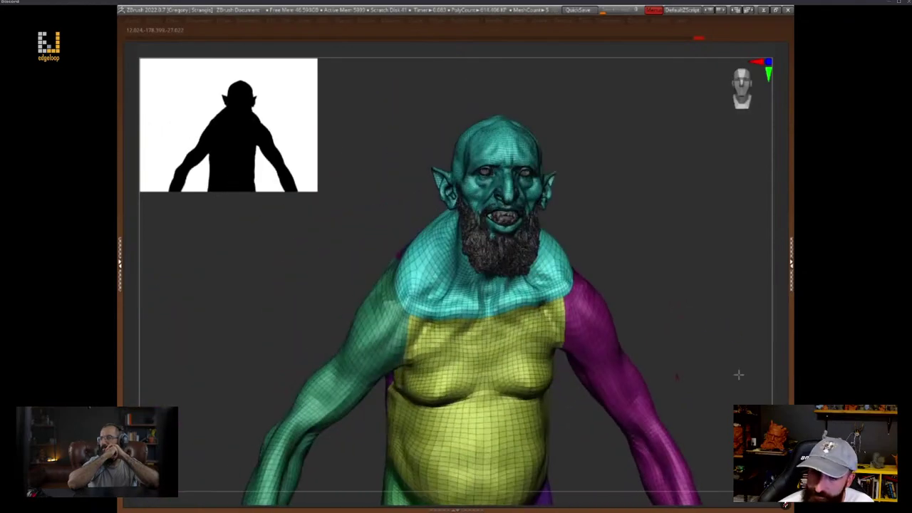
key("f")
left_click_drag(739, 375, 710, 366, "shift")
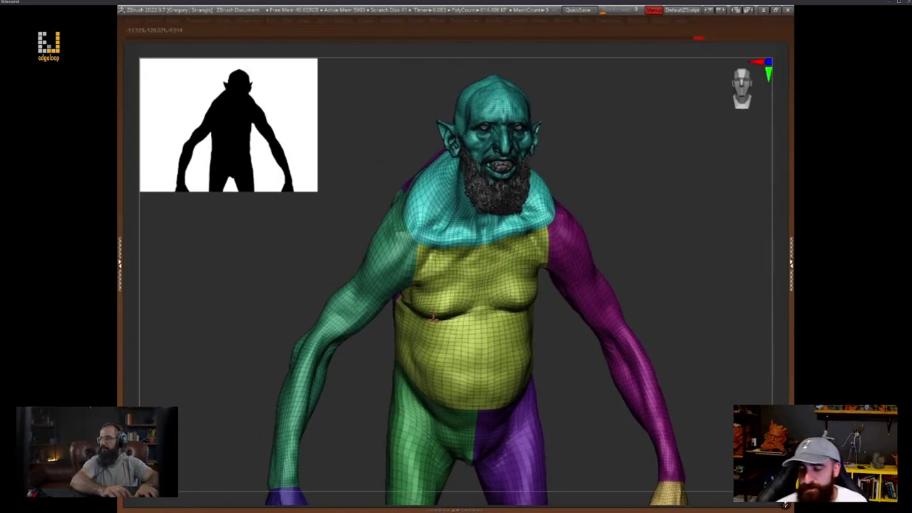
mouse_move(710, 351)
left_mouse_down()
mouse_move(700, 364)
mouse_move(718, 342)
left_mouse_up()
key("shift+f")
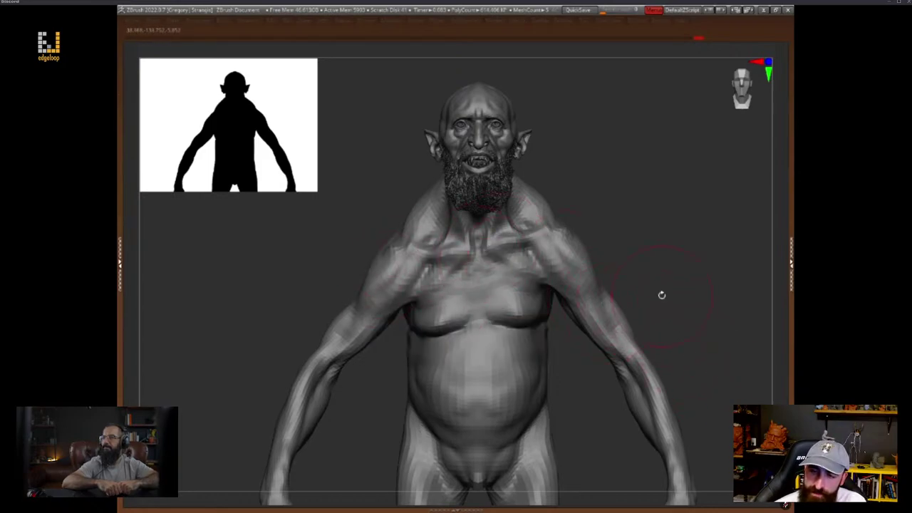
Examine the whole figure from the front, checking its limb proportions and silhouette from head to legs
mouse_move(737, 365)
left_mouse_down()
mouse_move(700, 391)
mouse_move(691, 387)
mouse_move(696, 371)
mouse_move(658, 417)
left_mouse_up()
right_click(655, 419)
right_click(657, 418)
left_click(658, 423)
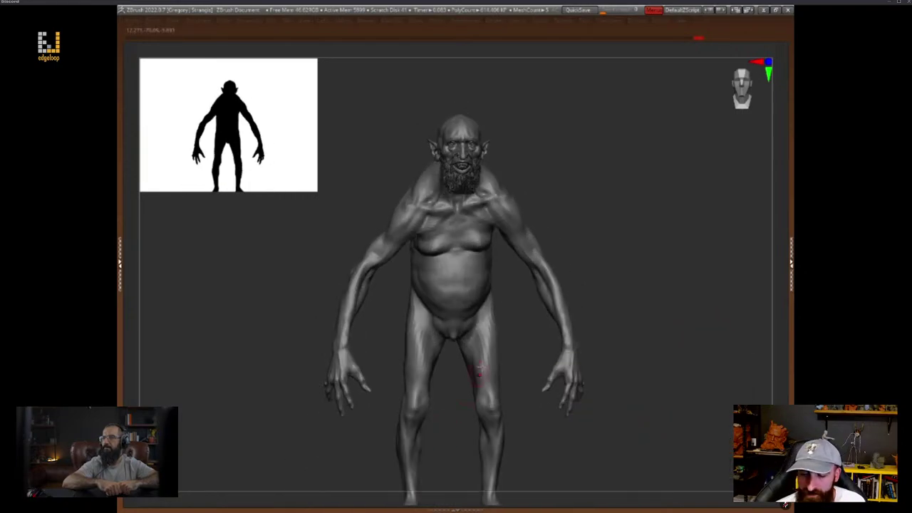
right_click(460, 412)
left_click(460, 420)
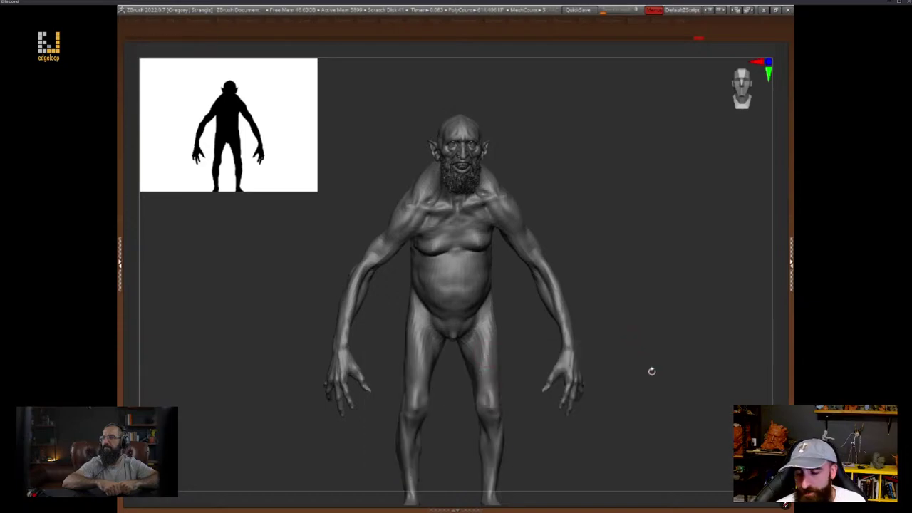
left_click_drag(651, 371, 656, 387)
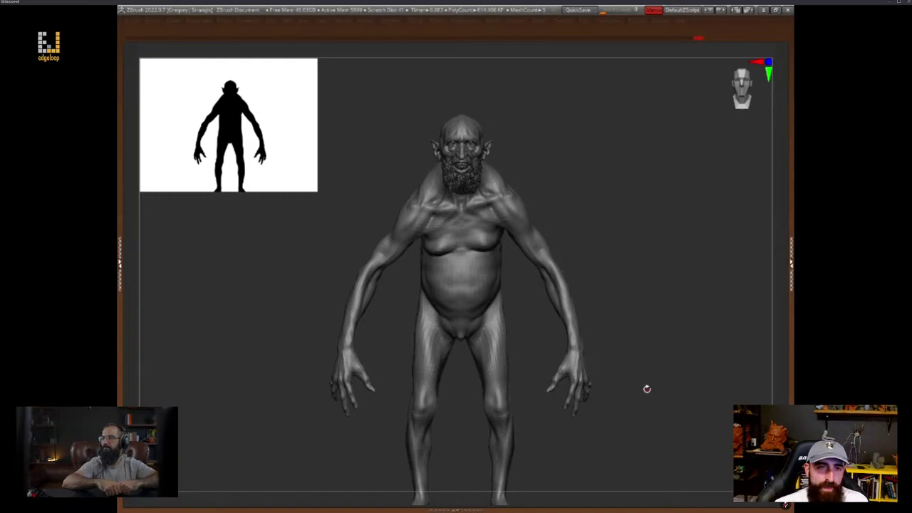
left_click_drag(667, 358, 696, 337)
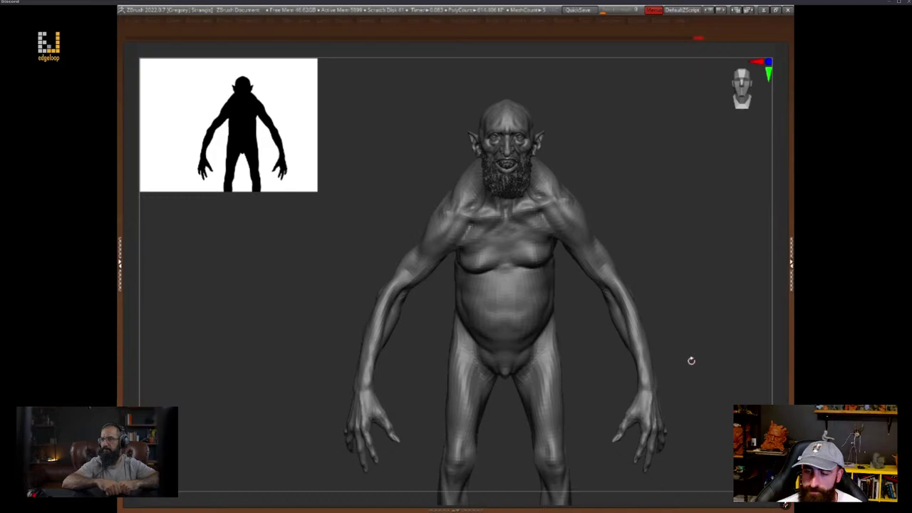
left_click_drag(678, 411, 638, 320)
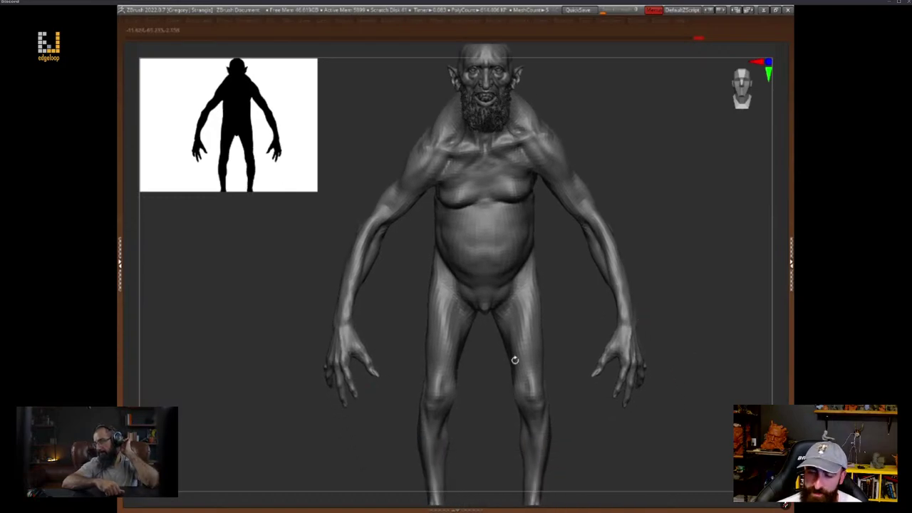
left_click_drag(704, 346, 688, 393)
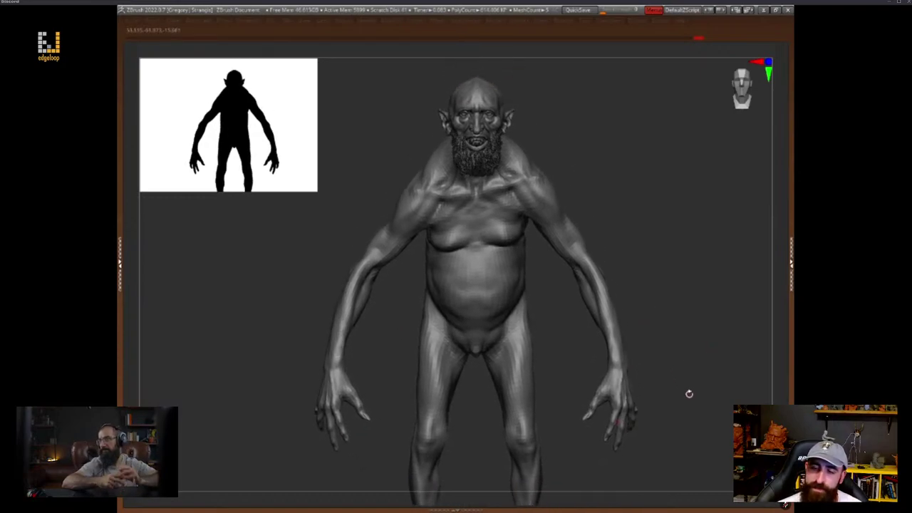
Make the body the active subtool and reshape the slope between the neck and shoulders from the front
right_click(493, 224)
left_click(515, 210, "alt")
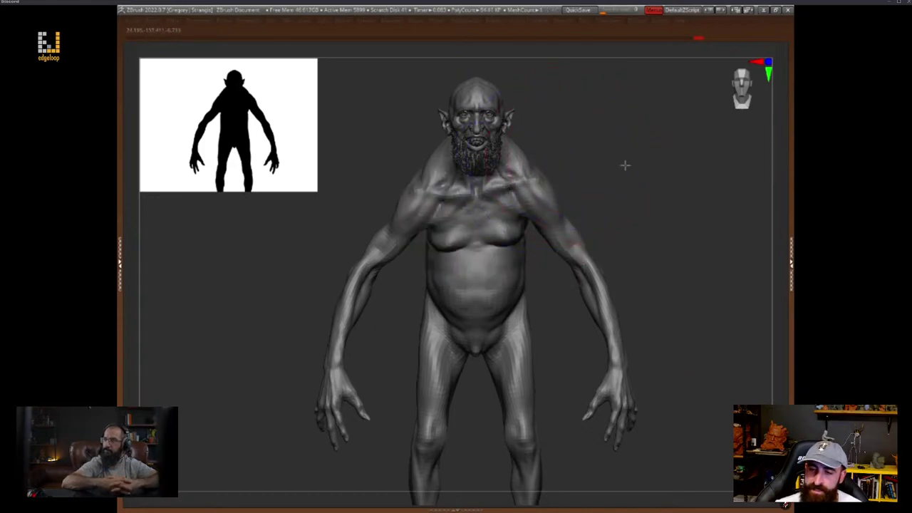
left_click_drag(624, 164, 690, 264, "alt")
left_click_drag(676, 339, 741, 345)
left_click_drag(705, 218, 647, 212)
left_click_drag(510, 230, 466, 229)
key("space")
key("space")
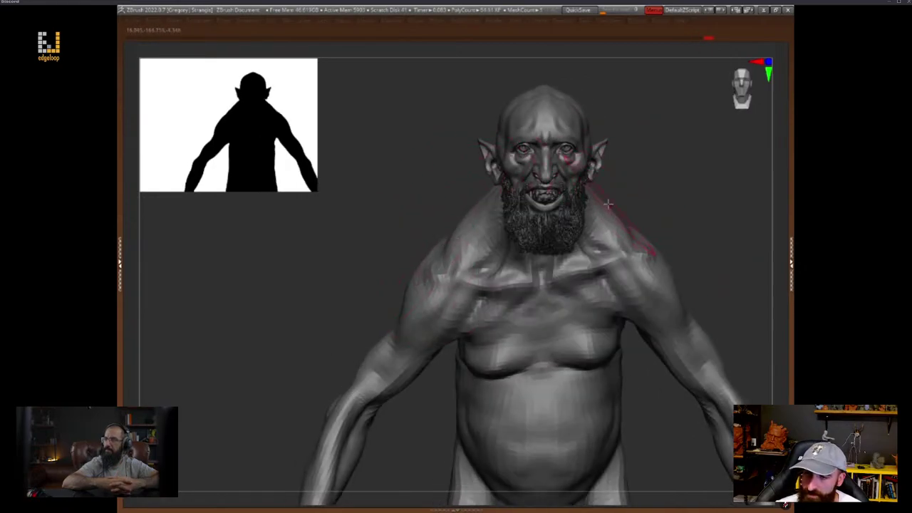
Refine the trapezius and shoulder masses, checking their contour from three-quarter and rear views
mouse_move(653, 198)
left_mouse_down("alt")
mouse_move(660, 216)
mouse_move(673, 214)
mouse_move(659, 260)
left_mouse_up("alt")
left_click_drag(592, 239, 457, 287)
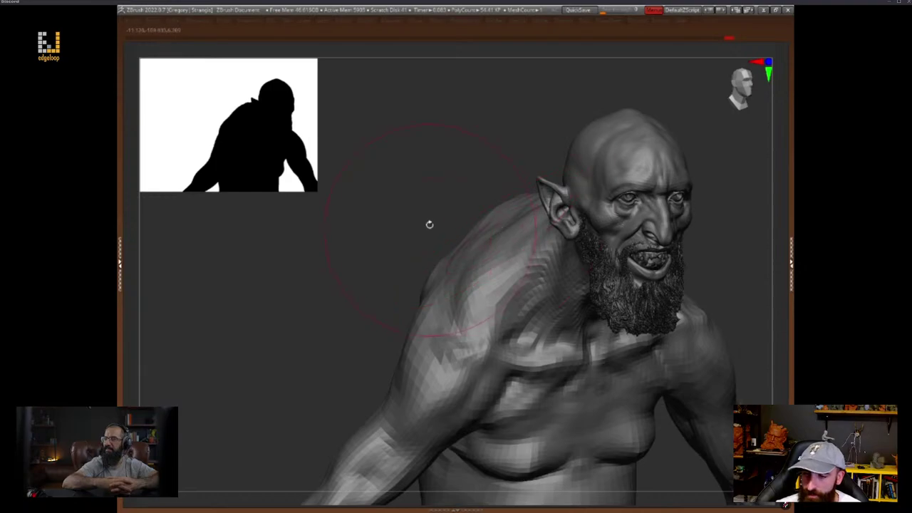
left_click_drag(428, 224, 462, 215)
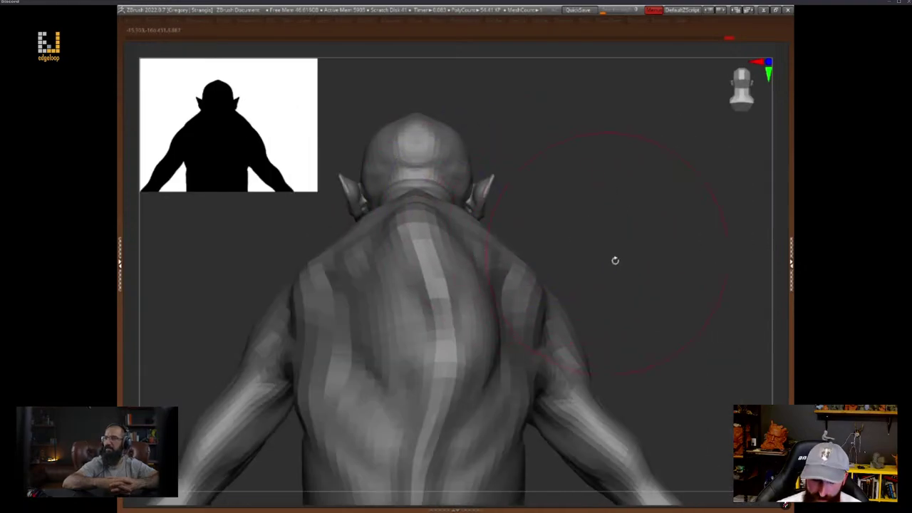
mouse_move(612, 261)
left_mouse_down()
mouse_move(610, 291)
mouse_move(601, 285)
left_mouse_up()
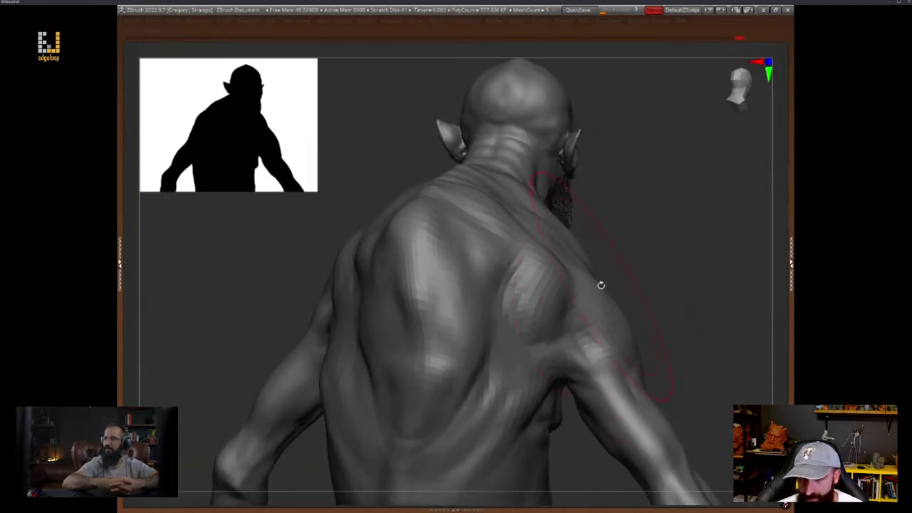
Sculpt muscle forms over the shoulder blade and upper back with the body at a higher subdivision level
key("space")
left_click_drag(517, 279, 496, 279)
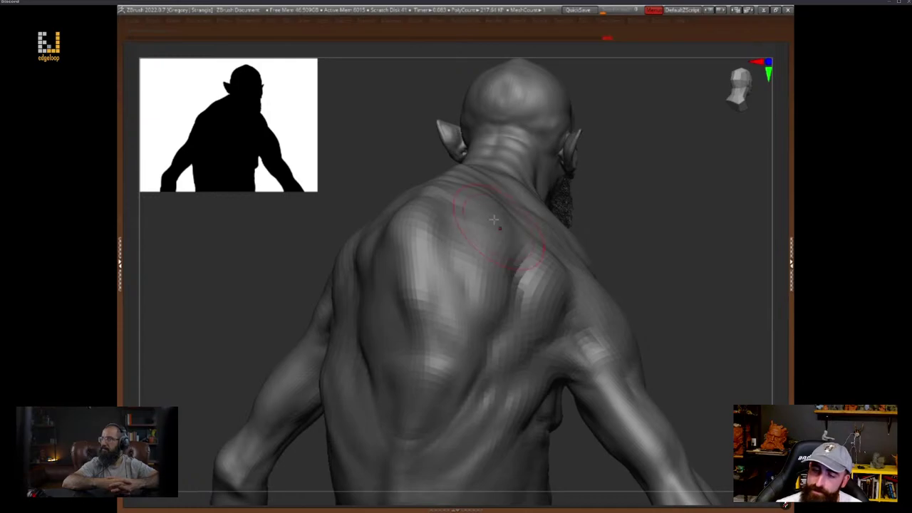
mouse_move(626, 228)
left_mouse_down()
mouse_move(677, 259)
mouse_move(662, 256)
left_mouse_up()
key("space")
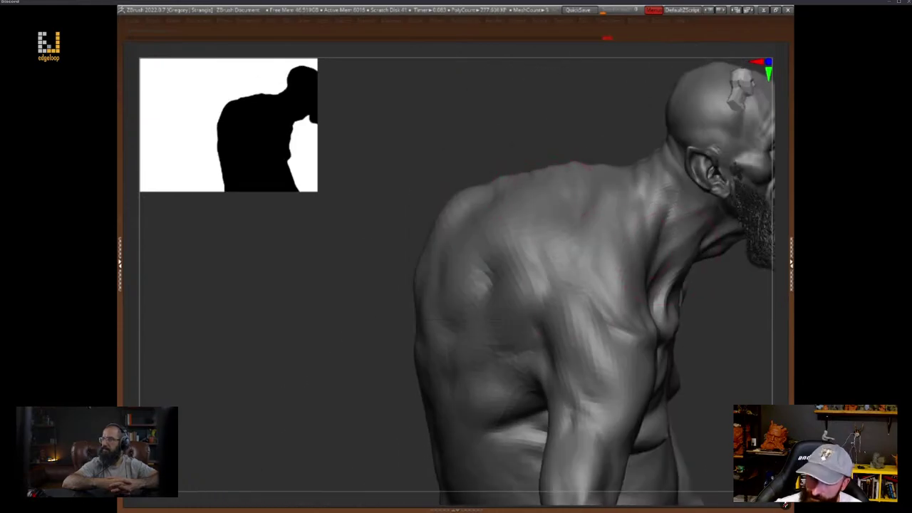
left_click_drag(585, 136, 550, 190, "alt")
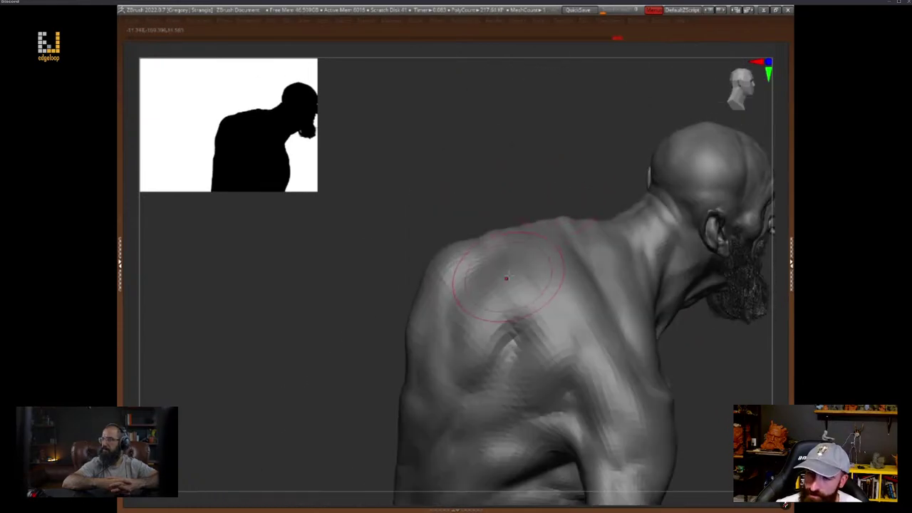
Define the shoulder blade and the muscles running from the upper back into the shoulder in side view
key("space")
left_click_drag(508, 278, 517, 366, "shift")
left_click_drag(716, 374, 682, 360)
left_click_drag(566, 246, 548, 331)
left_click_drag(593, 217, 565, 365)
key("space")
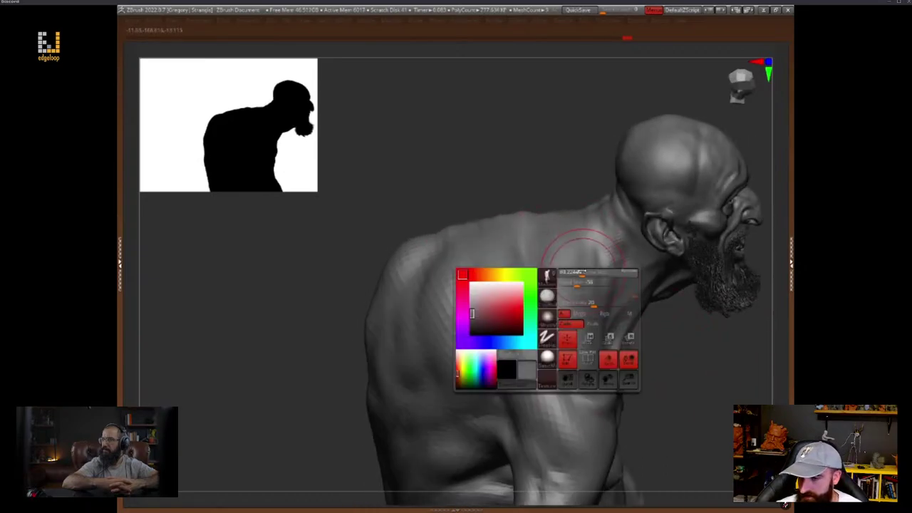
left_click_drag(588, 249, 588, 319)
Carve muscle folds and striations on top of the shoulder where the trapezius meets the deltoid
mouse_move(692, 345)
left_mouse_down()
mouse_move(679, 352)
mouse_move(501, 288)
left_mouse_up()
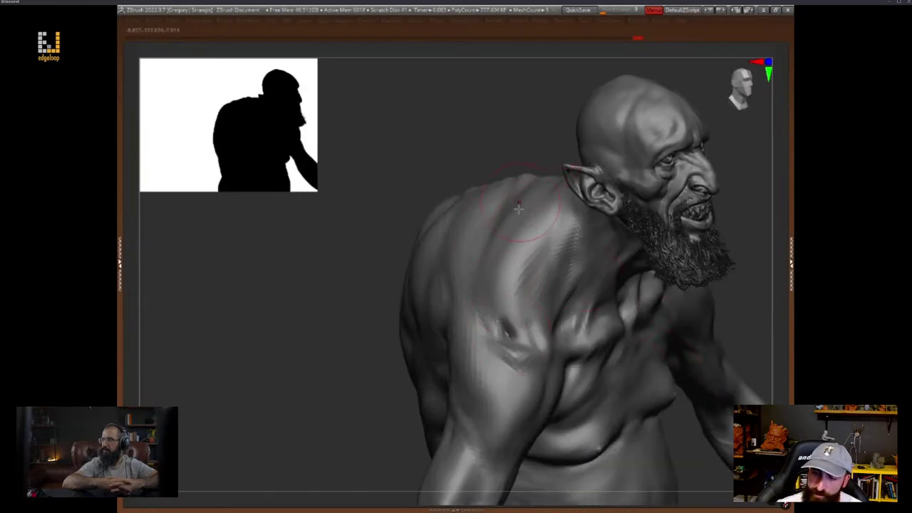
key("space")
key("space")
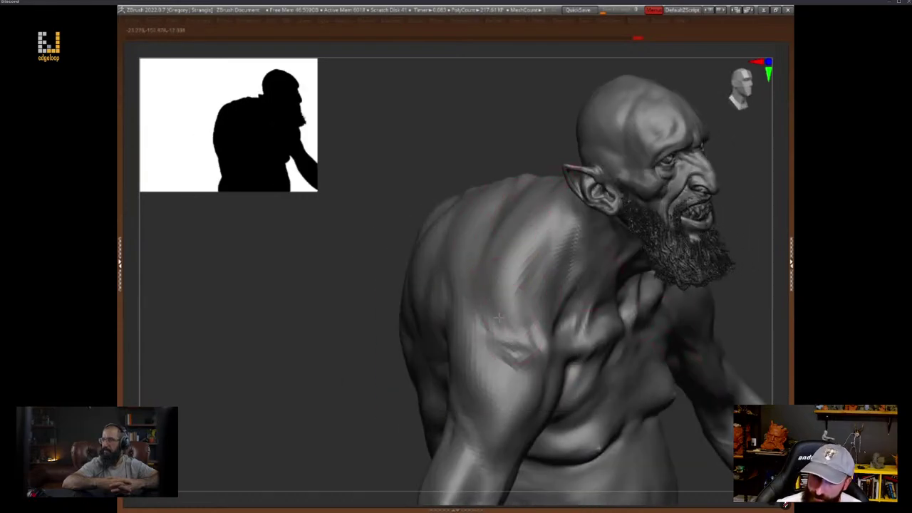
key("space")
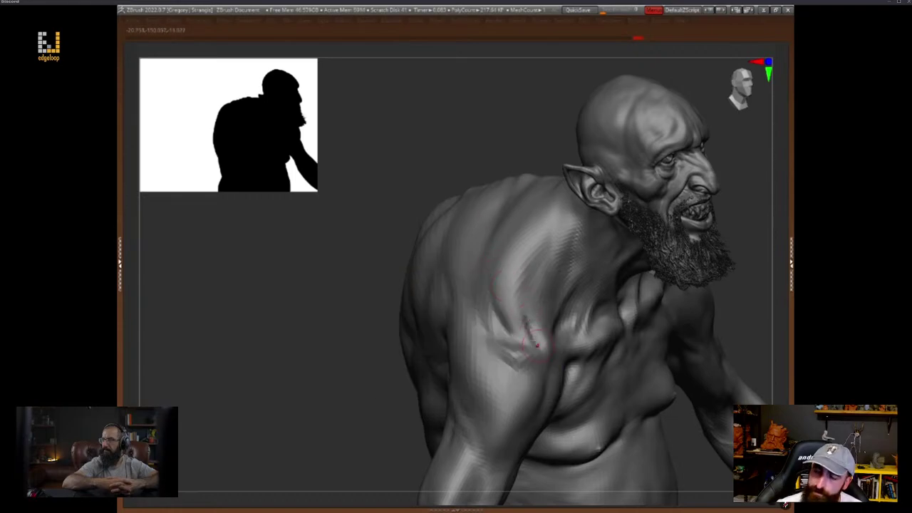
key("space")
left_click_drag(561, 266, 557, 310)
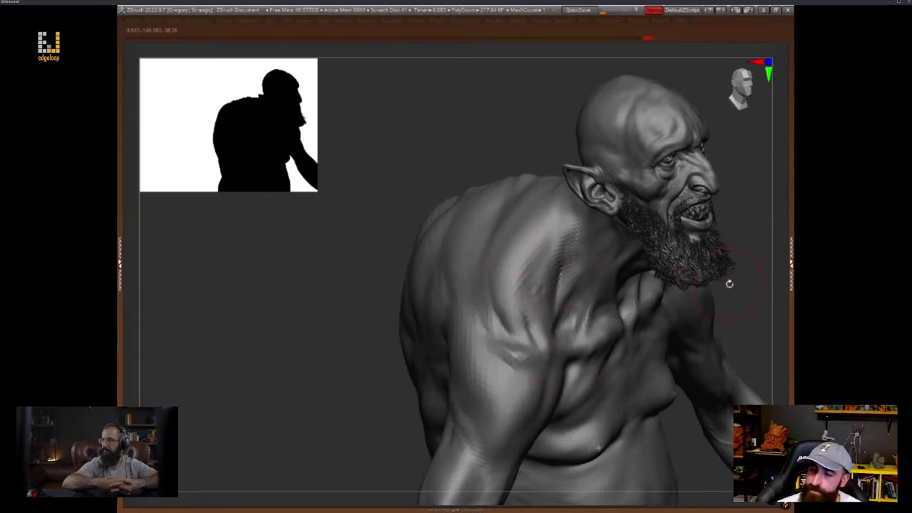
Sculpt a chain of protruding vertebrae along the curved spine in the middle of the back
left_click_drag(729, 283, 715, 321)
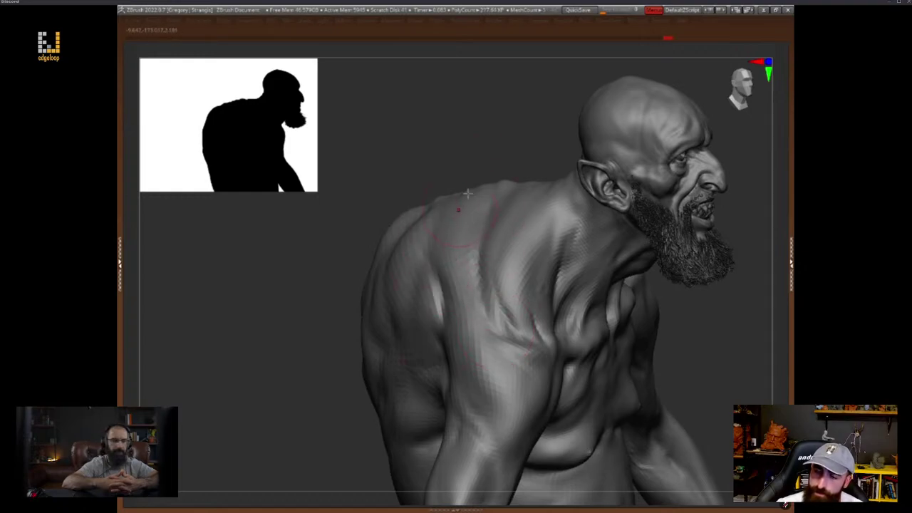
left_click_drag(611, 297, 695, 333)
mouse_move(695, 334)
right_mouse_down()
mouse_move(677, 356)
mouse_move(682, 368)
mouse_move(644, 370)
mouse_move(681, 380)
mouse_move(645, 306)
right_mouse_up()
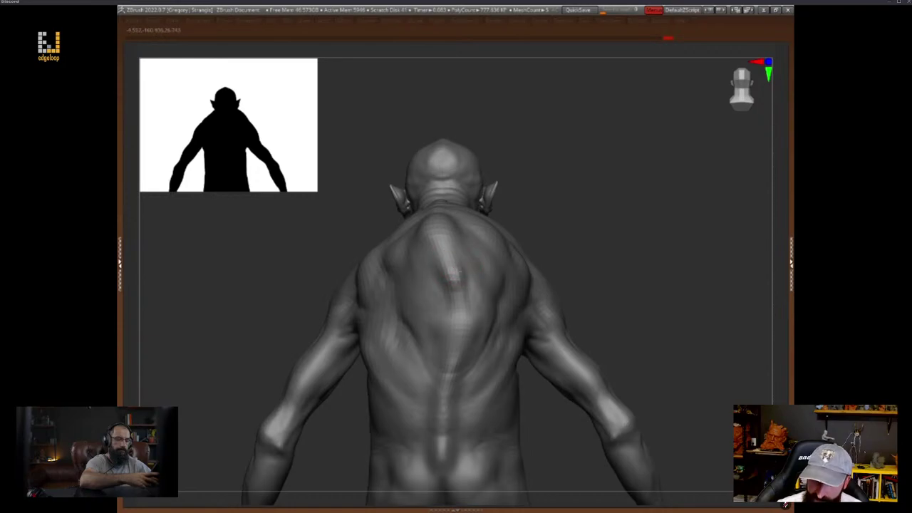
left_click_drag(454, 272, 456, 287)
key("space")
key("space")
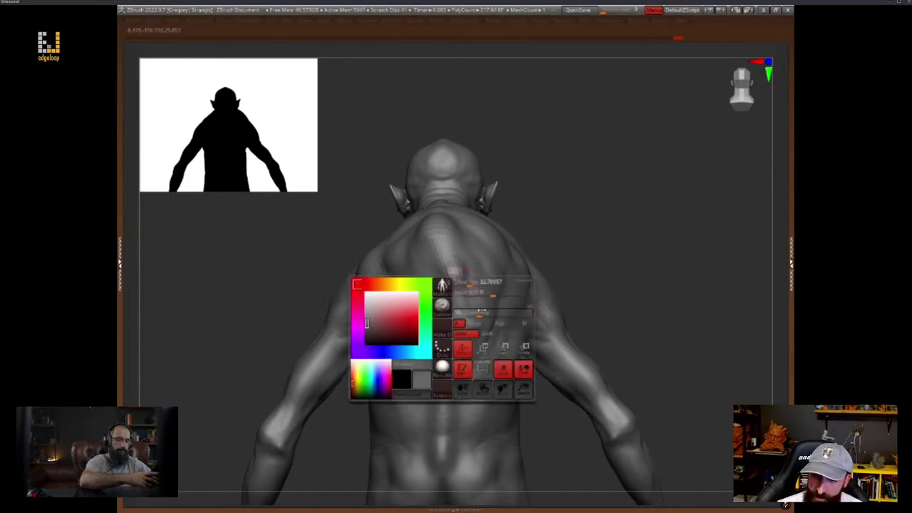
left_click_drag(463, 339, 447, 381)
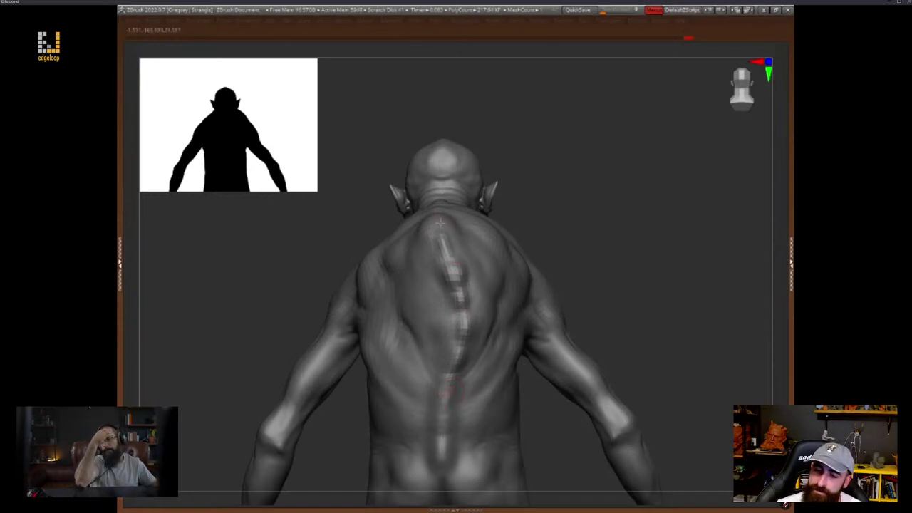
Refine the muscle folds over the shoulder blade and beside the spine, viewing the back from a three-quarter angle
mouse_move(612, 234)
left_mouse_down()
mouse_move(686, 342)
mouse_move(669, 370)
mouse_move(696, 340)
mouse_move(685, 335)
left_mouse_up()
mouse_move(491, 308)
left_mouse_down()
mouse_move(512, 285)
mouse_move(494, 309)
left_mouse_up()
key("space")
key("space")
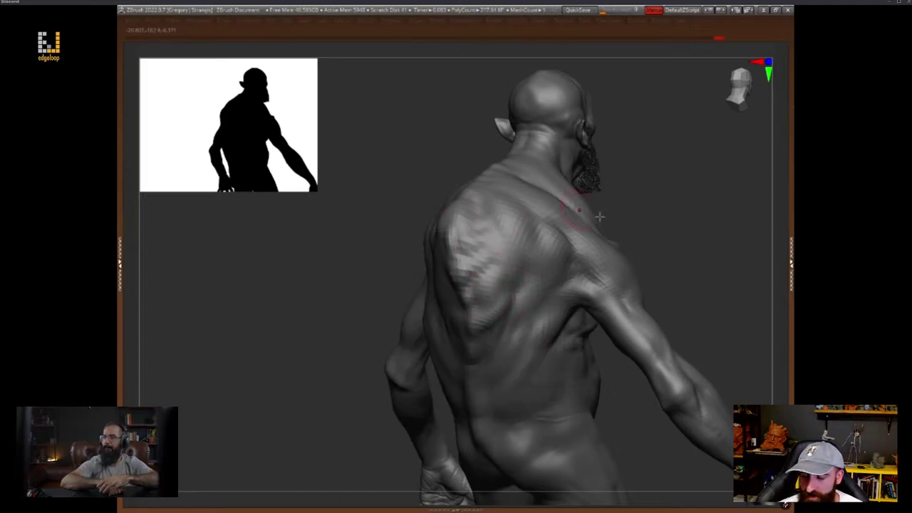
mouse_move(638, 242)
left_mouse_down()
mouse_move(690, 277)
mouse_move(670, 271)
left_mouse_up()
key("space")
left_click_drag(516, 284, 510, 309)
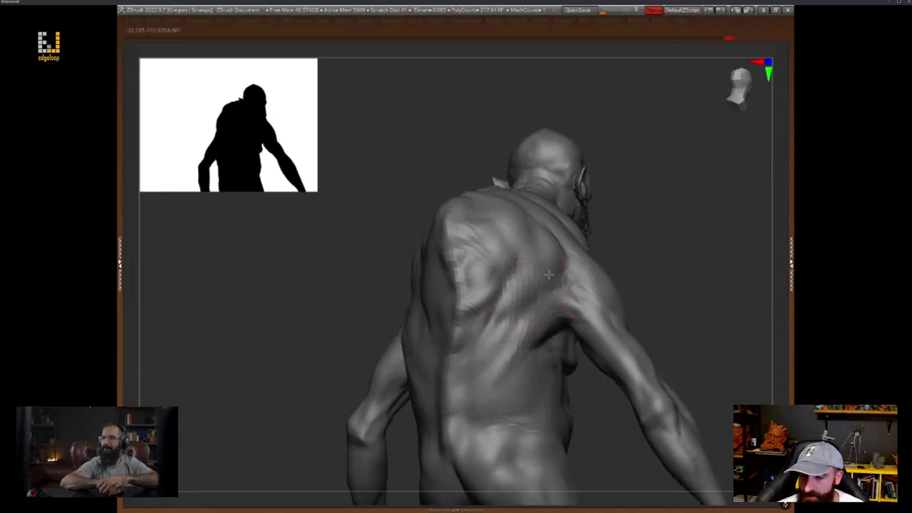
mouse_move(548, 274)
left_mouse_down()
mouse_move(467, 305)
mouse_move(481, 313)
left_mouse_up()
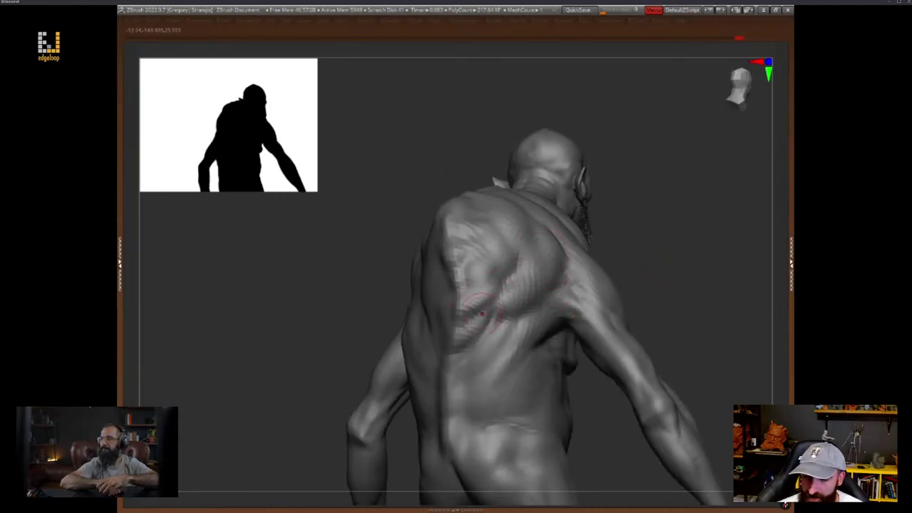
Adjust the brush settings and sculpt the lat muscle bands running from the mid back toward the armpit
key("space")
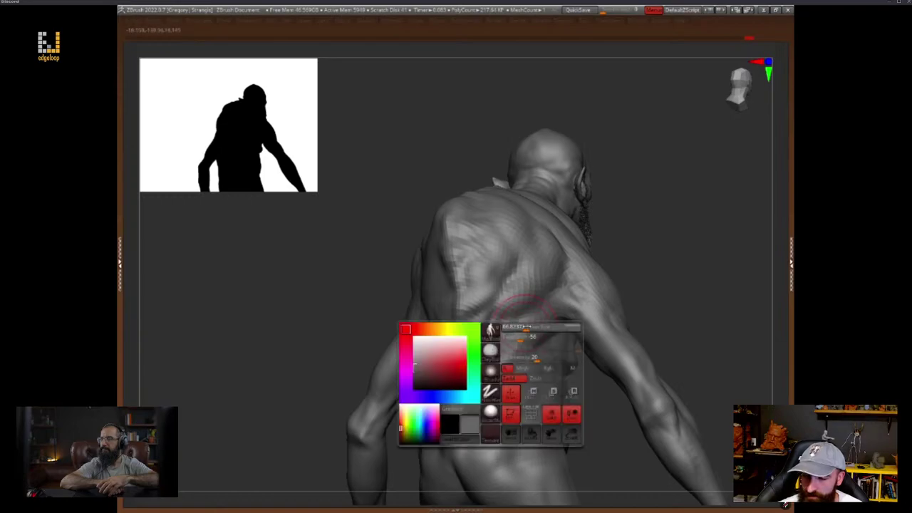
left_click_drag(535, 344, 507, 375)
left_click_drag(644, 286, 643, 299, "shift")
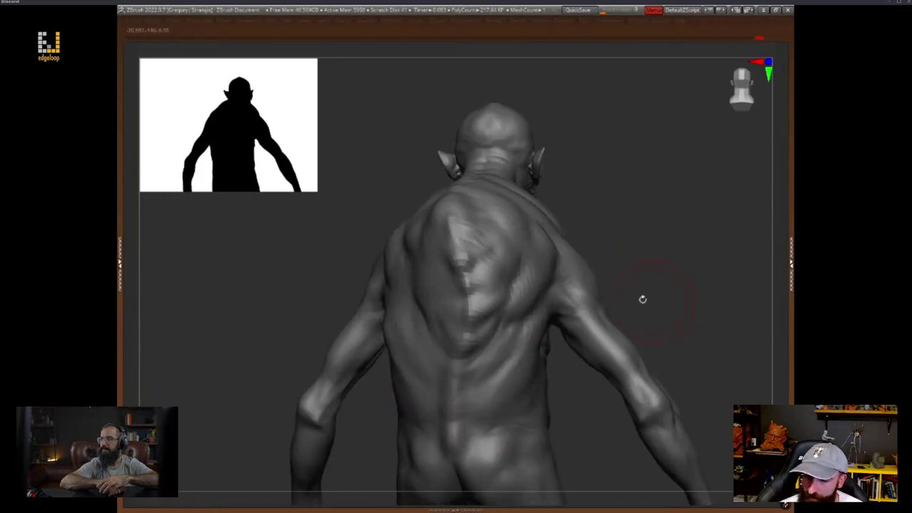
key("space")
key("space")
left_click(529, 323)
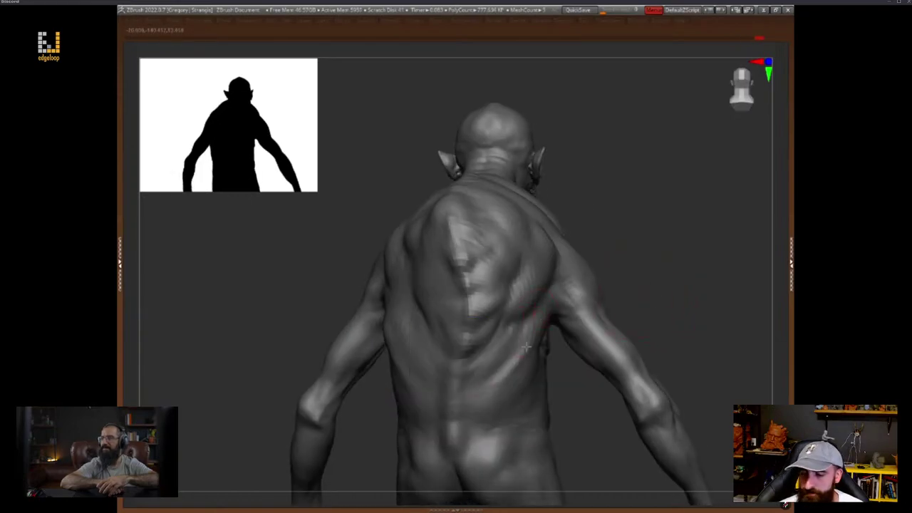
left_click_drag(525, 347, 518, 330)
Shape the rear deltoid and the muscle transition where the back of the upper arm meets the armpit
mouse_move(666, 275)
right_mouse_down()
mouse_move(688, 304)
mouse_move(633, 359)
mouse_move(676, 340)
mouse_move(606, 342)
right_mouse_up()
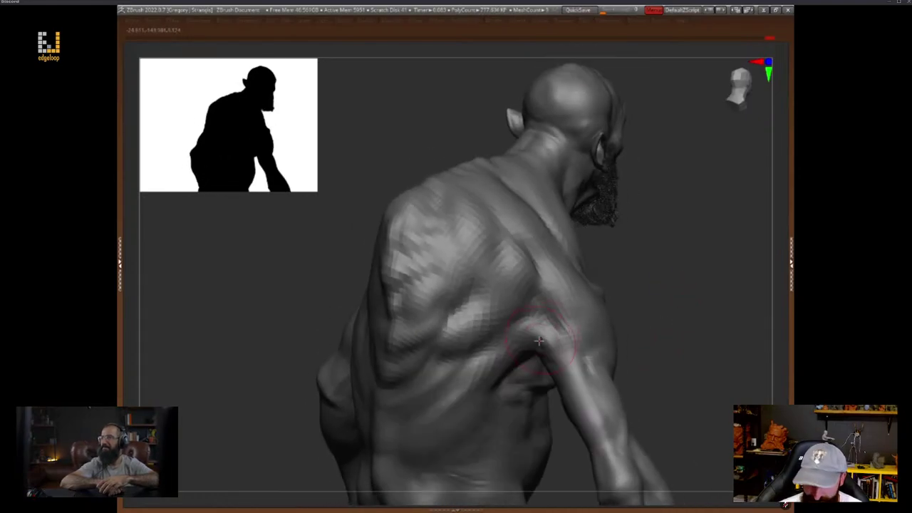
right_click(546, 338)
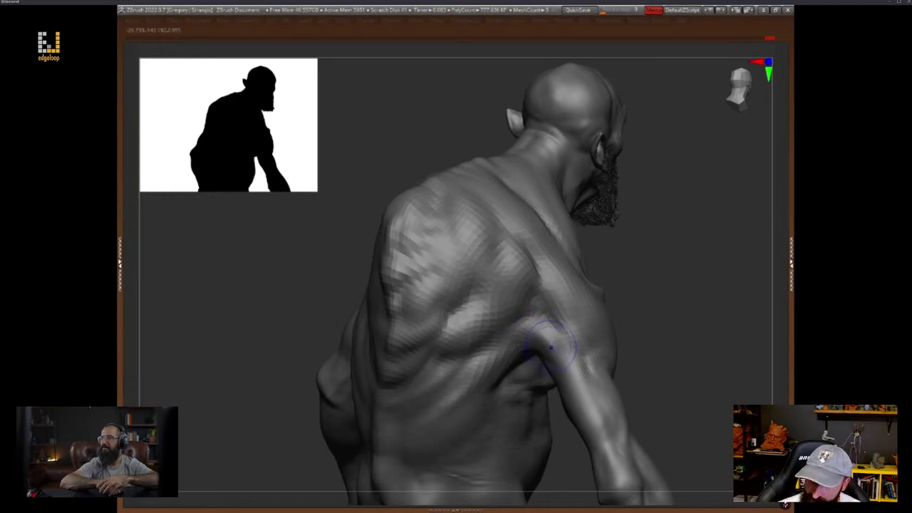
right_click_drag(568, 408, 613, 338)
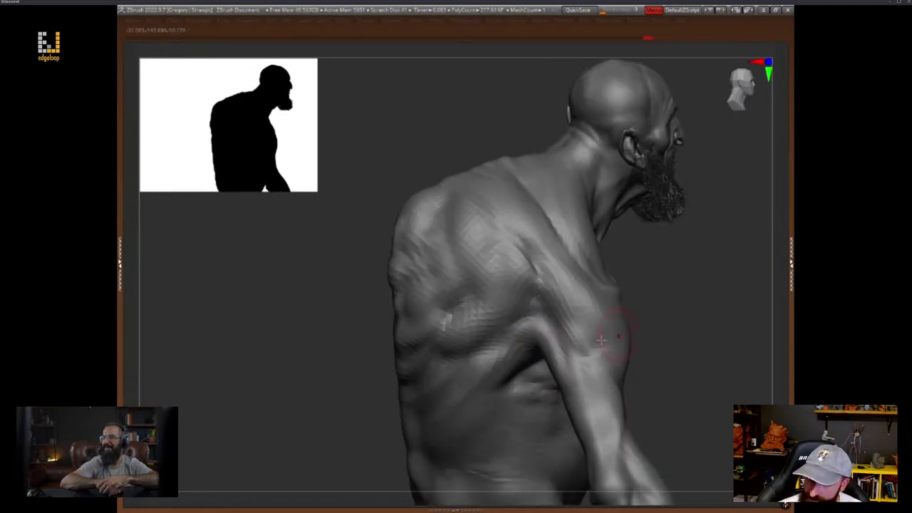
right_click_drag(669, 334, 652, 300)
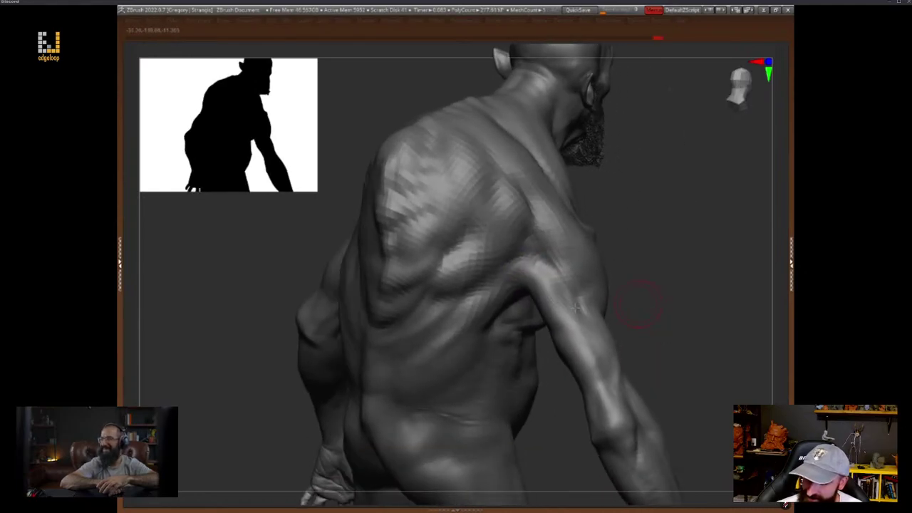
Use partial hiding to separate the creature's right arm and mask the rest of the body
key("d")
mouse_move(662, 381)
right_mouse_down("ctrl")
mouse_move(669, 350)
mouse_move(657, 314)
right_mouse_up("ctrl")
left_click(604, 320, "ctrl+shift")
left_click_drag(657, 354, 657, 440, "ctrl+shift")
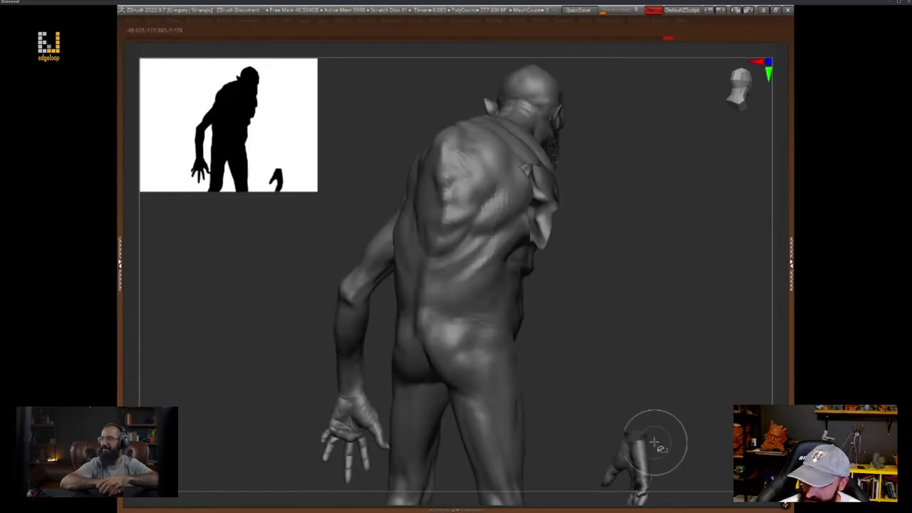
left_click(651, 444, "ctrl+shift")
left_click(637, 459, "ctrl+shift")
left_click(650, 421, "ctrl")
left_click(683, 374, "ctrl+shift")
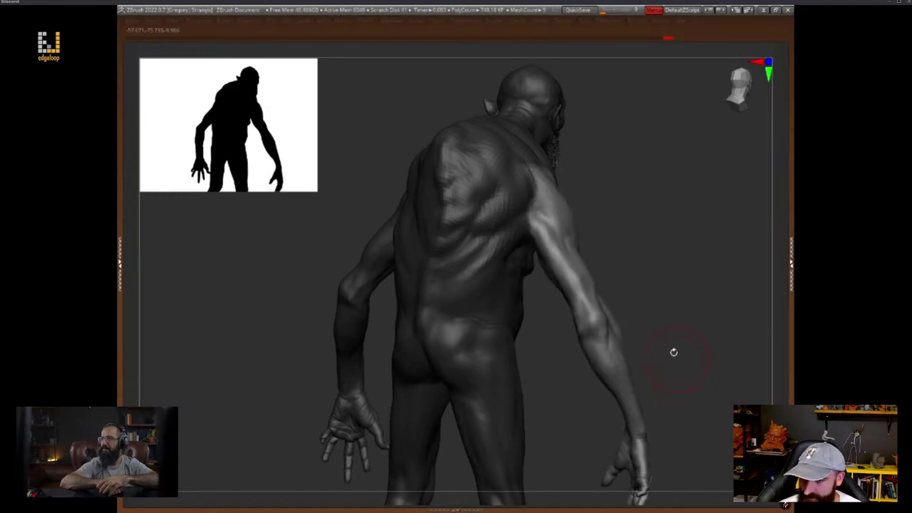
Lower the subdivision level and soften the mask edge around the right shoulder, keeping the arm unmasked
key("shift+d")
left_click(600, 320, "ctrl")
key("ctrl+i")
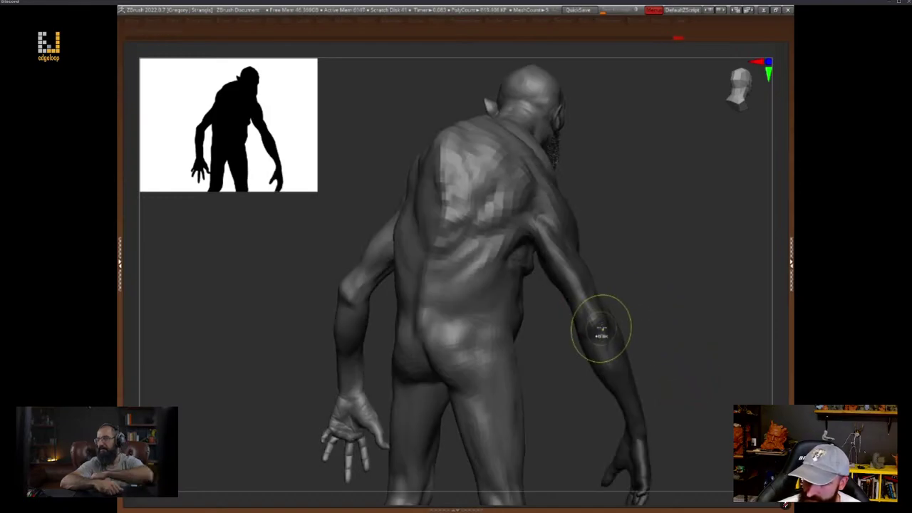
key("ctrl+i")
key("space")
left_click_drag(584, 341, 601, 342)
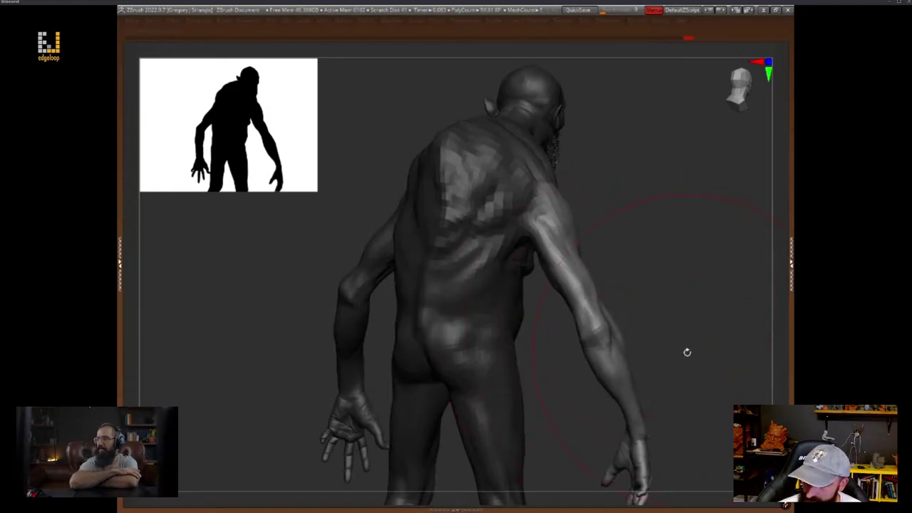
Repose the creature's right arm from the front with a transpose line running from the upper arm to the hand
left_click_drag(686, 351, 661, 376)
key("w")
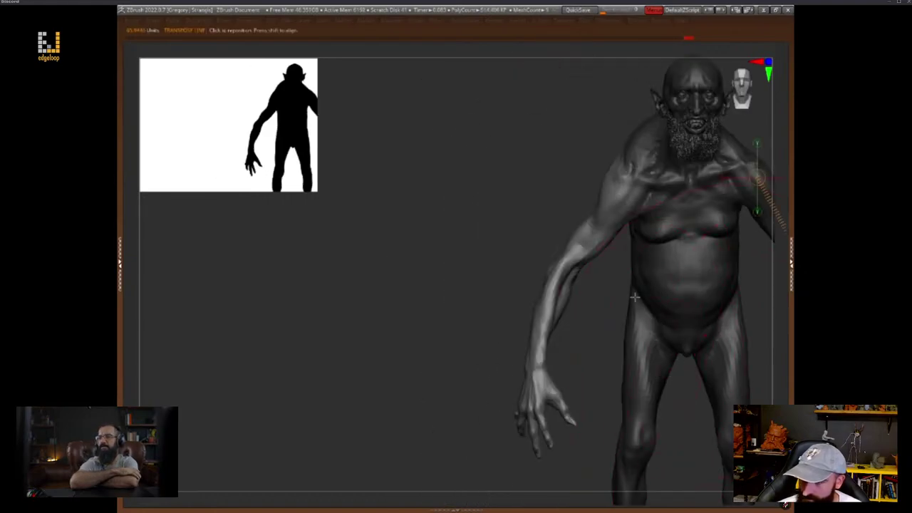
left_click_drag(600, 221, 545, 420)
left_click_drag(572, 314, 552, 375)
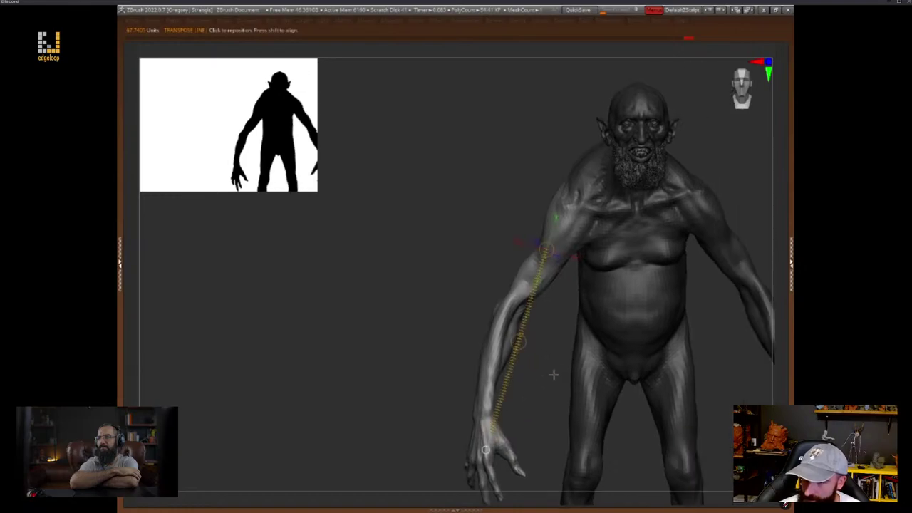
mouse_move(611, 380)
left_mouse_down()
mouse_move(556, 366)
mouse_move(555, 319)
left_mouse_up()
key("q")
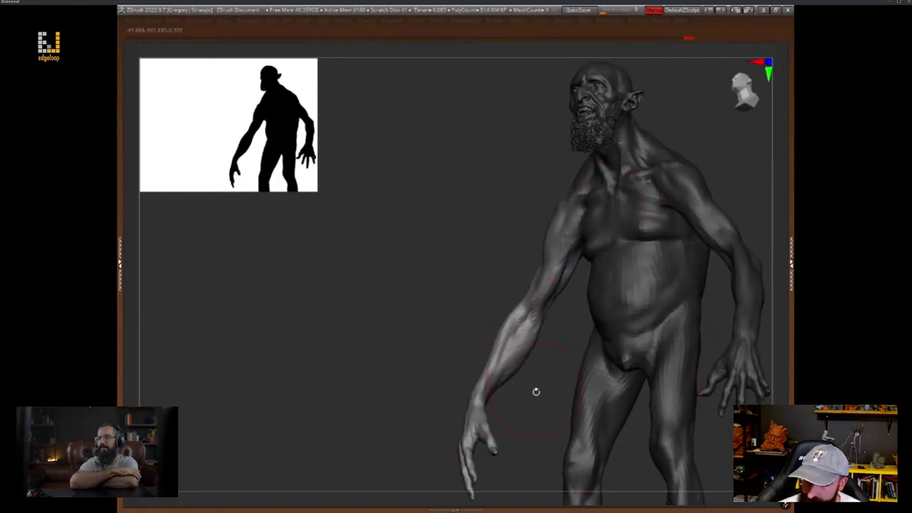
Mask the right hand with a softened edge and adjust the arm's position with the transpose line
left_click_drag(535, 391, 531, 406)
left_click_drag(532, 406, 527, 349, "alt")
left_click_drag(428, 333, 572, 487, "ctrl")
left_click(485, 370, "ctrl")
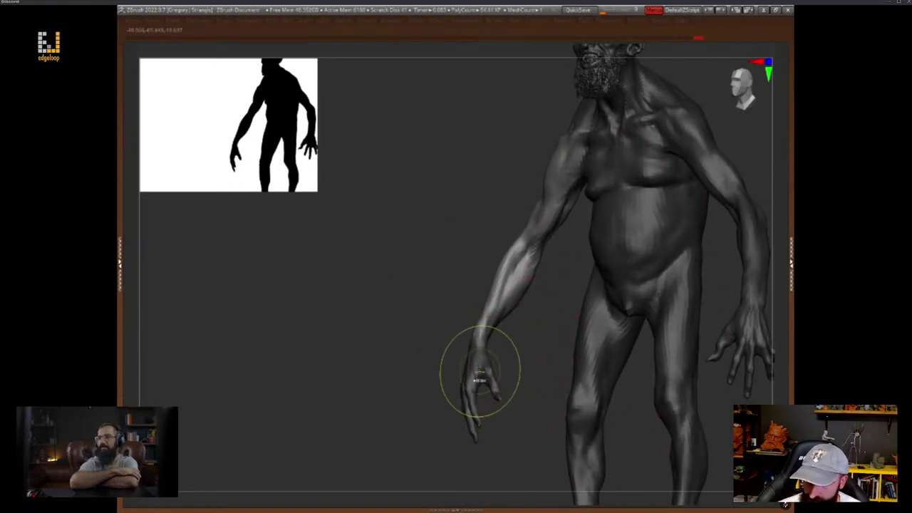
left_click_drag(535, 324, 534, 296, "alt")
key("w")
left_click_drag(542, 222, 586, 249)
left_click_drag(563, 307, 628, 277)
key("q")
key("f")
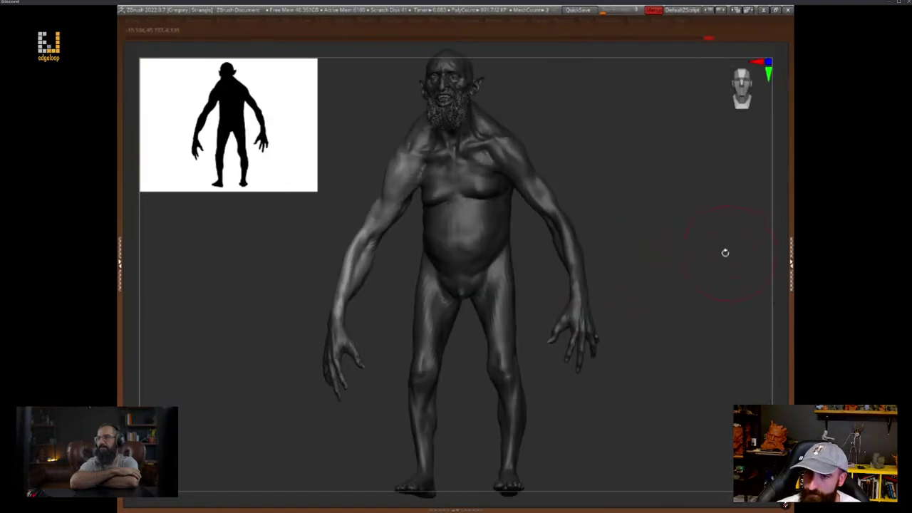
Clear the body's mask and compare the poses of both arms from the front
left_click_drag(679, 262, 698, 296, "alt")
key("w")
key("q")
left_click_drag(676, 273, 725, 302, "alt")
key("space")
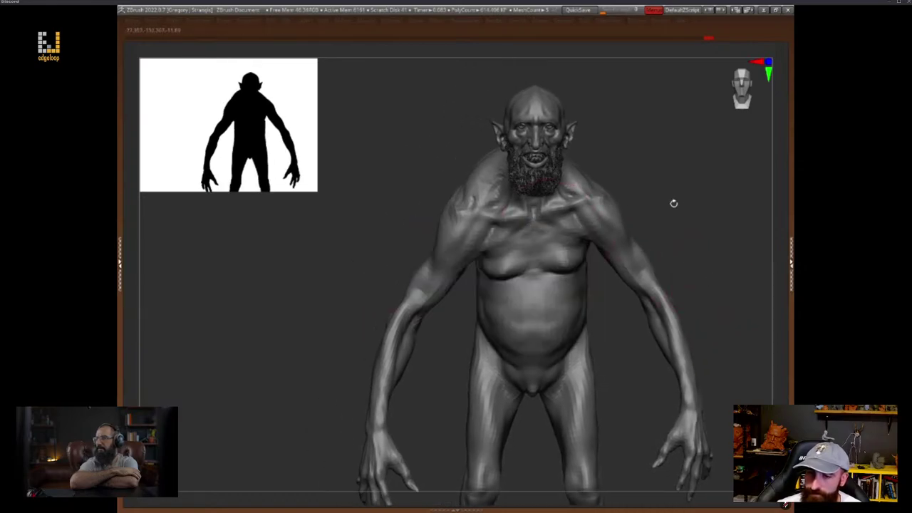
Sculpt the front deltoid and its junction with the collarbone and chest on the creature's right shoulder
left_click_drag(674, 204, 692, 208)
left_click_drag(676, 207, 681, 251, "alt")
left_click_drag(396, 372, 468, 403, "alt")
key("space")
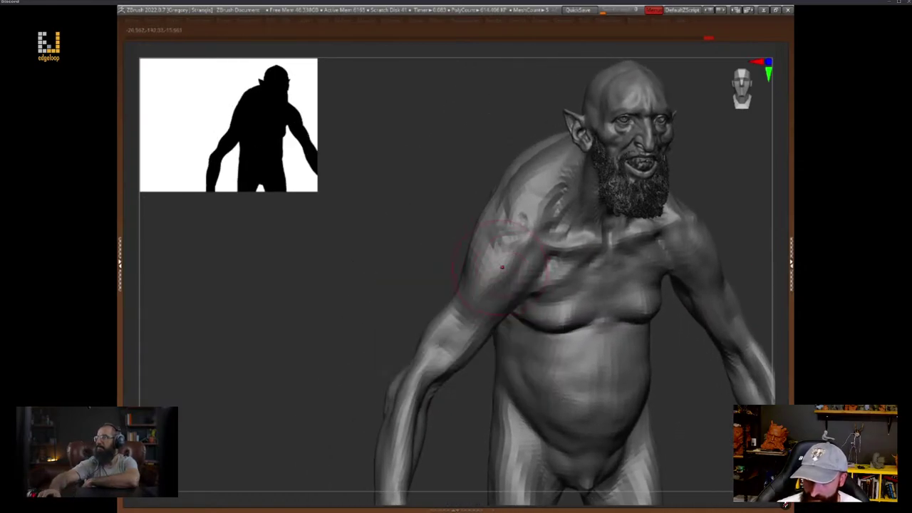
key("space")
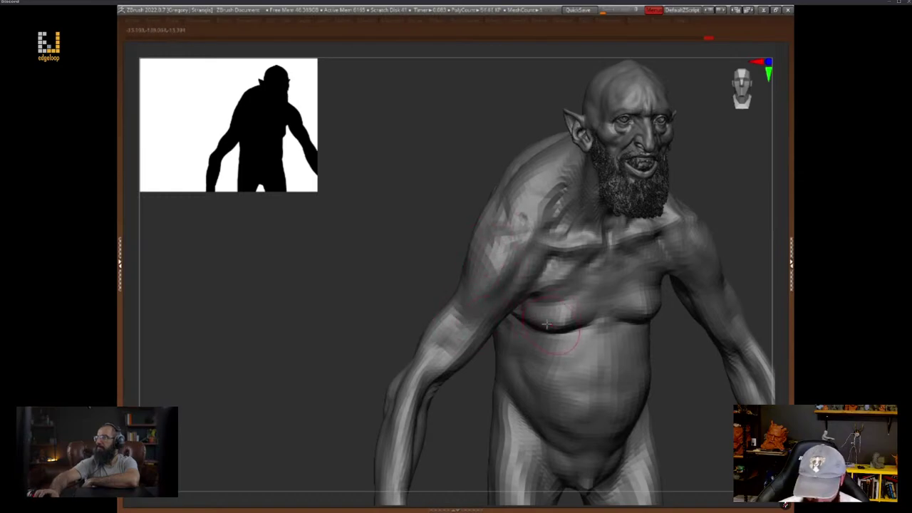
key("space")
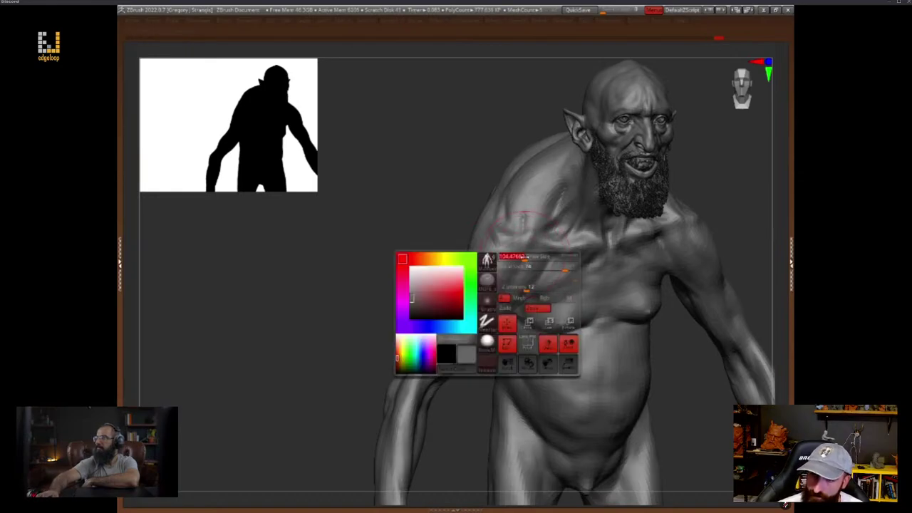
key("space")
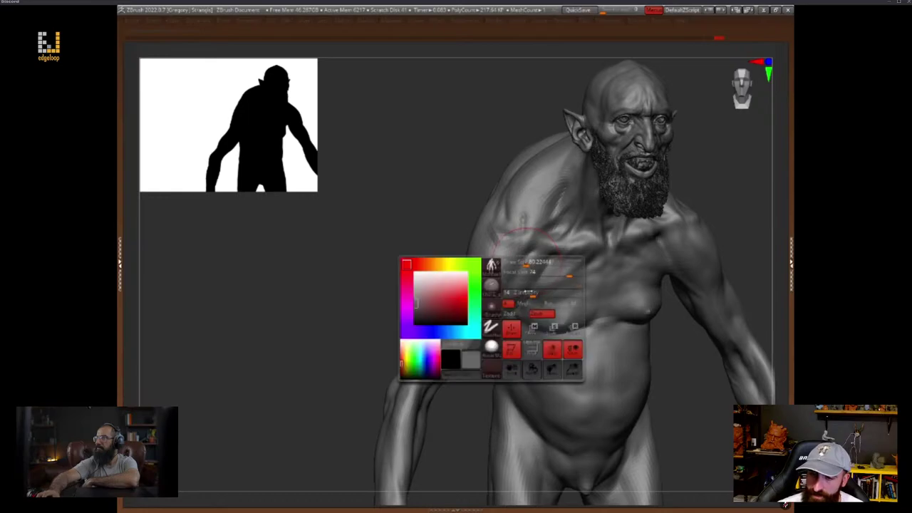
key("space")
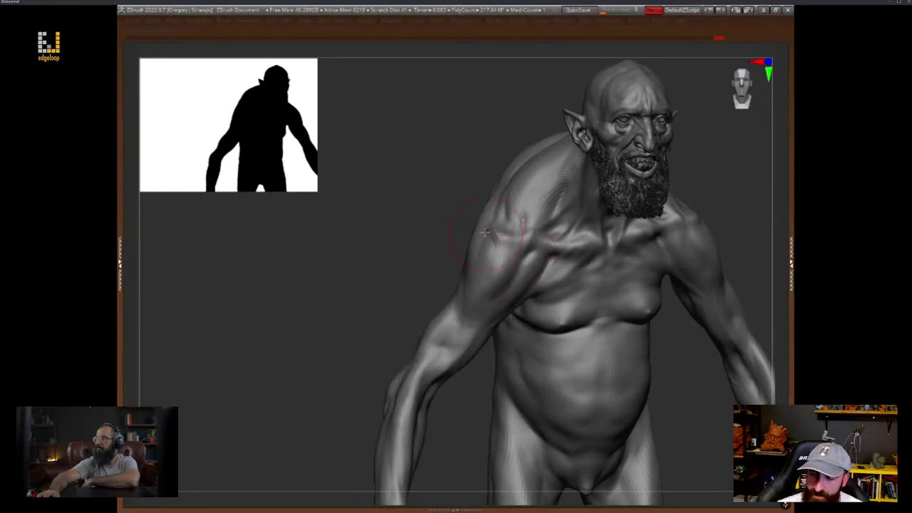
left_click_drag(465, 413, 484, 407)
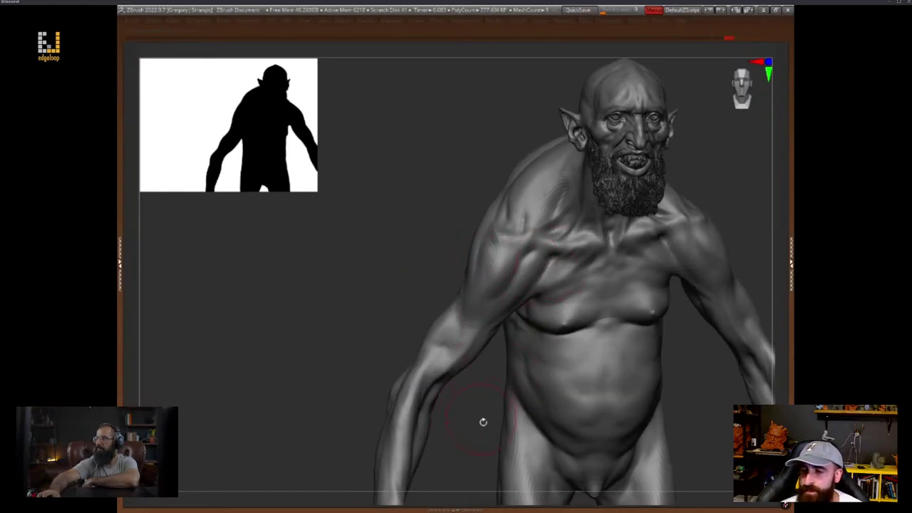
left_click_drag(718, 404, 614, 405)
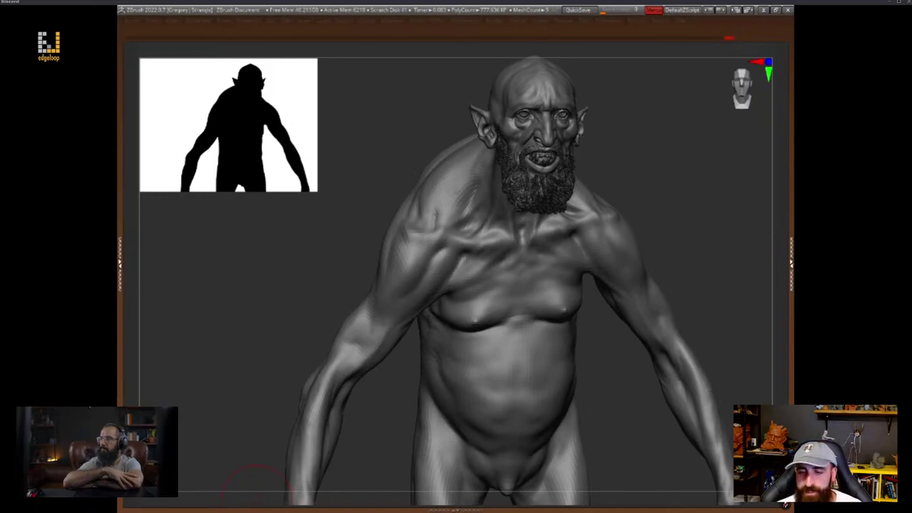
Define the side of the deltoid and the folds beneath the armpit in side view
left_click_drag(691, 269, 703, 301)
key("space")
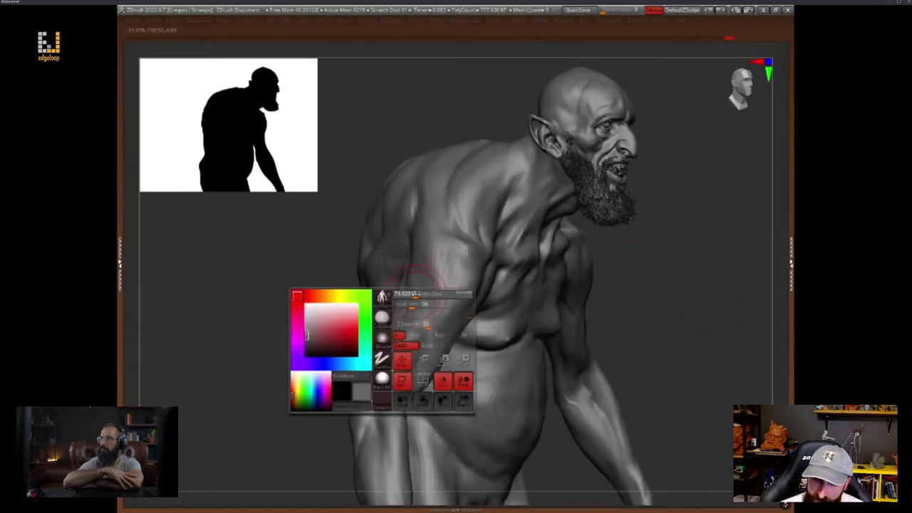
left_click_drag(409, 273, 395, 322)
left_click_drag(619, 260, 685, 263)
key("space")
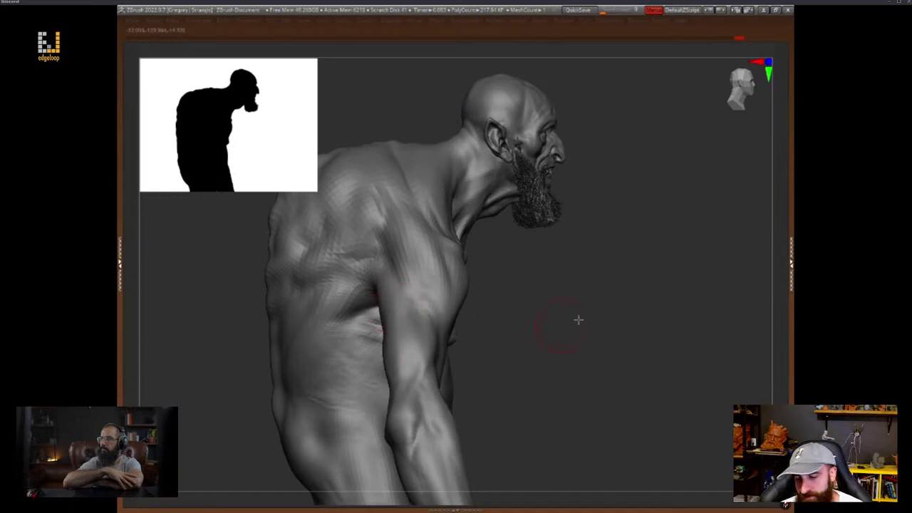
Sculpt the triceps forms along the back of the right upper arm toward the elbow
right_click_drag(578, 320, 610, 323)
key("space")
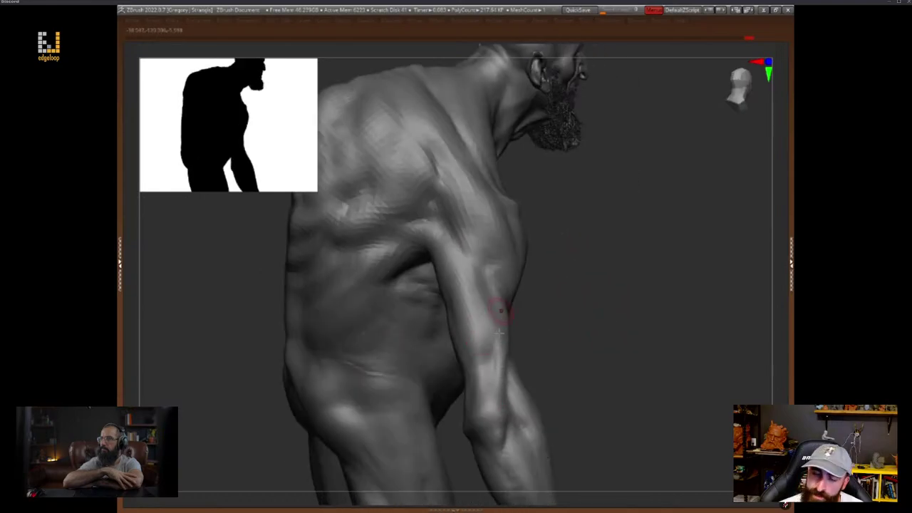
right_click_drag(514, 358, 474, 309)
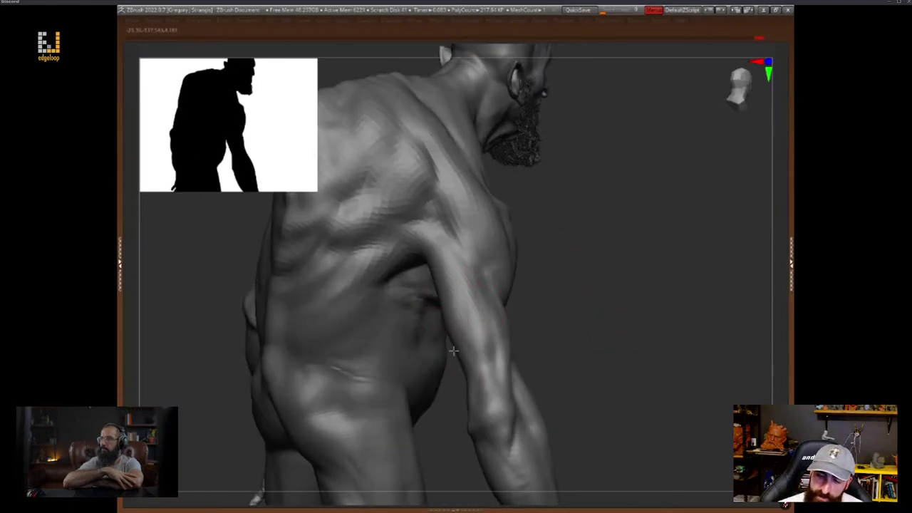
key("space")
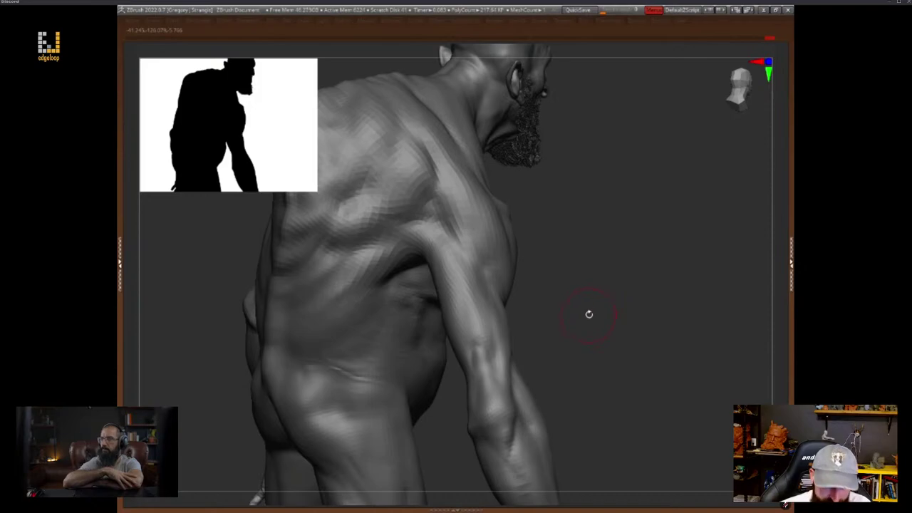
Undo the last stroke and sculpt the lower triceps where it narrows into the back of the right elbow
key("ctrl+z")
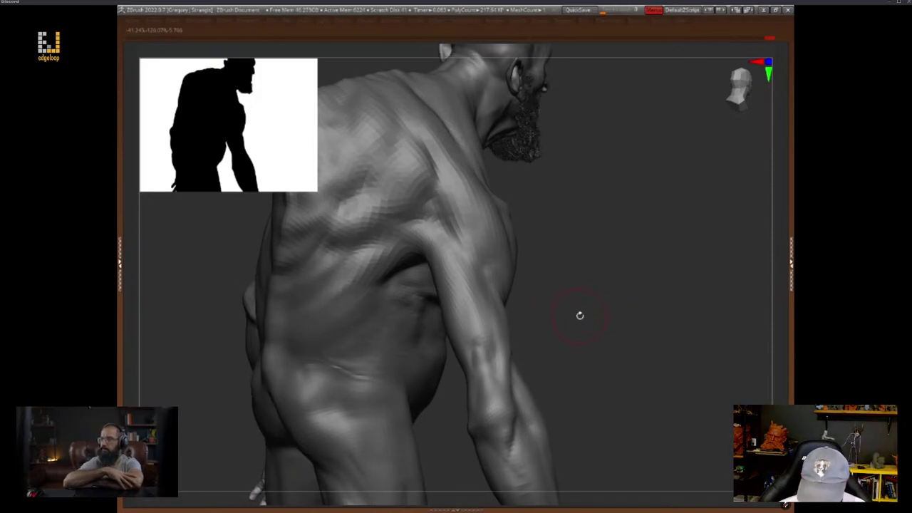
mouse_move(464, 276)
left_mouse_down()
mouse_move(503, 344)
mouse_move(497, 377)
left_mouse_up()
left_click_drag(531, 328, 569, 327)
left_click_drag(460, 320, 470, 377)
left_click_drag(531, 320, 580, 318)
key("space")
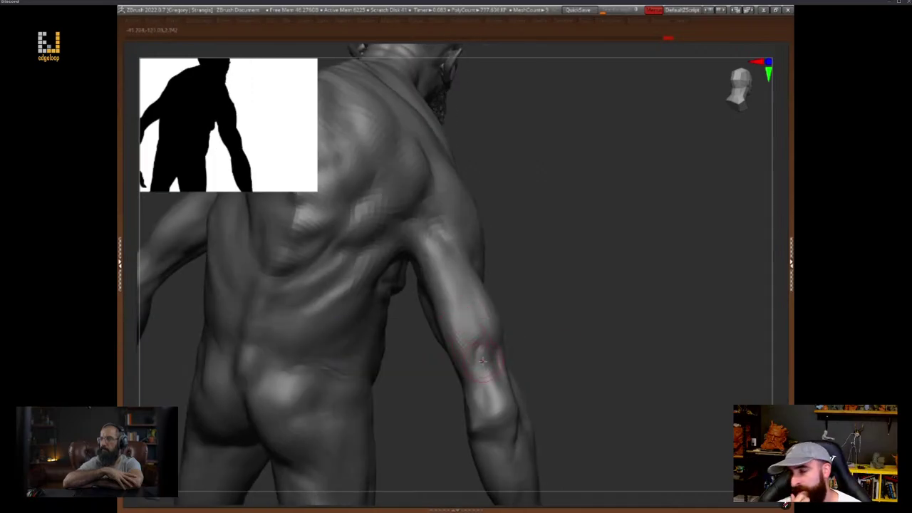
key("space")
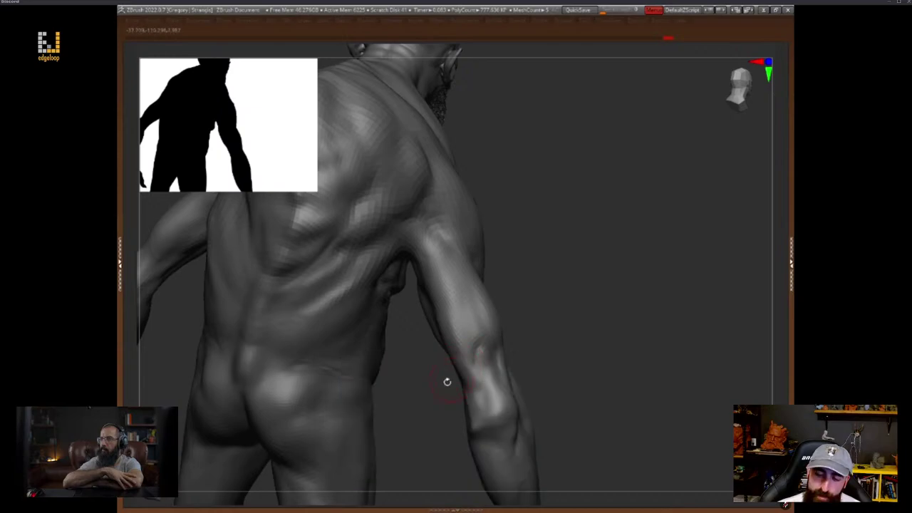
right_click_drag(446, 380, 435, 327)
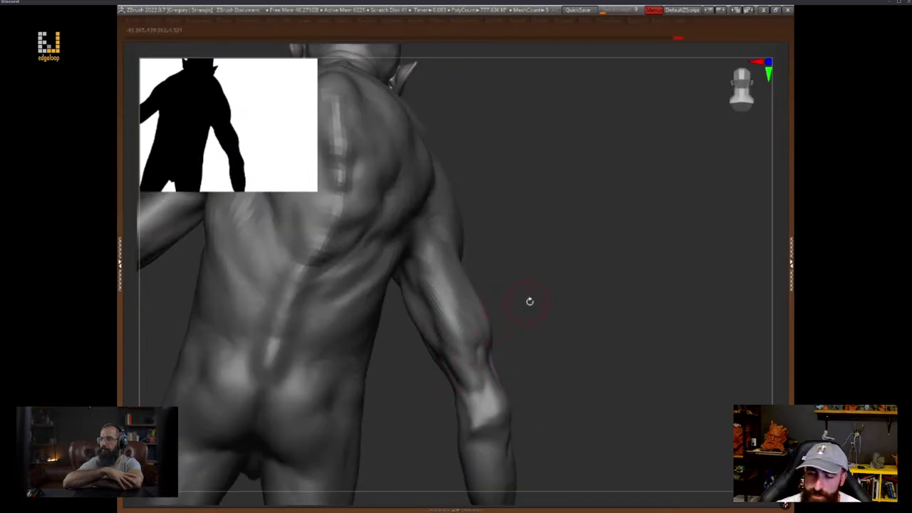
right_click_drag(529, 301, 523, 304)
mouse_move(448, 302)
right_mouse_down()
mouse_move(545, 287)
mouse_move(470, 302)
right_mouse_up()
mouse_move(467, 347)
right_mouse_down()
mouse_move(525, 282)
mouse_move(570, 320)
right_mouse_up()
Sculpt the triceps down the back of the right upper arm, defining its separation from the rear deltoid
key("space")
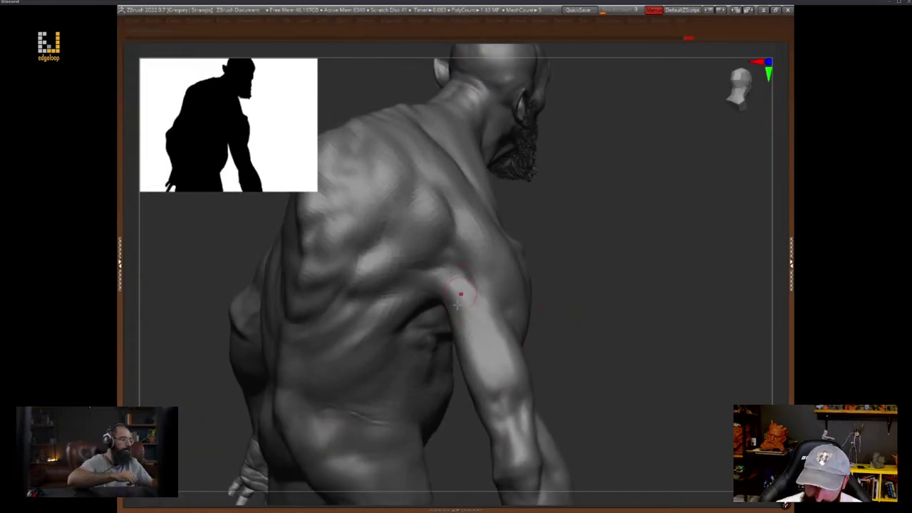
key("space")
key("space")
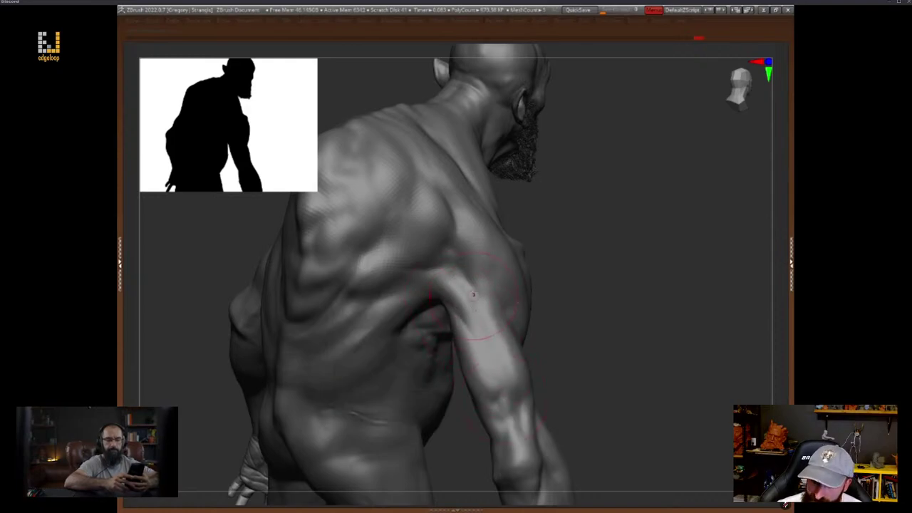
left_click_drag(475, 296, 503, 366)
left_click_drag(579, 352, 582, 295, "alt")
key("space")
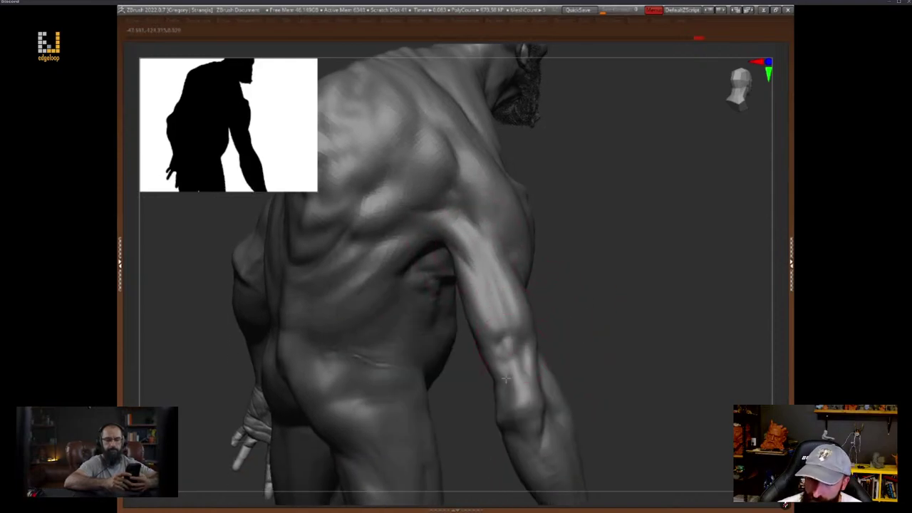
mouse_move(501, 345)
right_mouse_down()
mouse_move(563, 318)
mouse_move(519, 356)
right_mouse_up()
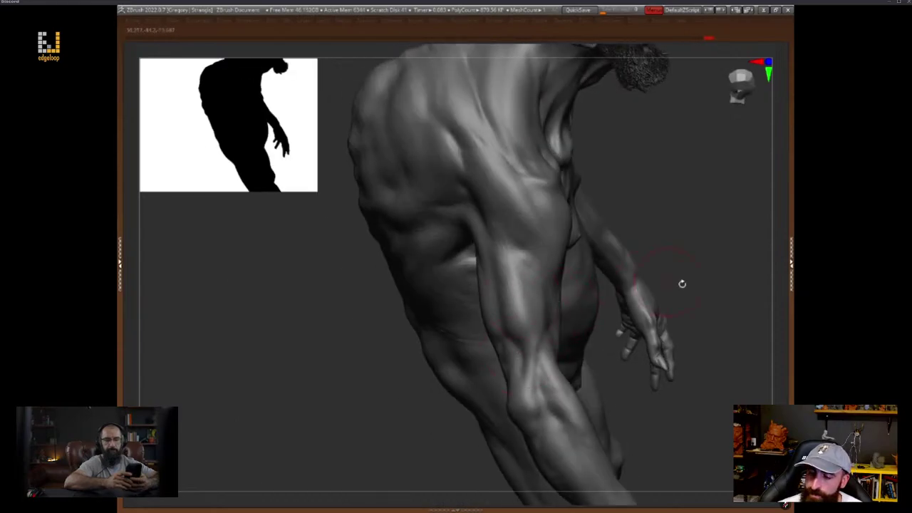
Lower the body mesh by three subdivision levels and fill out the right forearm's contour below the elbow
mouse_move(682, 283)
right_mouse_down()
mouse_move(712, 289)
mouse_move(716, 341)
mouse_move(696, 352)
mouse_move(663, 470)
mouse_move(631, 385)
mouse_move(527, 302)
right_mouse_up()
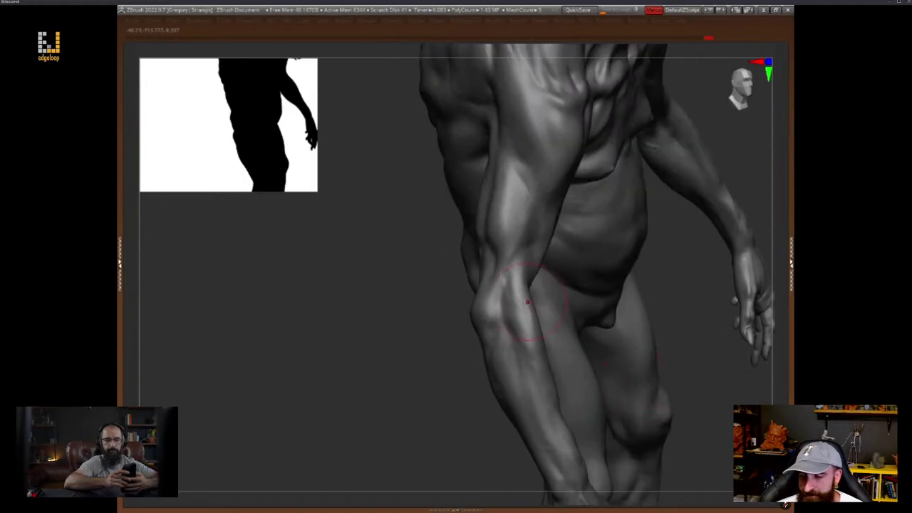
key("space")
key("space")
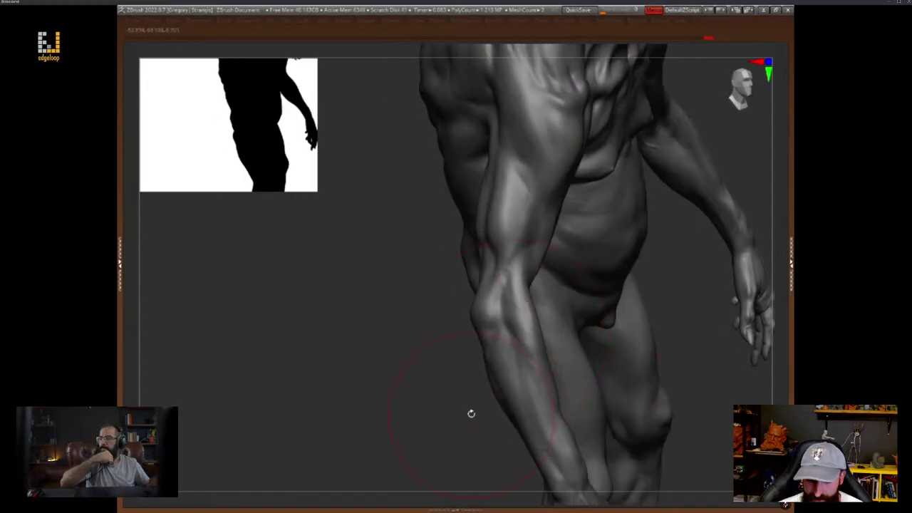
right_click_drag(505, 403, 513, 378, "shift")
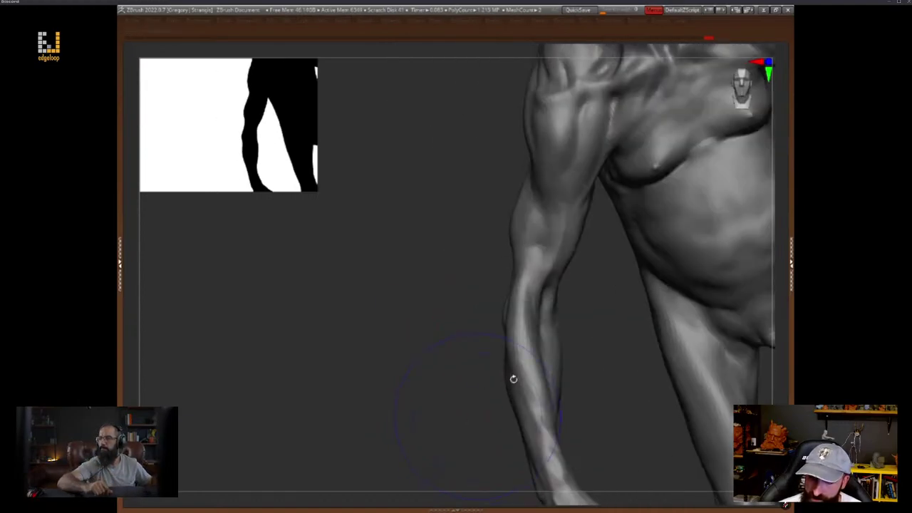
key("shift+d")
key("shift+d")
key("shift+d")
left_click_drag(560, 331, 584, 362)
right_click_drag(584, 362, 570, 378)
left_click_drag(554, 431, 545, 430)
right_click_drag(570, 356, 577, 335)
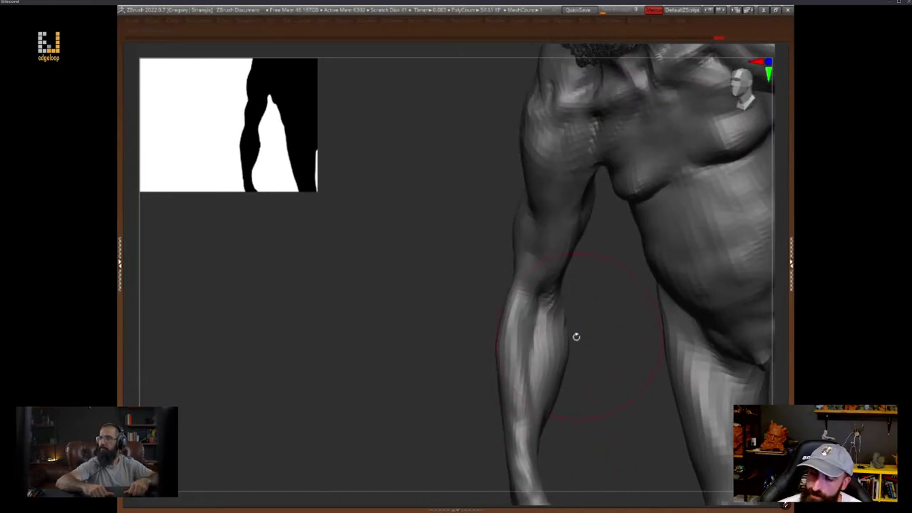
left_click_drag(549, 478, 556, 479)
right_click_drag(574, 390, 578, 365)
Refine the inner side of the right upper arm between the armpit and elbow from a low front view
key("space")
right_click_drag(570, 289, 591, 313)
key("d")
key("d")
key("space")
mouse_move(576, 373)
right_mouse_down()
mouse_move(573, 342)
mouse_move(595, 359)
right_mouse_up()
key("space")
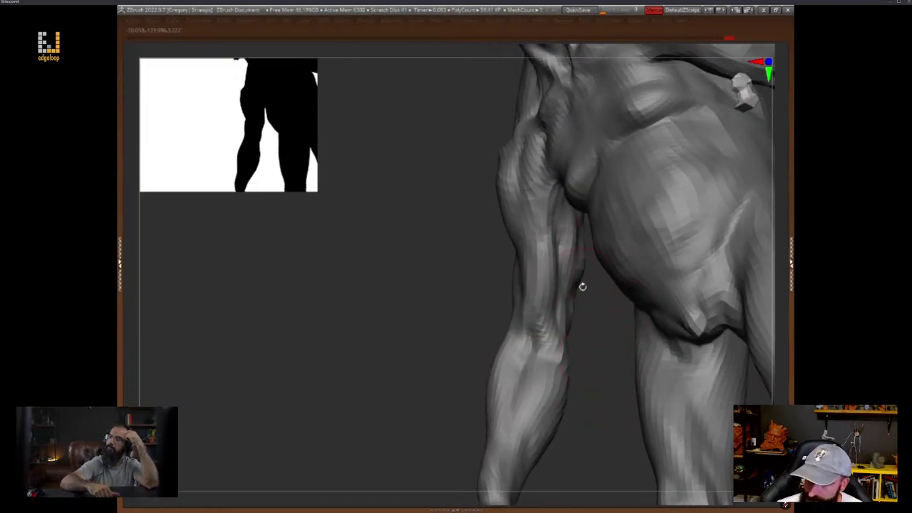
key("space")
mouse_move(581, 285)
right_mouse_down()
mouse_move(589, 248)
mouse_move(586, 306)
right_mouse_up()
key("space")
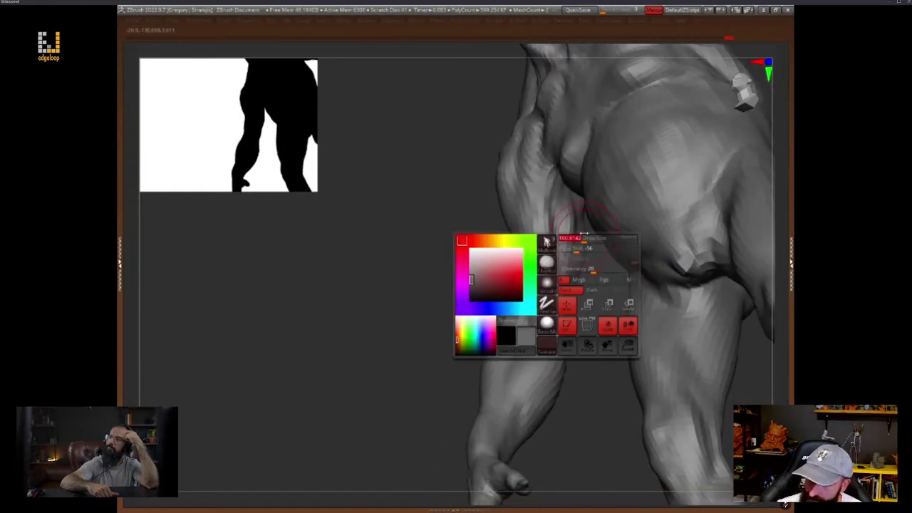
right_click_drag(582, 215, 589, 282)
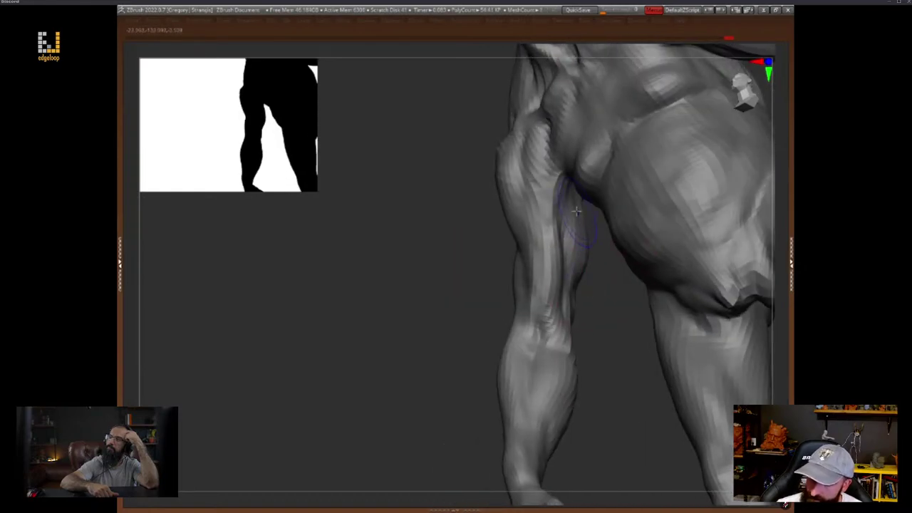
mouse_move(610, 322)
right_mouse_down()
mouse_move(598, 301)
mouse_move(605, 325)
mouse_move(586, 373)
mouse_move(478, 349)
mouse_move(726, 326)
mouse_move(687, 351)
mouse_move(684, 378)
mouse_move(676, 375)
mouse_move(693, 332)
right_mouse_up()
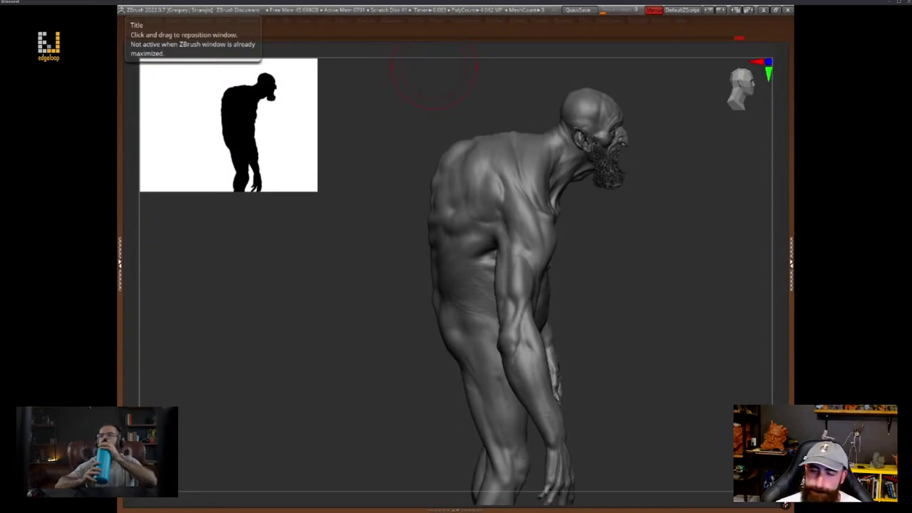
Sculpt the tendon and bony forms around the back of the right elbow
mouse_move(631, 308)
right_mouse_down()
mouse_move(639, 280)
mouse_move(617, 273)
mouse_move(676, 313)
mouse_move(701, 313)
right_mouse_up()
mouse_move(622, 284)
right_mouse_down()
mouse_move(671, 309)
mouse_move(743, 289)
mouse_move(517, 286)
right_mouse_up()
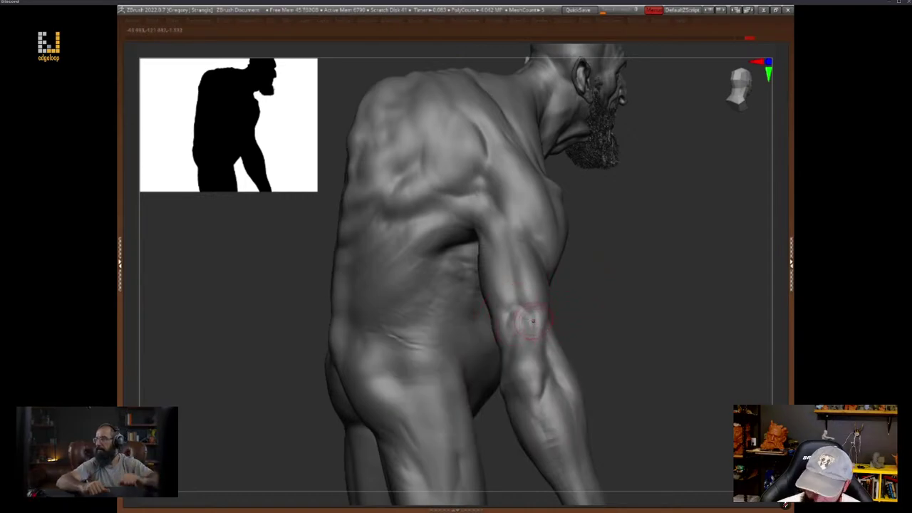
key("space")
key("space")
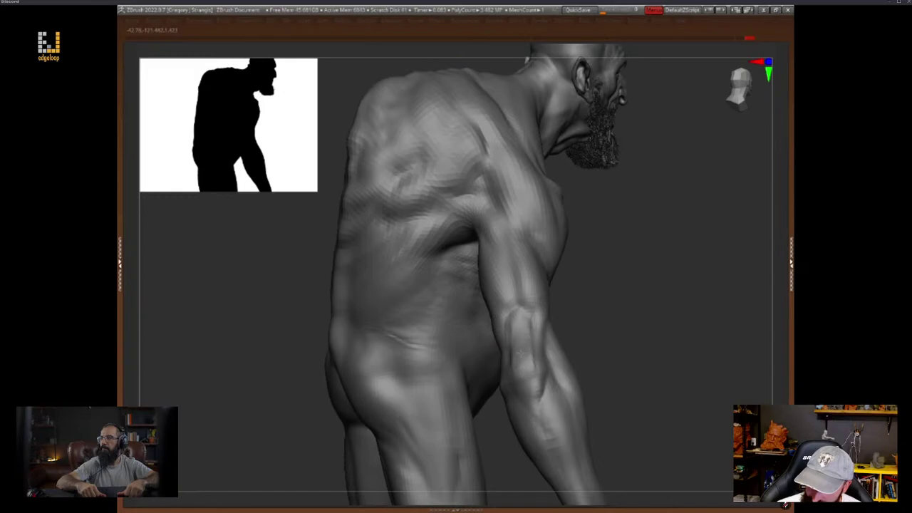
key("space")
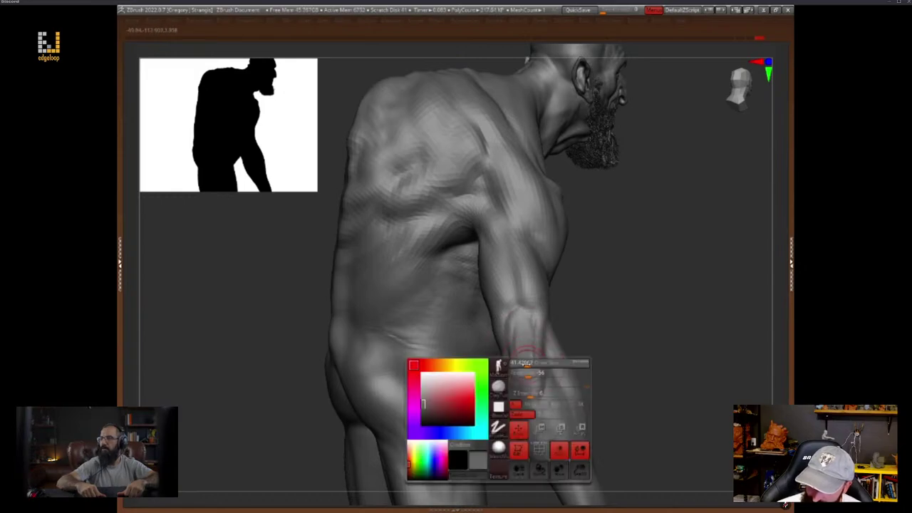
left_click_drag(627, 398, 545, 334)
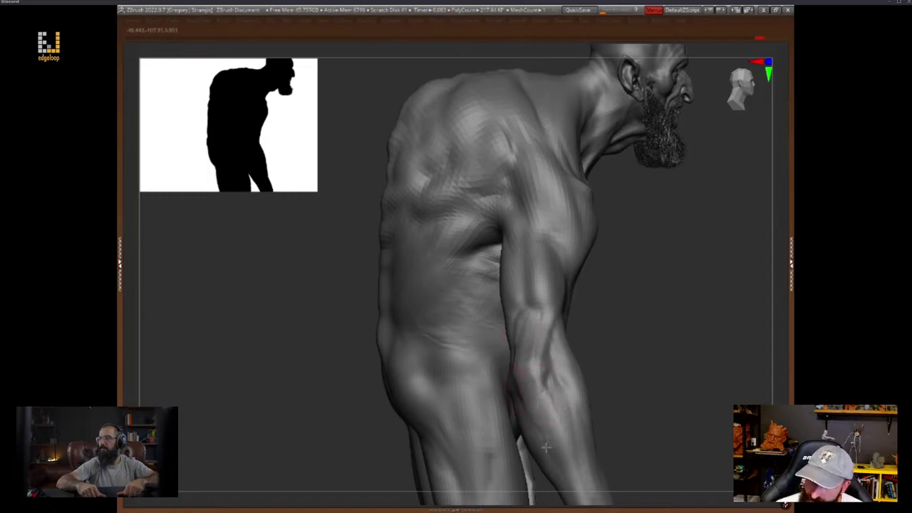
Define the outer forearm muscles and their transition into the right elbow from the side
key("space")
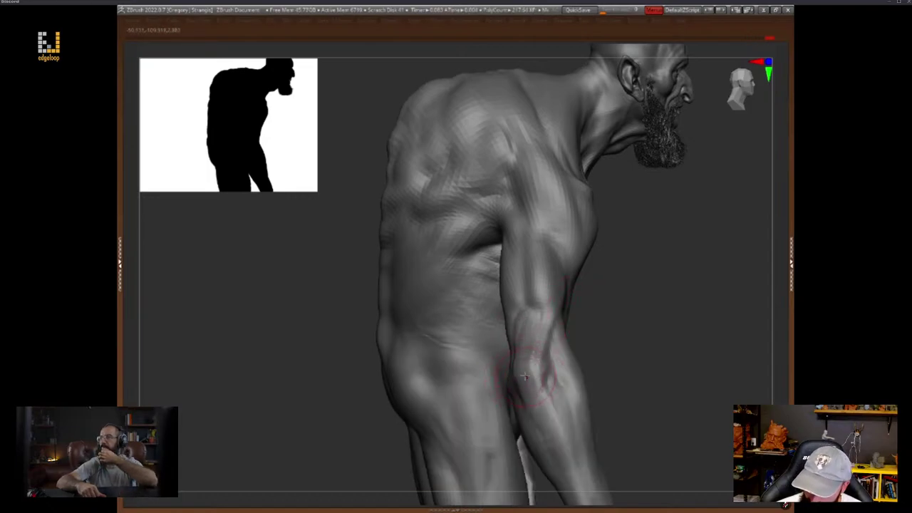
key("space")
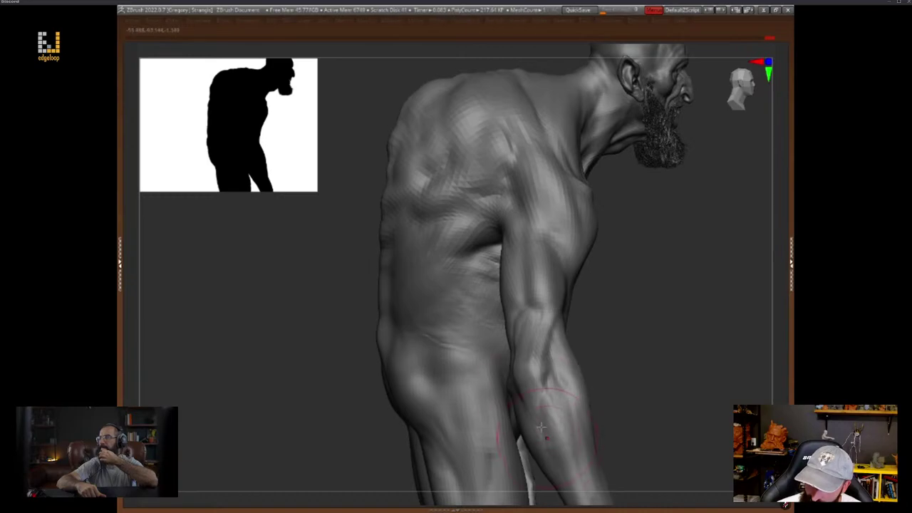
left_click_drag(653, 391, 567, 399)
left_click_drag(499, 440, 492, 384, "alt")
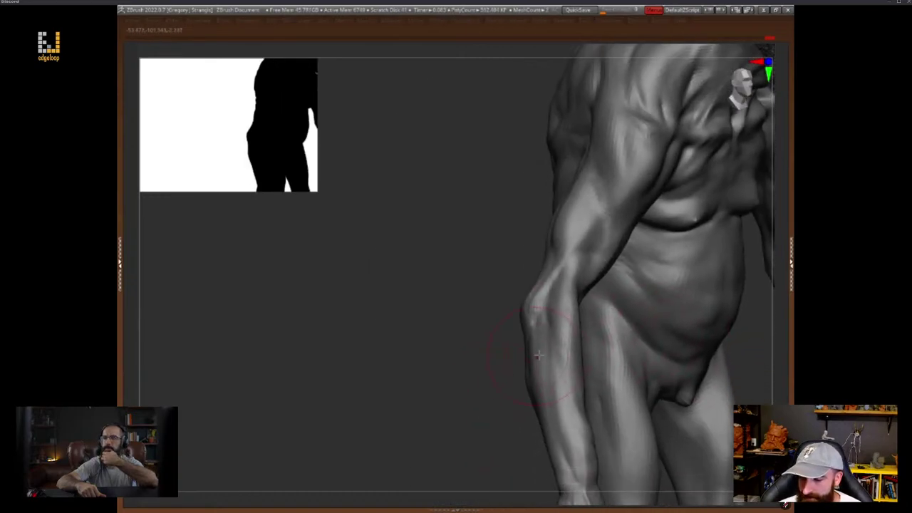
key("space")
left_click_drag(427, 403, 512, 397)
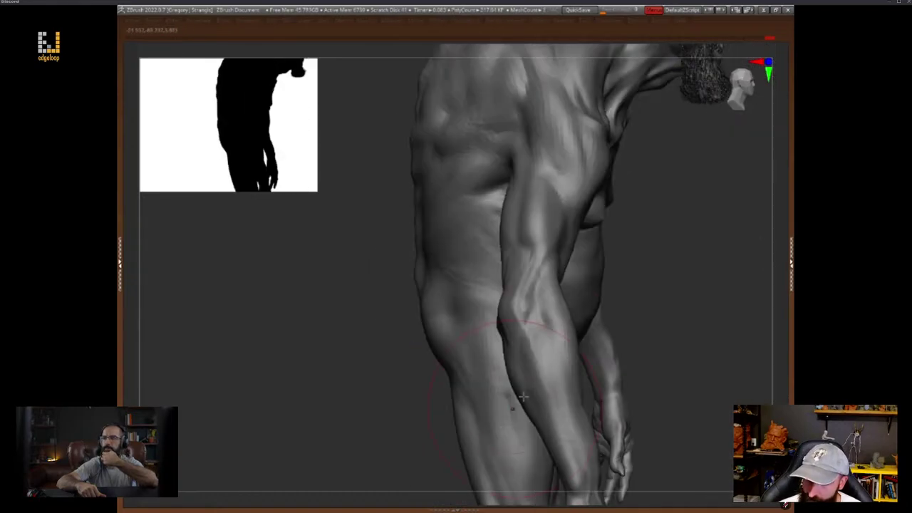
key("space")
Paint dark mask bands across the right upper arm and around the elbow to mark the arm's form transitions
left_click_drag(622, 309, 541, 324)
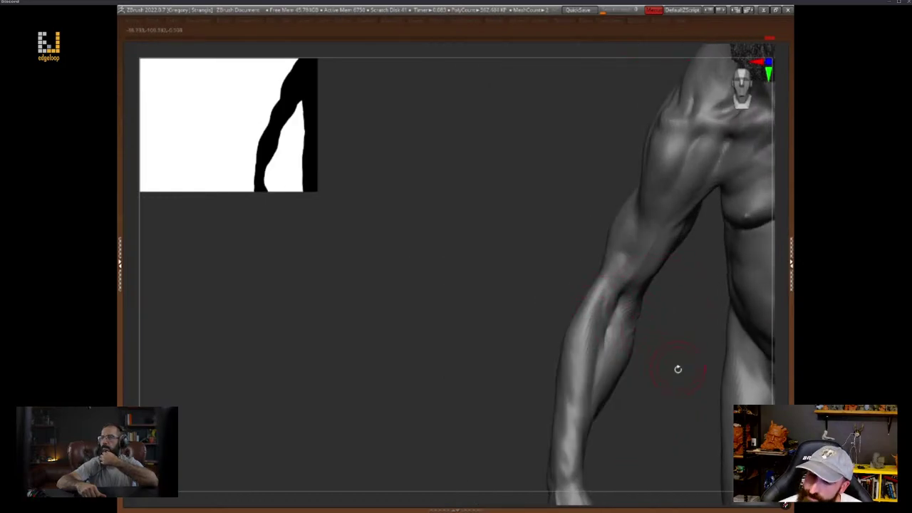
left_click_drag(677, 368, 610, 391)
key("space")
key("space")
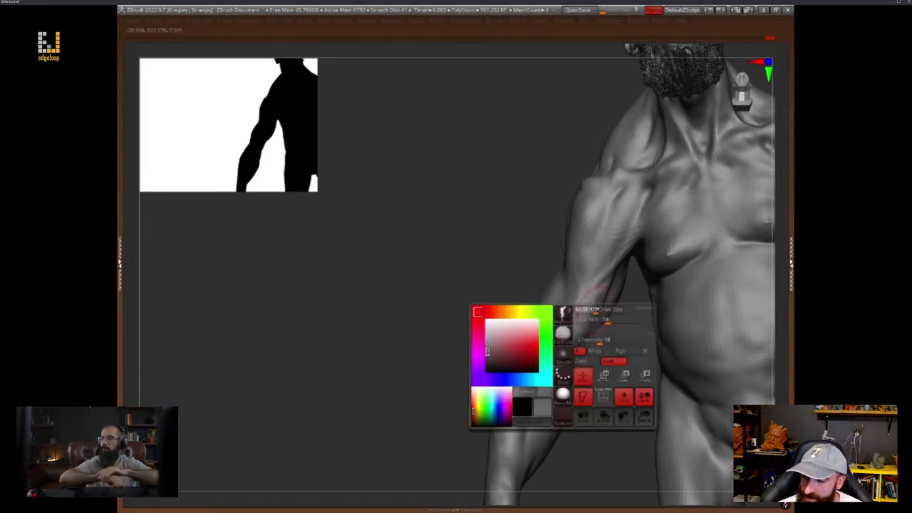
left_click_drag(611, 305, 553, 320)
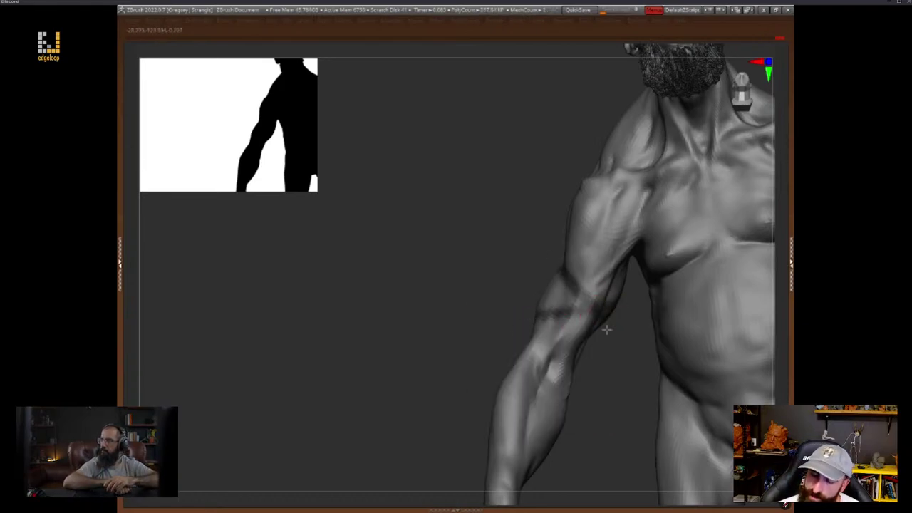
mouse_move(606, 329)
left_mouse_down()
mouse_move(620, 377)
mouse_move(583, 437)
mouse_move(545, 343)
mouse_move(493, 352)
mouse_move(559, 353)
mouse_move(517, 309)
left_mouse_up()
mouse_move(580, 324)
left_mouse_down()
mouse_move(582, 367)
mouse_move(527, 343)
mouse_move(521, 317)
left_mouse_up()
key("ctrl+z")
key("space")
mouse_move(544, 369)
left_mouse_down()
mouse_move(543, 386)
mouse_move(582, 397)
mouse_move(570, 425)
left_mouse_up()
Examine the marked arm's rhythm and proportions against the torso and shoulders from the front
key("f")
left_click_drag(425, 289, 481, 407, "alt")
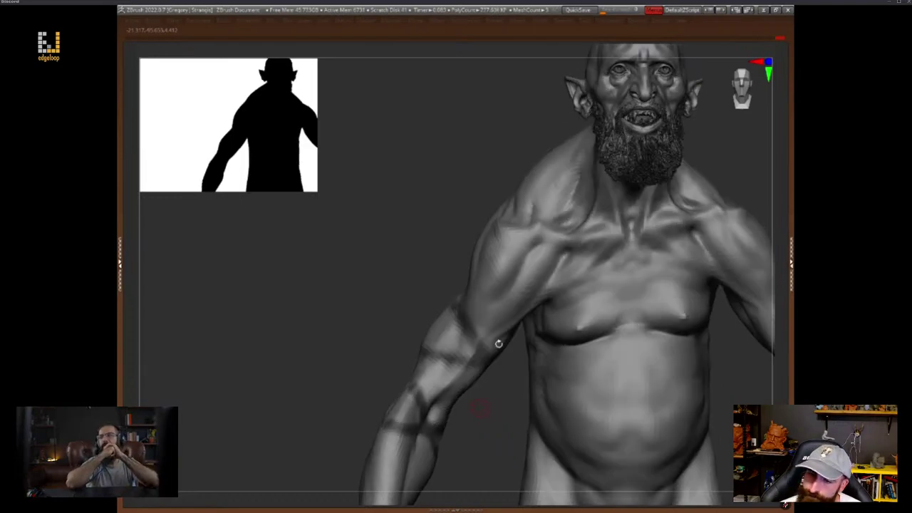
mouse_move(492, 404)
left_mouse_down()
mouse_move(510, 368)
mouse_move(491, 395)
left_mouse_up()
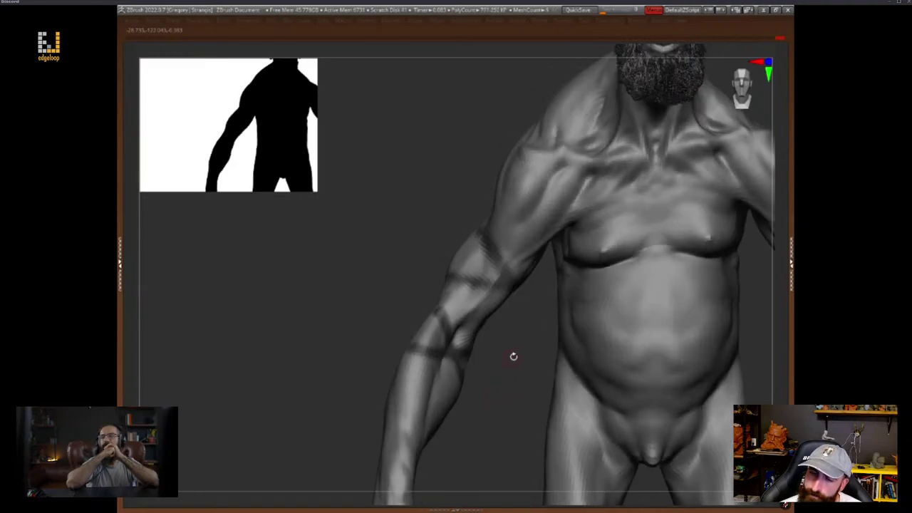
left_click_drag(512, 356, 485, 459)
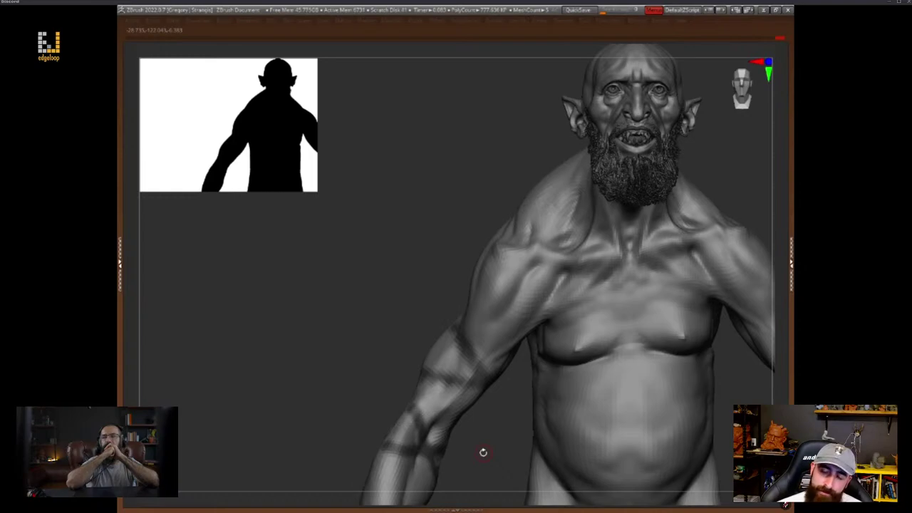
left_click_drag(491, 407, 522, 408)
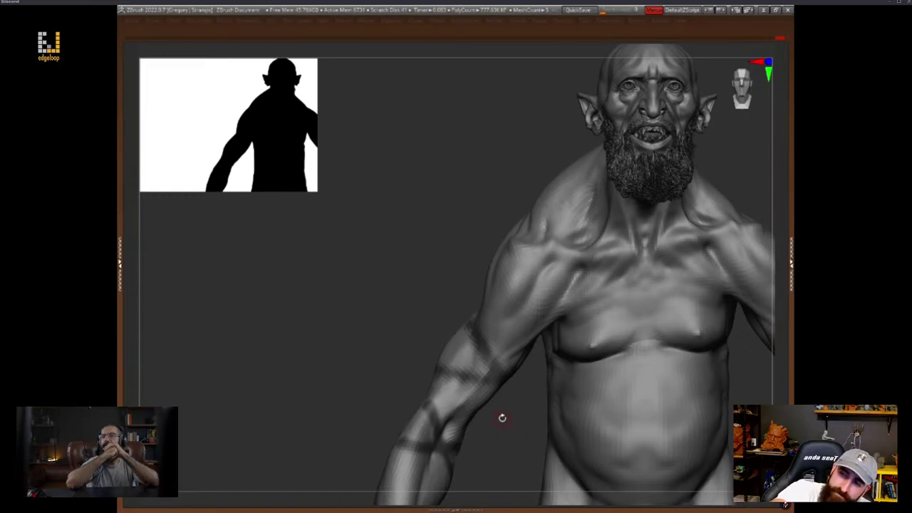
left_click_drag(515, 411, 491, 313)
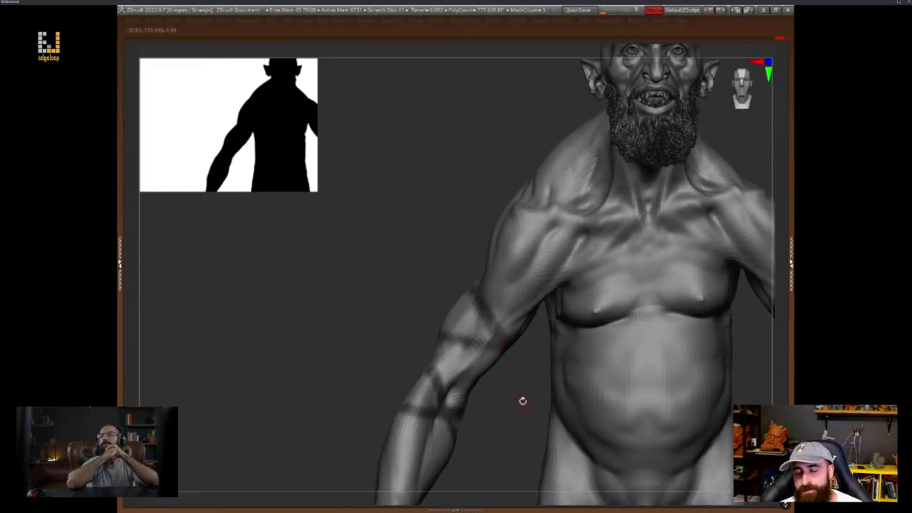
Raise the body mesh's subdivision level and bring up its masking options for the banded right arm
key("d")
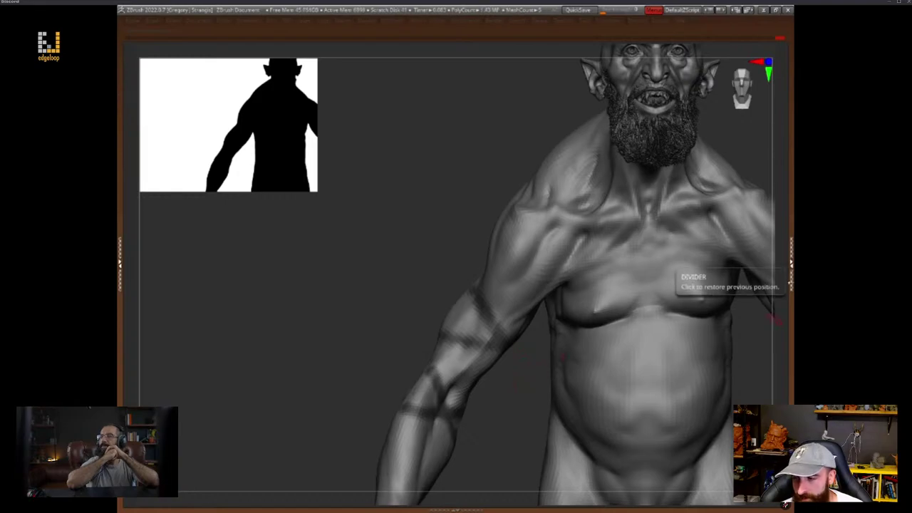
left_click(785, 299)
scroll(730, 499, "down", 5)
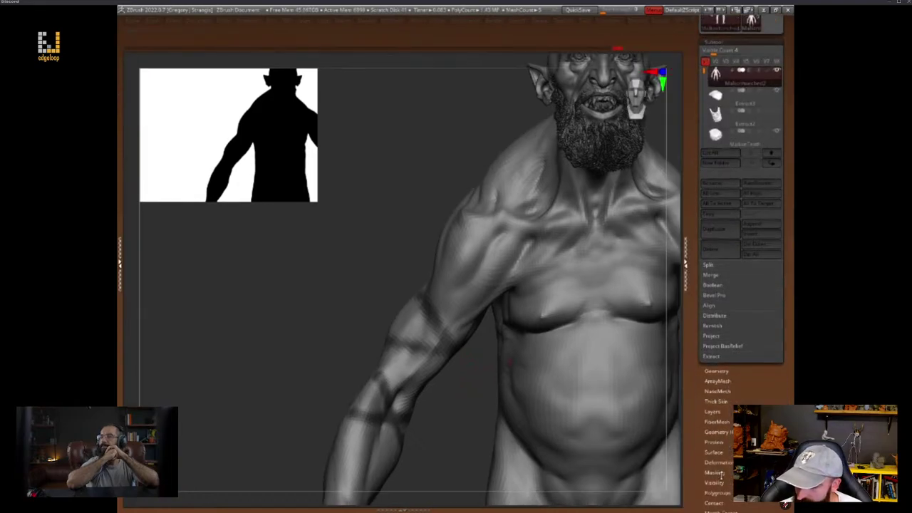
left_click(716, 473)
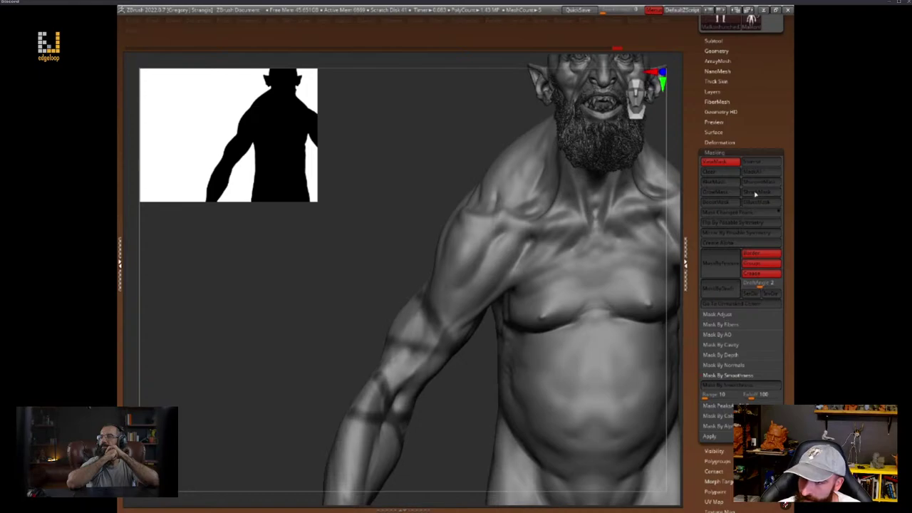
mouse_move(463, 399)
left_mouse_down()
mouse_move(482, 384)
mouse_move(492, 399)
mouse_move(504, 376)
left_mouse_up()
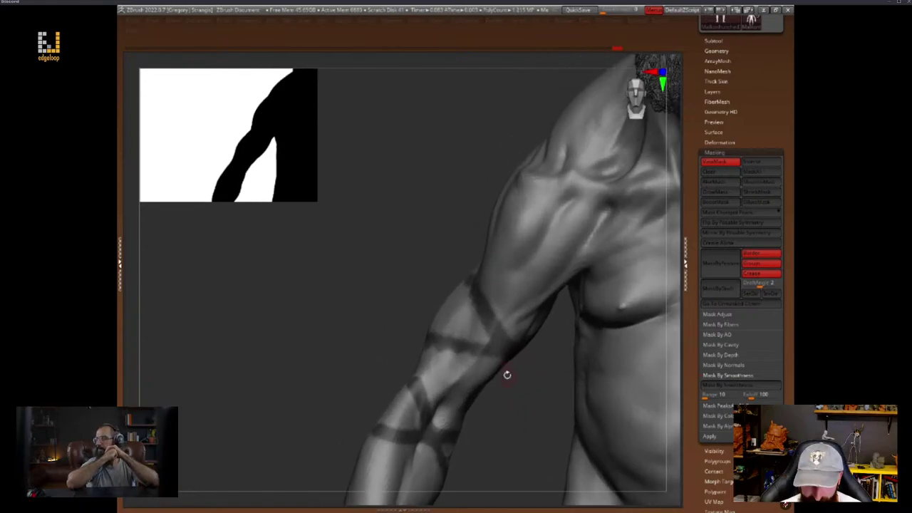
Swell the right arm's segments between the mask bands above and below the elbow to exaggerate the breaks between forms
key("space")
left_click_drag(449, 295, 457, 295)
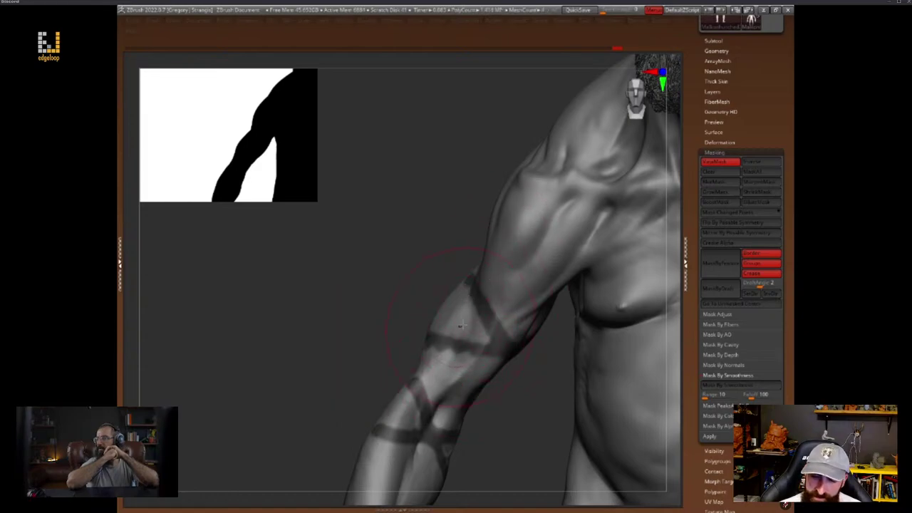
key("space")
left_click_drag(466, 333, 460, 332)
mouse_move(466, 290)
left_mouse_down()
mouse_move(447, 306)
mouse_move(453, 322)
left_mouse_up()
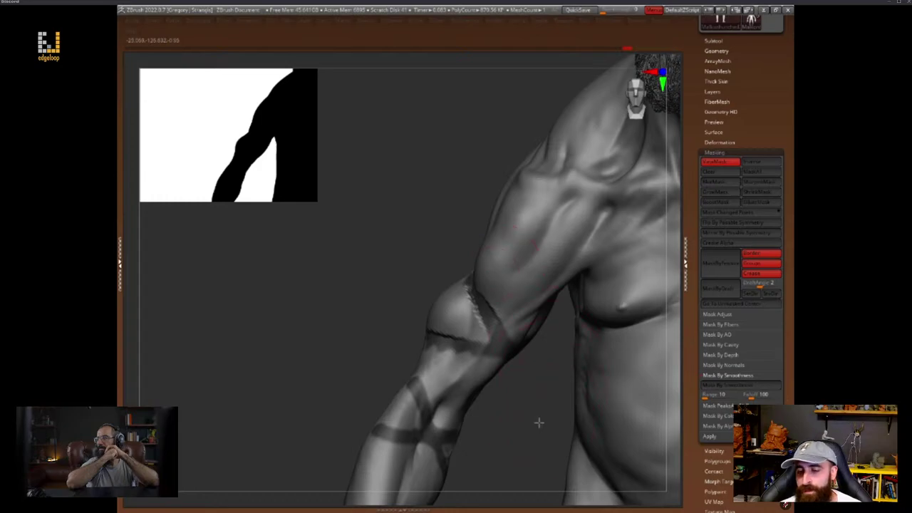
mouse_move(538, 422)
right_mouse_down()
mouse_move(526, 358)
mouse_move(487, 396)
mouse_move(508, 418)
mouse_move(406, 336)
right_mouse_up()
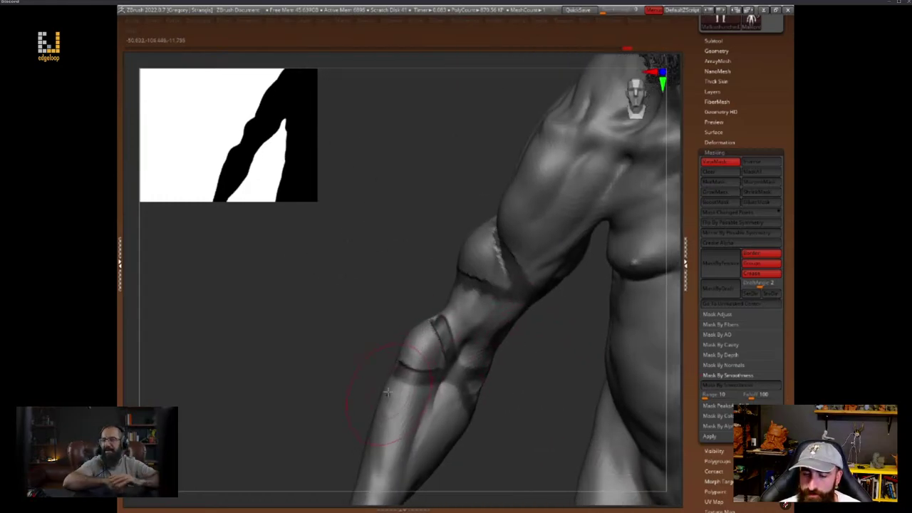
right_click_drag(386, 391, 475, 435)
key("space")
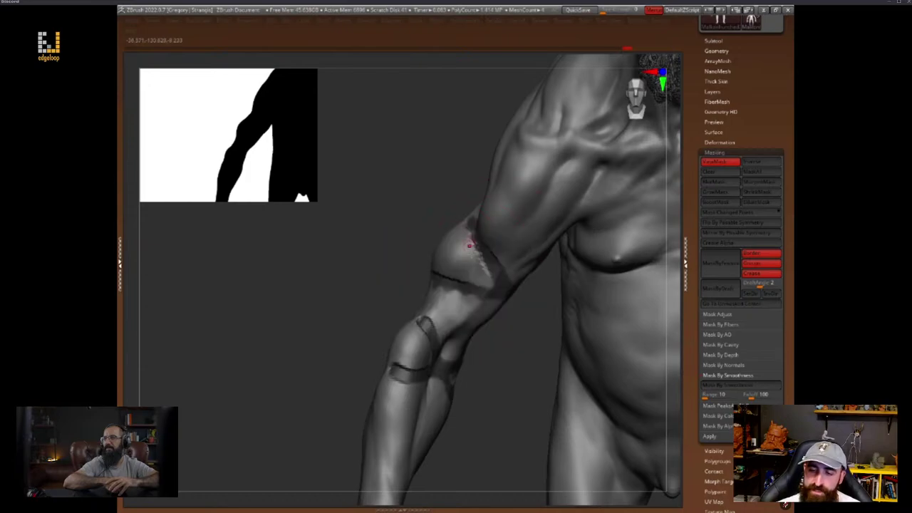
right_click_drag(513, 348, 490, 406)
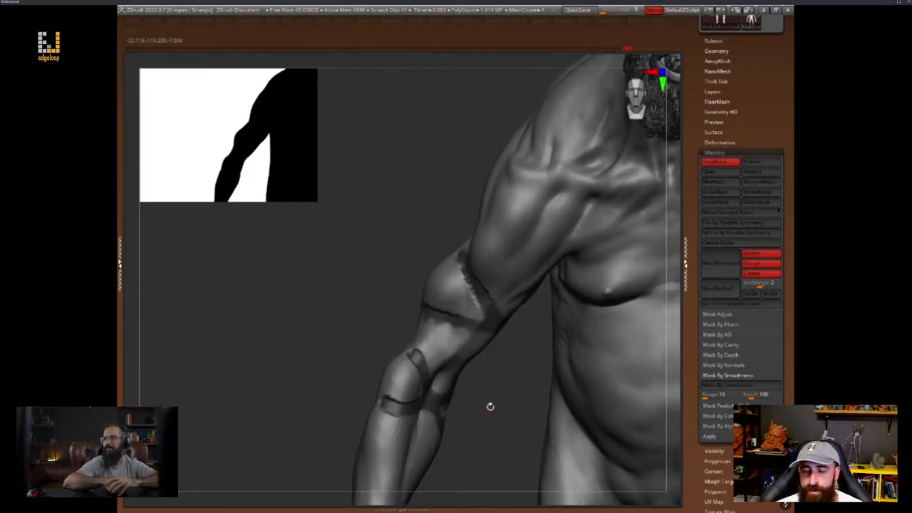
Undo the exaggerated bulges on the right arm's segments, keeping the mask bands
key("ctrl+z")
key("ctrl+z")
key("ctrl+z")
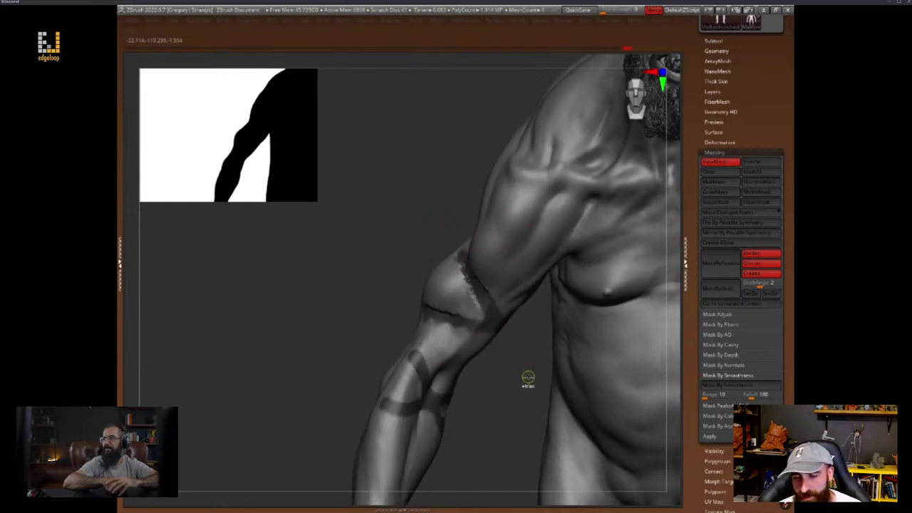
key("ctrl+z")
key("ctrl+z")
key("ctrl+z")
key("ctrl+z")
Compare the banded right arm with the full figure's proportions and clear the mask
right_click_drag(524, 385, 532, 409)
key("shift+d")
key("space")
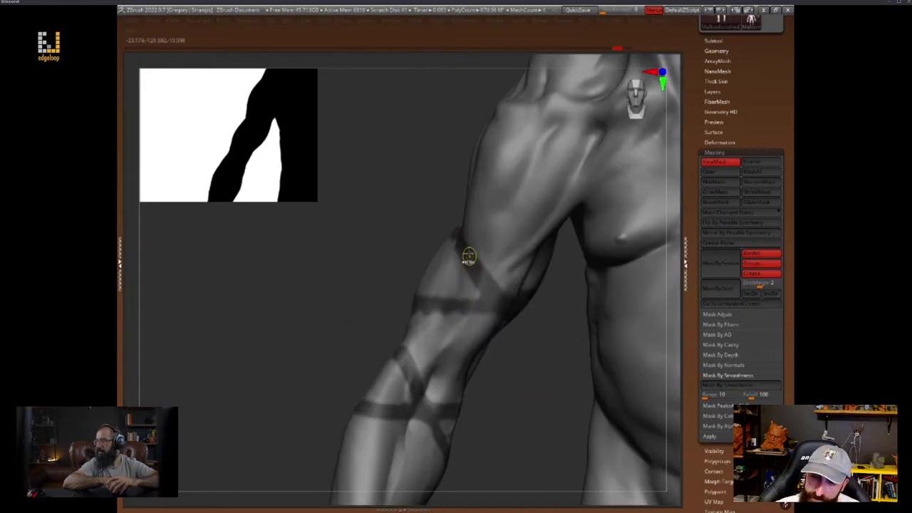
right_click_drag(519, 351, 525, 348, "ctrl")
mouse_move(685, 373)
right_mouse_down()
mouse_move(682, 360)
mouse_move(603, 407)
mouse_move(619, 413)
mouse_move(653, 361)
right_mouse_up()
key("space")
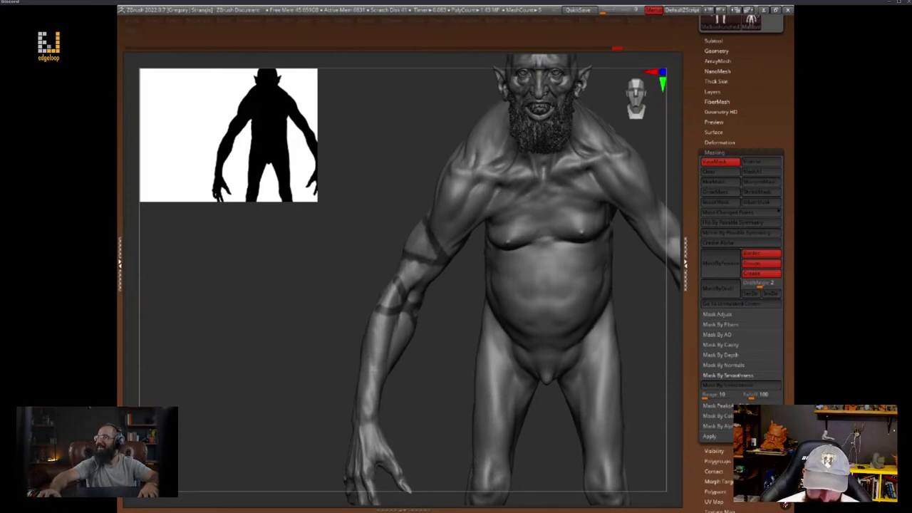
left_click_drag(657, 344, 613, 421)
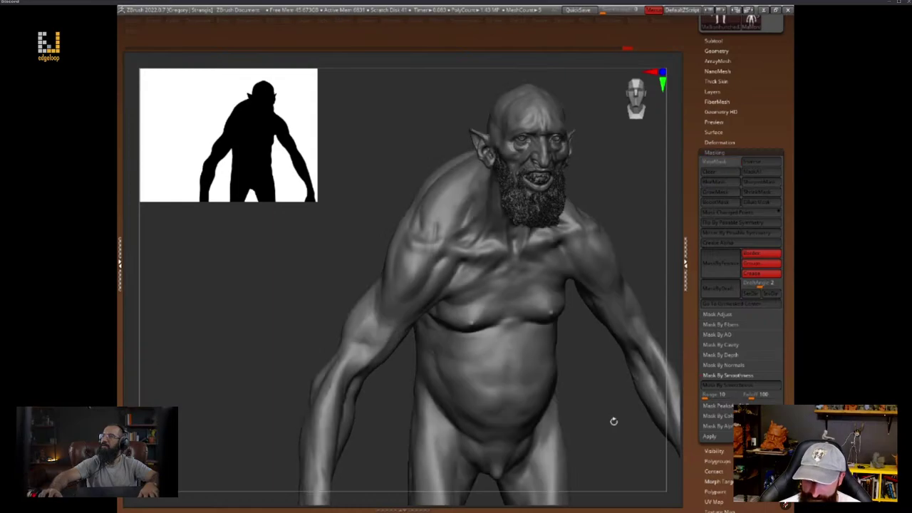
Sculpt the trapezius slope running from the neck down to the right shoulder
key("space")
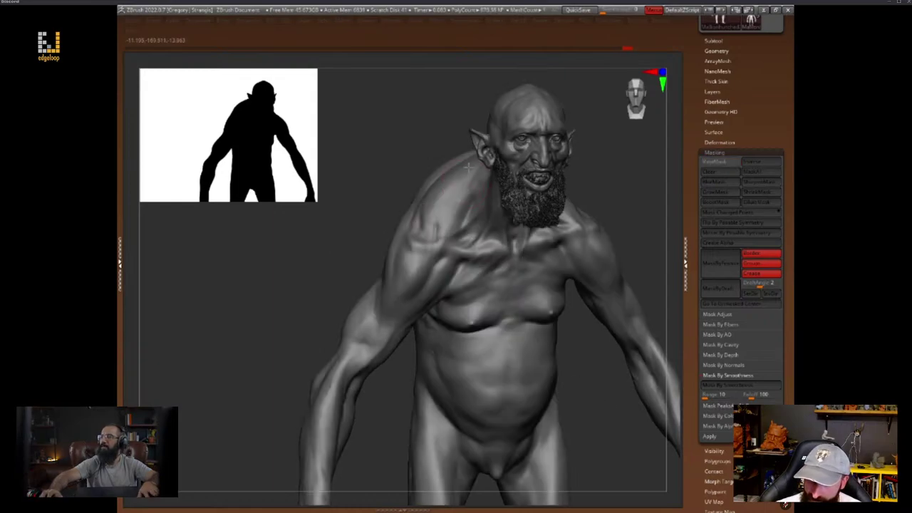
left_click_drag(454, 184, 433, 229)
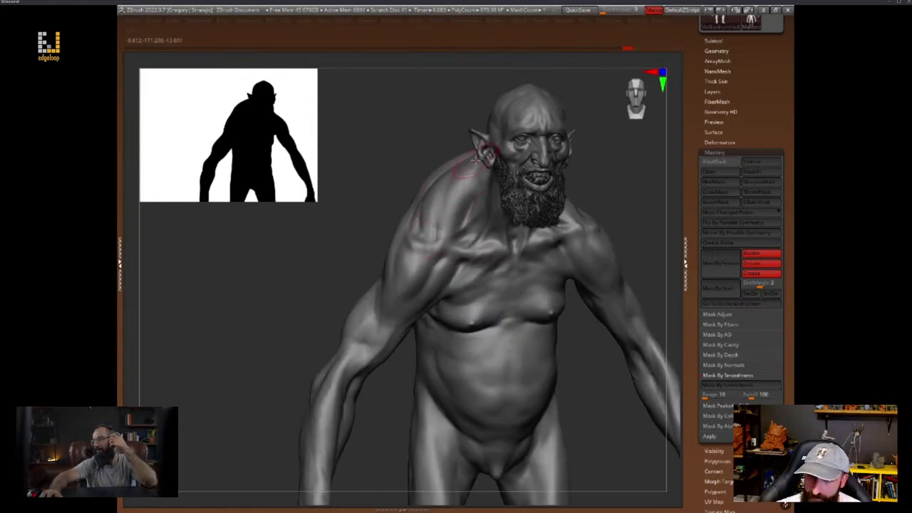
left_click_drag(478, 170, 458, 233)
mouse_move(636, 190)
left_mouse_down("alt")
mouse_move(605, 226)
mouse_move(629, 219)
mouse_move(623, 214)
left_mouse_up("alt")
Define the upper chest muscle below the right collarbone and its fold running into the front of the armpit
key("space")
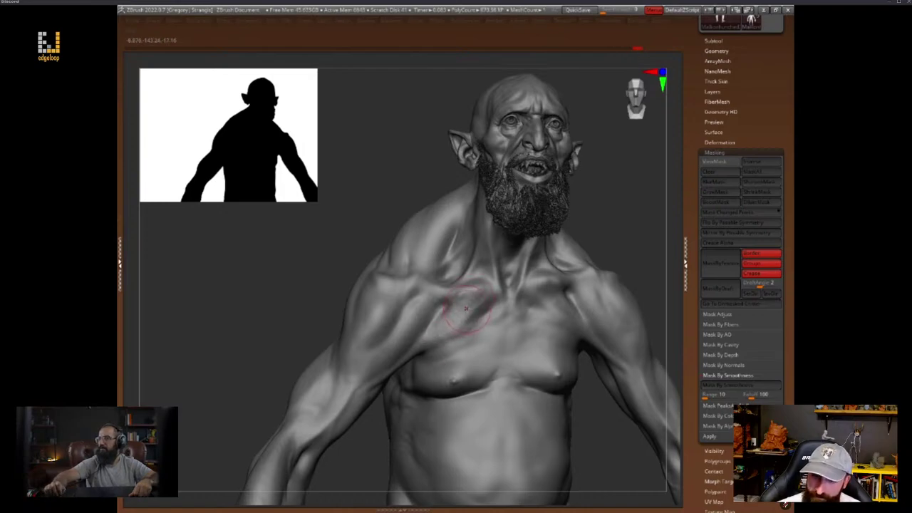
left_click_drag(465, 308, 473, 309)
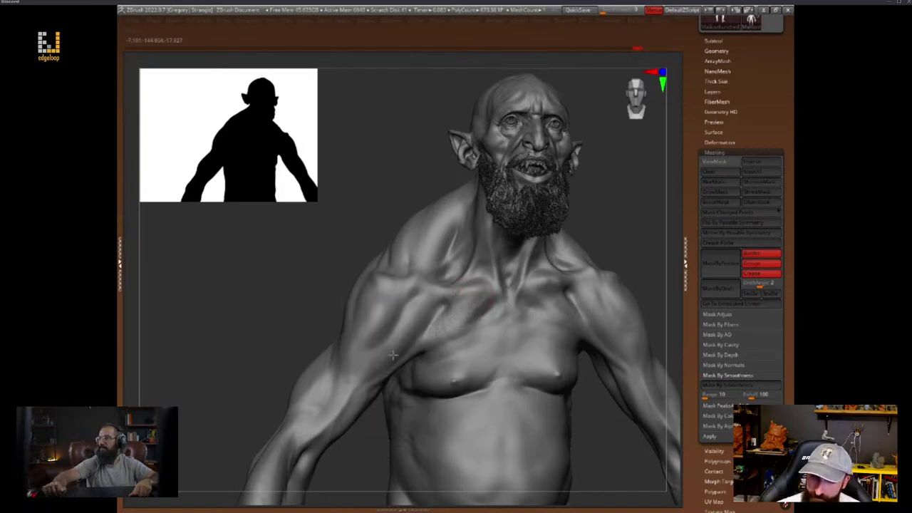
left_click_drag(624, 235, 664, 213, "alt")
key("space")
left_click(464, 314)
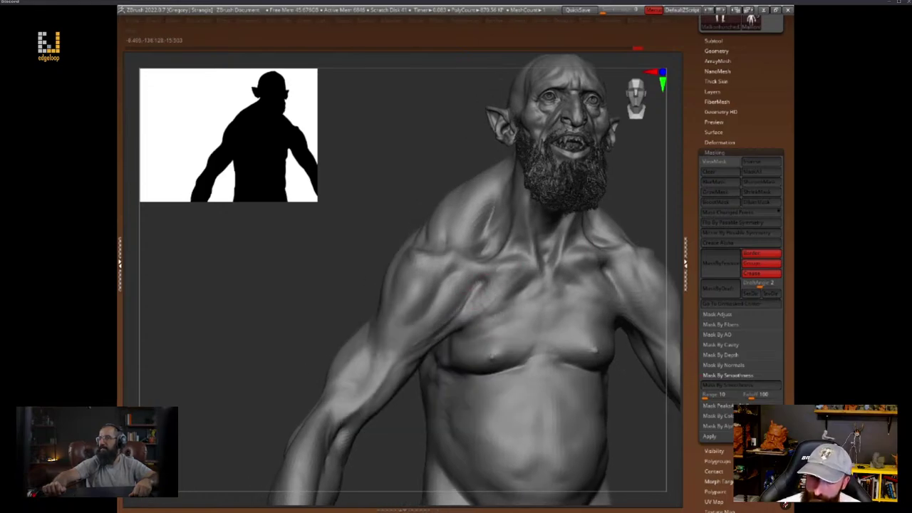
mouse_move(628, 234)
left_mouse_down()
mouse_move(649, 233)
mouse_move(645, 224)
left_mouse_up()
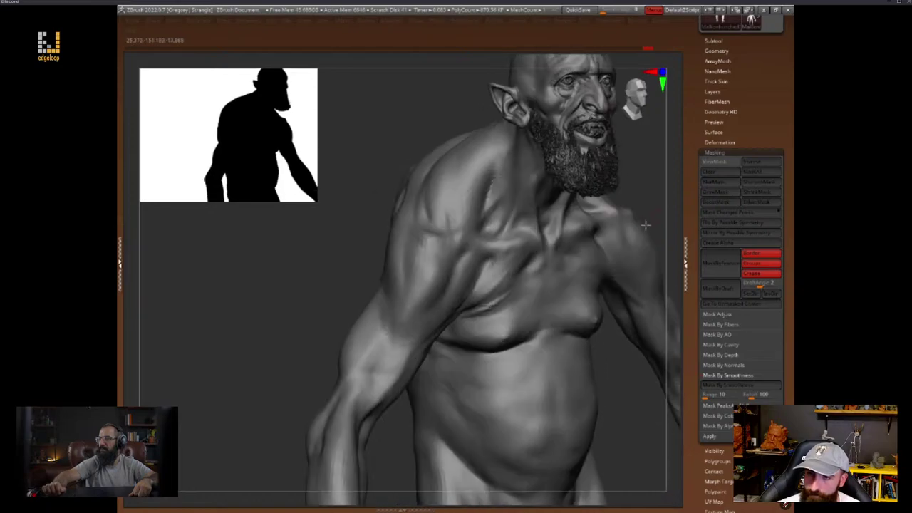
mouse_move(494, 289)
left_mouse_down()
mouse_move(521, 292)
mouse_move(463, 313)
left_mouse_up()
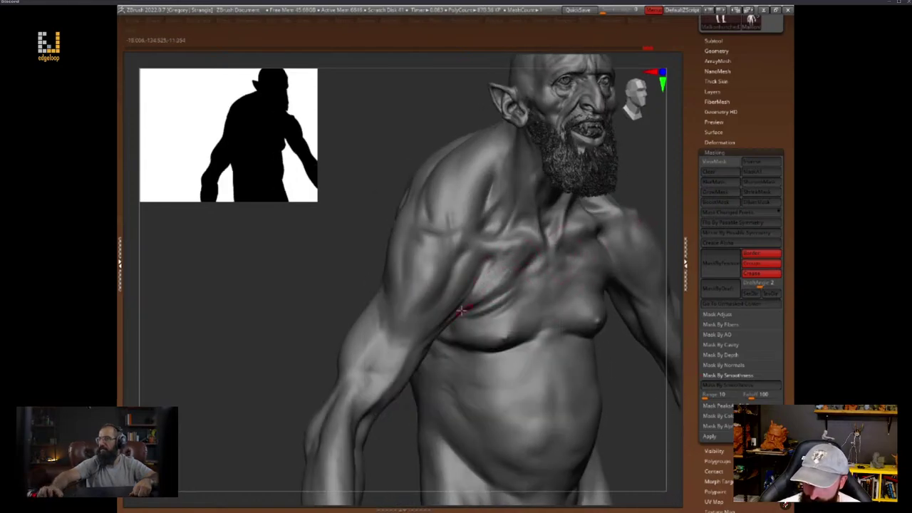
mouse_move(498, 309)
right_mouse_down()
mouse_move(624, 397)
mouse_move(604, 433)
mouse_move(583, 387)
right_mouse_up()
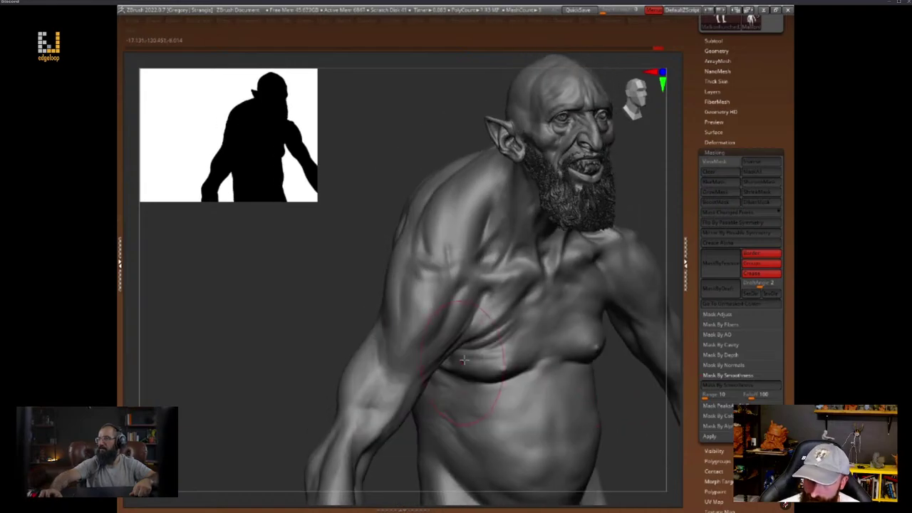
Rework the broad forms of the ribcage edge and upper belly below the chest at a lower subdivision level
key("d")
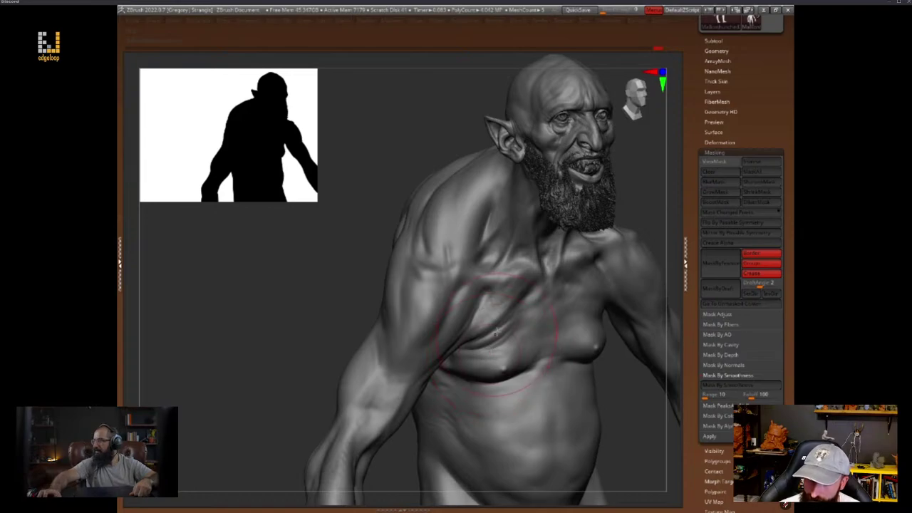
mouse_move(624, 406)
right_mouse_down()
mouse_move(645, 417)
mouse_move(591, 442)
mouse_move(631, 397)
mouse_move(621, 378)
mouse_move(605, 381)
right_mouse_up()
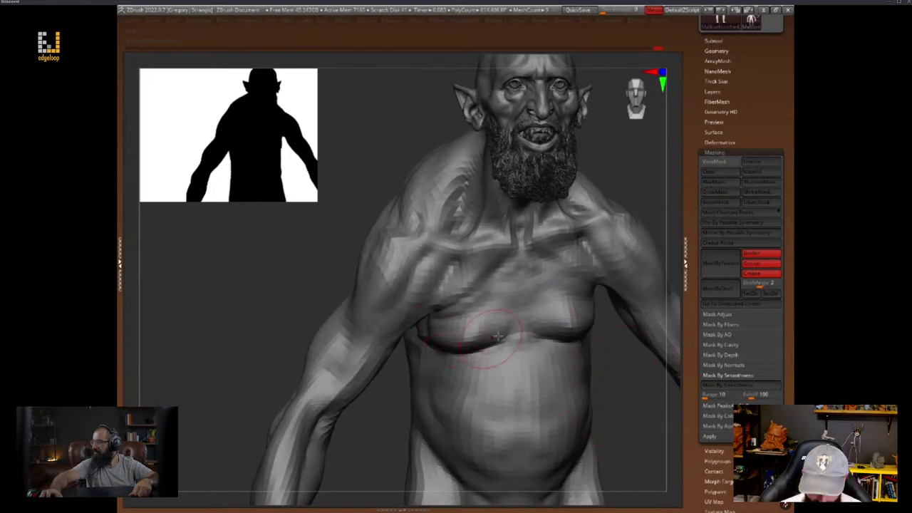
key("space")
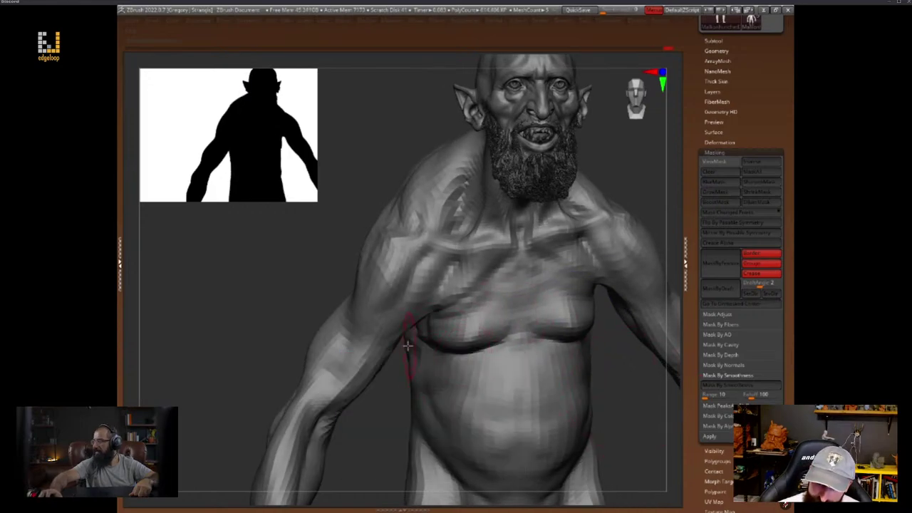
key("space")
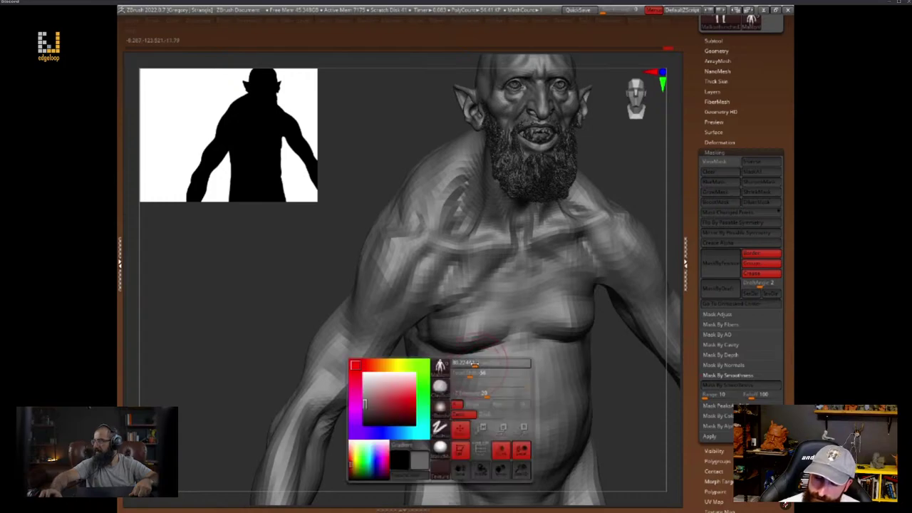
key("space")
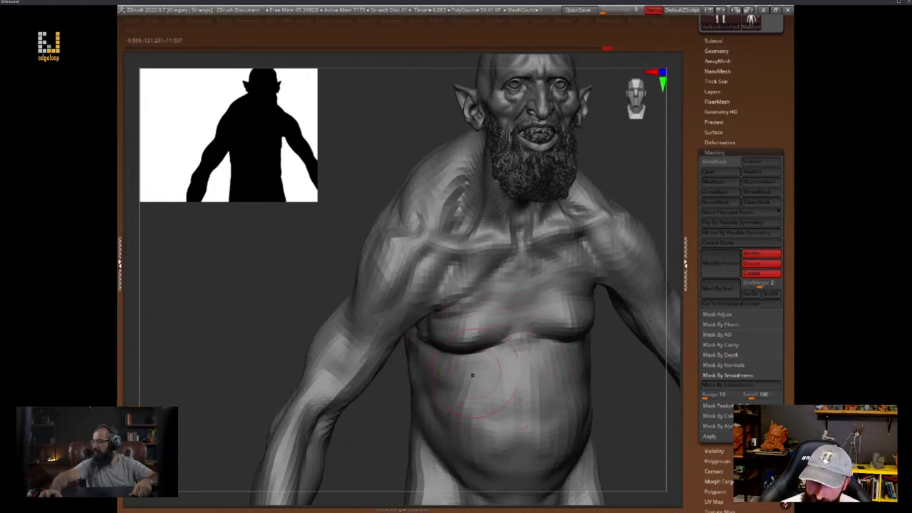
left_click_drag(629, 414, 612, 386, "alt")
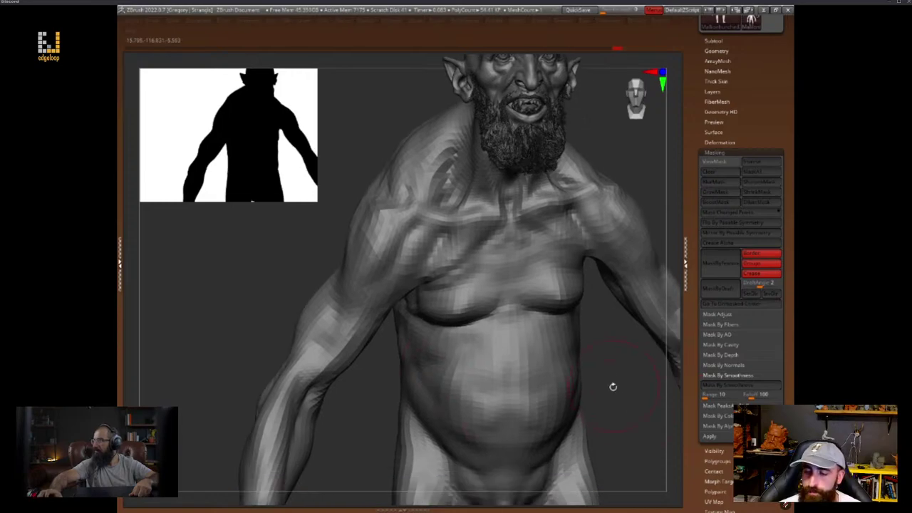
key("space")
left_click(480, 332)
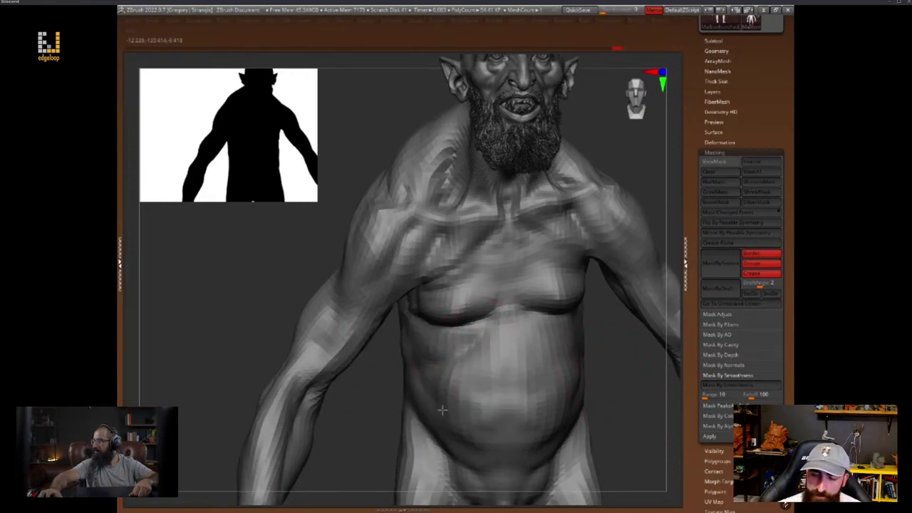
mouse_move(636, 383)
left_mouse_down()
mouse_move(621, 391)
mouse_move(614, 421)
mouse_move(598, 423)
left_mouse_up()
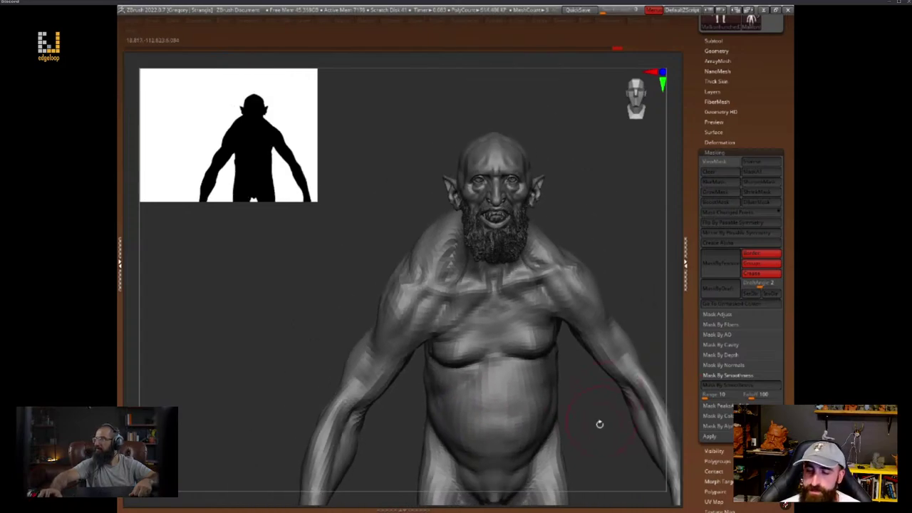
mouse_move(589, 371)
left_mouse_down()
mouse_move(577, 439)
mouse_move(596, 460)
left_mouse_up()
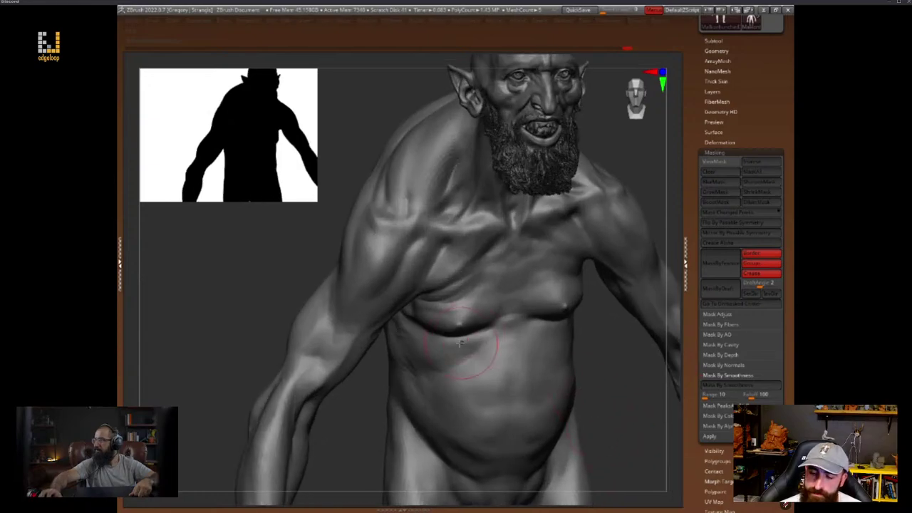
Sculpt the soft rib folds below the right chest muscle and along the right side of the torso
key("space")
key("space")
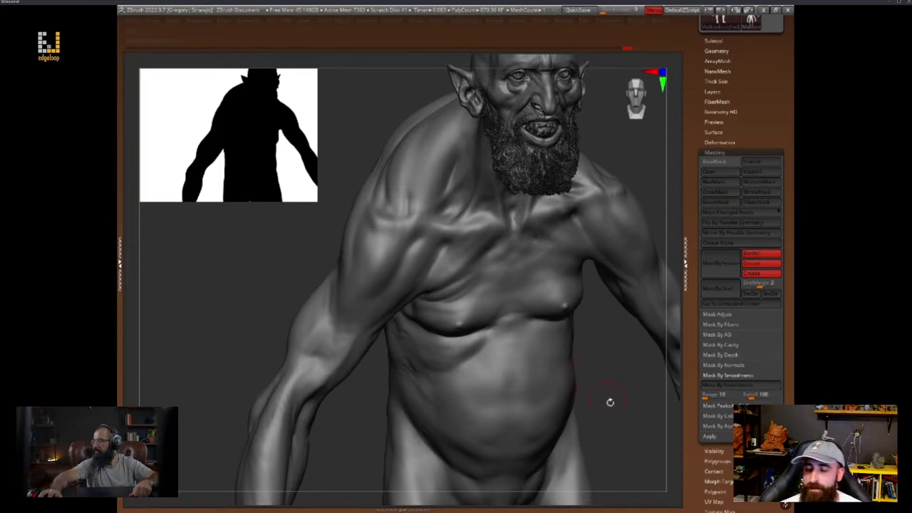
left_click_drag(609, 403, 577, 463, "alt")
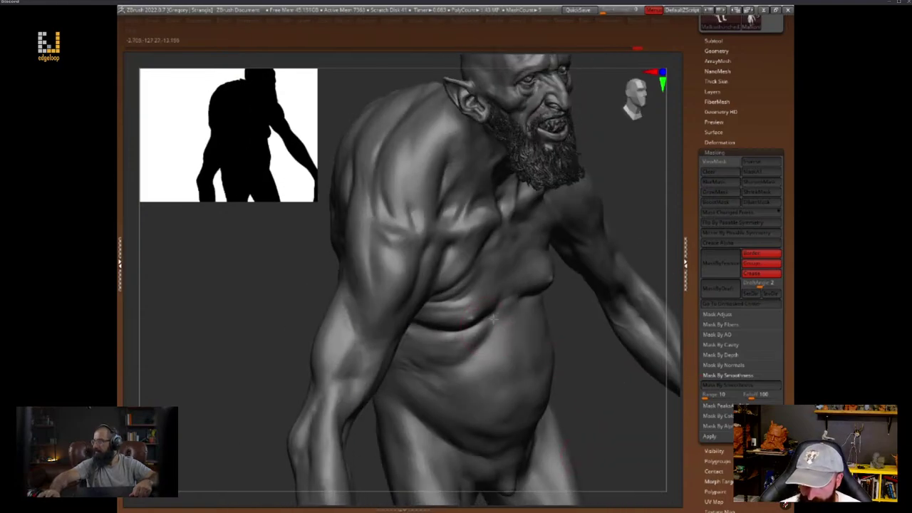
key("space")
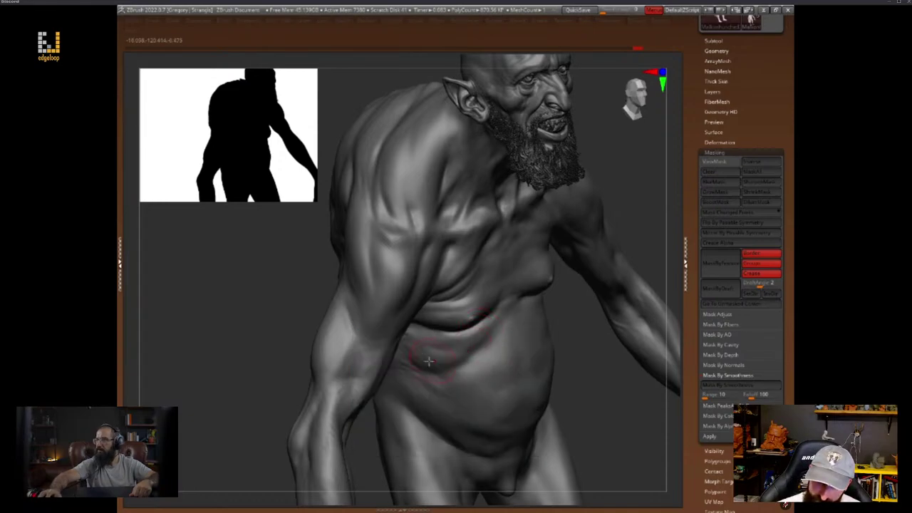
left_click_drag(588, 351, 543, 362)
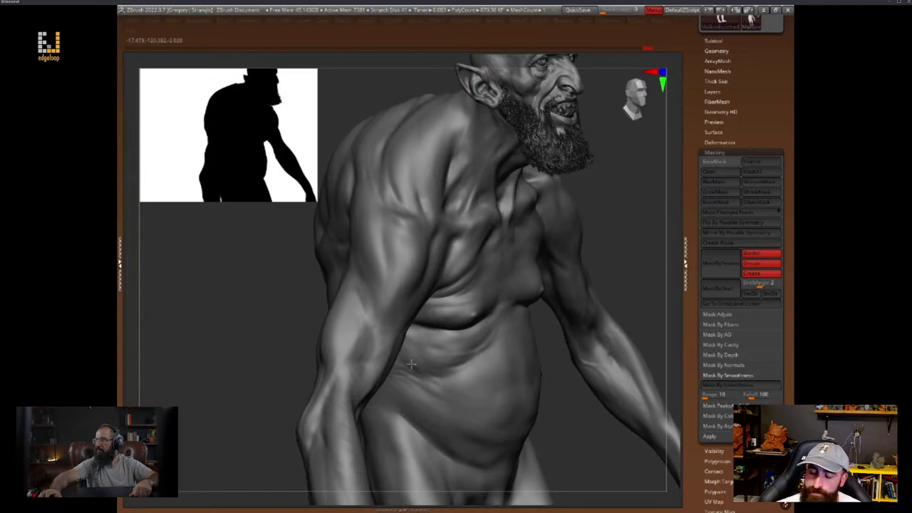
left_click_drag(636, 299, 613, 268, "alt")
key("space")
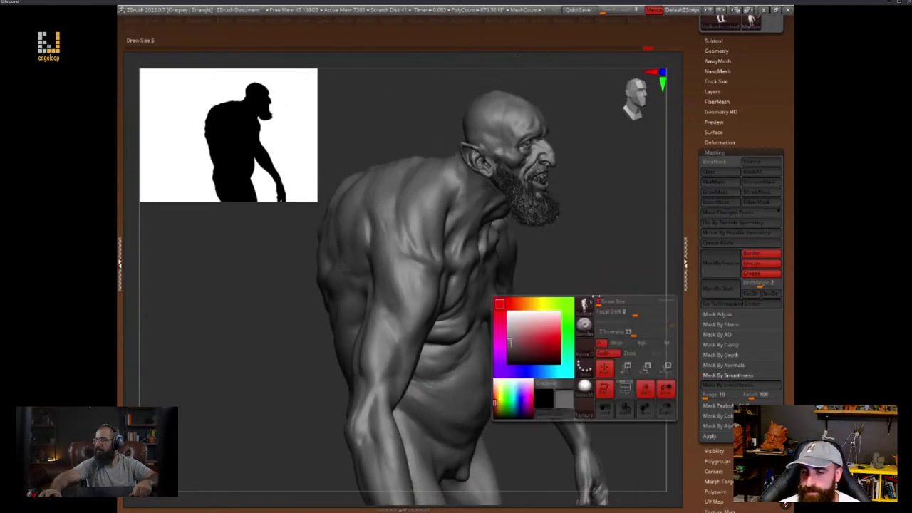
left_click_drag(584, 359, 651, 346)
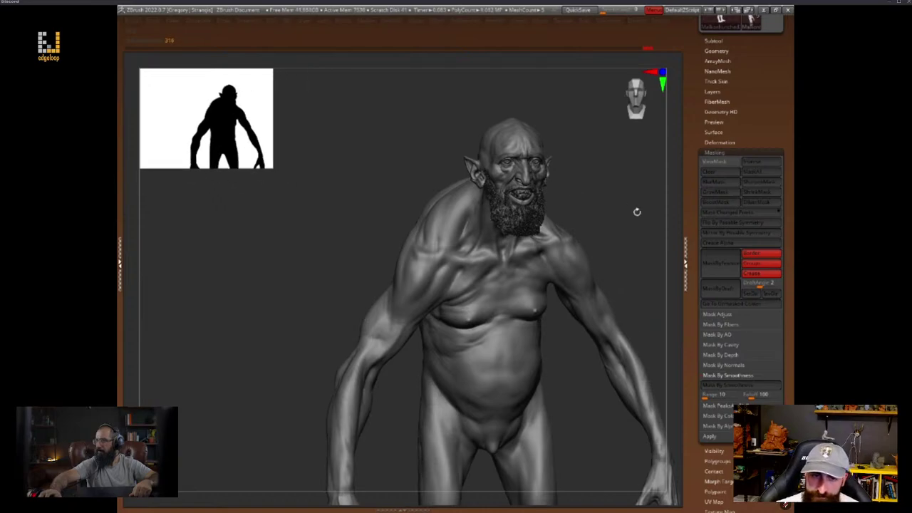
Rework the outer contour of the left upper arm from the shoulder to the elbow at a lower subdivision level
left_click_drag(637, 212, 531, 267)
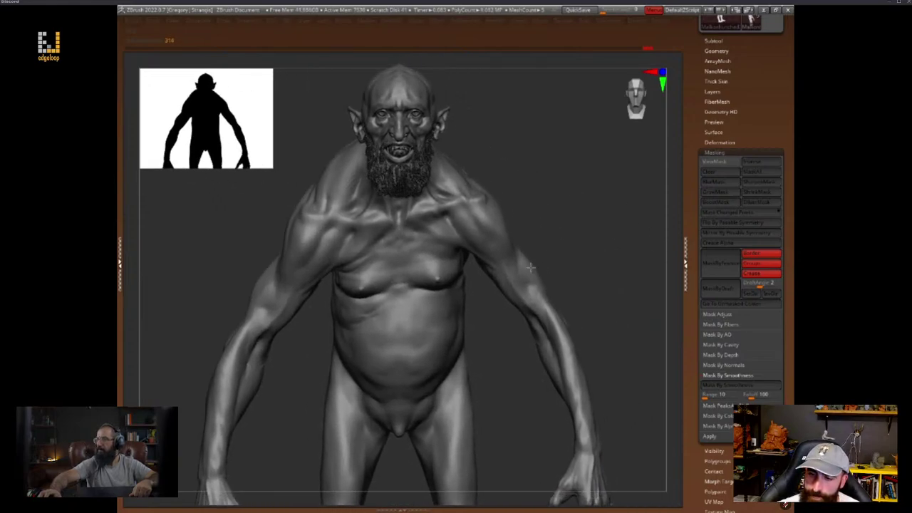
right_click(559, 262)
right_click(537, 266)
key("w")
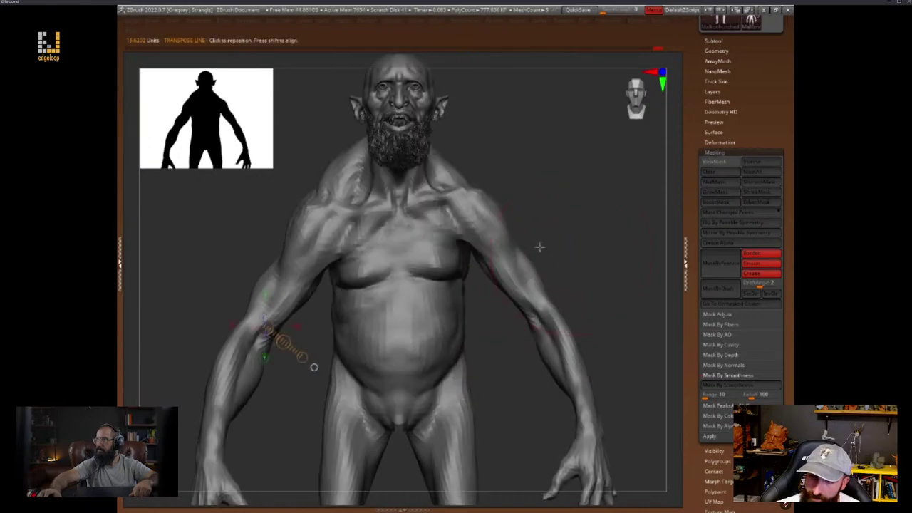
key("q")
mouse_move(584, 299)
left_mouse_down("alt")
mouse_move(567, 301)
mouse_move(566, 342)
mouse_move(576, 279)
left_mouse_up("alt")
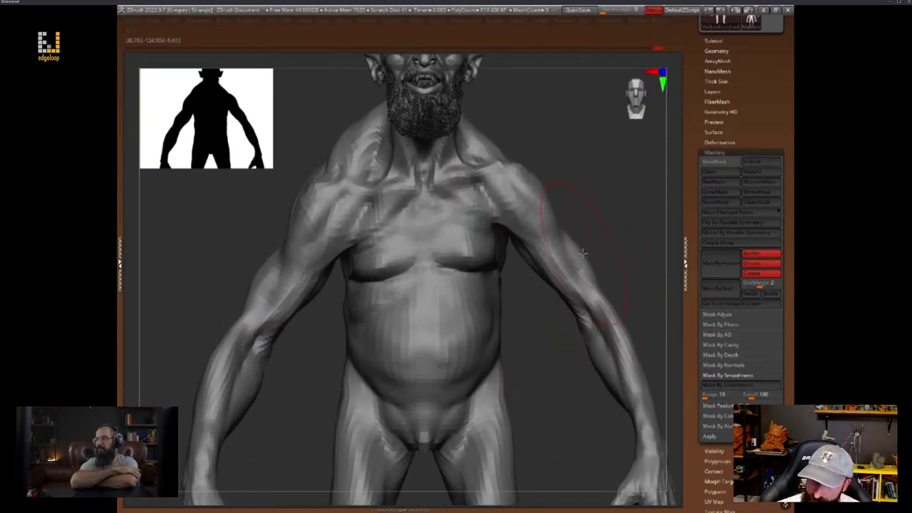
left_click_drag(636, 320, 660, 322)
right_click(621, 360)
left_click_drag(624, 362, 617, 364)
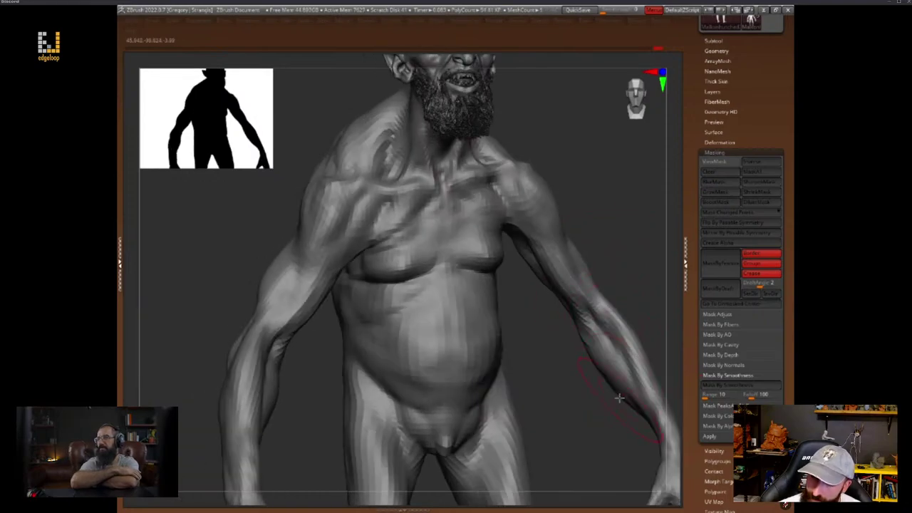
Refine the left forearm's muscle contour below the elbow and check it against the figure at a higher subdivision level
left_click_drag(655, 325, 557, 402)
key("space")
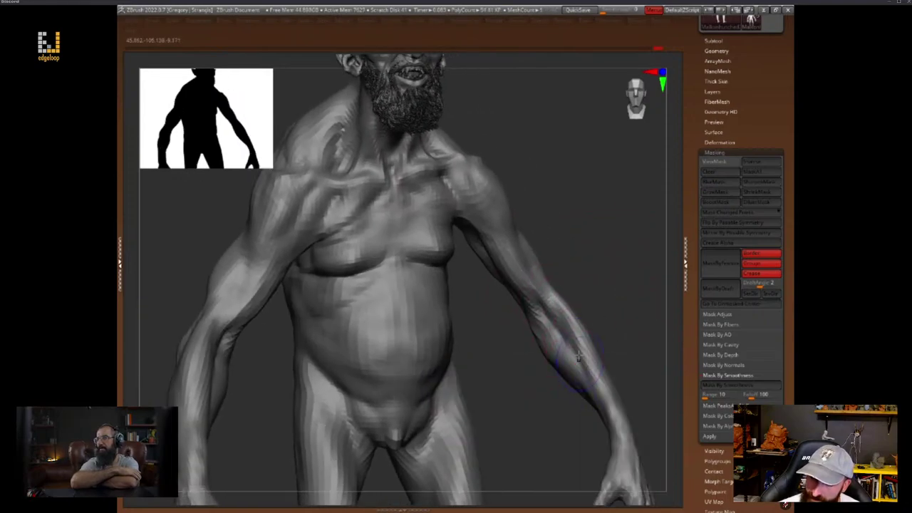
key("space")
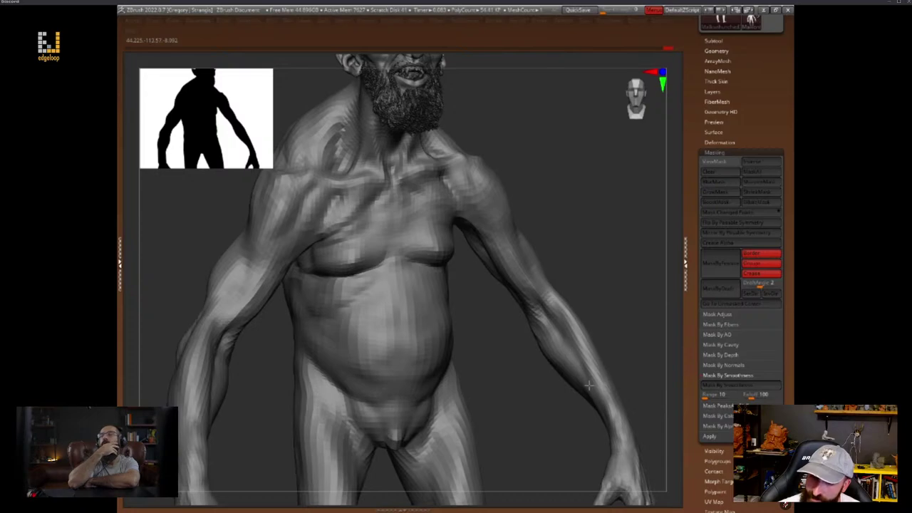
left_click_drag(638, 338, 596, 347)
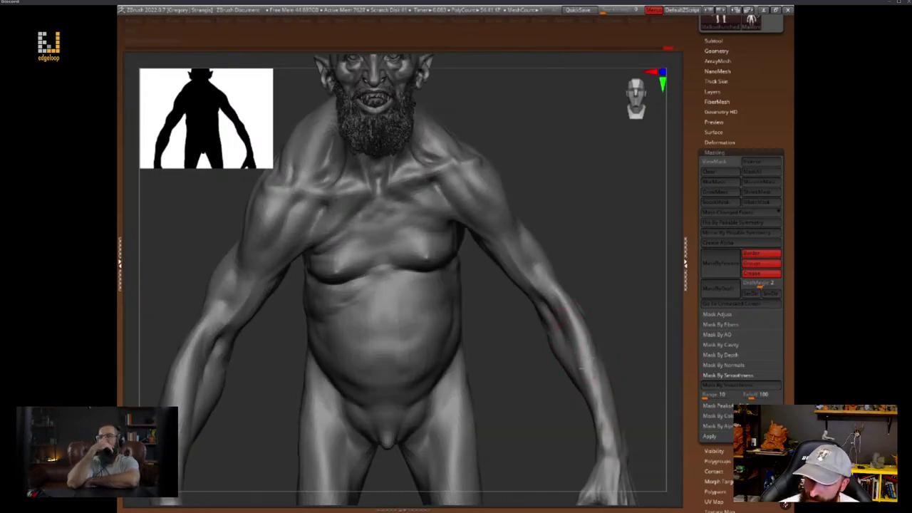
mouse_move(612, 292)
left_mouse_down()
mouse_move(622, 304)
mouse_move(619, 349)
left_mouse_up()
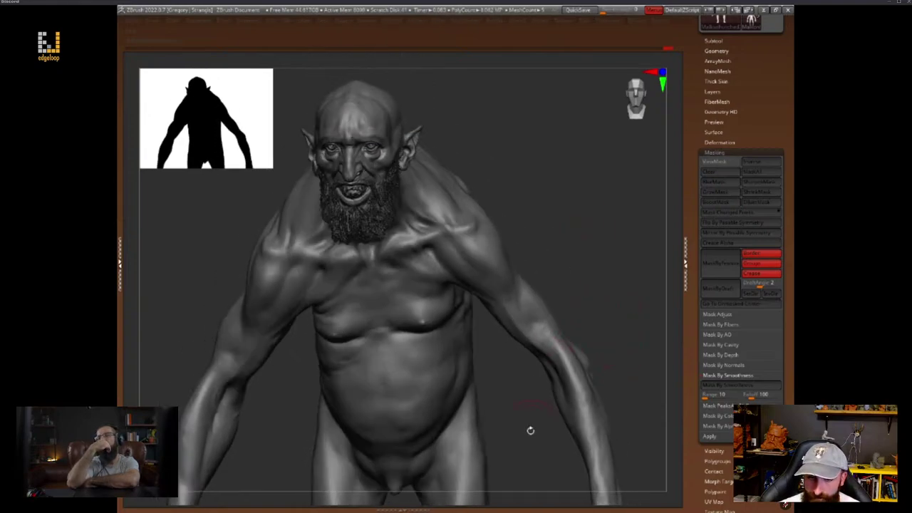
Paint two visible mask lines on the right arm, one slanting down the upper arm and one crossing above the elbow
left_click_drag(249, 462, 434, 414, "alt")
mouse_move(464, 379)
left_mouse_down()
mouse_move(475, 353)
mouse_move(452, 387)
left_mouse_up()
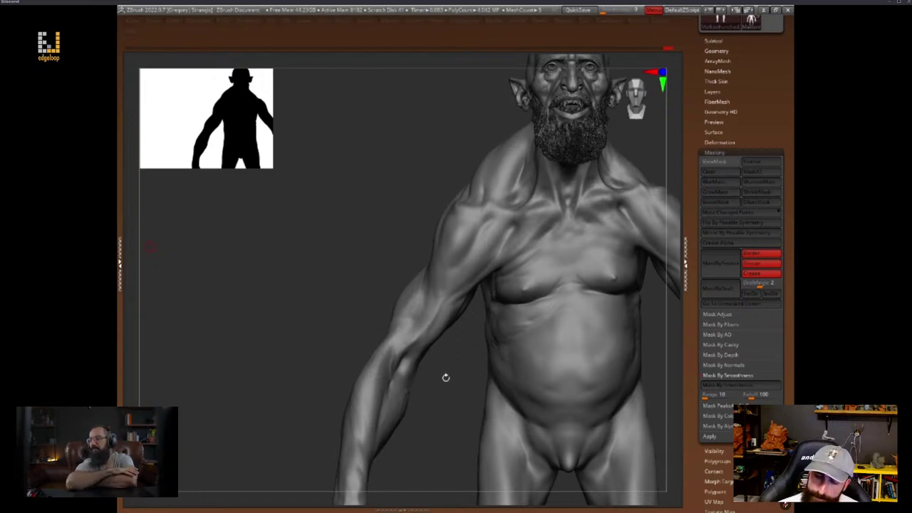
left_click_drag(446, 377, 626, 364)
left_click_drag(668, 396, 580, 332)
left_click_drag(455, 306, 419, 307, "alt")
key("space")
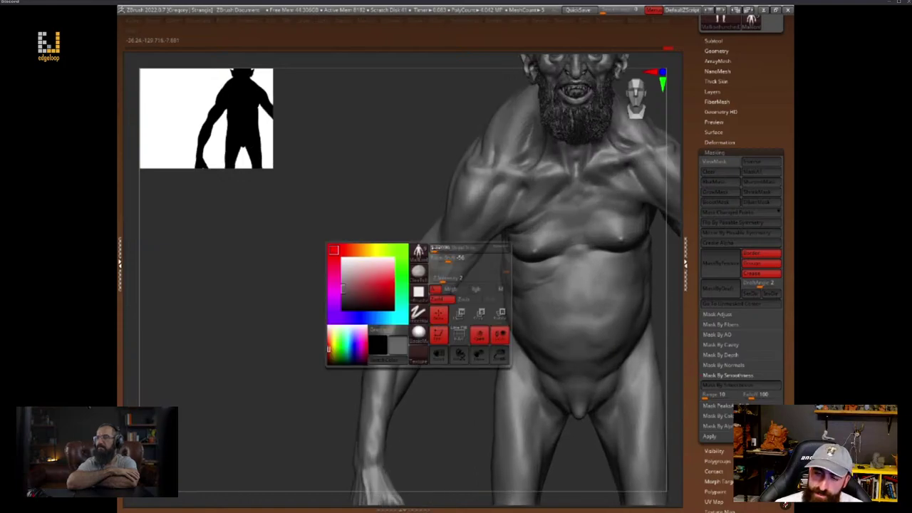
key("ctrl+h")
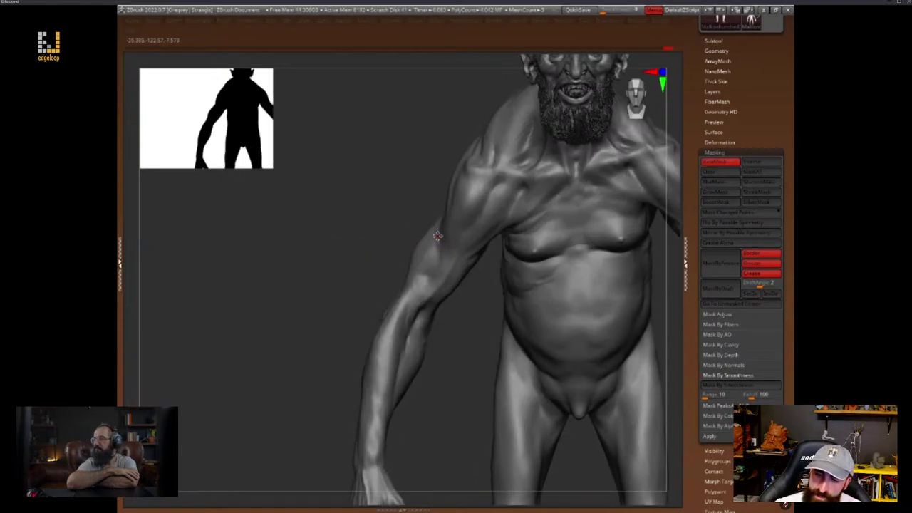
key("ctrl+h")
mouse_move(434, 224)
left_mouse_down("ctrl")
mouse_move(450, 292)
mouse_move(436, 228)
left_mouse_up("ctrl")
left_click_drag(449, 290, 433, 285, "ctrl")
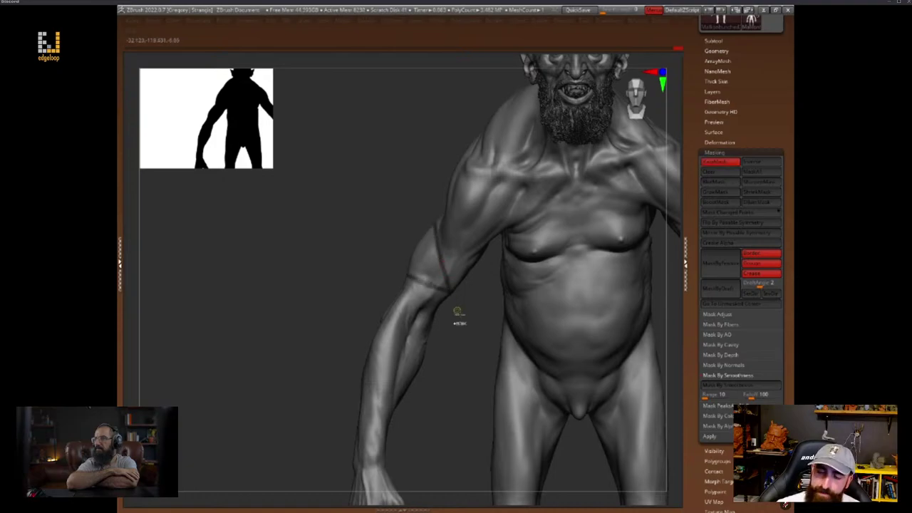
Remove the mask line at the right elbow and mask the forearm muscle mass down to the wrist
left_click_drag(459, 314, 456, 318)
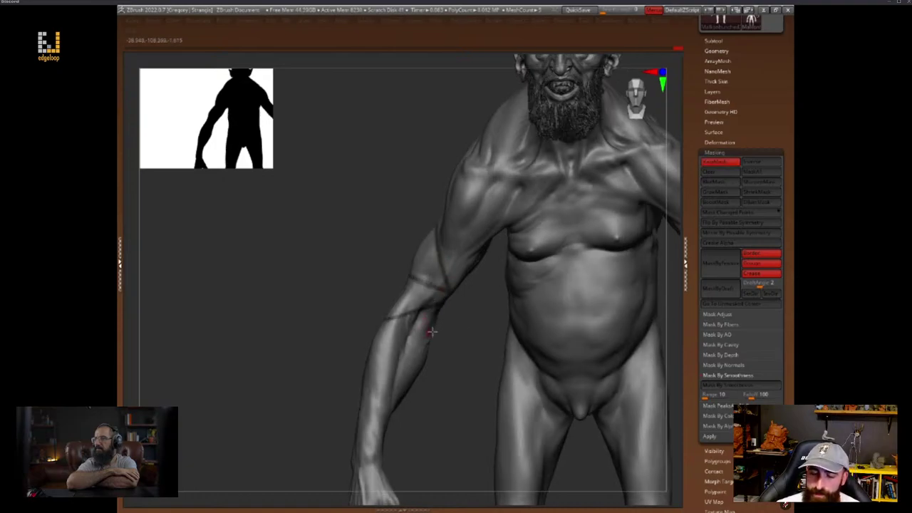
key("ctrl+shift+z")
left_click_drag(382, 322, 430, 372, "ctrl")
key("space")
mouse_move(368, 369)
left_mouse_down("ctrl")
mouse_move(370, 362)
mouse_move(361, 460)
left_mouse_up("ctrl")
left_click_drag(442, 402, 455, 387, "shift")
left_click_drag(676, 391, 600, 428)
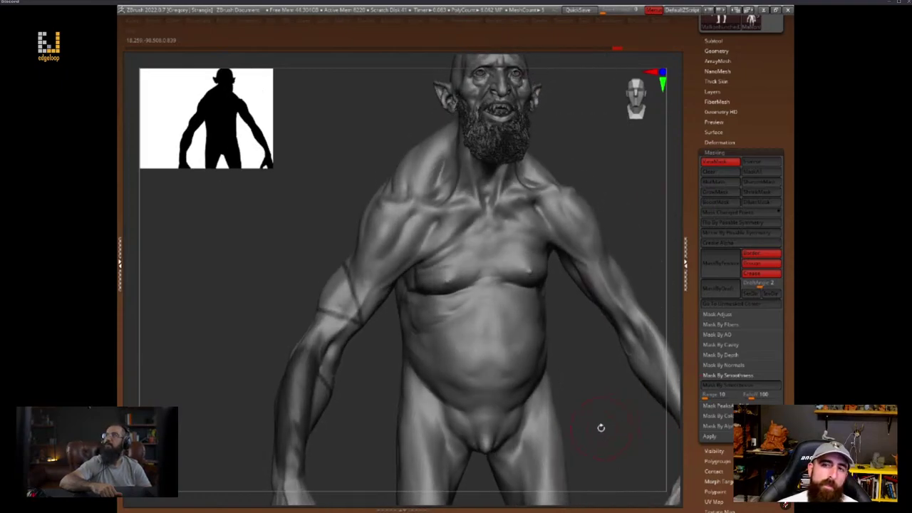
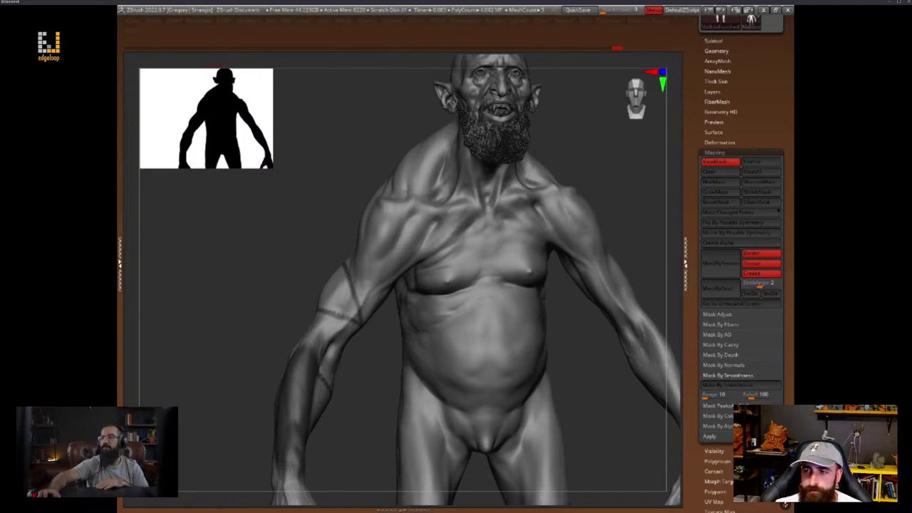
Mask the right shoulder and trapezius, invert the mask and try enlarging the shoulder mass with the Move brush
scroll(749, 63, "up", 3)
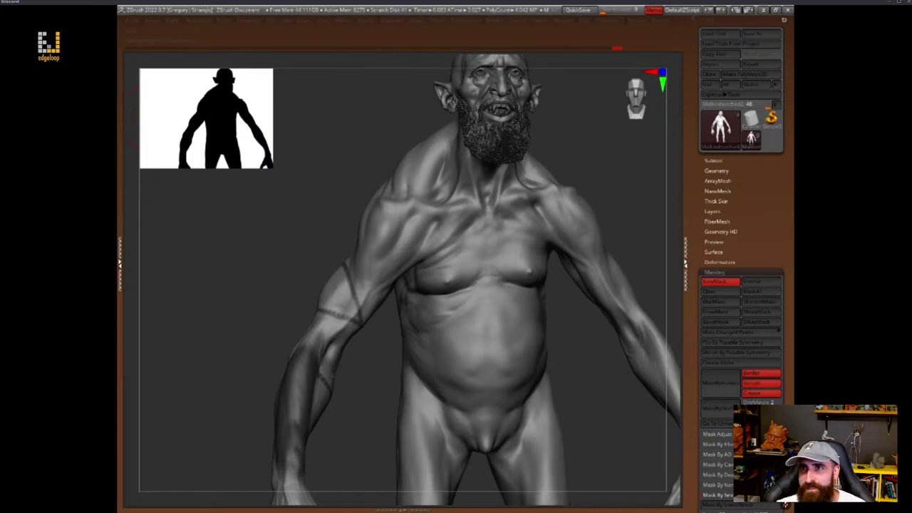
left_click_drag(645, 168, 618, 201)
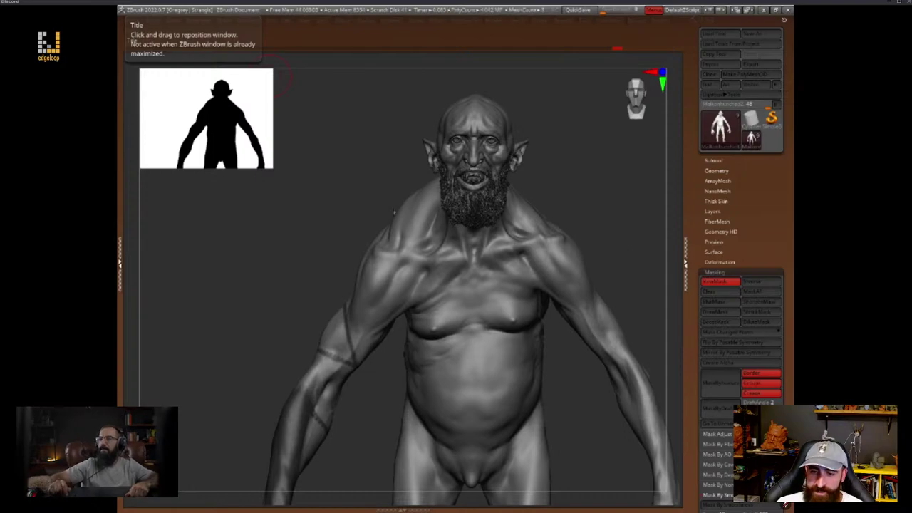
left_click_drag(400, 228, 391, 258, "ctrl")
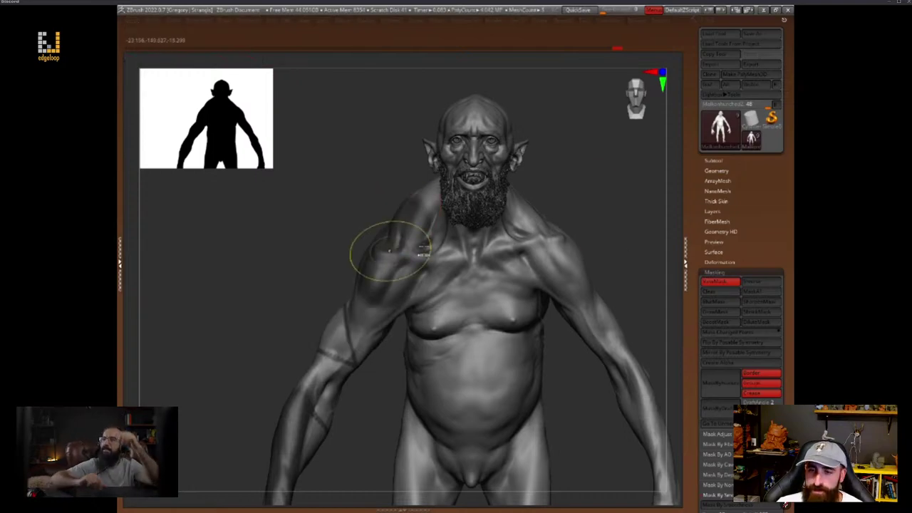
left_click_drag(587, 202, 597, 193)
left_click(368, 203, "ctrl")
key("space")
left_click_drag(389, 221, 402, 221)
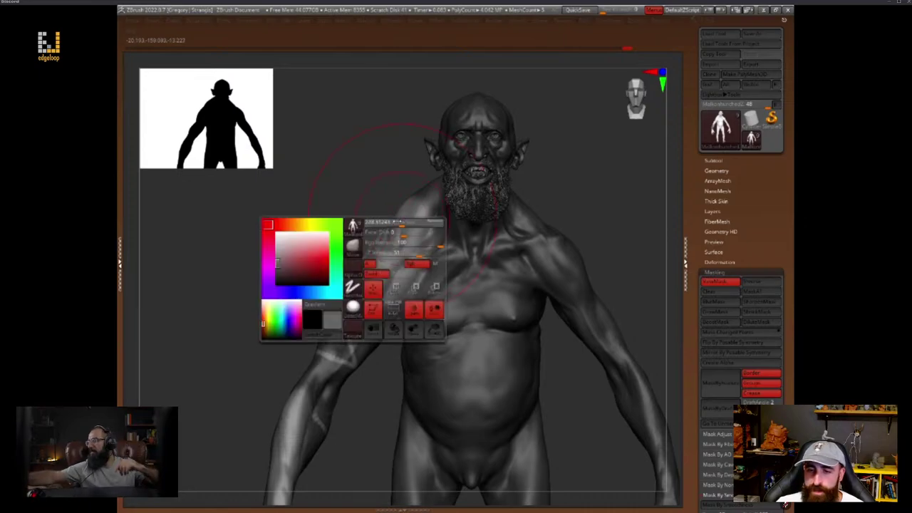
left_click_drag(420, 272, 350, 220)
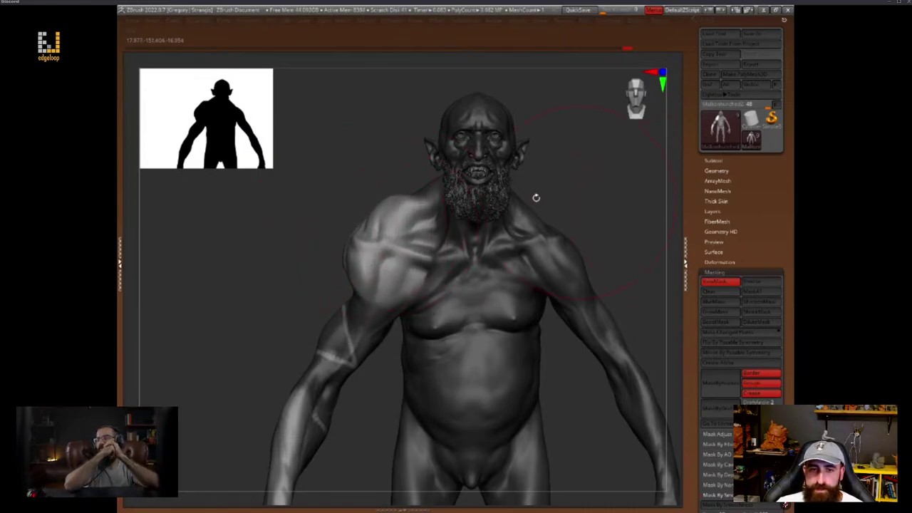
Enlarge the silhouette preview and frame the upper body from the front to compare both shoulders
left_click_drag(270, 166, 355, 229)
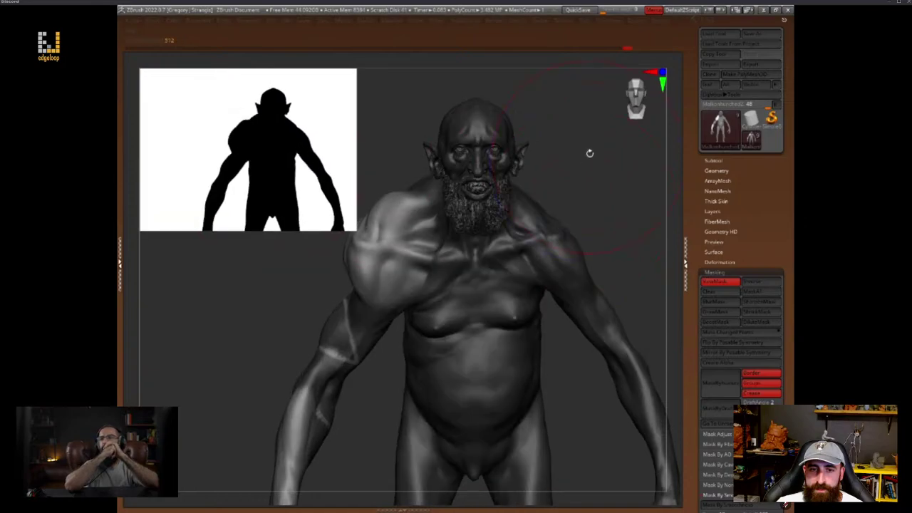
left_click_drag(588, 152, 589, 187, "alt")
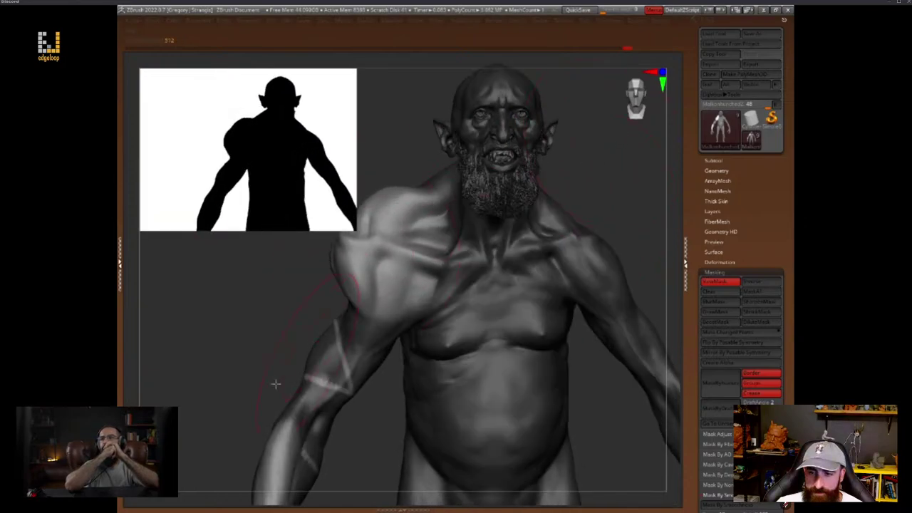
mouse_move(644, 168)
left_mouse_down()
mouse_move(591, 192)
mouse_move(581, 239)
left_mouse_up()
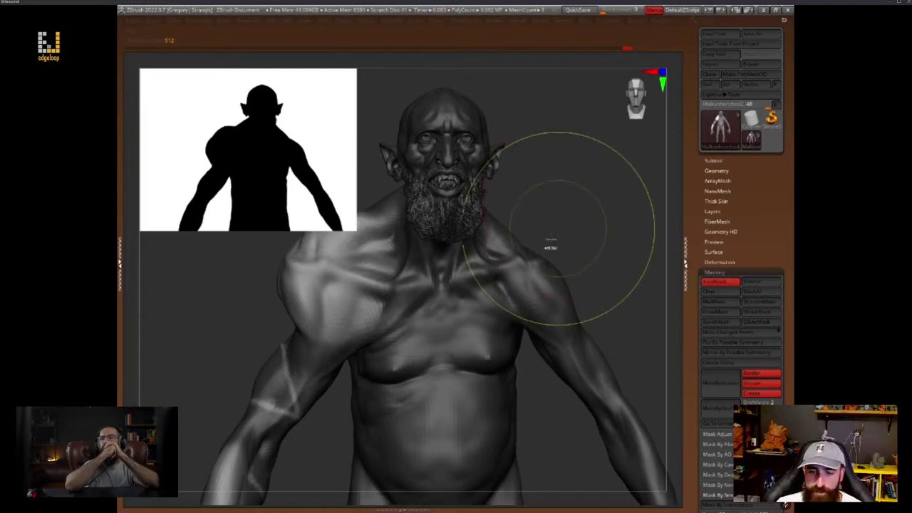
Undo the right shoulder enlargement and redisplay the mask lines on the right arm
key("ctrl+h")
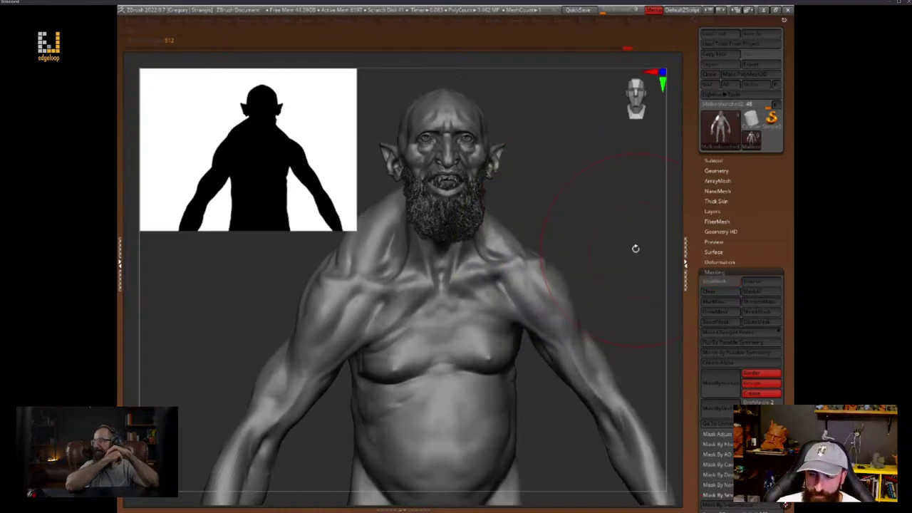
key("space")
key("ctrl+h")
key("d")
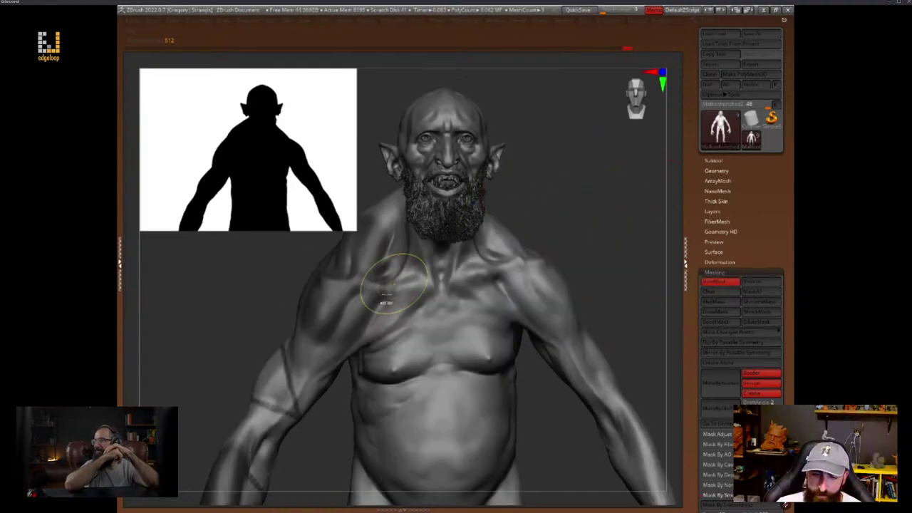
Try pulling the right upper arm's outer contour near the mask lines, and undo the change
key("space")
left_click_drag(302, 342, 318, 342)
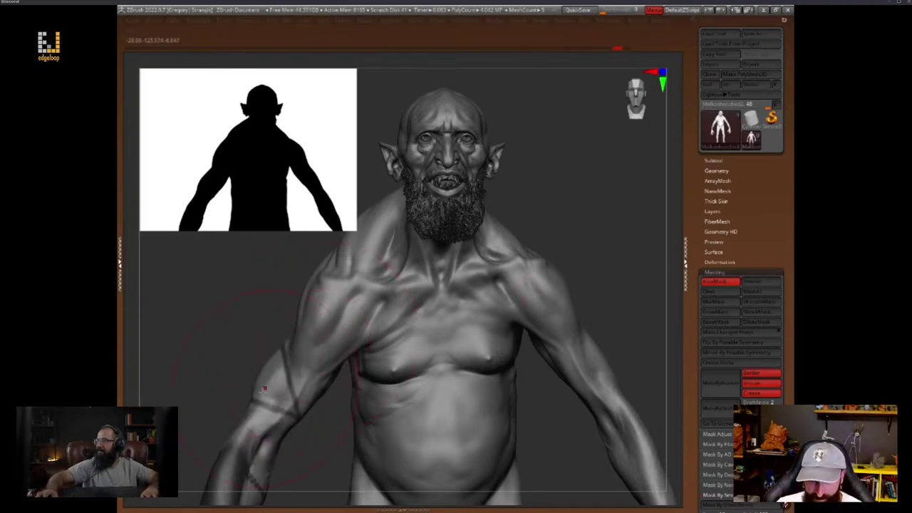
left_click_drag(274, 372, 332, 421)
key("ctrl+z")
Swell the outer right upper arm between the two mask lines with a large brush
key("space")
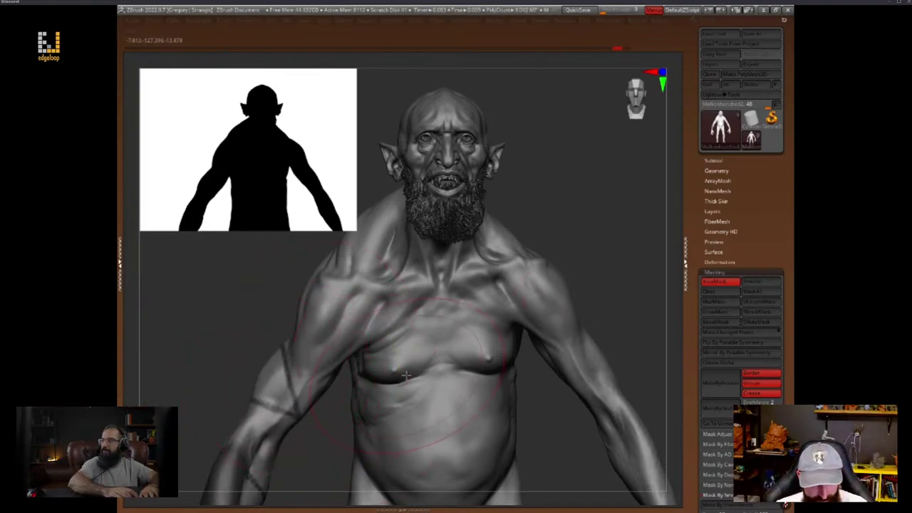
key("space")
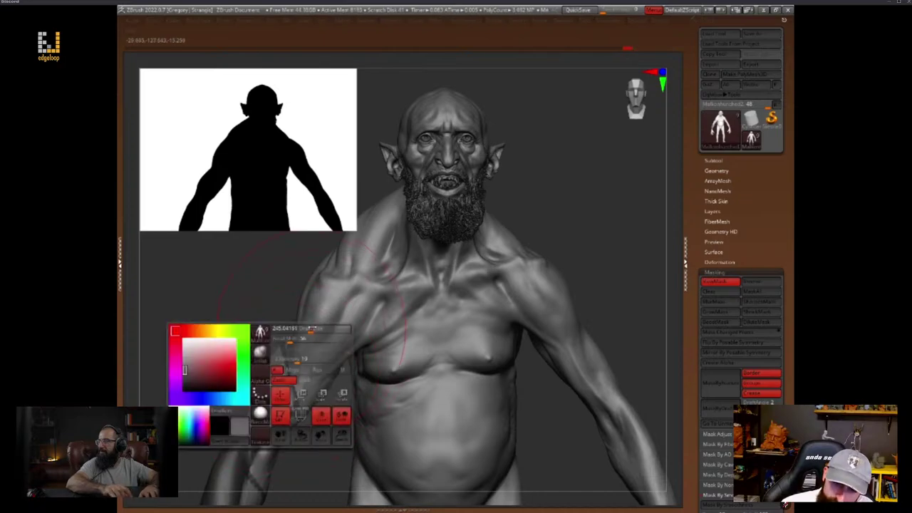
left_click_drag(280, 376, 276, 362)
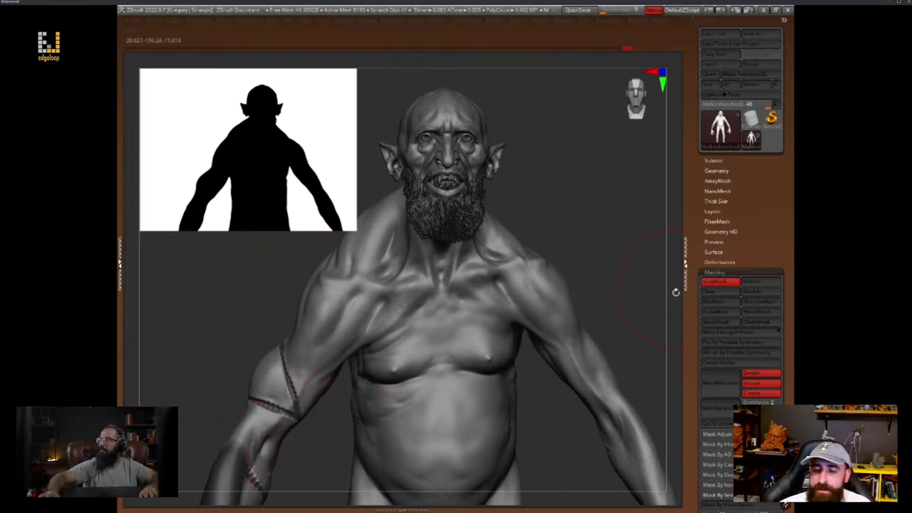
Try enlarging and rounding the figure's left shoulder with a large Move brush, and undo the change
left_click_drag(670, 301, 638, 331)
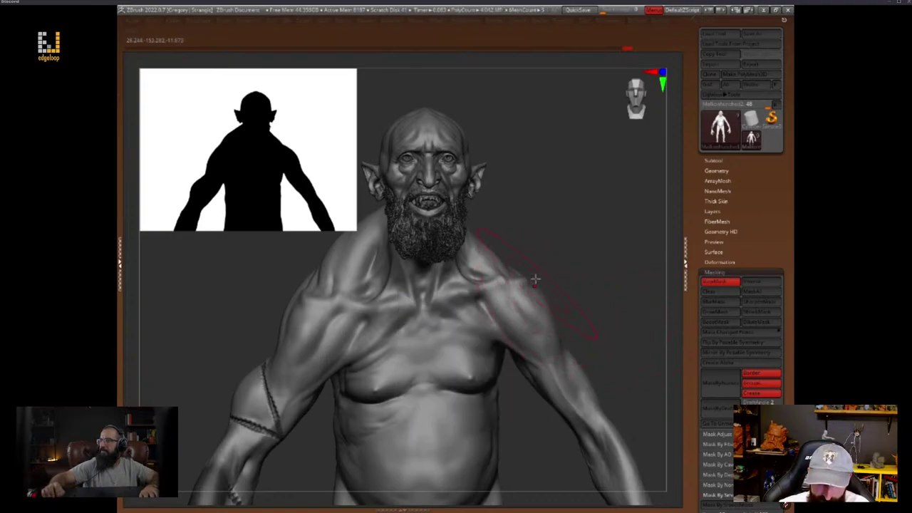
key("space")
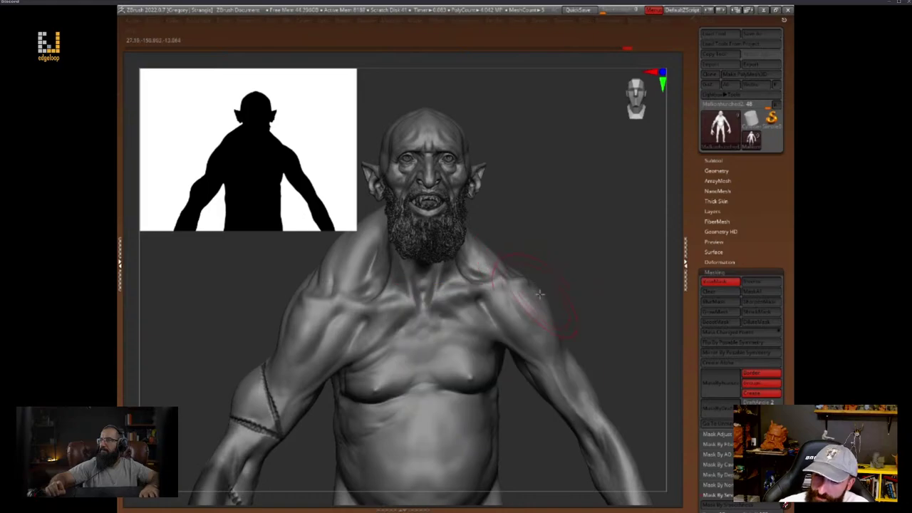
key("space")
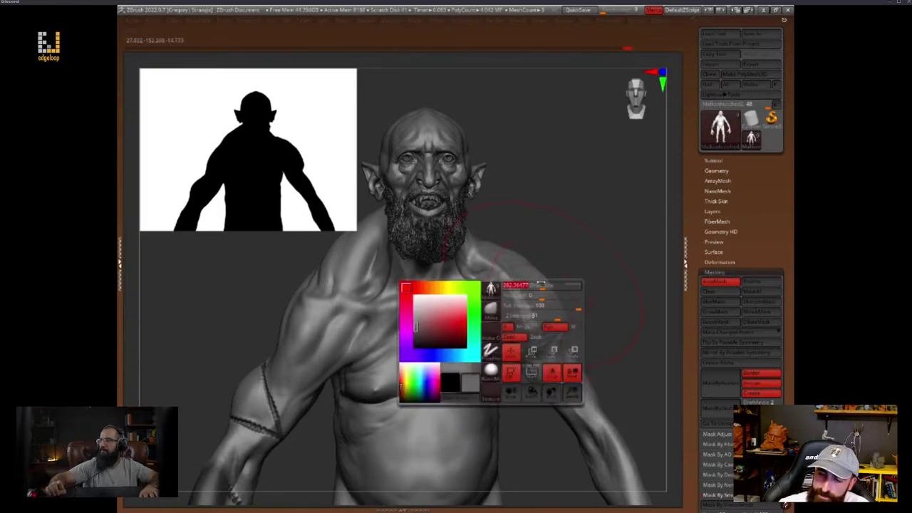
mouse_move(627, 328)
left_mouse_down()
mouse_move(629, 314)
mouse_move(625, 334)
mouse_move(612, 331)
left_mouse_up()
key("space")
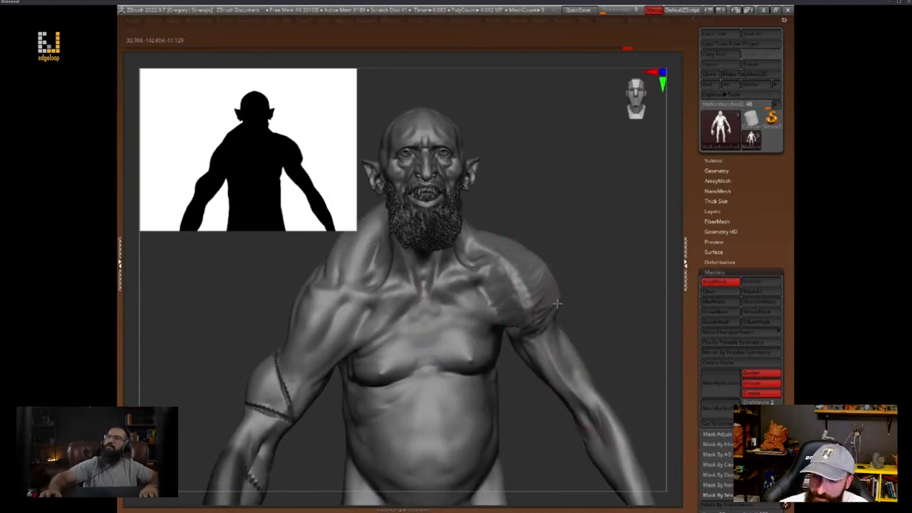
key("ctrl+z")
key("ctrl+z")
key("ctrl+z")
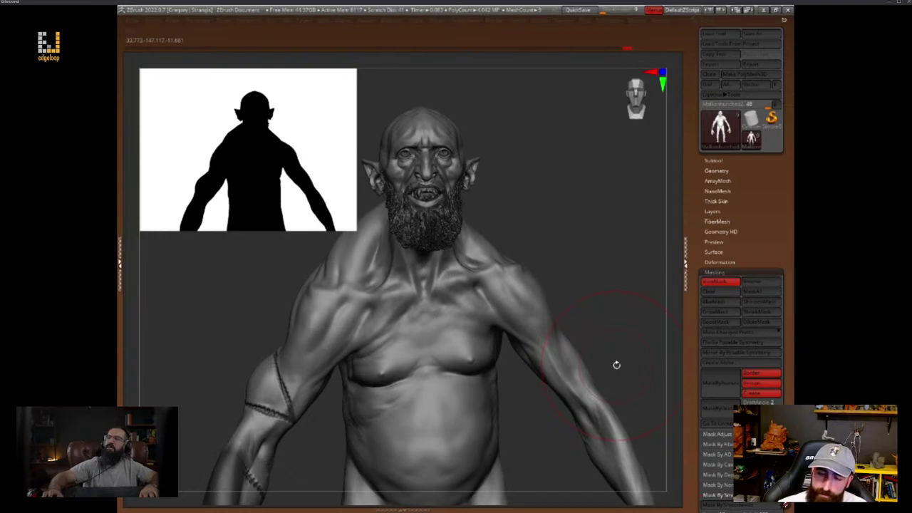
Undo the swelling of the outer right upper arm between the mask lines
key("ctrl+z")
key("ctrl+z")
key("ctrl+z")
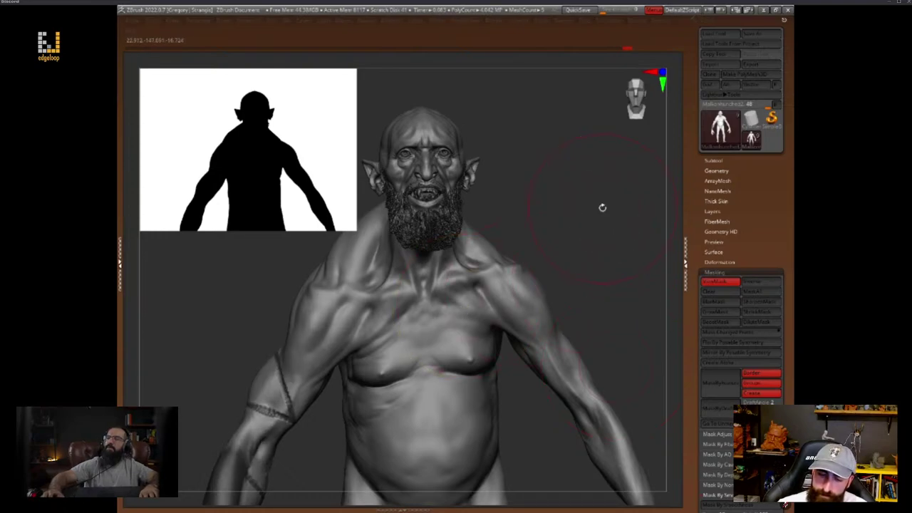
key("ctrl+z")
Shrink the silhouette preview and frame more of the figure's upper body from the front
key("space")
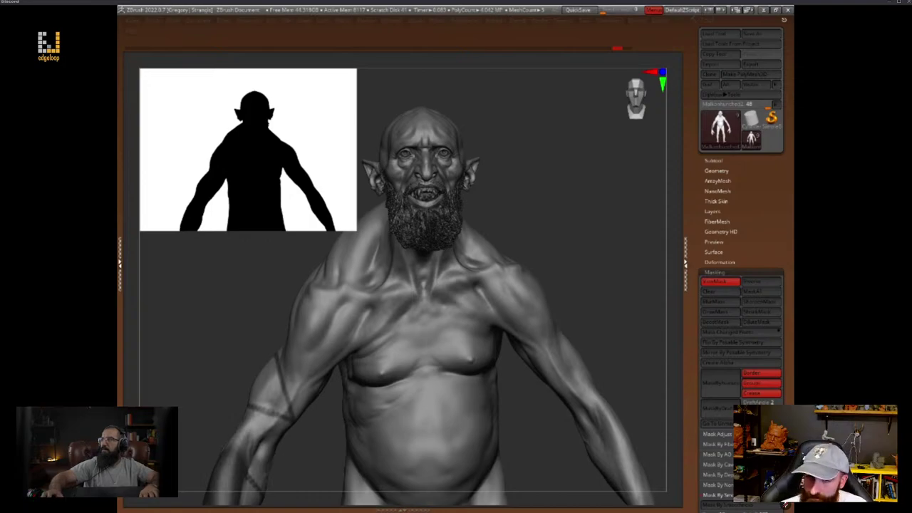
left_click_drag(596, 279, 606, 287)
left_click_drag(356, 230, 245, 148)
left_click_drag(614, 271, 635, 307)
key("space")
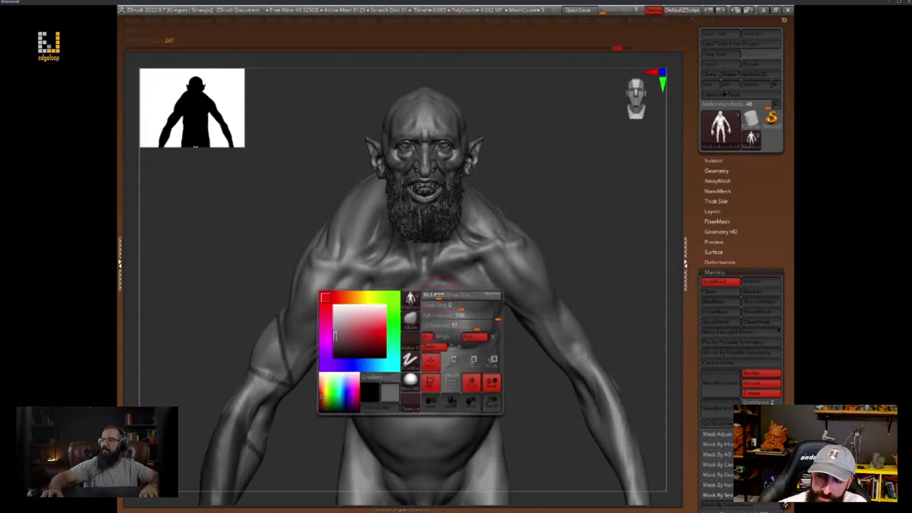
key("ctrl+z")
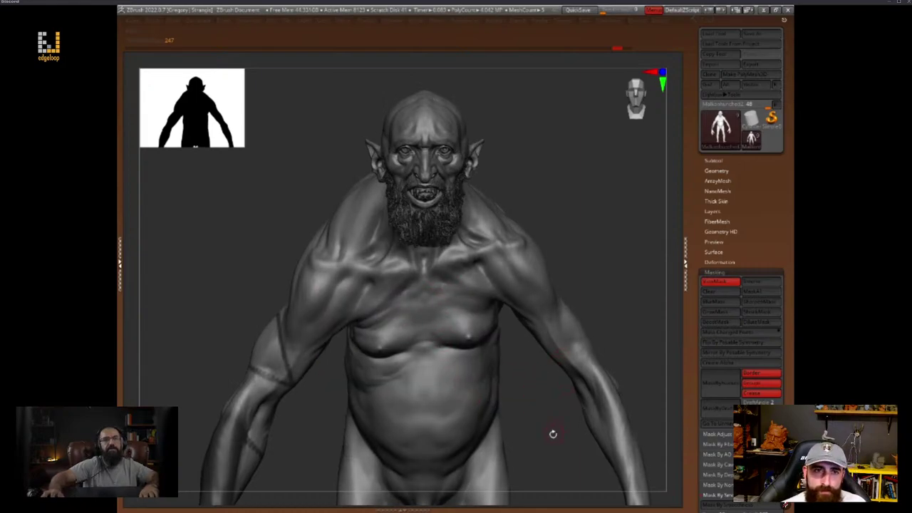
Clear the mask lines from the right arm and frame the arm and torso from the front
left_click_drag(552, 427, 551, 422)
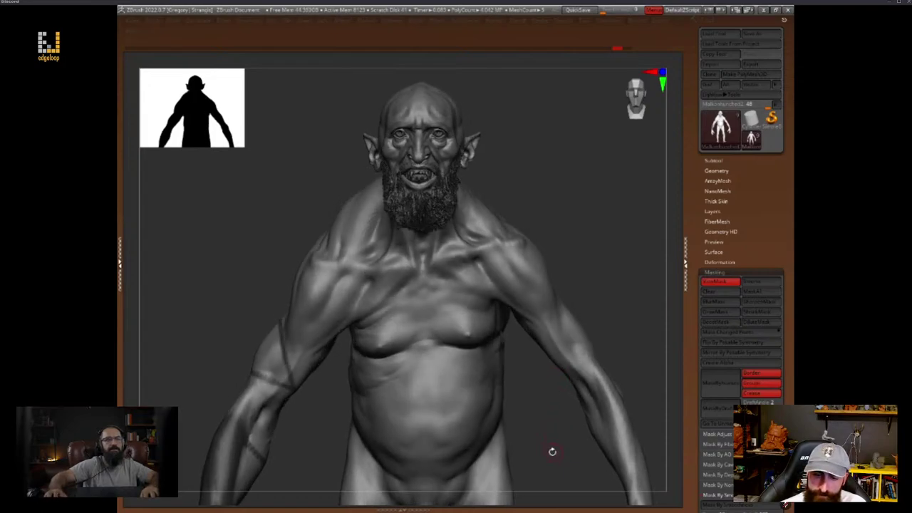
mouse_move(552, 451)
left_mouse_down("alt")
mouse_move(619, 422)
mouse_move(598, 396)
left_mouse_up("alt")
key("space")
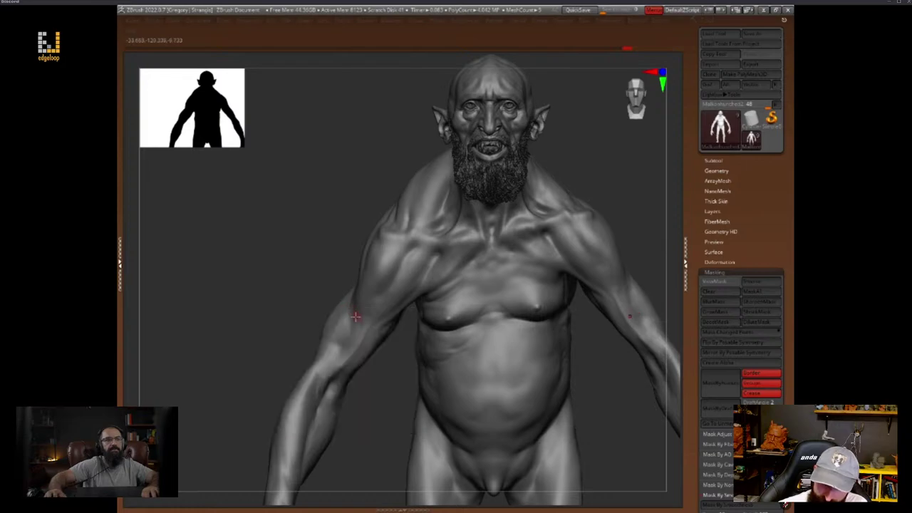
key("space")
left_click_drag(369, 364, 395, 397, "alt")
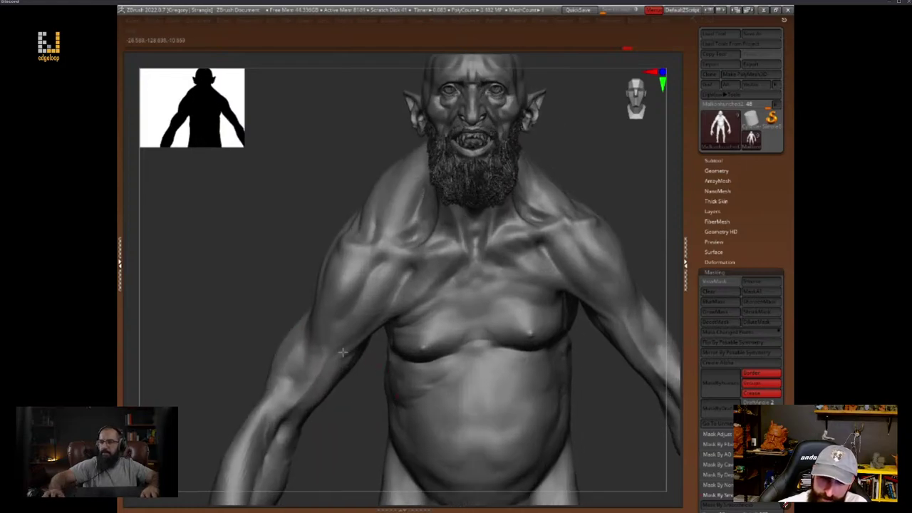
right_click_drag(342, 351, 427, 378)
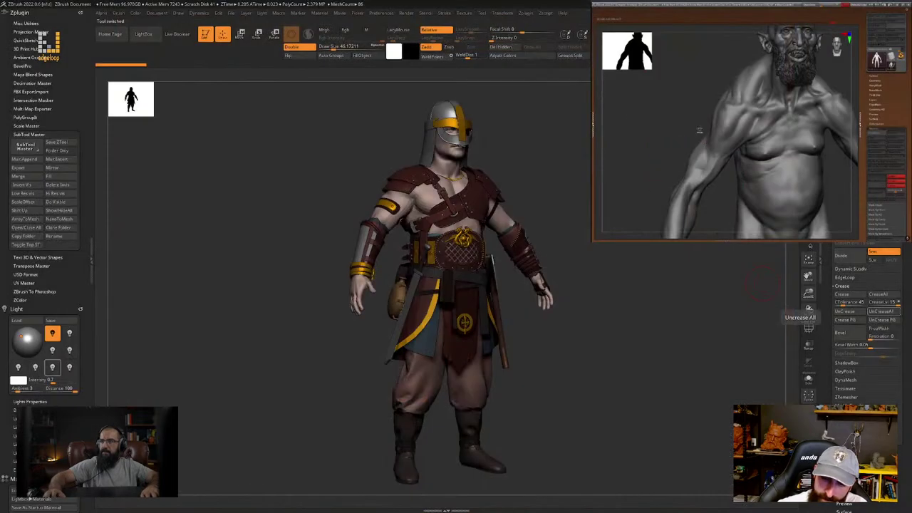
Switch to the other ZBrush window and examine the arm and shoulder proportions of the armored warrior and bearded character
right_click_drag(534, 243, 362, 250)
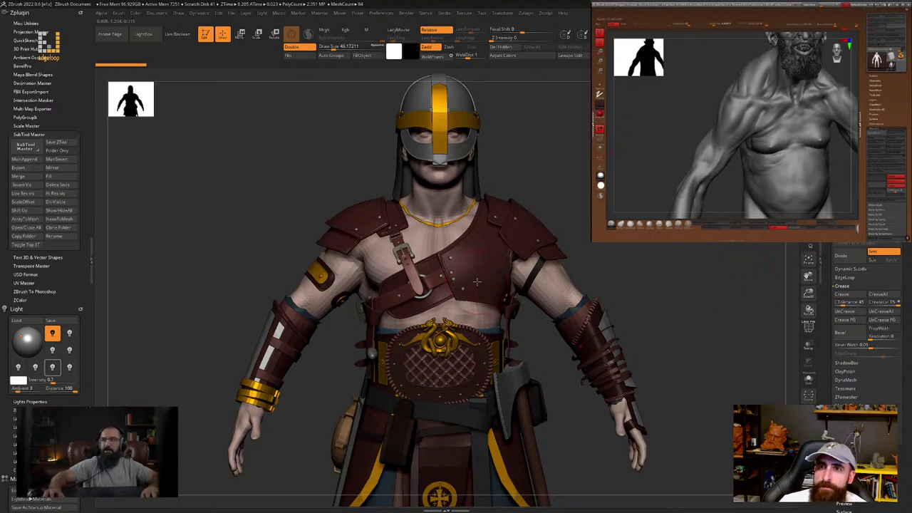
right_click_drag(413, 235, 451, 260)
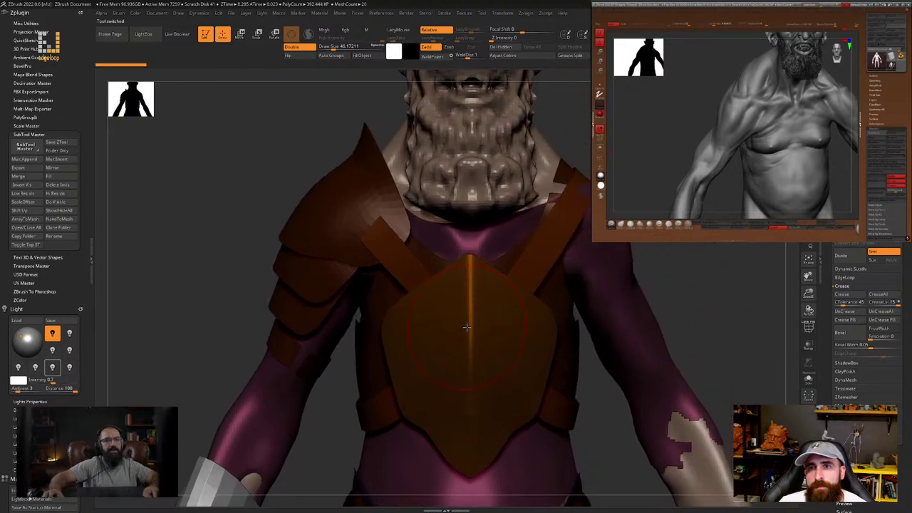
left_click_drag(261, 304, 243, 101, "alt")
mouse_move(210, 354)
right_mouse_down()
mouse_move(299, 349)
mouse_move(214, 349)
right_mouse_up()
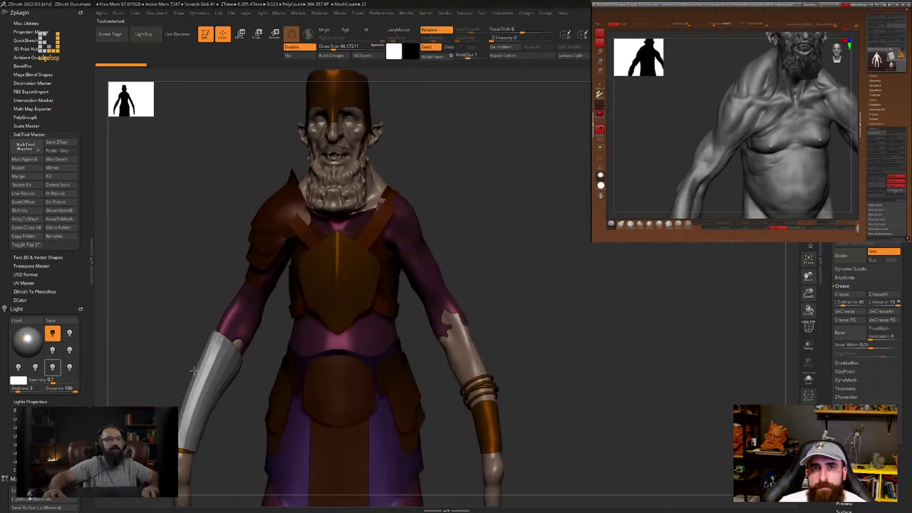
right_click_drag(310, 246, 366, 258)
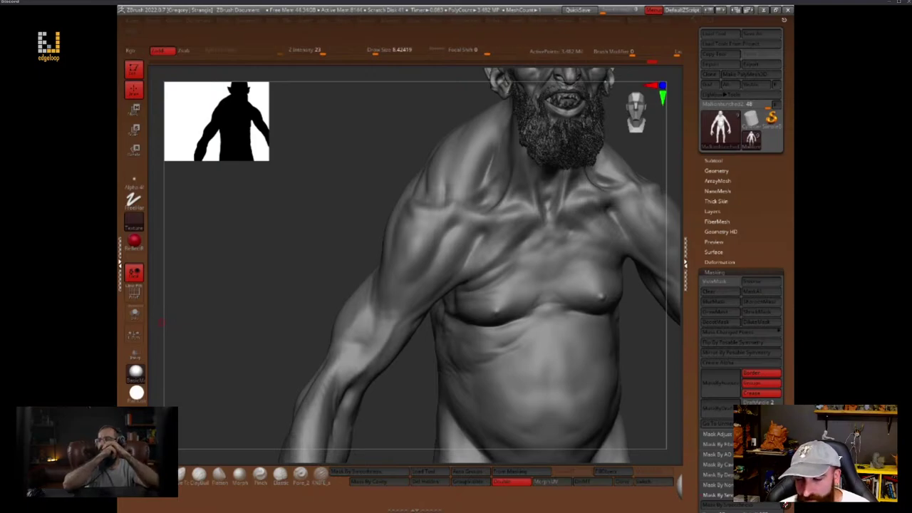
Define the lower deltoid edge on the right upper arm from the side with a brush of about 42, and smooth it
left_click_drag(657, 360, 618, 398)
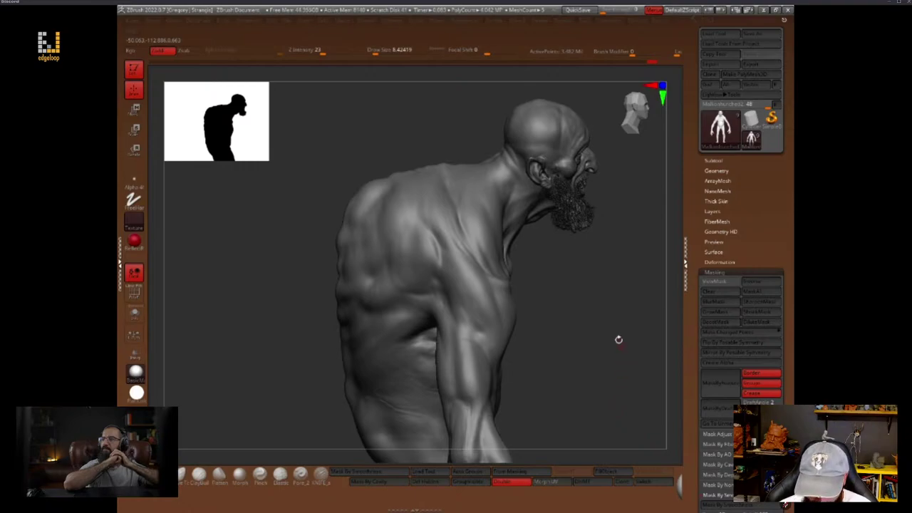
key("space")
left_click_drag(423, 274, 440, 273)
left_click_drag(548, 324, 584, 348)
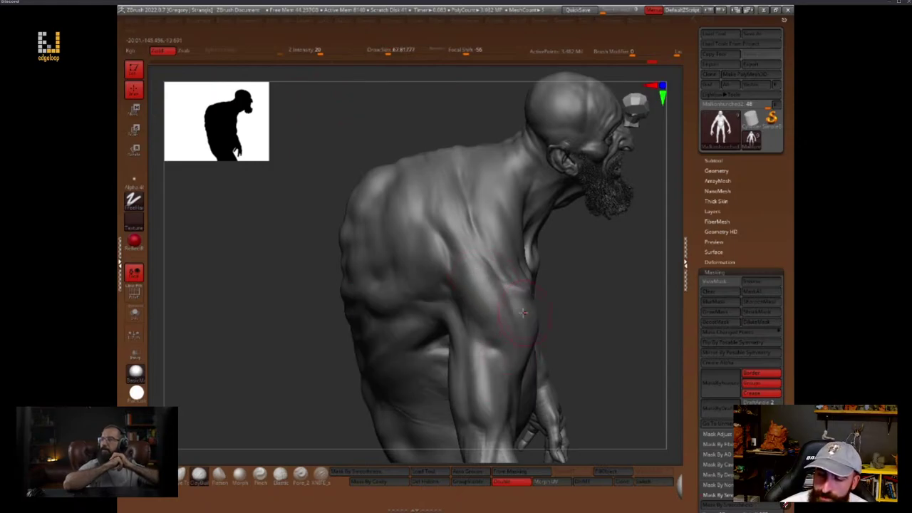
key("s")
left_click_drag(523, 311, 526, 312)
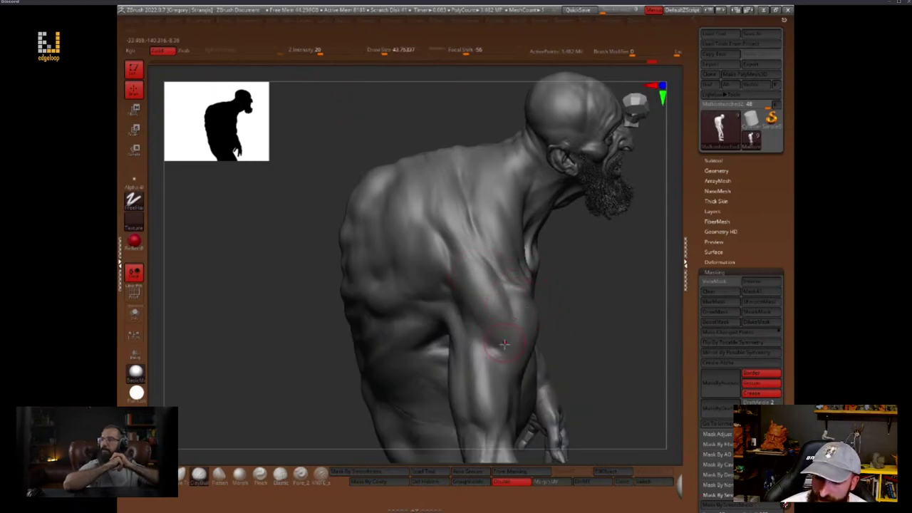
mouse_move(483, 354)
left_mouse_down()
mouse_move(500, 385)
mouse_move(488, 352)
mouse_move(468, 373)
left_mouse_up()
key("space")
key("space")
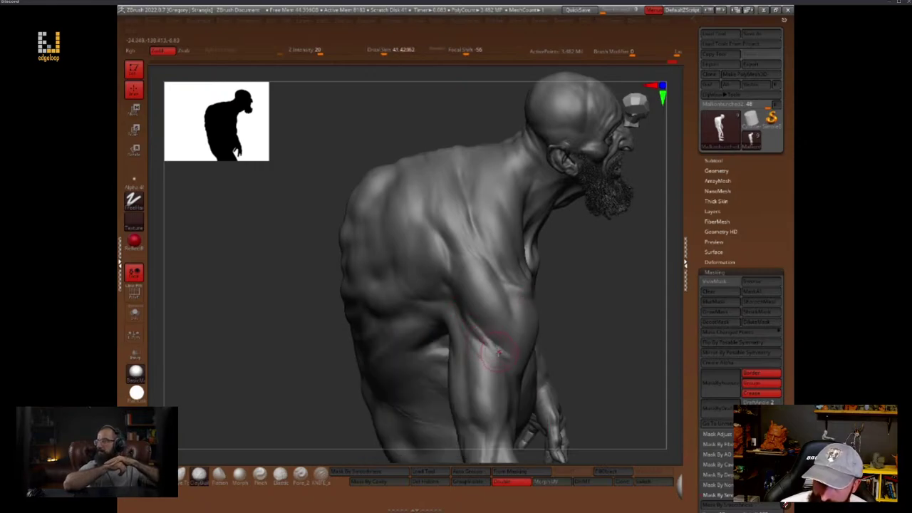
left_click_drag(499, 353, 493, 347, "shift")
Reinforce the rear shoulder and upper arm muscles with a brush of about 74, and smooth them at a lower subdivision level
left_click_drag(617, 331, 611, 372)
key("space")
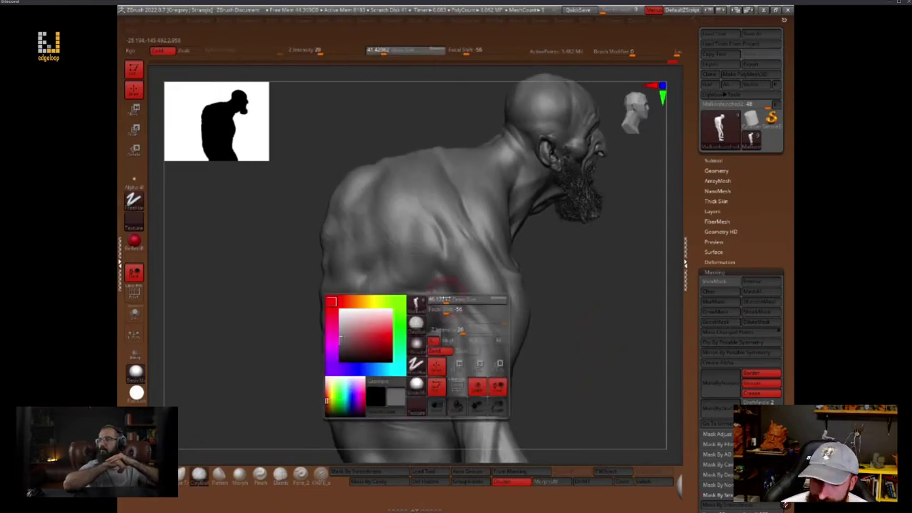
left_click_drag(438, 305, 444, 305)
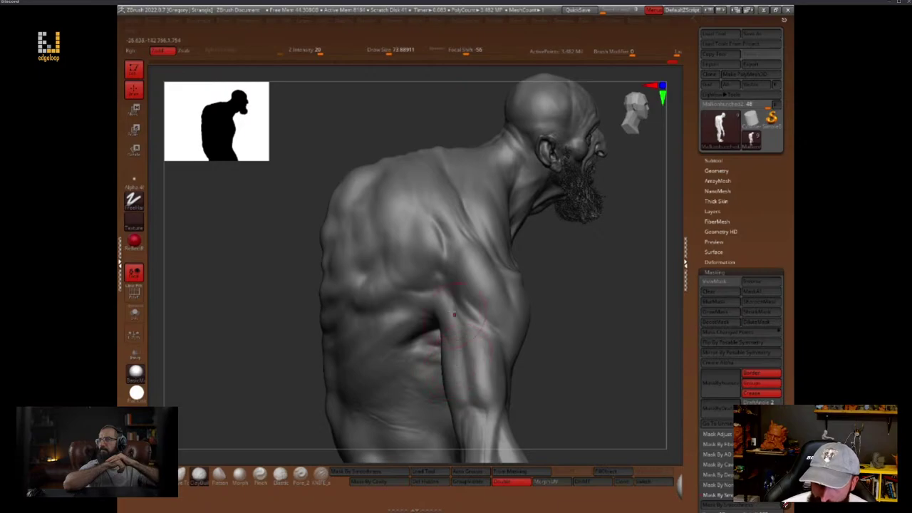
key("1")
key("space")
left_click_drag(479, 339, 470, 339)
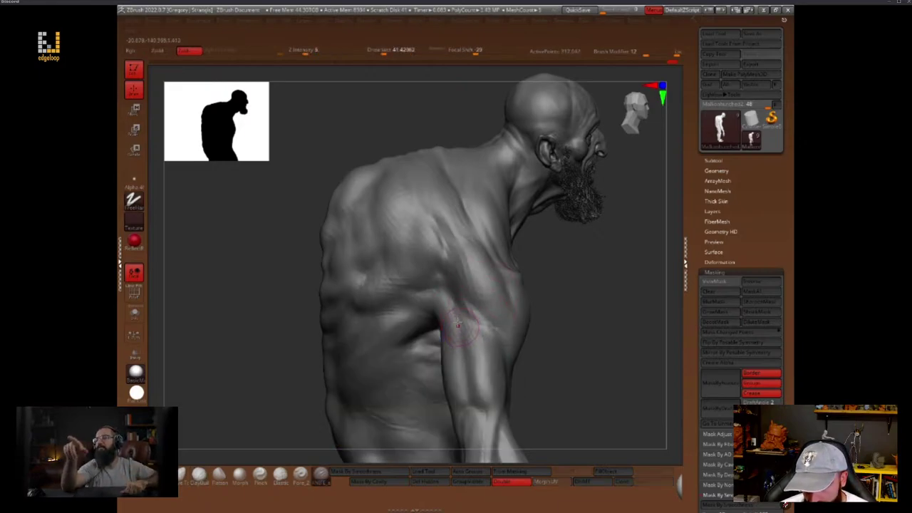
key("2")
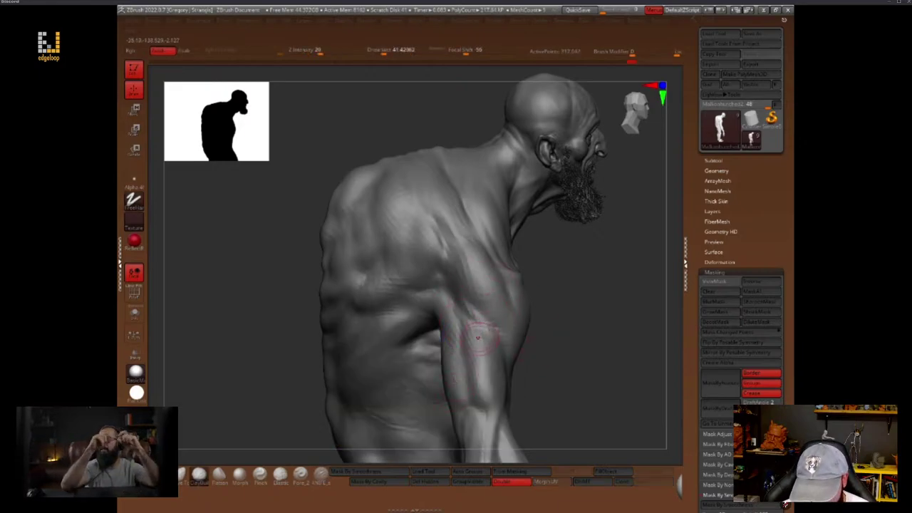
Build up the outer right upper arm toward the elbow from the side, using brush sizes between about 56 and 83
key("space")
left_click_drag(443, 395, 450, 395)
right_click_drag(480, 431, 488, 375, "alt")
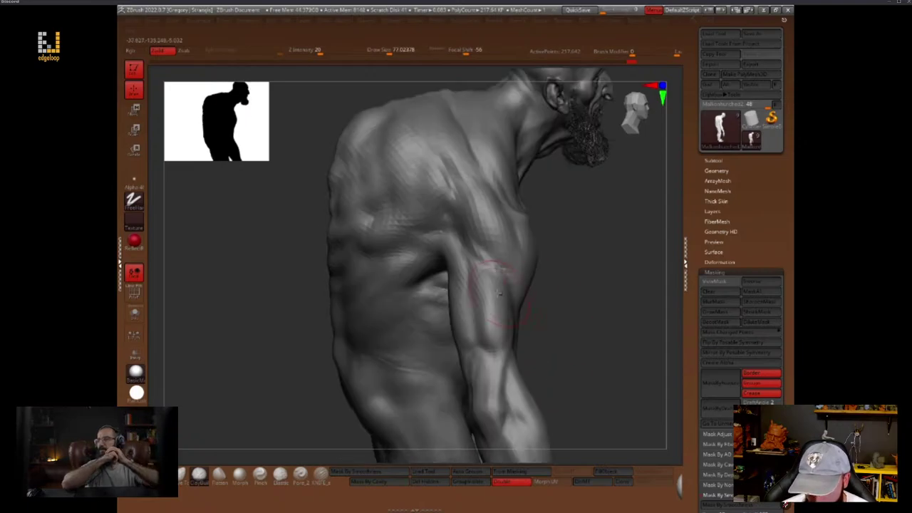
key("space")
left_click_drag(494, 292, 488, 292)
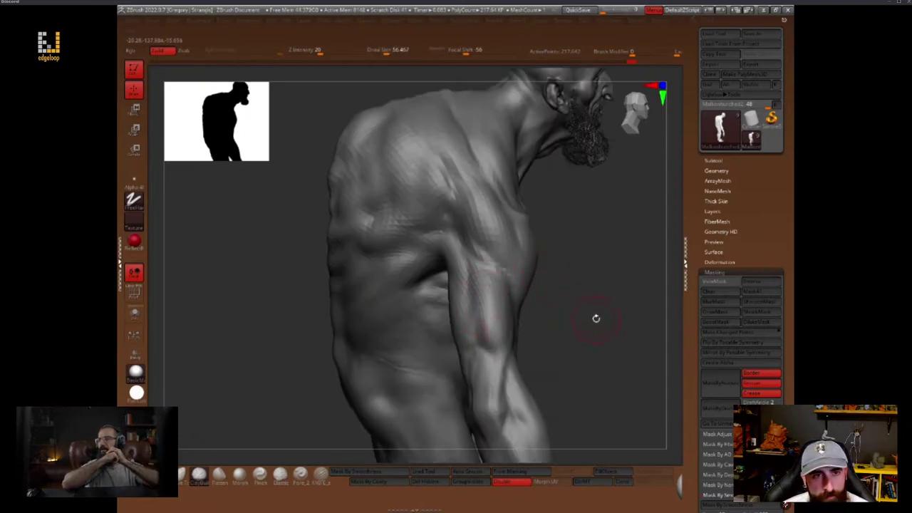
left_click_drag(597, 319, 567, 321)
key("space")
left_click_drag(502, 309, 508, 309)
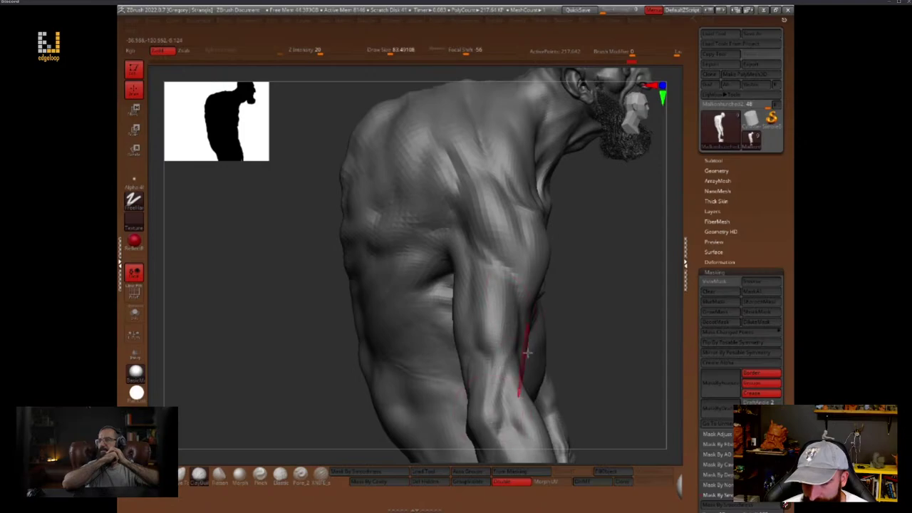
Refine the right elbow and outer arm from behind and the side, and return the body to the higher subdivision level
left_click_drag(581, 324, 597, 325)
key("space")
mouse_move(514, 330)
left_mouse_down()
mouse_move(501, 370)
mouse_move(547, 334)
left_mouse_up()
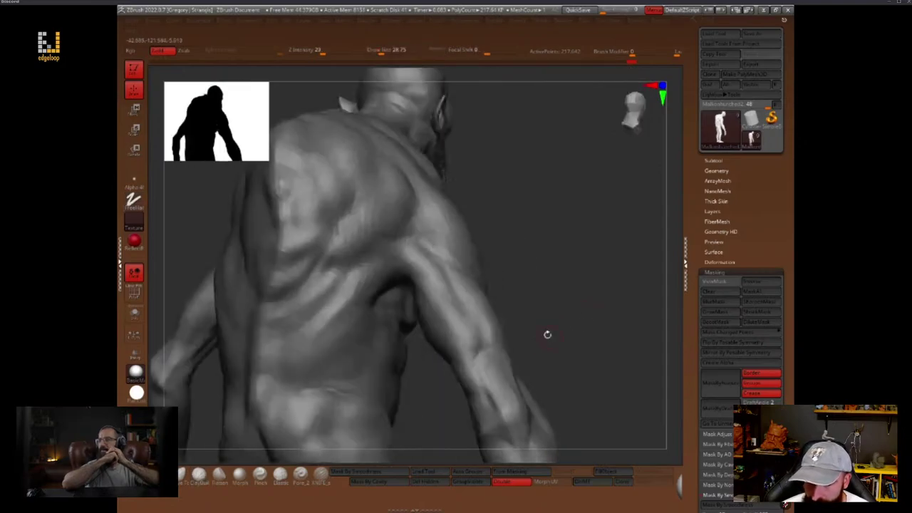
left_click_drag(453, 347, 460, 365)
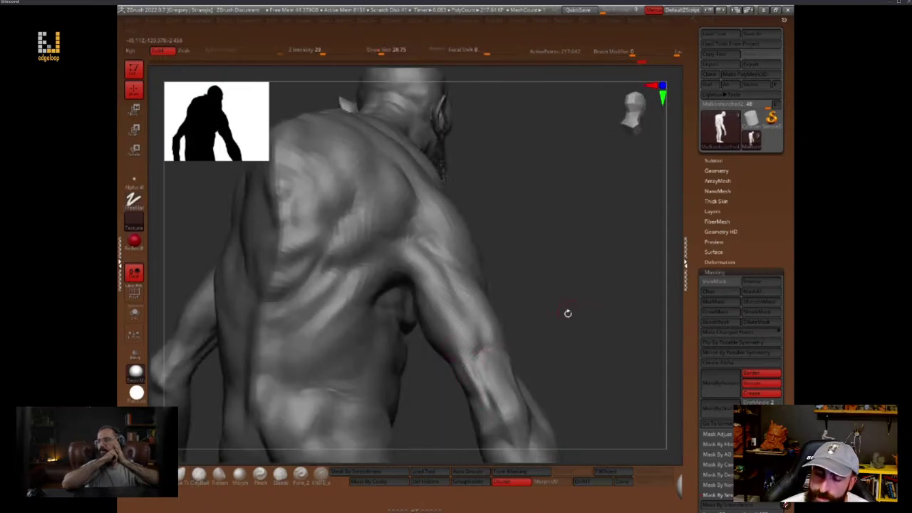
left_click_drag(567, 313, 597, 348)
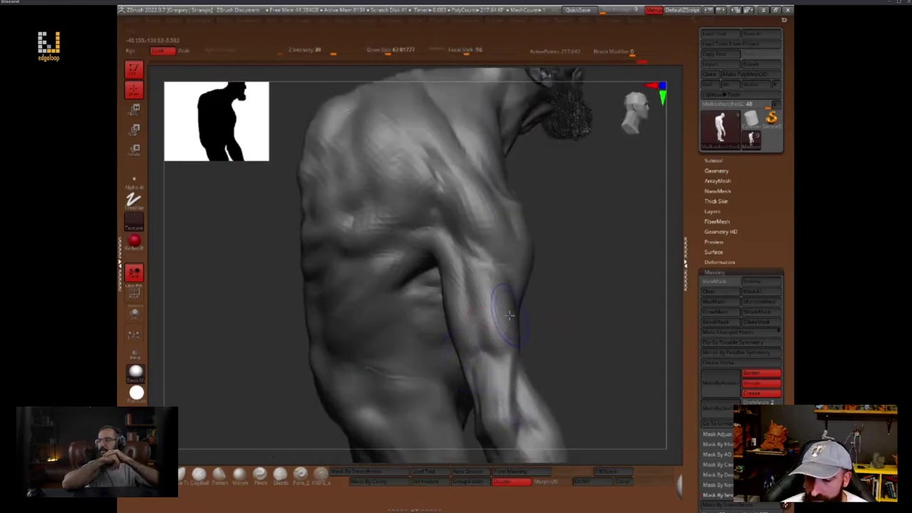
mouse_move(625, 375)
right_mouse_down()
mouse_move(625, 384)
mouse_move(655, 293)
right_mouse_up()
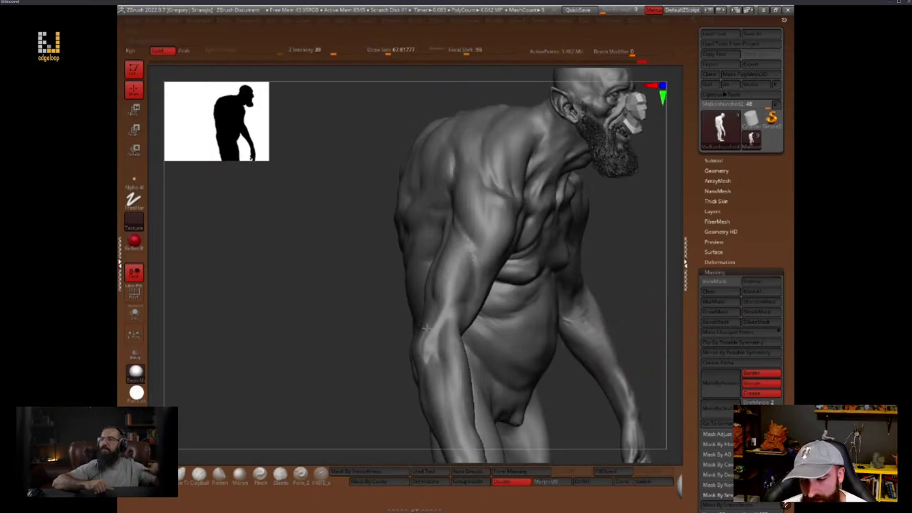
Bring the figure to a front view and greatly enlarge the brush for reshaping the right upper arm
mouse_move(401, 391)
right_mouse_down()
mouse_move(374, 385)
mouse_move(604, 309)
mouse_move(630, 322)
mouse_move(634, 306)
right_mouse_up()
mouse_move(619, 404)
right_mouse_down()
mouse_move(641, 376)
mouse_move(601, 397)
mouse_move(371, 297)
mouse_move(386, 352)
mouse_move(349, 405)
right_mouse_up()
right_click_drag(613, 421, 688, 403, "alt")
key("space")
left_click_drag(399, 324, 419, 324)
mouse_move(421, 349)
right_mouse_down()
mouse_move(427, 386)
mouse_move(409, 399)
right_mouse_up()
key("space")
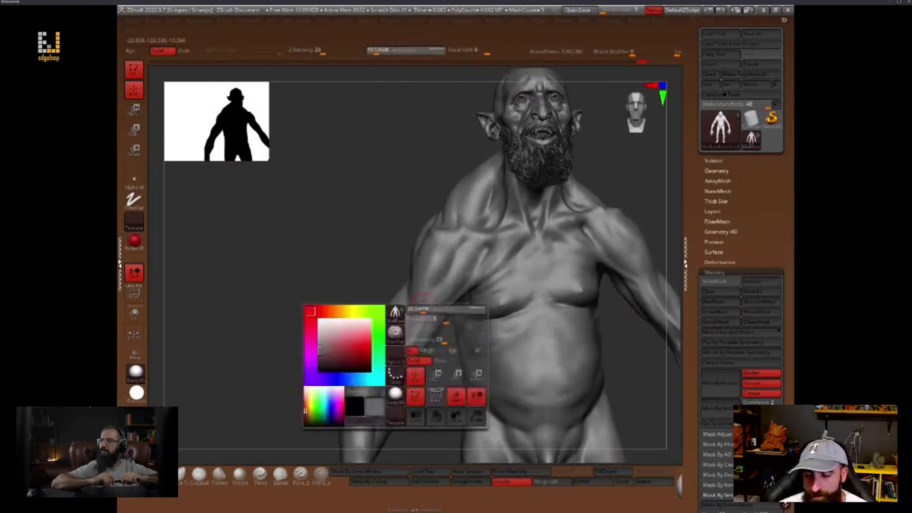
mouse_move(420, 317)
left_mouse_down()
mouse_move(404, 313)
mouse_move(431, 300)
left_mouse_up()
key("space")
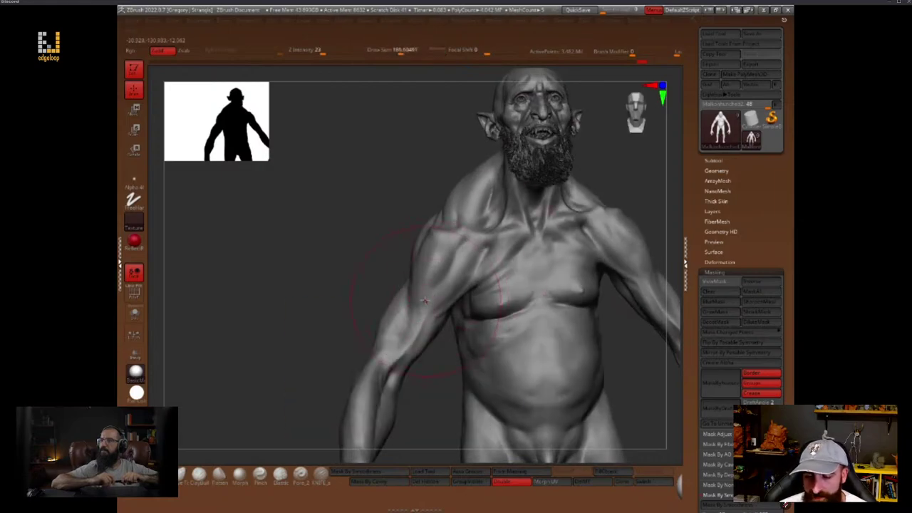
Mark the right inner elbow with a mask line using a brush of about 14, and clear the mask
key("space")
key("space")
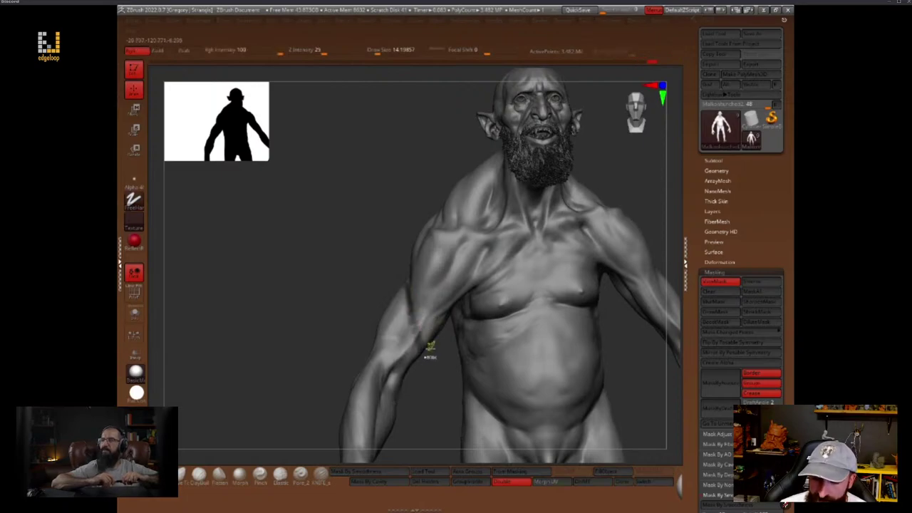
mouse_move(429, 347)
left_mouse_down("ctrl")
mouse_move(381, 337)
mouse_move(427, 329)
left_mouse_up("ctrl")
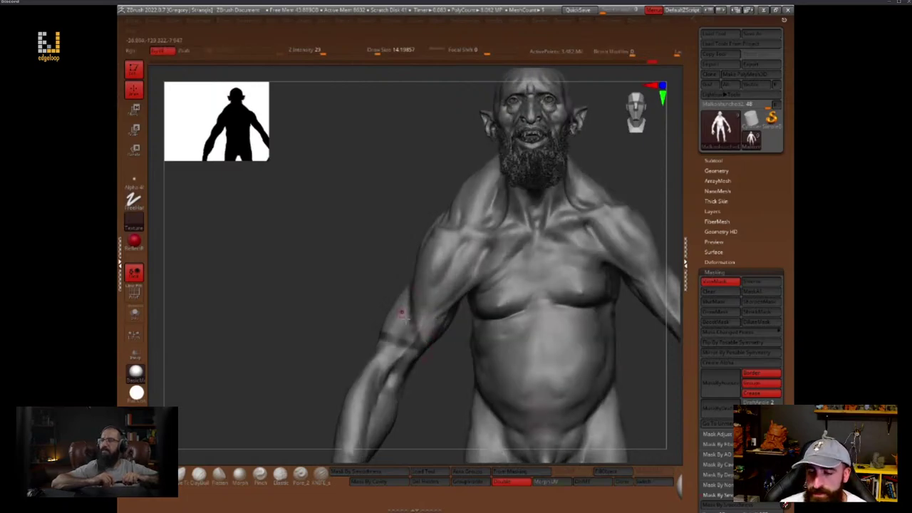
mouse_move(659, 413)
right_mouse_down()
mouse_move(627, 413)
mouse_move(631, 423)
mouse_move(677, 296)
right_mouse_up()
left_click_drag(462, 313, 453, 321, "ctrl")
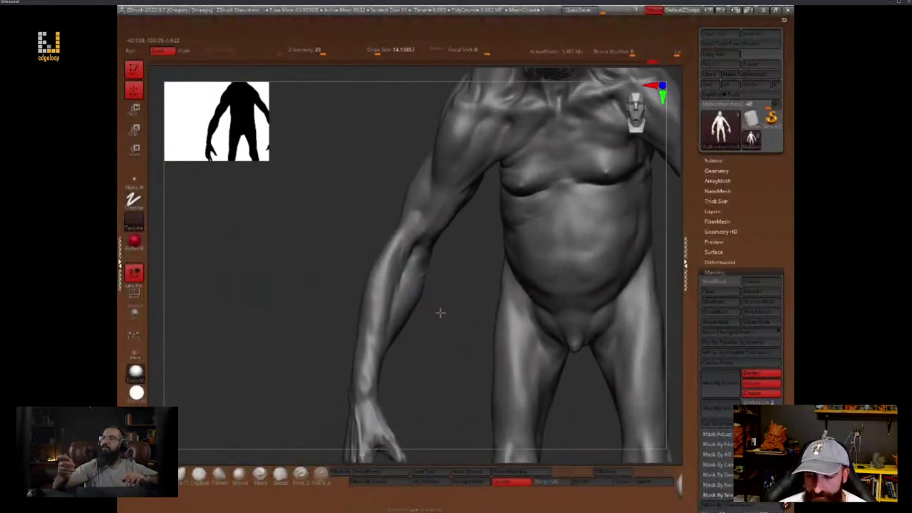
right_click_drag(439, 312, 441, 324)
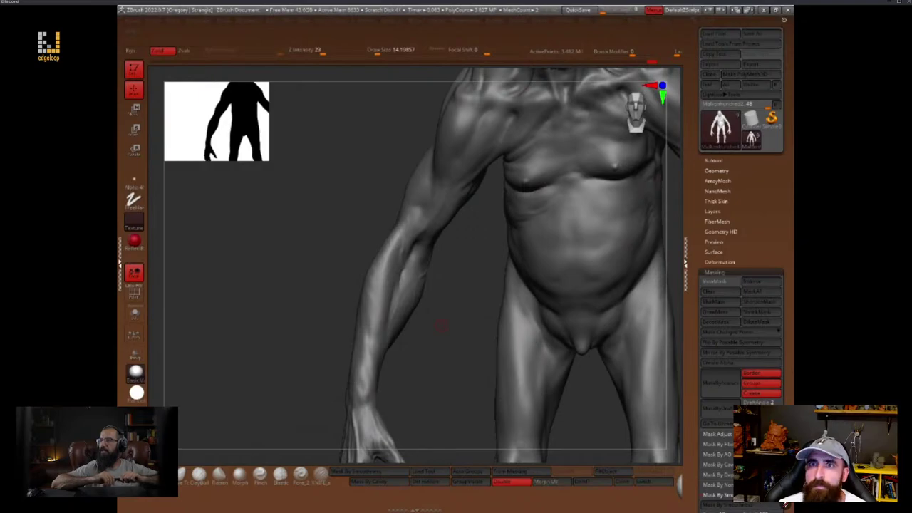
Try to define the rib forms on the right side of the torso with the clay brush at about 41
left_click_drag(441, 326, 624, 397)
key("space")
left_click_drag(445, 294, 451, 295)
left_click_drag(408, 338, 405, 362, "alt")
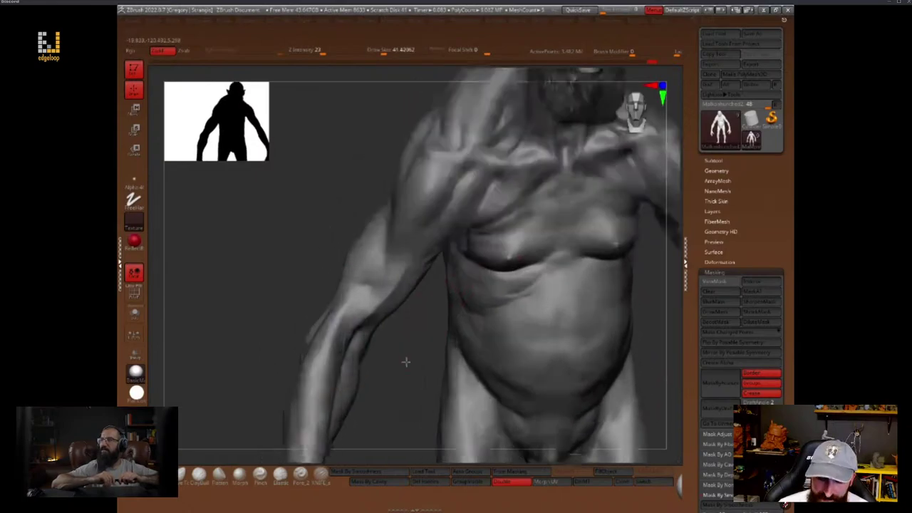
left_click(201, 474)
mouse_move(427, 325)
left_mouse_down("alt")
mouse_move(419, 424)
mouse_move(450, 313)
left_mouse_up("alt")
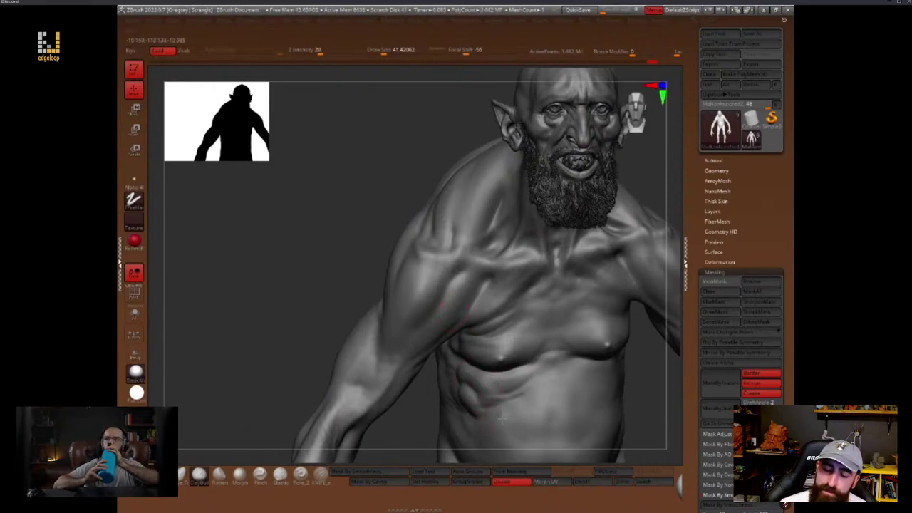
key("ctrl")
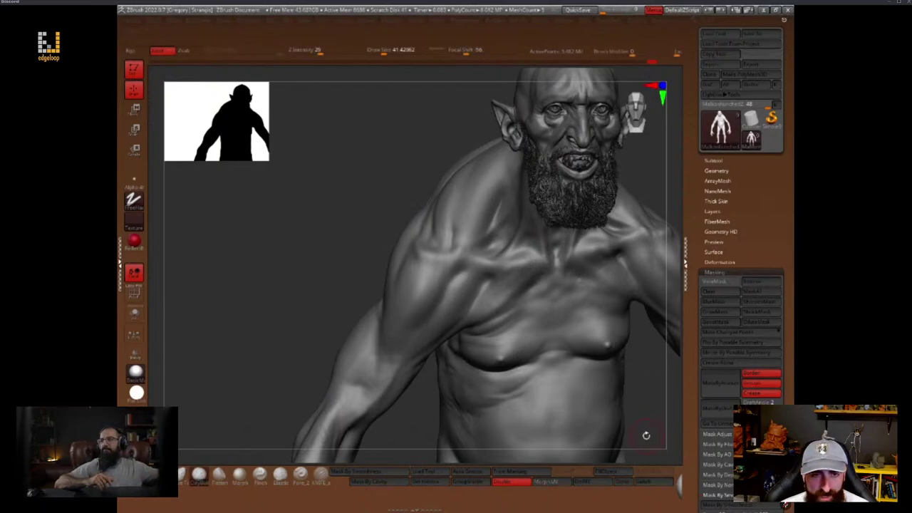
Enlarge the clay brush to about 116 and work over the right chest and flank from the front
mouse_move(136, 371)
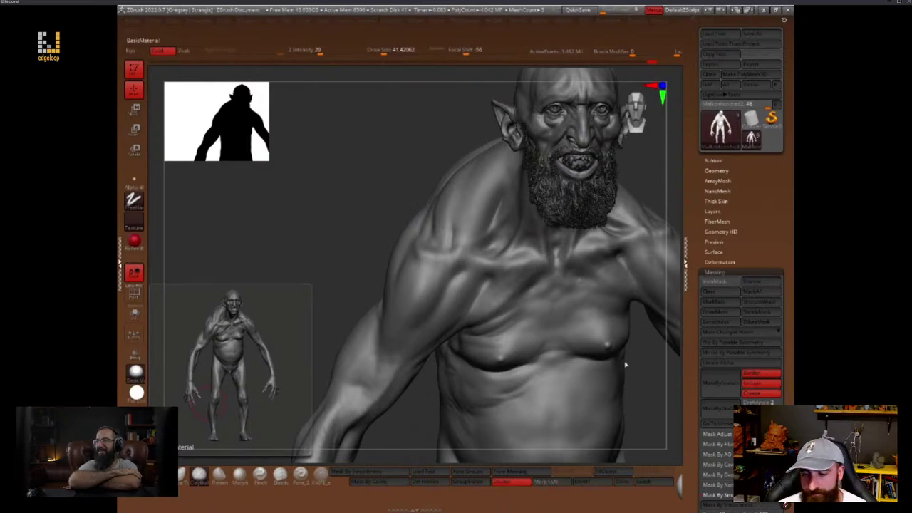
mouse_move(639, 382)
left_mouse_down()
mouse_move(631, 403)
mouse_move(616, 397)
left_mouse_up()
key("space")
mouse_move(505, 306)
left_mouse_down()
mouse_move(513, 305)
mouse_move(456, 345)
mouse_move(499, 410)
mouse_move(473, 385)
left_mouse_up()
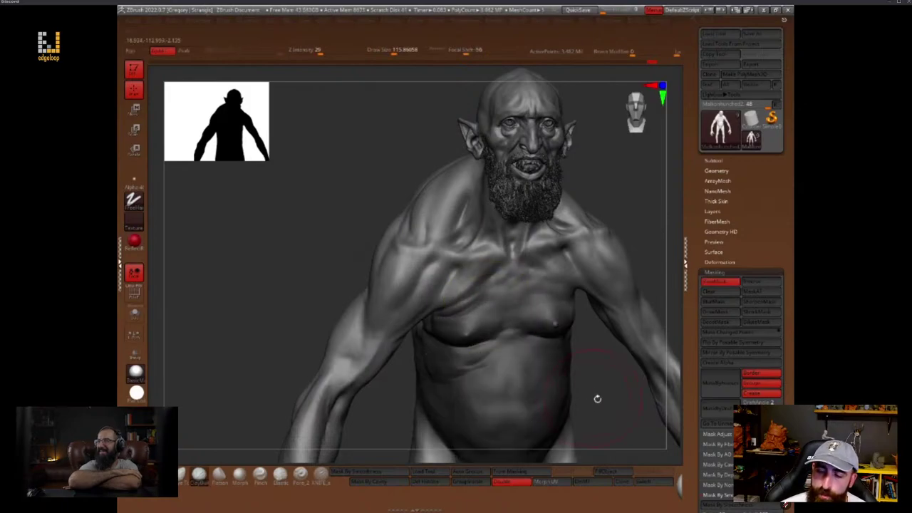
mouse_move(597, 399)
right_mouse_down()
mouse_move(568, 382)
mouse_move(584, 405)
right_mouse_up()
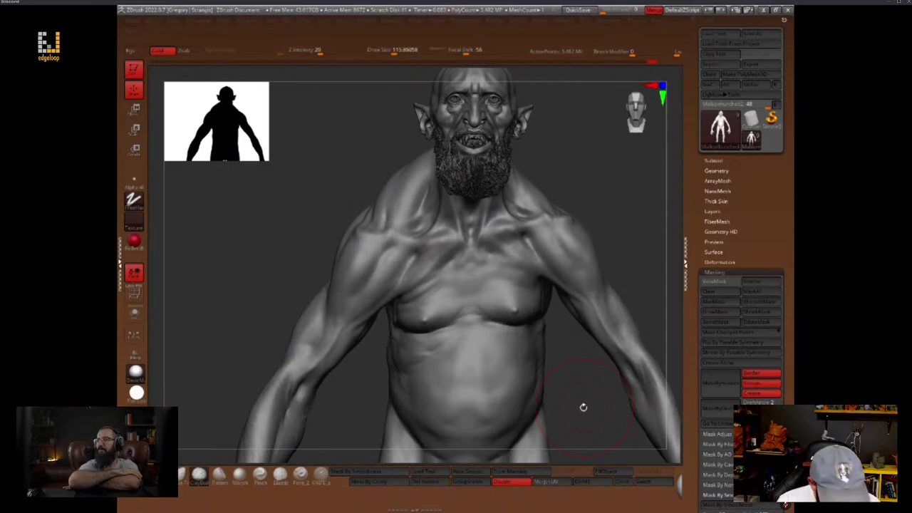
mouse_move(583, 407)
left_mouse_down()
mouse_move(591, 378)
mouse_move(568, 395)
mouse_move(597, 410)
left_mouse_up()
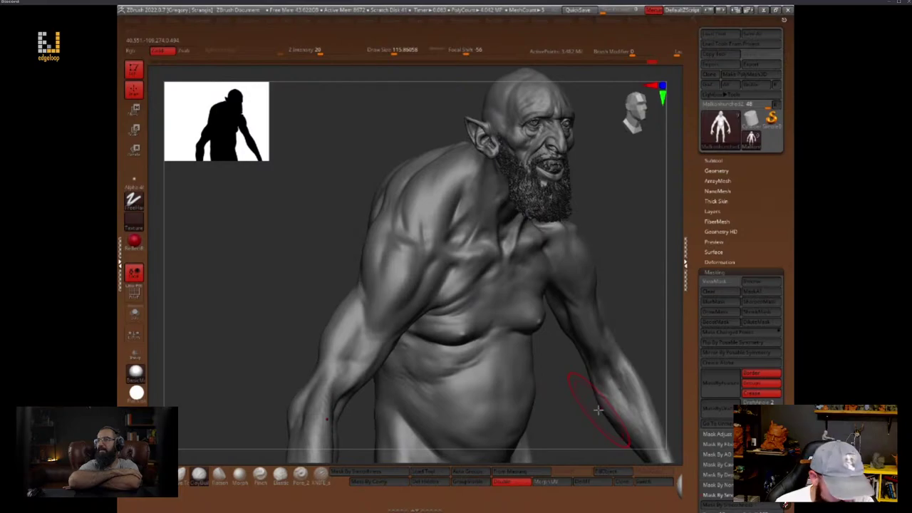
Smooth around the right elbow with a brush of about 177, and drop the body to a lower subdivision level
left_click_drag(575, 399, 533, 347, "alt")
key("space")
left_click_drag(410, 316, 418, 315)
left_click_drag(360, 367, 374, 364, "shift")
key("shift+d")
key("shift+d")
key("shift+d")
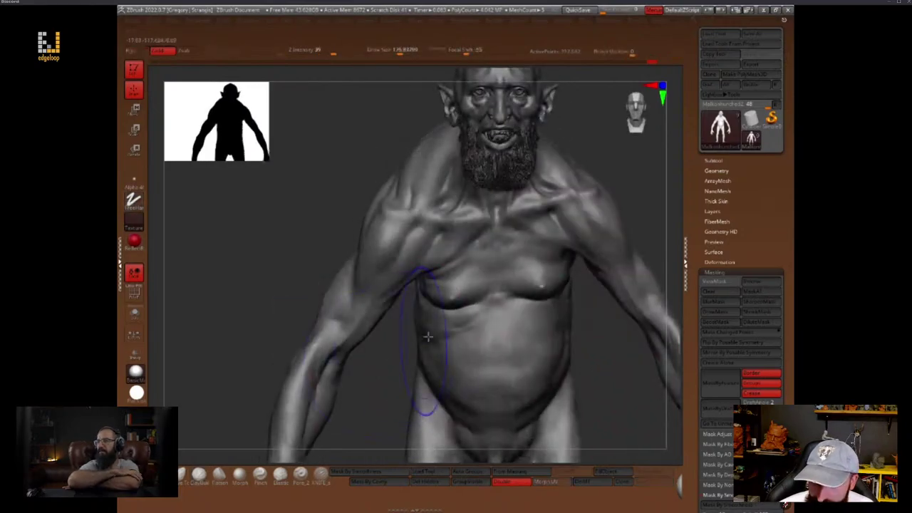
Isolate the right arm from the torso, mask it, and bring the whole body back into view
left_click_drag(571, 341, 577, 339)
key("w")
left_click_drag(426, 255, 441, 314, "ctrl")
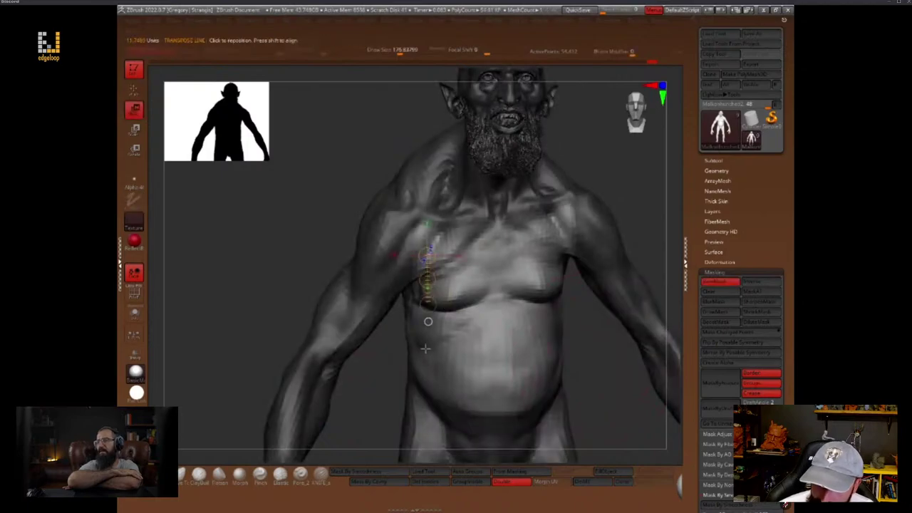
key("q")
key("ctrl+h")
left_click(399, 283, "ctrl+shift")
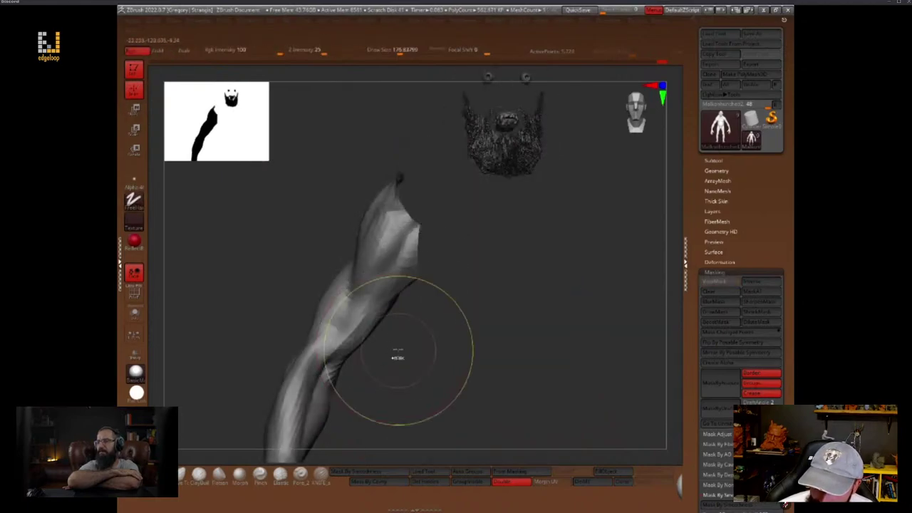
left_click(397, 356, "ctrl")
left_click(401, 365, "ctrl+shift")
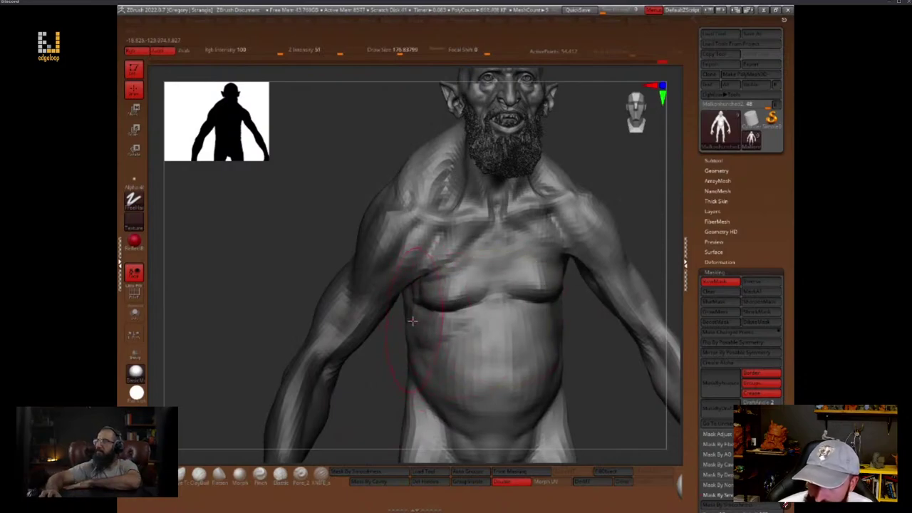
Carve the right flank below the chest with a subtractive brush, reducing its size to about 90
left_click_drag(596, 364, 607, 341, "alt")
key("b")
key("d")
key("s")
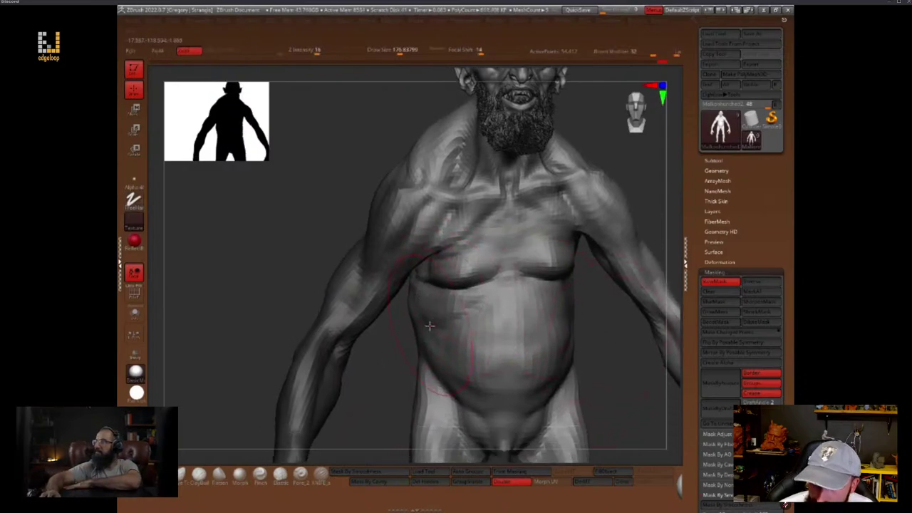
key("3")
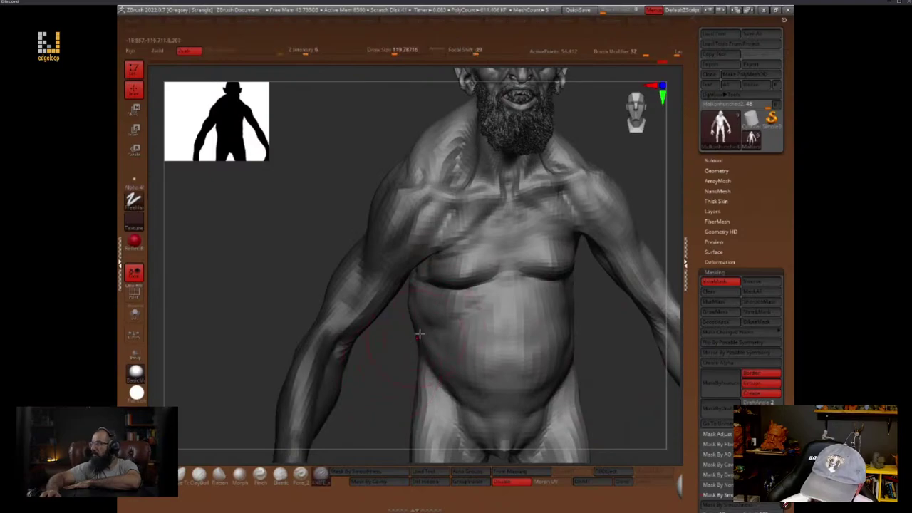
key("space")
left_click_drag(422, 329, 418, 356)
left_click_drag(369, 359, 401, 361)
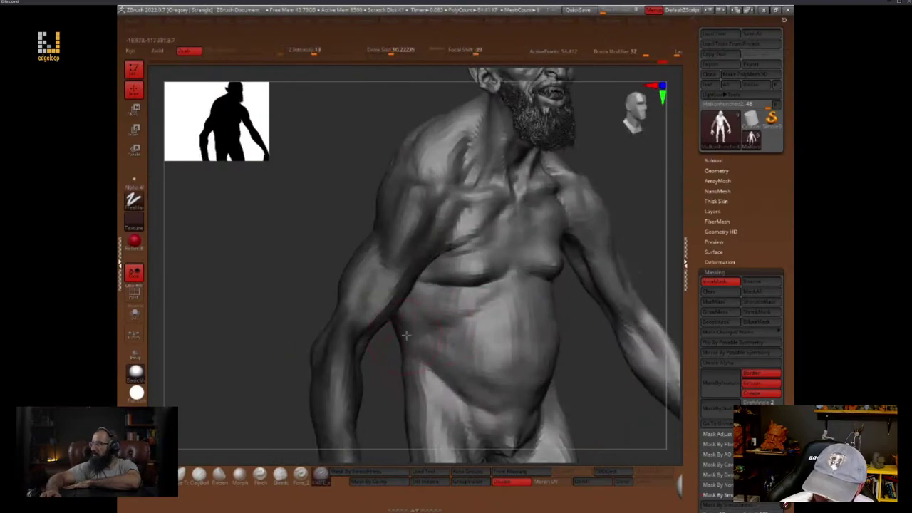
left_click_drag(584, 381, 527, 396)
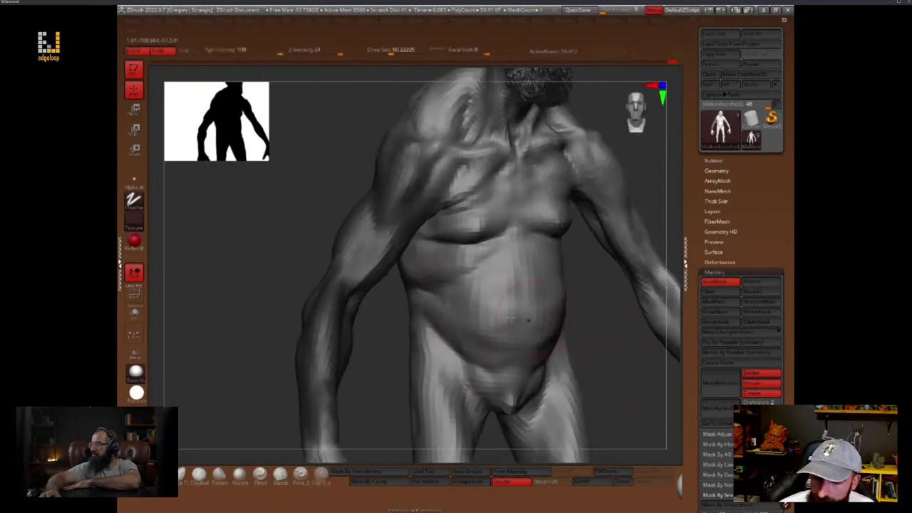
Smooth the right flank and pull the rib cage outline outward, using brush sizes between about 56 and 112
key("shift+space")
left_click_drag(385, 380, 397, 380, "shift")
left_click_drag(413, 347, 416, 355, "shift")
mouse_move(533, 322)
right_mouse_down()
mouse_move(607, 342)
mouse_move(598, 401)
mouse_move(606, 397)
mouse_move(599, 342)
right_mouse_up()
key("shift+space")
right_click_drag(389, 348, 391, 367)
key("shift+space")
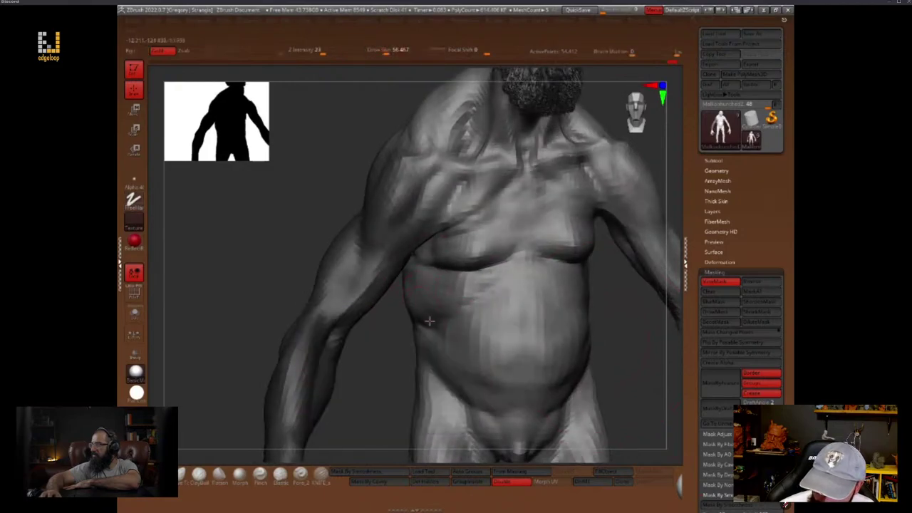
mouse_move(429, 320)
left_mouse_down()
mouse_move(407, 316)
mouse_move(416, 306)
left_mouse_up()
key("space")
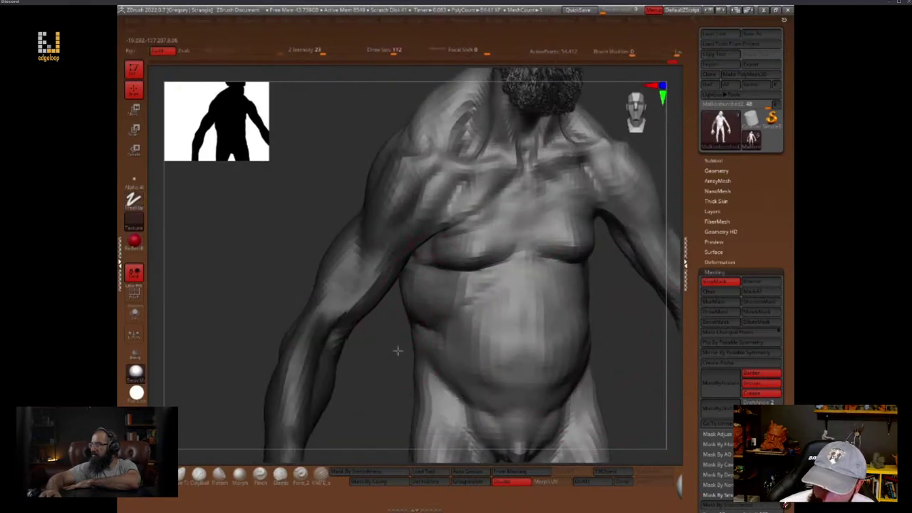
Shape the area beneath the right armpit from the front and behind, with a clay brush of about 44 at a higher subdivision level
right_click_drag(397, 350, 530, 334)
left_click_drag(412, 240, 391, 262)
mouse_move(478, 354)
right_mouse_down()
mouse_move(489, 393)
mouse_move(524, 397)
right_mouse_up()
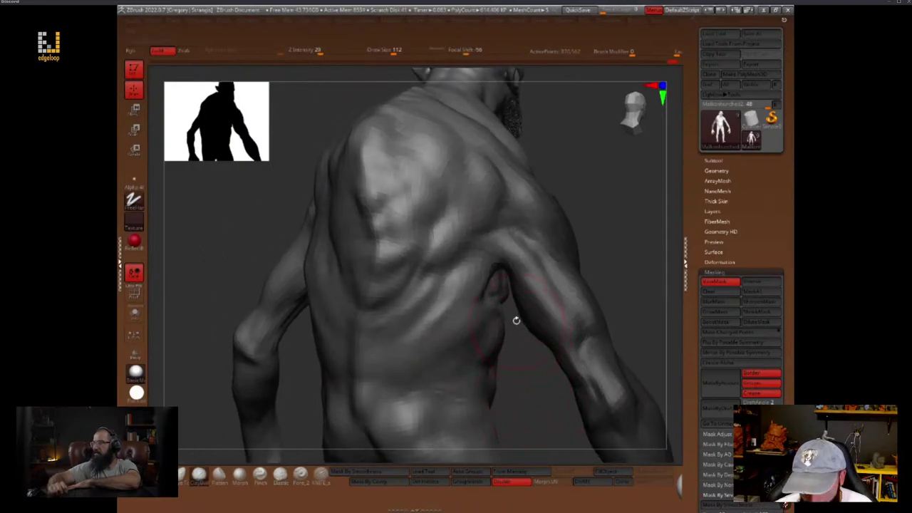
key("space")
key("space")
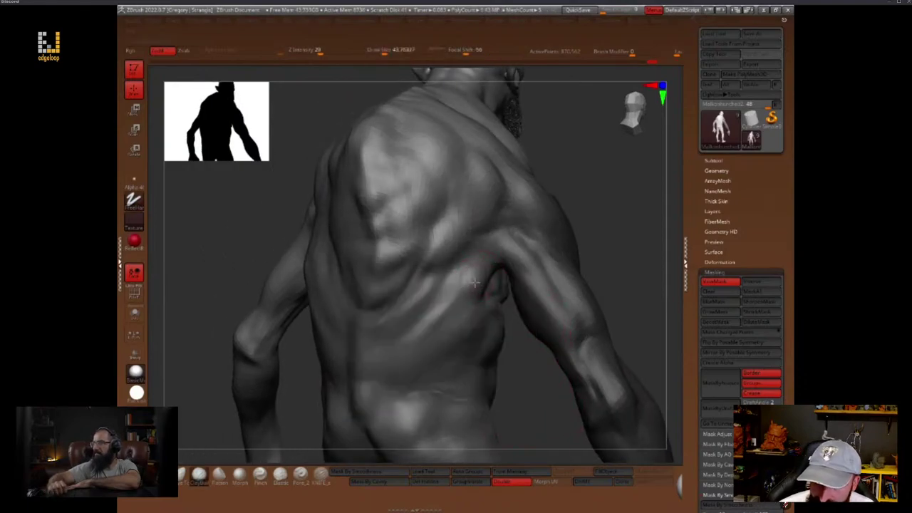
mouse_move(482, 270)
right_mouse_down()
mouse_move(601, 275)
mouse_move(598, 265)
mouse_move(615, 289)
mouse_move(636, 290)
mouse_move(622, 273)
mouse_move(563, 276)
mouse_move(622, 263)
right_mouse_up()
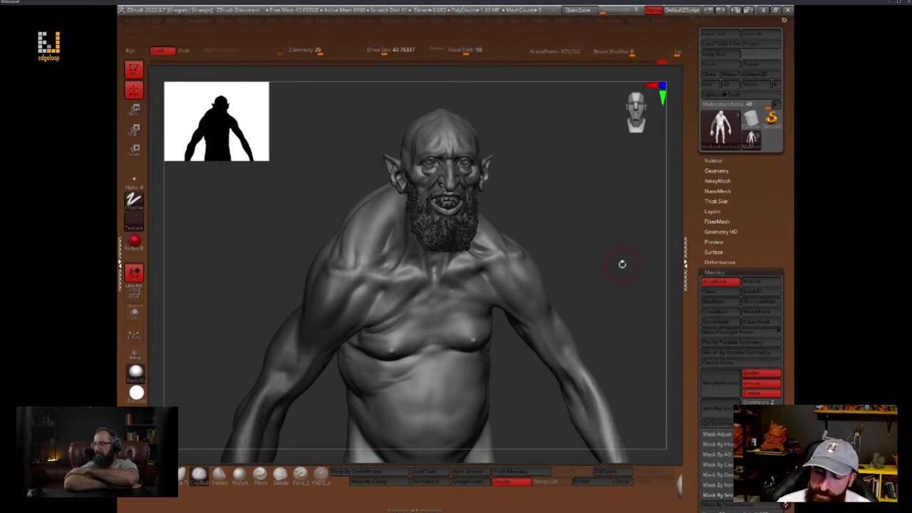
Build up the rib forms below the right shoulder blade from behind with a clay brush of about 37
mouse_move(600, 282)
left_mouse_down()
mouse_move(586, 269)
mouse_move(651, 246)
mouse_move(579, 249)
left_mouse_up()
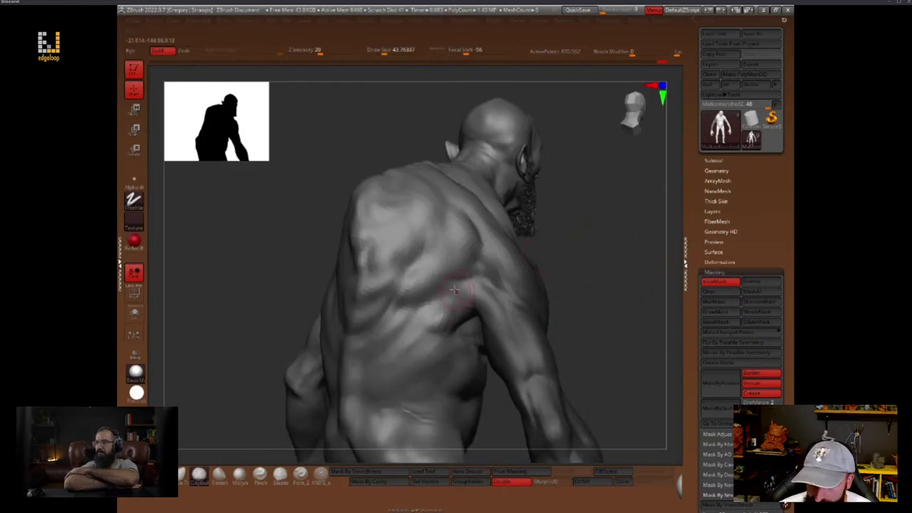
key("space")
mouse_move(451, 336)
left_mouse_down()
mouse_move(470, 329)
mouse_move(467, 338)
left_mouse_up()
key("space")
mouse_move(463, 341)
left_mouse_down()
mouse_move(432, 350)
mouse_move(431, 376)
mouse_move(426, 358)
left_mouse_up()
key("space")
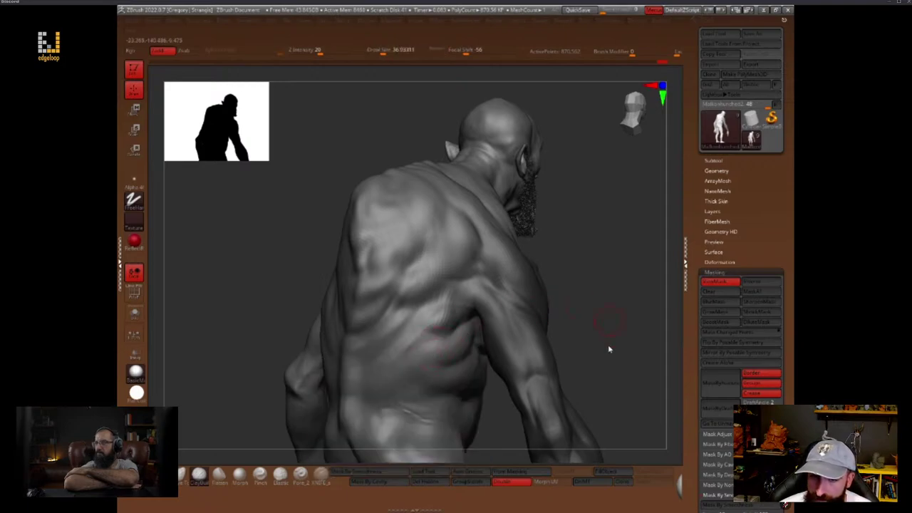
Add rounded rib bulges down the right side of the torso with a clay brush of about 46
left_click_drag(591, 291, 607, 305)
left_click_drag(599, 317, 594, 316)
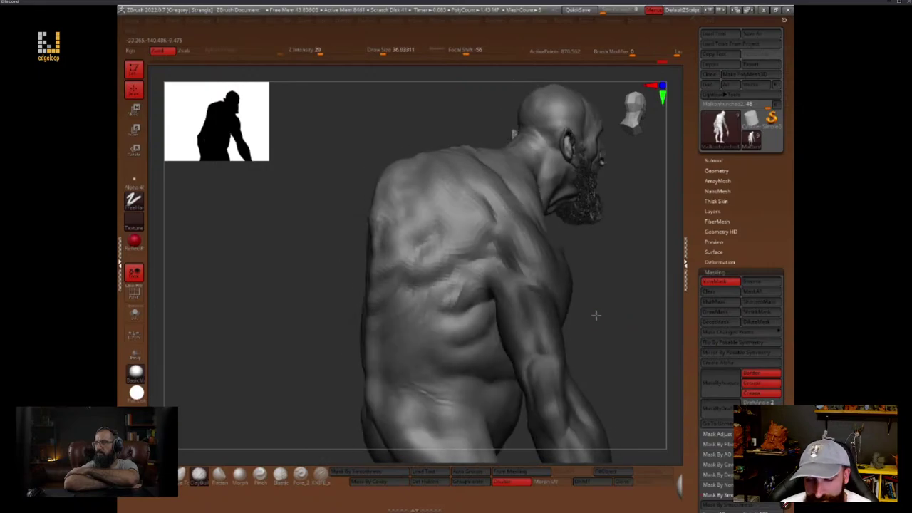
left_click_drag(457, 371, 451, 368)
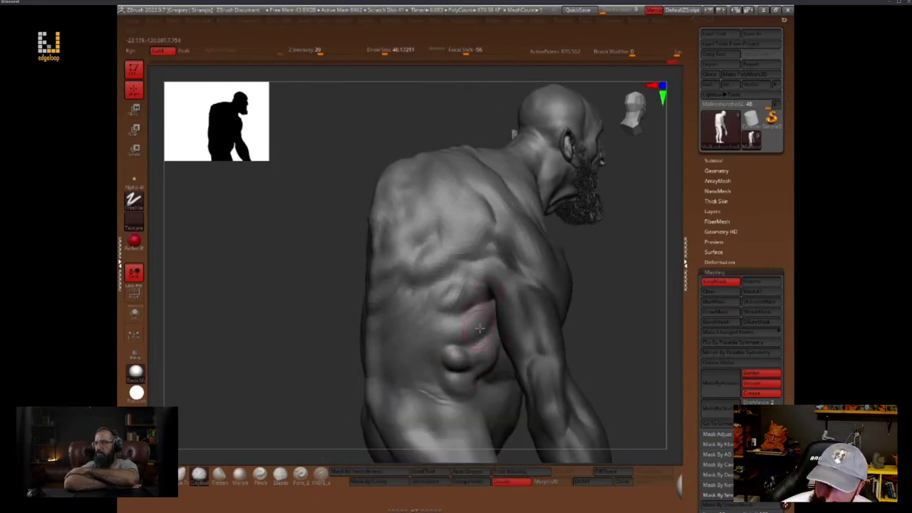
mouse_move(479, 328)
left_mouse_down()
mouse_move(426, 305)
mouse_move(429, 371)
left_mouse_up()
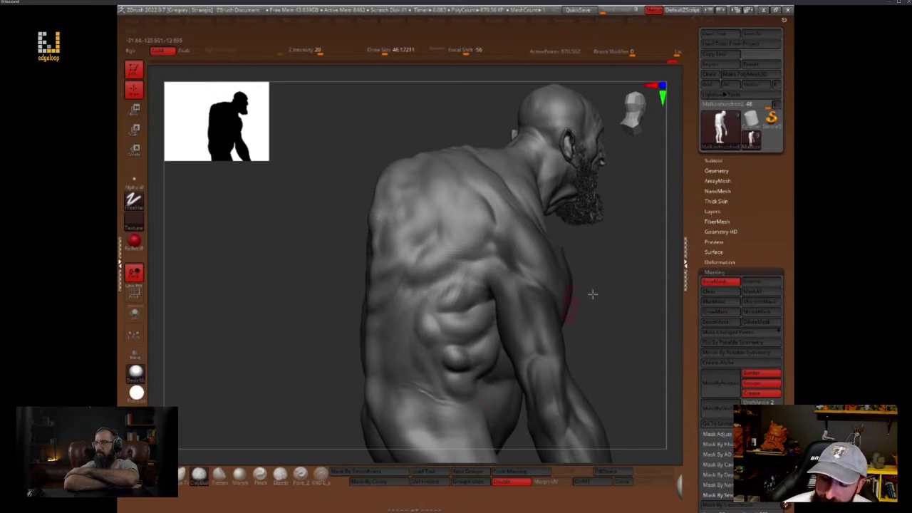
Push in the protruding lower rib bulge on the right flank at a lower subdivision level
mouse_move(592, 293)
left_mouse_down()
mouse_move(655, 301)
mouse_move(661, 263)
mouse_move(584, 385)
mouse_move(585, 401)
mouse_move(621, 389)
mouse_move(639, 342)
mouse_move(511, 331)
left_mouse_up()
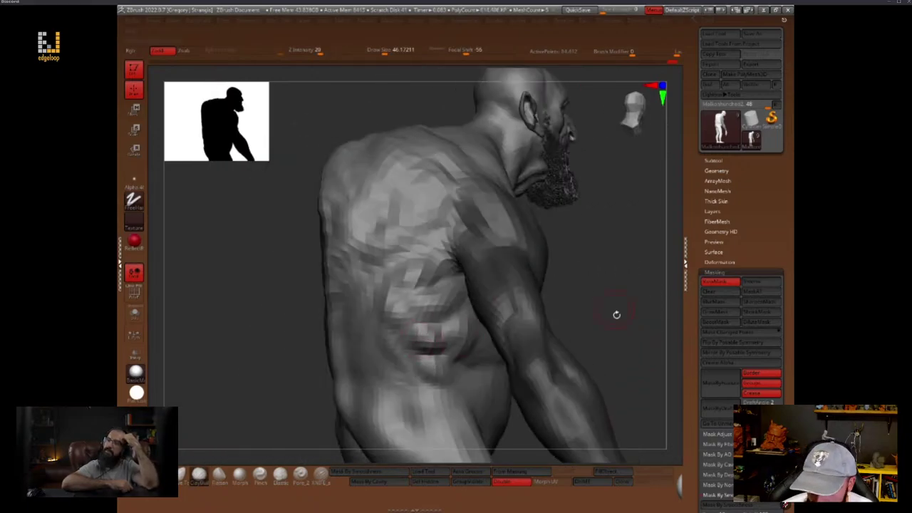
mouse_move(617, 314)
left_mouse_down()
mouse_move(603, 334)
mouse_move(602, 348)
mouse_move(613, 349)
left_mouse_up()
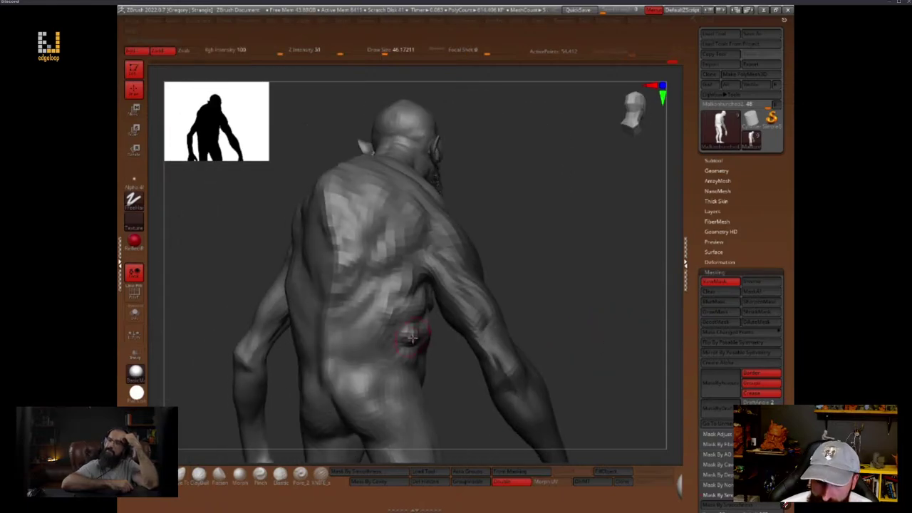
left_click_drag(412, 338, 411, 334)
mouse_move(550, 310)
left_mouse_down()
mouse_move(577, 306)
mouse_move(579, 435)
left_mouse_up()
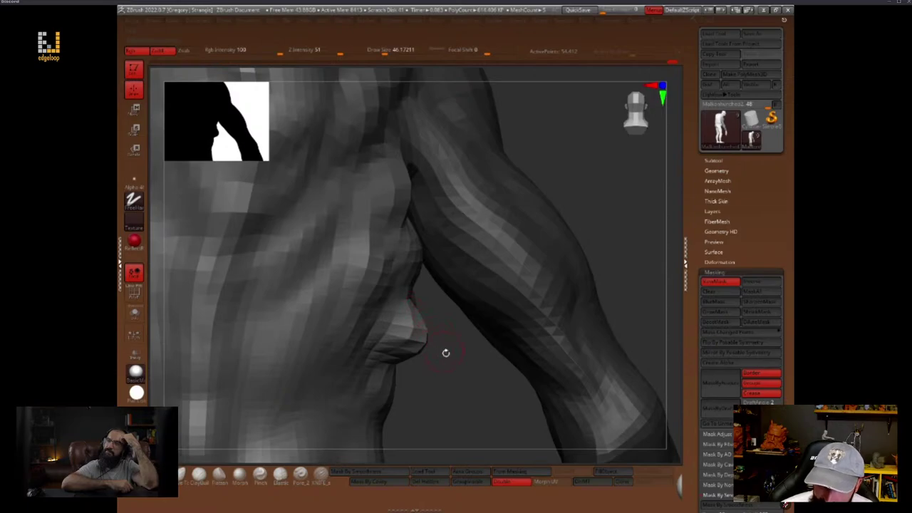
mouse_move(445, 352)
left_mouse_down()
mouse_move(437, 406)
mouse_move(439, 332)
left_mouse_up()
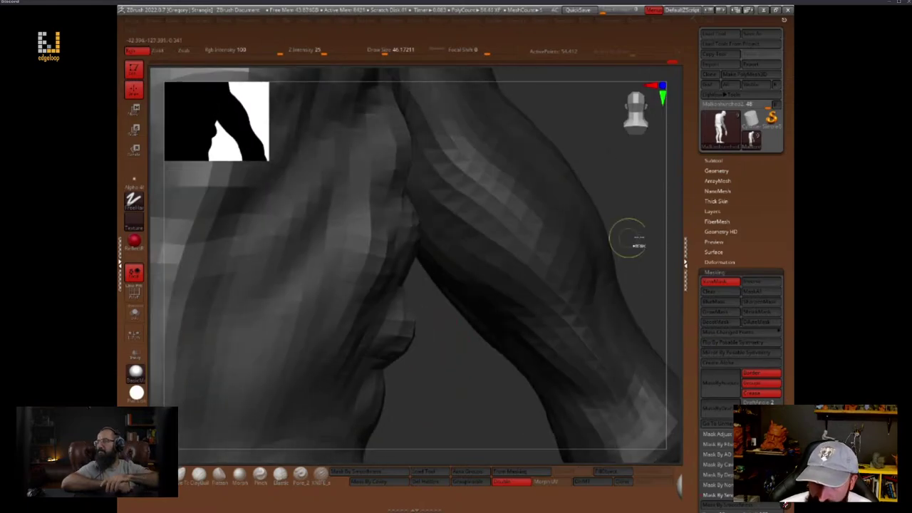
Check the reworked right flank and chest from behind, the side and the front, and reduce the sculpting brush size
left_click_drag(627, 238, 666, 311)
mouse_move(653, 349)
left_mouse_down()
mouse_move(654, 325)
mouse_move(470, 330)
left_mouse_up()
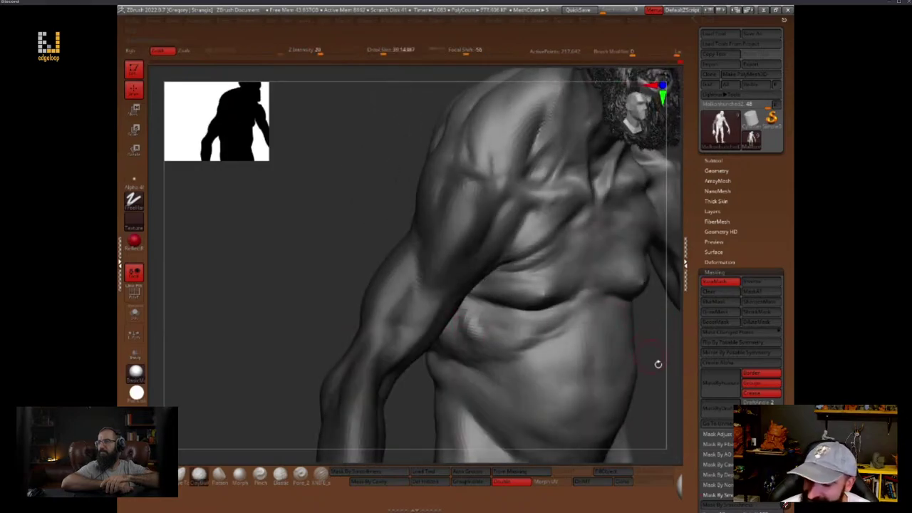
mouse_move(658, 364)
left_mouse_down()
mouse_move(616, 378)
mouse_move(606, 366)
left_mouse_up()
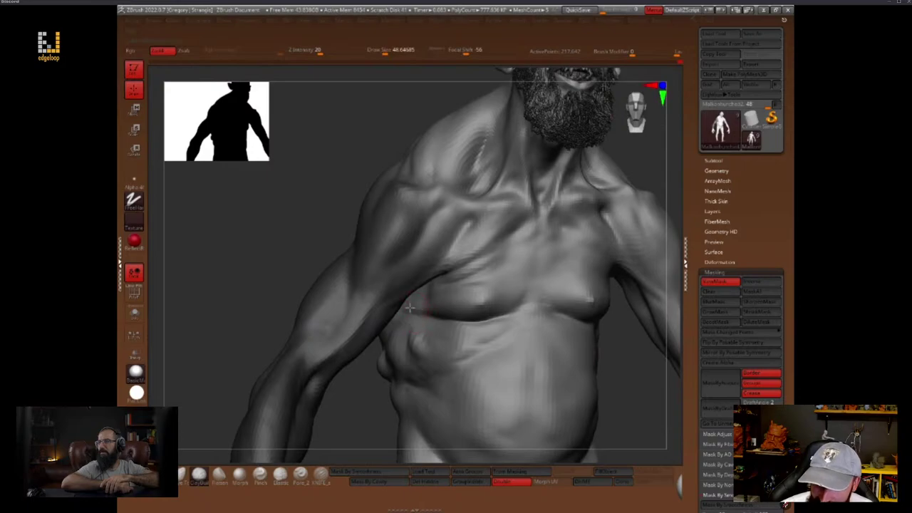
key("space")
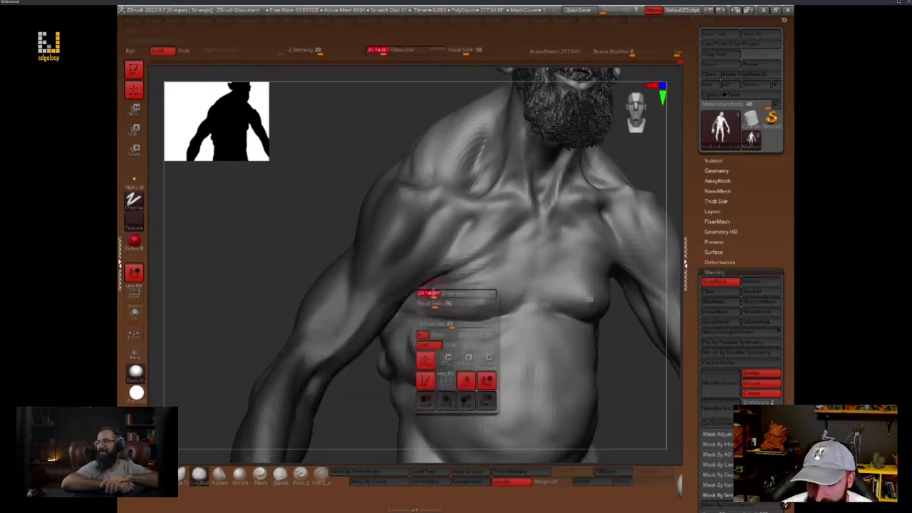
left_click_drag(437, 295, 432, 292)
mouse_move(634, 398)
left_mouse_down()
mouse_move(625, 413)
mouse_move(580, 416)
mouse_move(590, 391)
left_mouse_up()
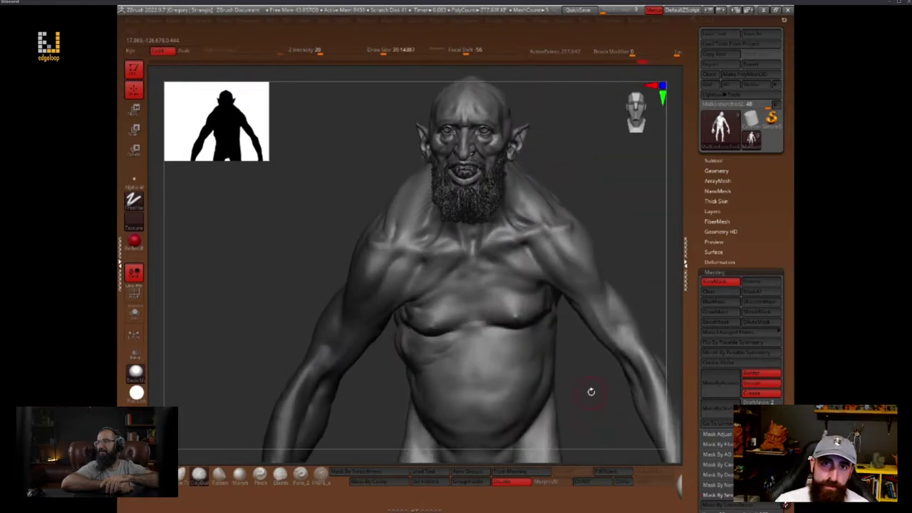
Inspect the figure's wireframe and polygroups from the front, and raise the body mesh by one subdivision level overall
key("shift+f")
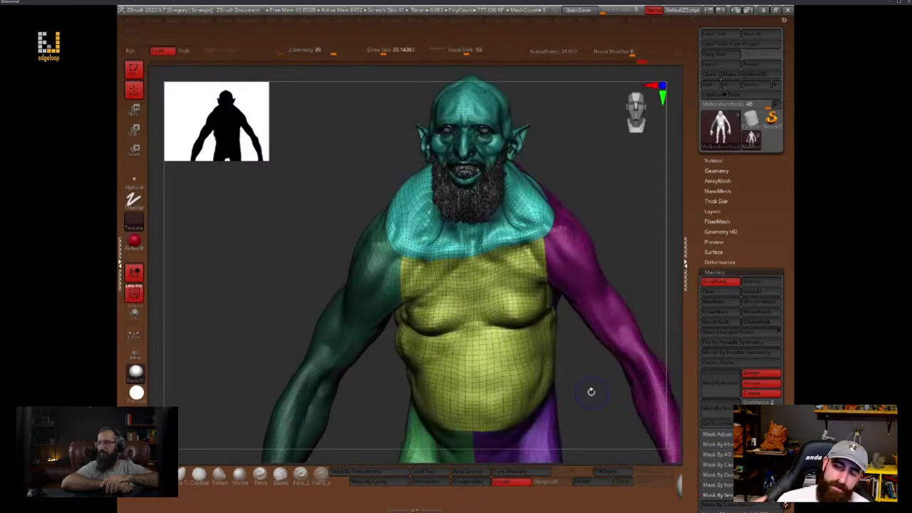
key("shift+f")
key("d")
key("d")
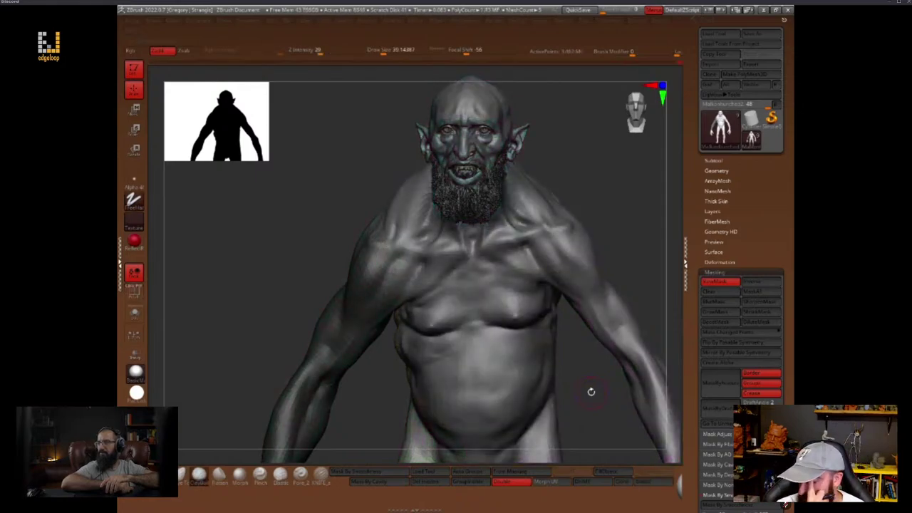
key("shift+d")
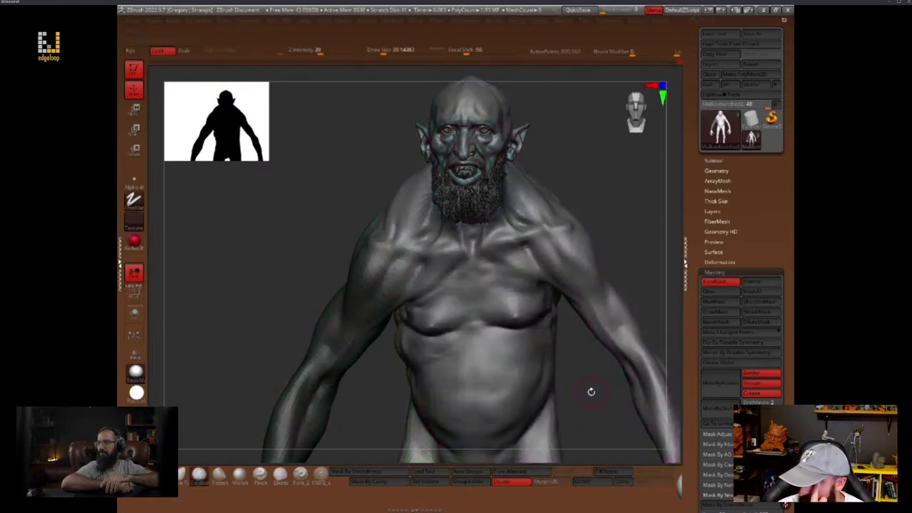
Build up the rib and side-muscle forms below the armpit with the ClayBuildup brush at draw size about 65 and smooth them beneath the chest
mouse_move(590, 391)
left_mouse_down()
mouse_move(598, 378)
mouse_move(578, 399)
mouse_move(596, 370)
left_mouse_up()
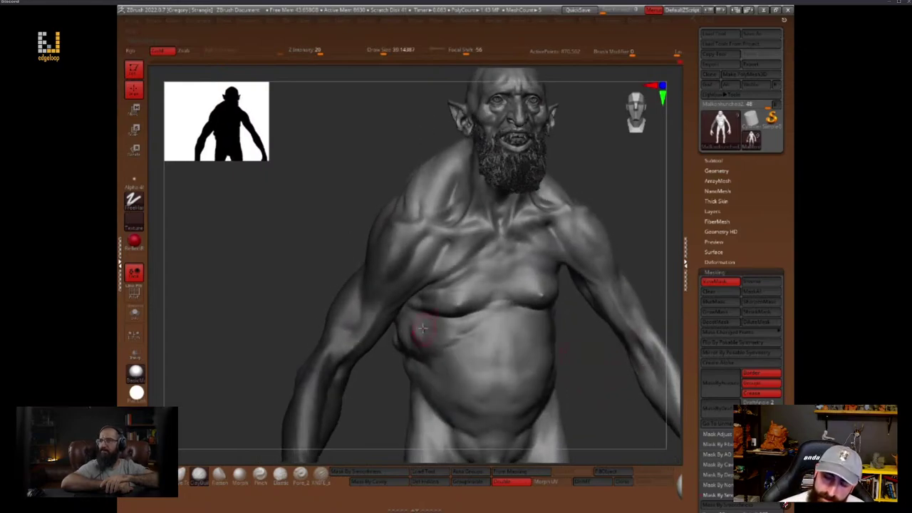
key("space")
left_click_drag(422, 328, 426, 328)
key("space")
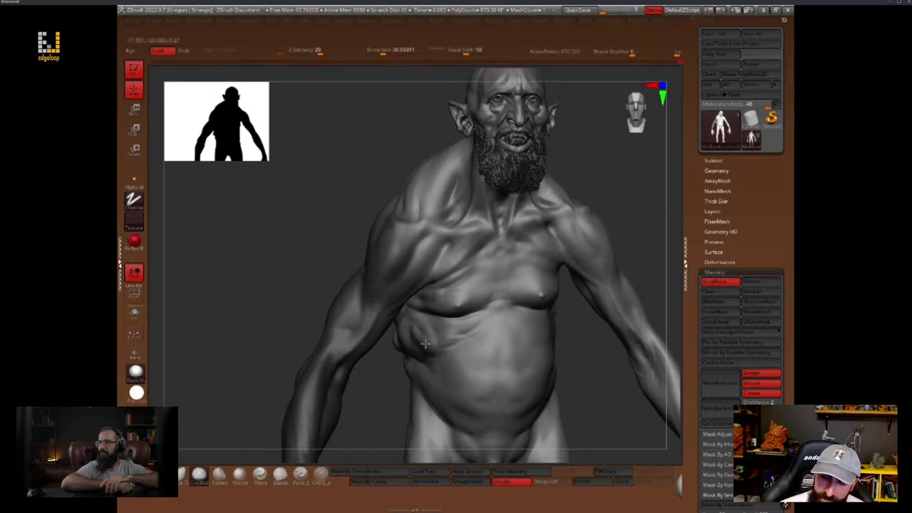
left_click_drag(604, 389, 630, 454, "alt")
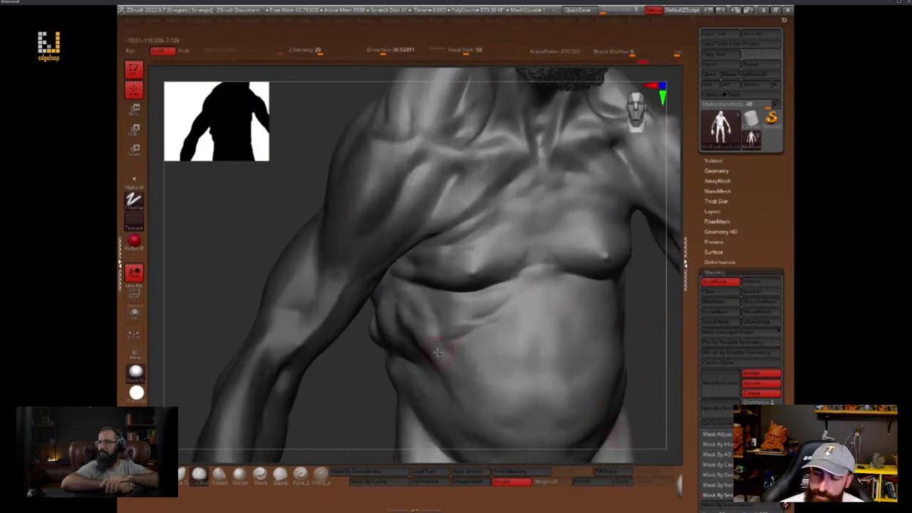
key("space")
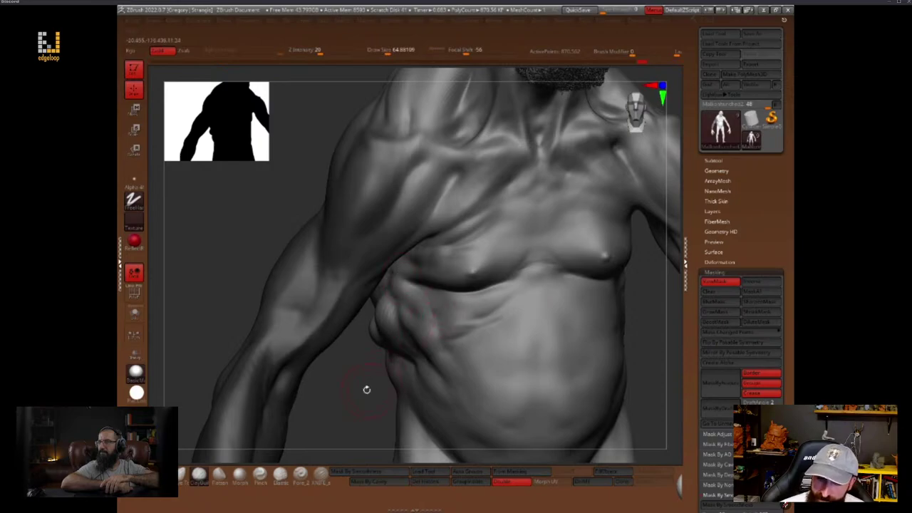
left_click_drag(366, 390, 417, 292)
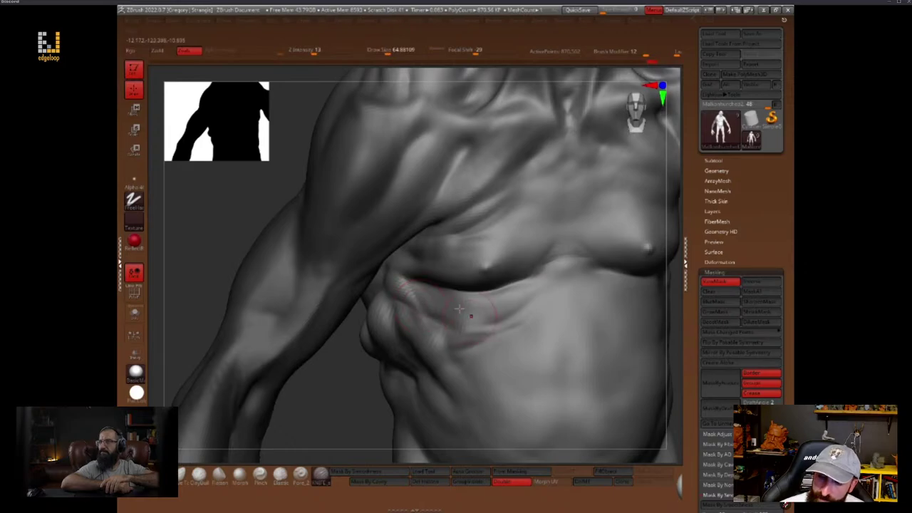
mouse_move(452, 300)
left_mouse_down("shift")
mouse_move(421, 290)
mouse_move(490, 314)
mouse_move(457, 292)
left_mouse_up("shift")
key("space")
Sculpt skin folds along the underside of the chest with a fine brush at draw size about 23
left_click_drag(354, 405, 629, 276)
key("space")
left_click_drag(519, 256, 513, 255)
mouse_move(533, 238)
left_mouse_down()
mouse_move(415, 386)
mouse_move(449, 391)
left_mouse_up()
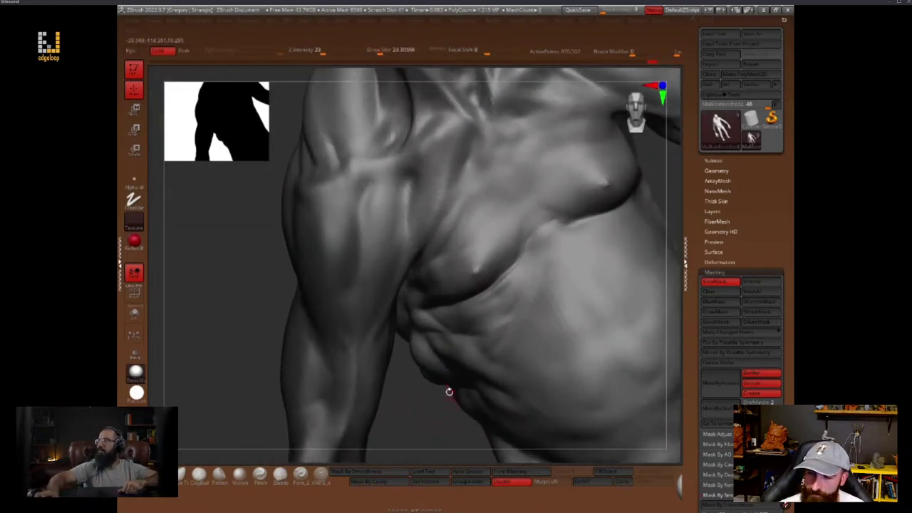
mouse_move(524, 255)
left_mouse_down()
mouse_move(578, 219)
mouse_move(530, 284)
left_mouse_up()
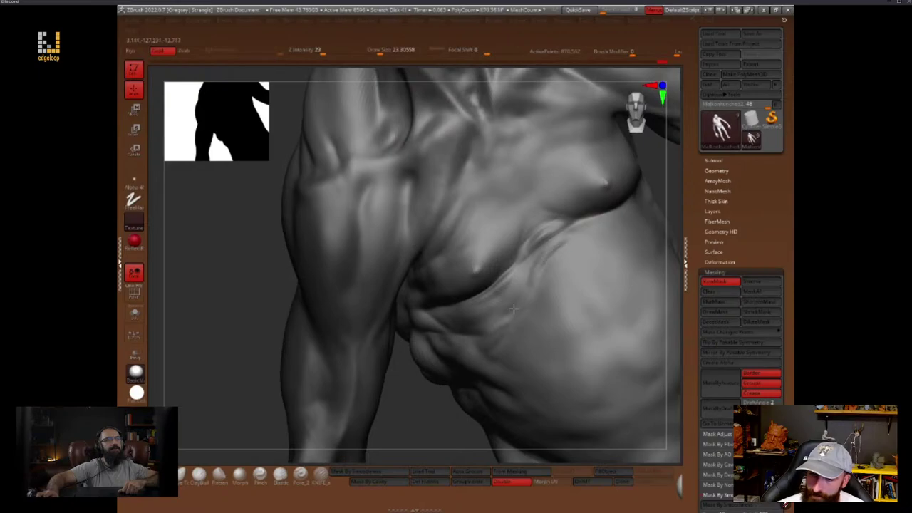
mouse_move(482, 360)
left_mouse_down()
mouse_move(468, 377)
mouse_move(660, 271)
mouse_move(588, 325)
mouse_move(589, 344)
mouse_move(606, 326)
mouse_move(621, 334)
mouse_move(620, 354)
left_mouse_up()
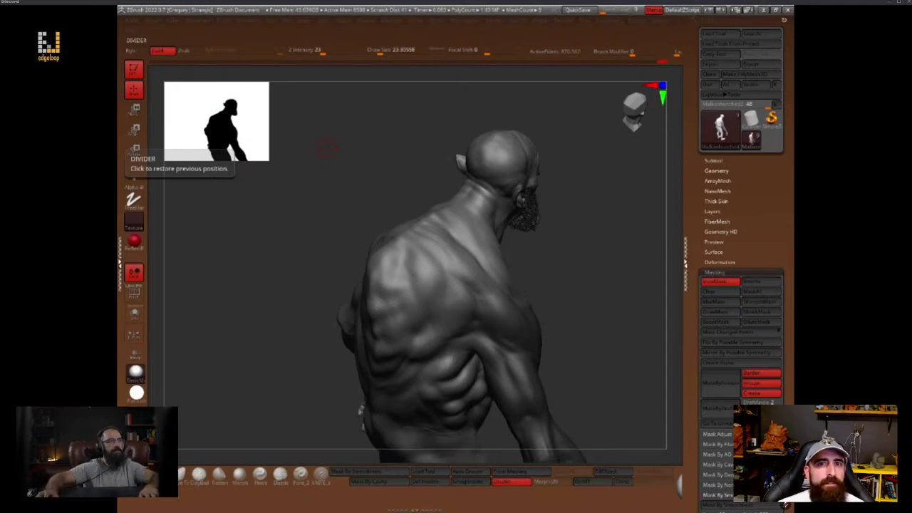
mouse_move(602, 342)
left_mouse_down()
mouse_move(596, 321)
mouse_move(608, 328)
mouse_move(613, 320)
mouse_move(605, 321)
mouse_move(605, 288)
left_mouse_up()
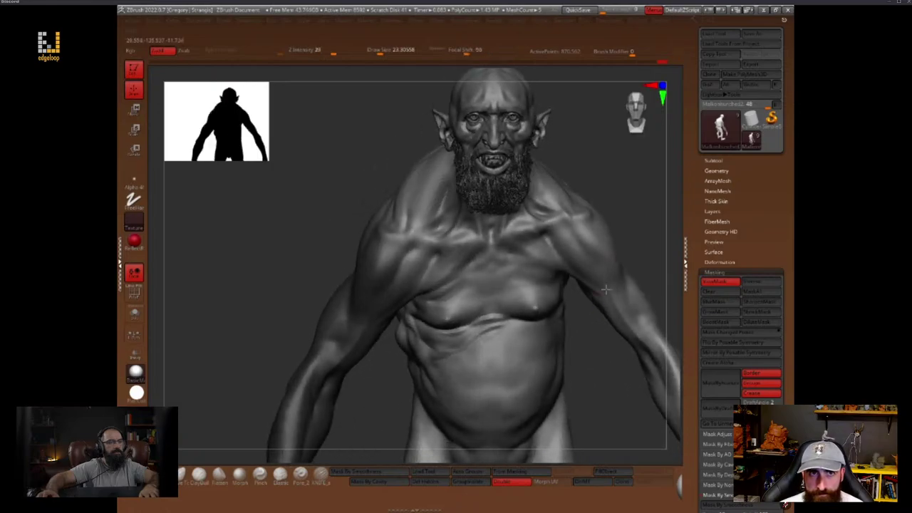
Make the beard the active subtool and switch to the Move brush with a draw size of about 128
left_click_drag(642, 205, 608, 249)
mouse_move(535, 223)
left_mouse_down()
mouse_move(625, 302)
mouse_move(620, 287)
mouse_move(590, 304)
left_mouse_up()
left_click(499, 325, "alt")
left_click_drag(545, 281, 572, 262)
key("b")
key("m")
key("v")
key("space")
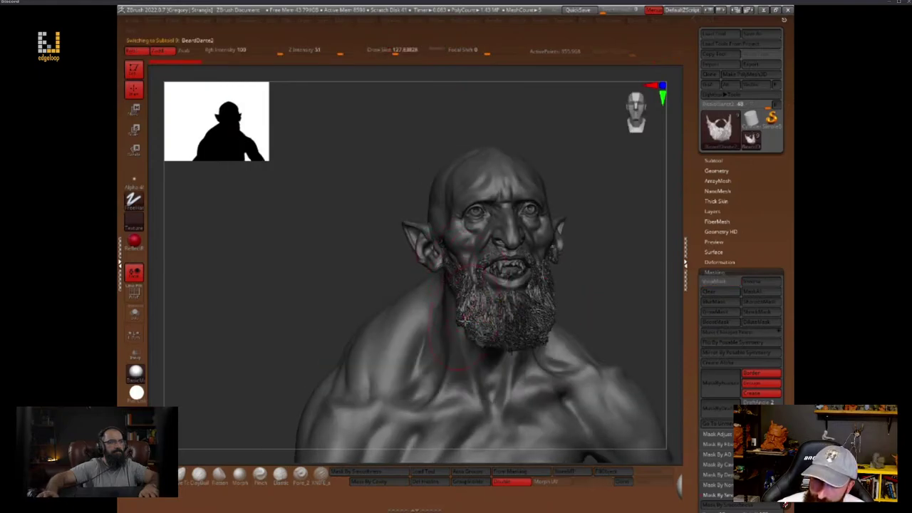
mouse_move(591, 264)
left_mouse_down()
mouse_move(625, 263)
mouse_move(450, 360)
left_mouse_up()
Make the body the active subtool, switch to the ClayBuildup brush, and drop the mesh two subdivision levels
left_click(444, 362, "alt")
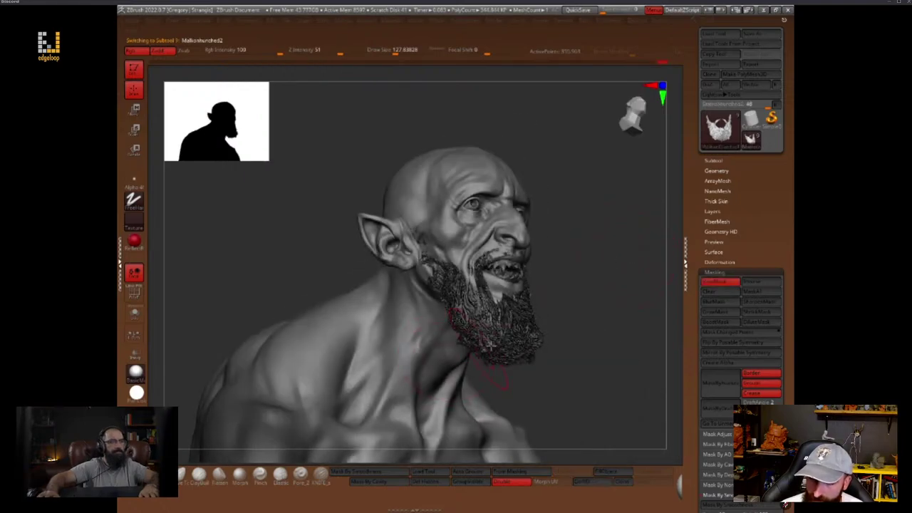
left_click_drag(544, 363, 572, 340, "alt")
key("space")
left_click(450, 323)
key("b")
key("c")
key("b")
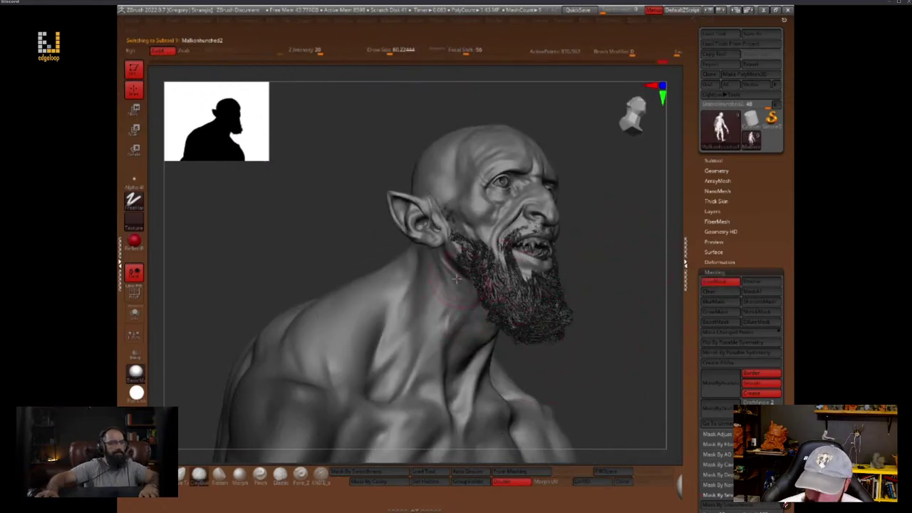
key("shift+d")
key("shift+d")
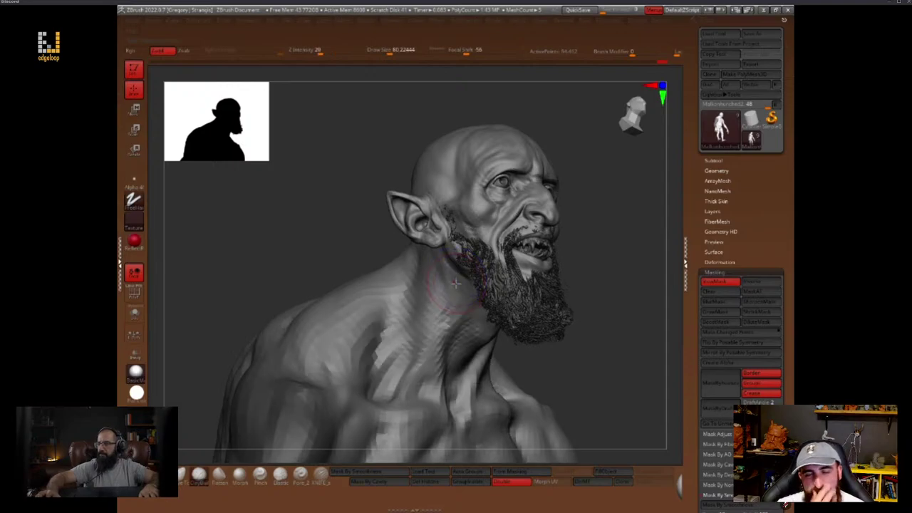
Build up the side of the neck from below the ear towards the collarbone and enlarge the brush to about 104
left_click_drag(431, 313, 410, 358)
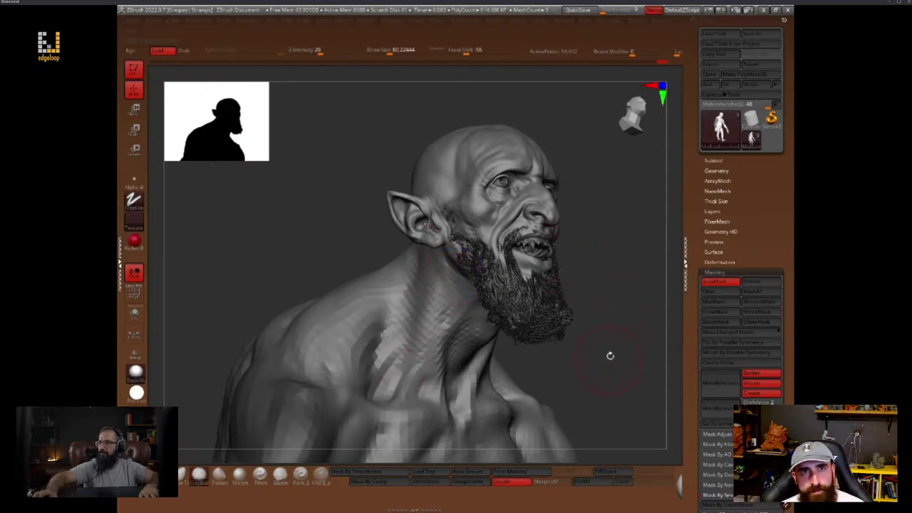
left_click_drag(599, 283, 590, 275)
key("space")
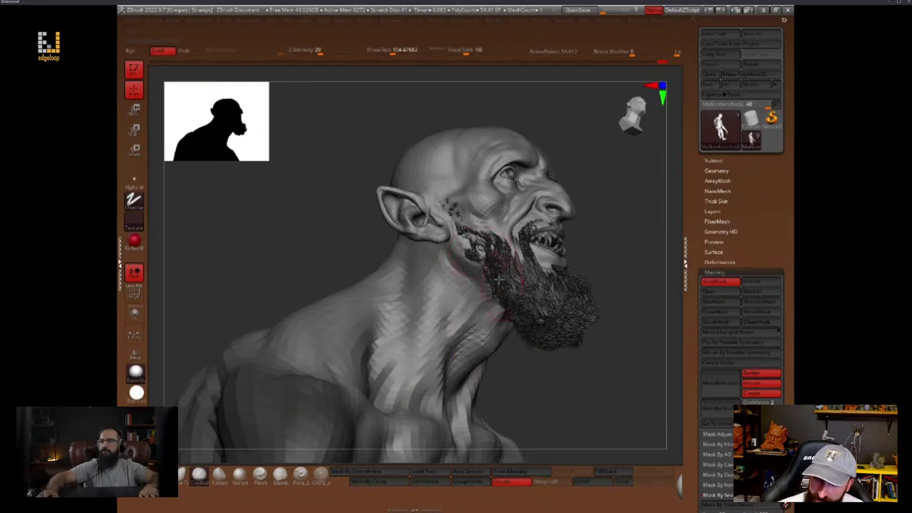
Adjust the jaw and neck shape behind the beard with the Move brush at a draw size of about 212
key("space")
left_click_drag(498, 267, 505, 266)
left_click_drag(610, 231, 587, 243)
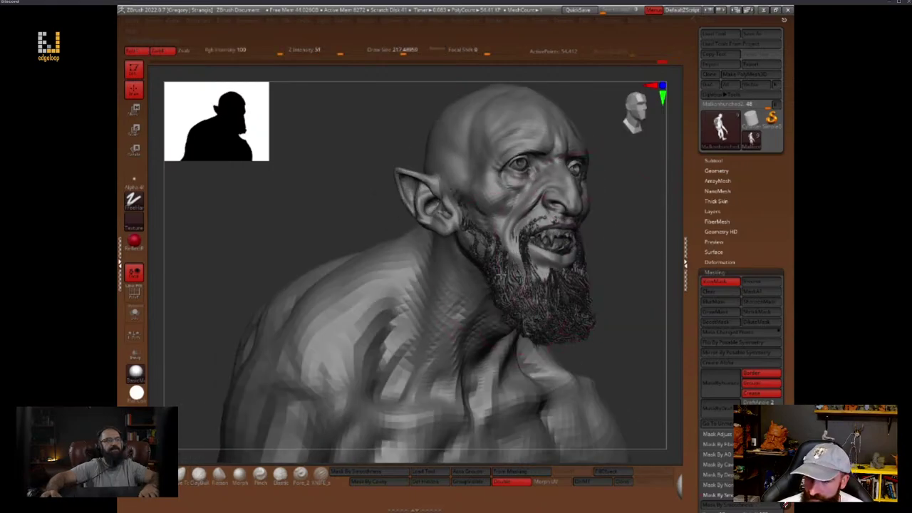
mouse_move(666, 226)
left_mouse_down()
mouse_move(643, 226)
mouse_move(600, 275)
mouse_move(619, 277)
left_mouse_up()
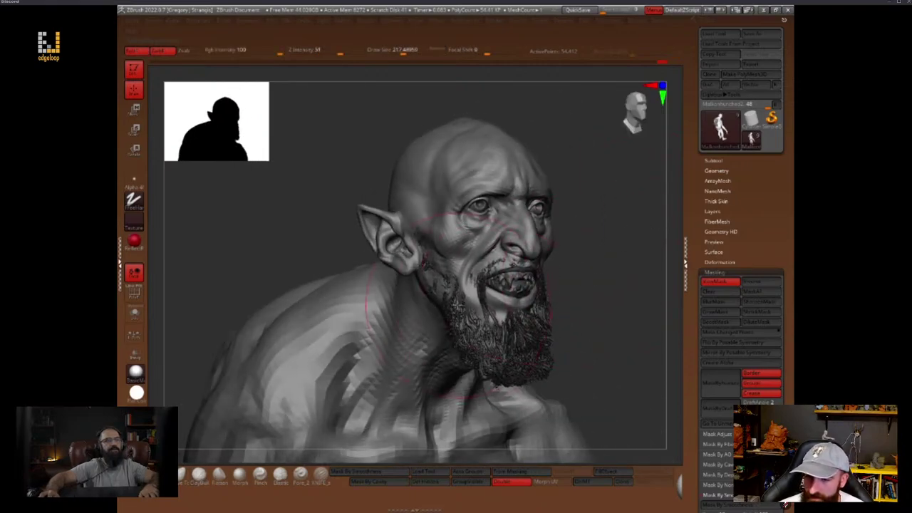
mouse_move(456, 306)
left_mouse_down()
mouse_move(591, 275)
mouse_move(596, 301)
mouse_move(547, 275)
mouse_move(601, 276)
left_mouse_up()
Make the teeth the active subtool and draw a scale transpose line outward from the mouth
key("space")
left_click_drag(508, 295, 498, 295)
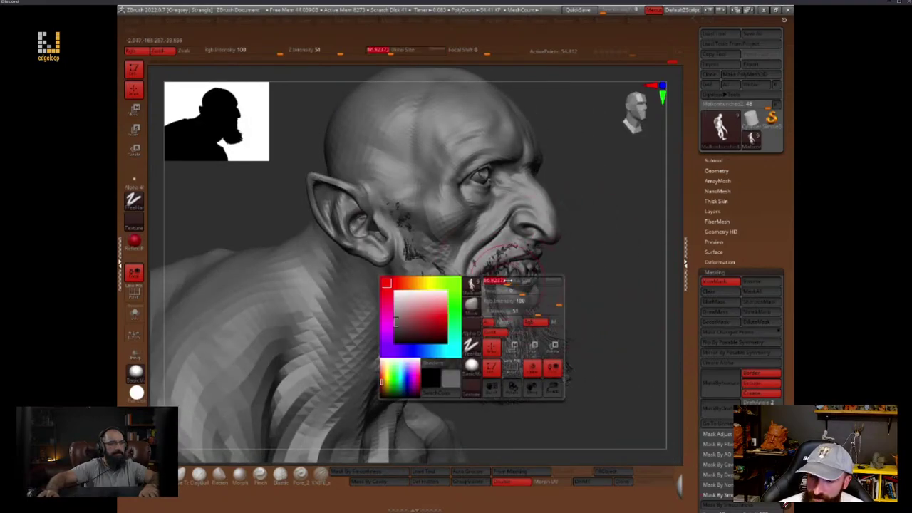
left_click(541, 269, "alt")
right_click_drag(541, 268, 522, 276)
key("space")
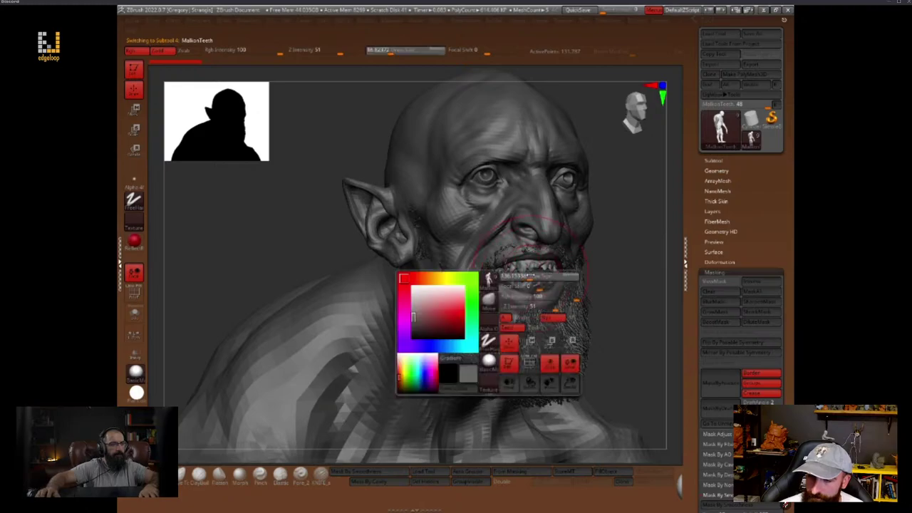
left_click_drag(504, 279, 512, 279)
key("e")
left_click_drag(577, 284, 611, 306)
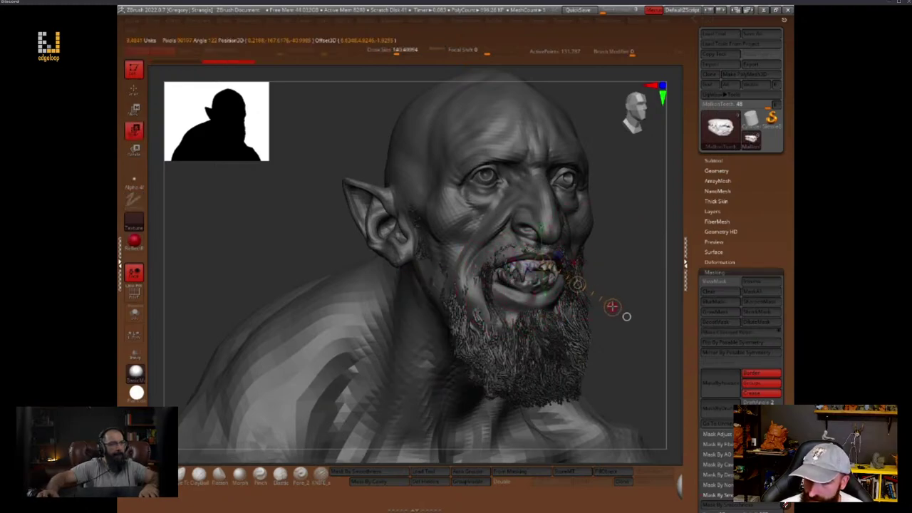
left_click_drag(632, 271, 605, 281)
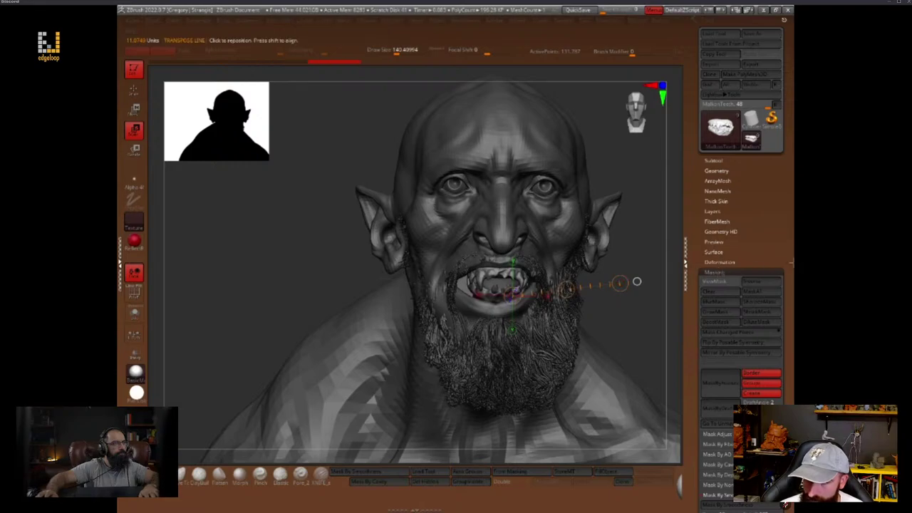
Scale the teeth slightly with the transform gizmo, checking their fit in the mouth in profile
key("q")
mouse_move(615, 309)
left_mouse_down()
mouse_move(631, 317)
mouse_move(624, 326)
mouse_move(607, 308)
left_mouse_up()
key("e")
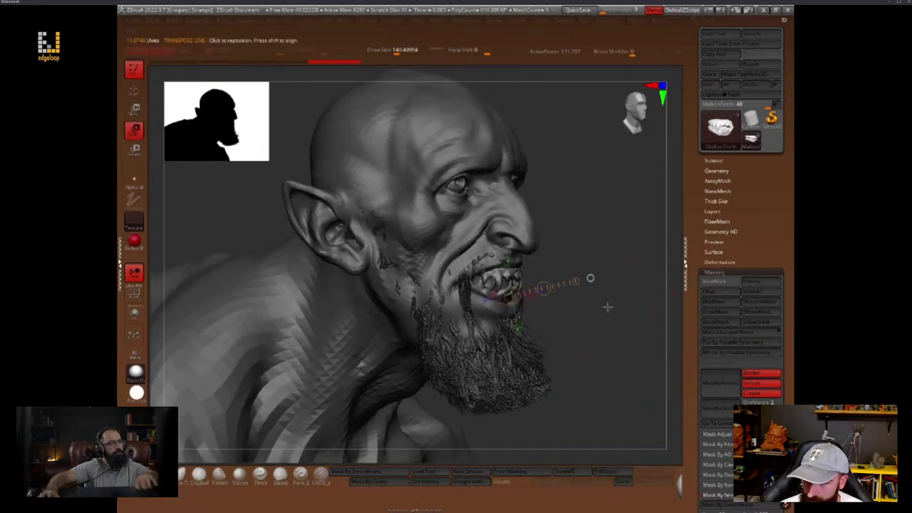
key("y")
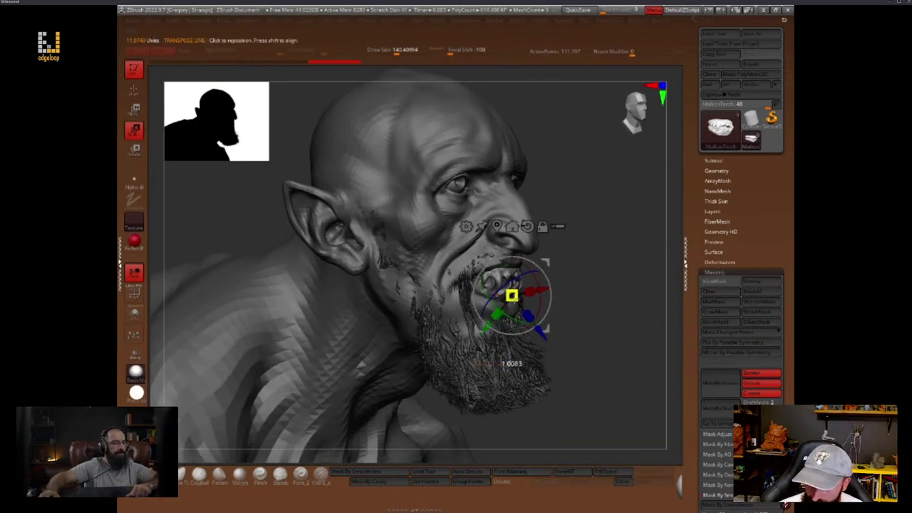
left_click_drag(559, 276, 582, 268)
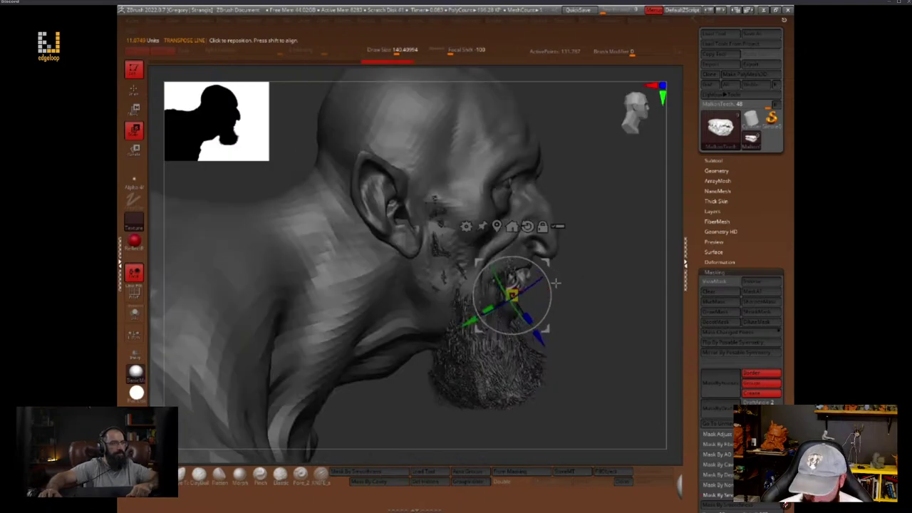
Realign the gizmo to the tilt of the teeth and shift them slightly backward inside the mouth
key("q")
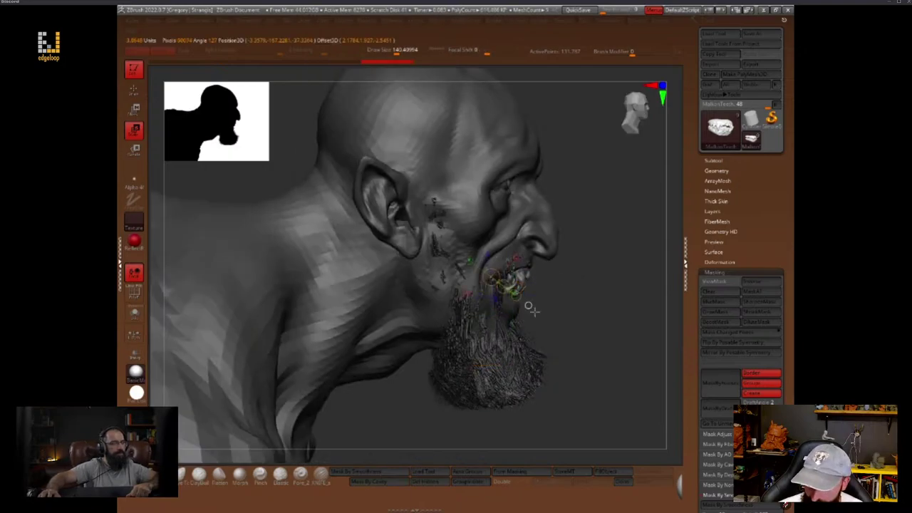
left_click_drag(534, 311, 591, 357)
key("y")
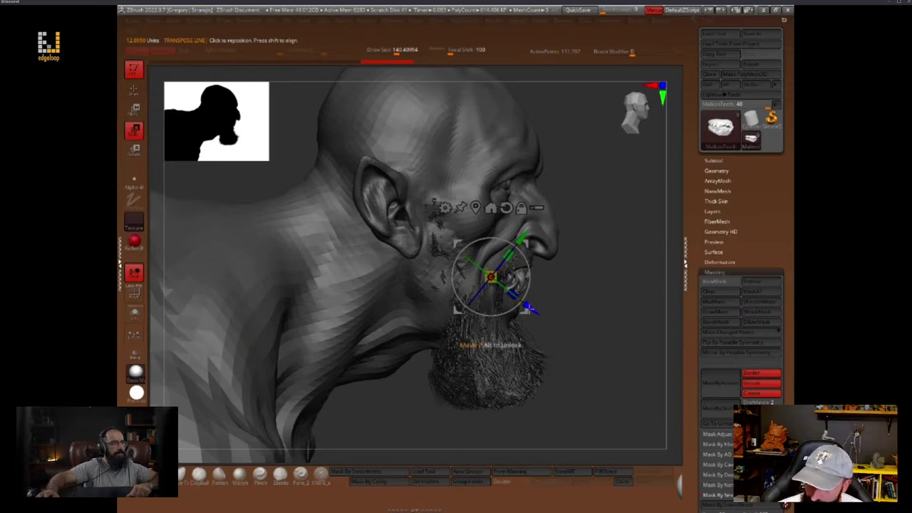
left_click_drag(528, 307, 526, 305)
left_click_drag(522, 238, 519, 242)
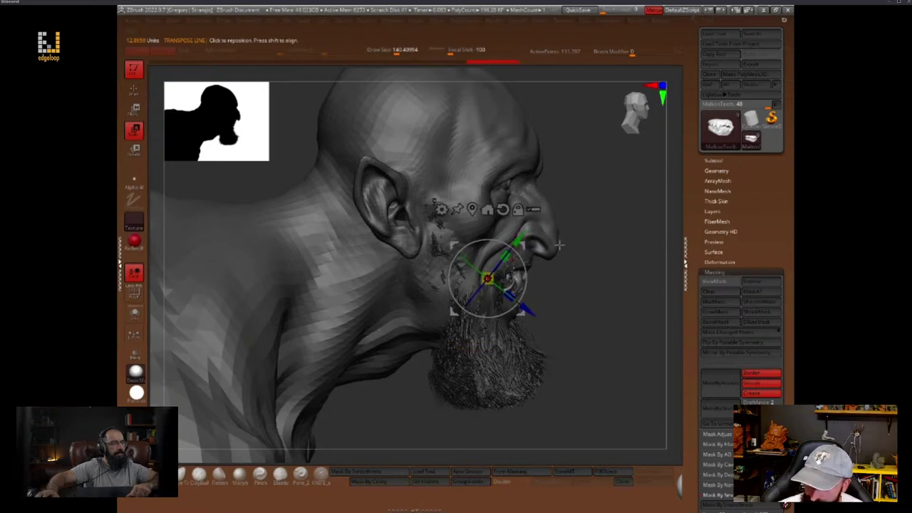
key("q")
mouse_move(614, 263)
left_mouse_down()
mouse_move(589, 275)
mouse_move(580, 295)
left_mouse_up()
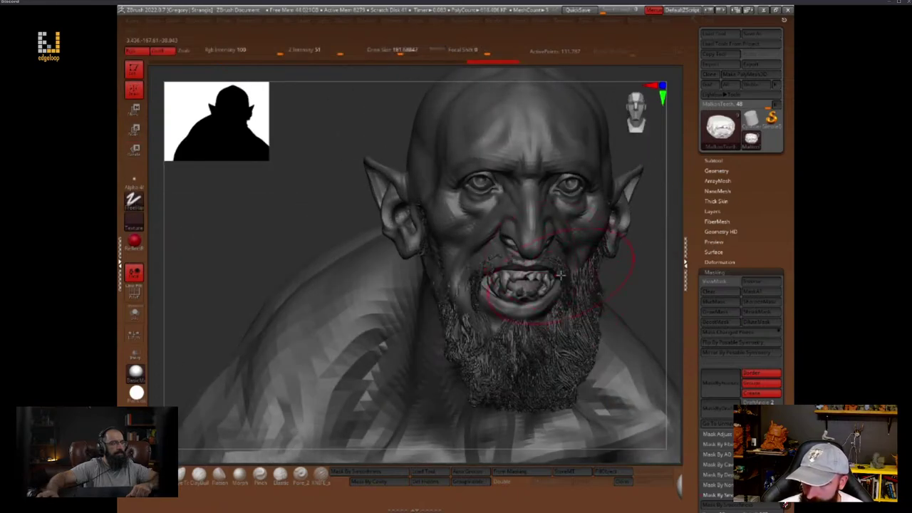
Nudge the teeth into place behind the lips with the Move brush at a draw size of about 87
left_click_drag(614, 265, 645, 258)
key("space")
left_click_drag(556, 285, 544, 284)
key("space")
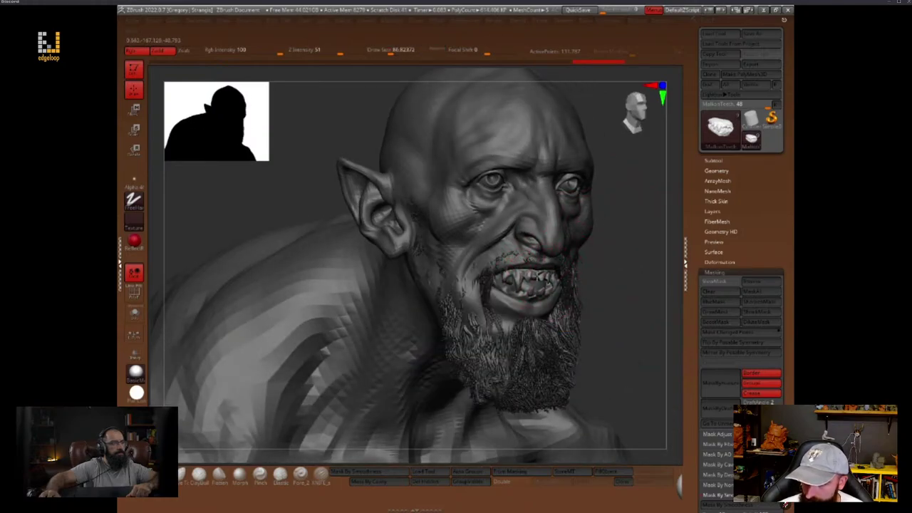
left_click_drag(618, 267, 594, 283)
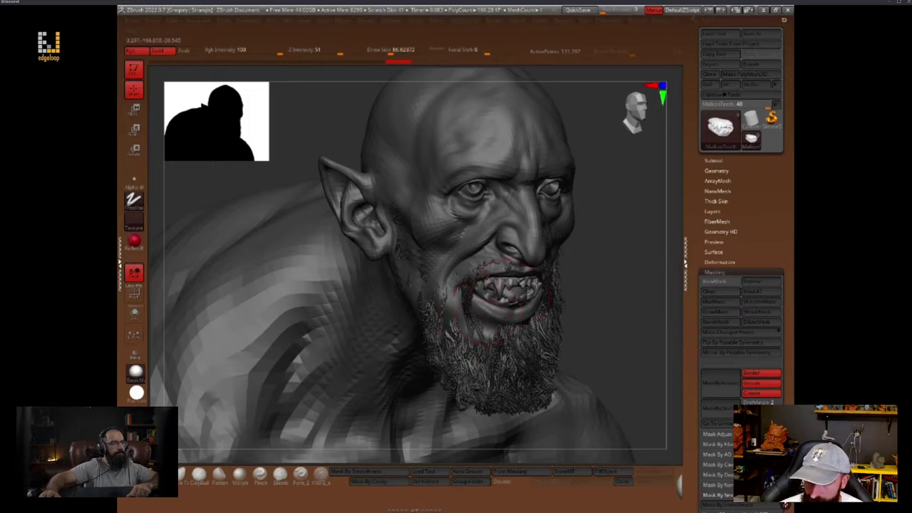
left_click_drag(503, 295, 530, 304)
Make the body the active subtool, enlarge the brush, and smooth the area around the corner of the mouth
left_click(500, 314, "alt")
left_click_drag(602, 259, 538, 263)
key("space")
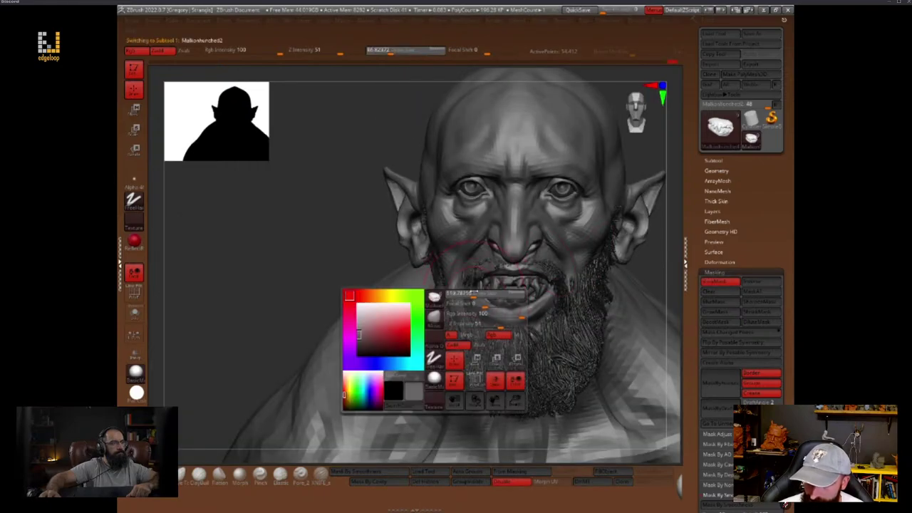
left_click_drag(459, 296, 465, 296)
left_click_drag(660, 252, 644, 272)
left_click_drag(476, 285, 491, 293, "shift")
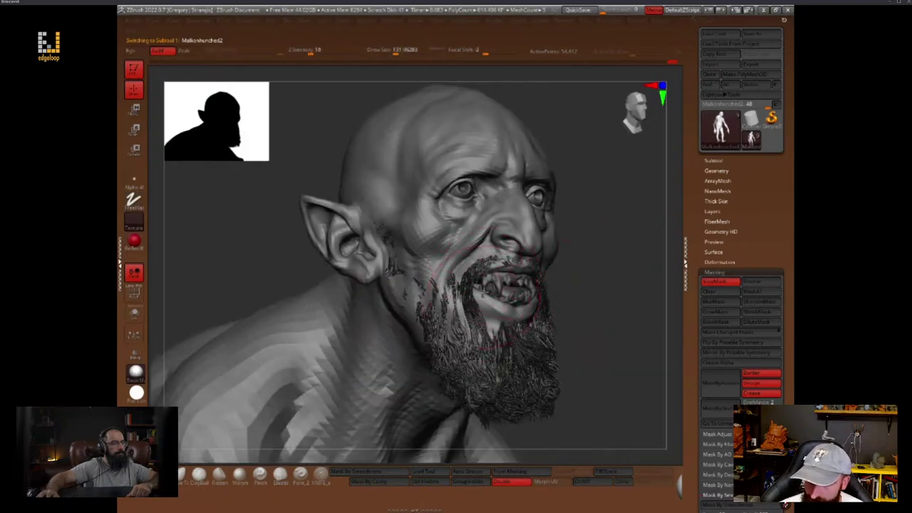
Reshape the lower lip and mouth corner around the teeth with the Move brush at draw size about 80
left_click_drag(579, 262, 574, 269)
key("space")
left_click_drag(488, 309, 483, 308)
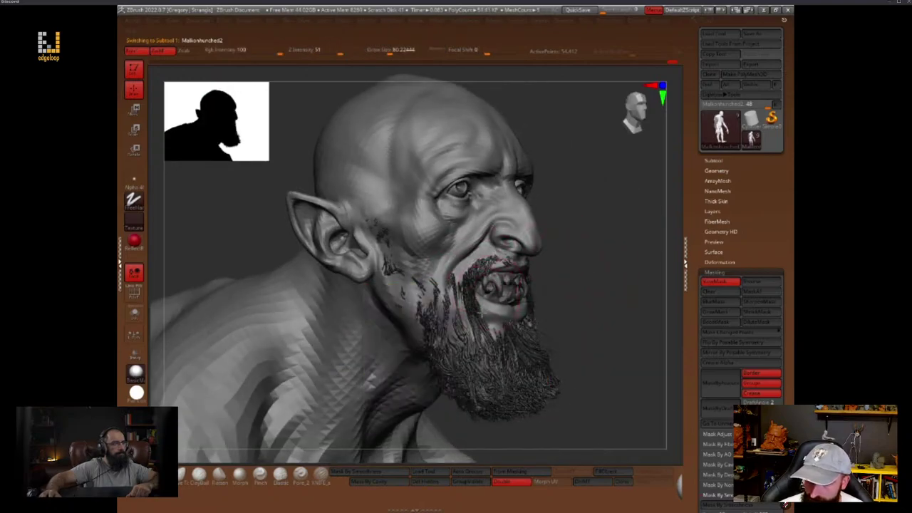
left_click_drag(585, 286, 499, 281)
Refine the corner of the mouth at draw size 112 and tighten it with the Pinch brush
mouse_move(614, 253)
left_mouse_down()
mouse_move(637, 250)
mouse_move(617, 253)
left_mouse_up()
key("space")
left_click_drag(525, 308, 510, 288)
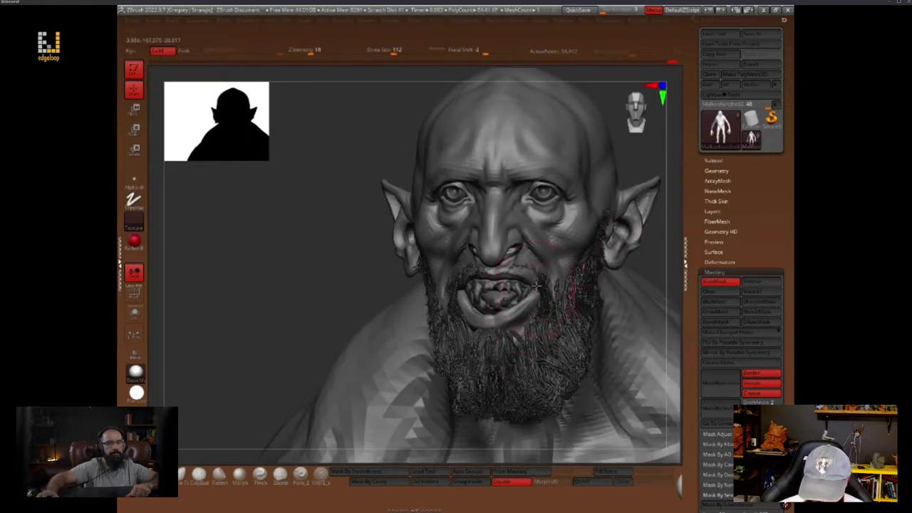
left_click(260, 476)
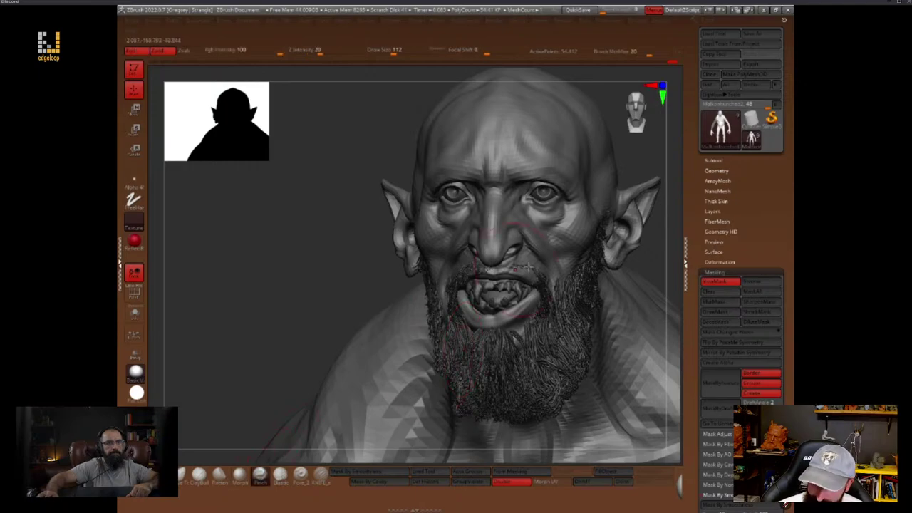
right_click_drag(619, 249, 536, 272)
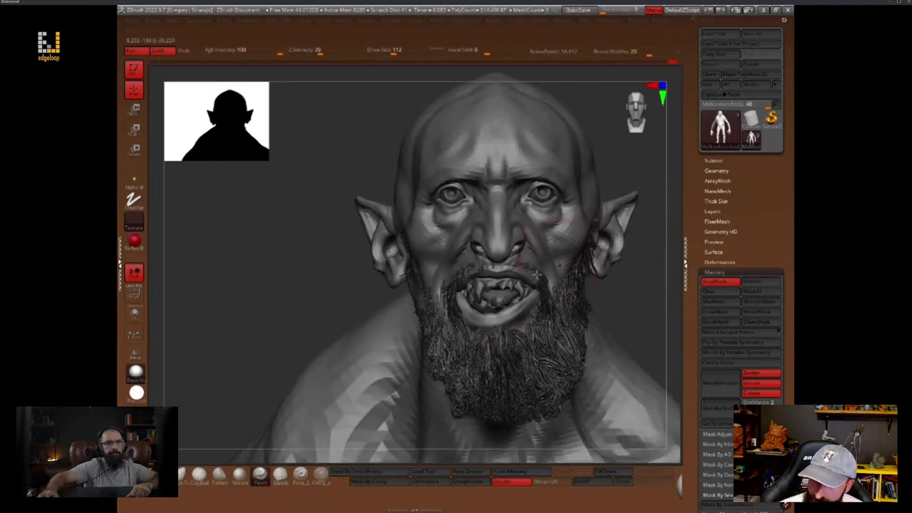
Isolate the lips with a topological mask, reshape the mouth corner with the Move brush, and clear the mask
key("w")
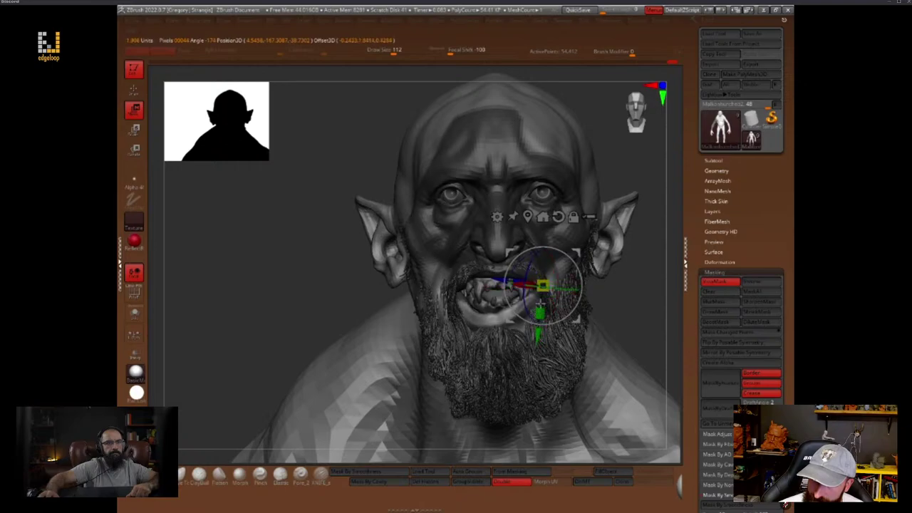
key("q")
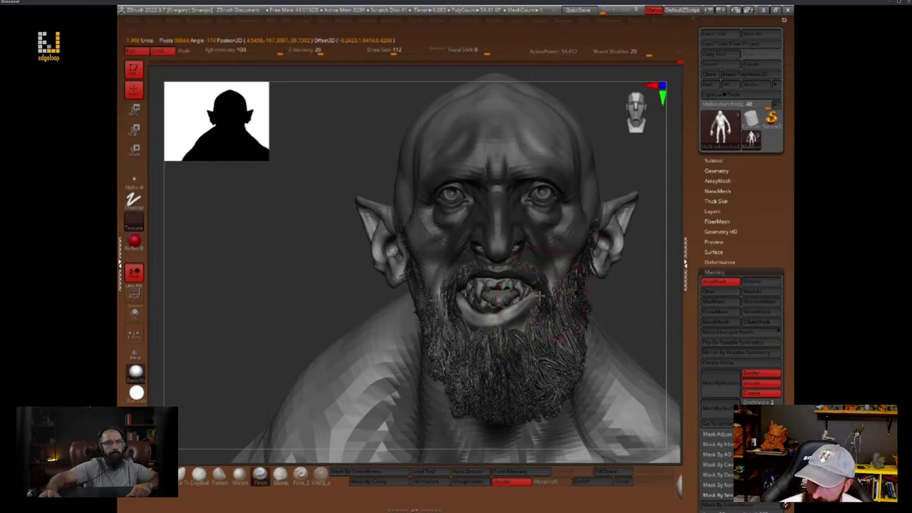
left_click(630, 255, "ctrl")
left_click_drag(520, 282, 516, 292)
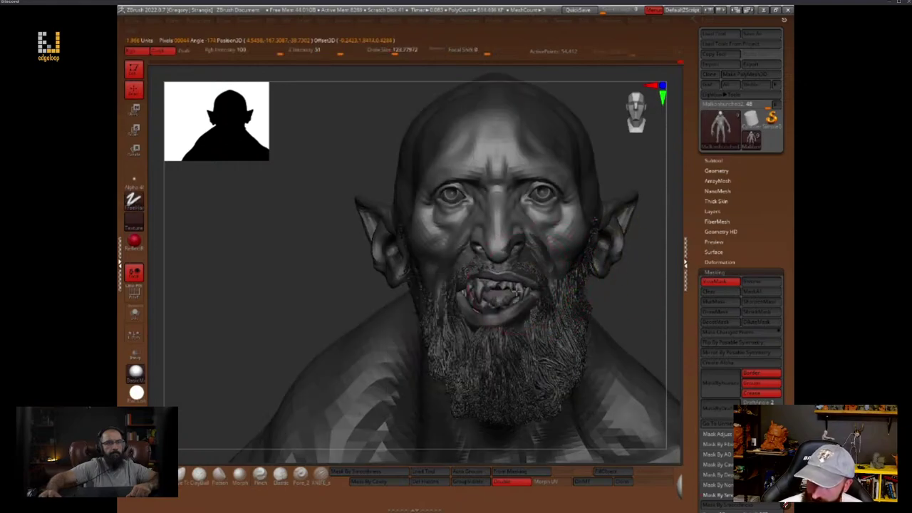
left_click_drag(639, 266, 562, 285)
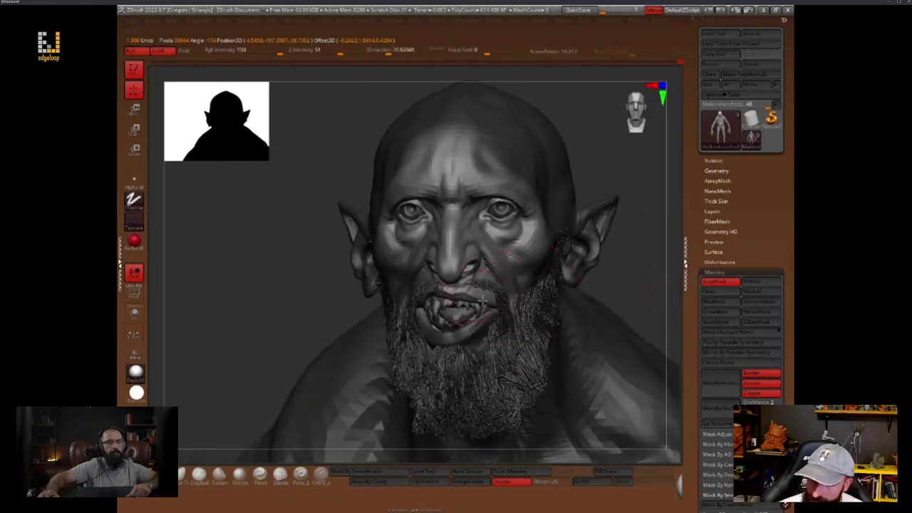
left_click_drag(615, 275, 626, 277, "ctrl")
left_click_drag(627, 277, 652, 279)
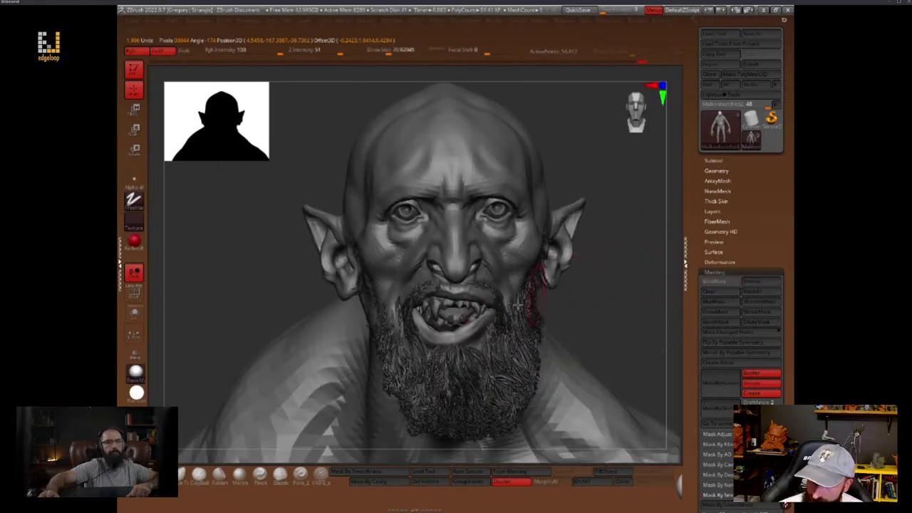
Fine-tune the lower lip near the mouth corner with the Move brush at draw sizes of about 54 and 37
key("space")
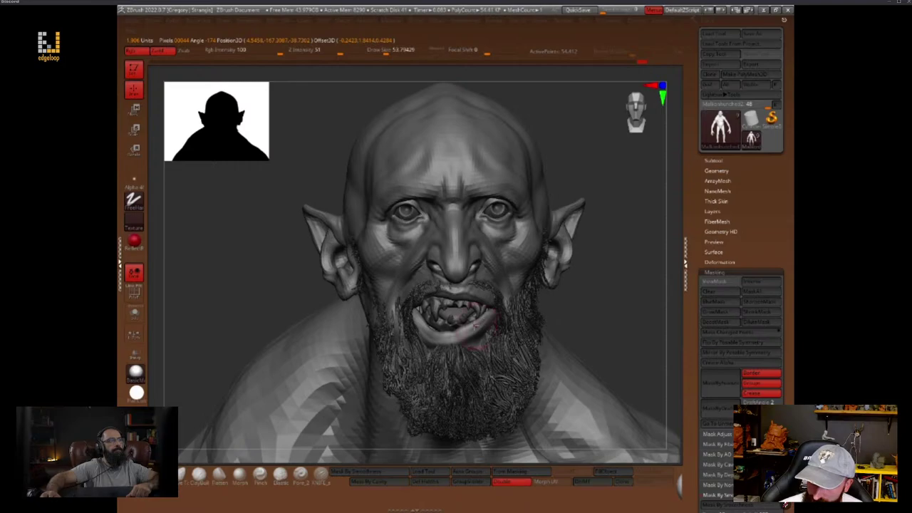
key("space")
mouse_move(608, 280)
left_mouse_down("alt")
mouse_move(611, 270)
mouse_move(626, 276)
mouse_move(604, 291)
mouse_move(598, 313)
left_mouse_up("alt")
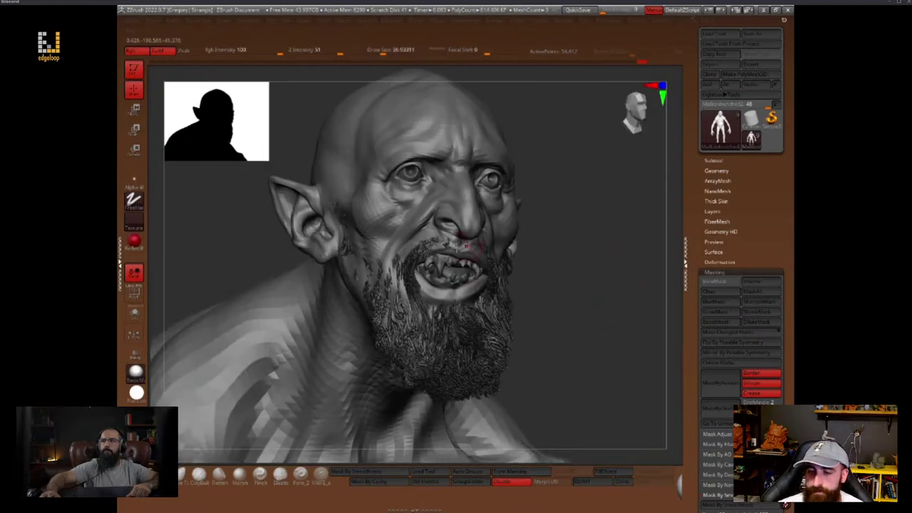
Mask the upper face topologically and reshape the lips around the teeth with the Move brush at draw size about 80, clearing the mask when done
key("w")
left_click_drag(406, 257, 407, 274, "ctrl")
key("q")
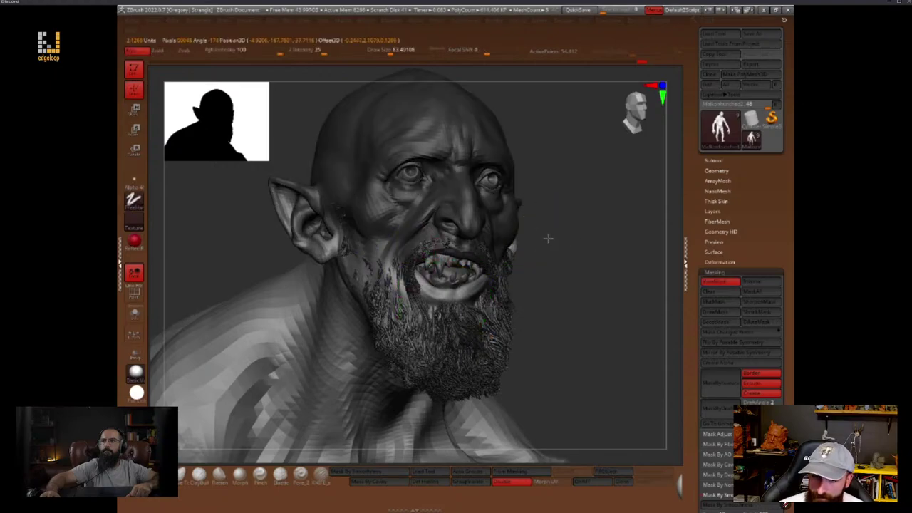
left_click_drag(521, 245, 499, 246)
key("space")
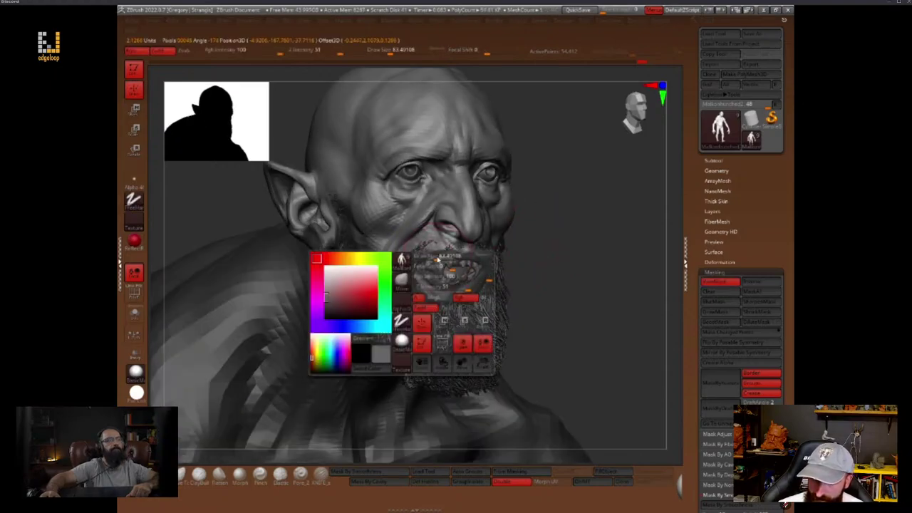
key("s")
left_click_drag(462, 257, 467, 257)
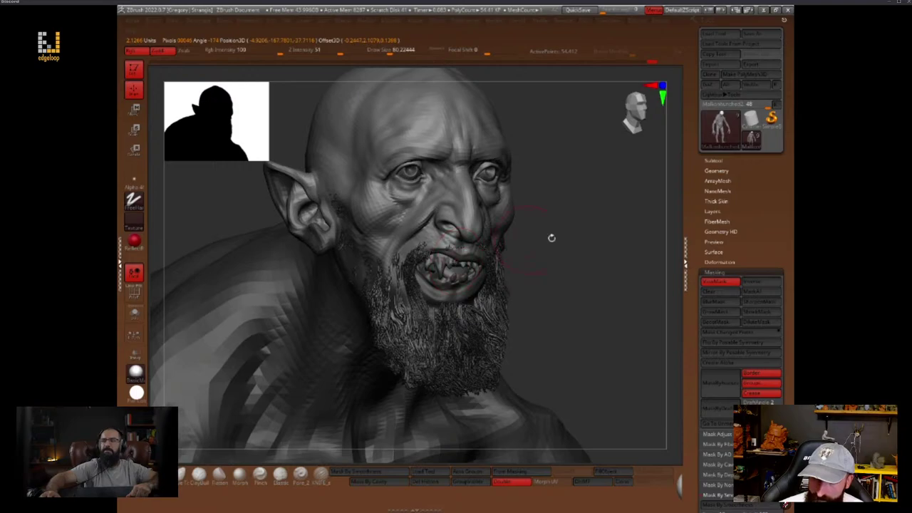
mouse_move(551, 238)
left_mouse_down()
mouse_move(605, 246)
mouse_move(592, 283)
mouse_move(603, 306)
mouse_move(427, 258)
mouse_move(432, 276)
left_mouse_up()
key("space")
mouse_move(545, 261)
left_mouse_down()
mouse_move(584, 261)
mouse_move(647, 290)
mouse_move(612, 275)
mouse_move(625, 279)
mouse_move(596, 283)
mouse_move(630, 300)
mouse_move(619, 309)
left_mouse_up()
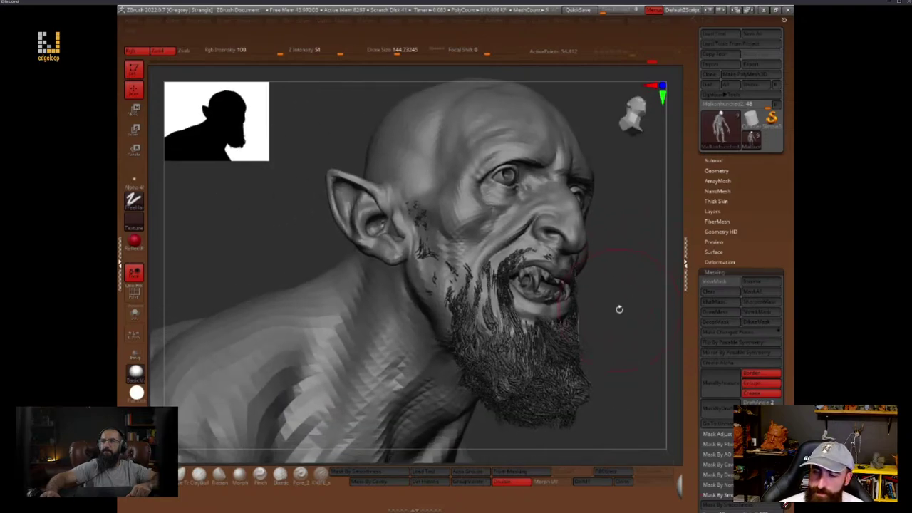
Sculpt skin folds below the ear and behind the jaw with the ClayBuildup brush at draw size about 41
key("space")
left_click_drag(440, 288, 431, 286)
left_click_drag(622, 310, 648, 311, "shift")
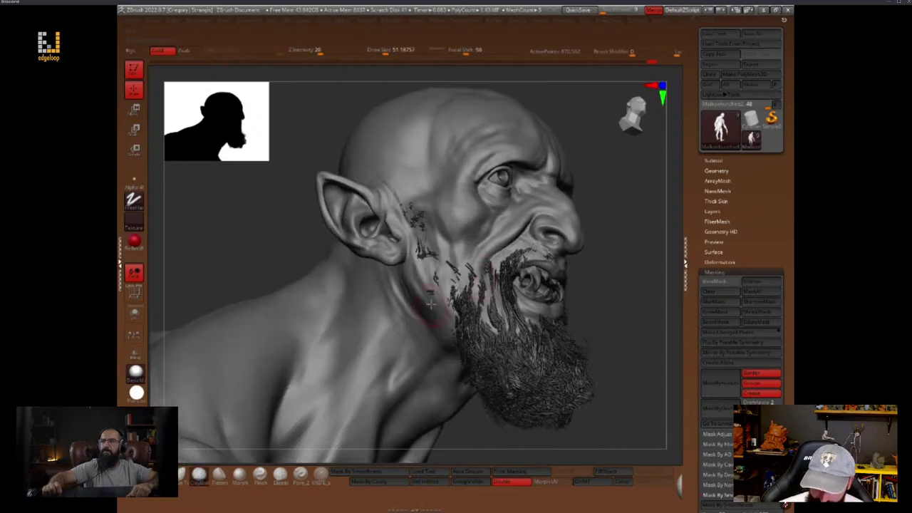
key("space")
left_click_drag(452, 371, 447, 371)
key("space")
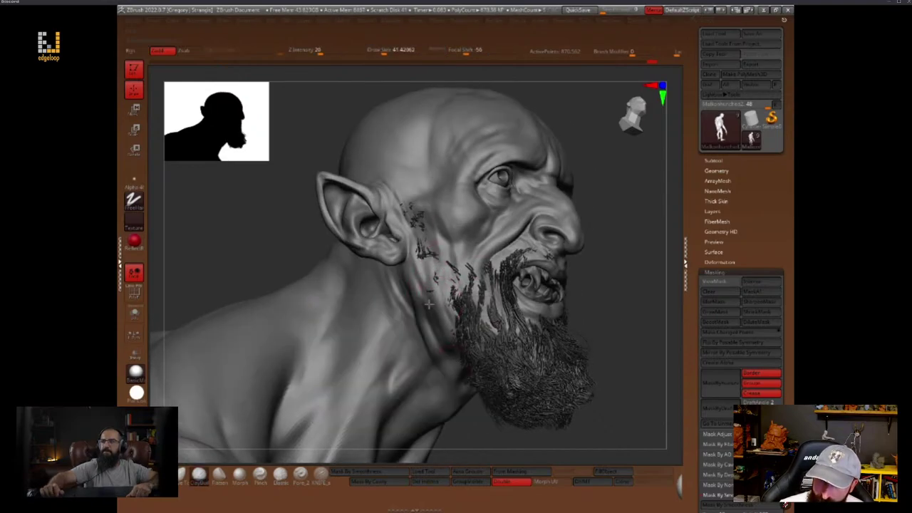
left_click_drag(404, 291, 414, 353)
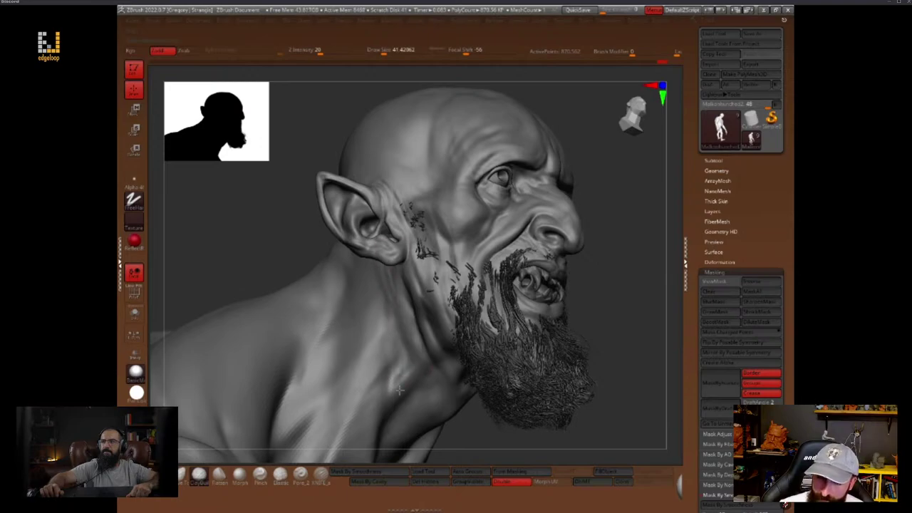
mouse_move(592, 329)
left_mouse_down()
mouse_move(596, 321)
mouse_move(600, 330)
mouse_move(634, 326)
mouse_move(604, 320)
mouse_move(630, 295)
mouse_move(603, 349)
left_mouse_up()
key("space")
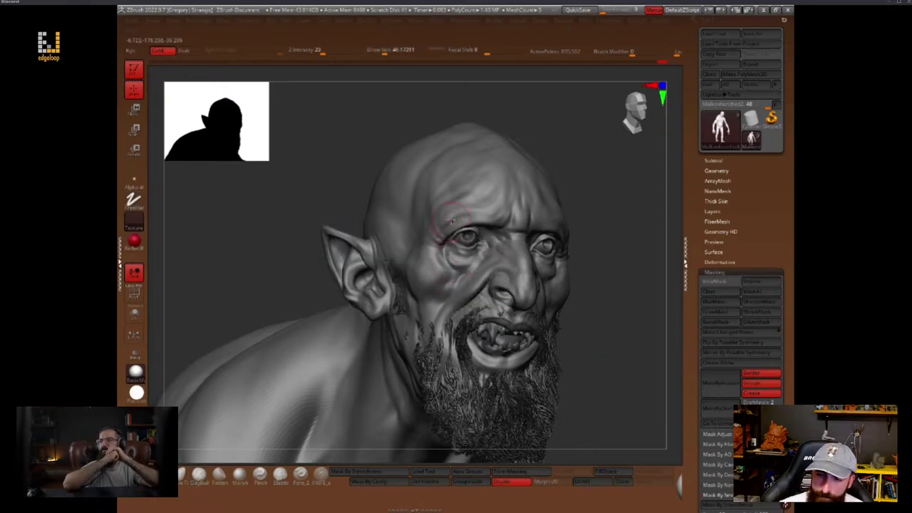
mouse_move(631, 269)
left_mouse_down()
mouse_move(633, 276)
mouse_move(613, 260)
left_mouse_up()
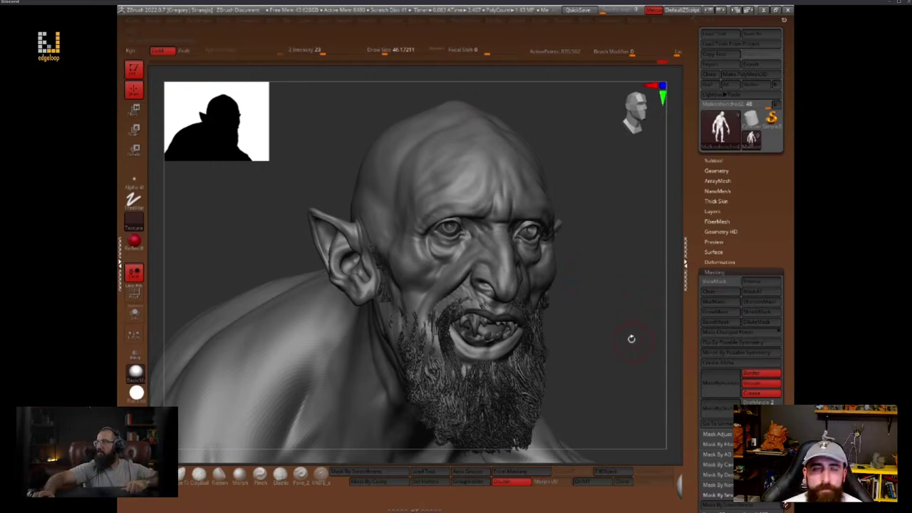
mouse_move(624, 358)
left_mouse_down("alt")
mouse_move(644, 340)
mouse_move(627, 342)
mouse_move(631, 333)
left_mouse_up("alt")
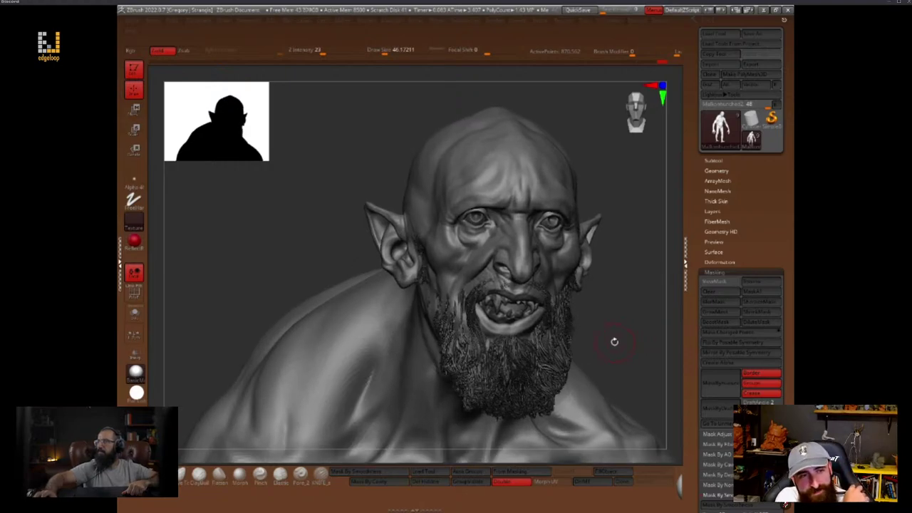
left_click_drag(634, 334, 653, 325)
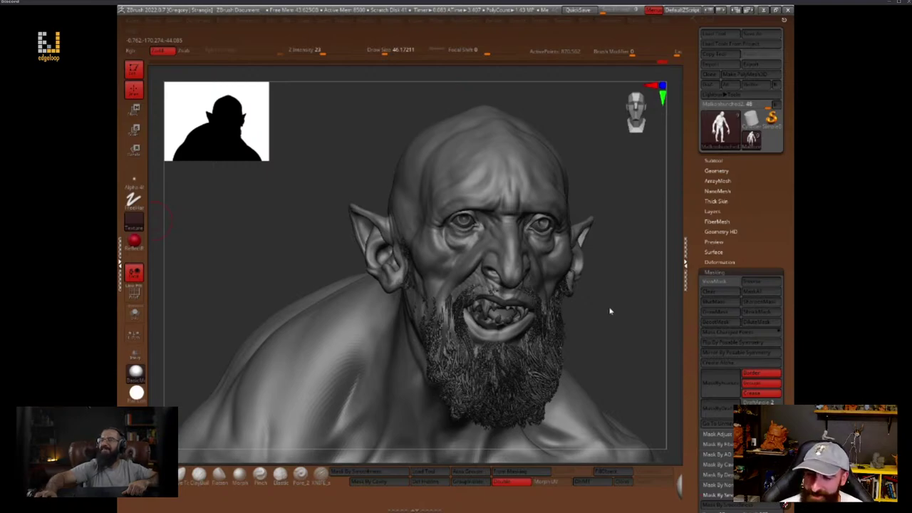
left_click_drag(610, 310, 651, 326)
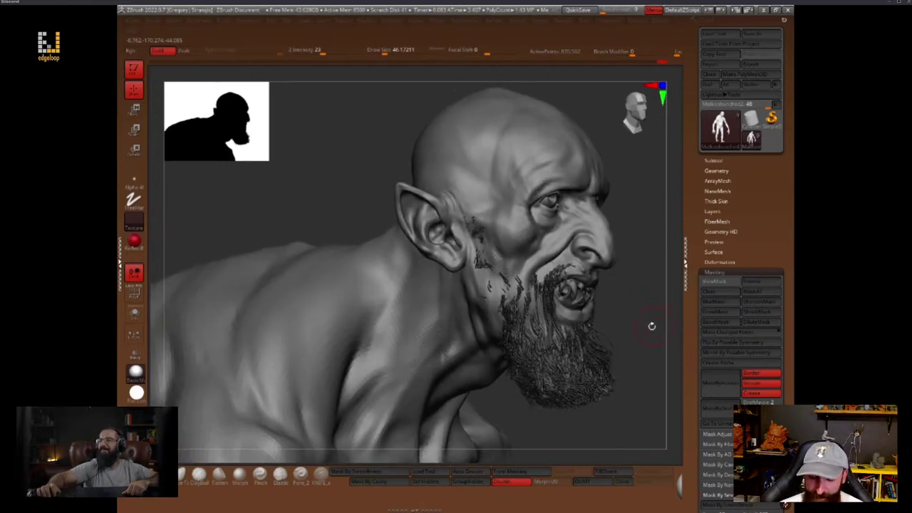
Build up the neck muscles running down from behind the ear with the ClayBuildup brush, setting the draw size to about 51
key("b")
key("c")
key("b")
left_click_drag(633, 261, 614, 246)
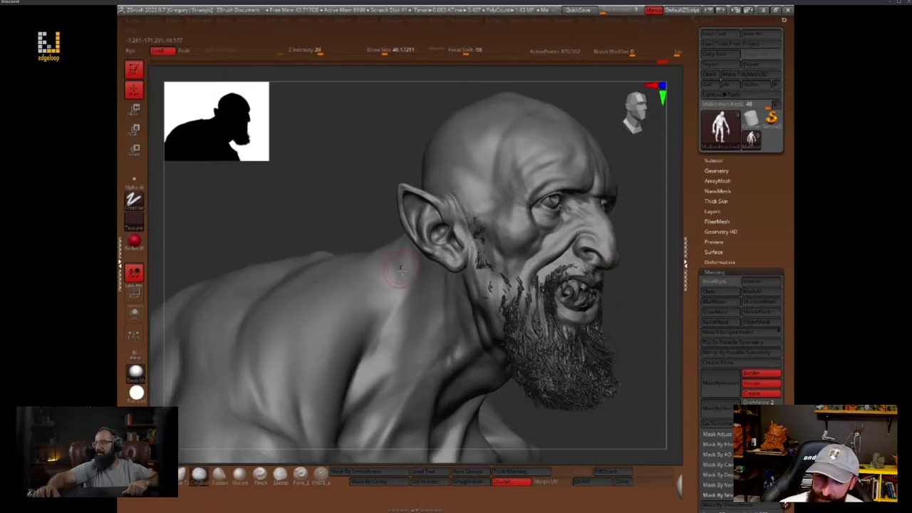
key("space")
left_click_drag(401, 266, 370, 373)
left_click_drag(406, 249, 383, 344)
key("space")
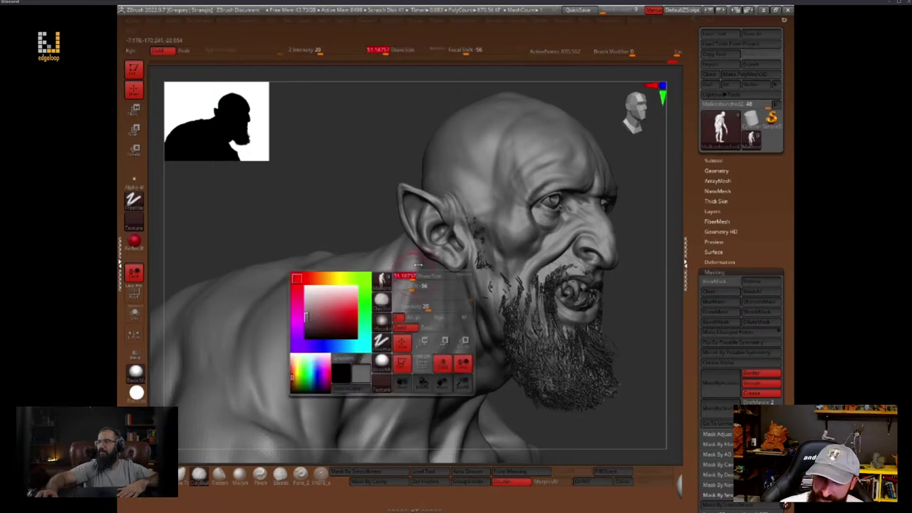
left_click_drag(419, 319, 412, 319)
mouse_move(633, 376)
left_mouse_down()
mouse_move(656, 346)
mouse_move(647, 332)
mouse_move(644, 354)
mouse_move(637, 326)
left_mouse_up()
key("alt+Tab")
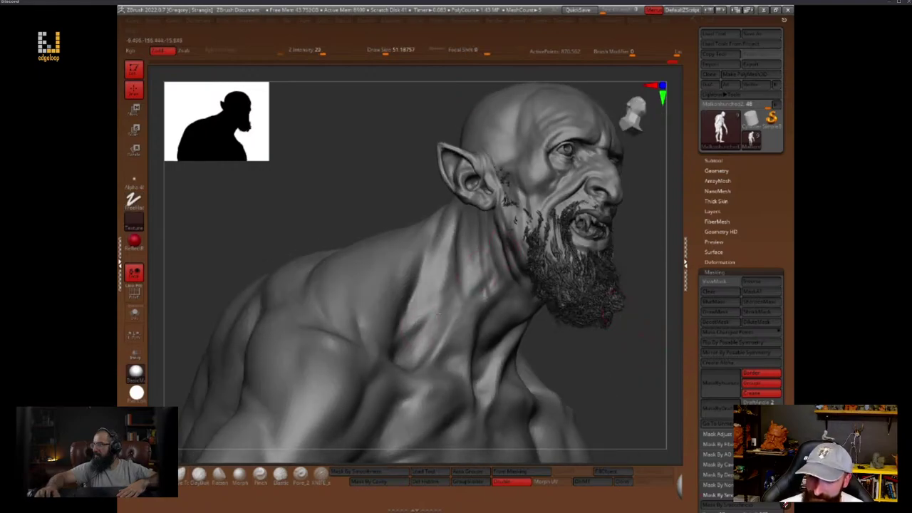
Sculpt a diagonal fold across the side of the neck towards the collarbone at draw size about 49
key("space")
left_click_drag(465, 285, 463, 285)
left_click_drag(414, 316, 439, 292)
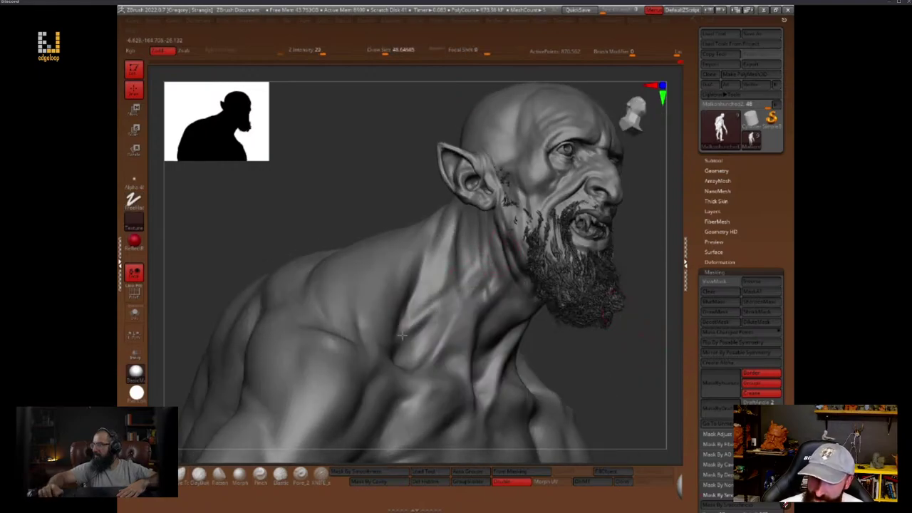
left_click_drag(656, 309, 648, 324)
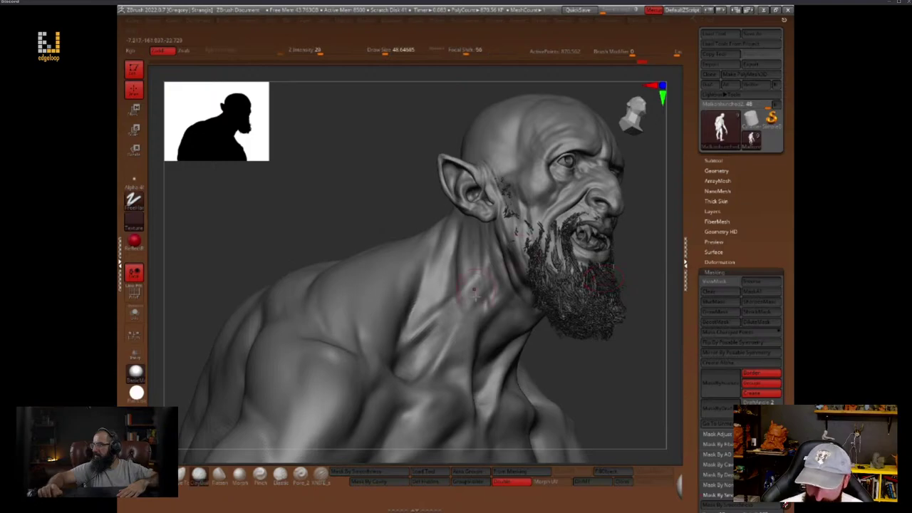
Deepen and sharpen the diagonal neck fold at a draw size of about 22, and step down a subdivision level
key("space")
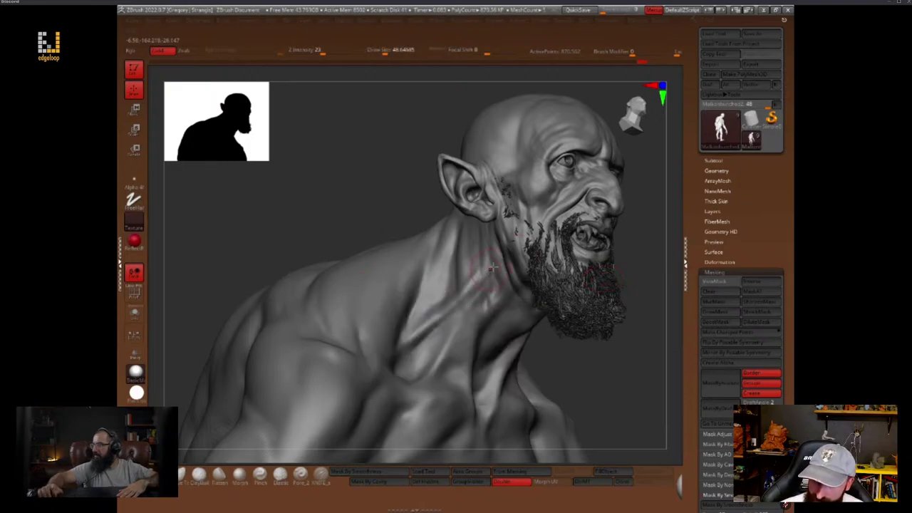
key("space")
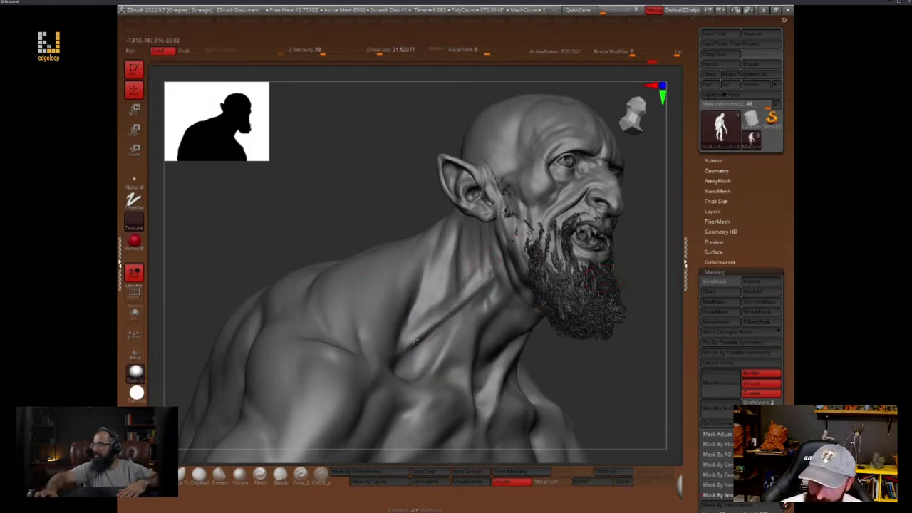
key("space")
mouse_move(462, 311)
left_mouse_down()
mouse_move(475, 310)
mouse_move(422, 334)
left_mouse_up()
key("shift+d")
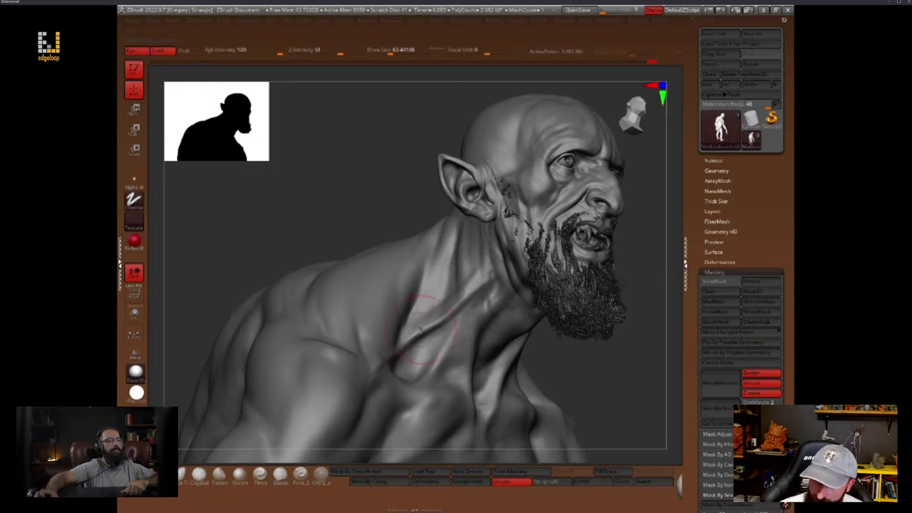
Sculpt the tendons and folds of the throat beneath the beard with the ClayBuildup brush, reducing the draw size from about 56 to 29
mouse_move(627, 349)
left_mouse_down("alt")
mouse_move(613, 299)
mouse_move(639, 272)
mouse_move(643, 309)
mouse_move(647, 281)
mouse_move(622, 287)
mouse_move(663, 250)
mouse_move(634, 301)
mouse_move(624, 285)
mouse_move(612, 346)
mouse_move(607, 320)
mouse_move(627, 306)
left_mouse_up("alt")
mouse_move(555, 262)
left_mouse_down()
mouse_move(577, 295)
mouse_move(572, 285)
left_mouse_up()
key("space")
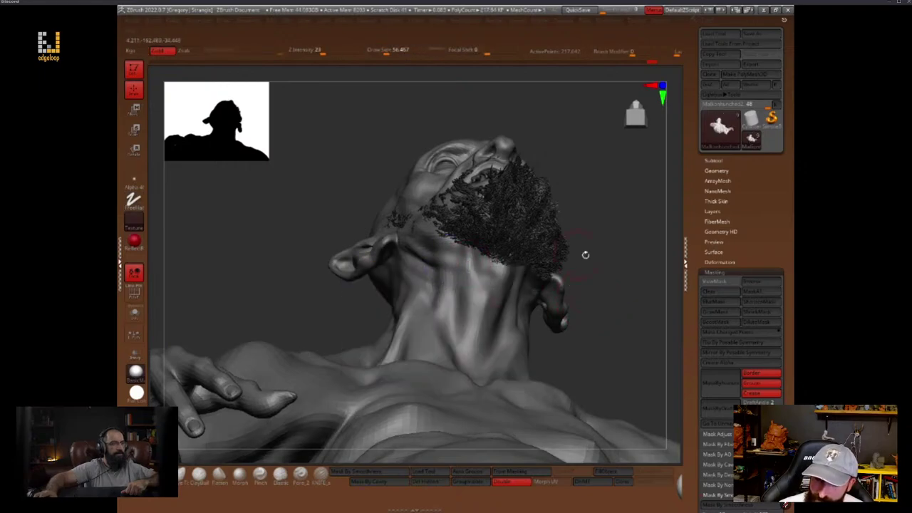
mouse_move(584, 255)
left_mouse_down()
mouse_move(617, 295)
mouse_move(617, 321)
left_mouse_up()
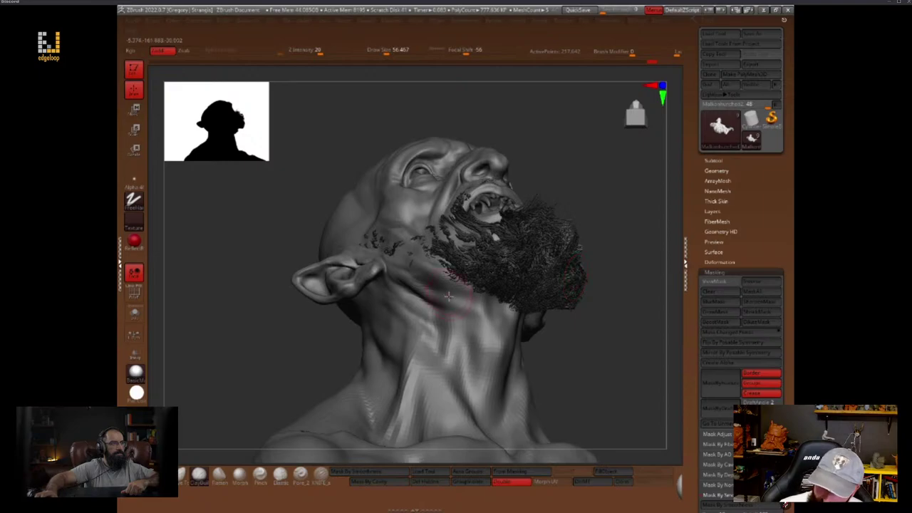
key("bracketleft")
key("bracketleft")
mouse_move(412, 265)
left_mouse_down()
mouse_move(468, 306)
mouse_move(575, 348)
left_mouse_up()
key("space")
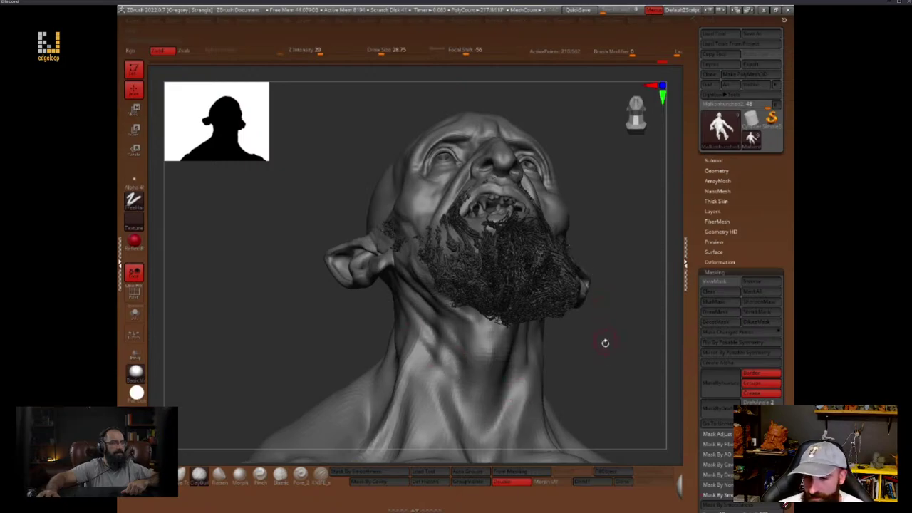
Sculpt additional folds on the side of the neck beneath the jaw, working with the interface panels hidden
mouse_move(604, 342)
left_mouse_down()
mouse_move(610, 371)
mouse_move(641, 320)
mouse_move(627, 304)
mouse_move(619, 321)
mouse_move(585, 281)
left_mouse_up()
key("Tab")
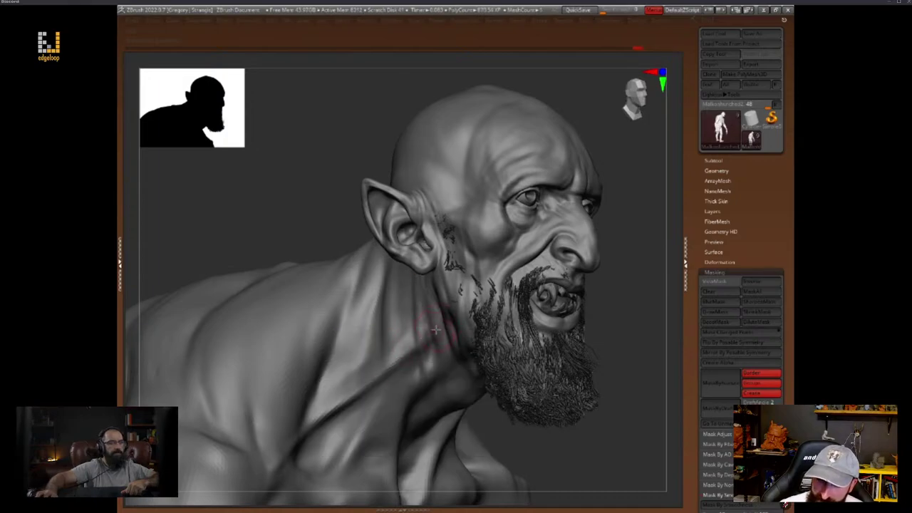
mouse_move(589, 305)
left_mouse_down()
mouse_move(676, 309)
mouse_move(680, 318)
left_mouse_up()
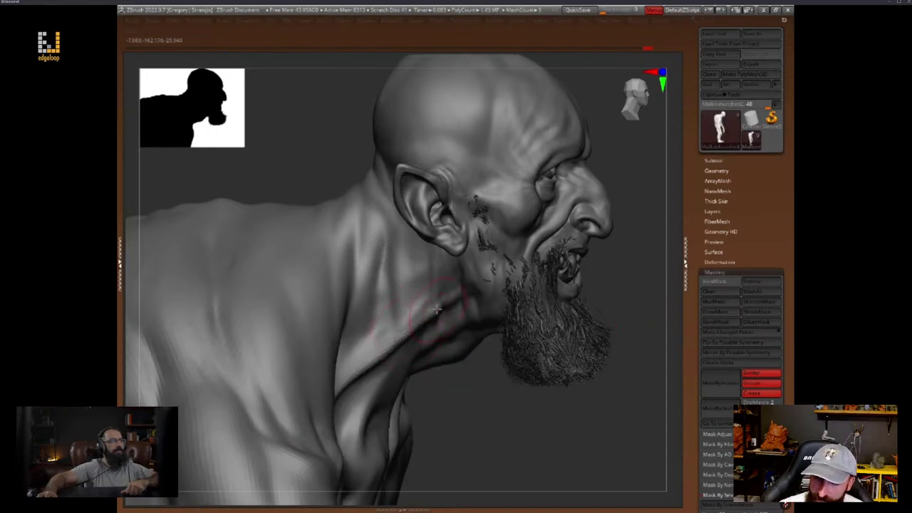
left_click_drag(500, 391, 515, 391)
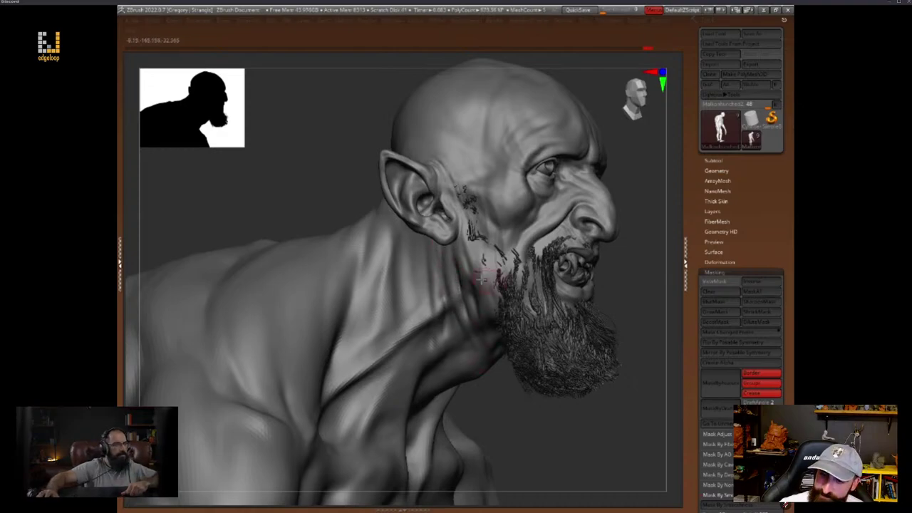
mouse_move(637, 254)
left_mouse_down()
mouse_move(580, 312)
mouse_move(600, 293)
mouse_move(606, 307)
mouse_move(608, 299)
left_mouse_up()
key("space")
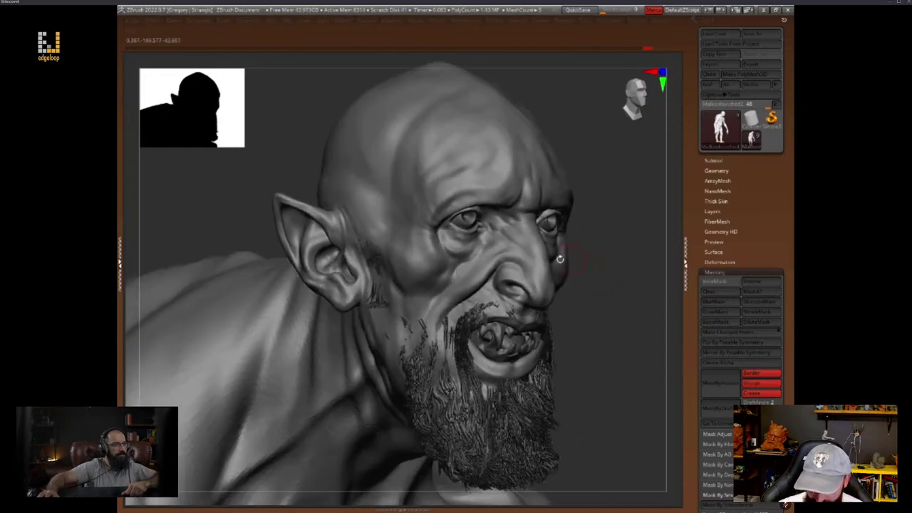
key("space")
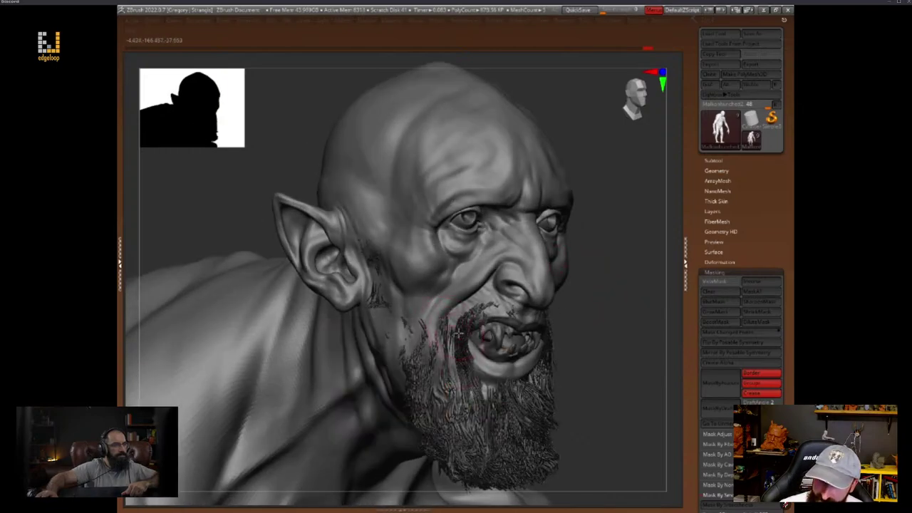
Switch to the BeardDante2 subtool and reshape the beard along the cheek and jawline so it hugs the side of the face
left_click(464, 360, "alt")
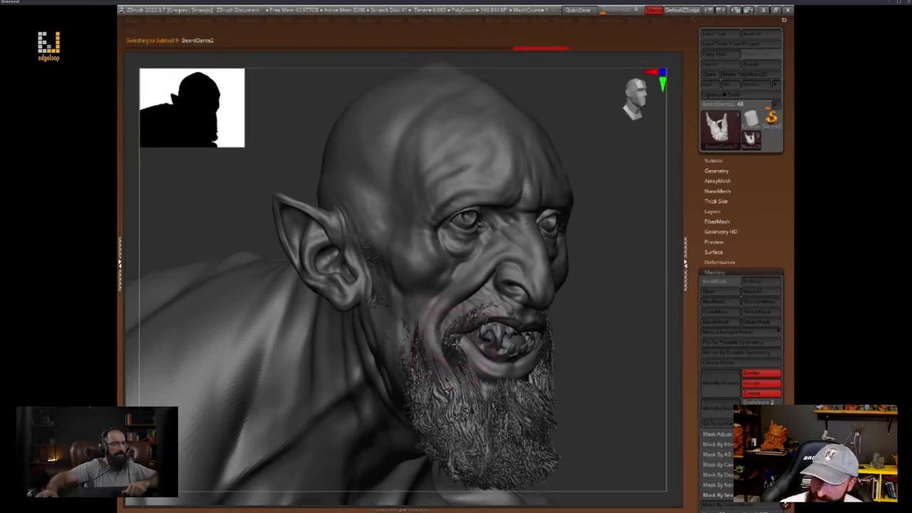
right_click_drag(453, 322, 524, 305)
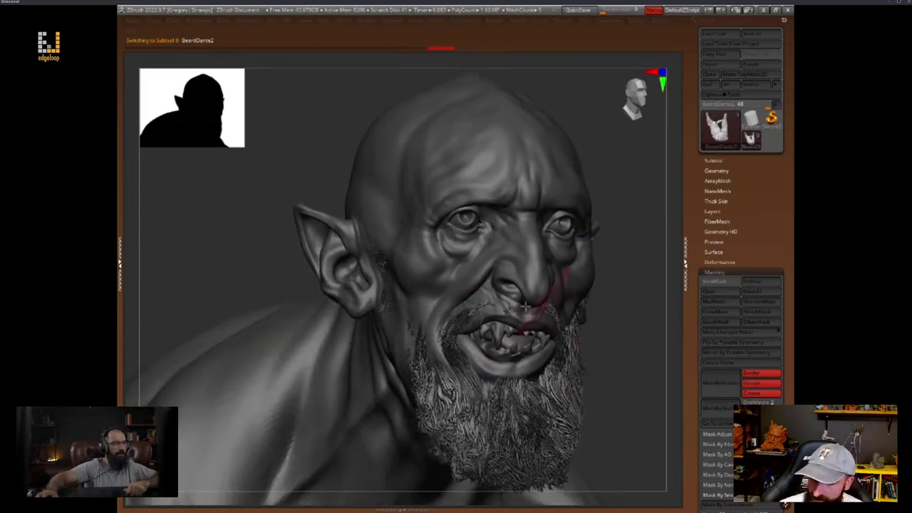
mouse_move(466, 311)
right_mouse_down()
mouse_move(617, 307)
mouse_move(651, 320)
mouse_move(427, 320)
right_mouse_up()
key("space")
mouse_move(415, 344)
left_mouse_down()
mouse_move(397, 347)
mouse_move(451, 423)
left_mouse_up()
key("space")
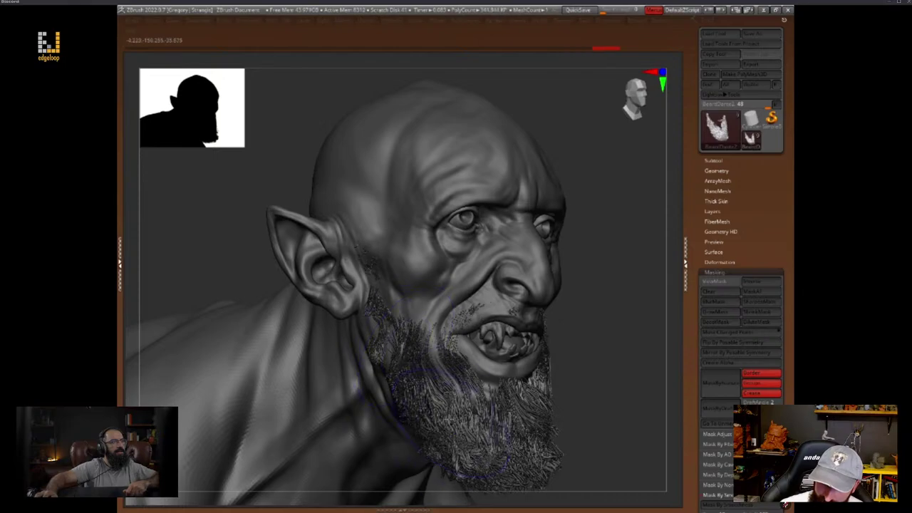
right_click_drag(411, 335, 495, 330)
left_click_drag(408, 367, 383, 362)
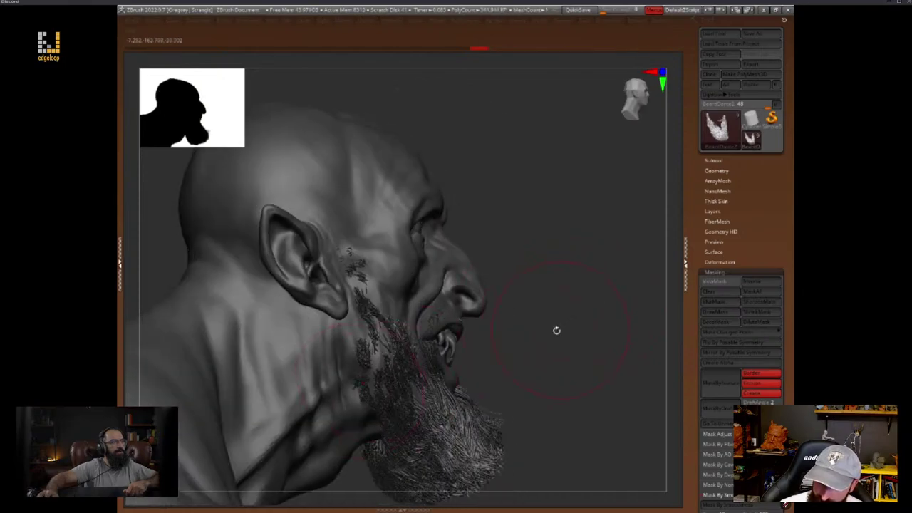
right_click_drag(555, 329, 516, 331)
mouse_move(590, 335)
left_mouse_down()
mouse_move(594, 342)
mouse_move(583, 331)
left_mouse_up()
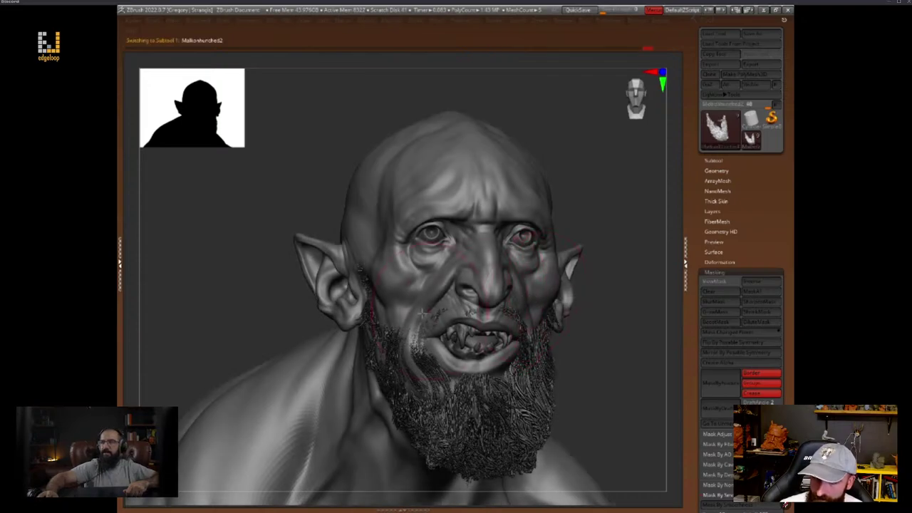
Switch back to the Malkonhunched2 body subtool and adjust the cheek and jaw surface where it meets the beard
left_click(532, 297, "alt")
right_click_drag(620, 312, 558, 306)
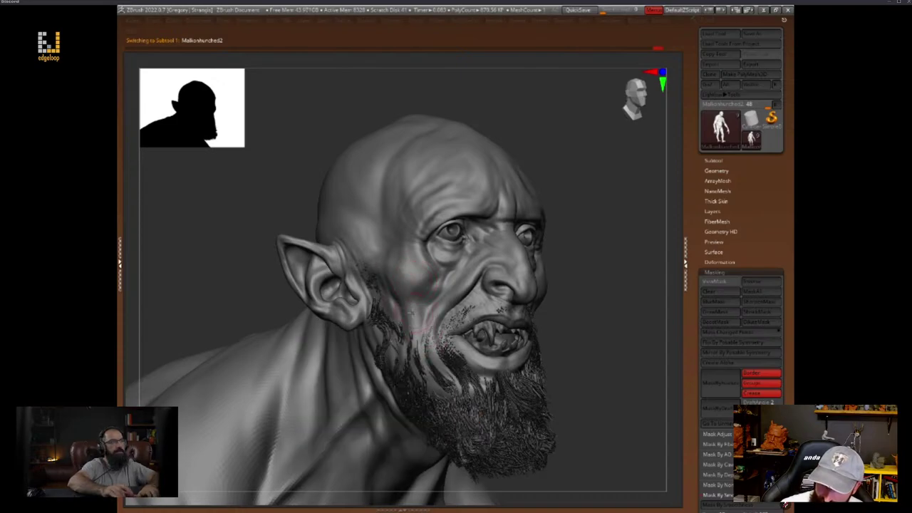
right_click(389, 306)
right_click(378, 308)
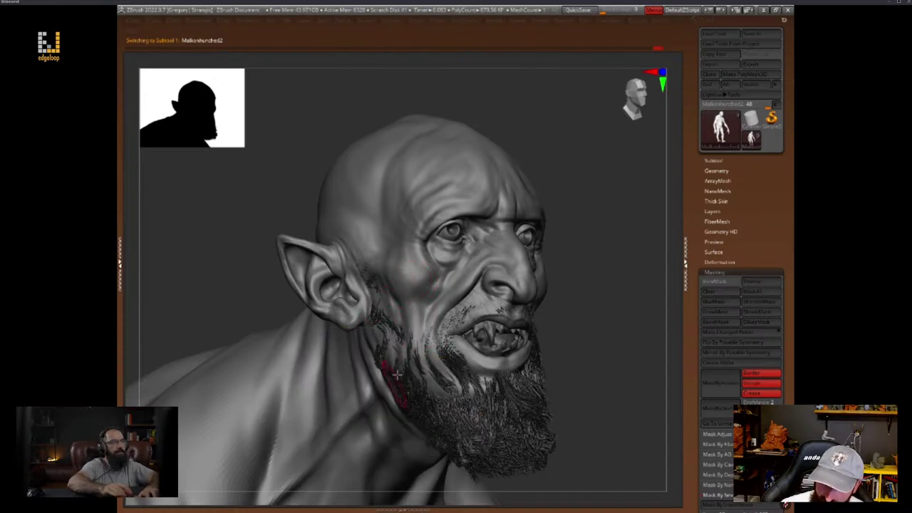
right_click_drag(377, 305, 569, 305, "ctrl")
mouse_move(570, 305)
left_mouse_down()
mouse_move(584, 330)
mouse_move(610, 301)
mouse_move(584, 325)
left_mouse_up()
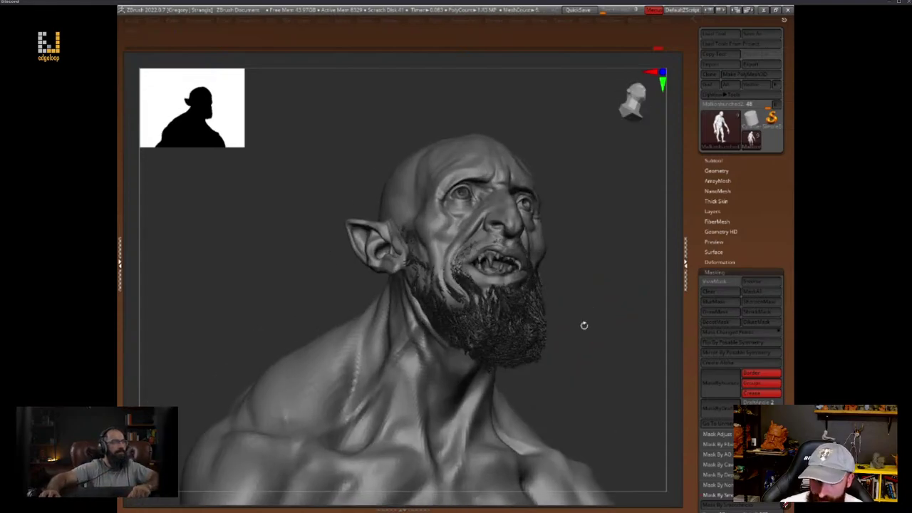
Refine the throat and side-neck muscles from a low angle at a lower subdivision level with a small brush
left_click(433, 354, "alt")
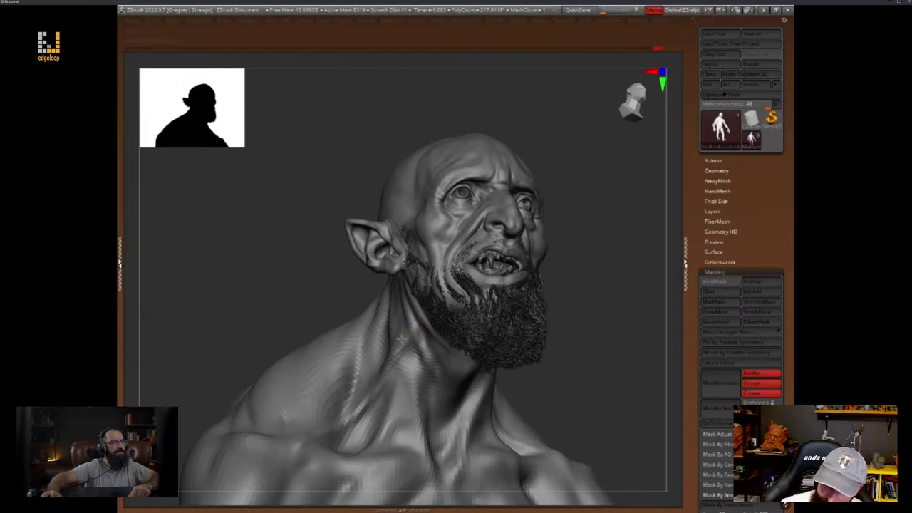
right_click(378, 390)
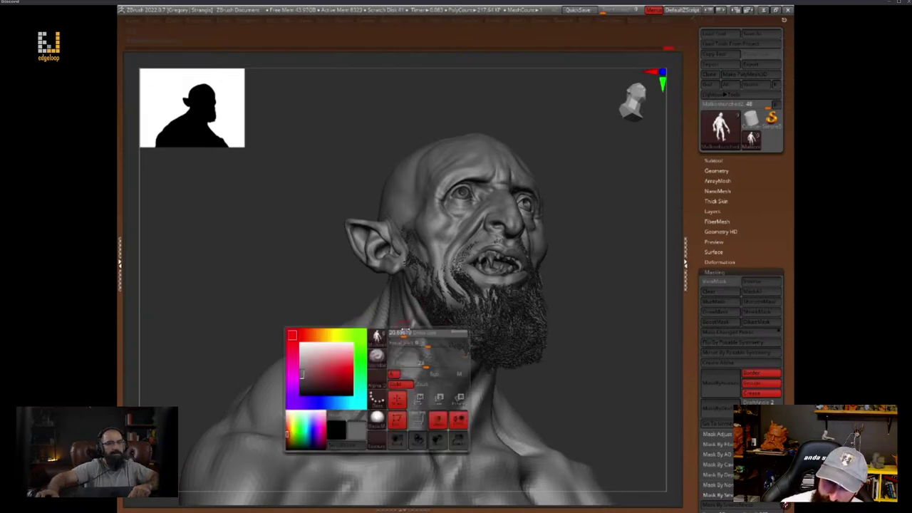
left_click_drag(553, 302, 440, 322)
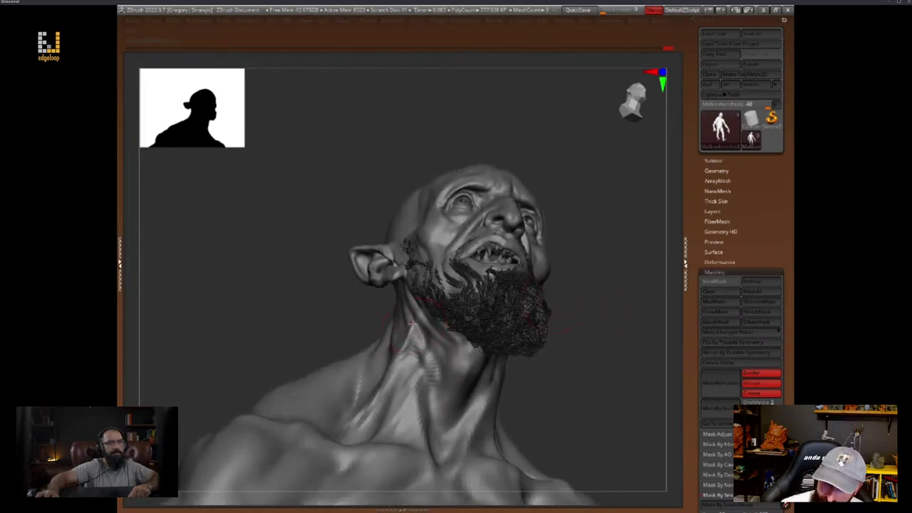
left_click_drag(558, 313, 592, 340)
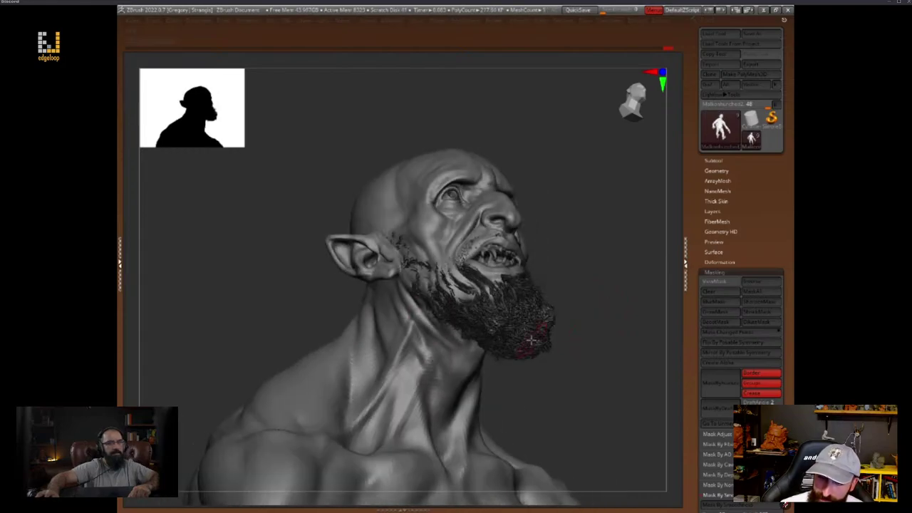
left_click_drag(563, 279, 627, 320)
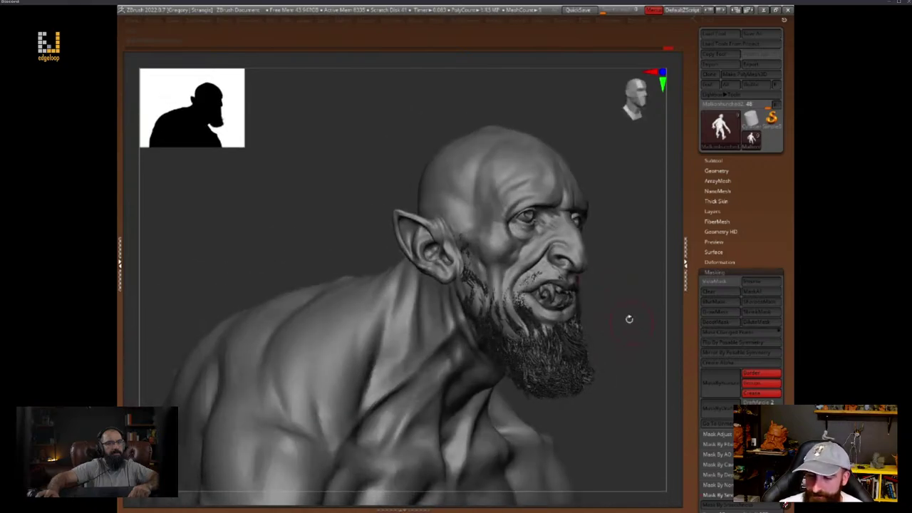
Define the neck fold below the jaw and the muscle running from behind the ear towards the shoulder
key("space")
mouse_move(464, 318)
left_mouse_down()
mouse_move(482, 288)
mouse_move(464, 333)
left_mouse_up()
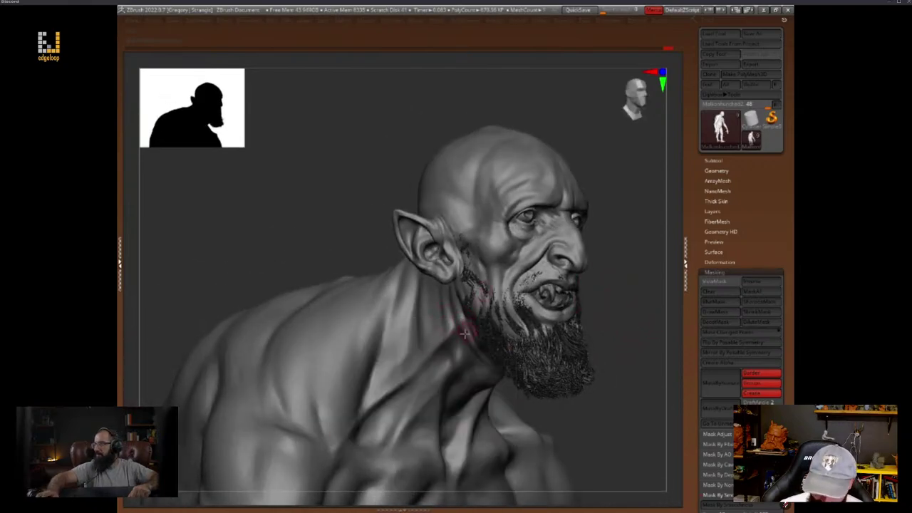
key("space")
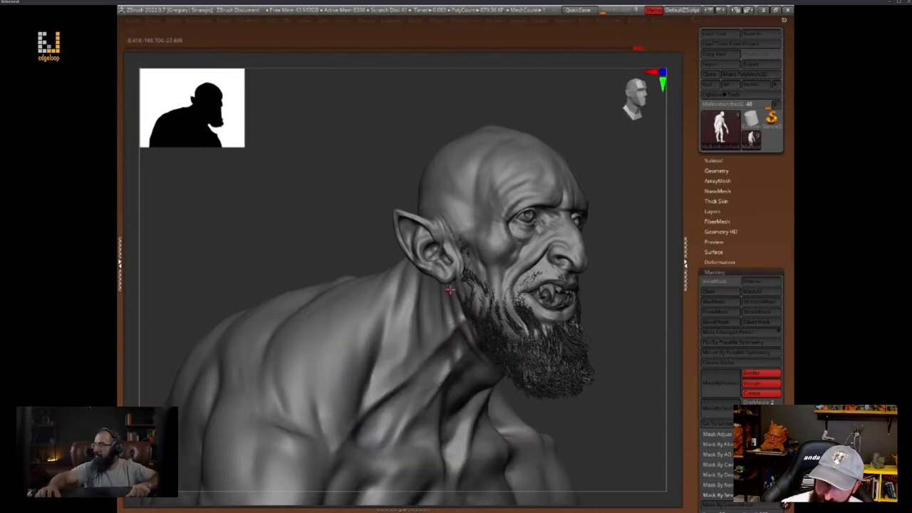
mouse_move(636, 284)
left_mouse_down()
mouse_move(637, 308)
mouse_move(607, 332)
left_mouse_up()
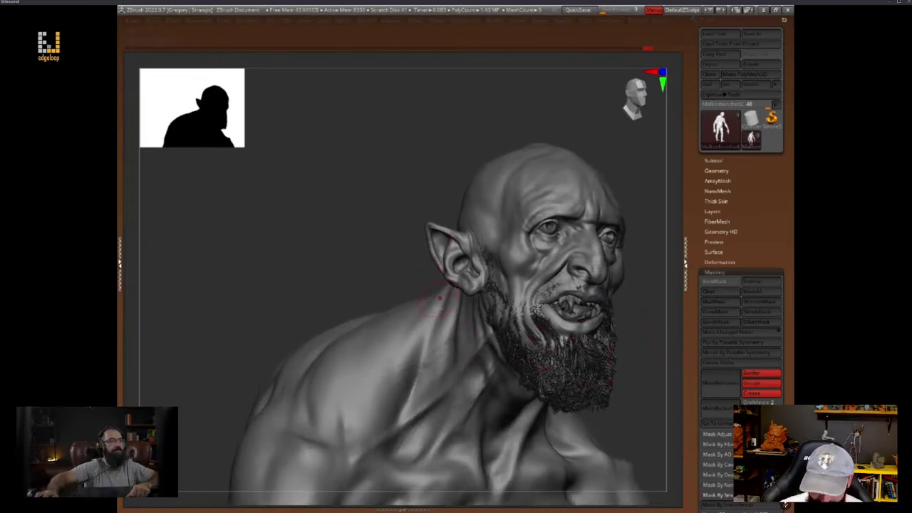
key("space")
key("space")
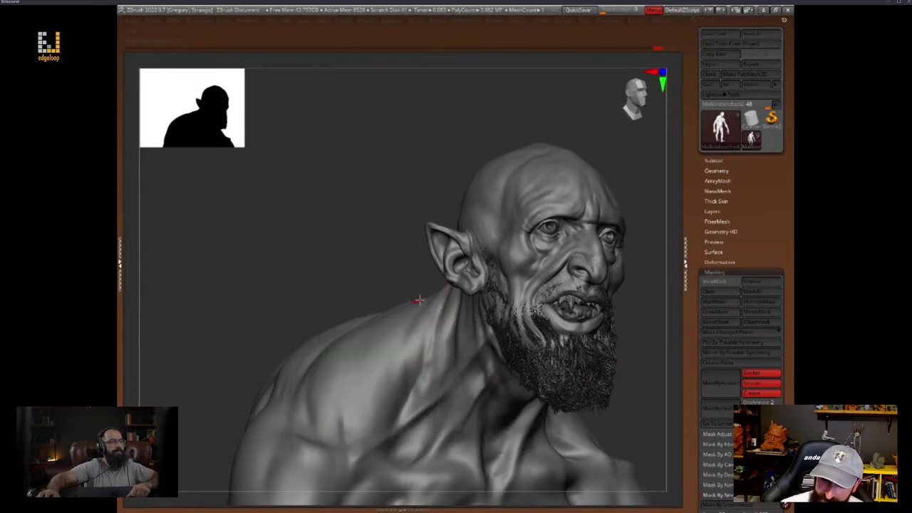
Carve fine vertical creases down the side of the neck below the ear at a high subdivision level
mouse_move(605, 304)
left_mouse_down()
mouse_move(626, 334)
mouse_move(619, 330)
mouse_move(620, 340)
mouse_move(638, 340)
mouse_move(596, 307)
left_mouse_up()
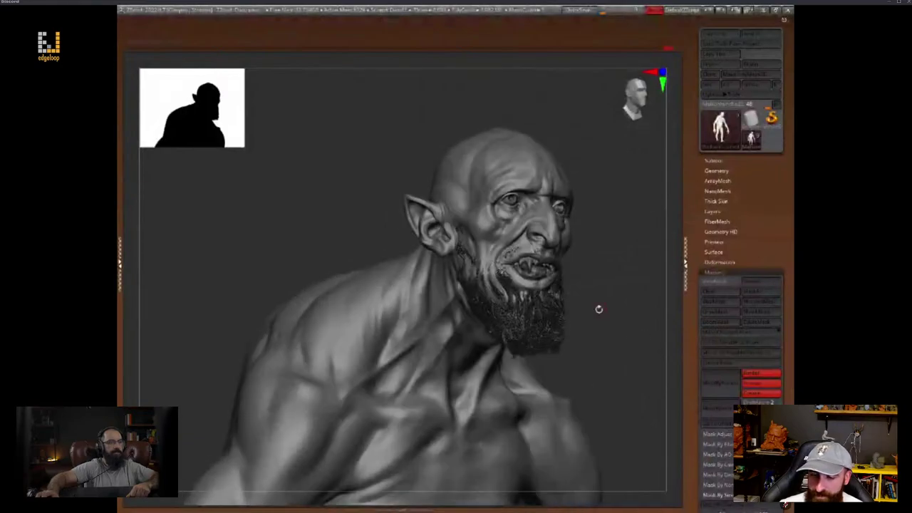
key("space")
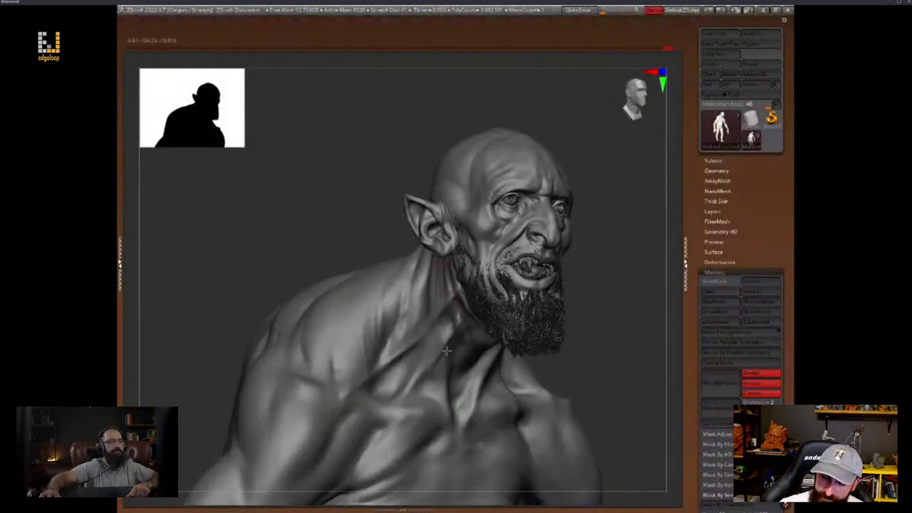
mouse_move(430, 361)
left_mouse_down()
mouse_move(419, 300)
mouse_move(429, 335)
left_mouse_up()
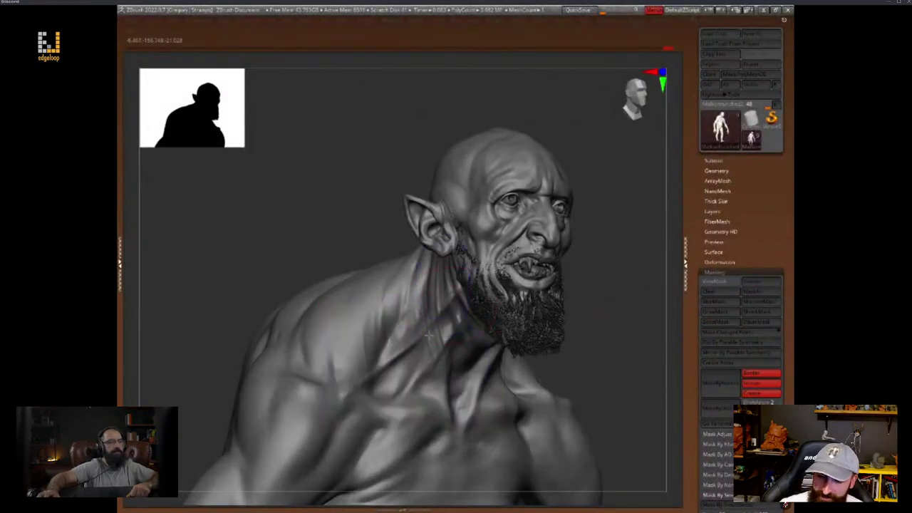
Examine the overall head, neck and torso from front and three-quarter views, toggling the polyframe display on and off
mouse_move(577, 299)
left_mouse_down("alt")
mouse_move(625, 309)
mouse_move(623, 339)
mouse_move(624, 311)
mouse_move(634, 346)
mouse_move(617, 338)
mouse_move(625, 354)
left_mouse_up("alt")
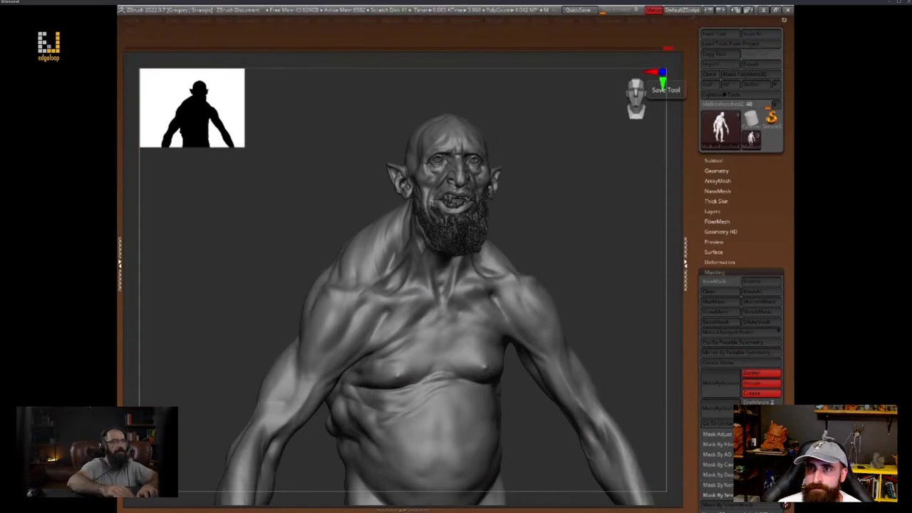
mouse_move(610, 254)
left_mouse_down()
mouse_move(610, 269)
mouse_move(619, 267)
left_mouse_up()
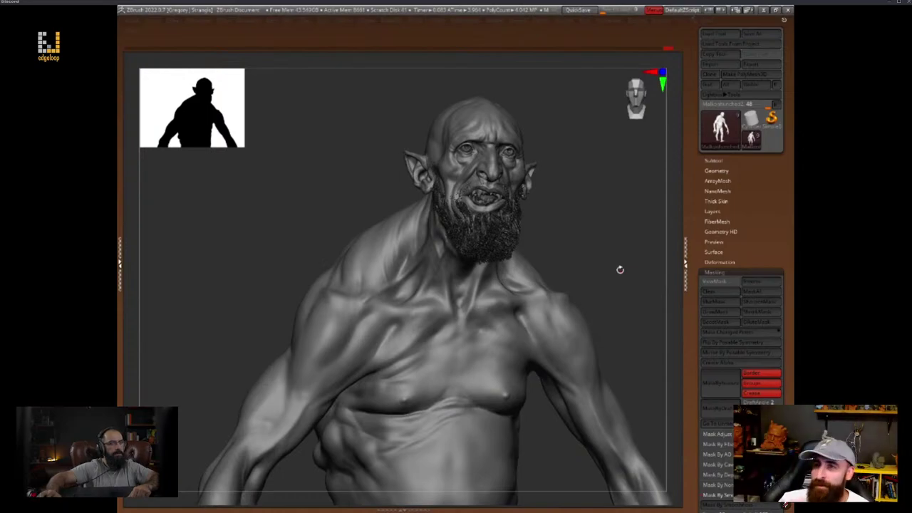
mouse_move(643, 326)
left_mouse_down()
mouse_move(641, 341)
mouse_move(610, 336)
mouse_move(655, 316)
mouse_move(641, 334)
left_mouse_up()
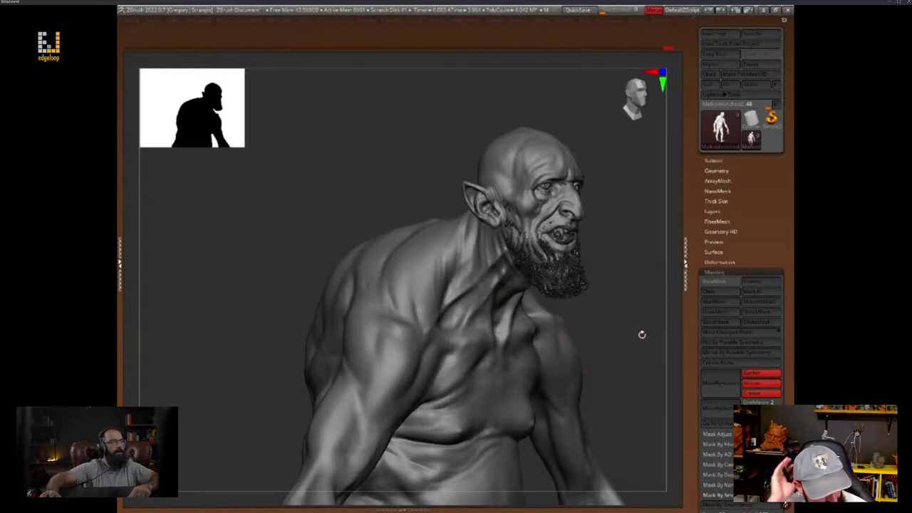
key("shift+f")
key("shift+f")
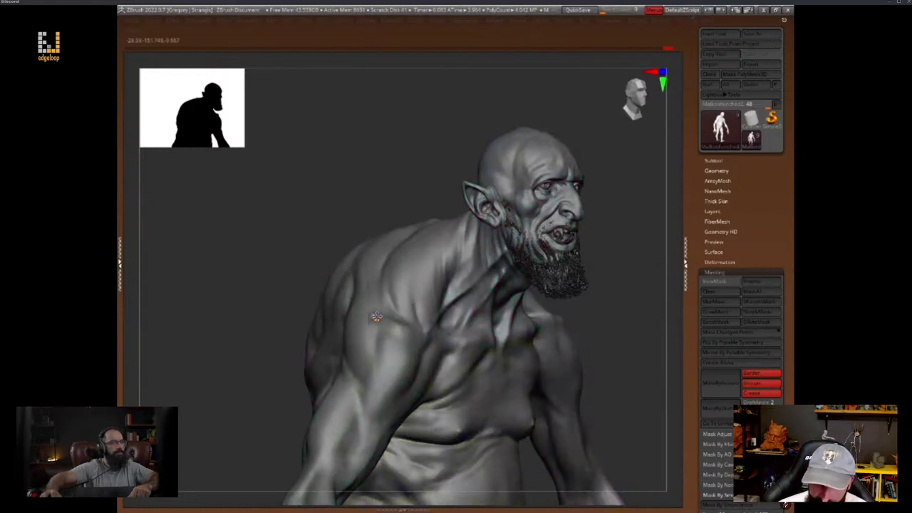
Try sculpting a small raised detail on the outer side of the upper arm below the shoulder
mouse_move(641, 334)
left_mouse_down()
mouse_move(635, 303)
mouse_move(564, 290)
left_mouse_up()
key("space")
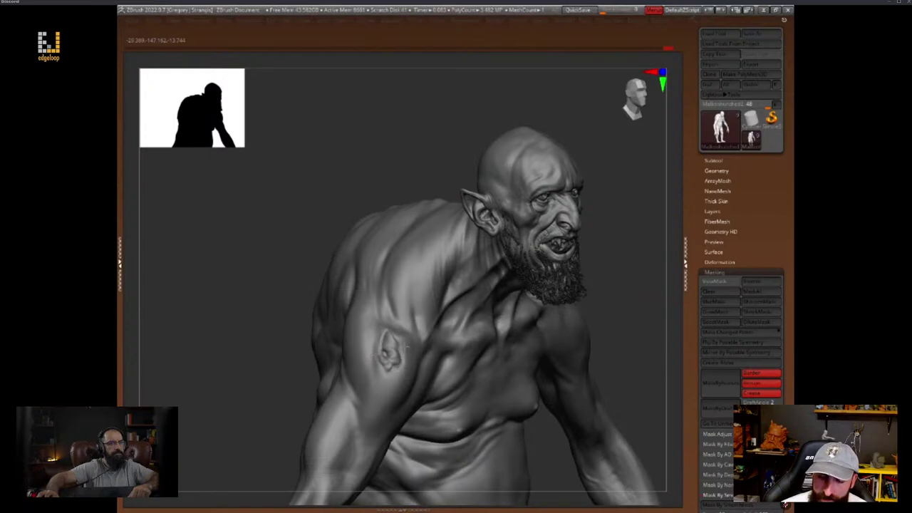
mouse_move(658, 316)
left_mouse_down()
mouse_move(633, 332)
mouse_move(635, 342)
left_mouse_up()
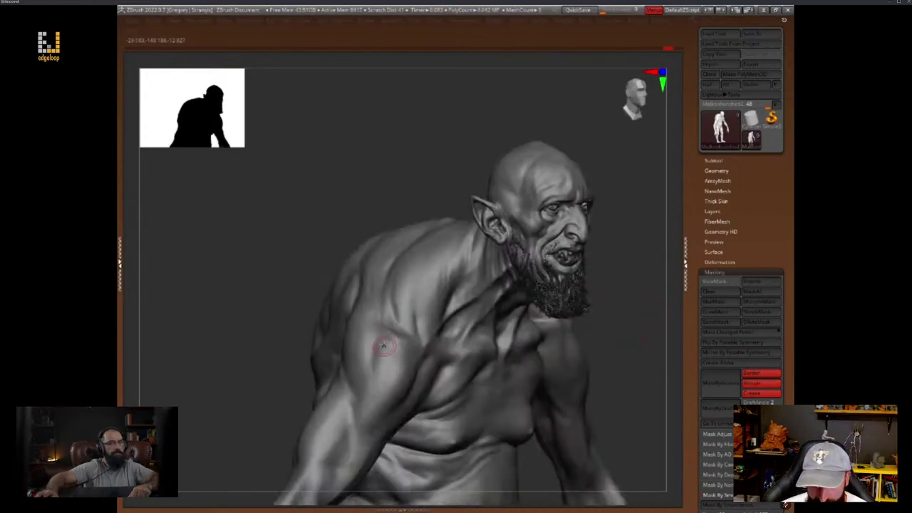
Reshape the outer contour of the upper arm towards the elbow at a low subdivision level with an enlarged brush
key("space")
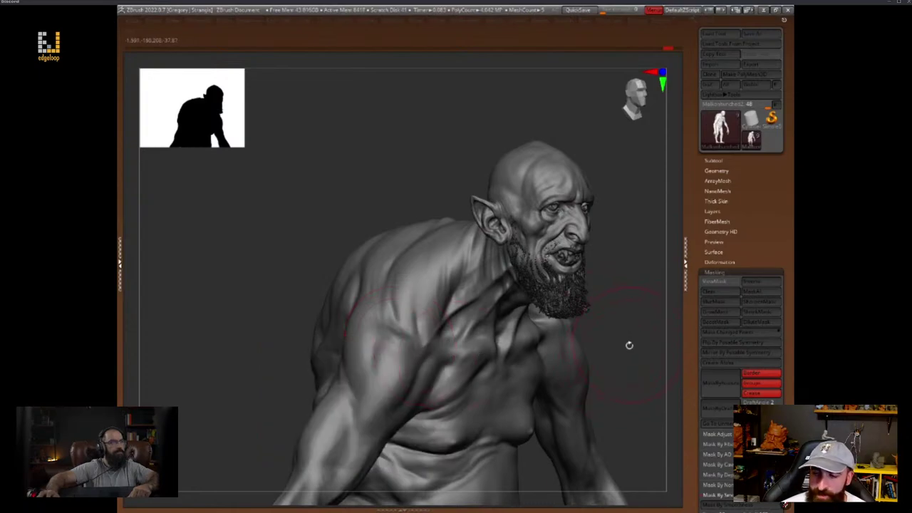
left_click_drag(629, 346, 607, 344)
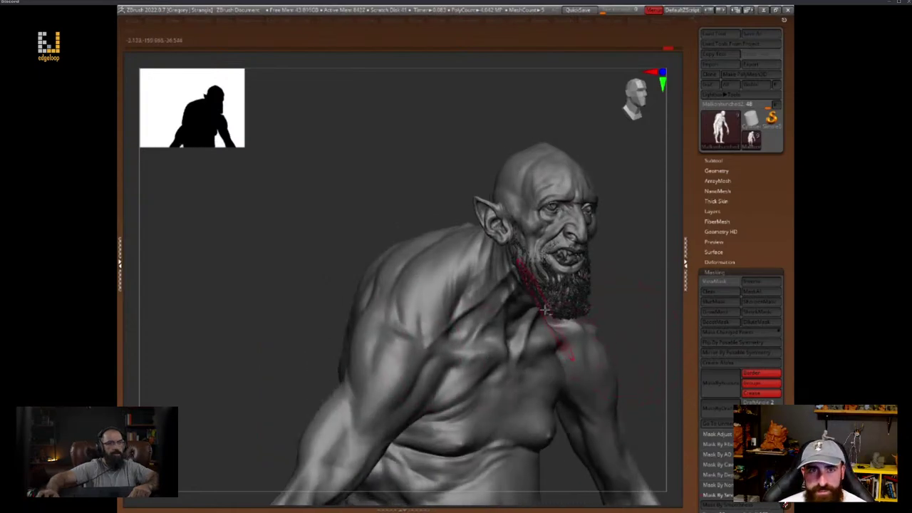
left_click_drag(624, 276, 627, 286)
left_click_drag(623, 320, 680, 243, "alt")
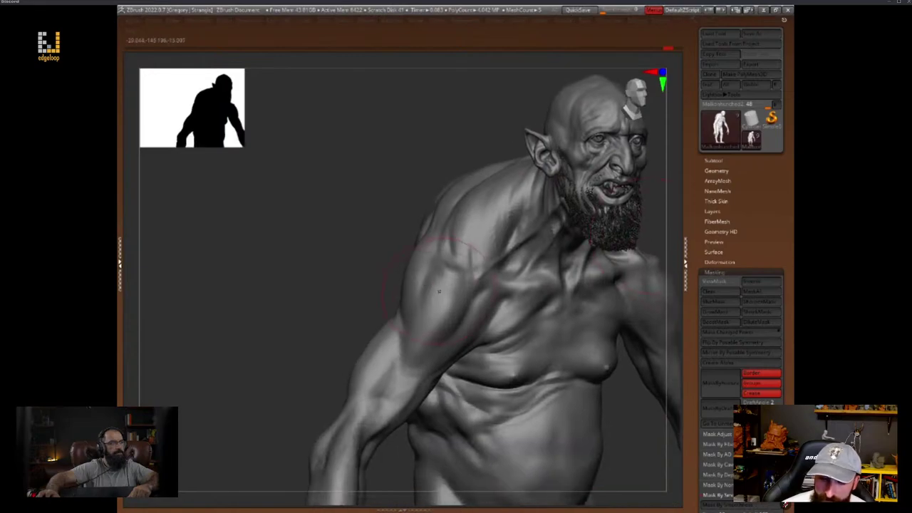
left_click_drag(353, 282, 379, 284)
key("space")
left_click(395, 329)
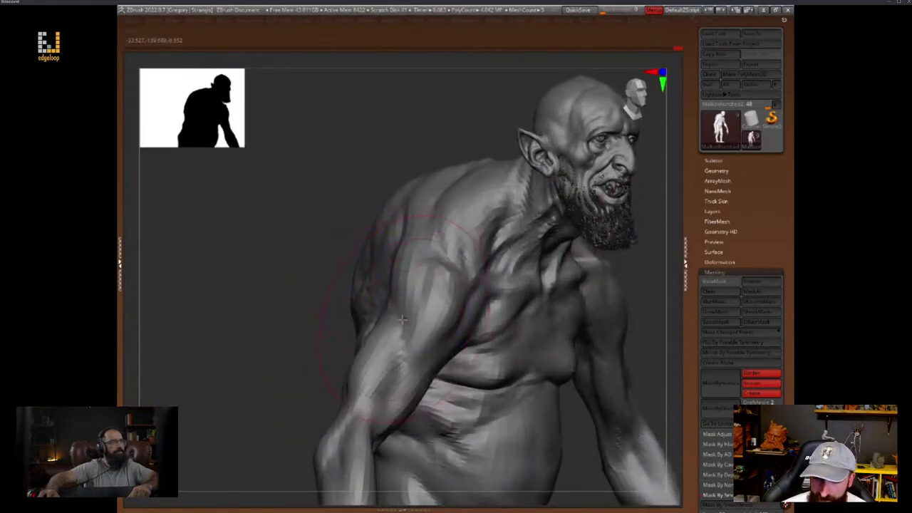
left_click_drag(397, 318, 386, 325)
key("space")
left_click(395, 328)
key("space")
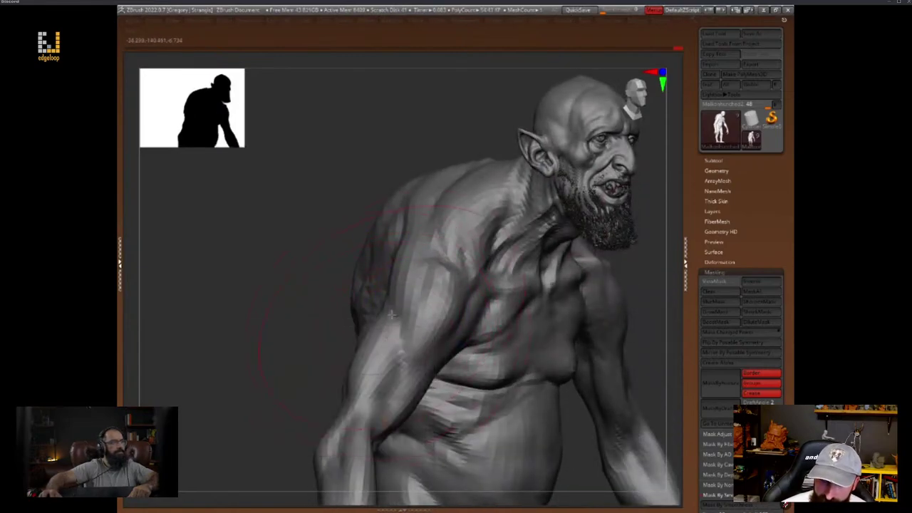
left_click_drag(303, 406, 396, 298)
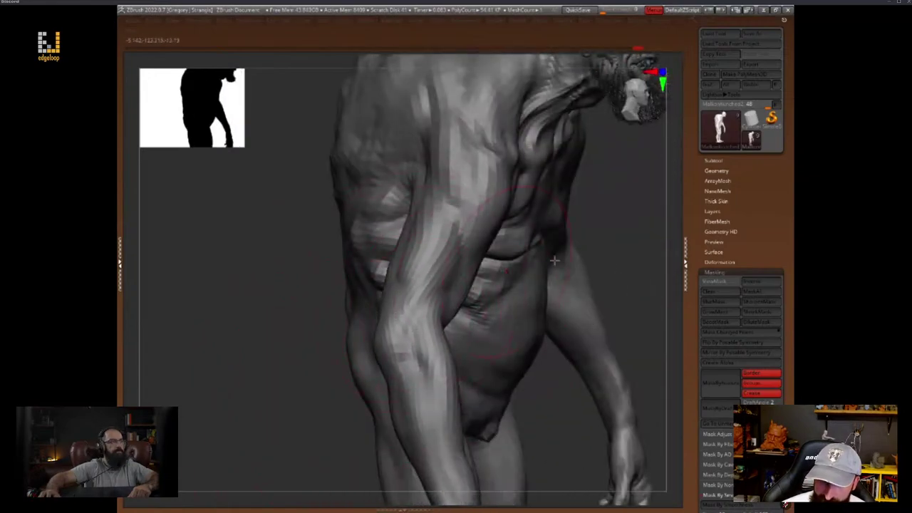
Adjust the outer silhouette of the forearm between the elbow and the wrist, working from several angles
mouse_move(581, 274)
left_mouse_down()
mouse_move(440, 333)
mouse_move(438, 348)
mouse_move(463, 373)
mouse_move(480, 360)
mouse_move(466, 387)
mouse_move(470, 336)
mouse_move(445, 345)
left_mouse_up()
key("space")
key("space")
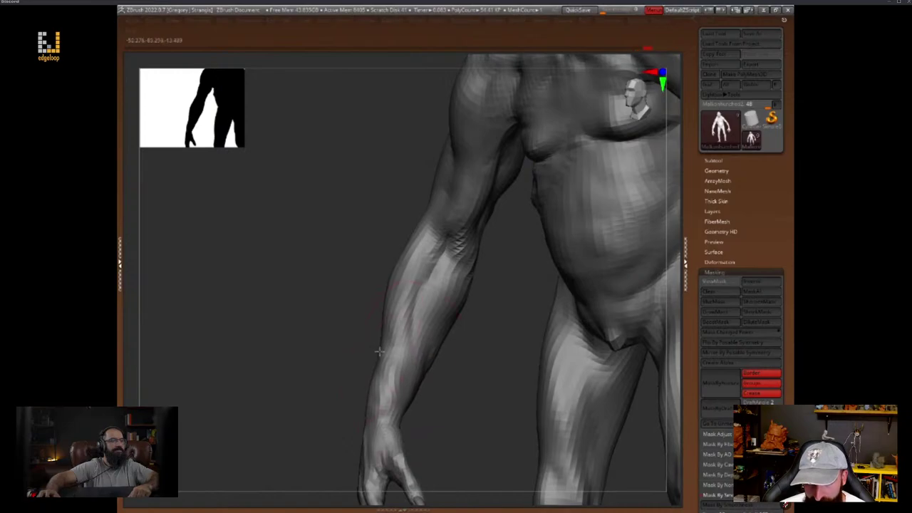
left_click_drag(380, 351, 362, 357)
mouse_move(453, 364)
left_mouse_down()
mouse_move(463, 364)
mouse_move(462, 407)
mouse_move(482, 301)
mouse_move(487, 336)
mouse_move(463, 339)
mouse_move(555, 285)
mouse_move(458, 322)
mouse_move(387, 315)
left_mouse_up()
left_click_drag(422, 343, 481, 271)
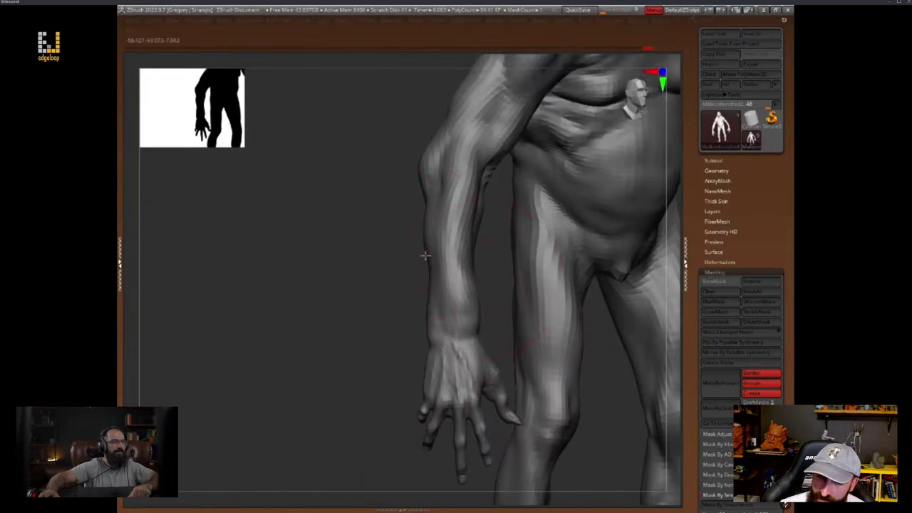
mouse_move(423, 255)
left_mouse_down()
mouse_move(418, 303)
mouse_move(448, 288)
left_mouse_up()
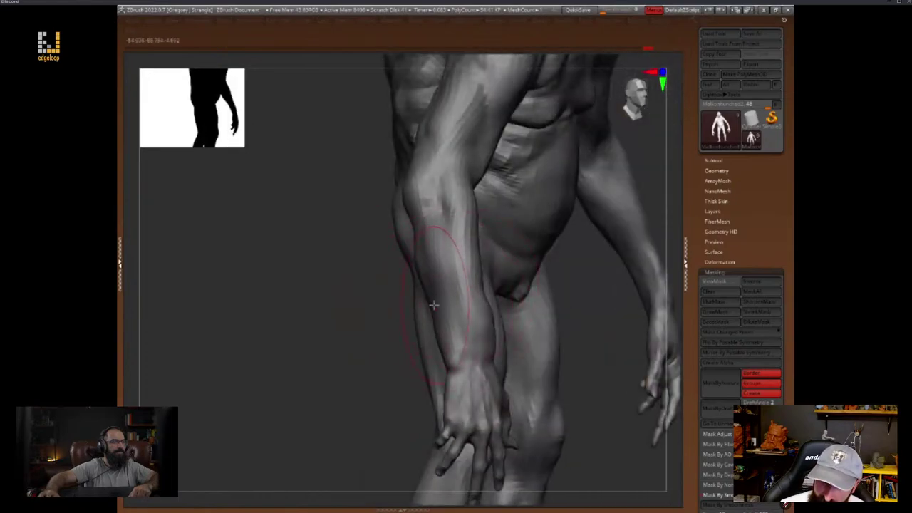
mouse_move(431, 271)
right_mouse_down()
mouse_move(392, 327)
mouse_move(386, 272)
right_mouse_up()
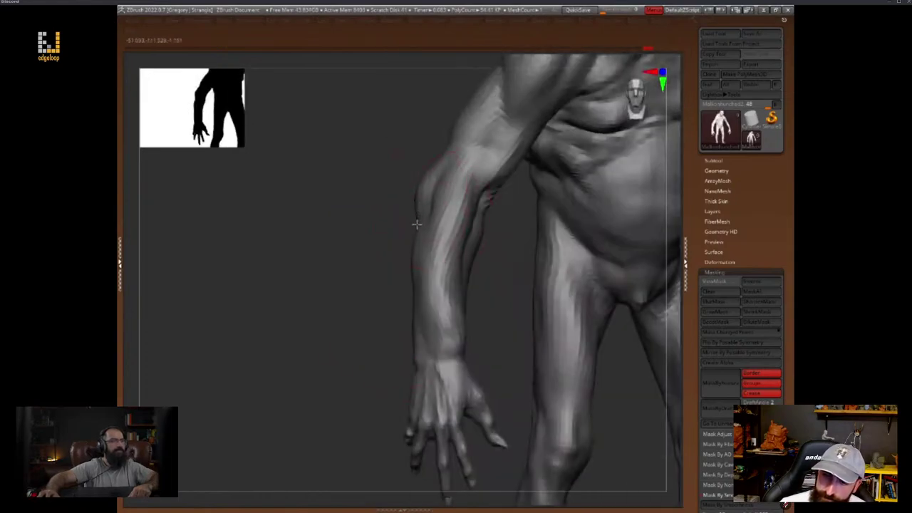
Fill out the inner contour of the forearm and taper it smoothly into the wrist
mouse_move(416, 225)
left_mouse_down()
mouse_move(464, 295)
mouse_move(474, 258)
mouse_move(485, 261)
left_mouse_up()
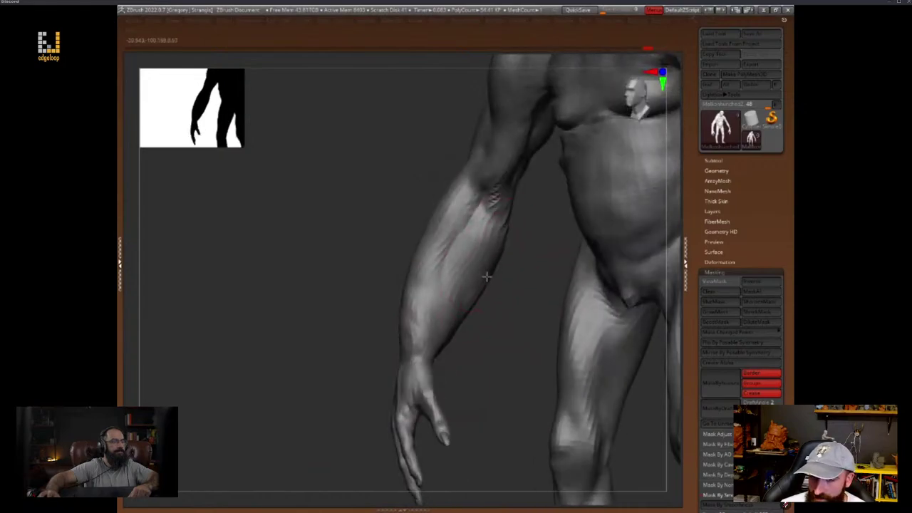
mouse_move(483, 330)
left_mouse_down()
mouse_move(464, 319)
mouse_move(452, 329)
mouse_move(494, 314)
mouse_move(477, 319)
left_mouse_up()
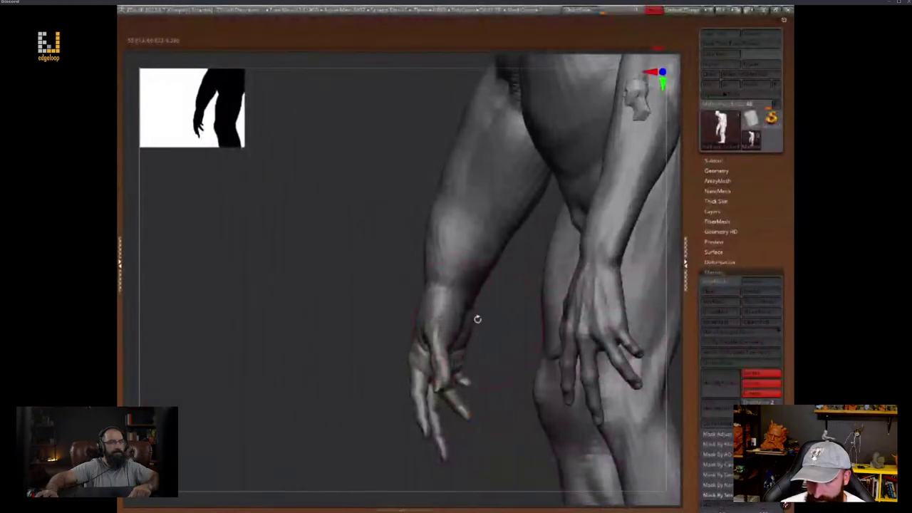
left_click_drag(499, 291, 497, 350)
key("space")
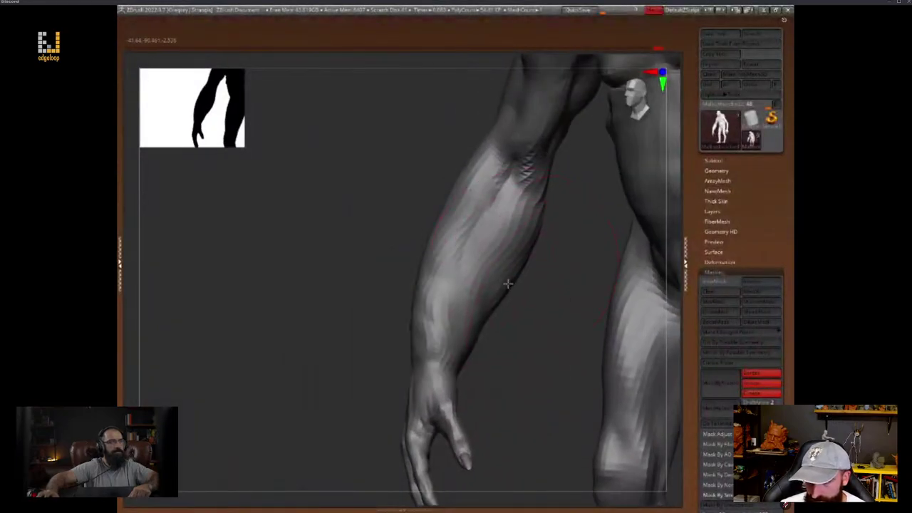
key("space")
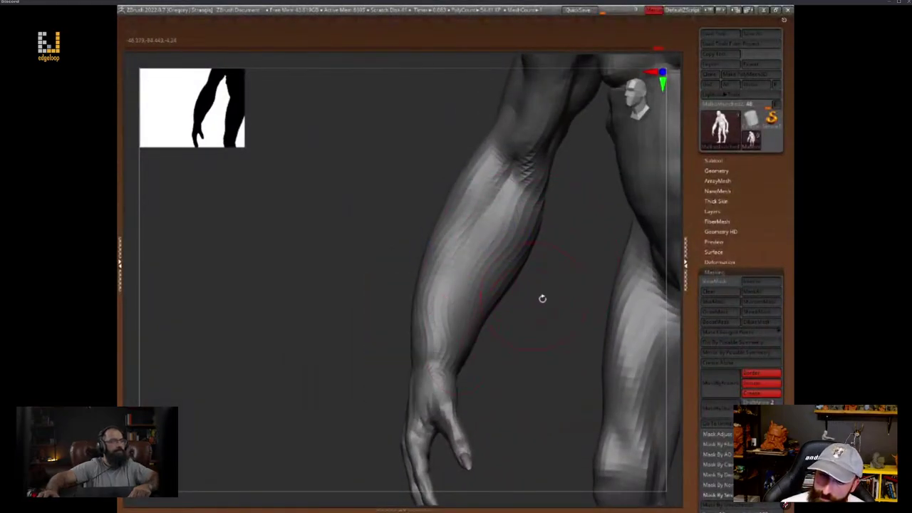
left_click_drag(541, 299, 507, 279)
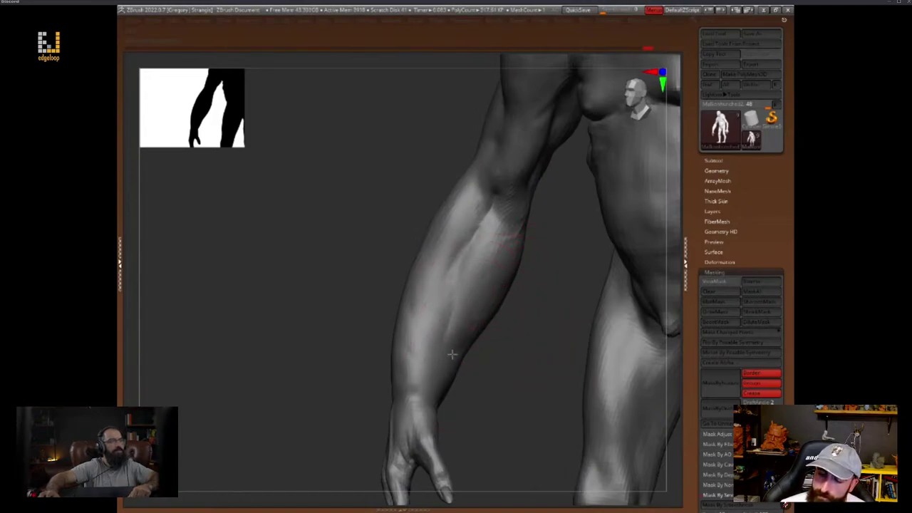
Carve the groove separating the forearm muscles from the elbow crease down to the wrist
left_click_drag(452, 354, 441, 385)
key("space")
key("space")
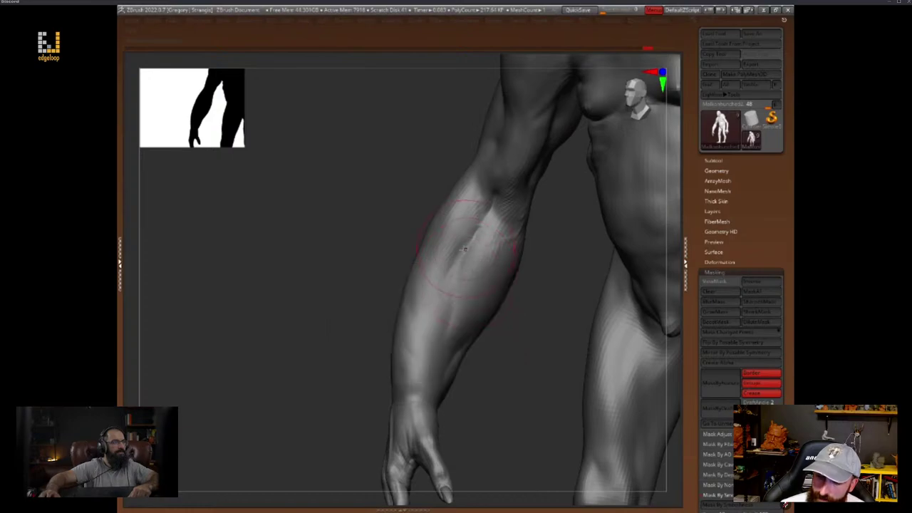
left_click_drag(465, 248, 441, 359)
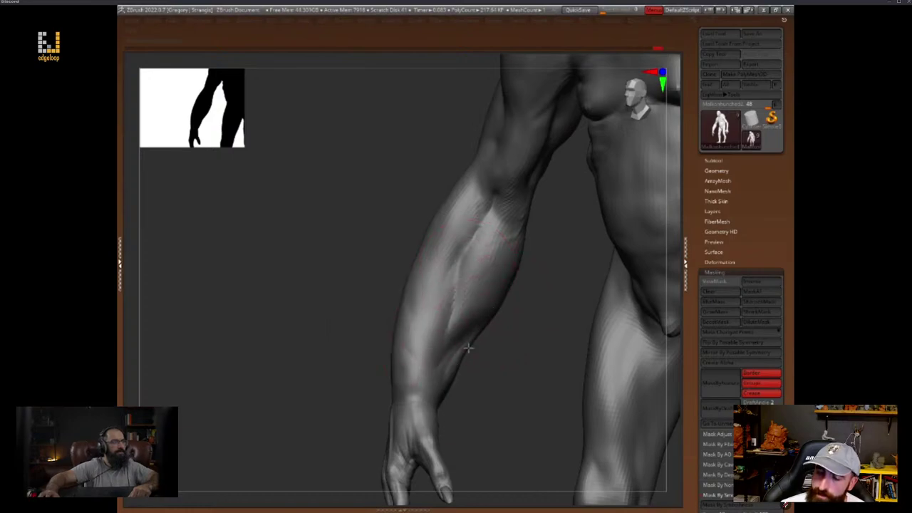
Sculpt lumpy muscle and skin folds along the inner forearm just below the elbow crease at higher subdivision levels
mouse_move(509, 317)
right_mouse_down()
mouse_move(505, 309)
mouse_move(516, 313)
mouse_move(517, 370)
right_mouse_up()
key("space")
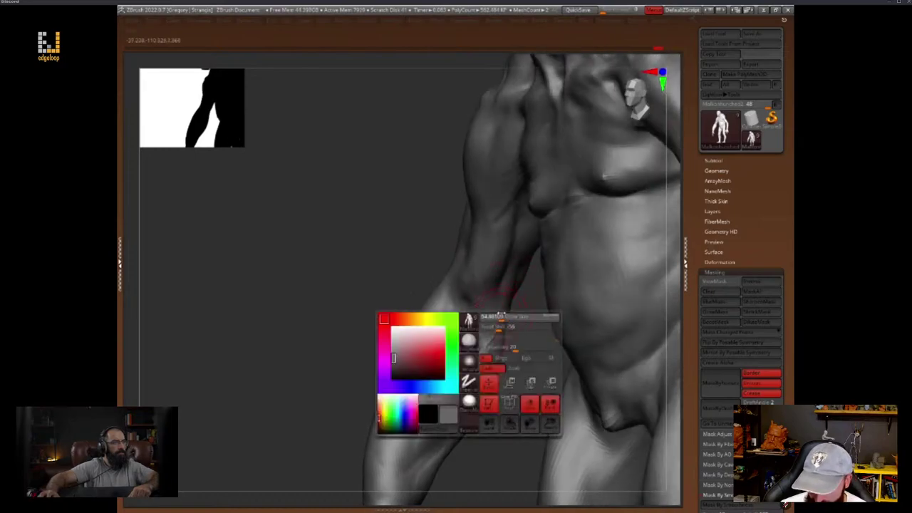
key("space")
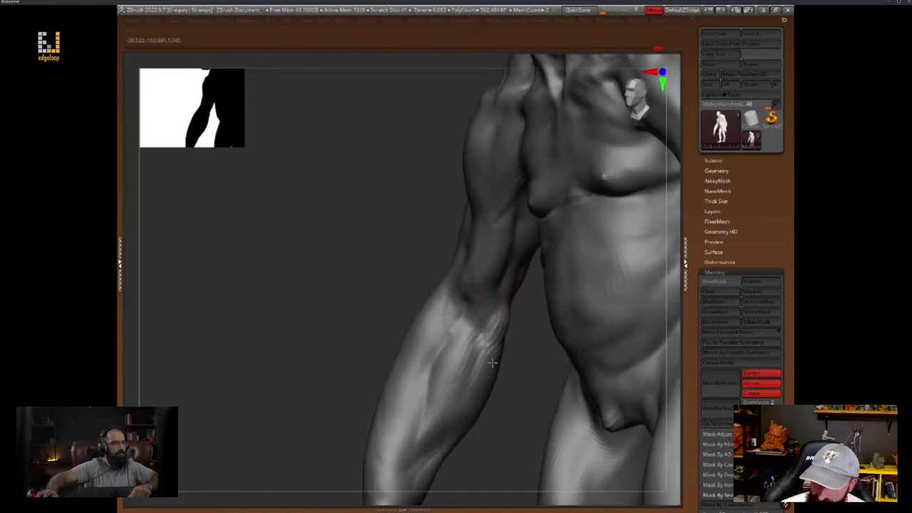
key("space")
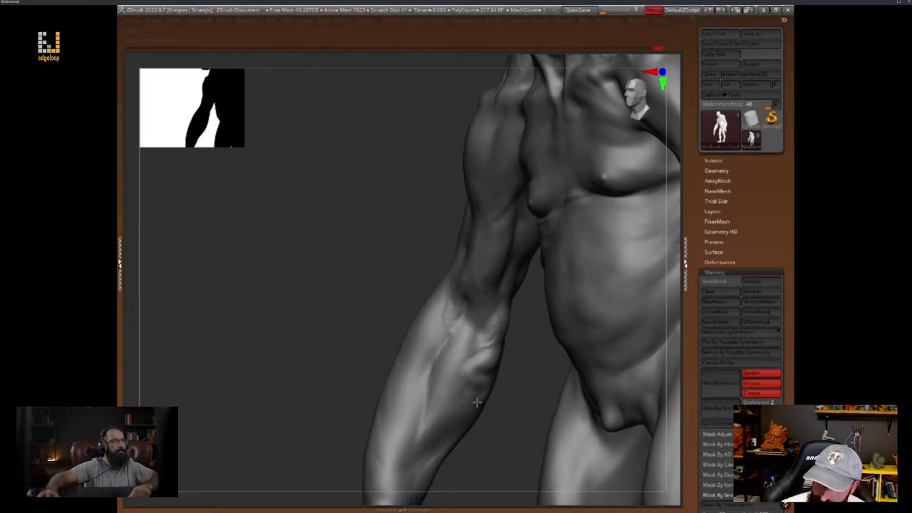
right_click_drag(458, 417, 494, 390)
key("space")
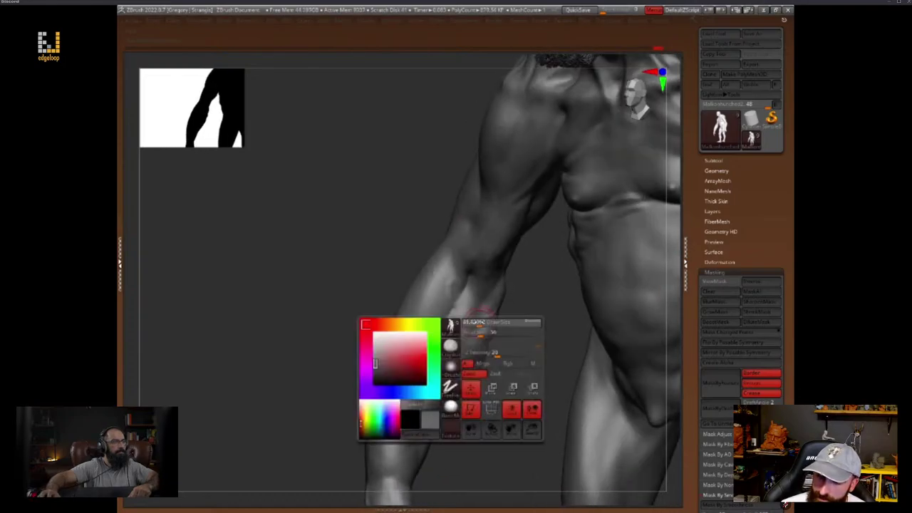
left_click_drag(473, 366, 452, 393)
right_click_drag(456, 391, 476, 383)
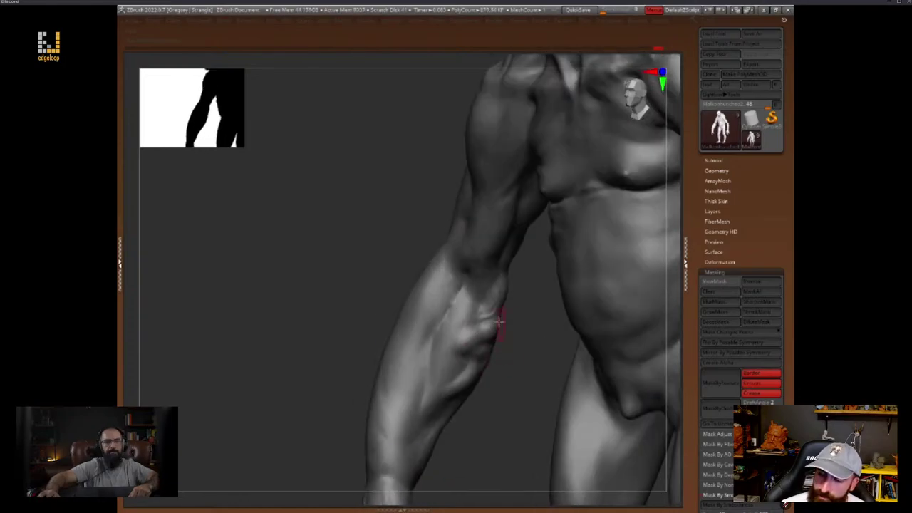
left_click_drag(499, 319, 497, 336)
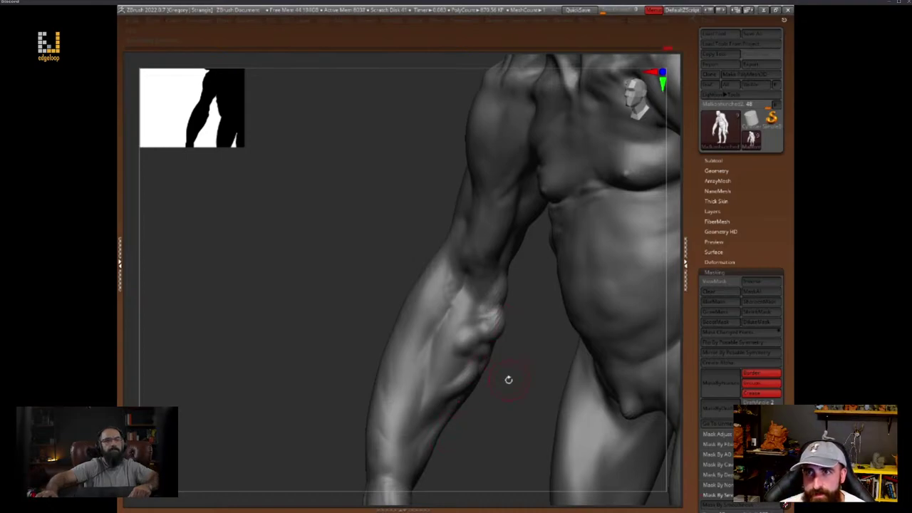
Build up the bony elbow bumps and the forearm muscle ridge on the outer side of the arm
right_click_drag(528, 356, 433, 306)
key("space")
mouse_move(427, 302)
left_mouse_down()
mouse_move(433, 285)
mouse_move(441, 294)
left_mouse_up()
key("space")
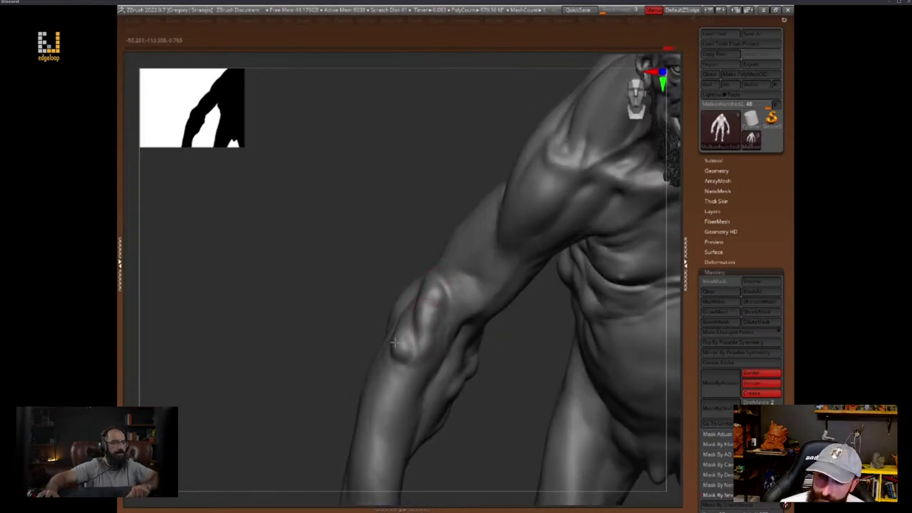
mouse_move(399, 359)
right_mouse_down()
mouse_move(499, 409)
mouse_move(470, 398)
mouse_move(456, 425)
mouse_move(457, 416)
right_mouse_up()
Mark the elbow region with mask bands across the upper arm and forearm, and clear the mask
left_click_drag(448, 410, 339, 463, "alt")
left_click_drag(665, 224, 650, 261)
left_click_drag(328, 464, 429, 413, "alt")
right_click(351, 387)
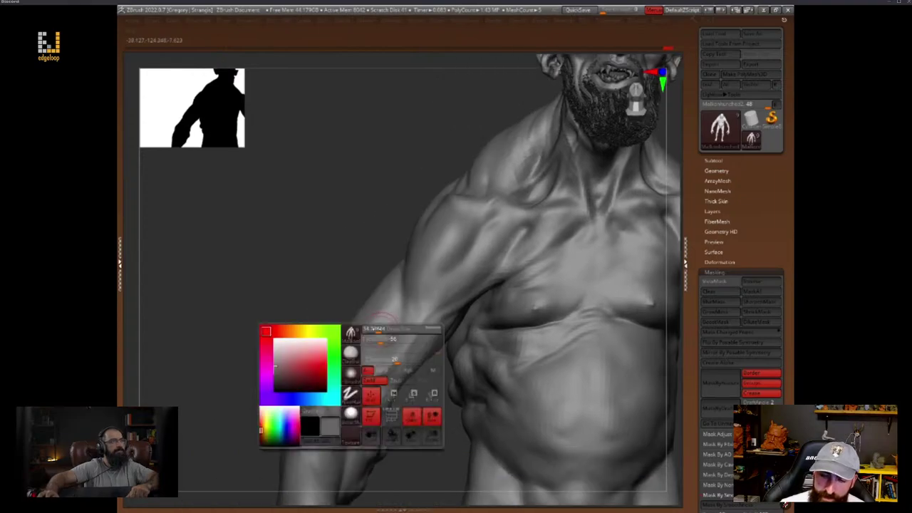
left_click_drag(396, 268, 409, 374, "ctrl")
mouse_move(410, 433)
left_mouse_down("alt")
mouse_move(437, 362)
mouse_move(296, 363)
left_mouse_up("alt")
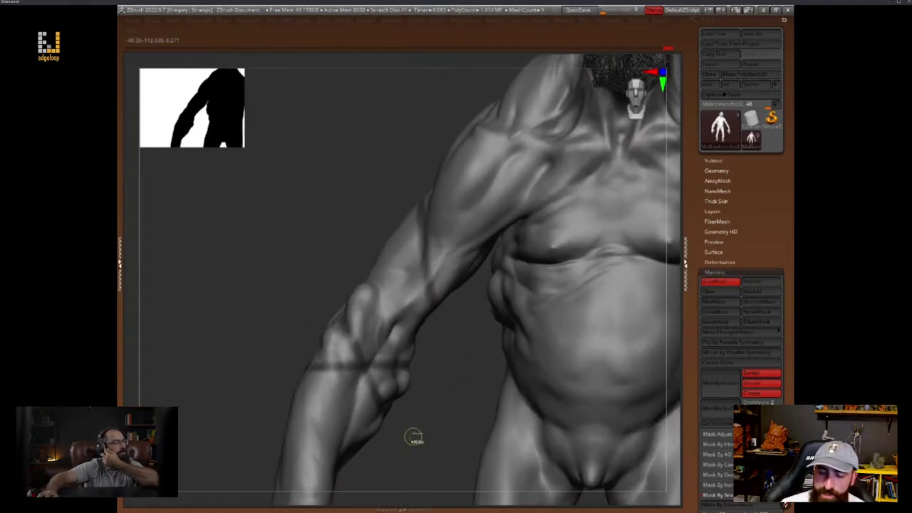
right_click_drag(414, 434, 422, 355)
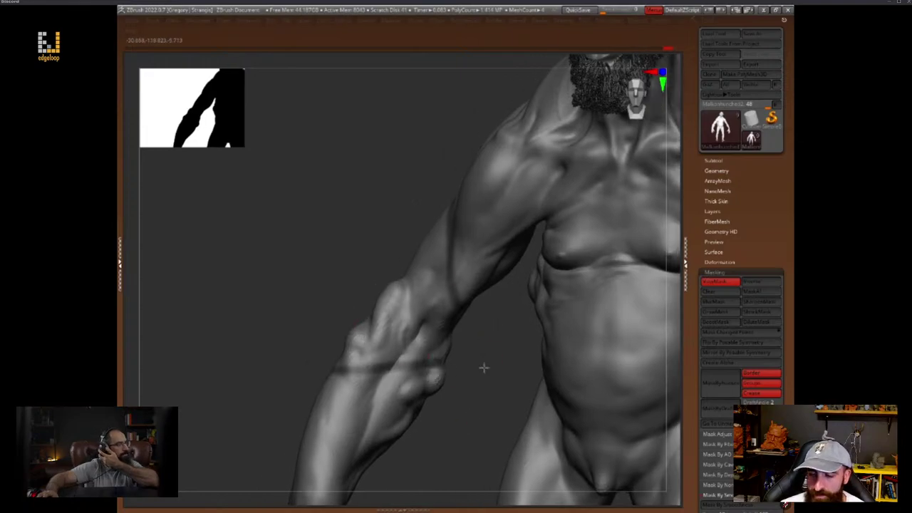
right_click_drag(484, 368, 465, 326)
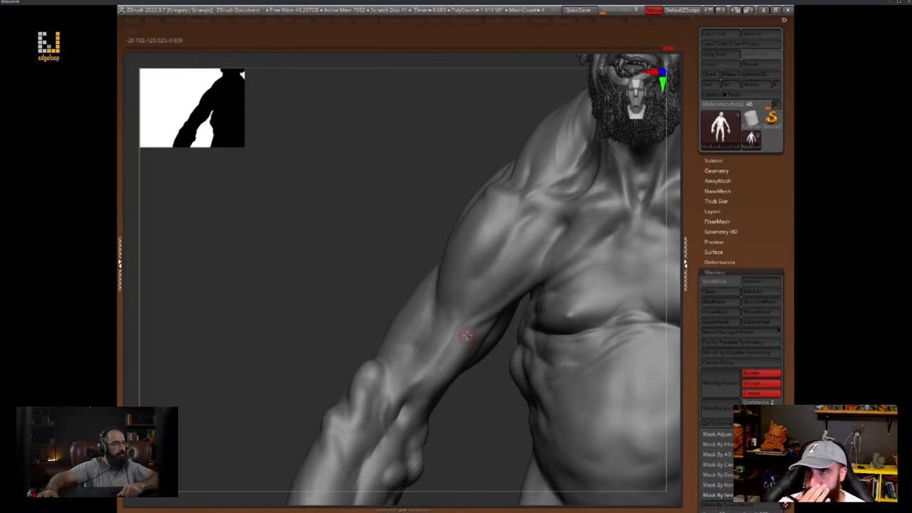
Raise a rounded muscle bulge on the front of the deltoid and soften its surroundings
key("space")
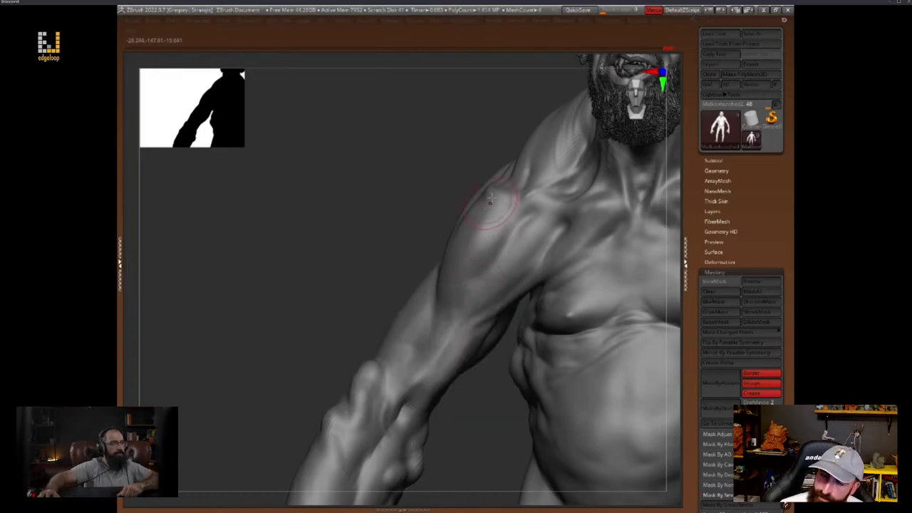
left_click_drag(492, 221, 488, 246)
mouse_move(493, 403)
right_mouse_down()
mouse_move(480, 432)
mouse_move(467, 427)
mouse_move(445, 367)
mouse_move(465, 232)
right_mouse_up()
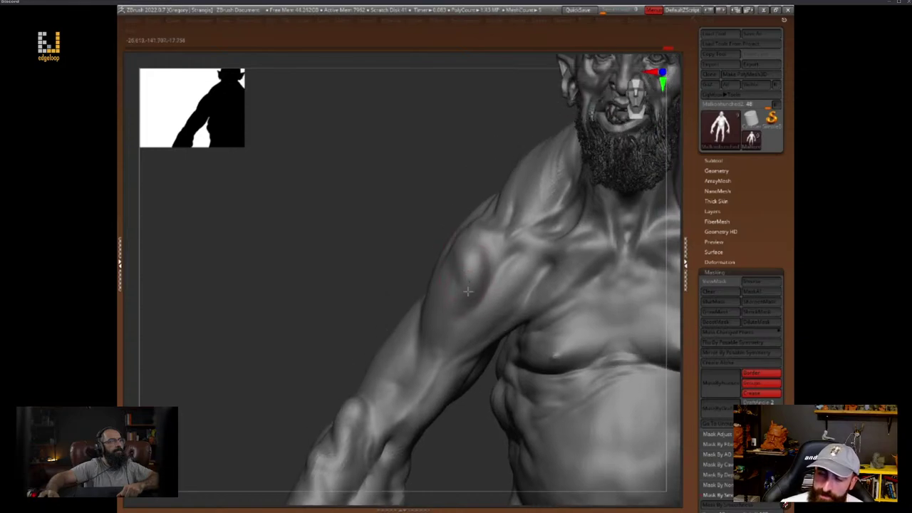
key("space")
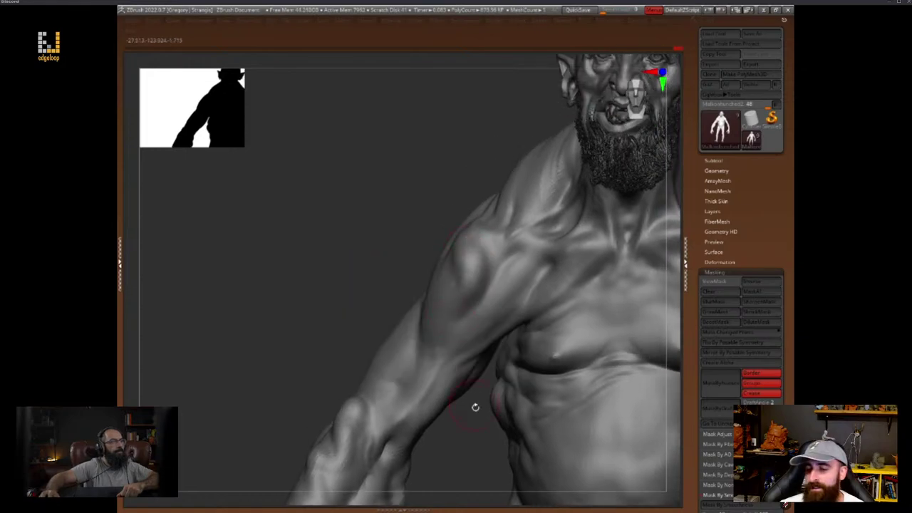
right_click_drag(475, 406, 484, 270)
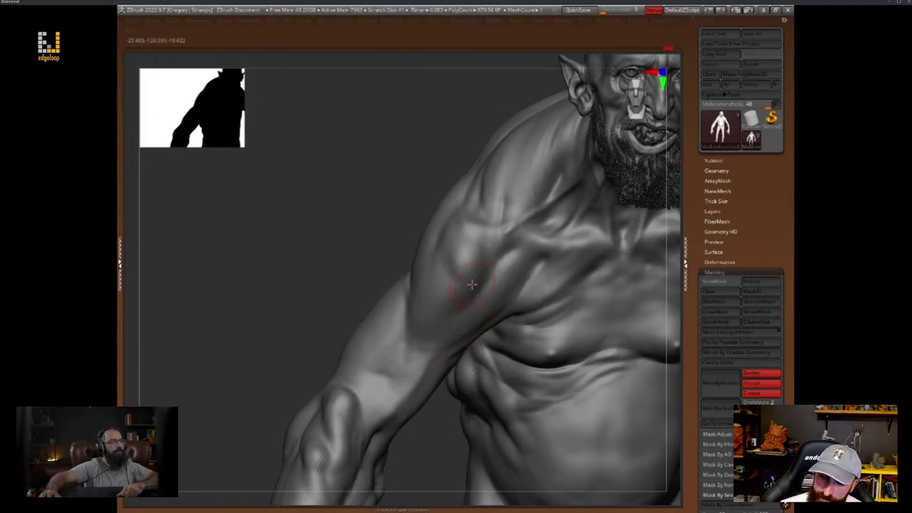
Define the lower and rear edges of the deltoid where it meets the outer upper arm
right_click_drag(414, 412, 405, 267)
left_click_drag(405, 268, 411, 348)
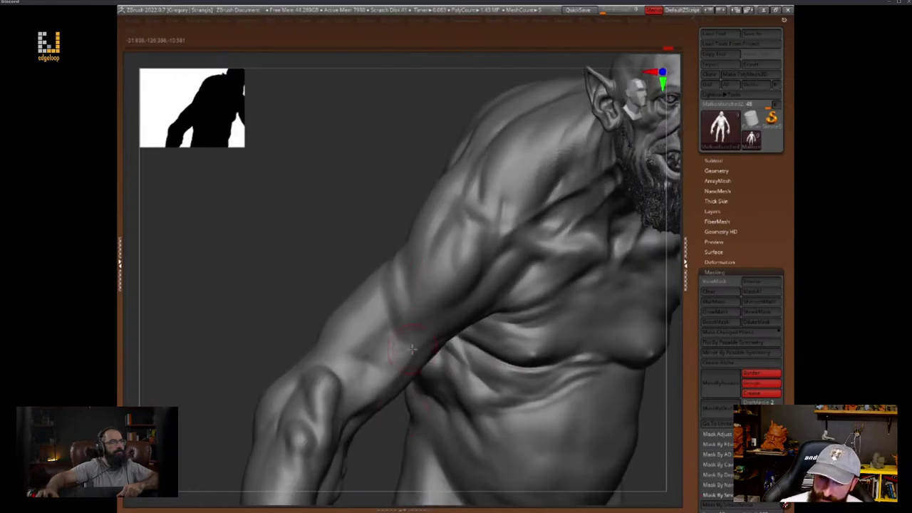
key("space")
key("space")
mouse_move(403, 271)
left_mouse_down()
mouse_move(415, 270)
mouse_move(402, 299)
mouse_move(396, 257)
left_mouse_up()
right_click_drag(397, 249, 399, 218)
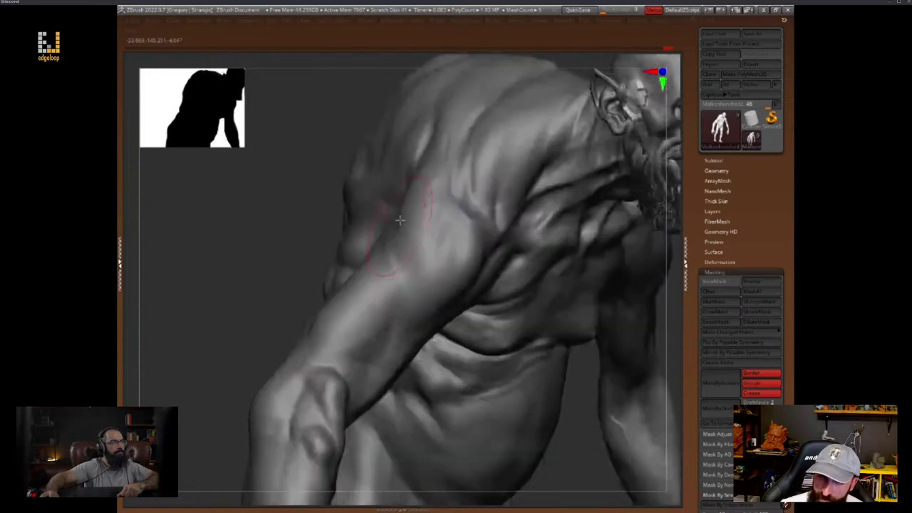
mouse_move(410, 226)
left_mouse_down()
mouse_move(415, 182)
mouse_move(459, 188)
mouse_move(429, 241)
left_mouse_up()
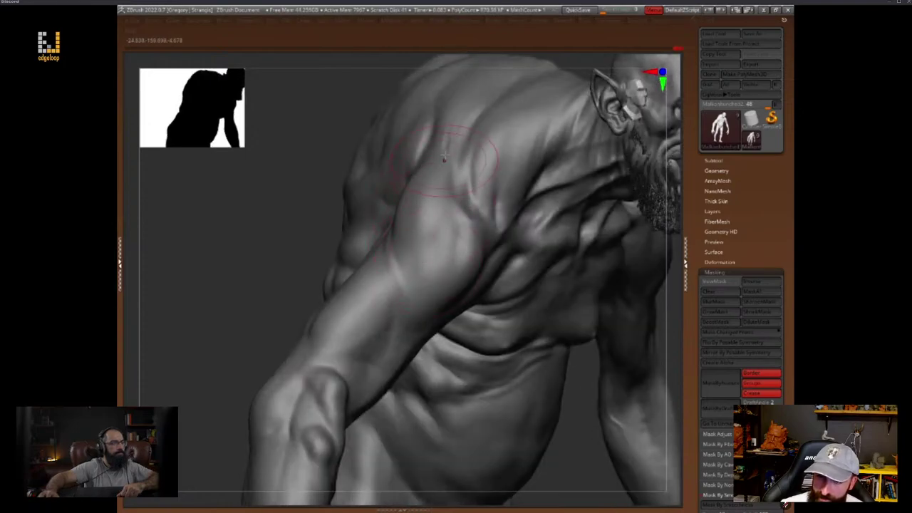
Shape the muscle transition from the trapezius over the top of the deltoid on the creature's right shoulder
left_click_drag(450, 203, 425, 256)
left_click_drag(571, 441, 574, 447)
key("space")
left_click(439, 179)
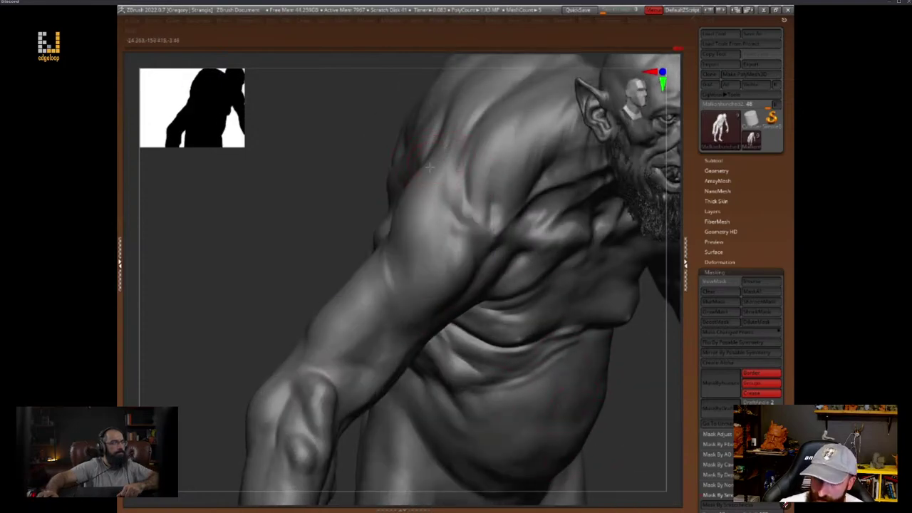
left_click_drag(434, 172, 440, 265)
right_click_drag(641, 385, 628, 393)
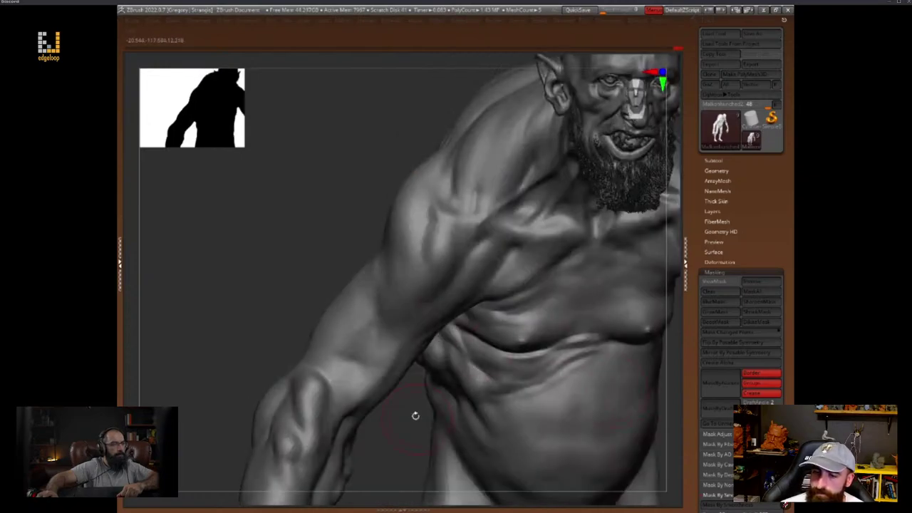
right_click_drag(415, 415, 415, 451)
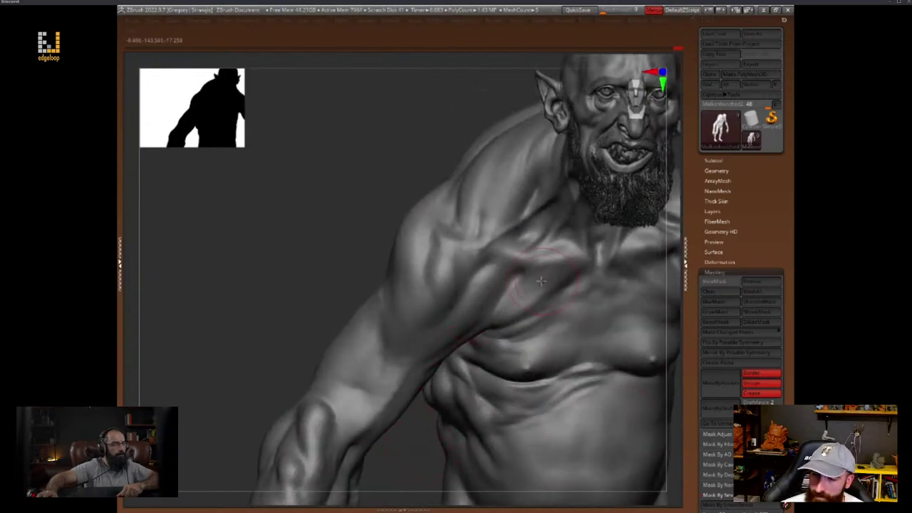
Blend the front of the deltoid into the upper chest and sharpen the crease running towards the armpit
left_click_drag(559, 282, 484, 329)
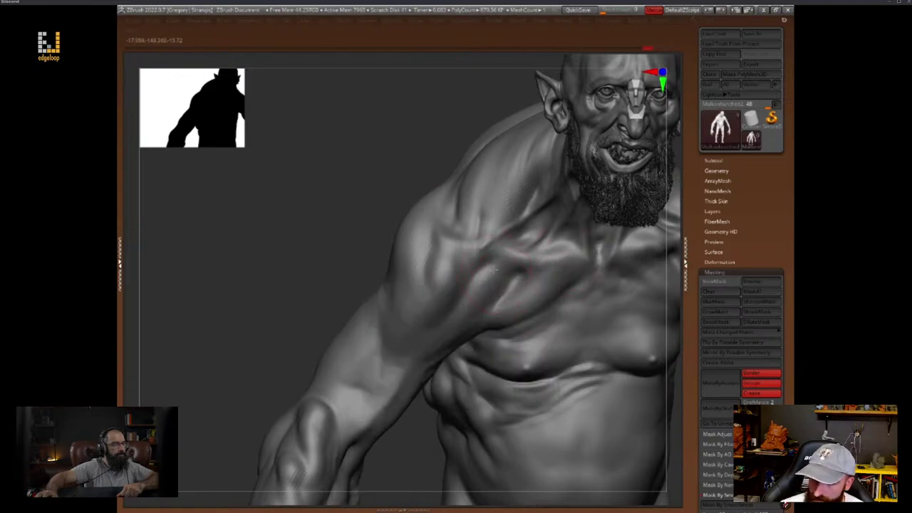
left_click_drag(490, 255, 452, 318)
left_click_drag(469, 273, 425, 352)
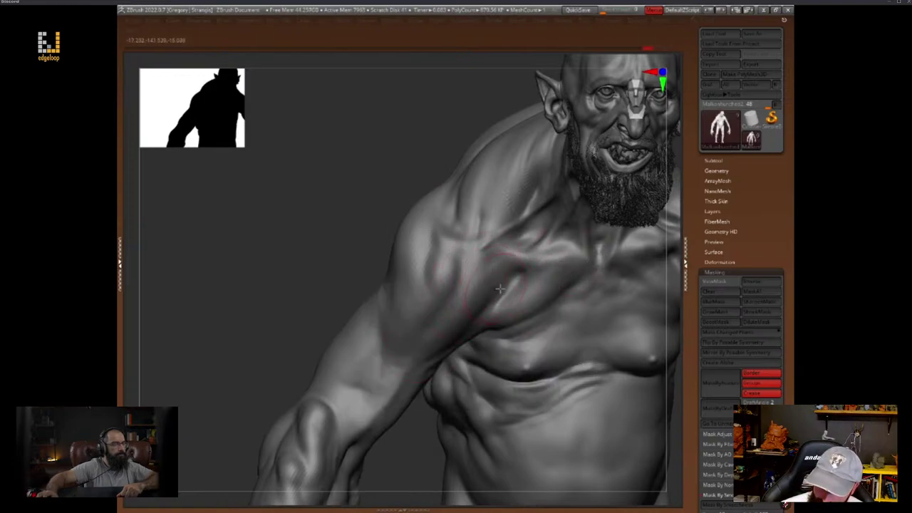
key("space")
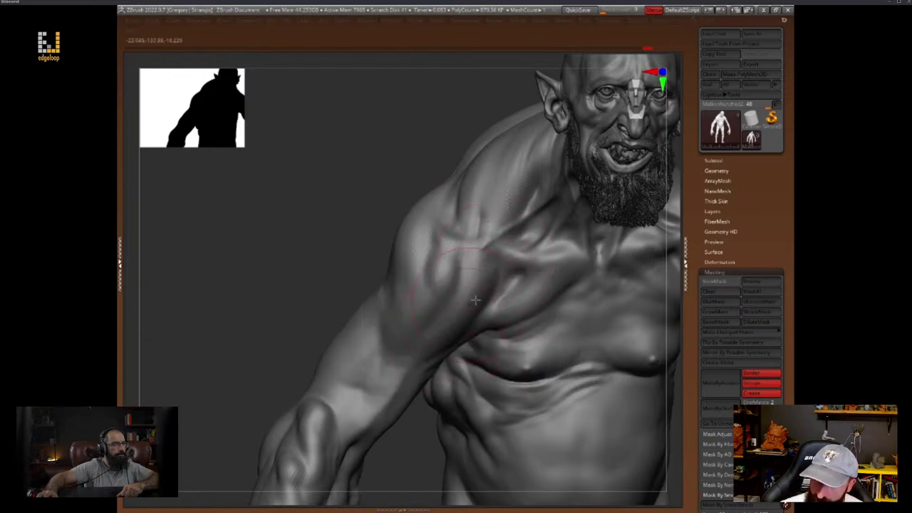
key("space")
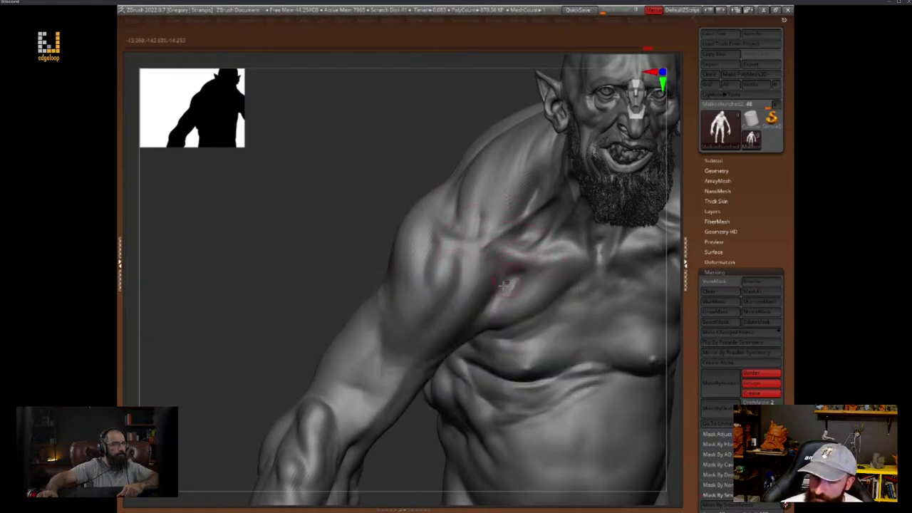
left_click_drag(509, 285, 484, 310)
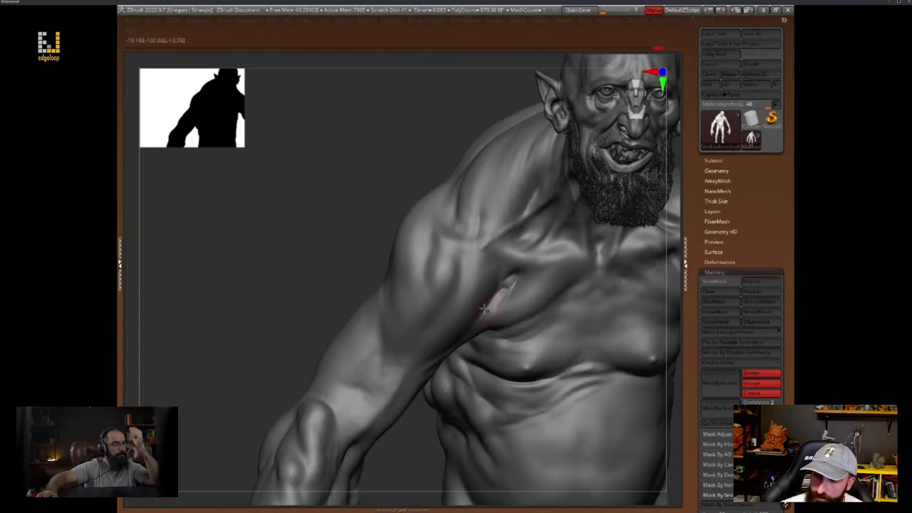
left_click_drag(423, 442, 651, 422, "alt")
right_click_drag(649, 421, 641, 444)
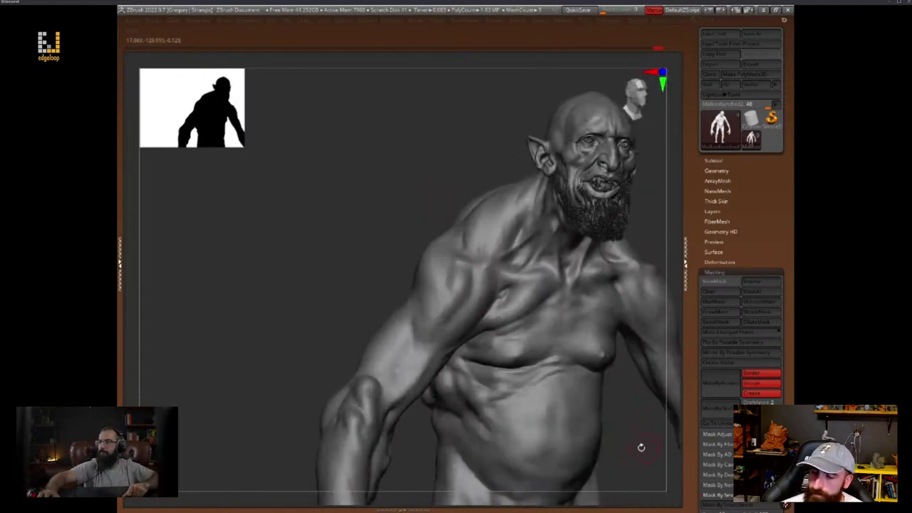
Switch the figure to a red material and save the tool as the next numbered version
key("space")
key("space")
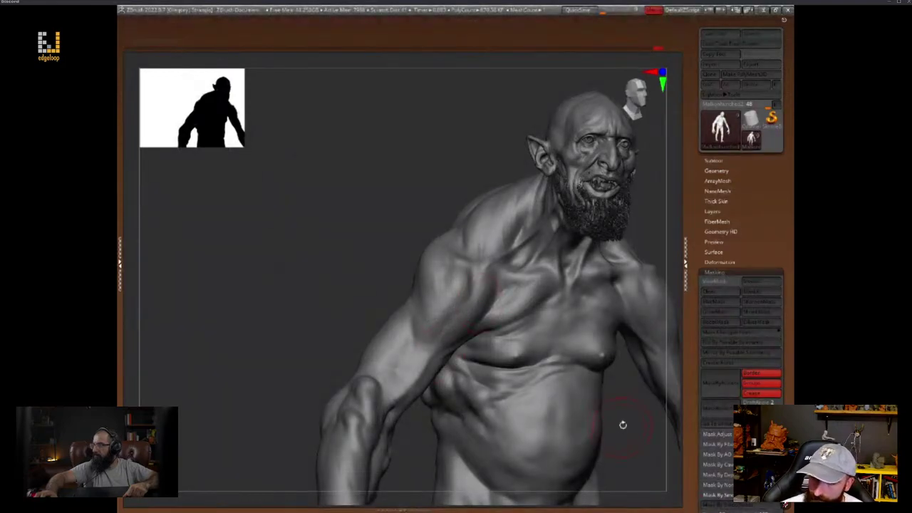
left_click_drag(622, 424, 559, 419)
key("space")
mouse_move(668, 396)
left_mouse_down("alt")
mouse_move(582, 408)
mouse_move(593, 423)
mouse_move(614, 423)
mouse_move(450, 383)
mouse_move(467, 384)
left_mouse_up("alt")
key("space")
left_click_drag(629, 259, 595, 267)
key("space")
mouse_move(630, 259)
left_mouse_down()
mouse_move(618, 257)
mouse_move(655, 301)
mouse_move(641, 364)
mouse_move(655, 342)
left_mouse_up()
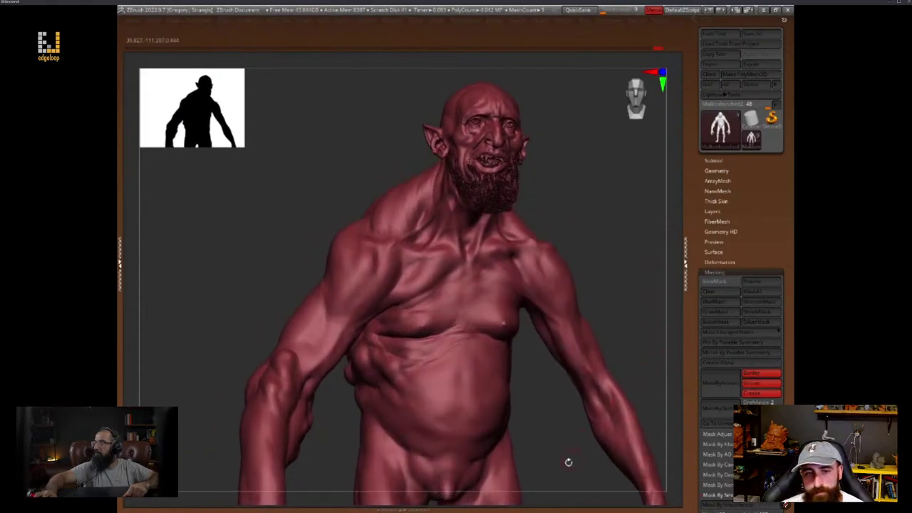
left_click_drag(559, 460, 580, 431, "alt")
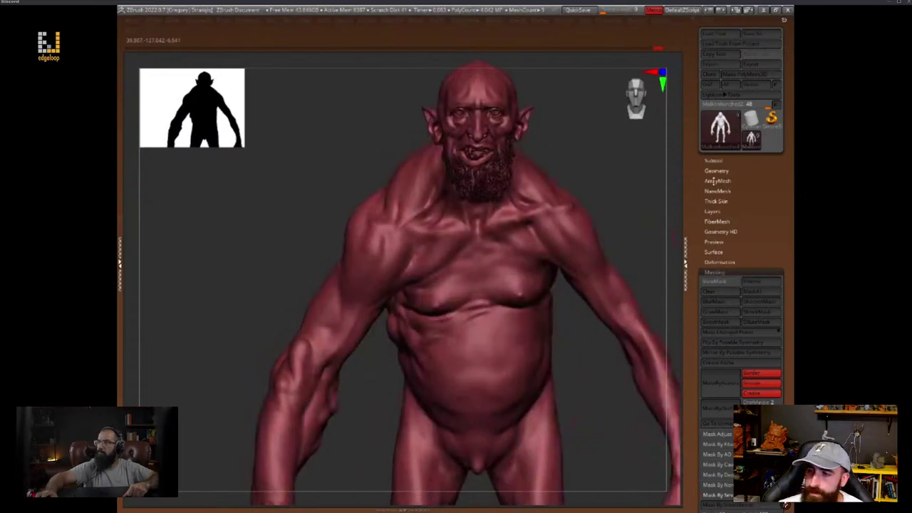
left_click(752, 34)
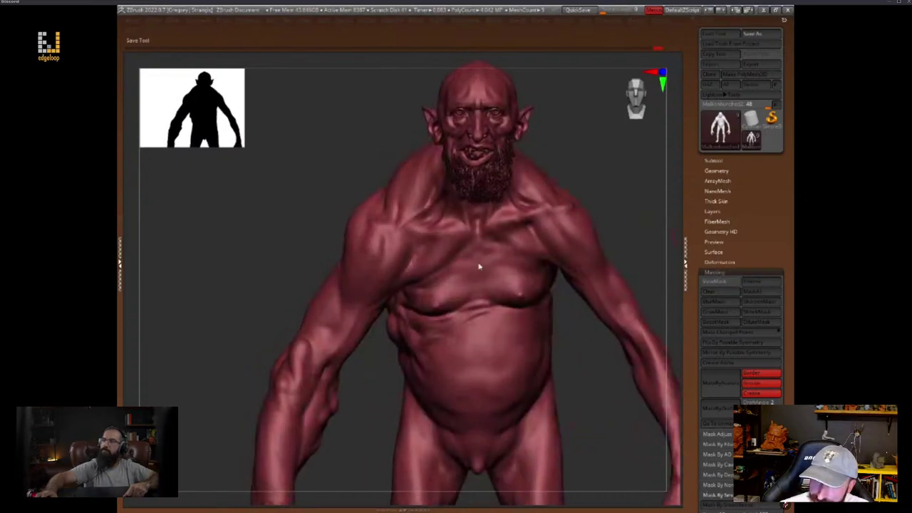
Use the polygroups to mask everything except the creature's right arm and hand, and soften the mask edge at the shoulder
key("shift+f")
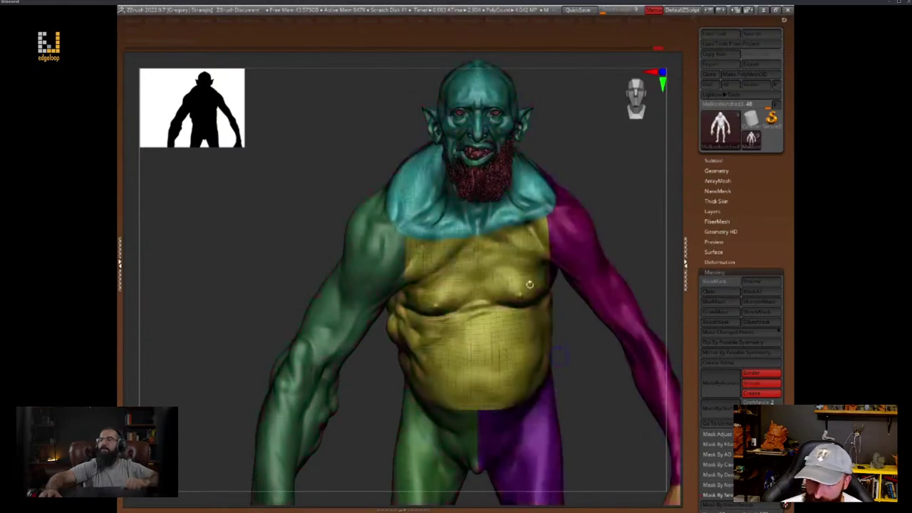
key("f")
left_click(330, 417, "ctrl+shift")
left_click(320, 420, "ctrl+shift")
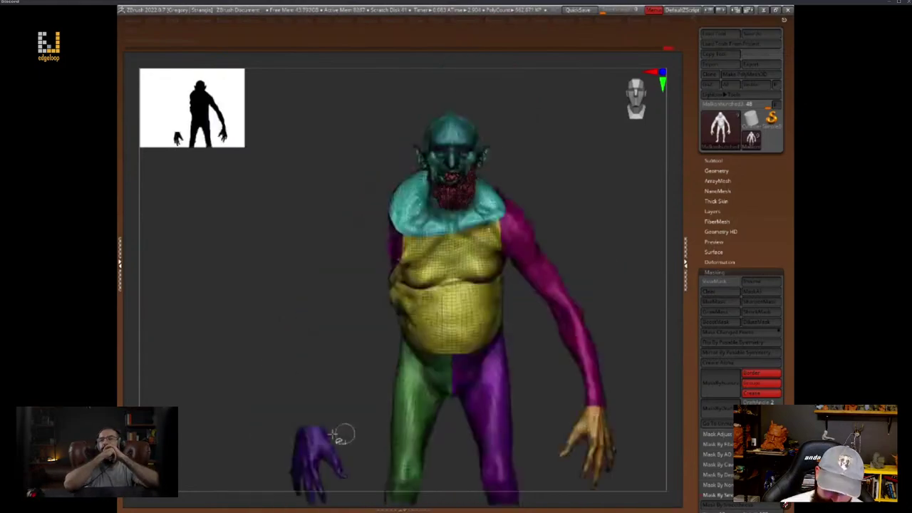
left_click(335, 436, "ctrl+shift")
left_click(322, 448, "ctrl+shift")
left_click(535, 352, "ctrl")
left_click(535, 353, "ctrl+shift")
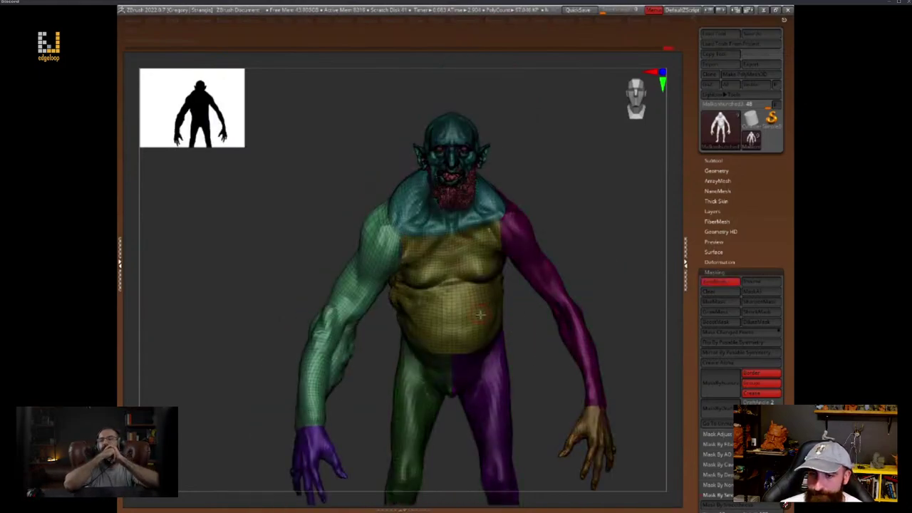
key("shift+f")
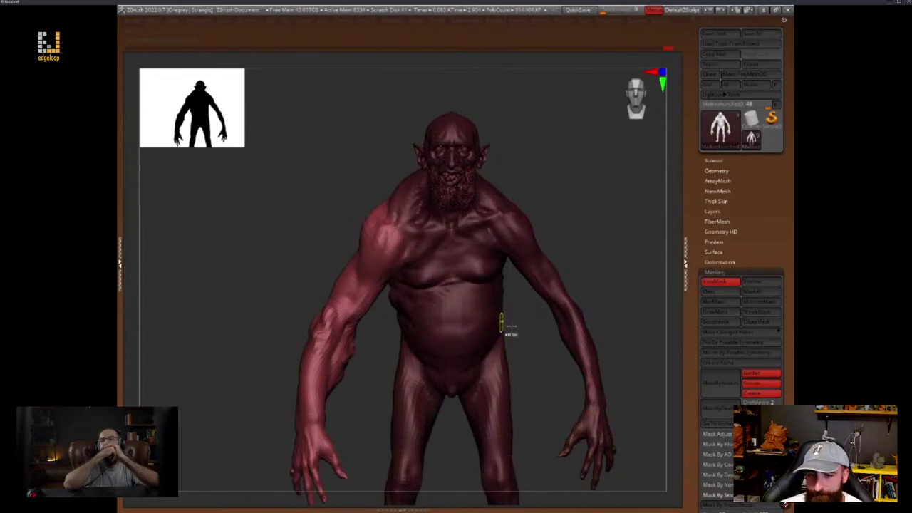
left_click_drag(531, 346, 591, 382)
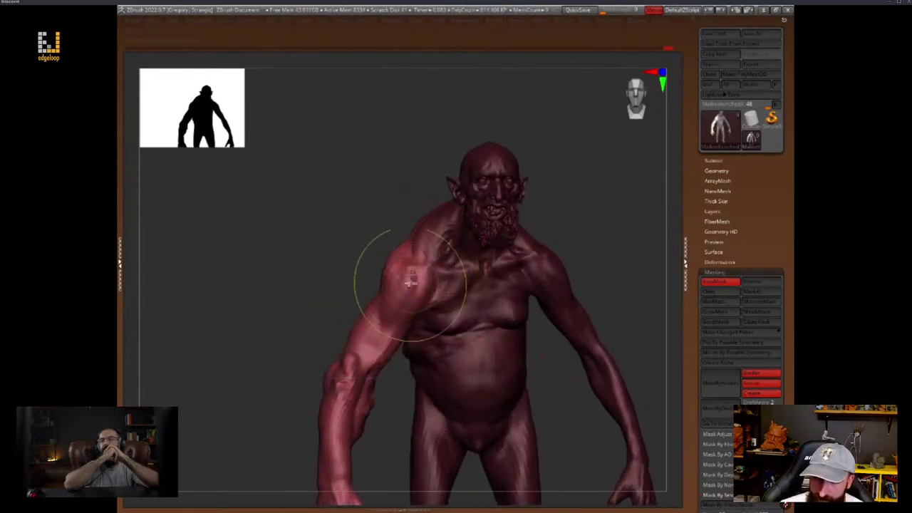
left_click(412, 285, "ctrl")
Reshape the unmasked arm's silhouette with large strokes, bringing the wrist and hand slightly closer to the body
right_click(354, 329)
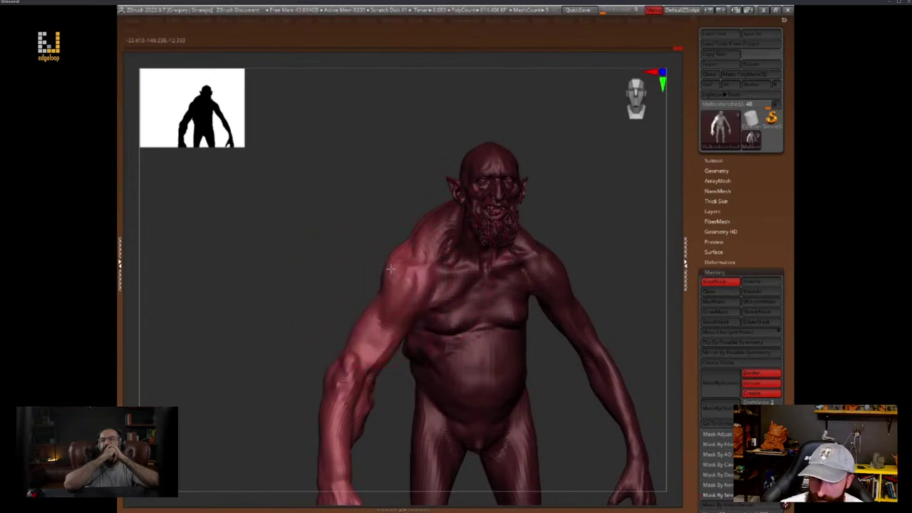
mouse_move(609, 259)
left_mouse_down()
mouse_move(604, 269)
mouse_move(605, 247)
mouse_move(597, 270)
left_mouse_up()
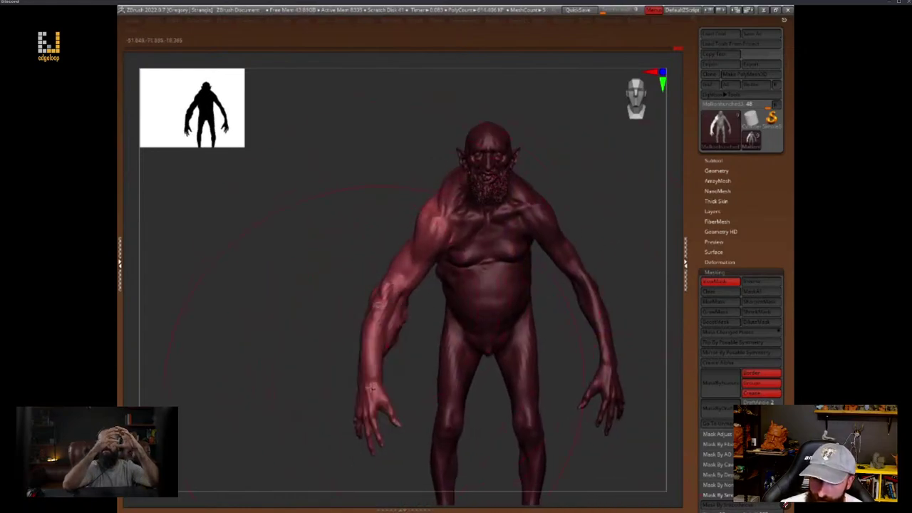
left_click_drag(643, 293, 635, 294)
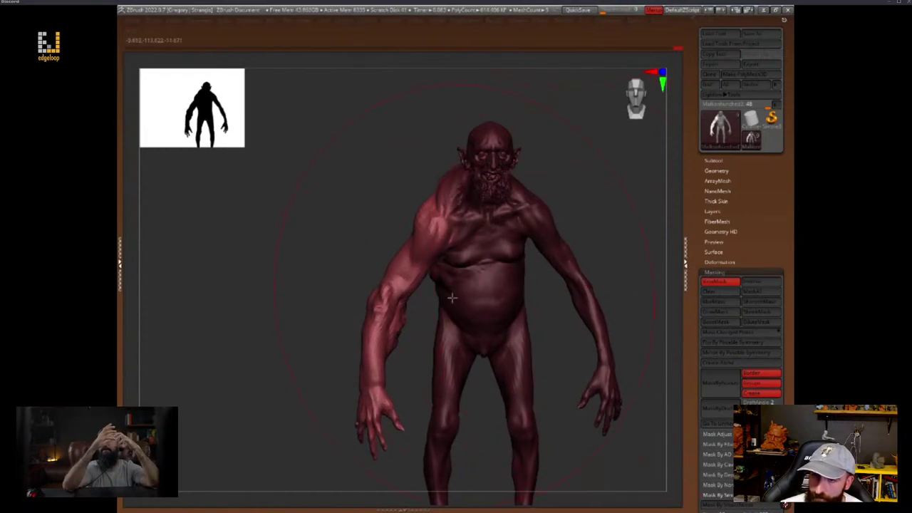
right_click(356, 343)
left_click_drag(382, 356, 394, 378)
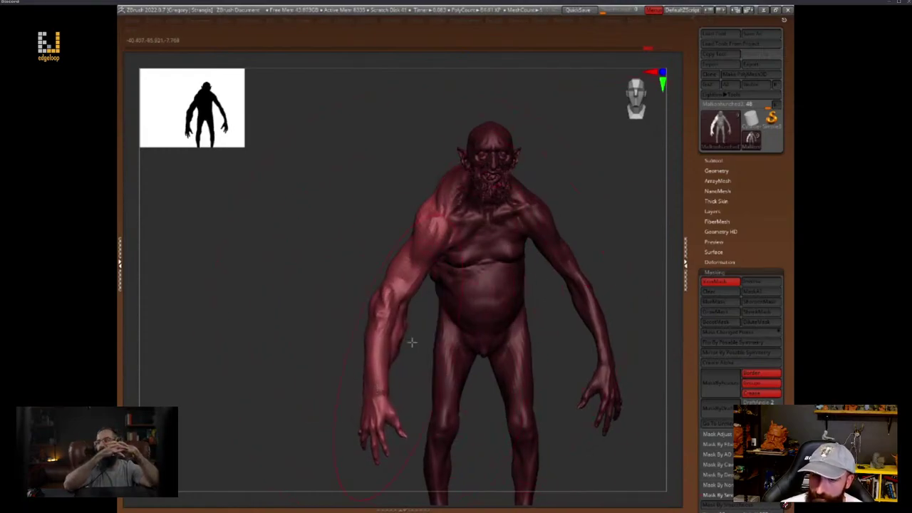
left_click_drag(634, 258, 629, 270)
right_click(413, 314)
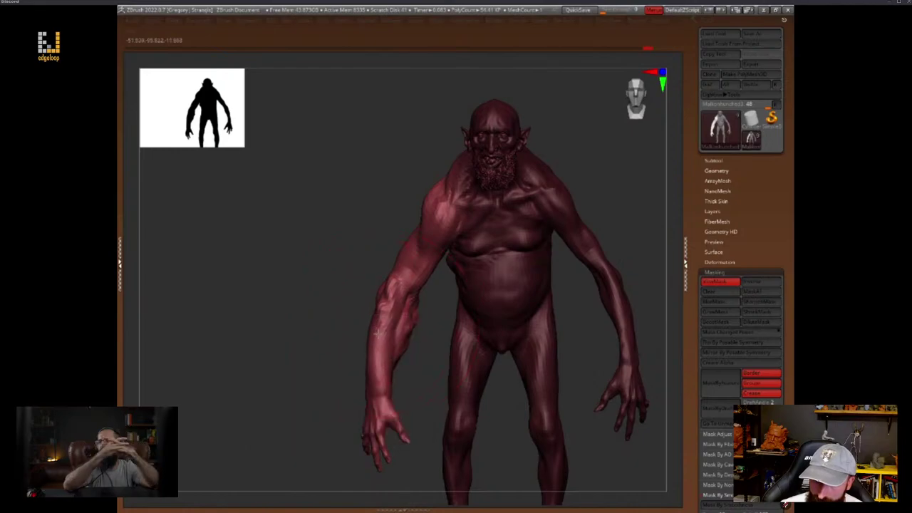
left_click_drag(420, 351, 436, 366, "alt")
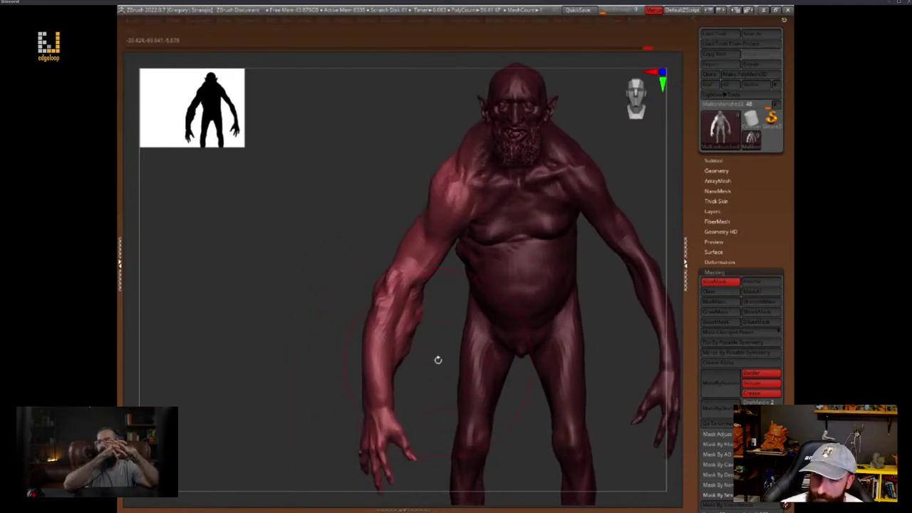
key("space")
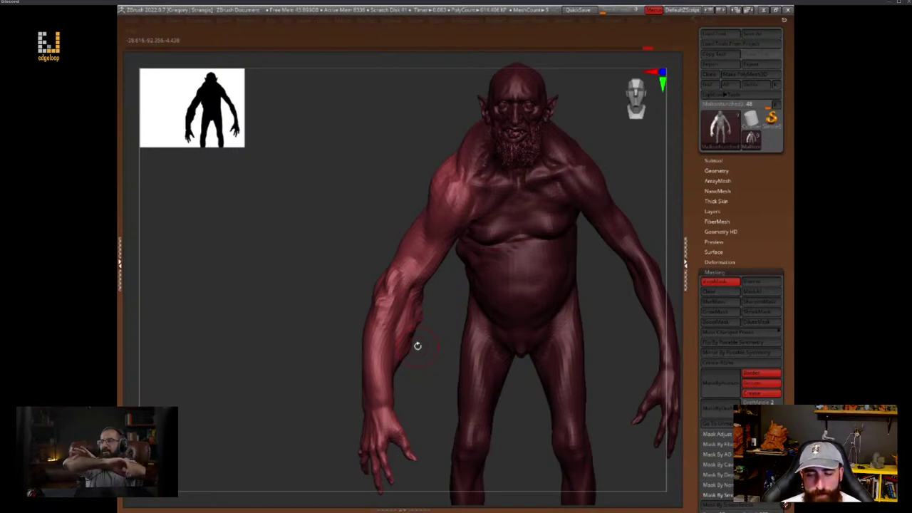
Clear the mask from the body and briefly display the polygroups to check them
left_click_drag(604, 306, 597, 314, "ctrl")
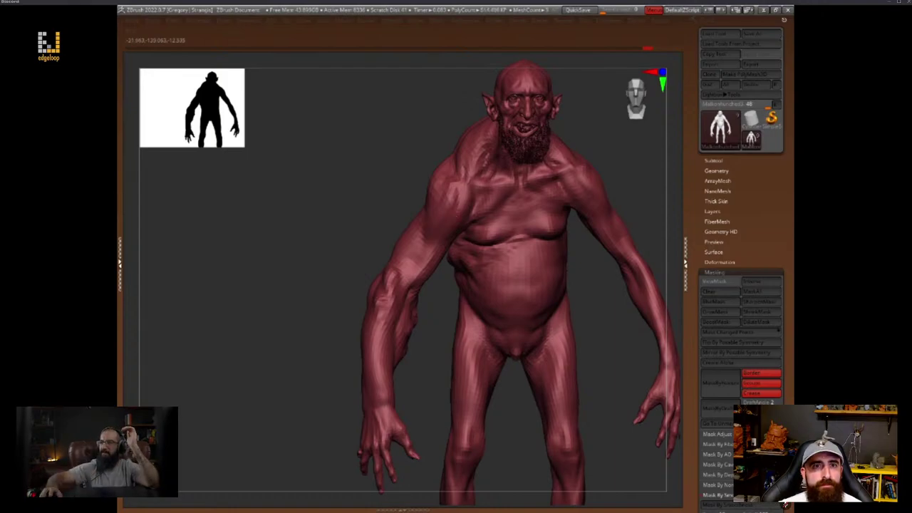
key("shift+f")
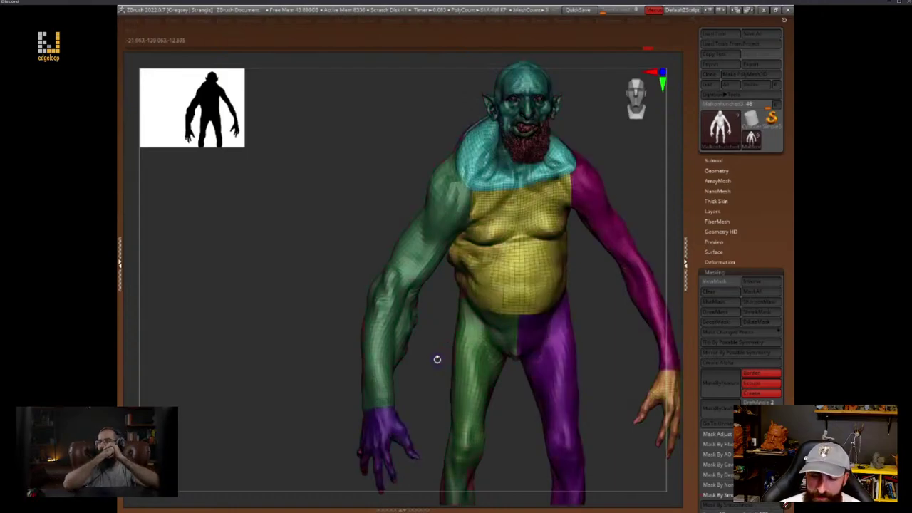
key("shift+f")
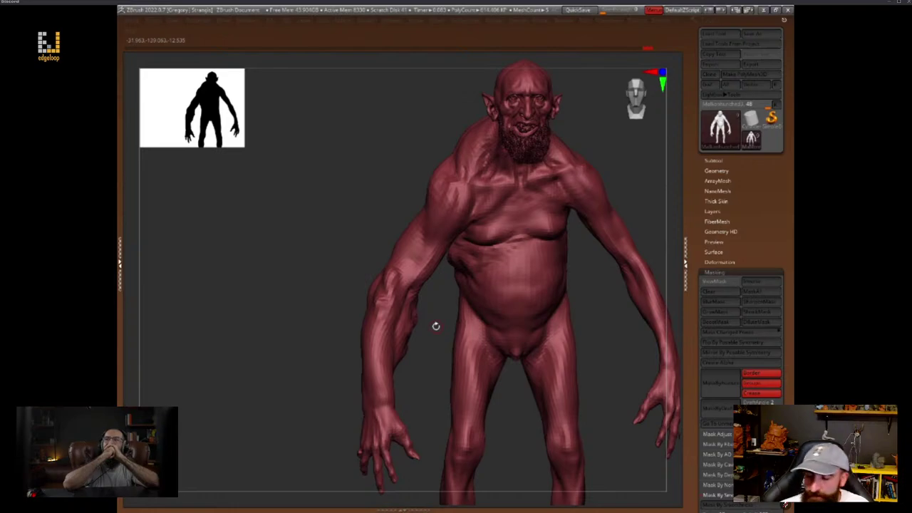
Return to a higher subdivision level and mask the outer forearm from below the elbow to the wrist
mouse_move(613, 346)
left_mouse_down()
mouse_move(617, 369)
mouse_move(610, 344)
mouse_move(628, 341)
mouse_move(623, 370)
mouse_move(611, 342)
left_mouse_up()
key("d")
right_click(618, 354)
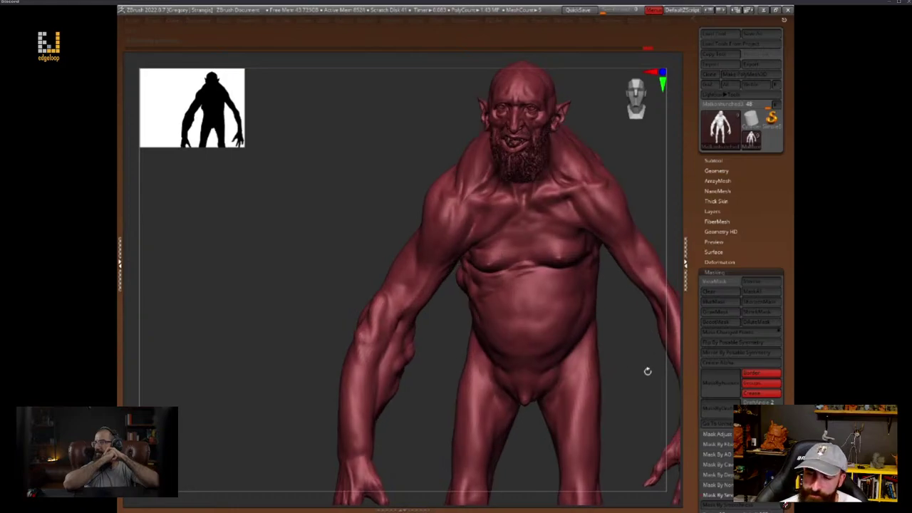
left_click_drag(646, 371, 687, 324)
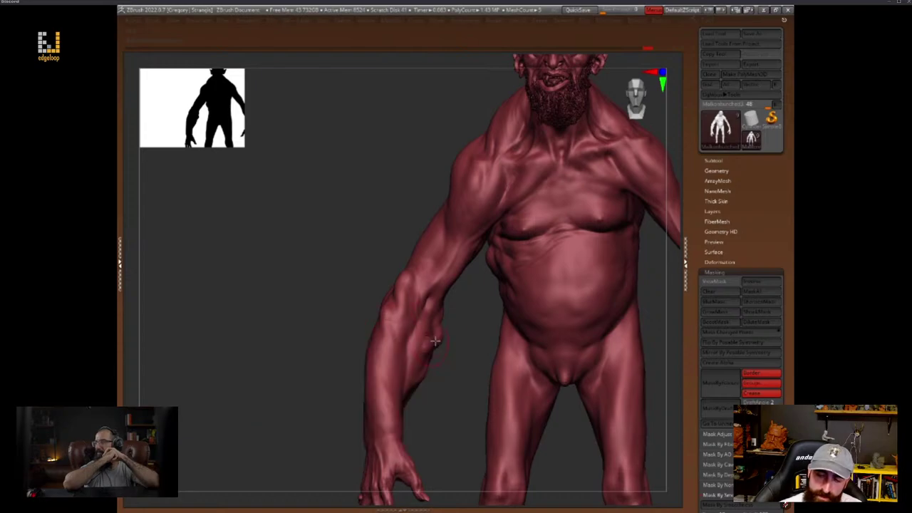
right_click_drag(368, 339, 388, 344)
mouse_move(374, 345)
left_mouse_down("ctrl")
mouse_move(383, 422)
mouse_move(395, 426)
left_mouse_up("ctrl")
left_click_drag(438, 390, 464, 342)
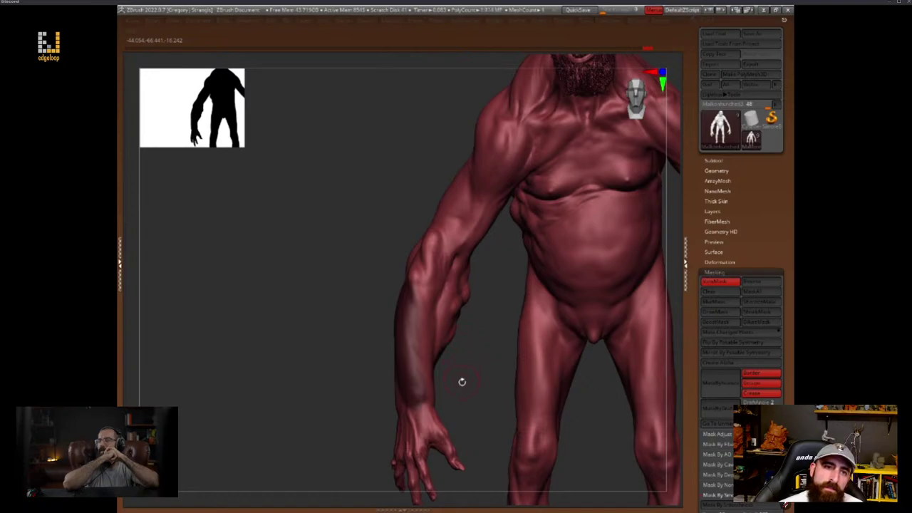
Adjust the inner contour of the forearm beside the masked area, check the full figure and hide the mask
key("space")
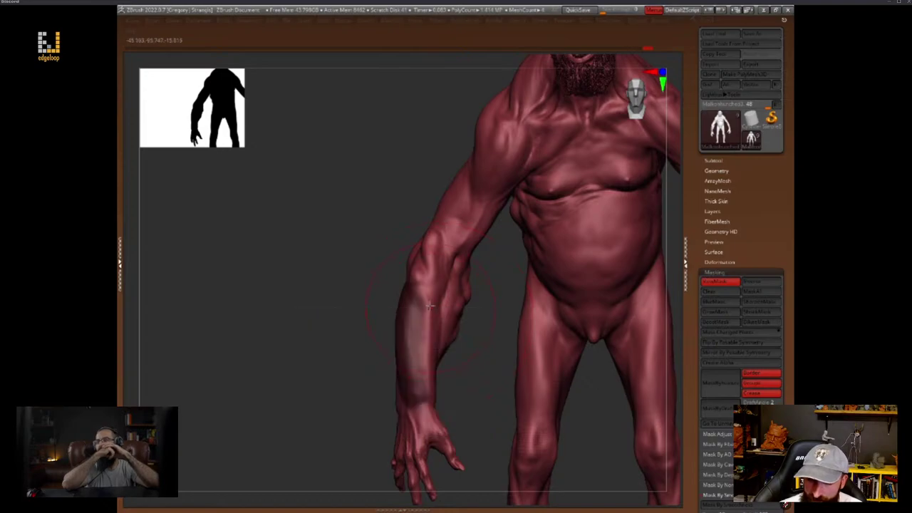
left_click_drag(440, 346, 460, 366)
key("f")
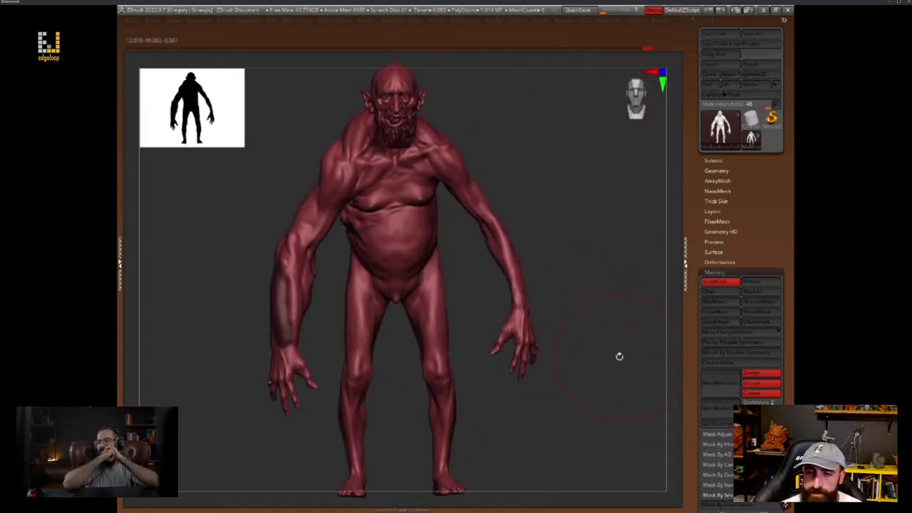
left_click_drag(616, 337, 608, 404, "alt")
left_click_drag(517, 305, 476, 320)
key("space")
key("ctrl+h")
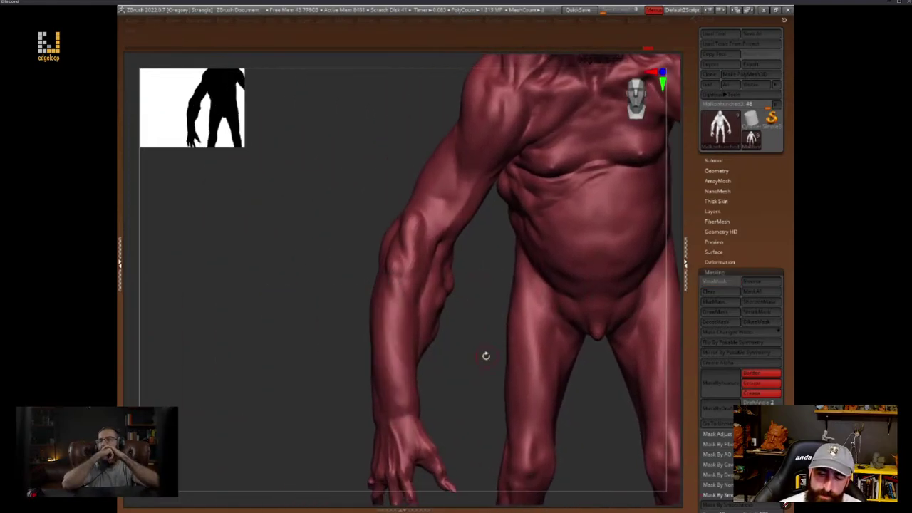
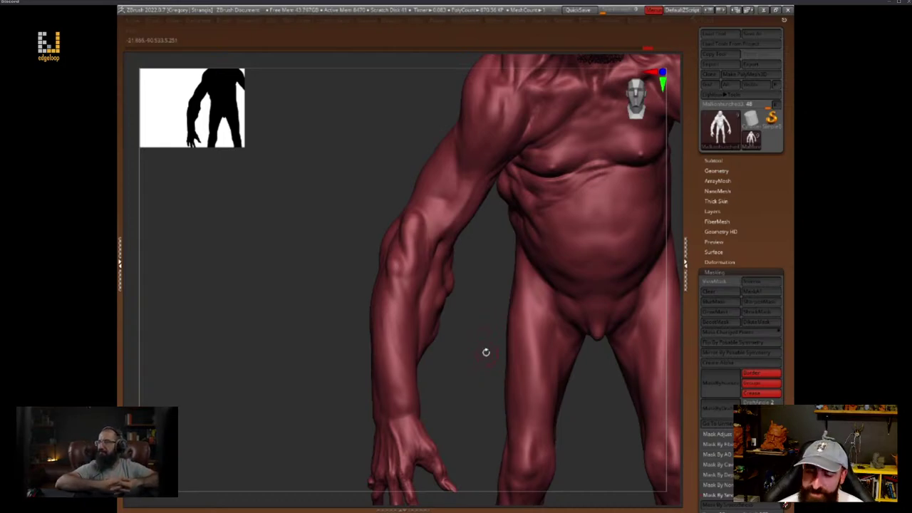
Sculpt the muscle form at the front of the elbow crease, where the upper arm meets the forearm
mouse_move(486, 352)
left_mouse_down("alt")
mouse_move(495, 390)
mouse_move(446, 352)
mouse_move(501, 377)
left_mouse_up("alt")
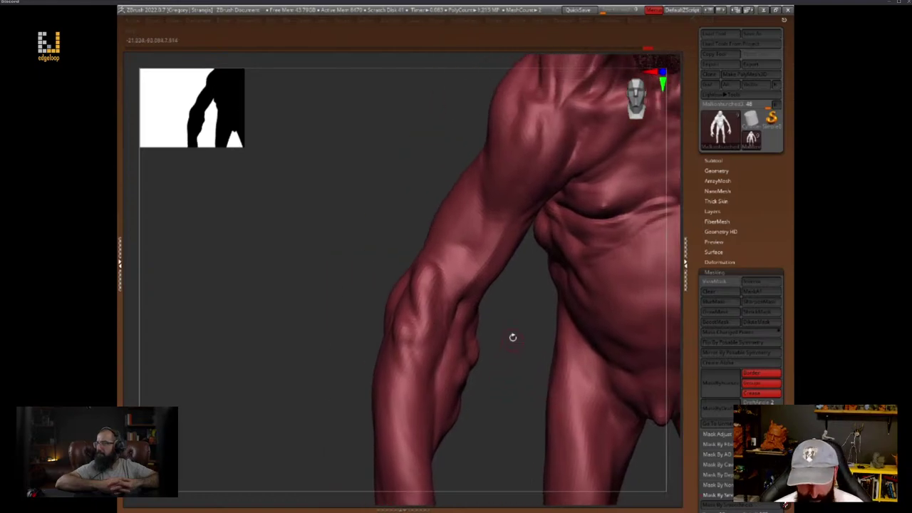
key("space")
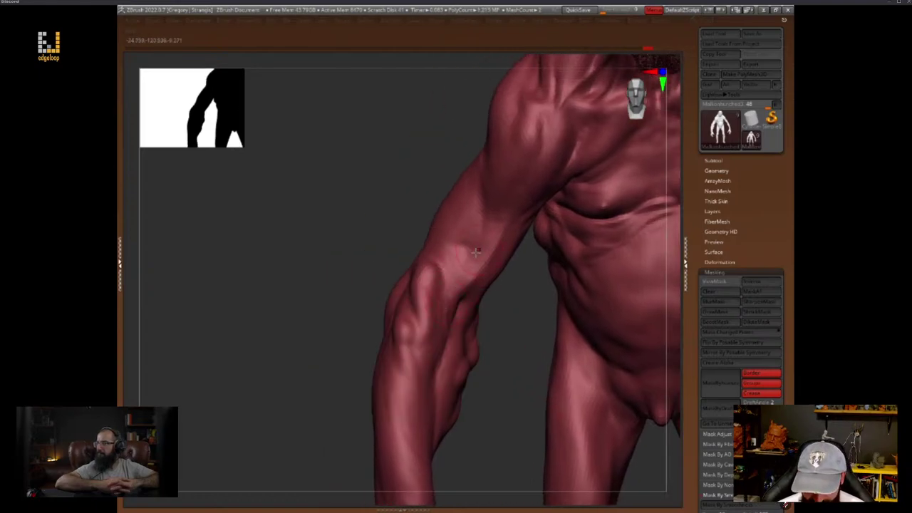
key("space")
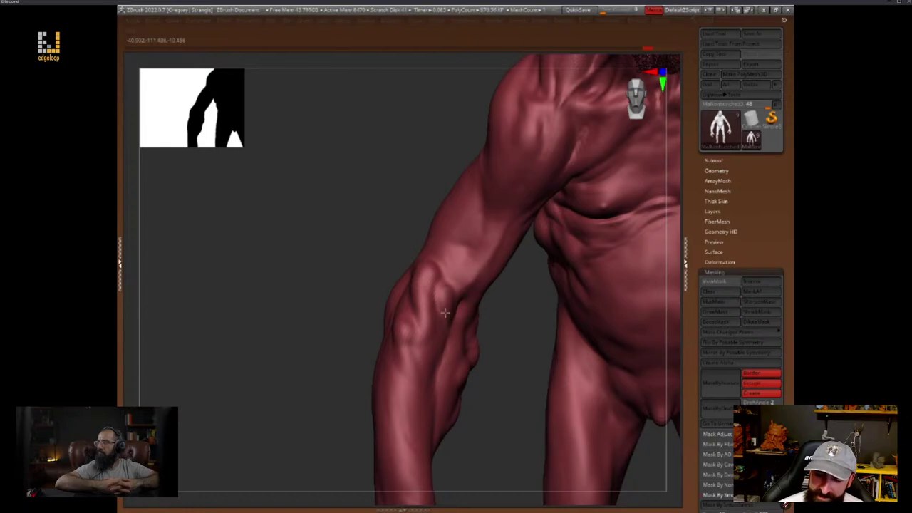
left_click_drag(494, 400, 558, 332)
key("space")
Define the wrinkled elbow point and the edge of the outer forearm muscle beside it
mouse_move(424, 299)
left_mouse_down()
mouse_move(417, 341)
mouse_move(438, 358)
mouse_move(430, 385)
left_mouse_up()
key("space")
key("space")
left_click(453, 335)
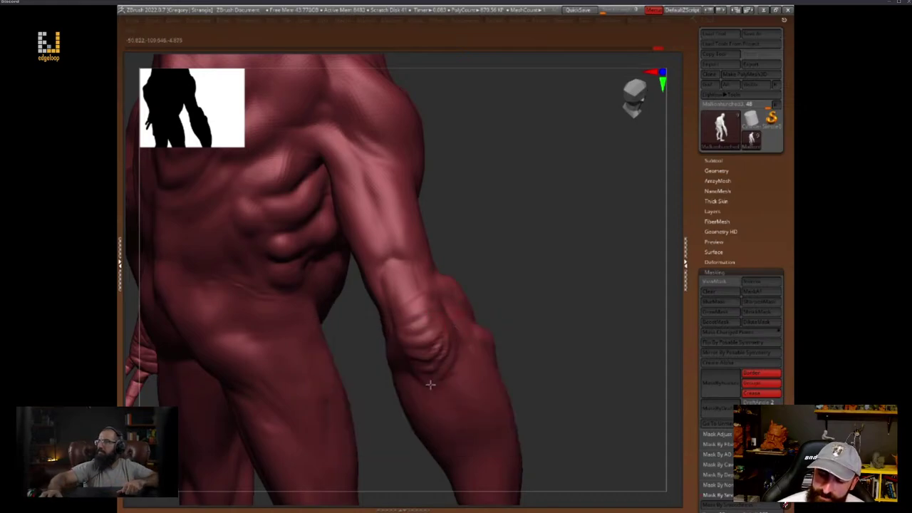
left_click_drag(460, 353, 442, 386)
left_click_drag(523, 320, 483, 335)
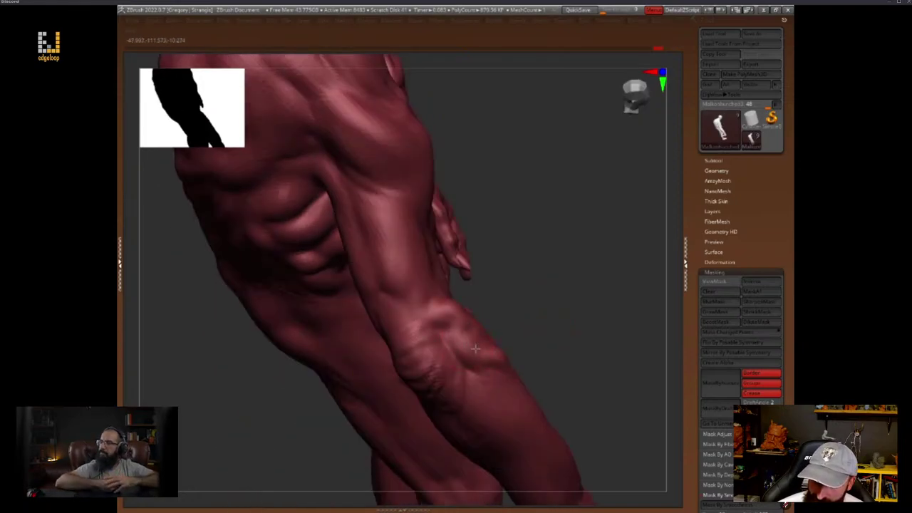
Carve the groove between the elbow bone and the outer forearm muscle, extending it below the elbow
key("space")
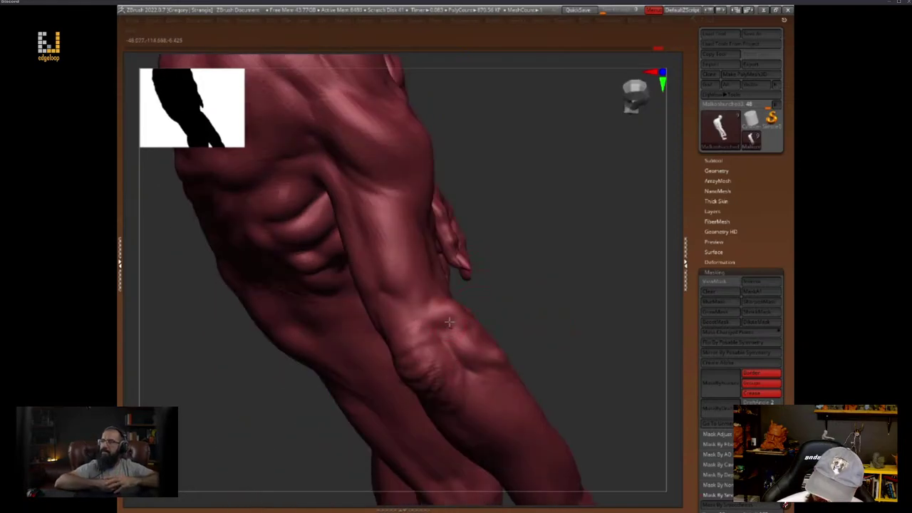
left_click_drag(449, 323, 466, 366)
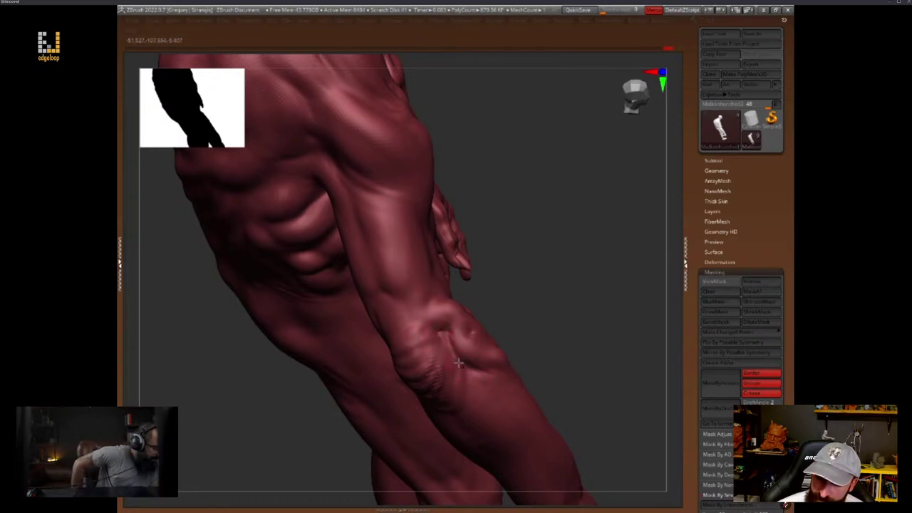
key("space")
left_click_drag(457, 356, 467, 381)
mouse_move(519, 317)
left_mouse_down()
mouse_move(537, 330)
mouse_move(429, 358)
mouse_move(425, 430)
left_mouse_up()
key("space")
left_click_drag(449, 393, 443, 424)
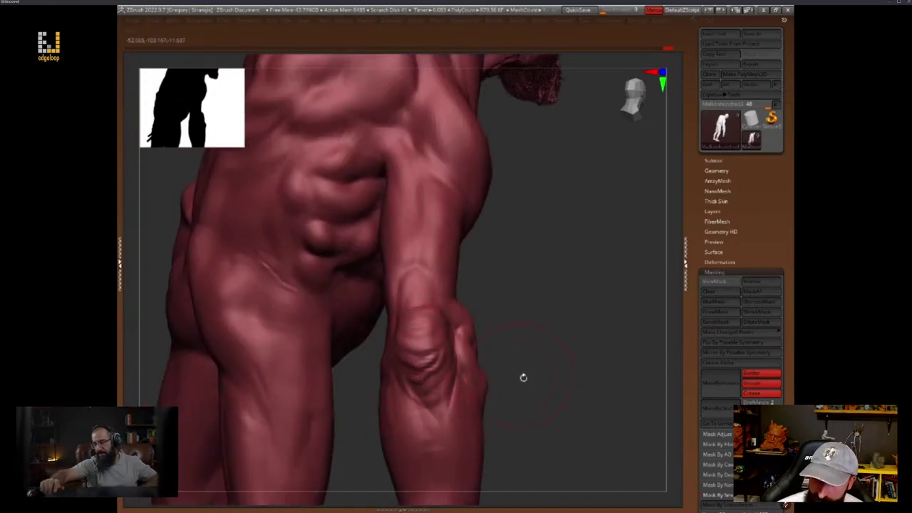
Refine the long outer forearm muscles from the elbow down to the wrist, adjusting the brush size
left_click_drag(523, 378, 434, 350)
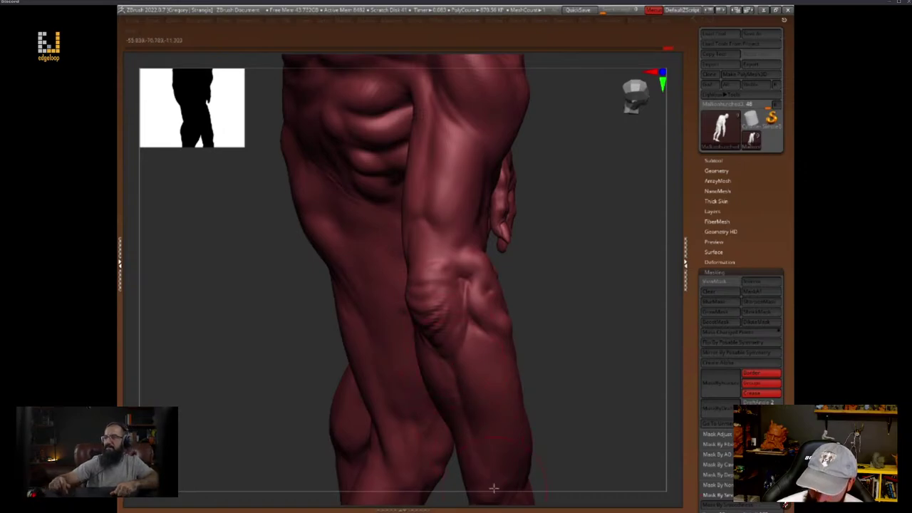
left_click_drag(563, 334, 490, 340)
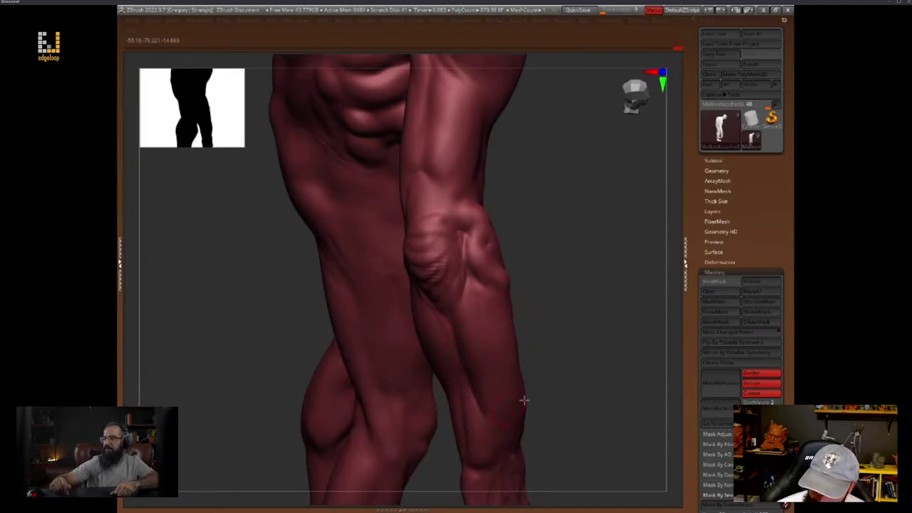
left_click_drag(537, 360, 545, 321, "alt")
key("space")
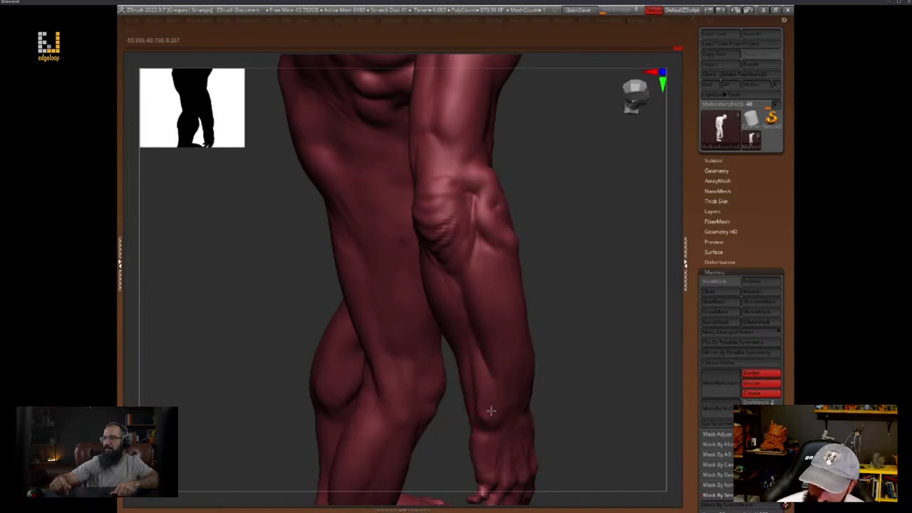
key("space")
key("space")
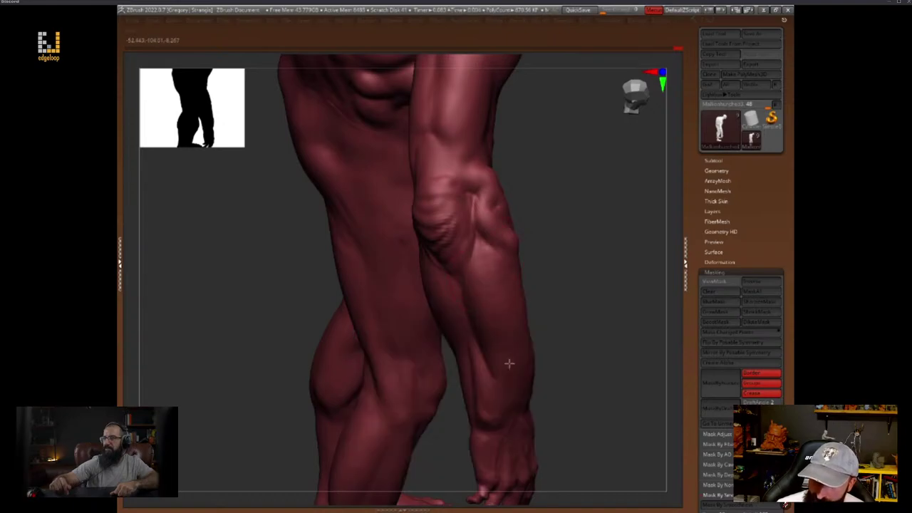
left_click_drag(557, 302, 499, 295)
key("space")
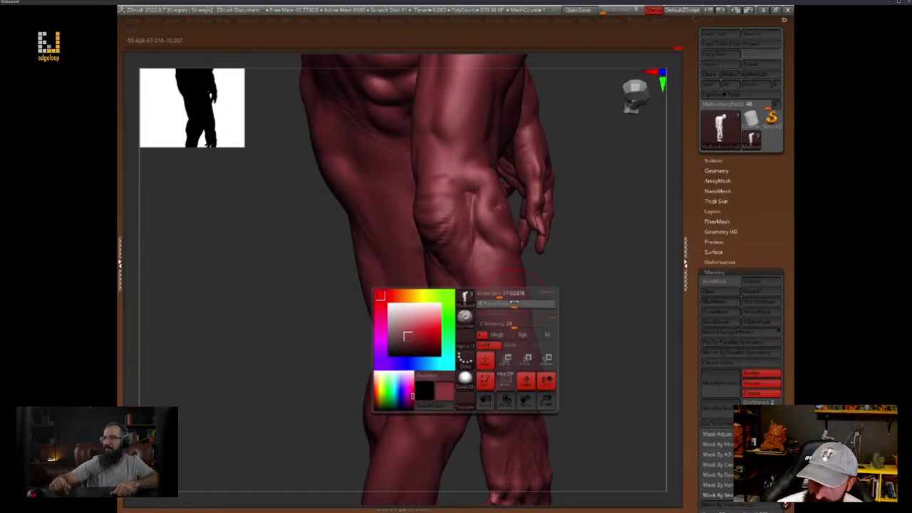
left_click_drag(541, 341, 498, 321)
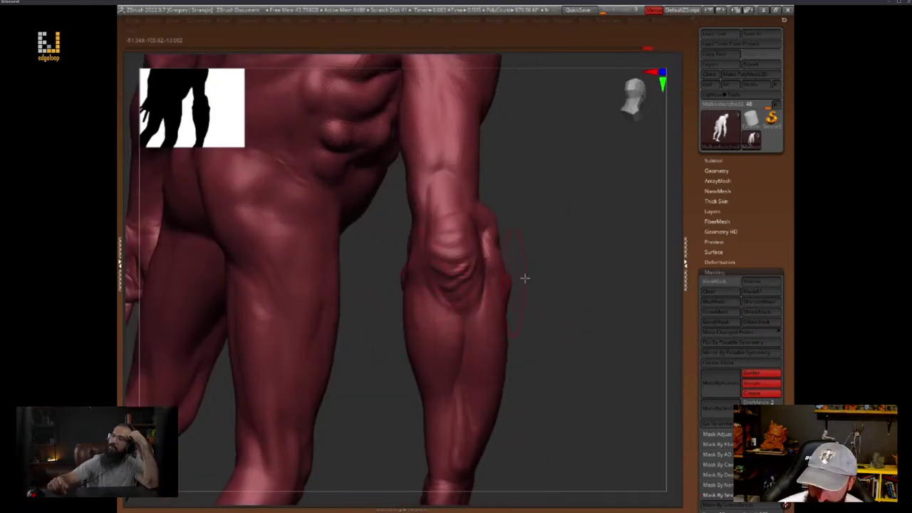
Adjust the inner and outer contours of the upper arm above the elbow from behind
left_click_drag(525, 277, 570, 332)
key("space")
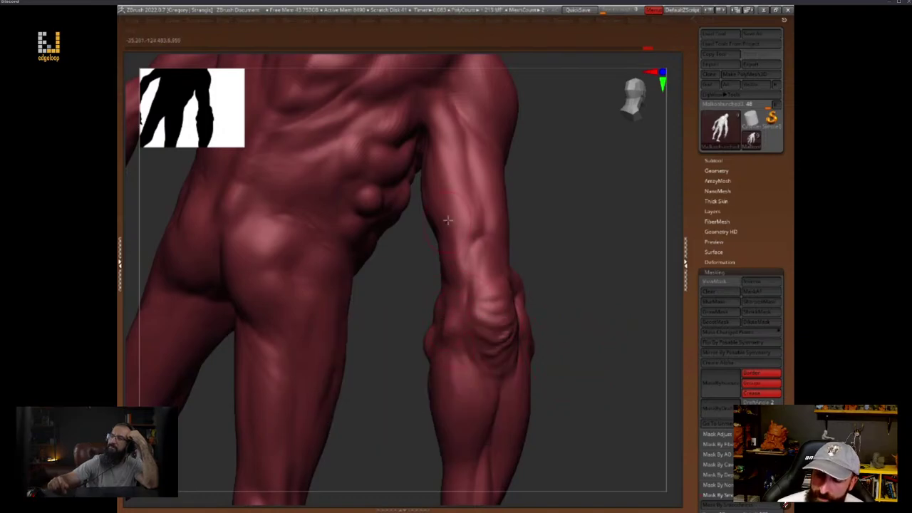
mouse_move(547, 269)
left_mouse_down()
mouse_move(586, 339)
mouse_move(524, 264)
left_mouse_up()
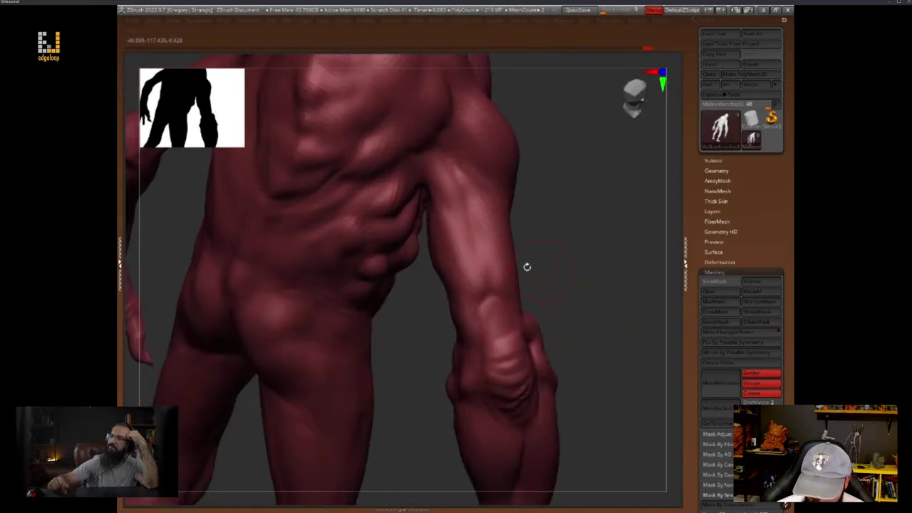
key("space")
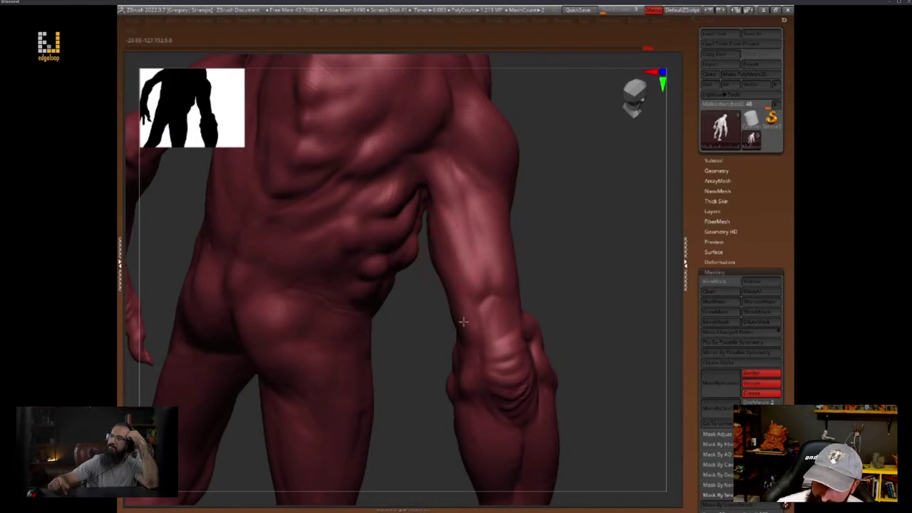
left_click_drag(574, 235, 550, 285)
key("space")
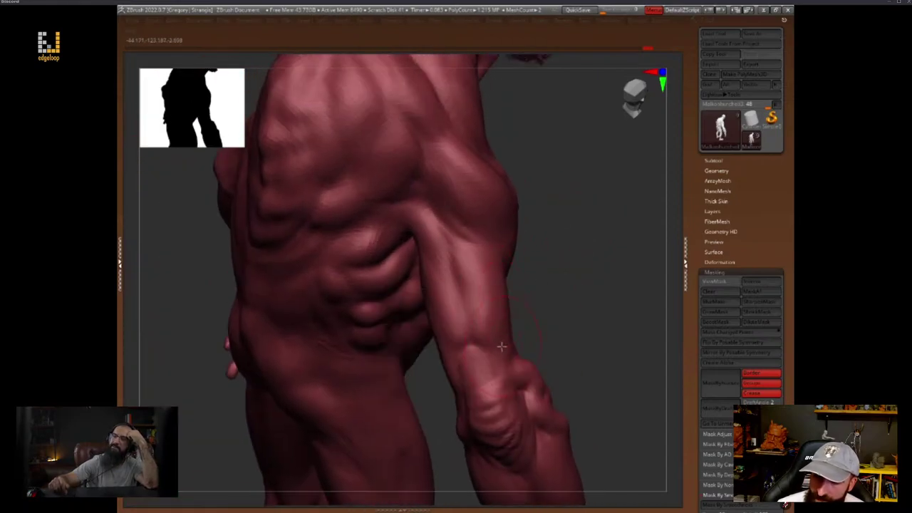
left_click_drag(519, 305, 502, 280)
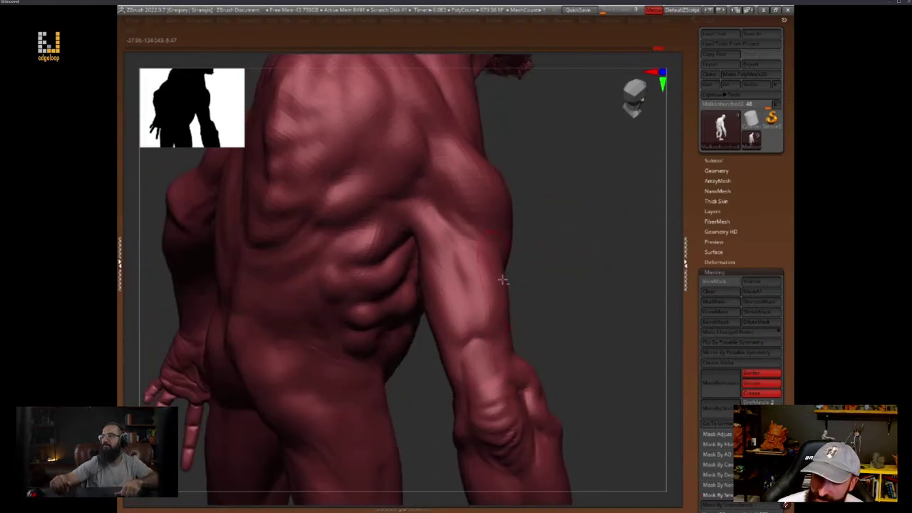
Define the lower end of the triceps and its tendon just above the elbow
left_click_drag(522, 318, 585, 312)
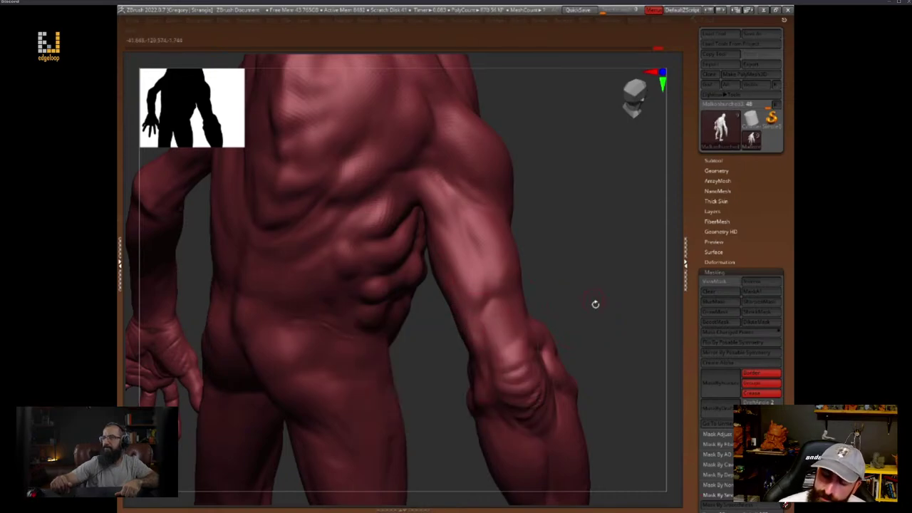
left_click_drag(594, 303, 577, 273)
left_click_drag(467, 319, 468, 314)
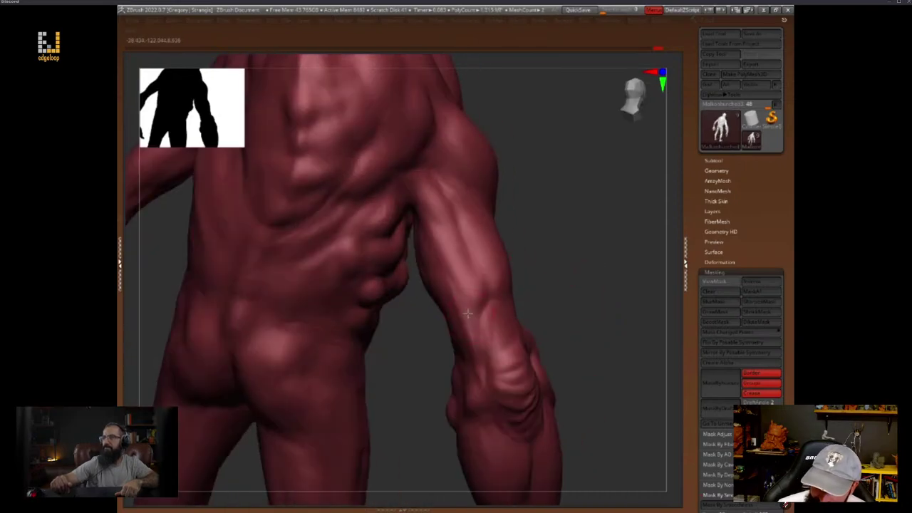
left_click_drag(555, 299, 597, 292)
key("space")
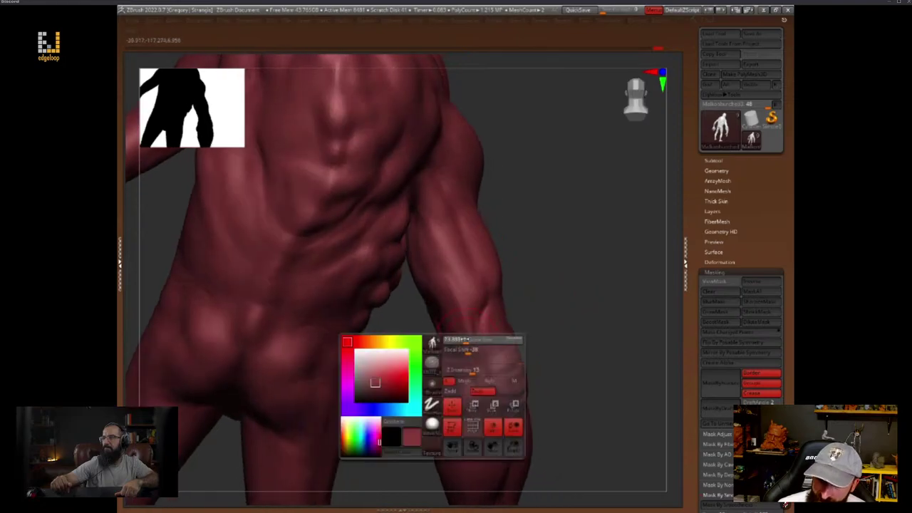
left_click_drag(598, 326, 508, 289)
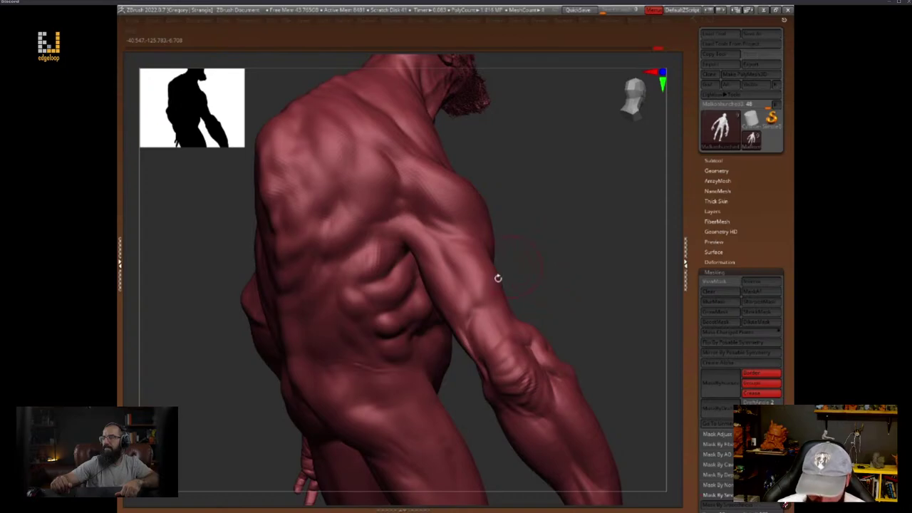
key("space")
key("space")
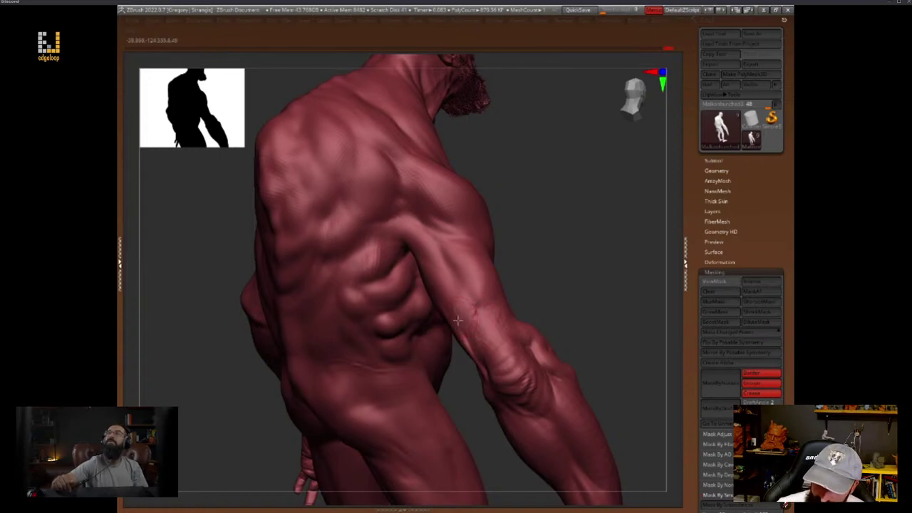
Refine the back of the upper arm between the triceps and the inner elbow, using a resized brush
left_click_drag(572, 261, 666, 294)
key("space")
key("space")
key("space")
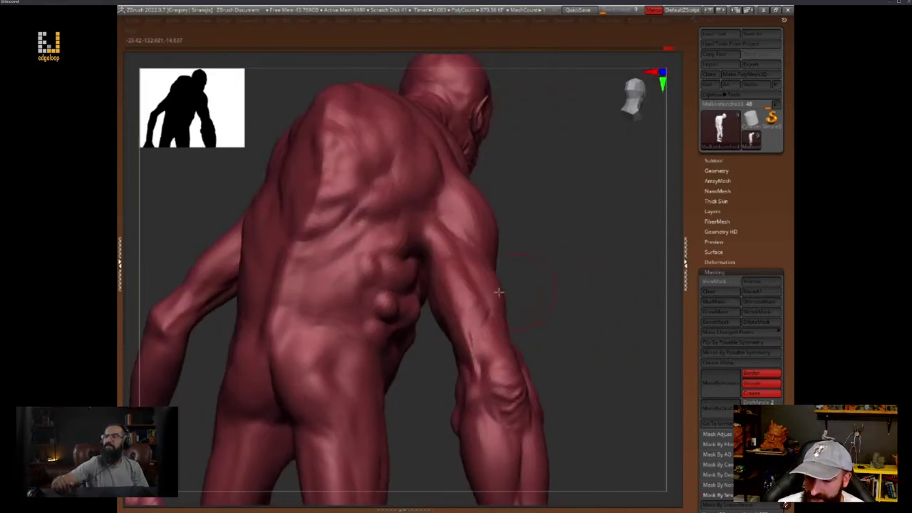
left_click_drag(499, 291, 465, 324)
left_click_drag(563, 343, 600, 327)
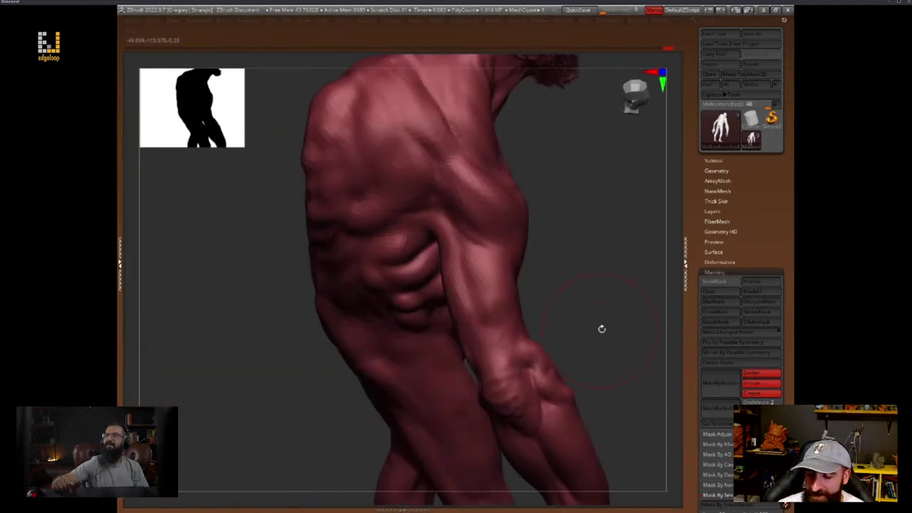
Compare the sculpted arm with the stored morph target by switching the geometry at full-figure view
left_click_drag(621, 298, 634, 356)
left_click(651, 487)
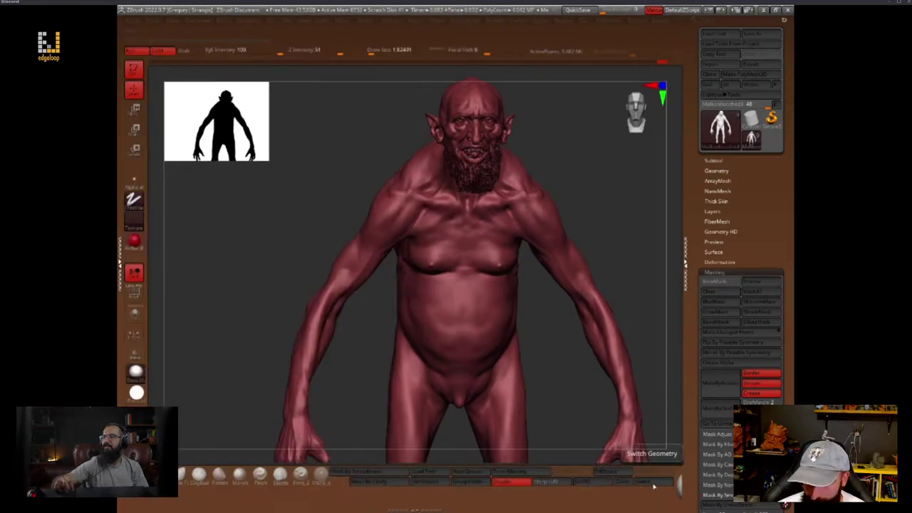
left_click(654, 486)
left_click_drag(659, 468, 662, 411)
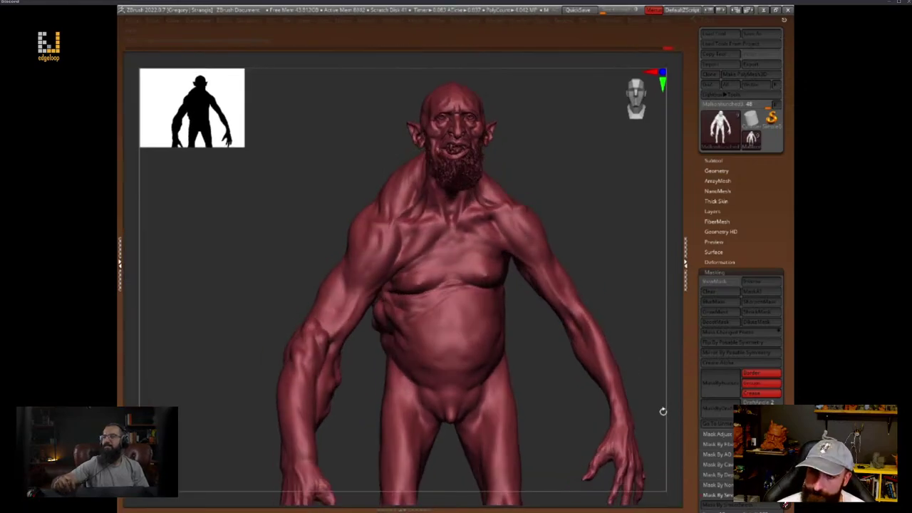
mouse_move(657, 483)
left_click(655, 484)
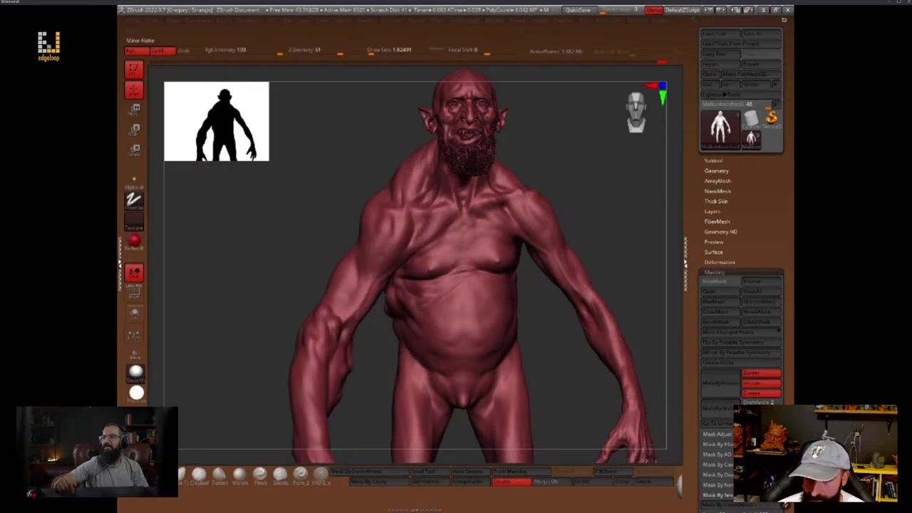
Frame the creature's face and select the teeth subtool
mouse_move(655, 353)
left_mouse_down()
mouse_move(651, 330)
mouse_move(596, 334)
left_mouse_up()
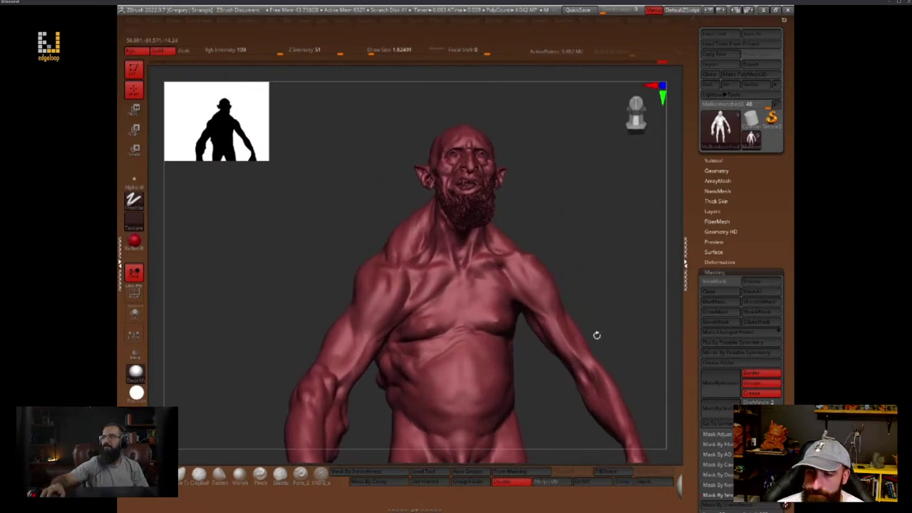
key("s")
left_click_drag(482, 176, 491, 176)
mouse_move(574, 222)
left_mouse_down("alt")
mouse_move(578, 261)
mouse_move(623, 349)
mouse_move(634, 302)
left_mouse_up("alt")
left_click(448, 303, "alt")
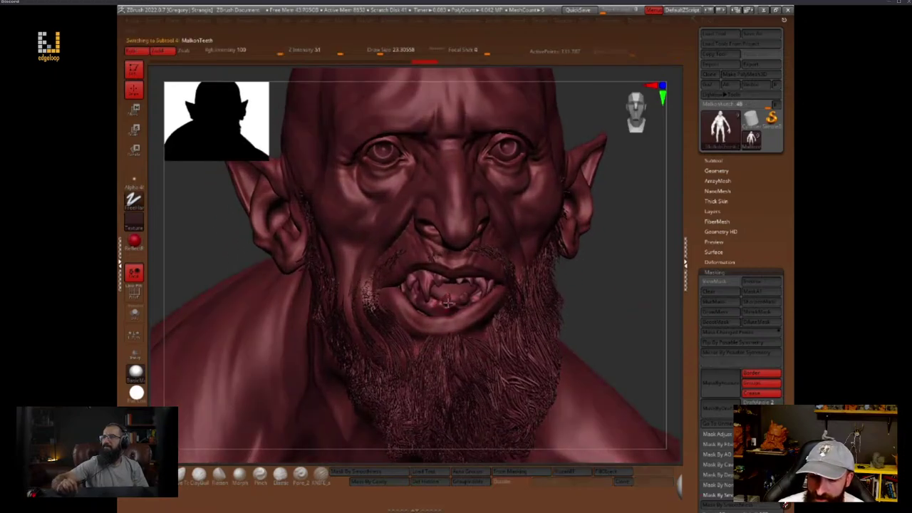
Enlarge the brush for the teeth and display the surrounding head as transparent
left_click_drag(602, 276, 544, 280)
key("w")
key("q")
key("space")
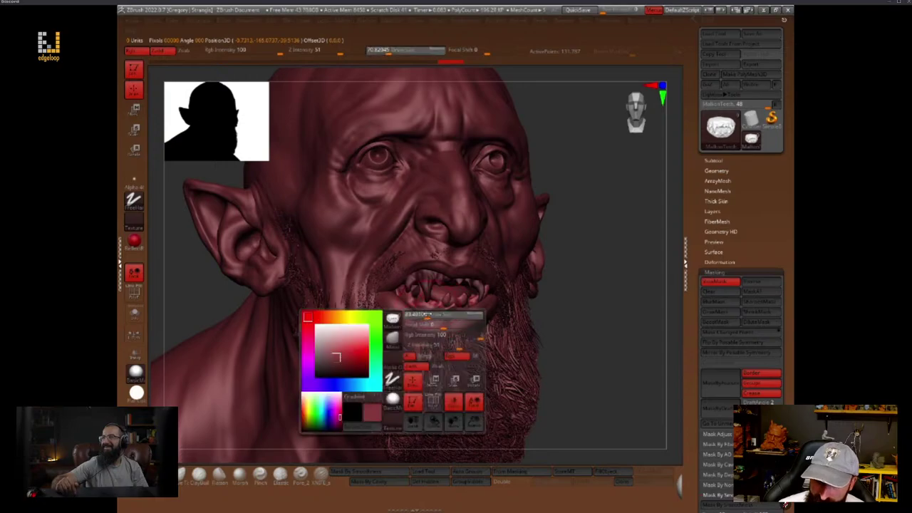
left_click(138, 351)
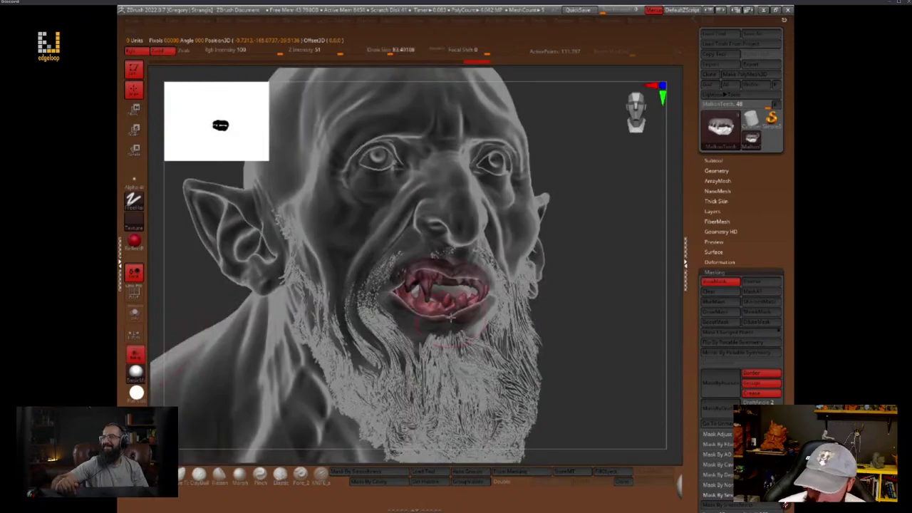
Shape the front of the teeth and gums to sit inside the lips, using a resized brush
key("s")
left_click_drag(450, 317, 427, 328)
key("s")
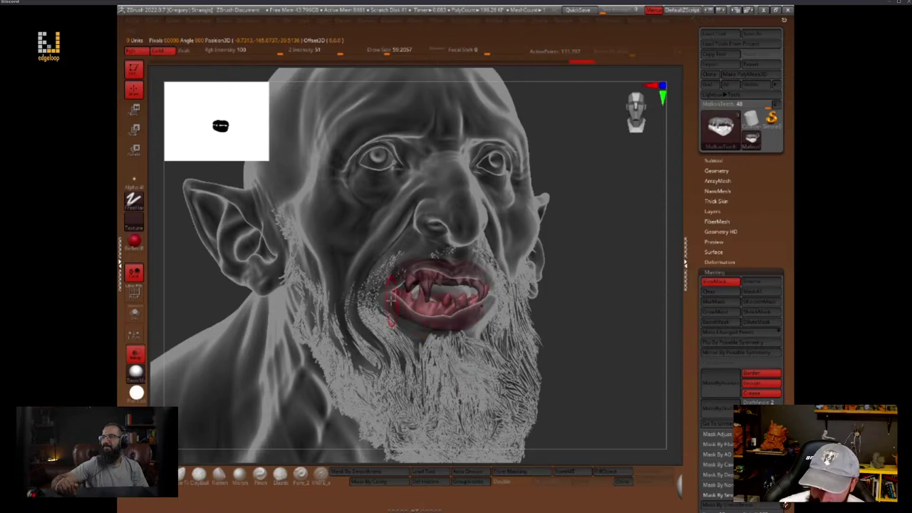
mouse_move(590, 300)
left_mouse_down()
mouse_move(586, 310)
mouse_move(563, 308)
left_mouse_up()
key("s")
left_click_drag(409, 300, 408, 299)
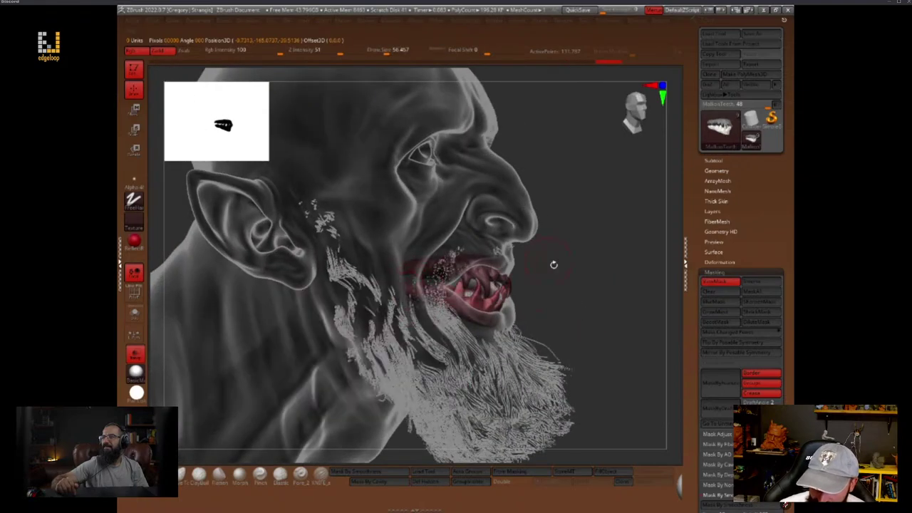
Adjust the teeth and gums in profile against the corner of the mouth with an enlarged brush
left_click_drag(553, 264, 516, 277)
mouse_move(563, 256)
left_mouse_down()
mouse_move(533, 264)
mouse_move(533, 278)
mouse_move(532, 244)
left_mouse_up()
key("s")
left_click_drag(399, 346, 414, 347)
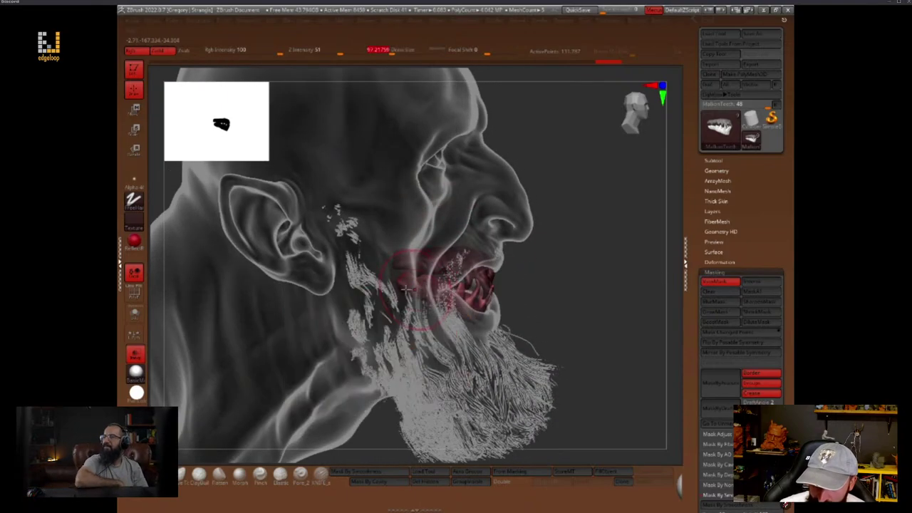
left_click_drag(537, 262, 514, 318)
left_click_drag(498, 271, 482, 275)
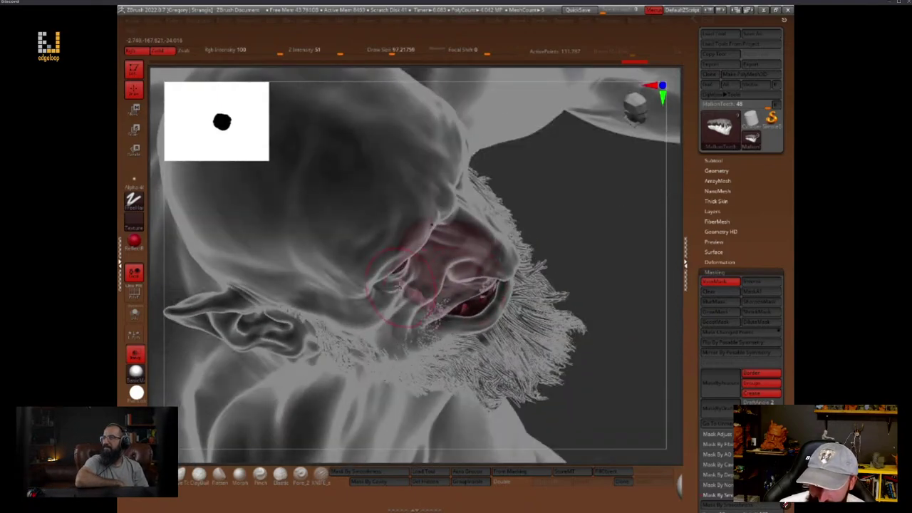
Refine the side and back of the jaws inside the cheek, resizing the brush between strokes
left_click_drag(606, 323, 605, 260)
key("space")
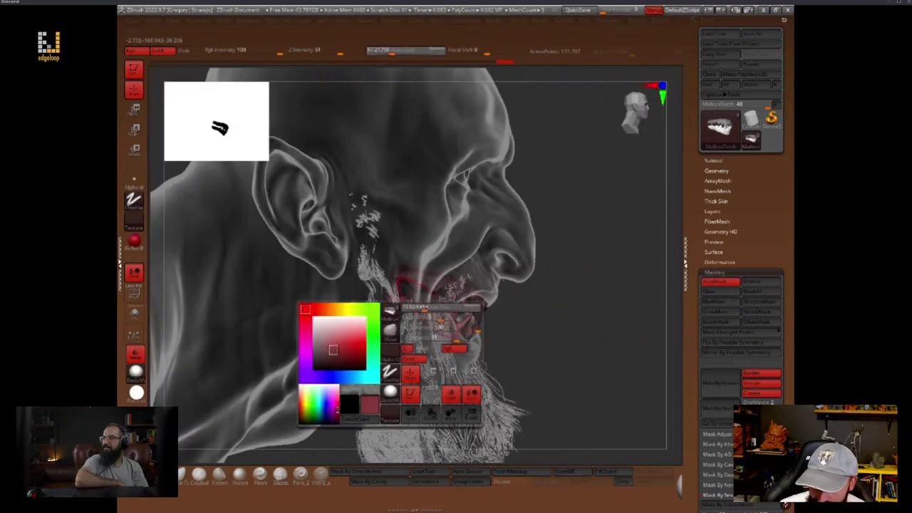
mouse_move(434, 320)
left_mouse_down()
mouse_move(414, 328)
mouse_move(387, 313)
left_mouse_up()
key("space")
key("space")
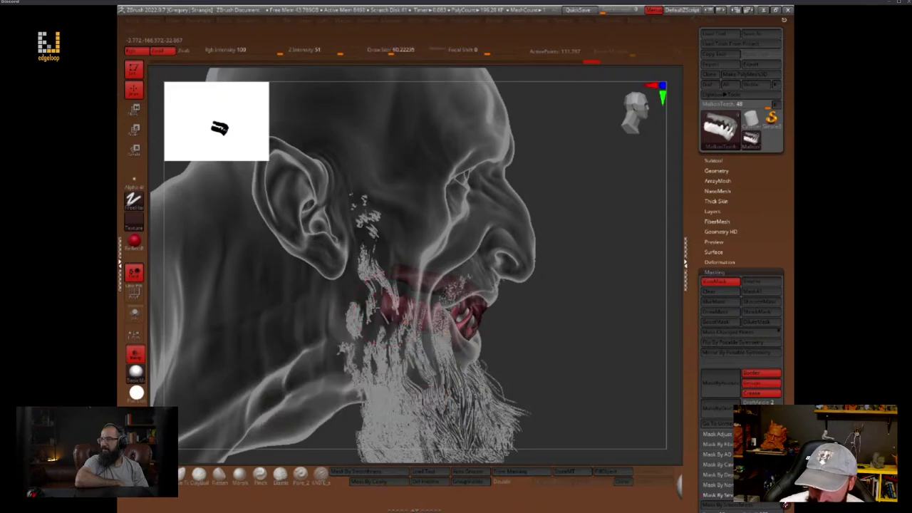
left_click_drag(552, 331, 516, 342)
key("space")
left_click_drag(422, 389, 428, 389)
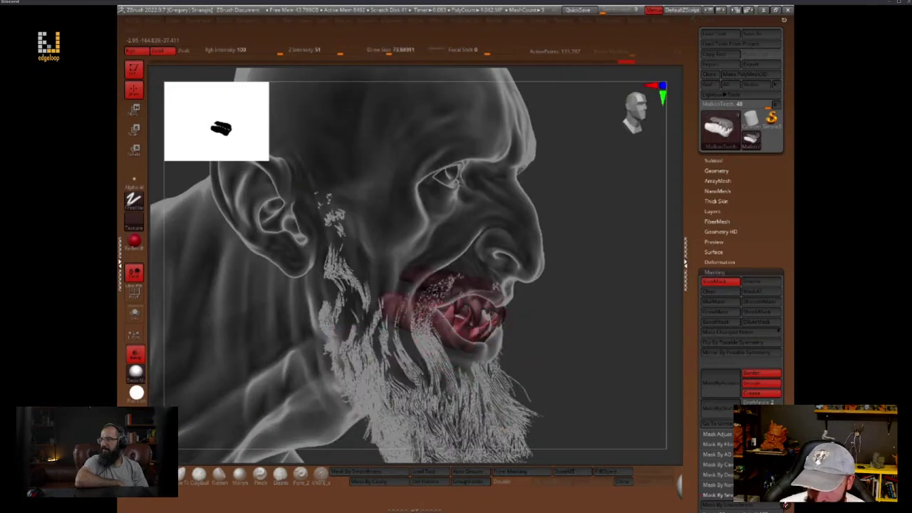
key("space")
left_click_drag(458, 324, 466, 325)
key("space")
Turn off the head's transparency, check the teeth's fit from several angles, and decline activating Dynamic Subdiv
left_click(138, 353)
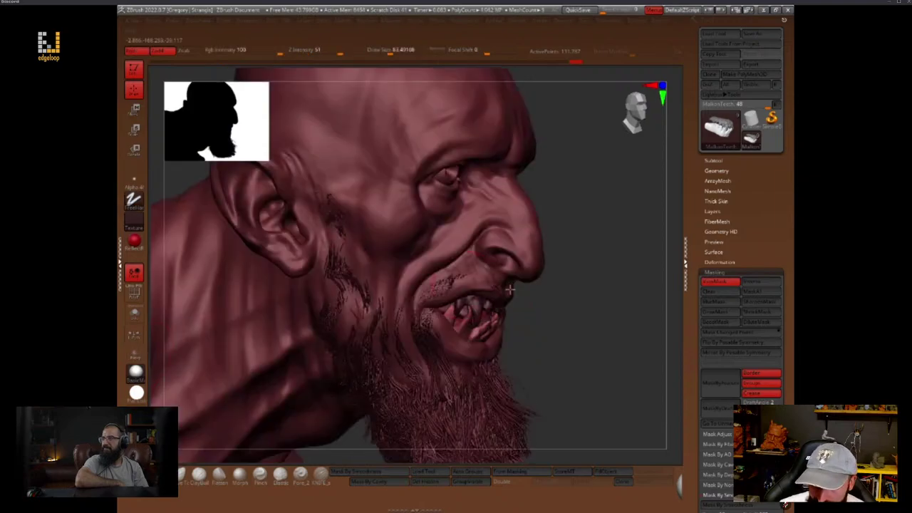
mouse_move(603, 305)
left_mouse_down("alt")
mouse_move(579, 297)
mouse_move(592, 293)
mouse_move(594, 340)
left_mouse_up("alt")
right_click_drag(594, 341, 519, 302)
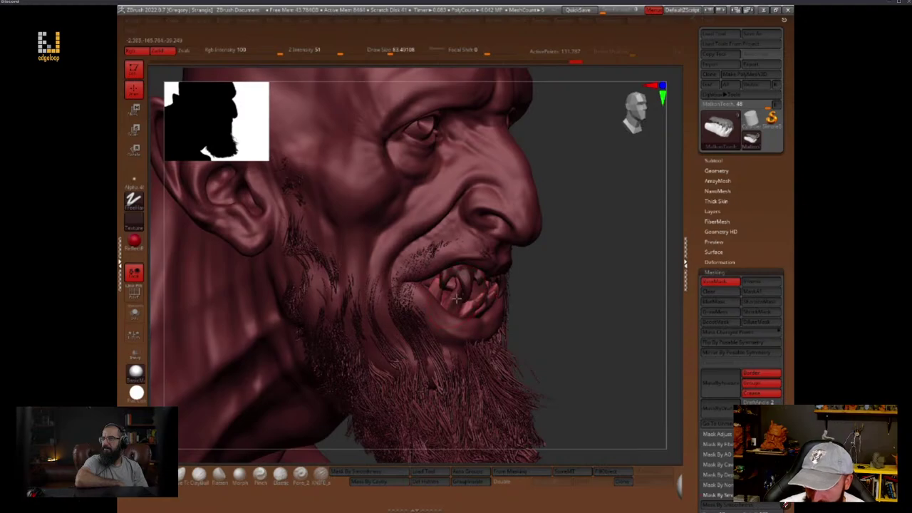
right_click_drag(458, 298, 385, 354)
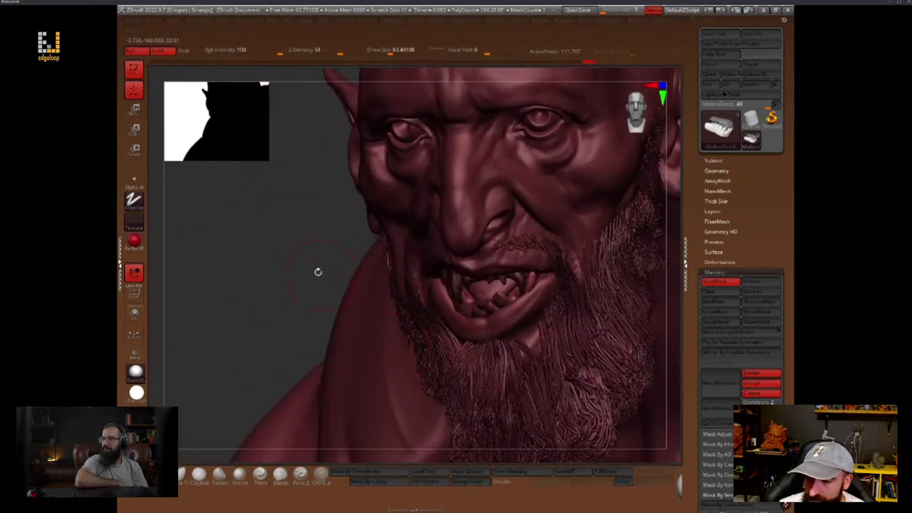
left_click_drag(317, 271, 629, 206)
left_click_drag(608, 275, 599, 269)
key("d")
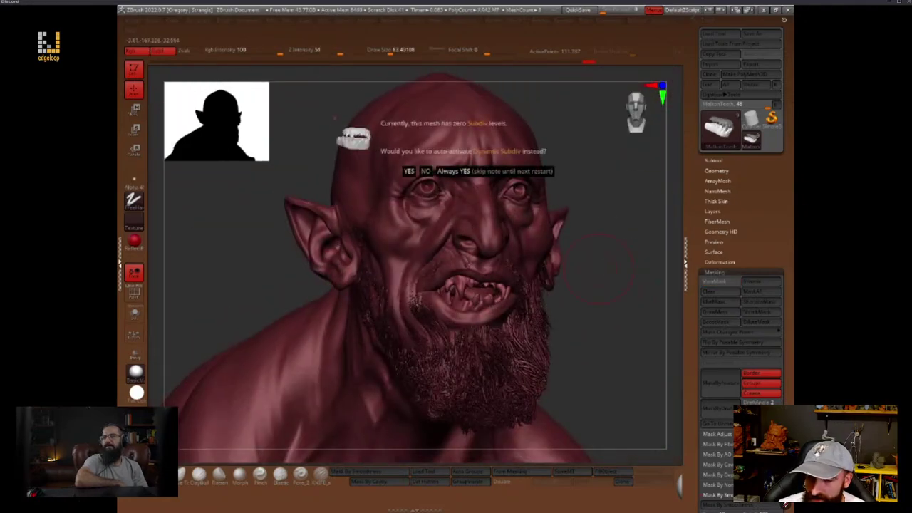
left_click(428, 171)
Select the body subtool and hide the surrounding interface to enlarge the canvas
key("space")
left_click(530, 258)
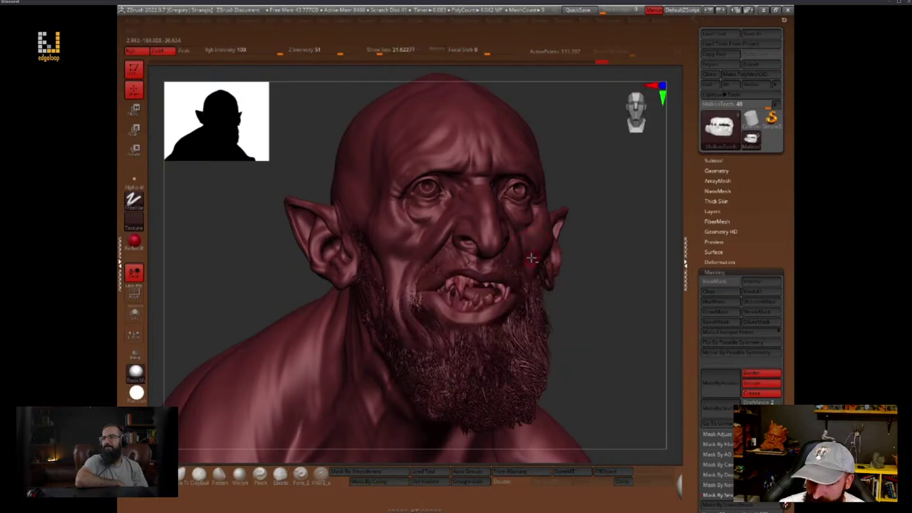
left_click(531, 258, "alt")
key("space")
left_click(634, 299)
mouse_move(634, 301)
left_mouse_down("alt")
mouse_move(601, 256)
mouse_move(619, 322)
mouse_move(626, 294)
mouse_move(638, 291)
left_mouse_up("alt")
key("Tab")
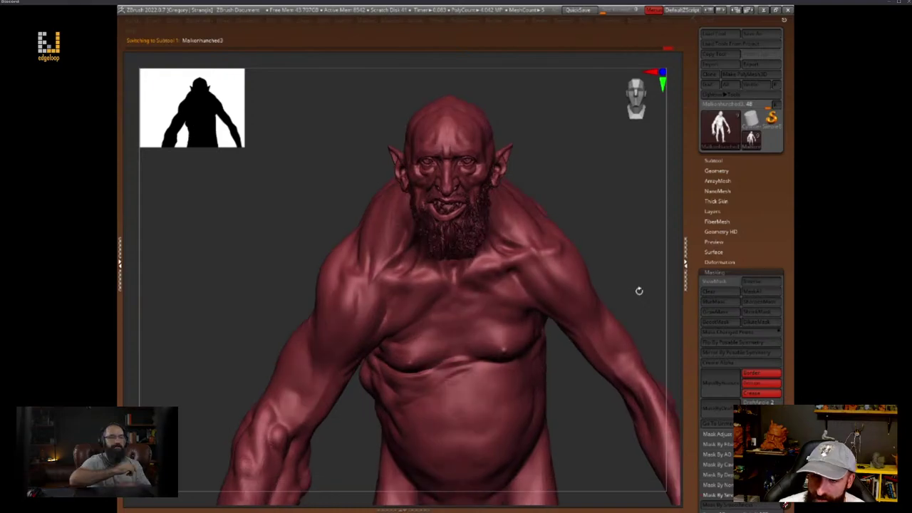
Examine the face, teeth and beard in close front and three-quarter views
mouse_move(639, 291)
right_mouse_down()
mouse_move(627, 338)
mouse_move(631, 307)
mouse_move(648, 391)
mouse_move(631, 334)
mouse_move(641, 354)
right_mouse_up()
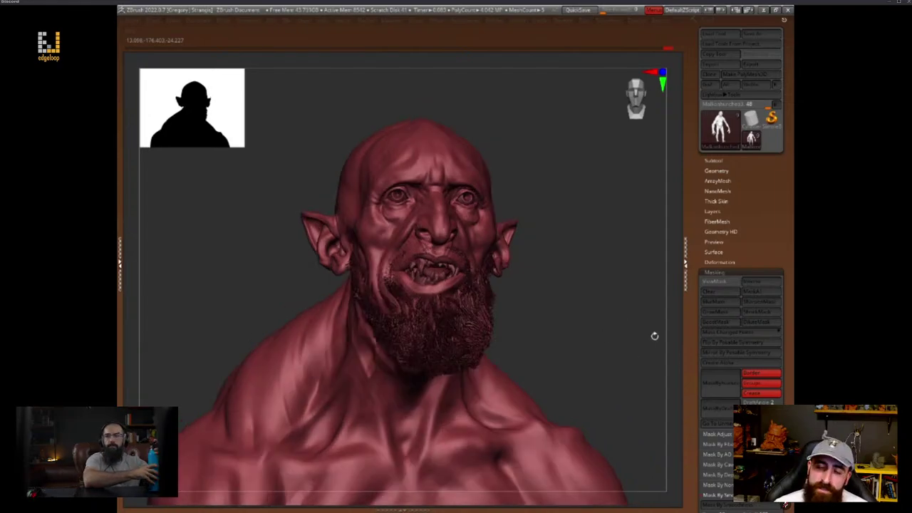
mouse_move(571, 219)
right_mouse_down()
mouse_move(631, 316)
mouse_move(619, 335)
right_mouse_up()
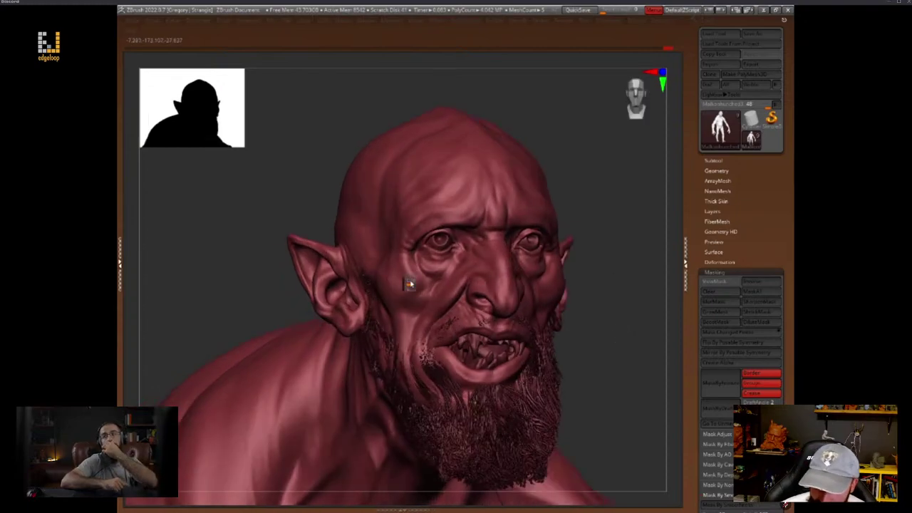
key("space")
mouse_move(607, 304)
right_mouse_down()
mouse_move(624, 321)
mouse_move(618, 348)
mouse_move(601, 357)
mouse_move(611, 387)
right_mouse_up()
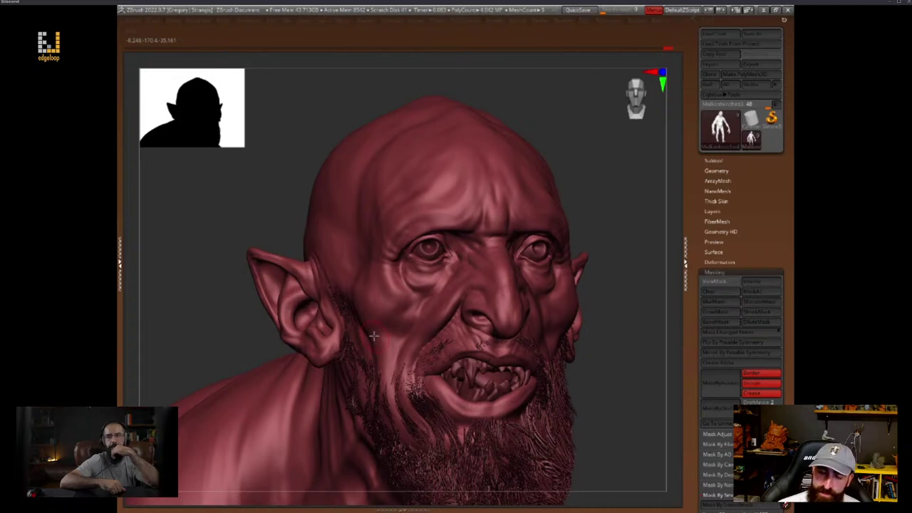
left_click_drag(622, 329, 612, 378, "alt")
key("shift+f")
key("shift+f")
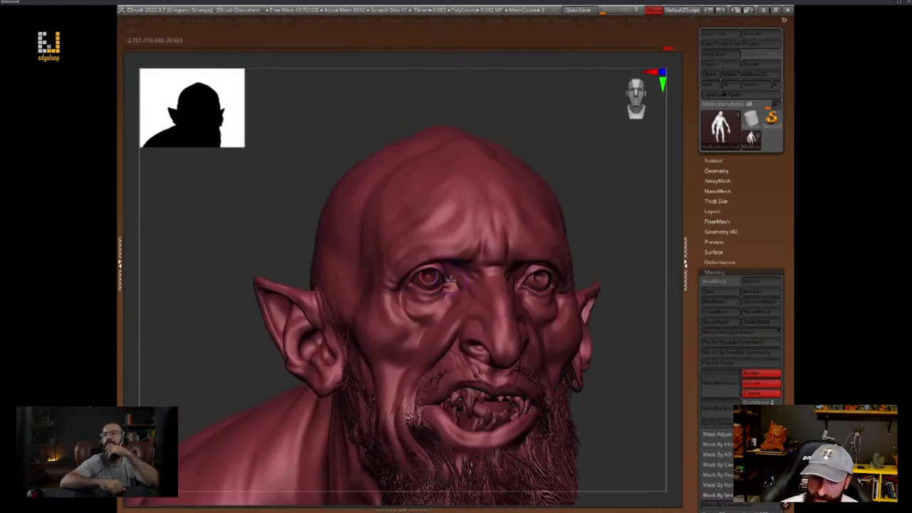
Lower the body's subdivision level and mask the skull, nose and far side of the face, leaving the near cheek free
key("shift+d")
key("shift+d")
key("ctrl+h")
key("w")
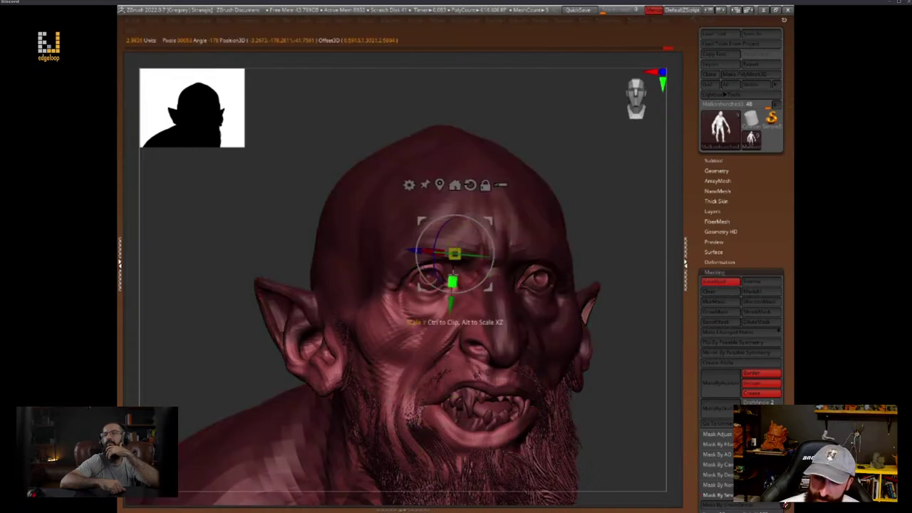
key("q")
key("space")
mouse_move(564, 238)
left_mouse_down()
mouse_move(584, 193)
mouse_move(577, 208)
left_mouse_up()
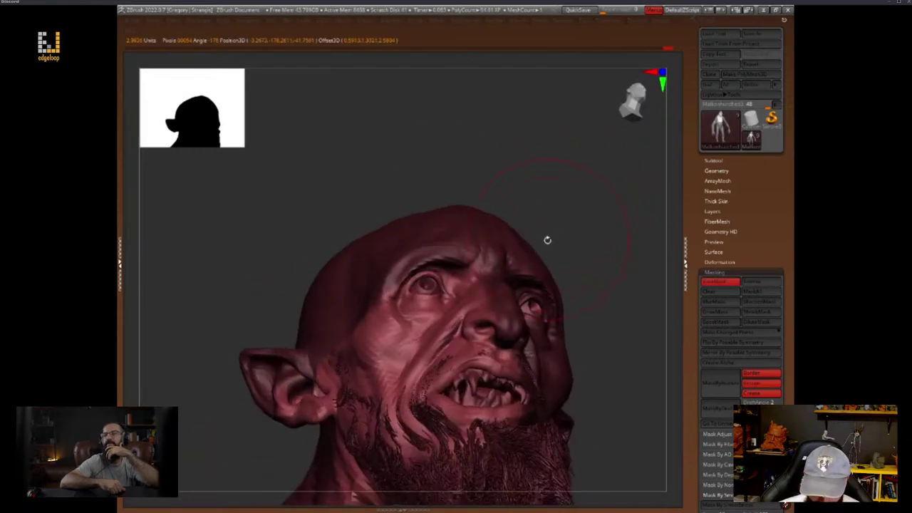
Mask the area above the eye with the transpose line and invert the mask to free the brow and forehead
key("w")
key("y")
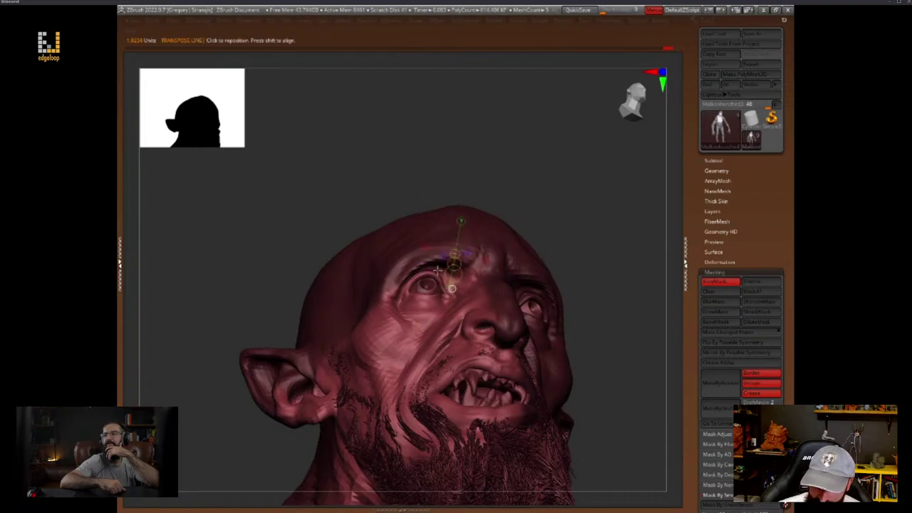
left_click_drag(434, 266, 433, 277, "ctrl")
key("q")
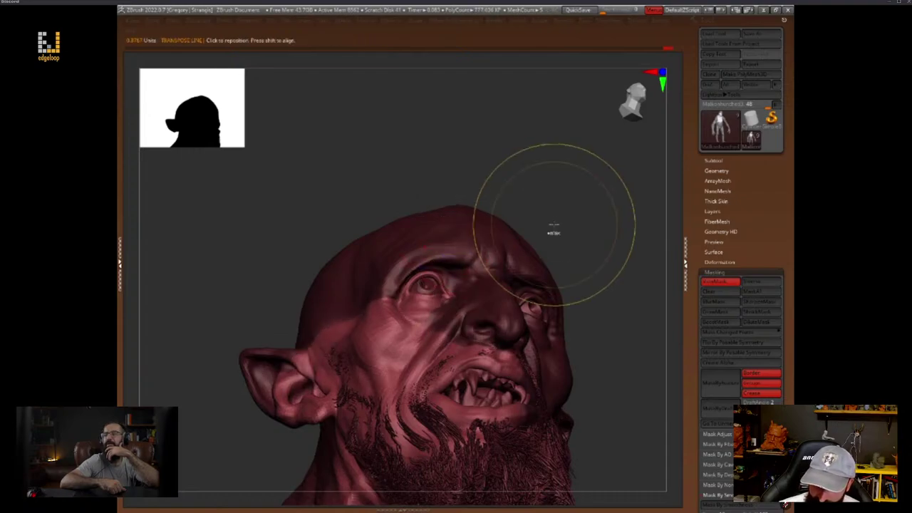
left_click(554, 226, "ctrl")
mouse_move(560, 196)
left_mouse_down()
mouse_move(554, 230)
mouse_move(619, 199)
mouse_move(588, 225)
mouse_move(616, 213)
mouse_move(598, 245)
left_mouse_up()
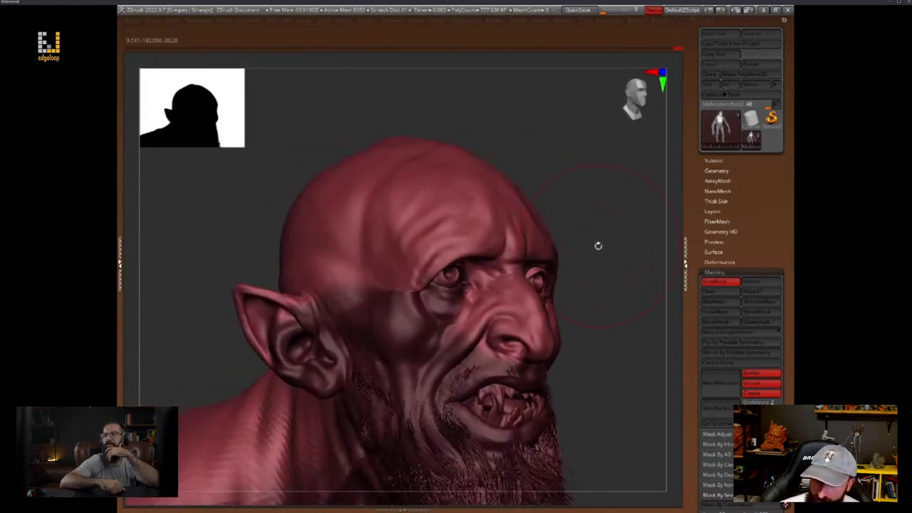
Soften the mask around the eye socket and shape the brow and upper eyelid with a resized brush
left_click(412, 295, "ctrl")
left_click_drag(566, 201, 595, 199)
left_click(424, 290, "ctrl")
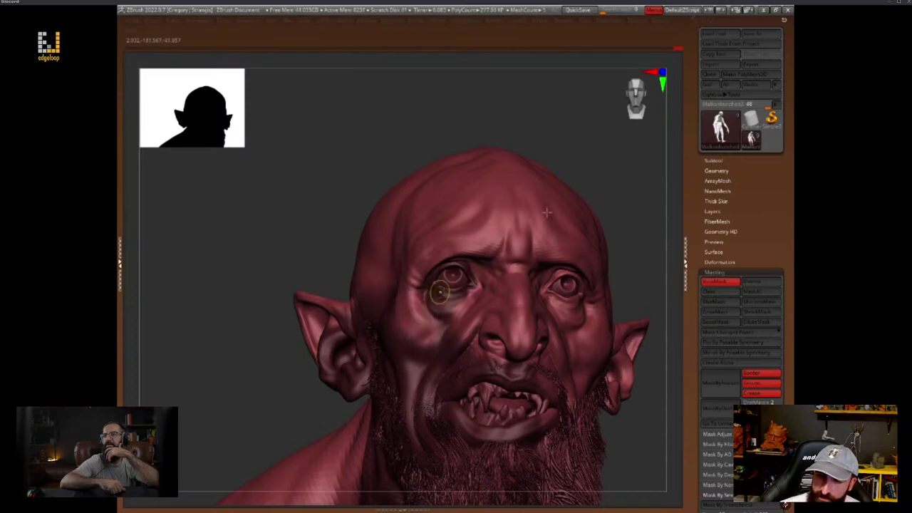
left_click_drag(641, 211, 602, 235)
left_click(422, 302, "ctrl")
key("space")
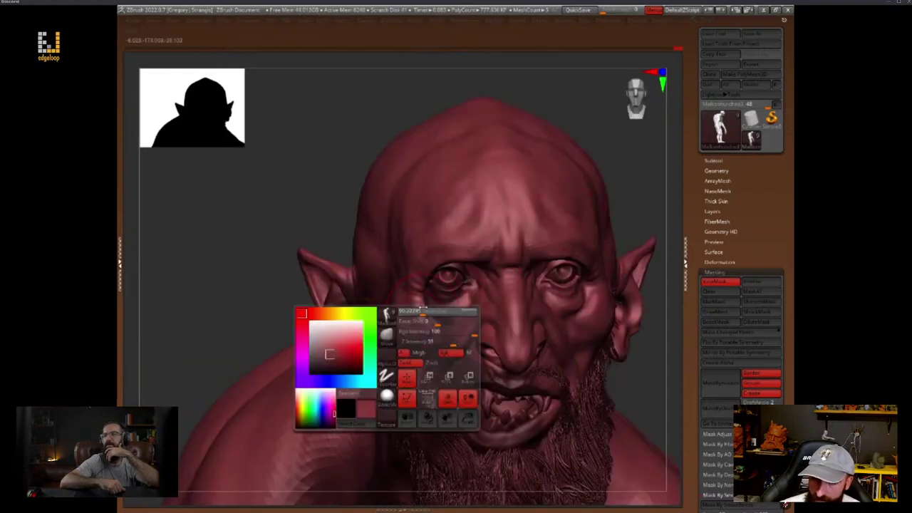
key("space")
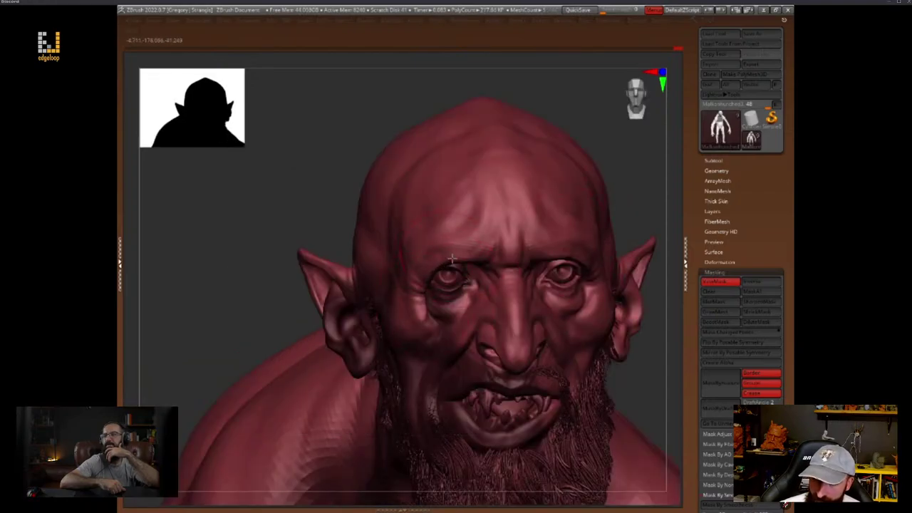
left_click_drag(433, 308, 634, 362)
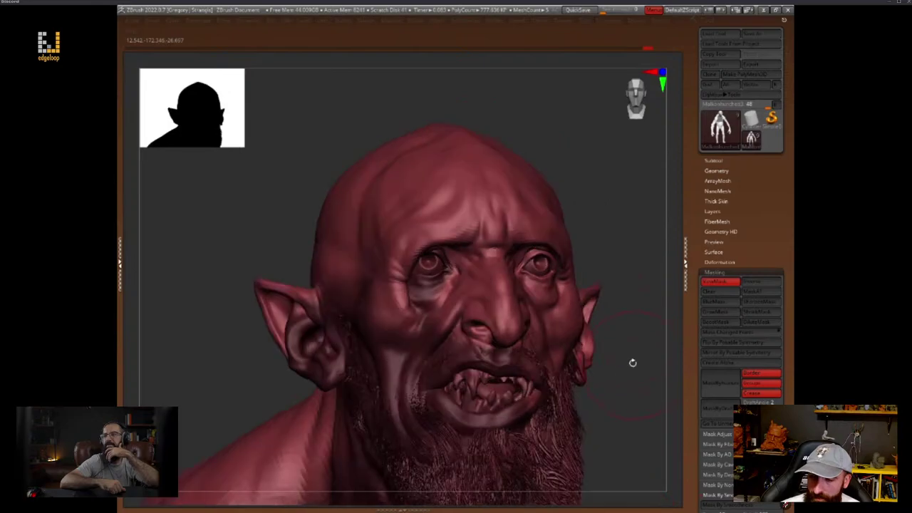
Replace the mask with a transpose-line mask over the face below the eyes, keeping the forehead free
key("space")
left_click_drag(601, 184, 578, 242, "alt")
key("w")
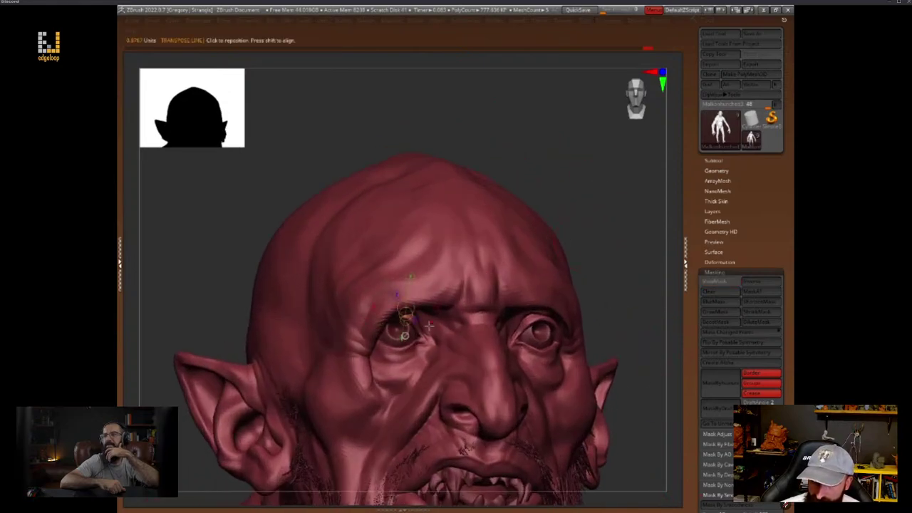
left_click_drag(429, 333, 422, 363, "ctrl")
key("q")
left_click(589, 228, "ctrl")
left_click_drag(588, 228, 545, 235, "shift")
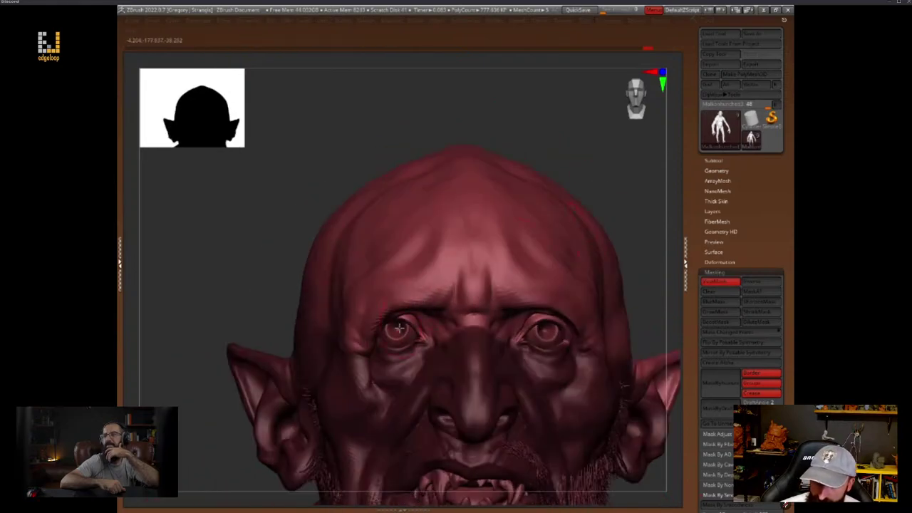
Invert the mask to protect the forehead and adjust the lower eyelids and eye bags
key("space")
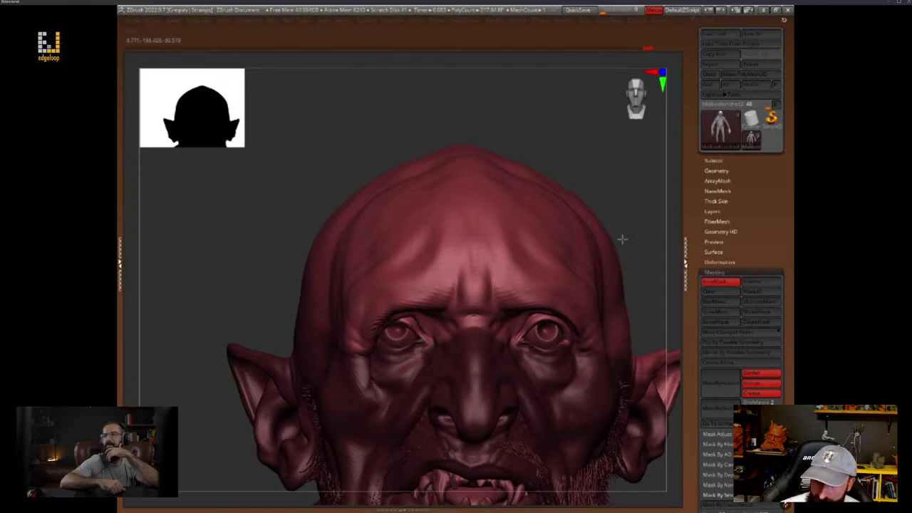
left_click_drag(621, 238, 624, 226)
left_click(621, 236, "ctrl")
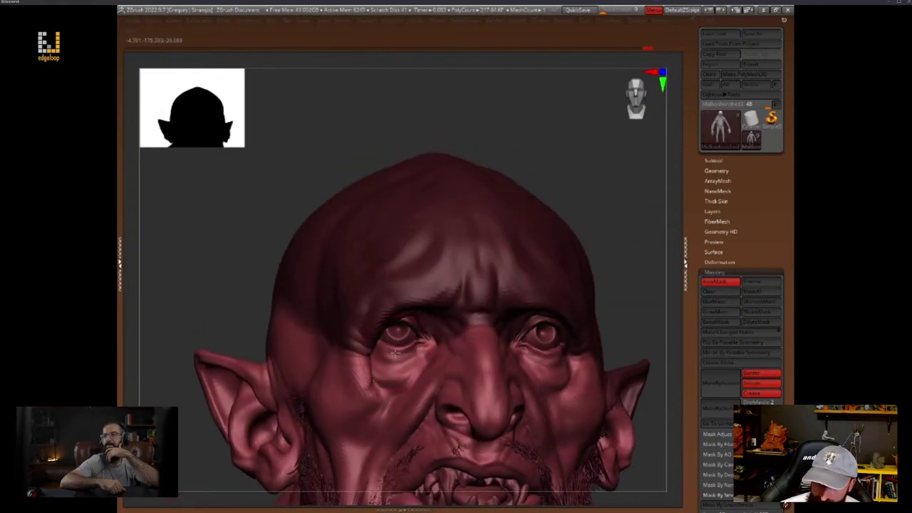
left_click_drag(626, 266, 405, 306)
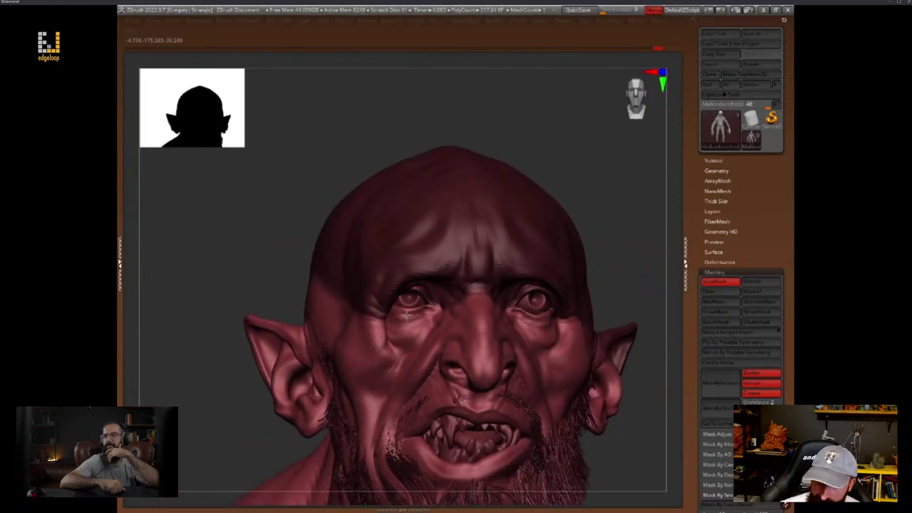
Select the eyeballs subtool and check how the eyes fit in their sockets
left_click_drag(621, 229, 610, 332, "alt")
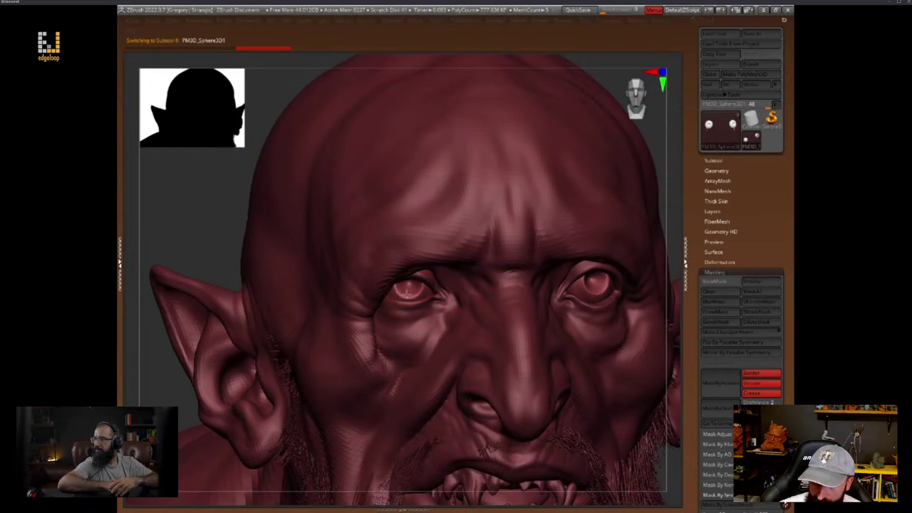
key("space")
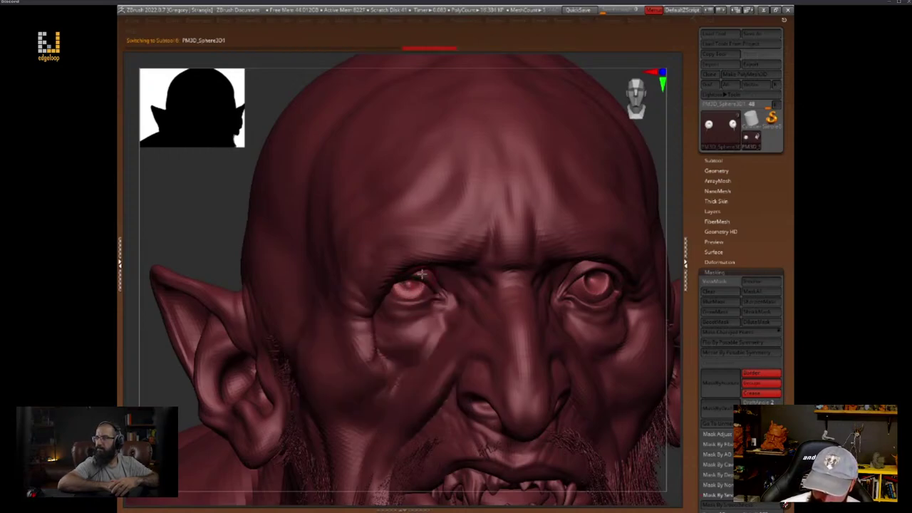
left_click_drag(674, 338, 631, 324)
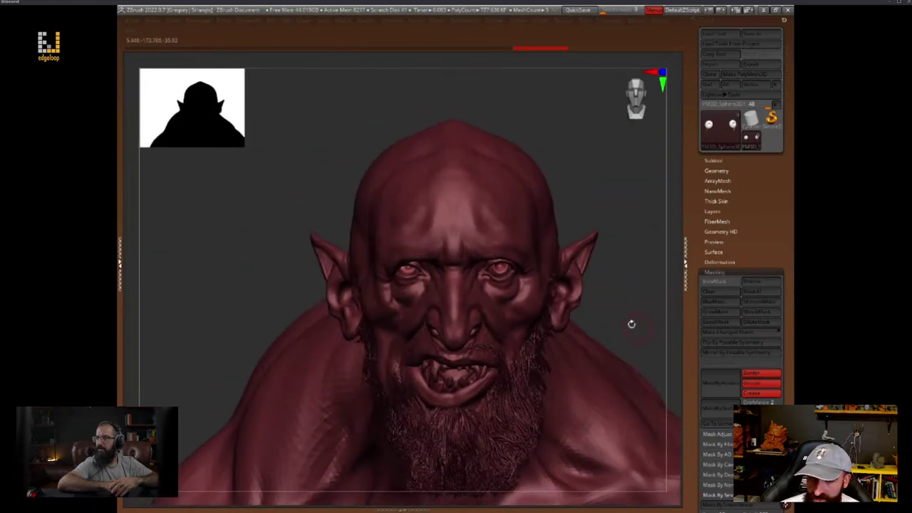
Select the body subtool and sculpt the skin around the outer corner of the eye with a resized brush
left_click(436, 294, "alt")
left_click_drag(639, 287, 622, 338)
left_click_drag(618, 334, 649, 377, "alt")
key("space")
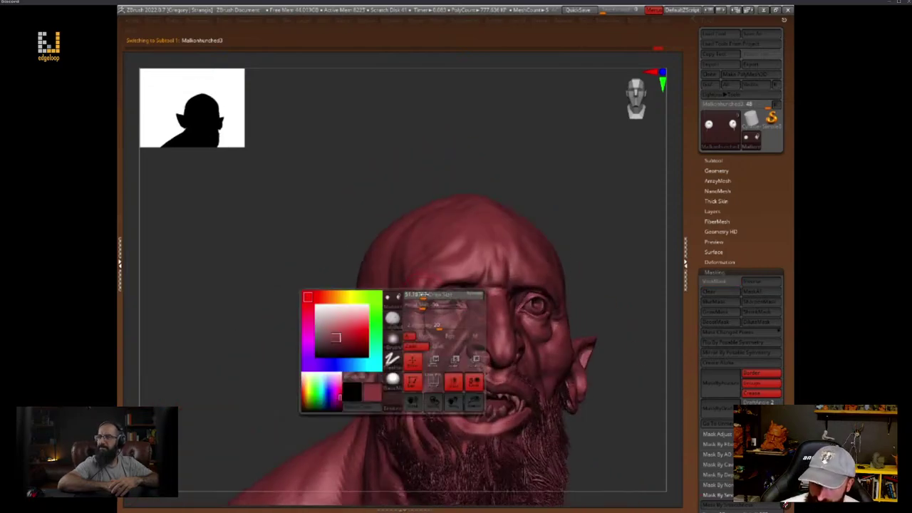
key("space")
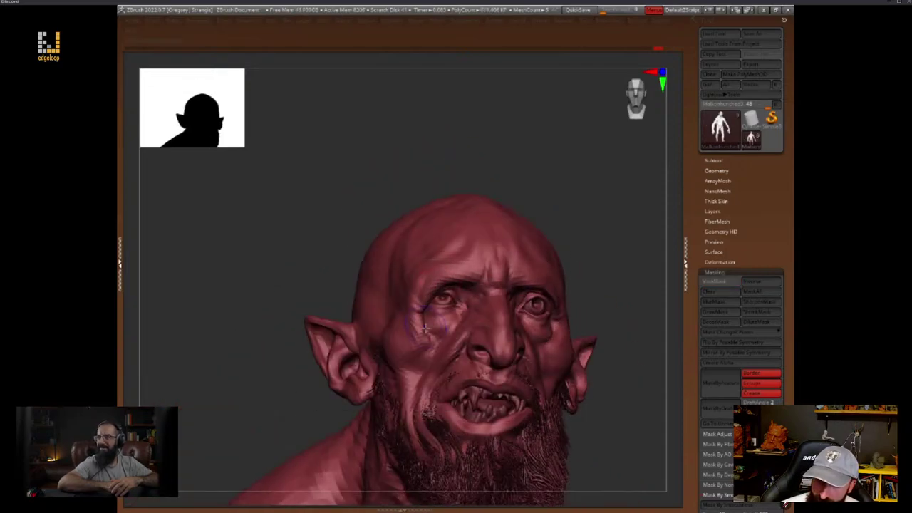
mouse_move(441, 293)
left_mouse_down()
mouse_move(426, 314)
mouse_move(430, 306)
left_mouse_up()
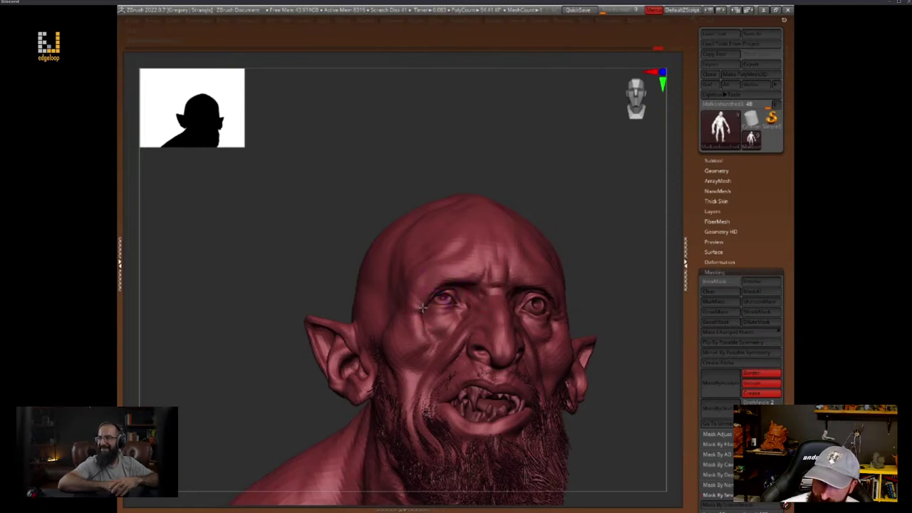
left_click_drag(619, 255, 596, 263)
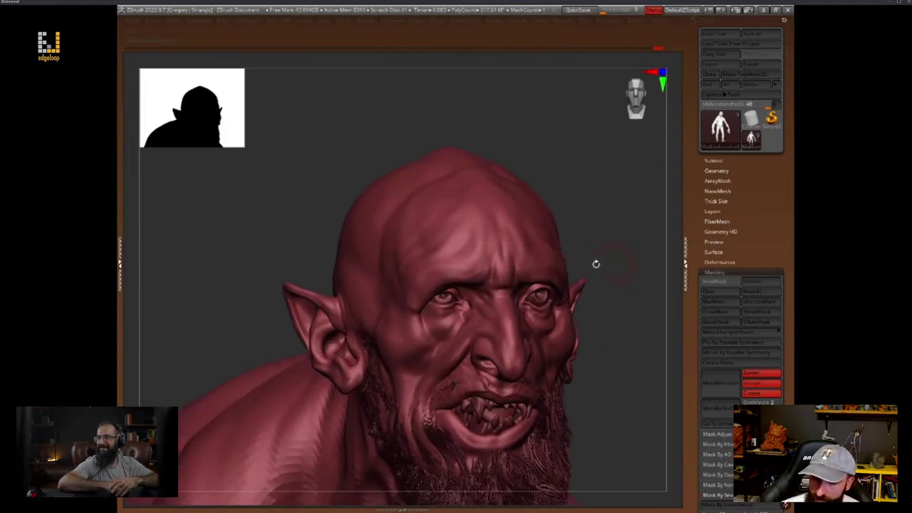
Carve the crease from the eye's outer corner down around the eye bag, working at a higher subdivision level
key("space")
left_click_drag(641, 235, 563, 248)
key("space")
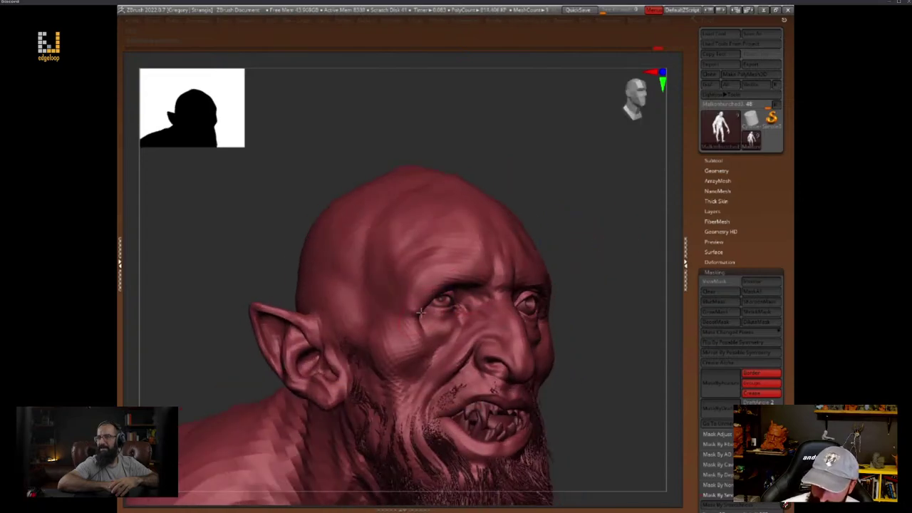
key("d")
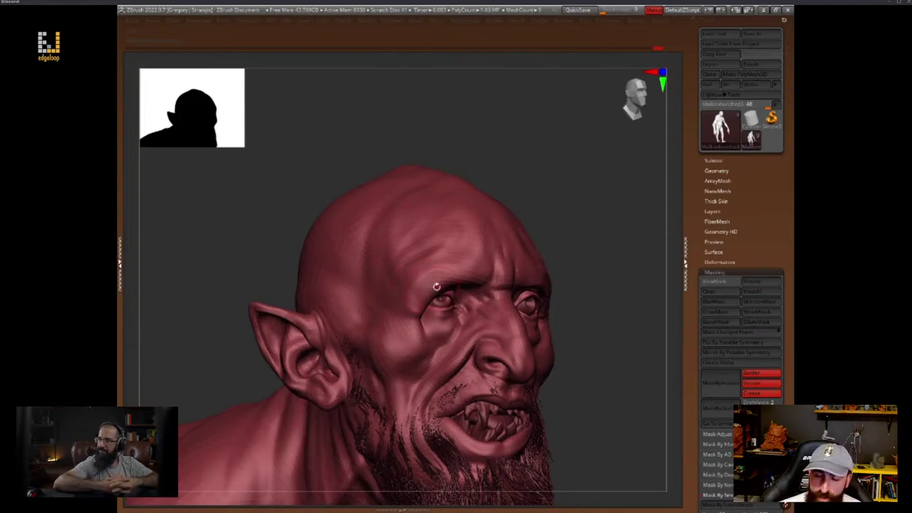
key("space")
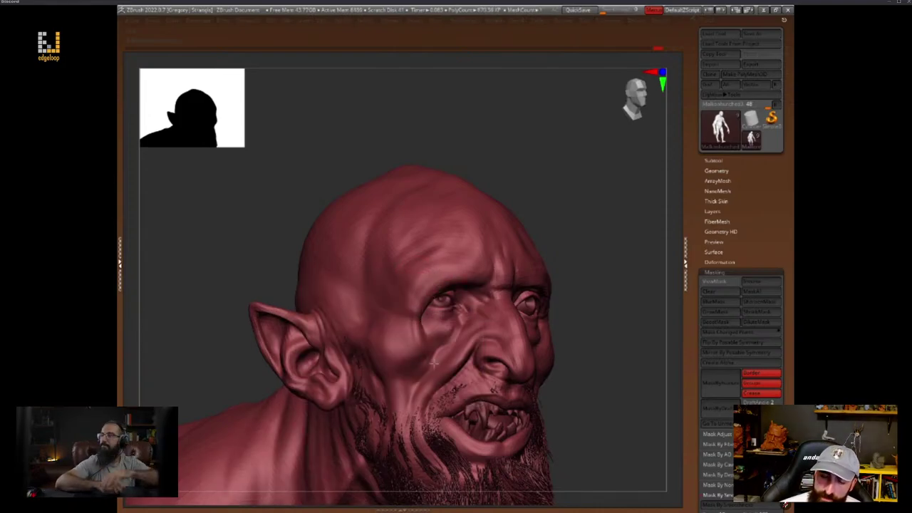
left_click_drag(621, 224, 582, 226)
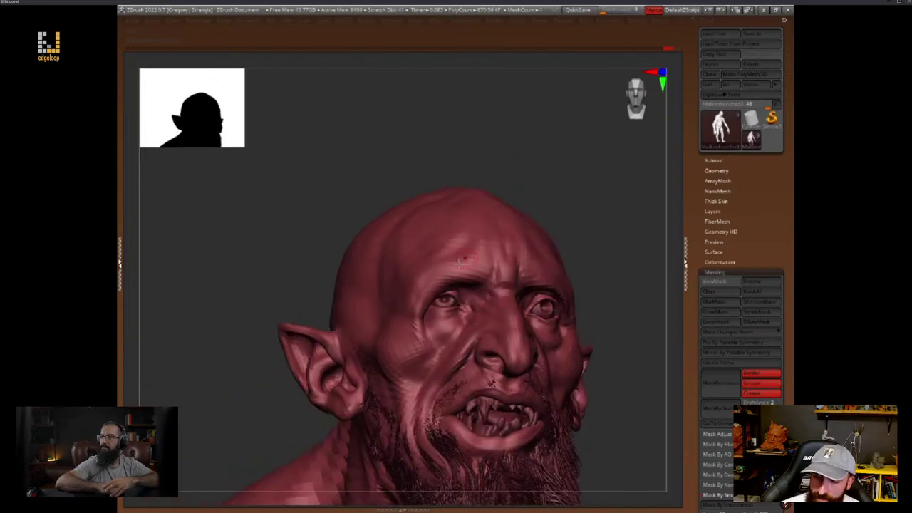
mouse_move(626, 282)
left_mouse_down()
mouse_move(580, 270)
mouse_move(614, 285)
mouse_move(602, 287)
mouse_move(579, 343)
left_mouse_up()
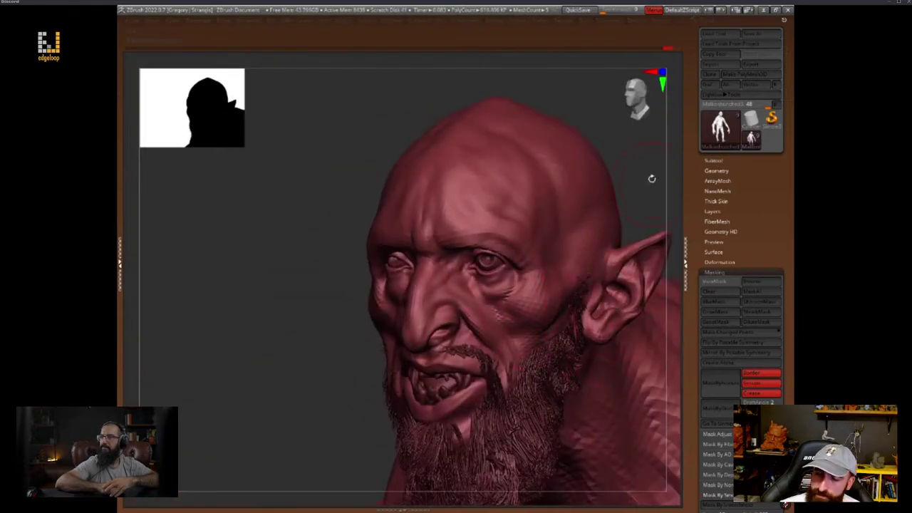
Sculpt wrinkles and folds across the cheekbone and beside the nose, adjusting the brush size and subdivision level
left_click_drag(651, 178, 593, 193)
key("space")
mouse_move(586, 238)
left_mouse_down("shift")
mouse_move(600, 252)
mouse_move(565, 275)
mouse_move(596, 252)
mouse_move(577, 262)
left_mouse_up("shift")
key("space")
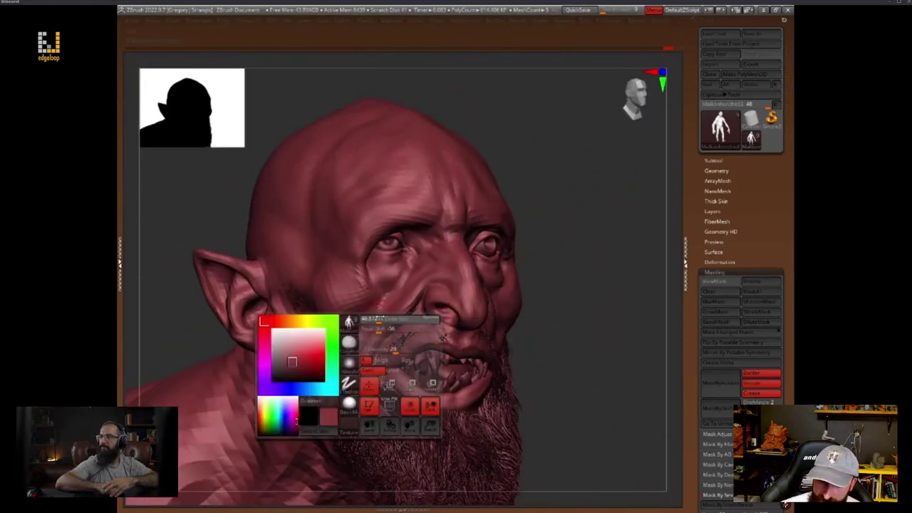
left_click_drag(593, 313, 629, 313, "alt")
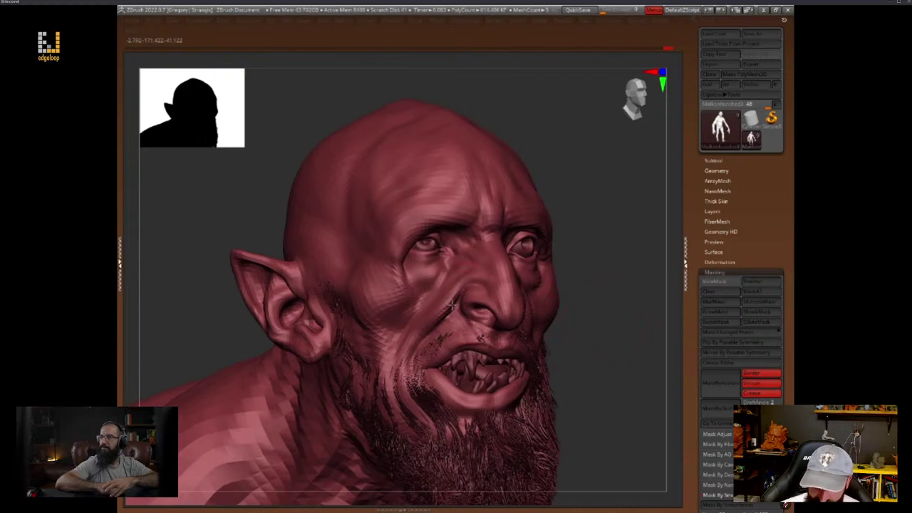
key("space")
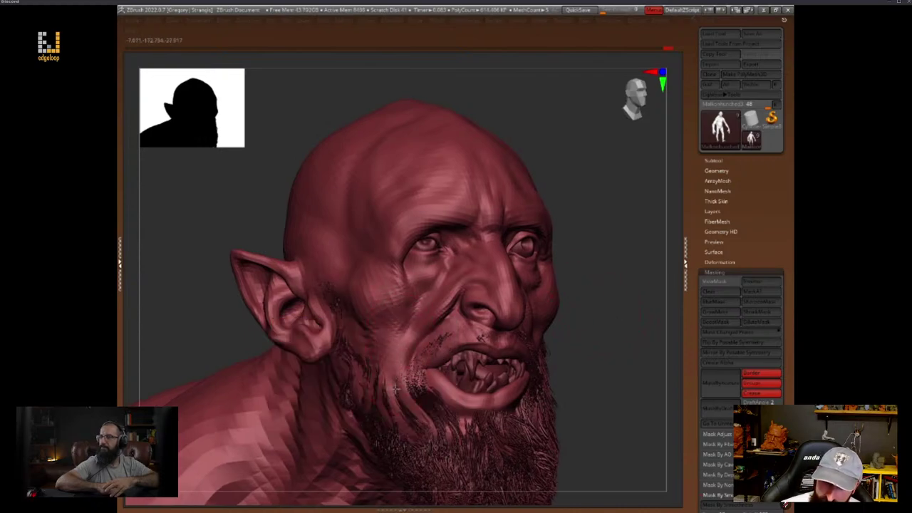
left_click_drag(575, 305, 614, 304)
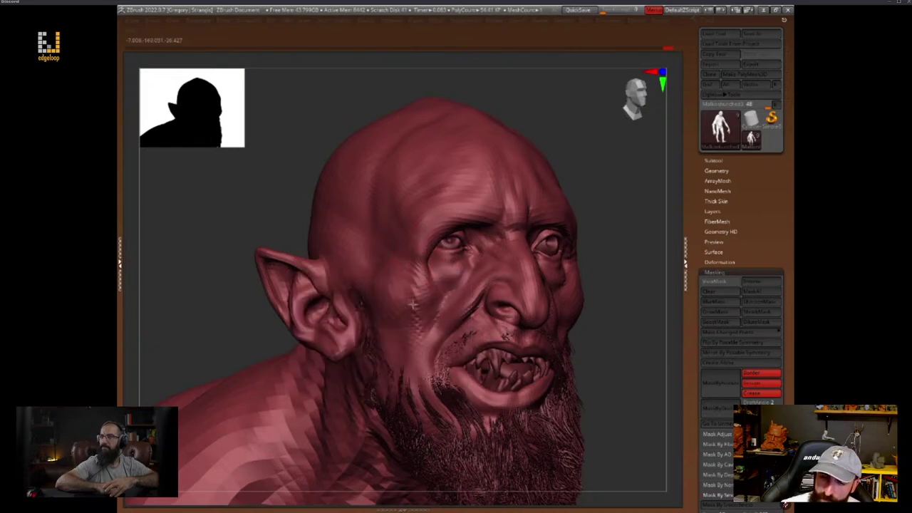
key("d")
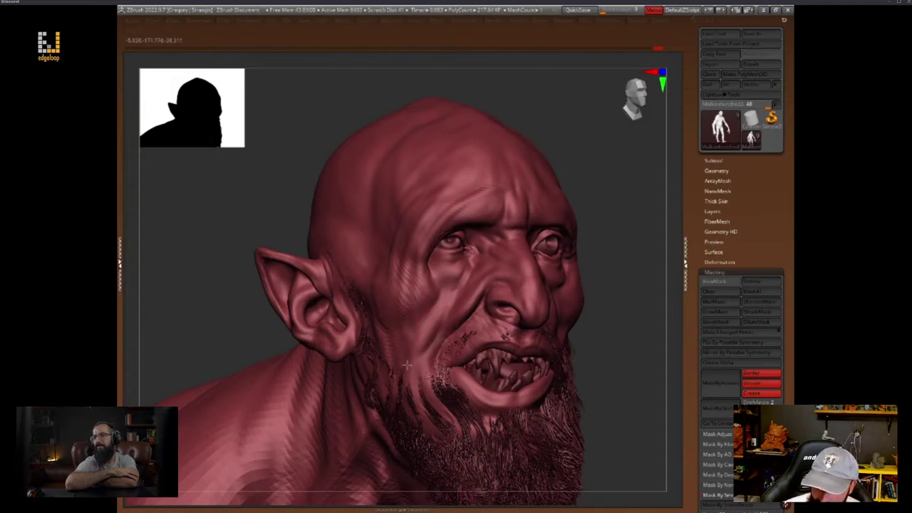
mouse_move(606, 287)
left_mouse_down()
mouse_move(657, 307)
mouse_move(613, 314)
mouse_move(632, 314)
mouse_move(619, 325)
mouse_move(629, 334)
left_mouse_up()
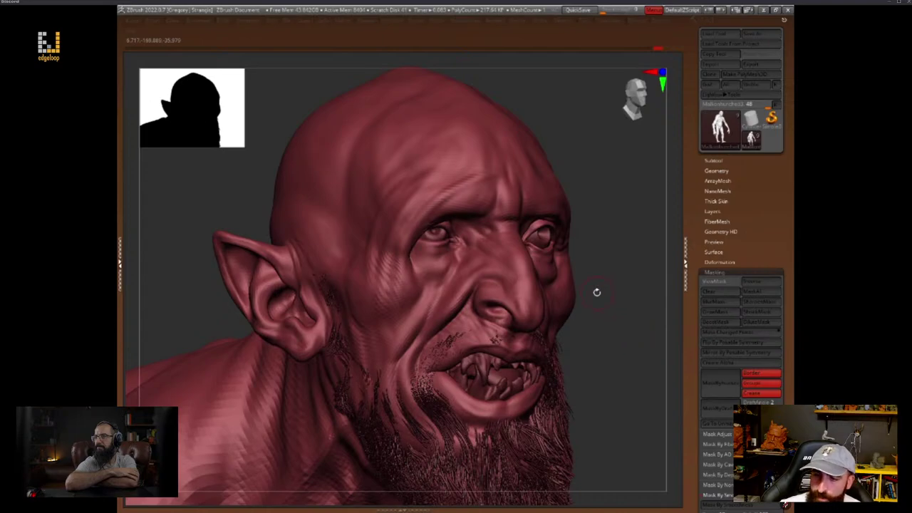
left_click_drag(597, 292, 350, 190)
left_click_drag(297, 152, 477, 437, "ctrl")
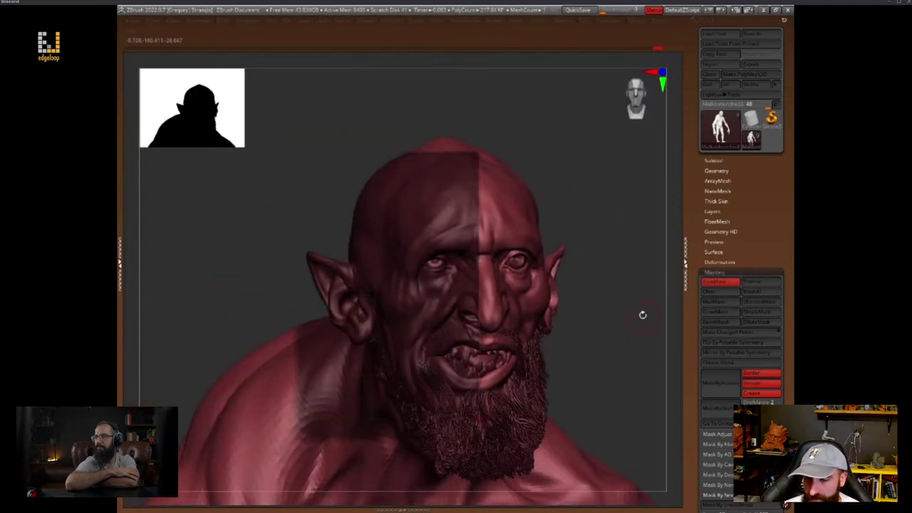
left_click_drag(642, 315, 641, 303)
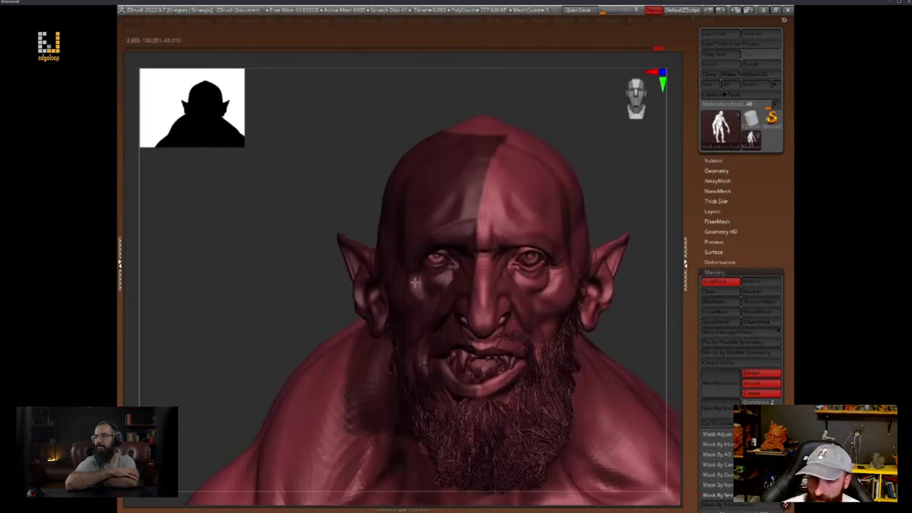
left_click_drag(644, 203, 413, 292, "ctrl+alt")
Deepen the eye bag's outline and carve sagging wrinkles into the skin below the eye, and save the tool
left_click_drag(618, 320, 648, 345)
mouse_move(638, 320)
left_mouse_down("alt")
mouse_move(628, 276)
mouse_move(651, 240)
mouse_move(587, 230)
left_mouse_up("alt")
key("space")
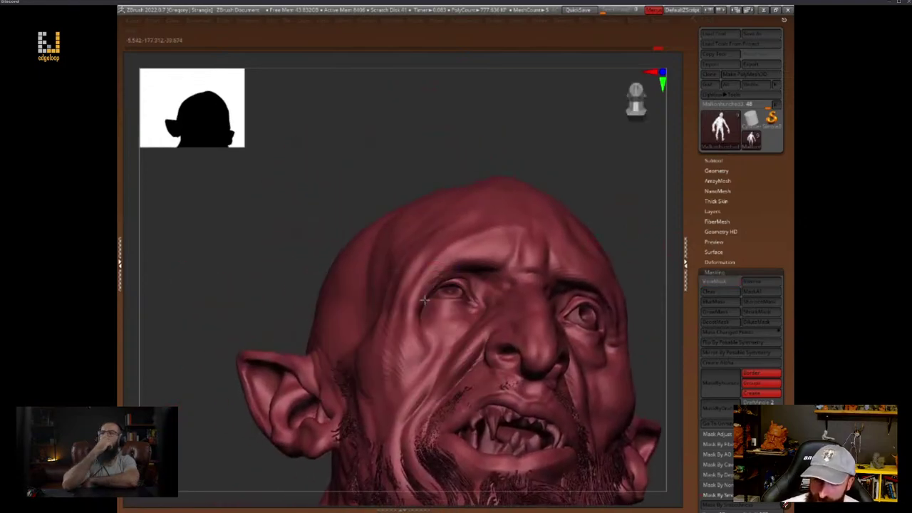
mouse_move(621, 203)
left_mouse_down()
mouse_move(630, 234)
mouse_move(611, 253)
left_mouse_up()
key("space")
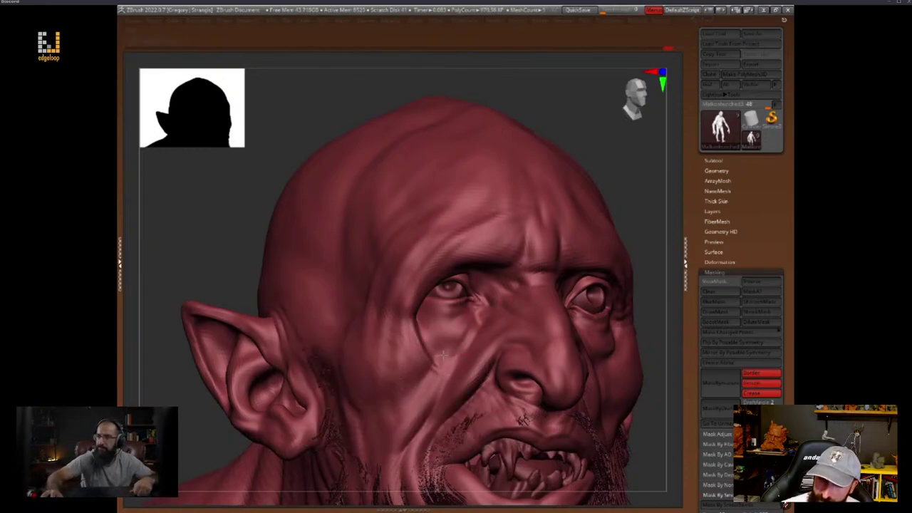
mouse_move(443, 355)
left_mouse_down()
mouse_move(467, 332)
mouse_move(453, 314)
left_mouse_up()
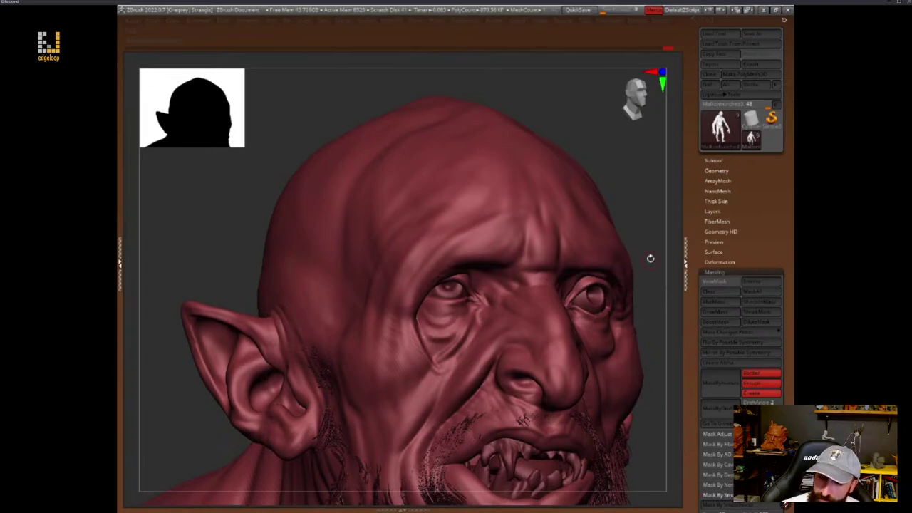
mouse_move(650, 258)
left_mouse_down()
mouse_move(613, 240)
mouse_move(613, 300)
mouse_move(641, 252)
left_mouse_up()
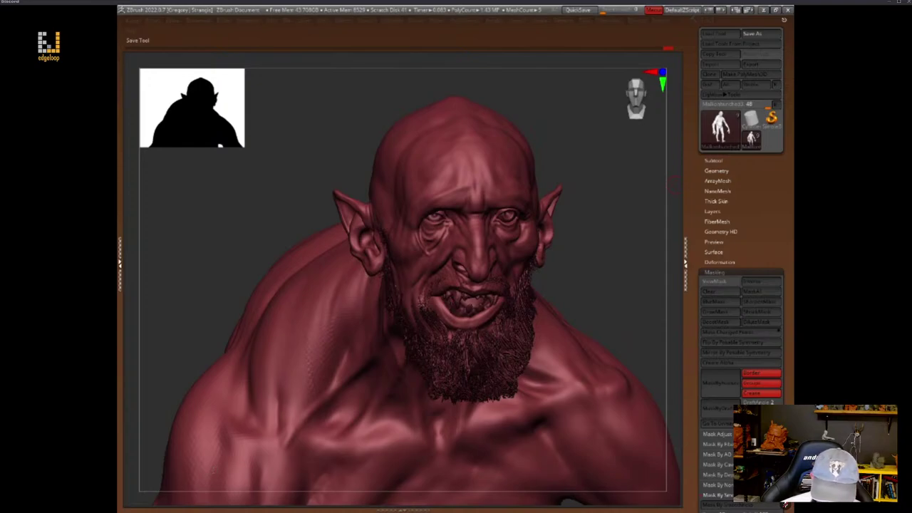
left_click(752, 33)
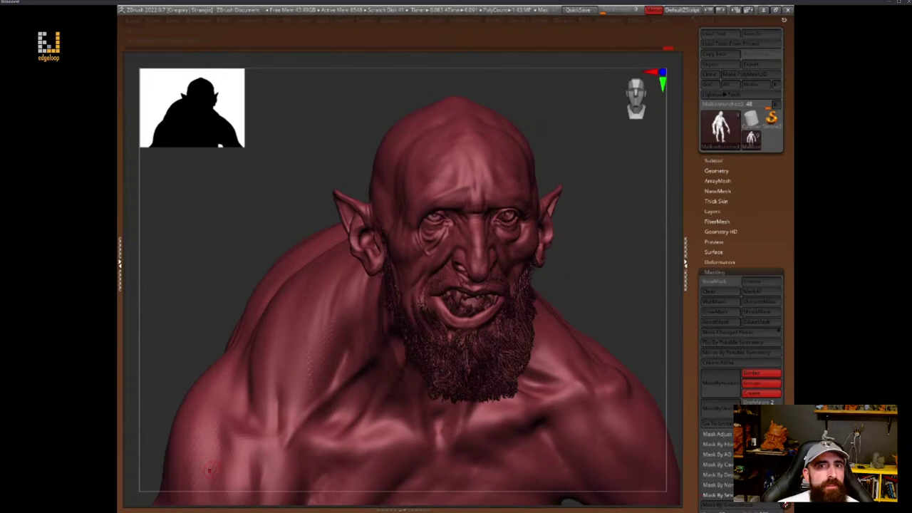
Select the beard subtool and adjust its shape along the jaw and chin with a resized brush
mouse_move(618, 232)
left_mouse_down()
mouse_move(610, 349)
mouse_move(456, 271)
left_mouse_up()
key("space")
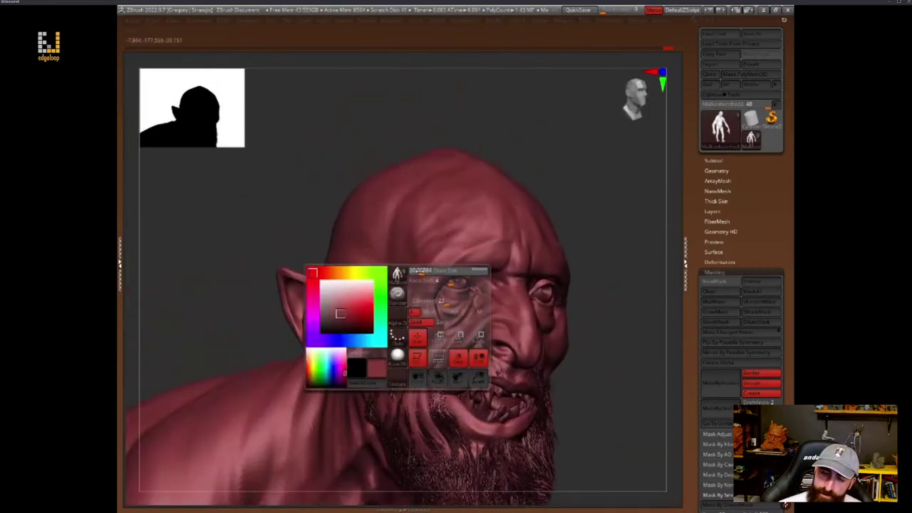
mouse_move(622, 347)
left_mouse_down()
mouse_move(613, 321)
mouse_move(604, 363)
mouse_move(580, 347)
mouse_move(576, 330)
left_mouse_up()
left_click(496, 382, "alt")
key("space")
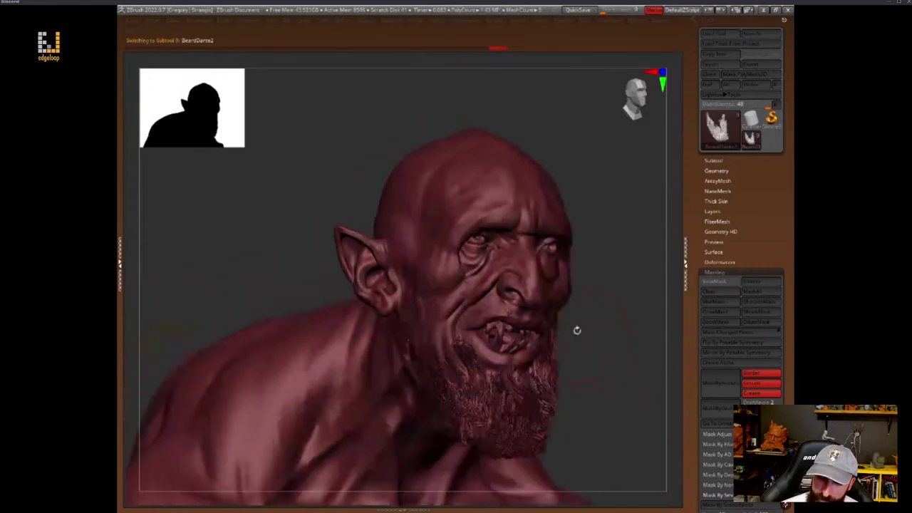
key("space")
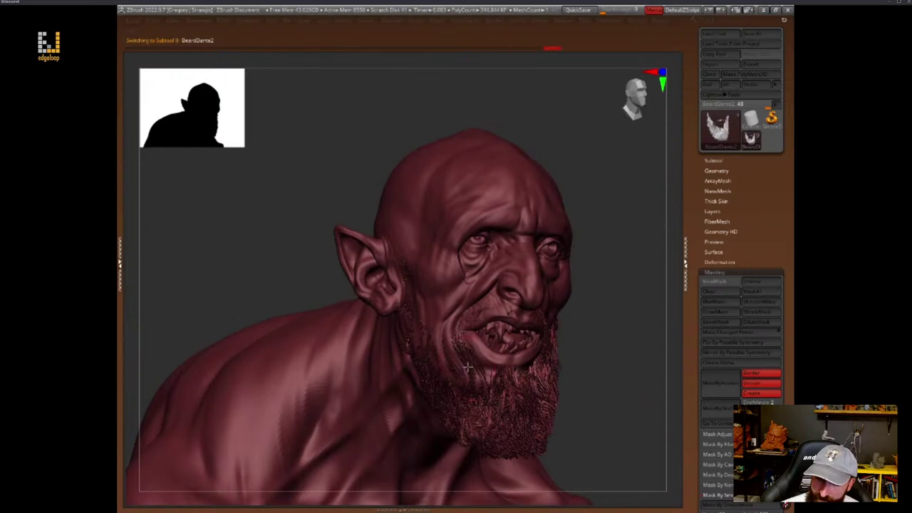
mouse_move(621, 334)
left_mouse_down()
mouse_move(647, 321)
mouse_move(649, 291)
mouse_move(577, 269)
left_mouse_up()
key("space")
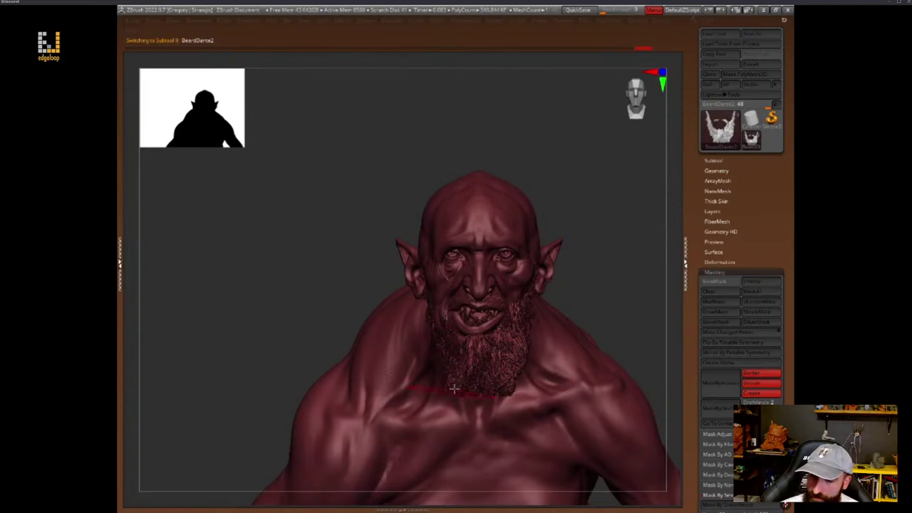
Smooth and reshape the beard's sides and lower edge, working from the front and in profile
mouse_move(580, 294)
left_mouse_down()
mouse_move(605, 284)
mouse_move(533, 358)
left_mouse_up()
left_click_drag(446, 392, 509, 358, "shift")
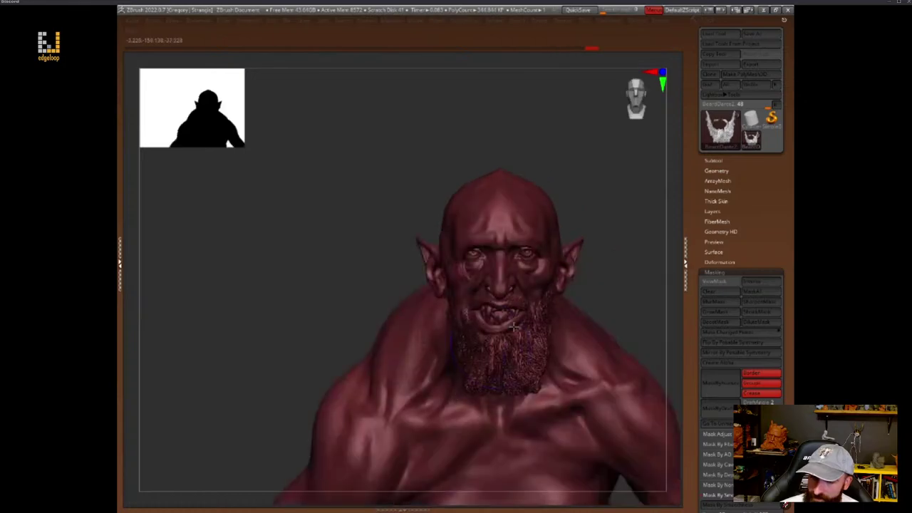
key("space")
left_click_drag(598, 258, 541, 313)
key("space")
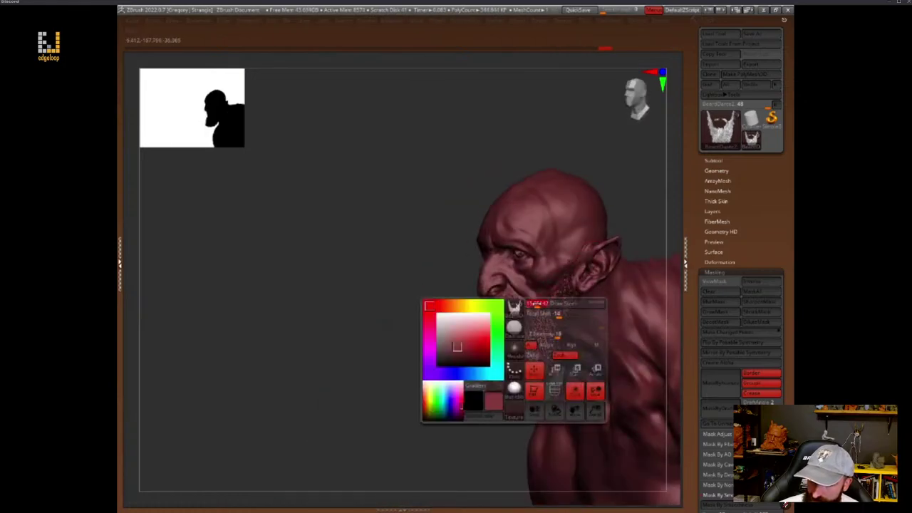
key("space")
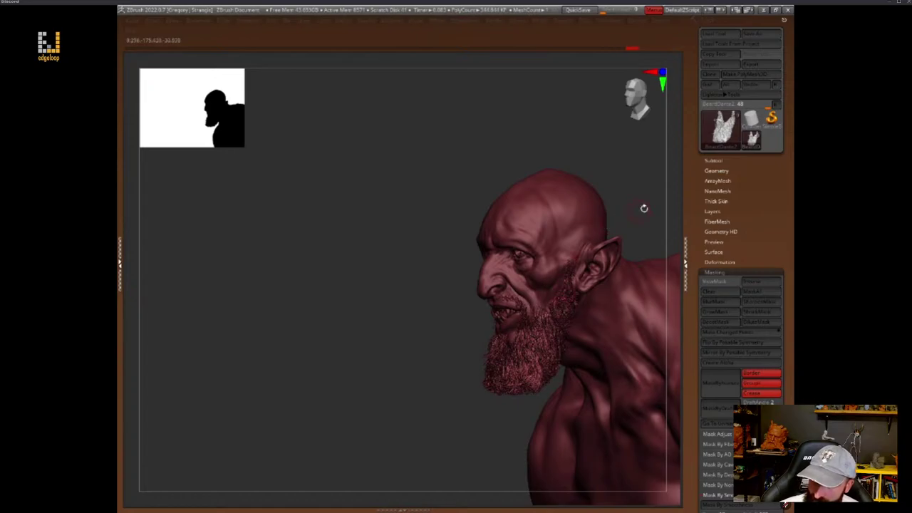
Return to the body subtool and refine the skin folds on the cheek and around the corner of the mouth
mouse_move(643, 208)
left_mouse_down()
mouse_move(638, 249)
mouse_move(577, 270)
mouse_move(621, 287)
mouse_move(625, 323)
mouse_move(570, 303)
left_mouse_up()
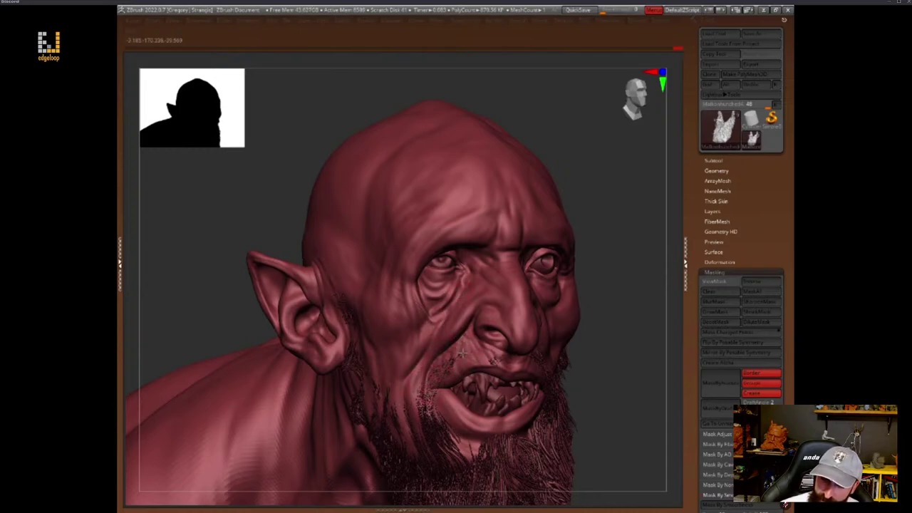
mouse_move(618, 299)
left_mouse_down()
mouse_move(629, 293)
mouse_move(630, 318)
mouse_move(643, 309)
left_mouse_up()
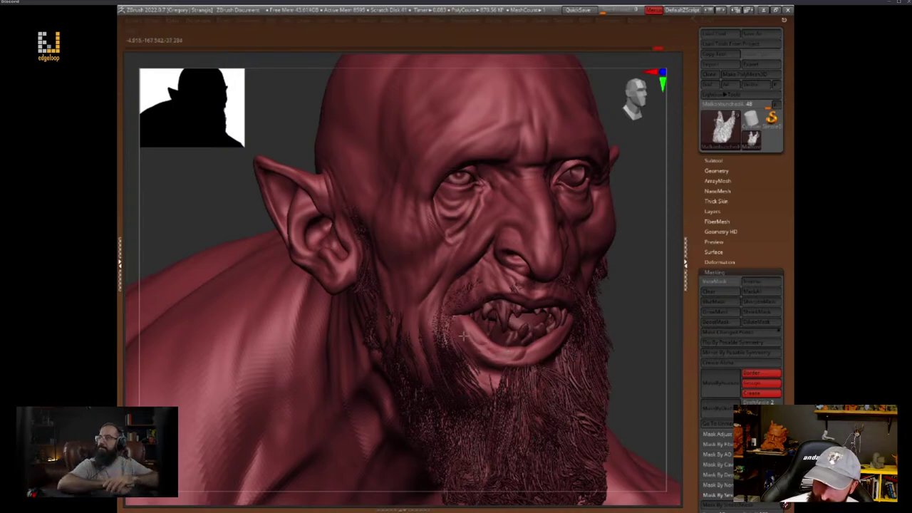
mouse_move(649, 326)
left_mouse_down("alt")
mouse_move(627, 320)
mouse_move(609, 272)
left_mouse_up("alt")
Show the hidden interface and toggle Switch on and off to compare the two states of the sculpt
key("Tab")
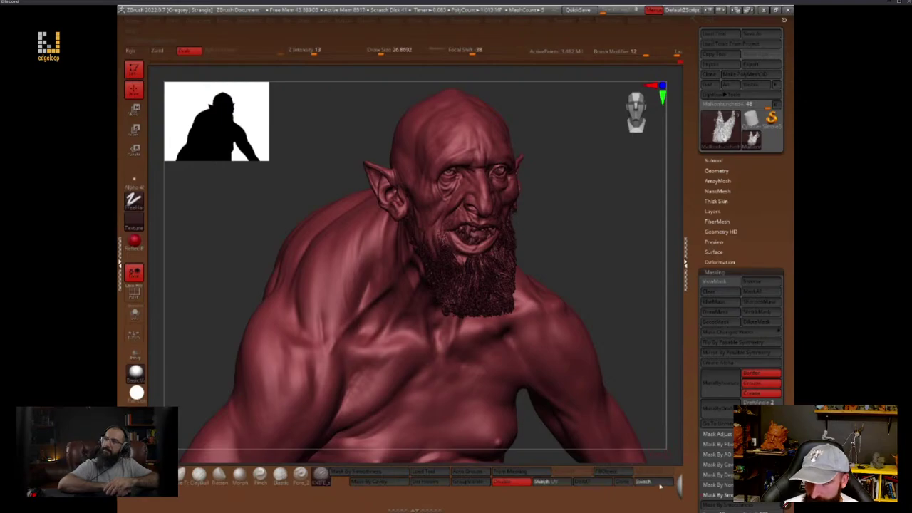
left_click(660, 485)
left_click(660, 484)
right_click(634, 272)
left_click(634, 274)
mouse_move(634, 271)
left_mouse_down()
mouse_move(648, 295)
mouse_move(655, 421)
left_mouse_up()
left_click_drag(624, 251, 653, 275)
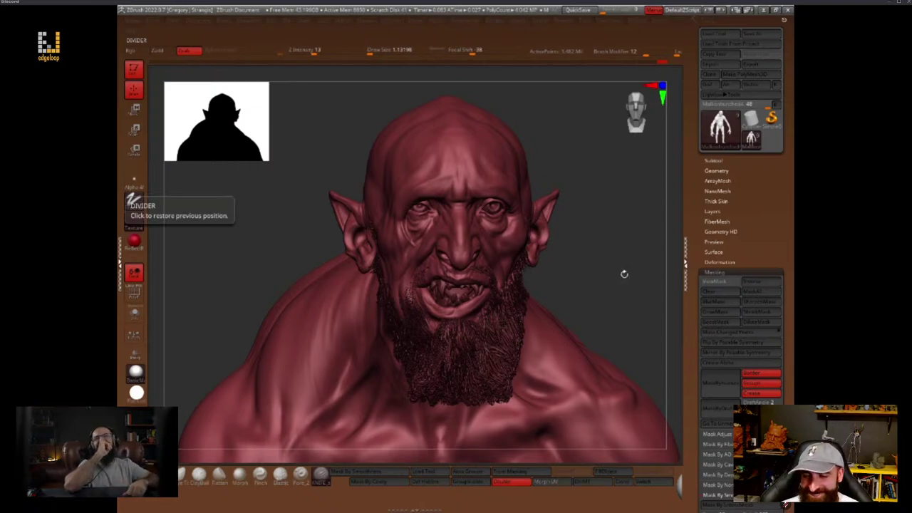
Adjust the skin on the cheek beside the eye with a resized Move brush, then undo the last change
mouse_move(624, 274)
left_mouse_down()
mouse_move(636, 259)
mouse_move(622, 275)
mouse_move(616, 257)
left_mouse_up()
key("b")
key("m")
key("v")
key("space")
left_click_drag(420, 246, 409, 250)
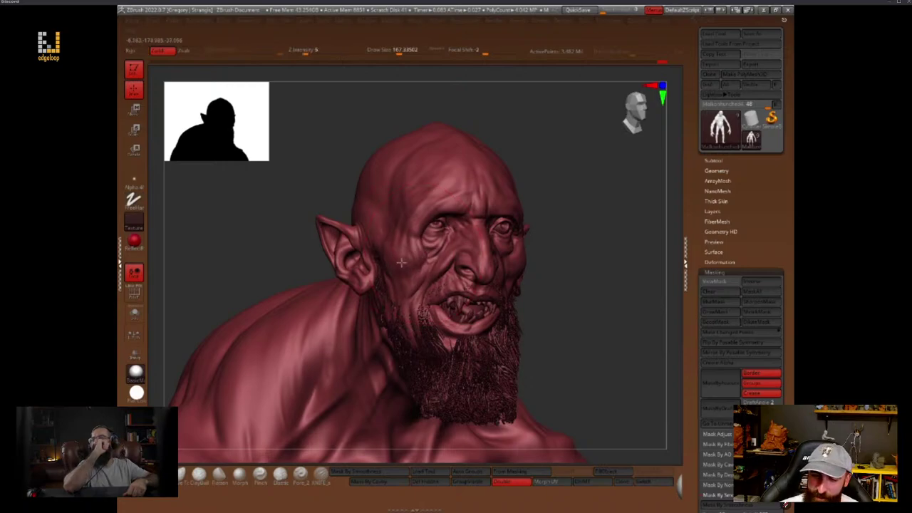
left_click_drag(627, 260, 643, 276)
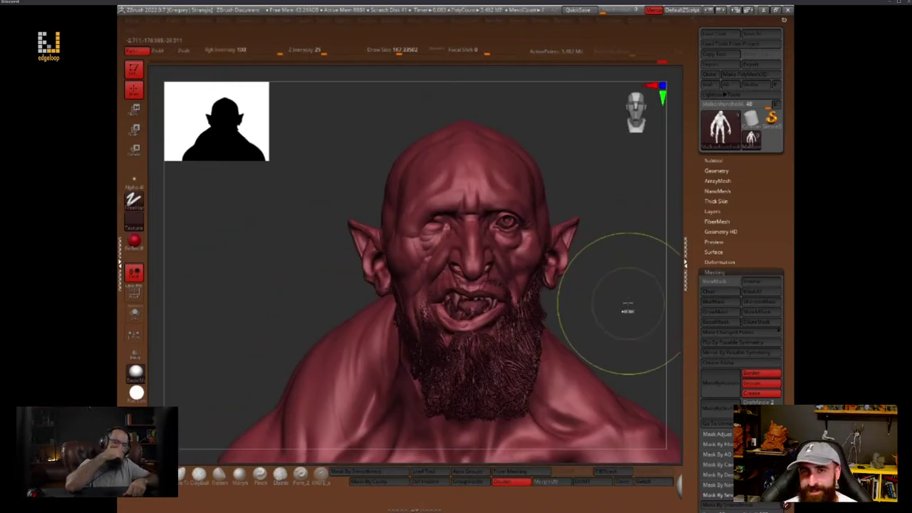
key("ctrl+z")
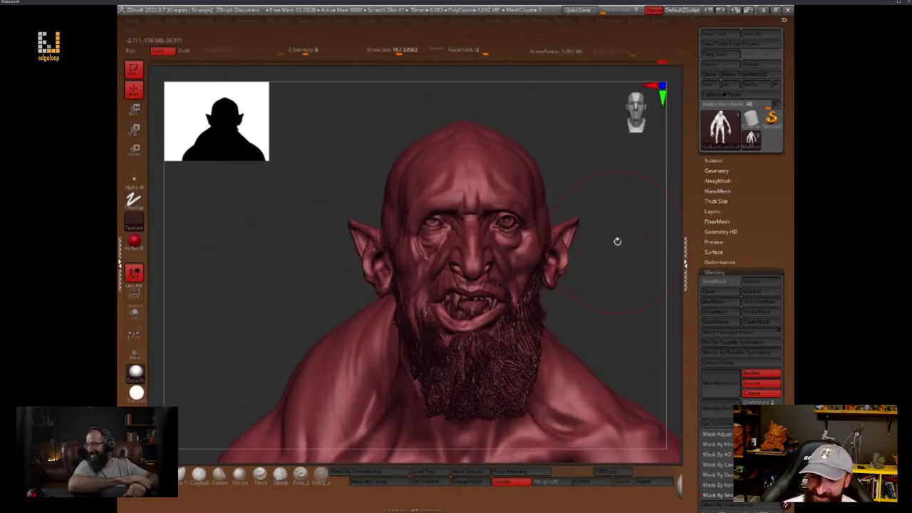
Lower the body mesh by two subdivision levels and mask it by smoothness
mouse_move(617, 240)
left_mouse_down()
mouse_move(644, 238)
mouse_move(639, 246)
left_mouse_up()
key("shift+d")
key("shift+d")
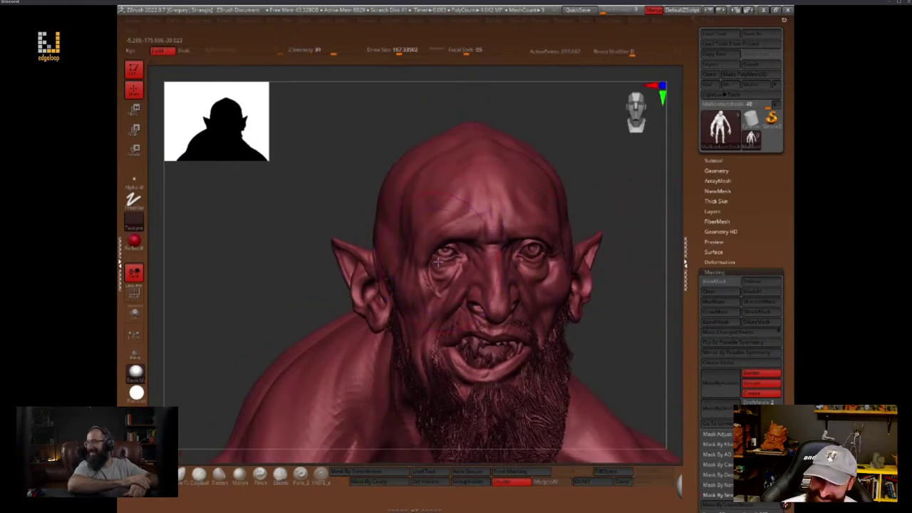
left_click_drag(762, 302, 761, 206)
left_click(714, 408)
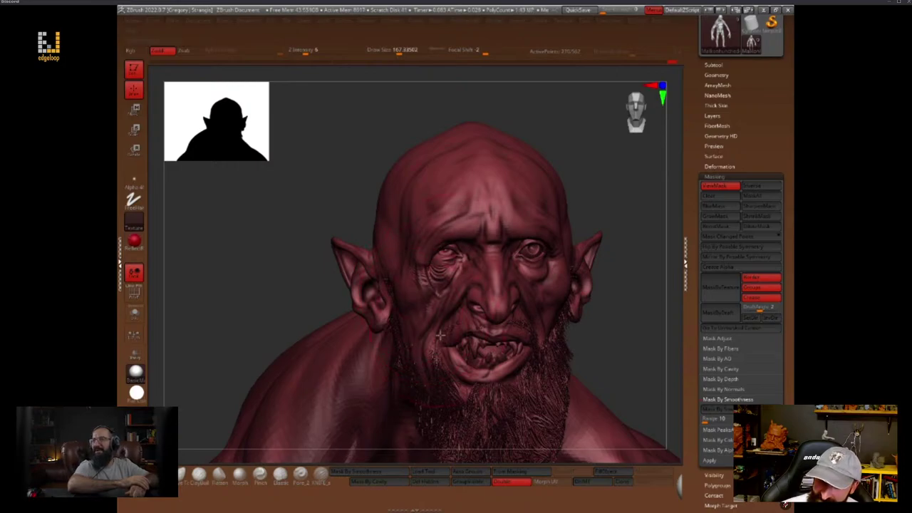
Clear the smoothness mask, hide the interface and refine the cheek and under-eye wrinkles with a resized brush
mouse_move(650, 259)
left_mouse_down()
mouse_move(651, 285)
mouse_move(629, 299)
mouse_move(610, 288)
left_mouse_up()
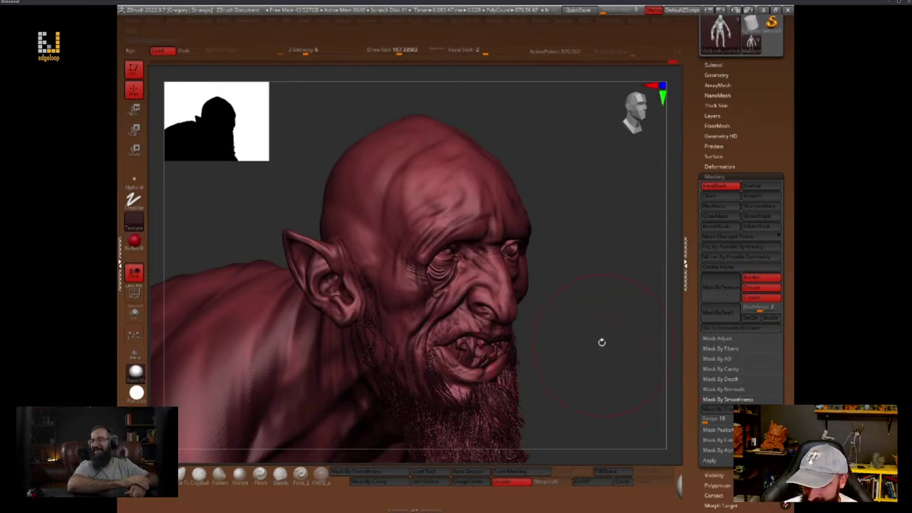
left_click_drag(617, 289, 631, 314, "ctrl")
key("Tab")
key("space")
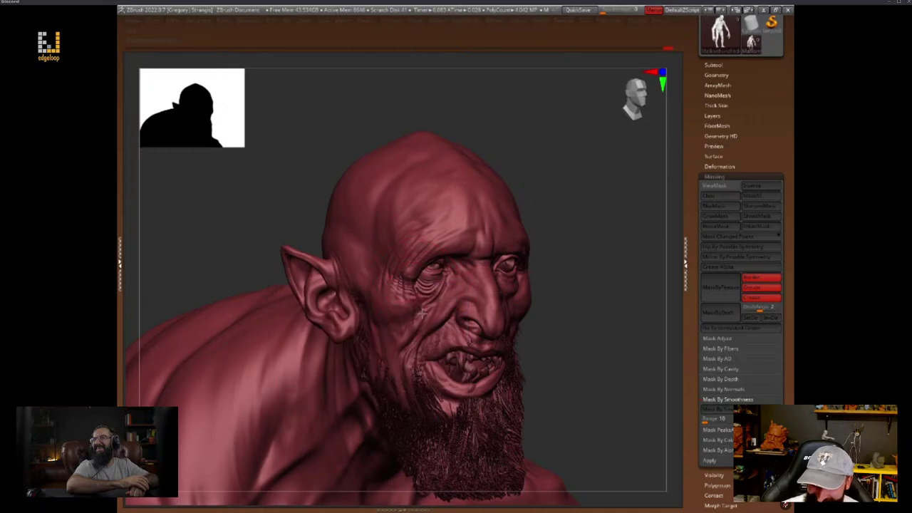
mouse_move(588, 301)
left_mouse_down()
mouse_move(647, 309)
mouse_move(620, 296)
mouse_move(624, 313)
mouse_move(609, 252)
mouse_move(624, 275)
mouse_move(609, 291)
mouse_move(627, 292)
mouse_move(618, 311)
mouse_move(643, 346)
mouse_move(625, 294)
left_mouse_up()
key("space")
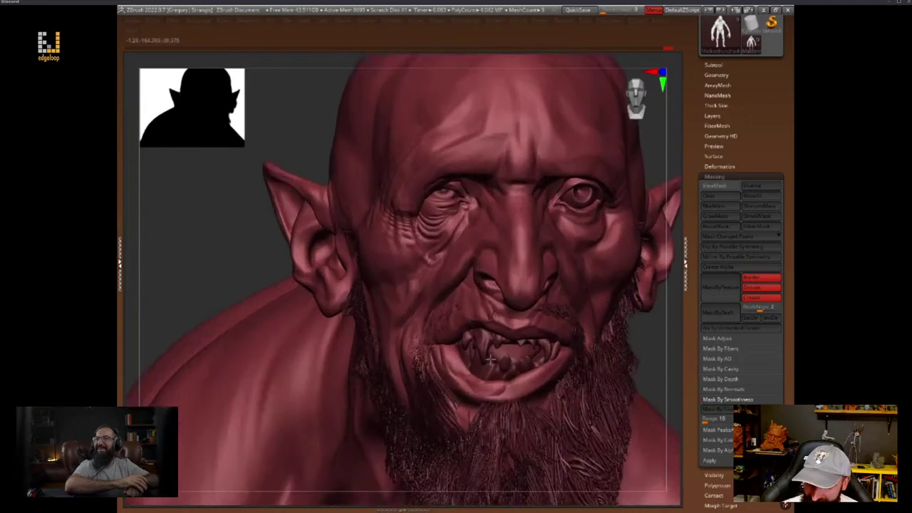
Reshape the skin folds and lower lip at the corner of the mouth, varying the brush size
mouse_move(658, 341)
left_mouse_down()
mouse_move(653, 322)
mouse_move(701, 315)
mouse_move(577, 304)
mouse_move(445, 348)
left_mouse_up()
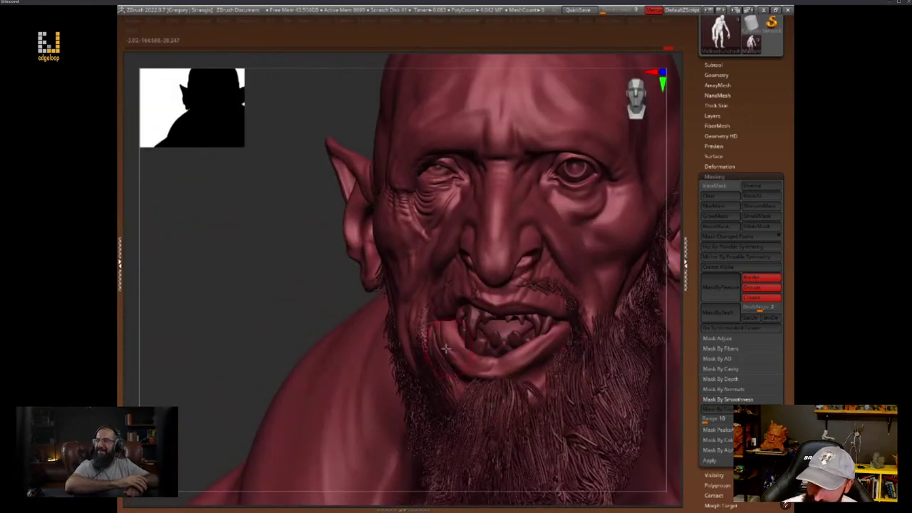
mouse_move(278, 330)
left_mouse_down()
mouse_move(264, 346)
mouse_move(309, 311)
left_mouse_up()
key("space")
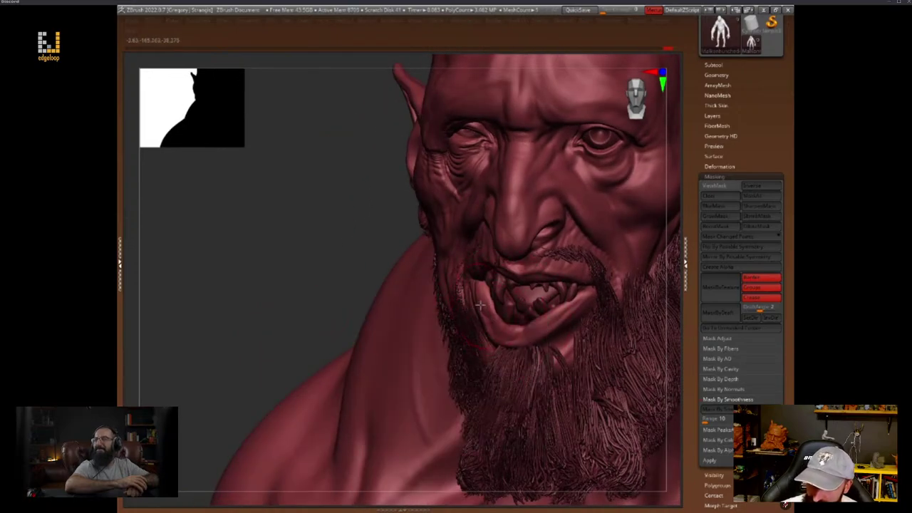
left_click_drag(334, 315, 349, 296)
key("space")
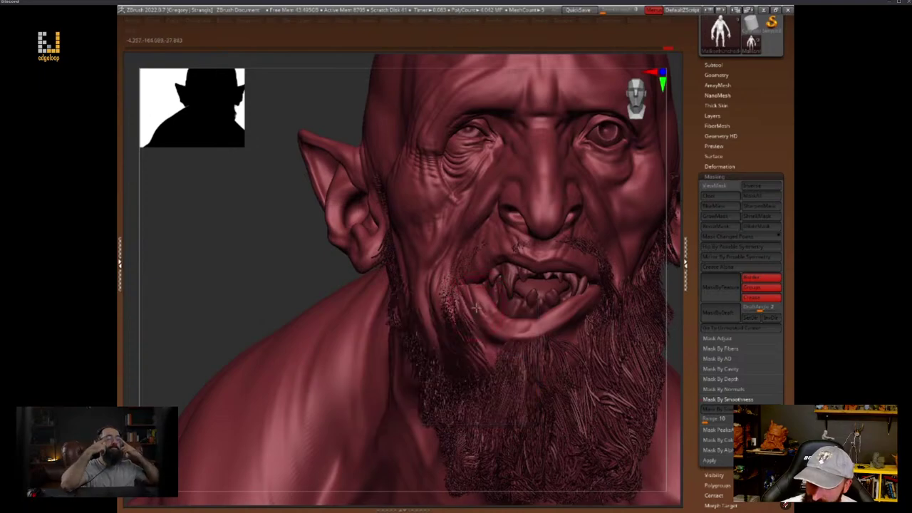
Adjust the lower lip toward the opposite corner of the mouth with a resized brush
key("space")
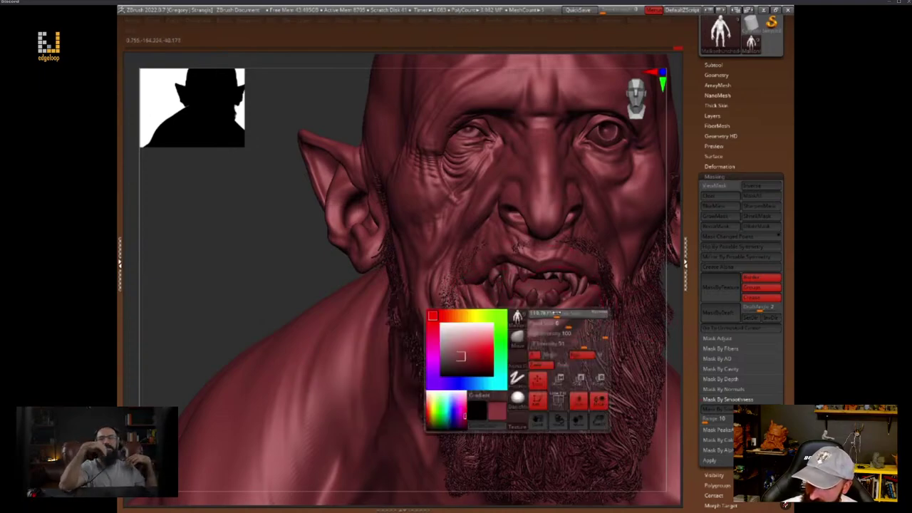
key("space")
right_click(583, 299)
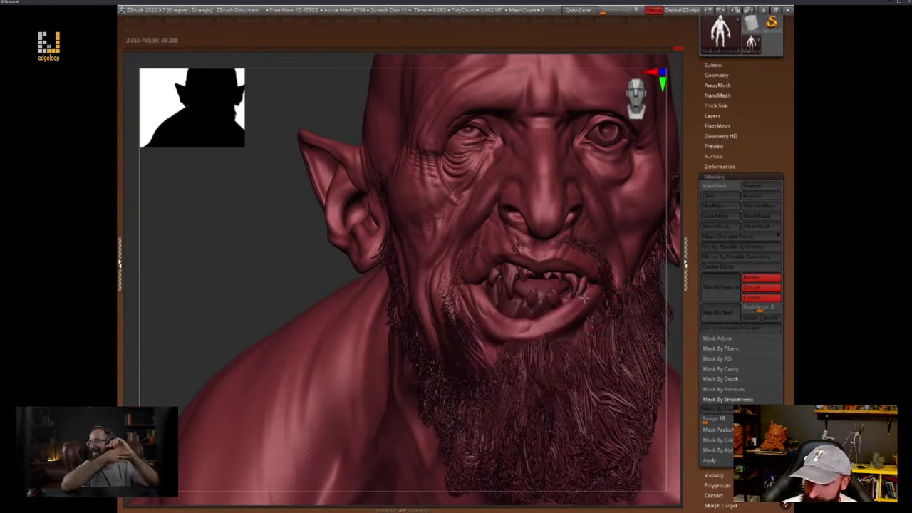
mouse_move(676, 292)
left_mouse_down()
mouse_move(668, 289)
mouse_move(639, 344)
mouse_move(616, 309)
left_mouse_up()
key("space")
key("space")
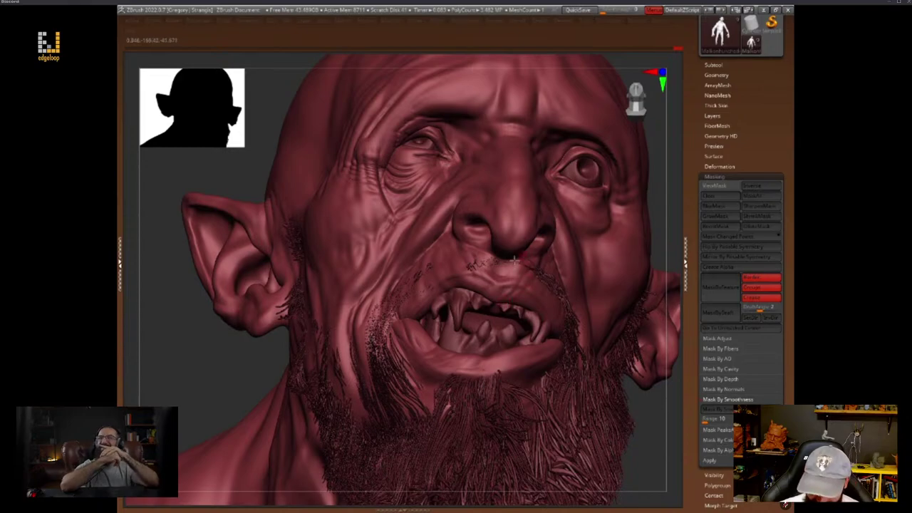
Refine the upper lip's contour and the skin below the nose, working from low viewing angles
key("space")
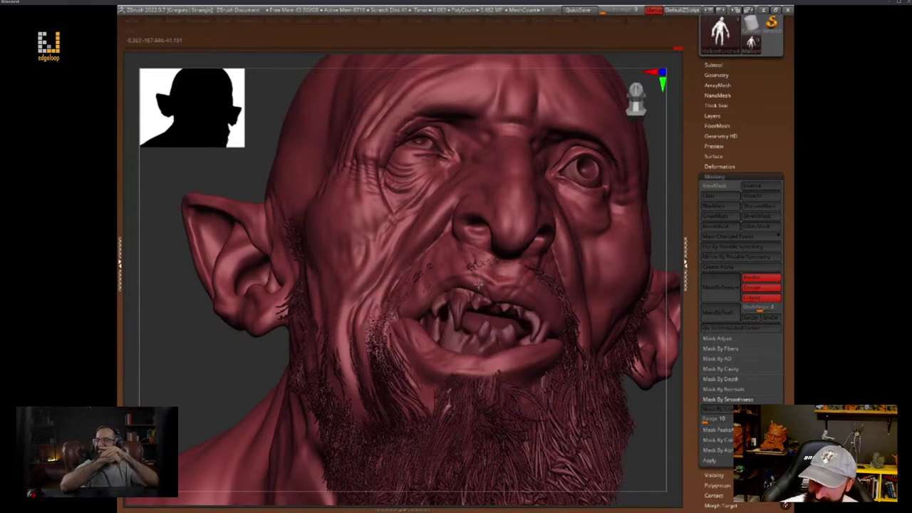
key("space")
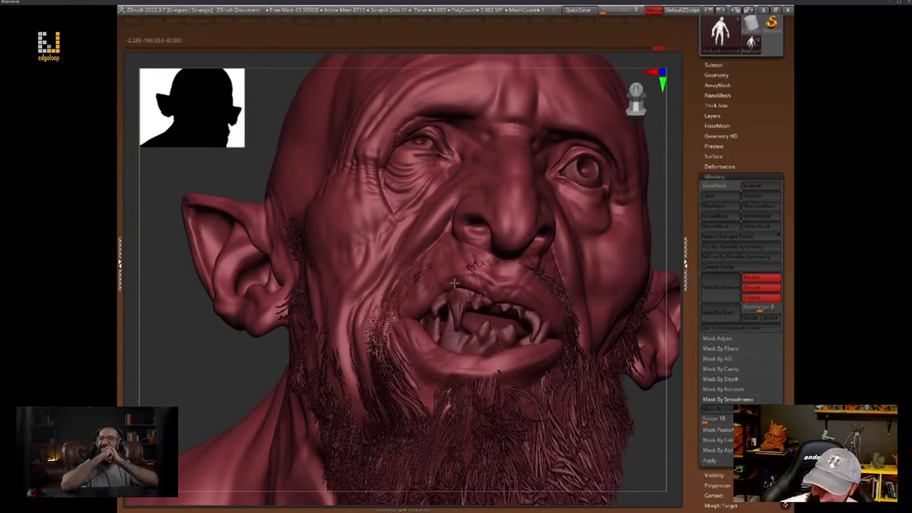
key("space")
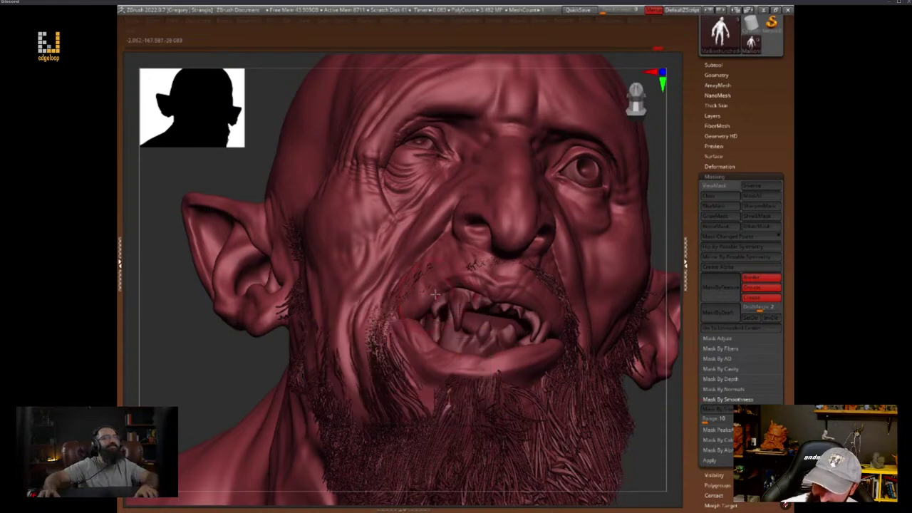
left_click_drag(666, 407, 645, 369)
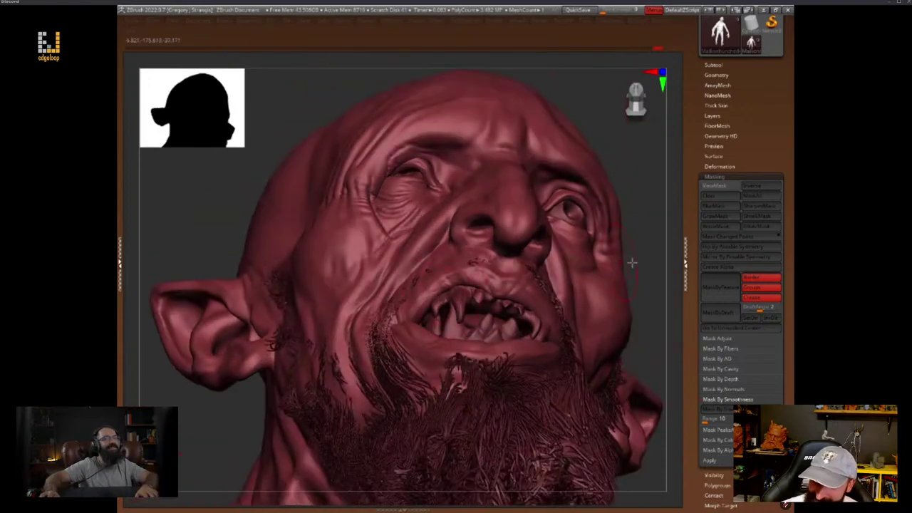
left_click_drag(632, 263, 624, 280)
key("space")
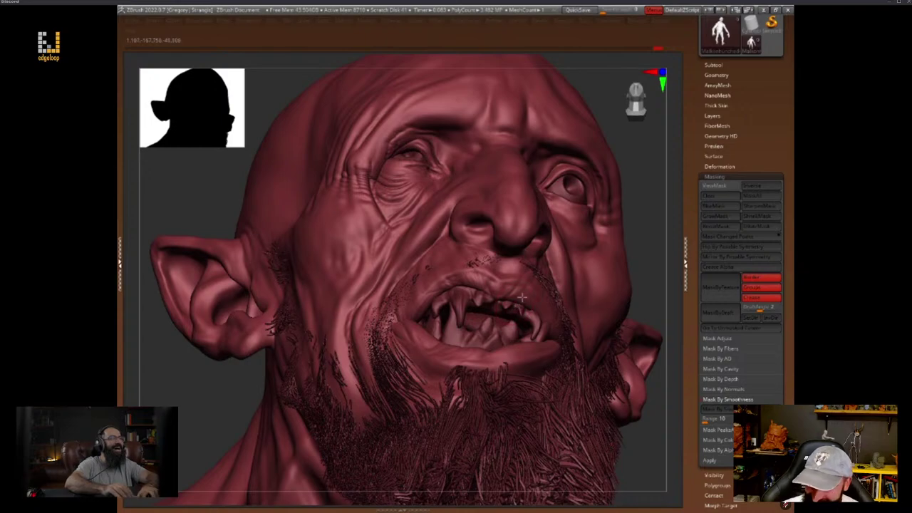
left_click_drag(512, 299, 499, 296)
key("space")
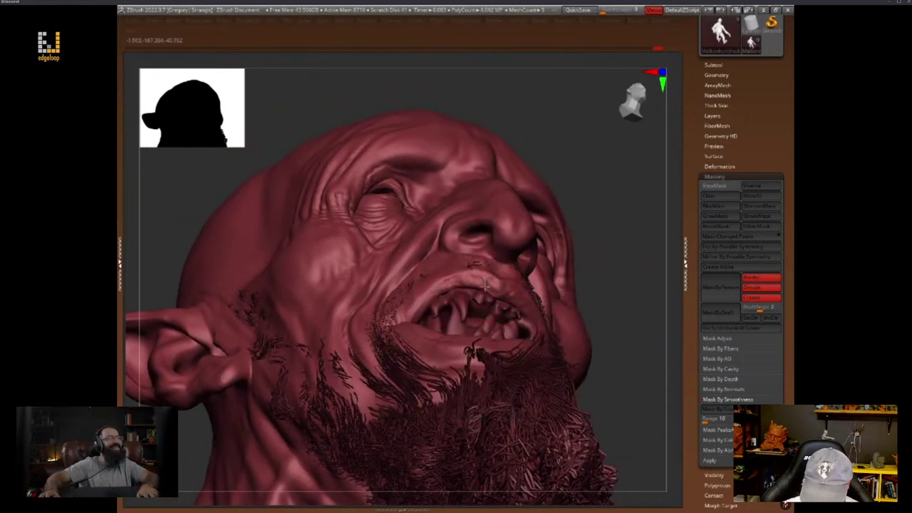
Show the interface, switch to the teeth subtool and select the Move brush
key("Tab")
left_click(258, 480)
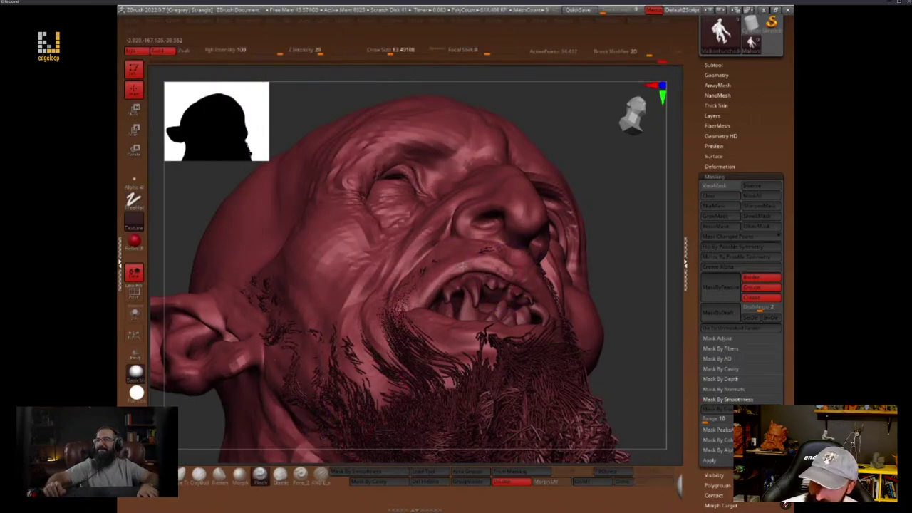
mouse_move(633, 248)
left_mouse_down()
mouse_move(679, 218)
mouse_move(678, 191)
left_mouse_up()
key("b")
key("m")
key("v")
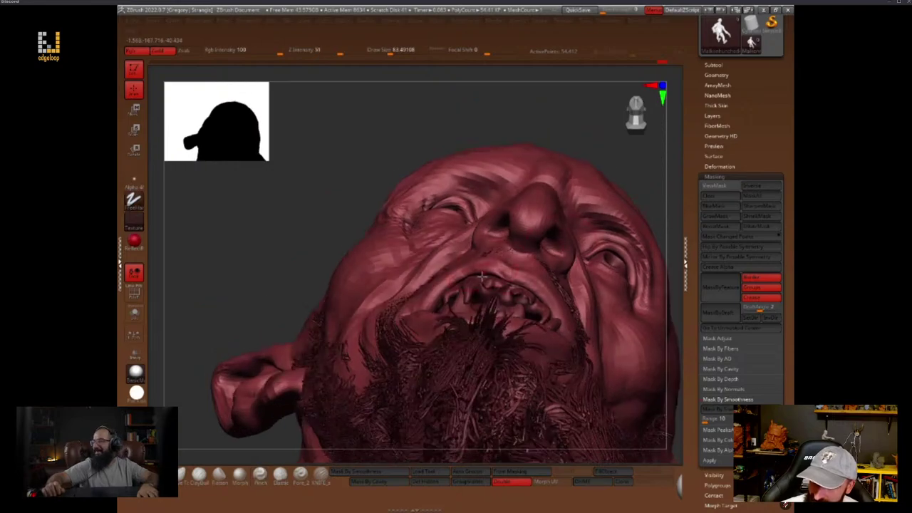
Reposition the teeth and gums inside the open mouth from below, resizing the Move brush between strokes
key("space")
left_click_drag(444, 330, 450, 331)
key("space")
left_click_drag(444, 295, 427, 308)
key("space")
mouse_move(627, 173)
left_mouse_down()
mouse_move(633, 177)
mouse_move(627, 173)
left_mouse_up()
key("space")
left_click_drag(496, 345, 490, 345)
Fit the teeth behind the lips along the far side of the mouth in three-quarter view
mouse_move(662, 184)
left_mouse_down()
mouse_move(647, 226)
mouse_move(555, 260)
left_mouse_up()
mouse_move(655, 253)
left_mouse_down()
mouse_move(621, 324)
mouse_move(541, 345)
left_mouse_up()
key("space")
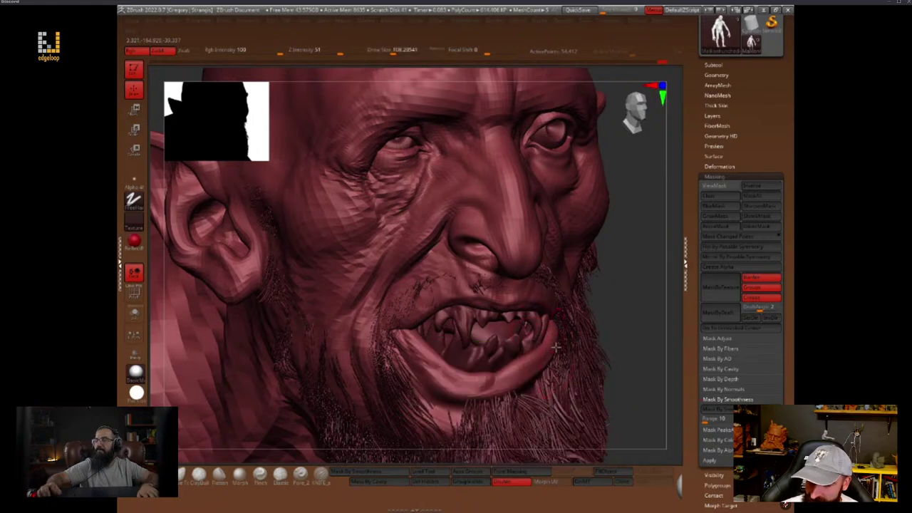
left_click_drag(619, 329, 552, 336)
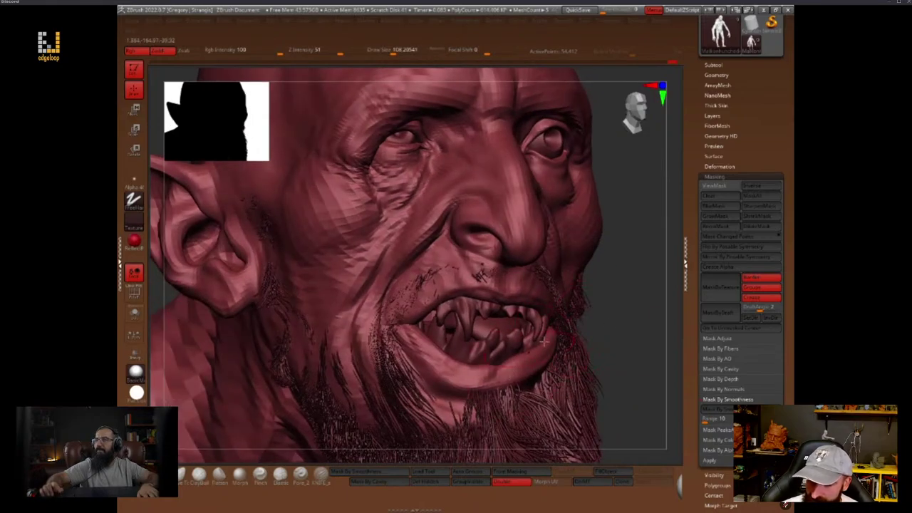
mouse_move(636, 325)
left_mouse_down()
mouse_move(639, 275)
mouse_move(518, 333)
left_mouse_up()
key("space")
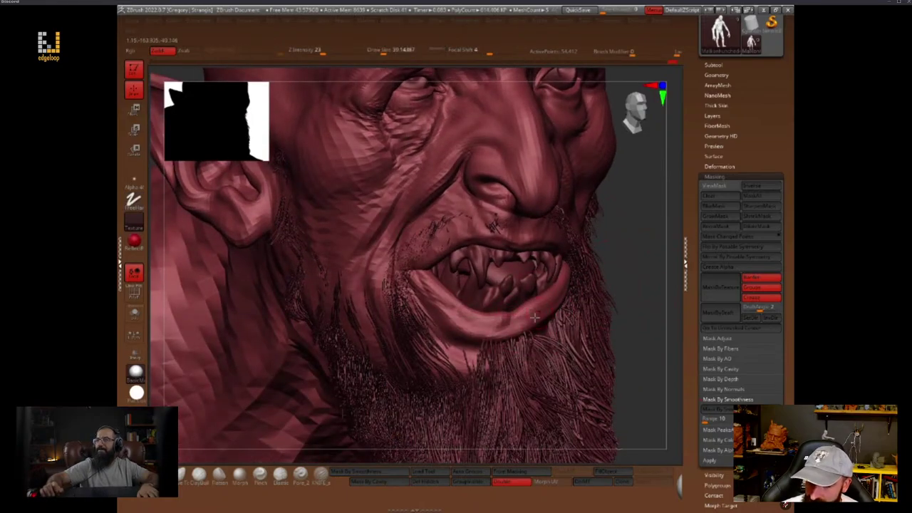
Return to the body subtool, hide the interface and refine the lower lip with a resized brush
left_click(536, 315, "alt")
mouse_move(629, 322)
left_mouse_down("alt")
mouse_move(631, 281)
mouse_move(662, 252)
mouse_move(607, 242)
mouse_move(629, 267)
mouse_move(612, 305)
left_mouse_up("alt")
key("space")
key("Tab")
left_click_drag(636, 310, 665, 464)
left_click_drag(635, 419, 652, 448, "alt")
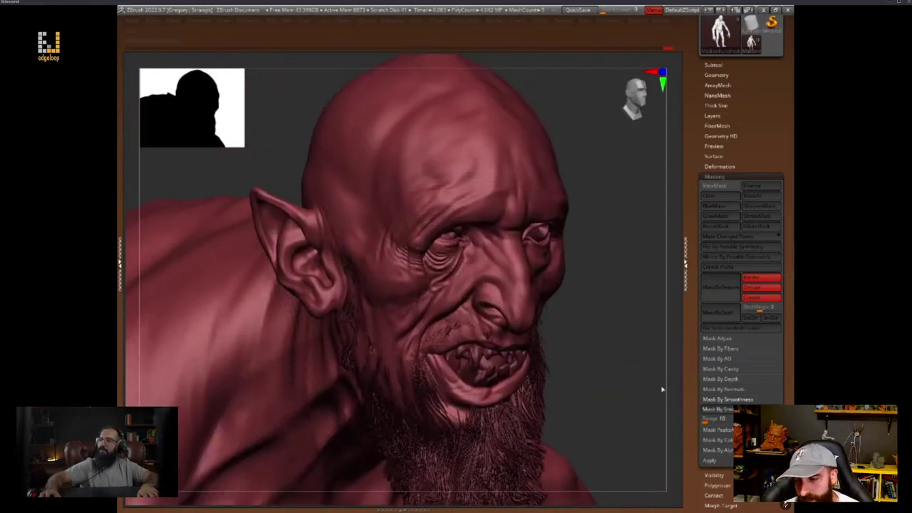
Mask the body by smoothness, adjust the face at a lower subdivision level and turn off the mask display
left_click_drag(661, 390, 660, 368)
key("space")
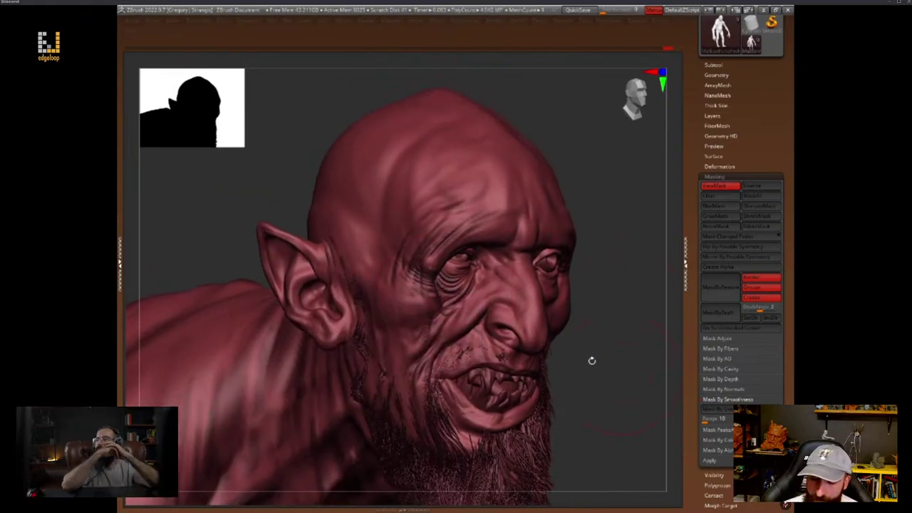
key("space")
key("space")
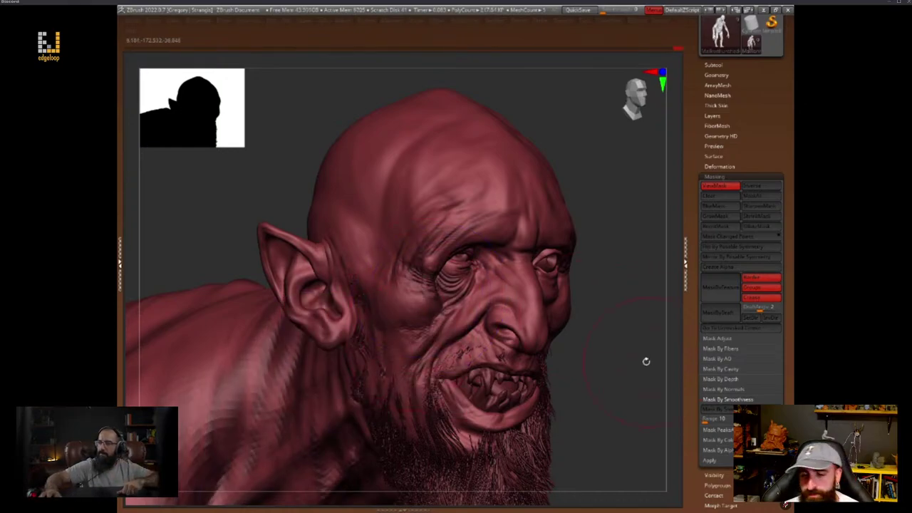
left_click_drag(646, 361, 643, 368)
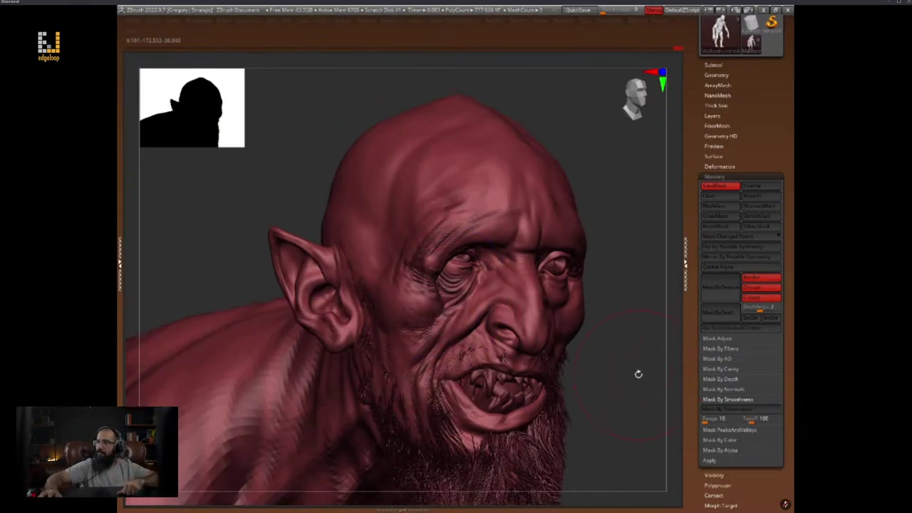
left_click_drag(627, 370, 624, 377)
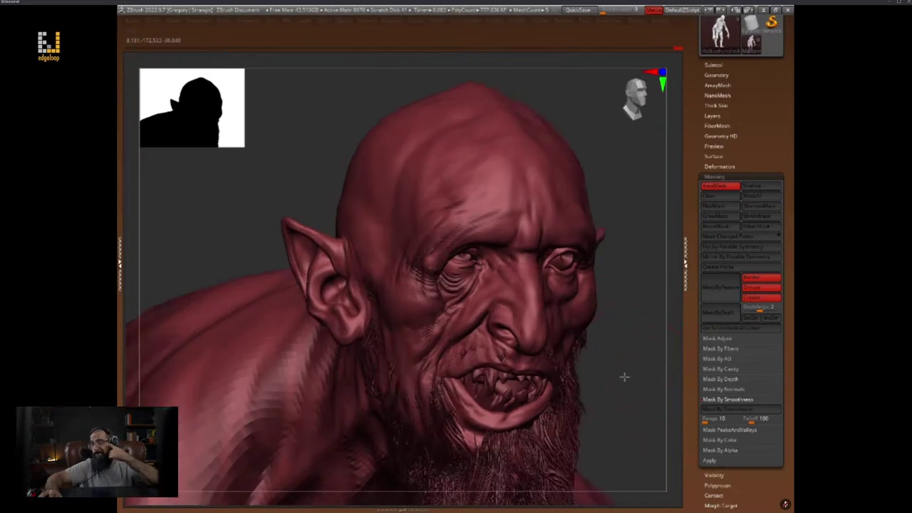
key("ctrl+h")
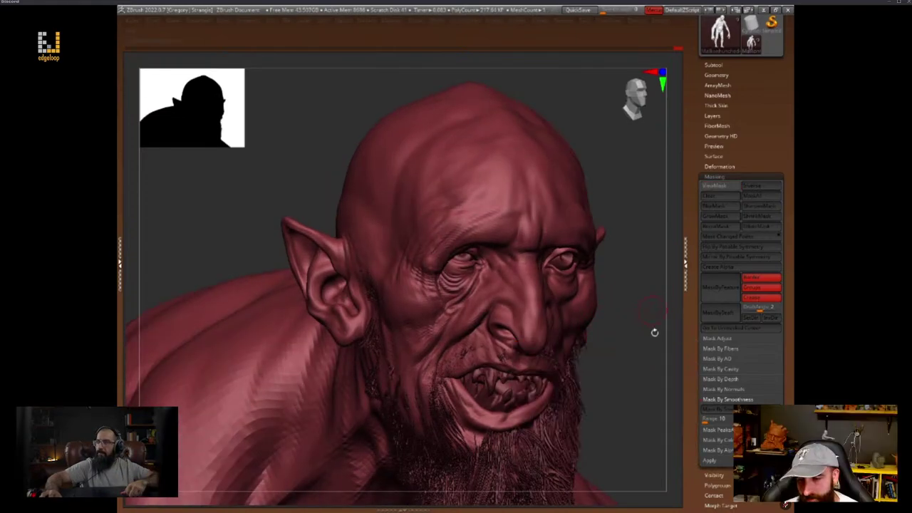
Undo the stroke on the cheek and refine the folds of the lower eyelid and eye bag
mouse_move(645, 363)
left_mouse_down()
mouse_move(637, 342)
mouse_move(656, 344)
mouse_move(625, 310)
left_mouse_up()
left_click_drag(405, 345, 464, 372)
key("ctrl+z")
left_click_drag(665, 333, 606, 310, "alt")
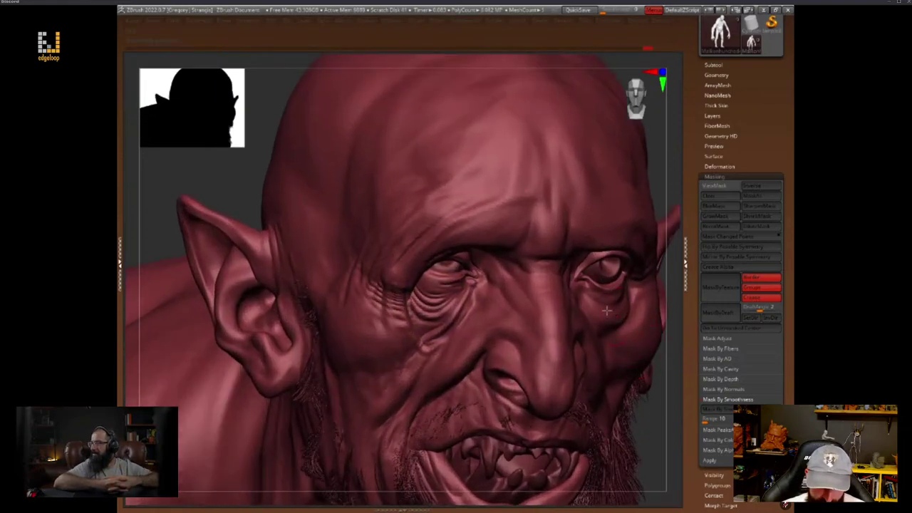
key("space")
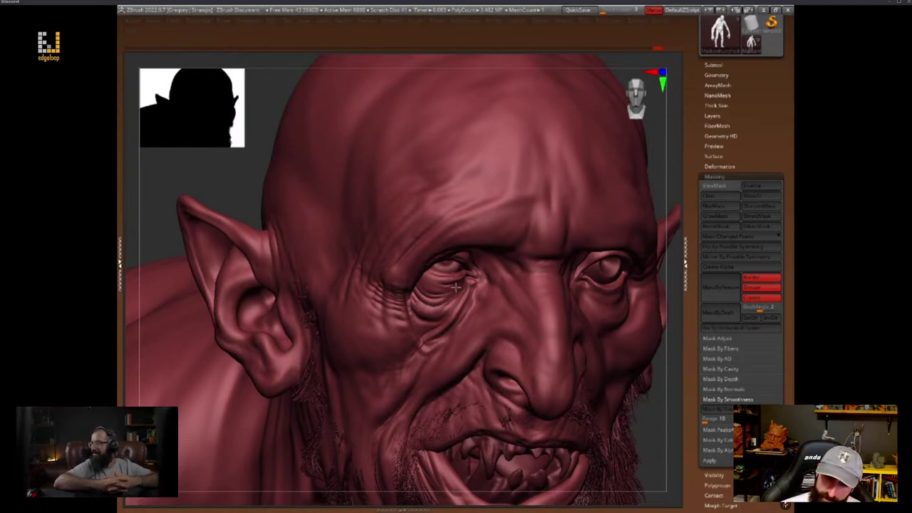
left_click_drag(662, 432, 672, 360)
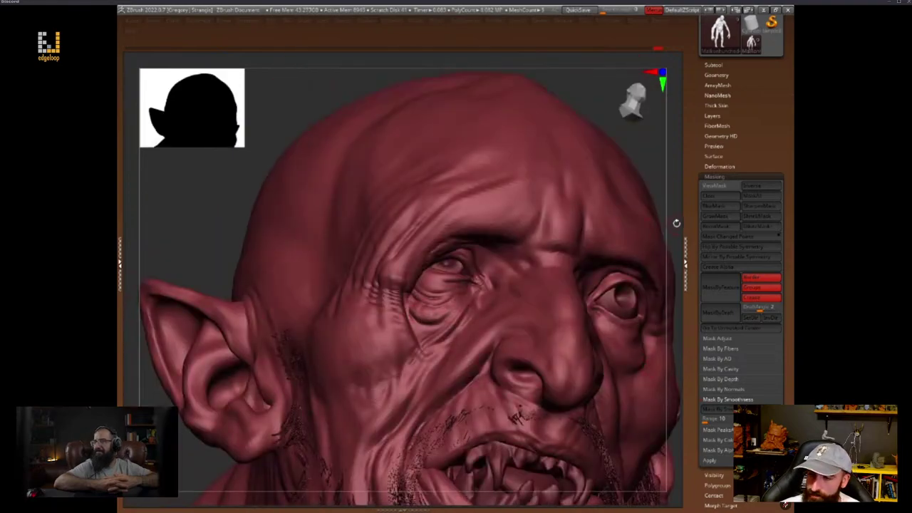
mouse_move(676, 221)
left_mouse_down()
mouse_move(653, 228)
mouse_move(649, 316)
mouse_move(663, 330)
mouse_move(644, 323)
mouse_move(655, 311)
mouse_move(634, 348)
mouse_move(648, 321)
mouse_move(626, 307)
left_mouse_up()
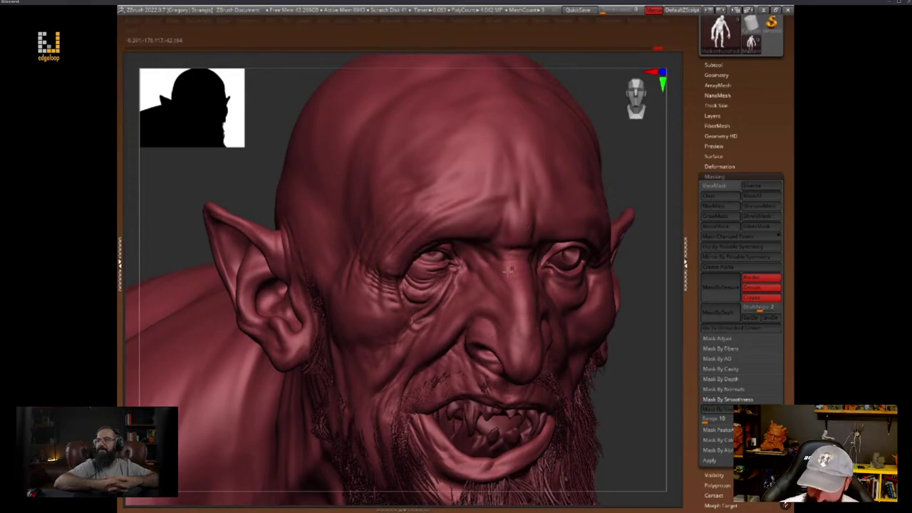
Restore the interface and examine the face from several three-quarter angles
key("space")
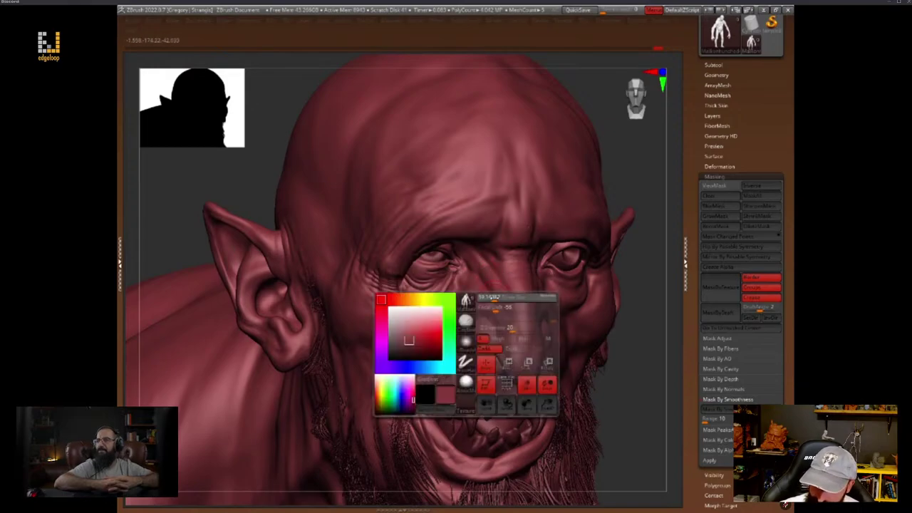
left_click_drag(638, 343, 645, 311)
key("Tab")
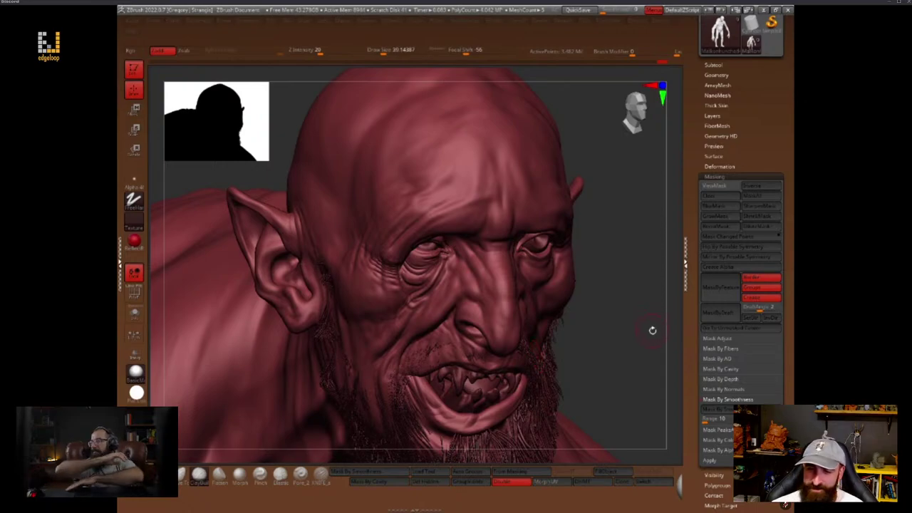
left_click_drag(649, 342, 650, 348)
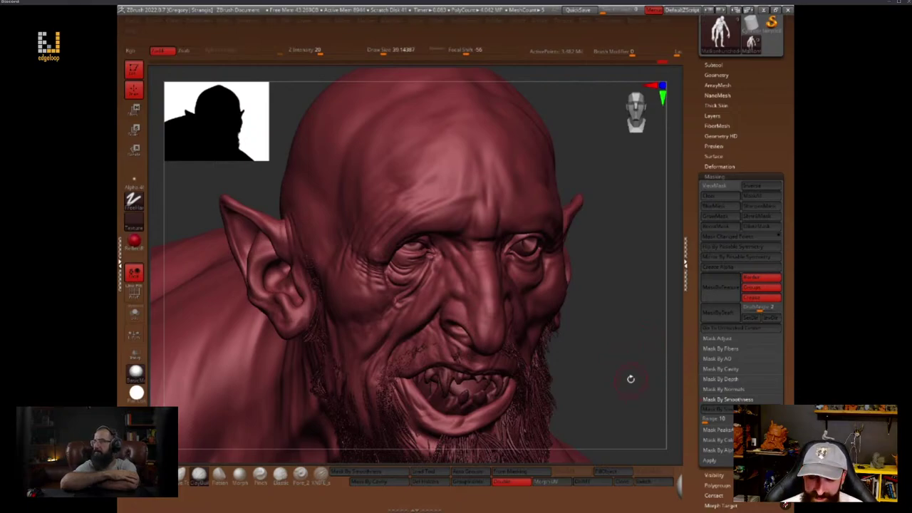
key("Tab")
mouse_move(639, 316)
left_mouse_down()
mouse_move(649, 325)
mouse_move(650, 313)
mouse_move(641, 325)
mouse_move(625, 317)
mouse_move(629, 332)
left_mouse_up()
key("Tab")
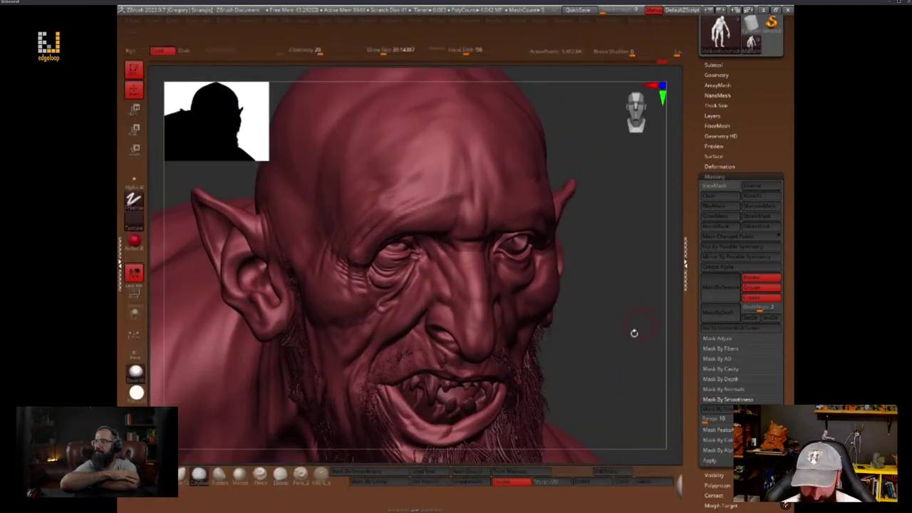
Try strokes on the forehead with two different brush settings and undo them
key("space")
left_click_drag(467, 142, 490, 165)
key("ctrl+z")
left_click_drag(634, 338, 624, 370)
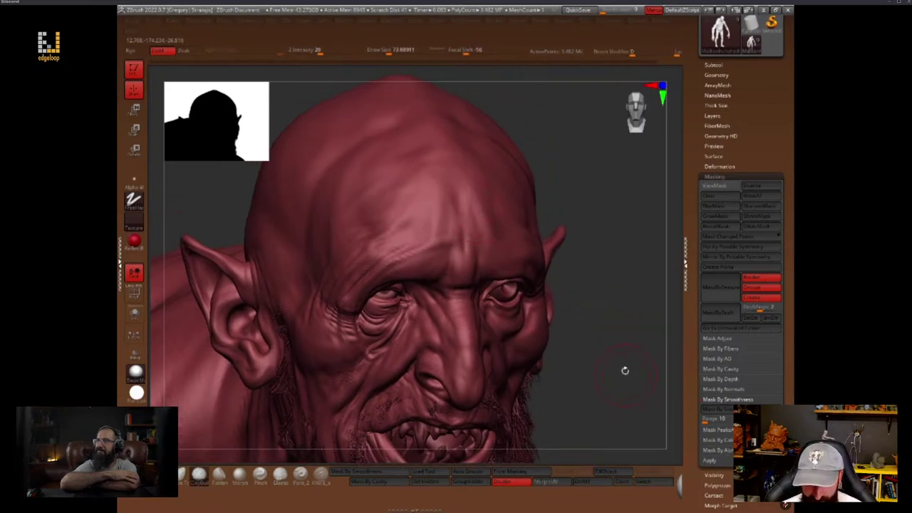
key("space")
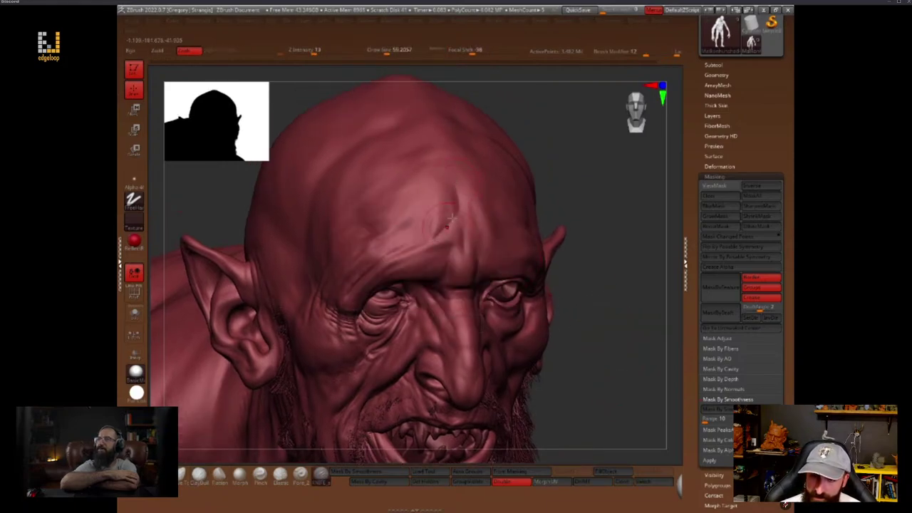
left_click_drag(460, 189, 433, 251)
key("ctrl+z")
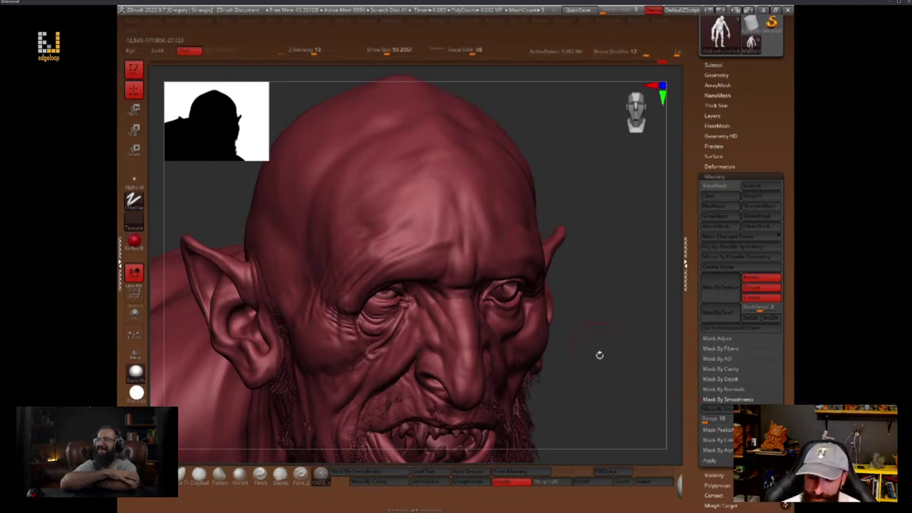
Mask the upper half of the head with a rectangular mask in front view, and clear the mask
left_click_drag(598, 353, 602, 259)
key("space")
left_click_drag(339, 132, 594, 234, "ctrl")
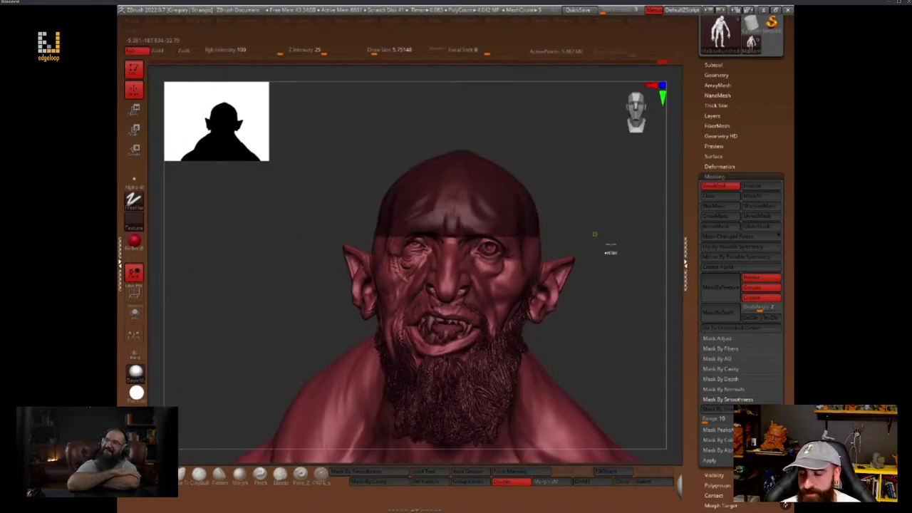
left_click_drag(605, 267, 656, 317)
left_click_drag(613, 329, 639, 315)
Hide the interface and examine the head and torso in three-quarter view
key("Tab")
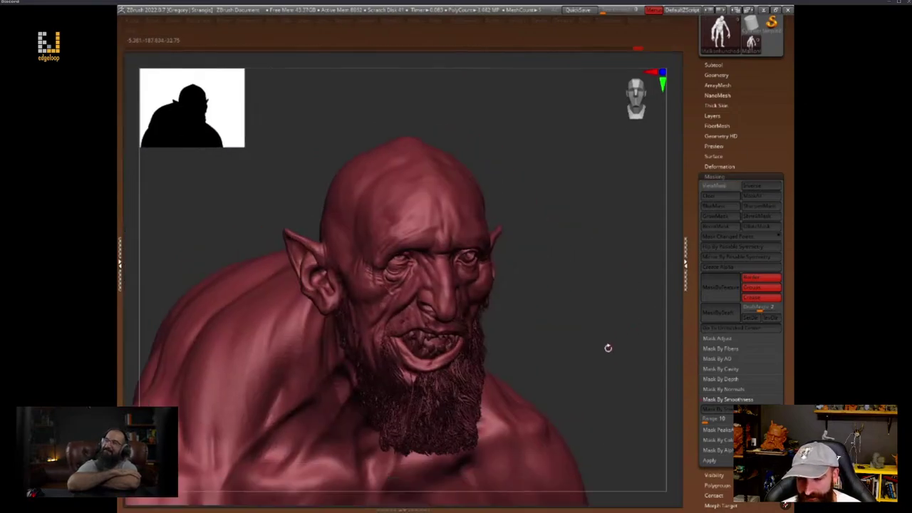
mouse_move(608, 348)
left_mouse_down()
mouse_move(651, 314)
mouse_move(610, 344)
mouse_move(621, 339)
mouse_move(609, 331)
mouse_move(634, 289)
mouse_move(634, 340)
mouse_move(614, 358)
left_mouse_up()
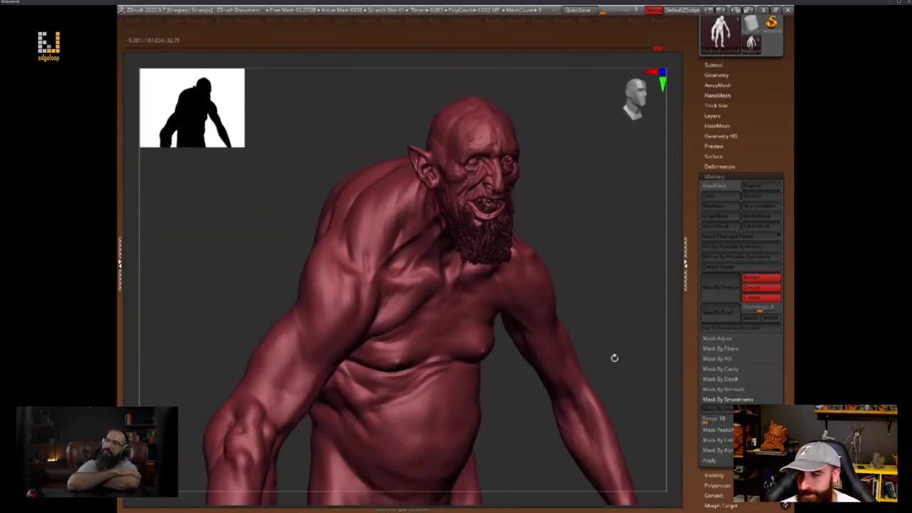
mouse_move(659, 276)
left_mouse_down()
mouse_move(663, 283)
mouse_move(637, 283)
mouse_move(651, 297)
mouse_move(631, 323)
mouse_move(641, 332)
mouse_move(637, 326)
mouse_move(634, 357)
mouse_move(641, 331)
left_mouse_up()
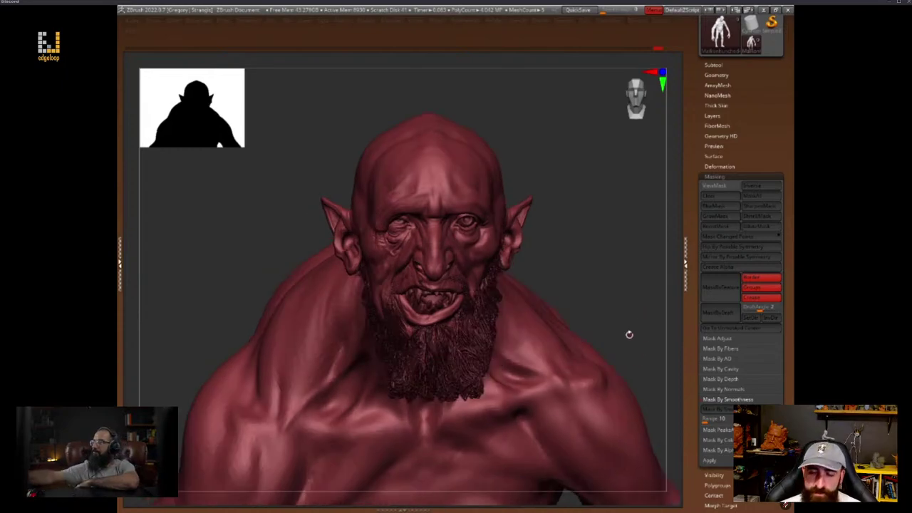
Temporarily mask one half of the head, clear the mask, and try hiding part of the face before restoring full visibility
left_click_drag(295, 107, 430, 388, "ctrl")
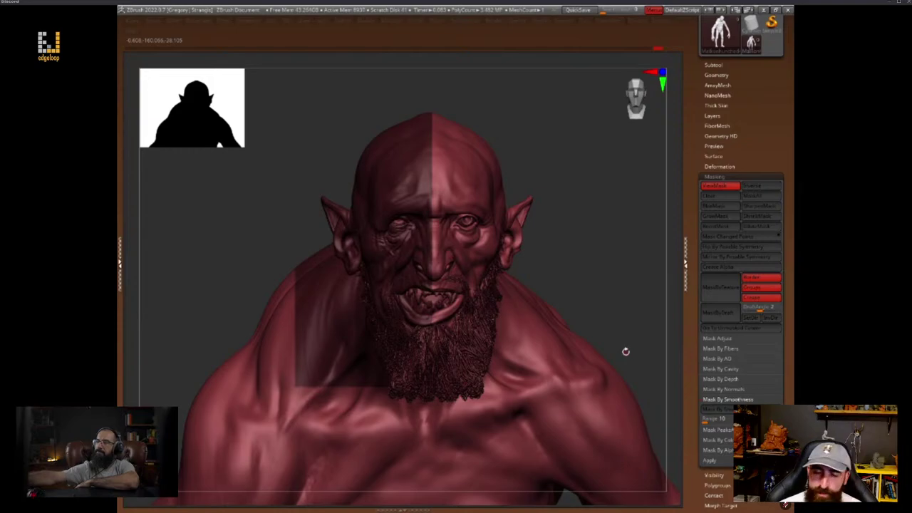
left_click_drag(630, 266, 598, 272, "ctrl")
left_click_drag(546, 175, 467, 191)
left_click_drag(374, 133, 446, 301, "ctrl+alt+shift")
left_click_drag(606, 216, 626, 266)
left_click(620, 266, "ctrl+shift")
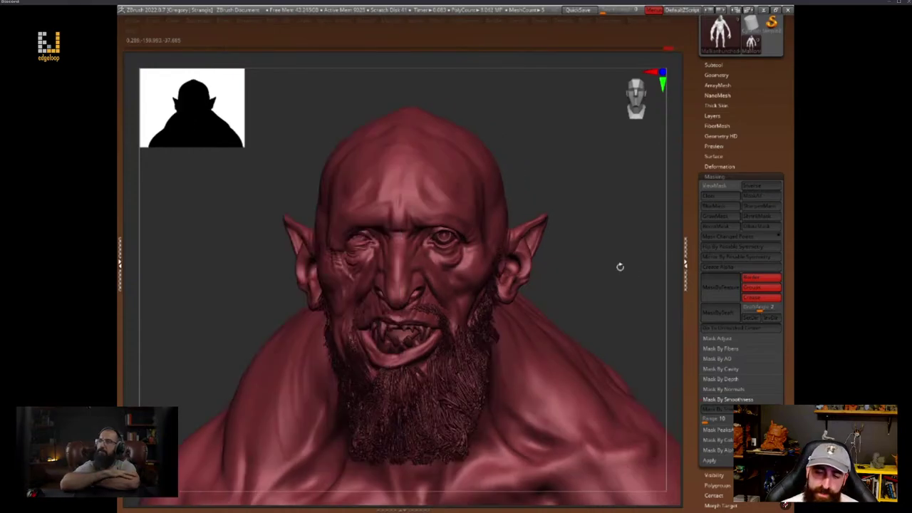
Examine the proportions of the whole figure and its upper body from the front and a slight angle
mouse_move(623, 299)
left_mouse_down()
mouse_move(608, 316)
mouse_move(584, 285)
mouse_move(635, 294)
mouse_move(623, 320)
mouse_move(603, 269)
mouse_move(619, 306)
left_mouse_up()
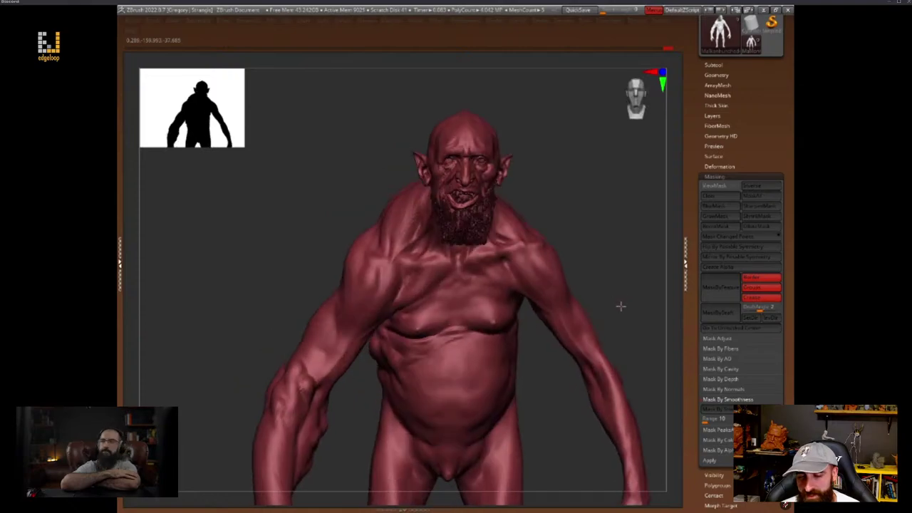
mouse_move(613, 341)
left_mouse_down()
mouse_move(645, 342)
mouse_move(636, 356)
left_mouse_up()
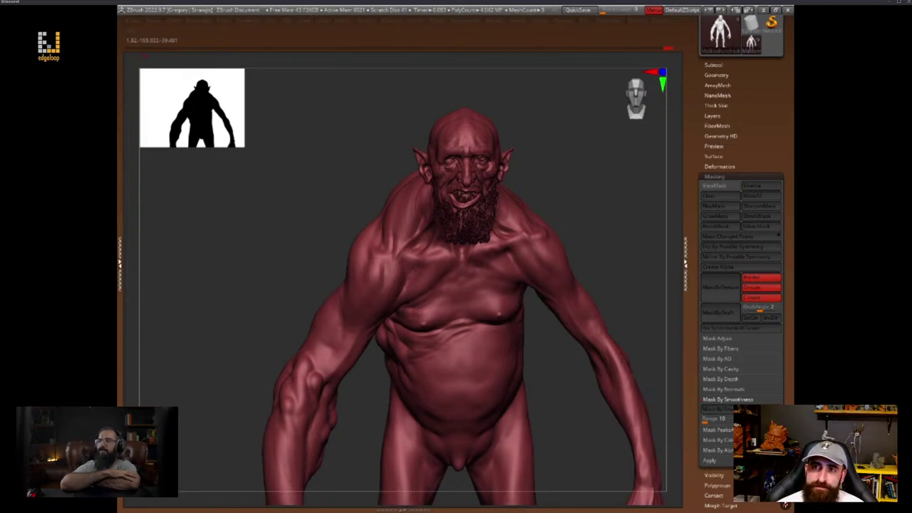
left_click_drag(631, 270, 638, 293)
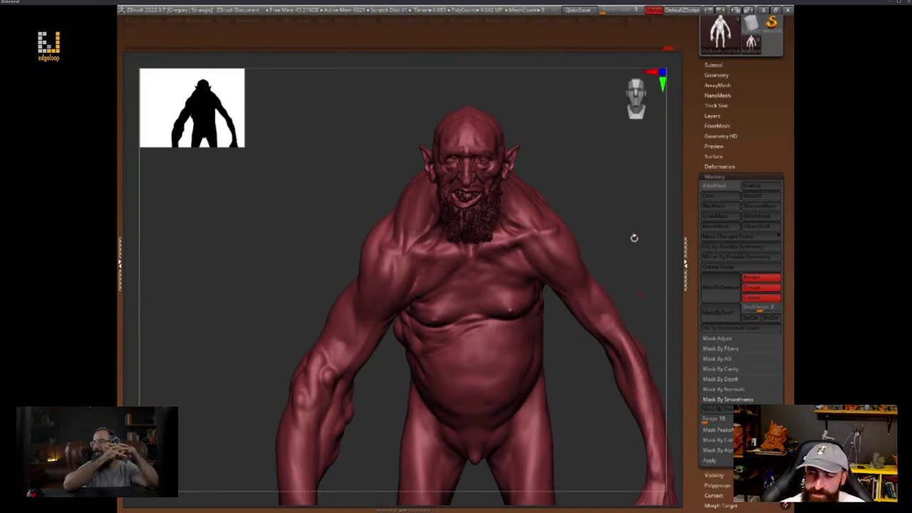
mouse_move(634, 239)
left_mouse_down()
mouse_move(631, 292)
mouse_move(612, 262)
mouse_move(632, 302)
left_mouse_up()
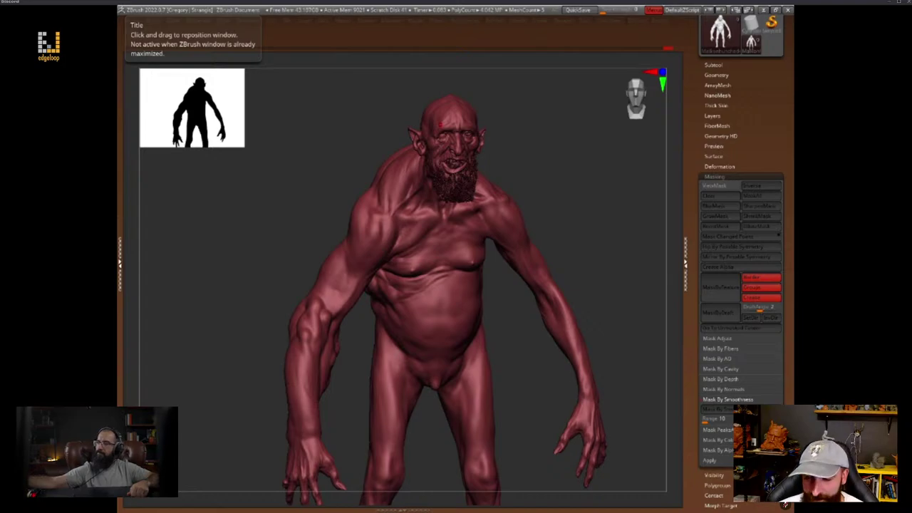
left_click_drag(583, 219, 626, 293)
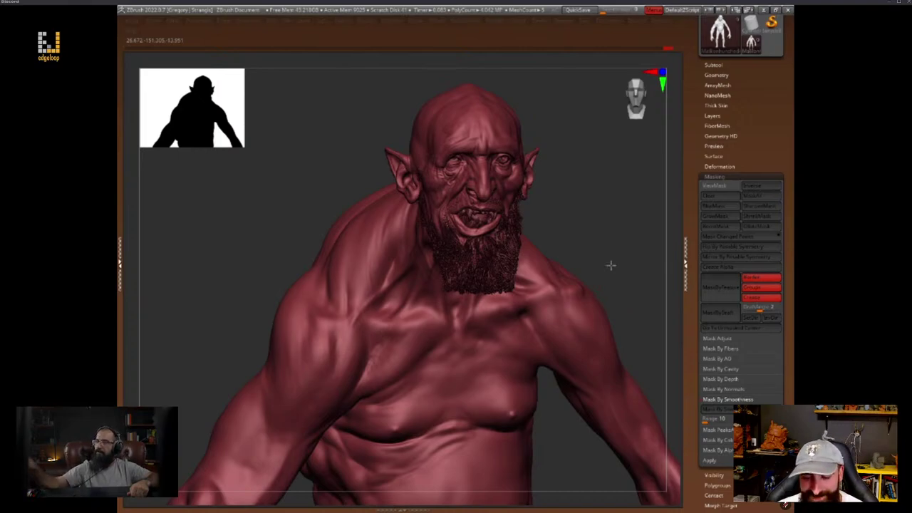
Resize the brush and refine the muscle forms and folds across the near side of the chest
left_click_drag(610, 265, 653, 231, "alt")
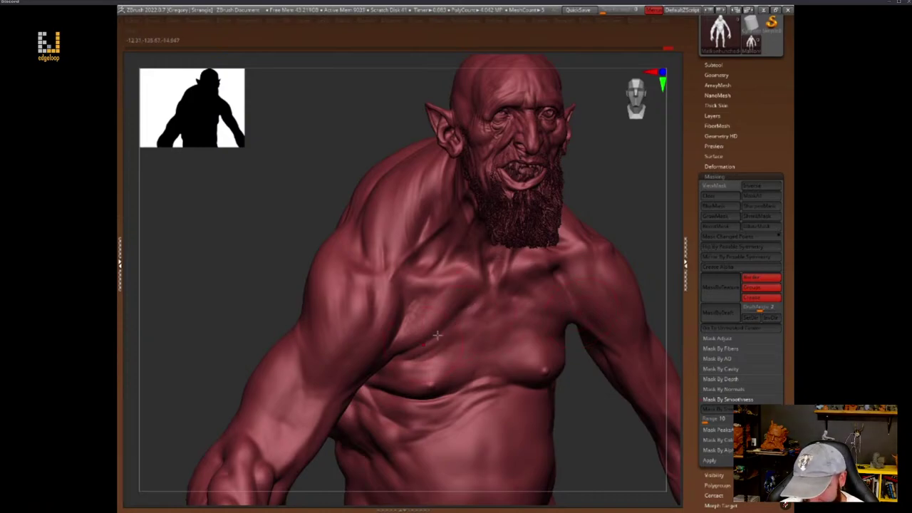
key("space")
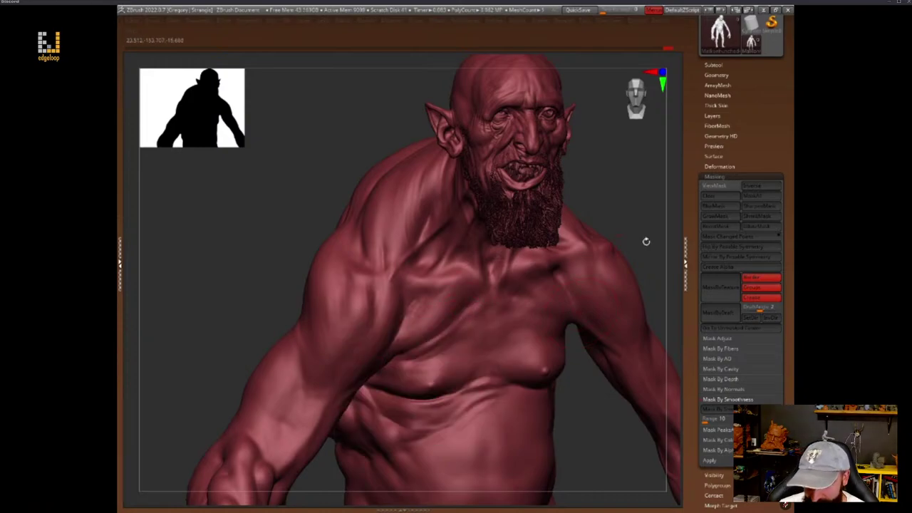
left_click_drag(645, 240, 623, 310)
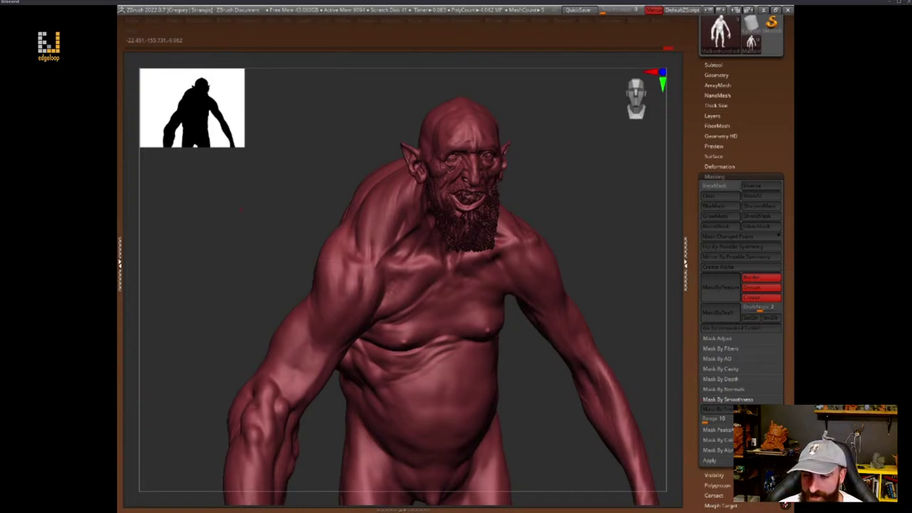
mouse_move(641, 307)
left_mouse_down()
mouse_move(642, 294)
mouse_move(627, 313)
left_mouse_up()
key("space")
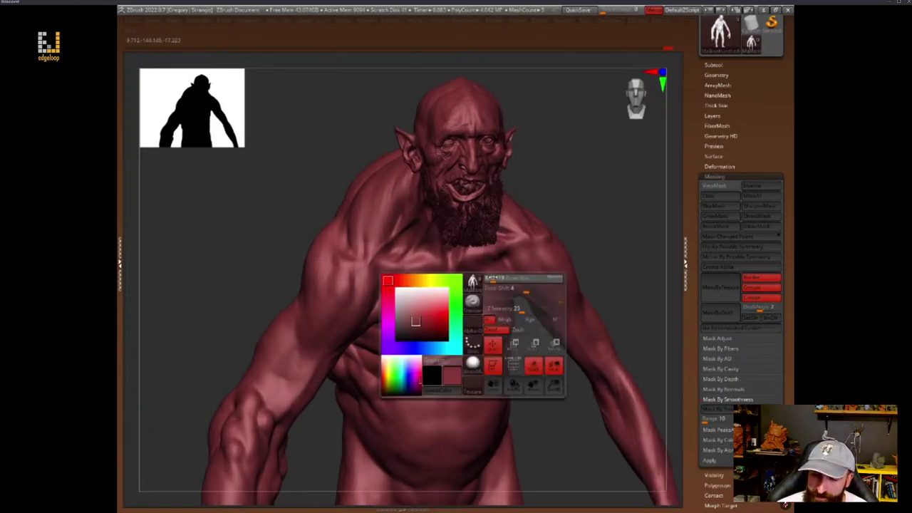
left_click_drag(542, 349, 615, 346, "alt")
key("space")
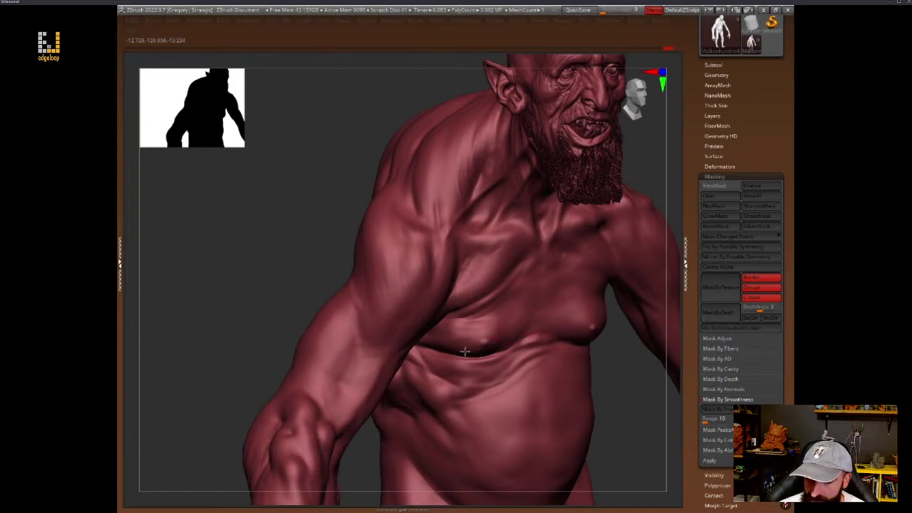
Reshape the chest and the torso folds beneath it at a lower subdivision level
left_click_drag(621, 388, 557, 348)
left_click_drag(602, 407, 563, 346)
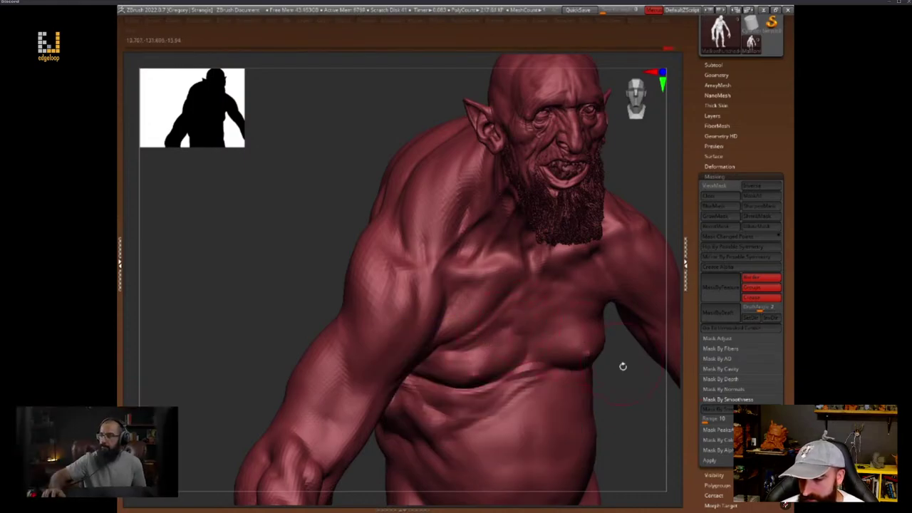
left_click_drag(623, 366, 533, 307)
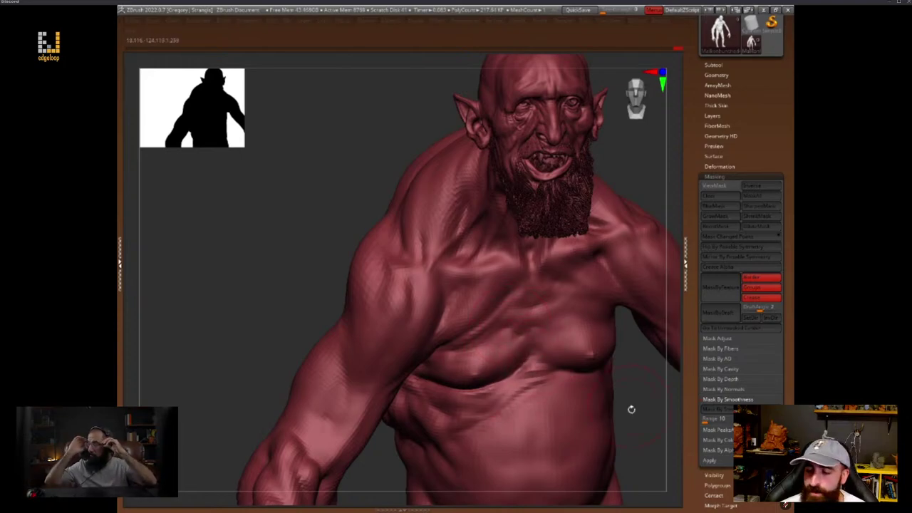
left_click_drag(631, 407, 617, 363)
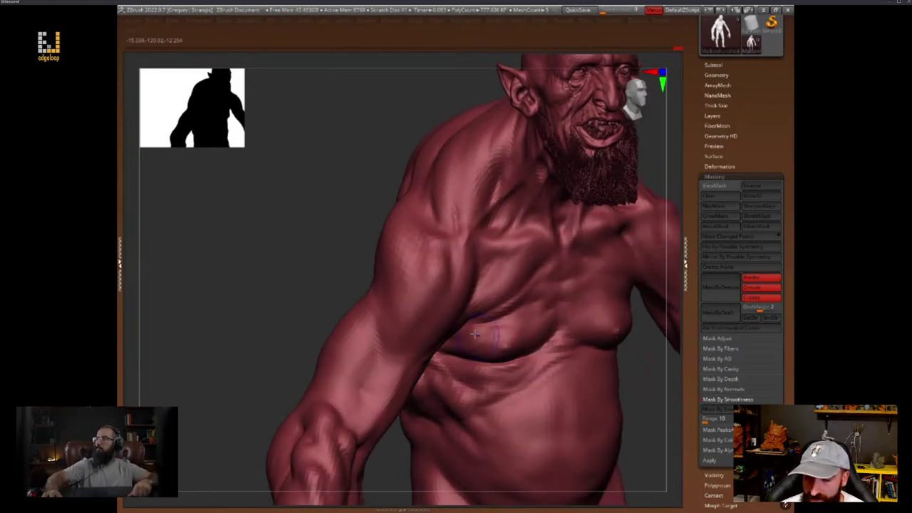
Return to the highest subdivision level and sculpt the nipple on the near pectoral with a resized brush
left_click_drag(648, 388, 612, 361)
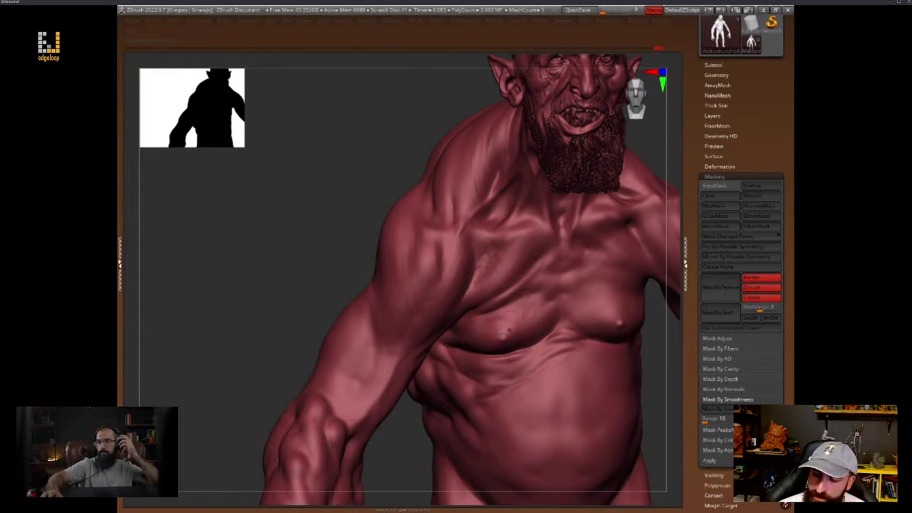
left_click_drag(659, 377, 660, 320, "alt")
key("space")
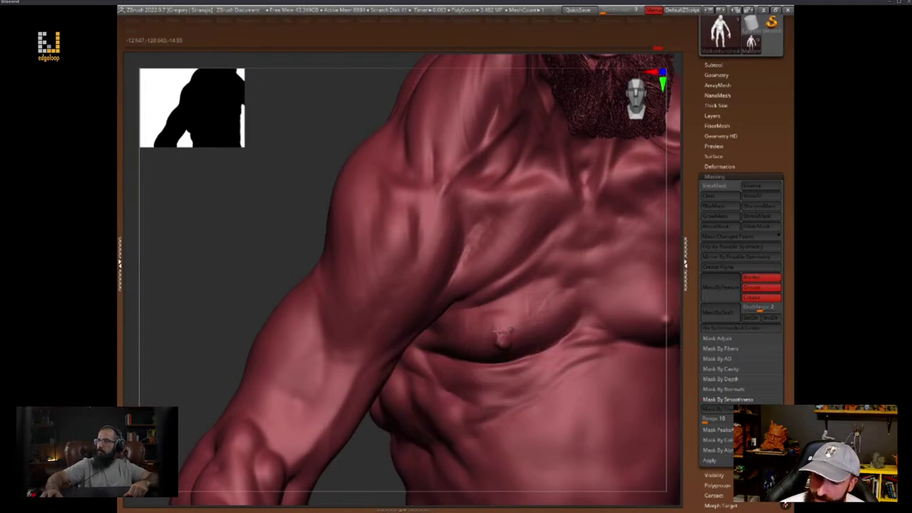
left_click_drag(387, 452, 564, 372)
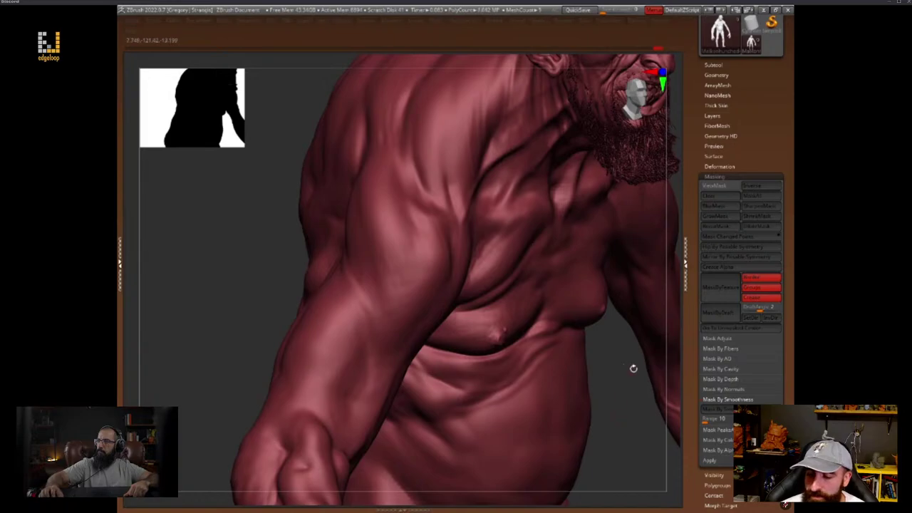
Refine the underside of the near pectoral and the skin folds over the ribs below it
left_click_drag(625, 426, 649, 307, "alt")
right_click_drag(648, 307, 610, 411)
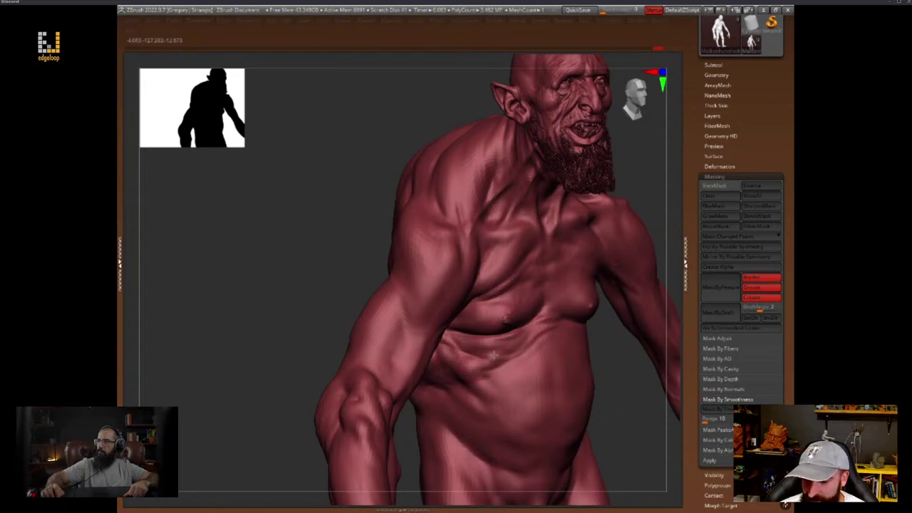
mouse_move(493, 354)
right_mouse_down()
mouse_move(612, 393)
mouse_move(514, 313)
right_mouse_up()
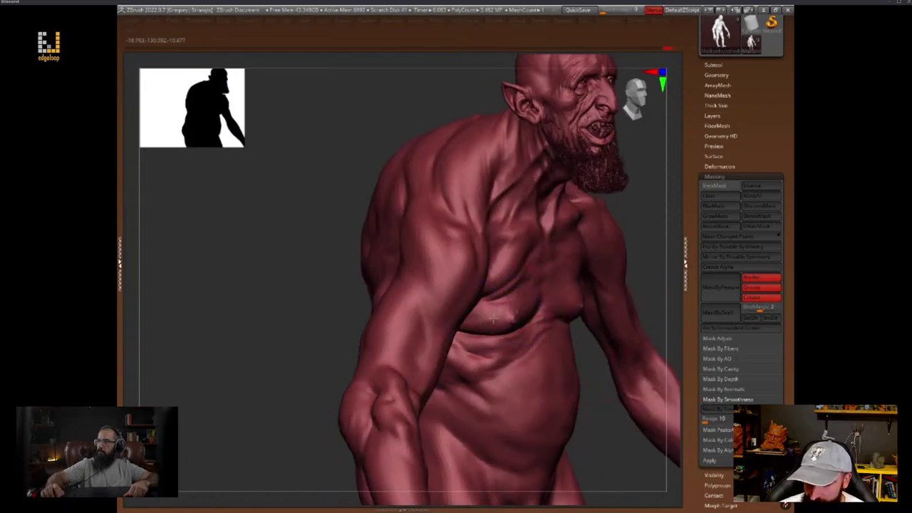
mouse_move(663, 219)
right_mouse_down()
mouse_move(625, 271)
mouse_move(612, 266)
mouse_move(647, 322)
mouse_move(633, 366)
mouse_move(653, 342)
mouse_move(649, 352)
mouse_move(631, 348)
right_mouse_up()
Refine the muscles of the near upper arm from the side with a resized brush
key("space")
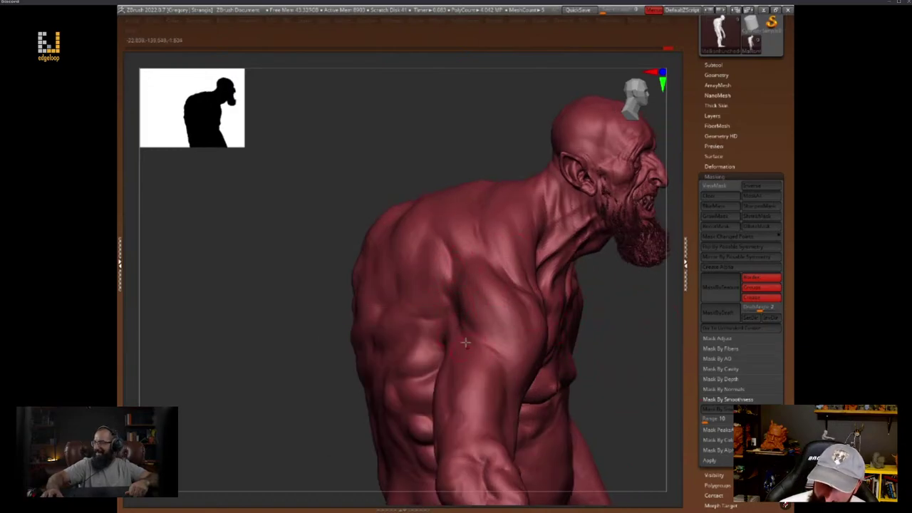
right_click_drag(628, 329, 456, 374)
key("space")
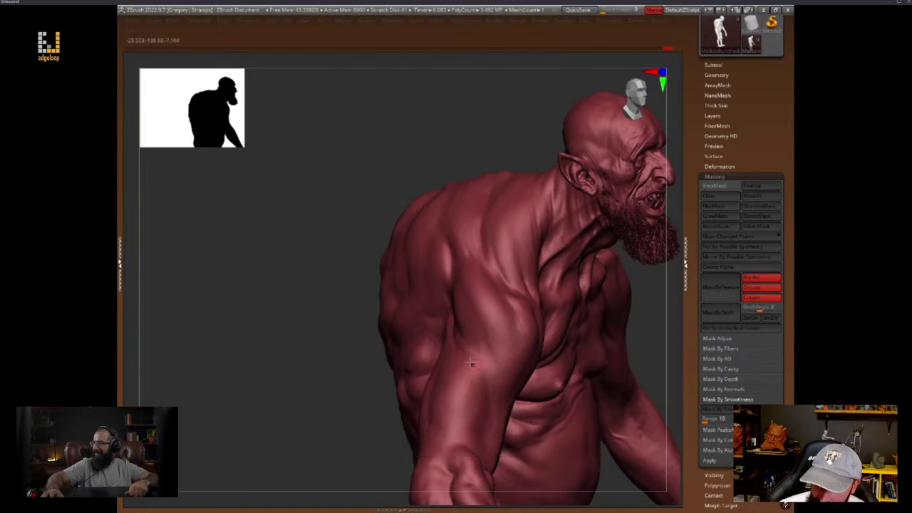
left_click_drag(642, 323, 454, 413)
key("space")
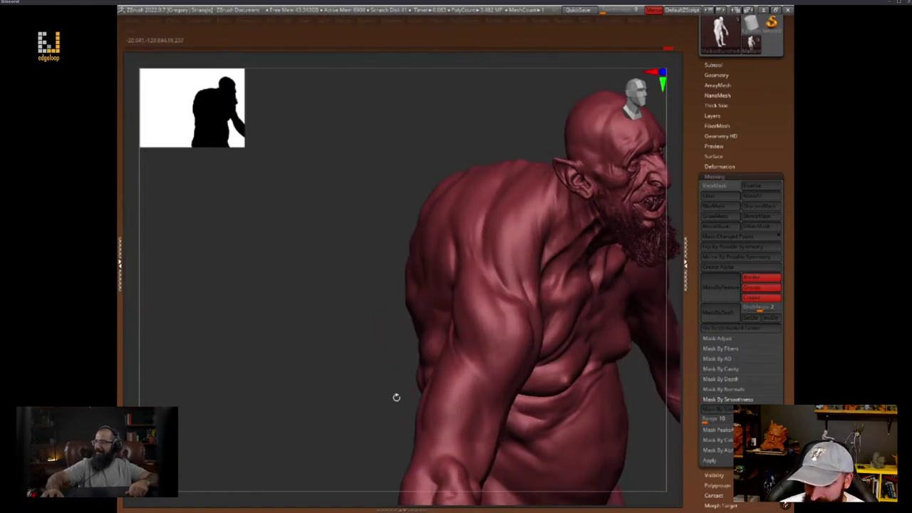
Sculpt and soften the creases where the near shoulder muscle meets the upper arm
left_click_drag(396, 396, 472, 353)
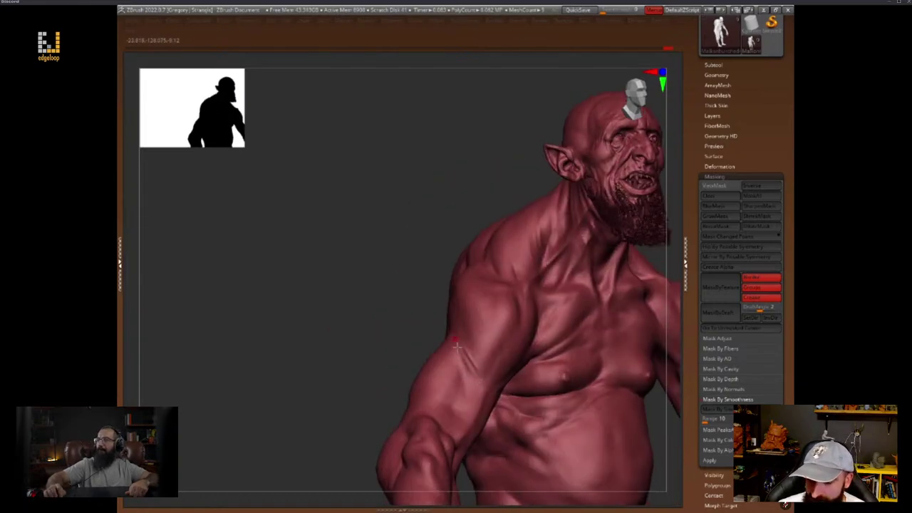
right_click_drag(392, 400, 485, 381)
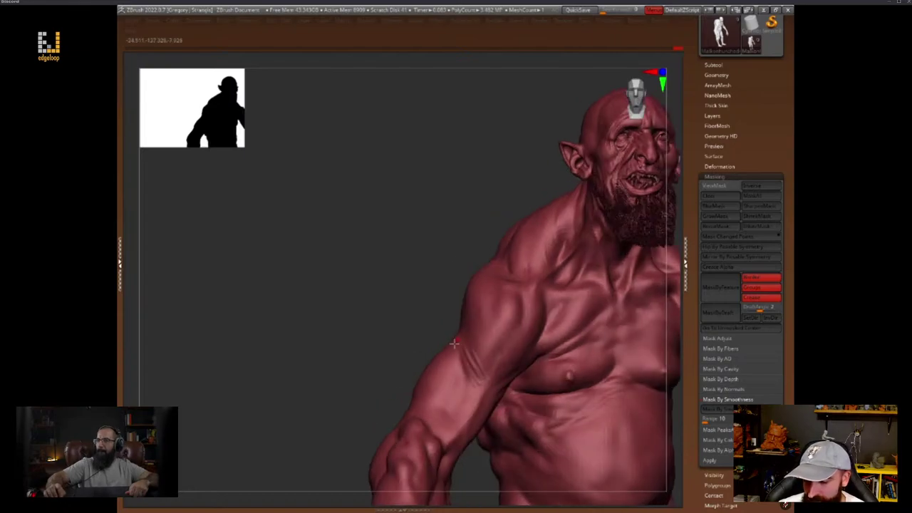
right_click_drag(388, 385, 473, 349)
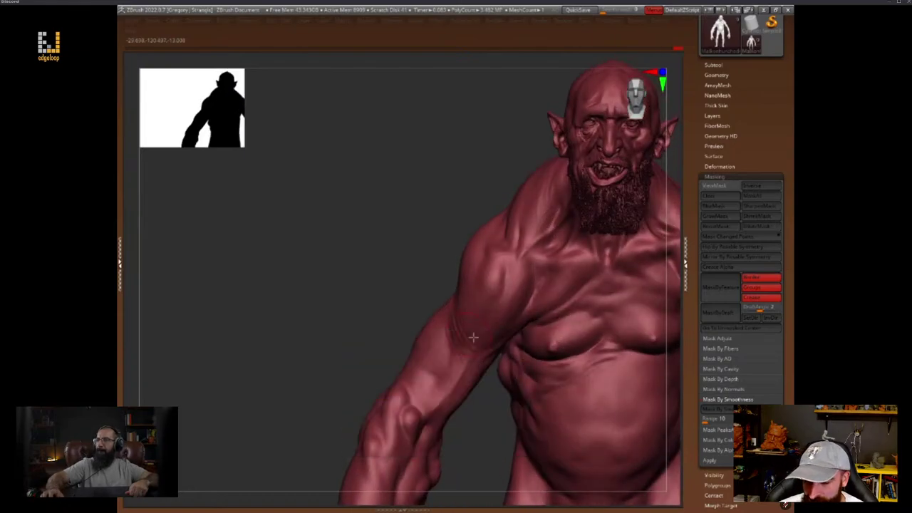
right_click_drag(472, 427, 476, 434)
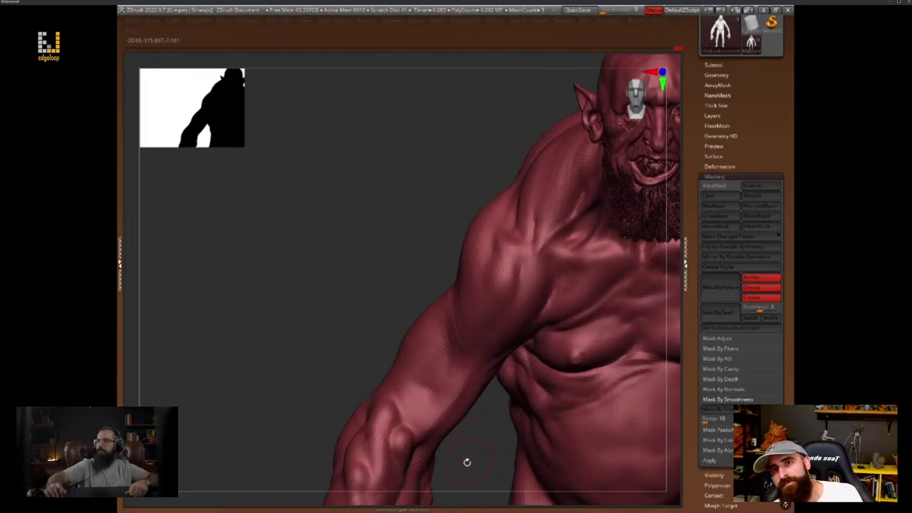
right_click_drag(492, 418, 413, 451)
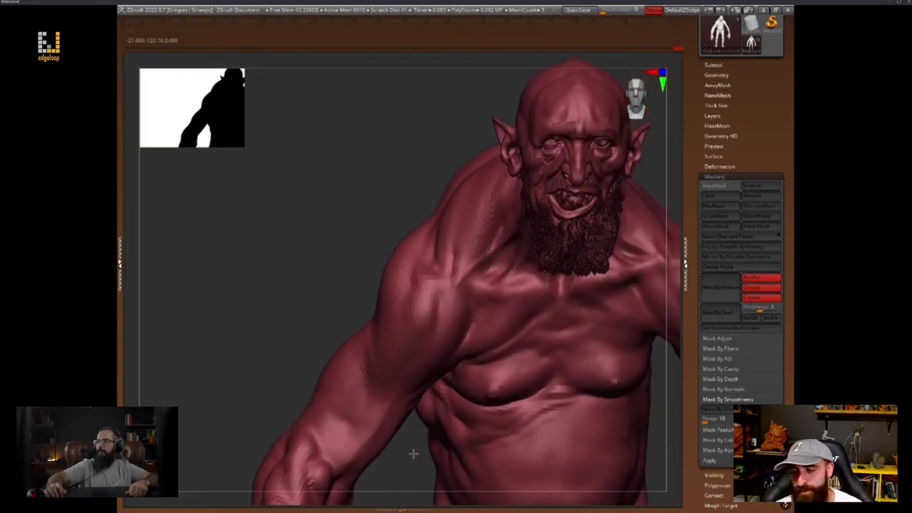
Push out the outer contour of the heavier arm's forearm just below the elbow
right_click_drag(621, 201, 659, 265)
key("f")
right_click_drag(643, 322, 614, 373)
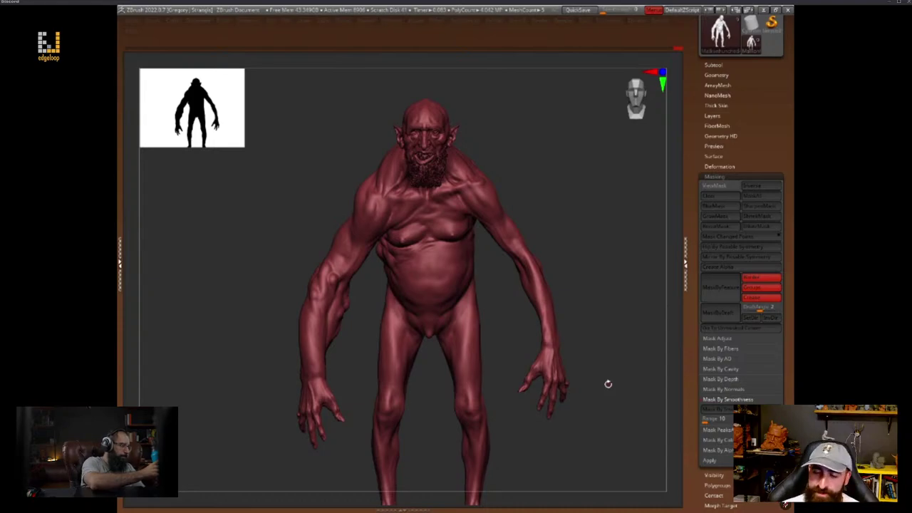
left_click_drag(624, 318, 663, 341)
left_click_drag(460, 342, 505, 378, "alt")
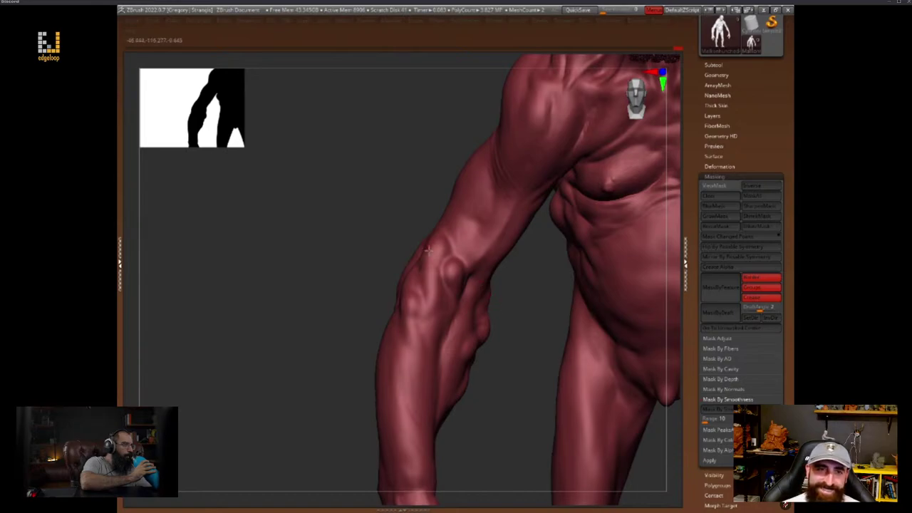
key("space")
key("space")
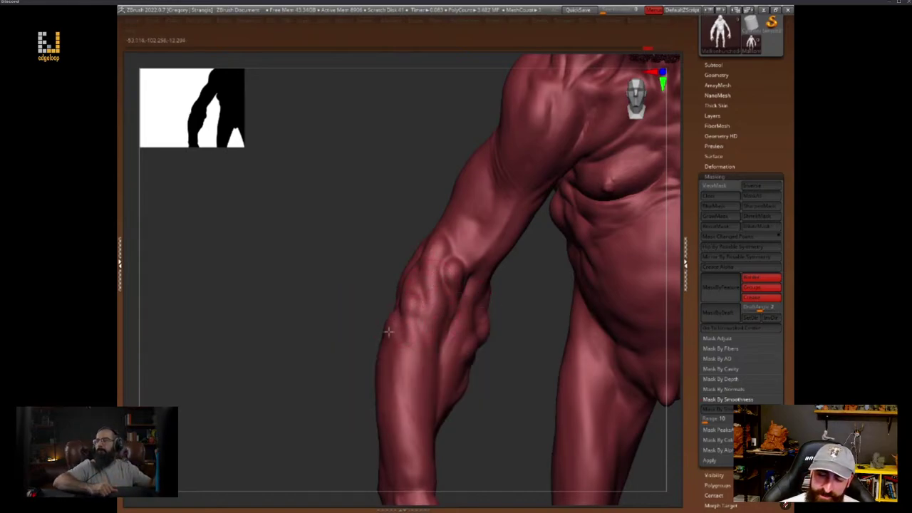
left_click_drag(384, 329, 369, 331)
key("space")
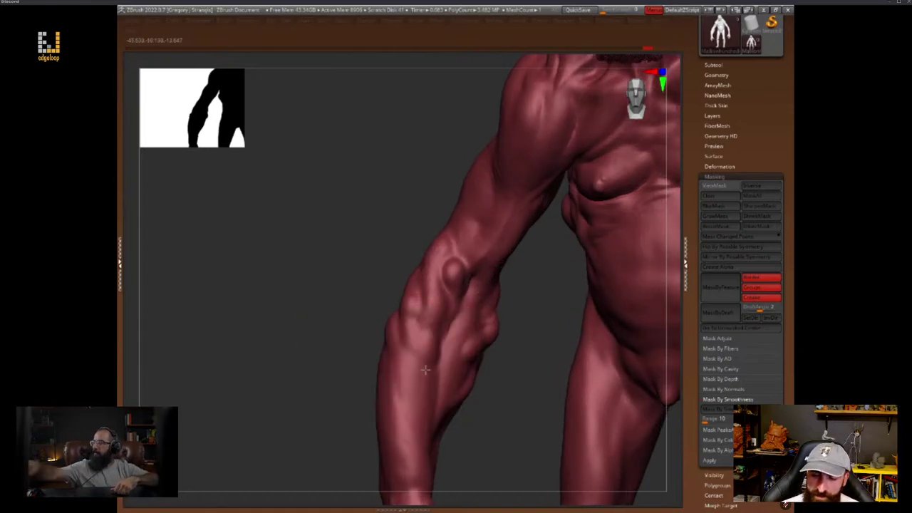
Sculpt skin folds across the back and side of the neck beneath the ear
right_click_drag(399, 360, 478, 320)
right_click_drag(564, 323, 606, 395)
right_click_drag(436, 344, 621, 306)
right_click_drag(346, 224, 359, 254)
key("space")
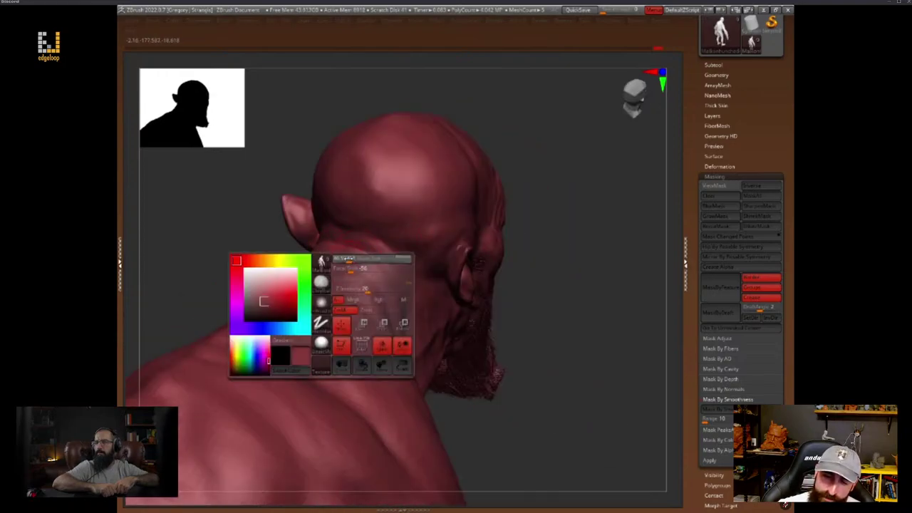
right_click_drag(517, 171, 449, 186)
key("space")
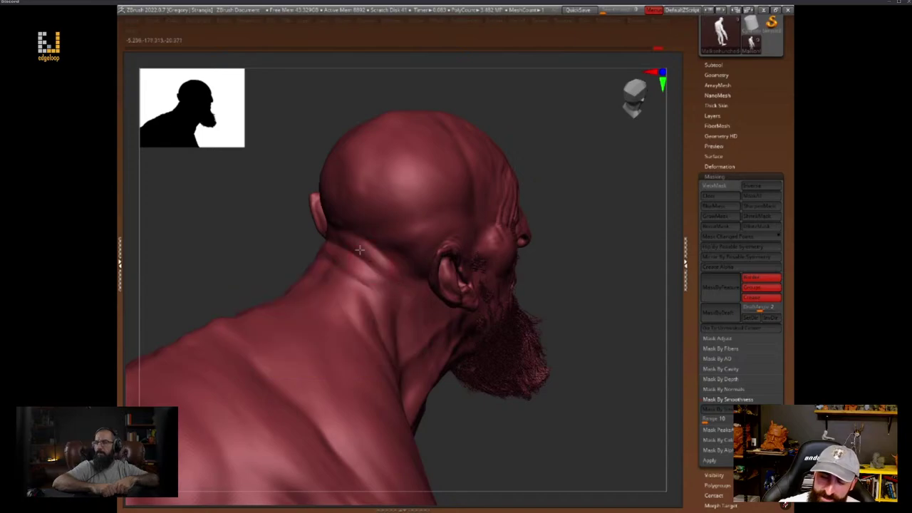
right_click_drag(563, 190, 542, 195)
right_click_drag(362, 271, 526, 223)
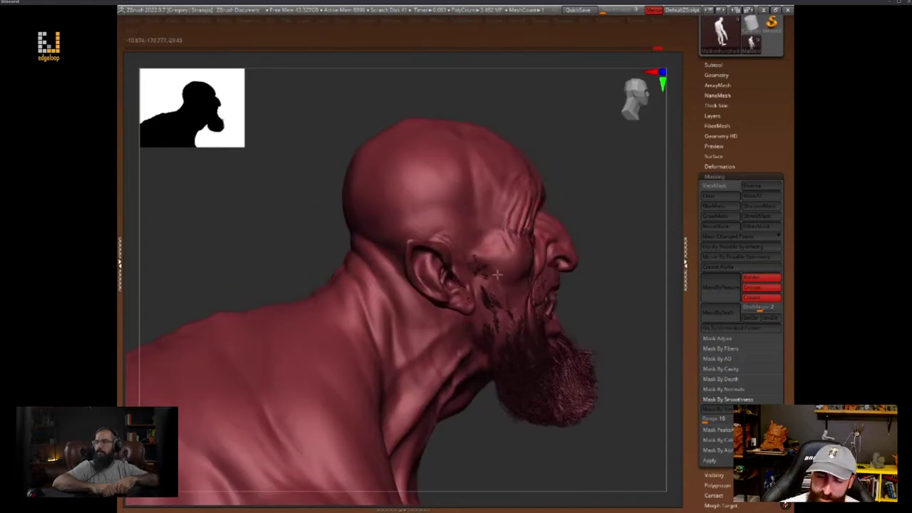
mouse_move(612, 242)
right_mouse_down()
mouse_move(637, 297)
mouse_move(621, 263)
right_mouse_up()
key("space")
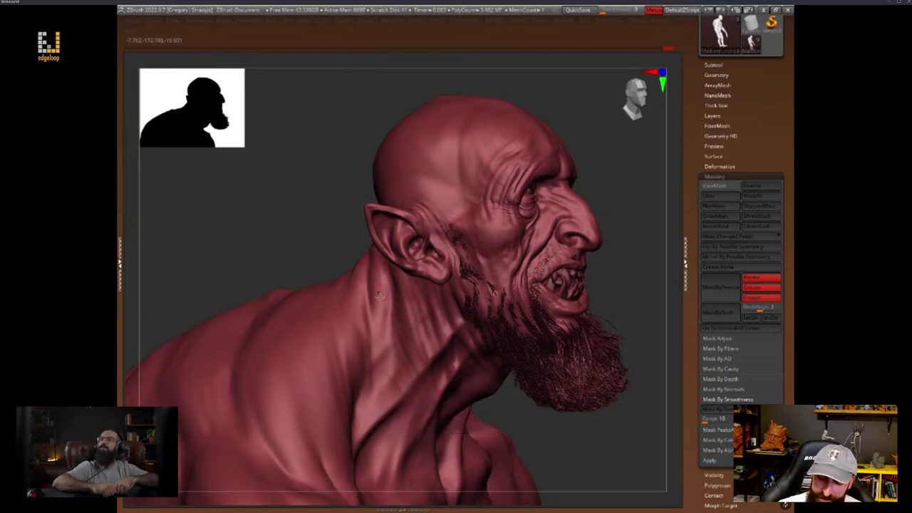
Adjust the brush's draw size and stroke, and sculpt fine creases on the side of the neck below the beard
mouse_move(663, 329)
left_mouse_down()
mouse_move(651, 348)
mouse_move(634, 329)
left_mouse_up()
key("space")
left_click(633, 330)
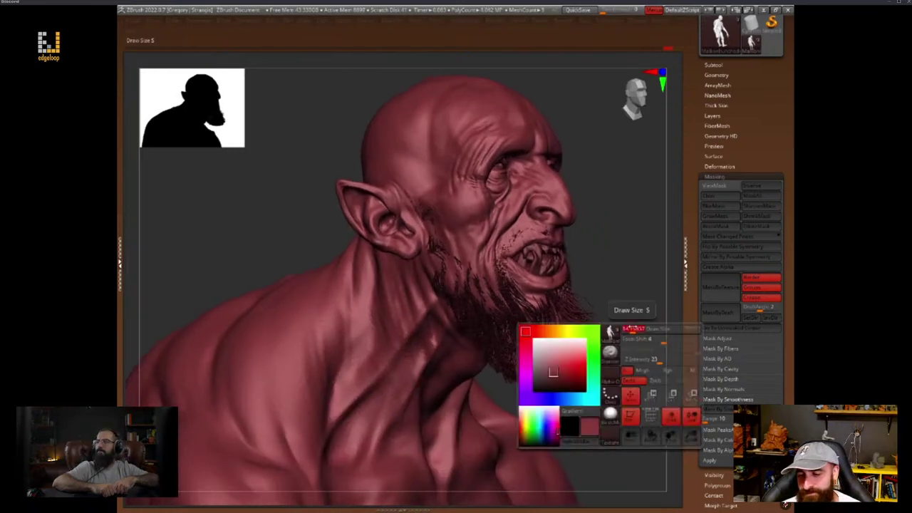
left_click(611, 397)
left_click(413, 407)
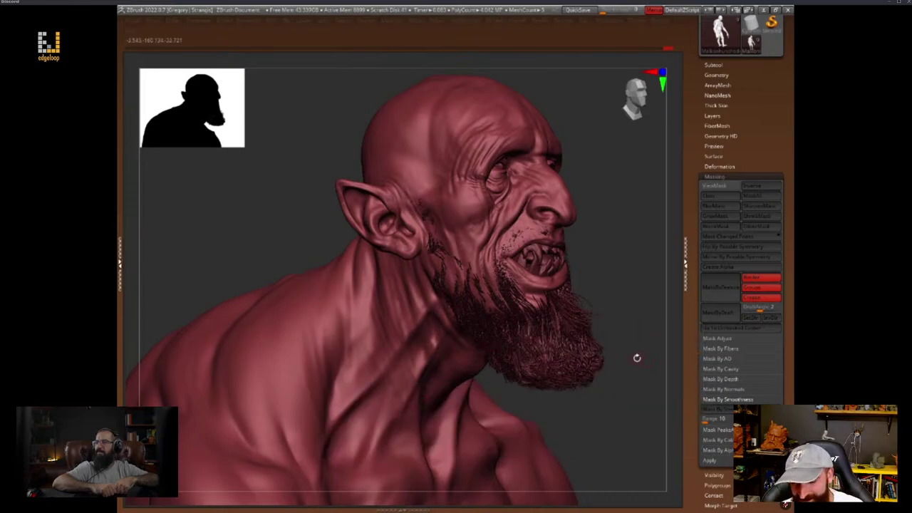
mouse_move(633, 359)
left_mouse_down()
mouse_move(629, 368)
mouse_move(635, 346)
mouse_move(628, 368)
left_mouse_up()
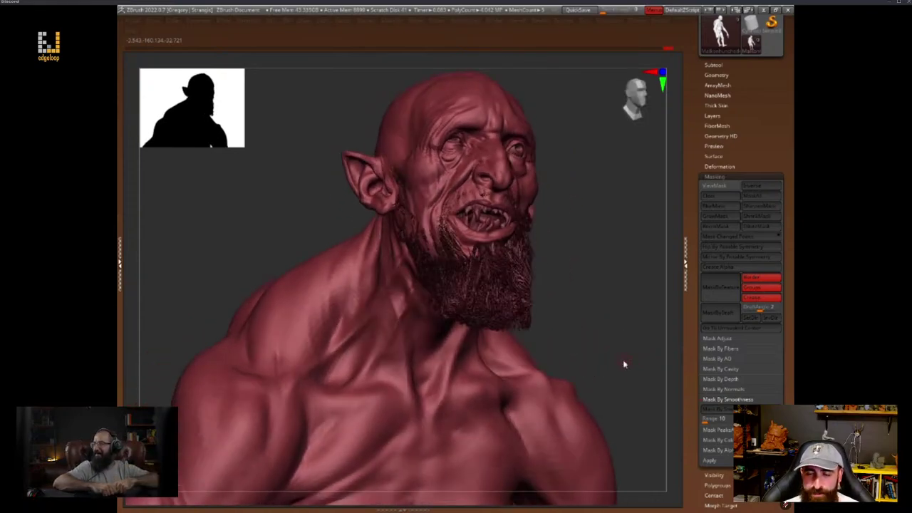
mouse_move(619, 289)
left_mouse_down()
mouse_move(623, 305)
mouse_move(600, 283)
left_mouse_up()
key("space")
left_click_drag(441, 278, 575, 323)
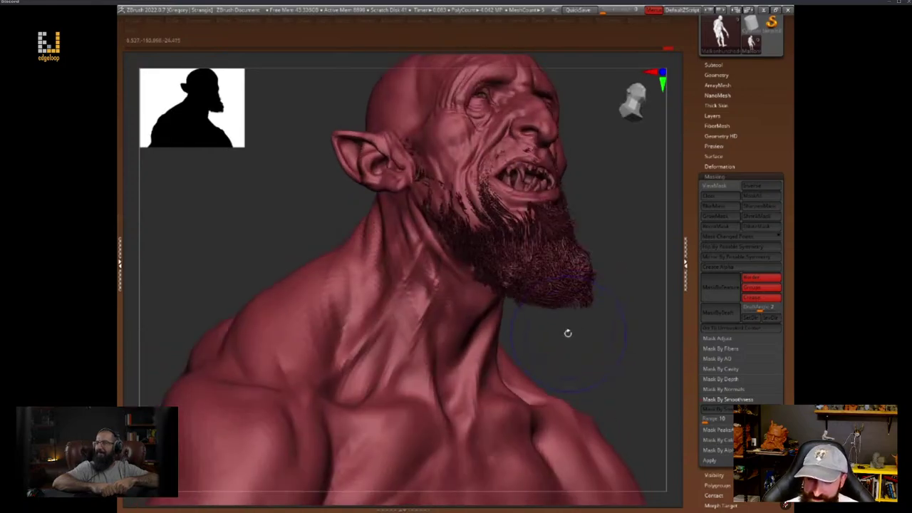
Drop the body to a lower subdivision level and reshape the front of the neck and trapezius with a large brush
key("space")
key("space")
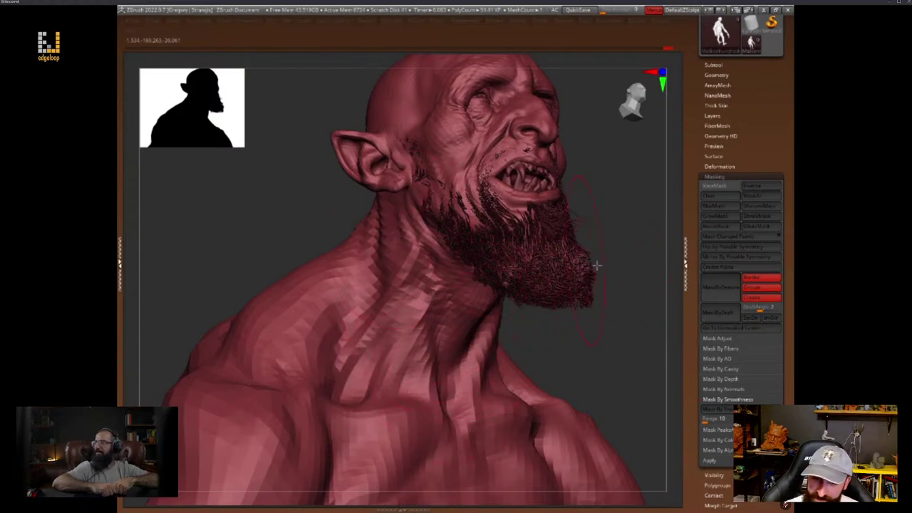
mouse_move(602, 271)
left_mouse_down()
mouse_move(634, 328)
mouse_move(615, 302)
mouse_move(553, 314)
left_mouse_up()
key("space")
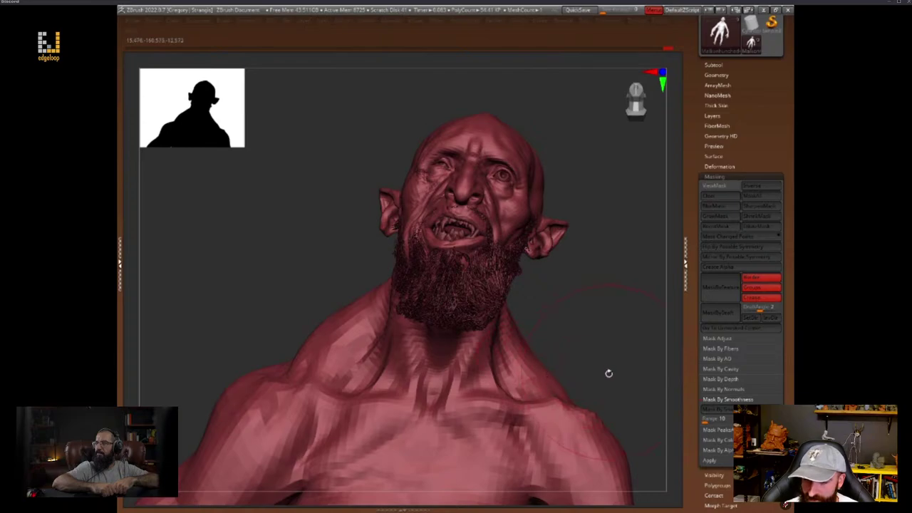
left_click_drag(606, 373, 531, 335)
key("space")
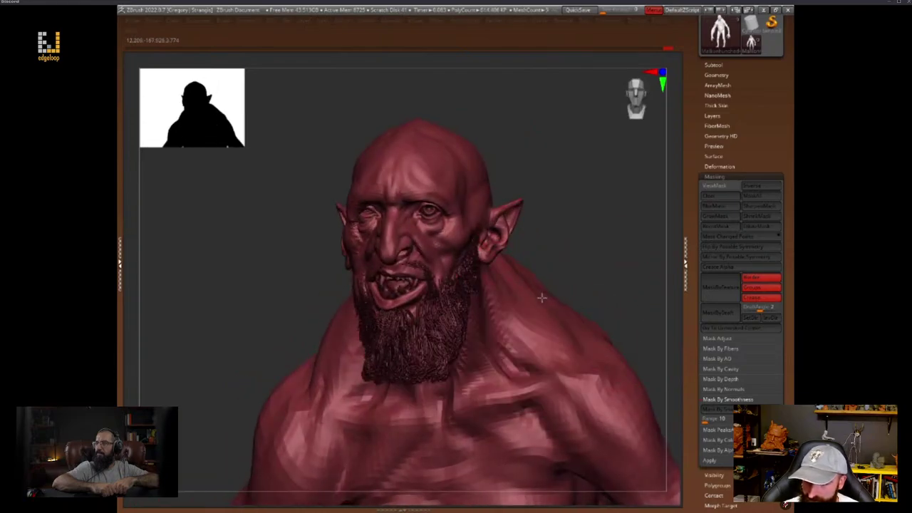
left_click_drag(555, 290, 588, 281, "alt")
key("space")
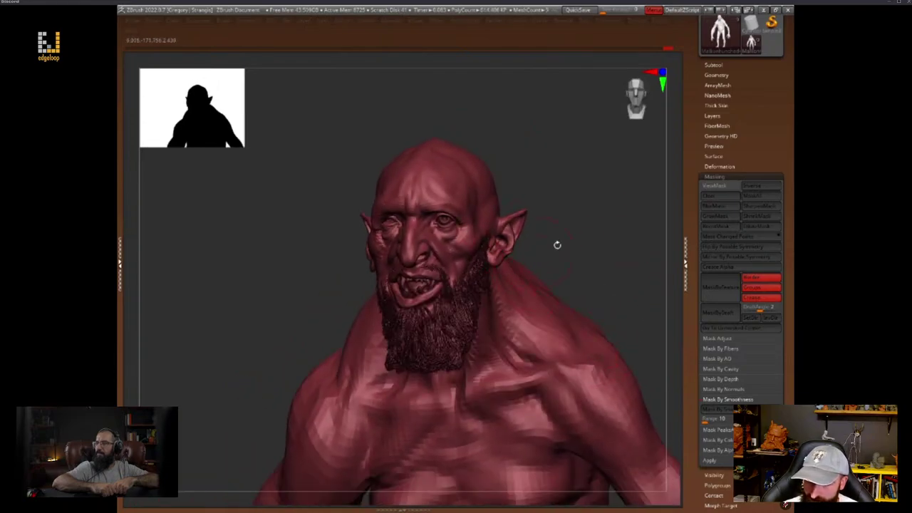
Reshape the transition from neck to shoulders around the back and sides, and return the body to a high subdivision level
mouse_move(557, 244)
left_mouse_down()
mouse_move(600, 238)
mouse_move(518, 279)
mouse_move(499, 255)
mouse_move(473, 255)
left_mouse_up()
key("space")
key("space")
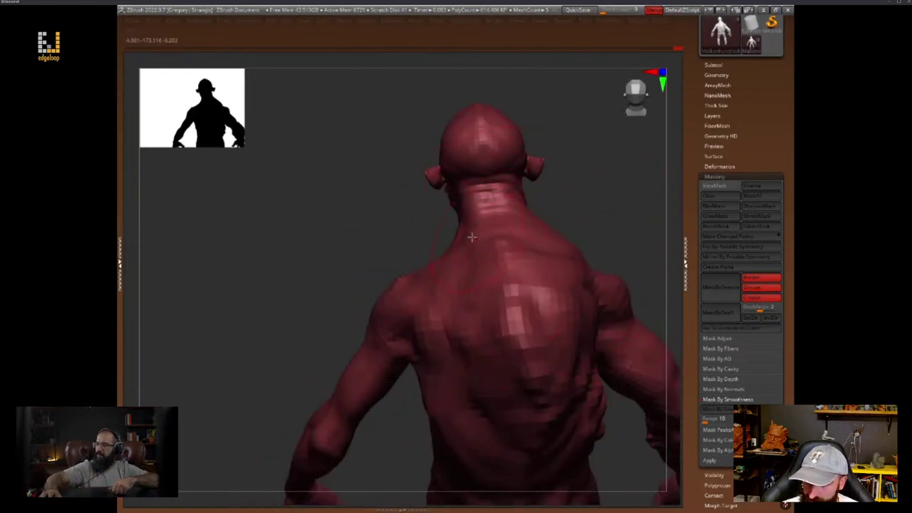
right_click_drag(420, 262, 449, 266)
key("space")
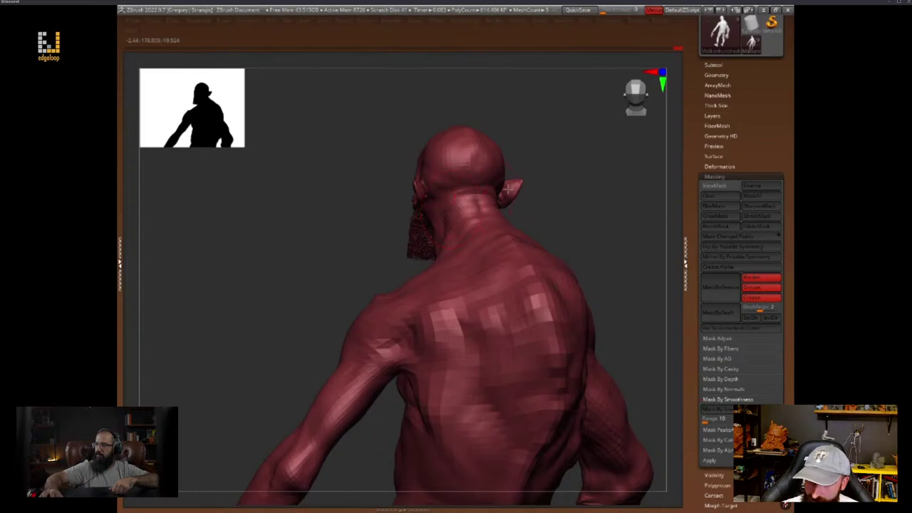
mouse_move(509, 189)
left_mouse_down()
mouse_move(539, 207)
mouse_move(422, 224)
left_mouse_up()
key("space")
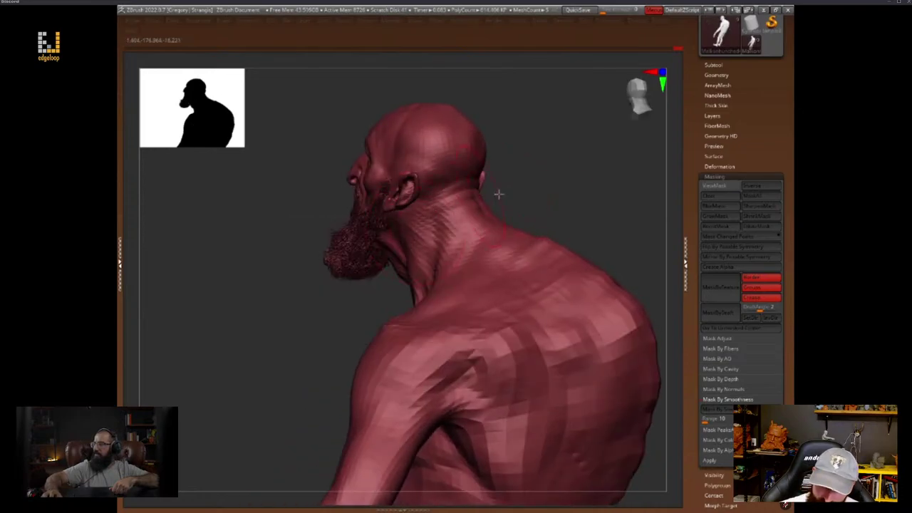
mouse_move(497, 193)
left_mouse_down()
mouse_move(572, 216)
mouse_move(568, 277)
mouse_move(630, 273)
left_mouse_up()
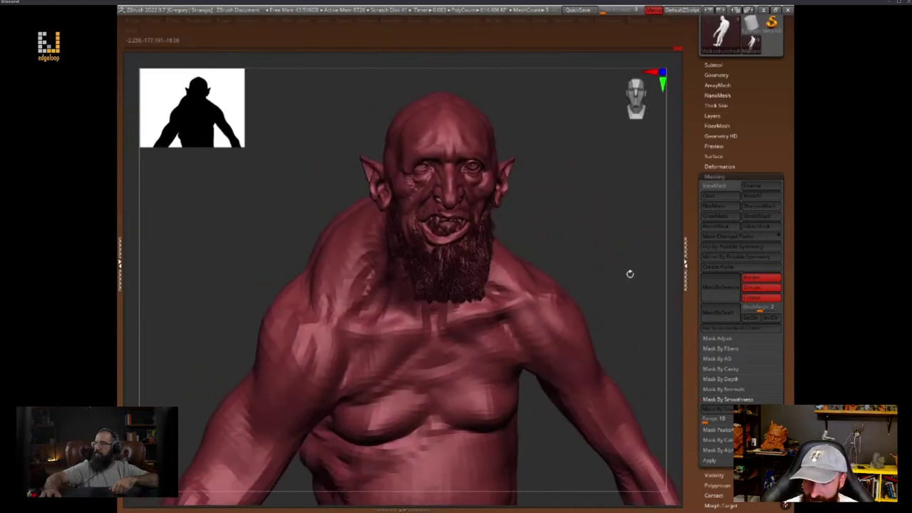
key("space")
left_click_drag(617, 313, 629, 259, "alt")
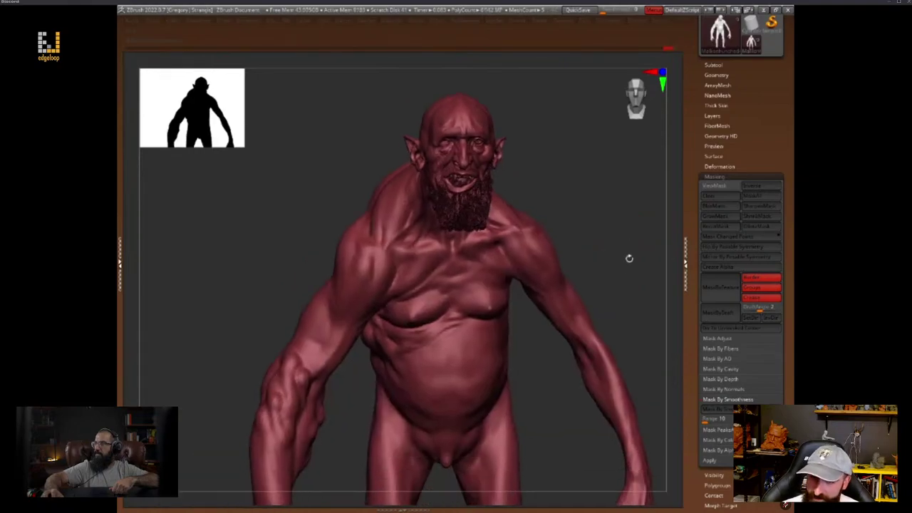
Compare the current sculpt with the stored body shape by switching the geometry back and forth
left_click_drag(633, 289, 623, 311)
key("Tab")
left_click(658, 484)
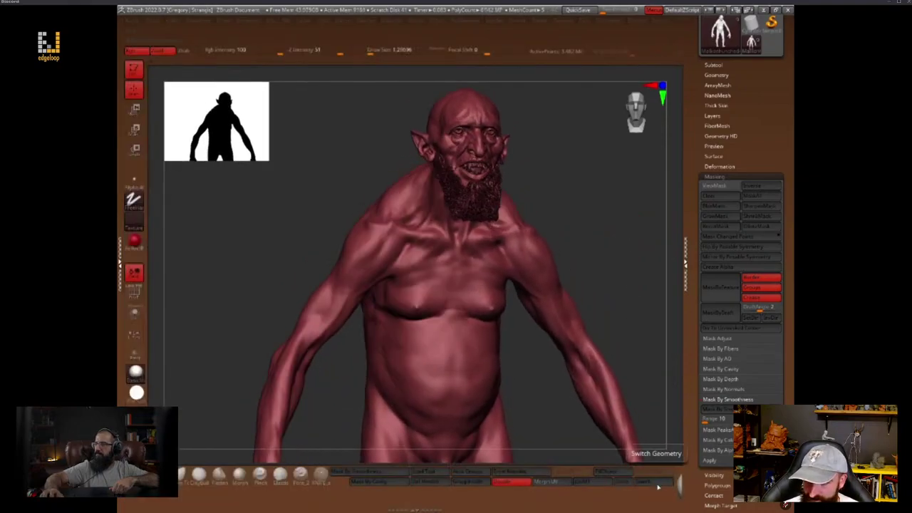
left_click(656, 485)
key("Tab")
Refine the side of the neck between the ear and collarbone from a low three-quarter view
key("space")
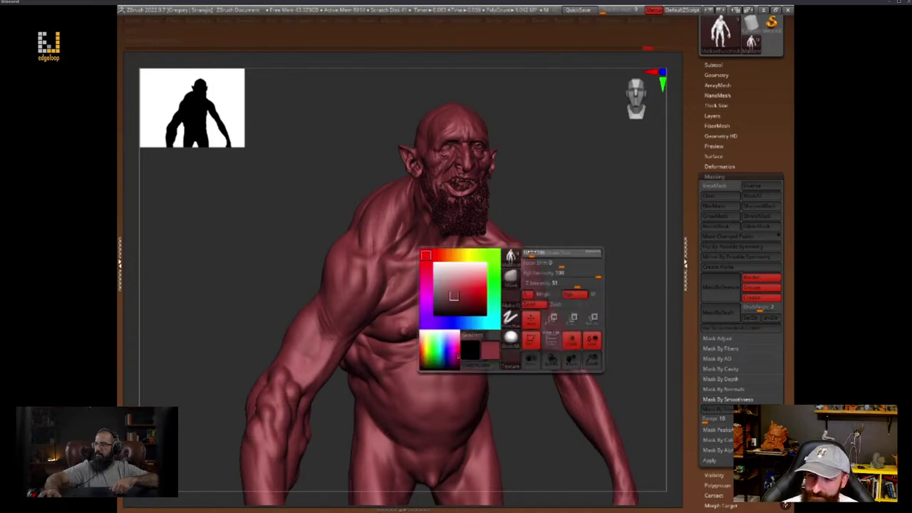
mouse_move(581, 248)
left_mouse_down()
mouse_move(581, 260)
mouse_move(622, 287)
left_mouse_up()
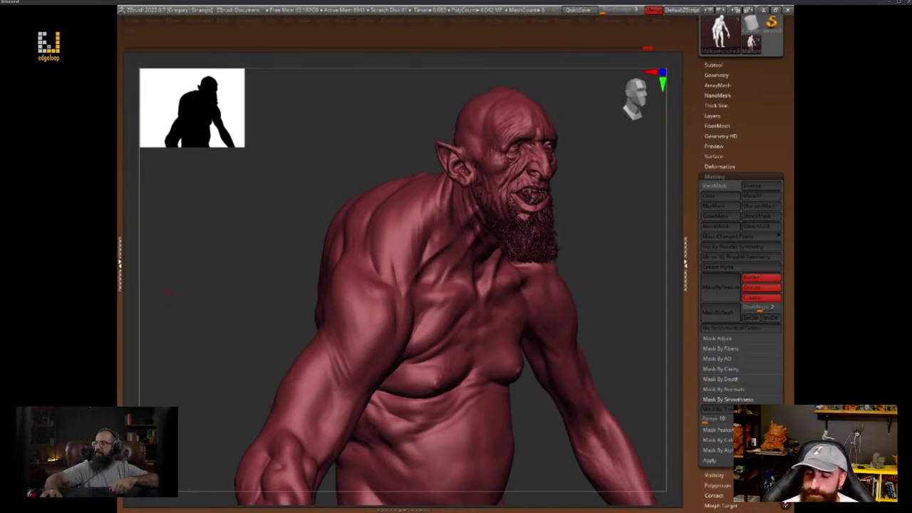
left_click_drag(648, 323, 633, 352)
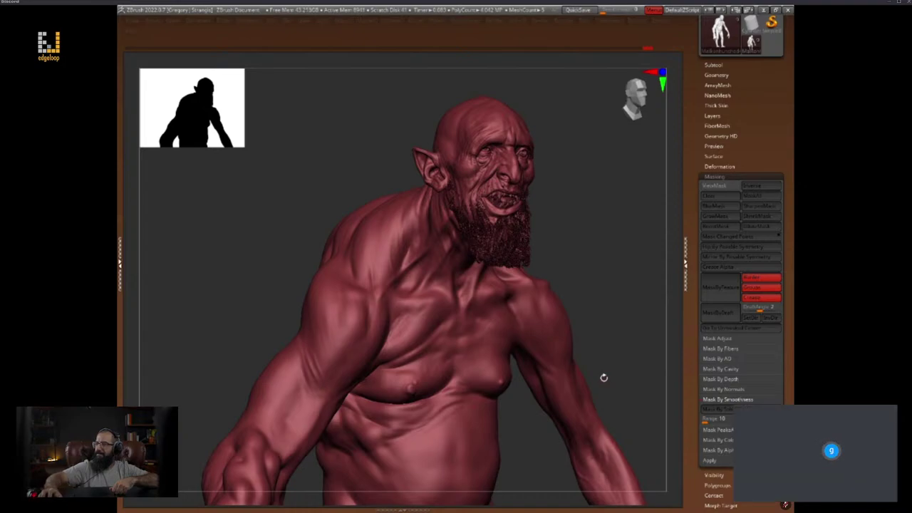
left_click_drag(625, 325, 625, 332)
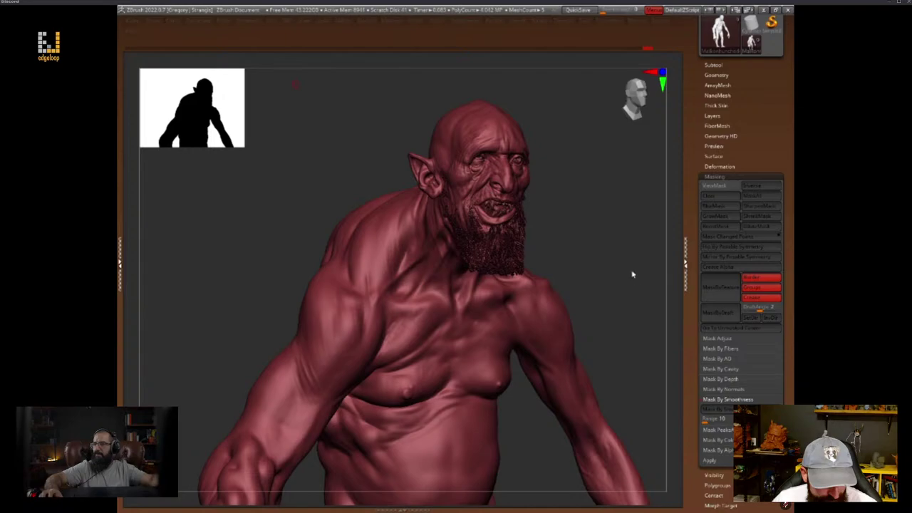
mouse_move(632, 275)
left_mouse_down()
mouse_move(647, 267)
mouse_move(636, 339)
left_mouse_up()
key("space")
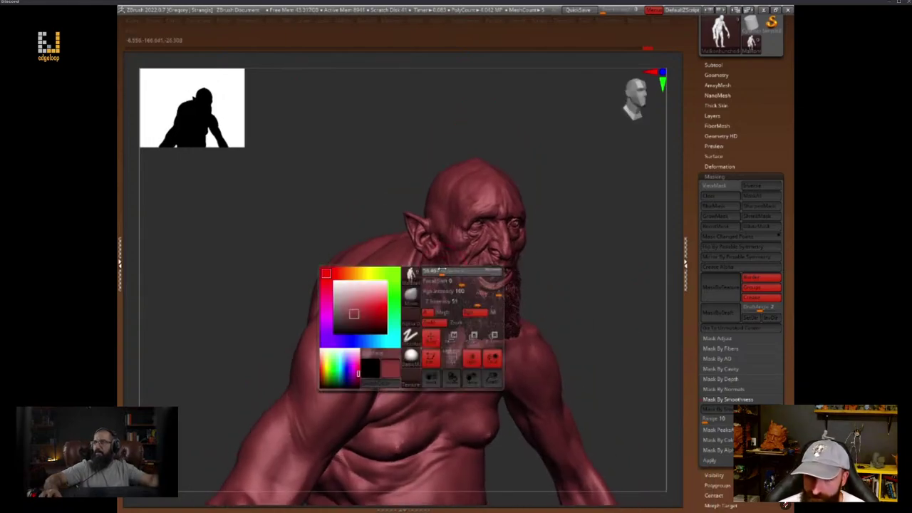
mouse_move(608, 270)
left_mouse_down()
mouse_move(604, 322)
mouse_move(632, 300)
mouse_move(615, 330)
mouse_move(570, 313)
left_mouse_up()
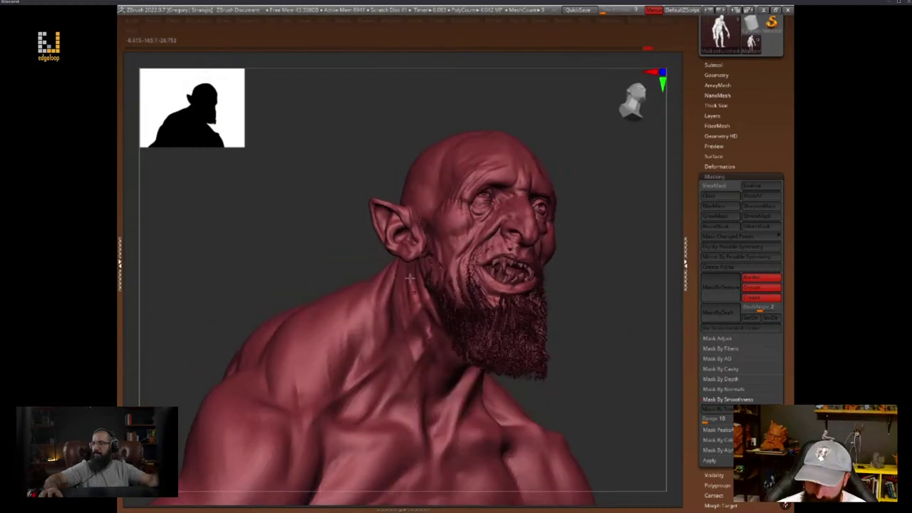
key("space")
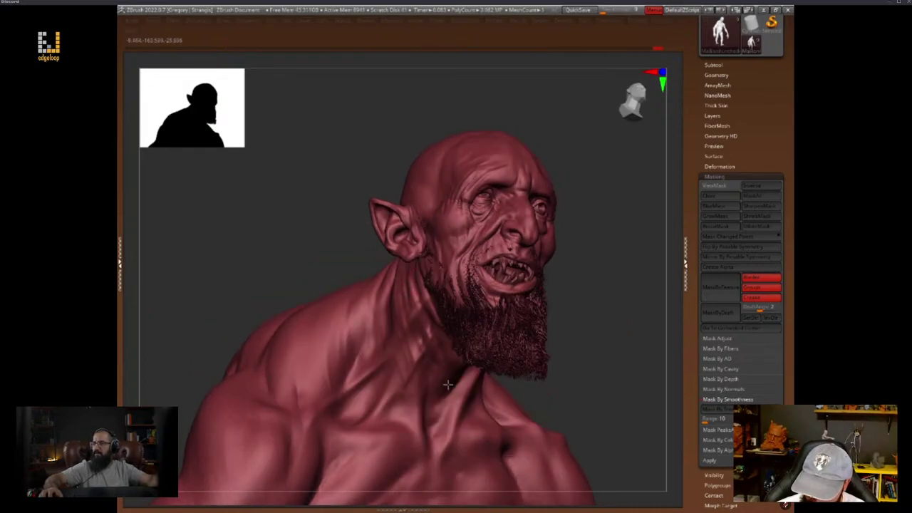
left_click_drag(582, 354, 584, 295)
key("space")
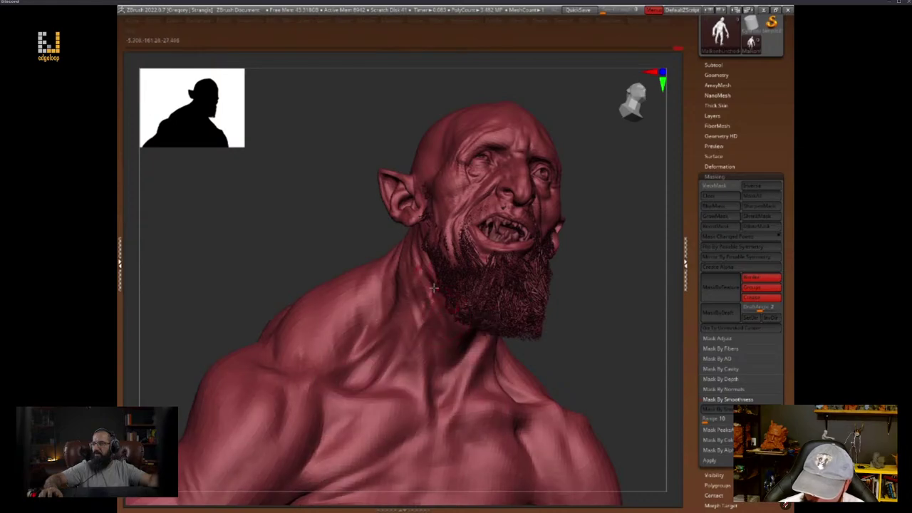
Mask the body by smoothness and hide the mask display
left_click(726, 400)
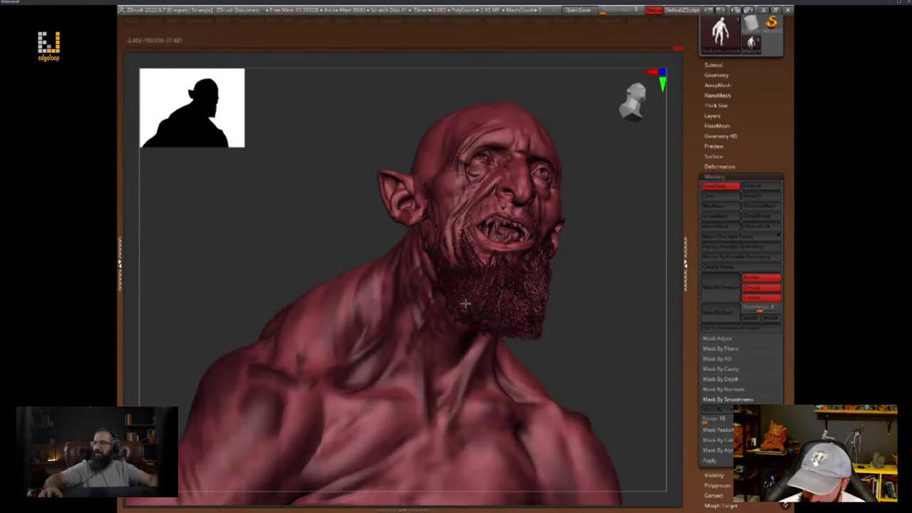
left_click_drag(590, 278, 594, 284)
key("ctrl+h")
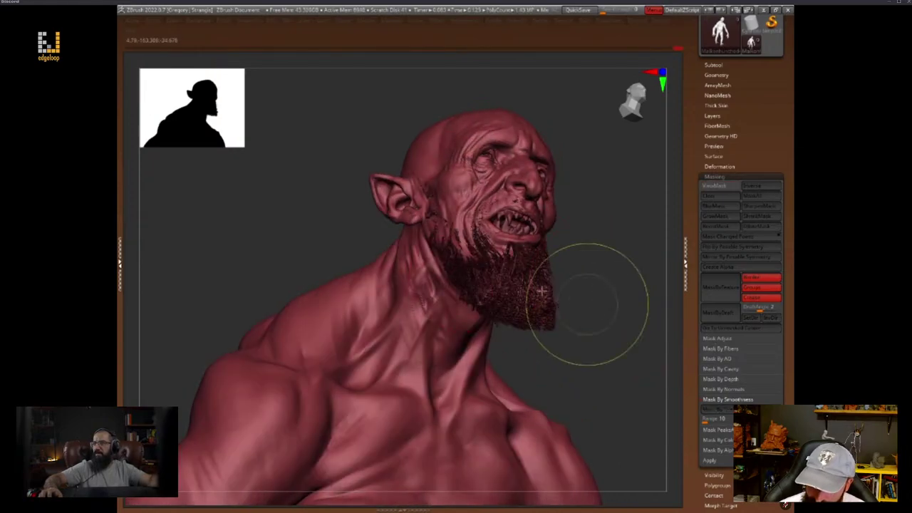
Sculpt the neck tendons and the throat area beneath the beard down to the collarbones
right_click_drag(472, 343, 551, 325)
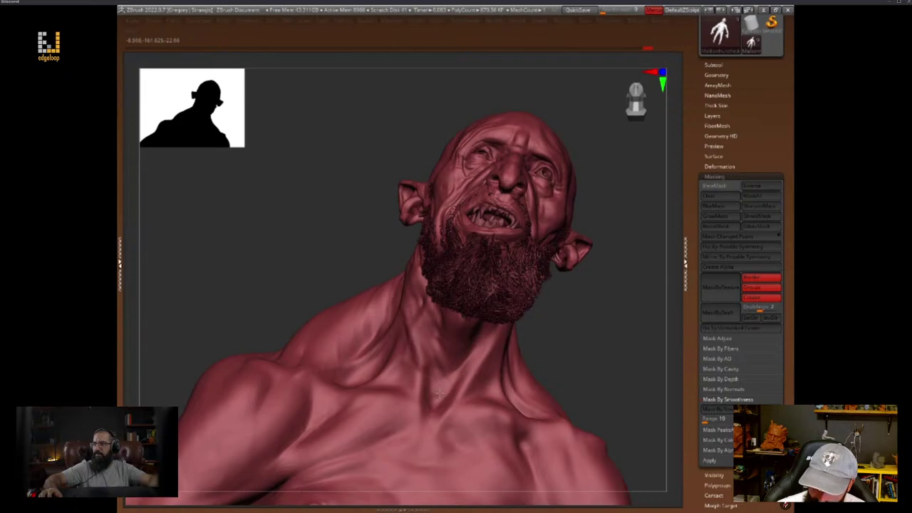
mouse_move(436, 384)
right_mouse_down()
mouse_move(584, 335)
mouse_move(617, 305)
right_mouse_up()
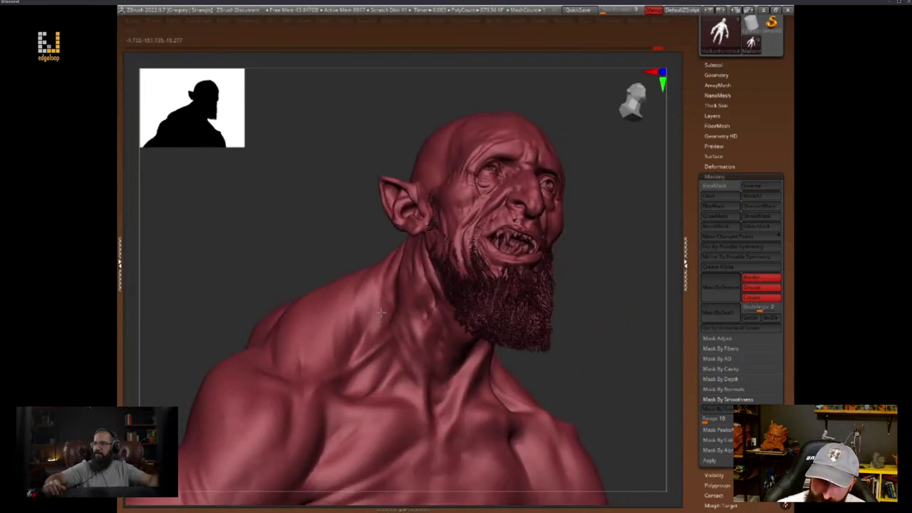
right_click_drag(604, 280, 612, 286)
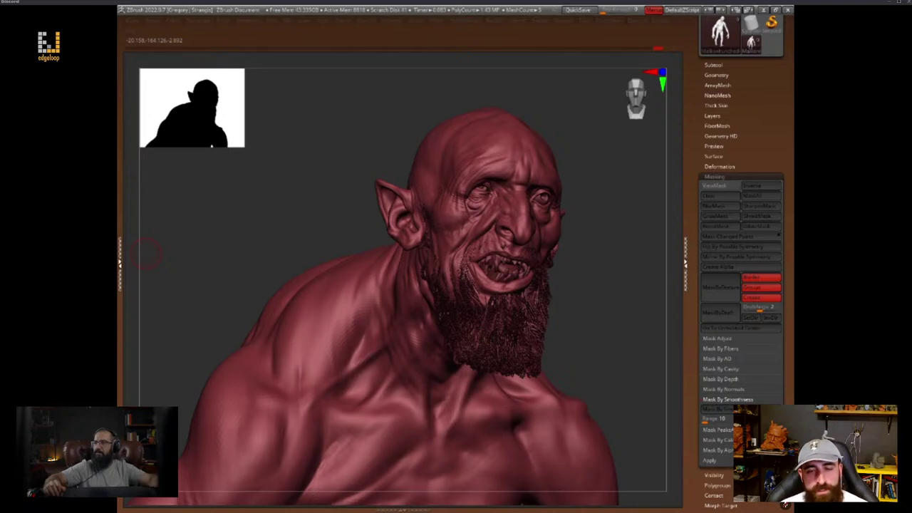
Refine the muscles on the side of the neck between the ear and the collarbone from a three-quarter view
left_click_drag(600, 313, 594, 301)
key("space")
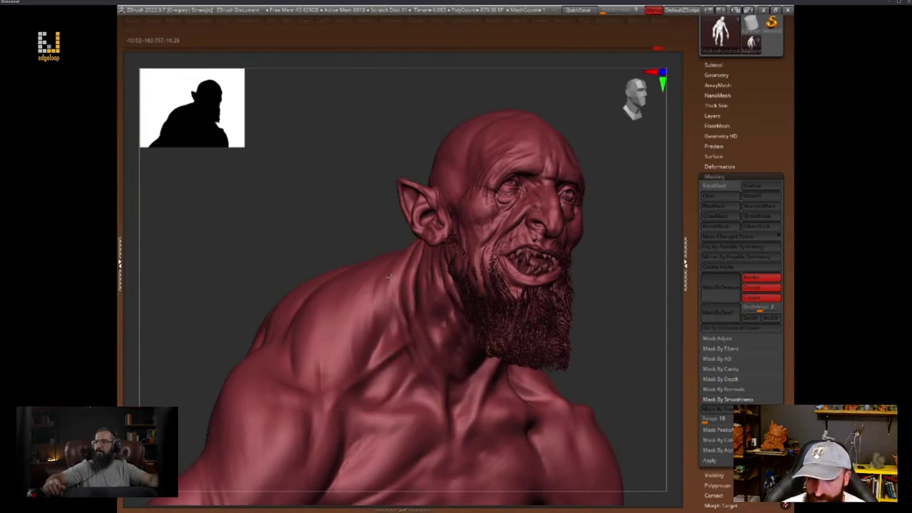
mouse_move(629, 309)
left_mouse_down()
mouse_move(621, 322)
mouse_move(448, 335)
left_mouse_up()
key("space")
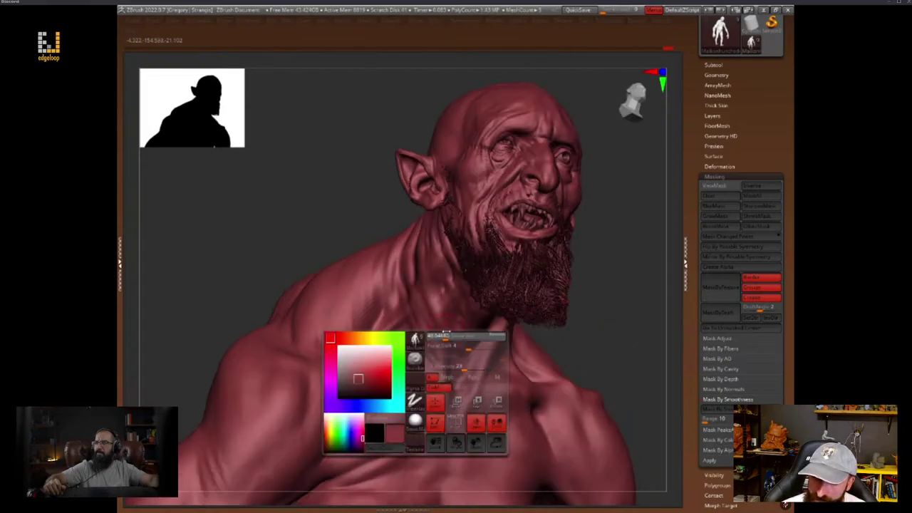
left_click_drag(587, 301, 602, 275)
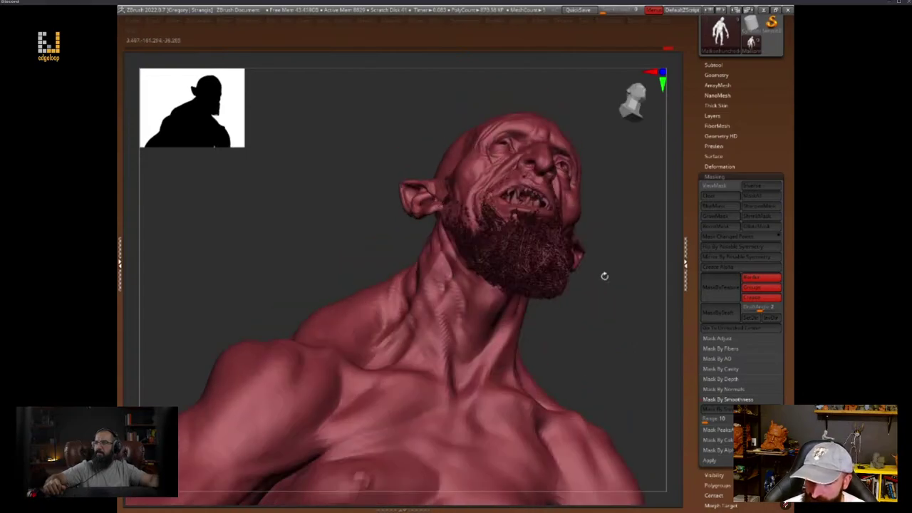
Sculpt the throat and the front neck tendons beneath the beard, working from low views on both sides
key("space")
left_click_drag(605, 313, 541, 316)
key("space")
key("space")
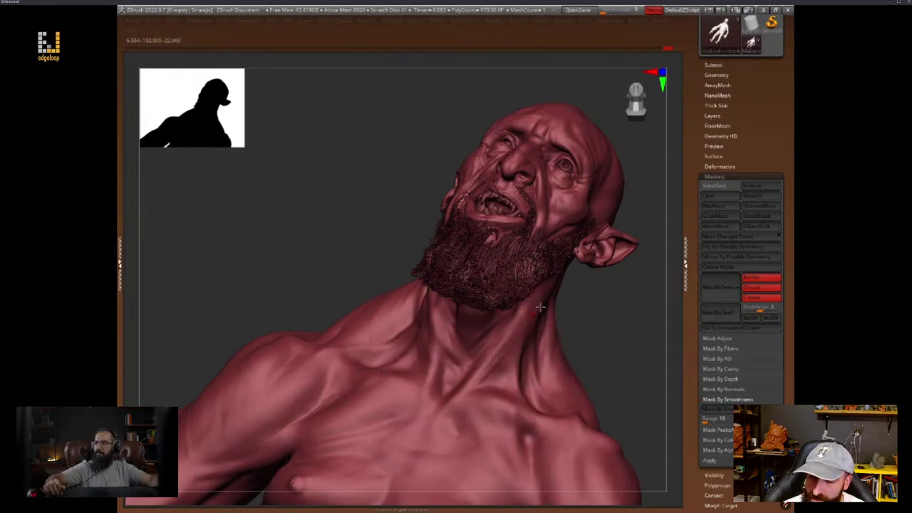
mouse_move(540, 306)
right_mouse_down()
mouse_move(590, 335)
mouse_move(584, 351)
mouse_move(546, 342)
right_mouse_up()
key("space")
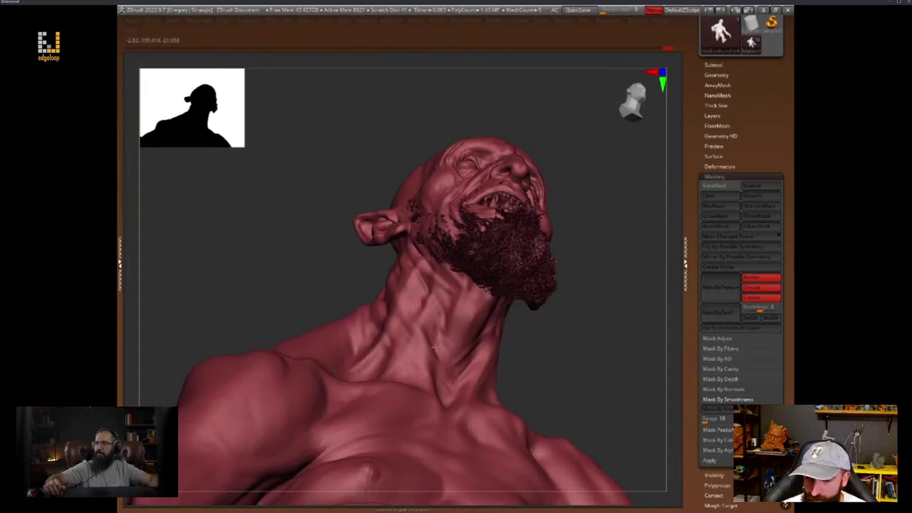
mouse_move(437, 346)
right_mouse_down()
mouse_move(565, 370)
mouse_move(467, 295)
mouse_move(549, 351)
mouse_move(637, 281)
mouse_move(562, 271)
right_mouse_up()
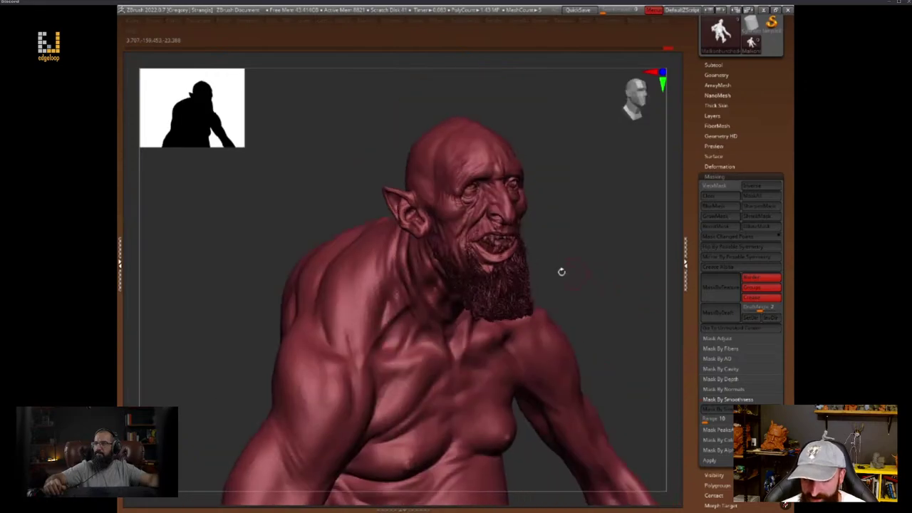
Compare the current neck and throat sculpt with earlier states in the undo history
key("space")
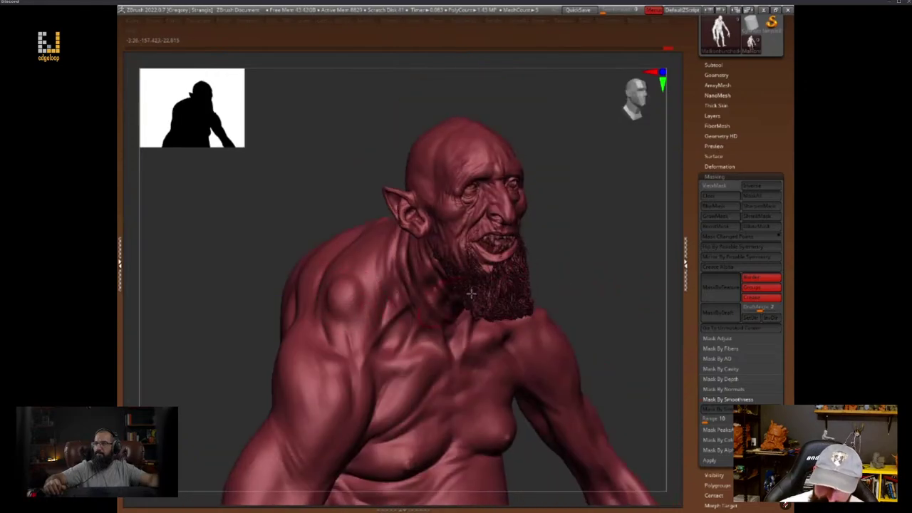
right_click_drag(631, 313, 634, 321)
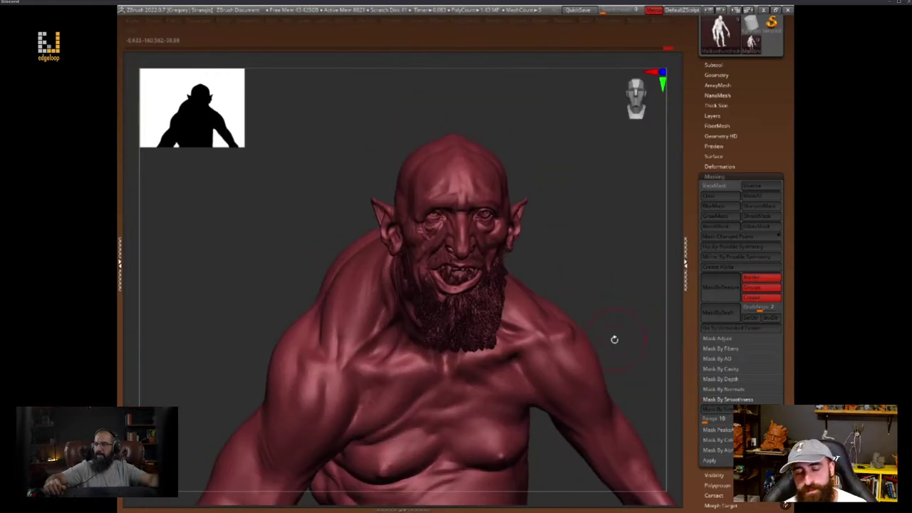
mouse_move(596, 258)
right_mouse_down()
mouse_move(611, 269)
mouse_move(624, 252)
right_mouse_up()
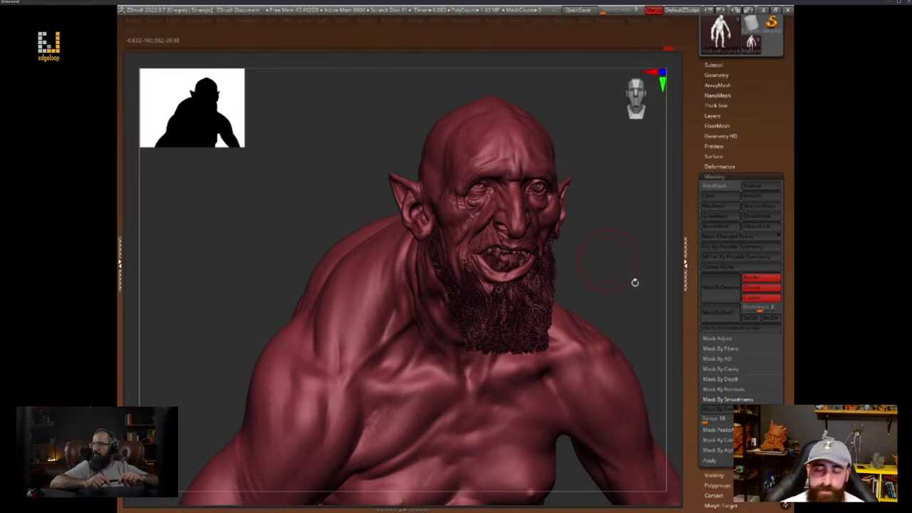
mouse_move(635, 283)
right_mouse_down("alt")
mouse_move(623, 299)
mouse_move(611, 295)
mouse_move(619, 299)
mouse_move(610, 337)
mouse_move(539, 293)
mouse_move(597, 306)
mouse_move(513, 309)
right_mouse_up("alt")
key("space")
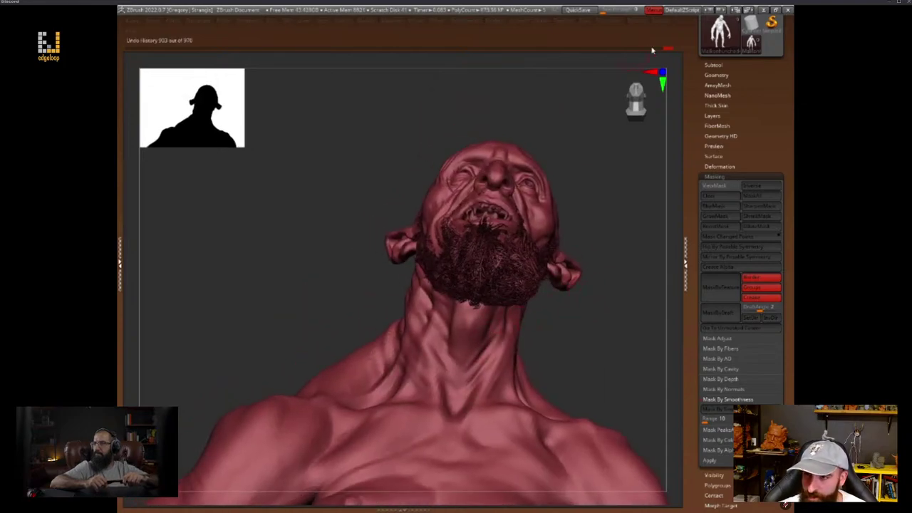
mouse_move(659, 52)
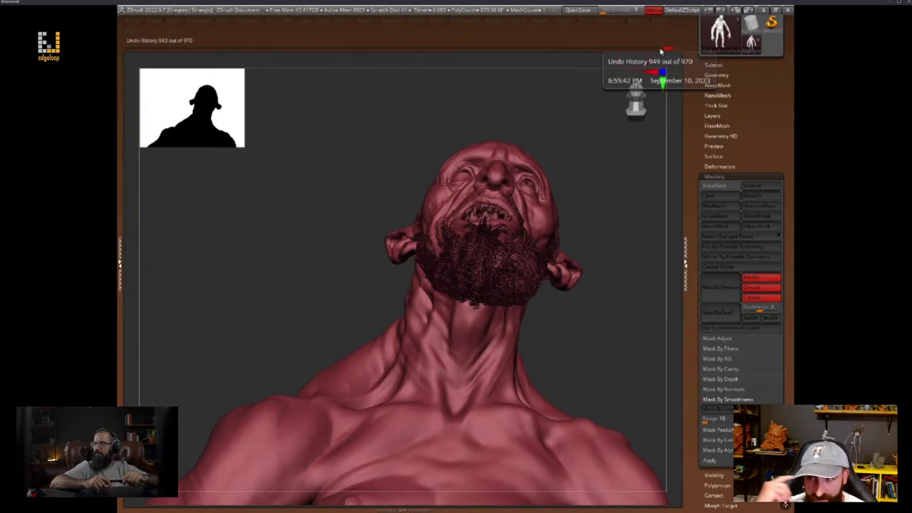
Deepen the skin folds under the jaw and along the side of the throat from low angles
mouse_move(601, 332)
right_mouse_down()
mouse_move(592, 339)
mouse_move(567, 324)
mouse_move(550, 325)
right_mouse_up()
key("space")
key("space")
key("space")
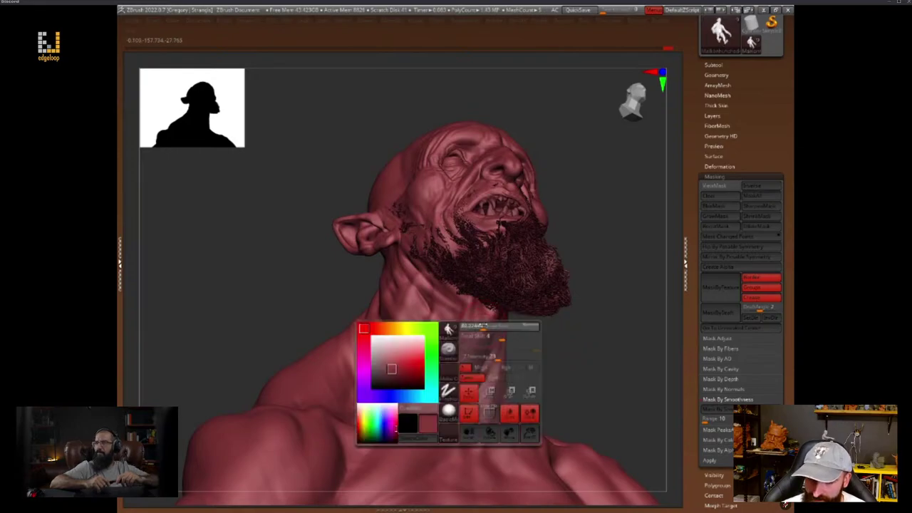
right_click_drag(487, 331, 488, 342)
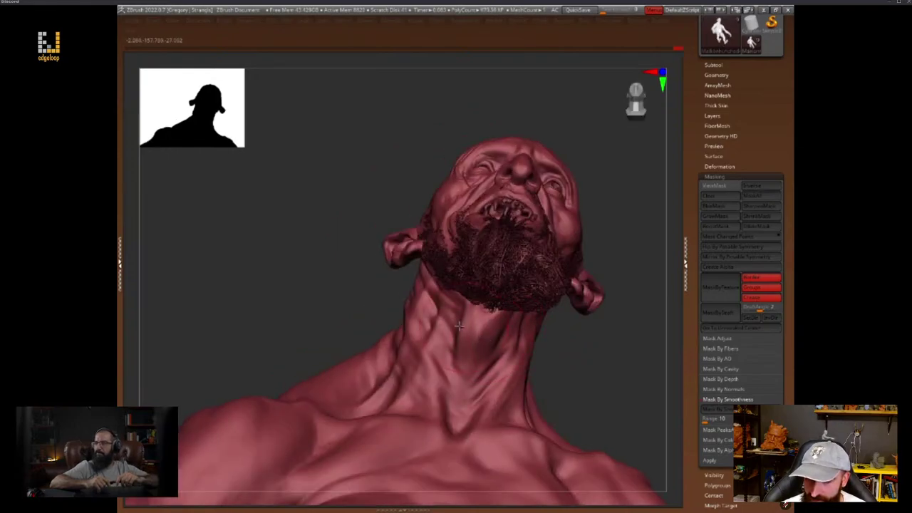
right_click_drag(565, 342, 558, 327)
key("space")
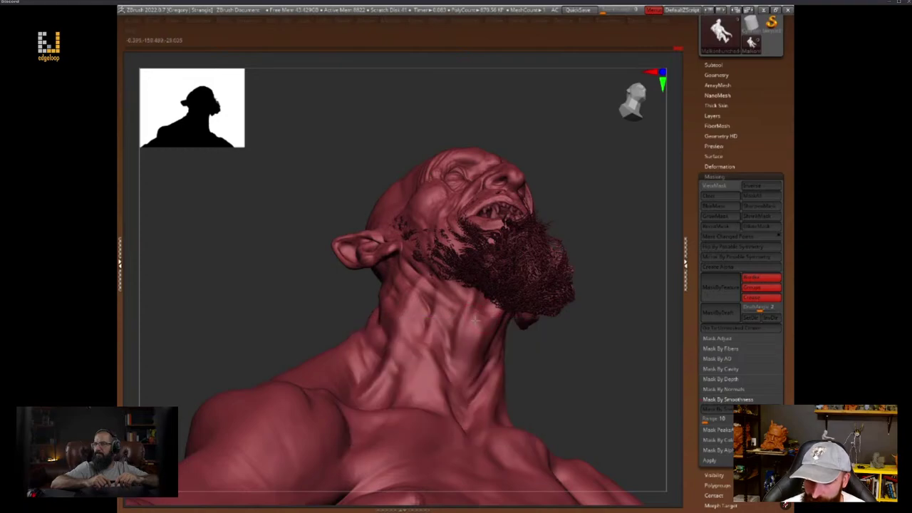
Sculpt and soften the diagonal folds on the side of the neck from behind the jaw toward the collarbone
right_click_drag(533, 373, 510, 290)
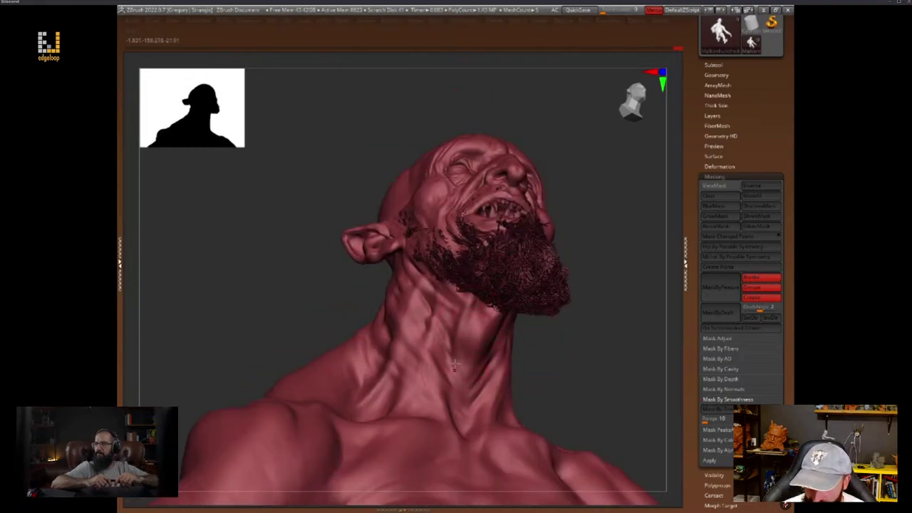
key("space")
right_click_drag(525, 349, 514, 345)
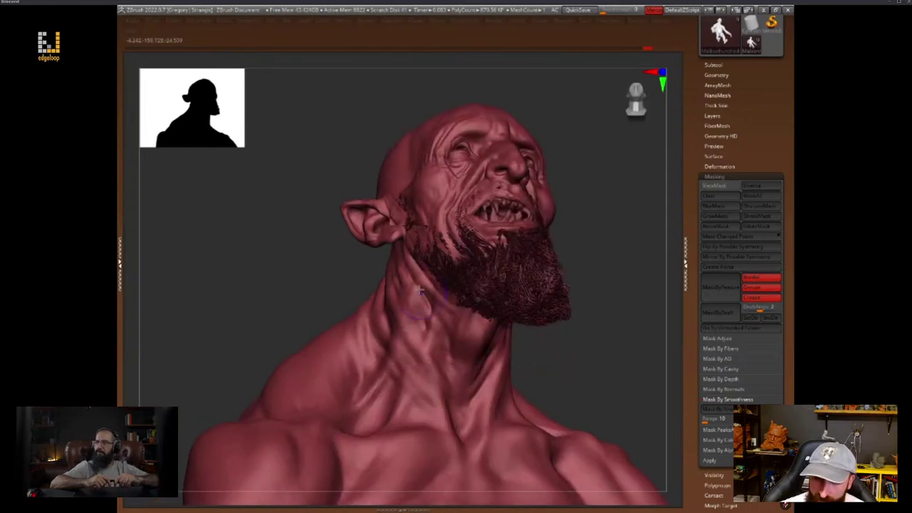
key("space")
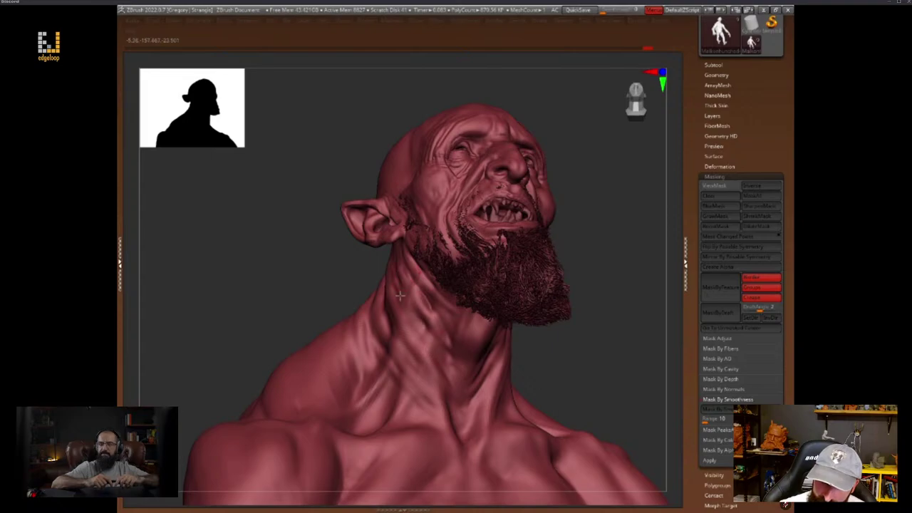
mouse_move(577, 299)
left_mouse_down()
mouse_move(580, 271)
mouse_move(610, 264)
left_mouse_up()
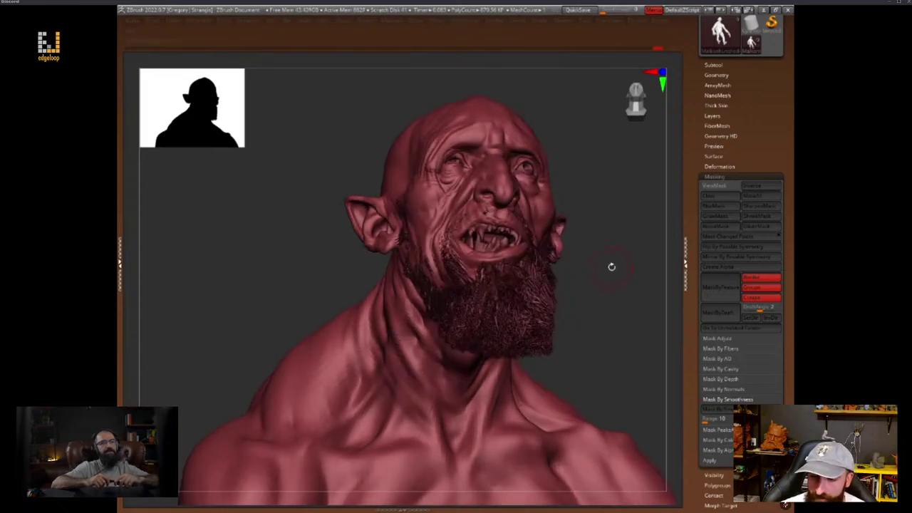
key("space")
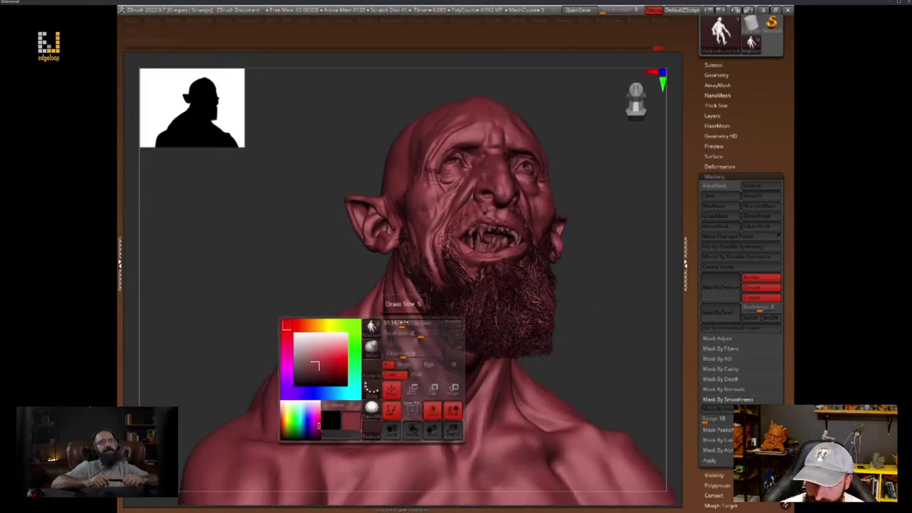
Mask the body by cavity with an intensity of about 95.35 and blur the mask
left_click(720, 369)
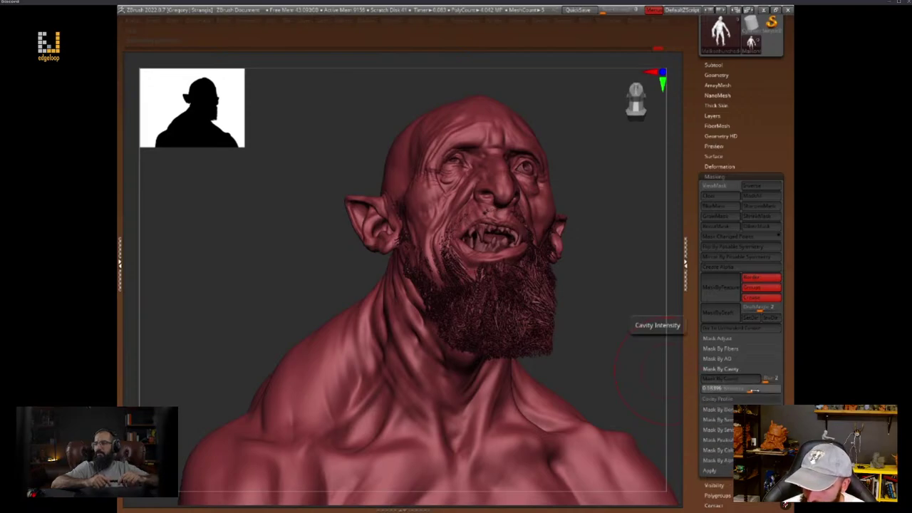
left_click_drag(739, 388, 777, 390)
left_click(747, 378)
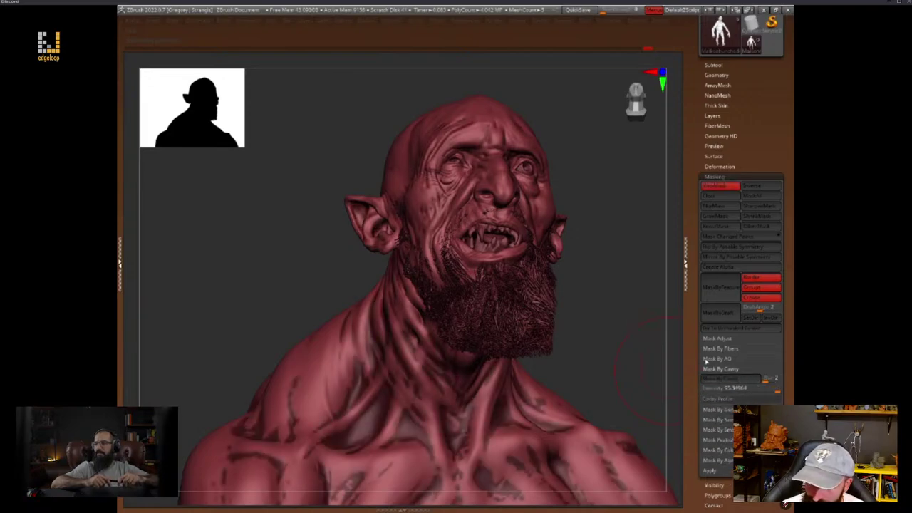
key("space")
left_click_drag(604, 267, 572, 279)
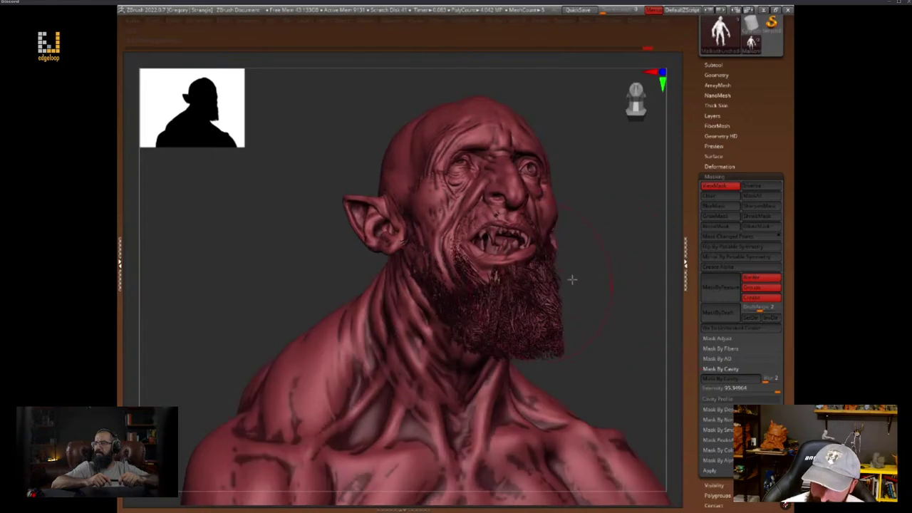
left_click(720, 207)
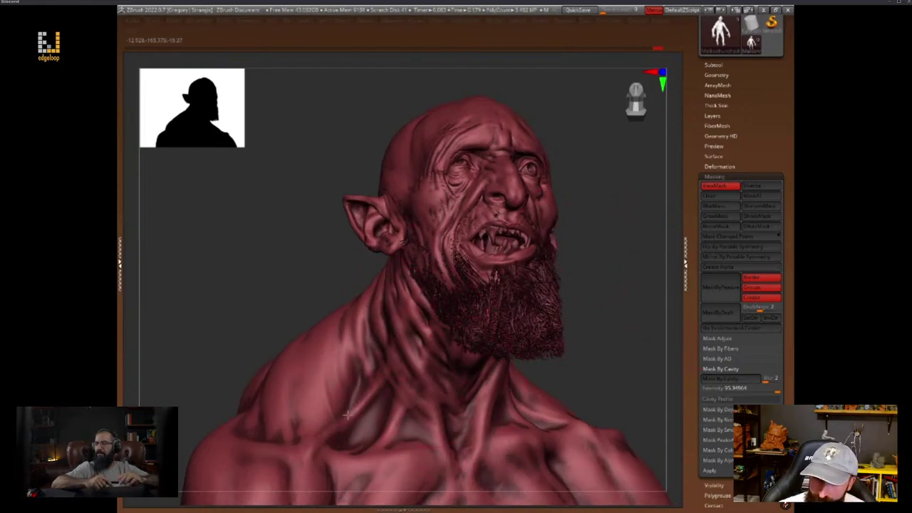
Lower the body mesh by two subdivision levels
mouse_move(623, 311)
left_mouse_down()
mouse_move(615, 295)
mouse_move(614, 320)
mouse_move(623, 277)
mouse_move(589, 291)
mouse_move(618, 281)
mouse_move(606, 320)
mouse_move(588, 314)
mouse_move(620, 321)
mouse_move(629, 309)
mouse_move(620, 289)
mouse_move(634, 295)
mouse_move(632, 279)
left_mouse_up()
right_click(597, 293)
key("shift+d")
key("shift+d")
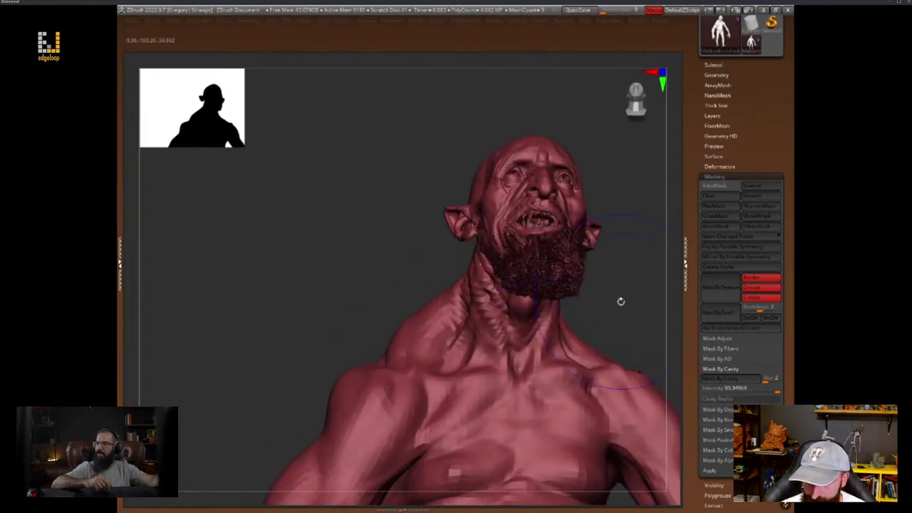
Rework the broad forms along the side of the neck and the trapezius on the low-resolution mesh
key("space")
mouse_move(612, 281)
left_mouse_down()
mouse_move(604, 275)
mouse_move(427, 347)
left_mouse_up()
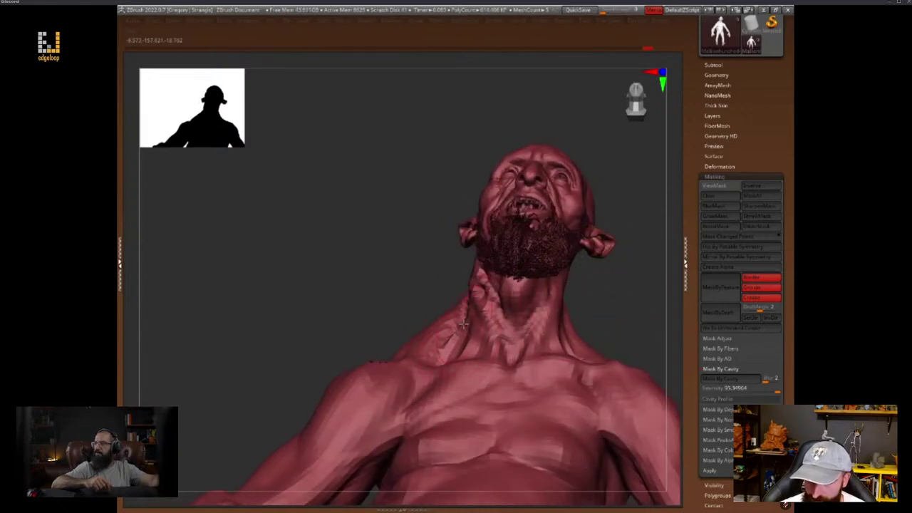
mouse_move(624, 277)
left_mouse_down()
mouse_move(630, 310)
mouse_move(645, 318)
mouse_move(577, 314)
left_mouse_up()
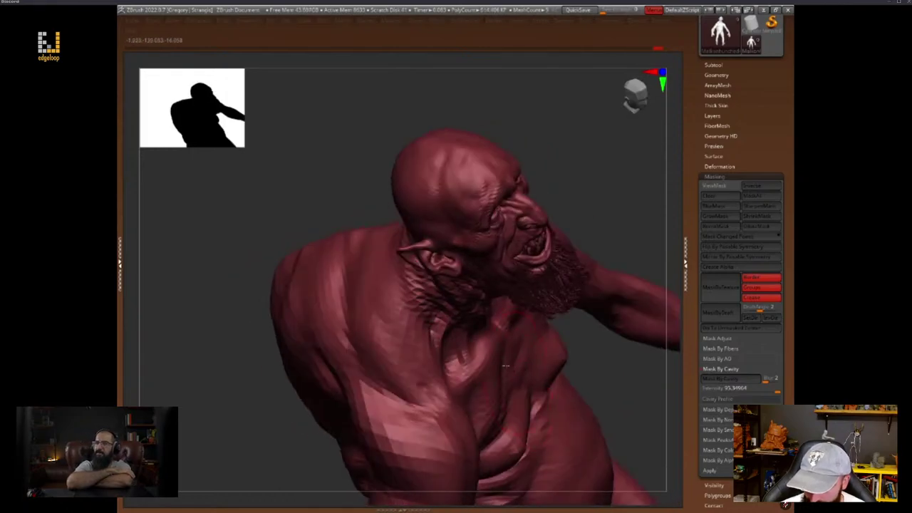
key("space")
left_click_drag(618, 245, 638, 301)
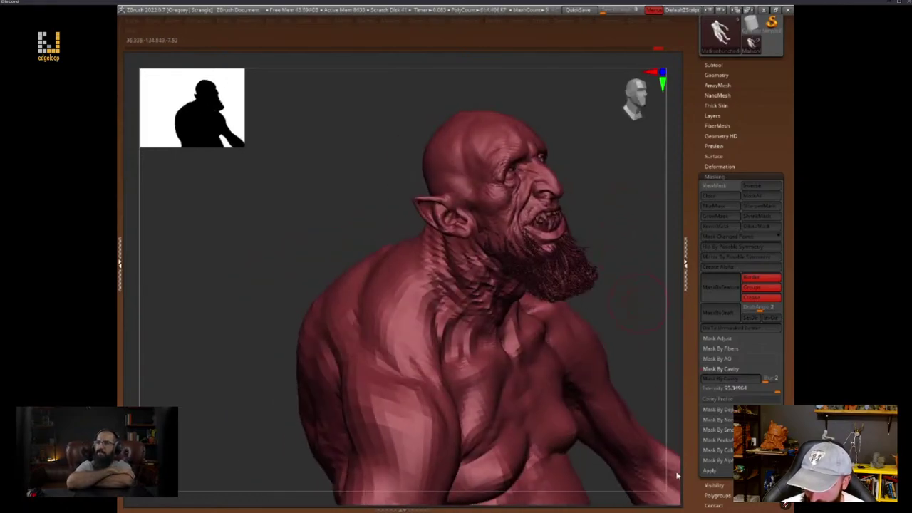
Smooth the neck folds and the slope running from the neck into the shoulder
left_click_drag(643, 340, 598, 285)
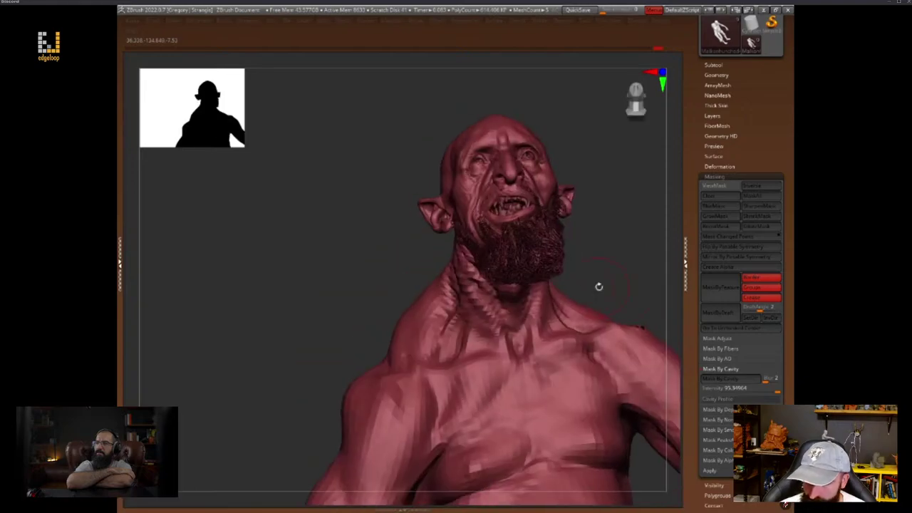
right_click(453, 328)
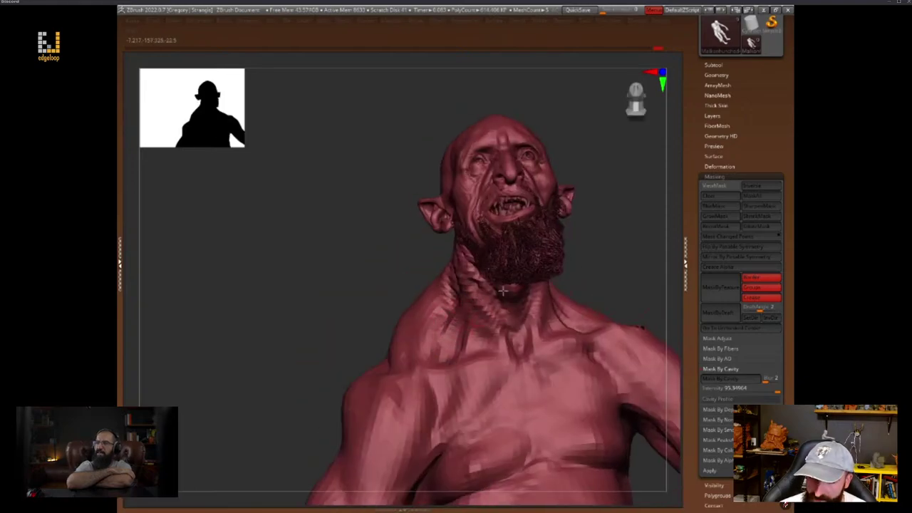
right_click_drag(502, 290, 535, 288)
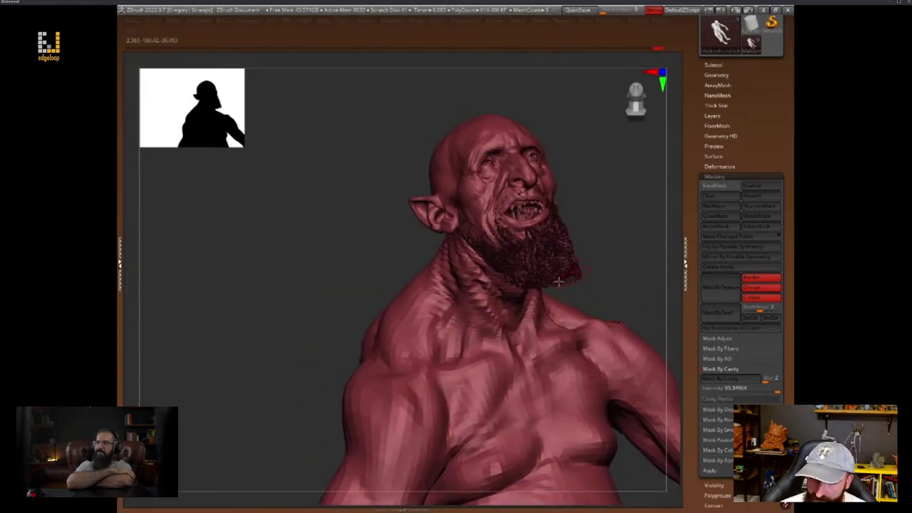
right_click(463, 319)
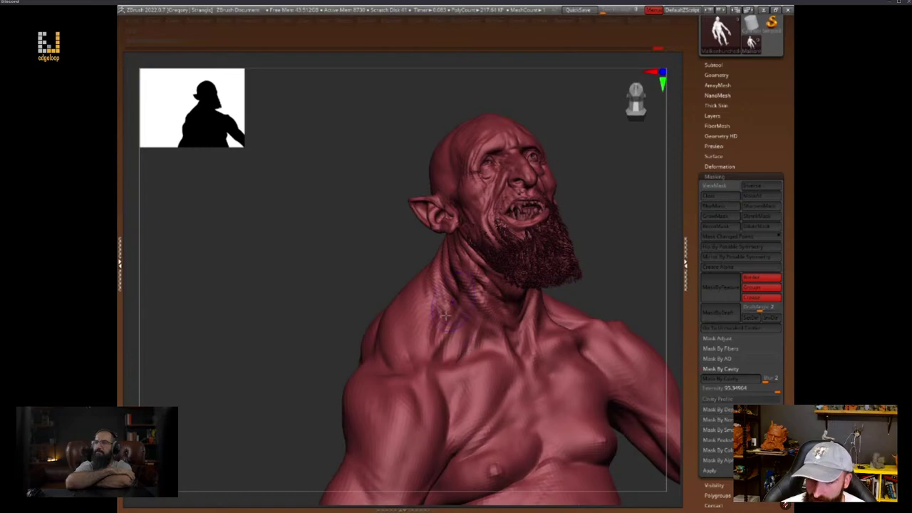
Adjust the shape of the neck and its transition into the shoulder with the Move brush
mouse_move(620, 265)
left_mouse_down()
mouse_move(641, 255)
mouse_move(598, 297)
mouse_move(505, 303)
mouse_move(454, 329)
left_mouse_up()
key("space")
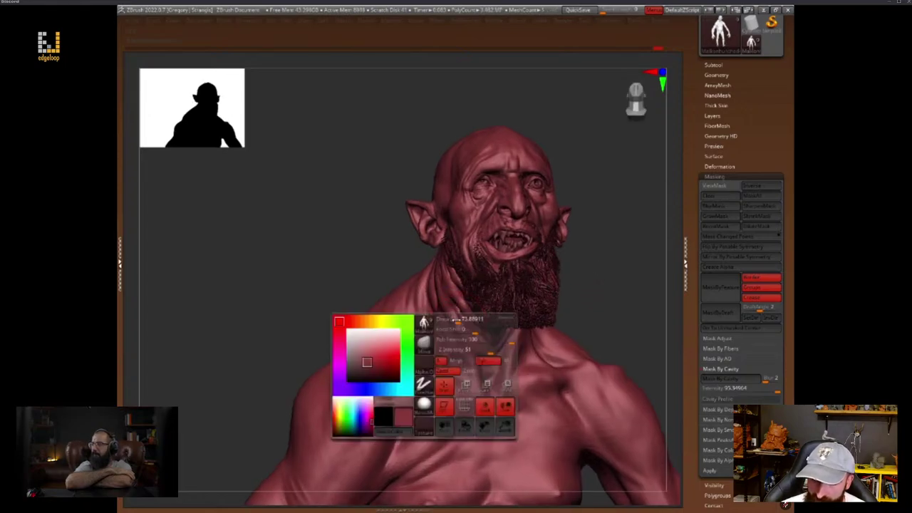
mouse_move(574, 260)
left_mouse_down()
mouse_move(611, 283)
mouse_move(608, 311)
mouse_move(617, 293)
mouse_move(594, 278)
mouse_move(619, 334)
mouse_move(611, 305)
mouse_move(625, 328)
mouse_move(604, 340)
left_mouse_up()
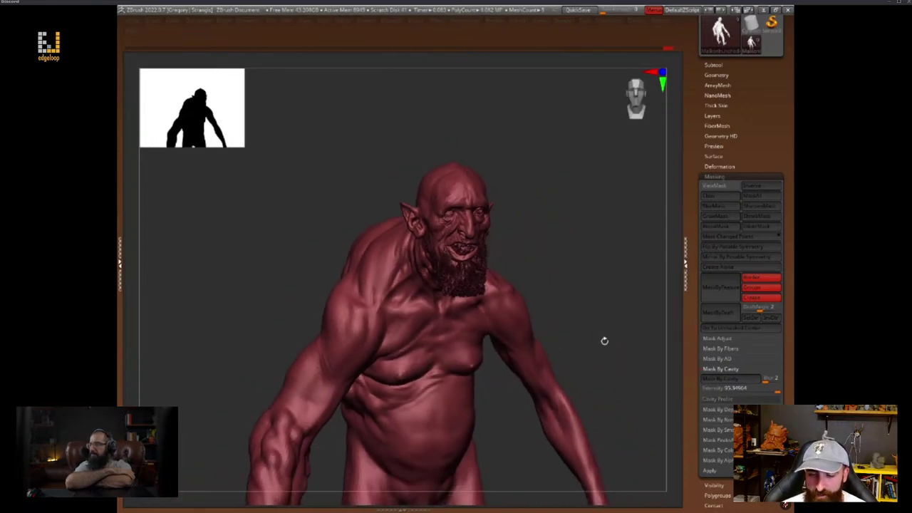
mouse_move(602, 377)
left_mouse_down()
mouse_move(615, 299)
mouse_move(616, 330)
left_mouse_up()
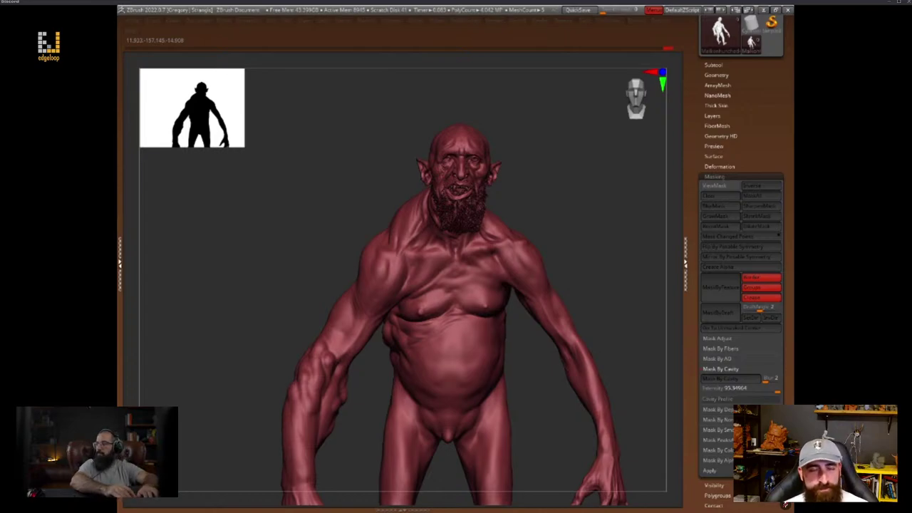
mouse_move(598, 279)
left_mouse_down()
mouse_move(605, 295)
mouse_move(605, 278)
left_mouse_up()
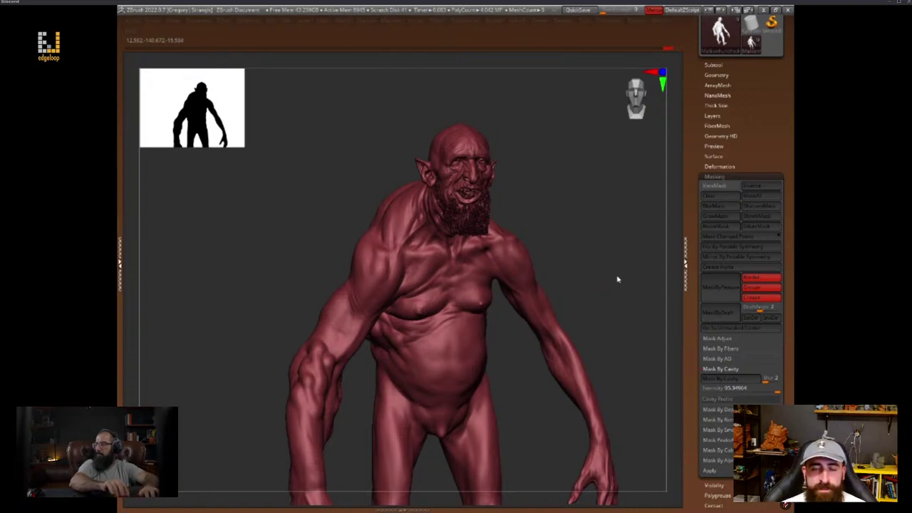
Sculpt the folds on the trapezius bulge between the base of the neck and the shoulder
left_click_drag(618, 279, 613, 285)
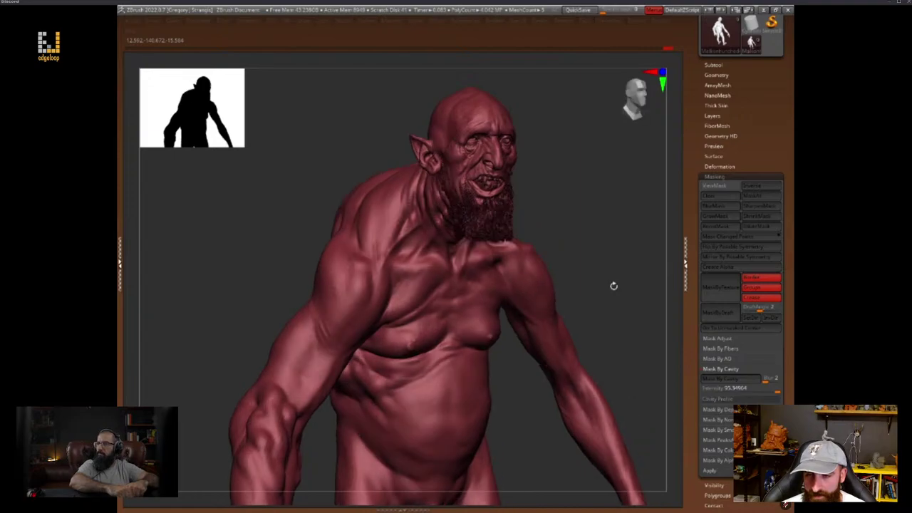
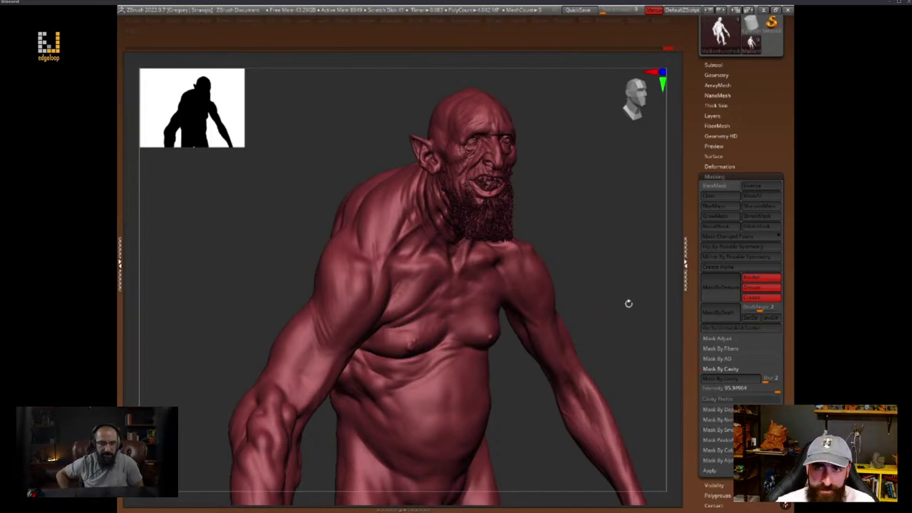
left_click_drag(634, 297, 632, 371)
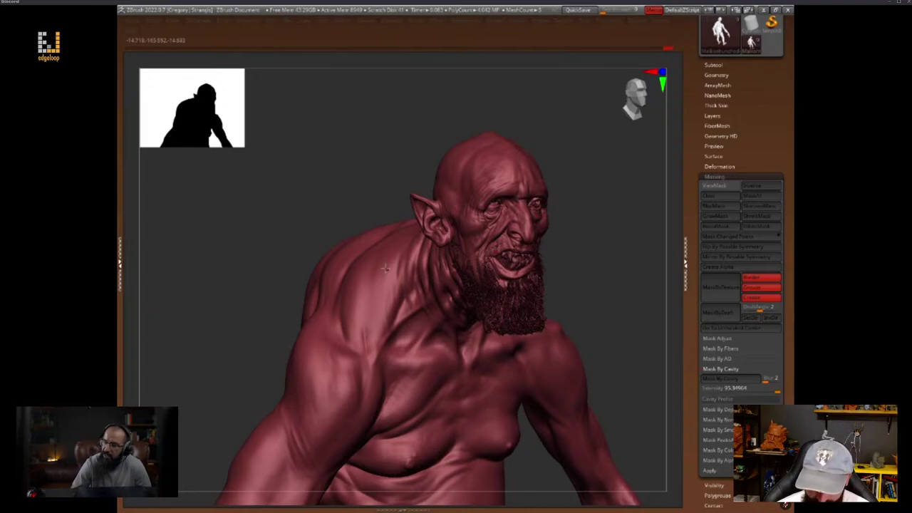
key("space")
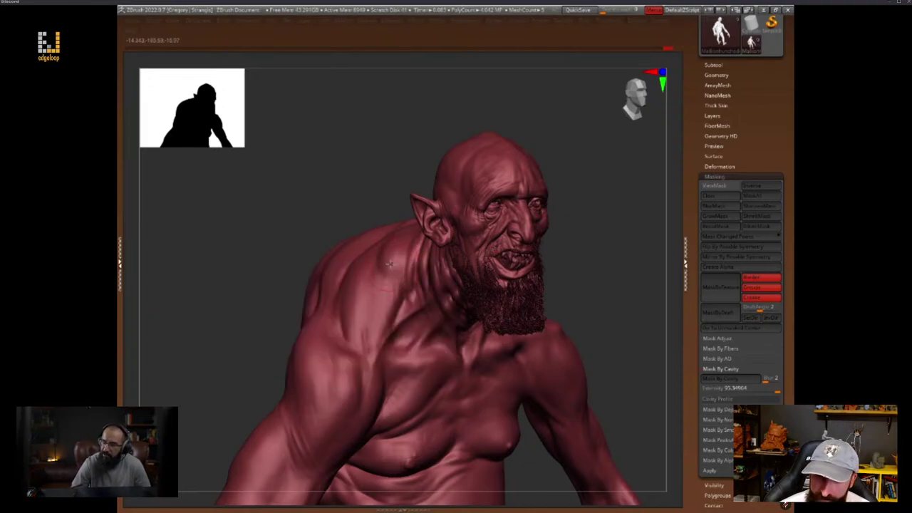
left_click_drag(596, 252, 398, 249)
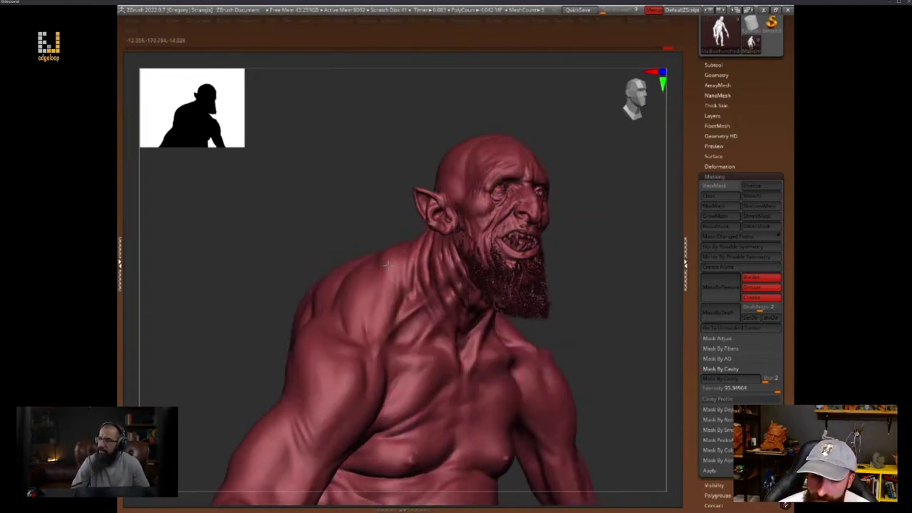
mouse_move(388, 264)
right_mouse_down("ctrl")
mouse_move(391, 242)
mouse_move(386, 263)
right_mouse_up("ctrl")
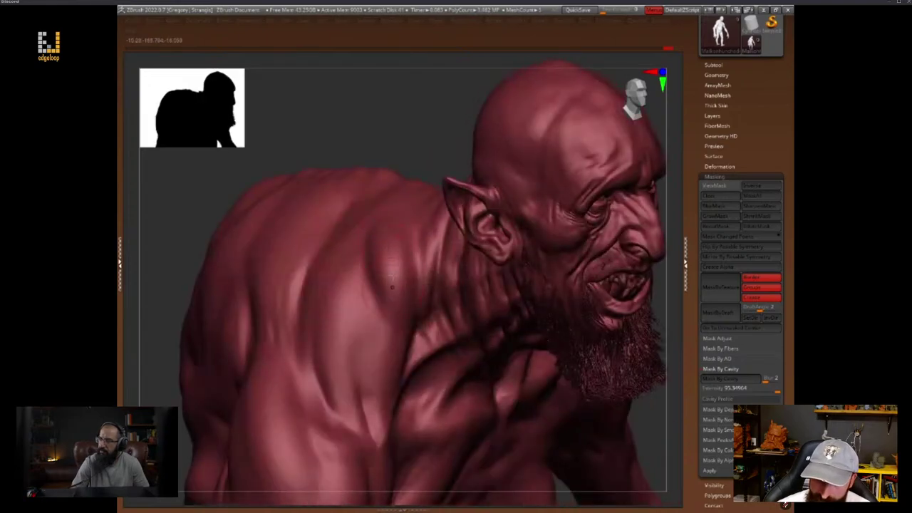
left_click_drag(365, 250, 376, 302)
left_click_drag(370, 271, 379, 317)
left_click_drag(415, 249, 413, 281)
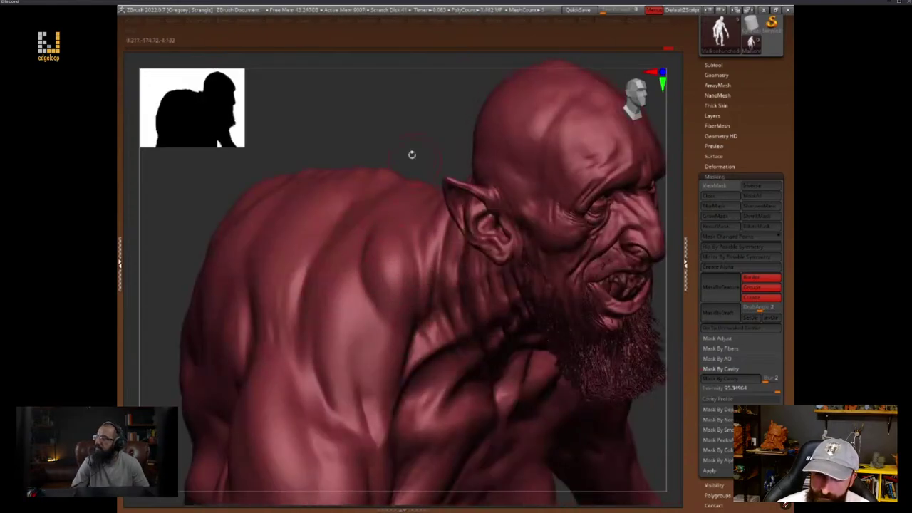
right_click_drag(412, 154, 409, 107)
key("space")
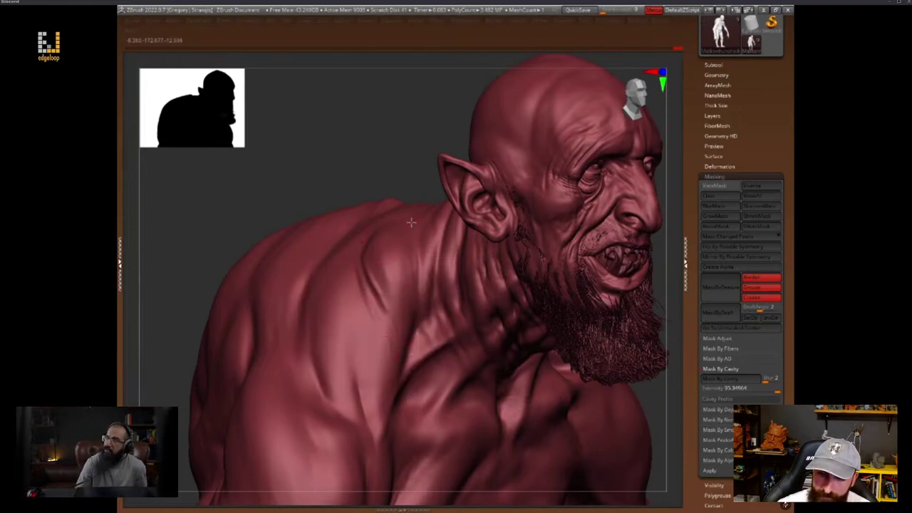
Reshape and soften the trapezius contour where the side of the neck runs into the shoulder
left_click_drag(675, 385, 640, 339)
key("space")
left_click_drag(363, 253, 378, 251)
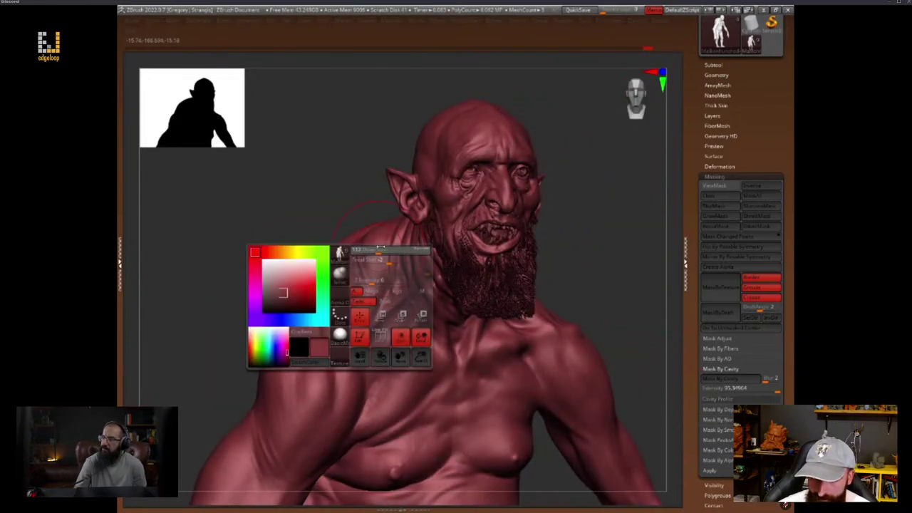
left_click_drag(581, 252, 557, 213)
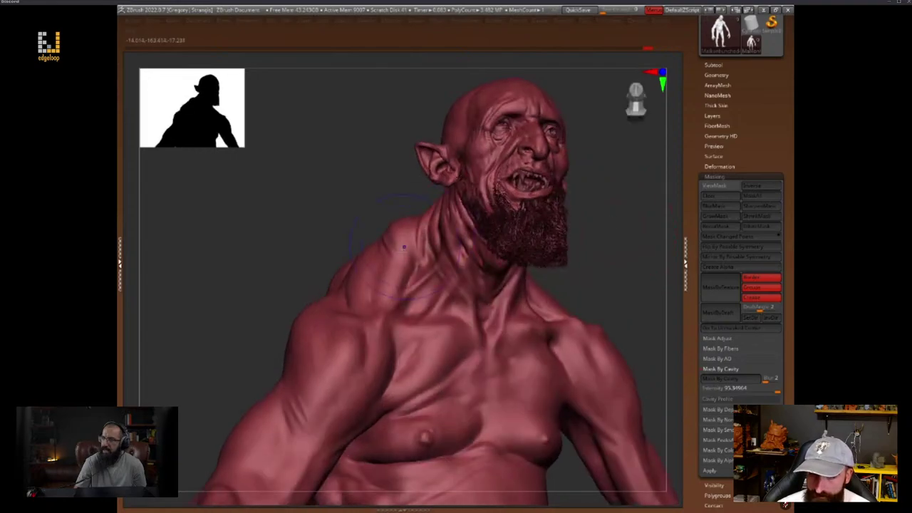
left_click_drag(607, 240, 600, 279, "alt")
left_click_drag(380, 209, 405, 198)
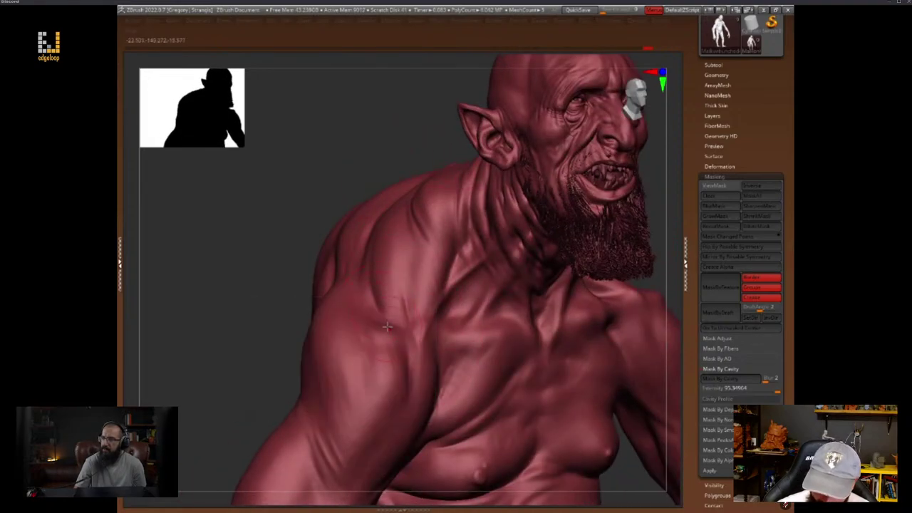
Refine the upper shoulder forms and the muscle transition from the trapezius into the front deltoid
key("space")
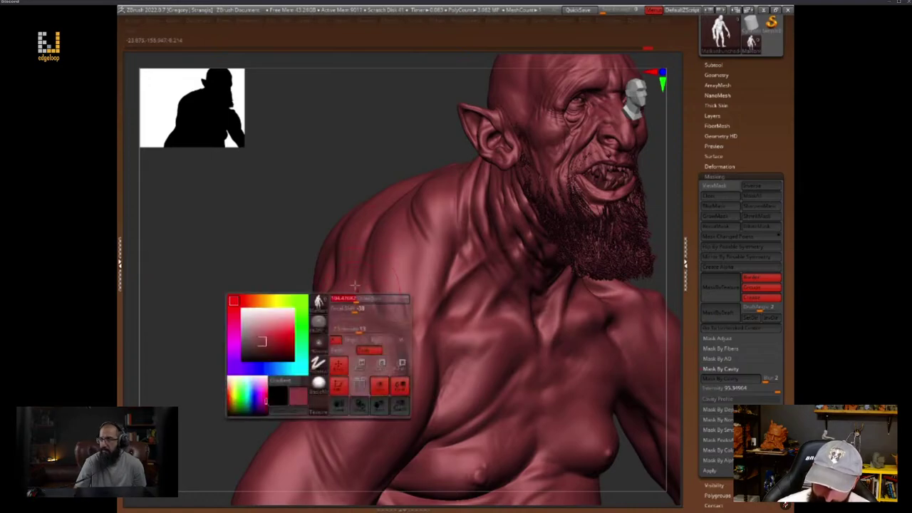
left_click_drag(375, 185, 353, 196)
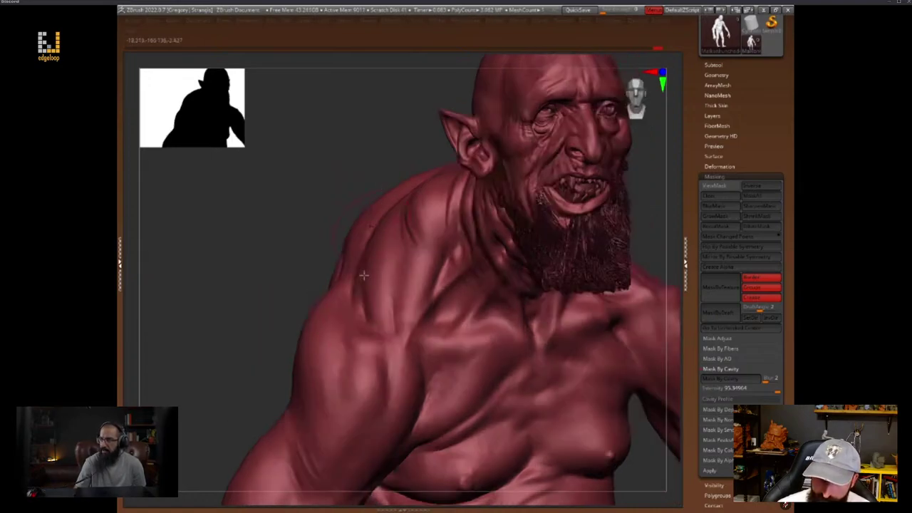
key("space")
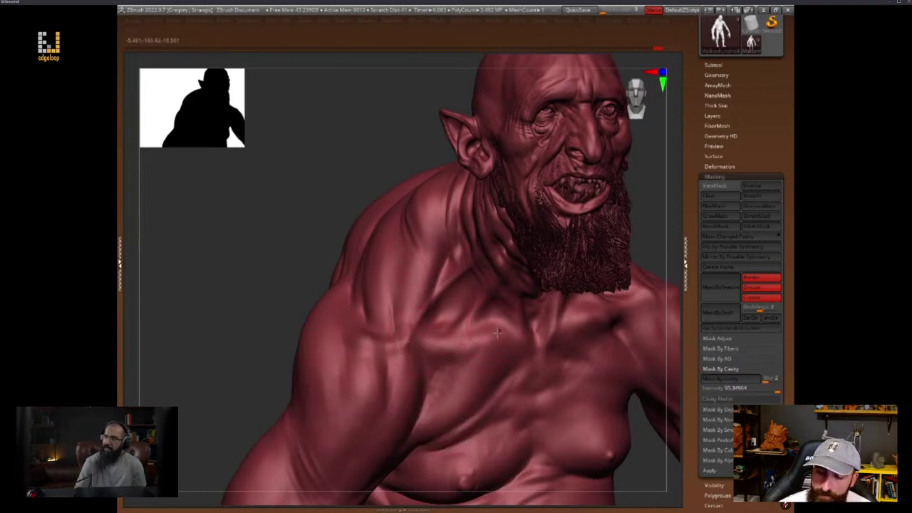
left_click_drag(277, 306, 458, 278)
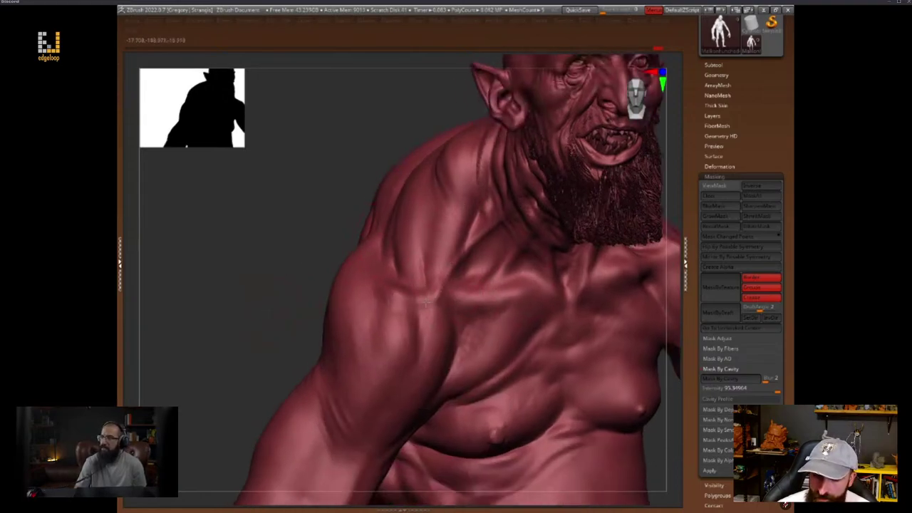
key("space")
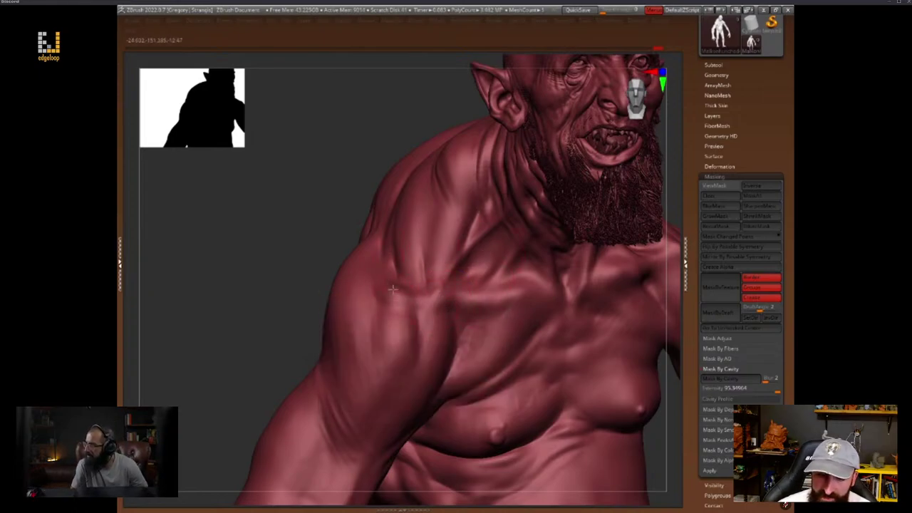
Define the creases at the top of the deltoid with a smaller brush size
left_click_drag(668, 404, 649, 405)
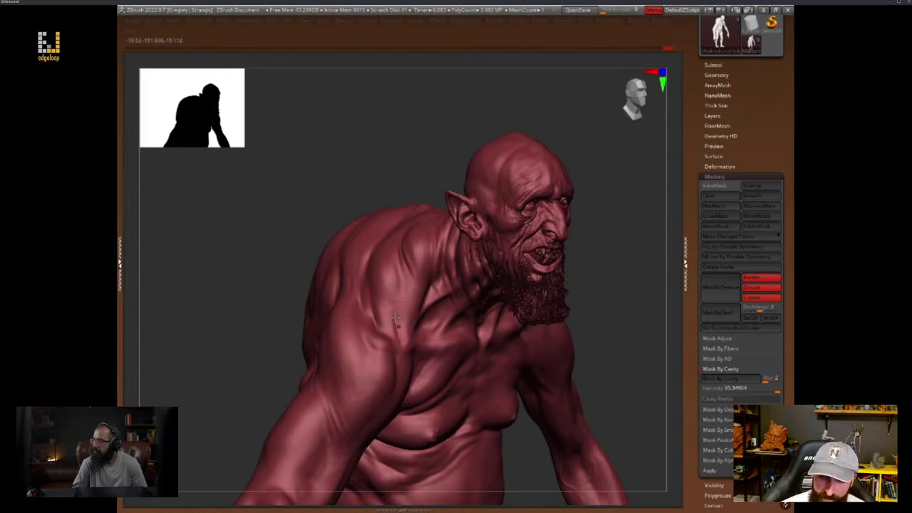
left_click_drag(622, 262, 599, 255)
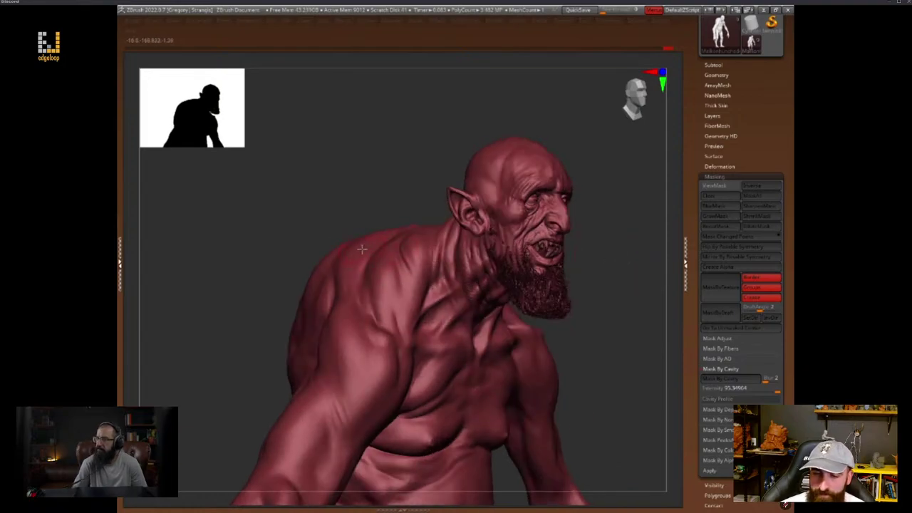
right_click(358, 276)
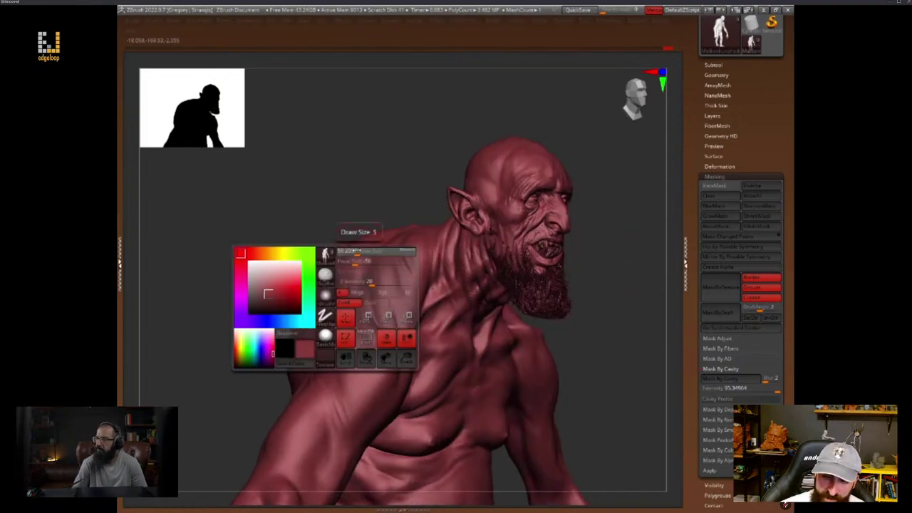
right_click_drag(364, 242, 356, 255)
right_click_drag(380, 352, 608, 252)
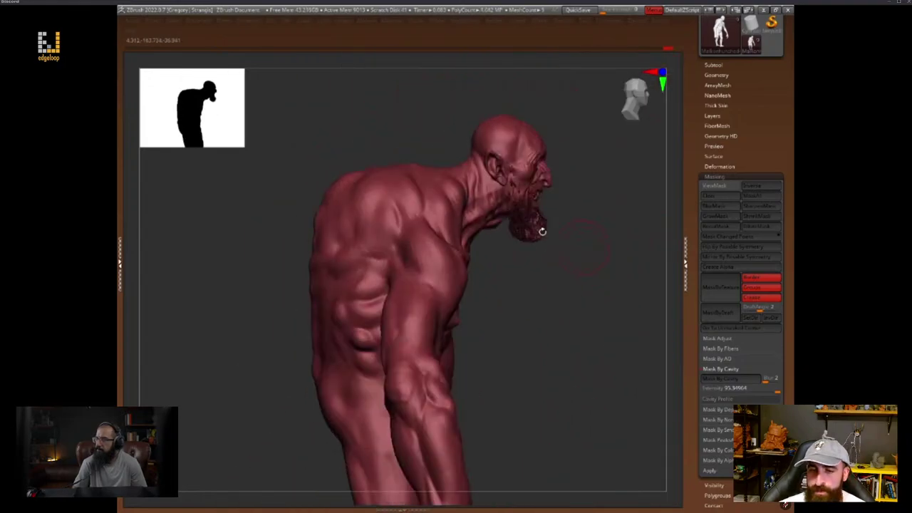
Isolate the head, torso and upper arms by hiding the rest of the body
left_click_drag(271, 79, 597, 420, "ctrl+shift")
right_click_drag(619, 261, 649, 286)
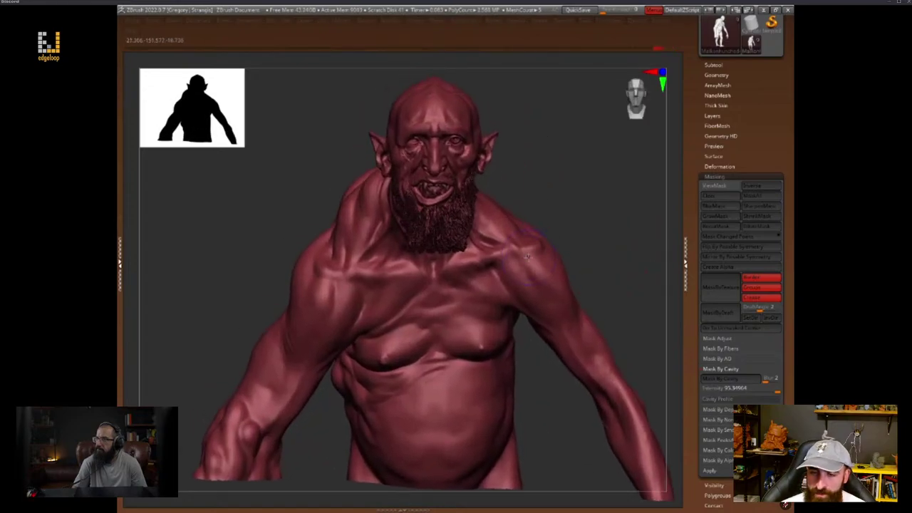
right_click_drag(527, 258, 609, 332)
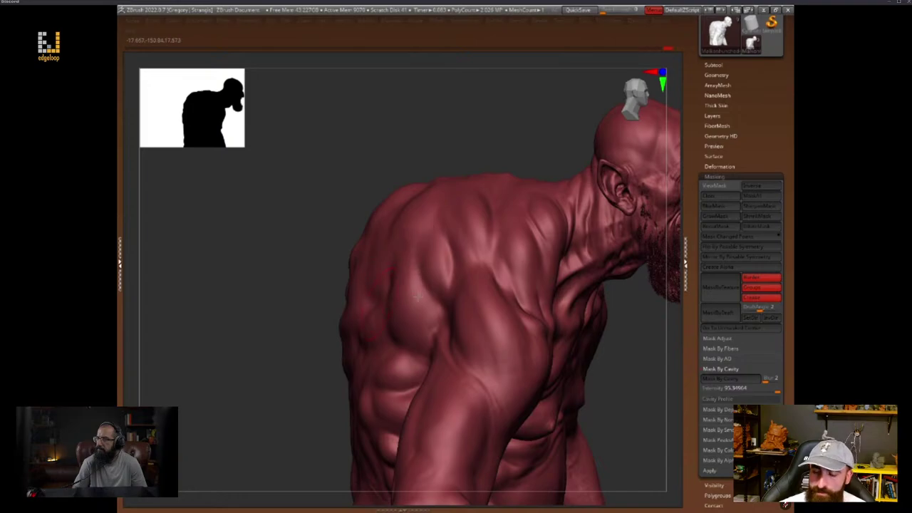
Sculpt the muscle forms and folds around the shoulder blade, rear deltoid and back of the armpit
mouse_move(645, 378)
left_mouse_down()
mouse_move(602, 360)
mouse_move(611, 321)
mouse_move(666, 346)
mouse_move(626, 380)
mouse_move(644, 404)
left_mouse_up()
key("space")
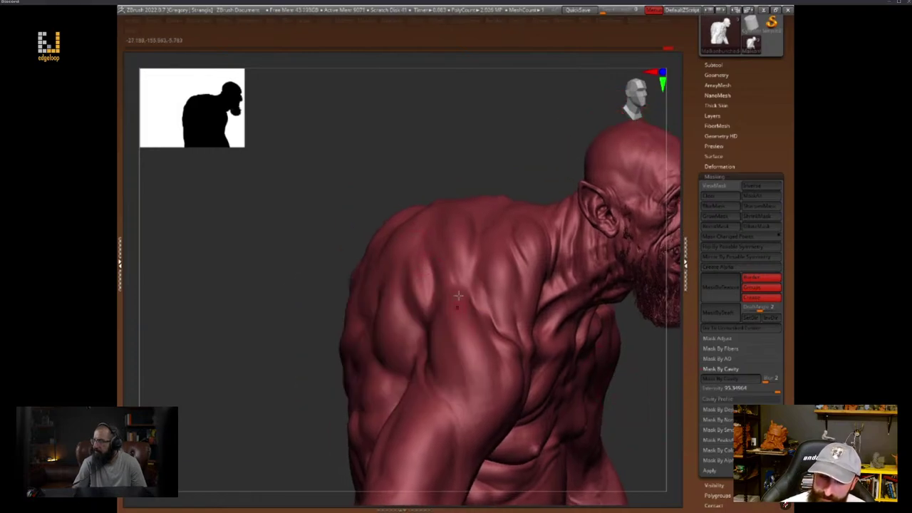
right_click_drag(458, 295, 468, 209)
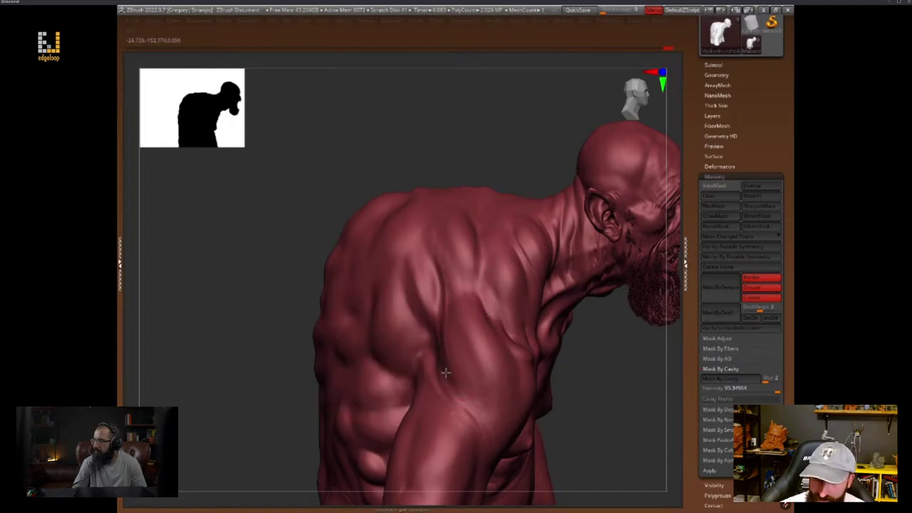
mouse_move(607, 431)
left_mouse_down()
mouse_move(615, 418)
mouse_move(595, 377)
left_mouse_up()
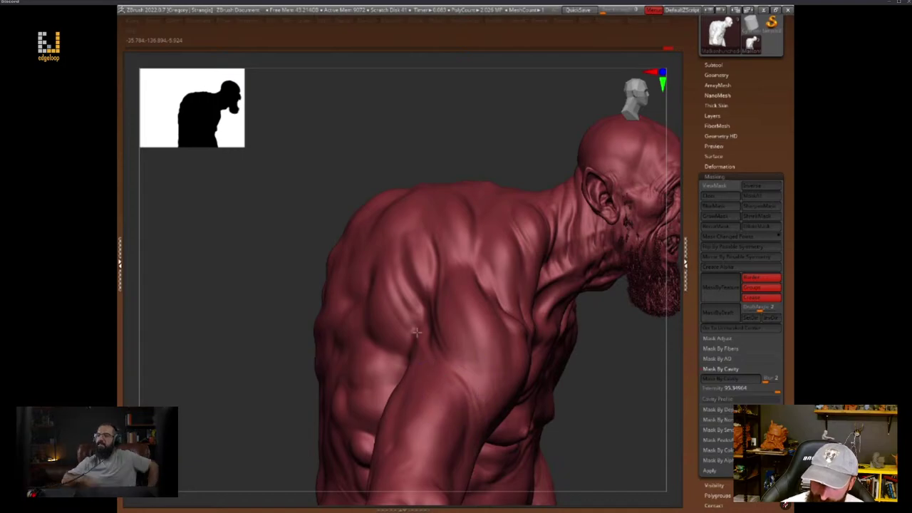
mouse_move(605, 399)
left_mouse_down()
mouse_move(584, 381)
mouse_move(621, 384)
mouse_move(610, 382)
mouse_move(612, 392)
mouse_move(616, 348)
mouse_move(643, 340)
mouse_move(631, 336)
left_mouse_up()
key("space")
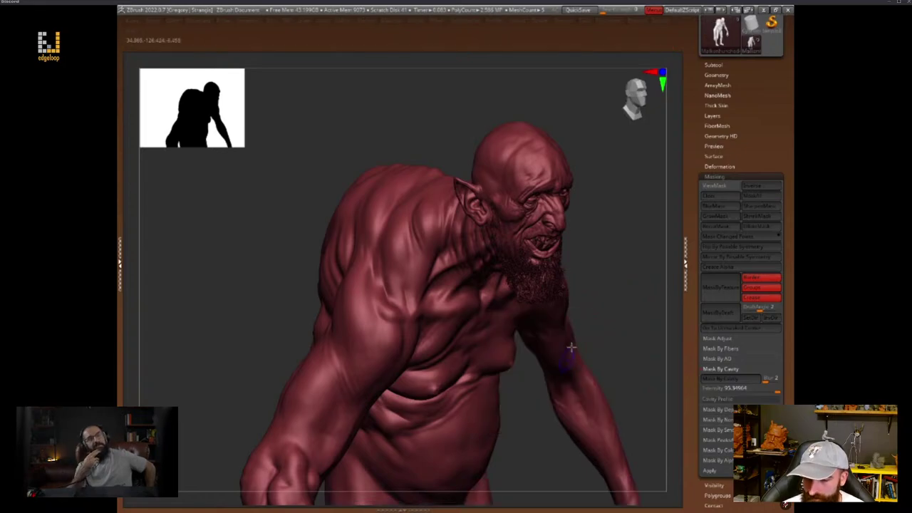
Undo the last changes and set the model's display colour to dark grey
key("ctrl+z")
key("ctrl+z")
key("ctrl+z")
key("space")
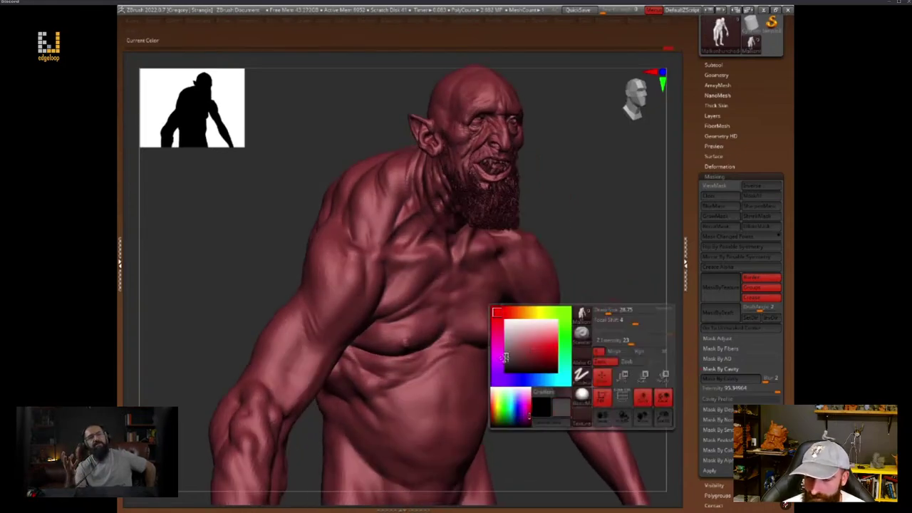
left_click(504, 356)
Set the Draw Size to about 30.7 and sculpt the back of the neck and the top of the spine
mouse_move(539, 277)
right_mouse_down()
mouse_move(603, 303)
mouse_move(610, 320)
mouse_move(635, 315)
mouse_move(612, 337)
mouse_move(619, 372)
right_mouse_up()
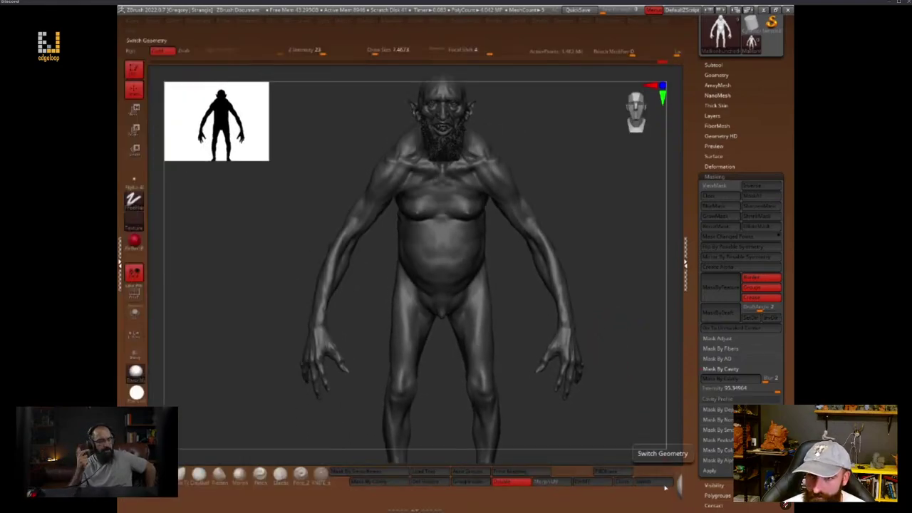
right_click_drag(639, 436, 637, 431)
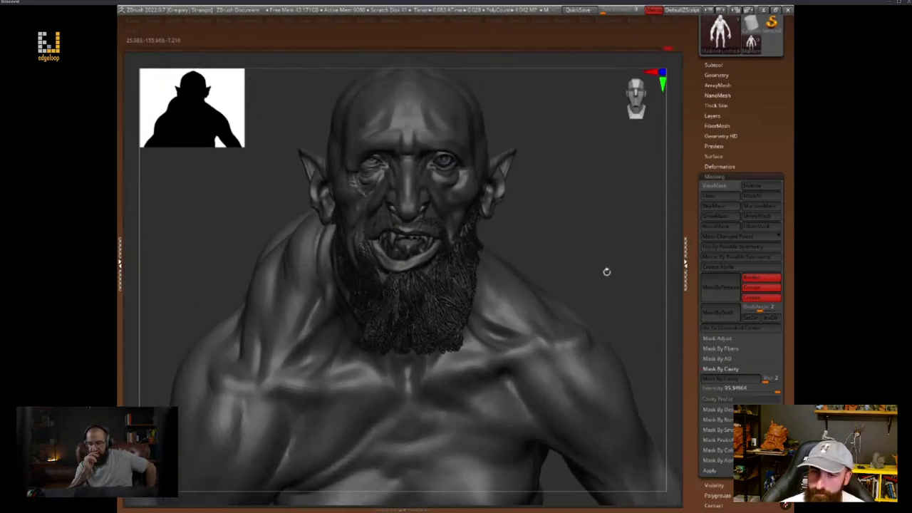
mouse_move(605, 271)
right_mouse_down()
mouse_move(625, 261)
mouse_move(639, 283)
mouse_move(656, 364)
mouse_move(641, 358)
right_mouse_up()
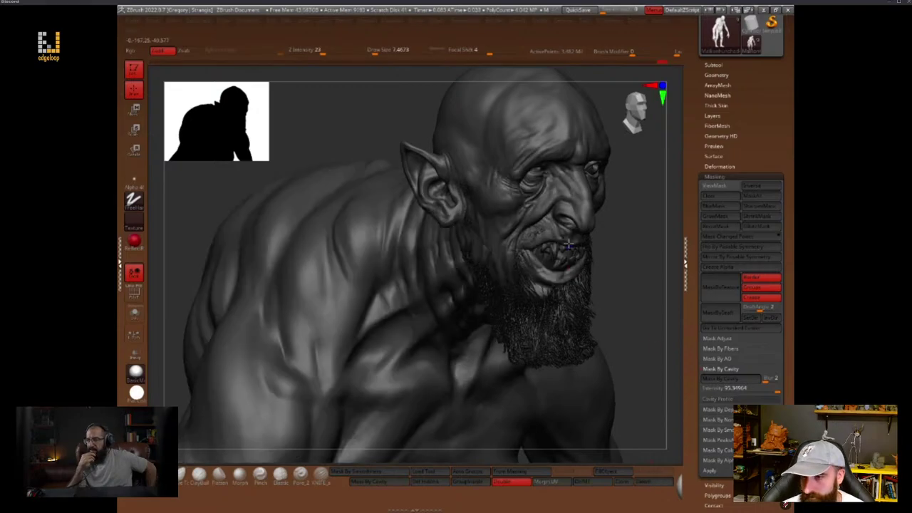
mouse_move(651, 346)
right_mouse_down()
mouse_move(646, 261)
mouse_move(624, 385)
mouse_move(617, 334)
mouse_move(619, 344)
mouse_move(637, 313)
mouse_move(642, 322)
right_mouse_up()
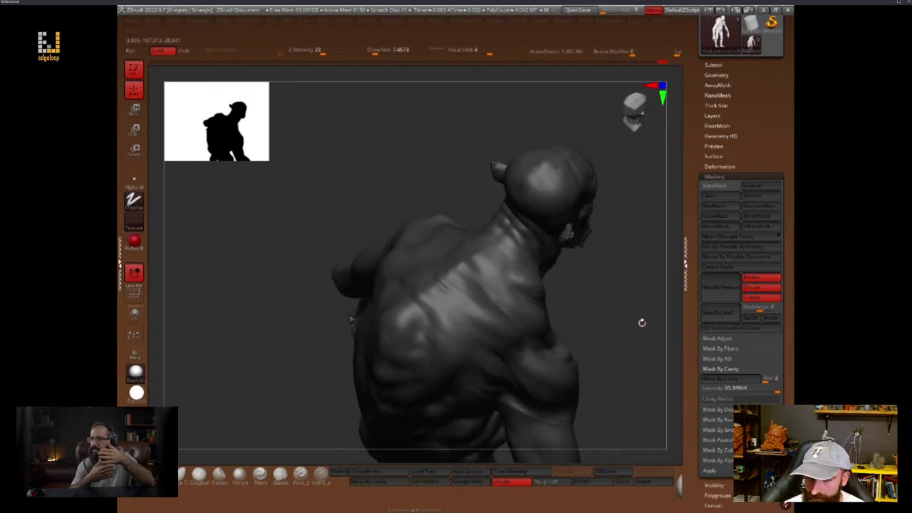
key("space")
left_click_drag(418, 289, 435, 288)
mouse_move(605, 275)
right_mouse_down()
mouse_move(622, 275)
mouse_move(558, 272)
right_mouse_up()
right_click(558, 272)
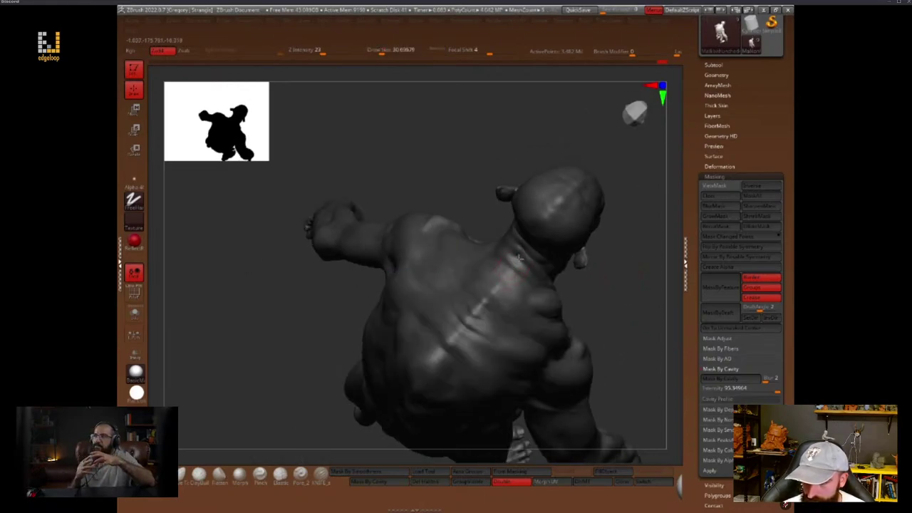
mouse_move(486, 302)
right_mouse_down()
mouse_move(624, 268)
mouse_move(625, 305)
right_mouse_up()
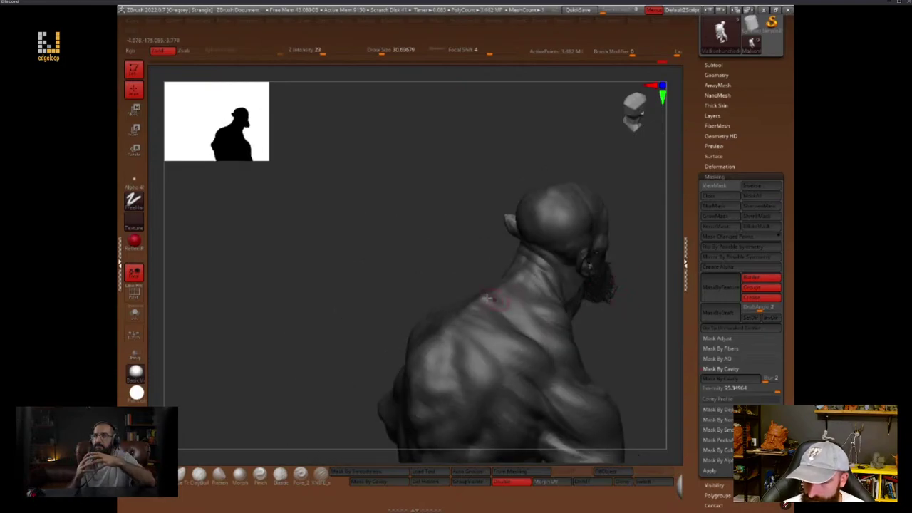
Set the Draw Size to about 39.1 and sculpt the upper spine between the shoulder blades
mouse_move(537, 320)
right_mouse_down()
mouse_move(631, 346)
mouse_move(621, 291)
mouse_move(550, 266)
right_mouse_up()
right_click(437, 325)
right_click_drag(482, 240, 473, 285)
key("space")
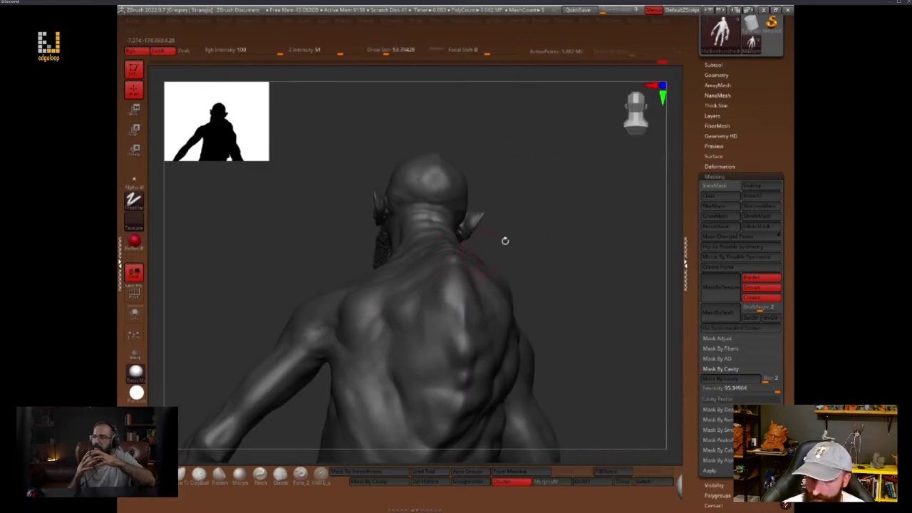
right_click_drag(504, 240, 478, 278)
key("space")
left_click_drag(473, 282, 467, 285)
mouse_move(610, 294)
right_mouse_down()
mouse_move(586, 258)
mouse_move(493, 264)
right_mouse_up()
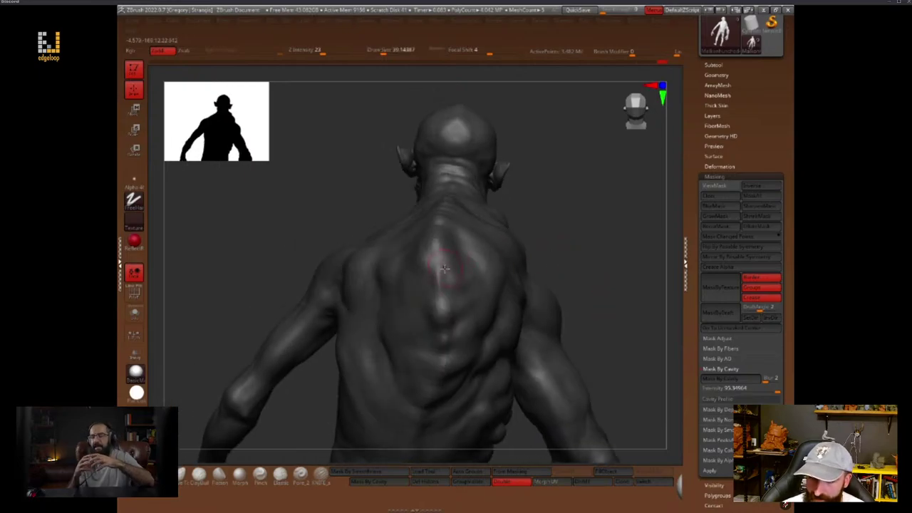
Reduce the Draw Size to about 20 and sculpt finer muscle ridges between the spine and the shoulder blade
mouse_move(616, 281)
right_mouse_down()
mouse_move(627, 247)
mouse_move(419, 303)
right_mouse_up()
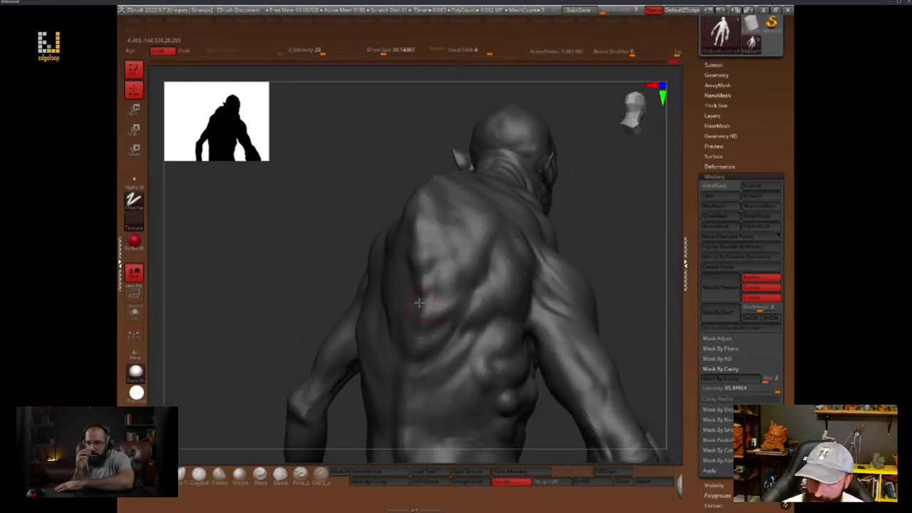
mouse_move(624, 279)
right_mouse_down()
mouse_move(662, 287)
mouse_move(605, 316)
mouse_move(468, 295)
right_mouse_up()
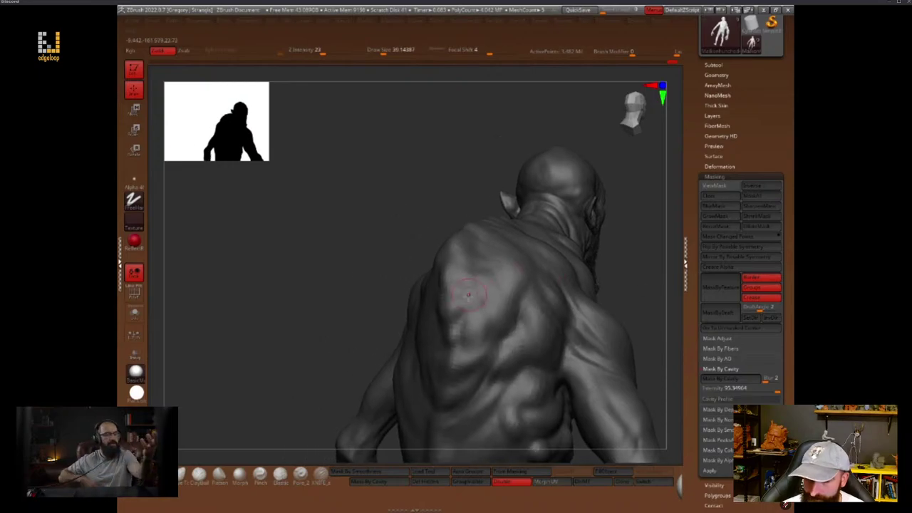
right_click(467, 295)
left_click_drag(491, 326, 482, 326)
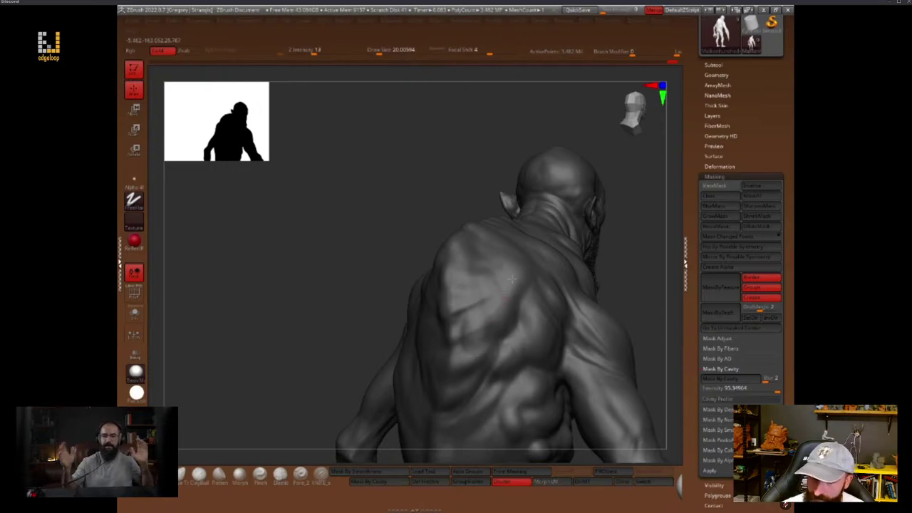
Sculpt the muscle forms below the shoulder blade and around the back of the armpit
mouse_move(536, 262)
right_mouse_down()
mouse_move(631, 287)
mouse_move(648, 246)
mouse_move(588, 297)
mouse_move(624, 292)
mouse_move(586, 415)
mouse_move(572, 311)
right_mouse_up()
right_click(397, 386)
mouse_move(599, 355)
right_mouse_down()
mouse_move(620, 330)
mouse_move(611, 324)
right_mouse_up()
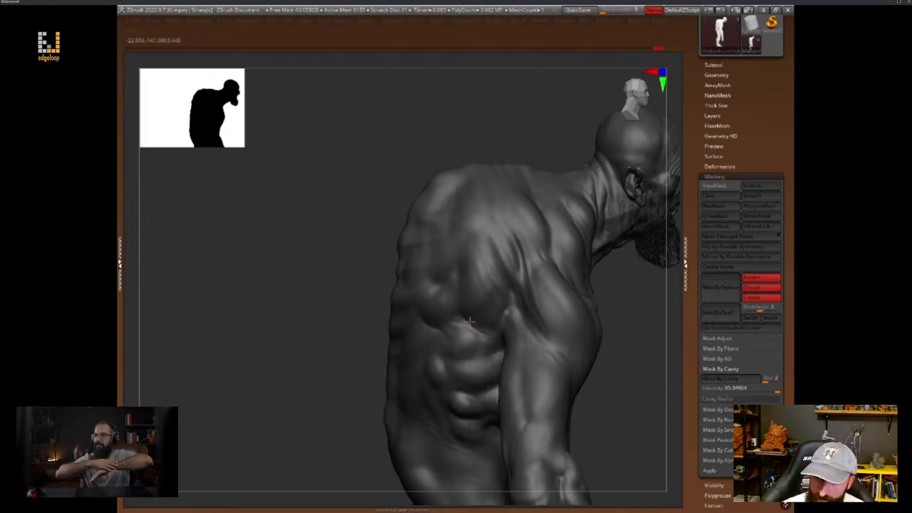
key("space")
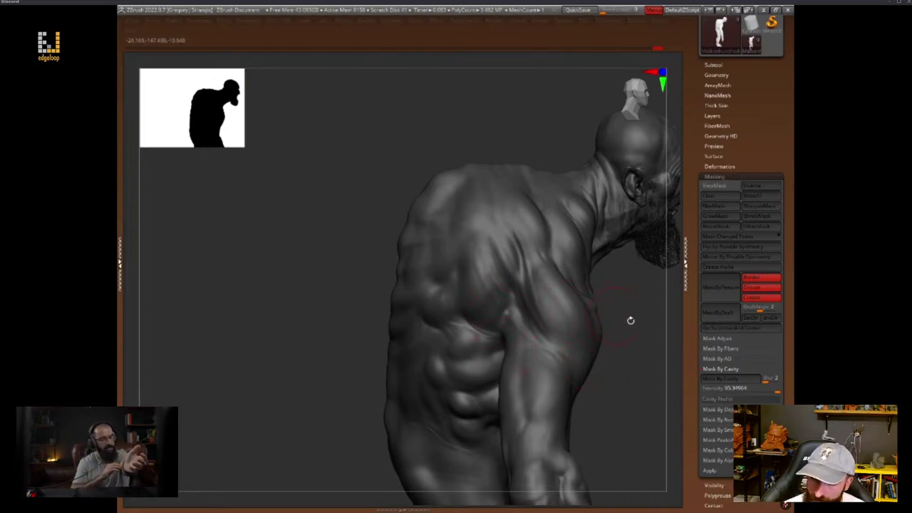
left_click_drag(630, 321, 510, 319)
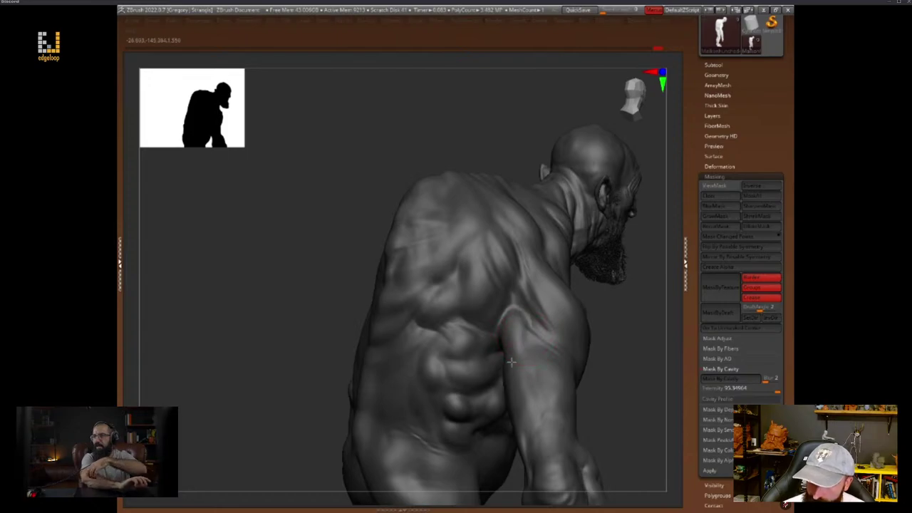
mouse_move(605, 329)
left_mouse_down()
mouse_move(548, 336)
mouse_move(533, 356)
mouse_move(589, 315)
mouse_move(563, 316)
left_mouse_up()
key("space")
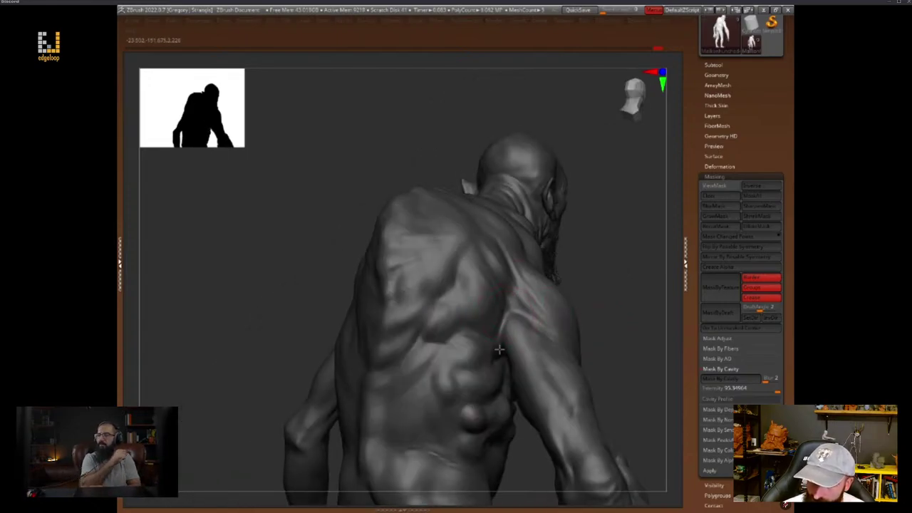
mouse_move(499, 349)
left_mouse_down()
mouse_move(608, 297)
mouse_move(596, 350)
mouse_move(601, 387)
mouse_move(603, 369)
left_mouse_up()
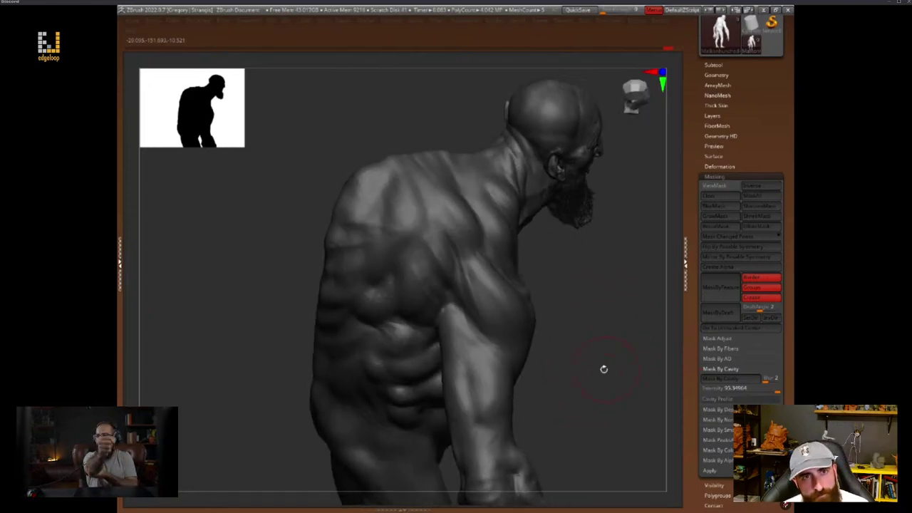
Carve the skin folds where the rear deltoid, upper arm and shoulder blade muscles meet behind the armpit
mouse_move(589, 308)
left_mouse_down("alt")
mouse_move(577, 309)
mouse_move(576, 337)
mouse_move(480, 322)
left_mouse_up("alt")
key("space")
key("space")
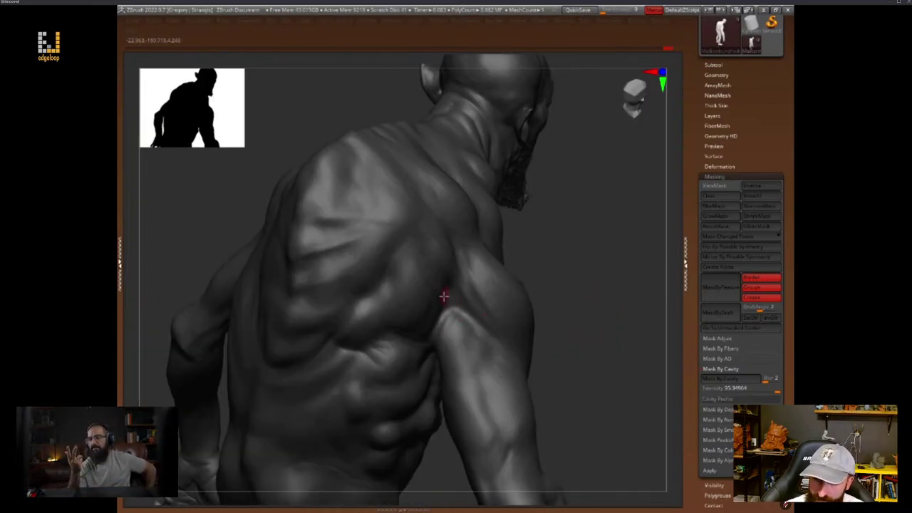
left_click_drag(598, 305, 561, 274)
key("space")
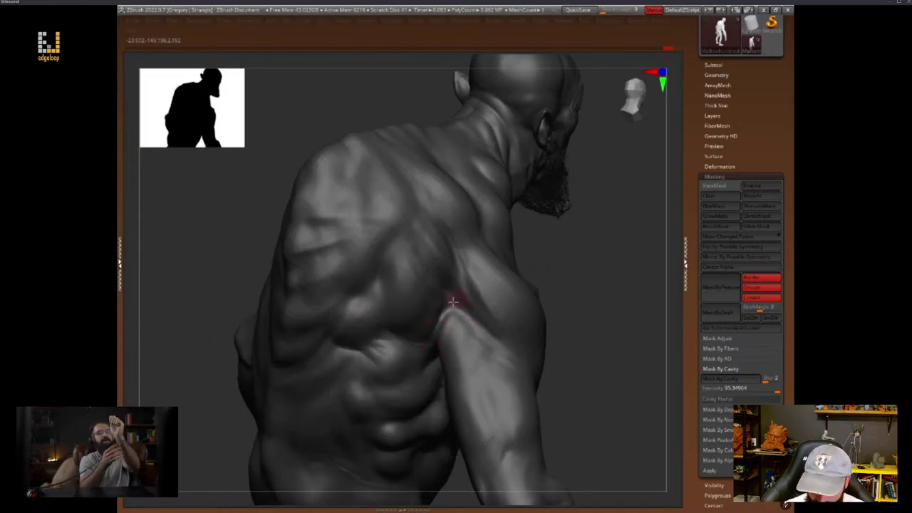
key("space")
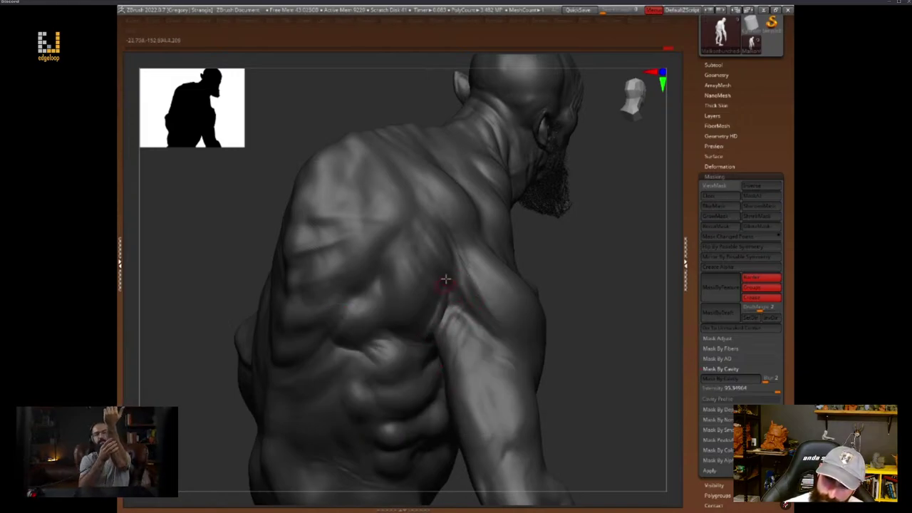
mouse_move(616, 340)
left_mouse_down()
mouse_move(612, 315)
mouse_move(594, 349)
mouse_move(590, 336)
mouse_move(594, 380)
mouse_move(470, 314)
left_mouse_up()
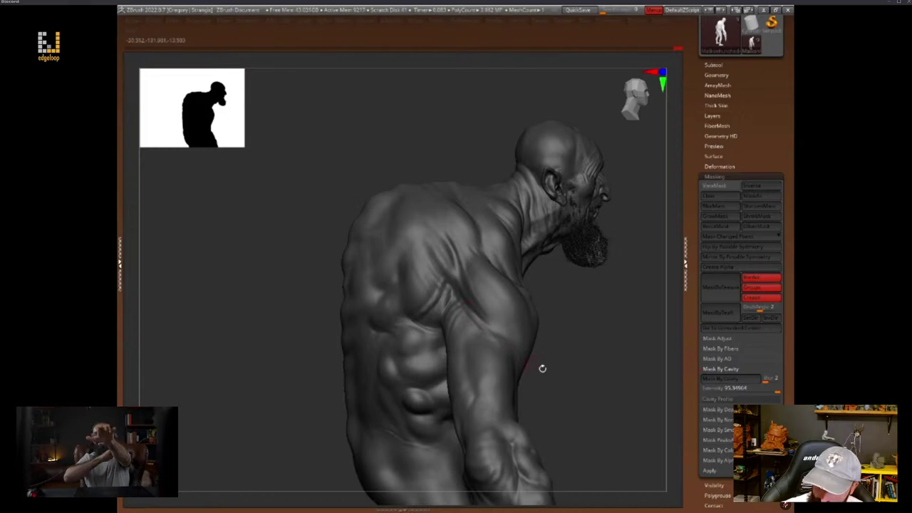
Switch to the Move brush and adjust the outer contour of the upper arm below the deltoid
left_click_drag(542, 368, 509, 356)
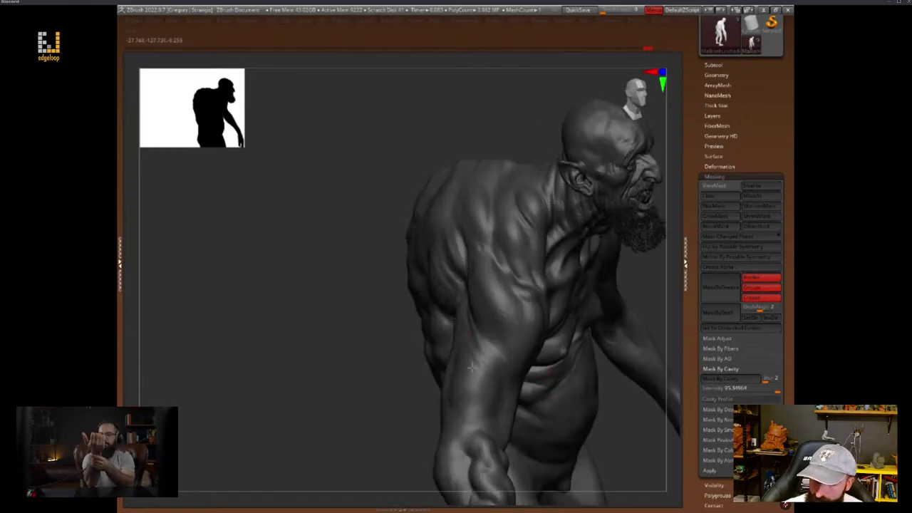
mouse_move(605, 426)
left_mouse_down()
mouse_move(617, 430)
mouse_move(515, 463)
mouse_move(491, 388)
mouse_move(480, 407)
mouse_move(496, 423)
left_mouse_up()
mouse_move(642, 400)
left_mouse_down()
mouse_move(612, 394)
mouse_move(604, 421)
mouse_move(611, 453)
left_mouse_up()
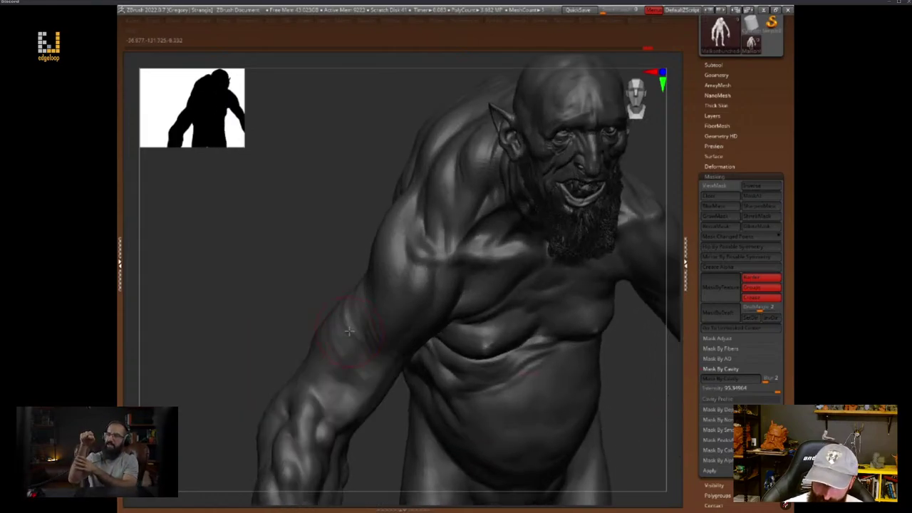
key("b")
key("m")
key("v")
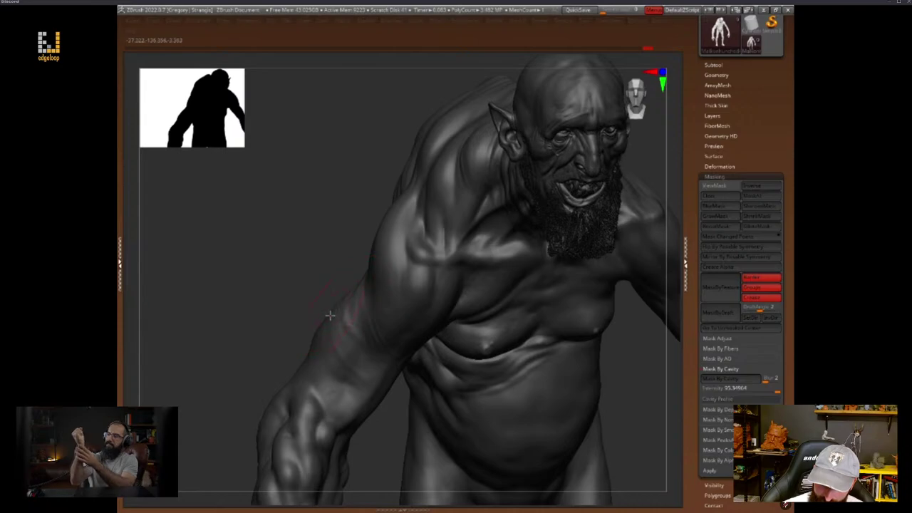
mouse_move(386, 448)
left_mouse_down("alt")
mouse_move(418, 399)
mouse_move(422, 340)
left_mouse_up("alt")
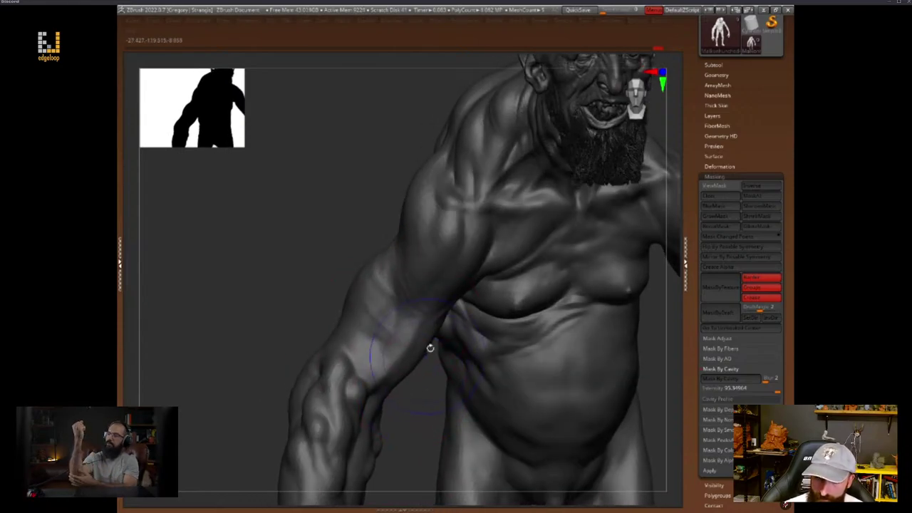
Lower the body's subdivision level and enlarge the brush for broad changes to the arm
key("shift+d")
key("d")
key("space")
left_click_drag(481, 275, 510, 276)
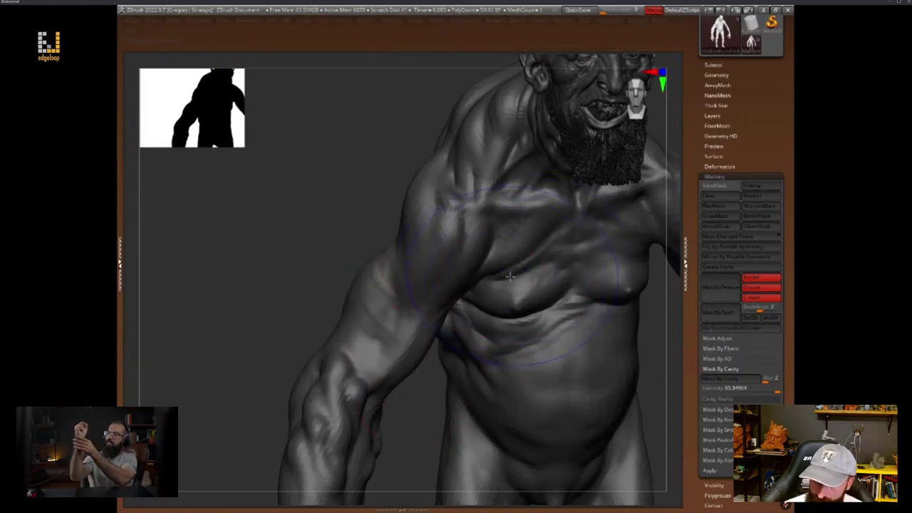
key("shift+d")
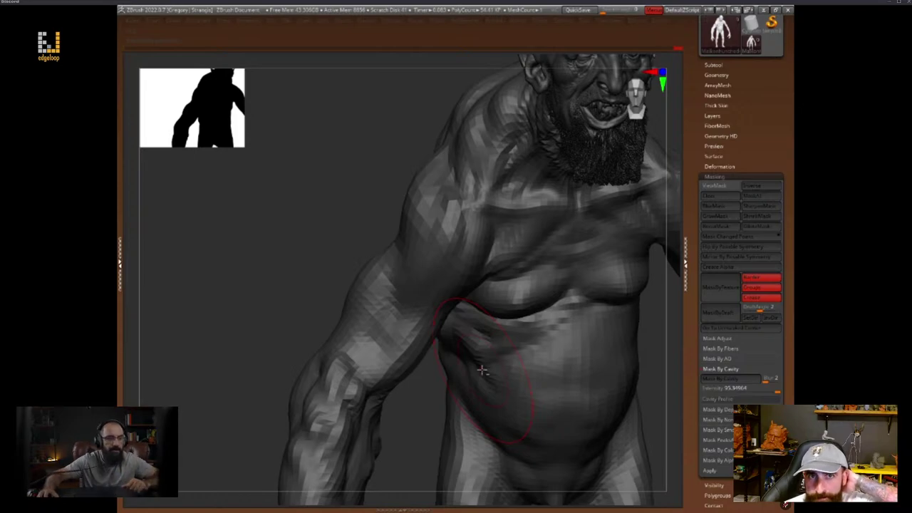
mouse_move(665, 351)
left_mouse_down()
mouse_move(470, 418)
mouse_move(468, 361)
left_mouse_up()
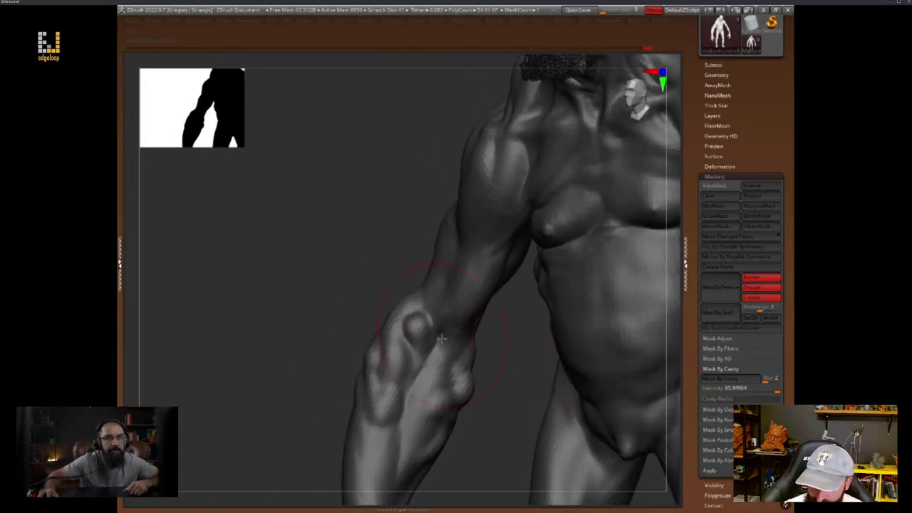
Reshape the inner elbow and the top of the forearm at a lower subdivision level
key("space")
left_click_drag(436, 345, 453, 371)
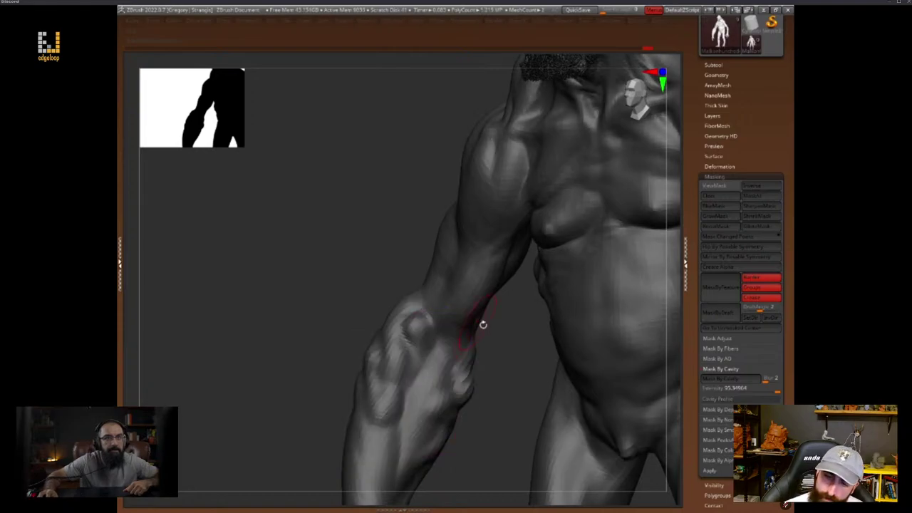
left_click_drag(494, 347, 486, 307)
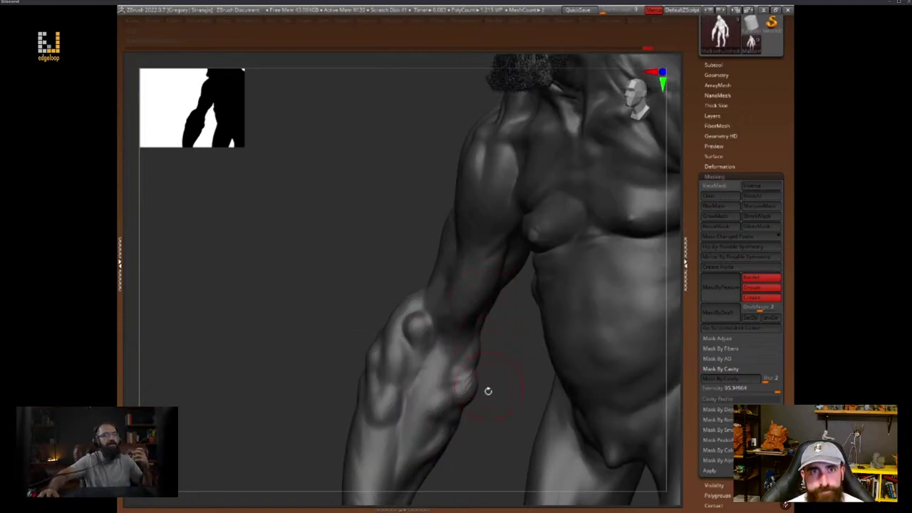
key("space")
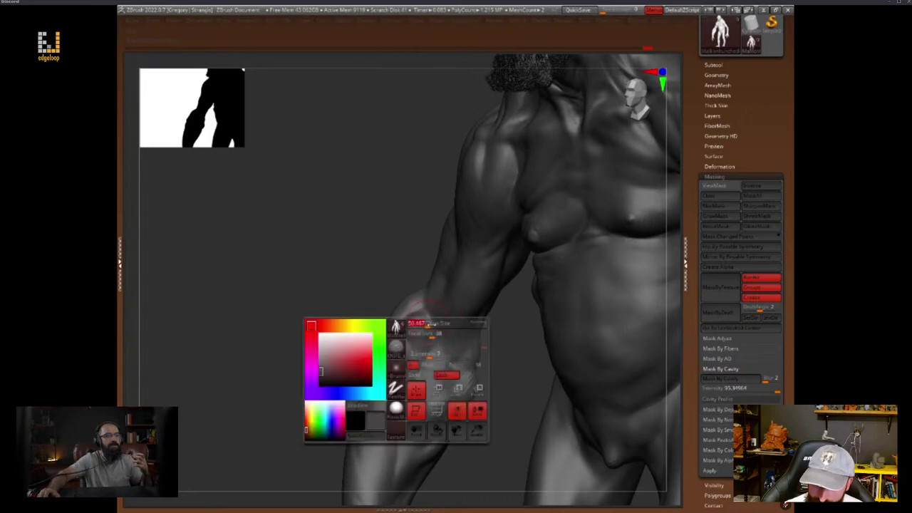
key("space")
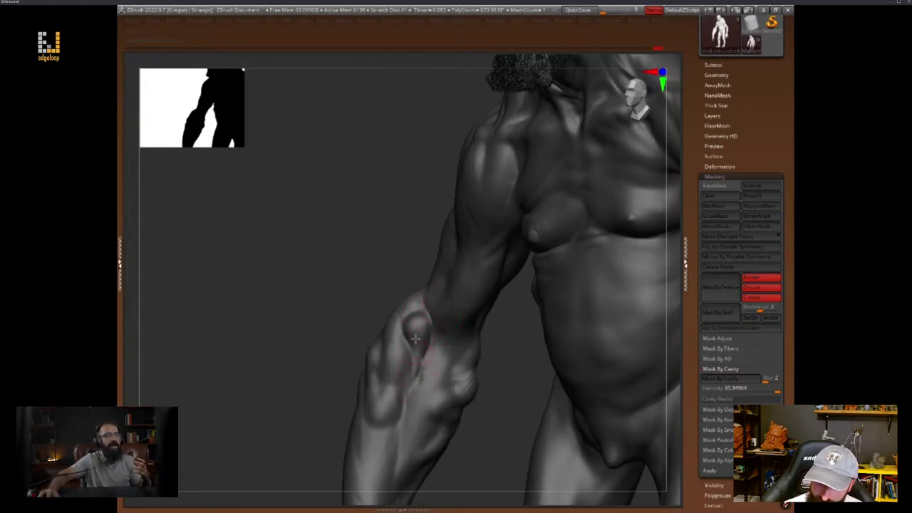
Adjust the brush size and intensity and carve the grooves between the forearm muscles just below the elbow crease
key("space")
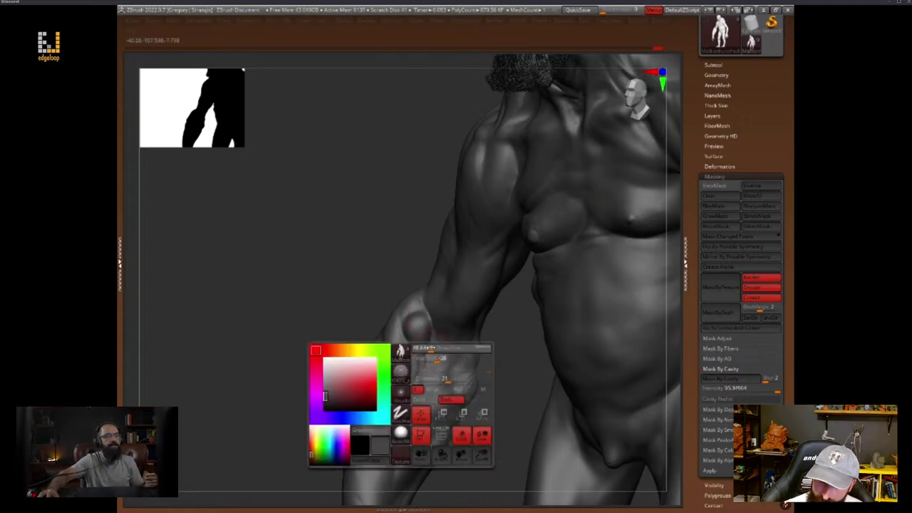
key("space")
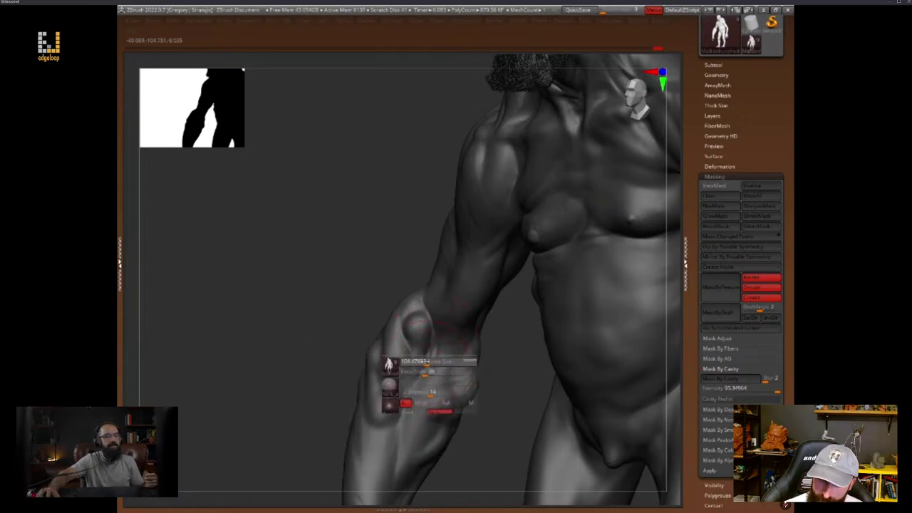
mouse_move(472, 407)
left_mouse_down()
mouse_move(481, 323)
mouse_move(456, 328)
mouse_move(463, 330)
mouse_move(466, 302)
mouse_move(503, 278)
mouse_move(473, 327)
mouse_move(430, 339)
mouse_move(432, 359)
mouse_move(475, 354)
left_mouse_up()
key("space")
key("space")
key("space")
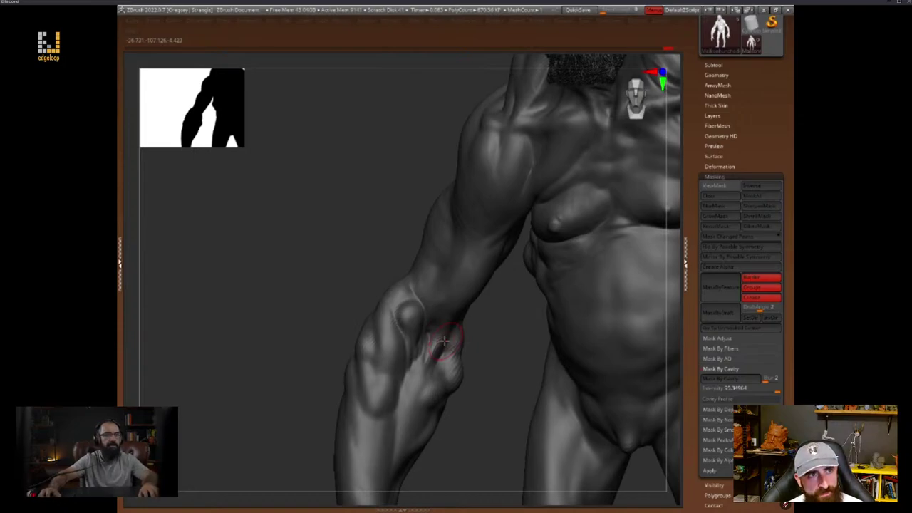
Refine the inner elbow bulge and define the muscle forms on the outer side of the upper arm
left_click_drag(492, 320, 448, 299)
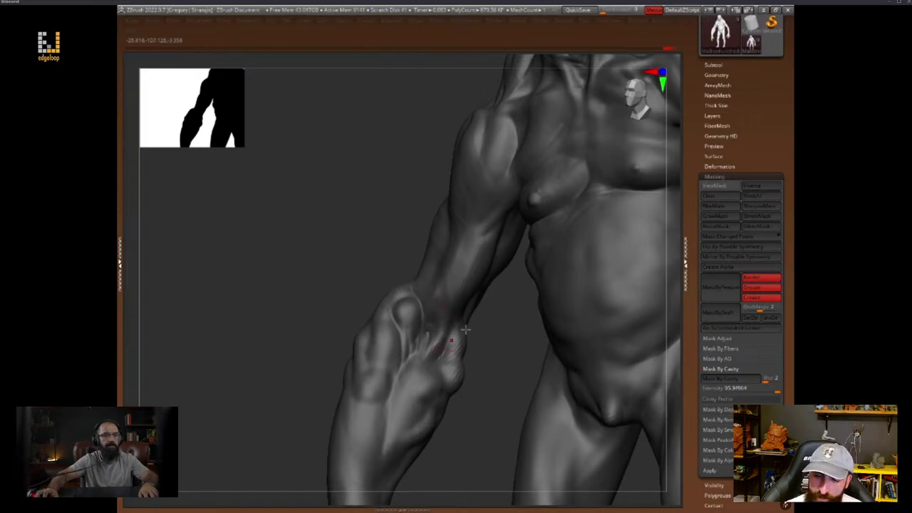
left_click_drag(464, 329, 486, 256)
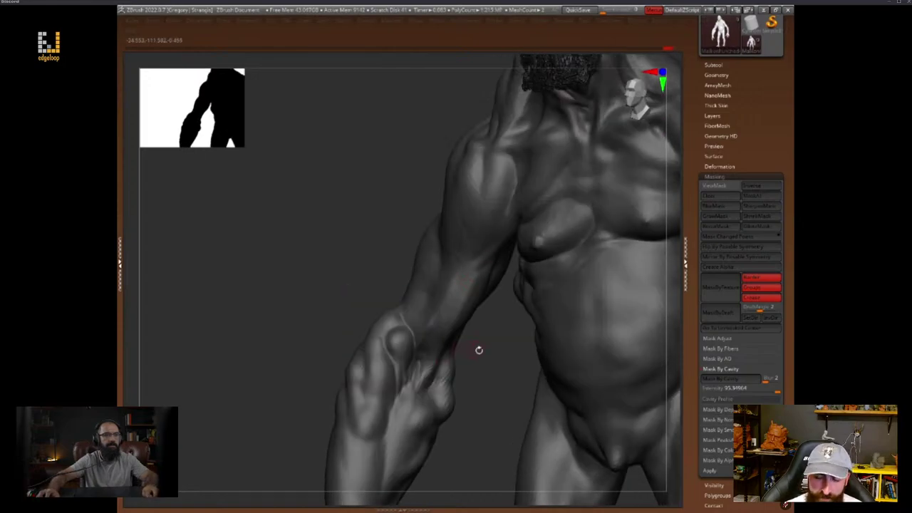
left_click_drag(478, 350, 491, 354)
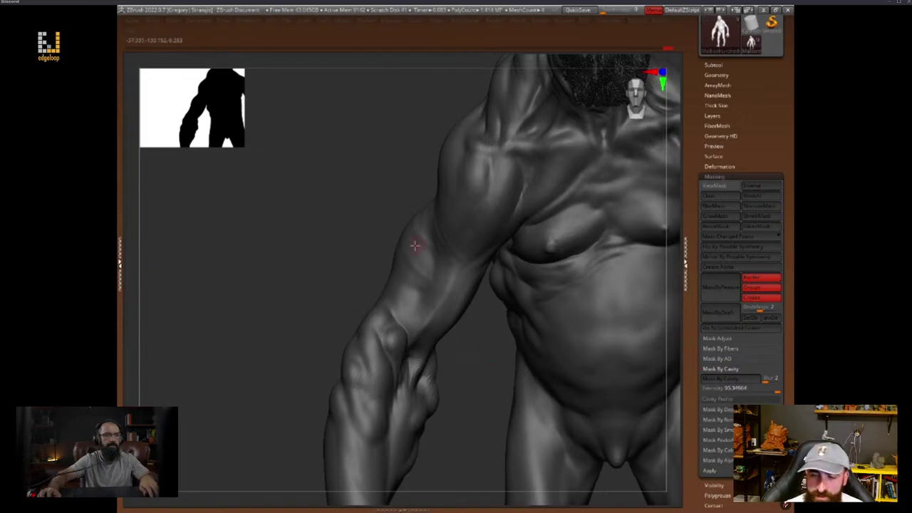
mouse_move(466, 349)
left_mouse_down()
mouse_move(491, 366)
mouse_move(477, 345)
left_mouse_up()
mouse_move(405, 307)
left_mouse_down()
mouse_move(394, 297)
mouse_move(366, 333)
mouse_move(399, 325)
left_mouse_up()
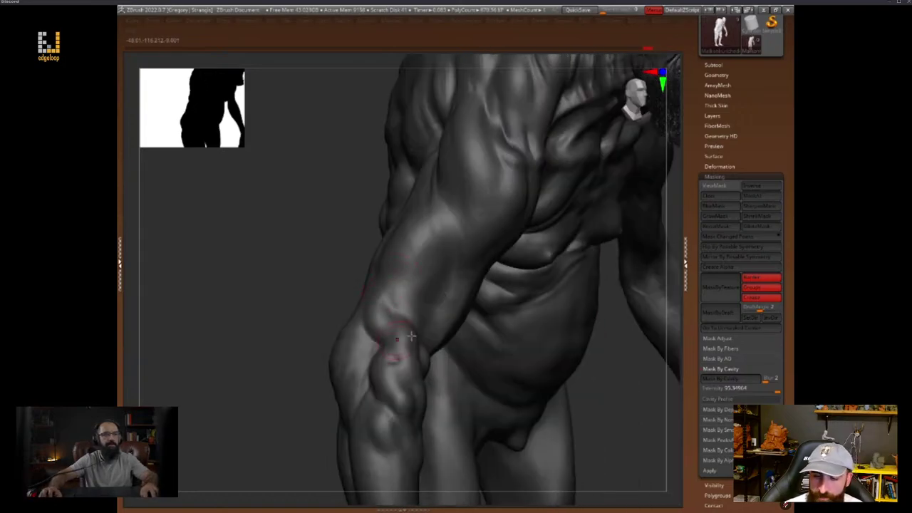
Refine the transition from the upper arm into the outer forearm muscles around the elbow
right_click_drag(411, 336, 558, 333)
right_click(376, 348)
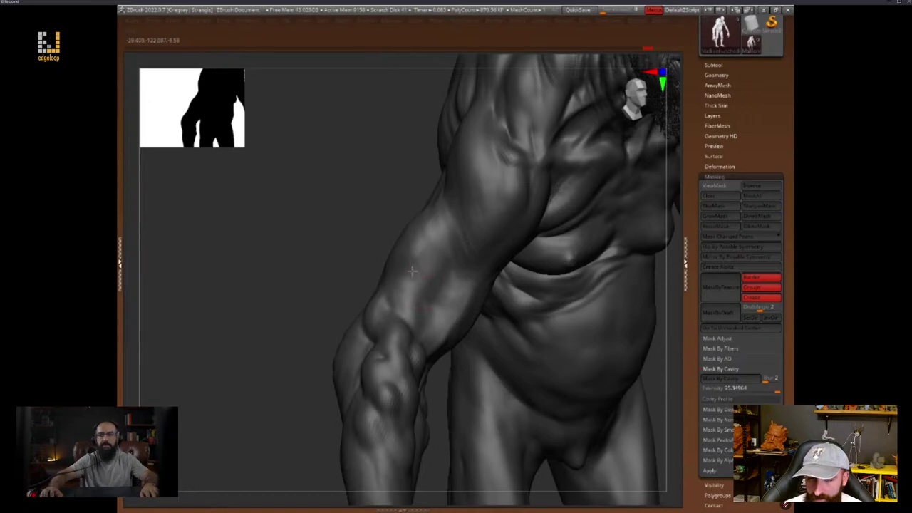
left_click_drag(437, 372, 381, 367)
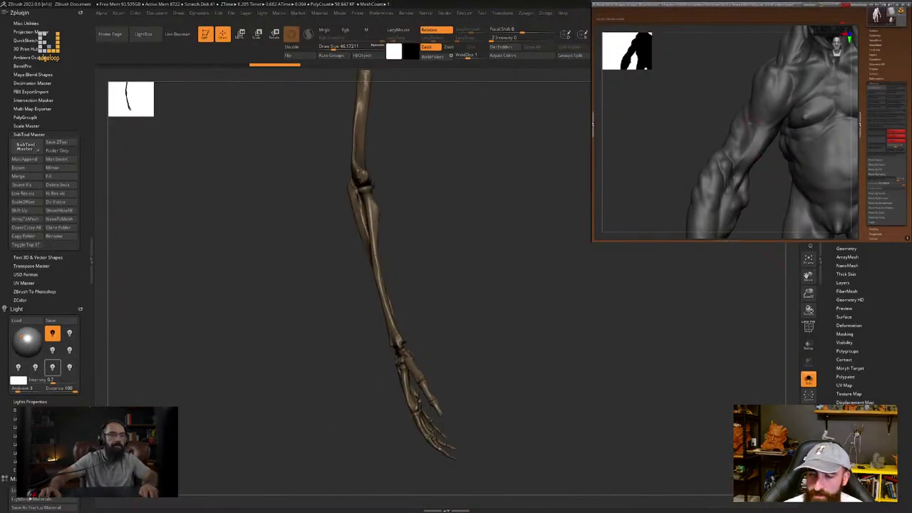
Try to separate the forearm bones on the arm skeleton by hiding the hand bones with lasso selections
left_click_drag(492, 213, 382, 197)
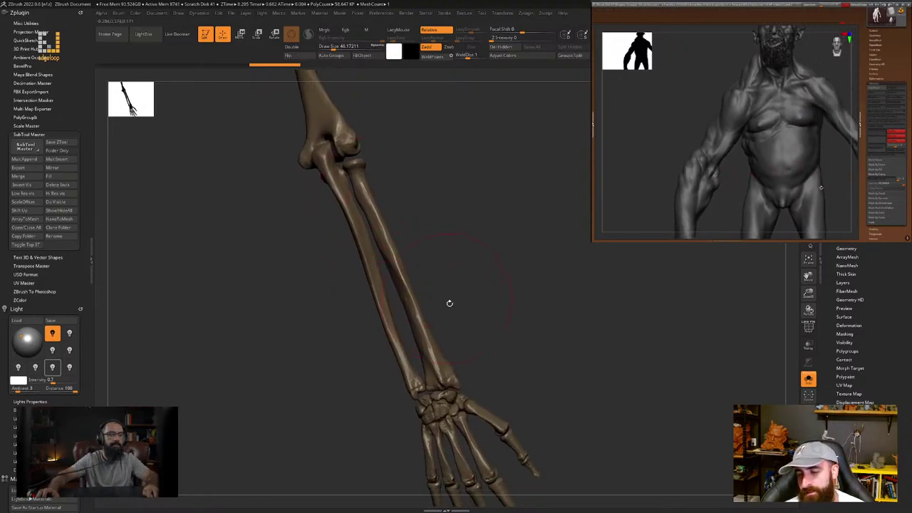
mouse_move(450, 304)
left_mouse_down("alt")
mouse_move(448, 283)
mouse_move(409, 291)
mouse_move(436, 302)
left_mouse_up("alt")
left_click_drag(461, 333, 485, 286)
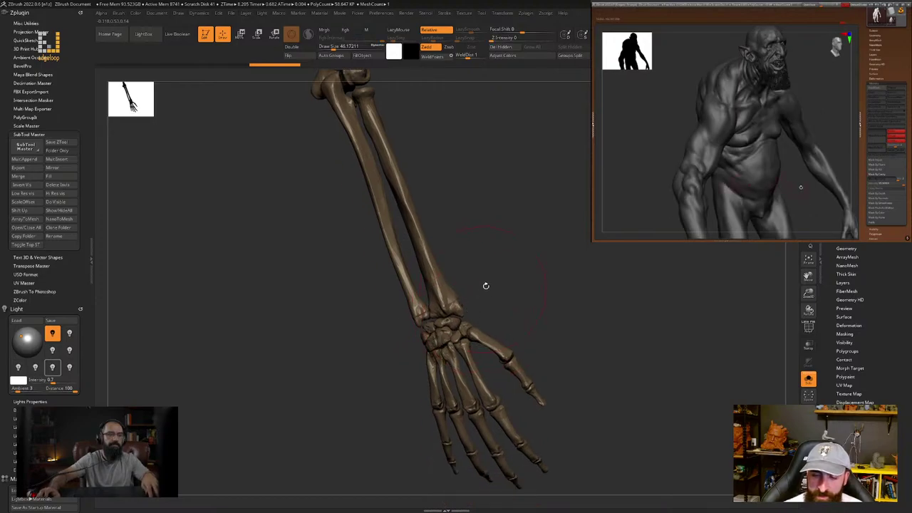
key("ctrl+shift+b")
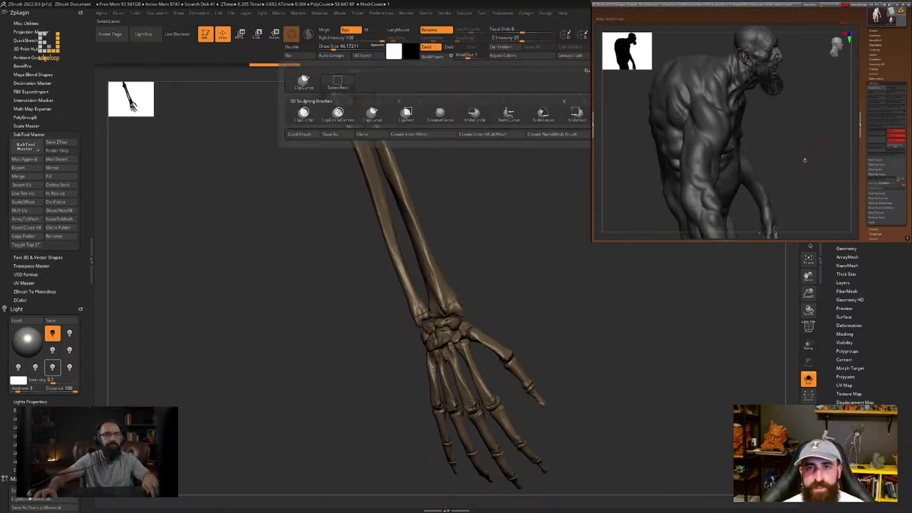
mouse_move(573, 263)
left_mouse_down("ctrl+alt+shift")
mouse_move(500, 359)
mouse_move(423, 352)
mouse_move(453, 305)
left_mouse_up("ctrl+alt+shift")
mouse_move(455, 346)
left_mouse_down("ctrl+alt+shift")
mouse_move(413, 360)
mouse_move(553, 400)
mouse_move(542, 347)
left_mouse_up("ctrl+alt+shift")
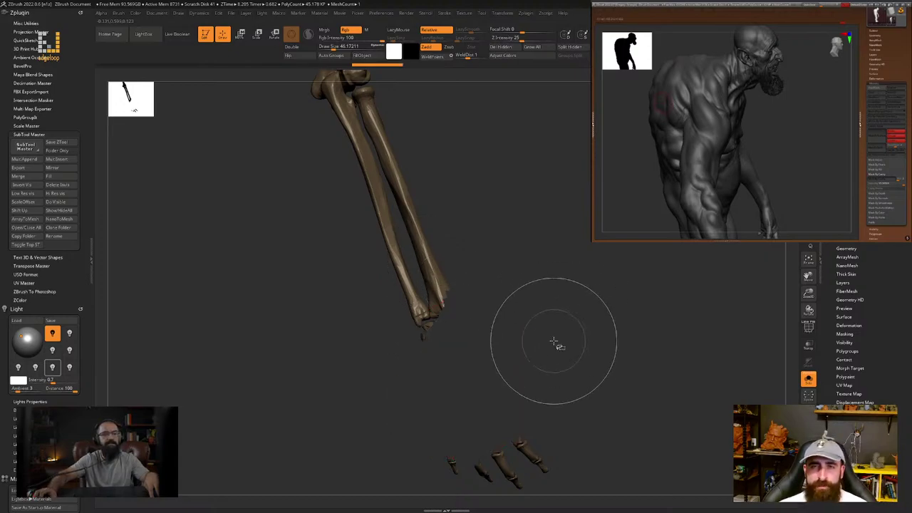
right_click_drag(553, 341, 513, 396, "ctrl")
mouse_move(436, 372)
left_mouse_down("ctrl+alt+shift")
mouse_move(427, 392)
mouse_move(507, 371)
left_mouse_up("ctrl+alt+shift")
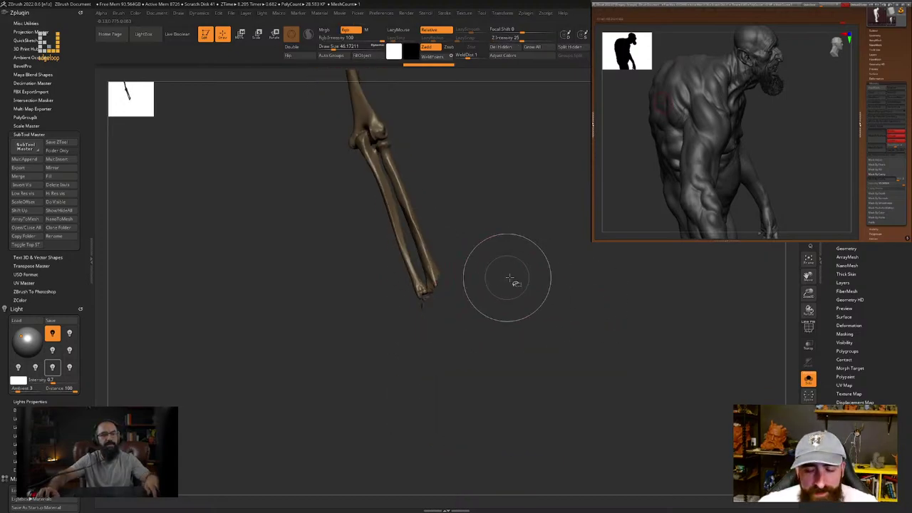
Restore the full arm skeleton and mask the humerus and ulna, leaving the radius and hand bones free to transform
key("ctrl+z")
key("ctrl+z")
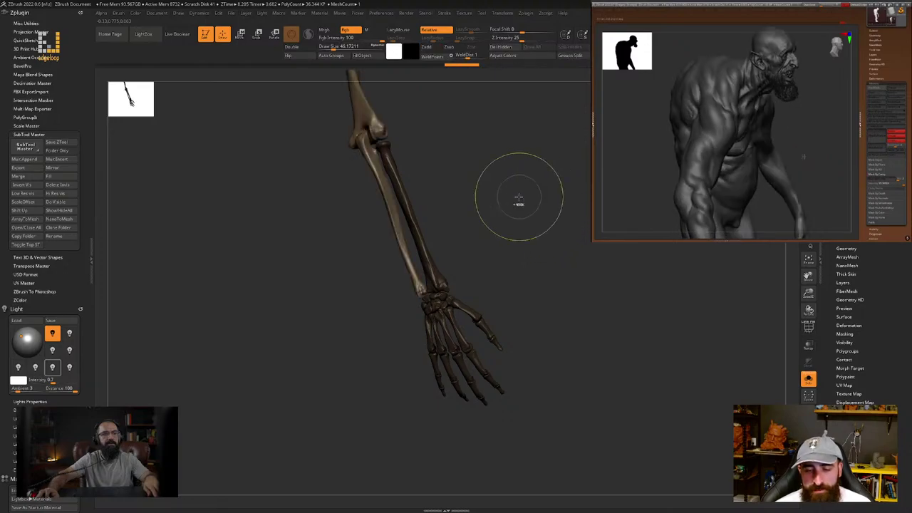
mouse_move(519, 196)
right_mouse_down()
mouse_move(450, 211)
mouse_move(434, 204)
right_mouse_up()
key("w")
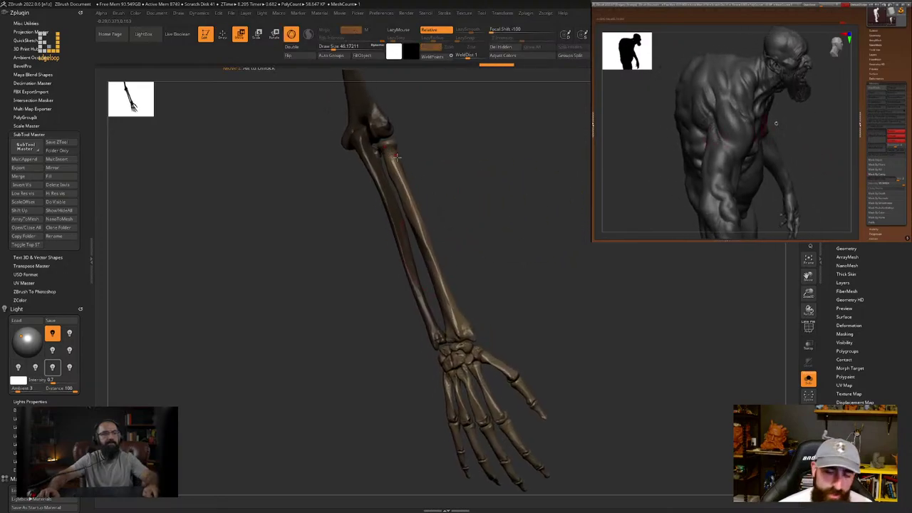
right_click_drag(396, 158, 390, 114)
mouse_move(391, 185)
right_mouse_down()
mouse_move(401, 231)
mouse_move(420, 232)
mouse_move(415, 245)
right_mouse_up()
Replace the 3D gizmo with a transpose line running along the forearm from the elbow to the wrist
key("q")
key("w")
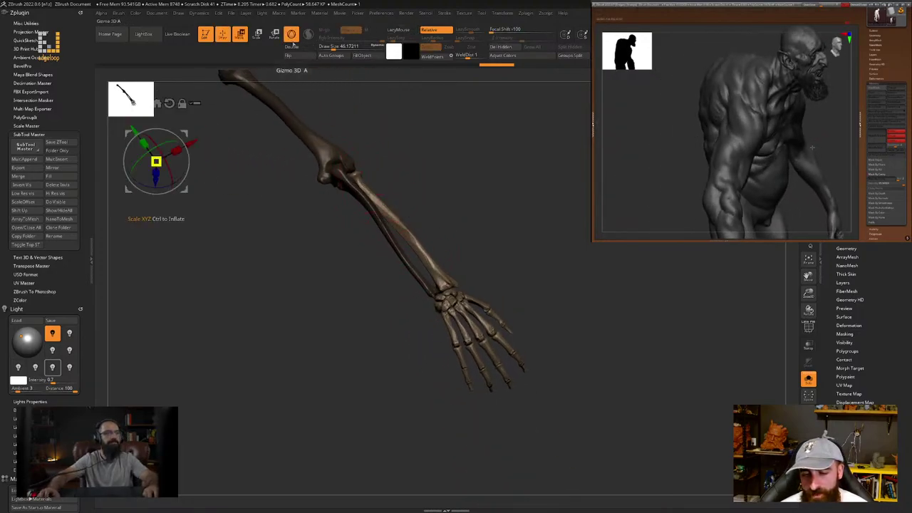
left_click_drag(387, 130, 359, 229)
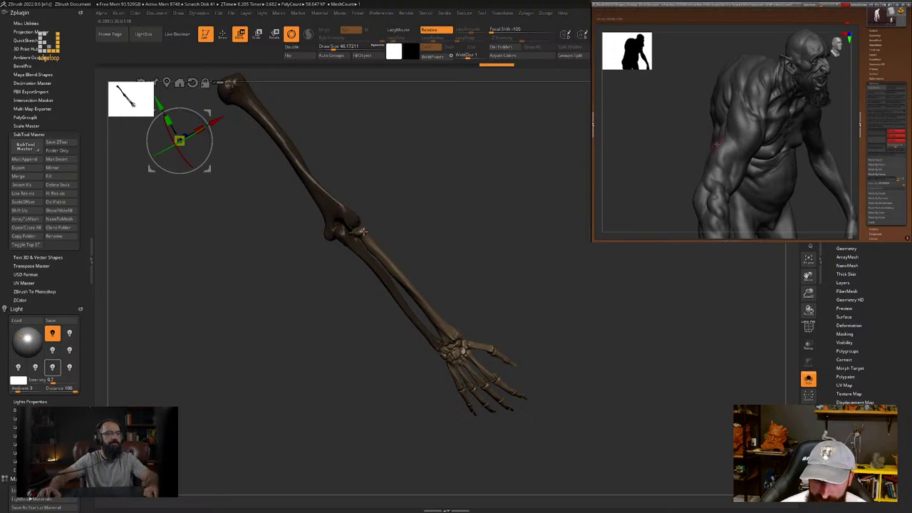
left_click(363, 231, "alt")
key("q")
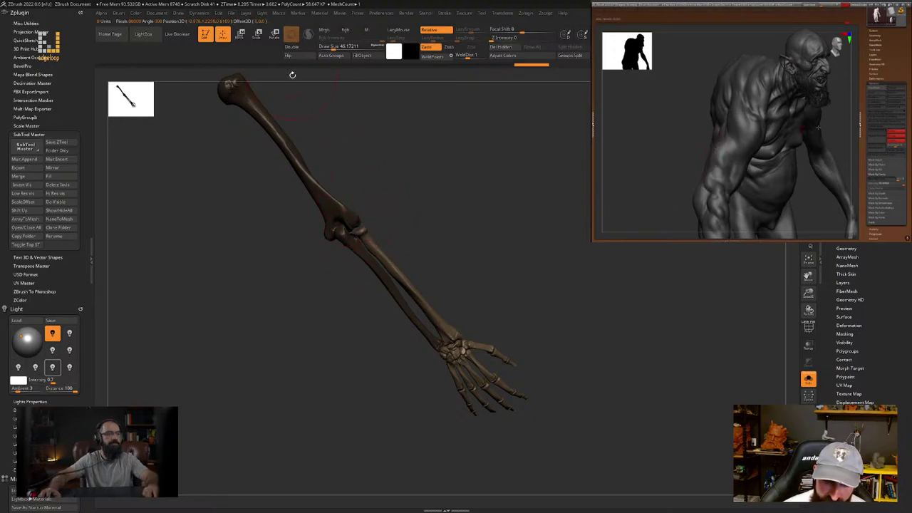
key("w")
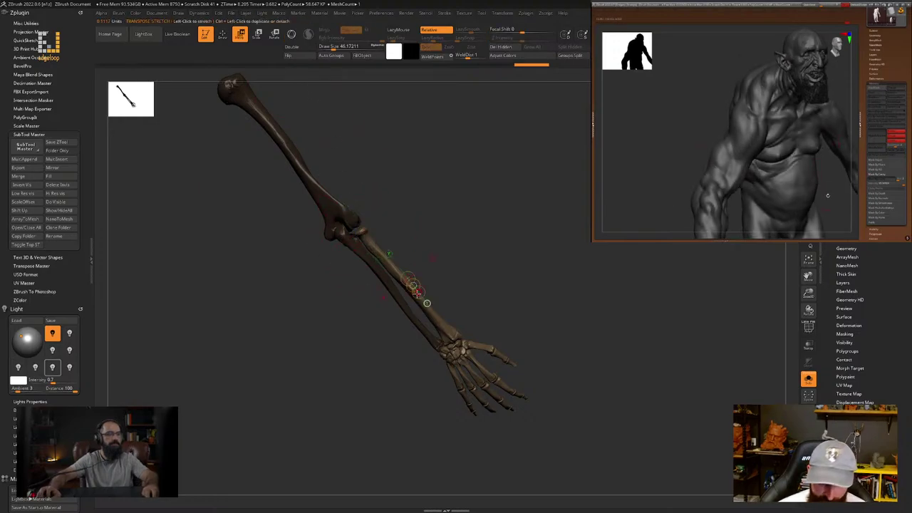
left_click_drag(359, 228, 439, 348)
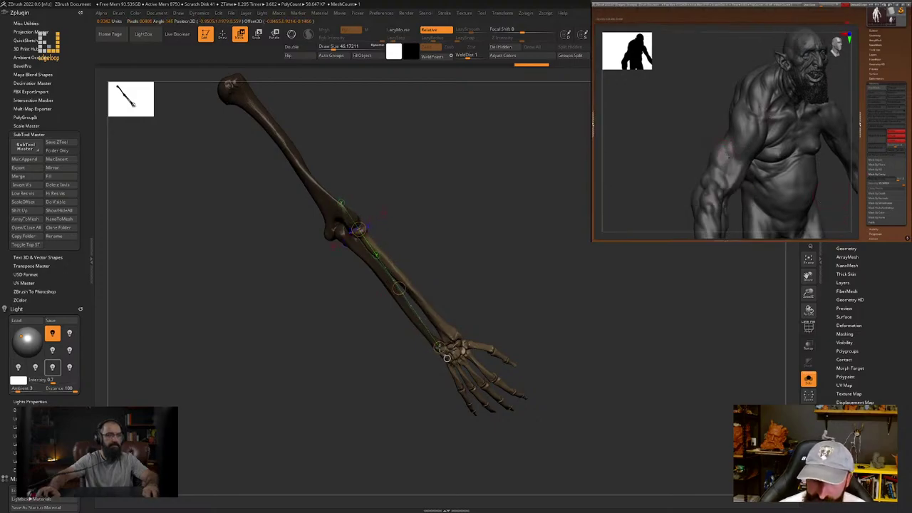
left_click_drag(437, 287, 424, 298)
Align the transpose line's ends with the centre of the radial head and the wrist end of the ulna
right_click_drag(424, 299, 489, 193)
left_click_drag(489, 192, 431, 194)
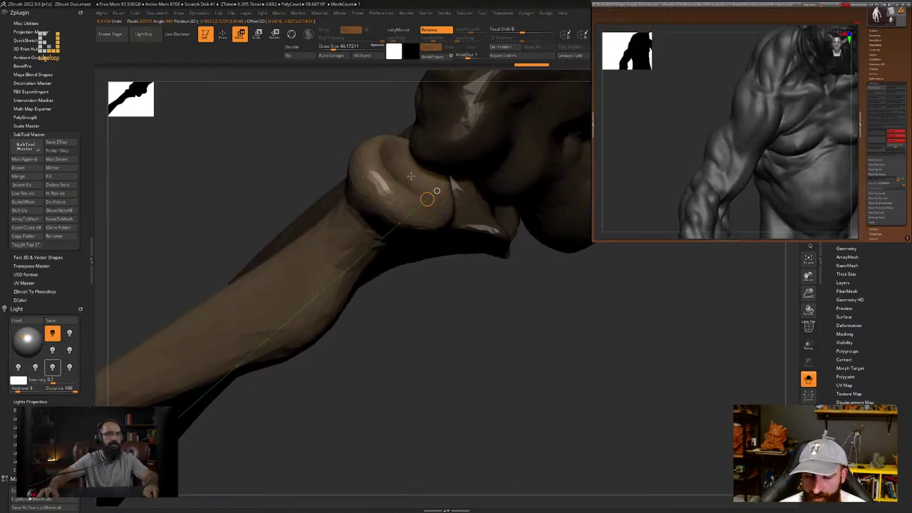
left_click_drag(429, 199, 445, 183)
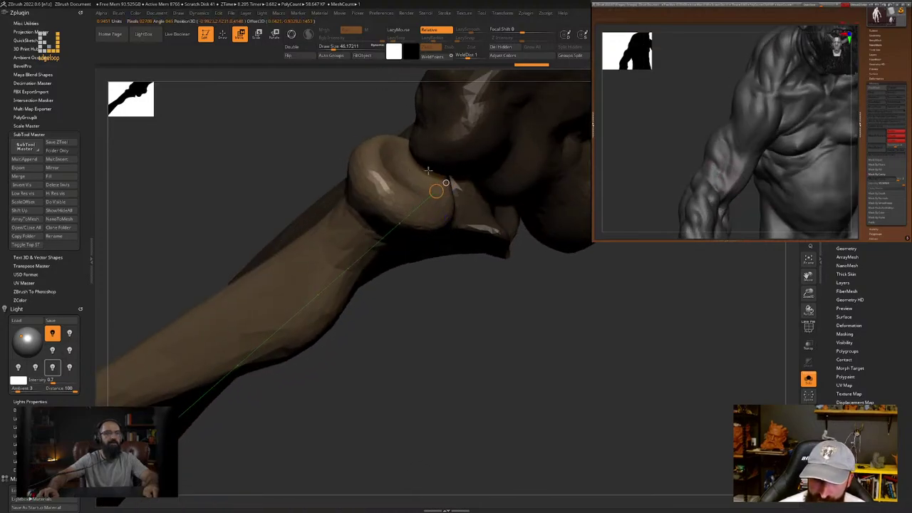
right_click_drag(445, 182, 422, 114)
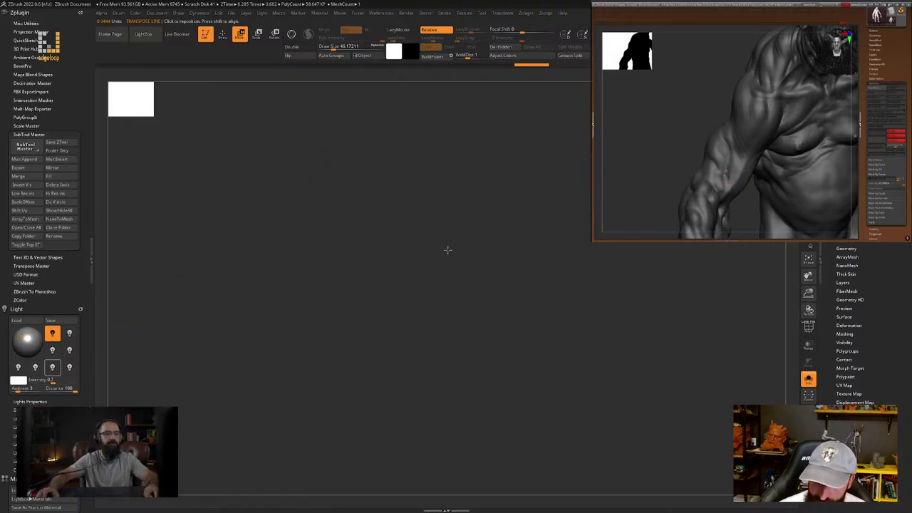
key("f")
right_click_drag(455, 213, 562, 227)
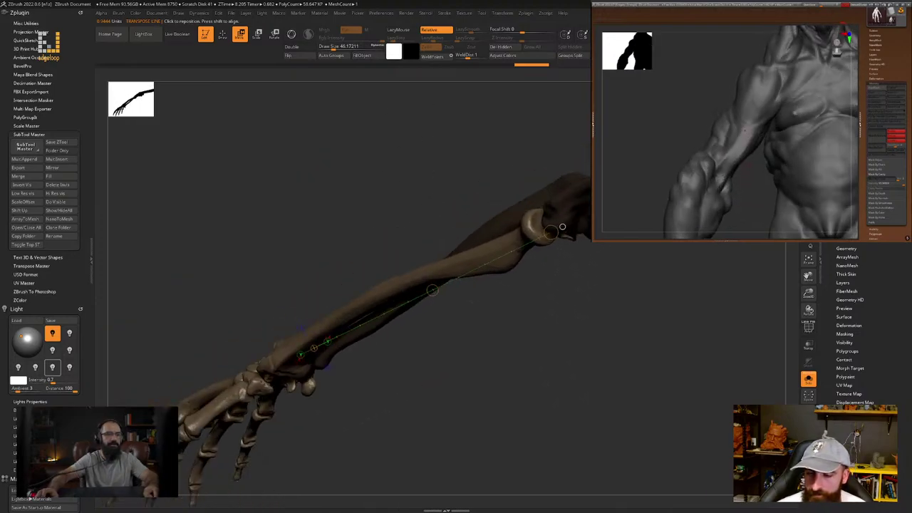
left_click_drag(562, 226, 286, 298)
right_click_drag(286, 298, 521, 319)
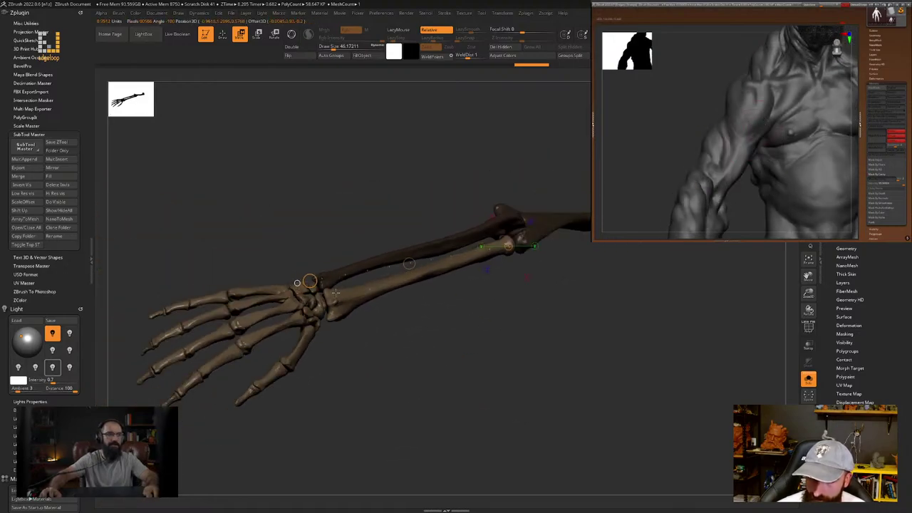
left_click_drag(385, 335, 487, 178)
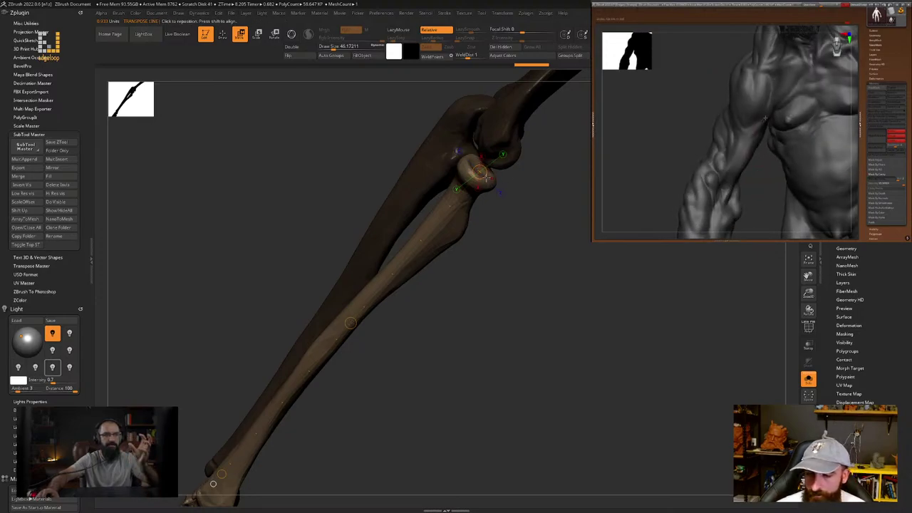
left_click_drag(480, 171, 558, 182)
key("ctrl+z")
Try spinning the radius and hand bones about the transpose line, and compare the arm before and after the rotation
left_click_drag(491, 221, 427, 264, "alt")
right_click_drag(446, 270, 422, 334)
right_click_drag(405, 253, 416, 185)
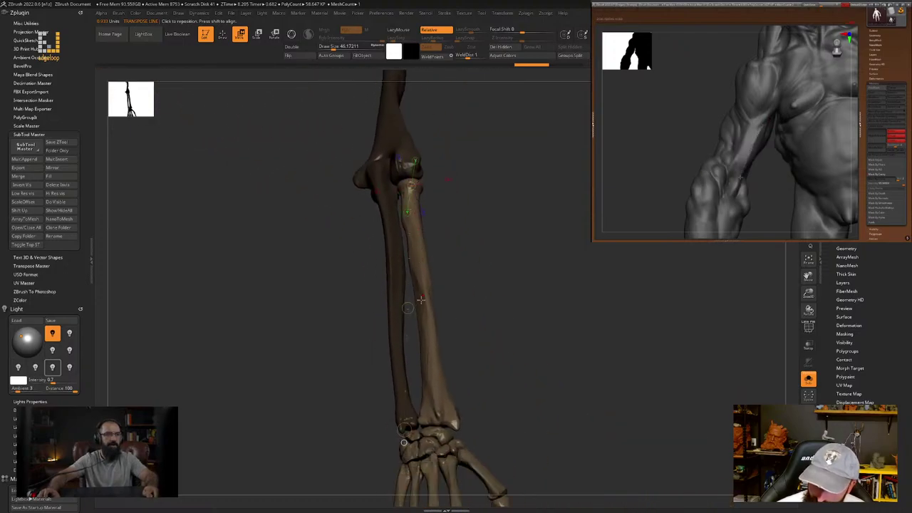
key("r")
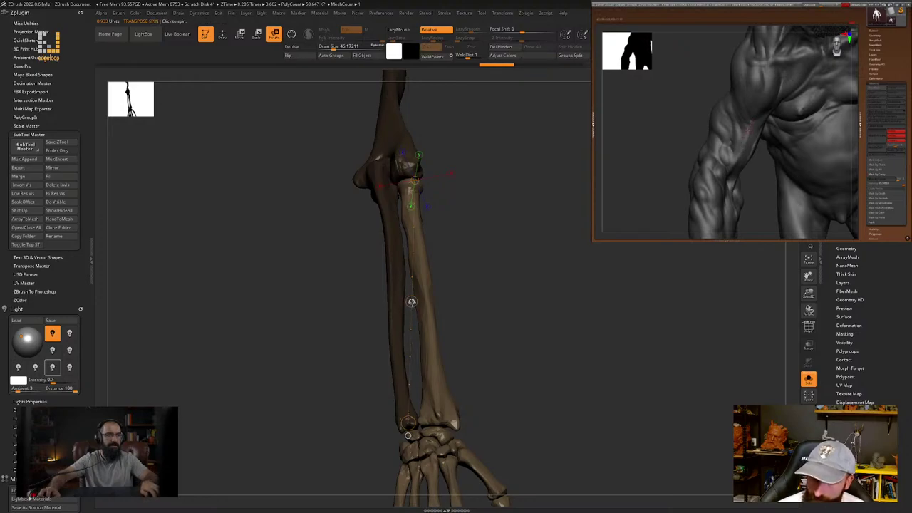
left_click_drag(412, 302, 384, 303)
right_click_drag(515, 277, 516, 230, "ctrl")
right_click_drag(515, 229, 485, 228)
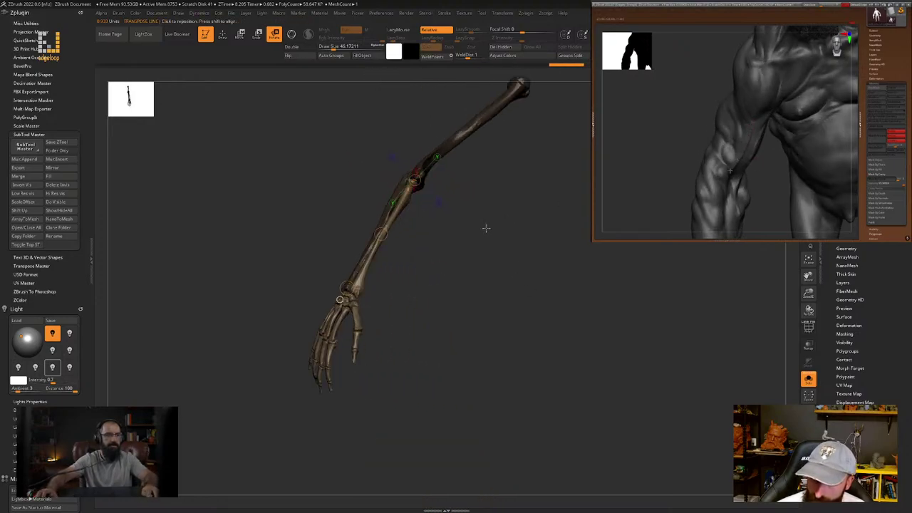
key("ctrl+z")
key("ctrl+shift+z")
key("ctrl+z")
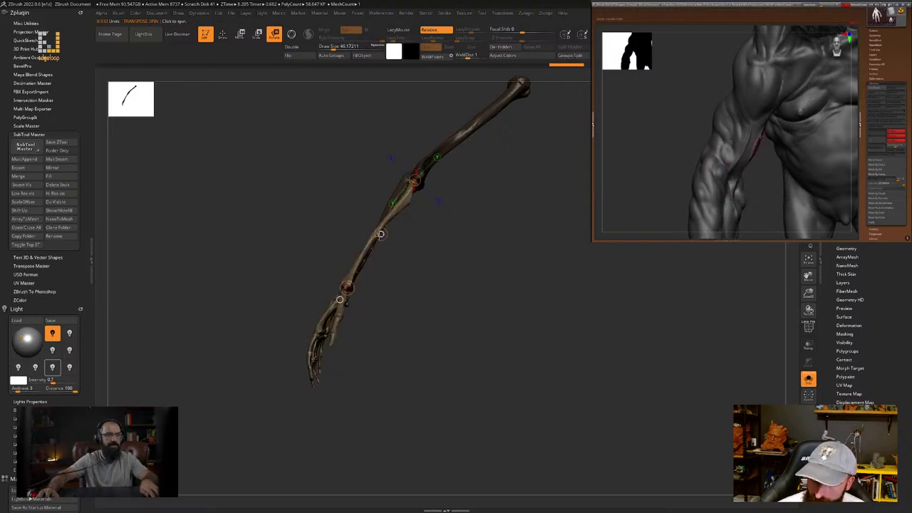
Demonstrate the forearm rotation again from the side, undo it, and return to draw mode
mouse_move(373, 231)
left_mouse_down()
mouse_move(345, 175)
mouse_move(379, 237)
mouse_move(439, 2)
mouse_move(469, 224)
mouse_move(468, 302)
mouse_move(420, 223)
mouse_move(381, 109)
mouse_move(397, 3)
mouse_move(410, 146)
mouse_move(379, 30)
mouse_move(351, 2)
left_mouse_up()
left_click_drag(759, 178, 400, 147)
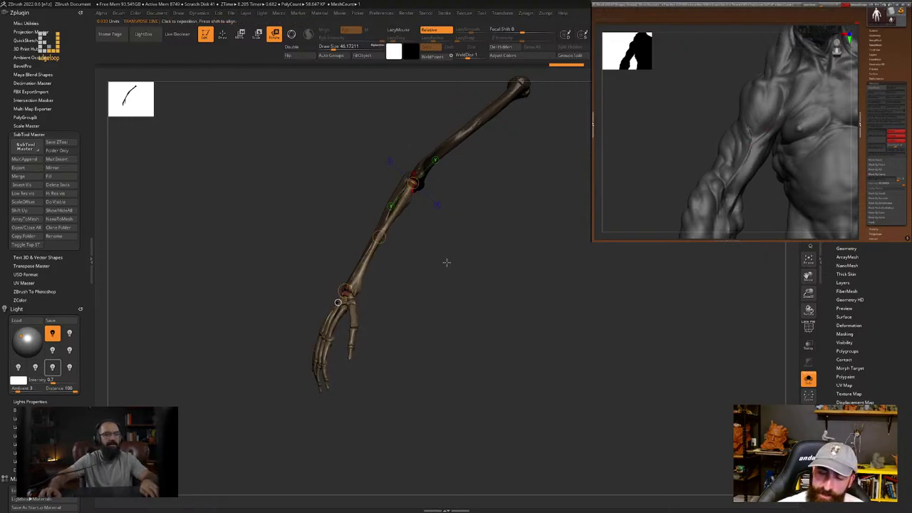
left_click_drag(447, 262, 490, 271)
key("ctrl+z")
key("q")
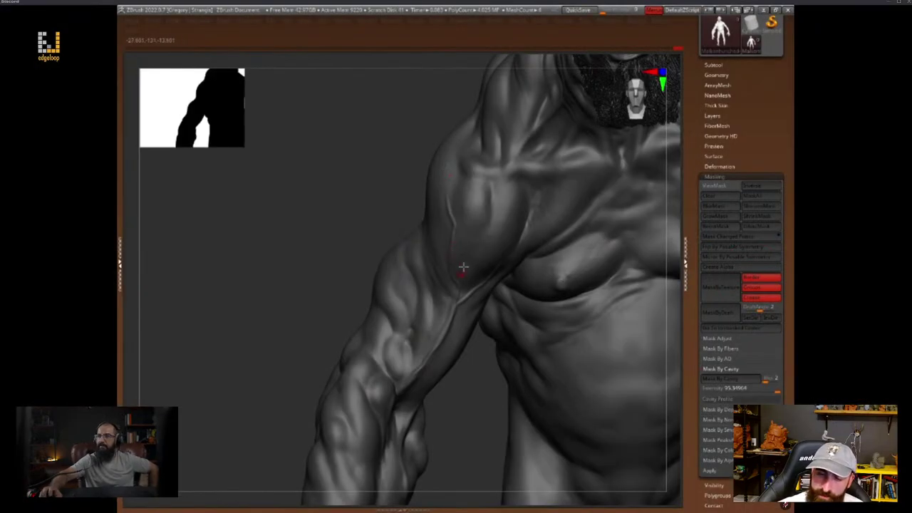
Refine the creature's lower deltoid and its transition into the front of the upper arm
left_click_drag(472, 357, 459, 227)
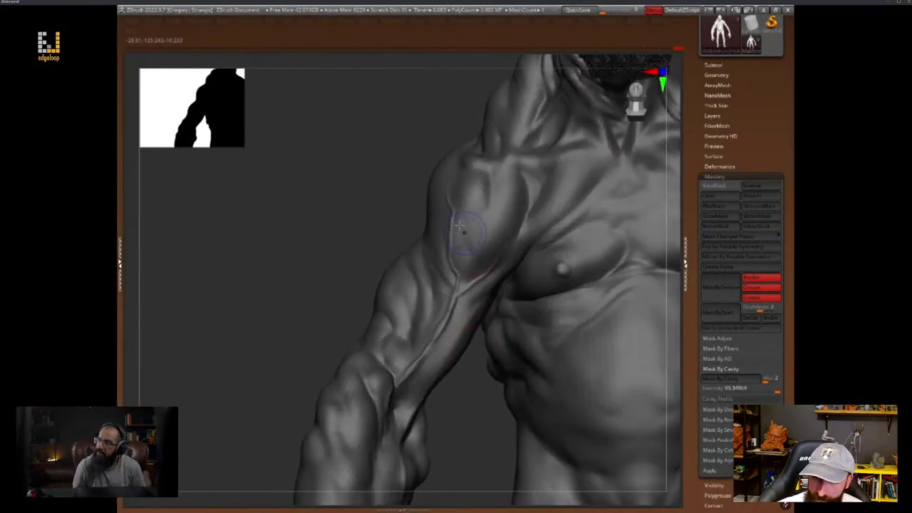
left_click_drag(470, 408, 507, 389)
right_click_drag(659, 349, 605, 428)
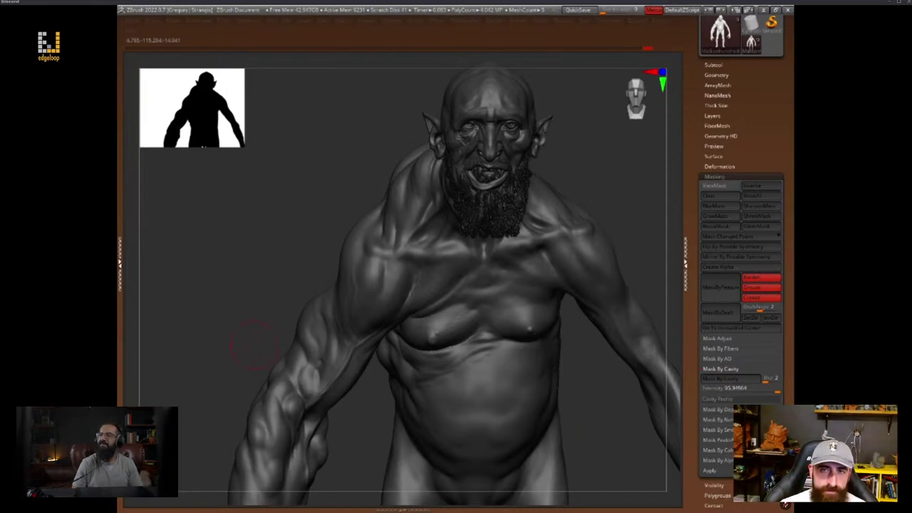
Soften and reshape the chest muscles around the sternum at a lower subdivision level
mouse_move(597, 386)
left_mouse_down()
mouse_move(600, 401)
mouse_move(624, 387)
mouse_move(614, 396)
left_mouse_up()
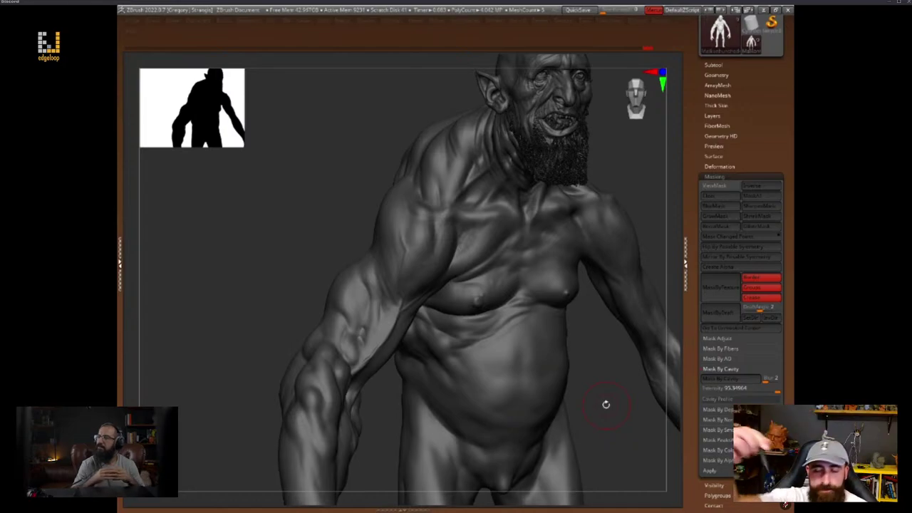
left_click_drag(606, 358, 501, 322)
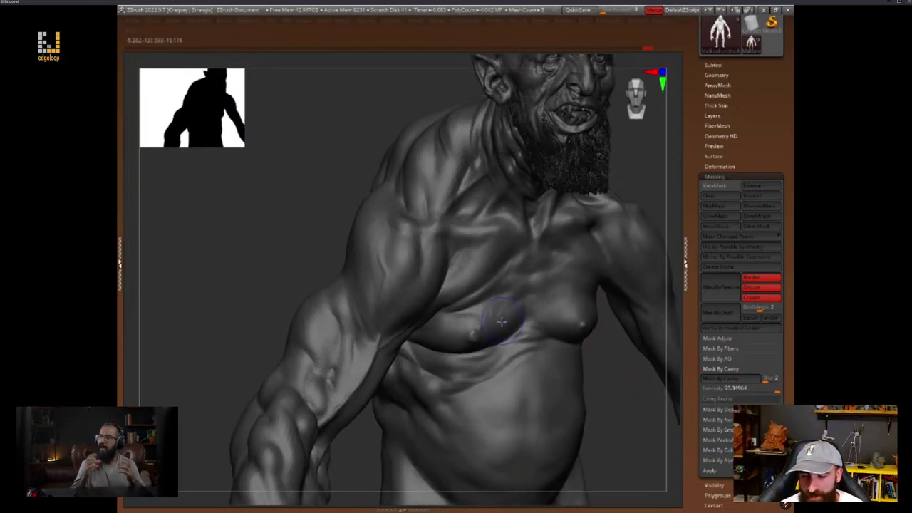
left_click_drag(441, 344, 559, 343)
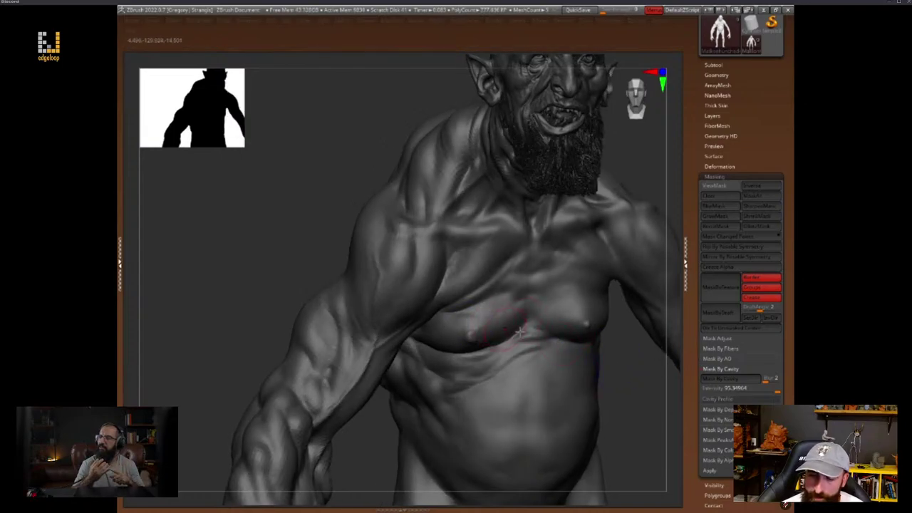
mouse_move(622, 393)
left_mouse_down()
mouse_move(620, 404)
mouse_move(634, 383)
left_mouse_up()
Refine the outer deltoid and the muscle forms just below it on the side of the upper arm
mouse_move(351, 289)
left_mouse_down()
mouse_move(358, 303)
mouse_move(365, 298)
left_mouse_up()
left_click_drag(434, 273, 437, 264)
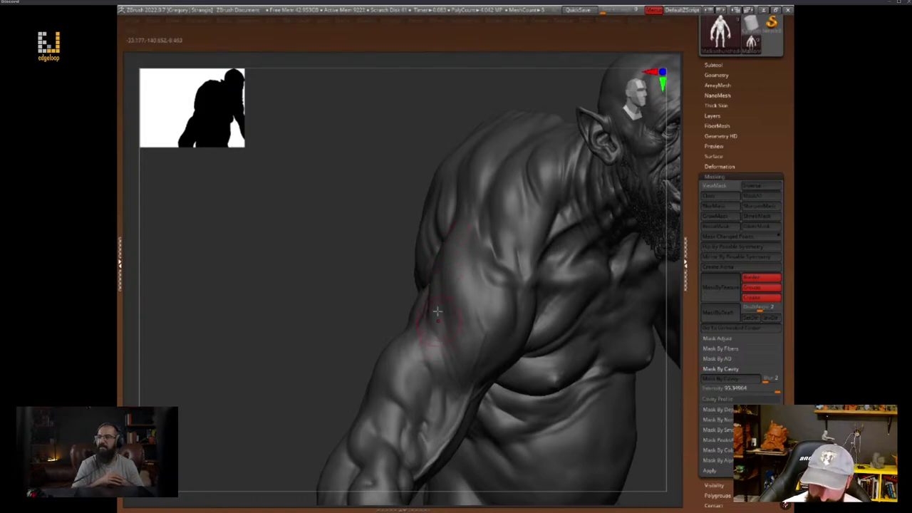
key("space")
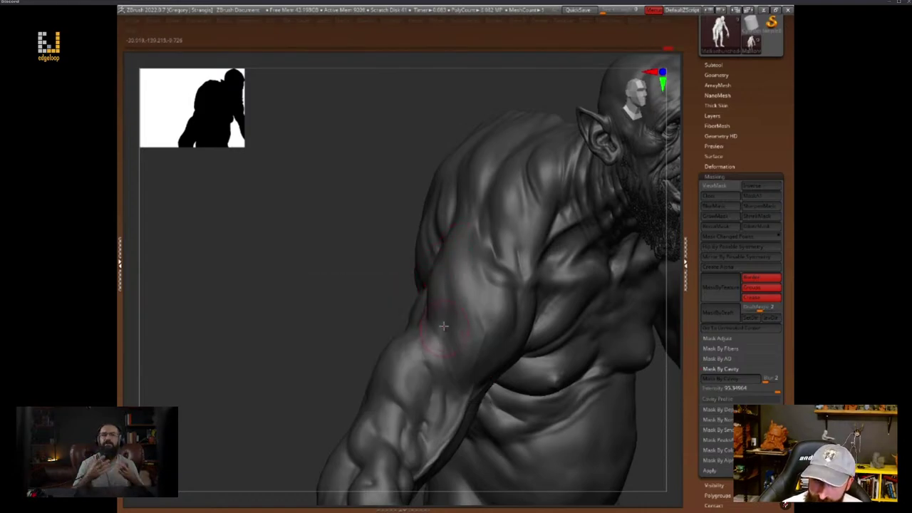
mouse_move(667, 403)
left_mouse_down()
mouse_move(366, 304)
mouse_move(423, 311)
left_mouse_up()
left_click_drag(381, 356, 433, 341)
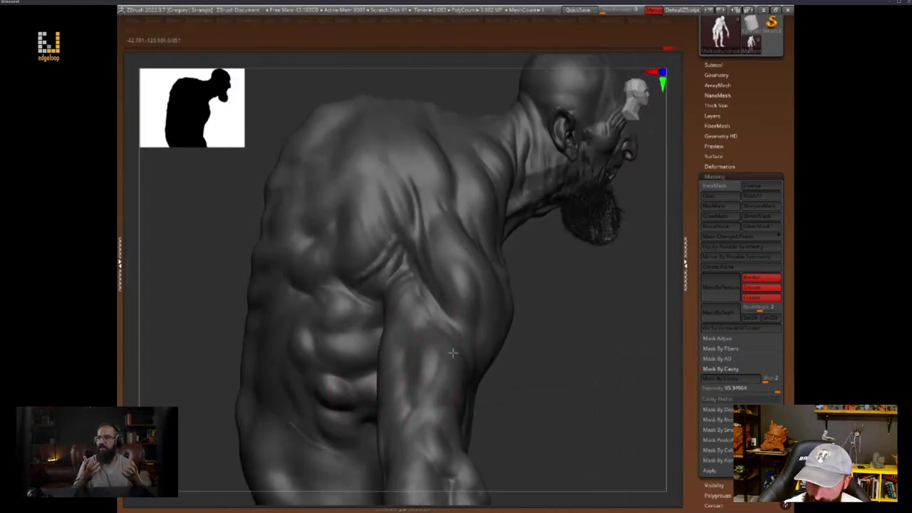
Sculpt the skin folds and bony forms of the outer elbow and their transition into the forearm muscles
mouse_move(546, 341)
left_mouse_down()
mouse_move(514, 347)
mouse_move(496, 333)
mouse_move(530, 362)
mouse_move(546, 324)
mouse_move(582, 311)
mouse_move(586, 327)
mouse_move(598, 301)
mouse_move(564, 344)
mouse_move(566, 359)
mouse_move(578, 335)
mouse_move(553, 256)
left_mouse_up()
key("space")
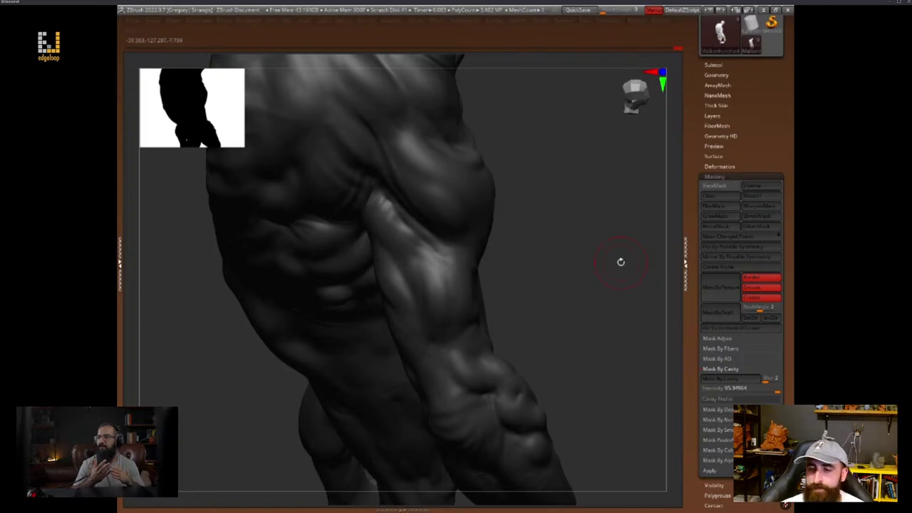
left_click_drag(792, 115, 792, 210)
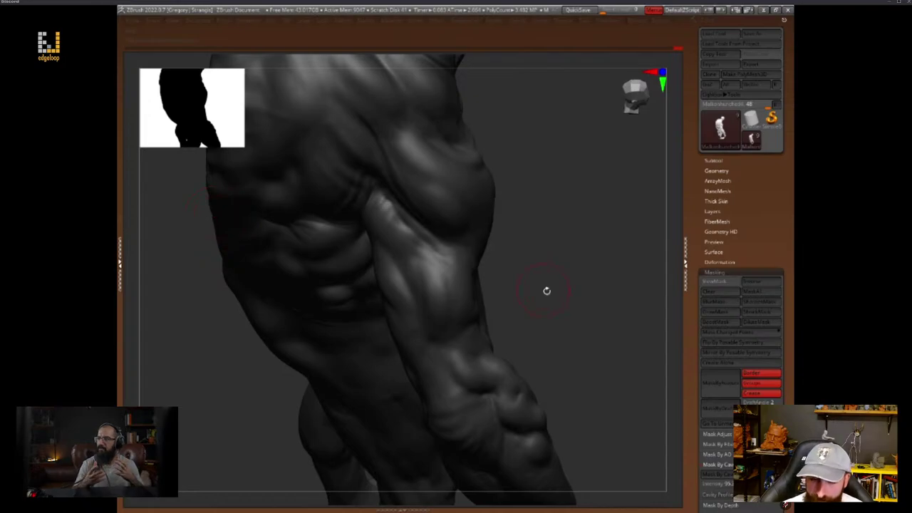
left_click_drag(547, 290, 528, 276)
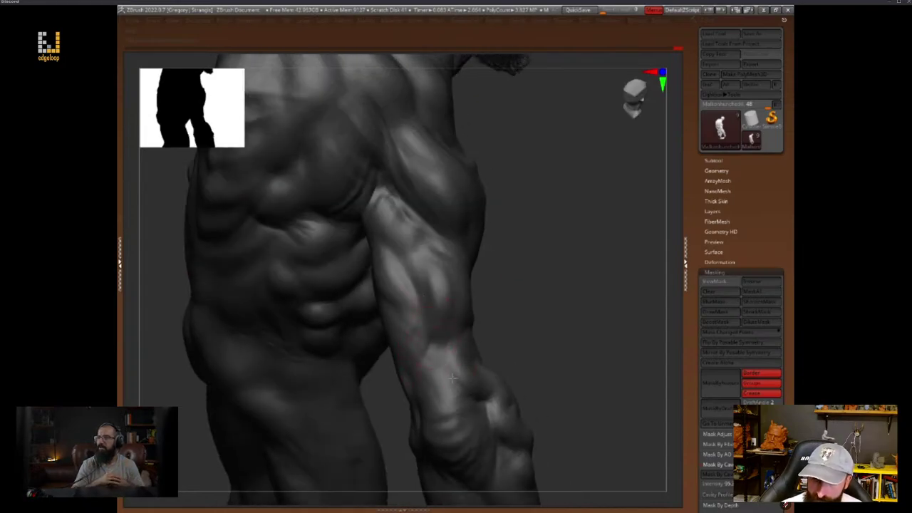
right_click_drag(451, 378, 493, 312)
key("space")
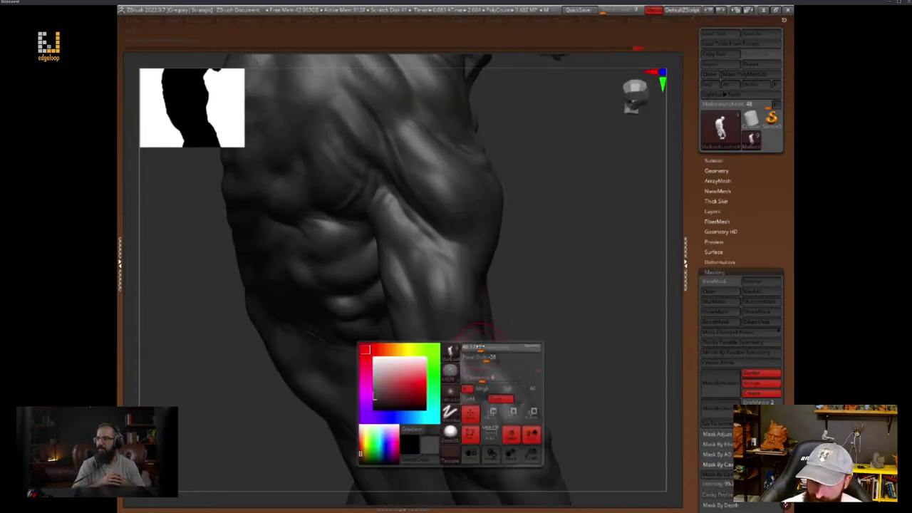
right_click_drag(487, 348, 485, 364)
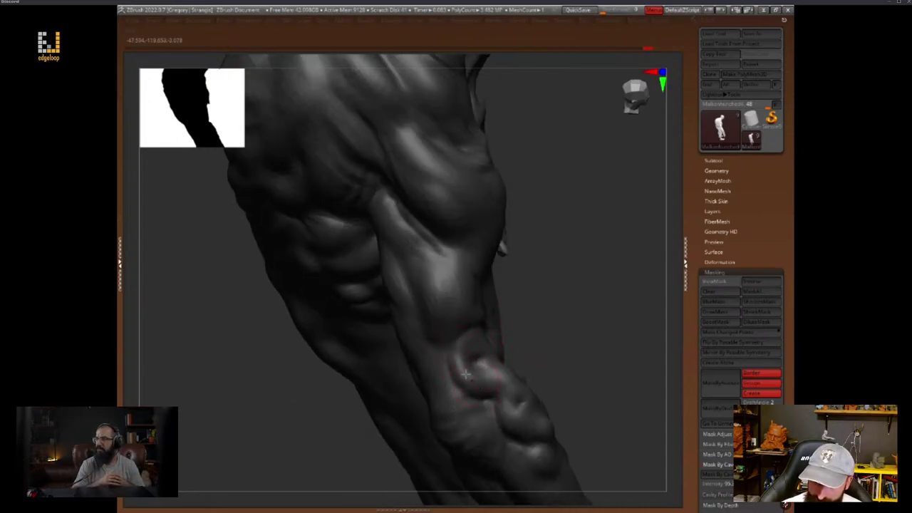
mouse_move(558, 345)
left_mouse_down()
mouse_move(563, 309)
mouse_move(491, 349)
left_mouse_up()
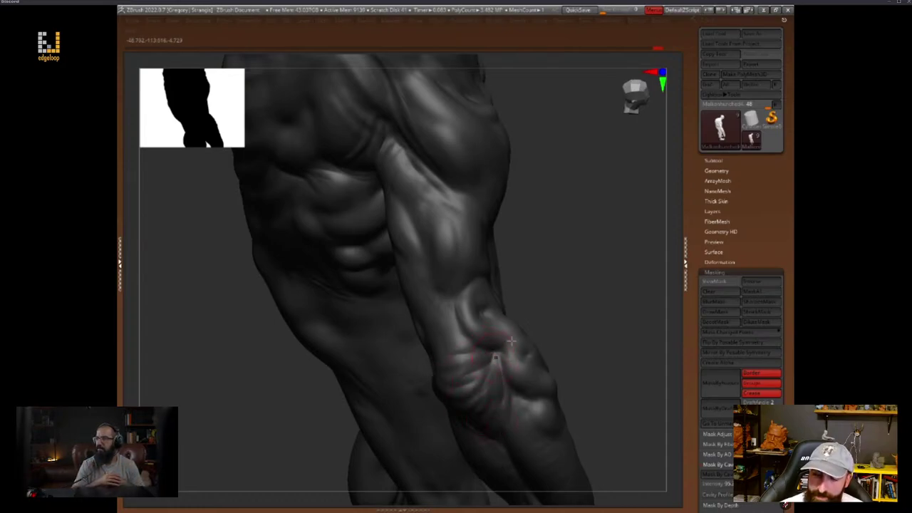
left_click_drag(511, 342, 584, 332)
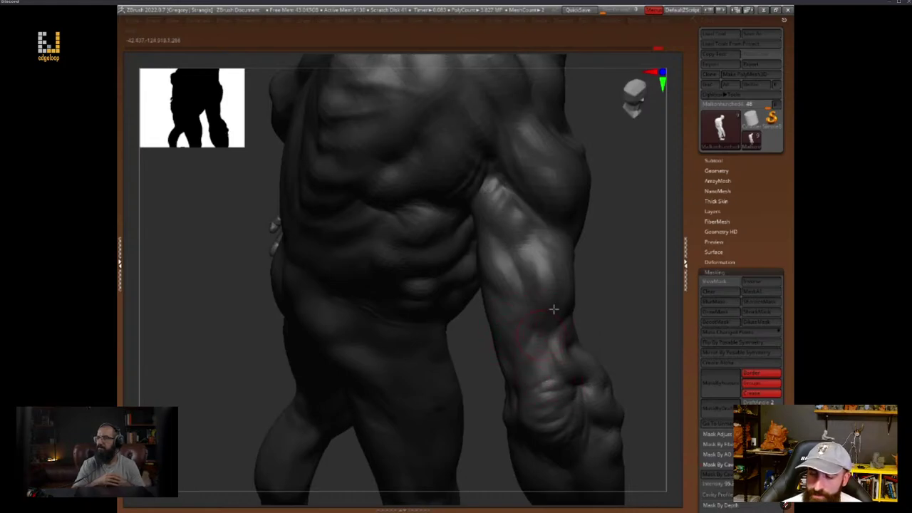
Refine the lower triceps and its tendon area just above the elbow
key("space")
key("space")
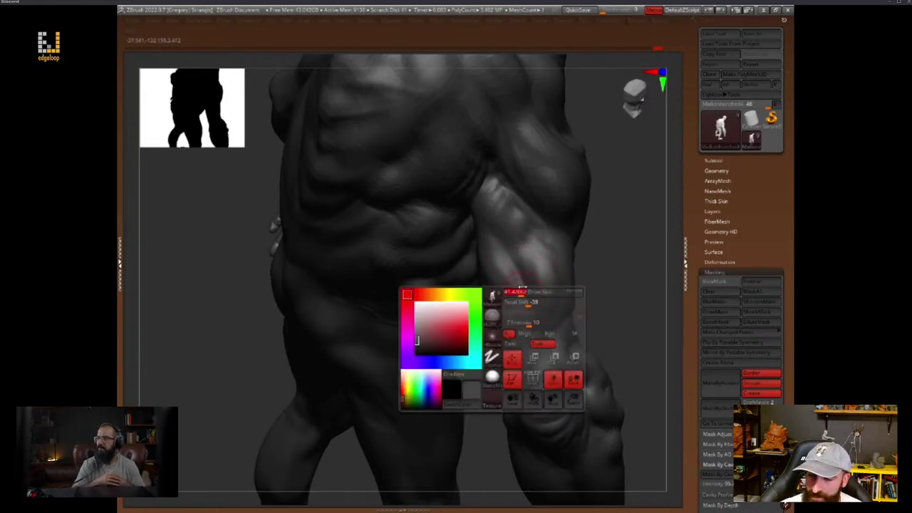
left_click_drag(633, 278, 501, 325)
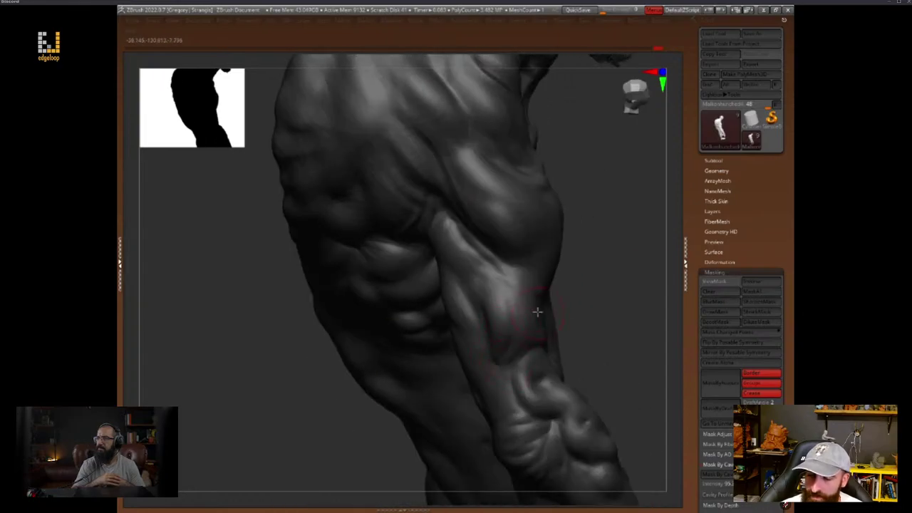
Reshape the shoulder and upper arm masses of the body at a lower subdivision level
mouse_move(652, 300)
left_mouse_down()
mouse_move(592, 342)
mouse_move(551, 444)
mouse_move(541, 380)
mouse_move(544, 405)
mouse_move(500, 478)
left_mouse_up()
key("f")
left_click_drag(602, 341, 677, 442)
left_click(419, 240, "alt")
mouse_move(652, 203)
left_mouse_down()
mouse_move(602, 191)
mouse_move(631, 204)
mouse_move(620, 264)
mouse_move(625, 332)
left_mouse_up()
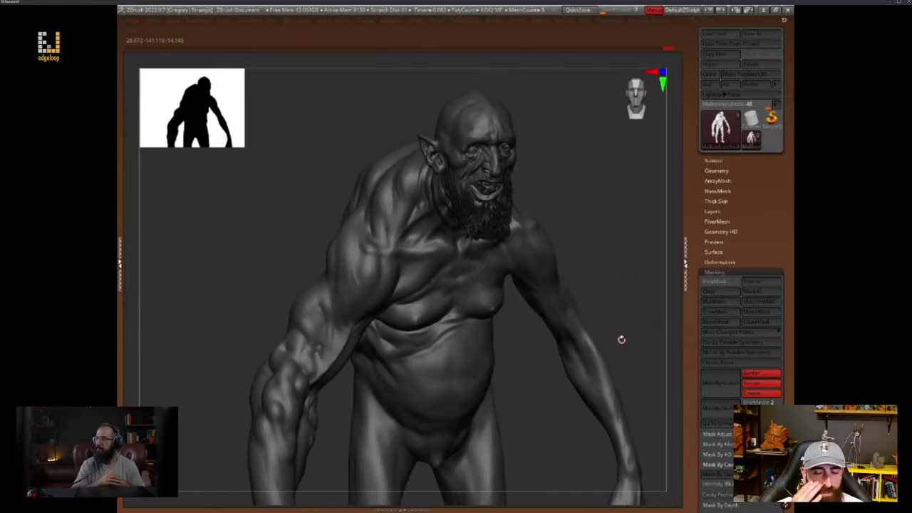
left_click_drag(528, 376, 529, 384)
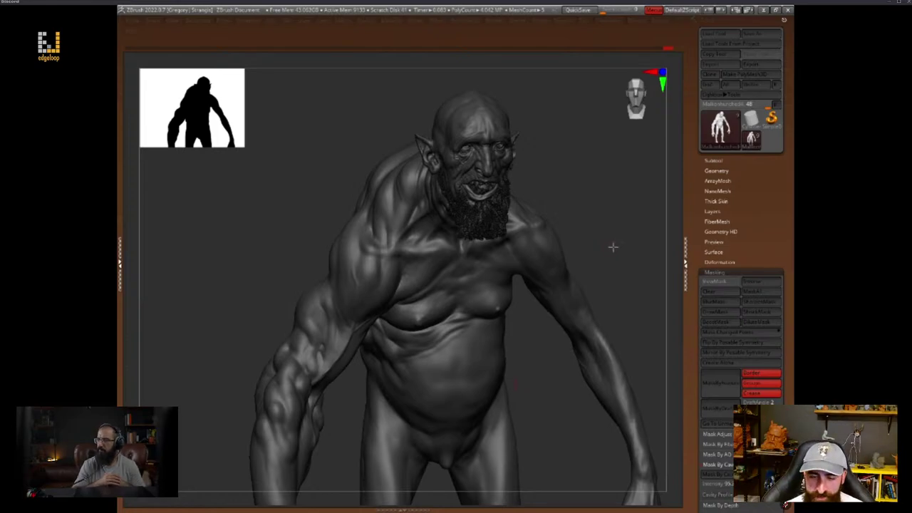
mouse_move(613, 246)
left_mouse_down()
mouse_move(586, 247)
mouse_move(649, 280)
mouse_move(637, 299)
left_mouse_up()
key("space")
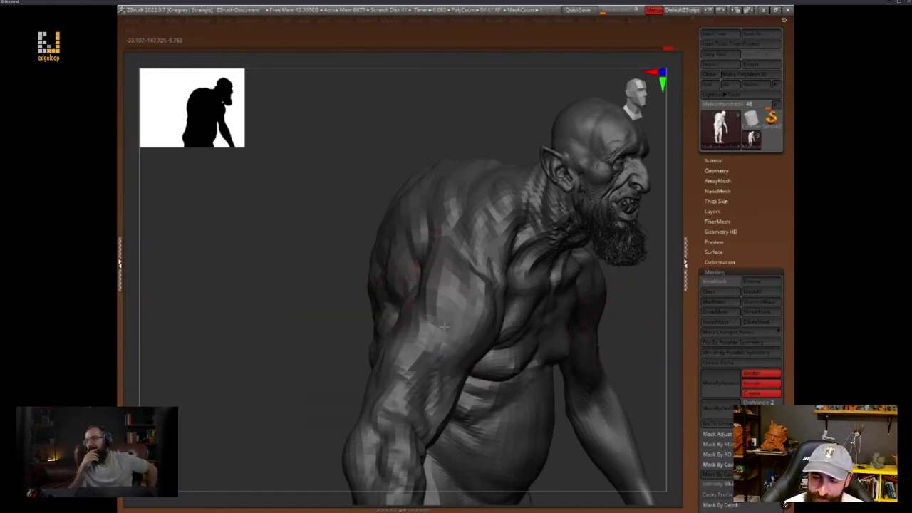
left_click_drag(616, 287, 578, 281)
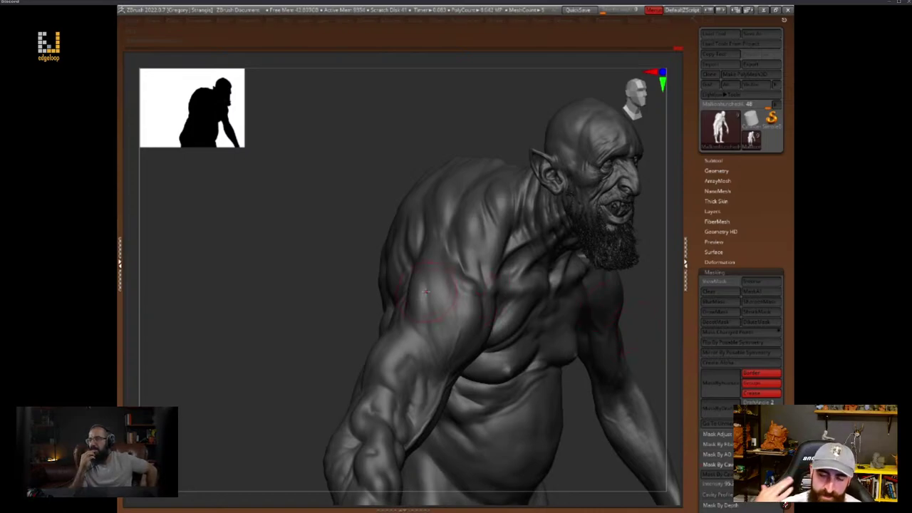
Refine the outer deltoid and the muscle contour of the upper arm from the front and side
left_click_drag(647, 291, 641, 298, "alt")
key("space")
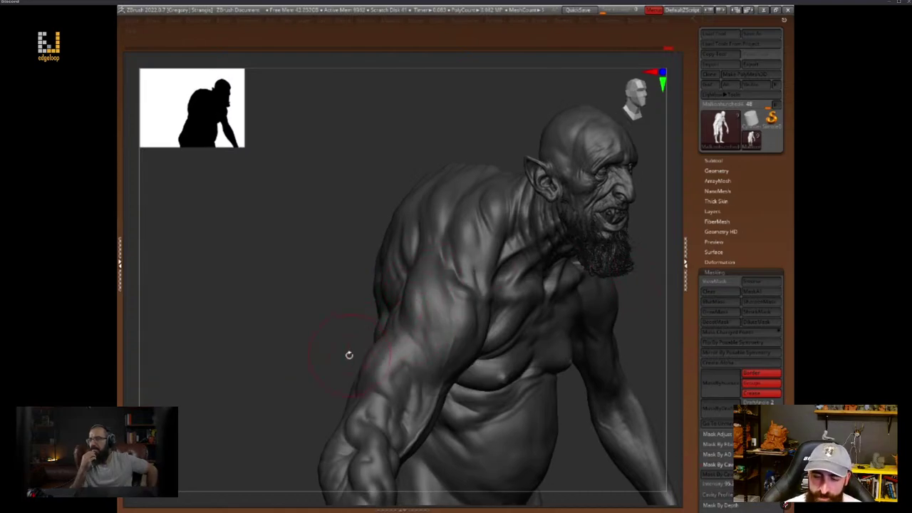
left_click_drag(349, 355, 411, 360)
key("space")
left_click_drag(589, 344, 538, 357)
key("space")
key("space")
left_click_drag(368, 360, 421, 340)
key("space")
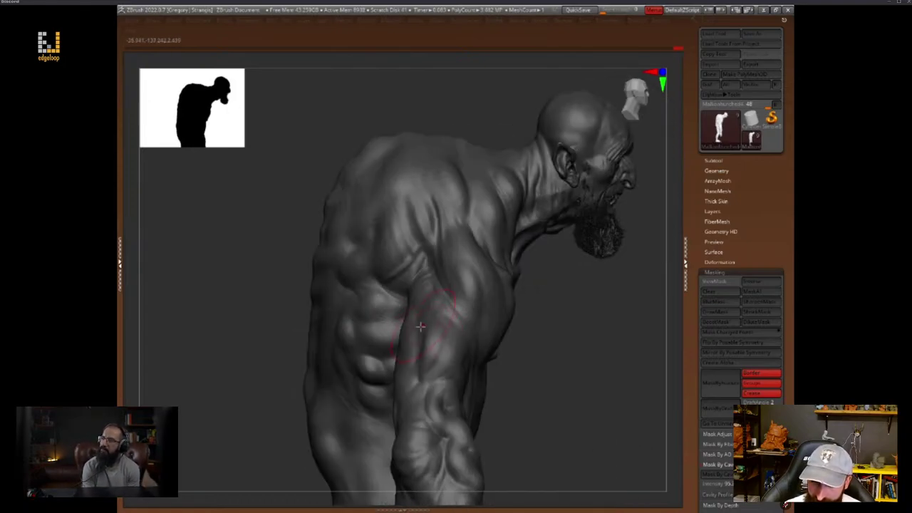
Adjust the triceps bulge along the back contour of the upper arm below the deltoid
left_click_drag(531, 309, 545, 330)
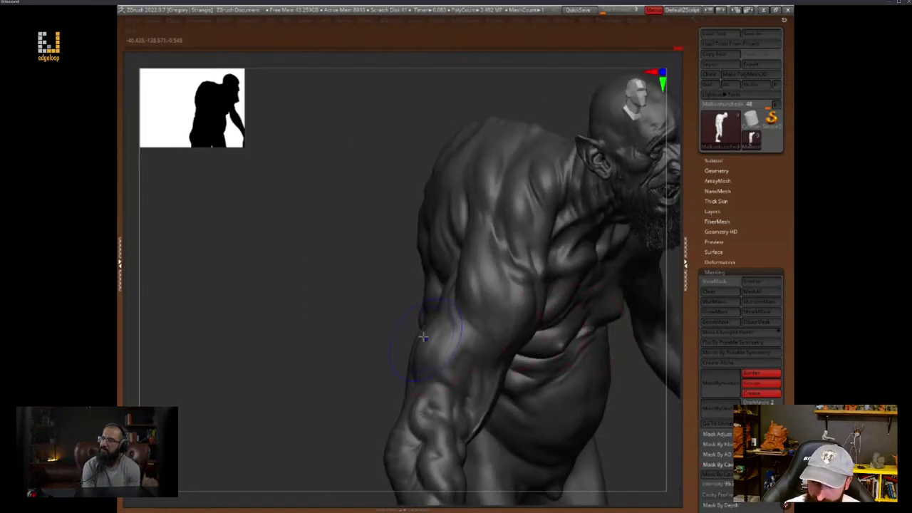
key("space")
left_click_drag(626, 406, 529, 348, "alt")
key("space")
Show the upright symmetrical creature beside the hunched figure and compare their proportions from the front
key("Tab")
mouse_move(638, 428)
left_mouse_down()
mouse_move(569, 373)
mouse_move(625, 283)
mouse_move(647, 281)
mouse_move(641, 271)
mouse_move(641, 280)
left_mouse_up()
key("Tab")
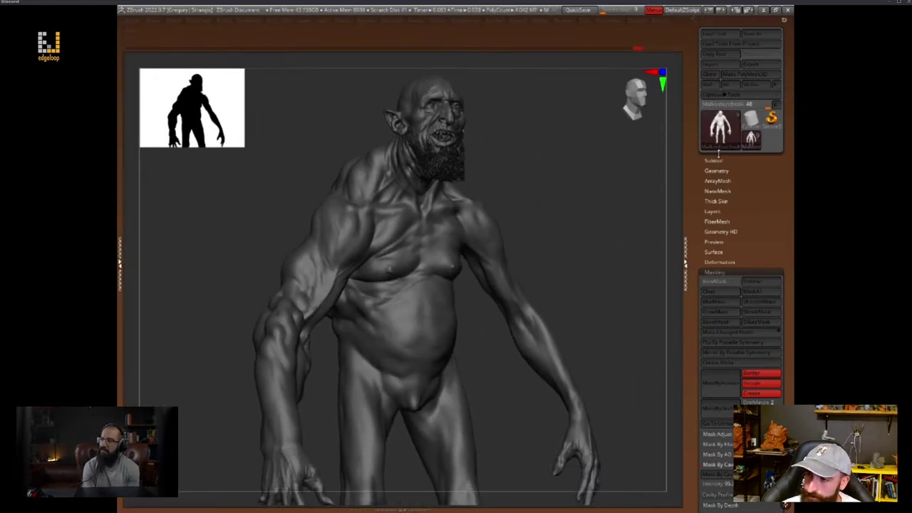
left_click(714, 160)
left_click_drag(704, 104, 703, 131)
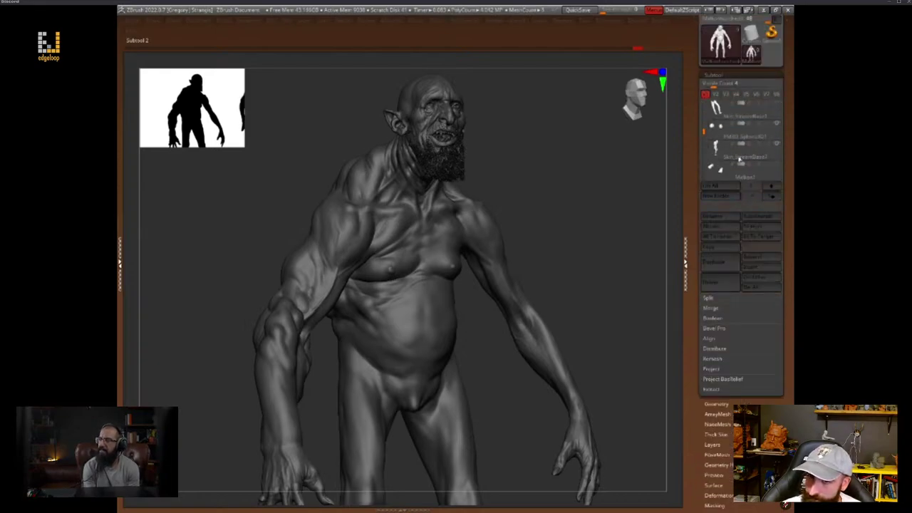
left_click_drag(638, 278, 625, 256, "alt")
left_click_drag(552, 383, 431, 430, "alt")
left_click_drag(523, 399, 464, 439)
left_click_drag(465, 439, 516, 442, "alt")
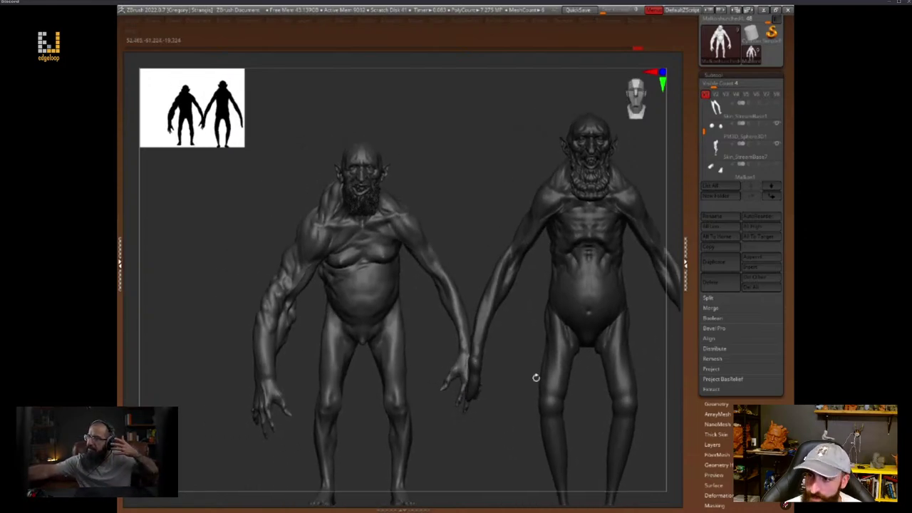
Hide the upright comparison creature, select the hunched figure's body and shrink the silhouette thumbnail
left_click(776, 145)
left_click(376, 219, "alt")
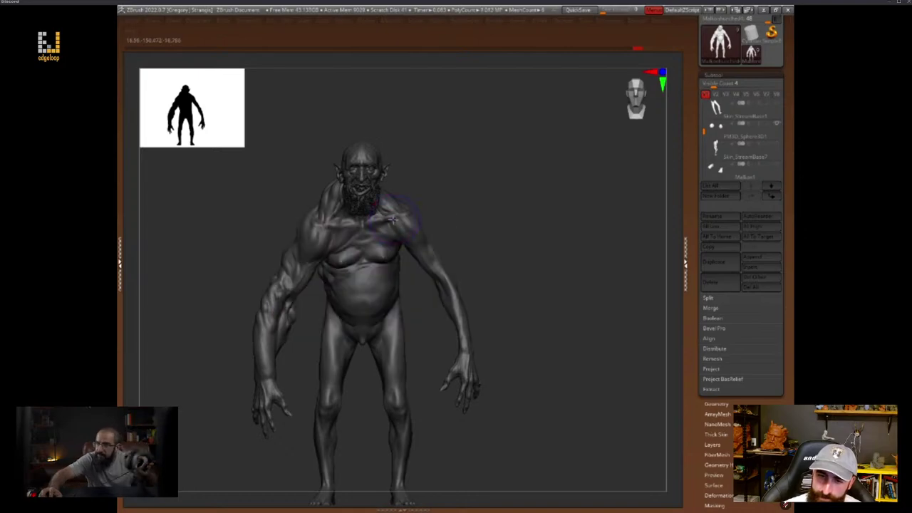
left_click_drag(459, 223, 563, 254, "alt")
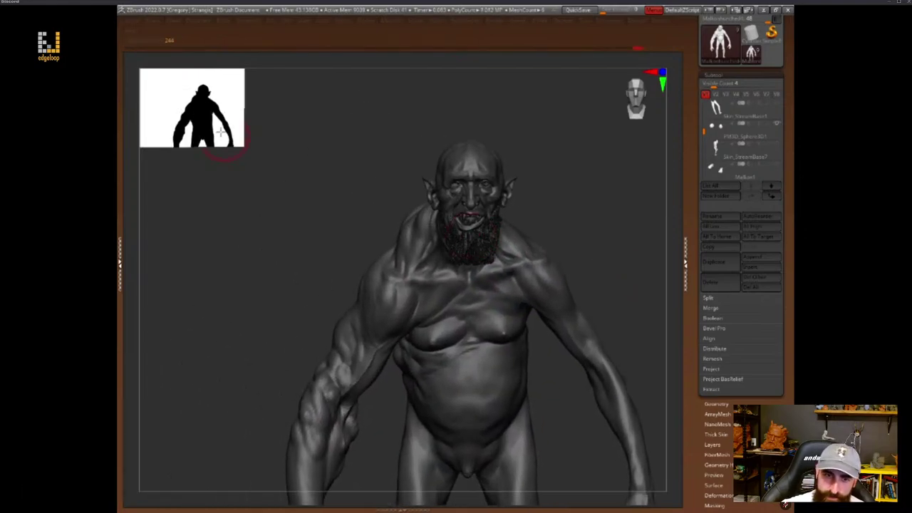
left_click_drag(243, 147, 214, 124)
left_click_drag(516, 247, 596, 241)
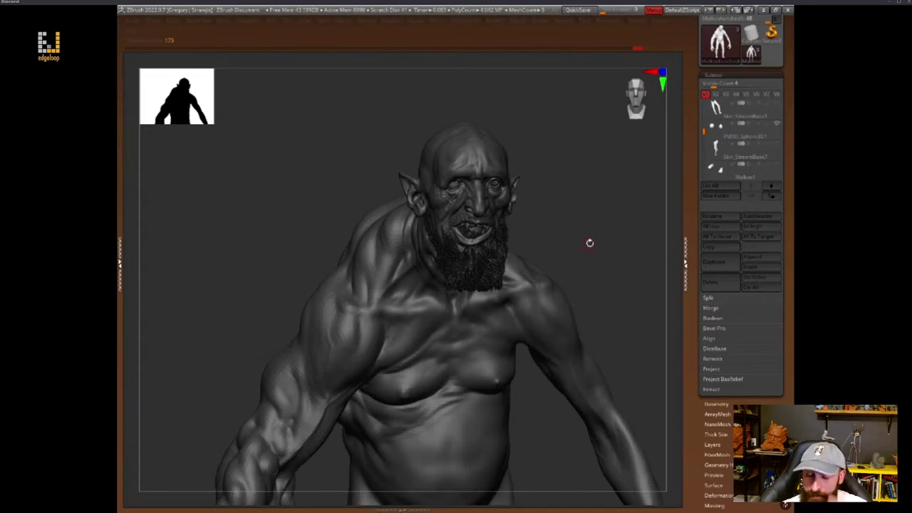
Refine the trapezius, clavicle and the hollow at the base of the neck on the muscular side
mouse_move(589, 243)
left_mouse_down()
mouse_move(562, 248)
mouse_move(620, 212)
mouse_move(610, 281)
left_mouse_up()
key("shift+f")
key("shift+f")
key("space")
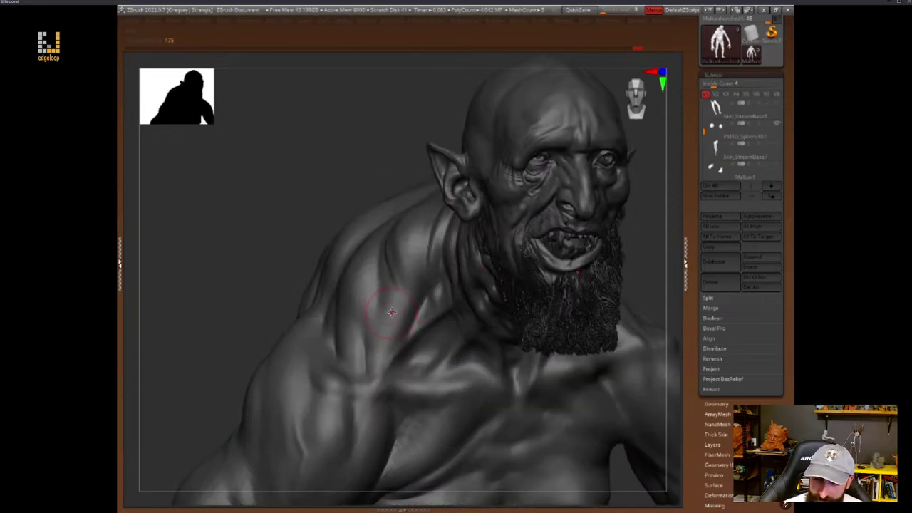
key("space")
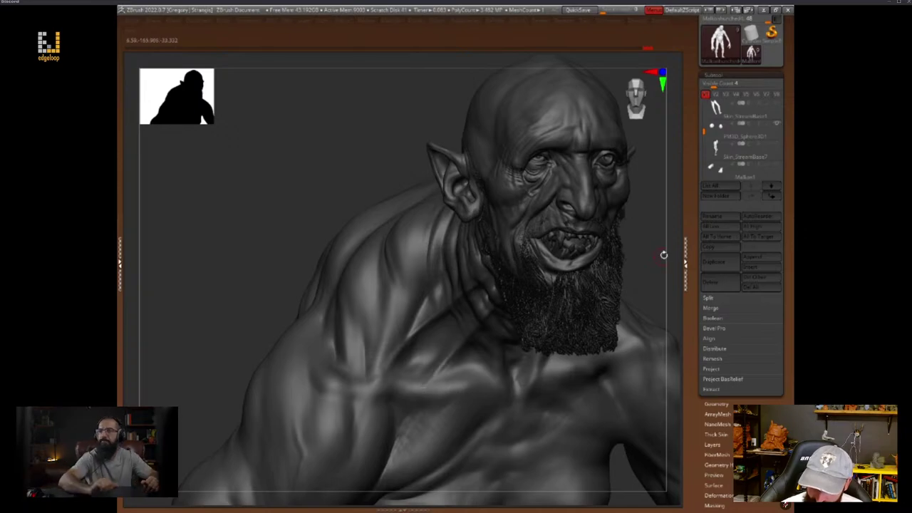
left_click_drag(663, 254, 649, 228, "alt")
left_click_drag(425, 341, 446, 321)
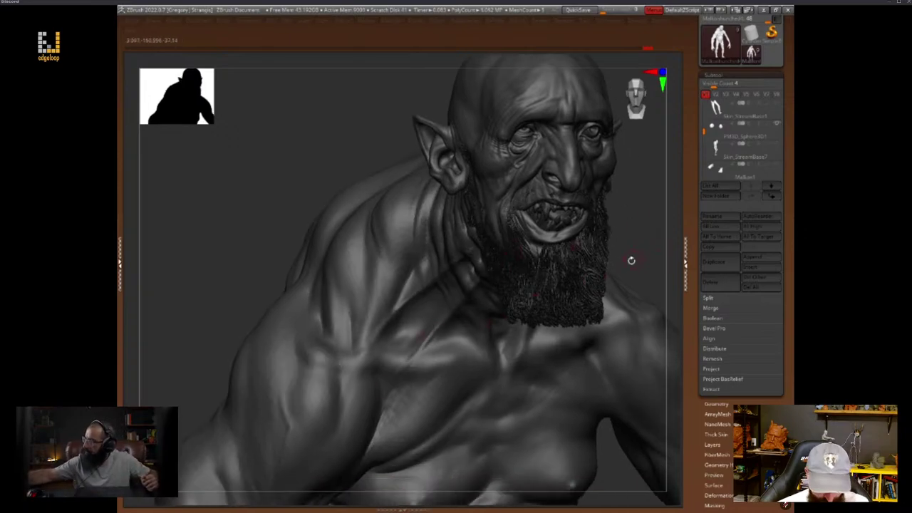
mouse_move(643, 250)
left_mouse_down()
mouse_move(650, 245)
mouse_move(621, 266)
left_mouse_up()
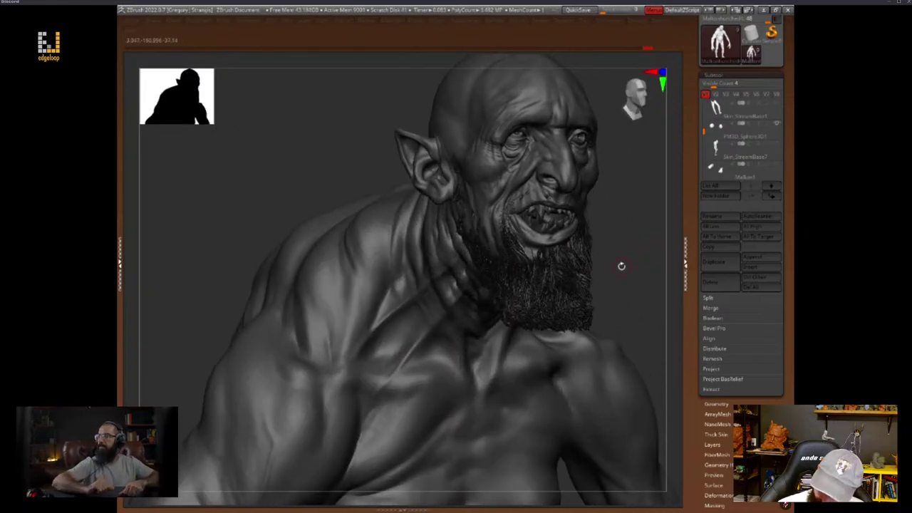
Smooth and reshape the side of the neck between the ear, beard and trapezius
key("alt+Tab")
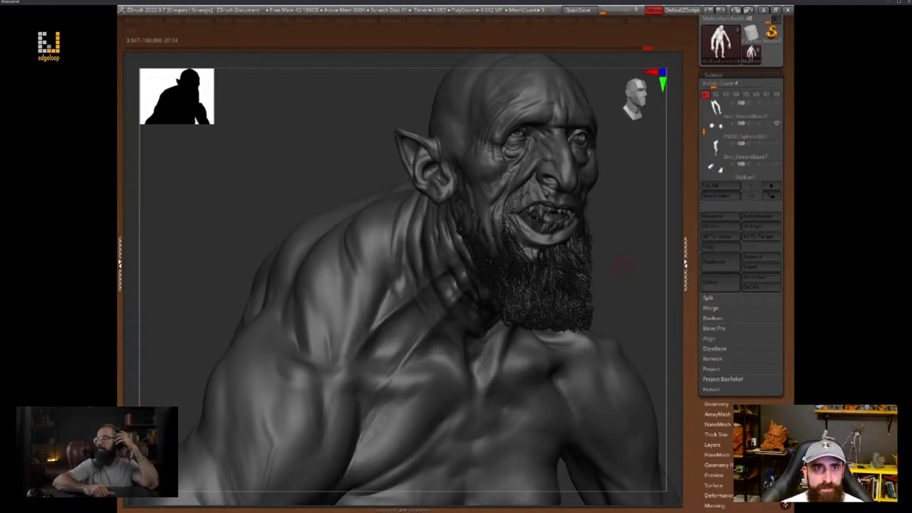
mouse_move(621, 266)
left_mouse_down()
mouse_move(622, 259)
mouse_move(606, 311)
mouse_move(582, 270)
left_mouse_up()
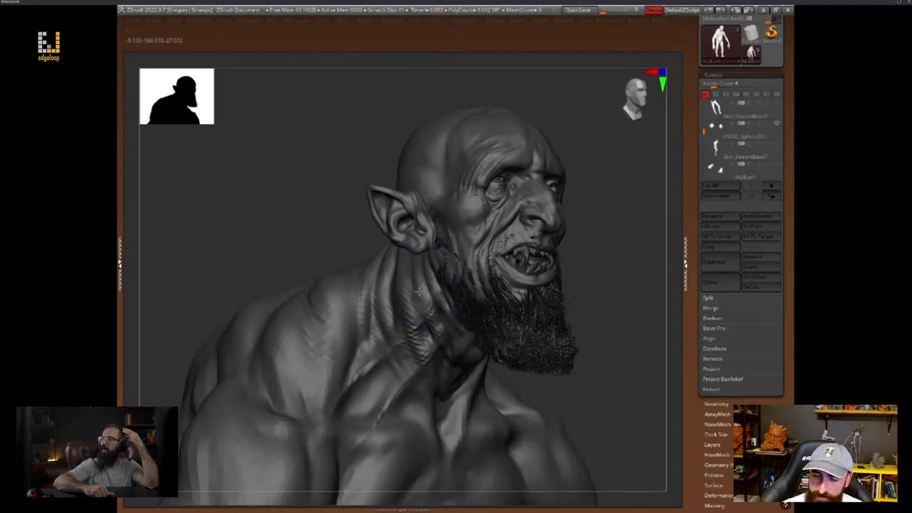
left_click_drag(419, 290, 423, 298)
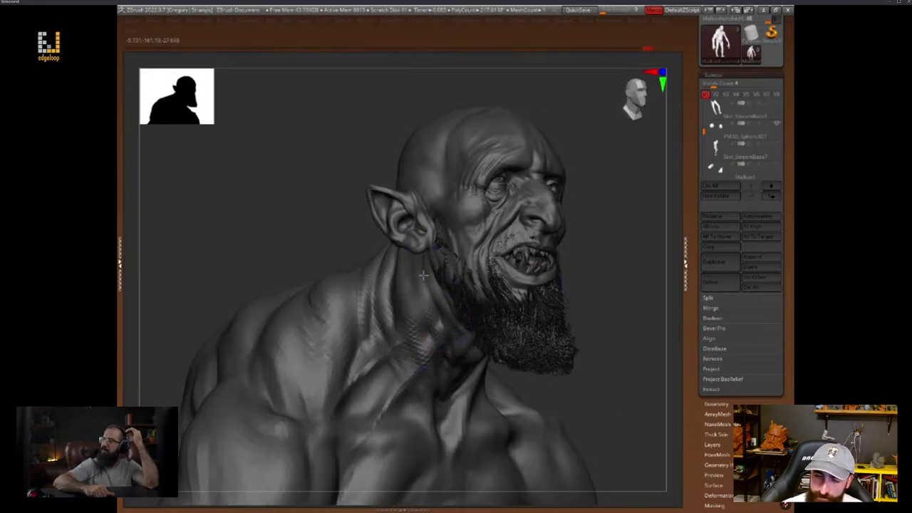
left_click_drag(603, 257, 596, 264)
key("space")
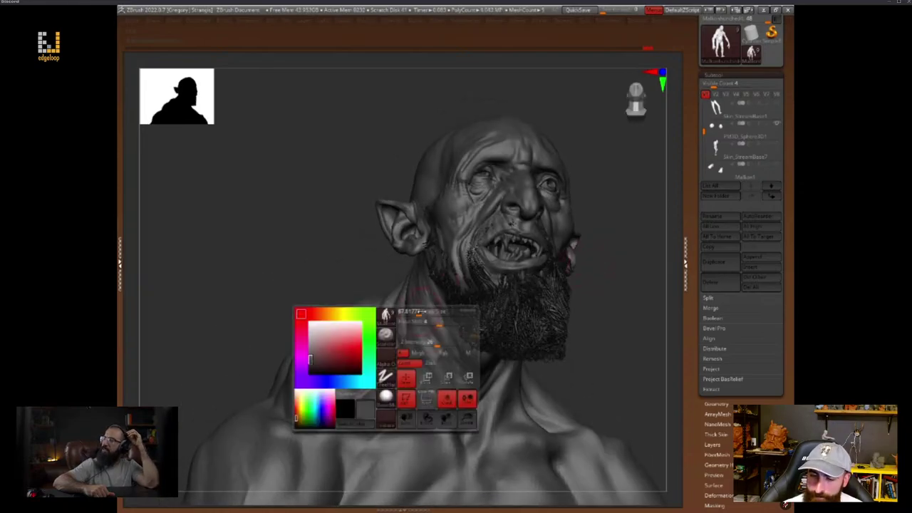
left_click_drag(411, 353, 424, 351)
Lower the body's subdivision level and adjust the broad forms of the throat and the front of the neck
key("shift+d")
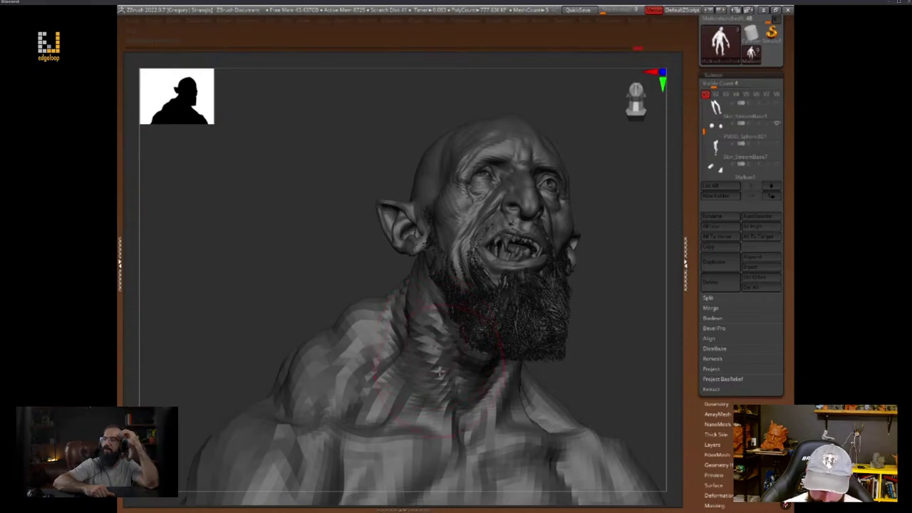
key("shift+d")
mouse_move(614, 283)
left_mouse_down()
mouse_move(605, 283)
mouse_move(591, 331)
mouse_move(590, 320)
left_mouse_up()
key("space")
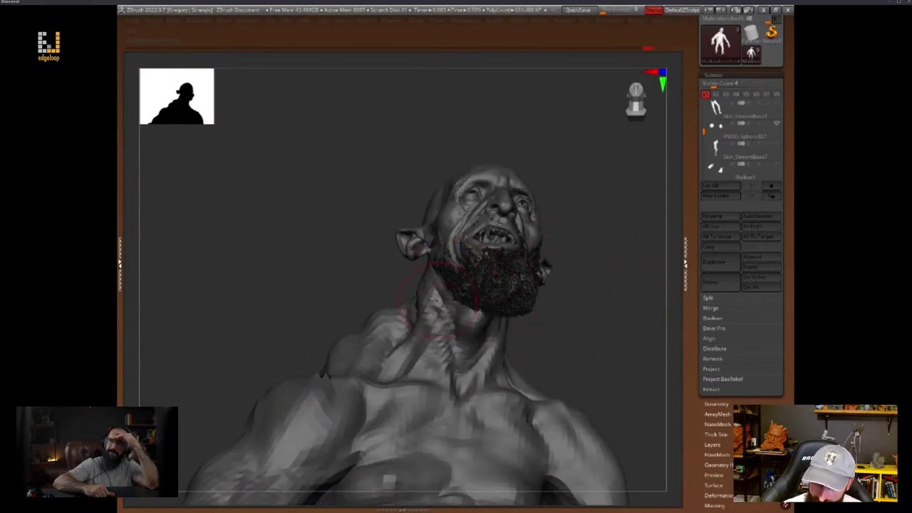
mouse_move(626, 281)
left_mouse_down()
mouse_move(615, 318)
mouse_move(613, 299)
mouse_move(616, 311)
mouse_move(451, 313)
left_mouse_up()
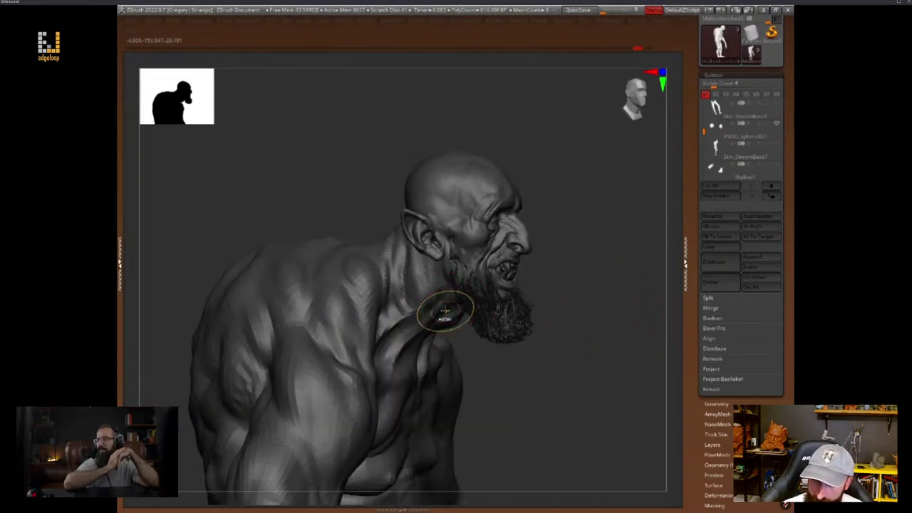
Reshape the throat's profile beneath the beard and its transition into the base of the neck
right_click(428, 304)
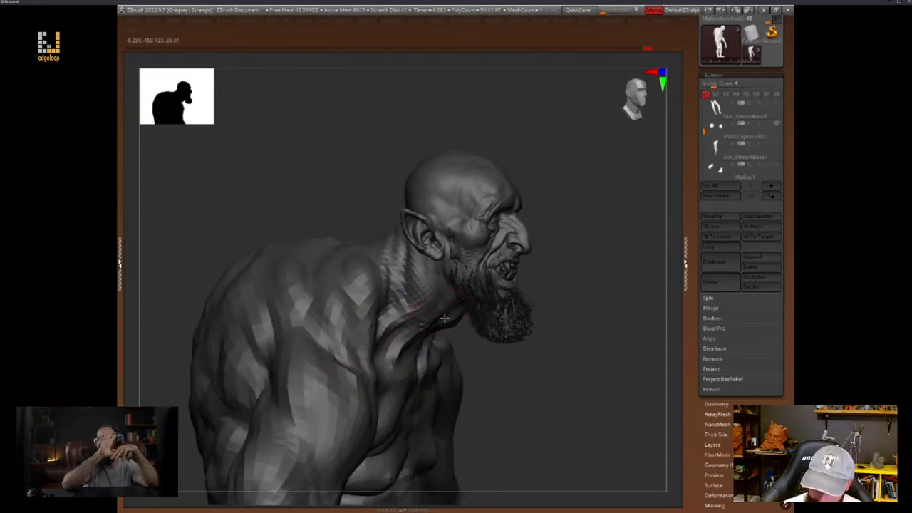
mouse_move(499, 321)
right_mouse_down()
mouse_move(464, 332)
mouse_move(442, 313)
mouse_move(580, 285)
mouse_move(567, 300)
right_mouse_up()
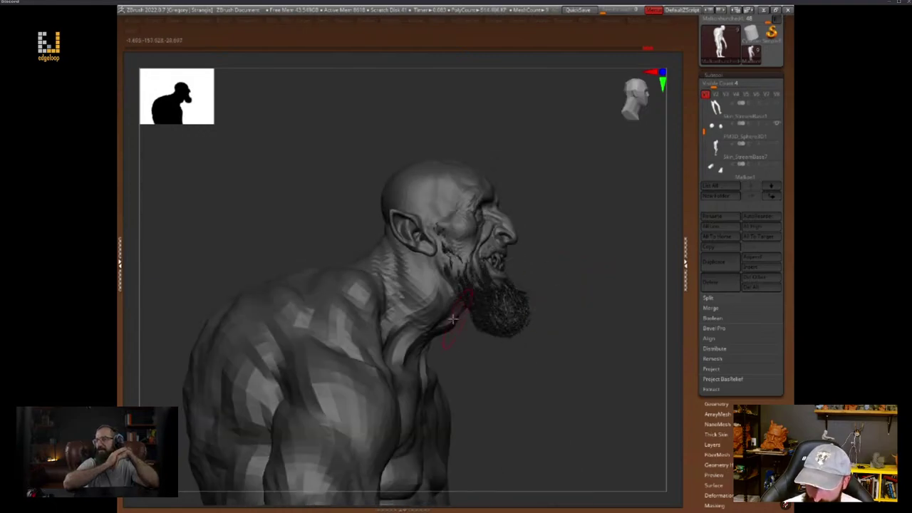
key("space")
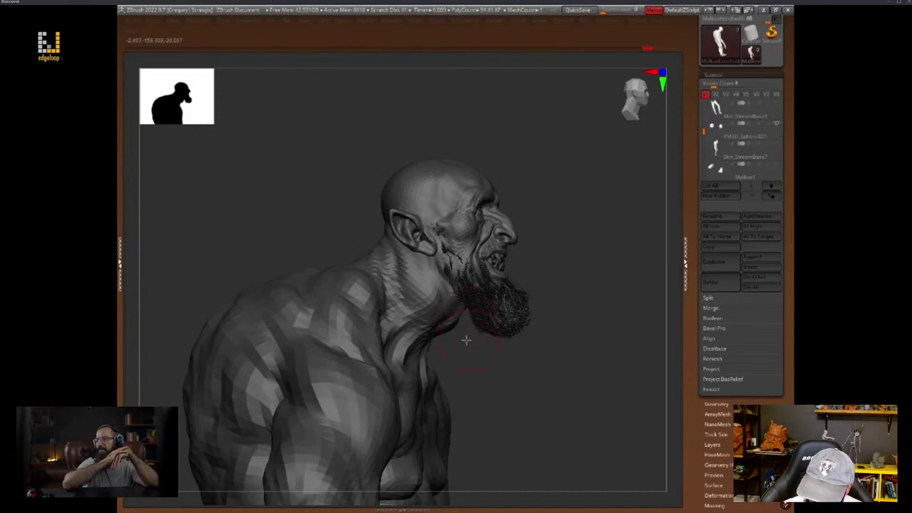
right_click_drag(465, 340, 521, 270)
key("space")
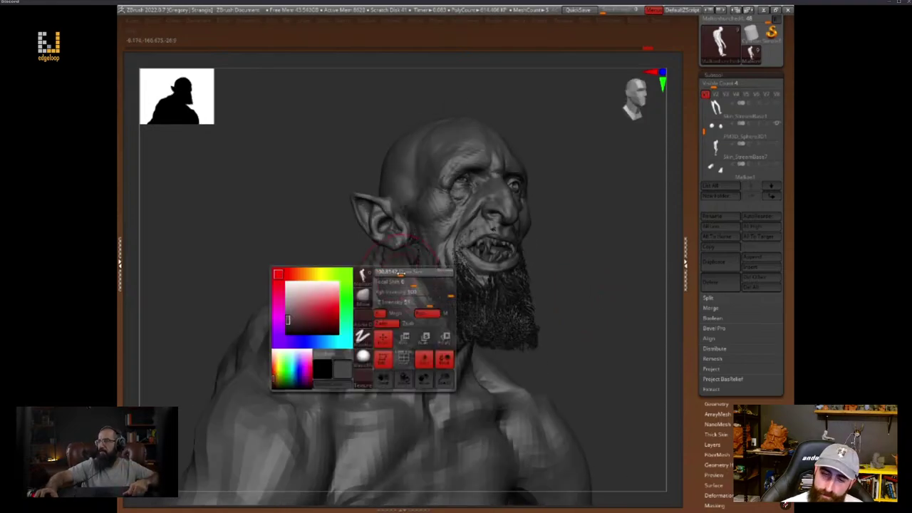
right_click_drag(601, 292, 630, 320)
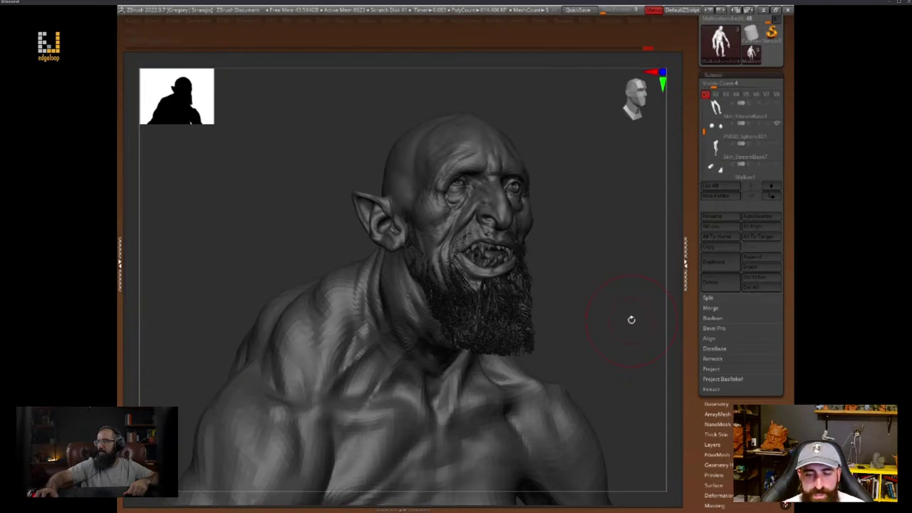
Build up and smooth the neck muscle running down from the creature's right ear behind the beard
key("space")
left_click_drag(587, 253, 627, 257)
key("space")
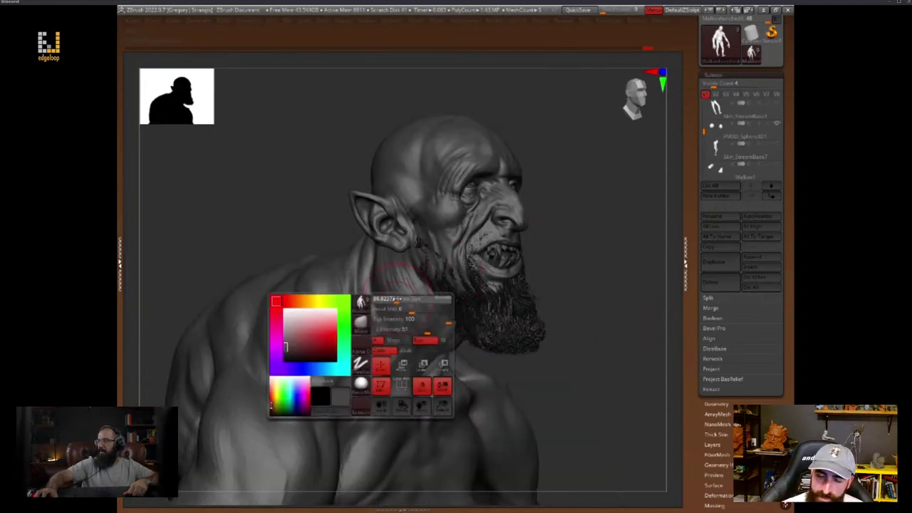
right_click_drag(400, 307, 584, 306)
key("space")
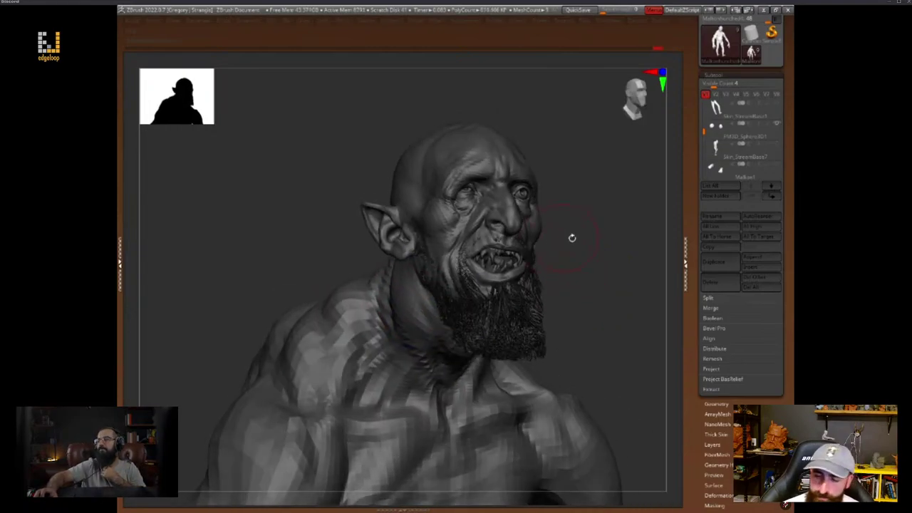
right_click_drag(572, 237, 608, 318)
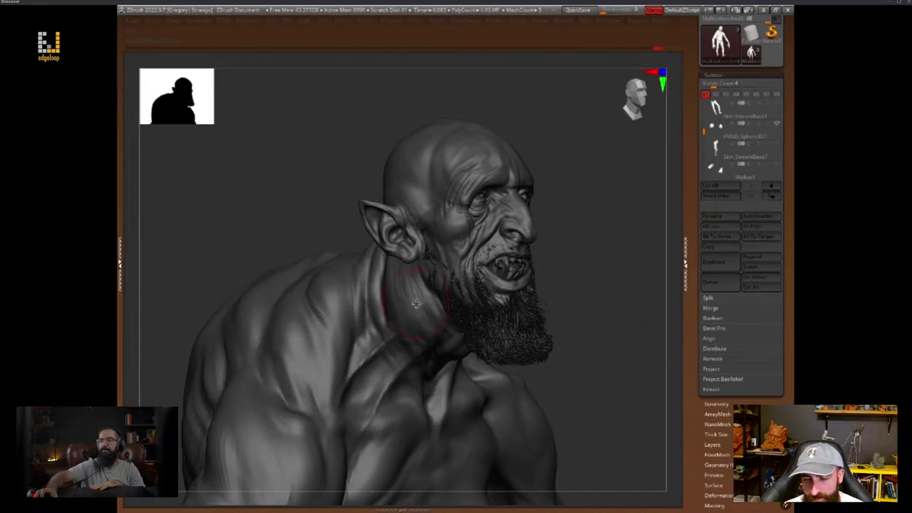
left_click_drag(417, 304, 410, 281, "shift")
right_click_drag(609, 306, 463, 280)
Sharpen the muscle folds between the right side of the neck, the beard edge and the clavicle with a smaller brush
key("space")
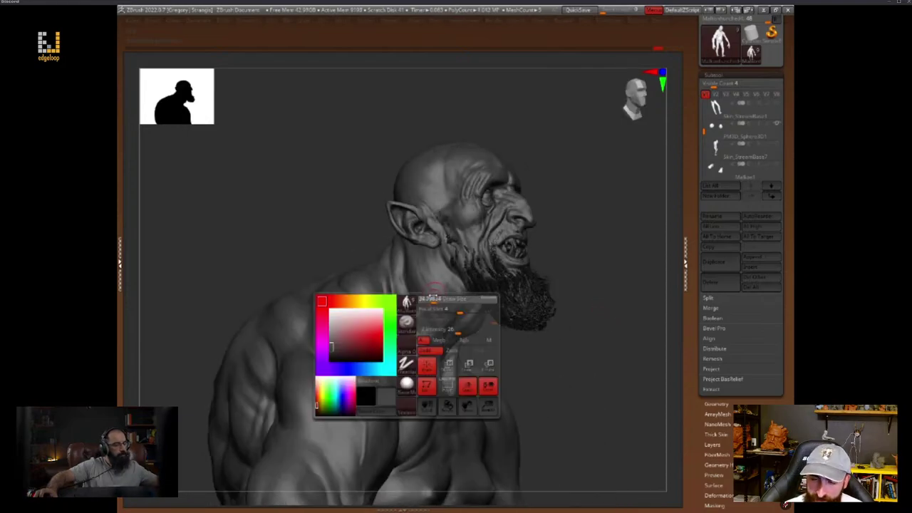
key("space")
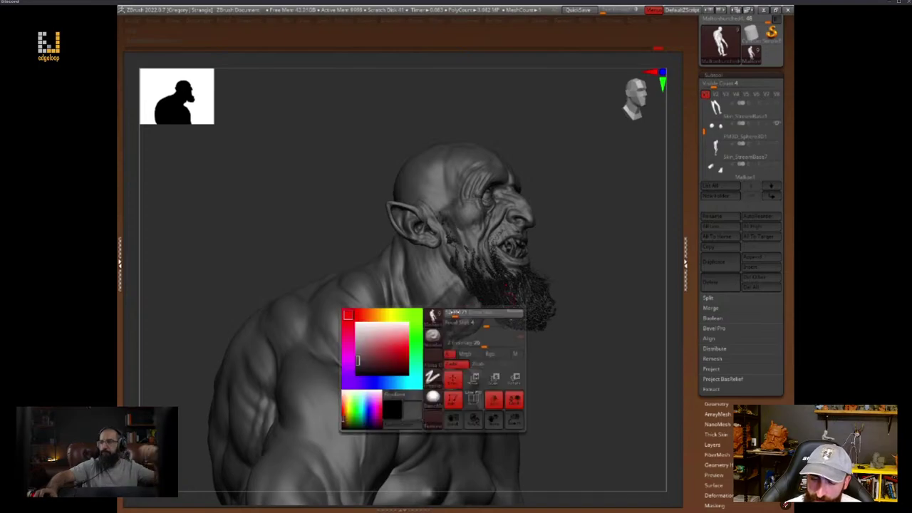
left_click_drag(548, 348, 526, 346)
key("space")
key("space")
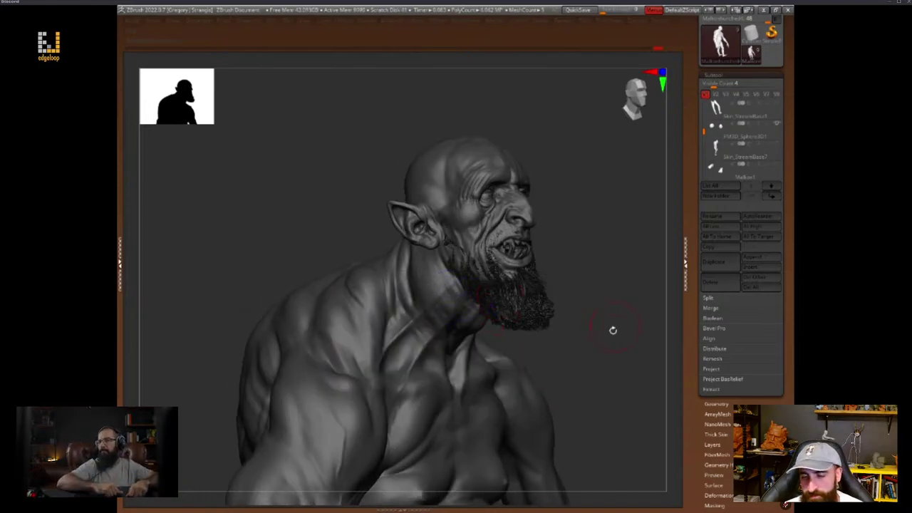
right_click_drag(612, 330, 599, 297)
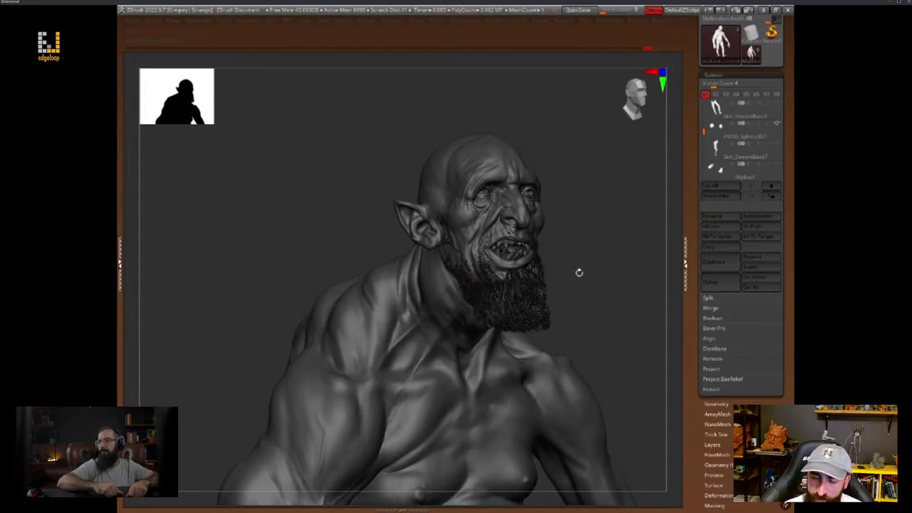
mouse_move(578, 272)
right_mouse_down()
mouse_move(617, 263)
mouse_move(617, 272)
right_mouse_up()
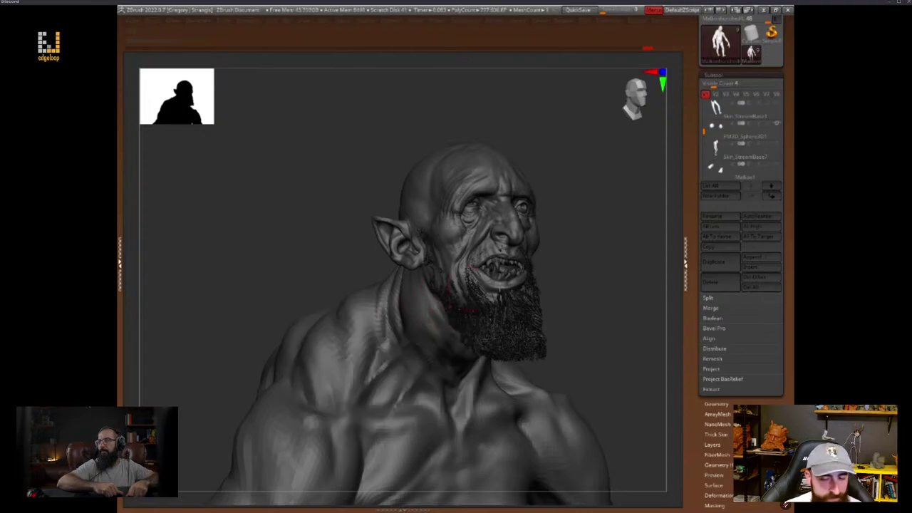
mouse_move(617, 310)
right_mouse_down()
mouse_move(606, 321)
mouse_move(603, 313)
right_mouse_up()
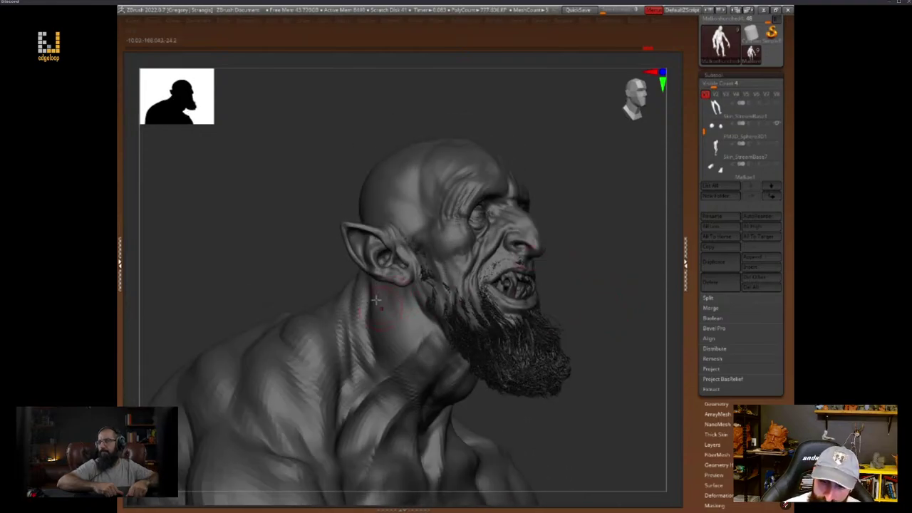
Adjust the neck behind and below the right ear, judging the shape from the side and the front
right_click_drag(588, 261, 625, 269)
right_click(350, 361)
mouse_move(485, 275)
right_mouse_down()
mouse_move(602, 252)
mouse_move(580, 265)
mouse_move(594, 261)
mouse_move(583, 262)
mouse_move(600, 279)
right_mouse_up()
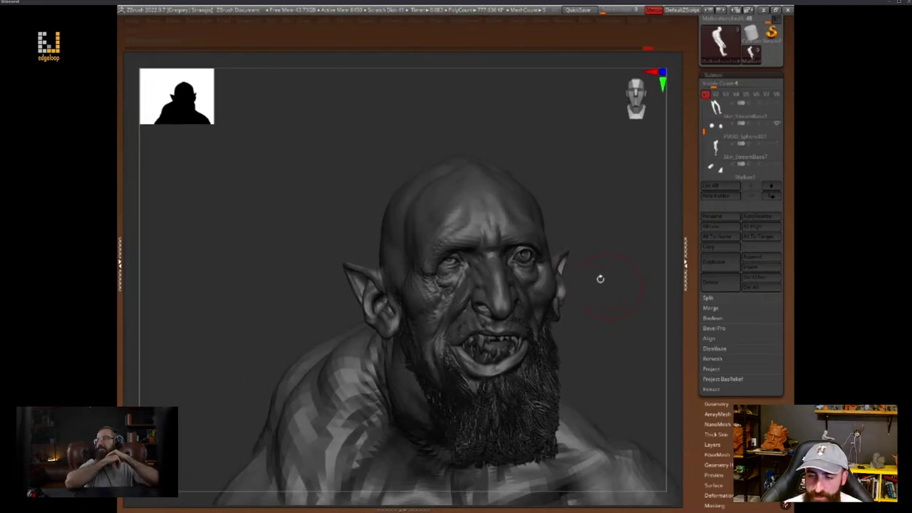
mouse_move(344, 267)
right_mouse_down()
mouse_move(378, 275)
mouse_move(357, 287)
right_mouse_up()
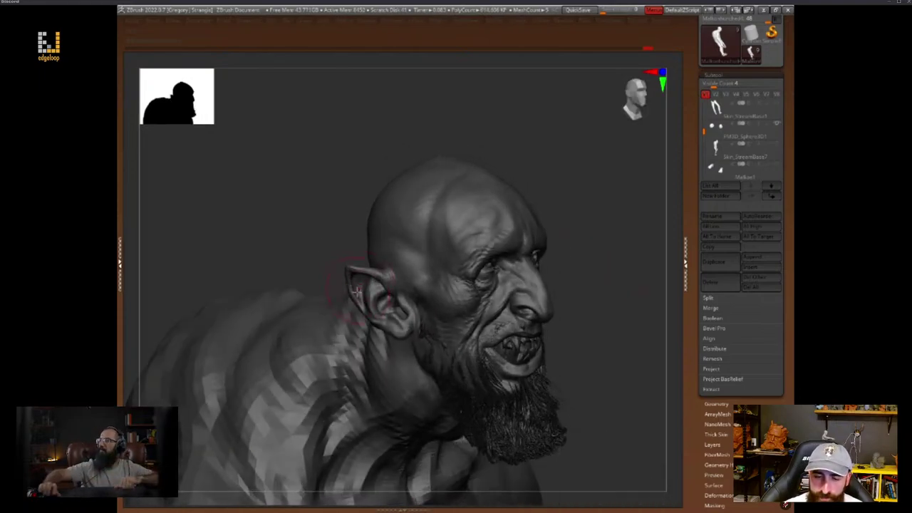
mouse_move(569, 260)
right_mouse_down()
mouse_move(628, 306)
mouse_move(612, 316)
mouse_move(623, 314)
mouse_move(628, 331)
mouse_move(619, 332)
right_mouse_up()
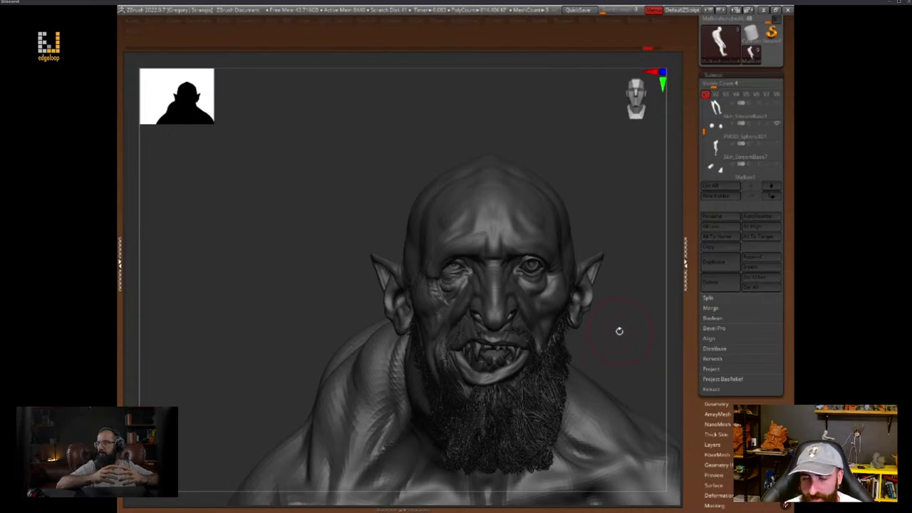
Mask the whole body except the creature's right ear, cleaning up the mask around the back of the ear
left_click_drag(636, 288, 622, 293)
left_click_drag(289, 240, 344, 238)
key("w")
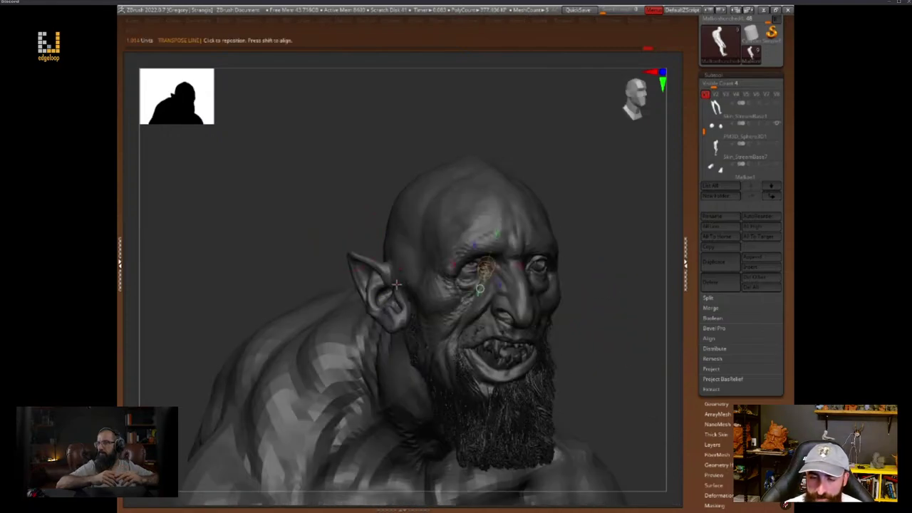
left_click(395, 284, "ctrl")
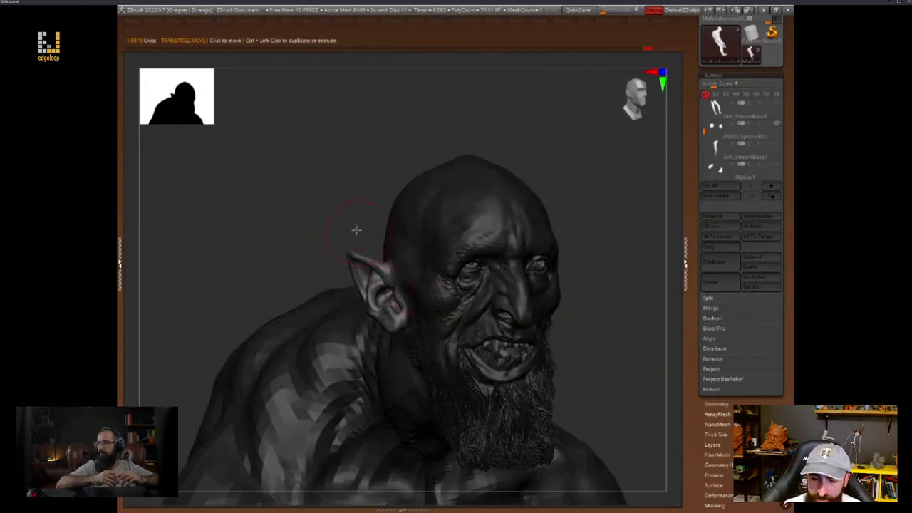
left_click_drag(356, 230, 385, 235)
right_click(426, 269)
right_click_drag(426, 269, 438, 329)
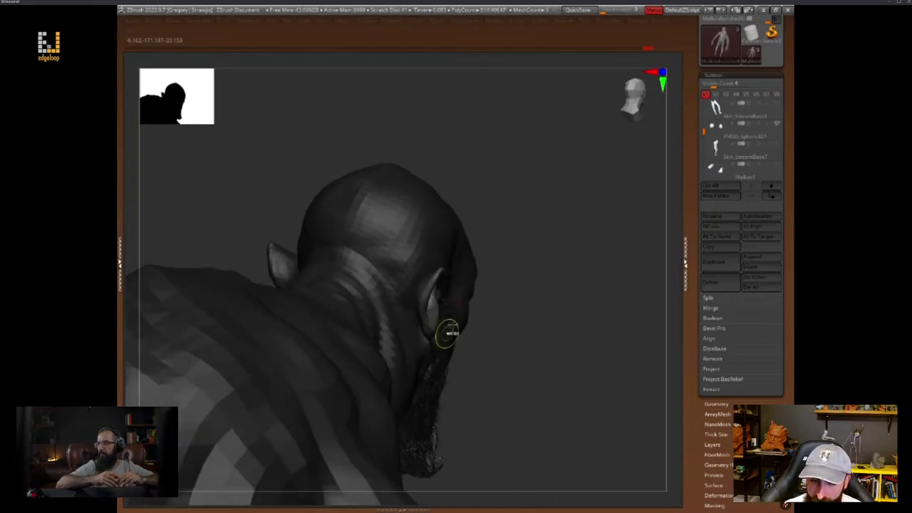
Rotate the unmasked right ear with a transpose line so that it flares outward from the head
mouse_move(538, 286)
right_mouse_down()
mouse_move(564, 301)
mouse_move(623, 240)
mouse_move(597, 246)
right_mouse_up()
key("r")
left_click_drag(431, 306, 430, 336)
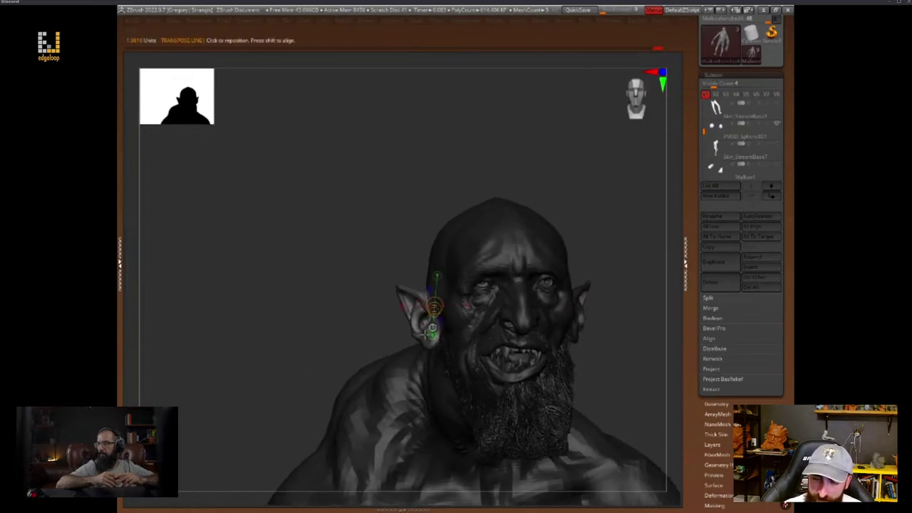
left_click_drag(431, 279, 409, 253)
key("q")
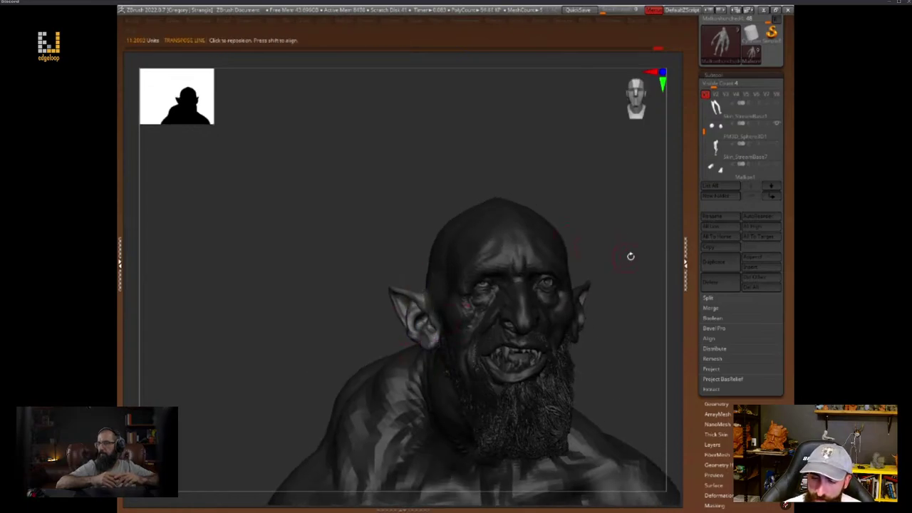
Reshape the outer rim and pointed tip of the right ear with the Move brush at varying sizes
left_click_drag(630, 257, 616, 266)
key("space")
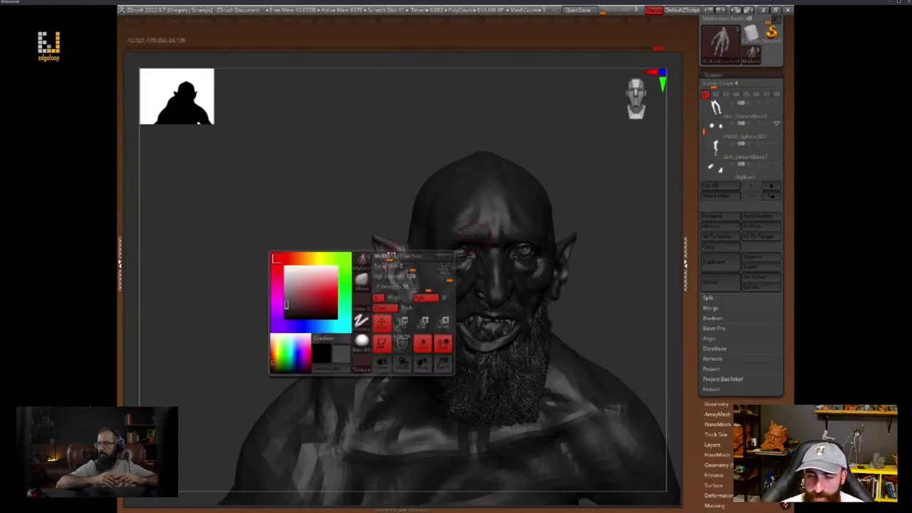
left_click_drag(395, 252, 401, 254)
left_click_drag(388, 223, 389, 234)
key("space")
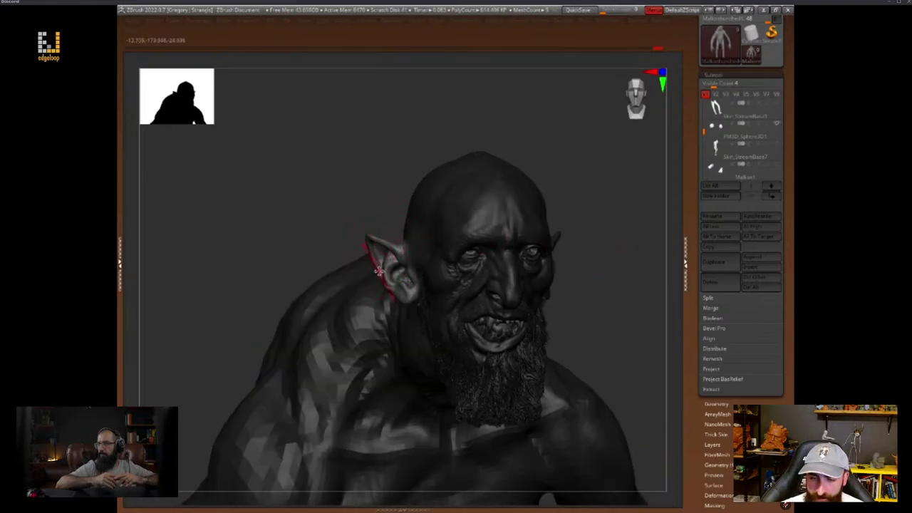
key("space")
key("space")
key("space")
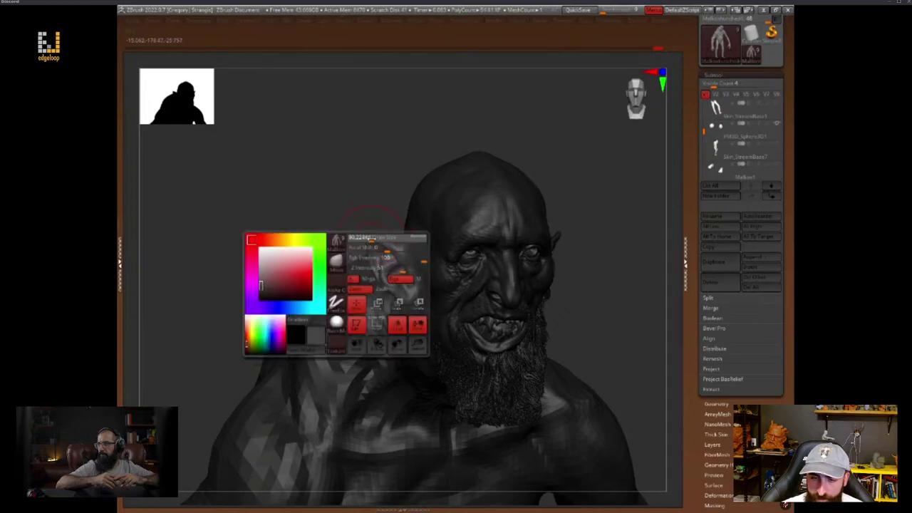
key("space")
Clear the mask and reshape the creature's left ear, pulling its rim and tip outward
mouse_move(591, 273)
left_mouse_down()
mouse_move(564, 299)
mouse_move(577, 287)
mouse_move(518, 243)
mouse_move(532, 246)
mouse_move(524, 251)
left_mouse_up()
key("space")
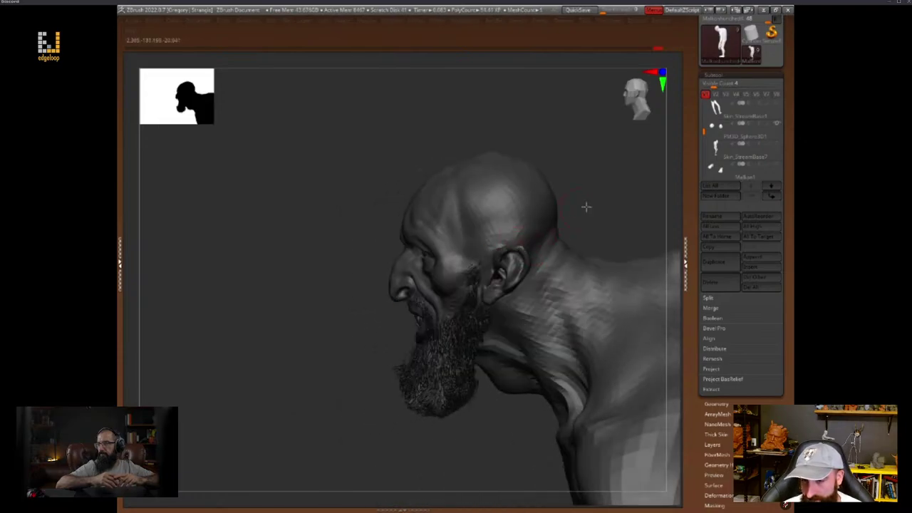
left_click_drag(586, 206, 605, 213)
key("space")
mouse_move(522, 260)
left_mouse_down()
mouse_move(563, 232)
mouse_move(533, 261)
mouse_move(540, 230)
mouse_move(541, 261)
left_mouse_up()
key("space")
key("space")
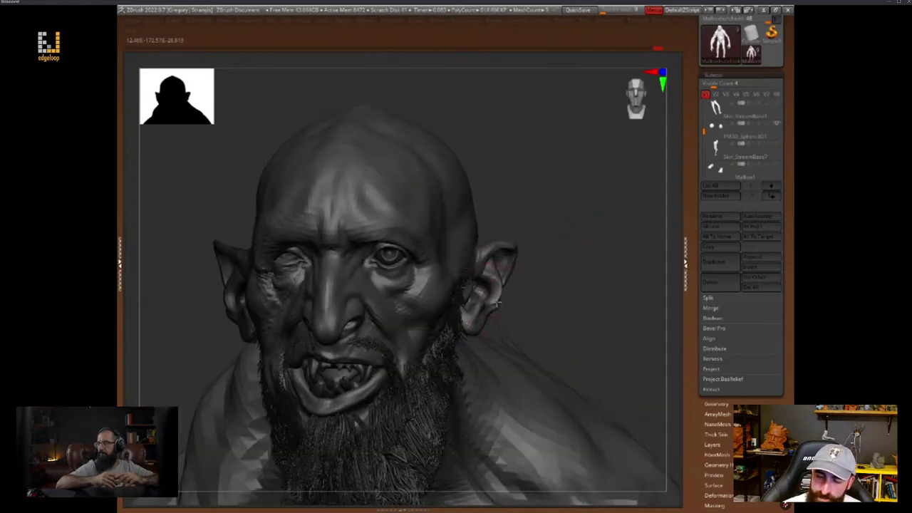
key("space")
Refine the contour of the right ear's rim and tip from side and three-quarter angles
mouse_move(535, 293)
left_mouse_down()
mouse_move(566, 257)
mouse_move(593, 273)
mouse_move(604, 301)
mouse_move(600, 268)
mouse_move(582, 283)
left_mouse_up()
mouse_move(609, 307)
left_mouse_down()
mouse_move(639, 340)
mouse_move(625, 305)
left_mouse_up()
key("space")
left_click_drag(400, 268, 394, 263)
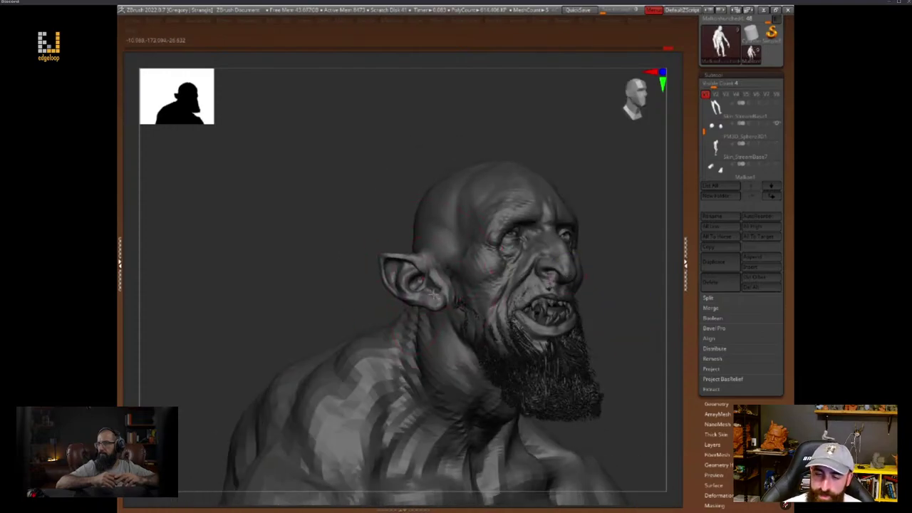
left_click_drag(637, 282, 606, 272)
left_click_drag(397, 278, 392, 277)
mouse_move(577, 257)
left_mouse_down()
mouse_move(648, 291)
mouse_move(613, 330)
left_mouse_up()
key("space")
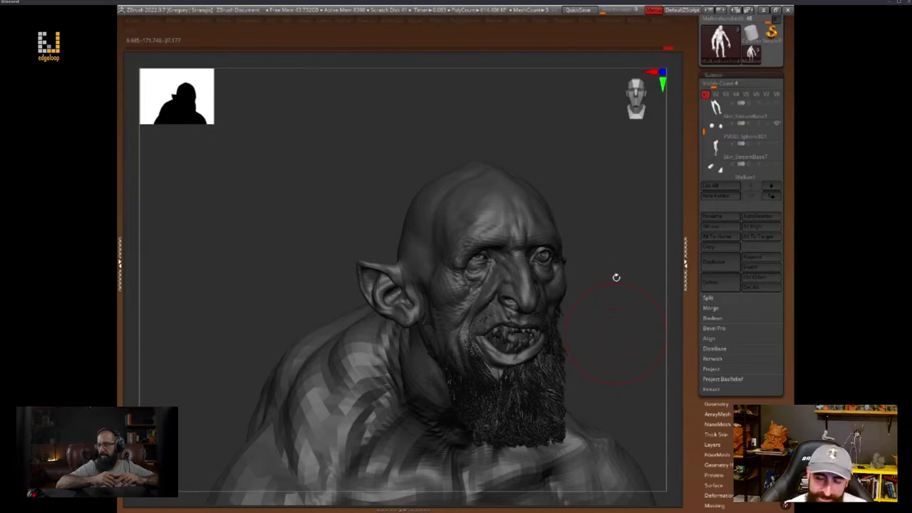
Sculpt the neck muscles behind the right ear down toward the trapezius
mouse_move(621, 277)
left_mouse_down()
mouse_move(627, 319)
mouse_move(629, 307)
mouse_move(637, 320)
mouse_move(610, 300)
left_mouse_up()
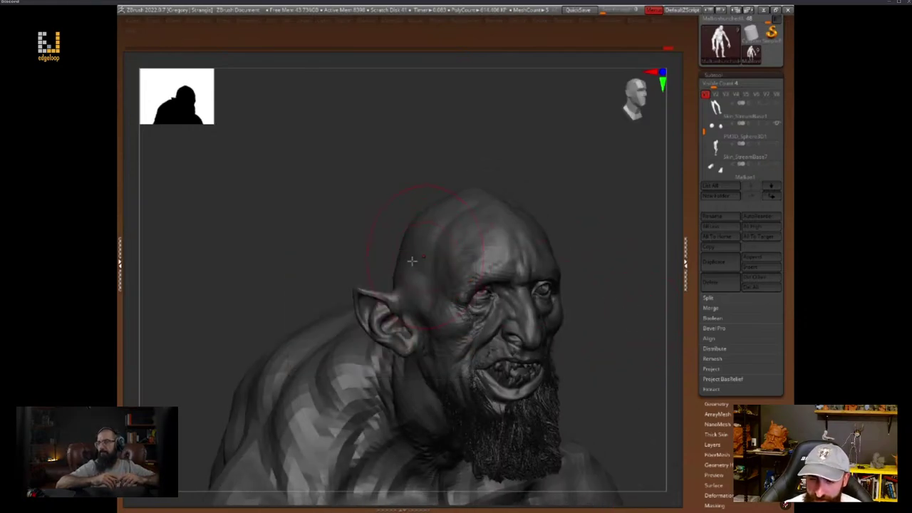
mouse_move(562, 216)
left_mouse_down()
mouse_move(510, 246)
mouse_move(528, 256)
mouse_move(583, 246)
left_mouse_up()
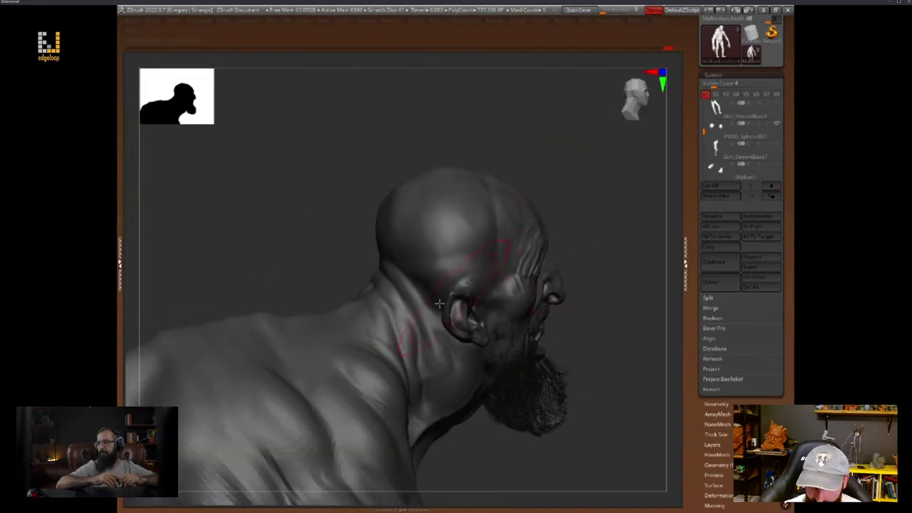
right_click(385, 361)
mouse_move(547, 261)
left_mouse_down()
mouse_move(611, 218)
mouse_move(581, 233)
left_mouse_up()
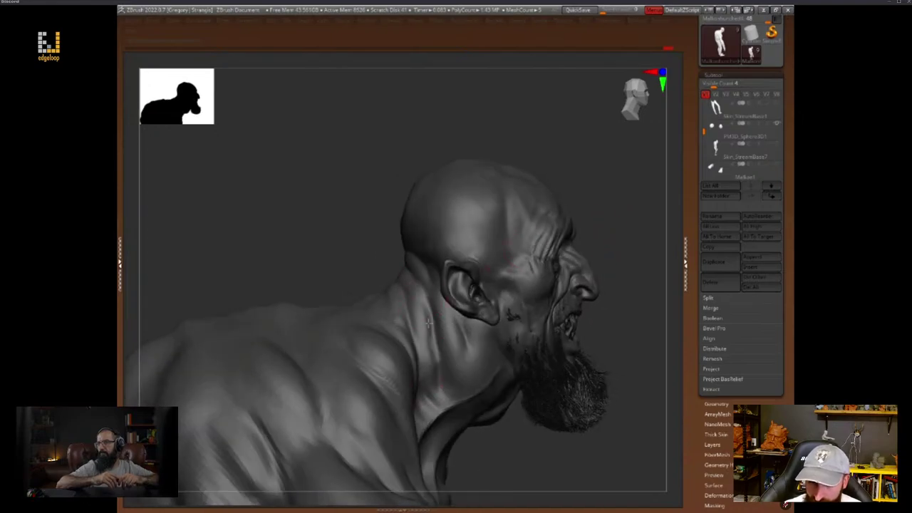
Define the muscle cords at the back of the neck and the forms across the trapezius and upper back
left_click_drag(431, 317, 431, 390)
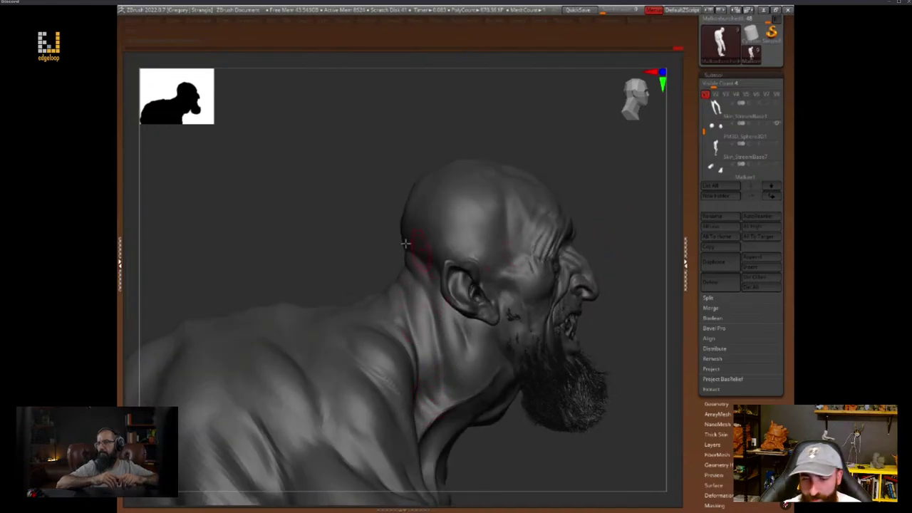
mouse_move(405, 243)
left_mouse_down()
mouse_move(381, 310)
mouse_move(415, 387)
left_mouse_up()
key("space")
left_click(392, 304)
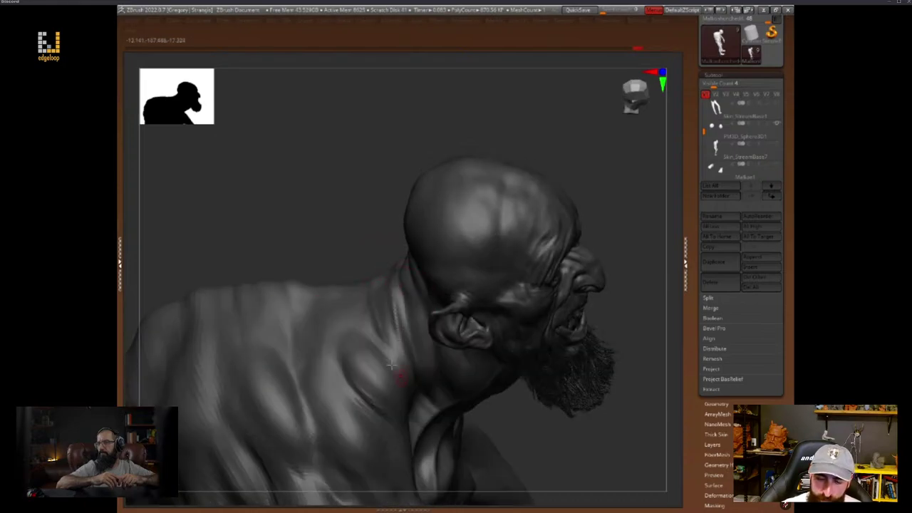
key("space")
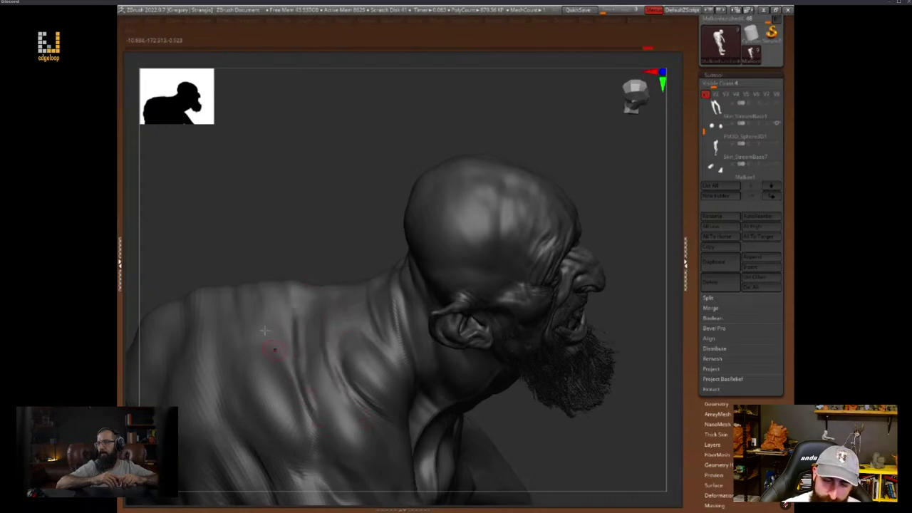
mouse_move(326, 265)
left_mouse_down()
mouse_move(344, 214)
mouse_move(328, 213)
mouse_move(392, 191)
mouse_move(416, 208)
left_mouse_up()
left_click_drag(598, 370, 578, 380)
Adjust the brush size and refine the neck muscles running from beneath the right jaw and beard toward the collarbone
key("space")
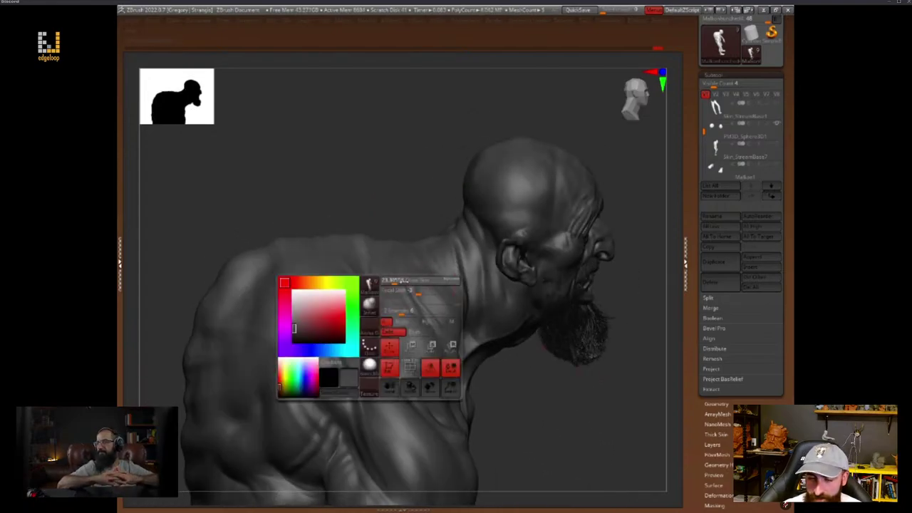
left_click_drag(403, 281, 418, 281)
left_click_drag(508, 381, 503, 376)
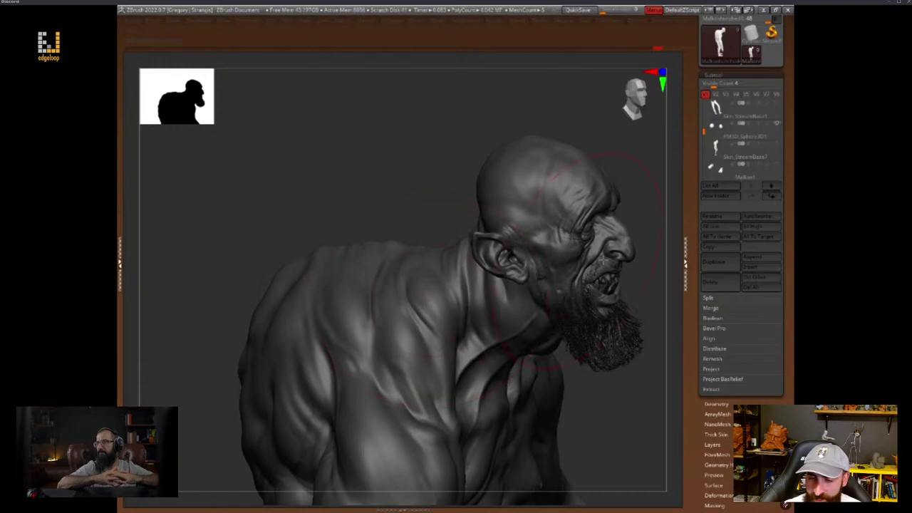
mouse_move(649, 403)
left_mouse_down()
mouse_move(605, 366)
mouse_move(628, 345)
left_mouse_up()
mouse_move(418, 332)
left_mouse_down()
mouse_move(291, 299)
mouse_move(586, 249)
mouse_move(572, 256)
mouse_move(583, 300)
left_mouse_up()
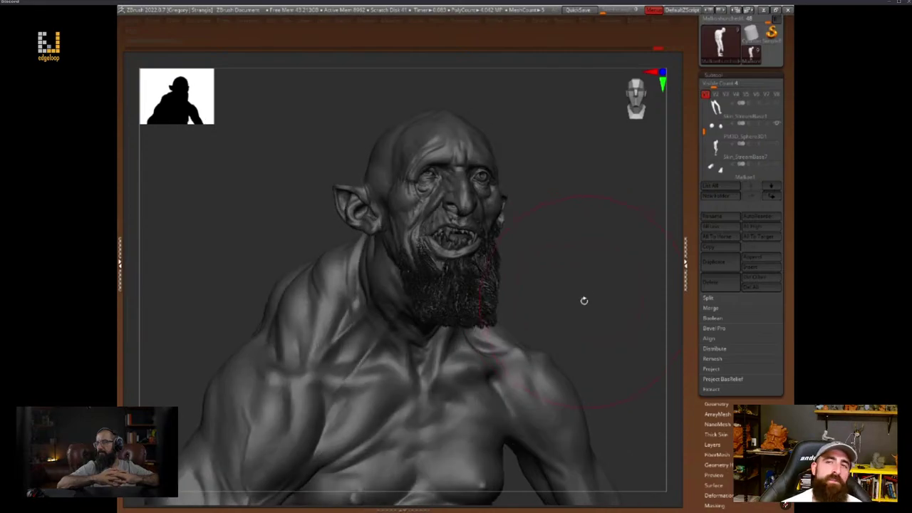
mouse_move(583, 301)
left_mouse_down()
mouse_move(565, 287)
mouse_move(623, 265)
left_mouse_up()
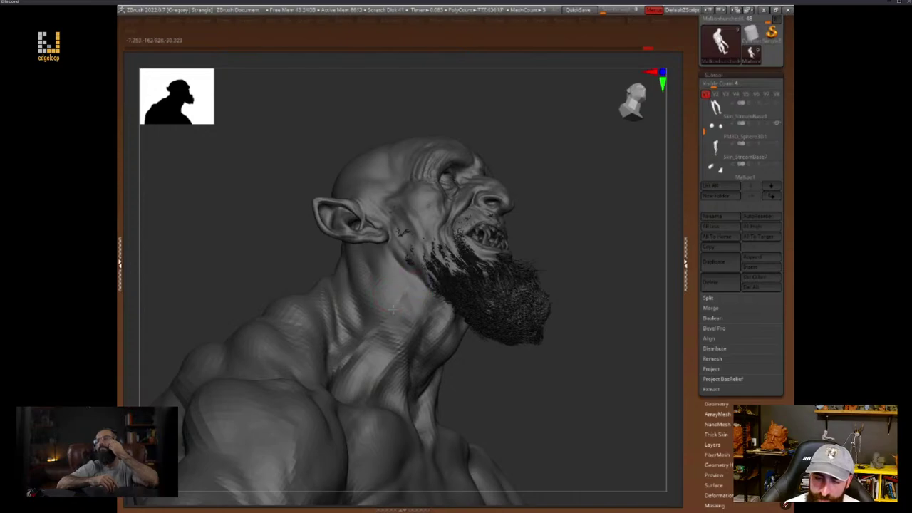
key("space")
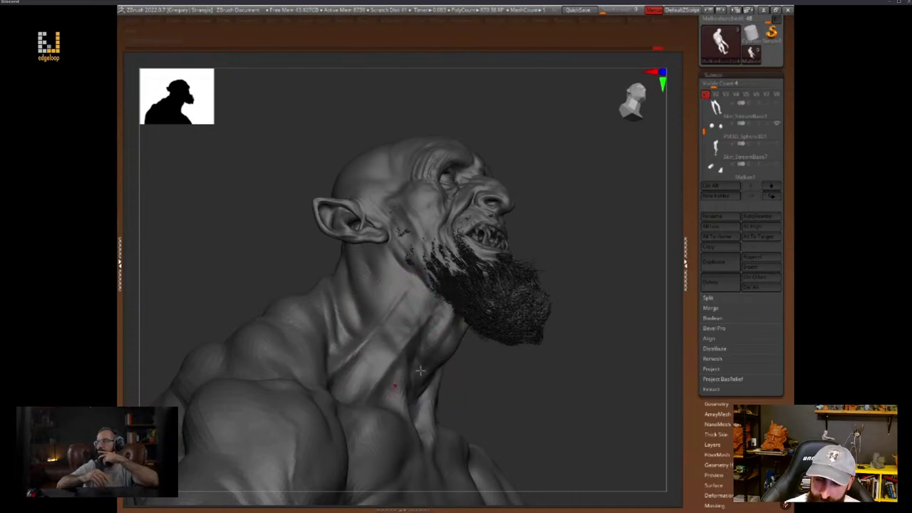
left_click_drag(491, 378, 456, 363)
left_click_drag(428, 320, 407, 342)
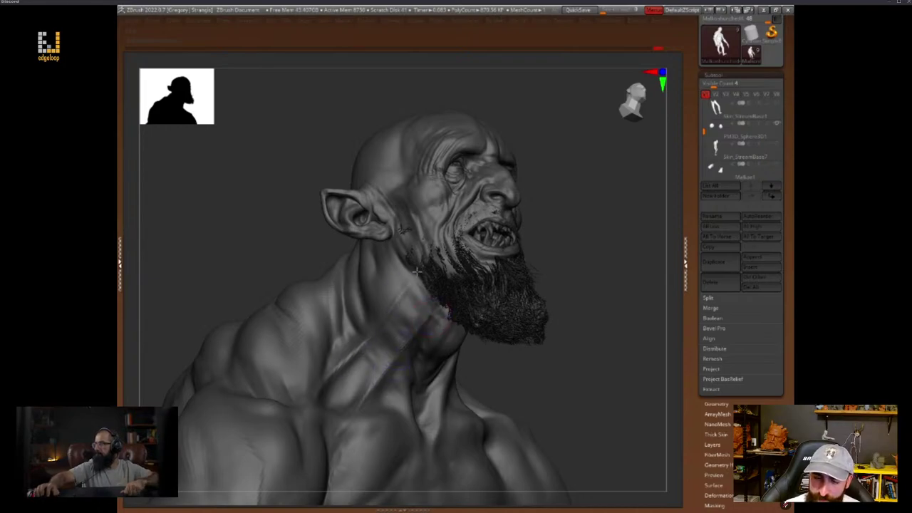
mouse_move(604, 302)
left_mouse_down()
mouse_move(606, 292)
mouse_move(598, 303)
mouse_move(624, 360)
mouse_move(641, 328)
mouse_move(625, 335)
mouse_move(626, 356)
mouse_move(636, 332)
mouse_move(629, 362)
mouse_move(641, 336)
left_mouse_up()
Switch the sculpt's grey material to a glossy red one
right_click(564, 348)
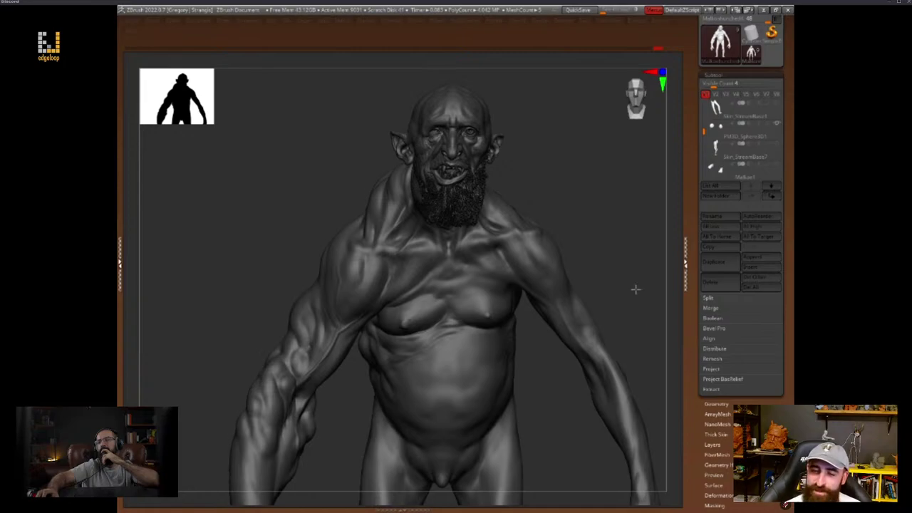
left_click_drag(635, 289, 624, 271)
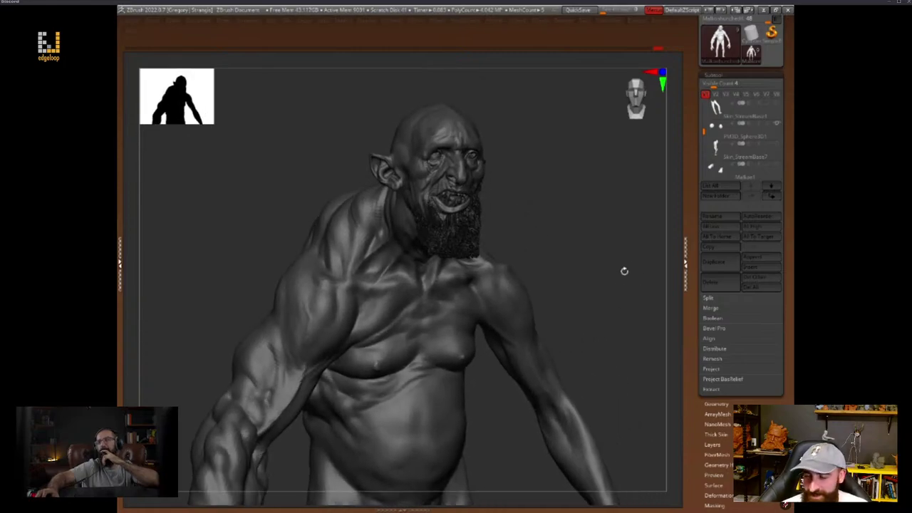
key("space")
left_click(565, 312)
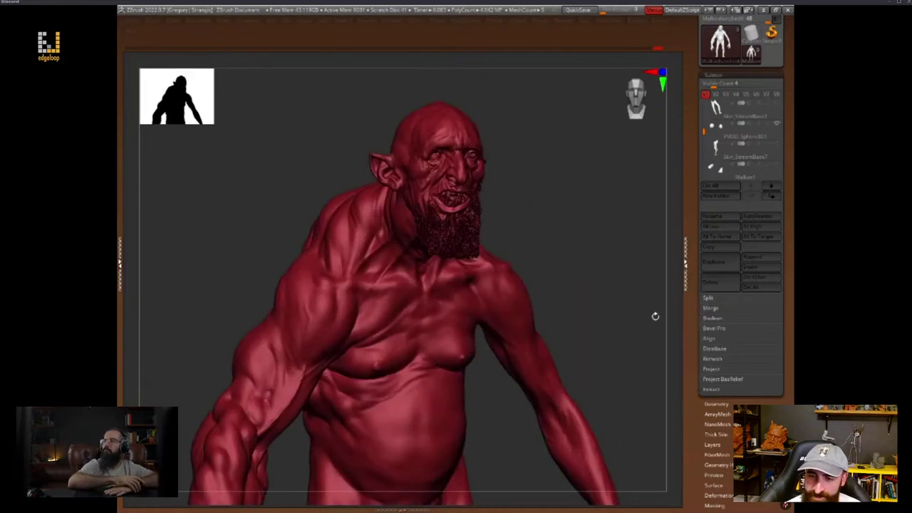
mouse_move(654, 315)
left_mouse_down()
mouse_move(623, 347)
mouse_move(639, 346)
mouse_move(653, 306)
left_mouse_up()
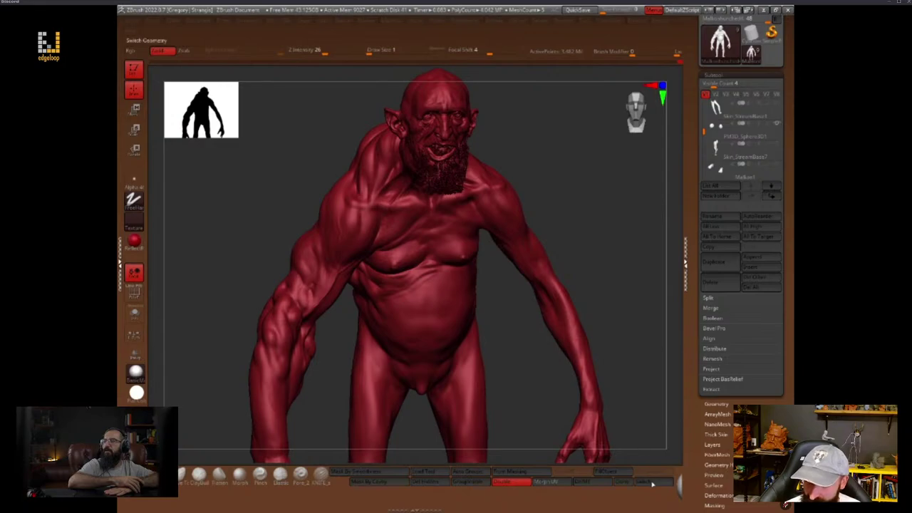
left_click(646, 483)
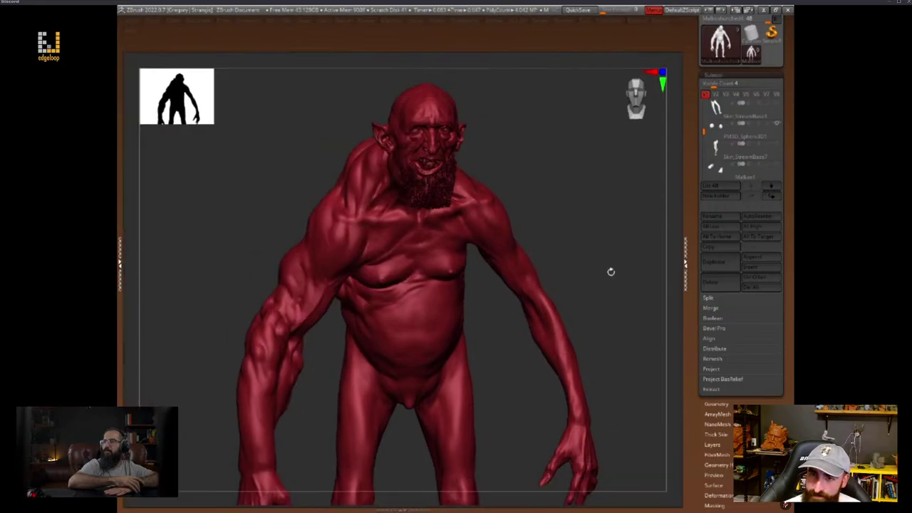
Refine the fold between the nose and right cheek, the upper lip and the right corner of the mouth
left_click_drag(610, 270, 598, 326)
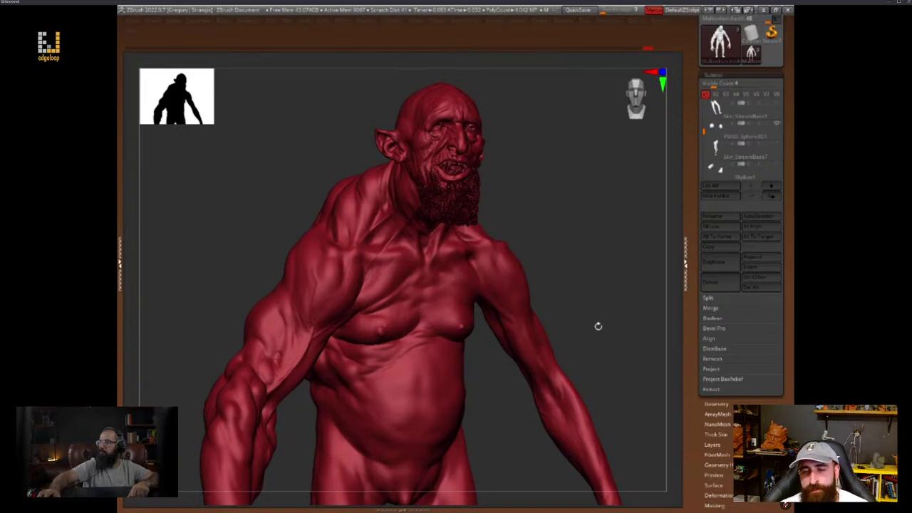
left_click_drag(576, 216, 560, 213)
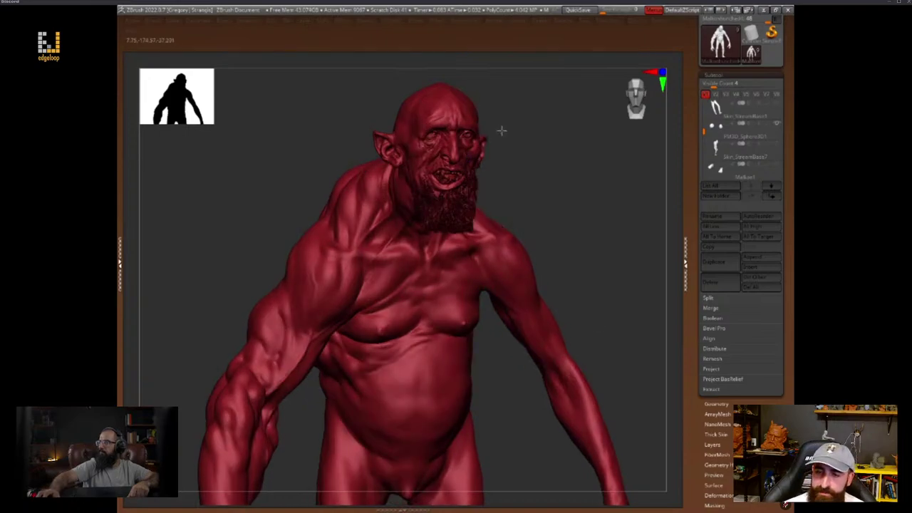
left_click_drag(561, 175, 436, 237, "alt")
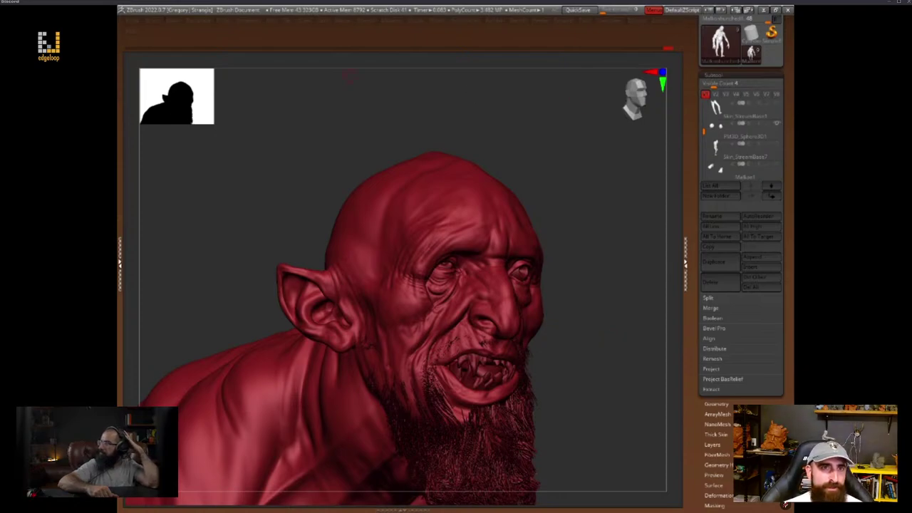
mouse_move(617, 320)
left_mouse_down()
mouse_move(623, 311)
mouse_move(623, 328)
mouse_move(637, 323)
mouse_move(632, 344)
mouse_move(624, 299)
mouse_move(624, 313)
left_mouse_up()
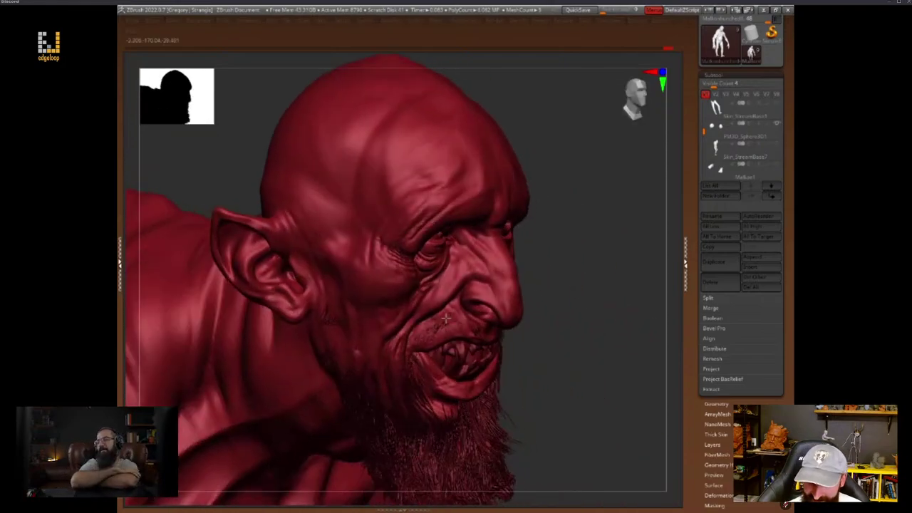
key("space")
left_click_drag(580, 267, 603, 277)
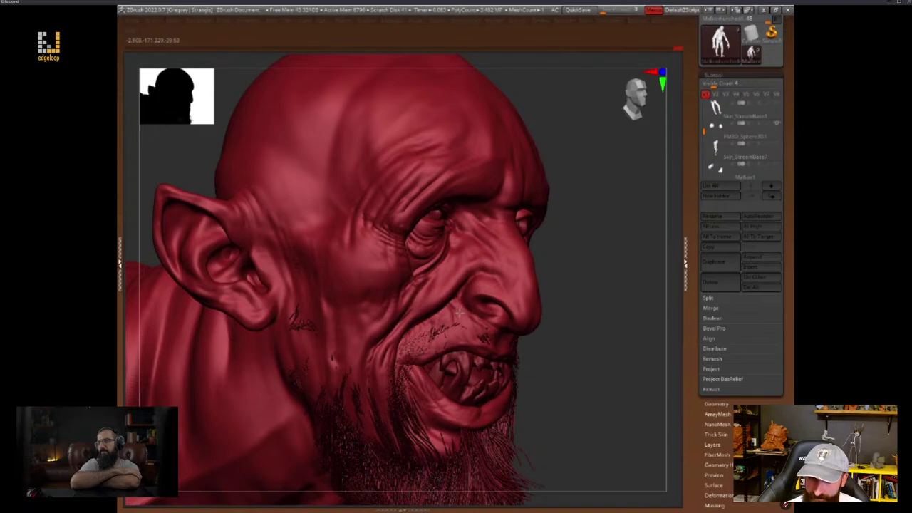
left_click_drag(598, 292, 594, 294)
right_click(428, 372)
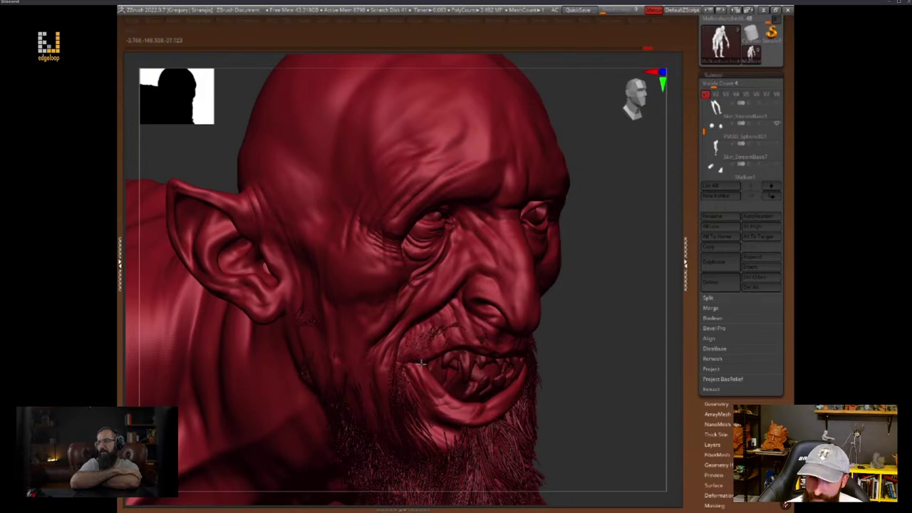
left_click_drag(606, 321, 615, 314)
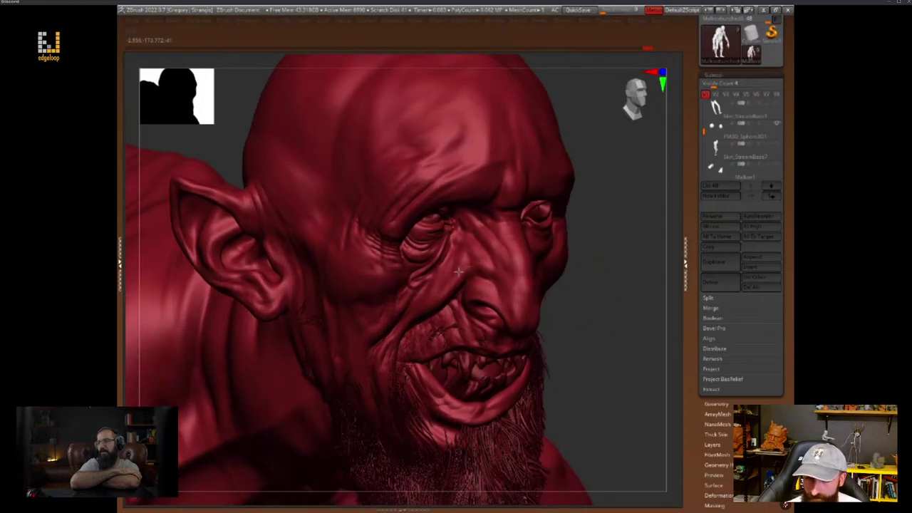
Shape the wing of the right nostril and the crease where it meets the cheek
mouse_move(641, 258)
left_mouse_down()
mouse_move(596, 295)
mouse_move(451, 322)
left_mouse_up()
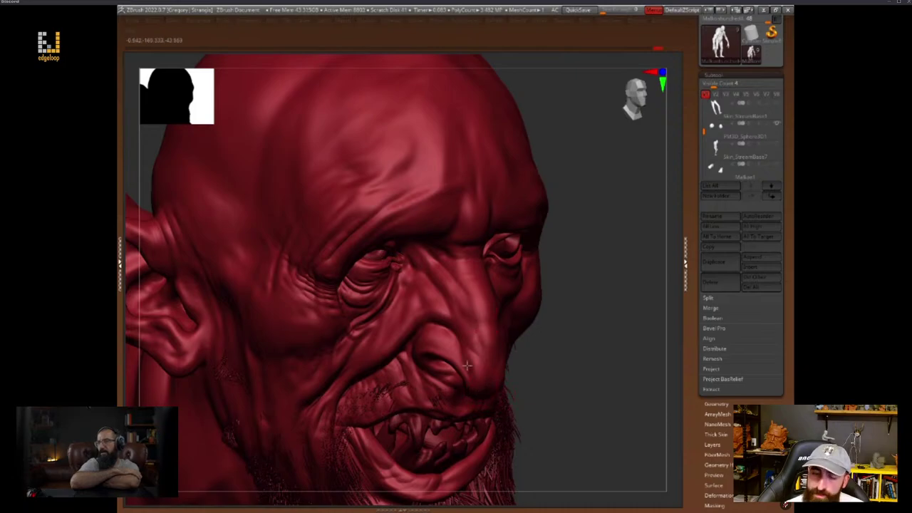
right_click(445, 329)
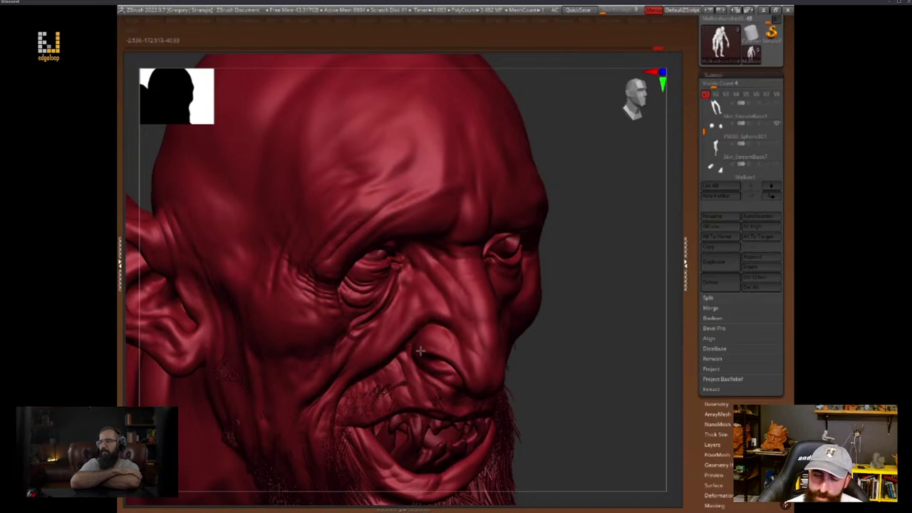
left_click_drag(542, 303, 567, 303)
right_click(430, 348)
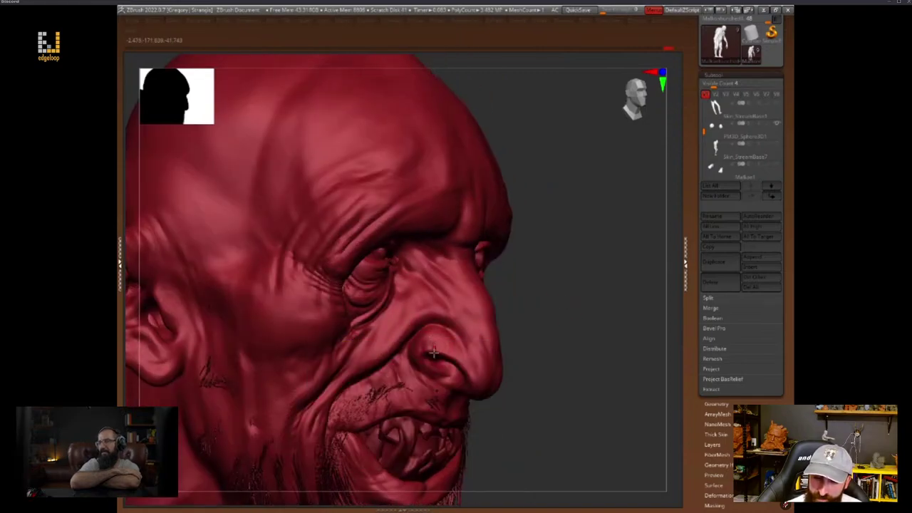
mouse_move(581, 284)
left_mouse_down()
mouse_move(584, 312)
mouse_move(601, 305)
mouse_move(574, 305)
mouse_move(572, 321)
mouse_move(491, 328)
mouse_move(545, 310)
mouse_move(471, 324)
left_mouse_up()
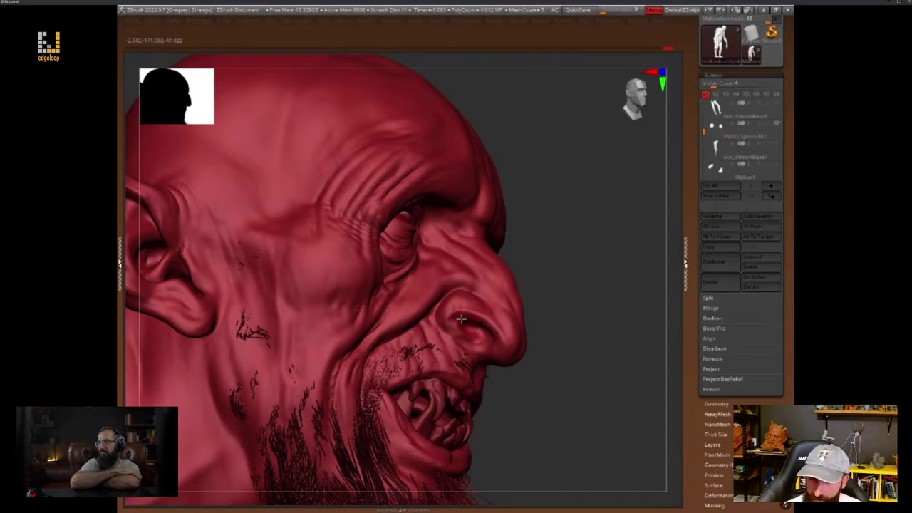
mouse_move(501, 292)
left_mouse_down()
mouse_move(513, 306)
mouse_move(473, 327)
left_mouse_up()
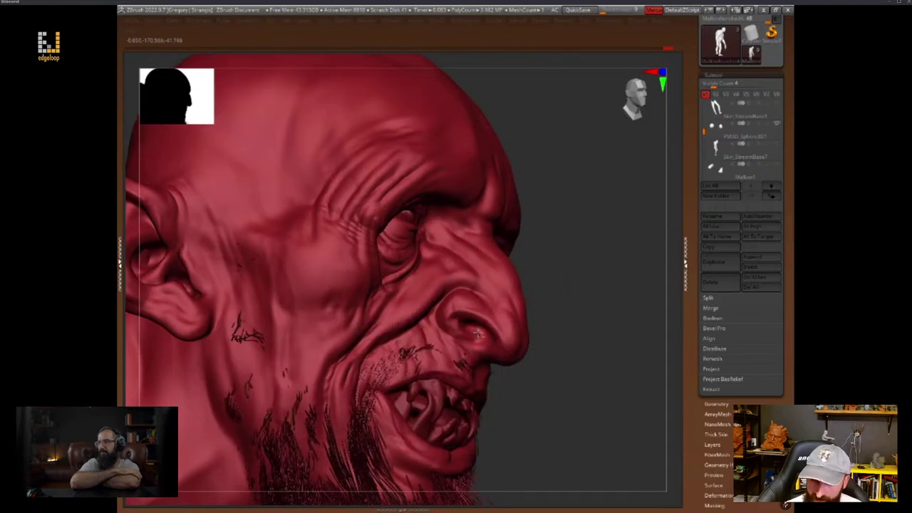
Refine the opening and underside of the right nostril and the skin between the nose and upper lip
mouse_move(544, 300)
left_mouse_down()
mouse_move(576, 307)
mouse_move(476, 331)
mouse_move(563, 327)
mouse_move(489, 342)
mouse_move(592, 327)
left_mouse_up()
mouse_move(588, 340)
right_mouse_down()
mouse_move(613, 301)
mouse_move(597, 326)
mouse_move(613, 342)
mouse_move(563, 299)
mouse_move(566, 285)
right_mouse_up()
right_click(598, 327)
right_click(432, 363)
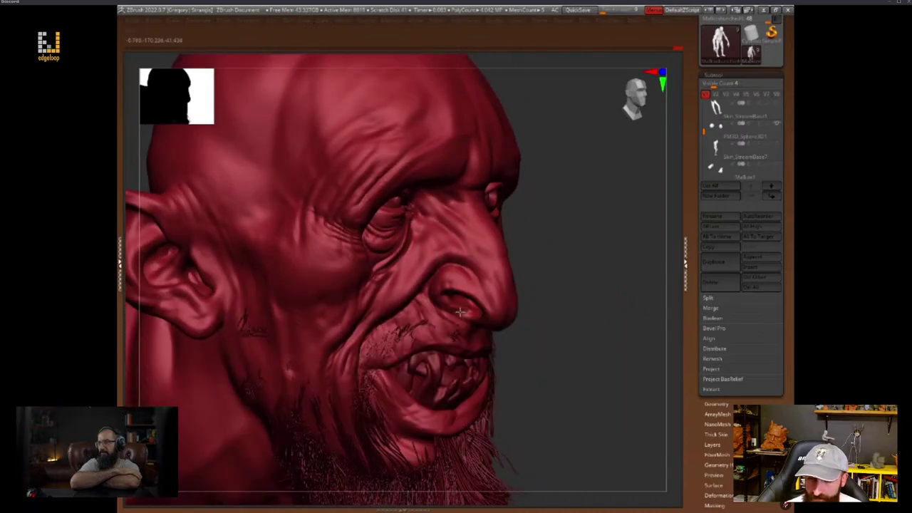
left_click_drag(583, 318, 541, 312)
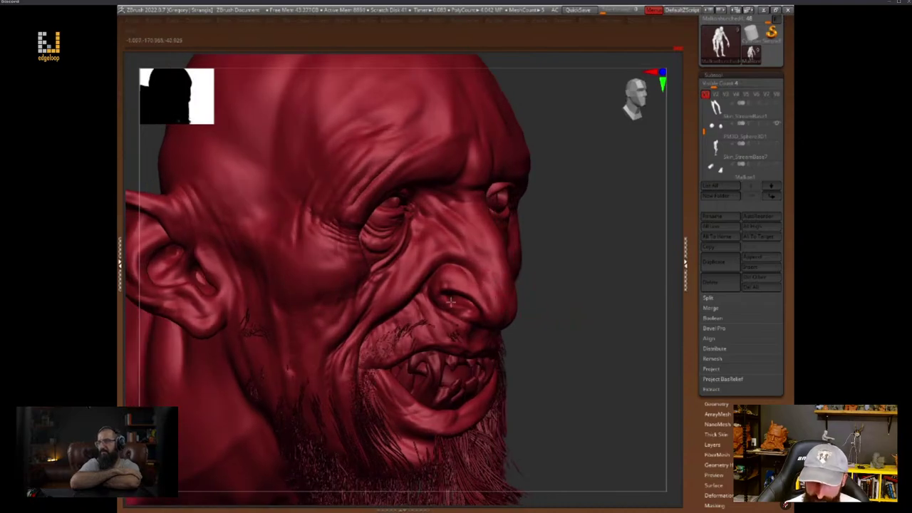
key("space")
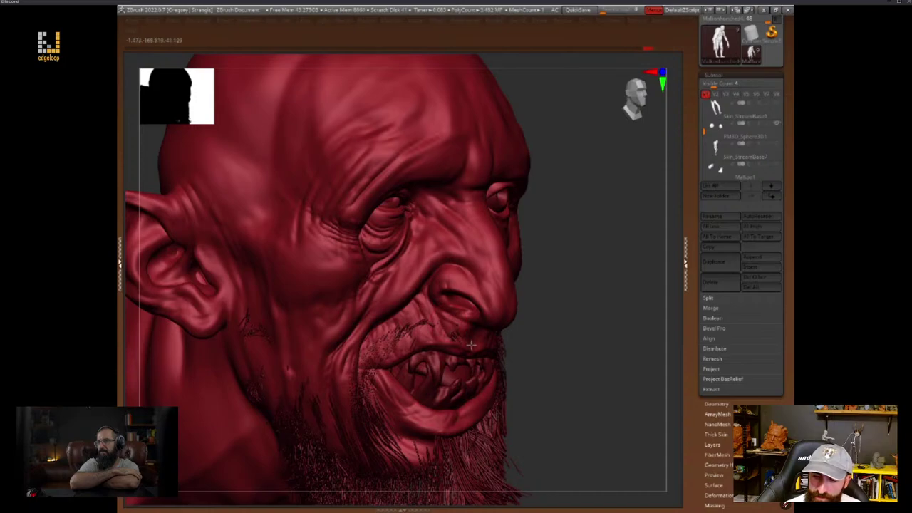
Refine the lower lip and the skin fold around the right corner of the mouth
mouse_move(597, 310)
left_mouse_down()
mouse_move(633, 292)
mouse_move(597, 293)
mouse_move(597, 317)
mouse_move(618, 311)
mouse_move(577, 362)
mouse_move(602, 321)
mouse_move(498, 326)
left_mouse_up()
key("Tab")
key("Tab")
key("space")
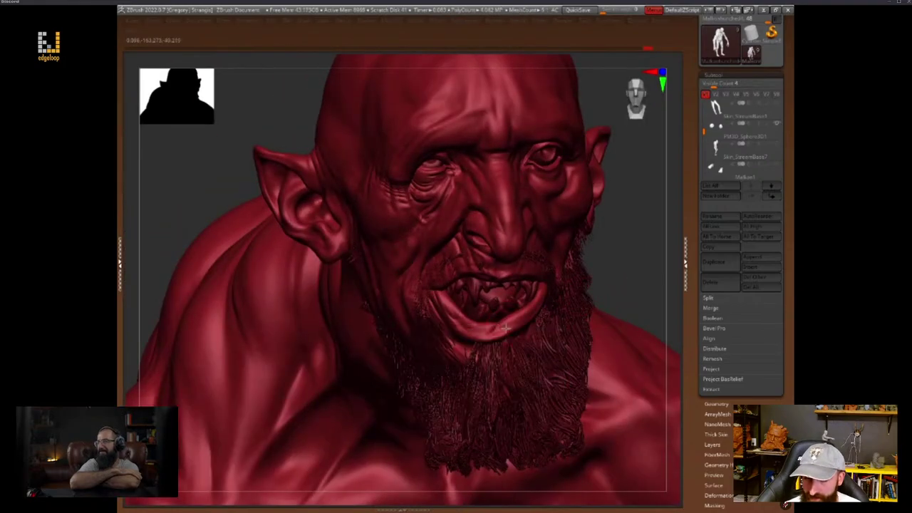
key("space")
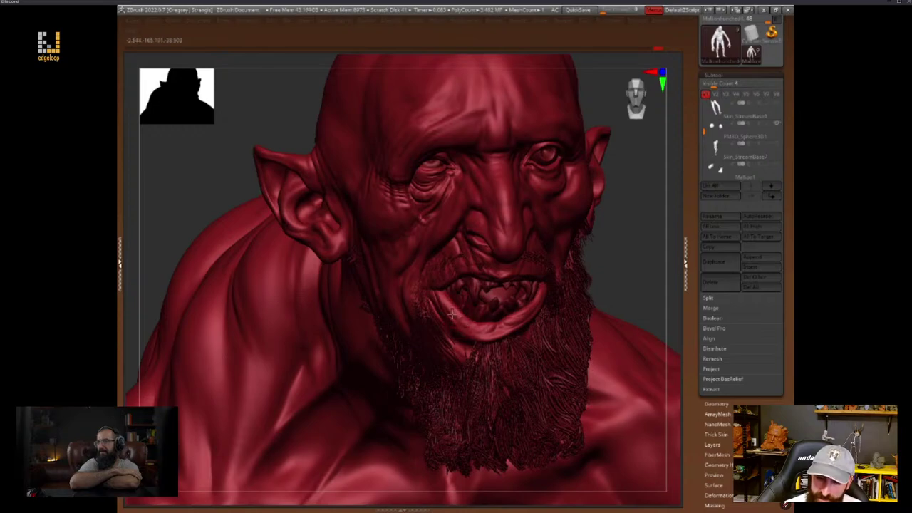
left_click_drag(634, 261, 538, 299)
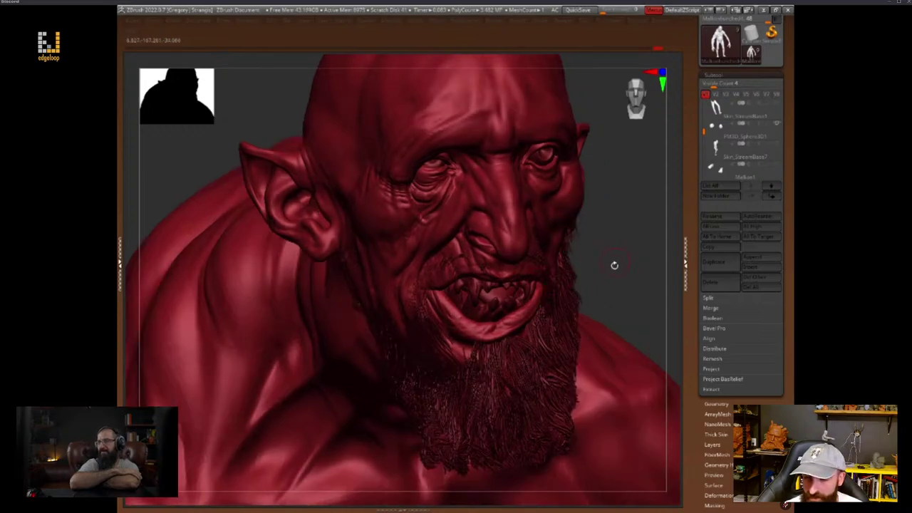
mouse_move(614, 265)
left_mouse_down()
mouse_move(563, 278)
mouse_move(586, 283)
left_mouse_up()
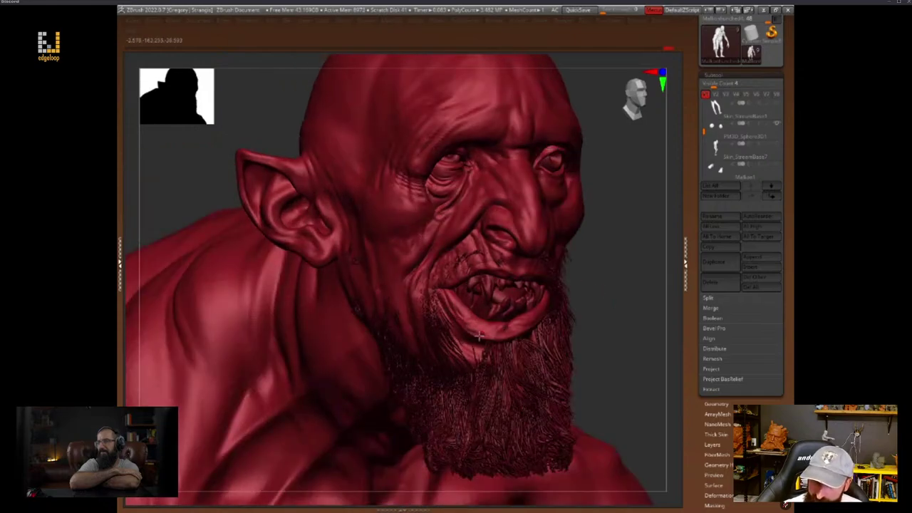
key("space")
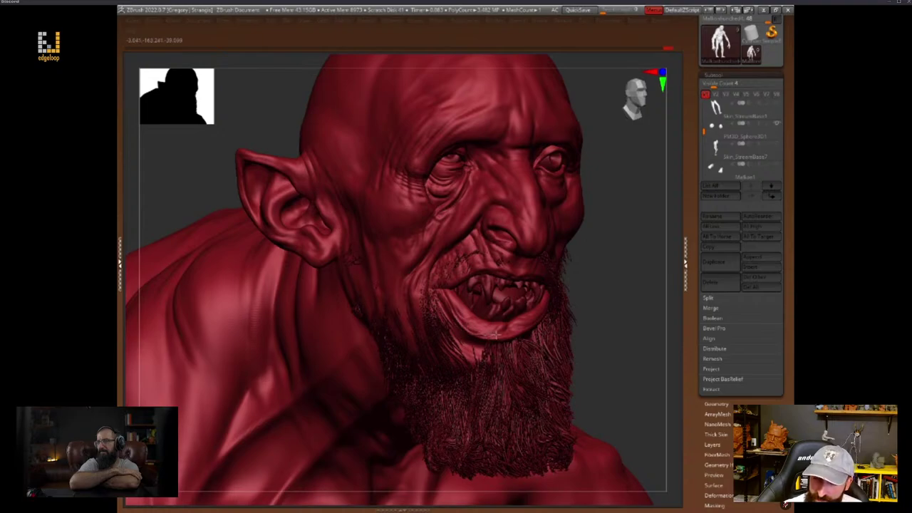
Add small creases along the lower lip's surface and outer edge
mouse_move(617, 325)
left_mouse_down()
mouse_move(617, 283)
mouse_move(599, 282)
mouse_move(534, 327)
left_mouse_up()
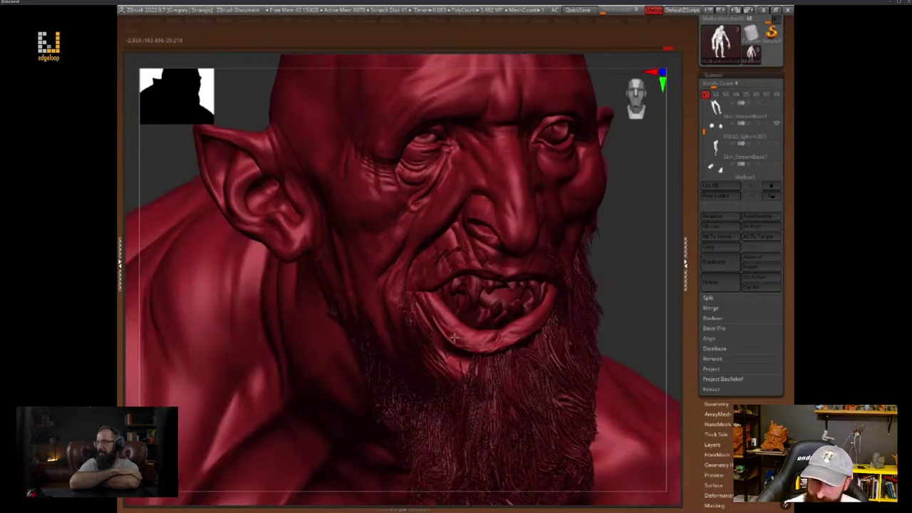
left_click_drag(635, 251, 668, 239)
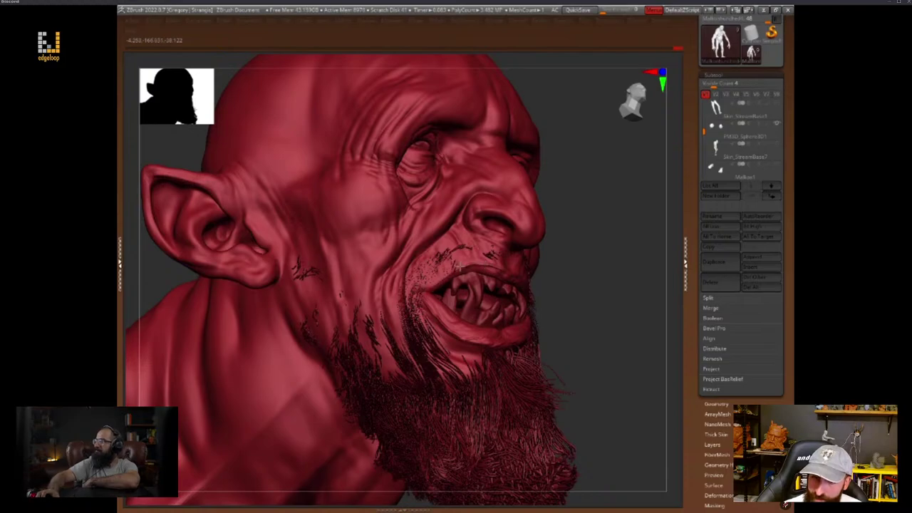
mouse_move(543, 268)
left_mouse_down()
mouse_move(593, 278)
mouse_move(625, 271)
mouse_move(502, 285)
left_mouse_up()
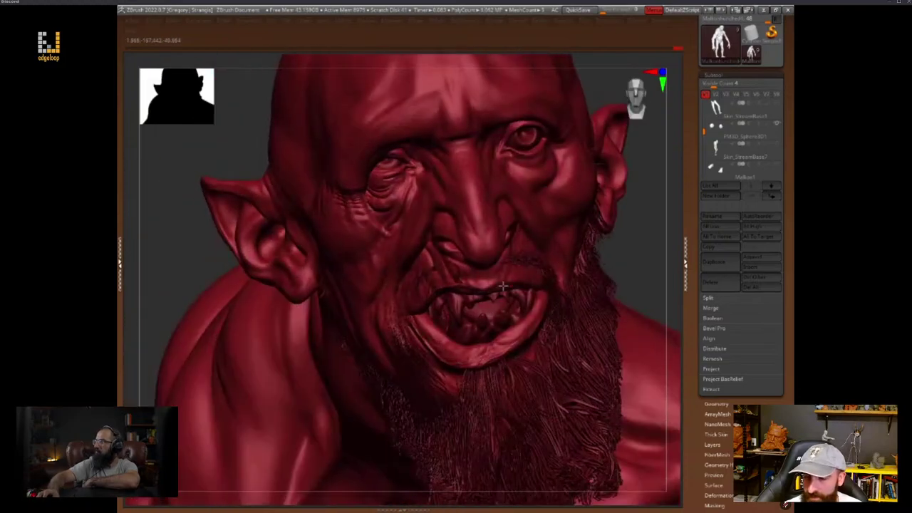
mouse_move(577, 268)
left_mouse_down()
mouse_move(627, 252)
mouse_move(534, 323)
left_mouse_up()
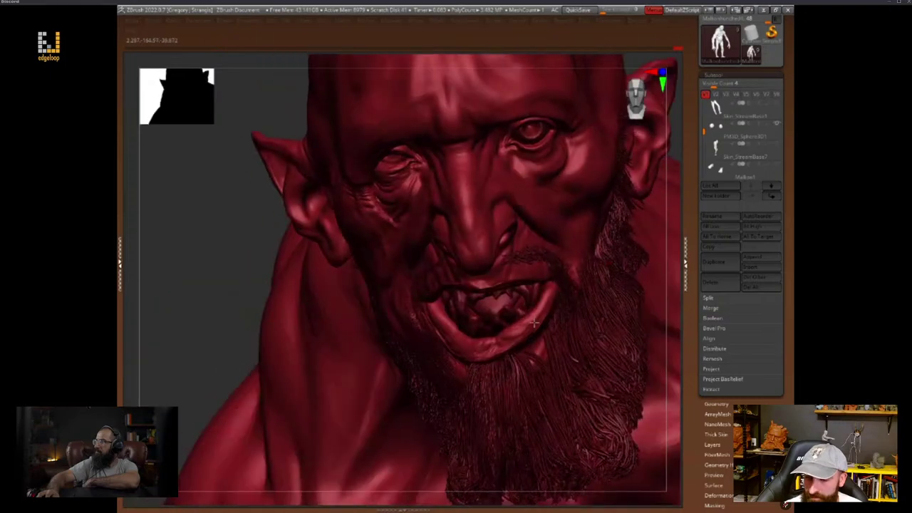
key("space")
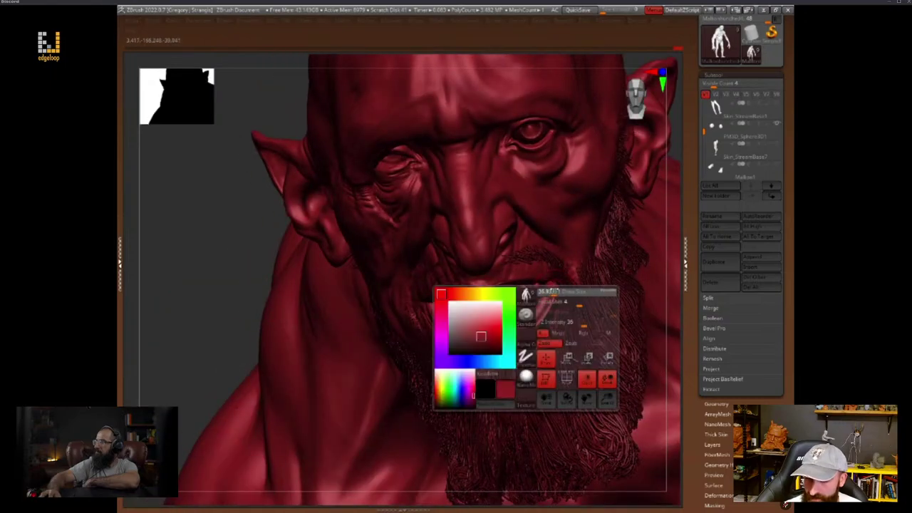
Lower the body's subdivision level and reshape the right corner of the mouth and the adjoining cheek
key("Tab")
mouse_move(663, 215)
left_mouse_down()
mouse_move(606, 250)
mouse_move(643, 197)
mouse_move(625, 236)
mouse_move(603, 250)
mouse_move(526, 253)
left_mouse_up()
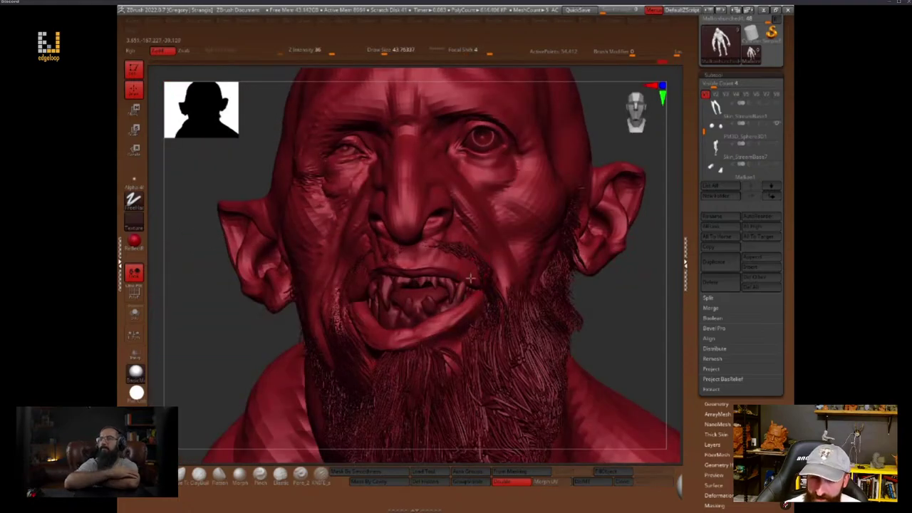
mouse_move(625, 309)
left_mouse_down()
mouse_move(617, 264)
mouse_move(606, 266)
mouse_move(645, 259)
mouse_move(543, 281)
left_mouse_up()
key("space")
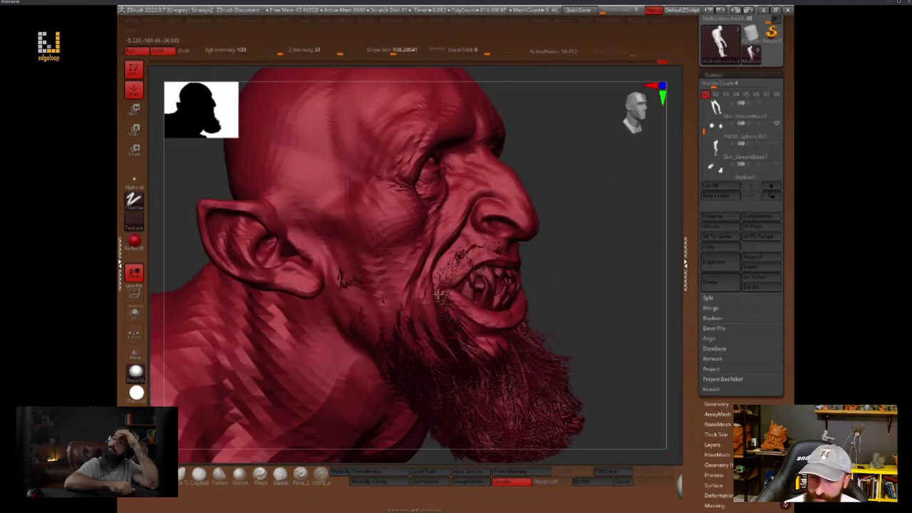
key("space")
left_click_drag(439, 294, 446, 297)
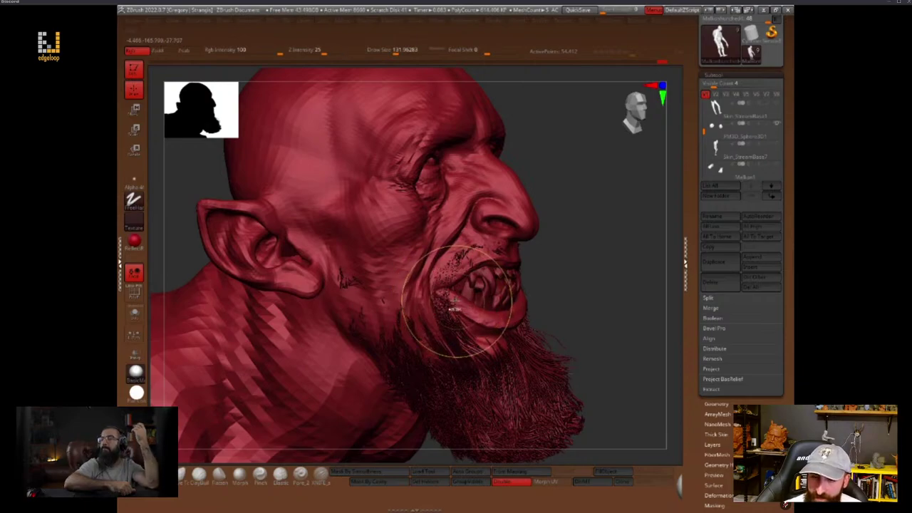
Select the BeardDante2 subtool and adjust the moustache hairs beside the left corner of the mouth
right_click_drag(632, 288, 575, 271)
key("space")
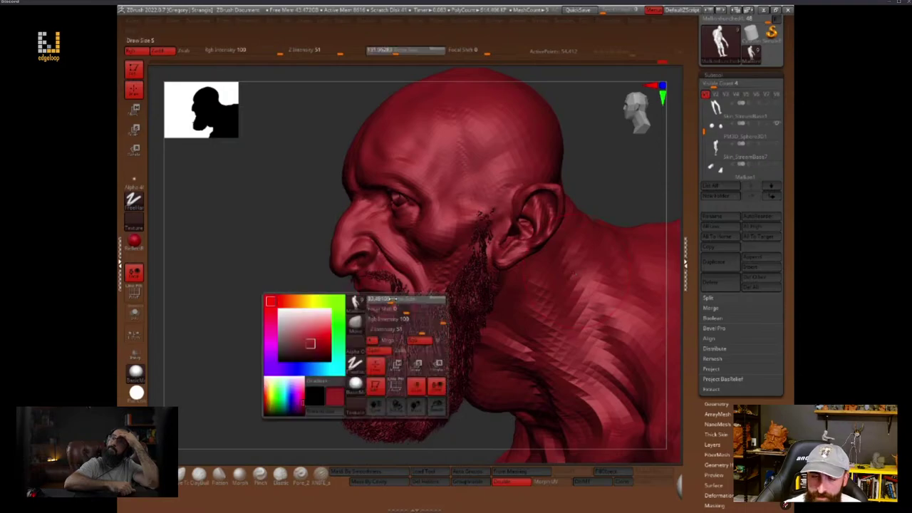
left_click_drag(404, 302, 398, 304)
left_click(402, 305, "alt")
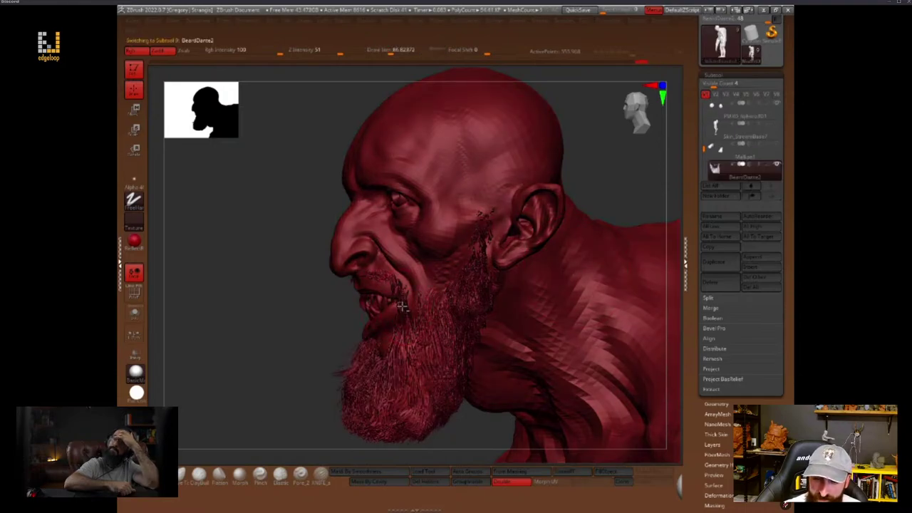
right_click_drag(334, 318, 400, 302)
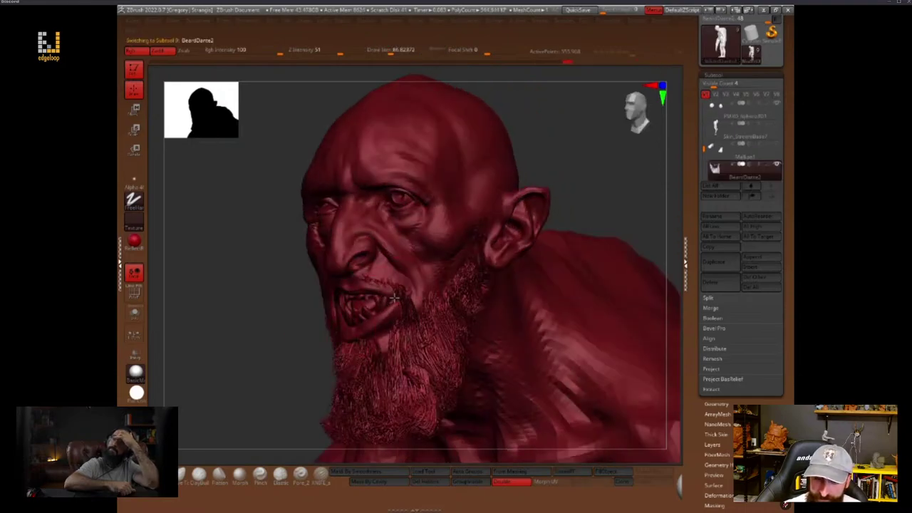
key("space")
left_click_drag(385, 298, 400, 294)
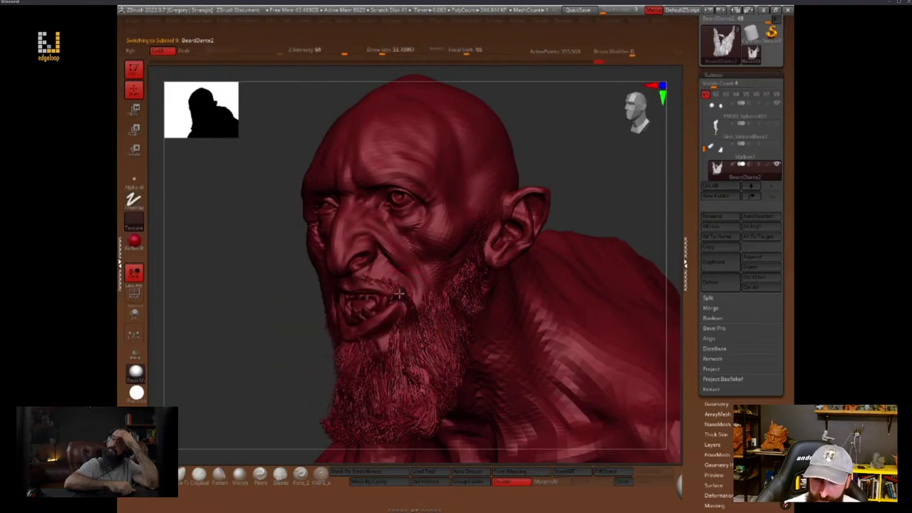
Reselect the body subtool and return it to its highest subdivision level
right_click_drag(407, 336, 614, 193)
right_click_drag(554, 257, 570, 260)
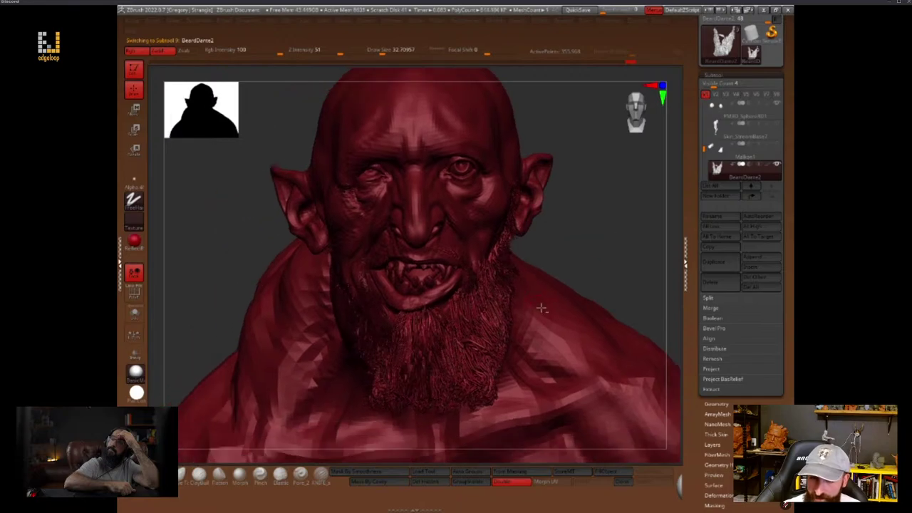
left_click(539, 311, "alt")
mouse_move(539, 311)
right_mouse_down()
mouse_move(607, 243)
mouse_move(631, 291)
mouse_move(524, 335)
right_mouse_up()
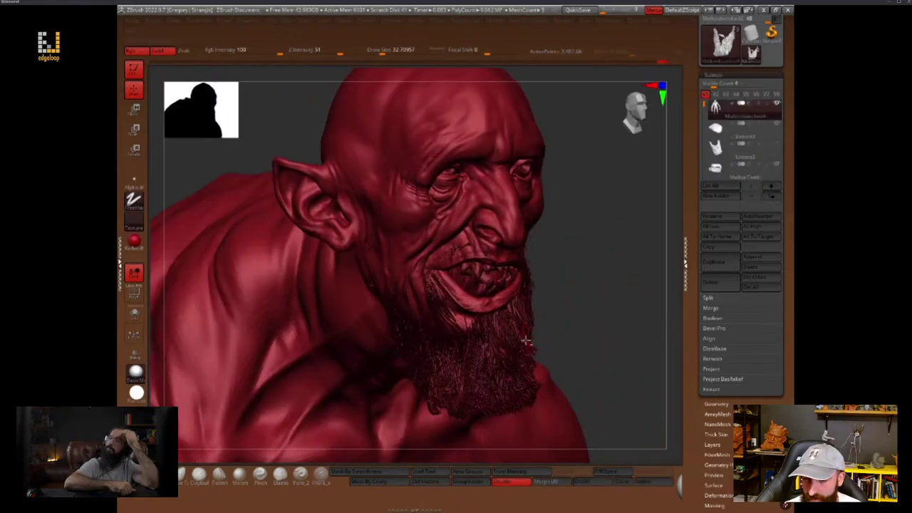
Reselect the beard subtool and fit its moustache hairs to the upper lip and right corner of the mouth
left_click(530, 333, "alt")
key("space")
left_click(450, 252)
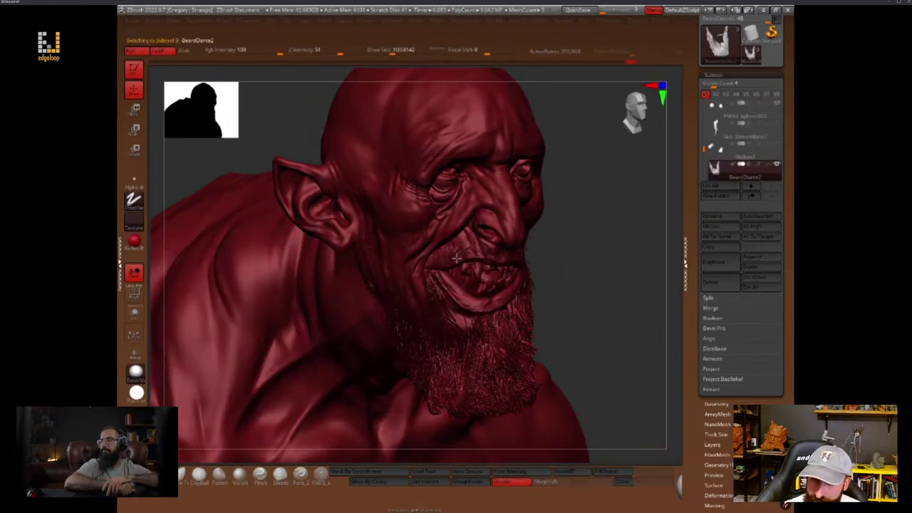
key("space")
left_click(487, 260)
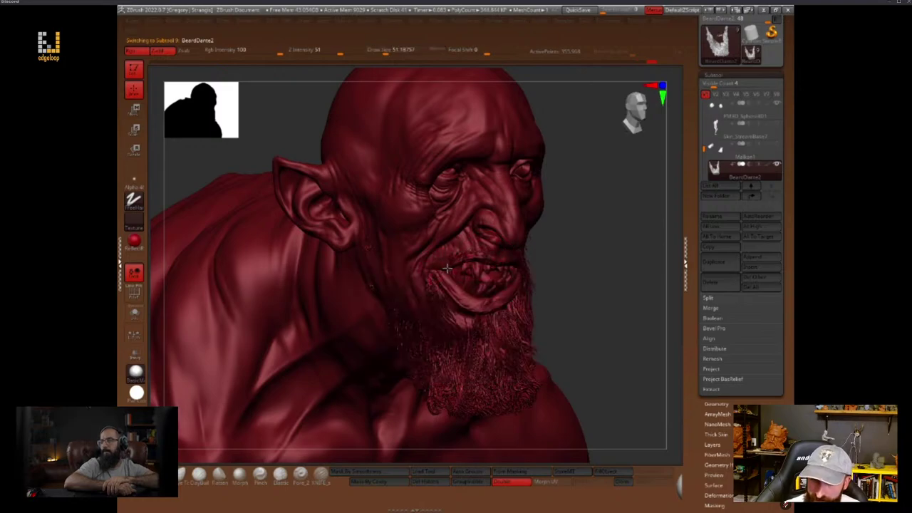
key("space")
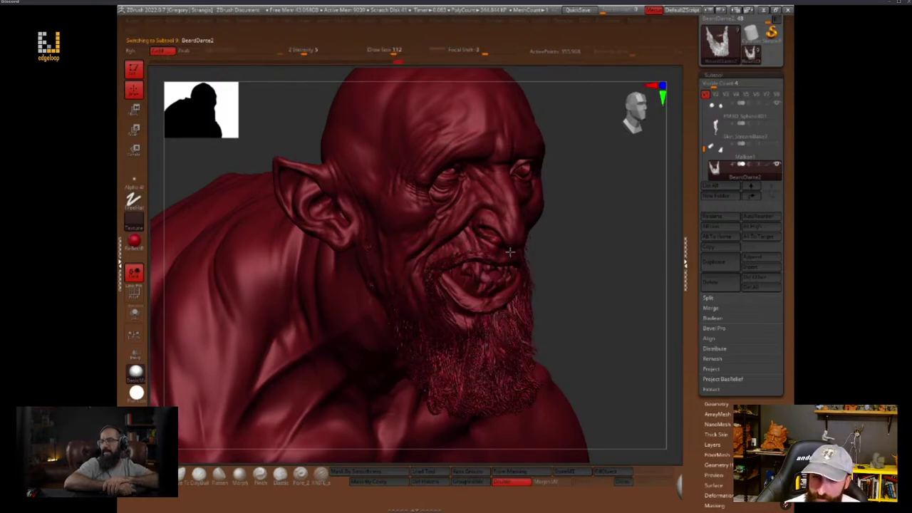
right_click_drag(510, 252, 536, 253)
key("space")
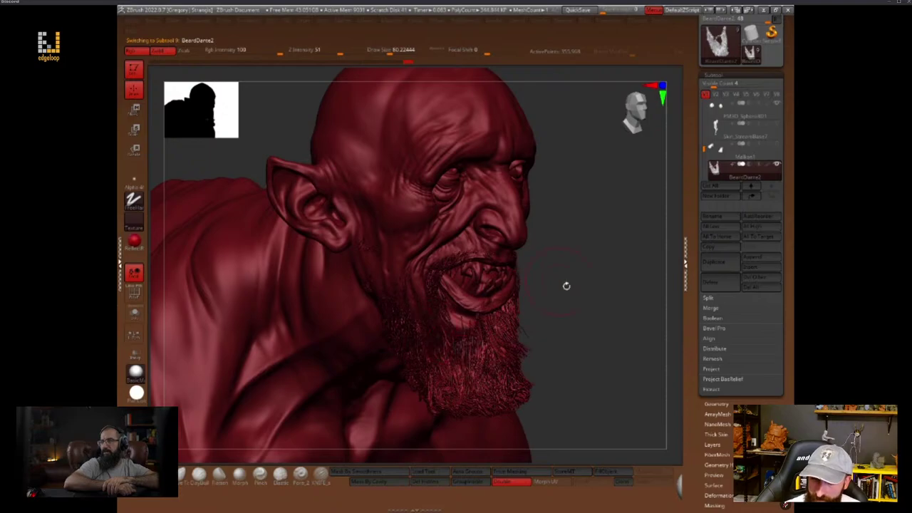
right_click_drag(566, 286, 491, 306)
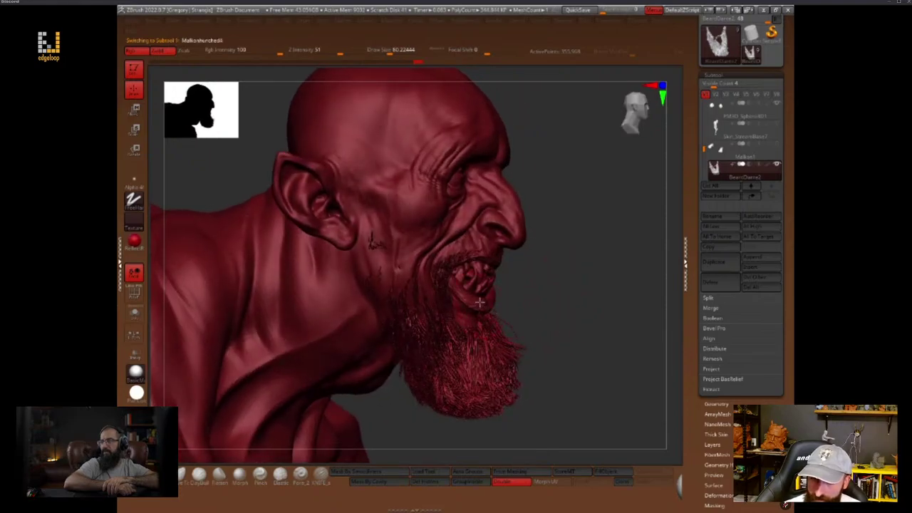
Select the body, show its wireframe and adjust the area below the lower lip at a low subdivision level
left_click(479, 302, "alt")
right_click_drag(540, 287, 545, 263, "alt")
left_click(138, 354)
key("shift+f")
key("shift+d")
key("shift+d")
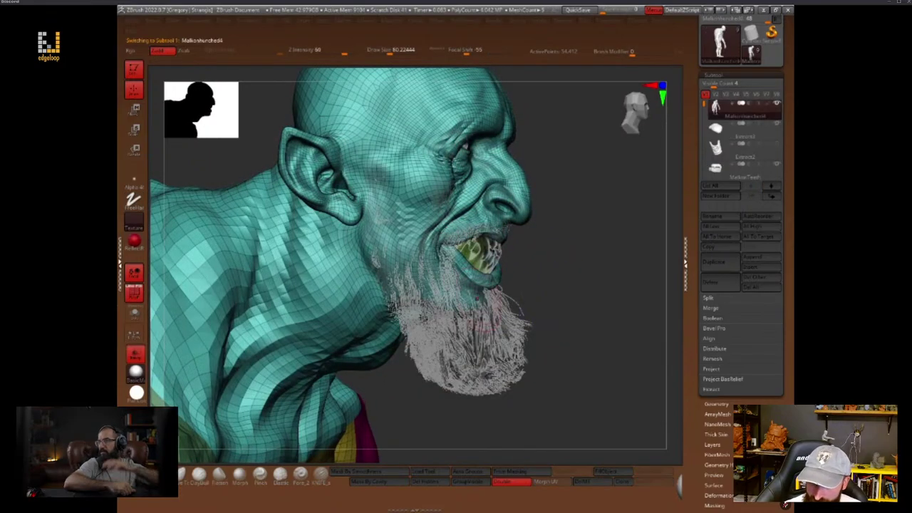
key("space")
left_click_drag(446, 324, 453, 324)
right_click_drag(569, 285, 620, 261)
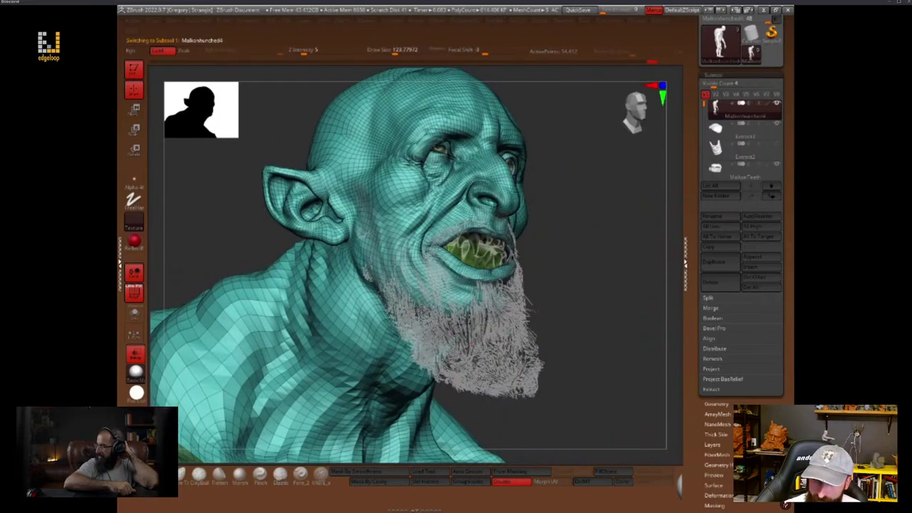
Hide the wireframe and return the body to its highest subdivision level
key("shift+f")
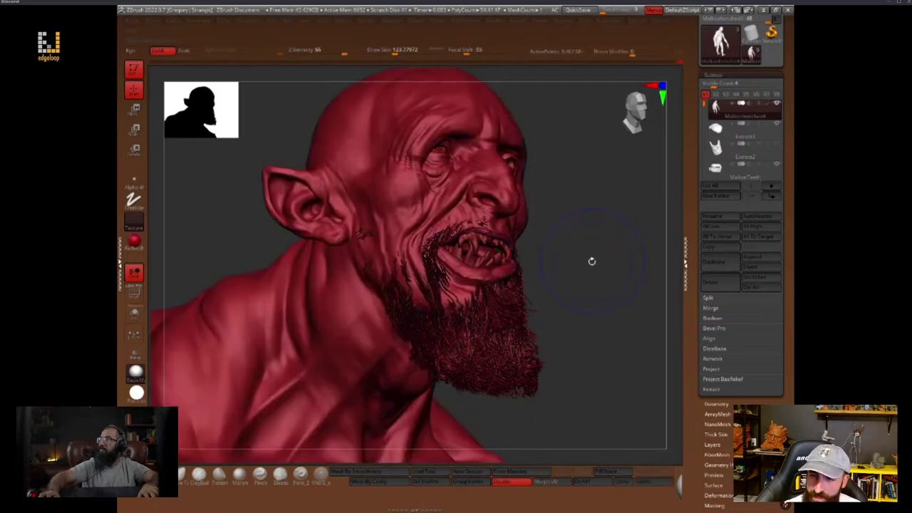
key("space")
key("Tab")
mouse_move(579, 234)
left_mouse_down("alt")
mouse_move(590, 269)
mouse_move(616, 271)
mouse_move(600, 277)
mouse_move(590, 227)
left_mouse_up("alt")
key("space")
key("Tab")
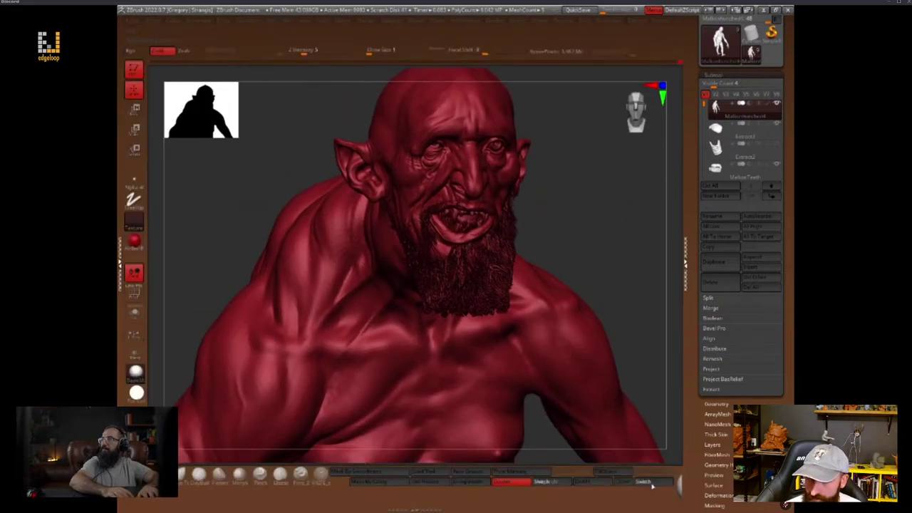
Compare the sculpted body with its stored morph target from the front and right side
left_click(652, 486)
left_click(653, 484)
key("Tab")
left_click_drag(643, 441, 633, 300, "alt")
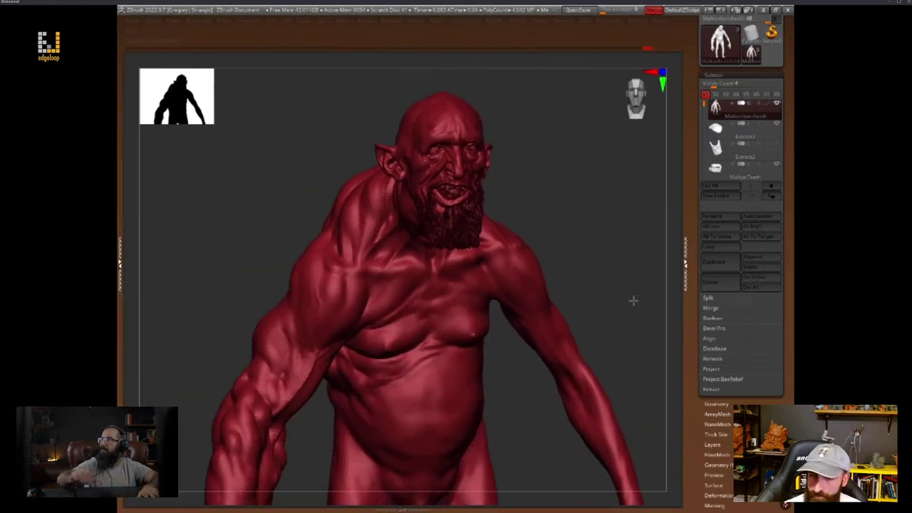
right_click_drag(632, 300, 623, 356)
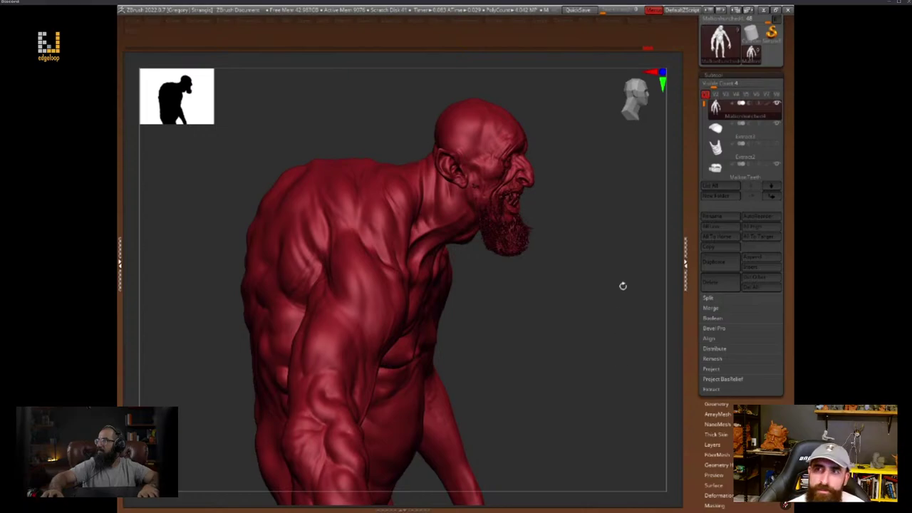
right_click_drag(606, 339, 606, 348)
key("Tab")
left_click(662, 482)
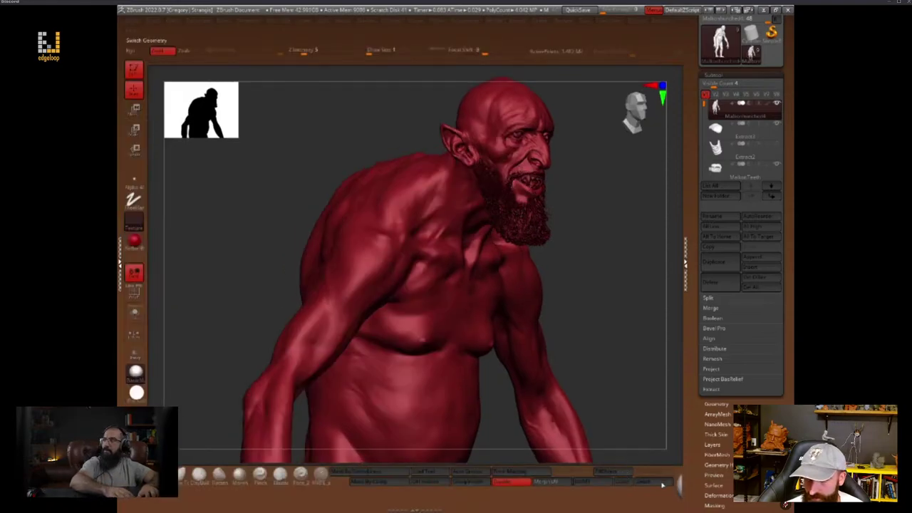
mouse_move(679, 484)
right_mouse_down()
mouse_move(656, 358)
mouse_move(665, 347)
mouse_move(619, 283)
mouse_move(636, 306)
mouse_move(614, 330)
right_mouse_up()
key("Tab")
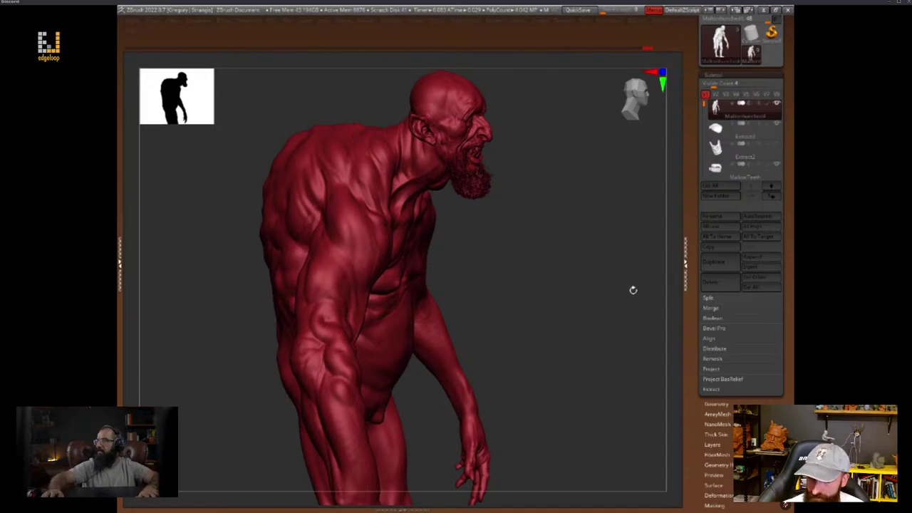
Switch the body's morph target again and examine the whole figure's pose and proportions from the front
right_click_drag(631, 289, 612, 364)
key("Tab")
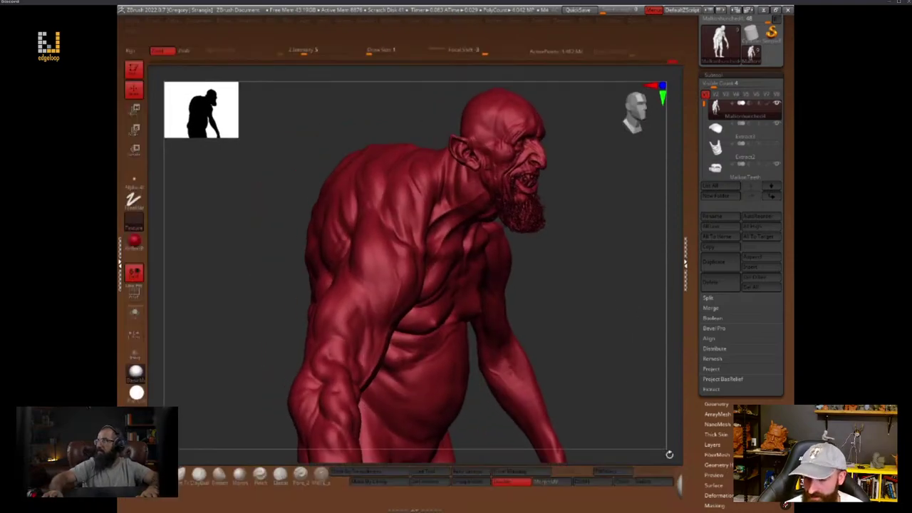
left_click(660, 486)
mouse_move(653, 444)
right_mouse_down()
mouse_move(643, 375)
mouse_move(659, 293)
right_mouse_up()
key("Tab")
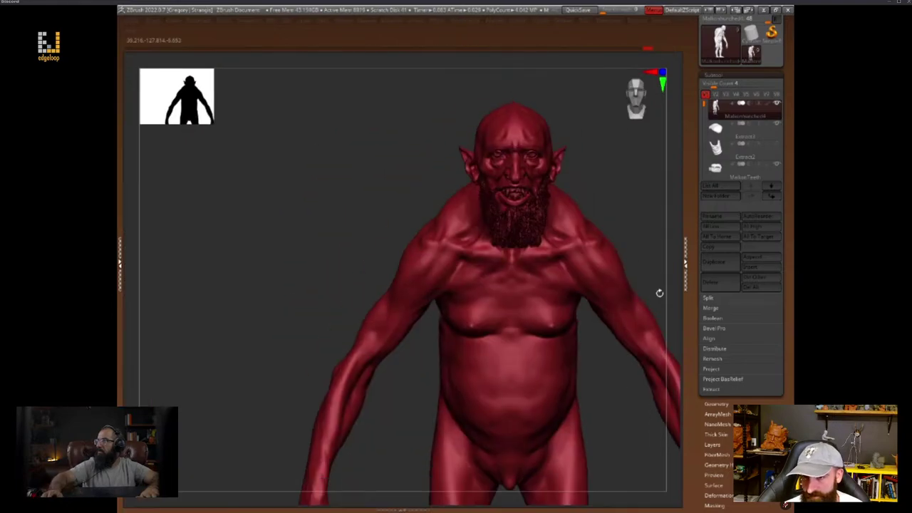
key("f")
right_click_drag(629, 370, 539, 269)
key("Tab")
key("Tab")
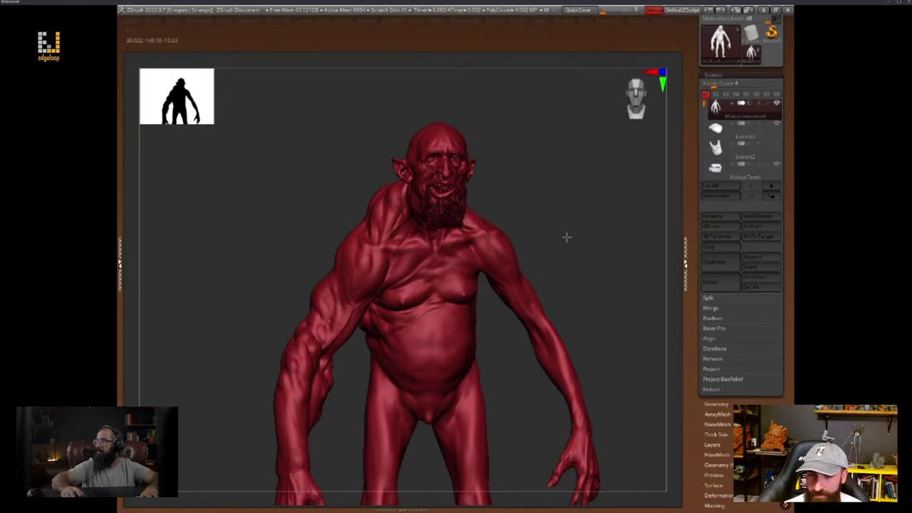
Refine the temple, jaw edge and cheek in front of the creature's right ear from the side
mouse_move(566, 235)
right_mouse_down()
mouse_move(605, 320)
mouse_move(554, 265)
mouse_move(591, 234)
mouse_move(600, 294)
mouse_move(622, 287)
mouse_move(627, 269)
mouse_move(632, 295)
right_mouse_up()
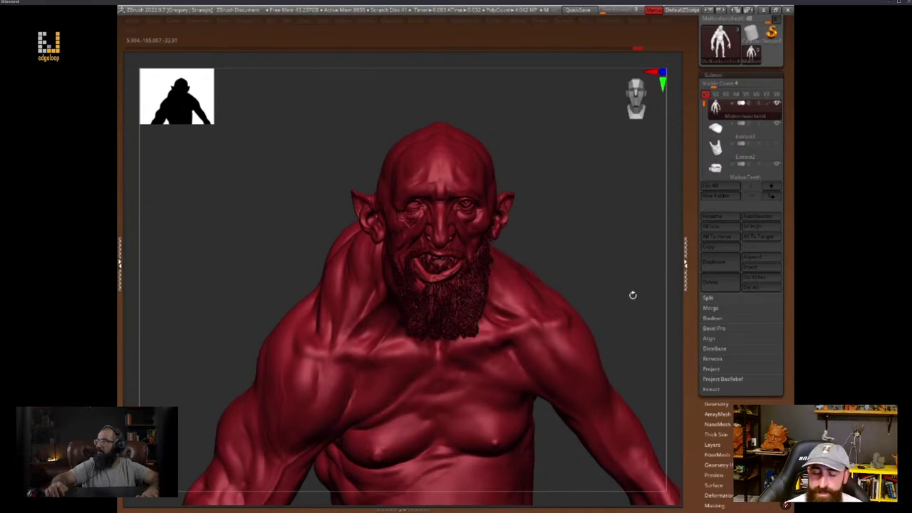
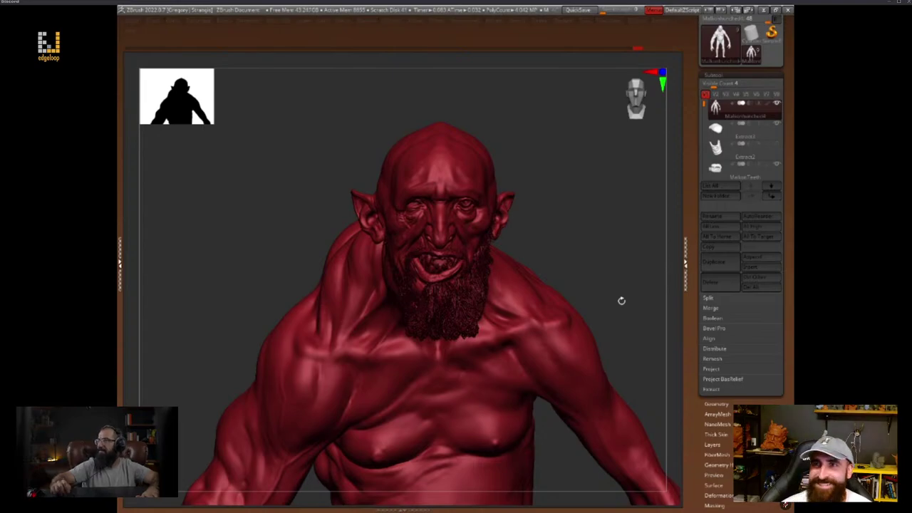
right_click_drag(621, 300, 616, 287)
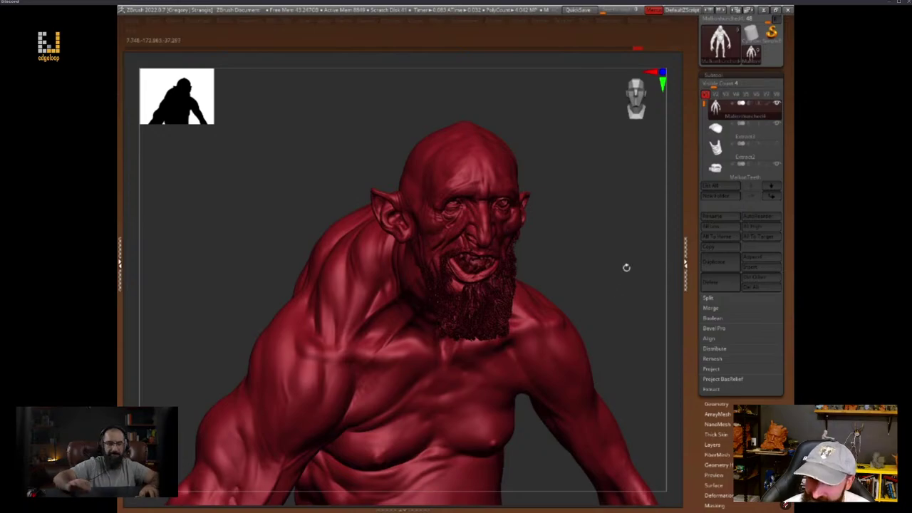
mouse_move(625, 266)
right_mouse_down()
mouse_move(604, 297)
mouse_move(604, 339)
right_mouse_up()
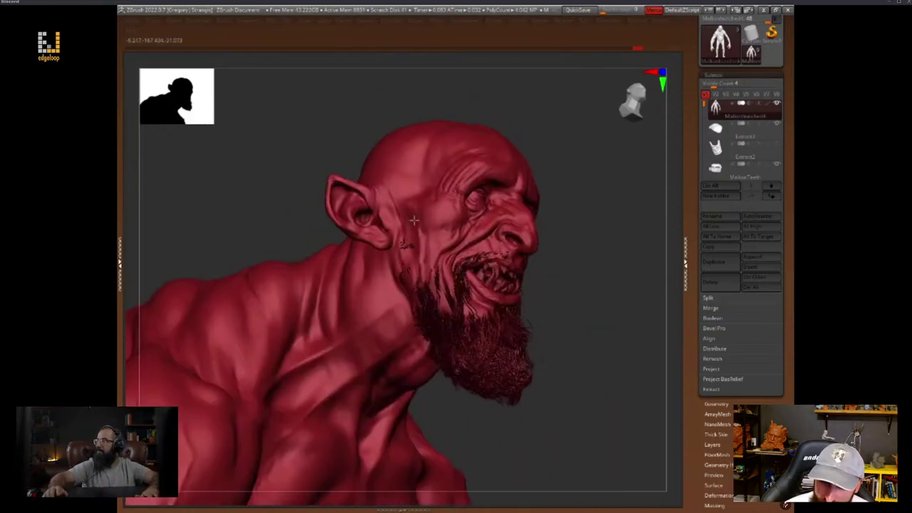
right_click(378, 325)
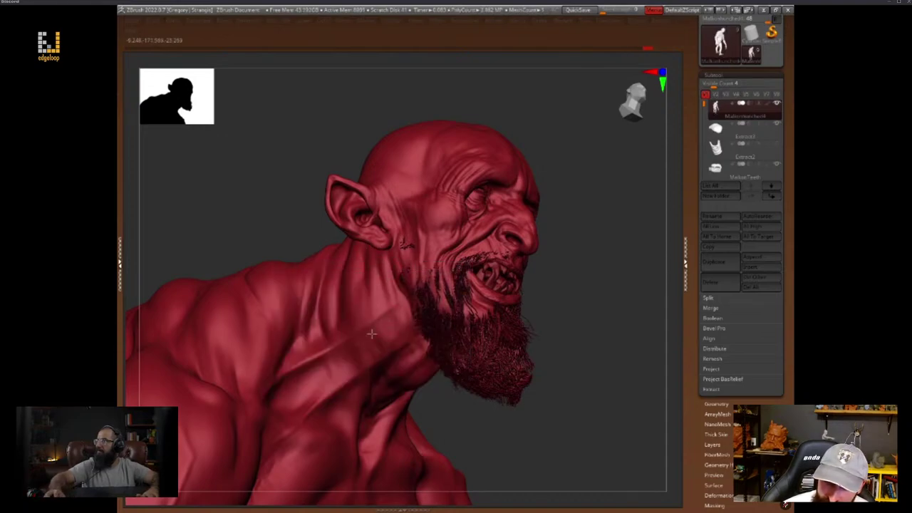
right_click_drag(591, 259, 591, 294)
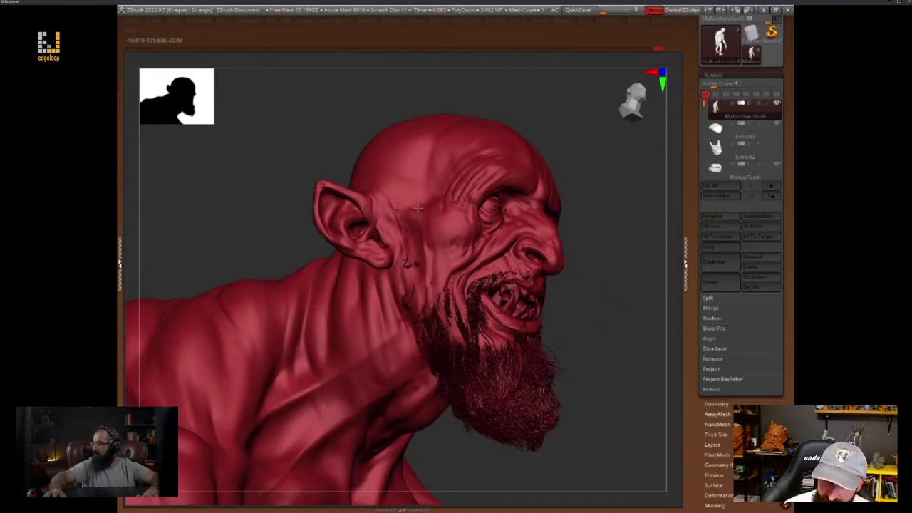
right_click_drag(585, 228, 578, 253)
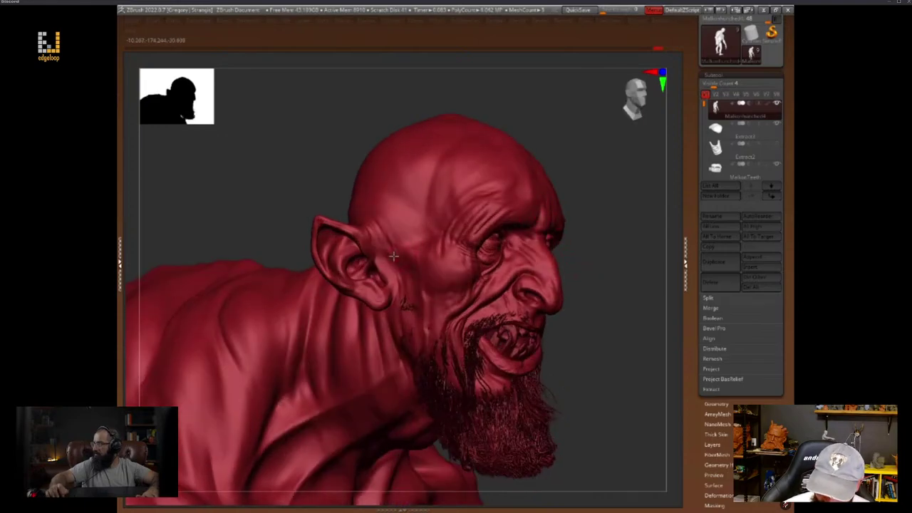
key("space")
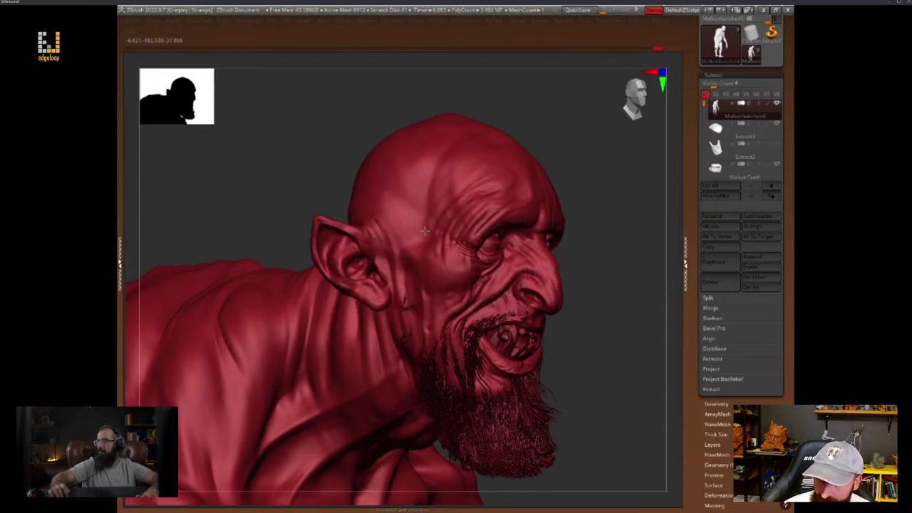
key("space")
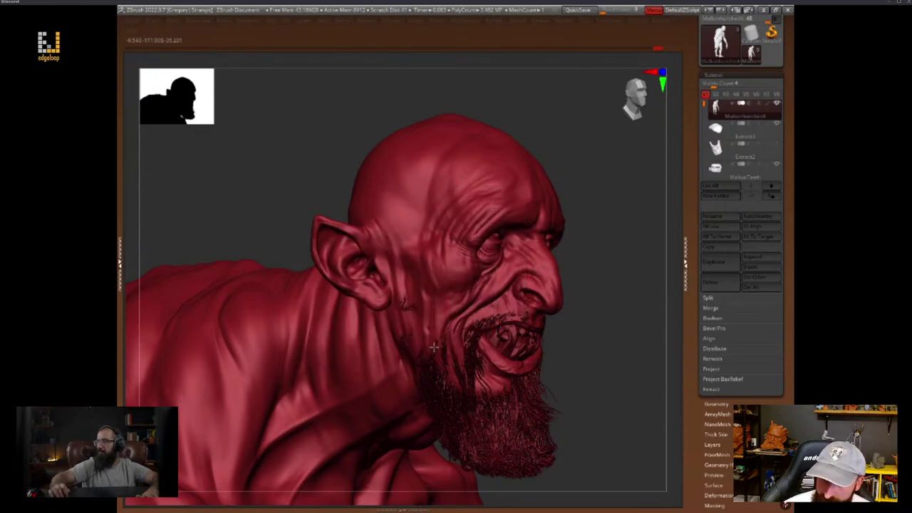
Lower the body's subdivision level and adjust the overall shape of the face from the front
mouse_move(616, 297)
left_mouse_down()
mouse_move(631, 291)
mouse_move(603, 316)
mouse_move(609, 322)
mouse_move(646, 287)
mouse_move(670, 289)
left_mouse_up()
key("shift+d")
left_click_drag(597, 288, 523, 276)
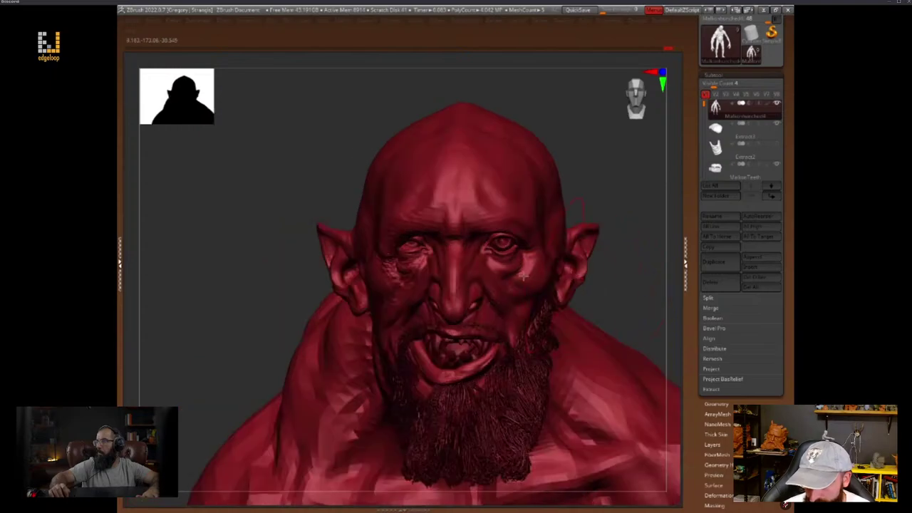
key("space")
key("shift+d")
key("space")
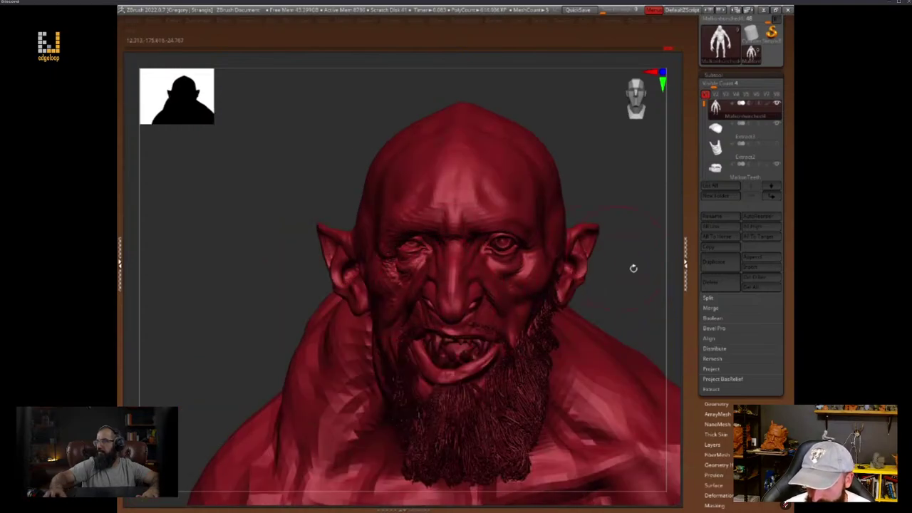
Shape the brow, cheeks and nose at a low subdivision level from the front and three-quarter angles
left_click_drag(632, 268, 627, 285)
key("space")
key("space")
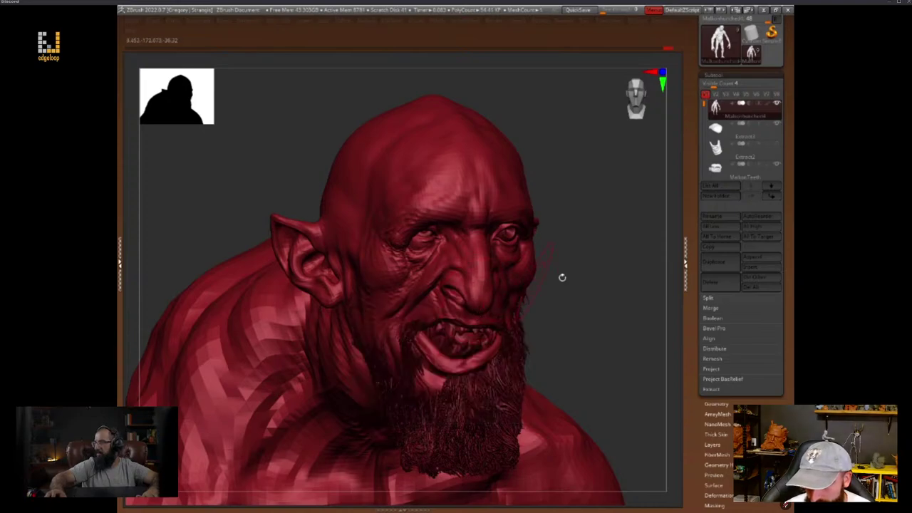
mouse_move(561, 277)
left_mouse_down()
mouse_move(584, 285)
mouse_move(558, 272)
left_mouse_up()
key("space")
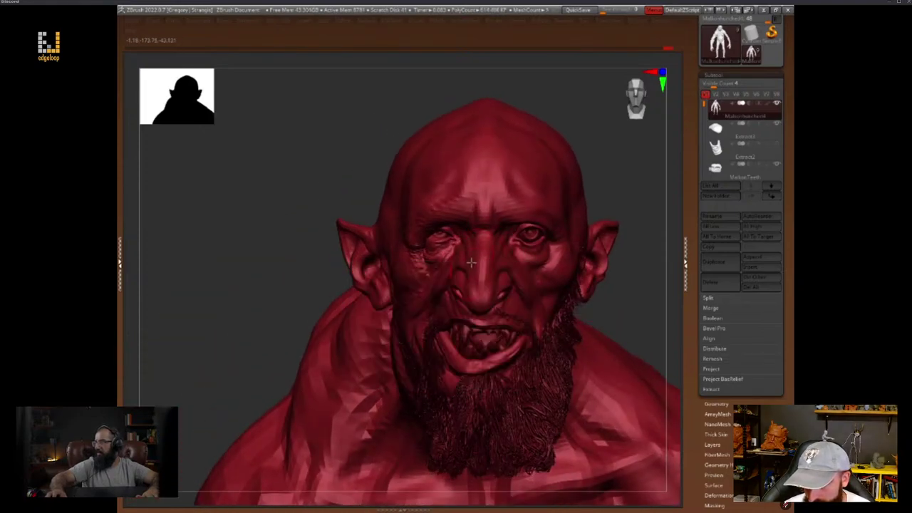
left_click_drag(630, 274, 659, 288)
key("space")
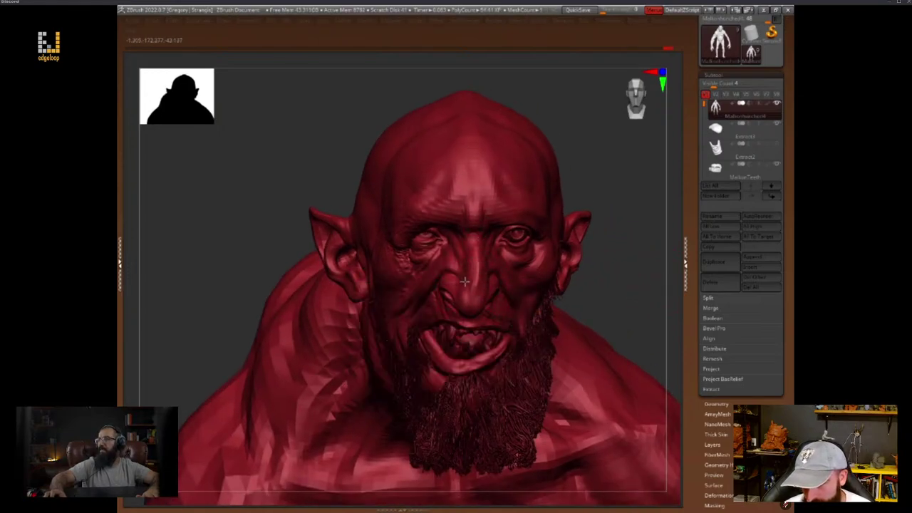
Raise the body's subdivision level and refine the nose bridge, brow and forehead folds
key("space")
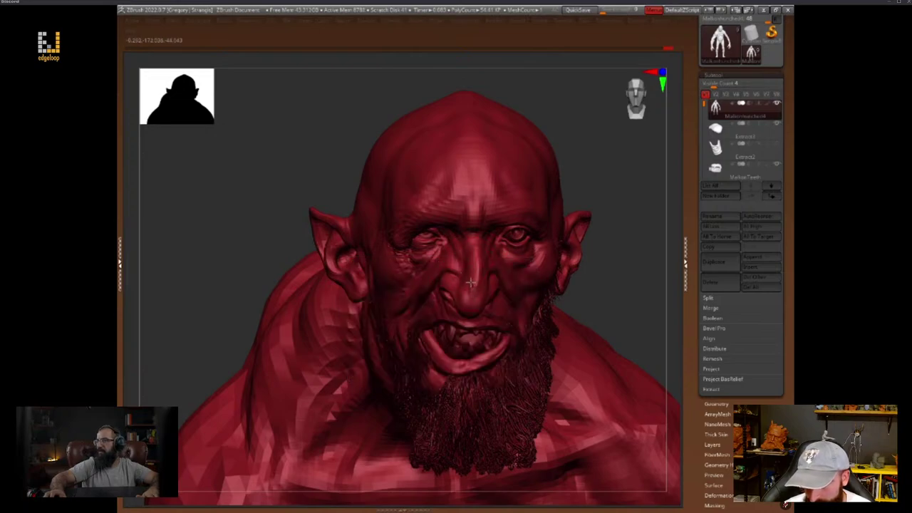
key("space")
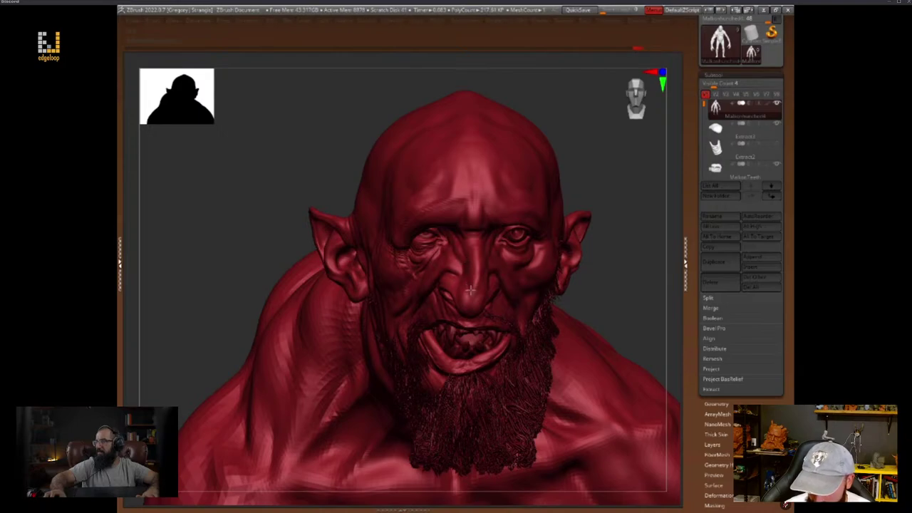
mouse_move(638, 257)
left_mouse_down()
mouse_move(617, 240)
mouse_move(614, 273)
mouse_move(572, 246)
left_mouse_up()
key("space")
left_click_drag(606, 183, 633, 206)
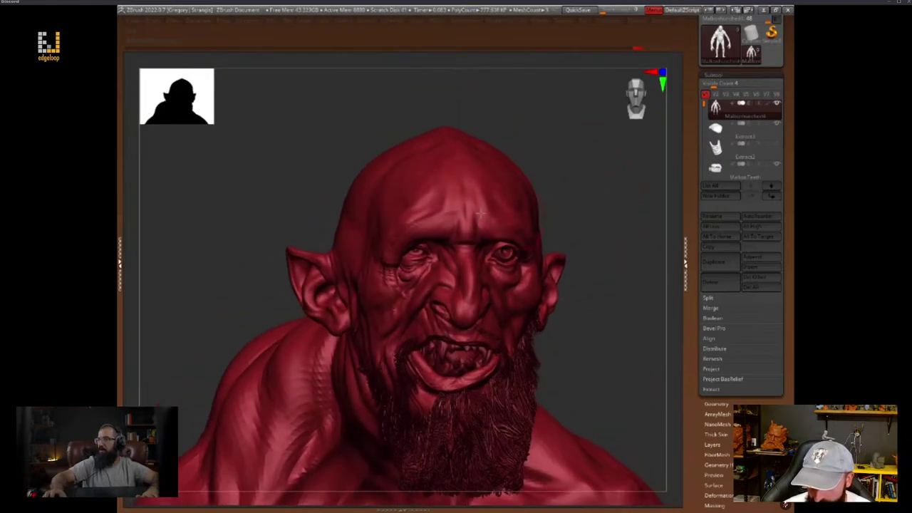
key("space")
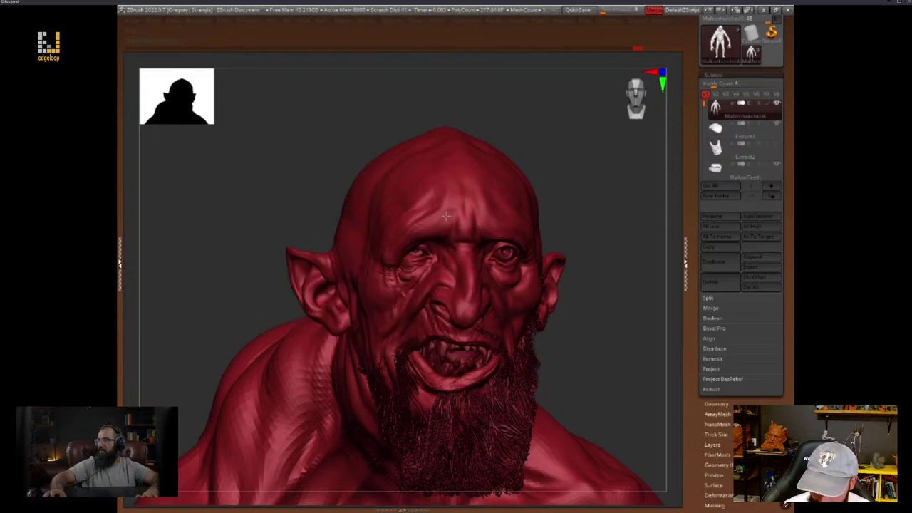
Mask the skull and nose, adjust the creature's left eye and cheek with the Transpose line, and invert the mask
mouse_move(589, 201)
left_mouse_down()
mouse_move(623, 203)
mouse_move(515, 244)
mouse_move(509, 193)
left_mouse_up()
key("space")
key("w")
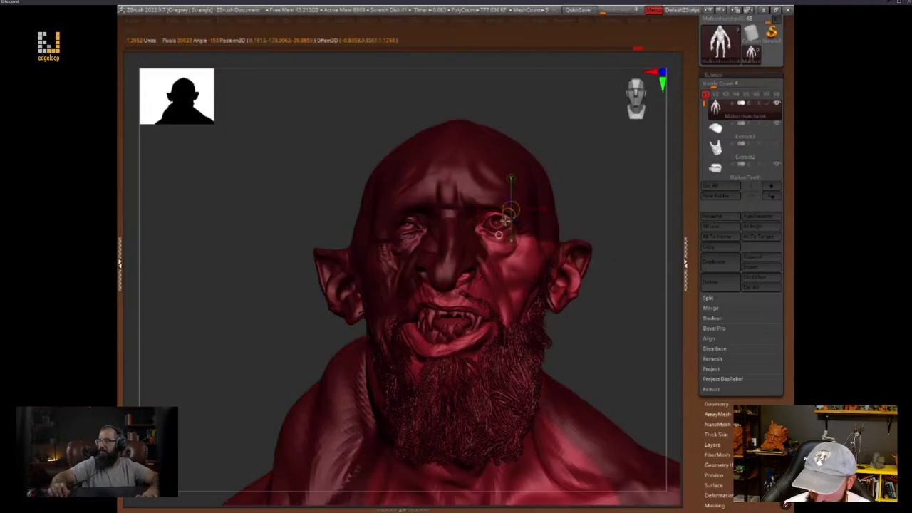
key("q")
mouse_move(610, 204)
left_mouse_down()
mouse_move(569, 237)
mouse_move(562, 281)
left_mouse_up()
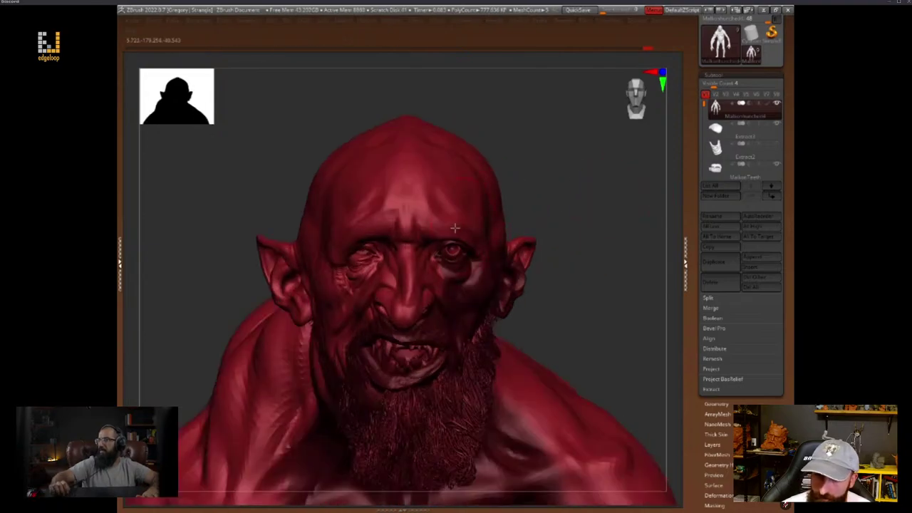
Sculpt the brow above the creature's left eye, clear the mask and return the body to its highest subdivision level
key("space")
key("space")
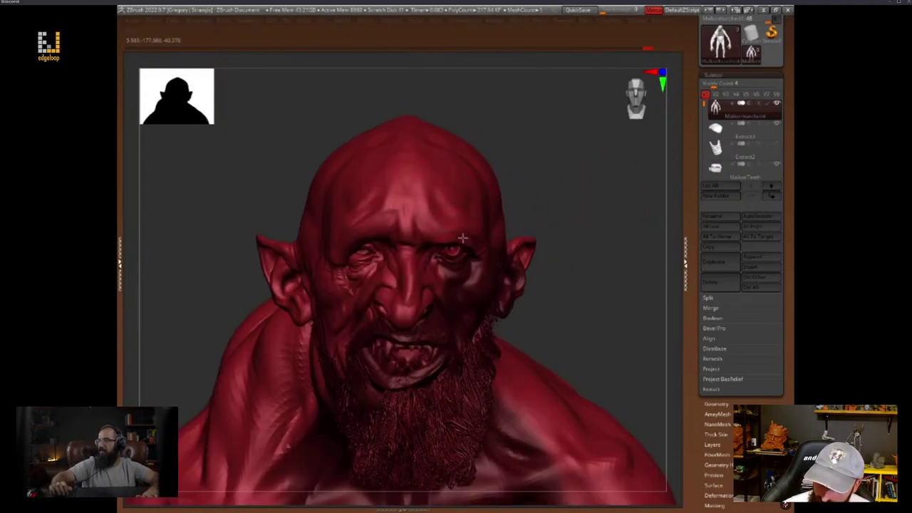
mouse_move(560, 214)
left_mouse_down()
mouse_move(533, 218)
mouse_move(601, 204)
mouse_move(610, 254)
mouse_move(594, 264)
left_mouse_up()
key("space")
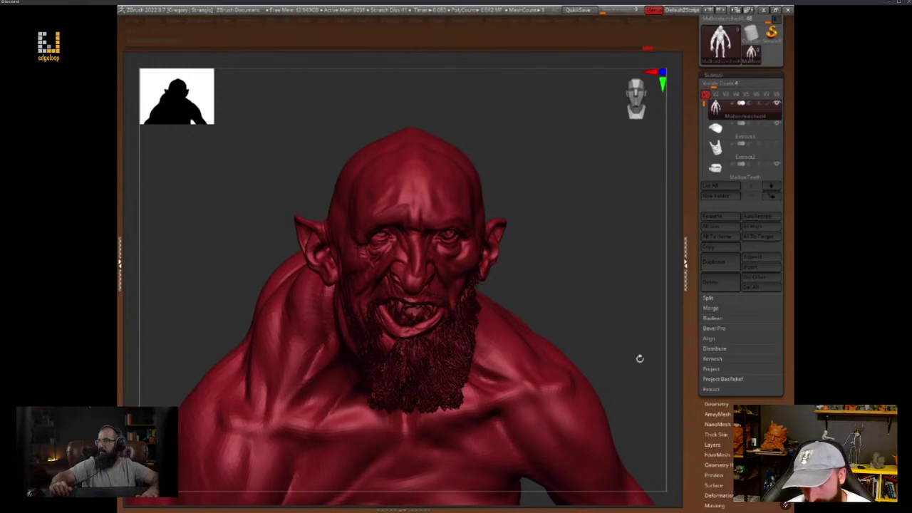
Drop the body to a low subdivision level, mask the forehead and skull, and reposition the unmasked face with the Transpose line
left_click_drag(636, 363, 643, 348)
key("shift+d")
key("shift+d")
key("w")
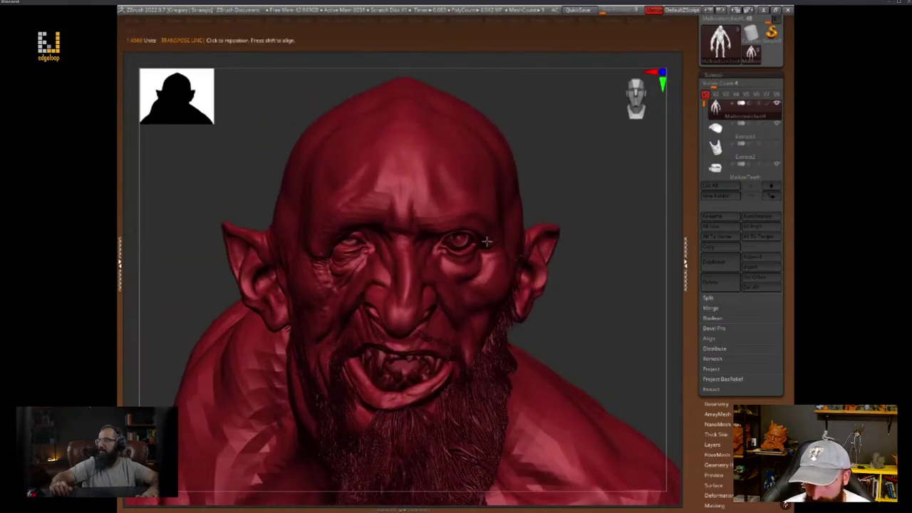
left_click(492, 235, "ctrl")
left_click_drag(435, 247, 437, 275)
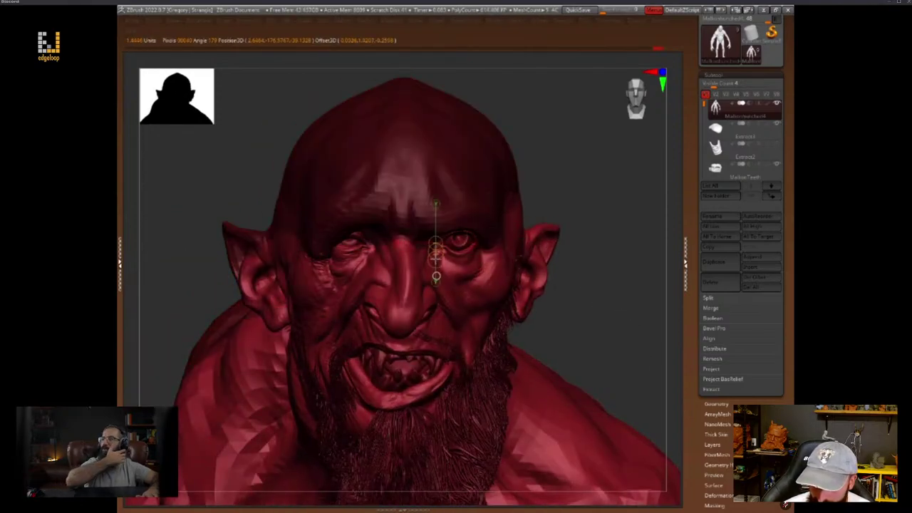
Adjust the unmasked area around the creature's left eye, clear the mask and lower the subdivision level further
key("q")
right_click(438, 310)
mouse_move(438, 311)
right_mouse_down()
mouse_move(486, 238)
mouse_move(518, 218)
right_mouse_up()
key("space")
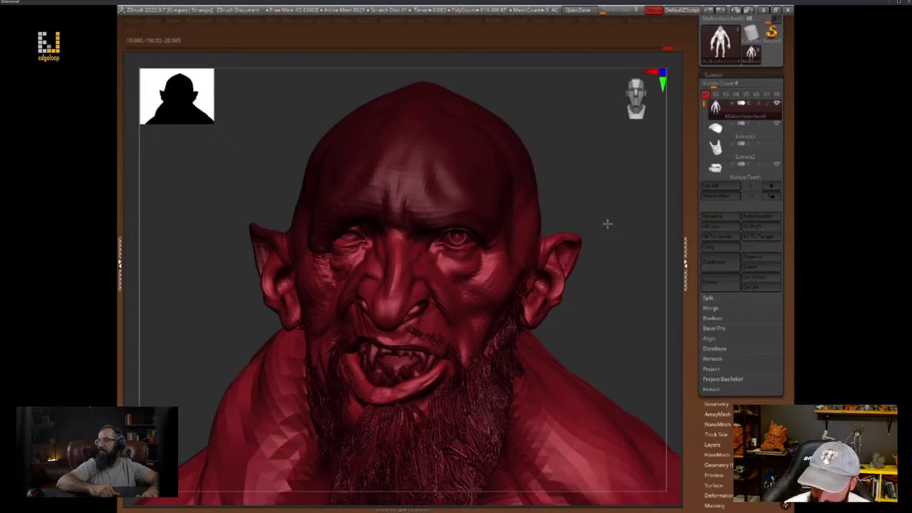
left_click_drag(606, 224, 585, 245, "alt")
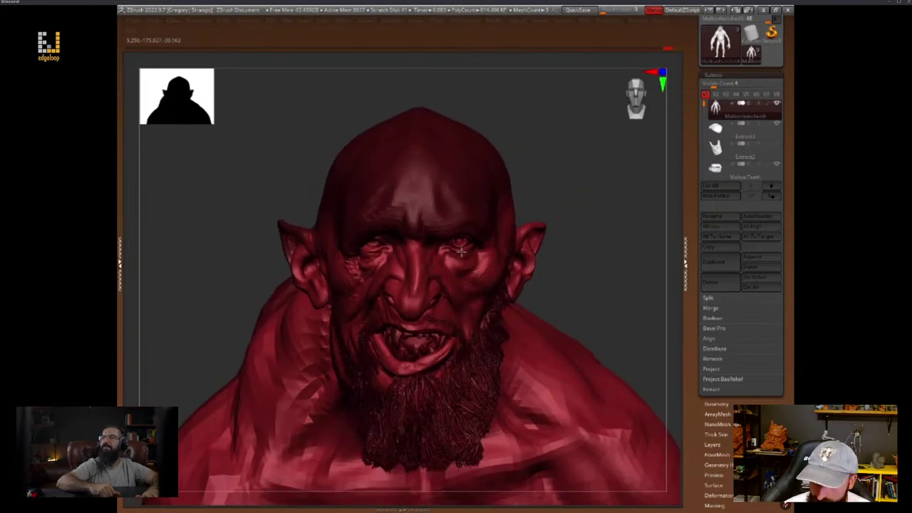
key("shift+d")
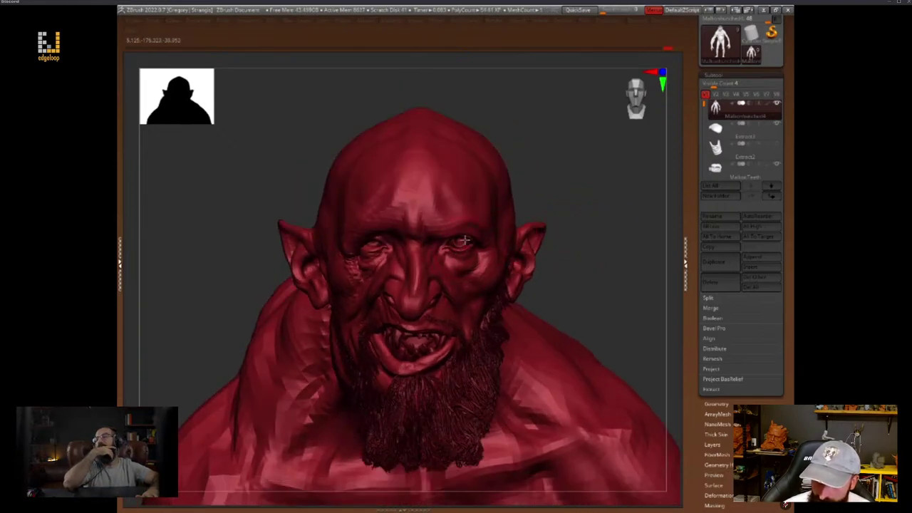
Return the body to its highest subdivision level and switch its morph target to compare the face
right_click_drag(623, 247, 620, 278)
key("Tab")
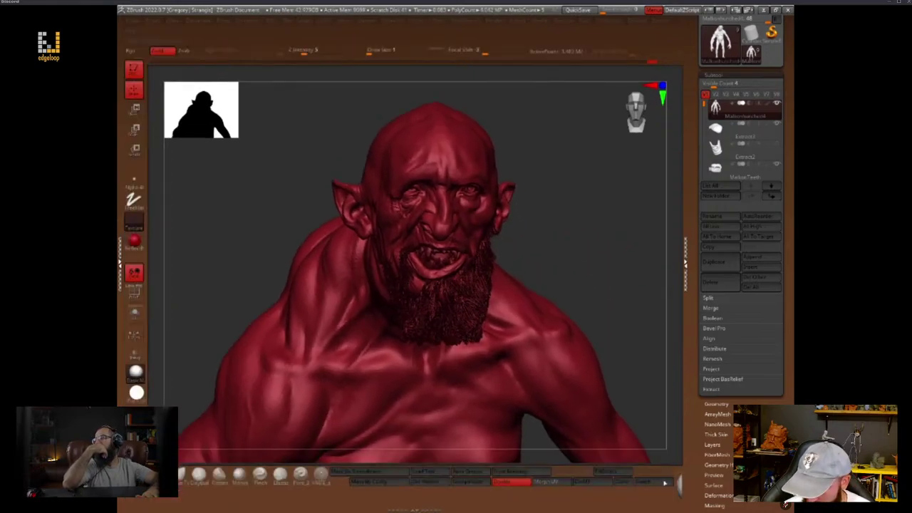
left_click(663, 485)
key("Tab")
Isolate the head and shoulders by hiding the rest of the body, and frame them from behind
right_click_drag(650, 324, 602, 343)
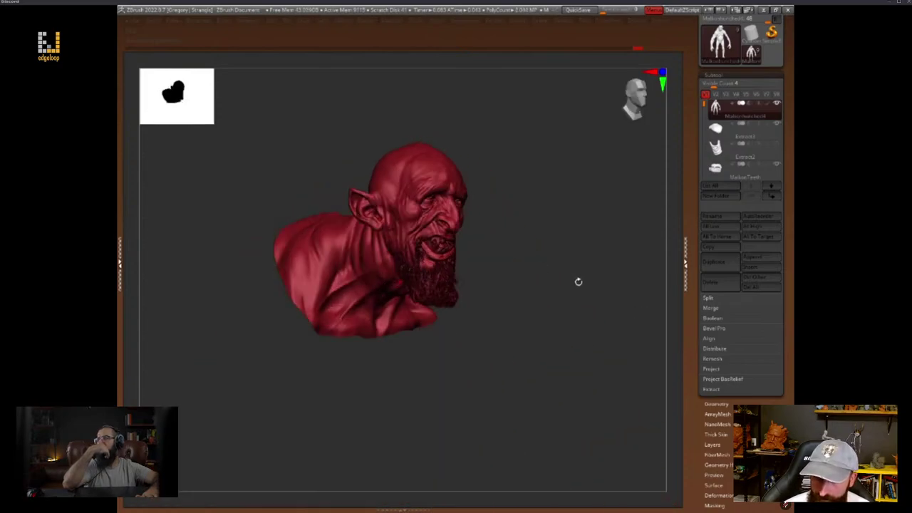
right_click_drag(578, 283, 642, 305)
key("f")
right_click(360, 263)
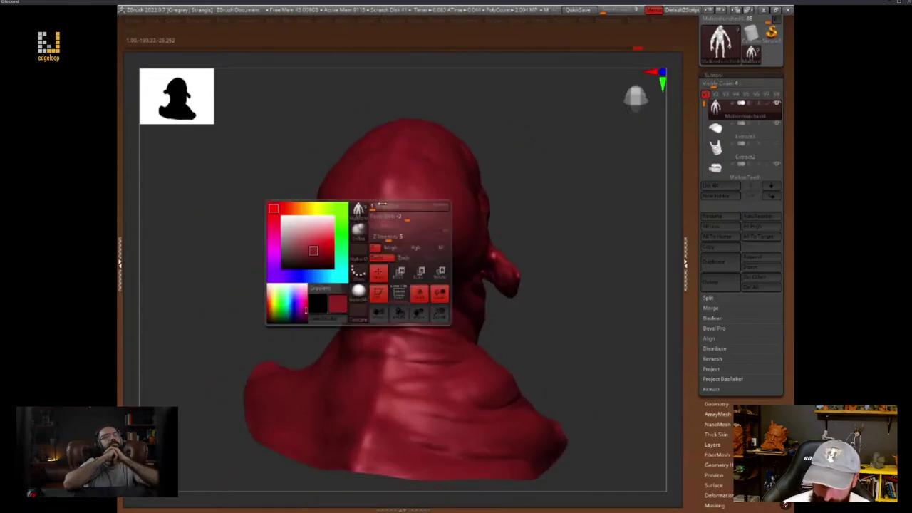
Adjust the brush settings and sculpt the back of the creature's skull, adding a short vertical crease above the neck
key("space")
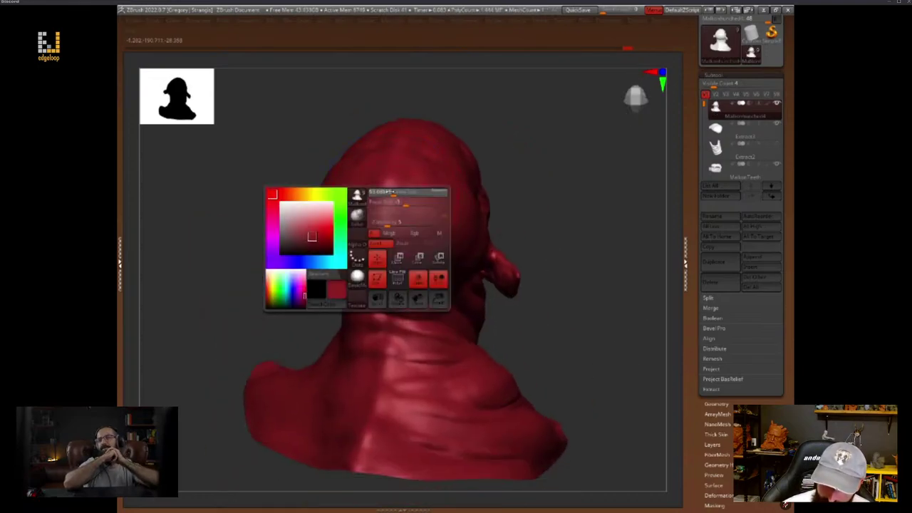
left_click_drag(525, 262, 554, 289)
key("space")
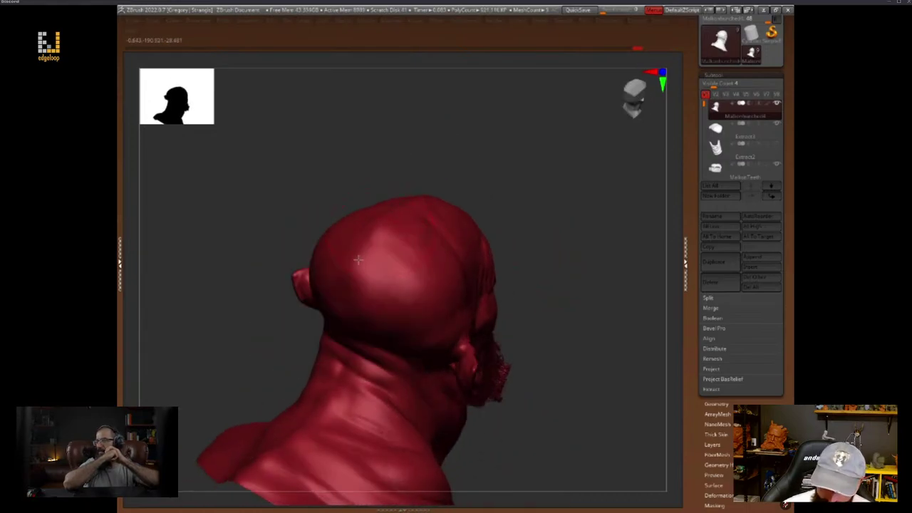
key("space")
left_click_drag(399, 279, 392, 279)
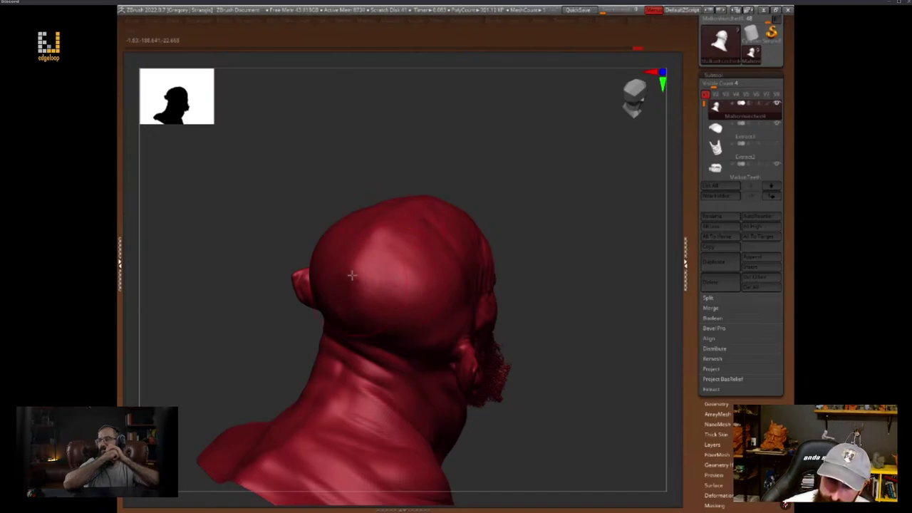
key("space")
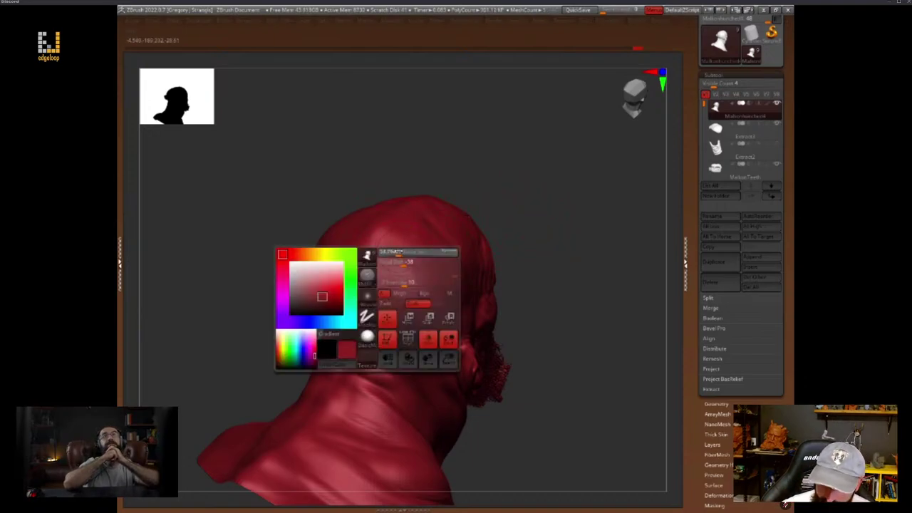
key("space")
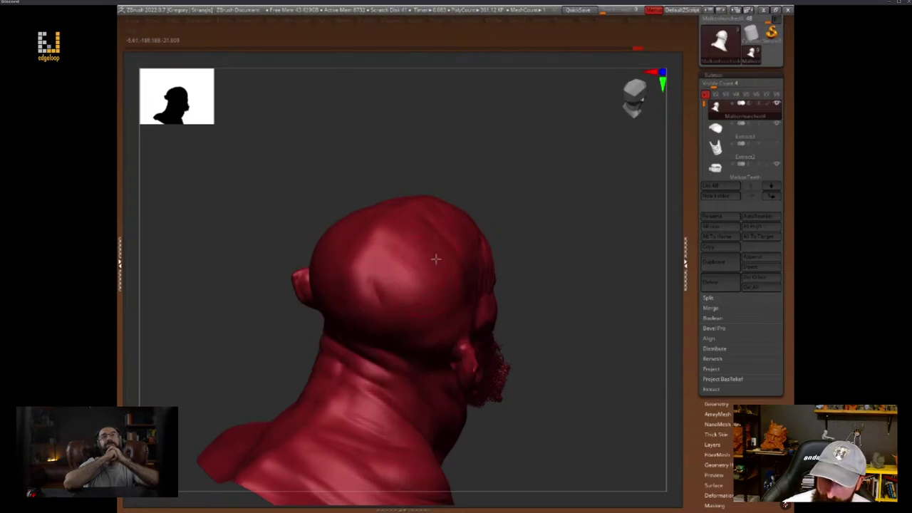
Adjust the brush and refine the neck folds below the skull, behind the creature's right ear
mouse_move(502, 257)
left_mouse_down()
mouse_move(541, 240)
mouse_move(558, 248)
mouse_move(476, 321)
left_mouse_up()
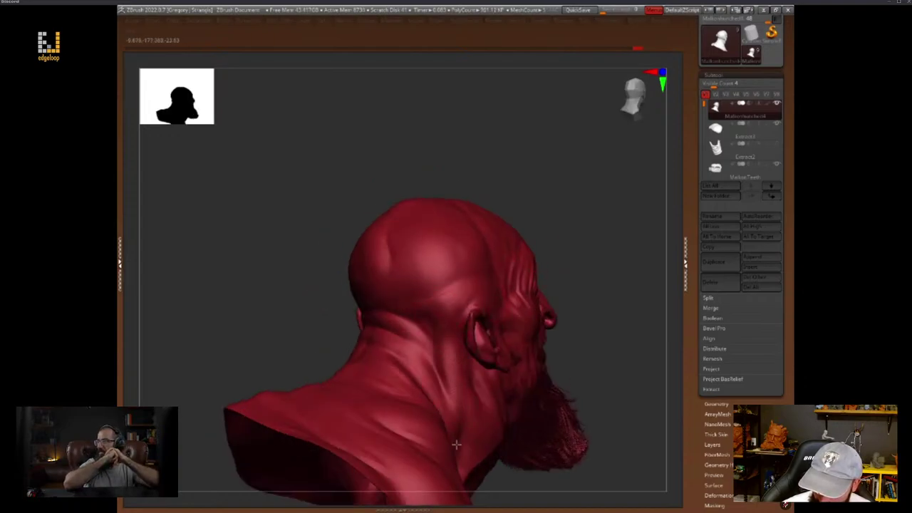
left_click_drag(589, 275, 599, 259)
key("space")
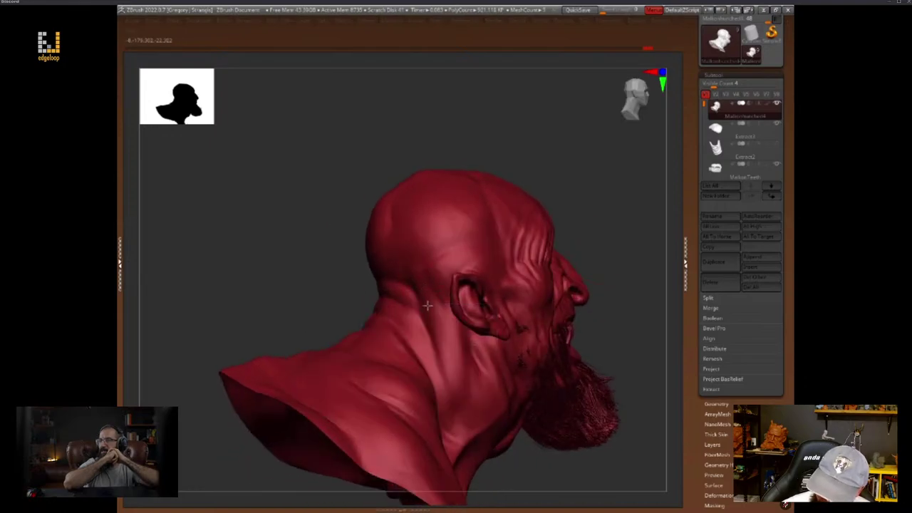
key("space")
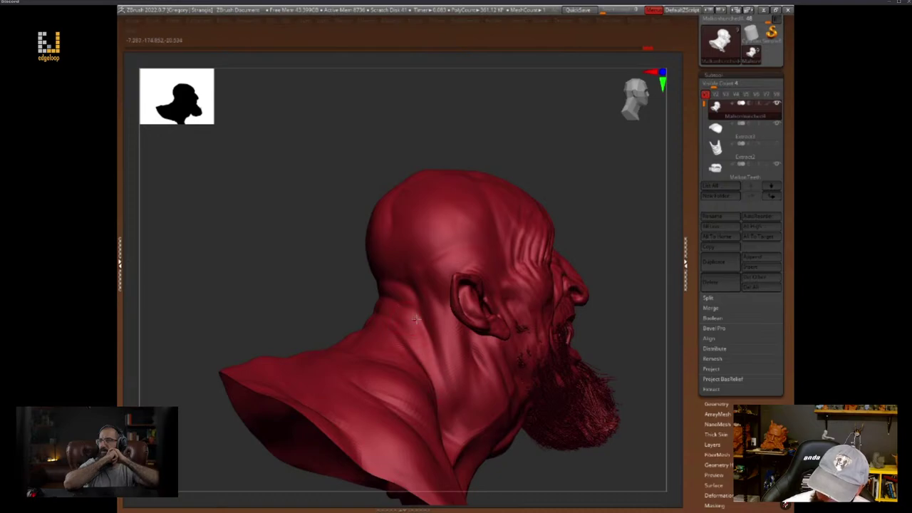
key("space")
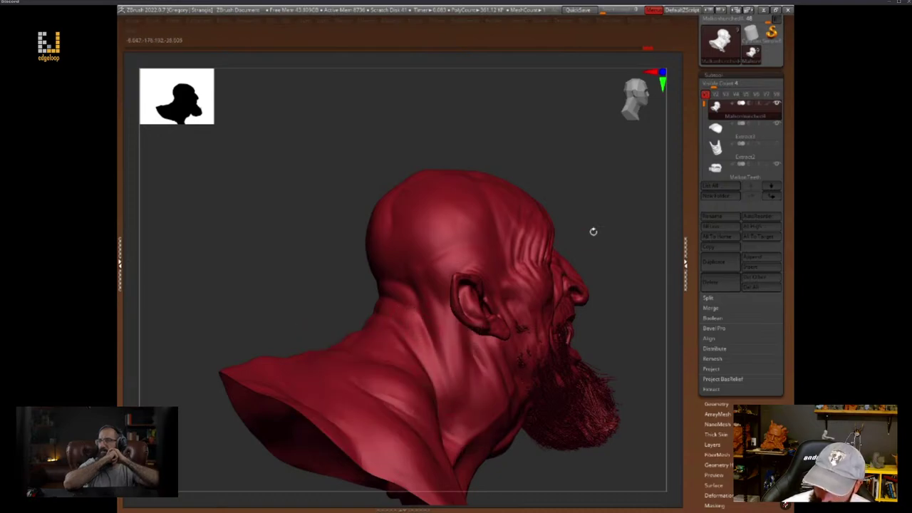
left_click_drag(592, 231, 578, 241)
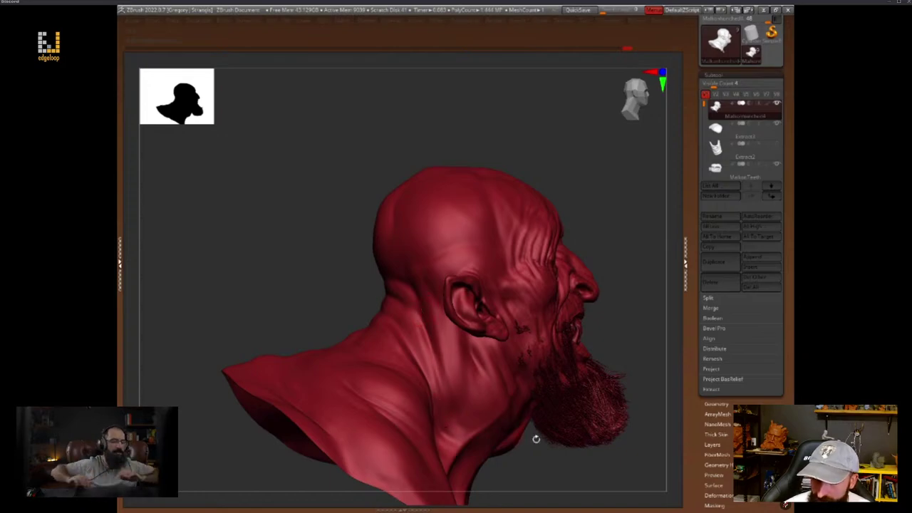
left_click_drag(535, 436, 547, 470)
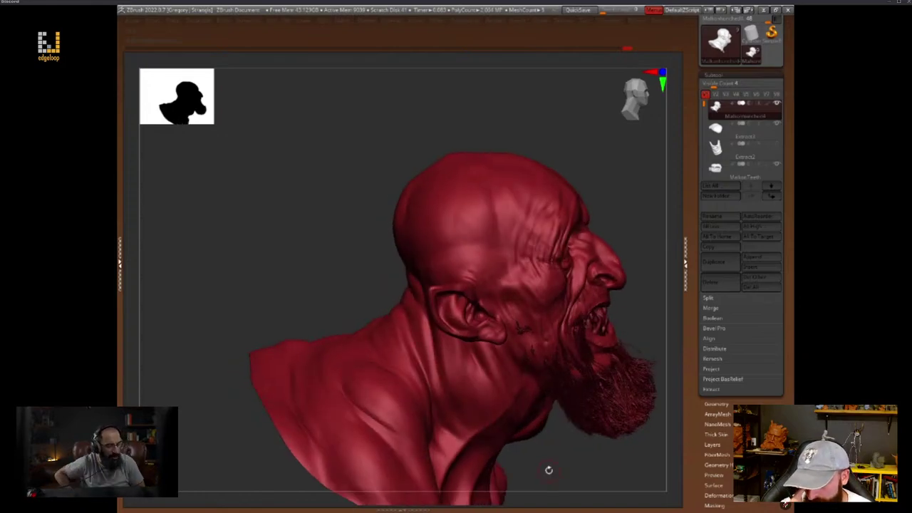
mouse_move(549, 470)
left_mouse_down()
mouse_move(617, 261)
mouse_move(604, 285)
mouse_move(415, 308)
left_mouse_up()
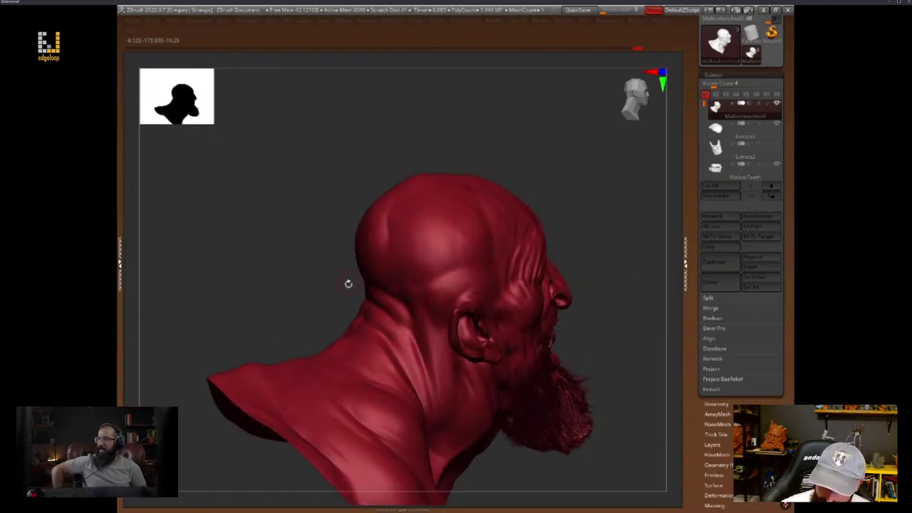
mouse_move(348, 284)
left_mouse_down()
mouse_move(320, 293)
mouse_move(367, 319)
left_mouse_up()
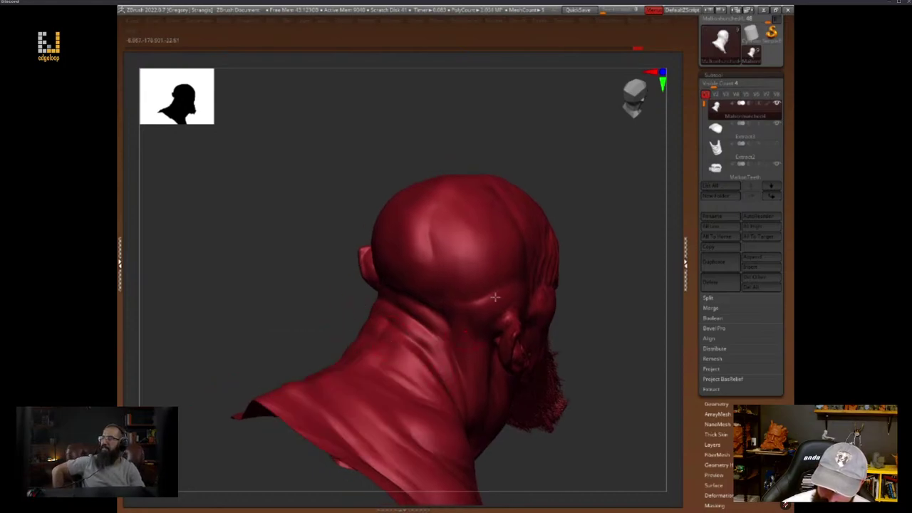
Refine the skin folds on the back of the neck below the skull
left_click_drag(494, 297, 575, 244)
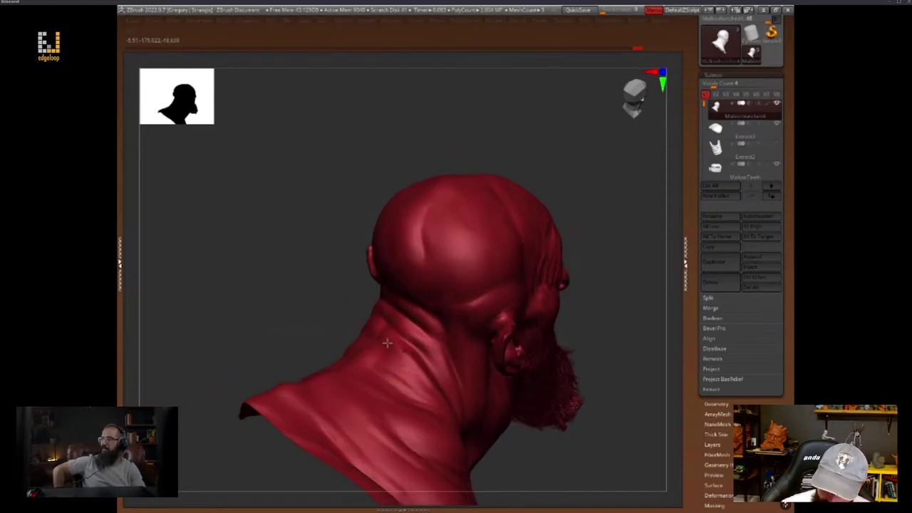
left_click_drag(586, 261, 546, 267)
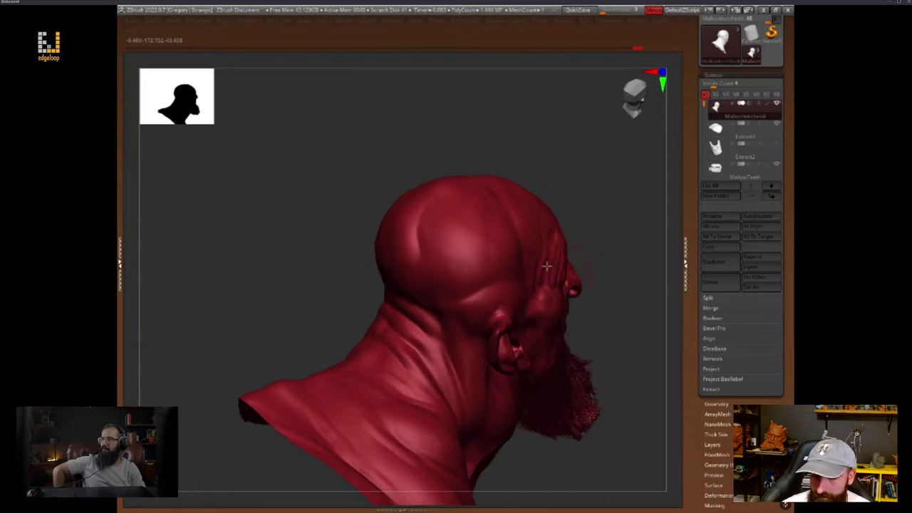
left_click_drag(409, 321, 401, 331)
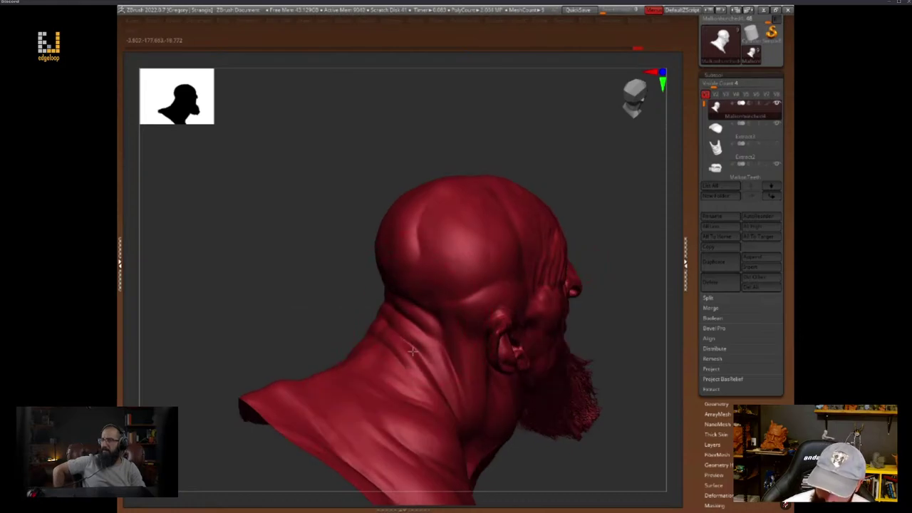
left_click_drag(598, 278, 585, 252)
mouse_move(629, 278)
left_mouse_down()
mouse_move(643, 311)
mouse_move(636, 280)
left_mouse_up()
Drop the bust to a lower subdivision level and reshape the nape and back of the neck with a large brush
key("space")
mouse_move(667, 401)
left_mouse_down("alt")
mouse_move(651, 357)
mouse_move(631, 354)
mouse_move(621, 379)
mouse_move(629, 387)
mouse_move(636, 366)
left_mouse_up("alt")
key("space")
key("space")
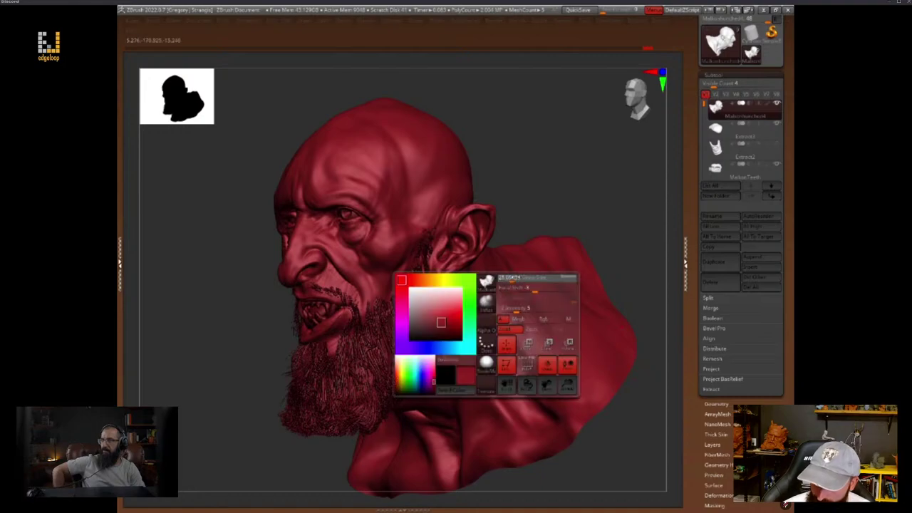
key("shift+d")
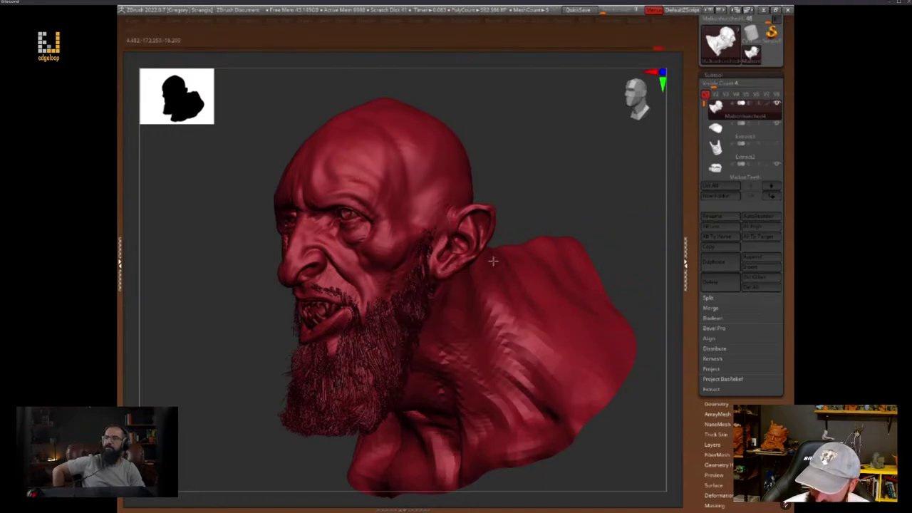
left_click_drag(488, 261, 515, 230)
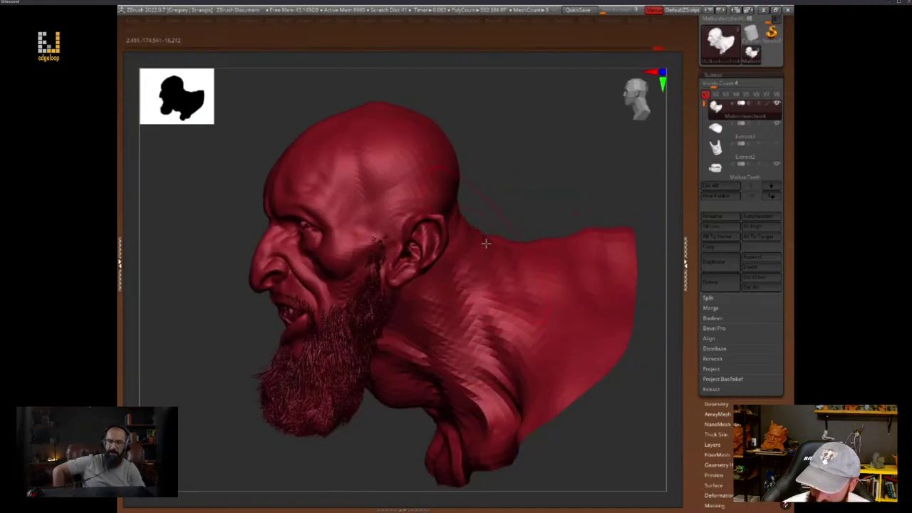
key("space")
left_click_drag(530, 195, 477, 195)
right_click_drag(477, 194, 466, 206)
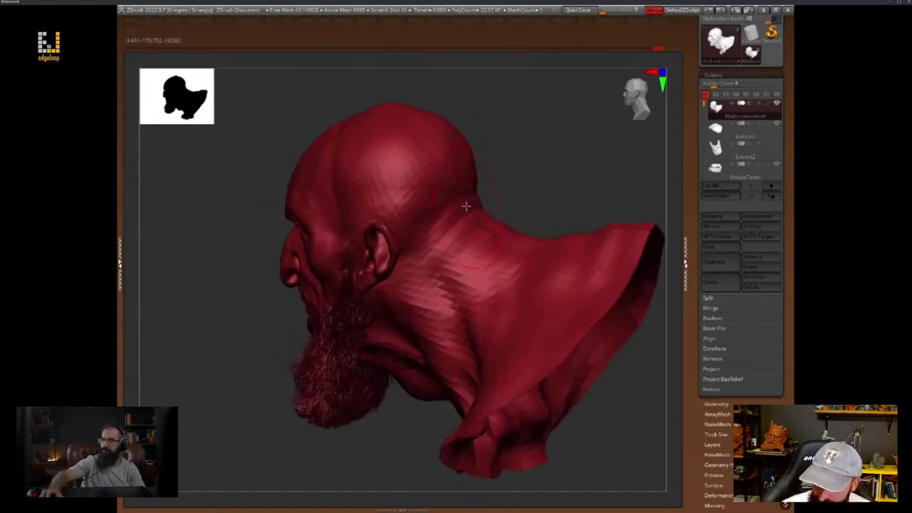
right_click_drag(427, 232, 445, 256)
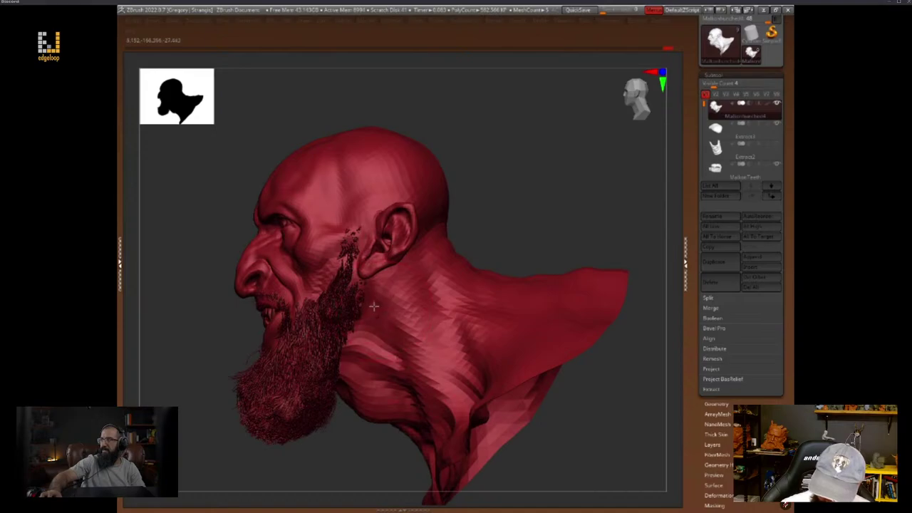
Adjust the neck forms beneath the ear and beard on the lower-resolution bust
key("space")
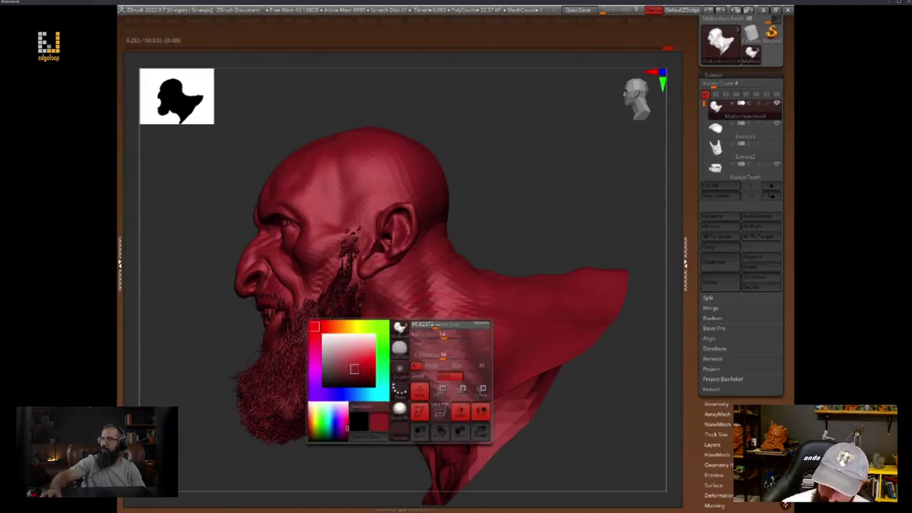
left_click_drag(520, 244, 527, 214)
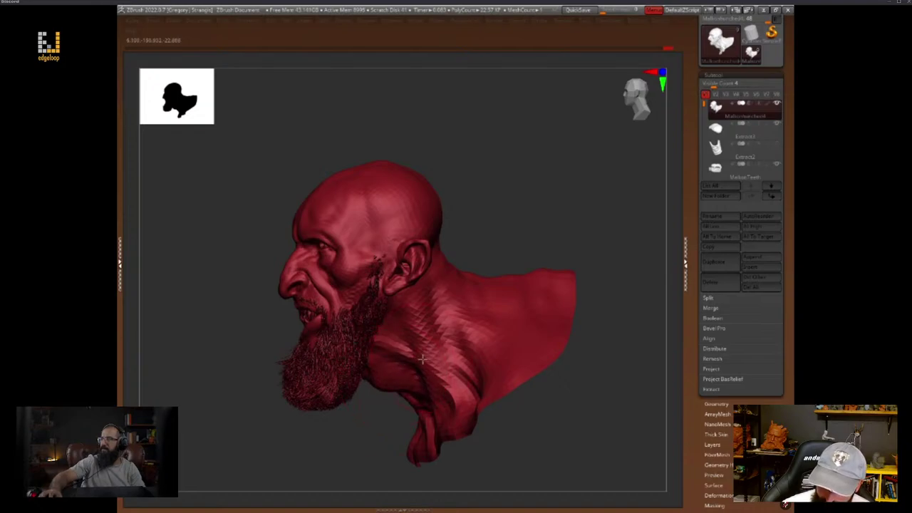
left_click_drag(529, 232, 510, 243)
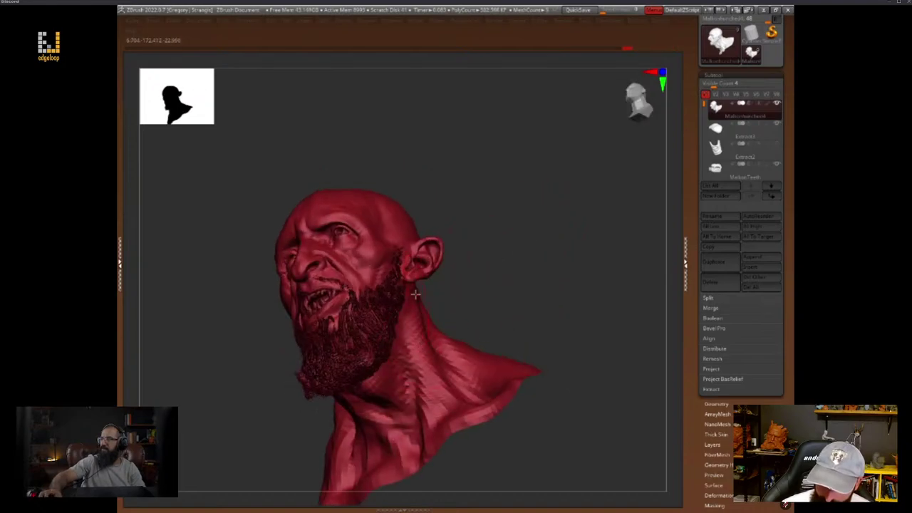
mouse_move(465, 340)
left_mouse_down()
mouse_move(546, 283)
mouse_move(592, 292)
mouse_move(490, 324)
left_mouse_up()
Unhide the rest of the body and change the model's display colour from red to grey
right_click_drag(531, 311, 494, 332)
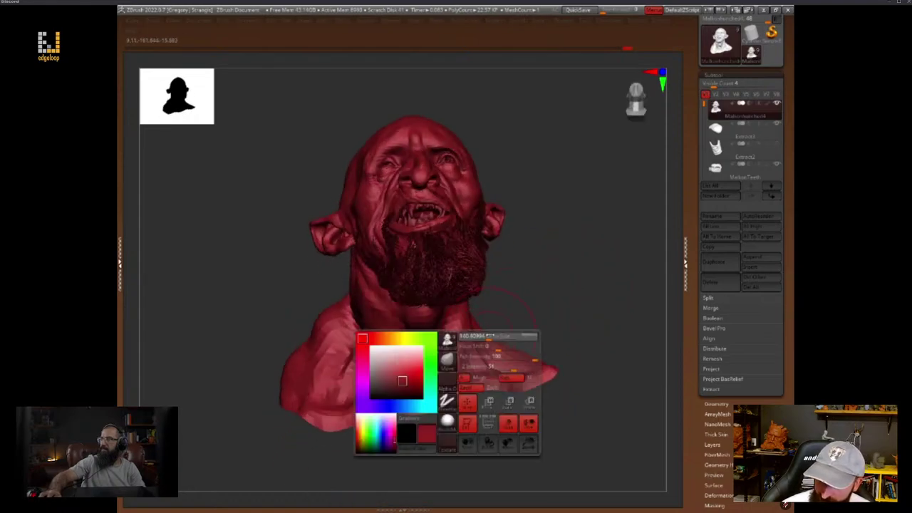
mouse_move(546, 291)
left_mouse_down()
mouse_move(617, 320)
mouse_move(633, 362)
mouse_move(646, 304)
mouse_move(641, 366)
mouse_move(621, 356)
mouse_move(645, 318)
left_mouse_up()
left_click(578, 304, "ctrl+shift")
key("space")
key("space")
left_click(527, 345)
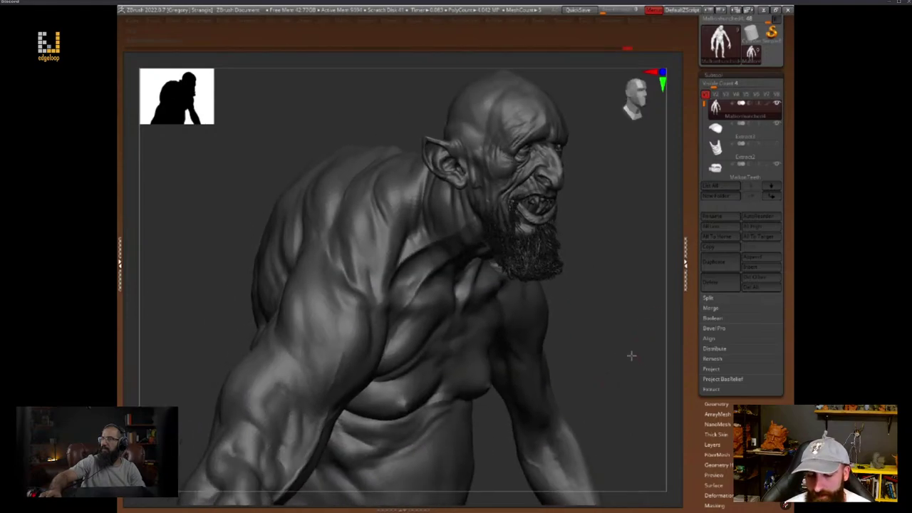
Examine the whole upper body's proportions from the front and from below the chin
mouse_move(631, 356)
left_mouse_down()
mouse_move(639, 335)
mouse_move(613, 336)
mouse_move(637, 340)
left_mouse_up()
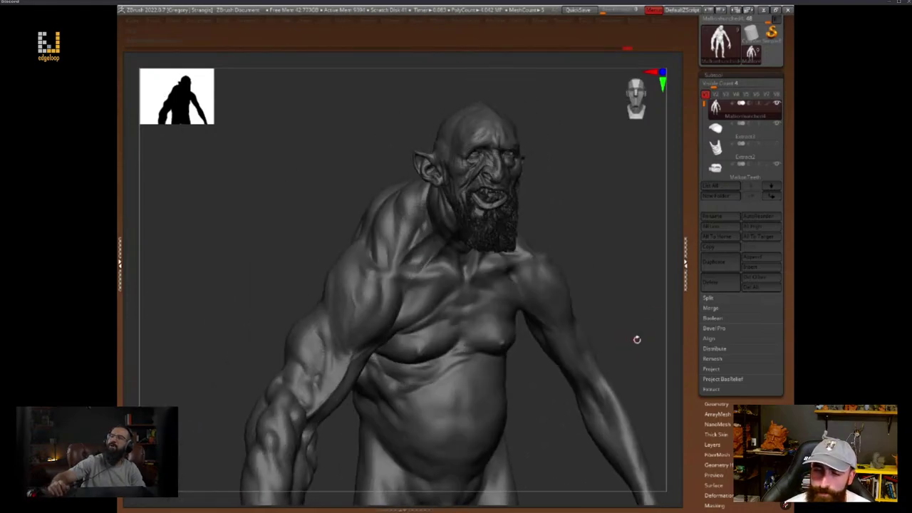
key("Tab")
left_click_drag(657, 483, 651, 440)
key("Tab")
left_click_drag(648, 325, 612, 368)
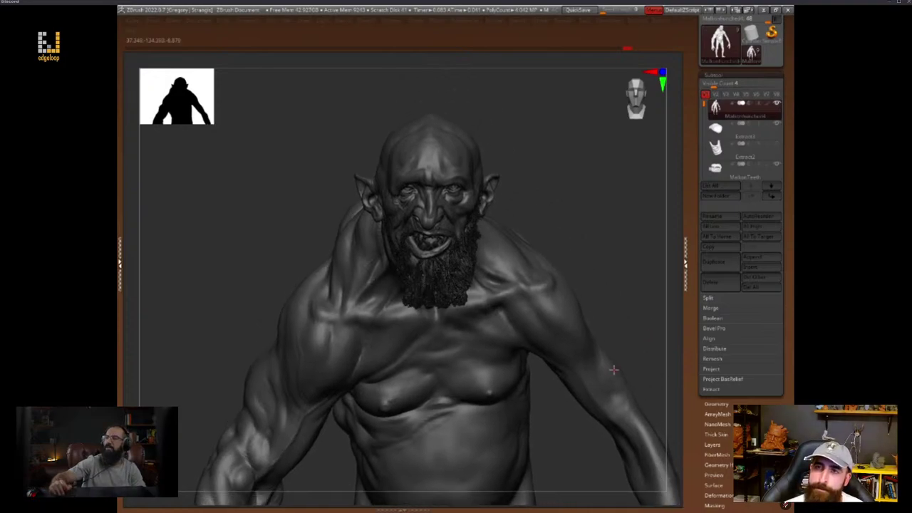
mouse_move(641, 272)
left_mouse_down()
mouse_move(631, 263)
mouse_move(616, 268)
mouse_move(596, 329)
mouse_move(572, 330)
mouse_move(608, 325)
mouse_move(591, 329)
mouse_move(640, 342)
mouse_move(661, 317)
mouse_move(612, 296)
left_mouse_up()
key("space")
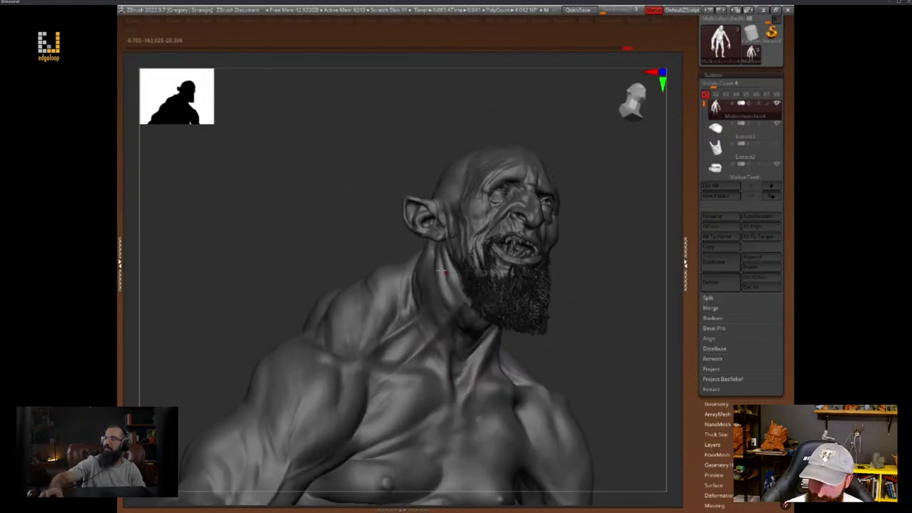
Sculpt fine tendon and vein detail down the side of the neck between the ear and the collarbone
key("space")
left_click(467, 298)
key("space")
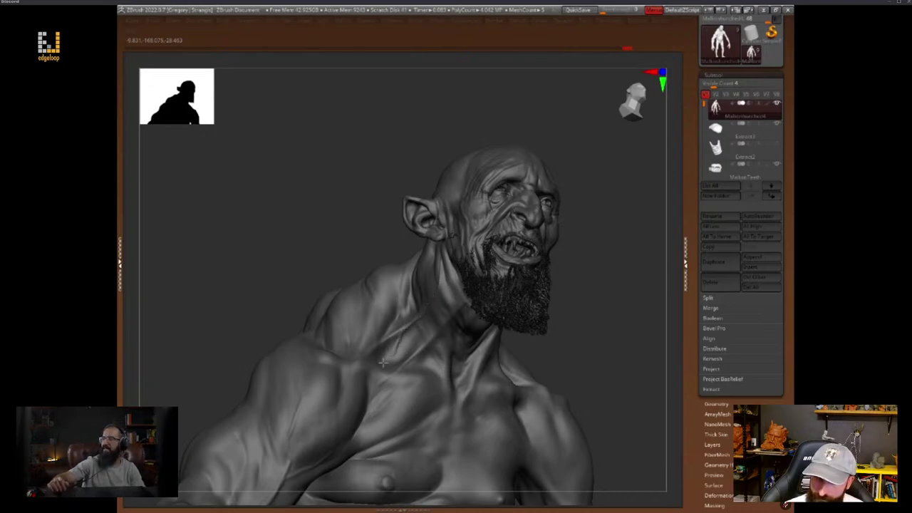
key("space")
key("space")
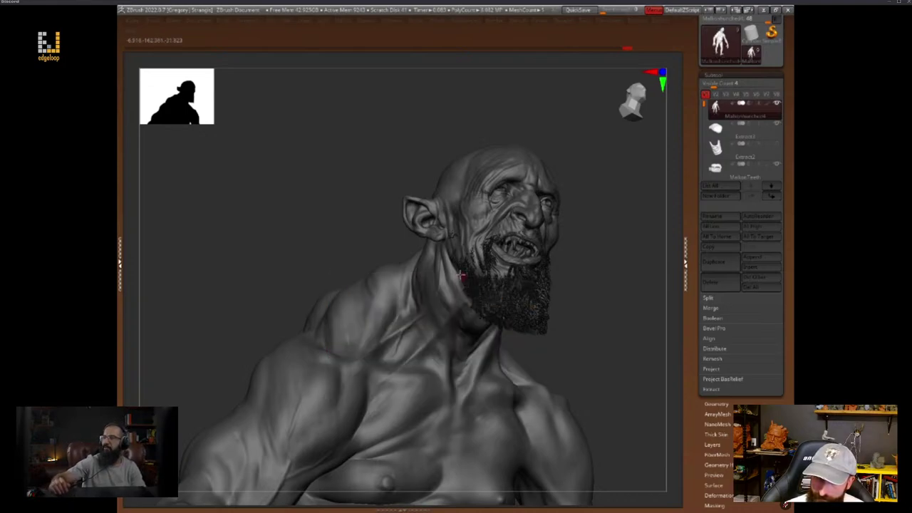
key("space")
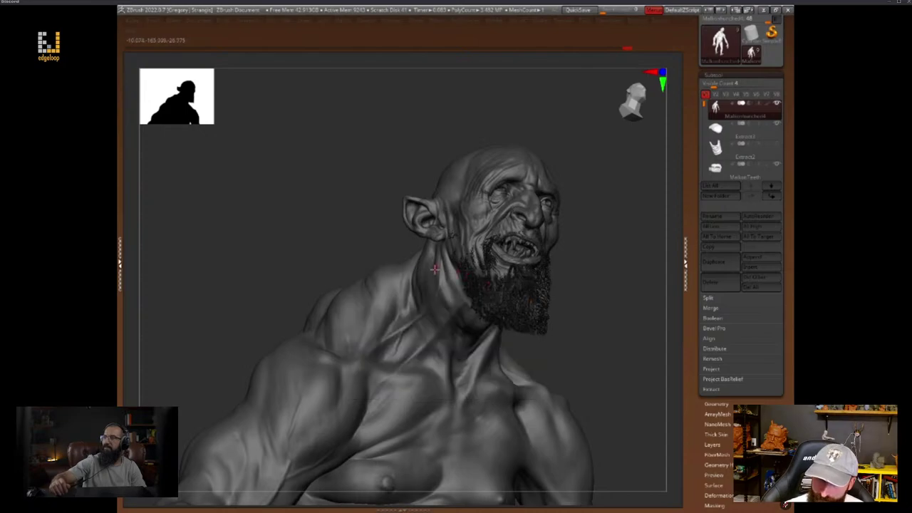
left_click_drag(436, 261, 439, 285)
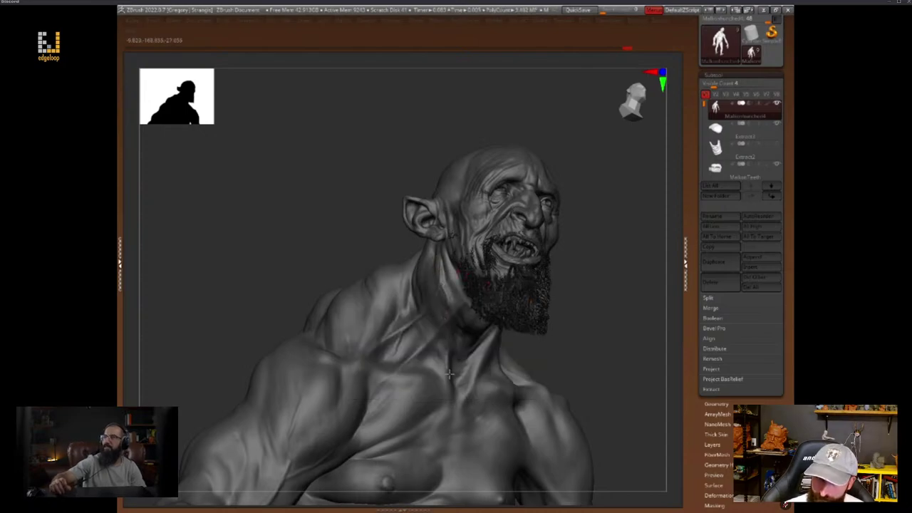
Add thin raised veins over the trapezius and deltoid of the creature's larger shoulder
left_click_drag(614, 282, 622, 304)
key("space")
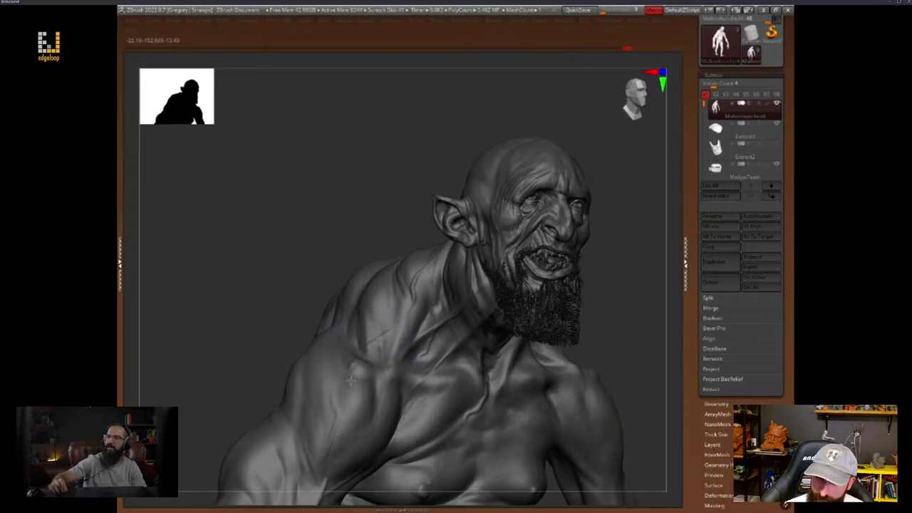
left_click_drag(668, 341, 436, 351)
mouse_move(630, 330)
left_mouse_down("alt")
mouse_move(652, 246)
mouse_move(636, 218)
mouse_move(614, 324)
left_mouse_up("alt")
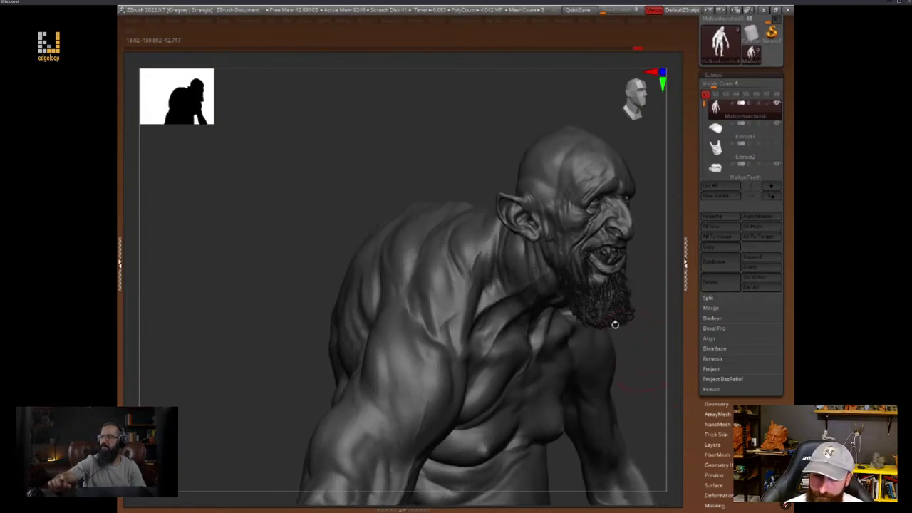
key("space")
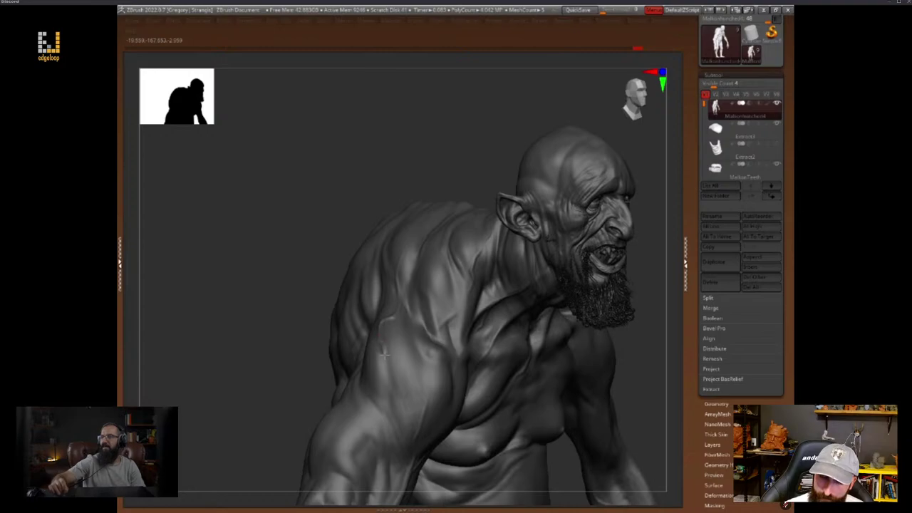
Sculpt a vein along the biceps of the larger arm down to the inner elbow
mouse_move(672, 313)
left_mouse_down()
mouse_move(659, 309)
mouse_move(645, 322)
mouse_move(636, 274)
left_mouse_up()
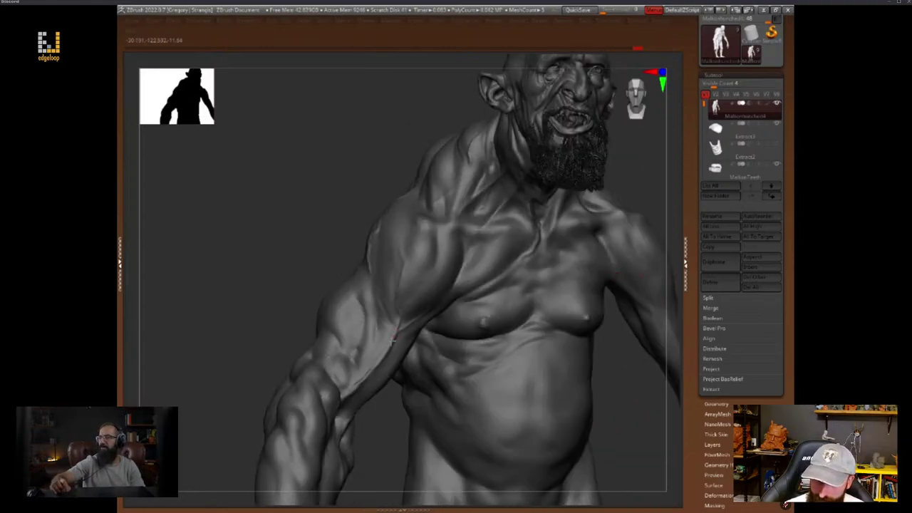
key("space")
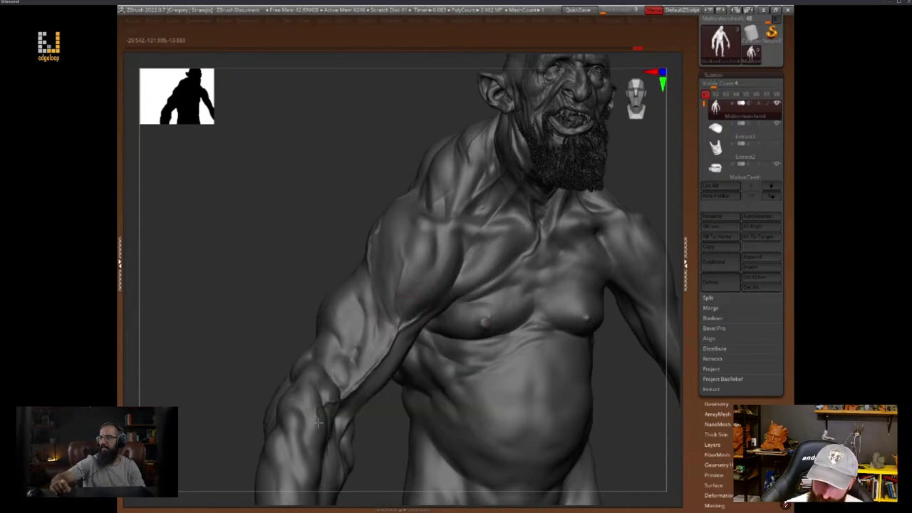
left_click_drag(299, 481, 441, 346)
left_click_drag(443, 343, 444, 314)
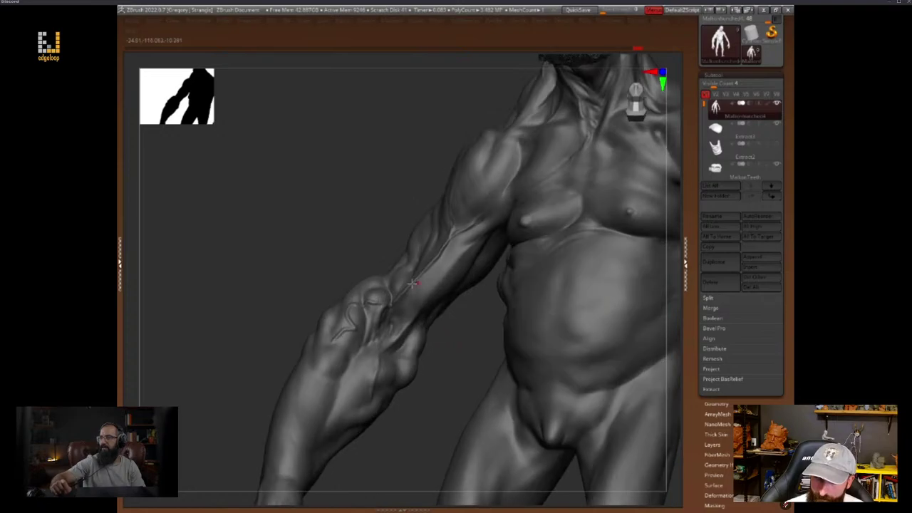
key("space")
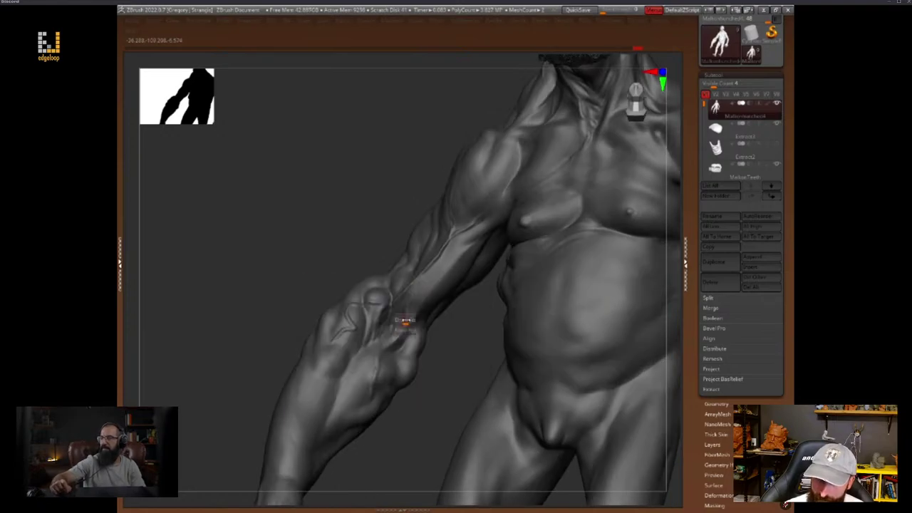
key("space")
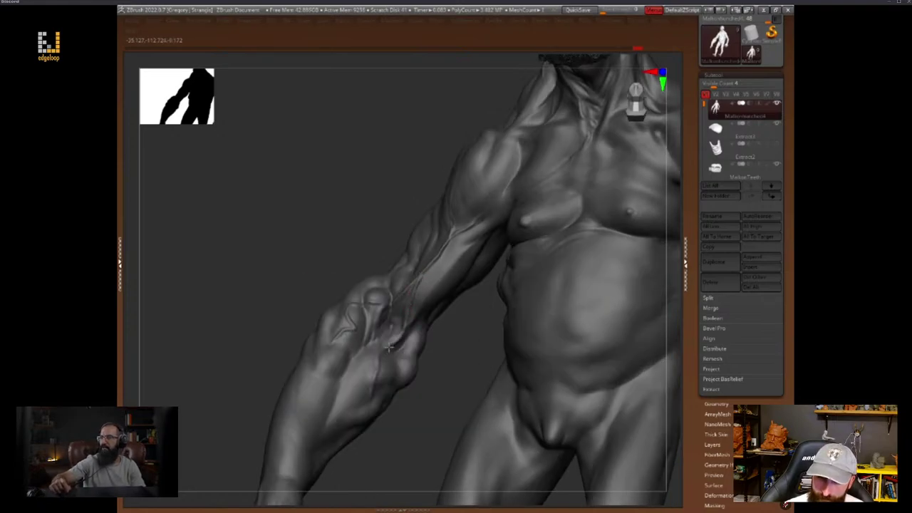
Extend the vein detail over the elbow and forearm and blend it into the upper arm with a larger brush
left_click_drag(450, 361, 416, 363)
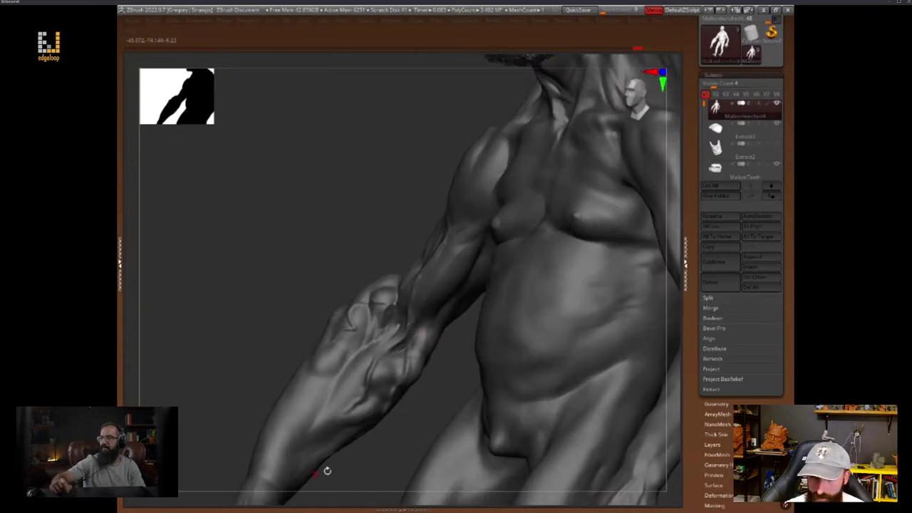
left_click_drag(327, 470, 396, 349)
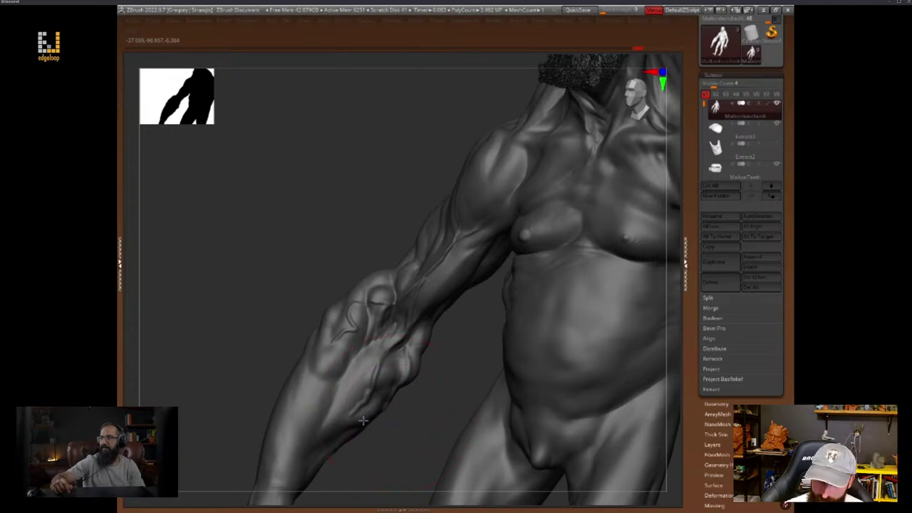
left_click_drag(388, 432, 408, 350)
key("space")
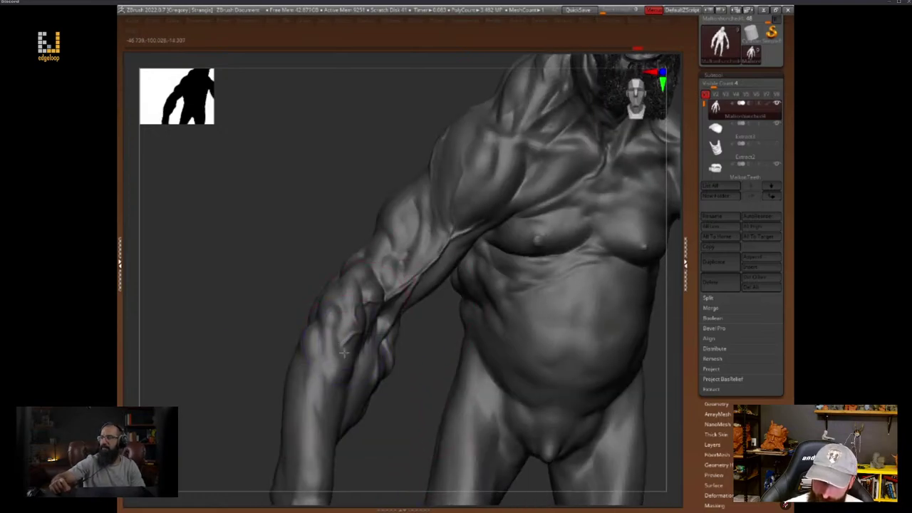
left_click_drag(411, 317, 441, 261)
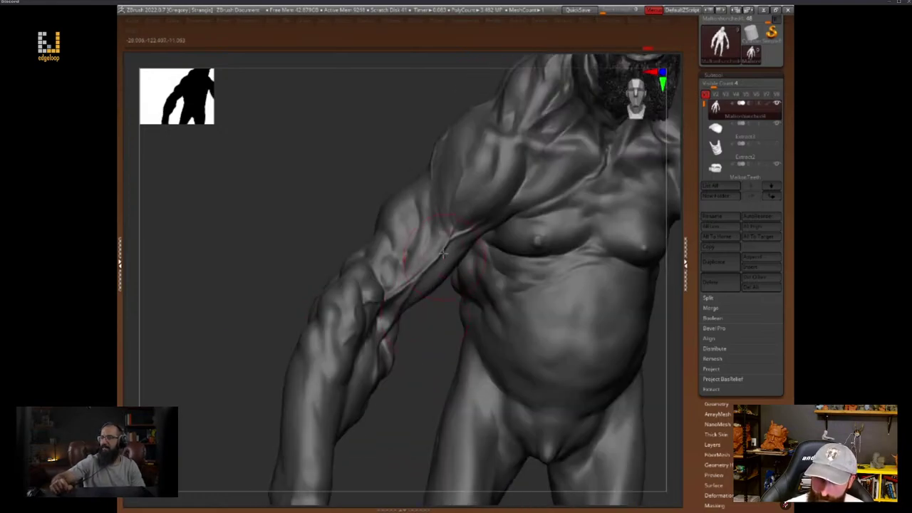
left_click_drag(423, 322, 425, 291)
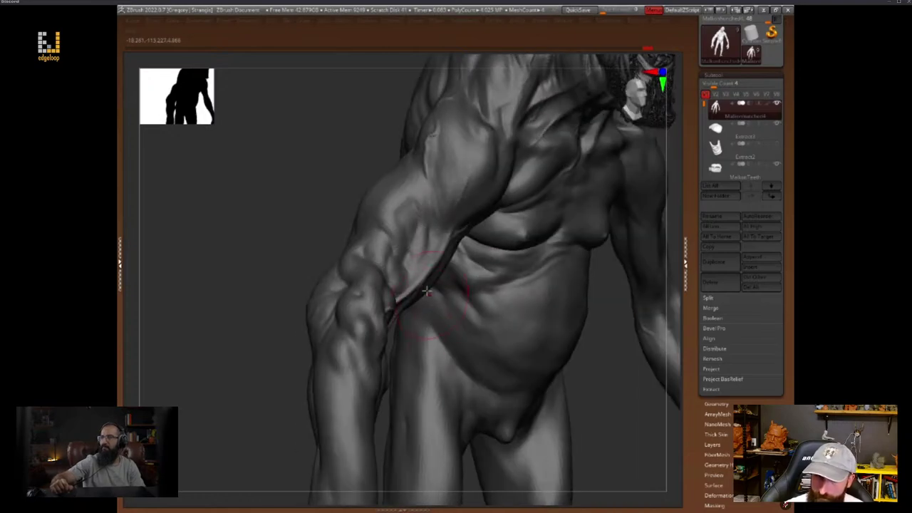
Shift the light direction slightly and examine the torso, shoulder and arm anatomy from the front, side and back
left_click_drag(591, 377, 399, 264)
key("space")
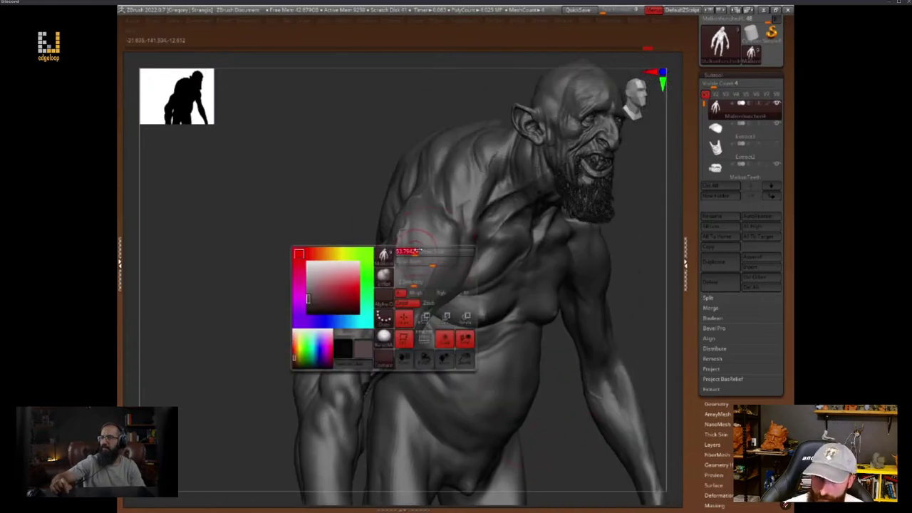
mouse_move(656, 275)
left_mouse_down()
mouse_move(602, 319)
mouse_move(647, 282)
mouse_move(647, 260)
mouse_move(638, 270)
mouse_move(648, 278)
mouse_move(629, 290)
mouse_move(629, 303)
left_mouse_up()
key("space")
left_click(320, 22)
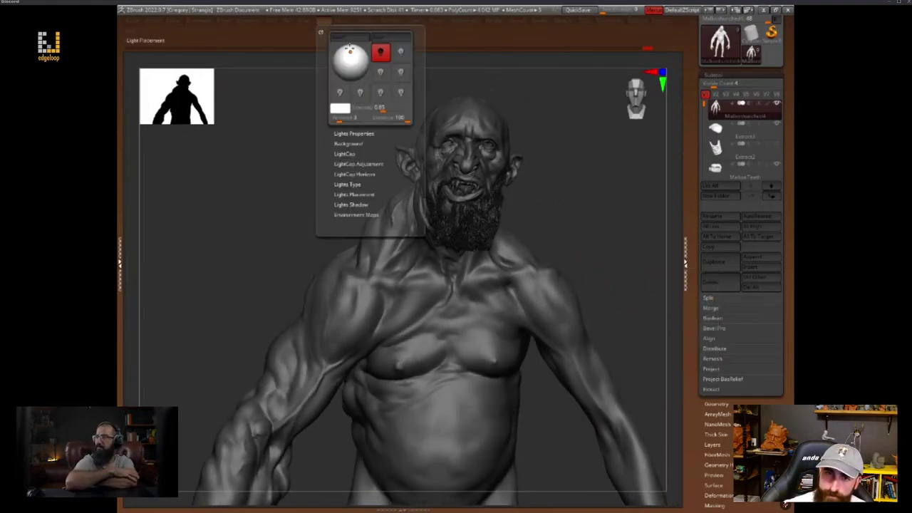
left_click_drag(354, 55, 364, 58)
mouse_move(625, 268)
left_mouse_down()
mouse_move(613, 329)
mouse_move(598, 341)
mouse_move(638, 330)
left_mouse_up()
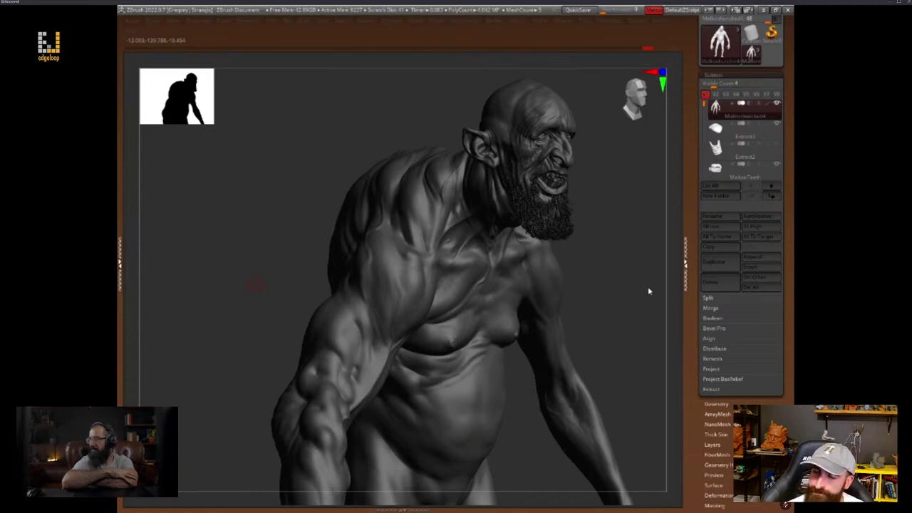
mouse_move(648, 290)
left_mouse_down()
mouse_move(588, 350)
mouse_move(638, 356)
left_mouse_up()
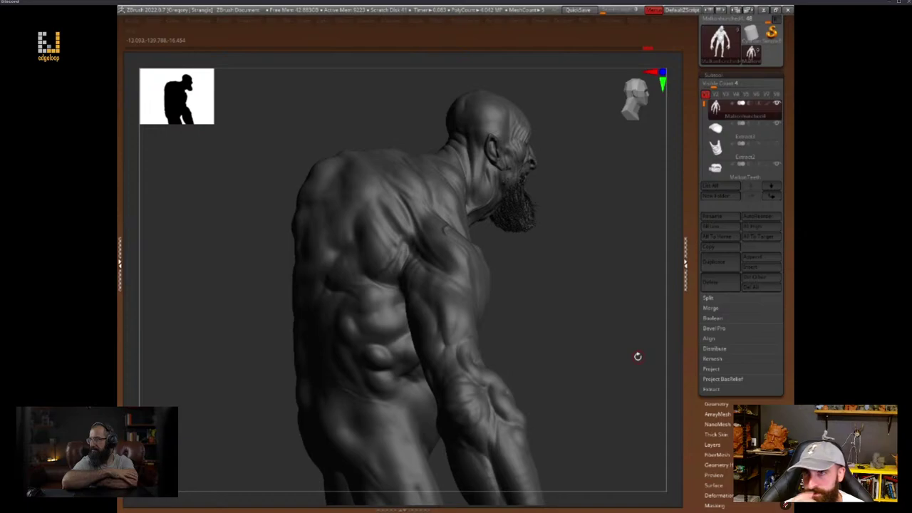
Lower the body mesh to a coarser subdivision level and enlarge the Move brush for reshaping the back view
mouse_move(589, 326)
left_mouse_down()
mouse_move(613, 337)
mouse_move(572, 303)
mouse_move(591, 255)
mouse_move(569, 269)
mouse_move(539, 271)
mouse_move(608, 275)
mouse_move(362, 316)
left_mouse_up()
key("space")
key("shift+d")
key("shift+d")
key("space")
key("space")
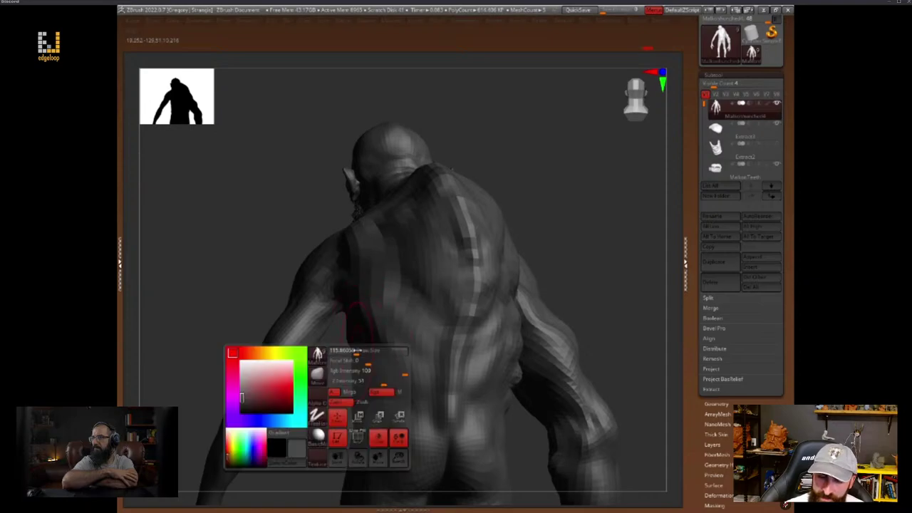
left_click_drag(320, 374, 364, 366)
left_click_drag(599, 278, 541, 267)
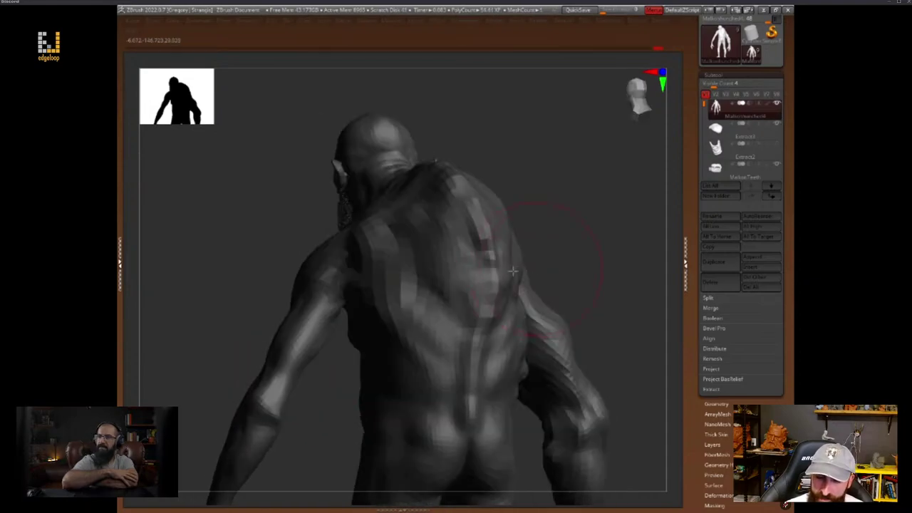
Reshape the back of the creature's thinner upper arm between the armpit and elbow, varying the brush size
key("space")
right_click_drag(387, 386, 500, 273)
right_click_drag(317, 361, 386, 342)
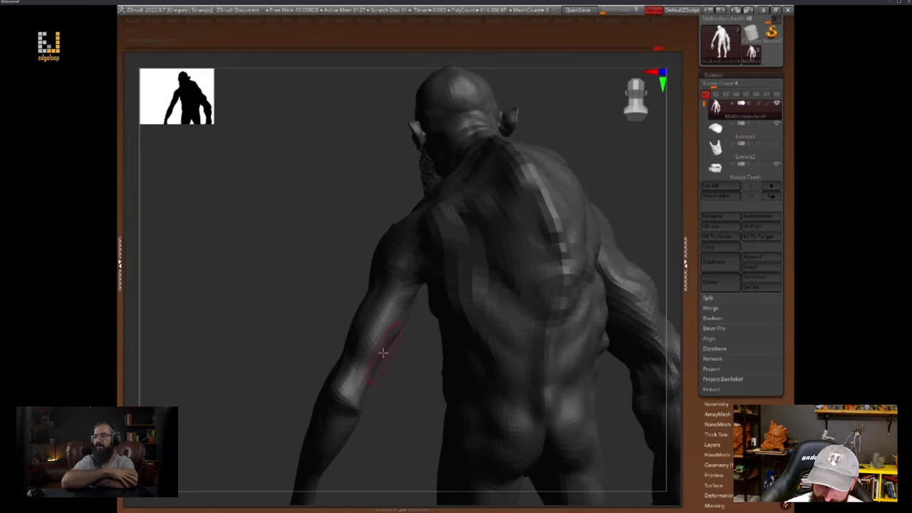
key("space")
left_click_drag(380, 353, 385, 352)
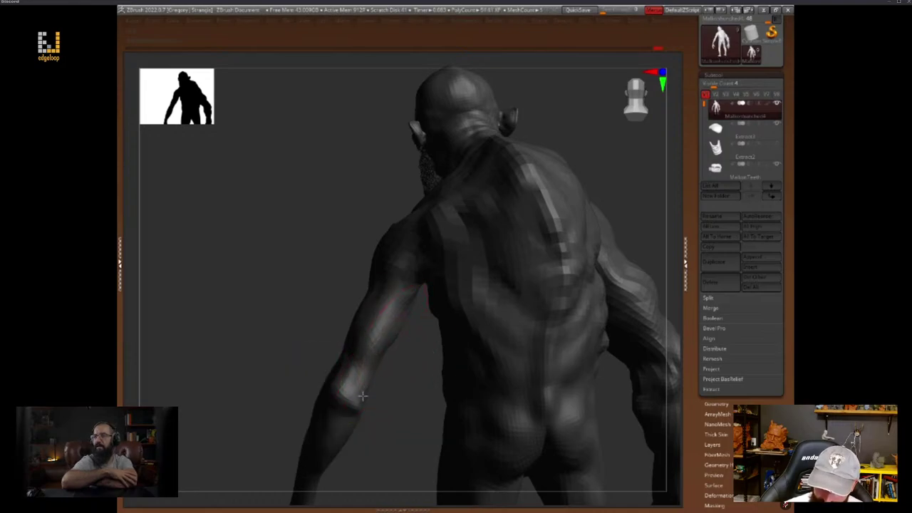
key("space")
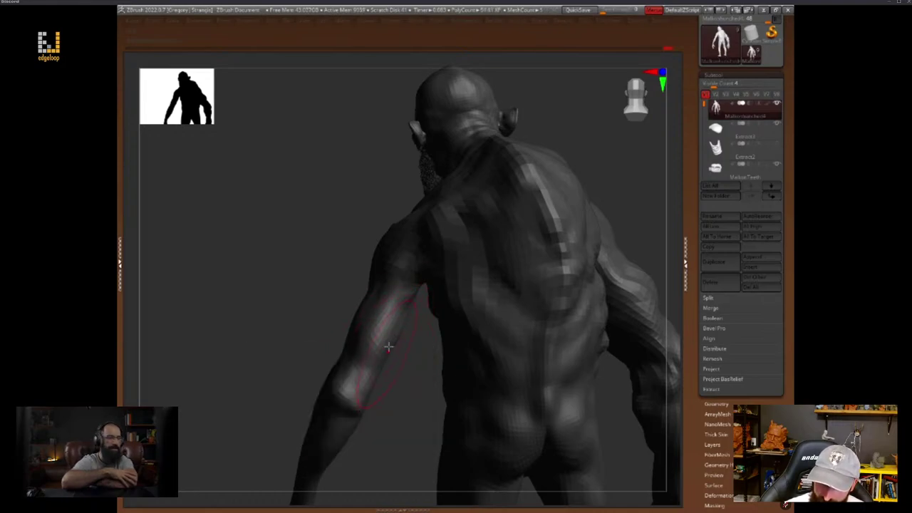
key("space")
left_click_drag(382, 364, 401, 341)
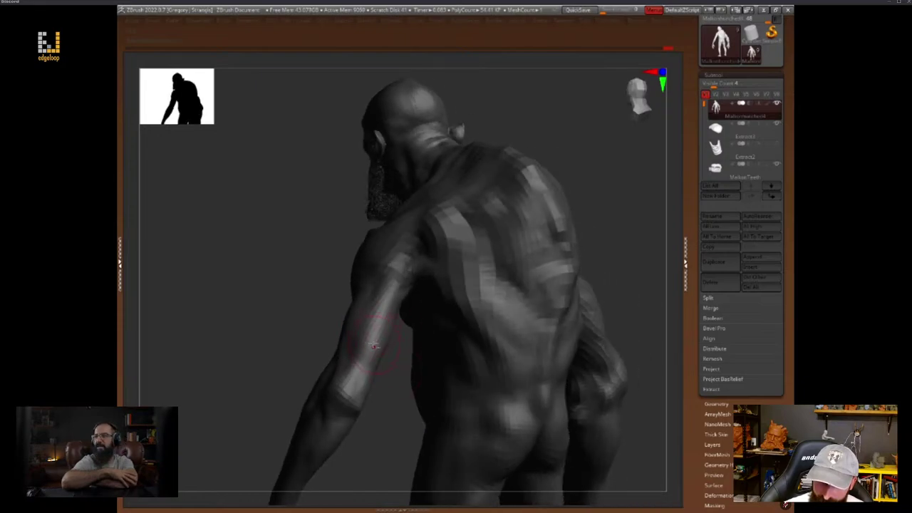
left_click_drag(382, 383, 397, 360)
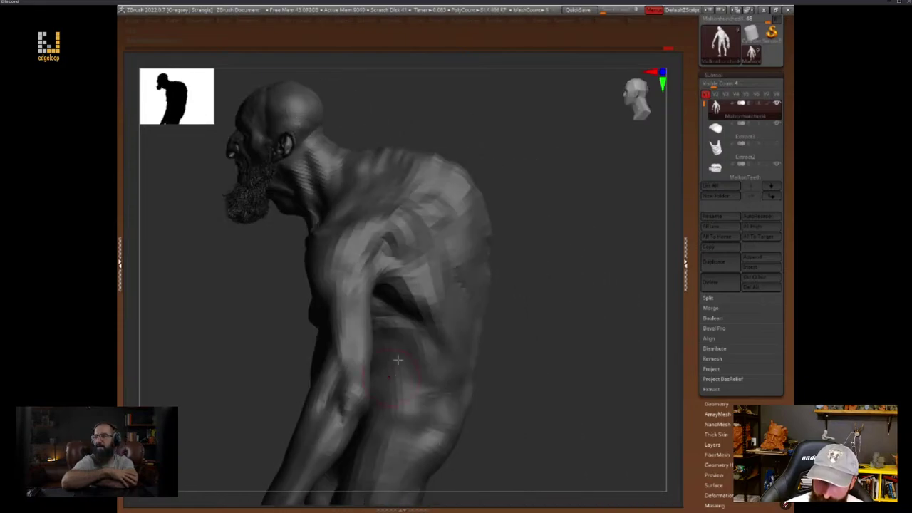
Redirect the light and refine the thinner arm's contour from the upper arm down to the elbow
left_click(319, 24)
left_click_drag(354, 63, 350, 49)
left_click_drag(594, 258, 399, 239)
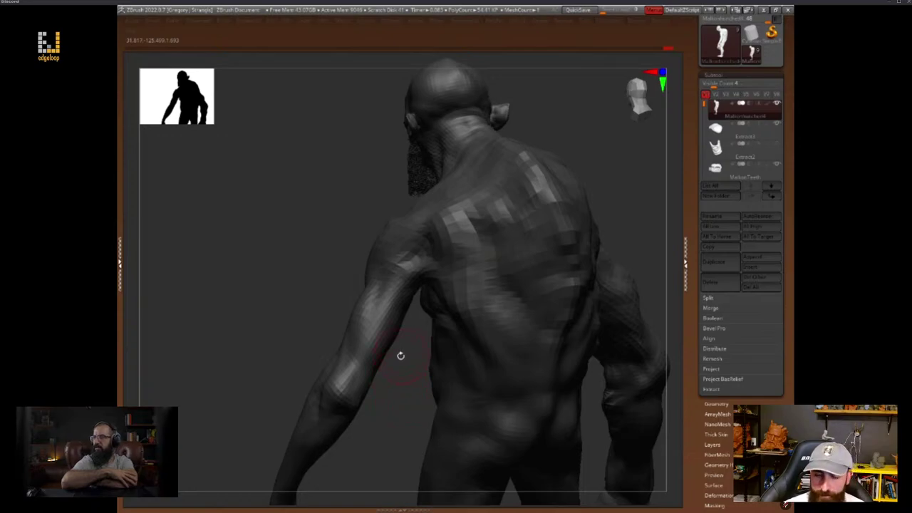
left_click_drag(400, 355, 382, 354)
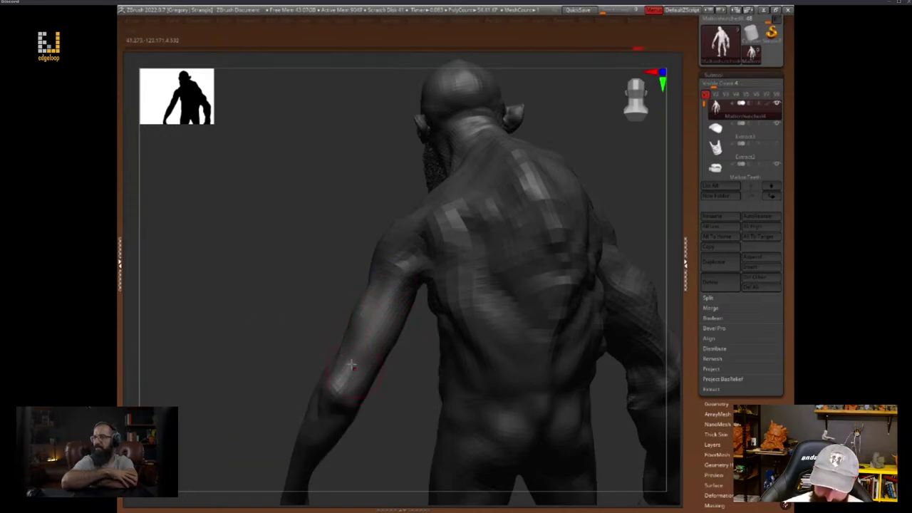
right_click_drag(403, 373, 406, 359)
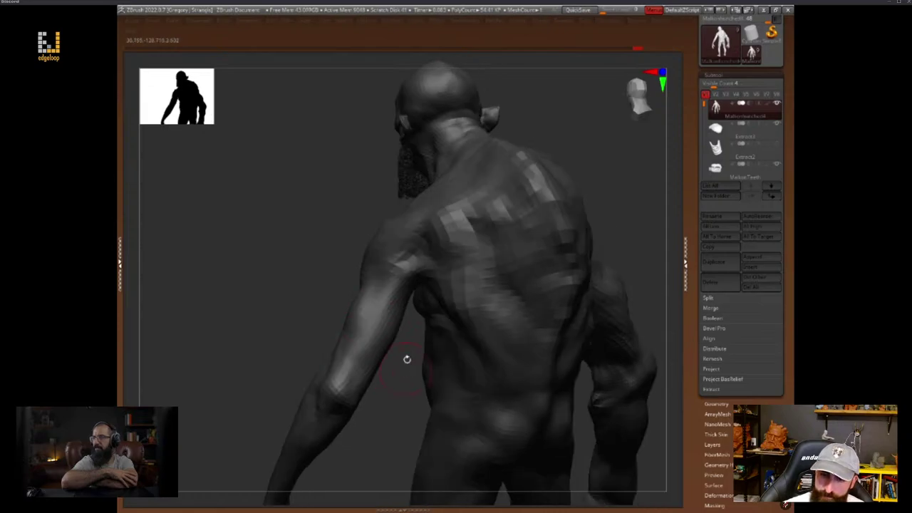
right_click_drag(413, 265, 410, 306)
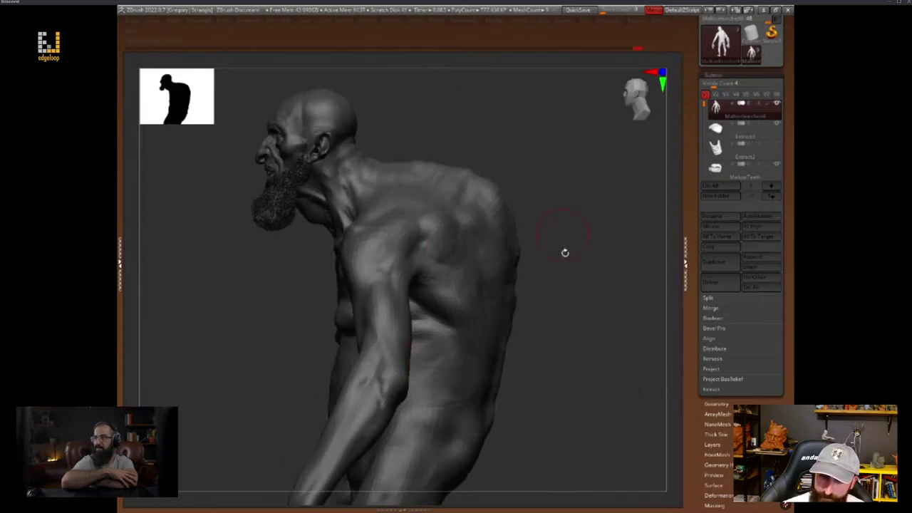
Switch the model to a red material and adjust the light to check the torso's forms from the front
right_click_drag(563, 250, 436, 263)
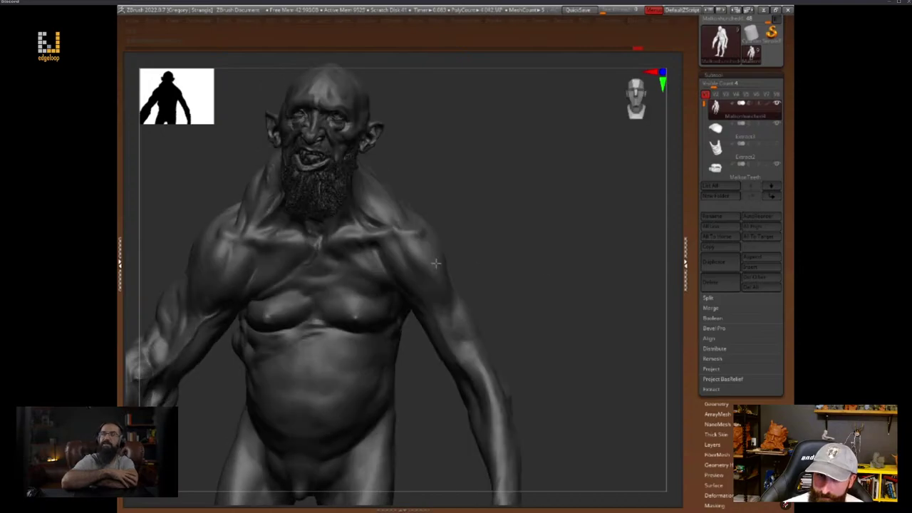
right_click_drag(526, 273, 625, 299, "alt")
key("space")
left_click(529, 288)
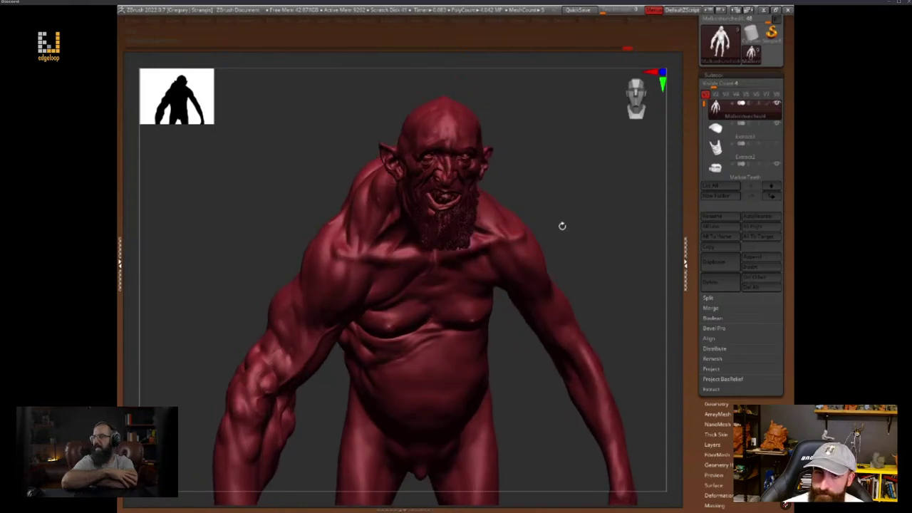
left_click(325, 22)
left_click_drag(347, 53, 353, 58)
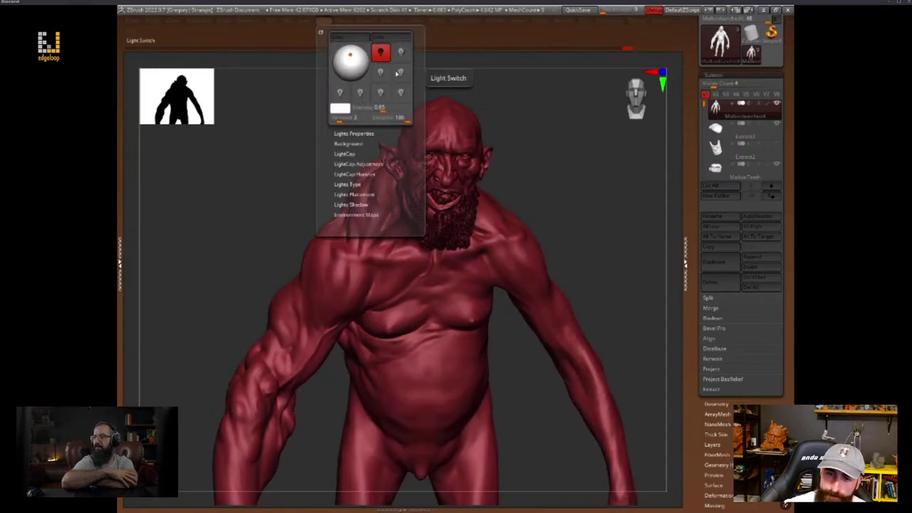
key("space")
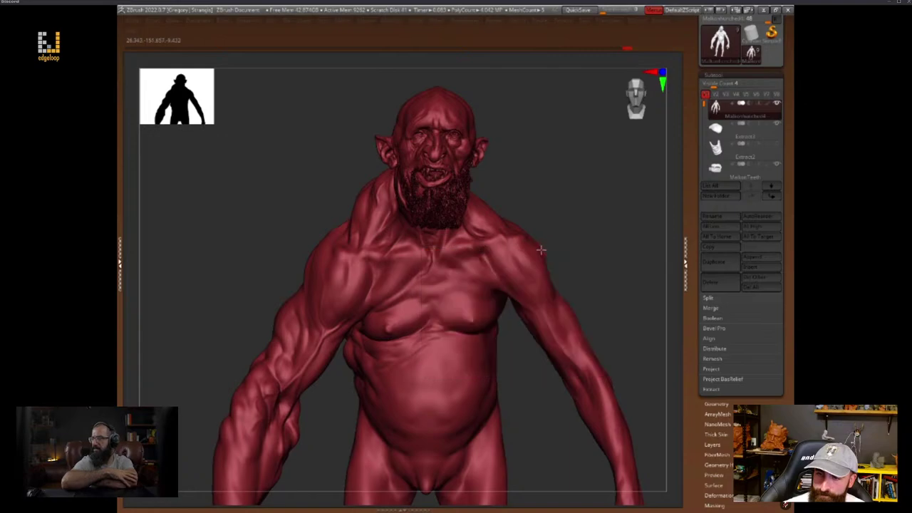
Drop the body to a lower subdivision level and reshape the top of the thinner arm's shoulder near the collarbone
mouse_move(561, 246)
right_mouse_down()
mouse_move(569, 232)
mouse_move(571, 246)
right_mouse_up()
key("shift+d")
key("shift+d")
key("space")
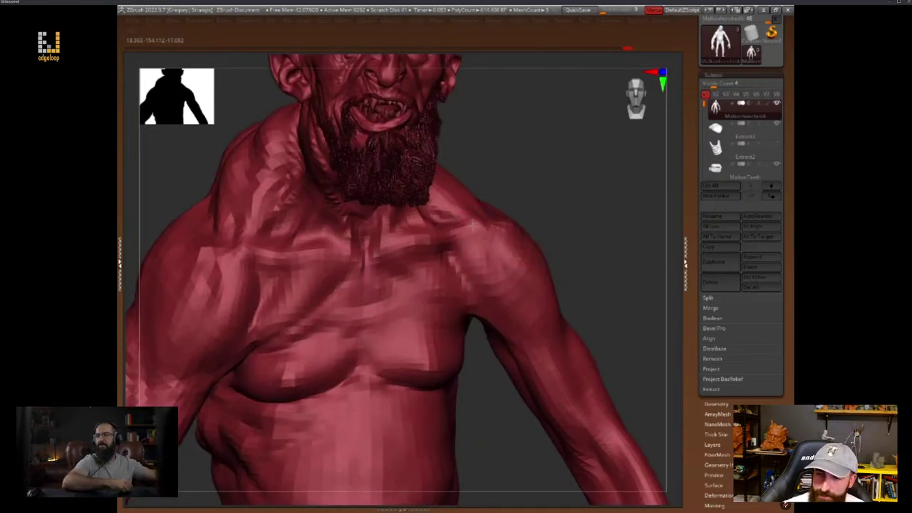
right_click_drag(539, 193, 513, 214)
left_click_drag(514, 215, 493, 221)
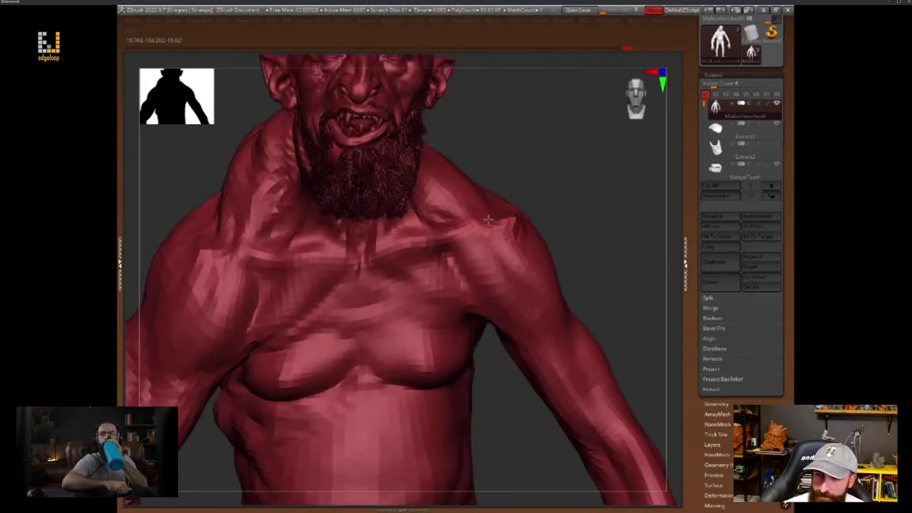
key("space")
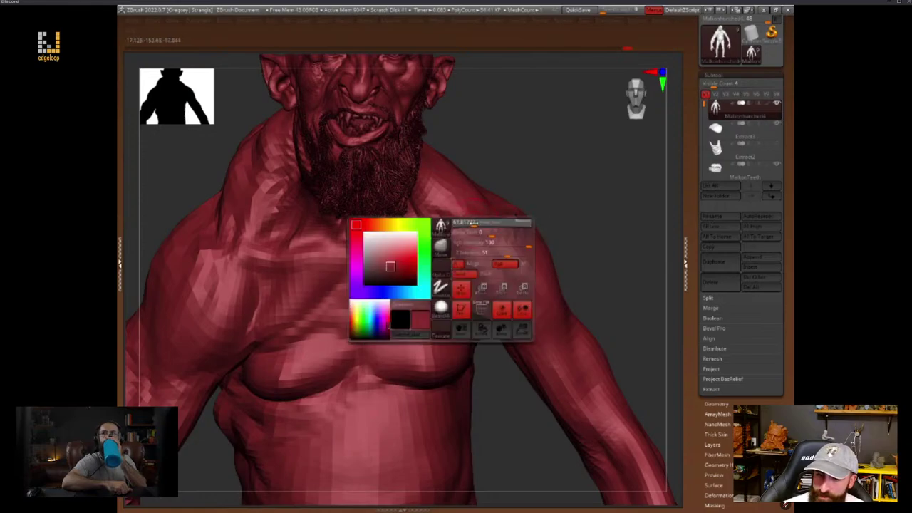
key("space")
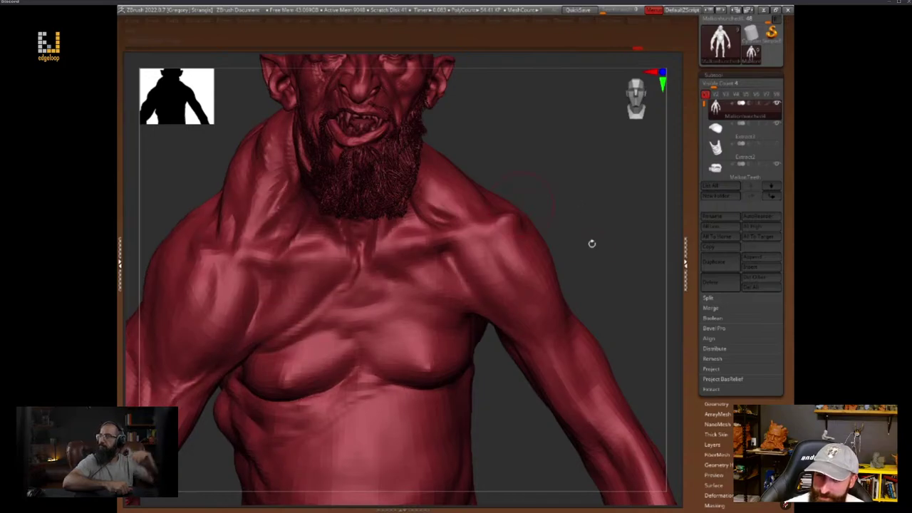
Refine the slope from the trapezius to the collarbone and shoulder tip on the thinner arm's side
left_click_drag(590, 244, 585, 257)
left_click_drag(543, 210, 491, 205)
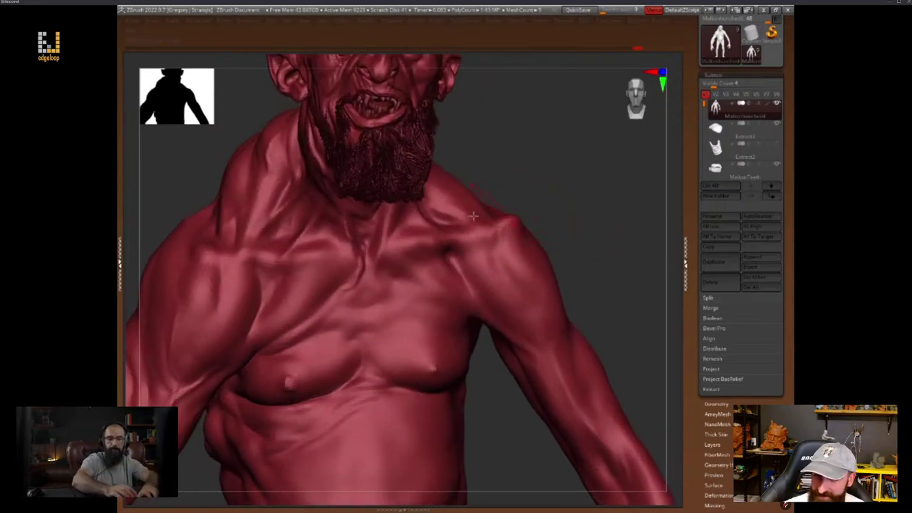
left_click_drag(564, 205, 577, 225)
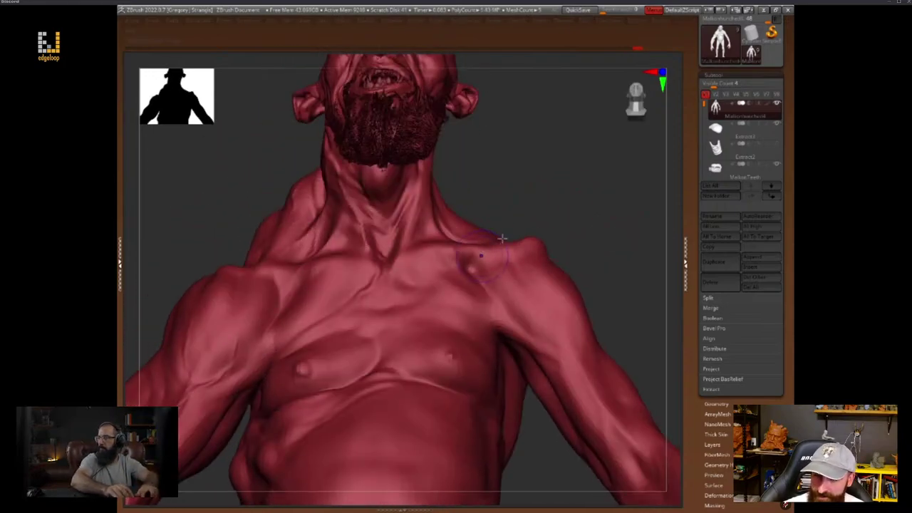
left_click_drag(514, 222, 489, 242)
right_click(429, 305)
key("space")
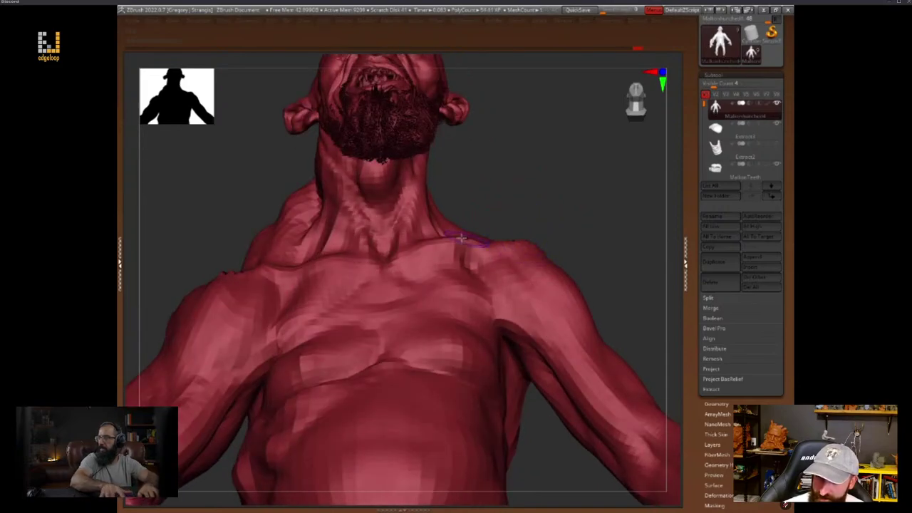
key("space")
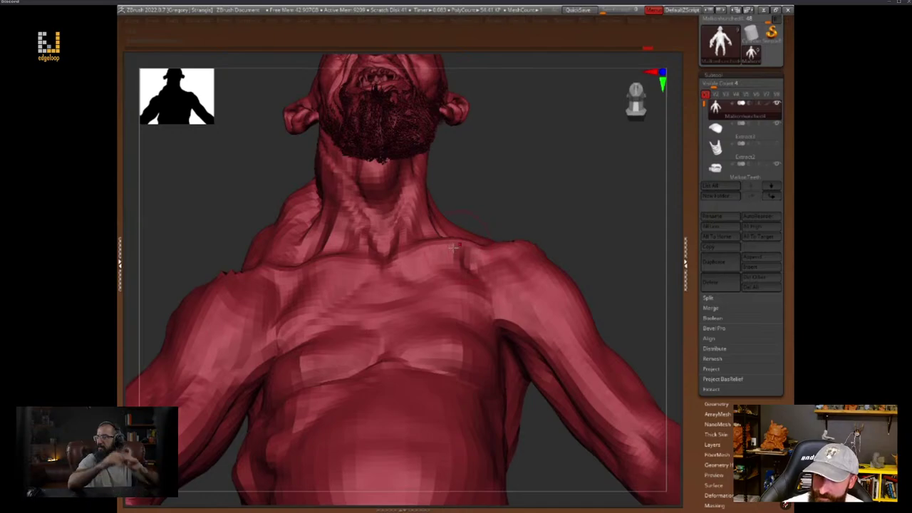
Set the model back to the grey material and view the larger shoulder and torso from the side
mouse_move(563, 222)
left_mouse_down()
mouse_move(624, 279)
mouse_move(610, 247)
mouse_move(627, 289)
left_mouse_up()
mouse_move(622, 258)
left_mouse_down()
mouse_move(623, 288)
mouse_move(641, 256)
mouse_move(631, 291)
mouse_move(617, 299)
mouse_move(638, 333)
mouse_move(636, 347)
left_mouse_up()
key("space")
left_click(523, 337)
Toggle the geometry switch to compare the sculpt with its stored version, and examine the head and torso from the front
key("Tab")
left_click(667, 483)
left_click(667, 484)
key("Tab")
key("Tab")
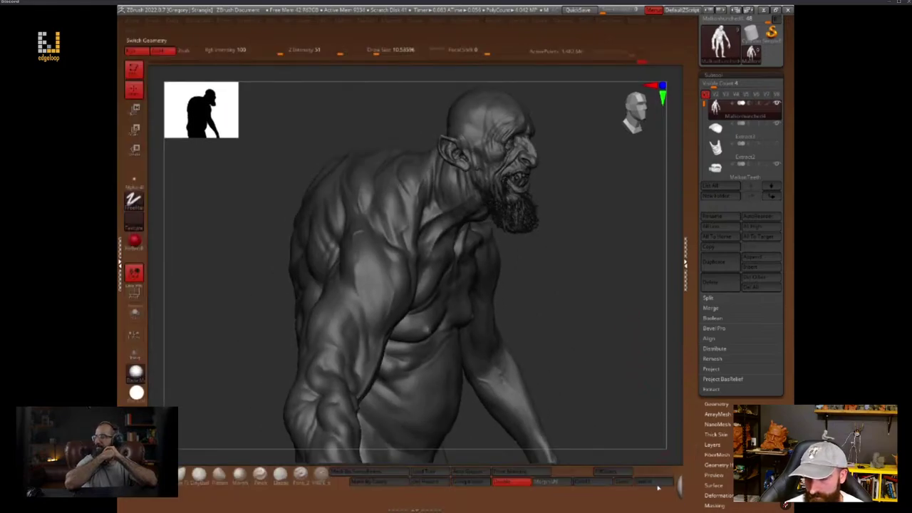
mouse_move(659, 488)
left_mouse_down()
mouse_move(634, 453)
mouse_move(641, 430)
mouse_move(613, 337)
mouse_move(610, 379)
left_mouse_up()
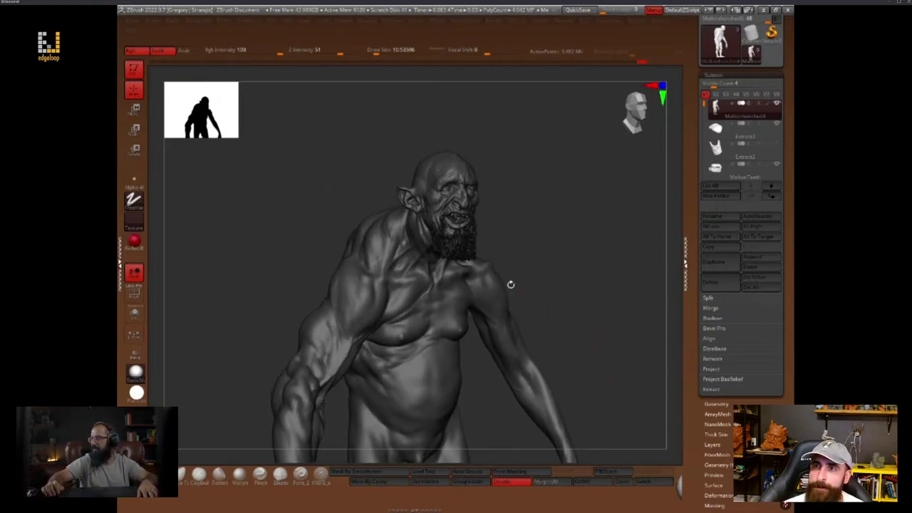
key("space")
mouse_move(561, 277)
left_mouse_down("alt")
mouse_move(577, 301)
mouse_move(601, 281)
mouse_move(602, 315)
left_mouse_up("alt")
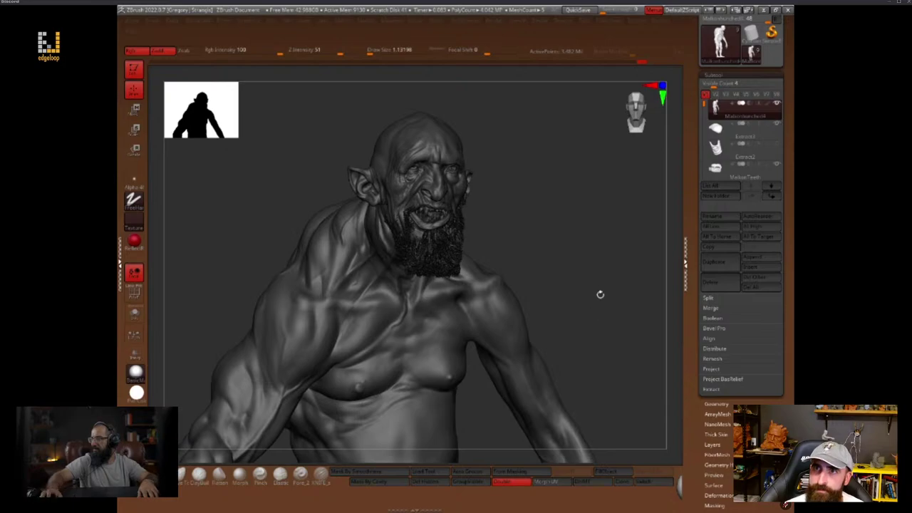
left_click_drag(600, 306, 594, 329, "alt")
left_click_drag(778, 22, 778, 107)
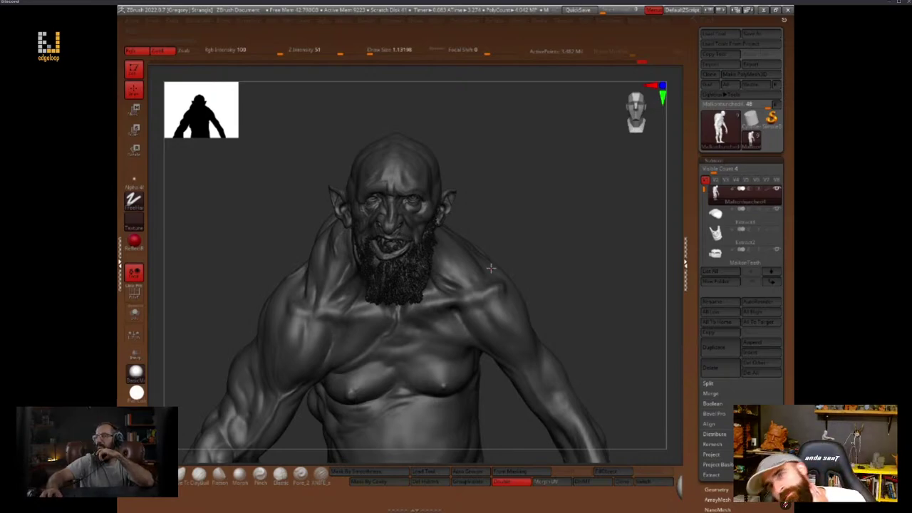
key("Tab")
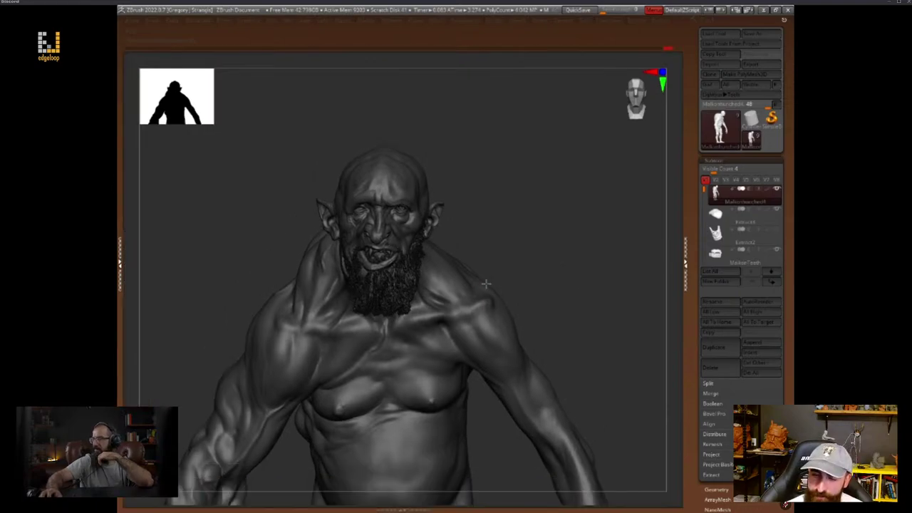
Refine the muscle transition between the trapezius and the top of the deltoid on the larger shoulder
mouse_move(560, 276)
left_mouse_down()
mouse_move(588, 302)
mouse_move(570, 307)
mouse_move(626, 303)
left_mouse_up()
key("space")
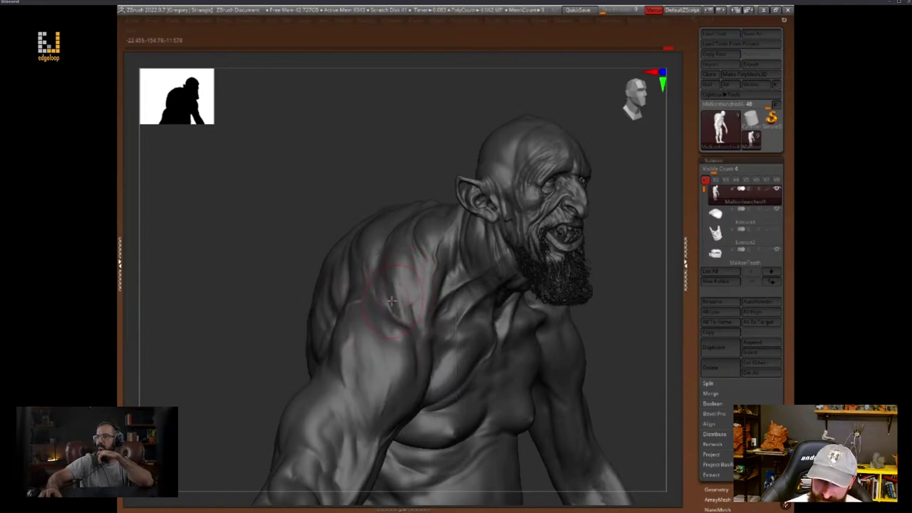
key("space")
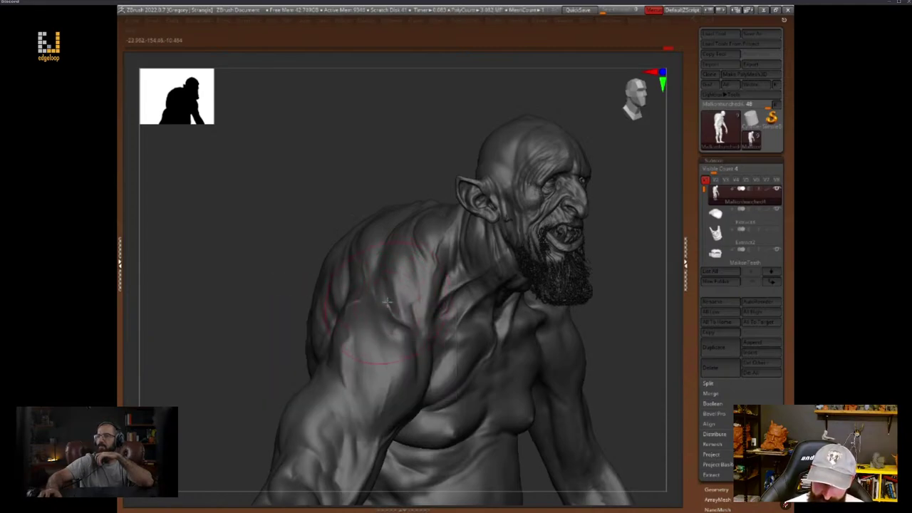
left_click_drag(604, 307, 550, 305)
key("space")
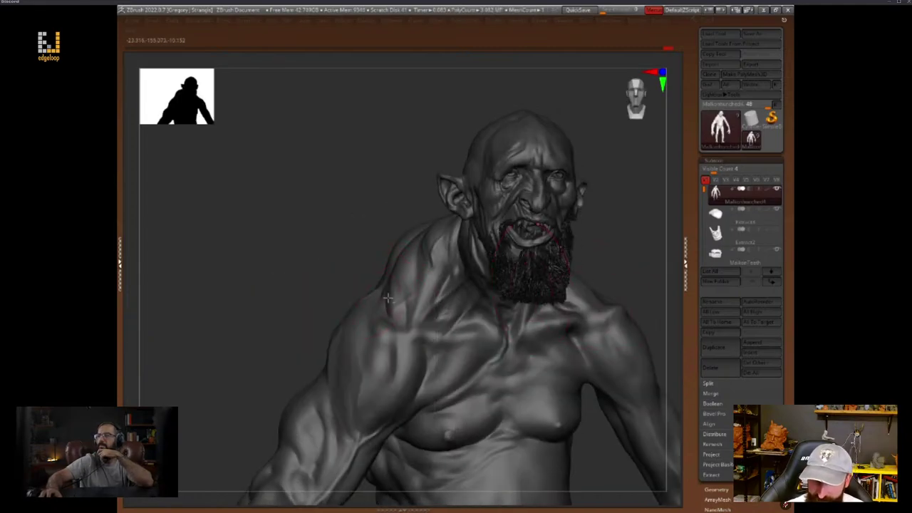
mouse_move(633, 259)
left_mouse_down()
mouse_move(635, 350)
mouse_move(608, 358)
left_mouse_up()
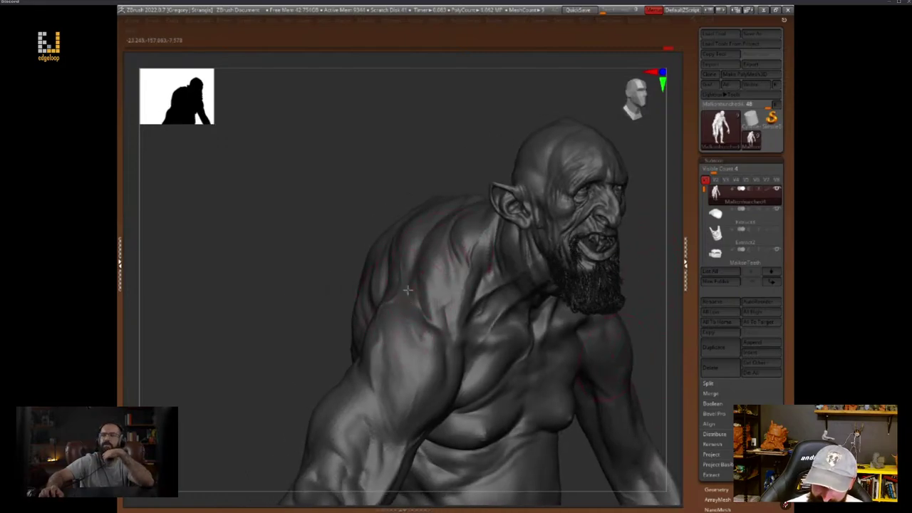
key("space")
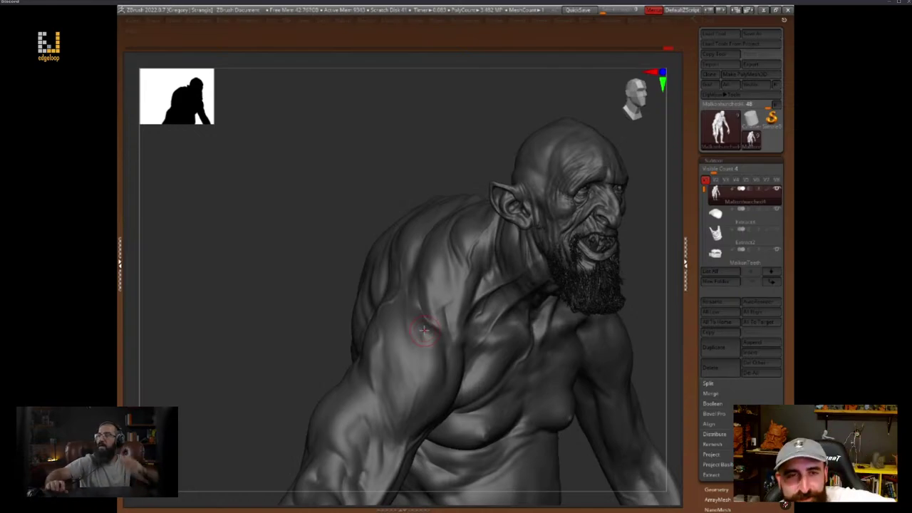
Sculpt the muscle forms running from the larger shoulder's top over the trapezius, checking them from front and side
left_click_drag(645, 311, 648, 349)
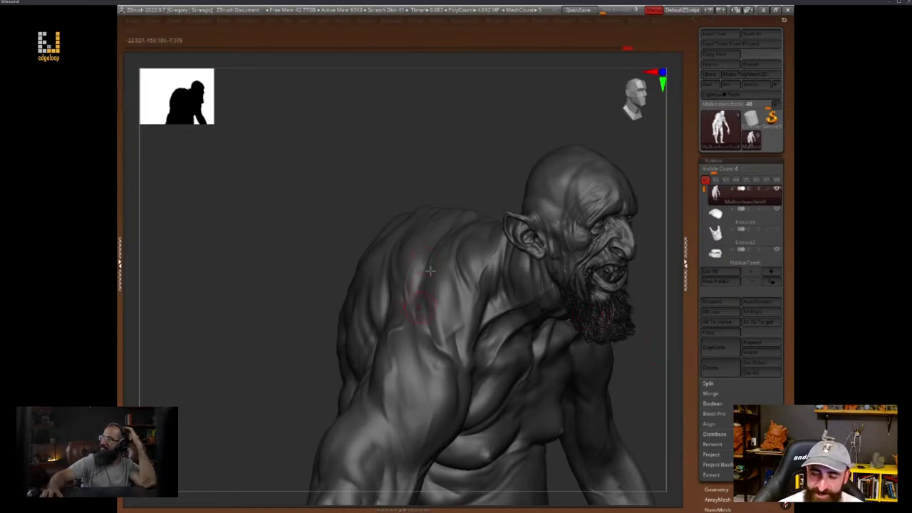
mouse_move(473, 191)
left_mouse_down()
mouse_move(480, 202)
mouse_move(473, 186)
left_mouse_up()
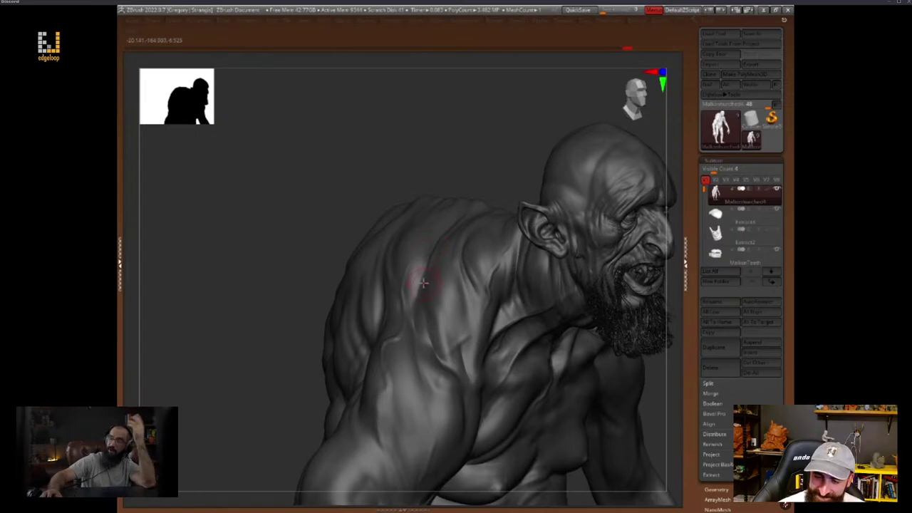
left_click_drag(458, 193, 496, 175)
key("space")
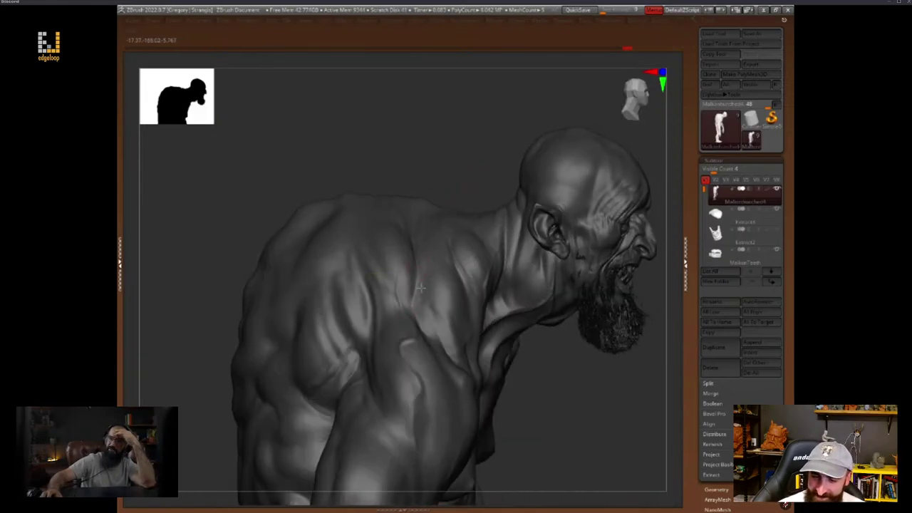
left_click_drag(561, 347, 551, 347)
key("space")
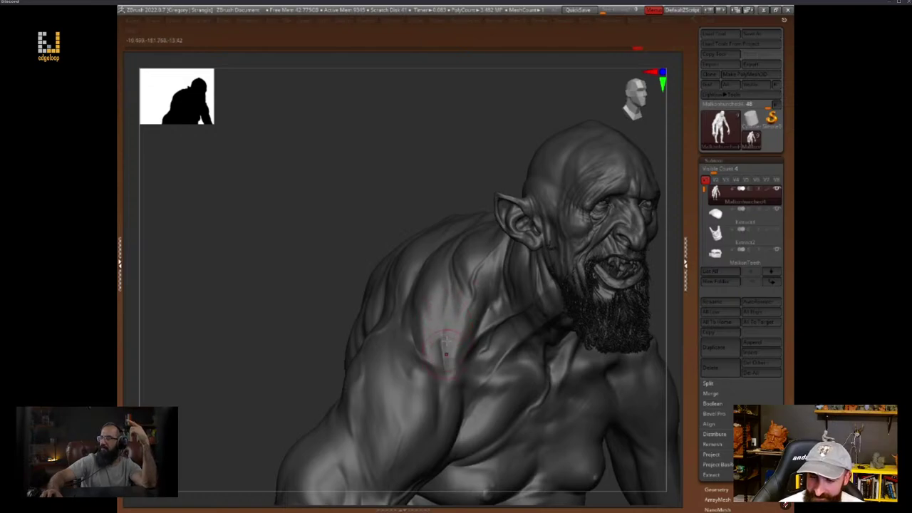
Refine the rear of the larger shoulder and the muscle forms around its shoulder blade
mouse_move(659, 293)
left_mouse_down()
mouse_move(641, 283)
mouse_move(612, 358)
mouse_move(625, 386)
left_mouse_up()
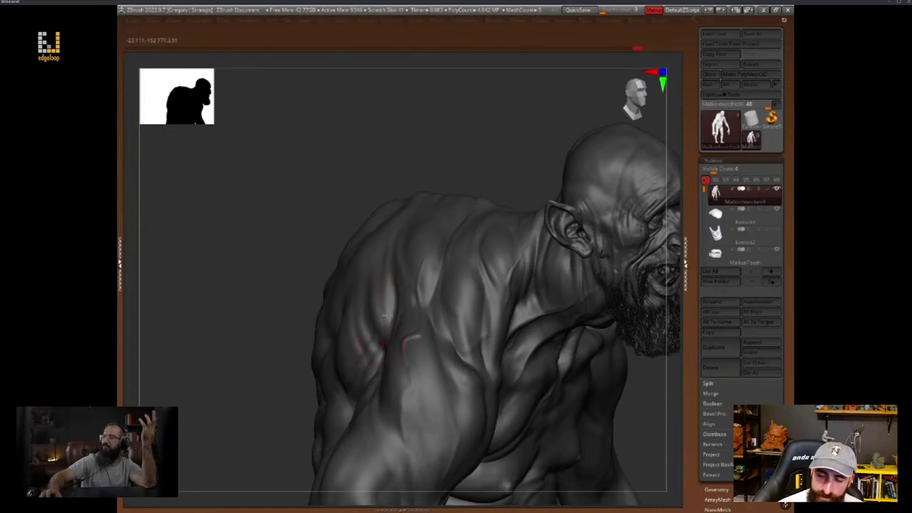
left_click_drag(490, 170, 502, 163)
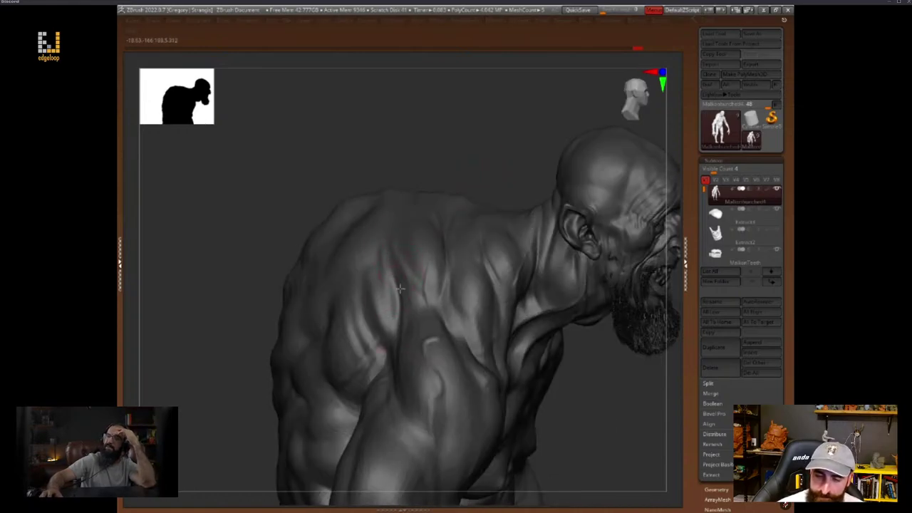
mouse_move(613, 404)
left_mouse_down()
mouse_move(636, 379)
mouse_move(626, 384)
mouse_move(603, 371)
mouse_move(601, 380)
mouse_move(646, 345)
mouse_move(590, 356)
mouse_move(631, 391)
left_mouse_up()
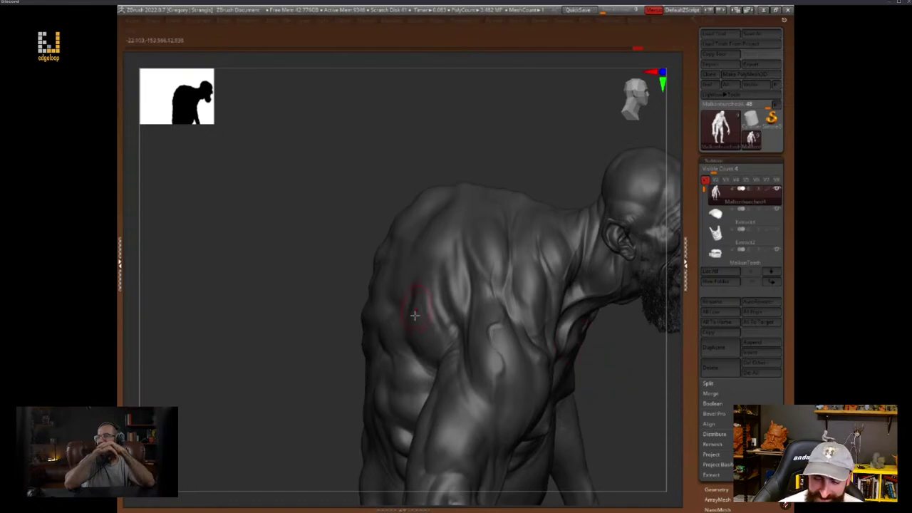
key("space")
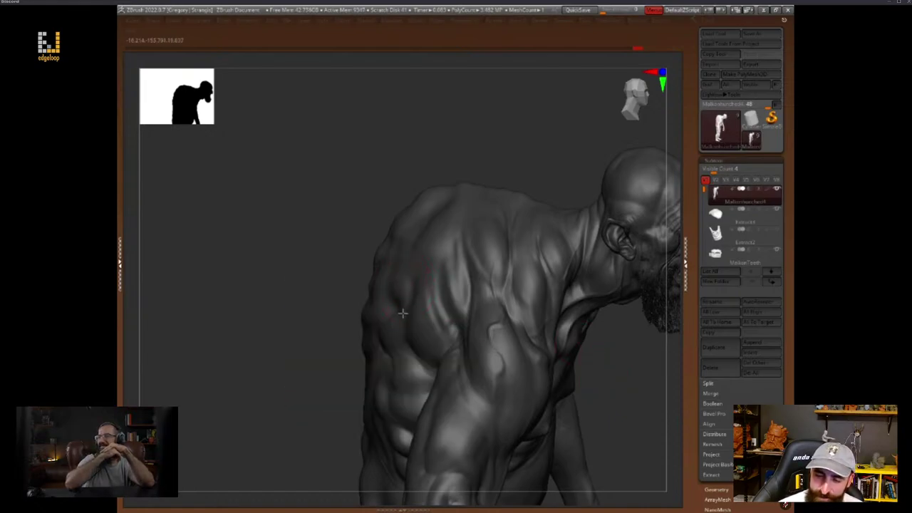
key("space")
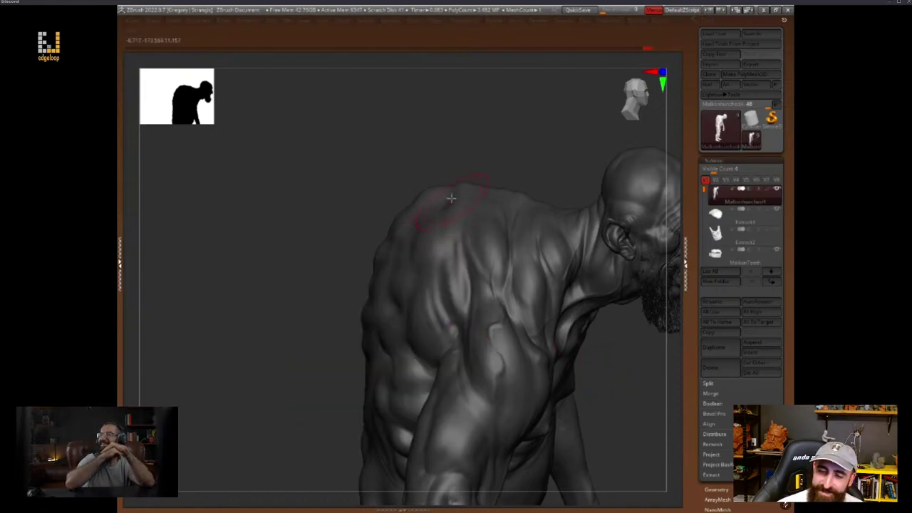
Rework the surface of the hunched upper back above the shoulder blade
right_click(446, 221)
right_click_drag(524, 202, 438, 245)
key("space")
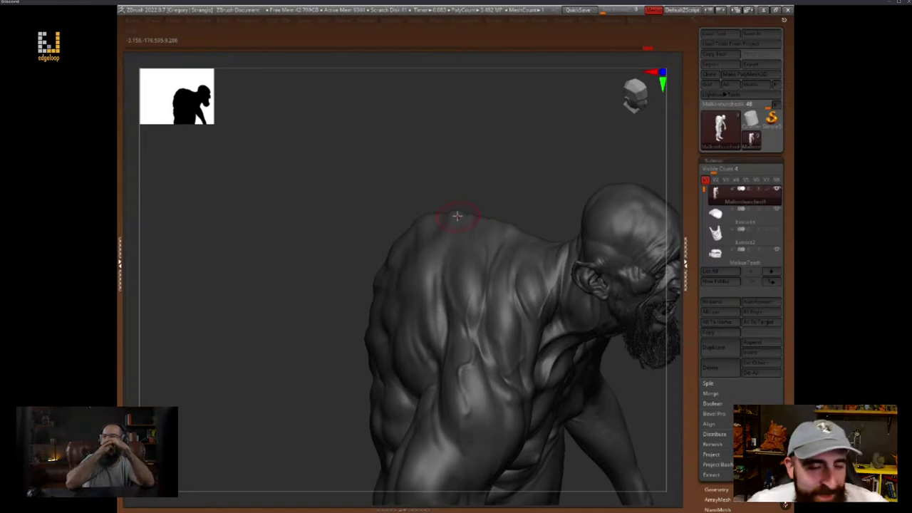
right_click_drag(457, 215, 470, 201)
right_click(419, 274)
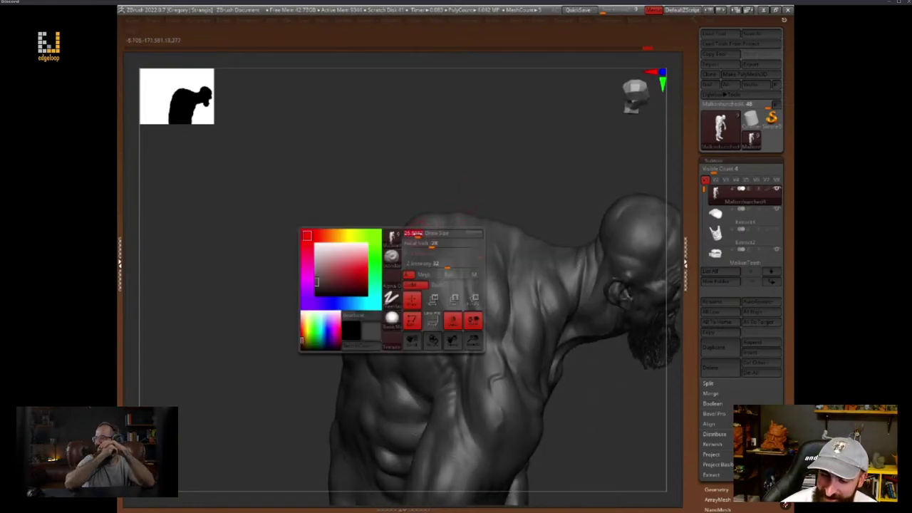
key("space")
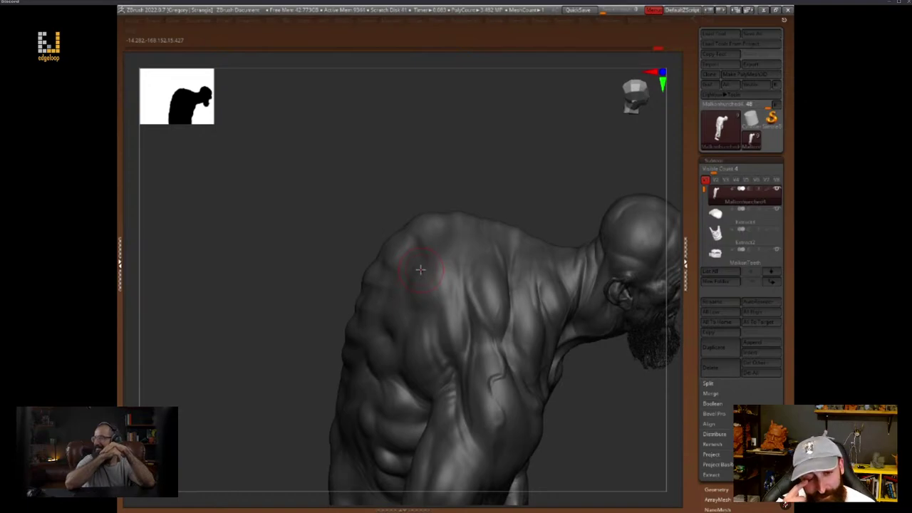
key("space")
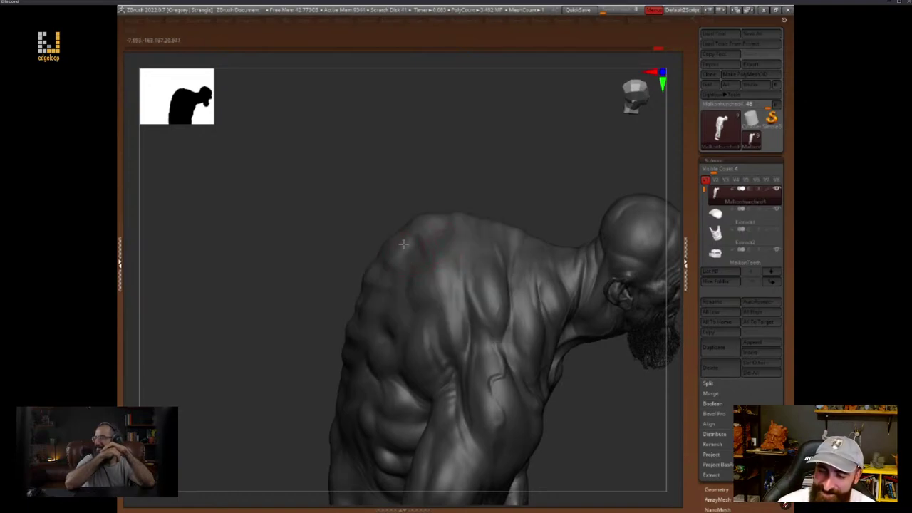
Sculpt raised bumps and soft furrows over the highest part of the hunched back
right_click_drag(444, 254, 464, 237)
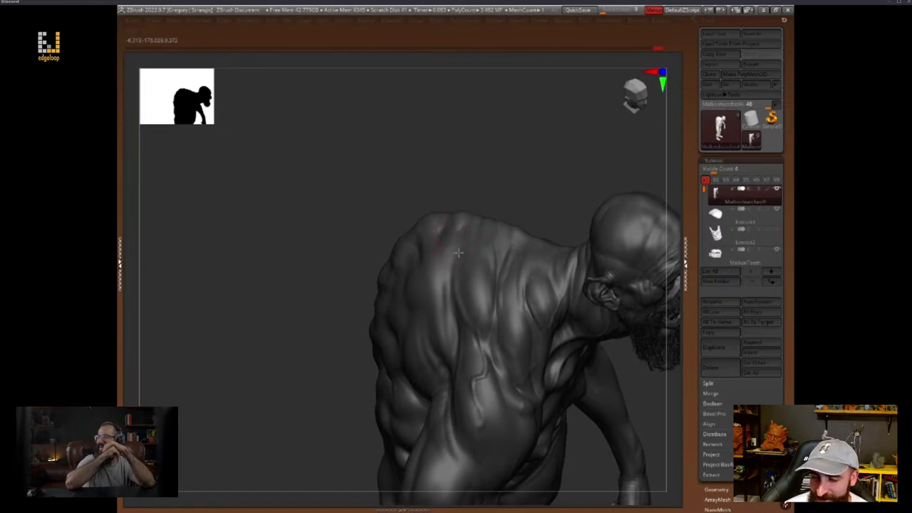
right_click(462, 257)
right_click_drag(463, 258, 480, 242)
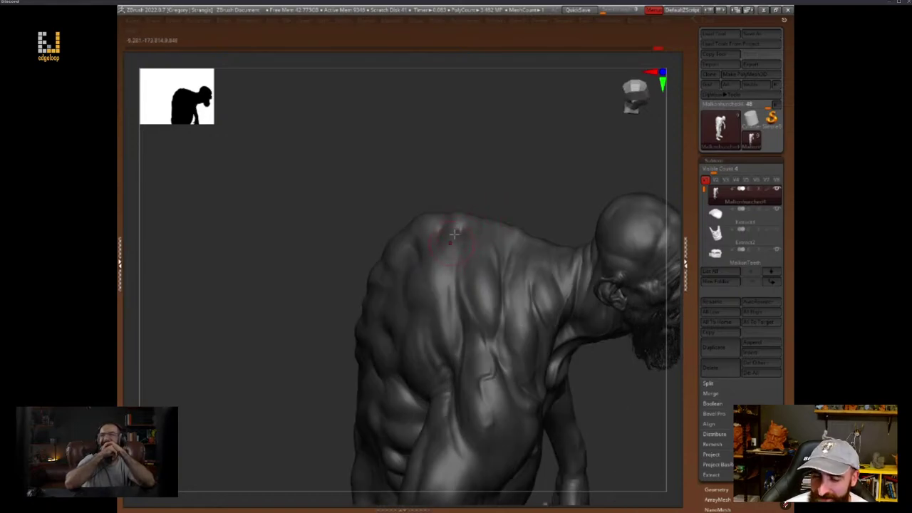
left_click_drag(498, 202, 538, 250)
left_click_drag(663, 392, 612, 367)
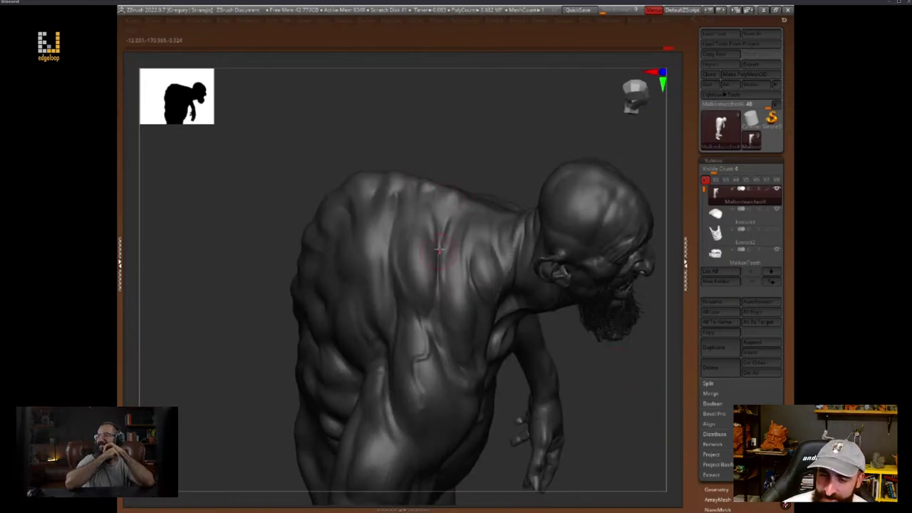
Extend the bumpy spine forms along the ridge of the back towards the base of the neck
right_click_drag(440, 250, 475, 152)
key("space")
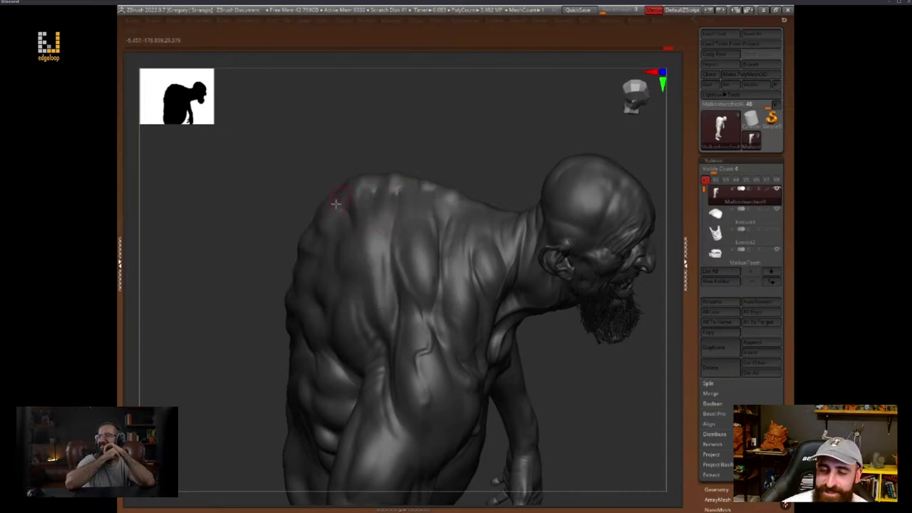
mouse_move(496, 178)
right_mouse_down()
mouse_move(605, 424)
mouse_move(653, 377)
mouse_move(631, 350)
right_mouse_up()
key("space")
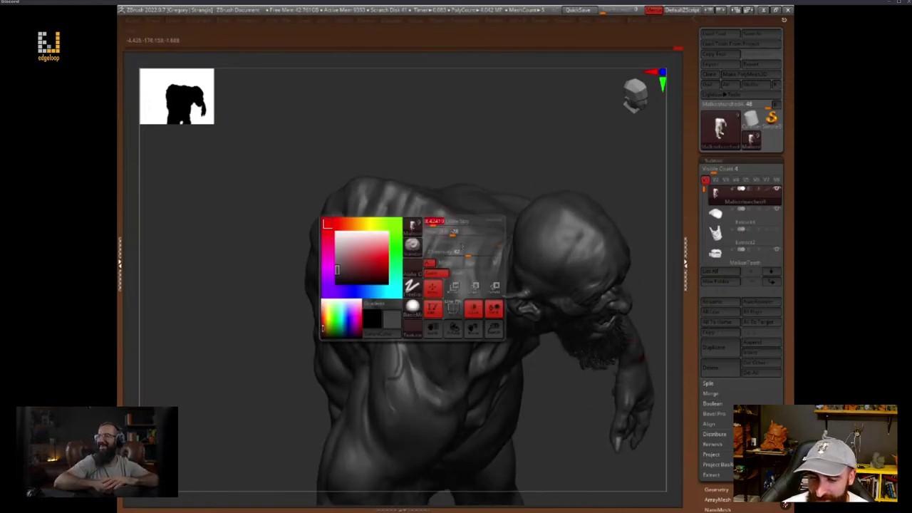
key("space")
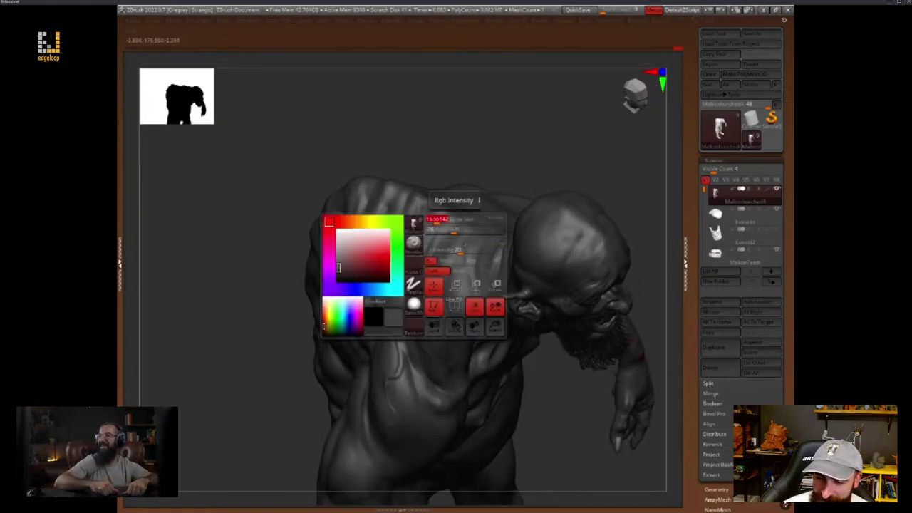
right_click_drag(426, 232, 470, 183)
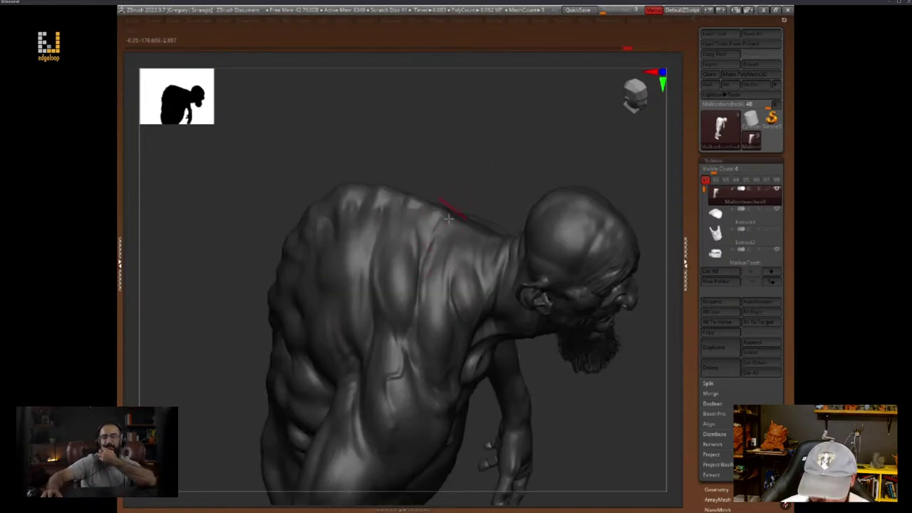
key("space")
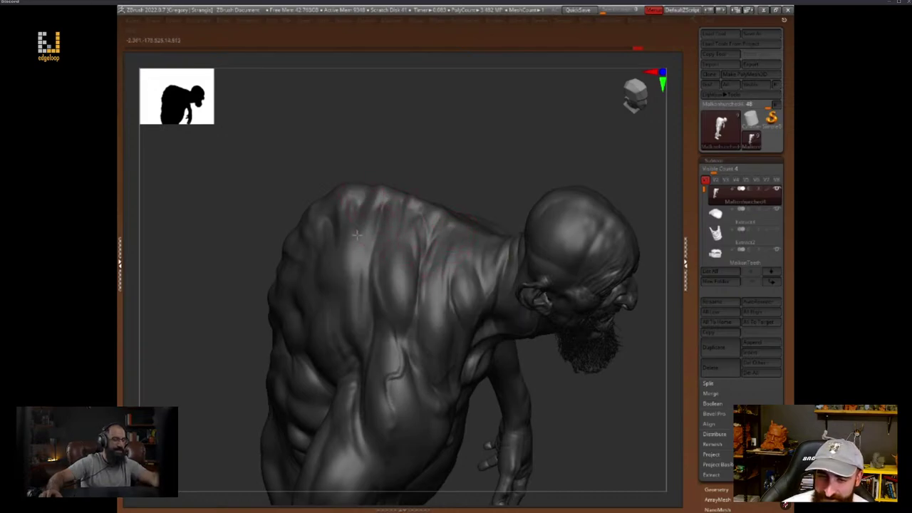
Restore the hidden interface and toggle the geometry switch to compare the torso with its stored version from the side
right_click_drag(366, 229, 513, 281)
mouse_move(658, 354)
right_mouse_down()
mouse_move(661, 345)
mouse_move(629, 391)
mouse_move(633, 322)
right_mouse_up()
key("space")
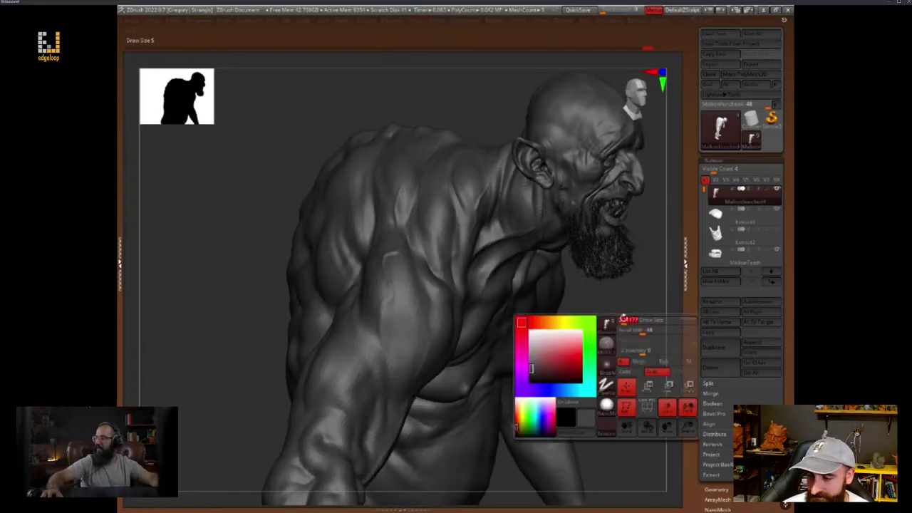
key("Tab")
left_click(648, 483)
left_click(650, 484)
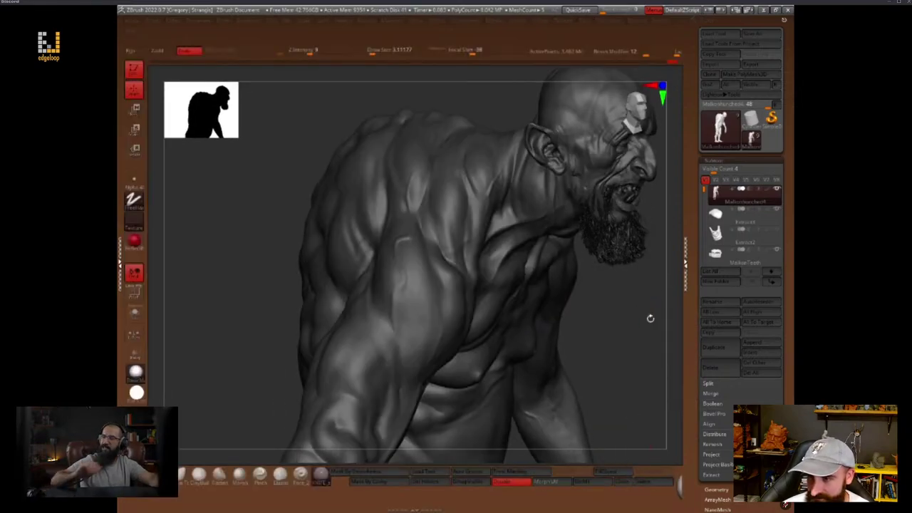
mouse_move(651, 319)
right_mouse_down()
mouse_move(639, 337)
mouse_move(651, 366)
mouse_move(627, 406)
mouse_move(651, 403)
mouse_move(666, 435)
mouse_move(633, 421)
mouse_move(624, 373)
right_mouse_up()
Drop the body to a lower subdivision level with the wireframe displayed, and adjust the nose profile with the Move brush
key("space")
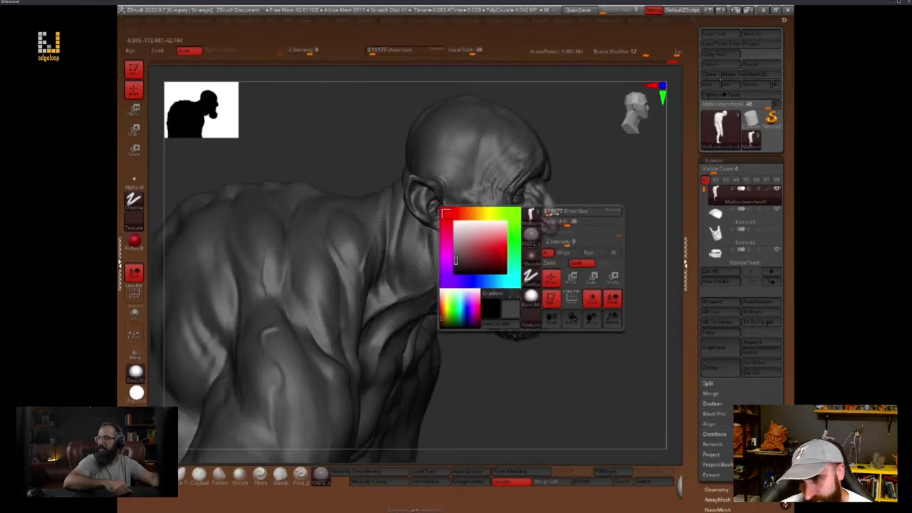
key("shift+f")
mouse_move(556, 217)
right_mouse_down("ctrl")
mouse_move(602, 266)
mouse_move(550, 232)
right_mouse_up("ctrl")
key("b")
key("m")
key("v")
key("space")
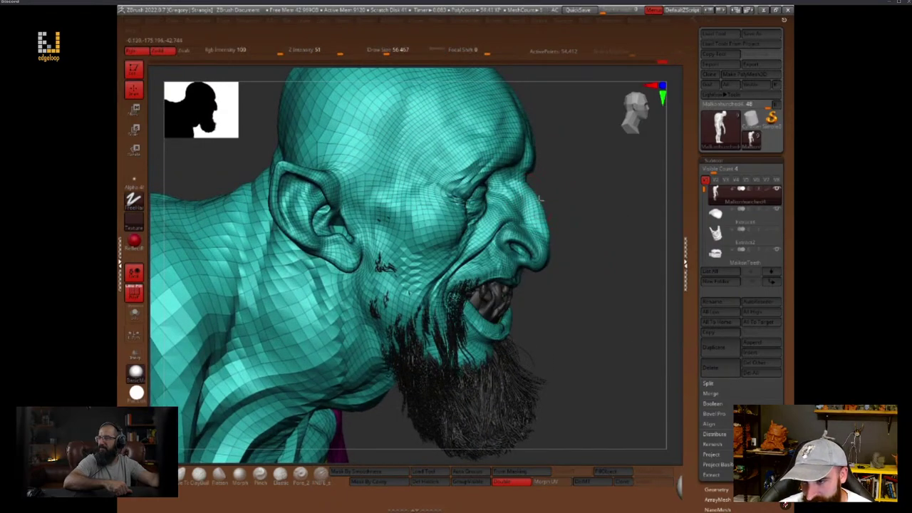
mouse_move(602, 201)
right_mouse_down()
mouse_move(570, 202)
mouse_move(578, 223)
right_mouse_up()
key("space")
left_click(553, 204)
Adjust the area beneath the nose around the nostril and upper lip with a resized brush
key("space")
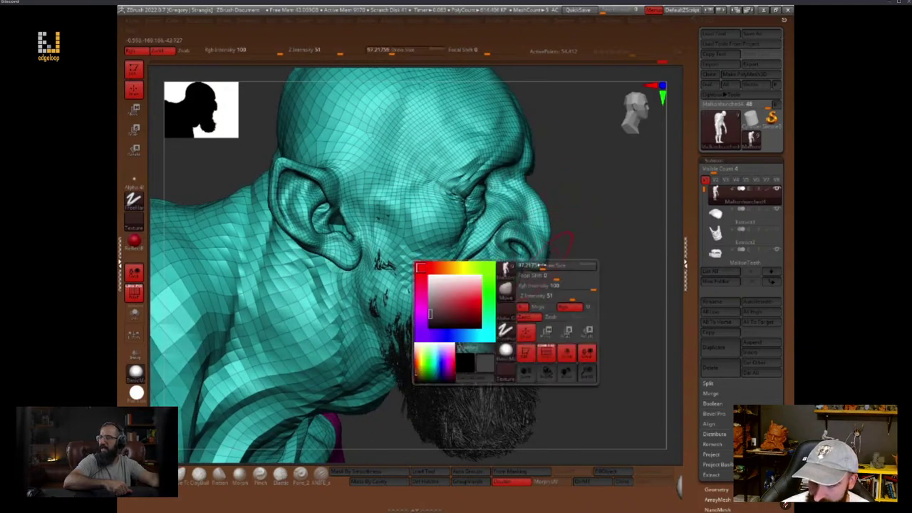
left_click(538, 268)
key("space")
left_click(515, 274)
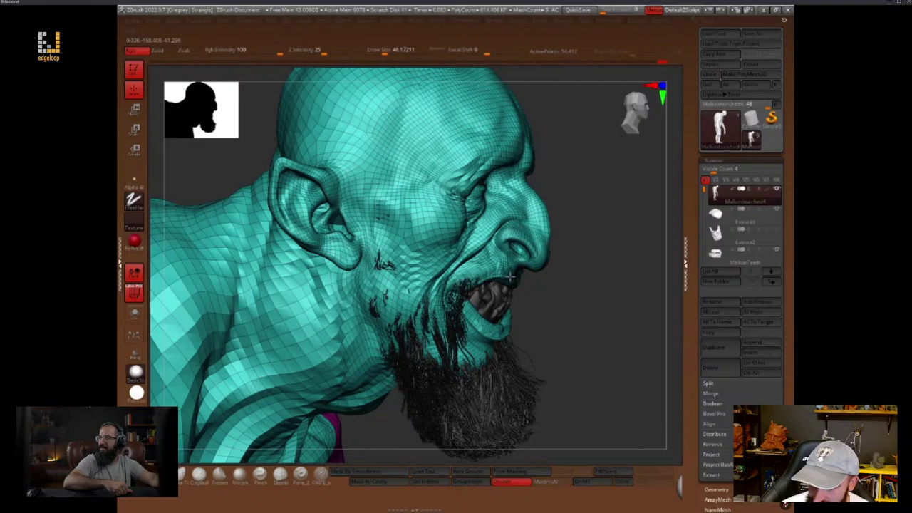
left_click(515, 278, "ctrl")
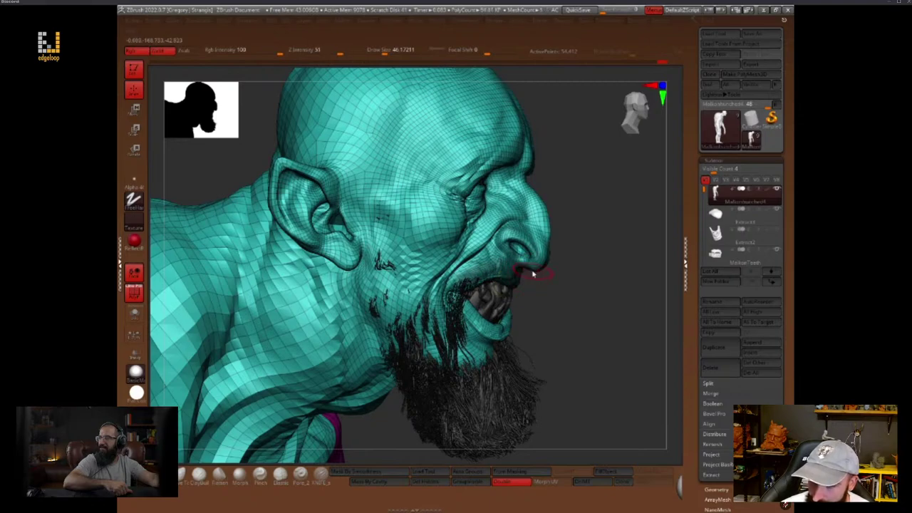
Pull the tip of the nose downward with a larger Move brush, and hide the wireframe to check the full-detail face
key("s")
left_click(544, 266)
key("space")
left_click(542, 274)
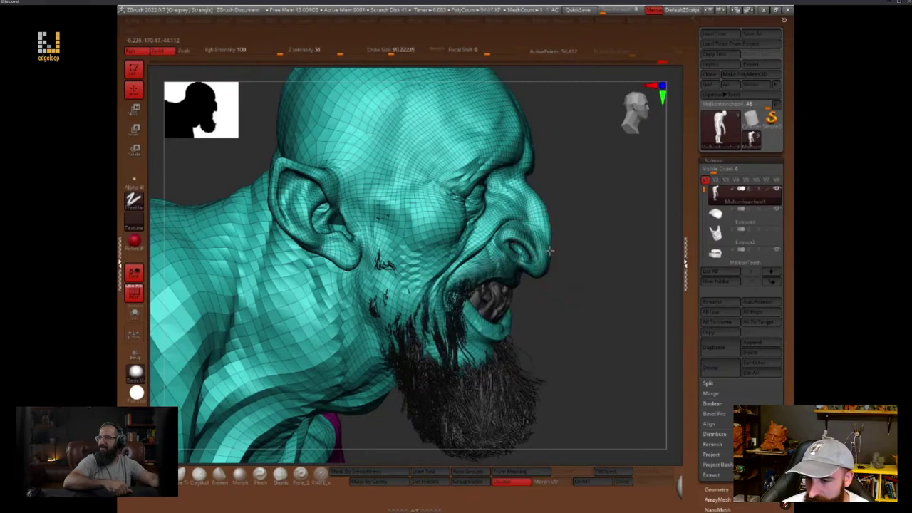
mouse_move(577, 248)
left_mouse_down()
mouse_move(548, 231)
mouse_move(677, 237)
mouse_move(665, 258)
mouse_move(620, 258)
mouse_move(641, 250)
mouse_move(627, 280)
left_mouse_up()
key("space")
left_click(537, 289)
key("shift+f")
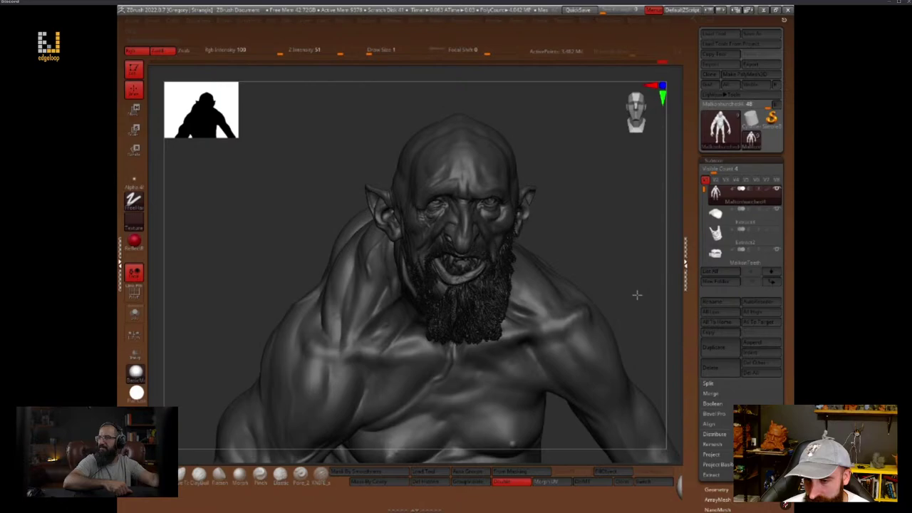
Toggle the geometry switch twice to compare the nose and face with their stored version
left_click_drag(636, 294, 443, 234)
left_click(662, 484)
left_click(661, 483)
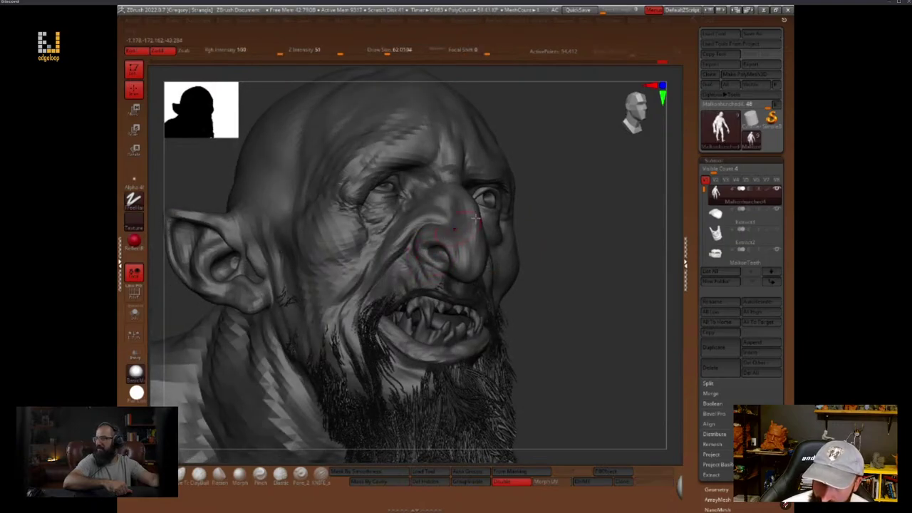
Build up the nostril wing at a lower subdivision level with a ClayBuildup brush of size about 22, and return to full detail
left_click_drag(525, 214, 569, 252)
key("space")
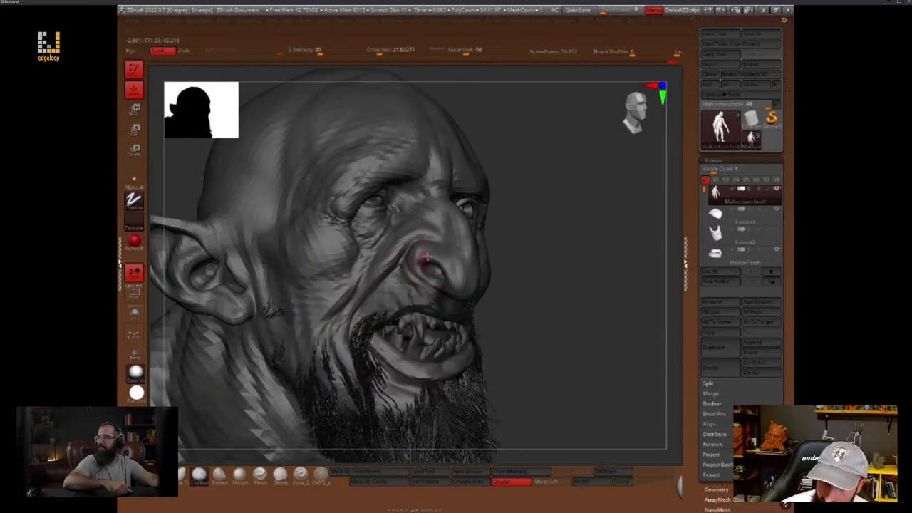
left_click_drag(527, 183, 494, 204)
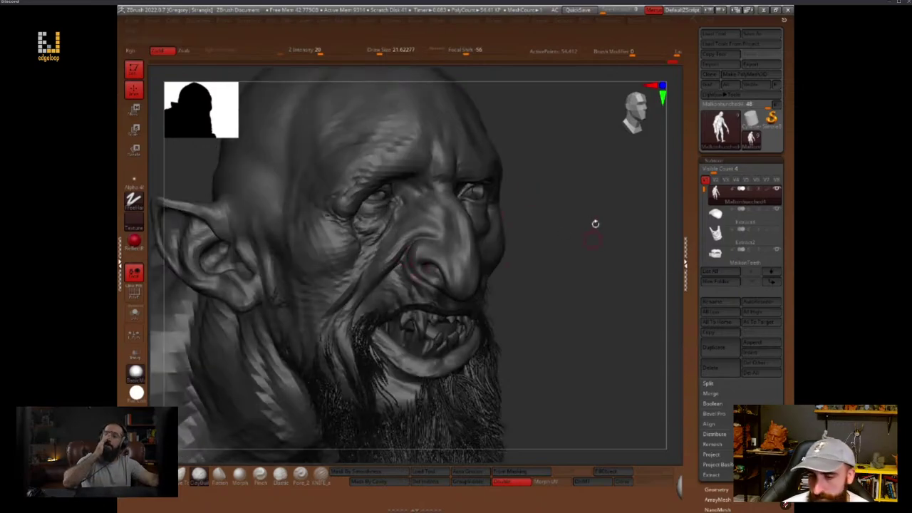
key("d")
key("d")
key("d")
left_click_drag(596, 283, 597, 271)
Refine the creases around the nostril, nose tip and underside with the Dam Standard brush and a softer subtractive brush at intensity 9
key("space")
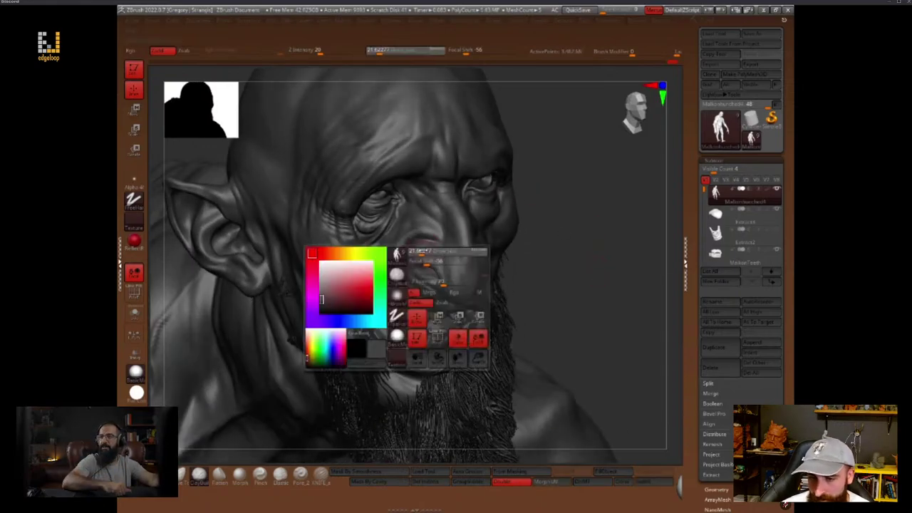
key("b")
key("d")
key("s")
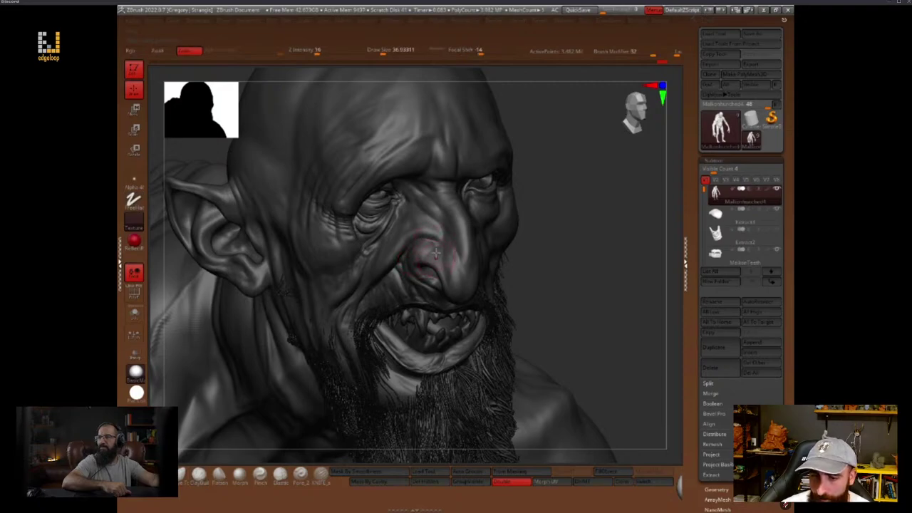
key("4")
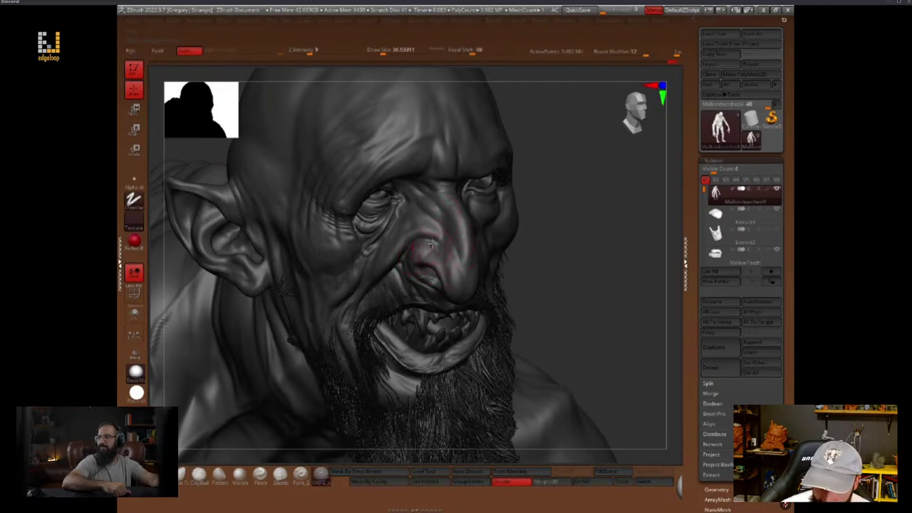
left_click_drag(579, 231, 547, 240)
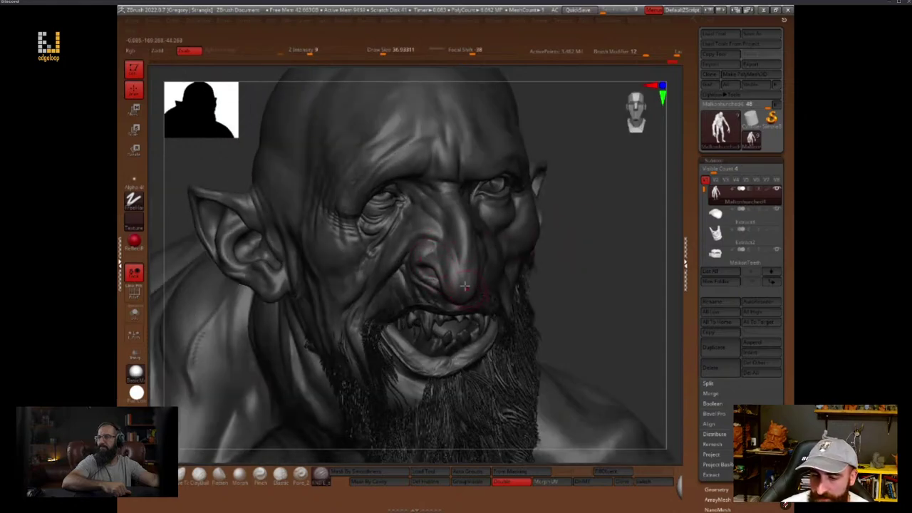
left_click_drag(514, 268, 449, 304)
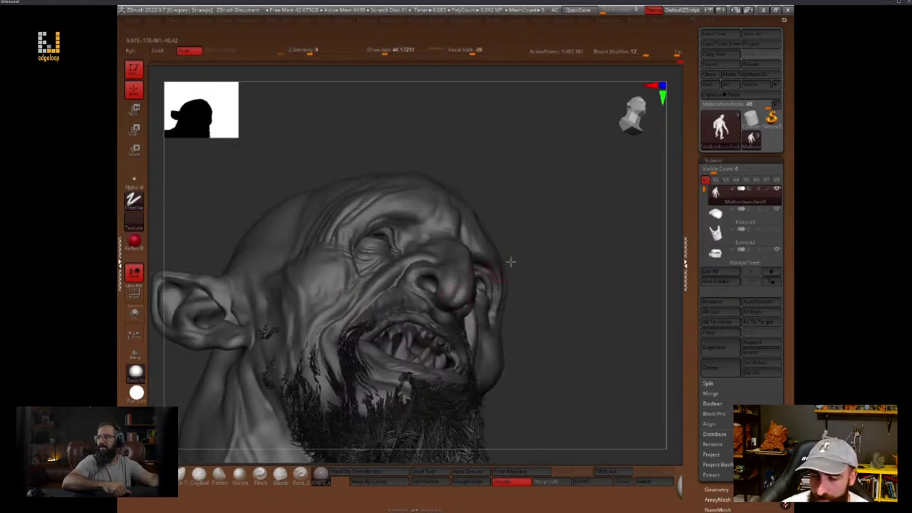
left_click_drag(510, 262, 455, 290)
mouse_move(548, 276)
left_mouse_down()
mouse_move(562, 264)
mouse_move(549, 306)
mouse_move(581, 267)
mouse_move(582, 244)
mouse_move(555, 264)
left_mouse_up()
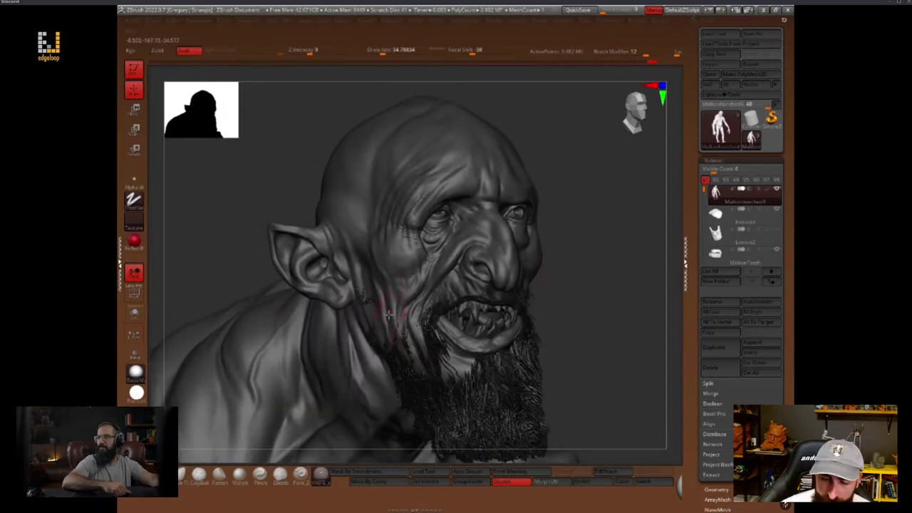
Sculpt fine skin folds across the cheek and temple at intensity 13, varying the brush size between about 13 and 25
mouse_move(584, 255)
left_mouse_down()
mouse_move(608, 279)
mouse_move(589, 274)
left_mouse_up()
key("space")
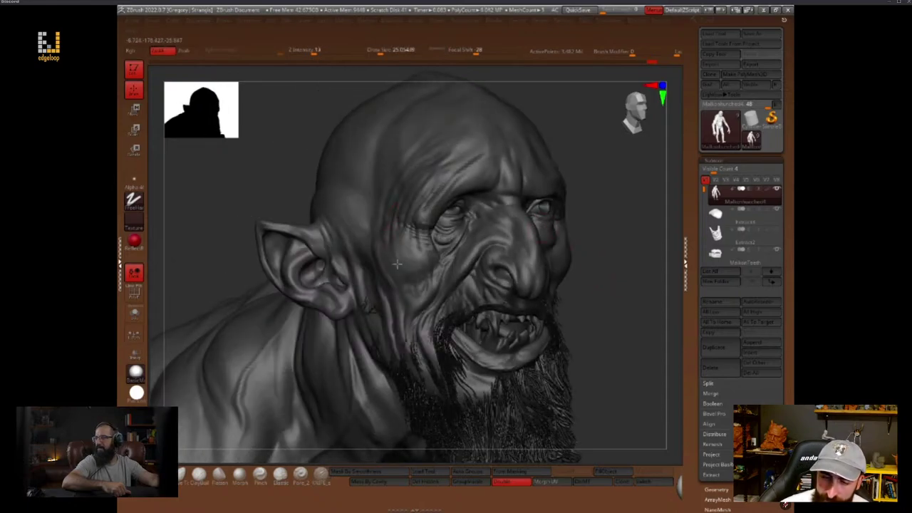
key("space")
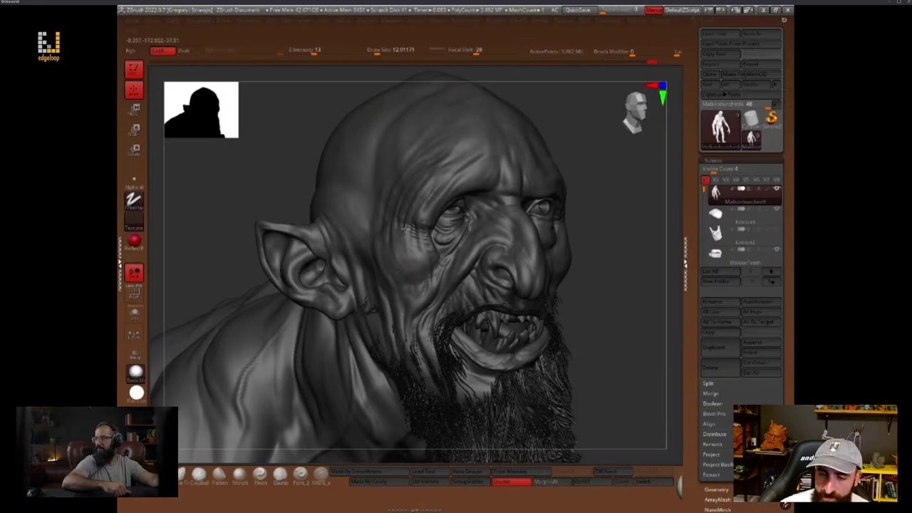
mouse_move(630, 206)
left_mouse_down()
mouse_move(631, 264)
mouse_move(386, 251)
left_mouse_up()
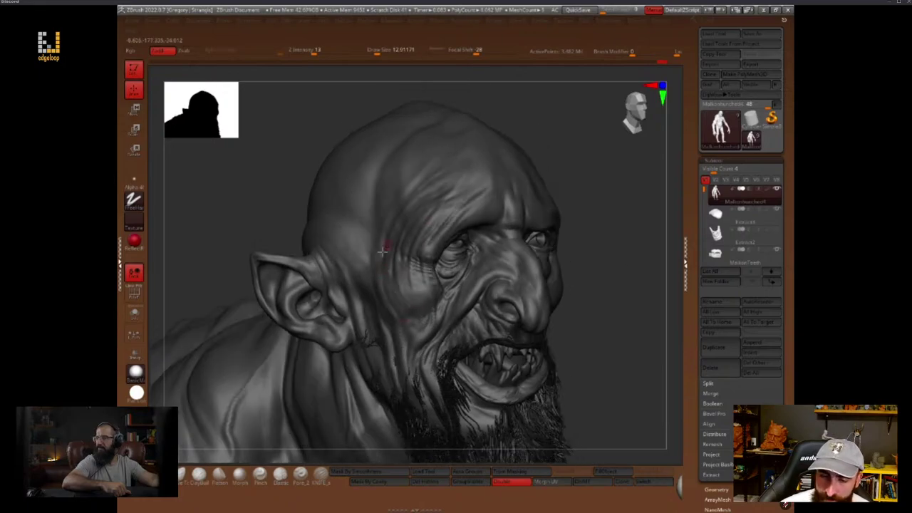
key("space")
left_click_drag(339, 309, 345, 309)
left_click_drag(362, 243, 363, 305)
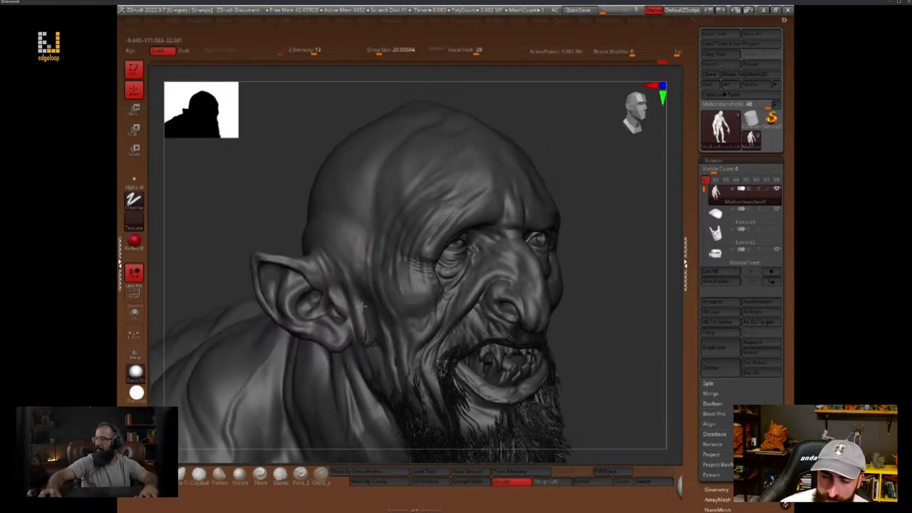
key("bracketleft")
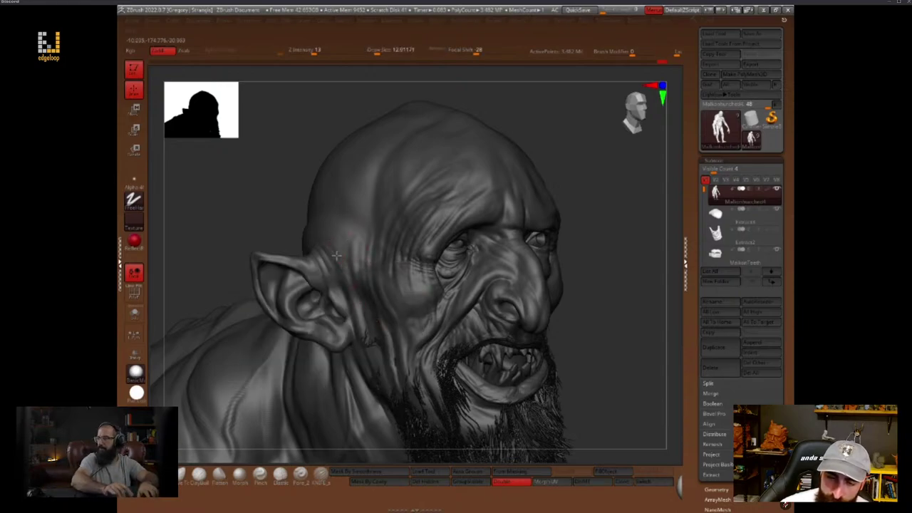
Build up the skin folds in front of the ear with ClayBuildup at intensity 20 and brush size about 20
key("space")
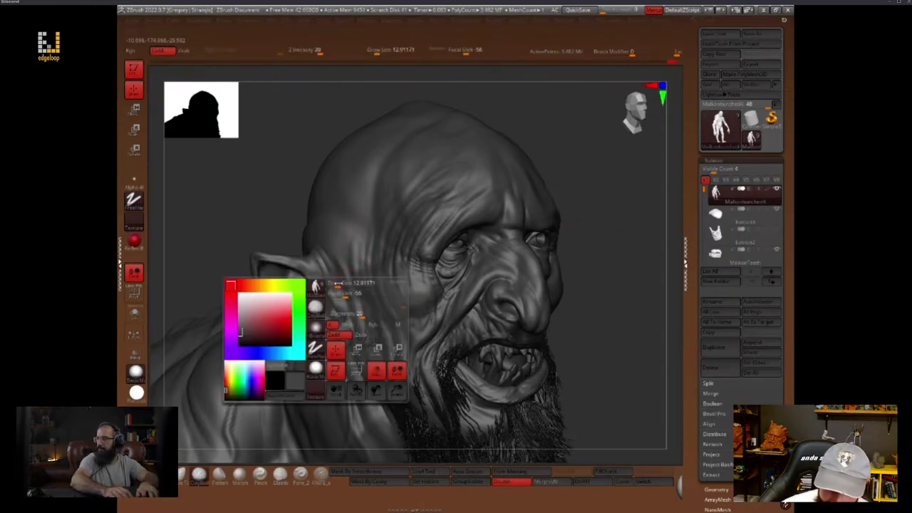
key("bracketright")
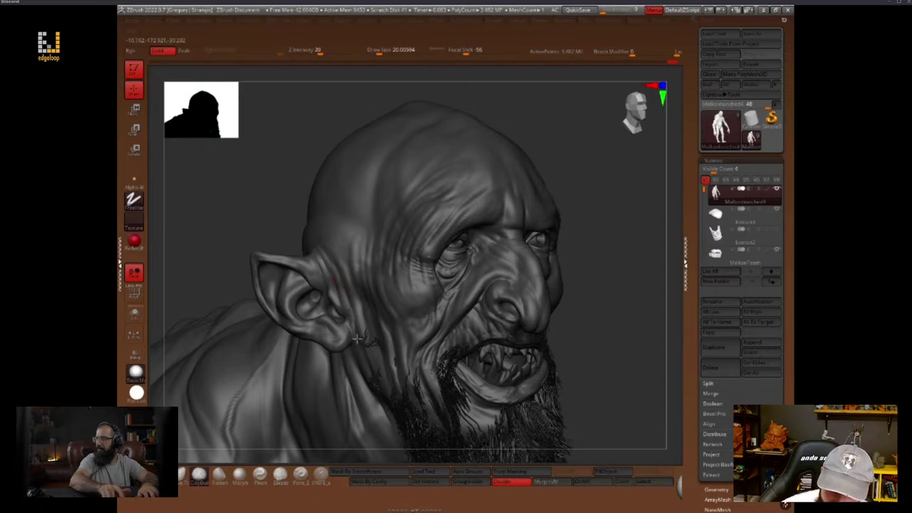
left_click_drag(630, 275, 576, 288)
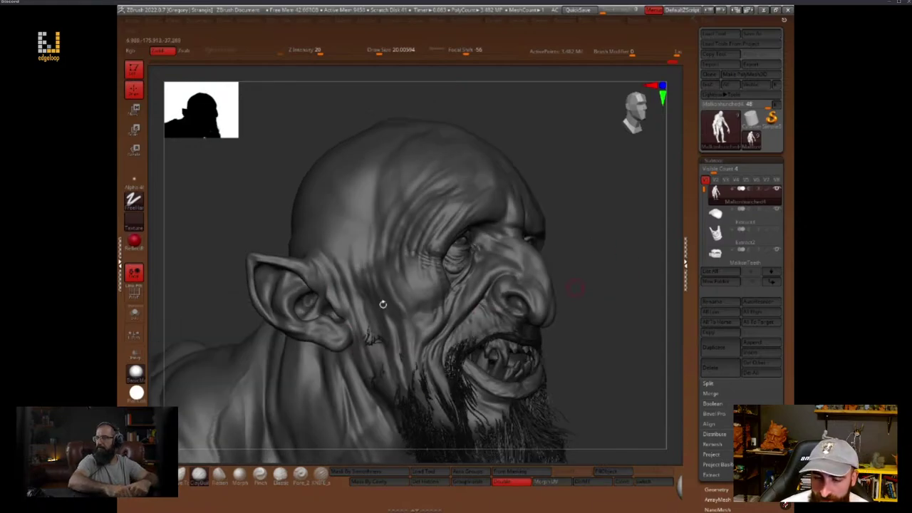
mouse_move(573, 334)
left_mouse_down()
mouse_move(605, 335)
mouse_move(619, 303)
mouse_move(575, 225)
left_mouse_up()
Set the cavity mask intensity to about 96 and mask the body by smoothness with range 10 and falloff 100
scroll(740, 371, "down", 8)
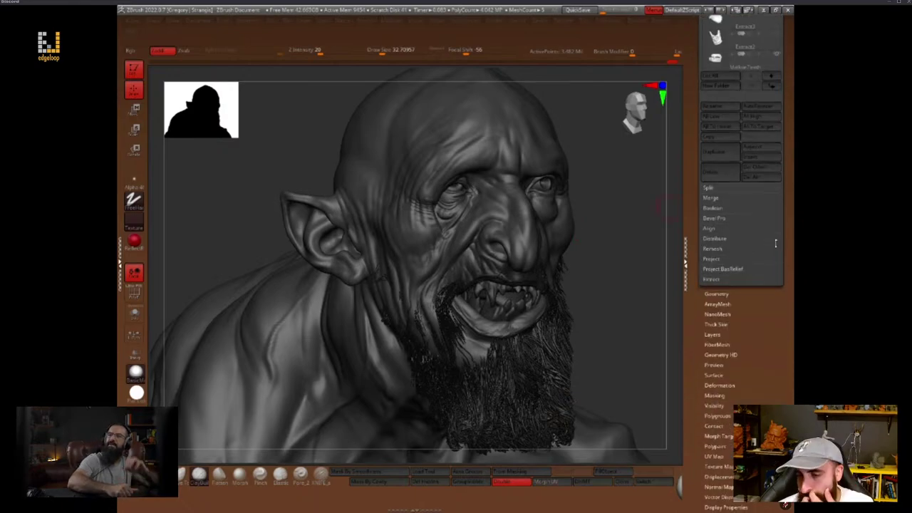
left_click(721, 402)
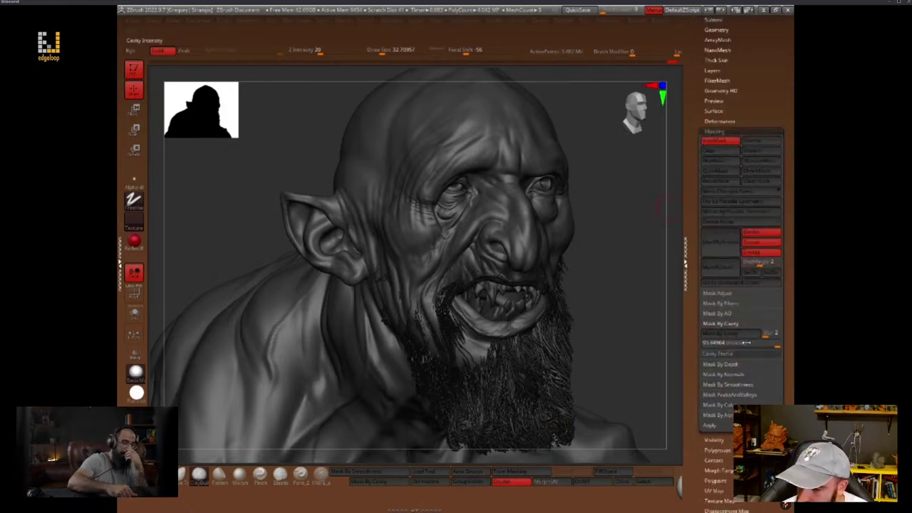
left_click(737, 367)
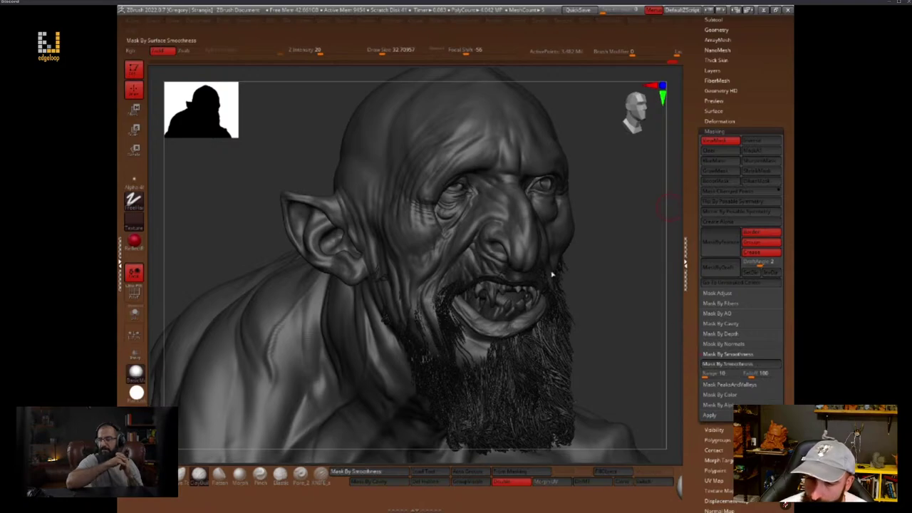
key("shift")
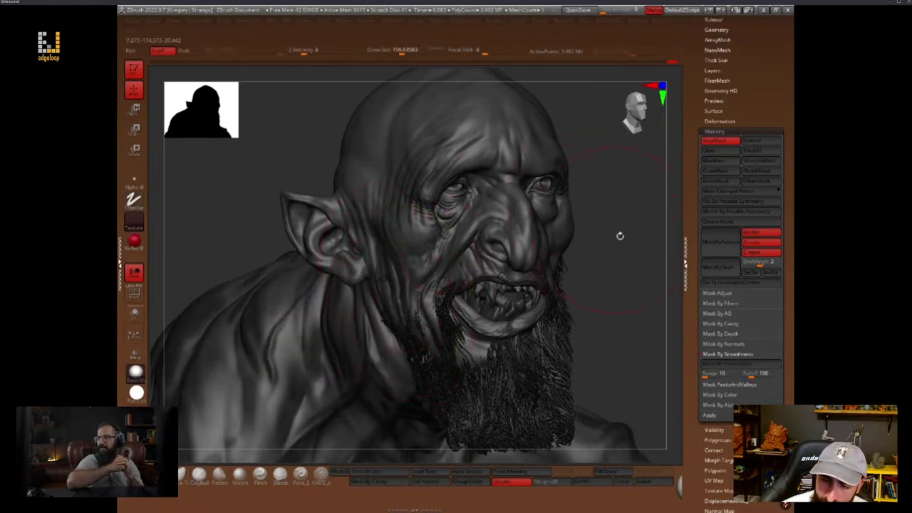
Mask the body by cavity at a lower subdivision level, and work over the cheek folds at intensity 5 with the mask hidden
left_click_drag(608, 246, 620, 274)
key("shift+d")
left_click_drag(598, 240, 617, 244)
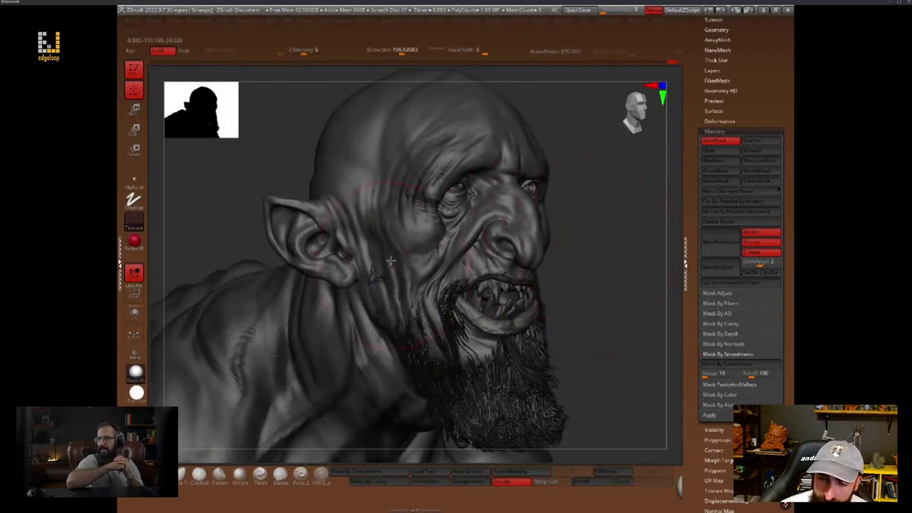
left_click(721, 323)
left_click(721, 333)
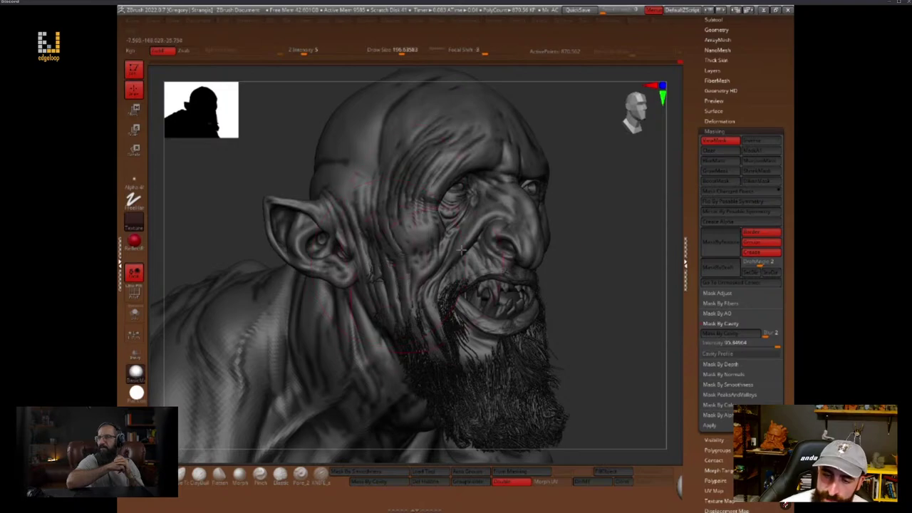
key("ctrl+h")
key("space")
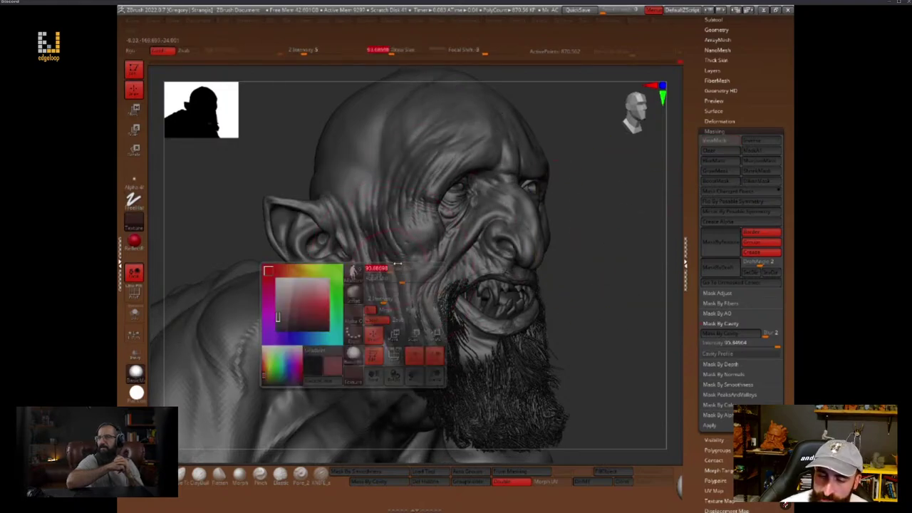
Hide the surrounding interface and examine the head and upper torso from the front at full detail
left_click_drag(618, 228, 609, 248, "alt")
key("Tab")
key("space")
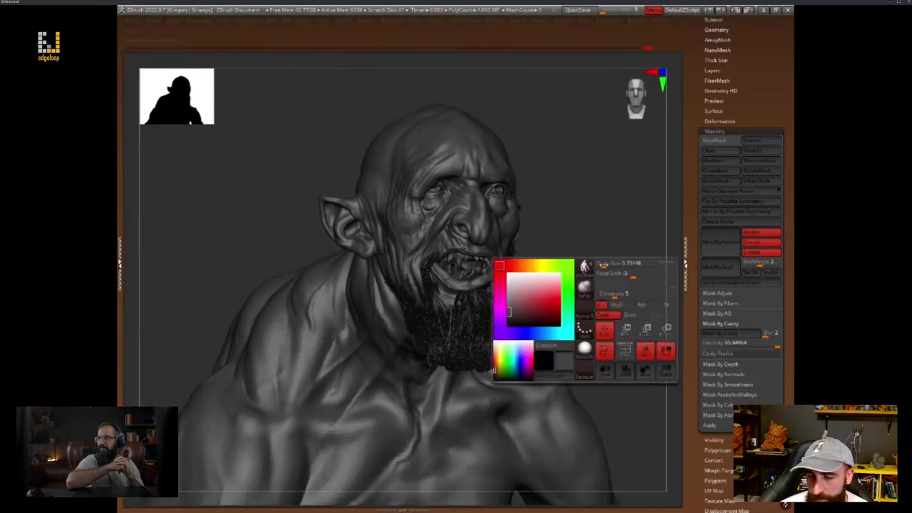
right_click_drag(606, 244, 606, 285)
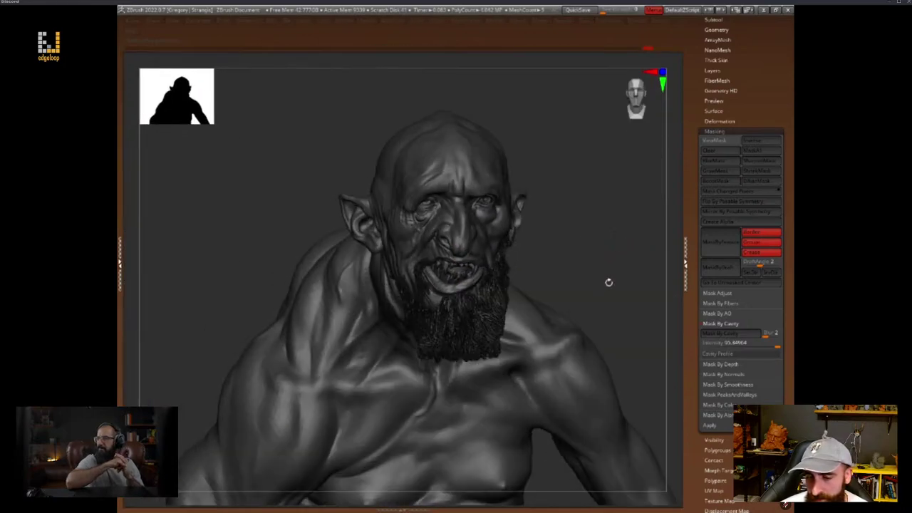
left_click_drag(608, 283, 607, 245, "alt")
Select the teeth subtool and adjust the teeth inside the open mouth, checking their placement from the side
left_click(497, 285, "alt")
key("w")
left_click(493, 285, "alt")
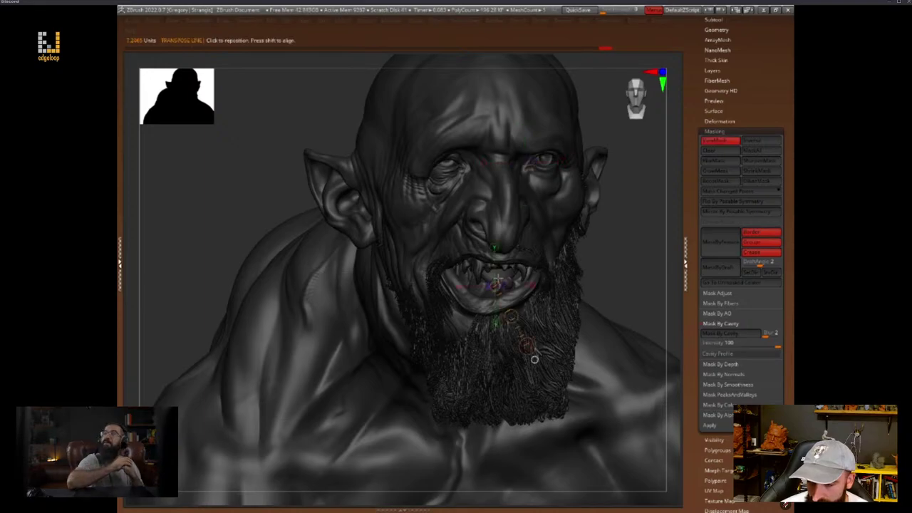
key("q")
key("space")
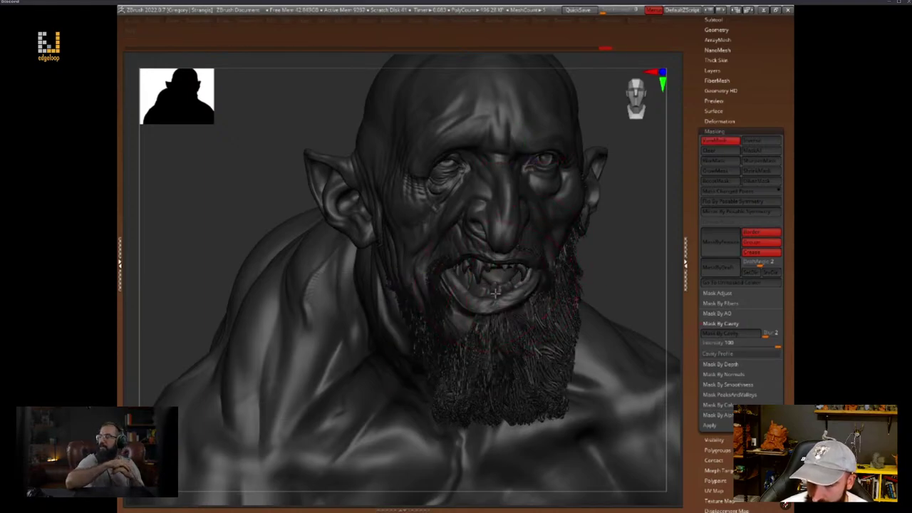
right_click_drag(495, 287, 613, 252)
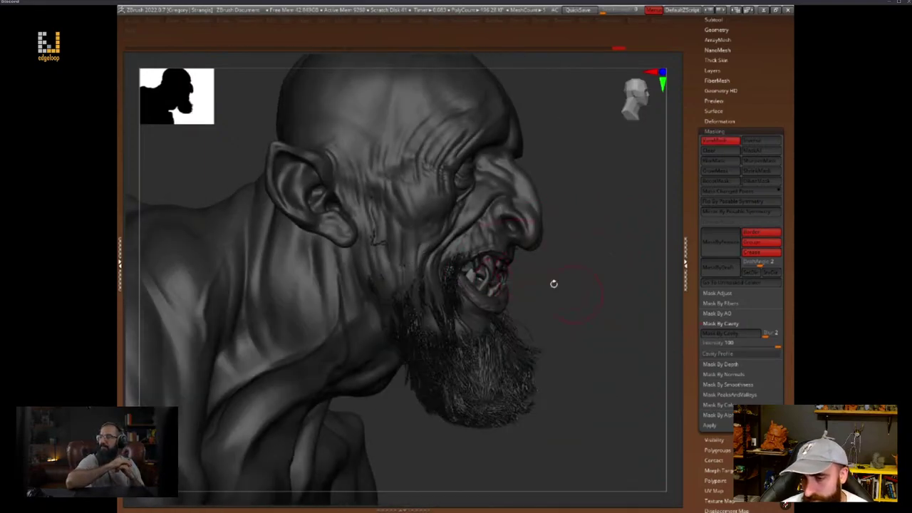
Adjust the teeth further with a smaller brush from the front and three-quarter views, and make the body the active subtool
left_click(500, 276, "alt")
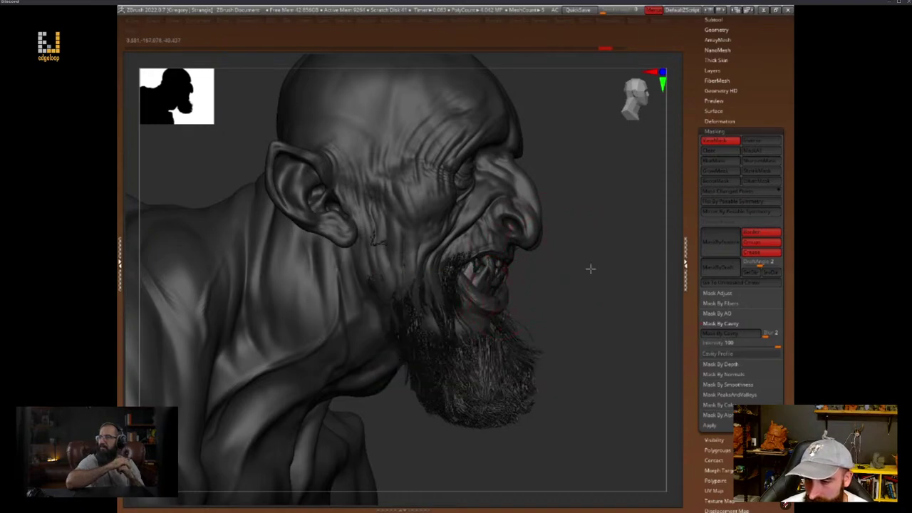
right_click_drag(590, 268, 579, 260)
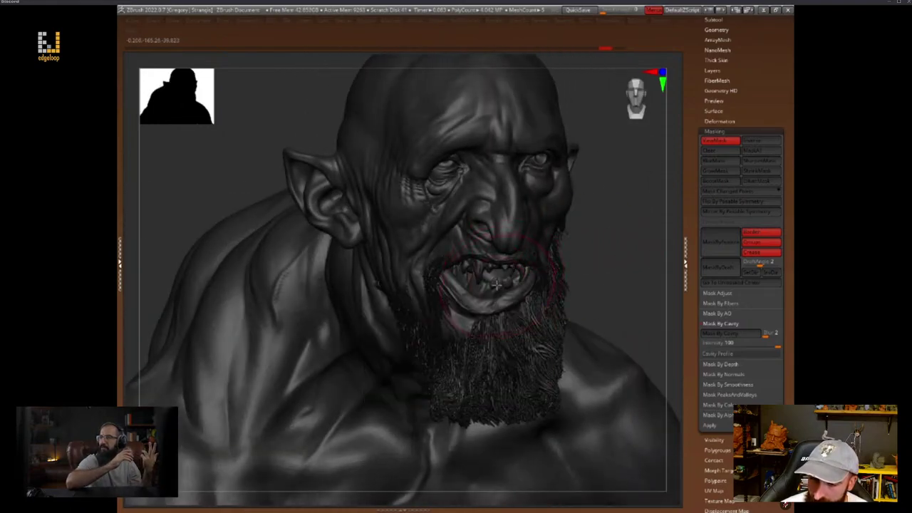
key("space")
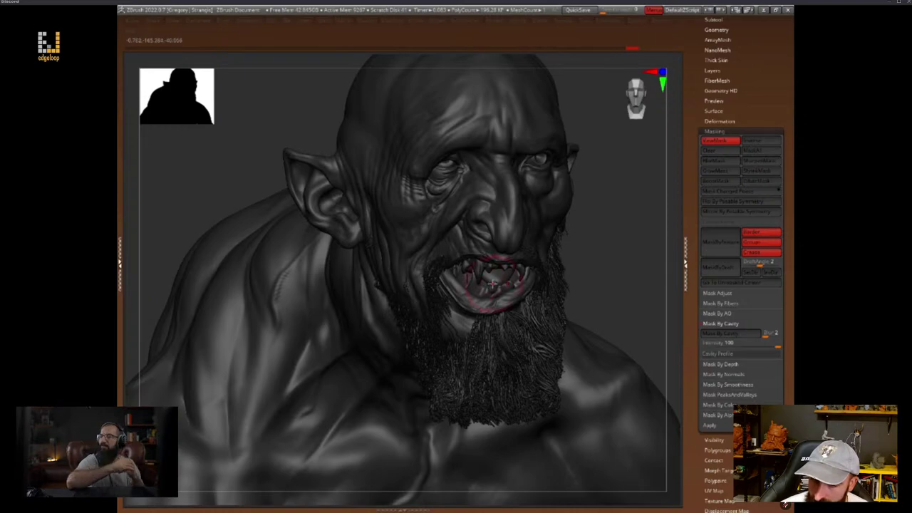
mouse_move(613, 256)
right_mouse_down()
mouse_move(629, 244)
mouse_move(611, 285)
mouse_move(537, 264)
right_mouse_up()
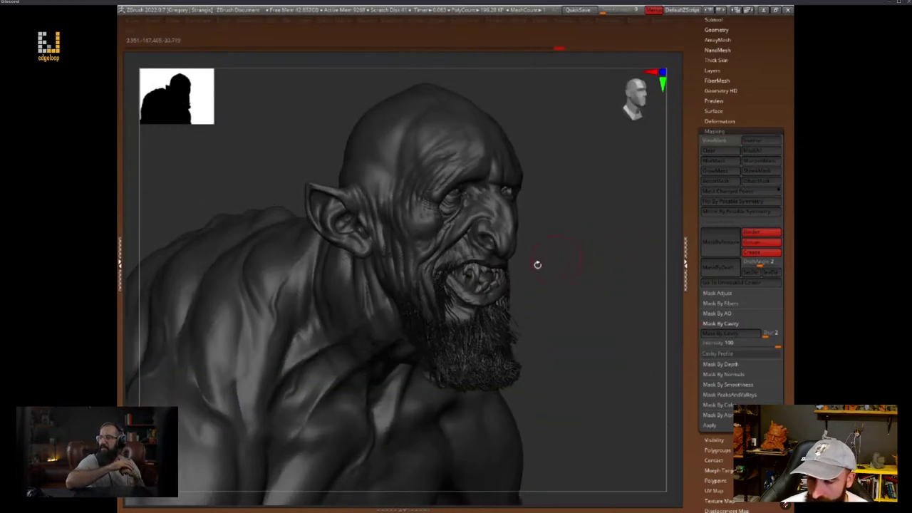
left_click(479, 277, "alt")
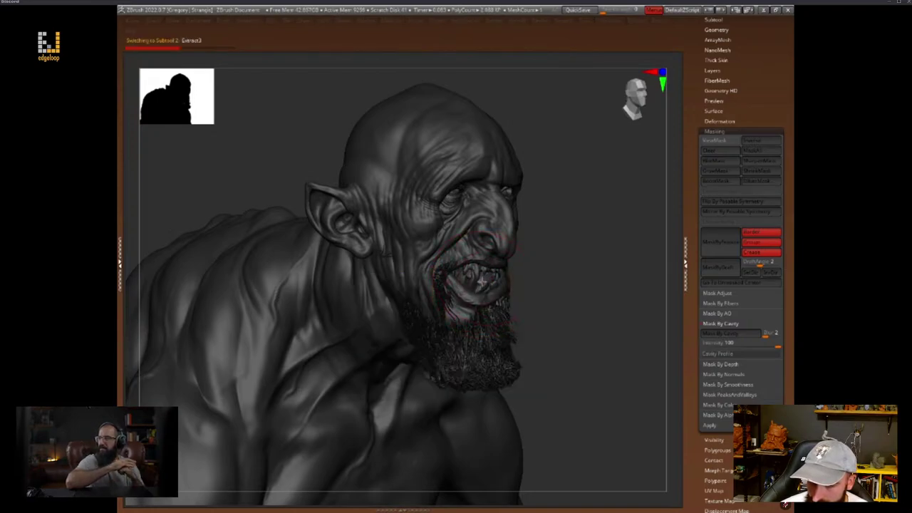
left_click(470, 299, "alt")
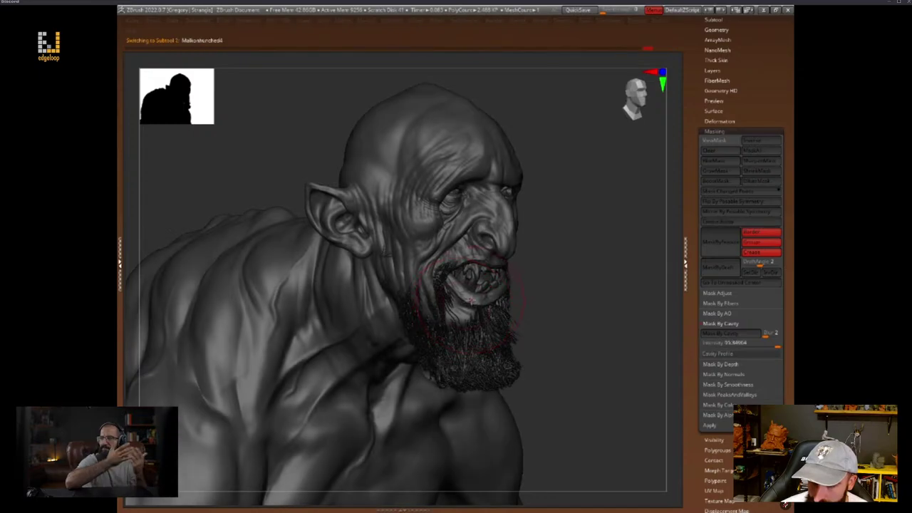
Refine the muscle folds across the upper back and right shoulder from the three-quarter and side views
mouse_move(554, 280)
left_mouse_down()
mouse_move(617, 270)
mouse_move(606, 271)
mouse_move(647, 254)
mouse_move(623, 258)
mouse_move(655, 335)
mouse_move(629, 332)
mouse_move(636, 341)
left_mouse_up()
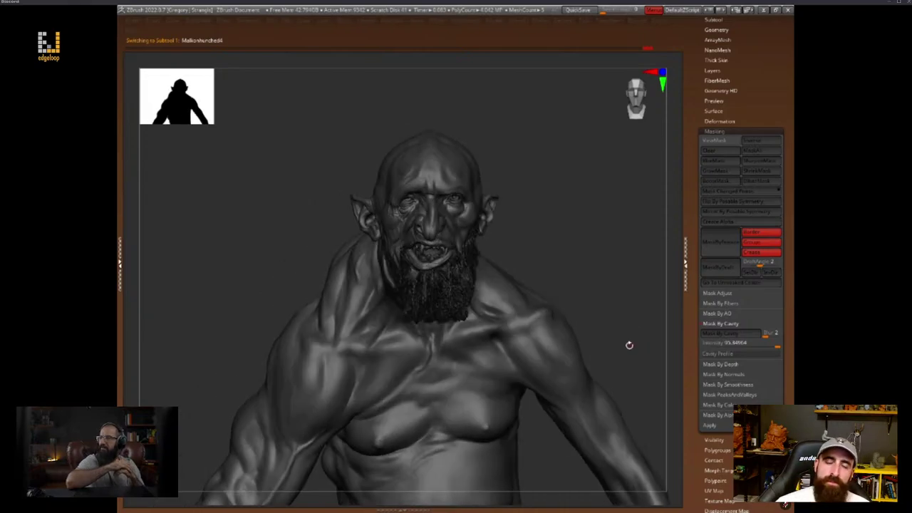
mouse_move(629, 345)
left_mouse_down()
mouse_move(613, 318)
mouse_move(627, 301)
mouse_move(616, 294)
mouse_move(629, 328)
mouse_move(597, 309)
left_mouse_up()
key("space")
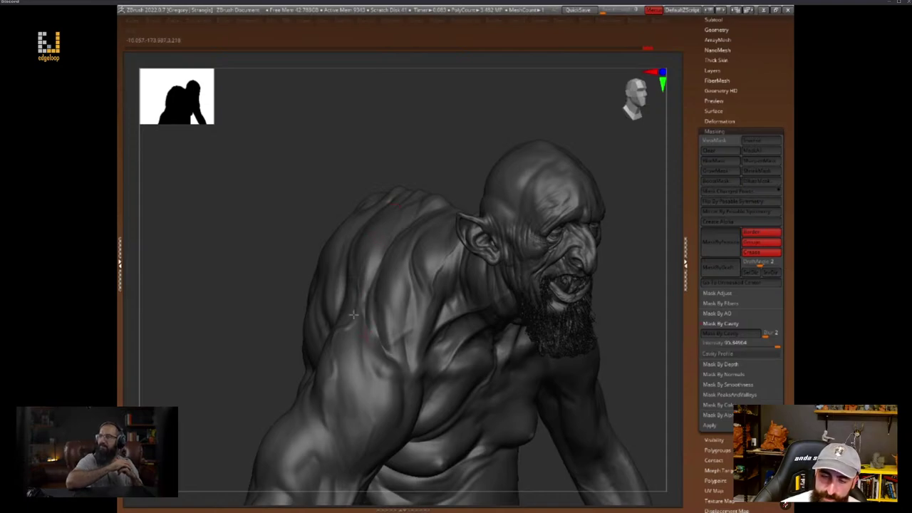
mouse_move(457, 171)
left_mouse_down()
mouse_move(451, 210)
mouse_move(474, 203)
left_mouse_up()
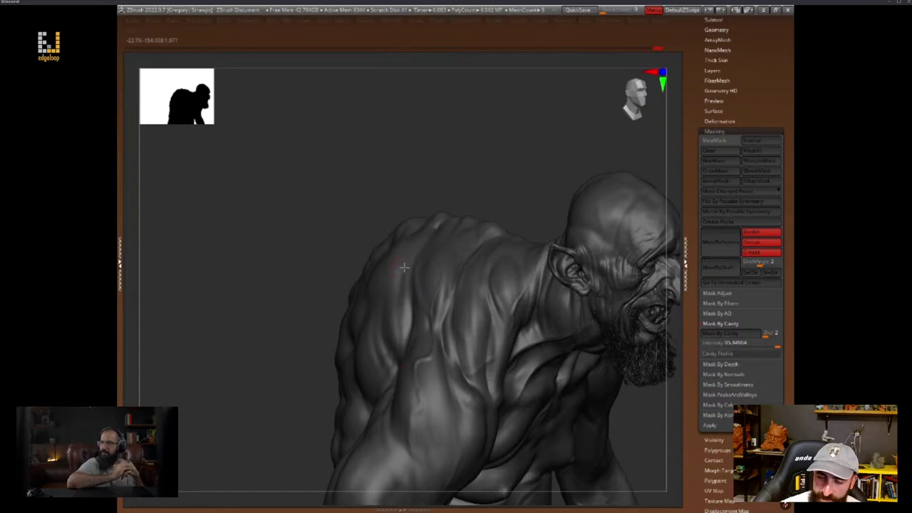
mouse_move(516, 210)
left_mouse_down()
mouse_move(513, 218)
mouse_move(513, 205)
mouse_move(471, 186)
left_mouse_up()
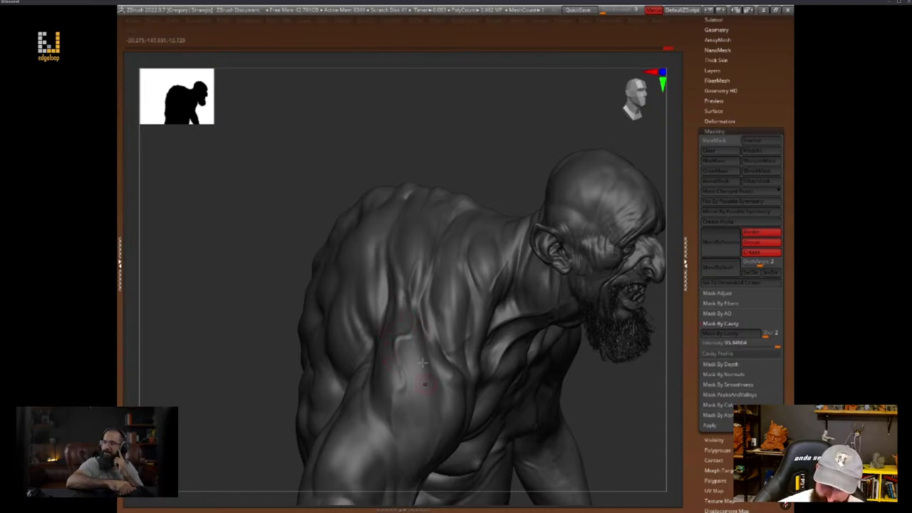
mouse_move(492, 404)
left_mouse_down()
mouse_move(611, 368)
mouse_move(407, 316)
left_mouse_up()
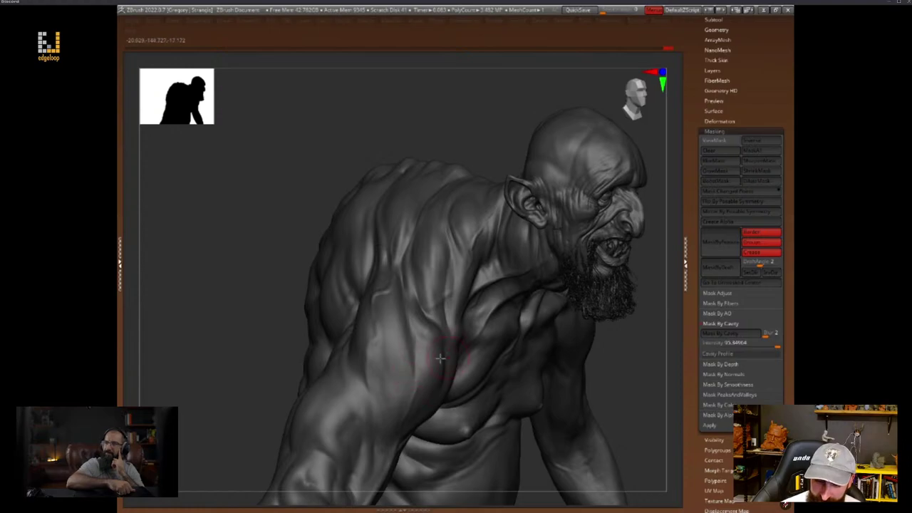
Adjust the brush and refine the muscle forms of the right deltoid and upper arm
key("space")
left_click_drag(411, 347, 425, 353)
mouse_move(627, 375)
left_mouse_down()
mouse_move(635, 335)
mouse_move(627, 366)
mouse_move(641, 350)
mouse_move(427, 325)
left_mouse_up()
key("space")
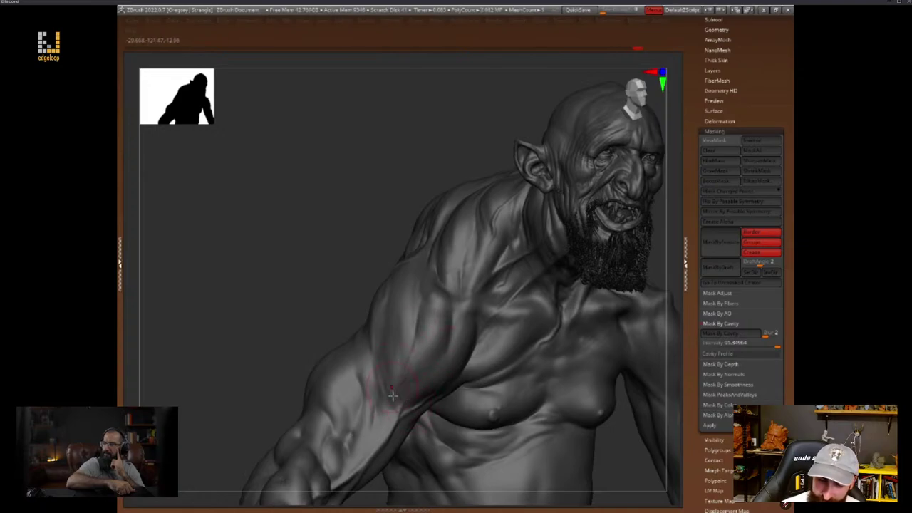
left_click_drag(383, 261, 428, 268)
key("space")
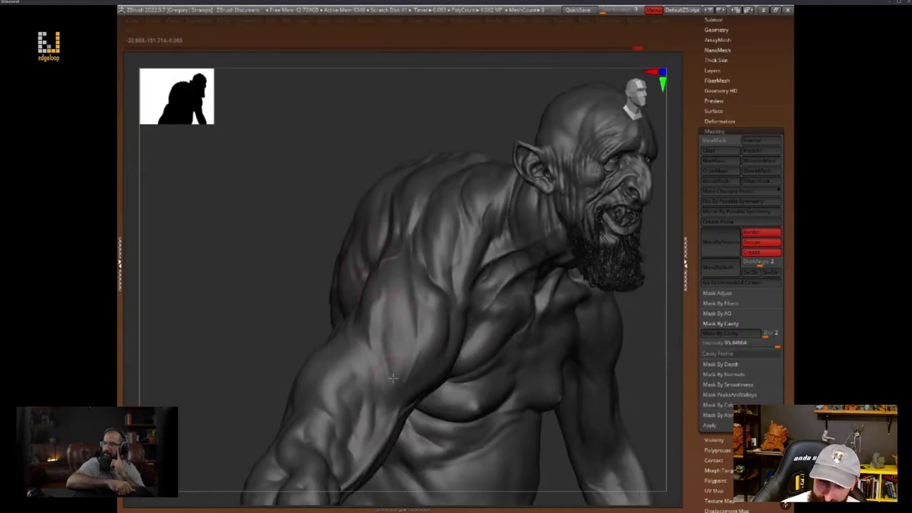
Carve short diagonal creases where the right deltoid meets the upper arm, adjusting the brush size between strokes
mouse_move(341, 299)
right_mouse_down()
mouse_move(310, 326)
mouse_move(329, 312)
right_mouse_up()
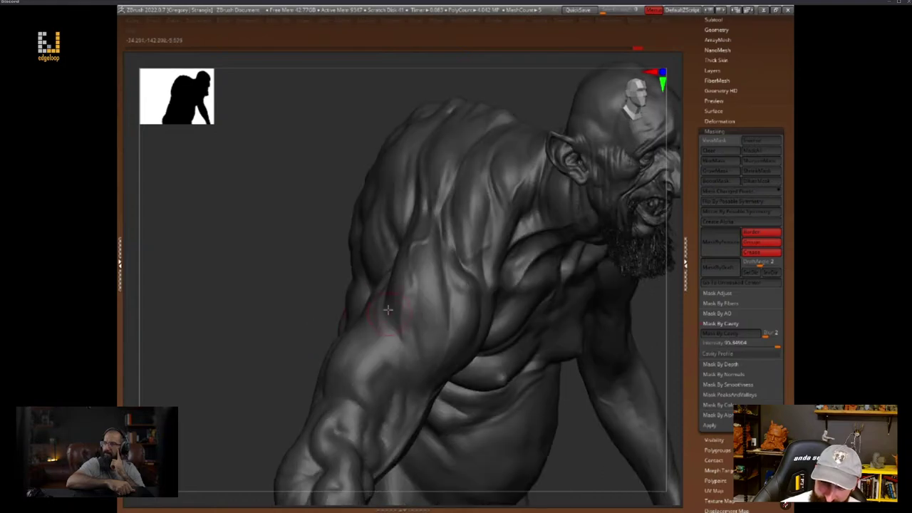
key("space")
key("space")
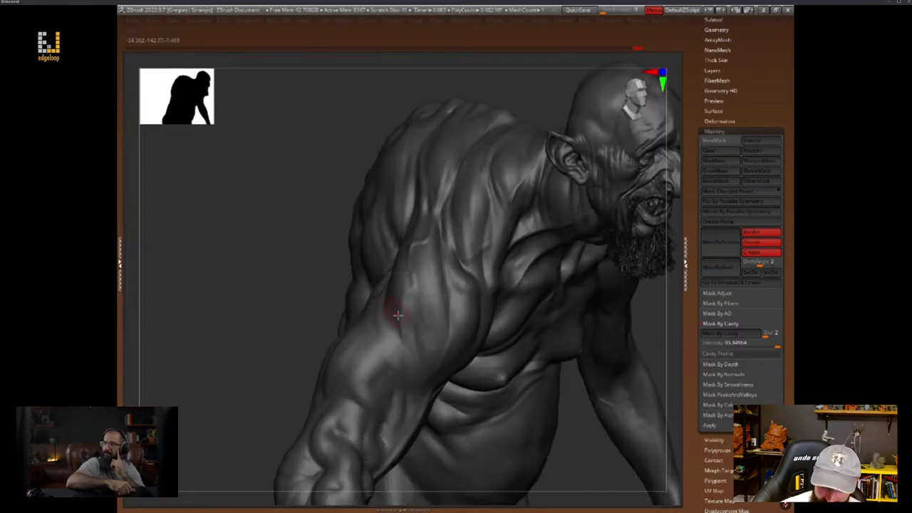
key("space")
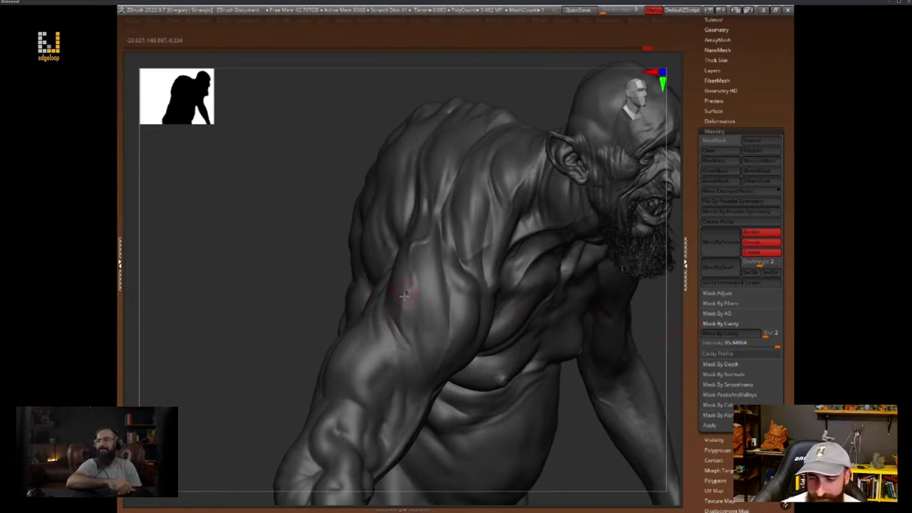
Refine the deltoid and upper arm creases from the rear, side and front, and smooth the area
right_click_drag(317, 353, 323, 342)
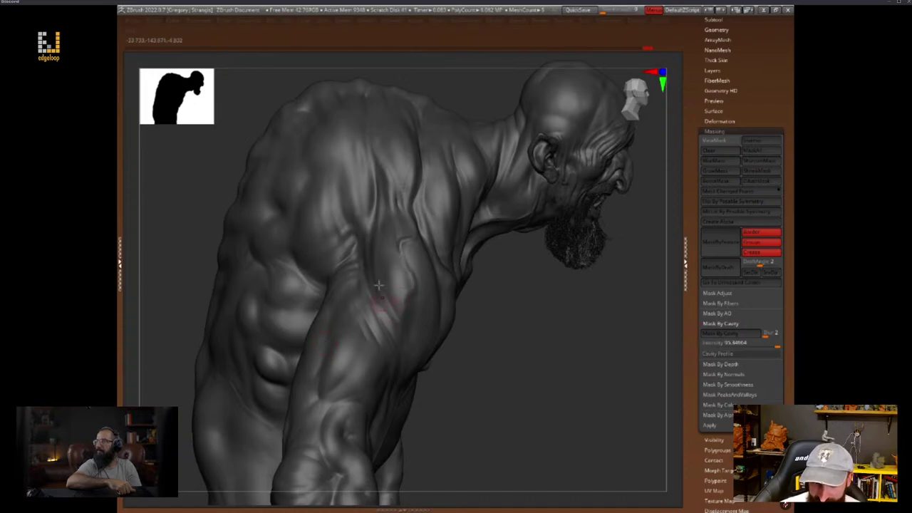
right_click_drag(480, 317, 358, 299)
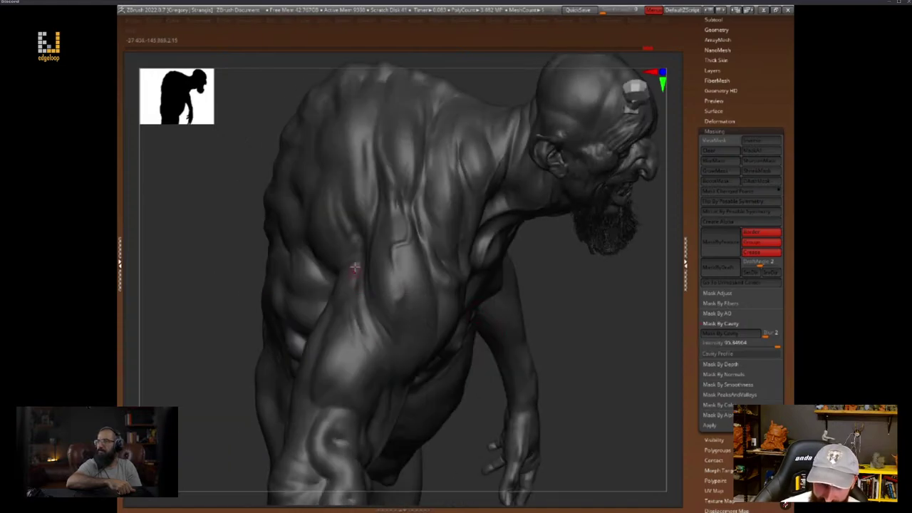
right_click_drag(401, 333, 563, 291)
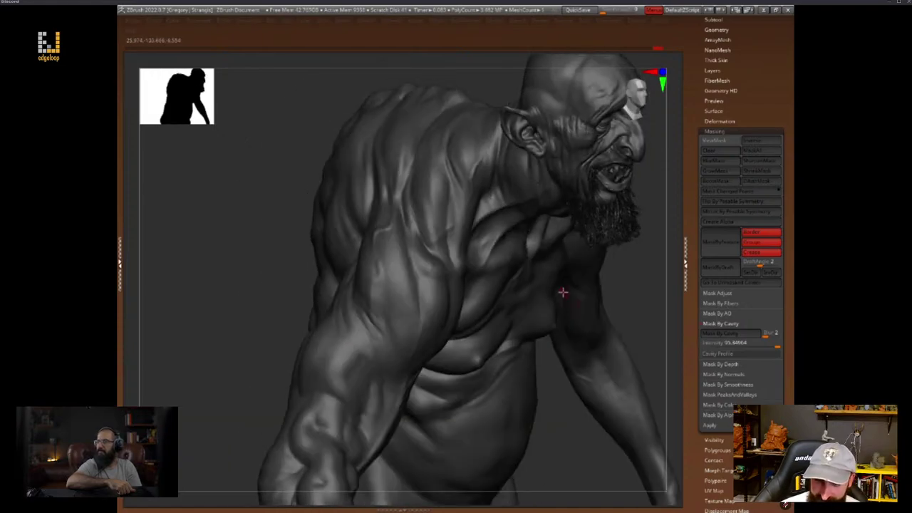
key("space")
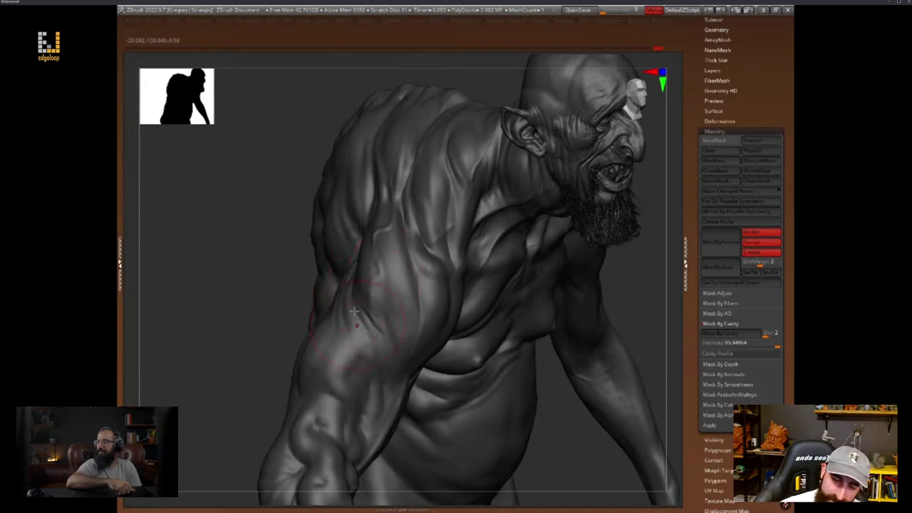
right_click_drag(610, 322, 503, 293)
left_click_drag(397, 293, 381, 315, "shift")
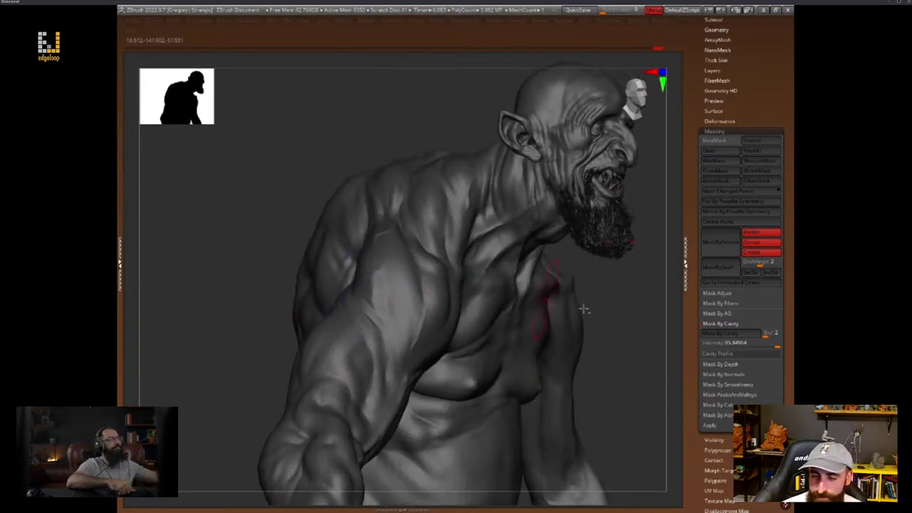
Lower the body by two subdivision levels and set up the brush for reshaping the face close up
mouse_move(584, 309)
right_mouse_down("ctrl")
mouse_move(616, 316)
mouse_move(638, 295)
mouse_move(624, 312)
right_mouse_up("ctrl")
right_click(607, 307)
mouse_move(560, 189)
right_mouse_down("ctrl")
mouse_move(600, 289)
mouse_move(613, 354)
mouse_move(600, 349)
right_mouse_up("ctrl")
key("space")
left_click_drag(500, 271, 509, 272)
right_click_drag(494, 279, 503, 280)
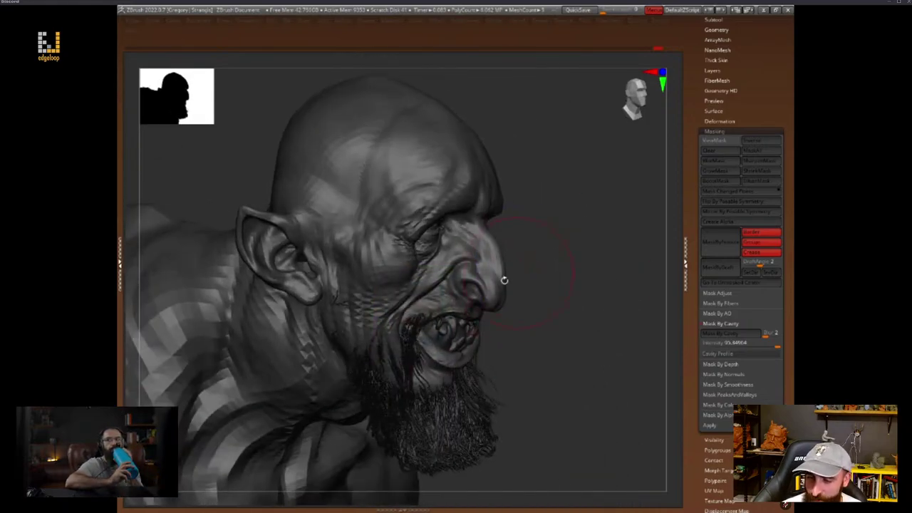
key("shift+d")
key("shift+d")
key("space")
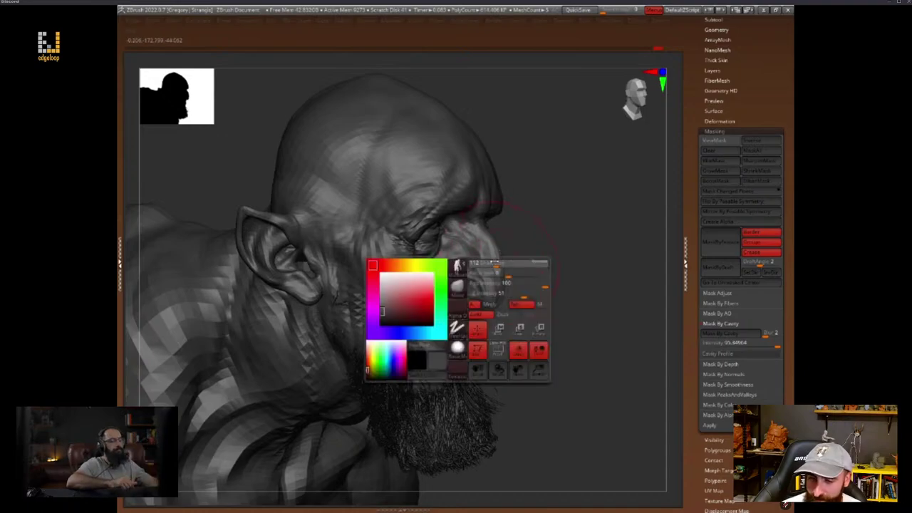
mouse_move(515, 285)
right_mouse_down()
mouse_move(613, 265)
mouse_move(621, 301)
mouse_move(604, 282)
right_mouse_up()
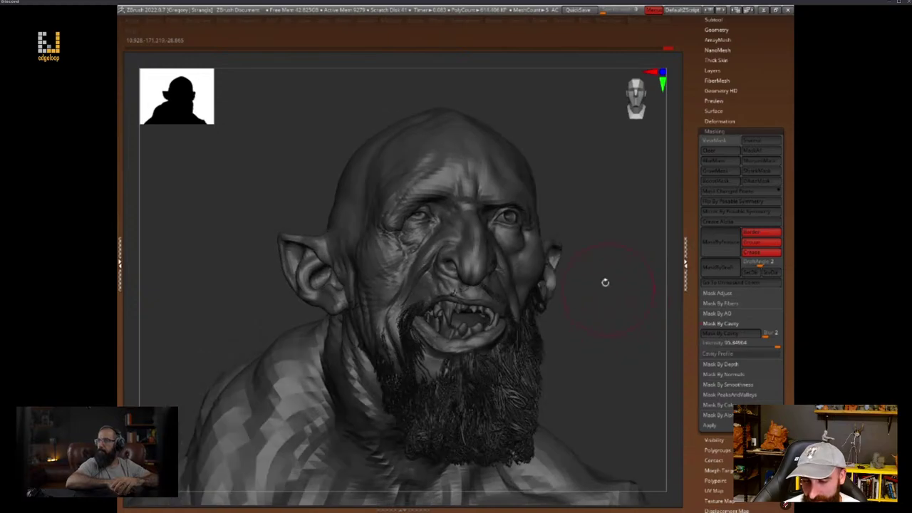
Reshape the lips and mouth corners around the open mouth from the front, varying the brush size
key("space")
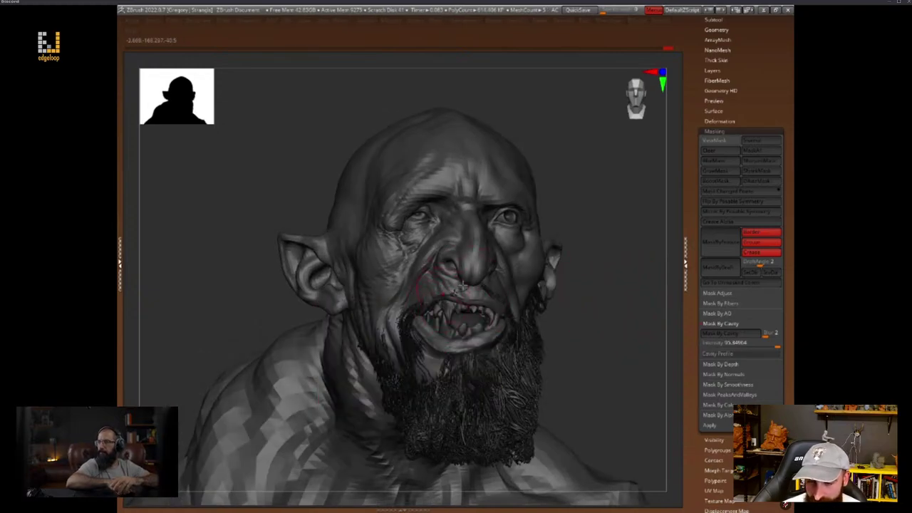
left_click_drag(570, 285, 579, 269)
right_click(425, 322)
mouse_move(422, 319)
right_mouse_down()
mouse_move(578, 297)
mouse_move(459, 385)
right_mouse_up()
key("space")
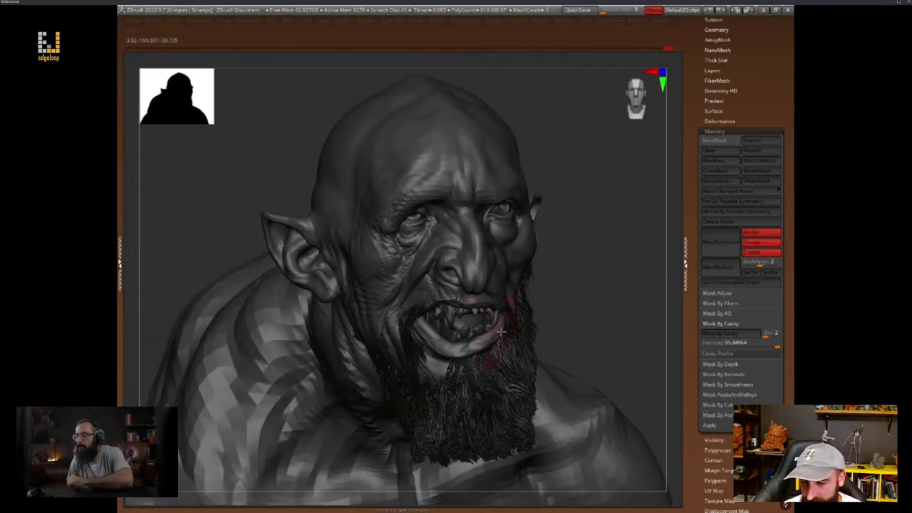
key("space")
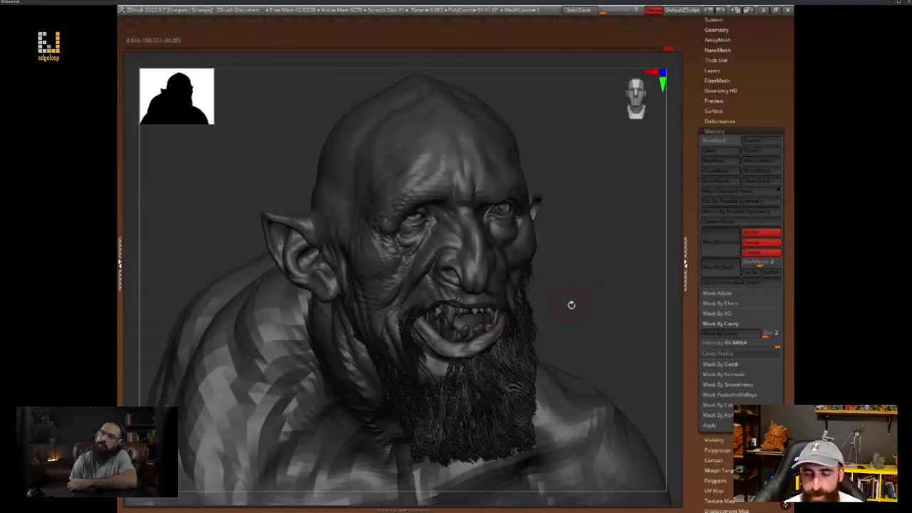
Adjust the lower lip and inner mouth from the three-quarter view and check the mouth from other angles
right_click_drag(570, 304, 523, 307)
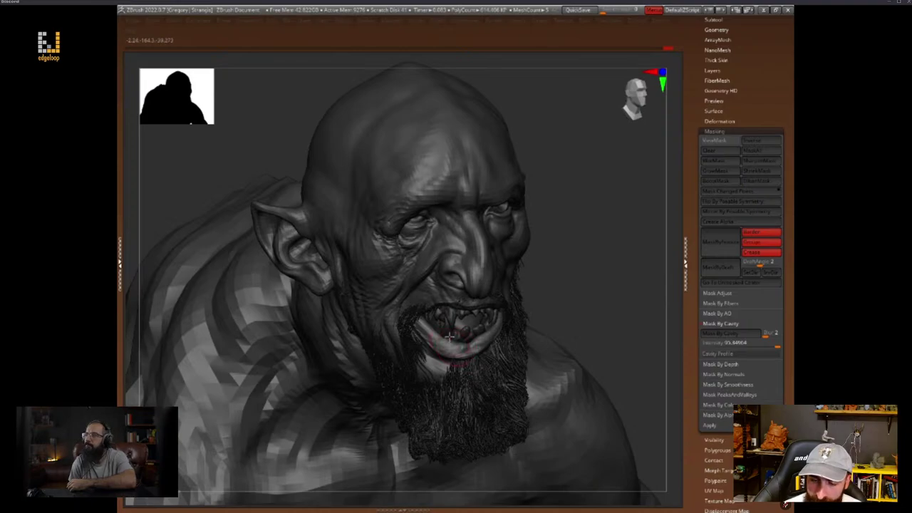
key("space")
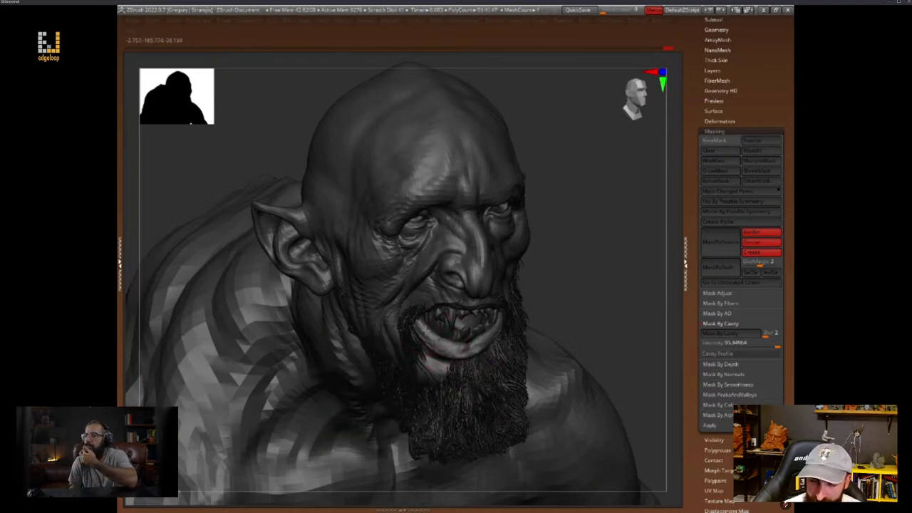
right_click_drag(551, 286, 535, 291)
mouse_move(602, 278)
right_mouse_down()
mouse_move(586, 297)
mouse_move(571, 291)
mouse_move(588, 300)
right_mouse_up()
key("space")
right_click_drag(567, 350, 612, 350)
Examine the torso and right arm with the surrounding interface hidden, turning the polygroup wireframe display on and off
key("Tab")
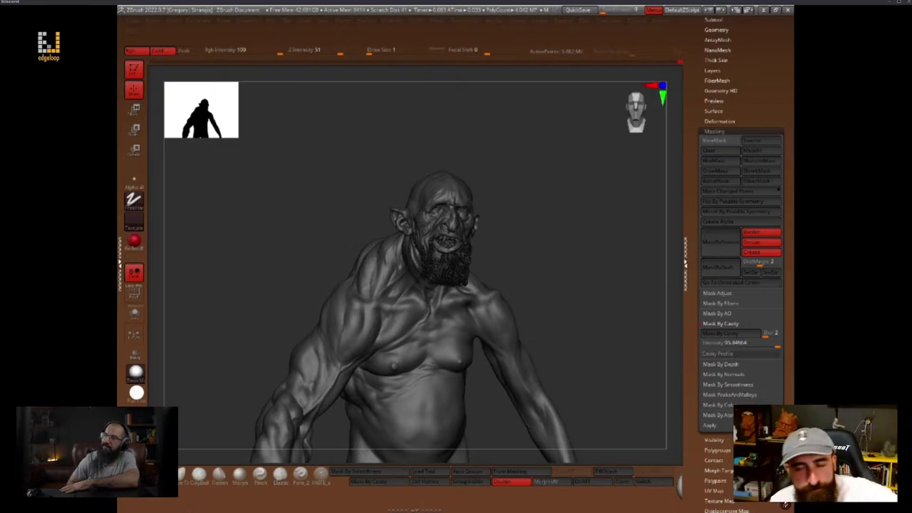
mouse_move(609, 329)
left_mouse_down()
mouse_move(616, 317)
mouse_move(603, 329)
mouse_move(609, 389)
mouse_move(591, 333)
mouse_move(596, 375)
mouse_move(619, 363)
mouse_move(624, 382)
mouse_move(635, 373)
mouse_move(625, 357)
left_mouse_up()
key("Tab")
left_click_drag(666, 388, 657, 251, "alt")
left_click_drag(662, 299, 648, 304)
key("shift+f")
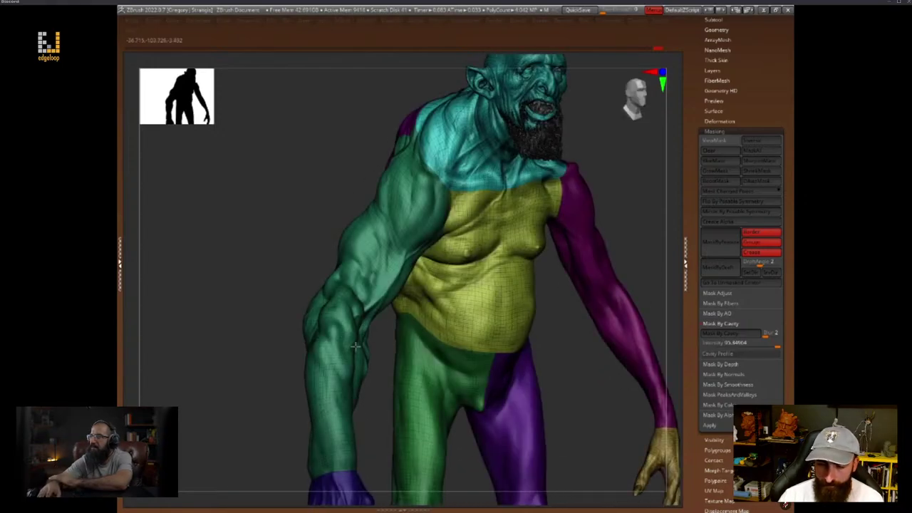
left_click_drag(382, 376, 375, 373)
key("shift+f")
Paint mask lines along the muscles of the right upper arm and forearm, and clear the mask
left_click_drag(415, 345, 409, 447)
key("space")
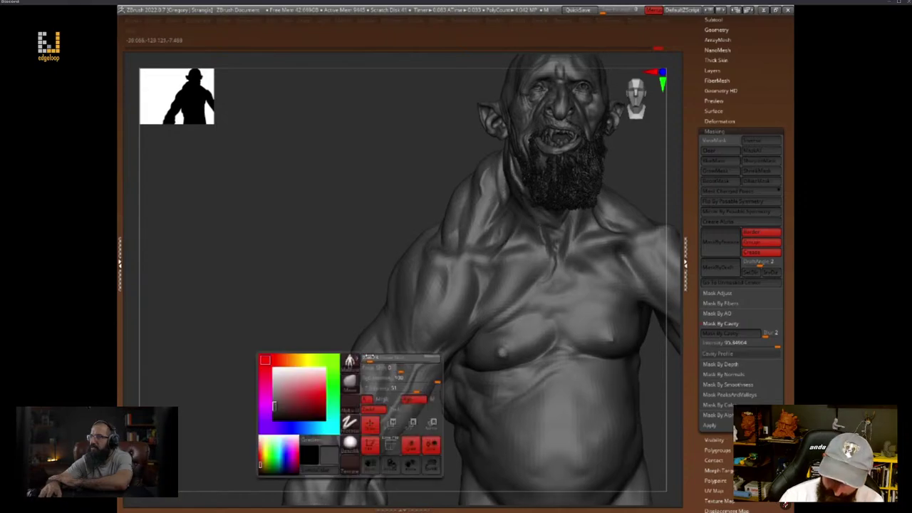
left_click_drag(753, 57, 752, 147)
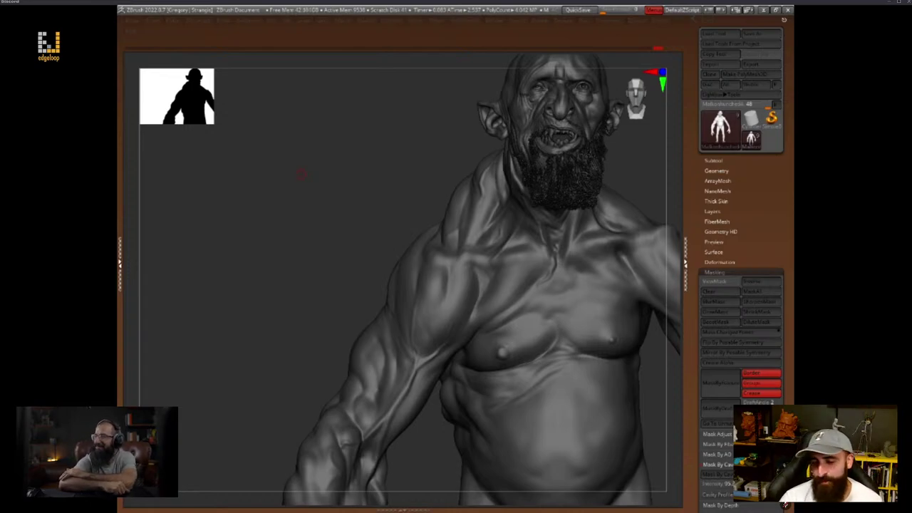
mouse_move(432, 435)
left_mouse_down()
mouse_move(647, 372)
mouse_move(618, 391)
left_mouse_up()
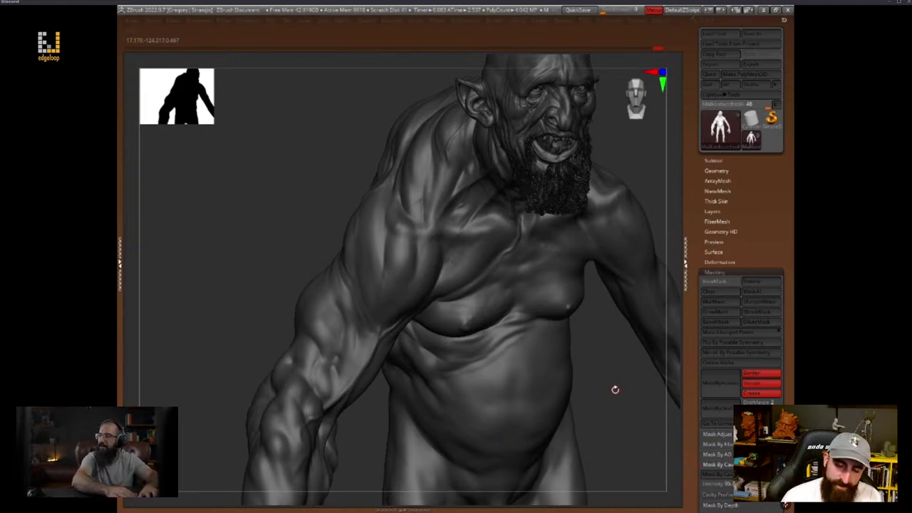
mouse_move(600, 359)
left_mouse_down()
mouse_move(619, 399)
mouse_move(609, 404)
left_mouse_up()
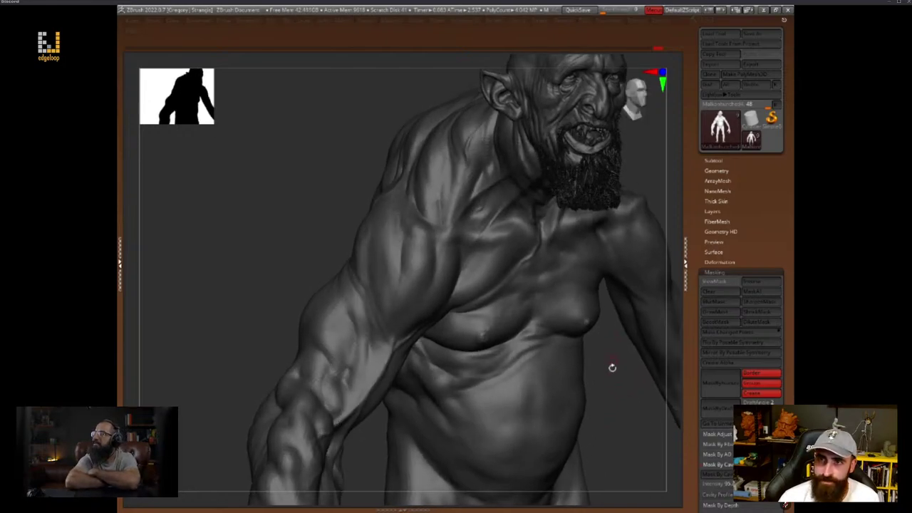
left_click_drag(612, 367, 616, 408)
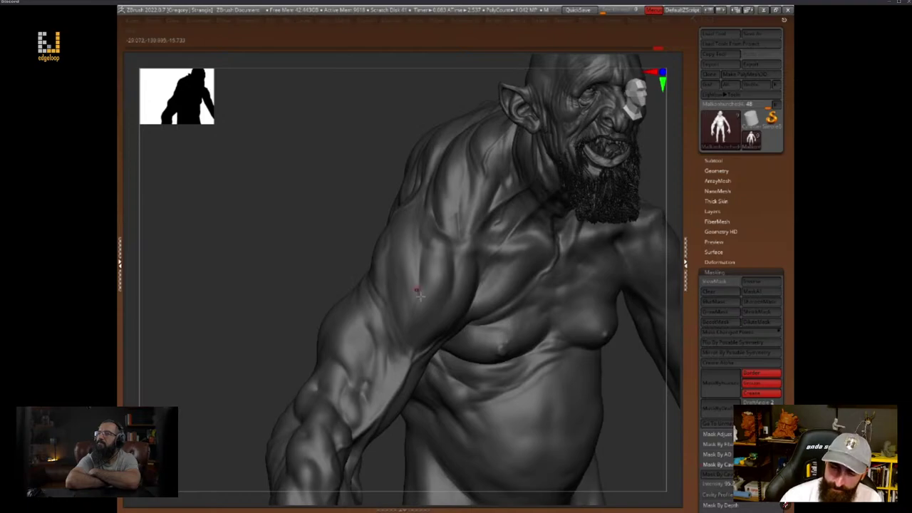
mouse_move(410, 378)
left_mouse_down()
mouse_move(383, 430)
mouse_move(390, 421)
left_mouse_up()
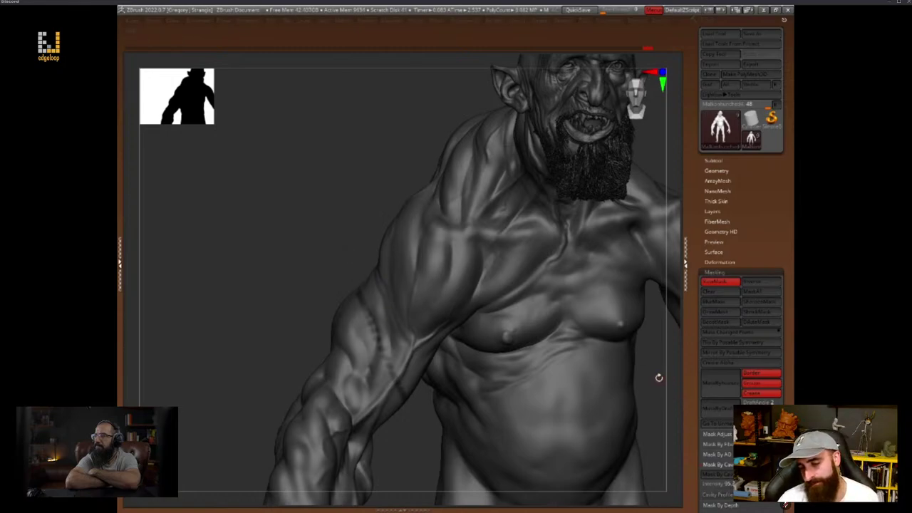
mouse_move(658, 378)
left_mouse_down()
mouse_move(633, 381)
mouse_move(589, 409)
mouse_move(596, 423)
mouse_move(584, 415)
mouse_move(586, 432)
left_mouse_up()
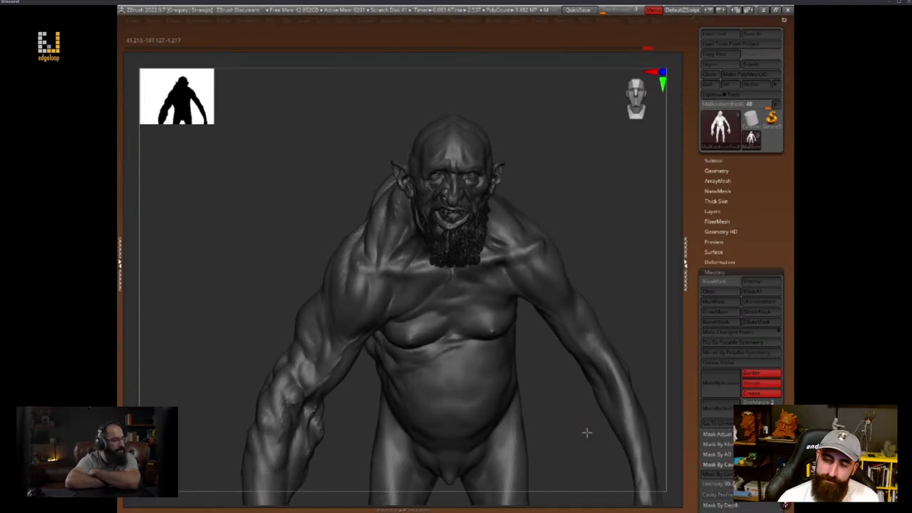
Display the polygroup wireframe and inspect the arms and hands from the front
left_click_drag(549, 363, 617, 344)
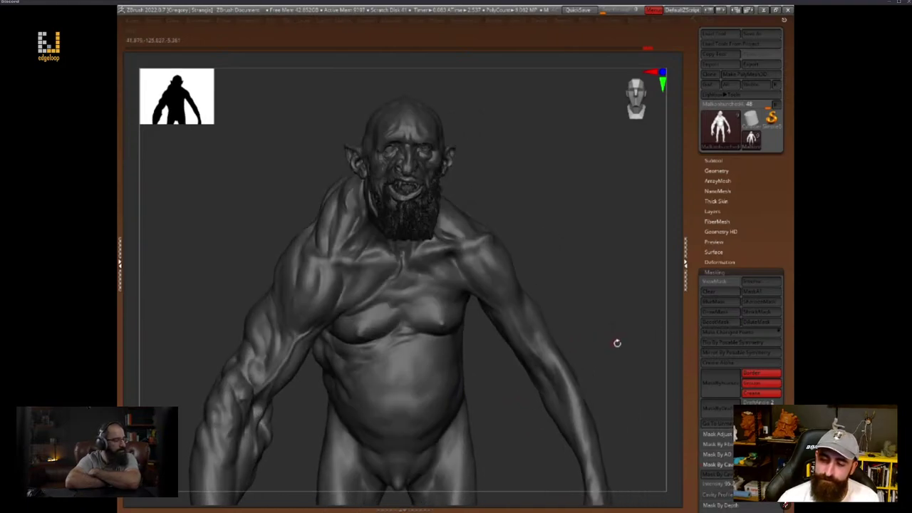
key("shift+f")
key("shift+f")
mouse_move(627, 377)
left_mouse_down()
mouse_move(625, 325)
mouse_move(616, 401)
mouse_move(661, 392)
left_mouse_up()
key("shift+f")
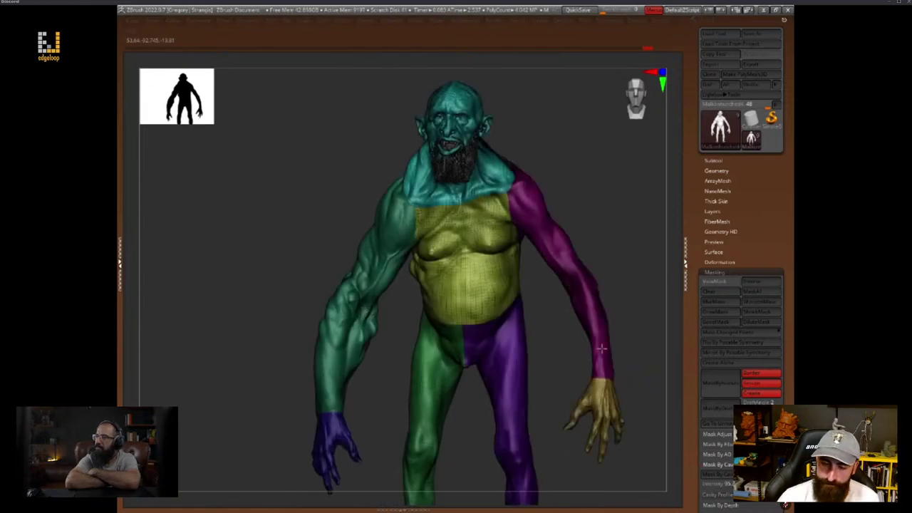
left_click_drag(376, 386, 431, 344, "alt")
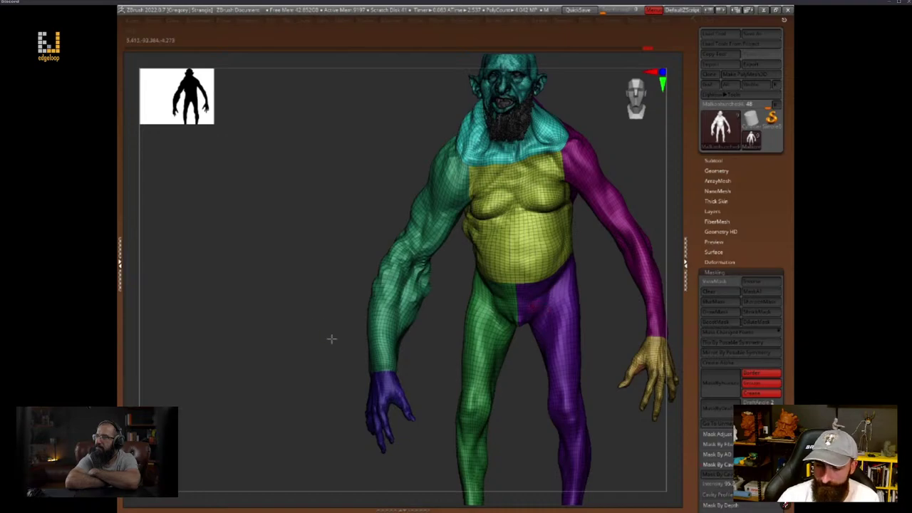
Mask the right hand with a soft edge at the wrist and invert the mask to leave only the hand free
left_click_drag(331, 320, 430, 470, "ctrl")
left_click(388, 358, "ctrl")
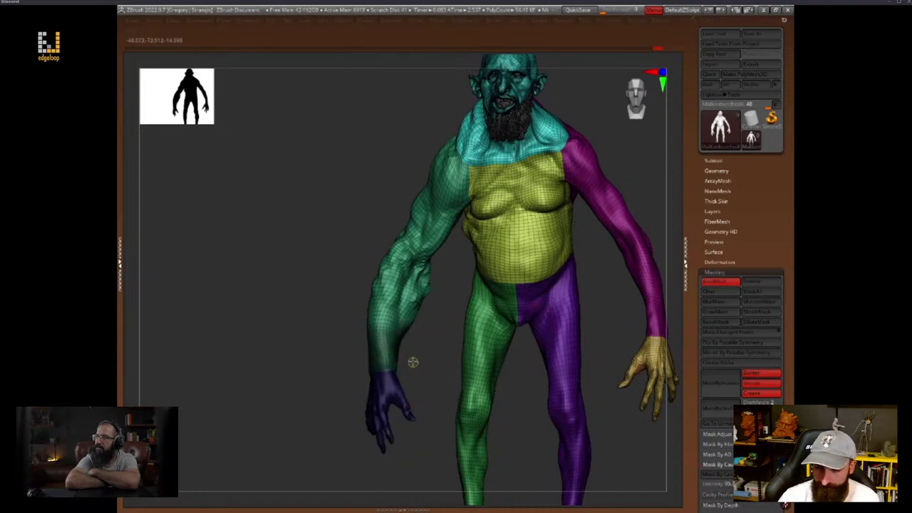
left_click(412, 362, "ctrl")
Rotate the unmasked right hand about the wrist with a transpose line, working from front and three-quarter views
mouse_move(413, 361)
left_mouse_down()
mouse_move(397, 336)
mouse_move(386, 435)
left_mouse_up()
key("r")
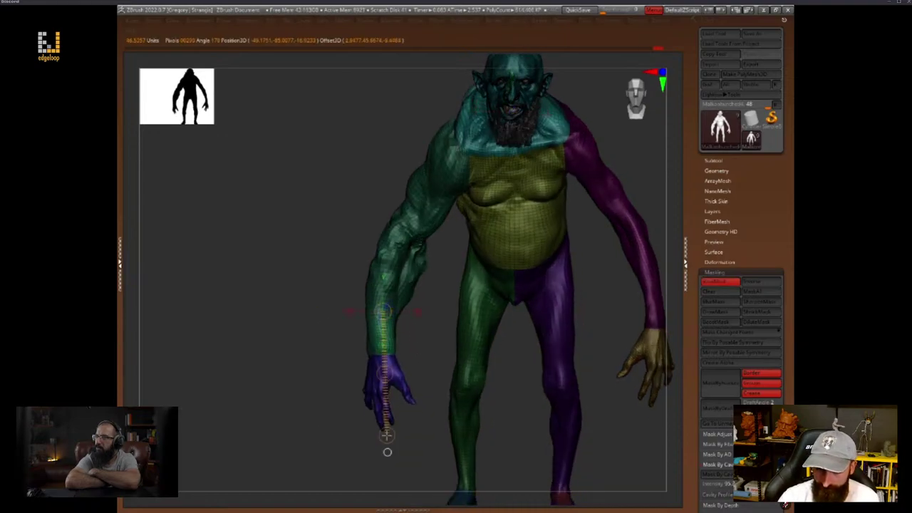
left_click_drag(404, 365, 436, 369)
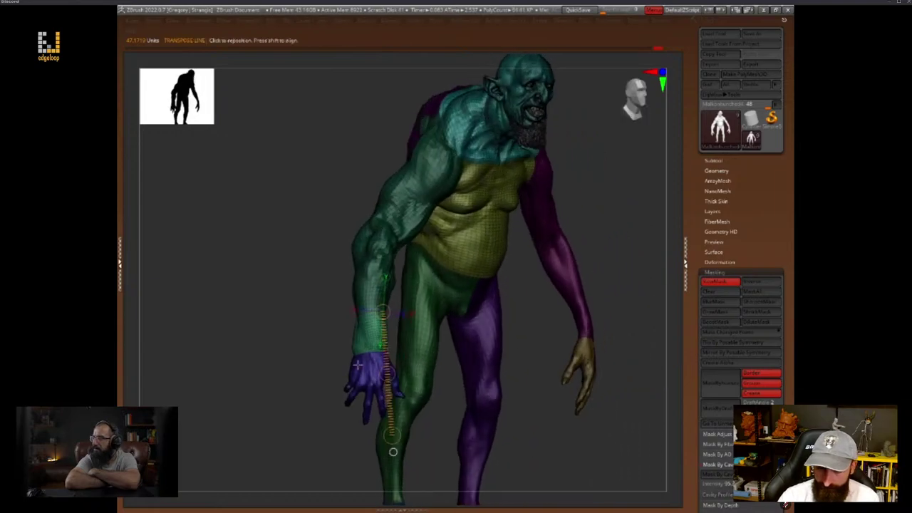
left_click_drag(359, 366, 518, 362)
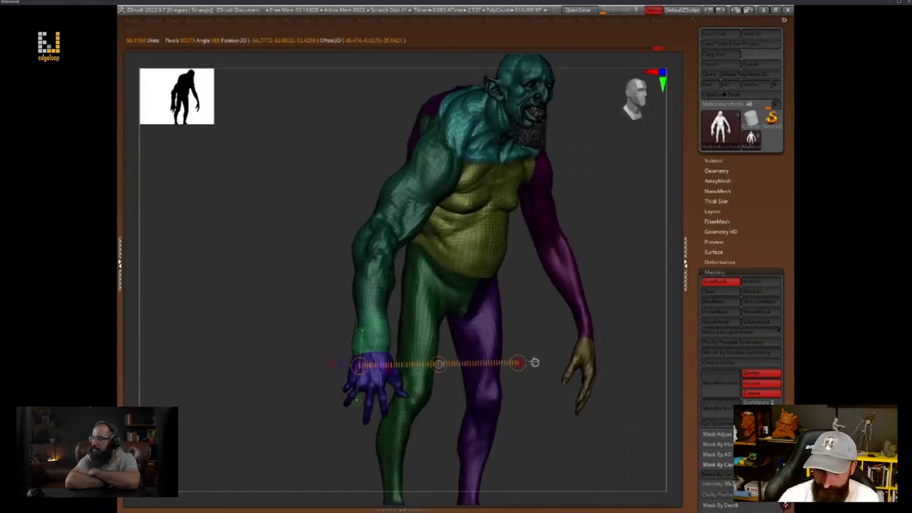
left_click_drag(540, 330, 521, 328)
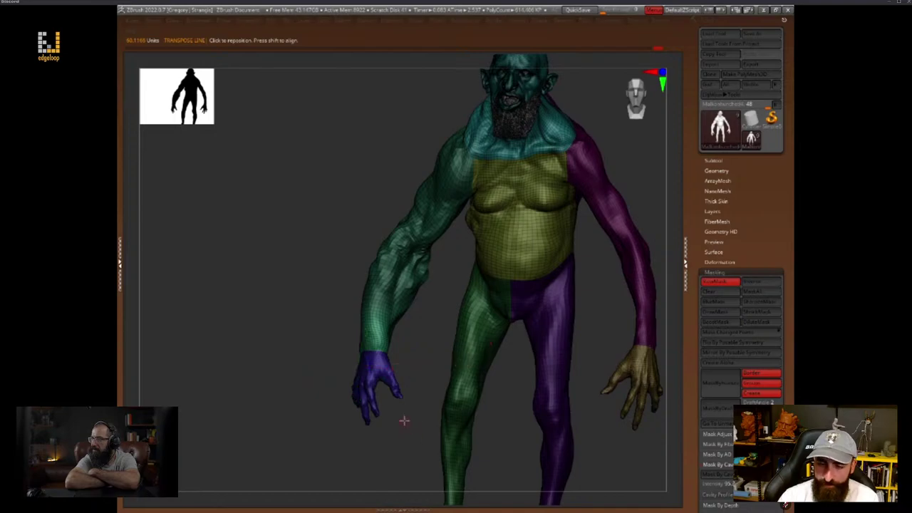
Adjust the right forearm just above the wrist from front and back, and realign the hand along a transpose line
left_click_drag(403, 421, 435, 423)
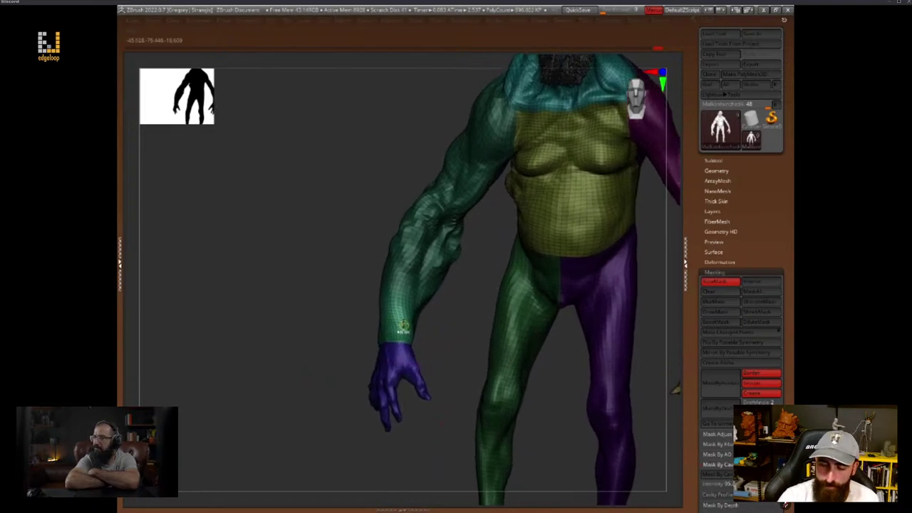
left_click_drag(449, 293, 489, 363)
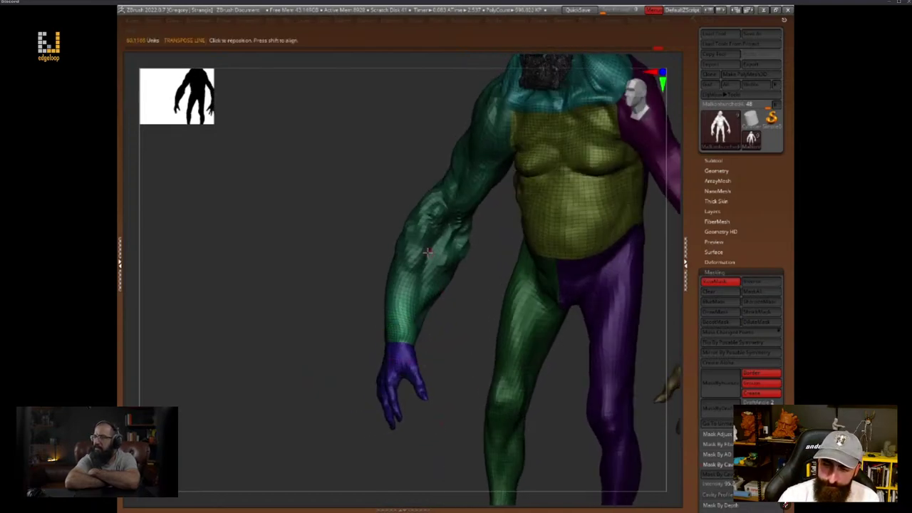
mouse_move(384, 285)
left_mouse_down()
mouse_move(380, 311)
mouse_move(466, 280)
left_mouse_up()
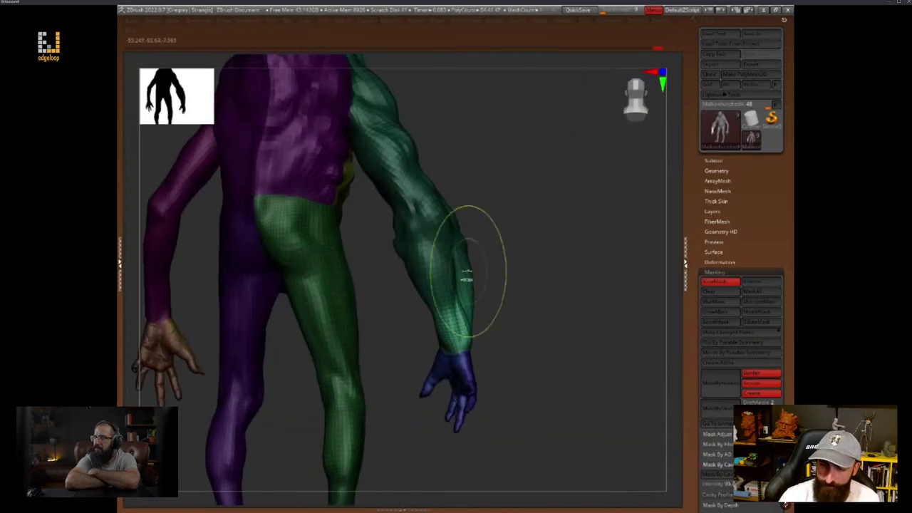
left_click_drag(535, 265, 498, 304)
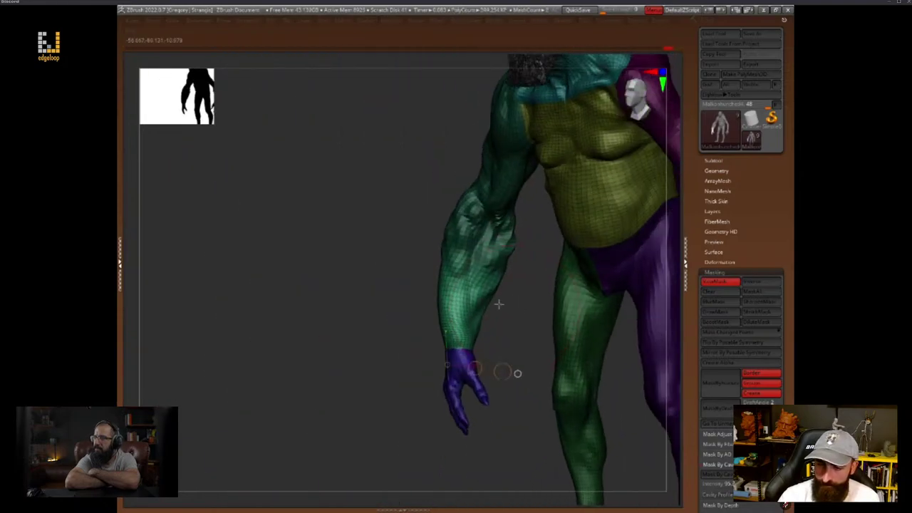
left_click_drag(468, 253, 459, 428)
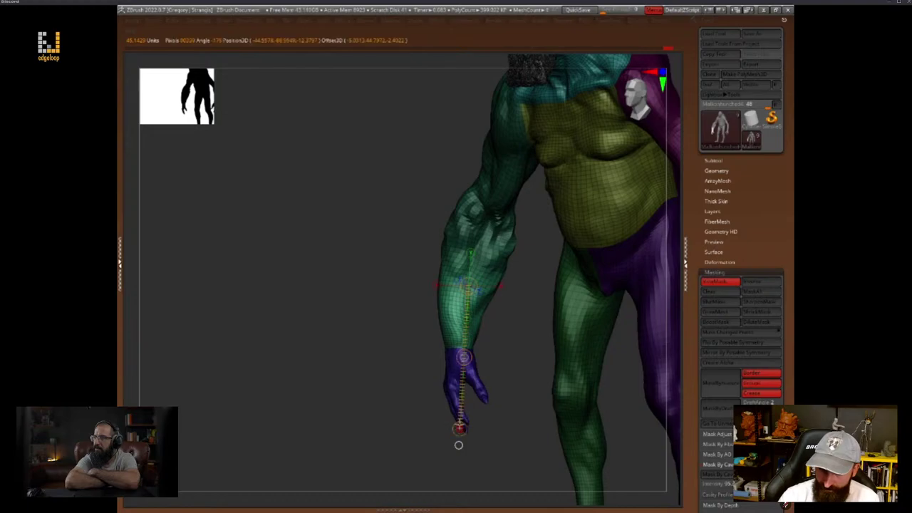
left_click_drag(485, 352, 653, 371)
Mask the whole body except the right hand's polygroup by hiding the hand while masking, and show the hand again
left_click(482, 358, "ctrl+shift")
left_click(518, 340, "ctrl+shift")
left_click(447, 396, "ctrl+shift")
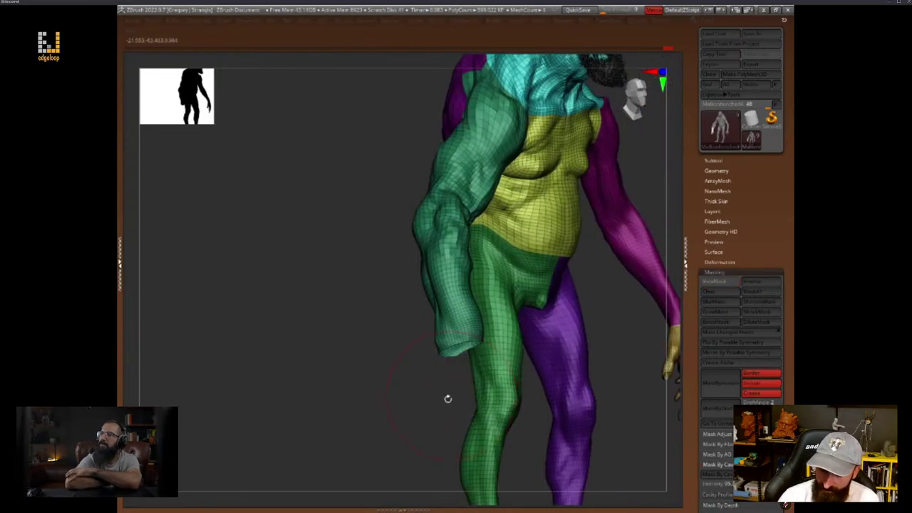
left_click(432, 403, "ctrl")
left_click(435, 405, "ctrl+shift")
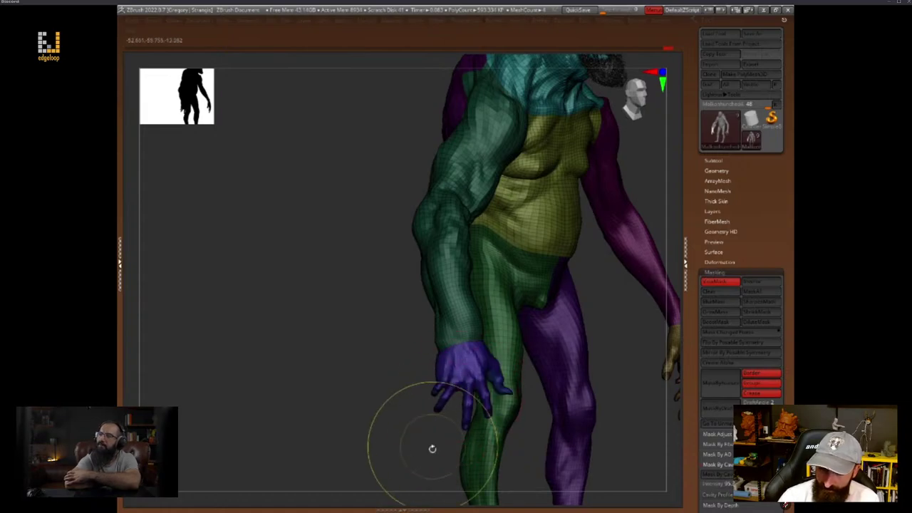
Rotate the isolated right hand at the wrist with transpose lines to give it a more relaxed hanging pose
left_click_drag(431, 448, 406, 443, "shift")
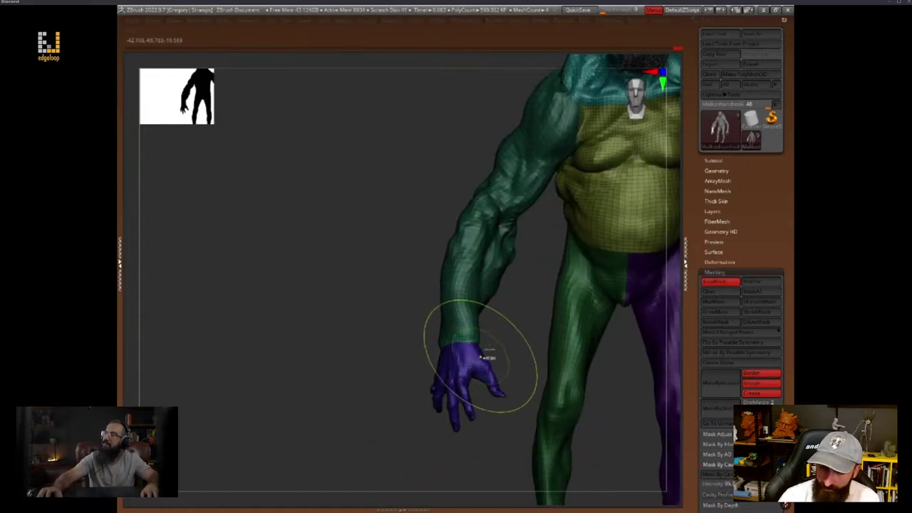
key("r")
left_click_drag(458, 364, 519, 371)
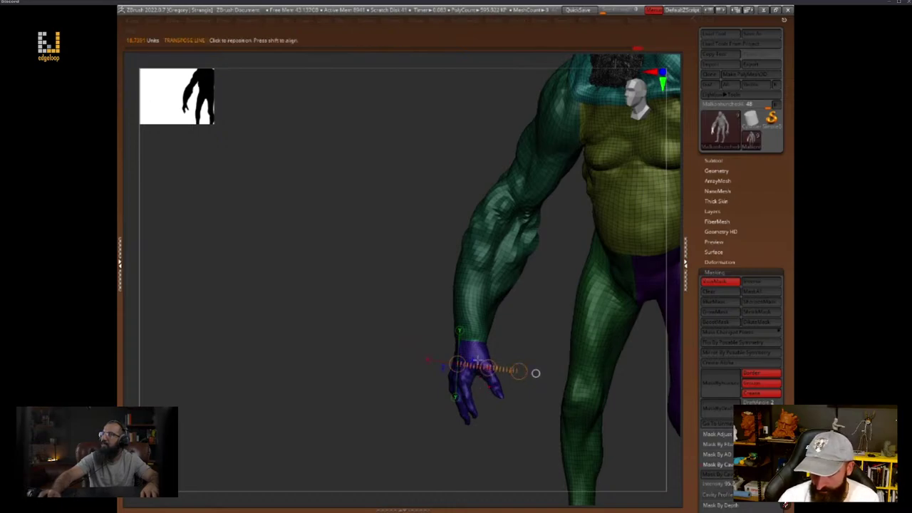
left_click_drag(474, 346, 479, 396)
left_click_drag(483, 432, 455, 429)
left_click_drag(462, 382, 531, 391)
key("q")
left_click_drag(525, 431, 544, 423)
key("f")
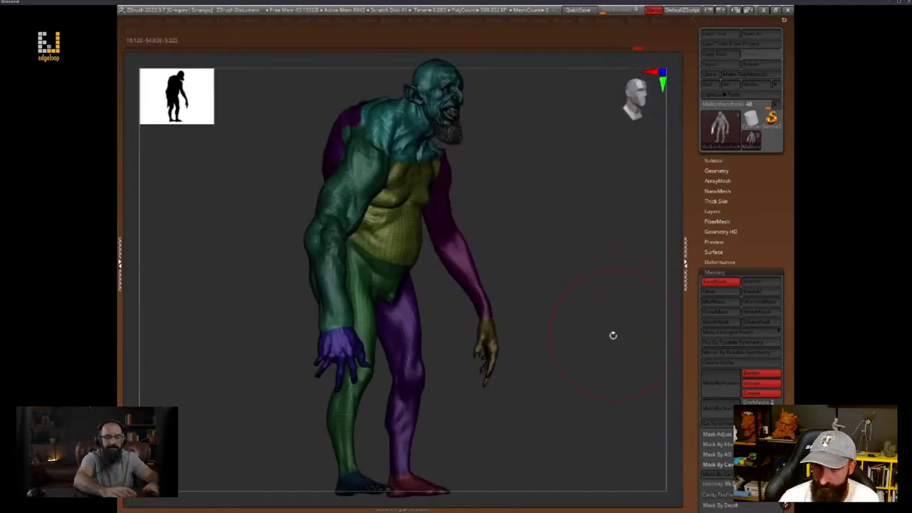
Reposition the right hand under the forearm with a transpose line, comparing it with the whole figure
right_click_drag(613, 335, 626, 363)
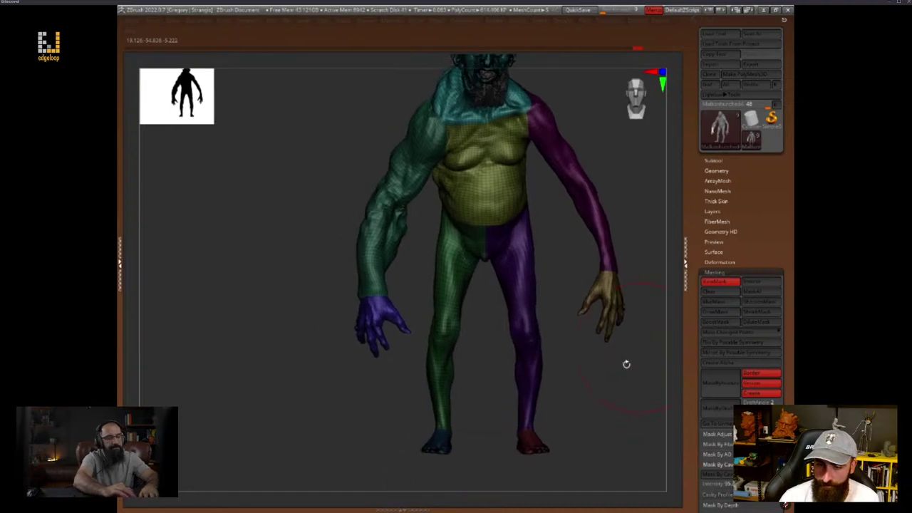
left_click_drag(626, 364, 652, 362)
key("w")
left_click_drag(388, 292, 402, 366)
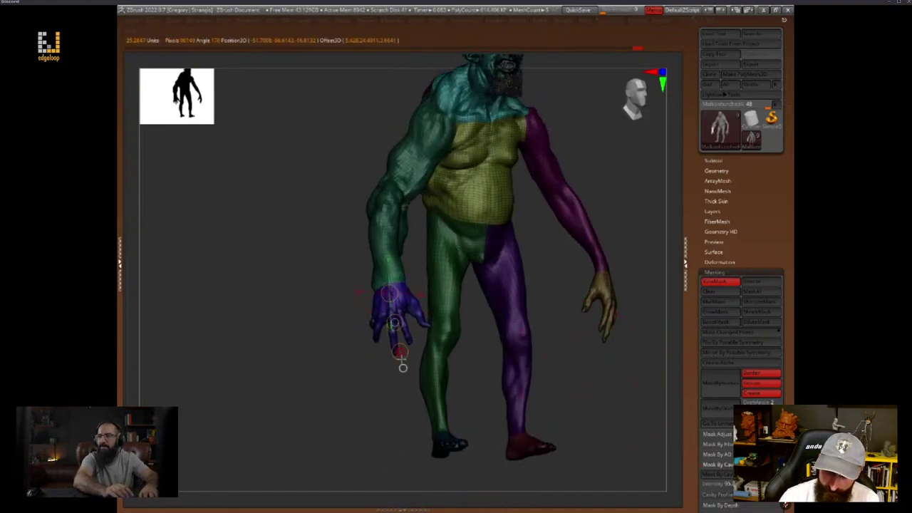
key("q")
left_click_drag(562, 345, 574, 367)
Clear the mask, rework the transition between right forearm and hand, and turn off the polygroup wireframe display
key("space")
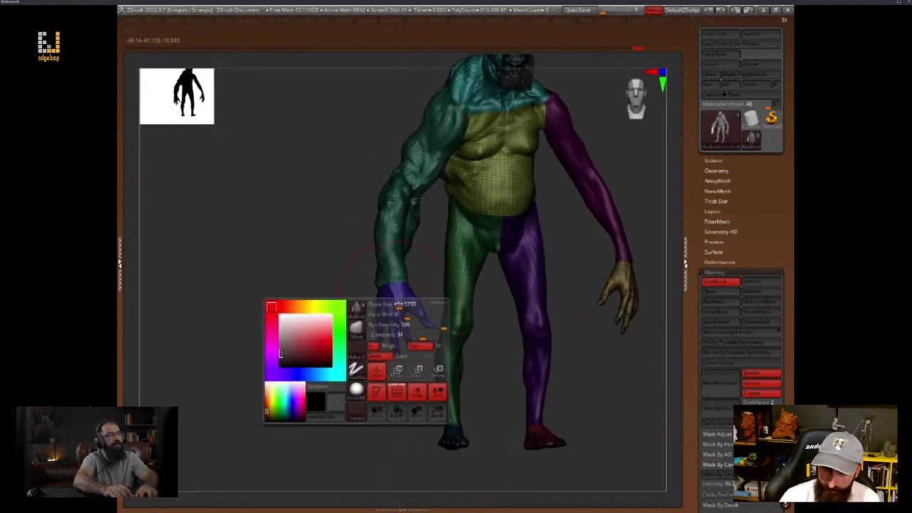
left_click_drag(416, 278, 421, 287, "ctrl")
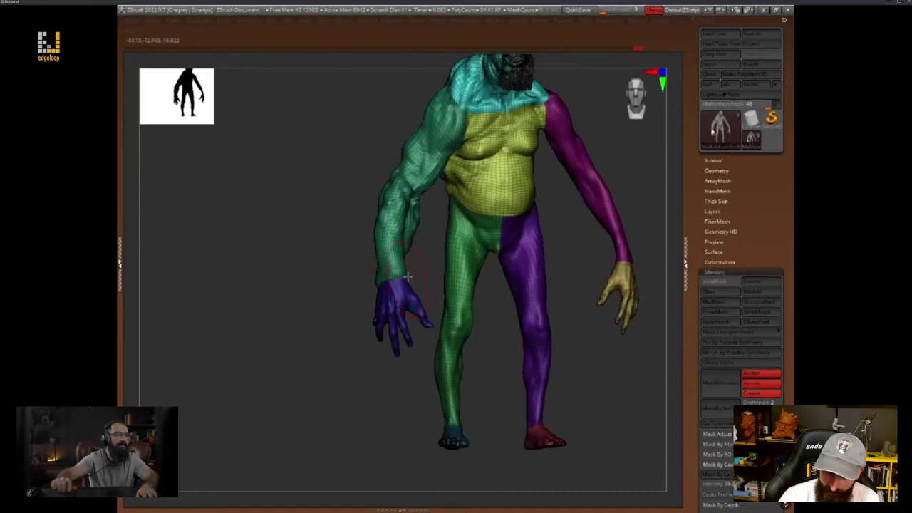
left_click_drag(354, 267, 378, 280)
left_click_drag(574, 334, 599, 374)
key("shift+f")
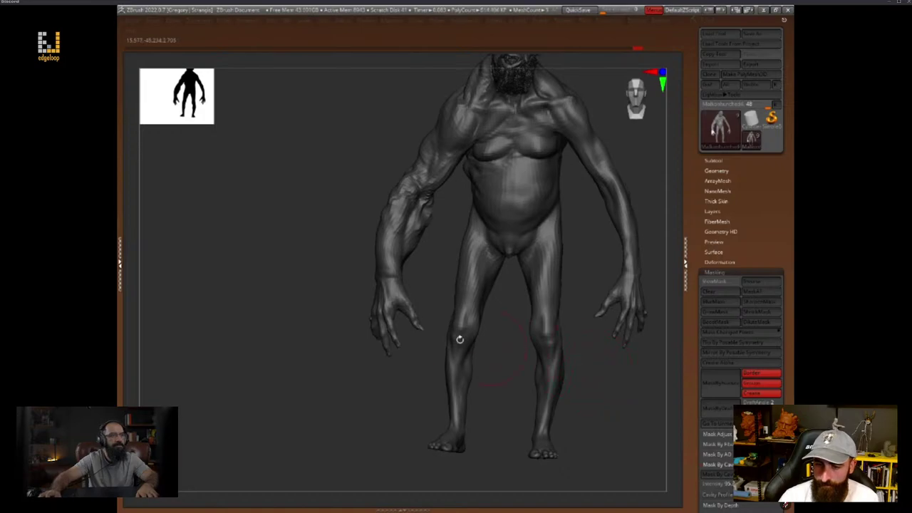
Mask the fingers of the right hand and invert the mask to leave only the fingers free
left_click_drag(411, 389, 448, 417, "alt")
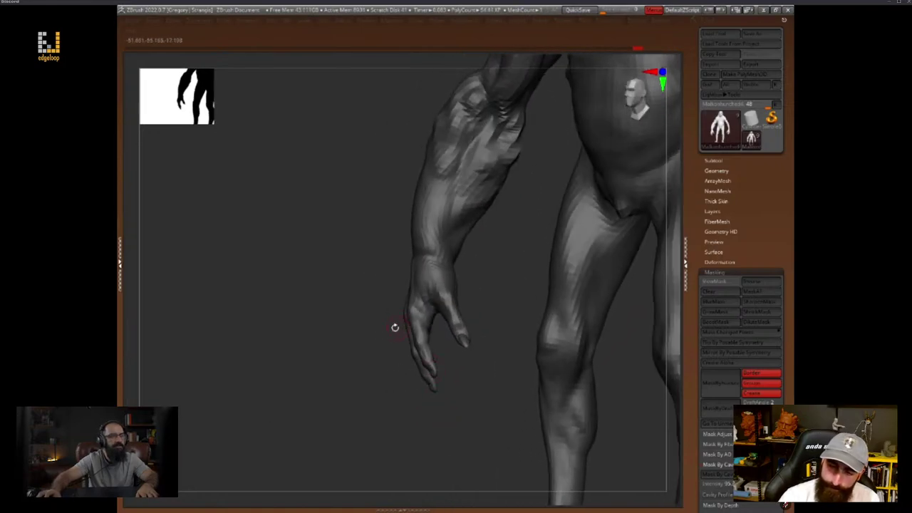
left_click_drag(386, 318, 448, 400, "ctrl")
key("space")
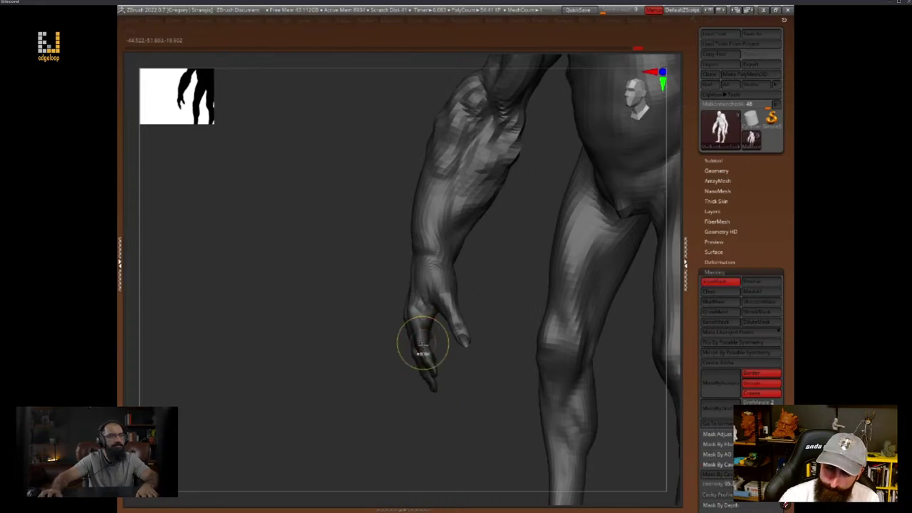
right_click_drag(423, 344, 453, 315)
left_click(477, 405, "ctrl")
right_click_drag(478, 406, 483, 409)
Rotate the right hand's fingers at the knuckles with the gizmo and check the hand from several angles
key("r")
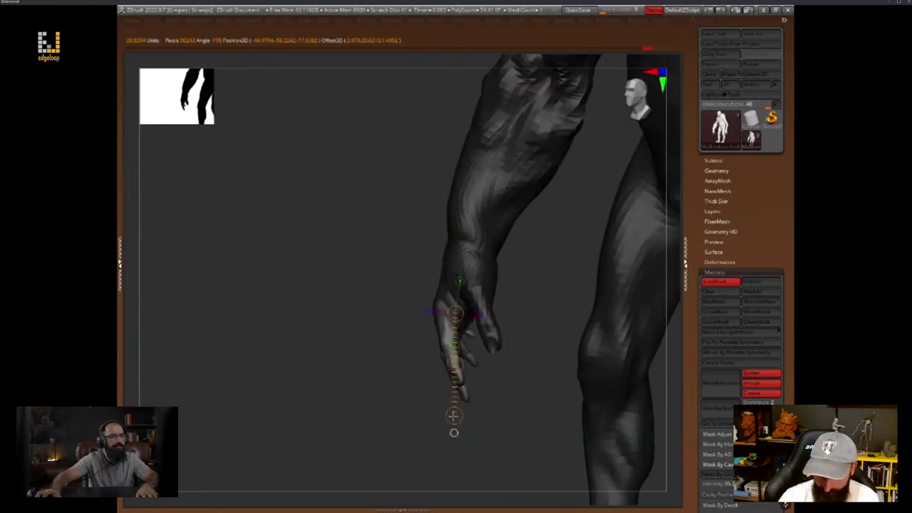
key("y")
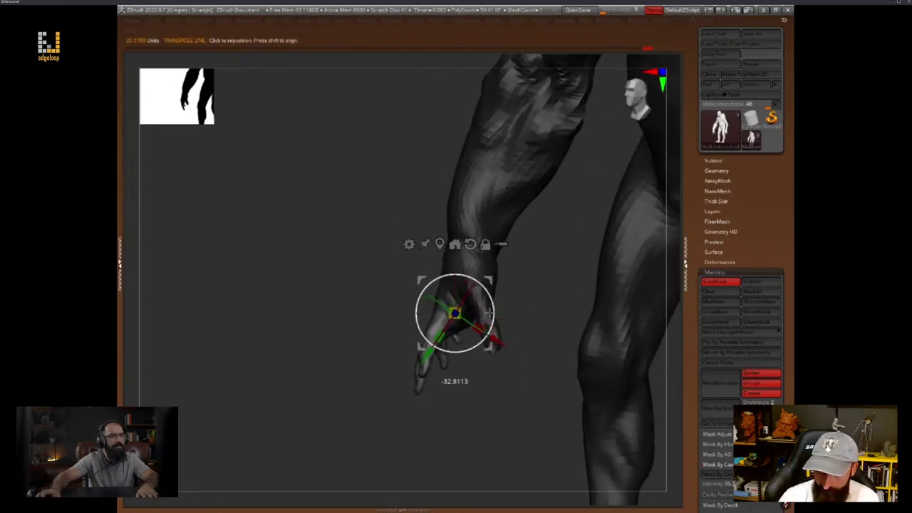
key("q")
mouse_move(509, 370)
right_mouse_down()
mouse_move(482, 400)
mouse_move(499, 405)
mouse_move(483, 371)
right_mouse_up()
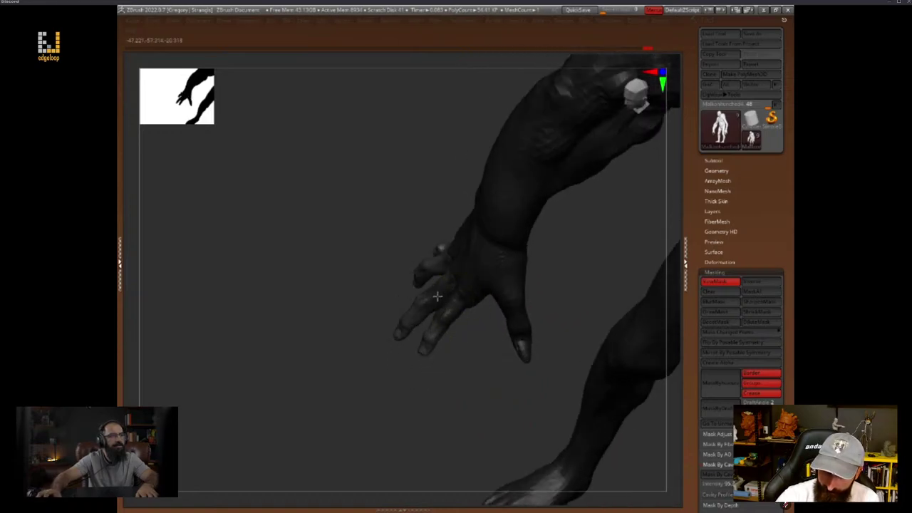
mouse_move(438, 296)
right_mouse_down()
mouse_move(472, 342)
mouse_move(467, 349)
right_mouse_up()
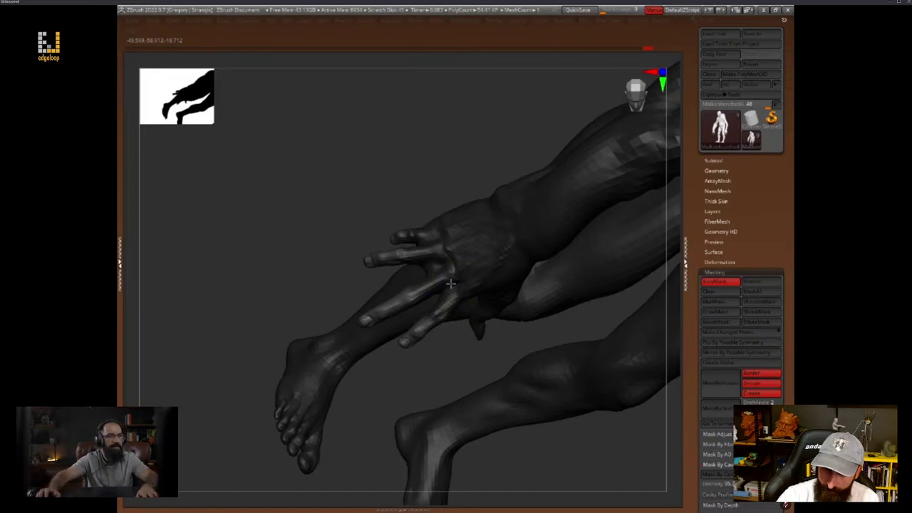
mouse_move(450, 283)
right_mouse_down()
mouse_move(451, 314)
mouse_move(451, 299)
right_mouse_up()
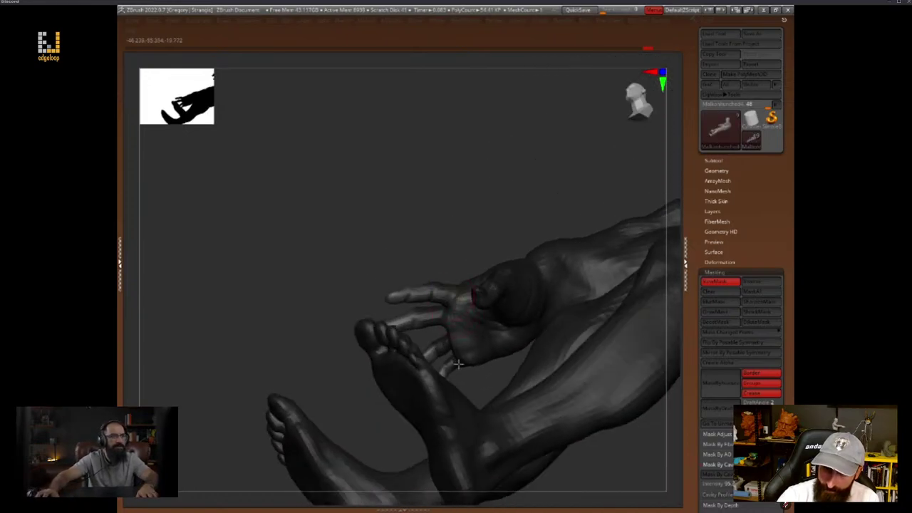
right_click_drag(476, 239, 494, 340)
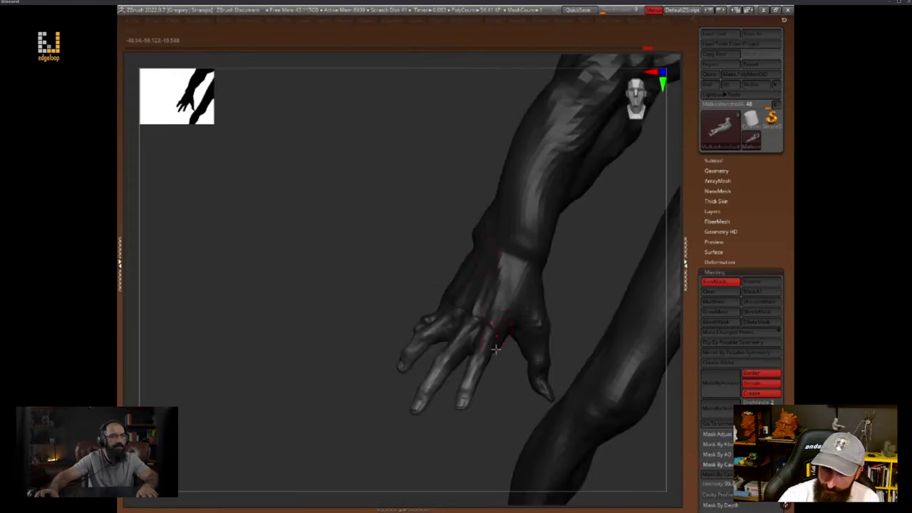
left_click_drag(488, 399, 513, 408)
Curl the outer segments of the right hand's fingers by rotating them at the middle joints with the gizmo
key("w")
key("y")
left_click_drag(507, 310, 413, 421)
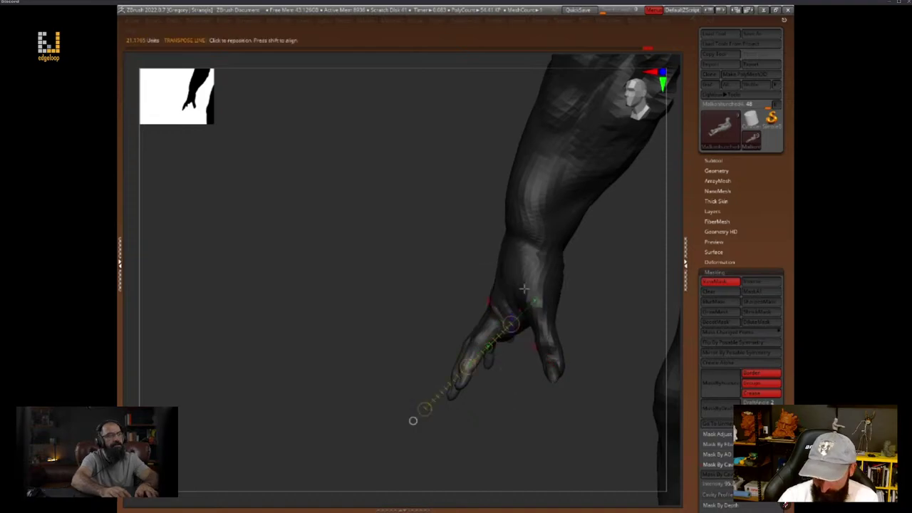
left_click_drag(539, 249, 550, 224)
left_click_drag(482, 342, 443, 413)
key("y")
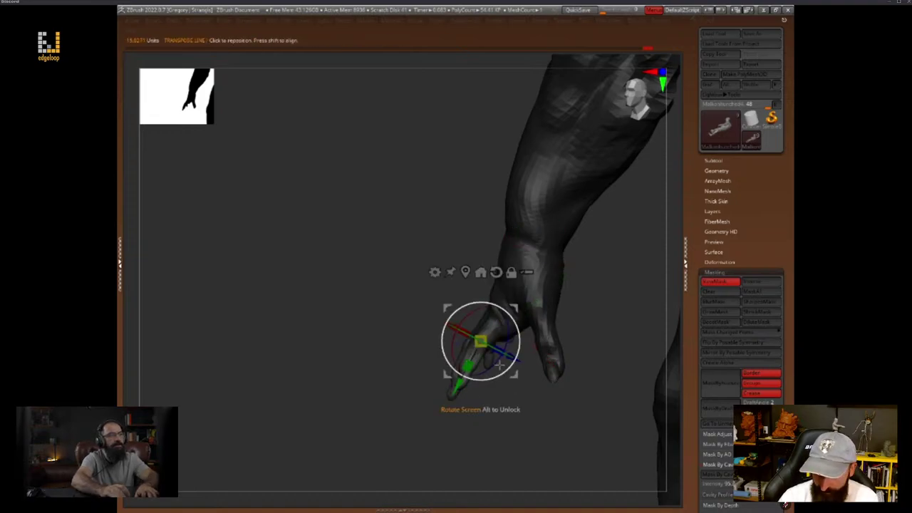
left_click_drag(516, 325, 506, 311)
key("q")
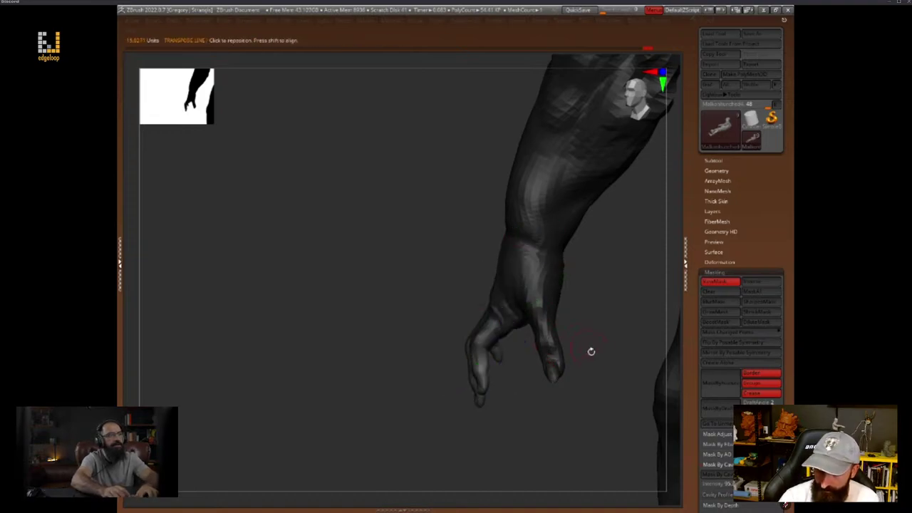
Clear the finger mask and mask off everything but the end of the right hand's little finger to repose it
left_click_drag(592, 351, 548, 344)
key("f")
left_click_drag(625, 373, 456, 334, "shift")
left_click_drag(533, 318, 556, 396, "alt")
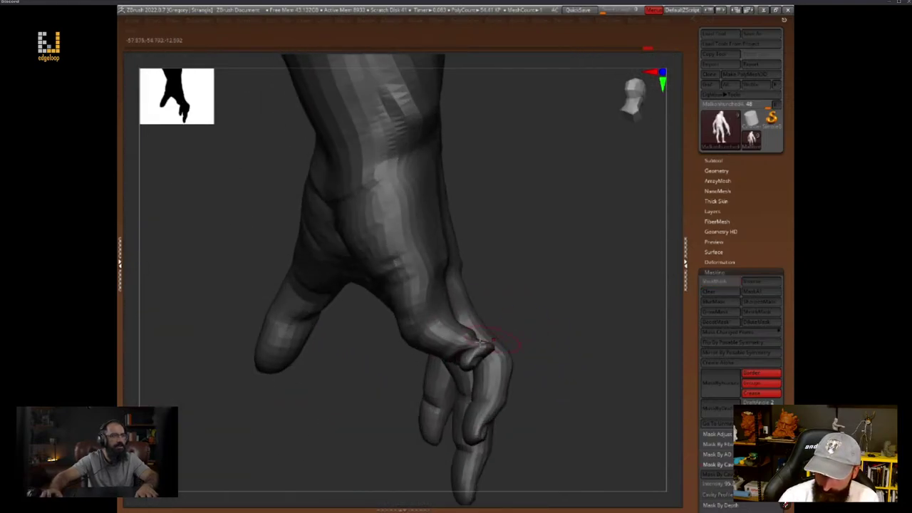
key("w")
key("y")
left_click_drag(466, 335, 542, 444, "ctrl")
key("q")
Change the brush size, adjust the bent little finger up close and clear the mask
key("space")
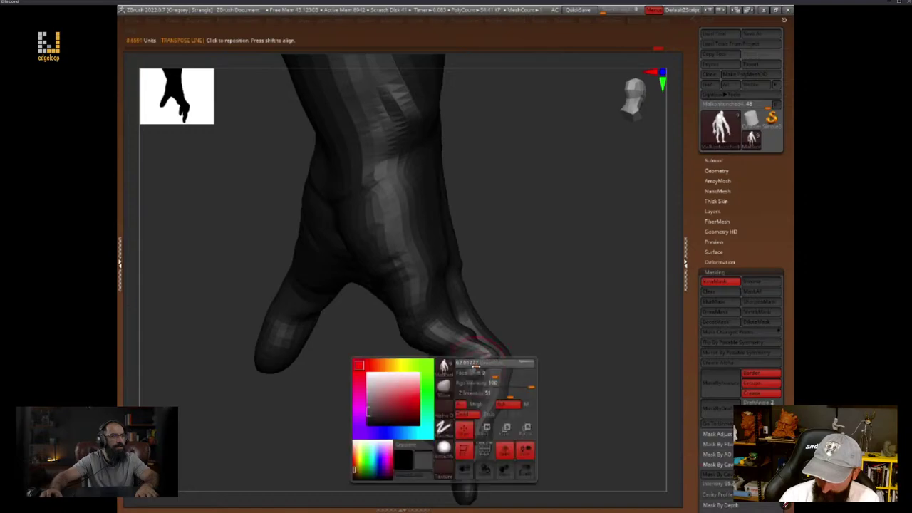
key("space")
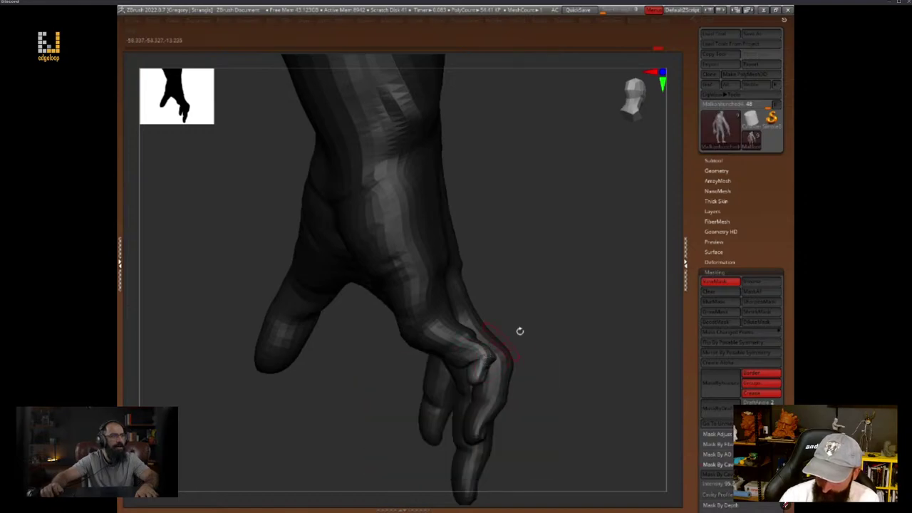
left_click_drag(520, 332, 562, 332)
left_click_drag(483, 361, 633, 309, "alt")
left_click_drag(580, 336, 469, 328, "ctrl")
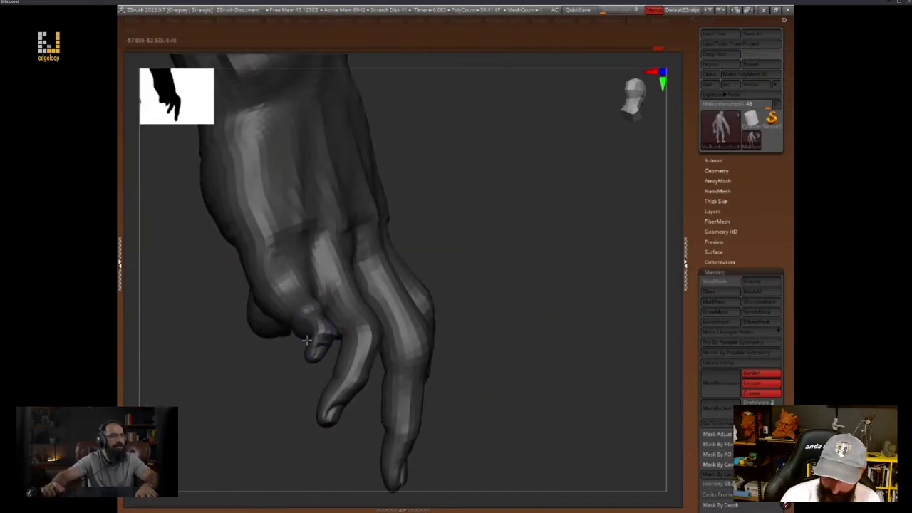
Resize the brush and reshape the outer side and back of the right hand, checking it from several angles
key("space")
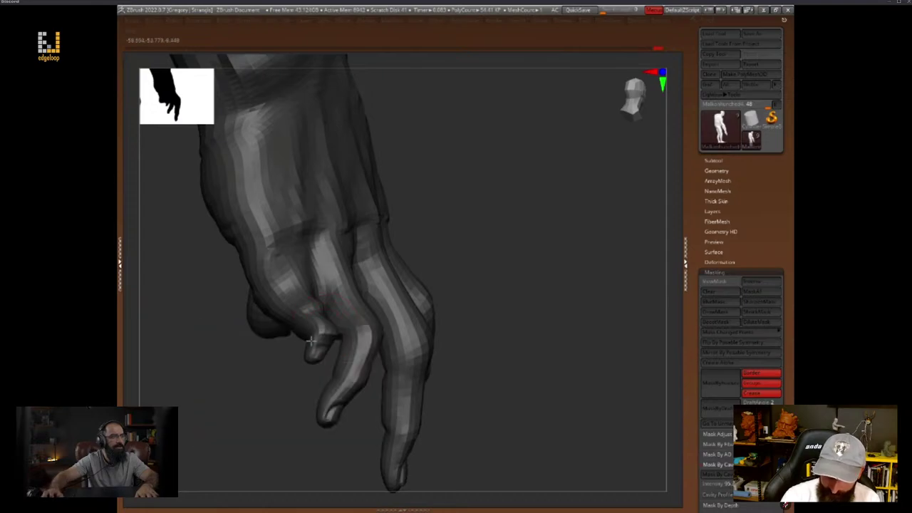
left_click_drag(487, 251, 422, 274)
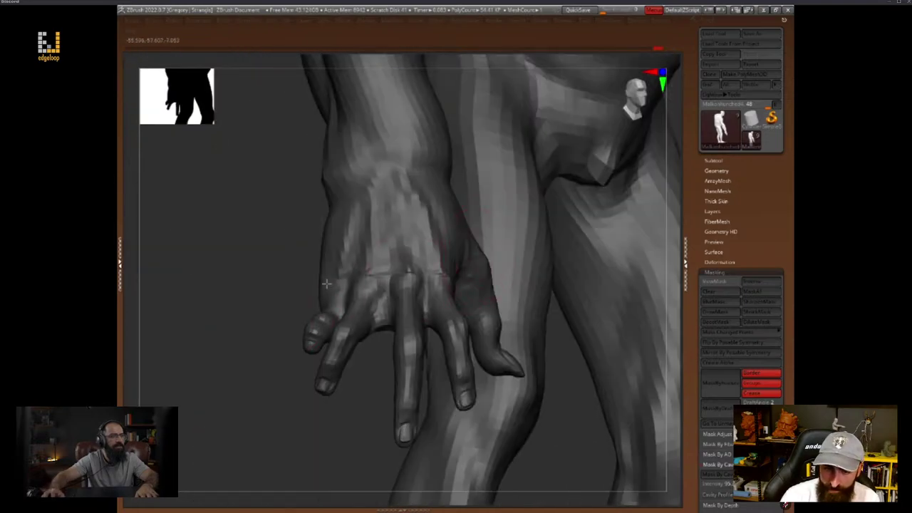
mouse_move(329, 255)
left_mouse_down()
mouse_move(311, 403)
mouse_move(379, 295)
left_mouse_up()
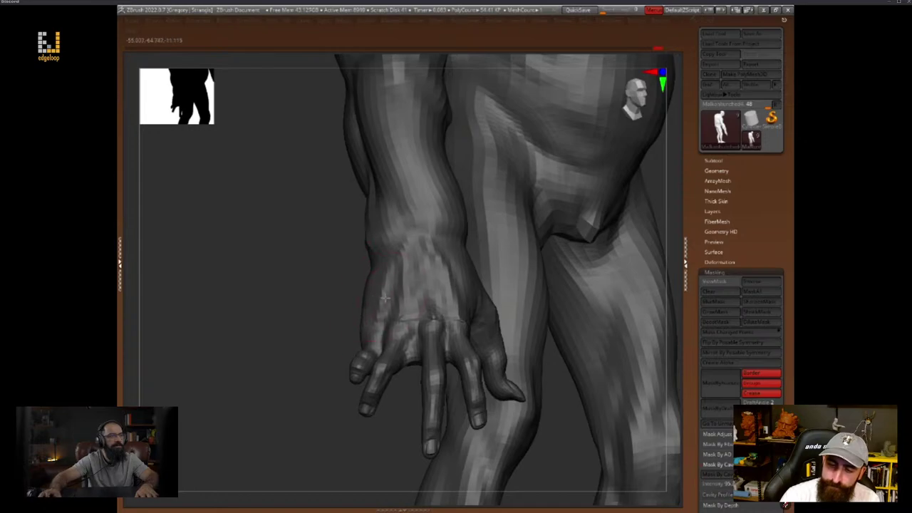
left_click_drag(421, 291, 430, 280)
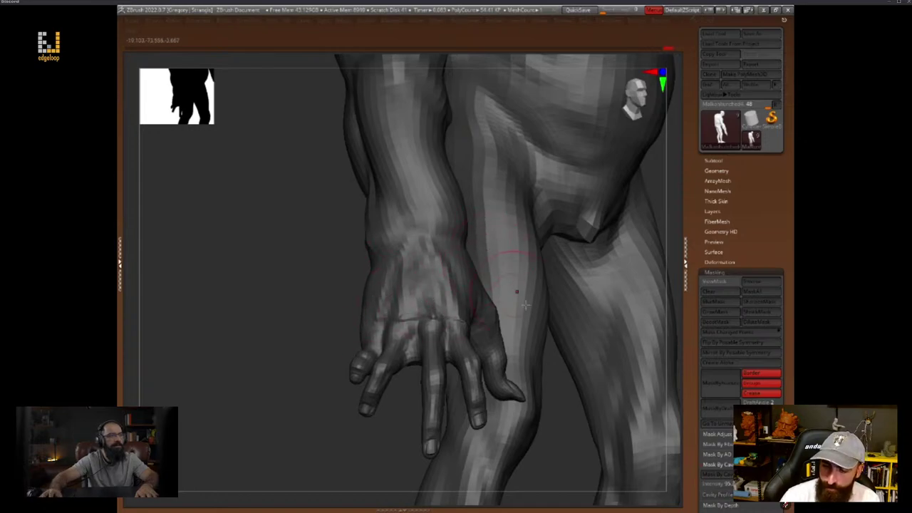
left_click_drag(574, 404, 498, 321)
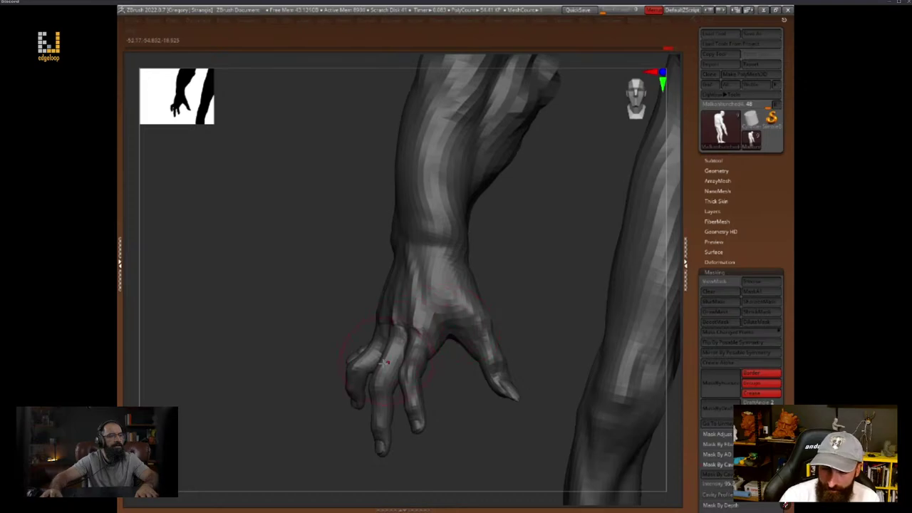
Mask everything except the end of the right hand's middle finger, bend the fingertip with the gizmo and clear the mask
mouse_move(384, 367)
right_mouse_down()
mouse_move(458, 444)
mouse_move(403, 369)
right_mouse_up()
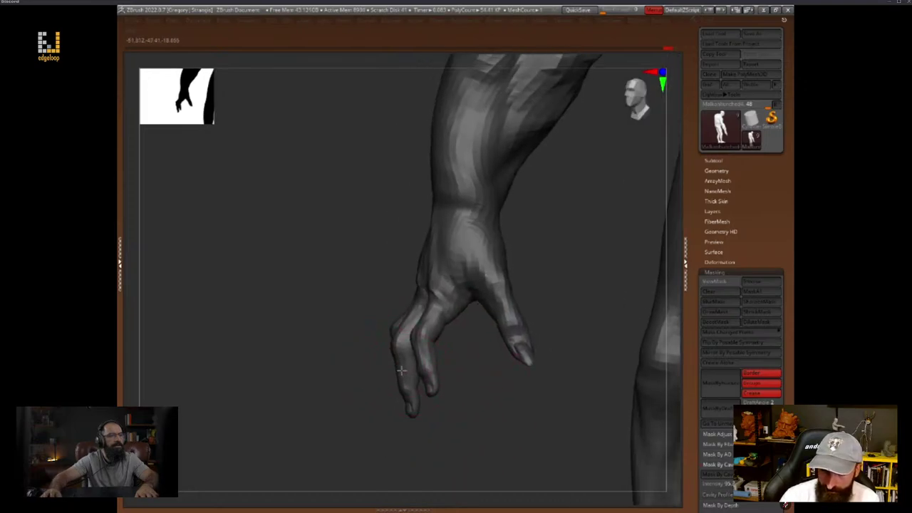
left_click_drag(478, 386, 490, 346, "alt")
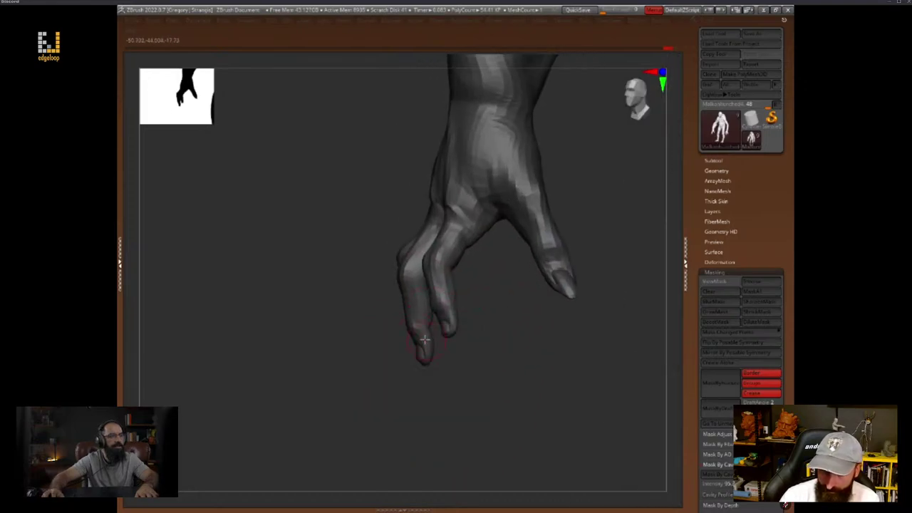
key("r")
mouse_move(425, 317)
left_mouse_down("ctrl")
mouse_move(429, 355)
mouse_move(456, 364)
mouse_move(435, 363)
mouse_move(435, 399)
left_mouse_up("ctrl")
left_click(409, 266)
key("y")
left_click_drag(456, 311, 439, 290)
left_click_drag(443, 351, 442, 302)
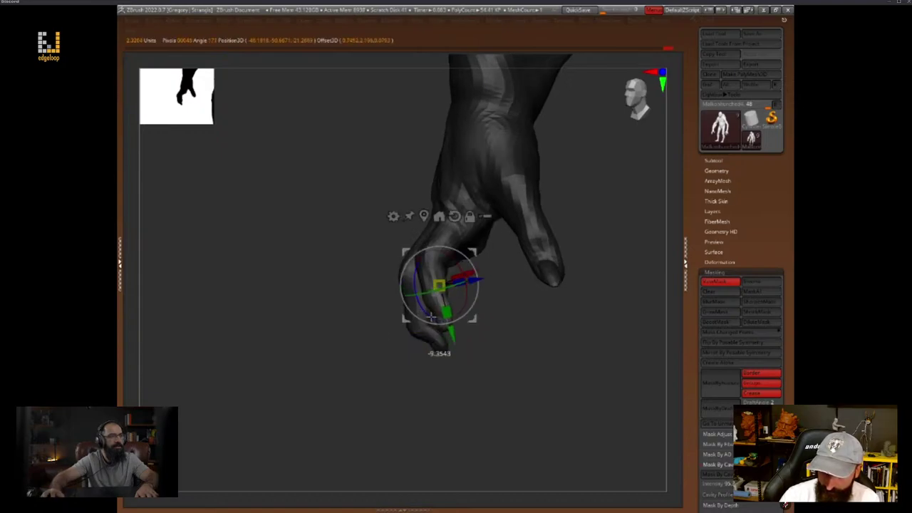
key("q")
left_click_drag(517, 359, 527, 360)
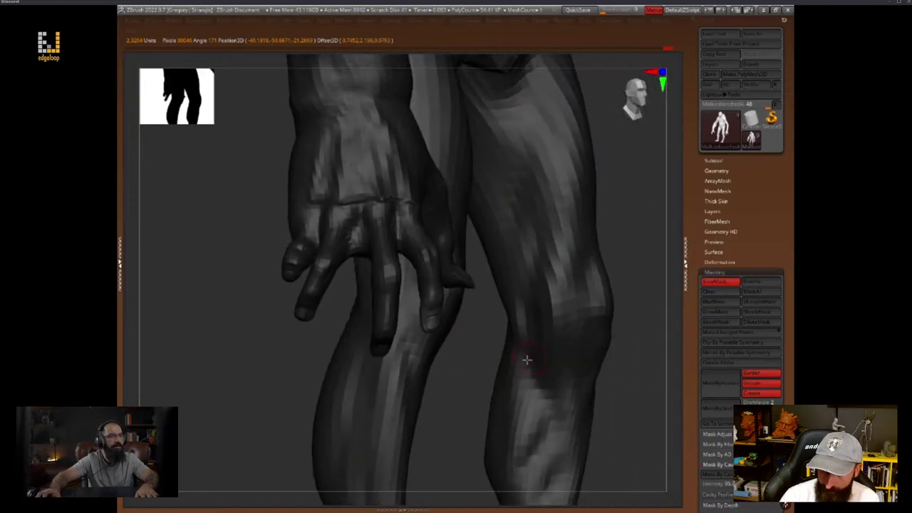
right_click_drag(527, 360, 611, 358)
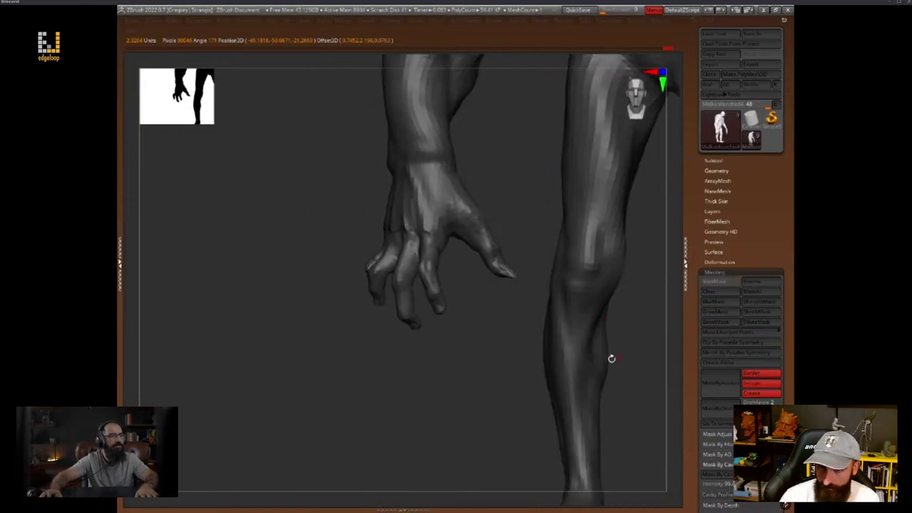
Check the right hand's polygroups and wireframe with PolyFrame and raise the body mesh to the next subdivision level
right_click_drag(430, 254, 486, 394)
key("shift+f")
key("space")
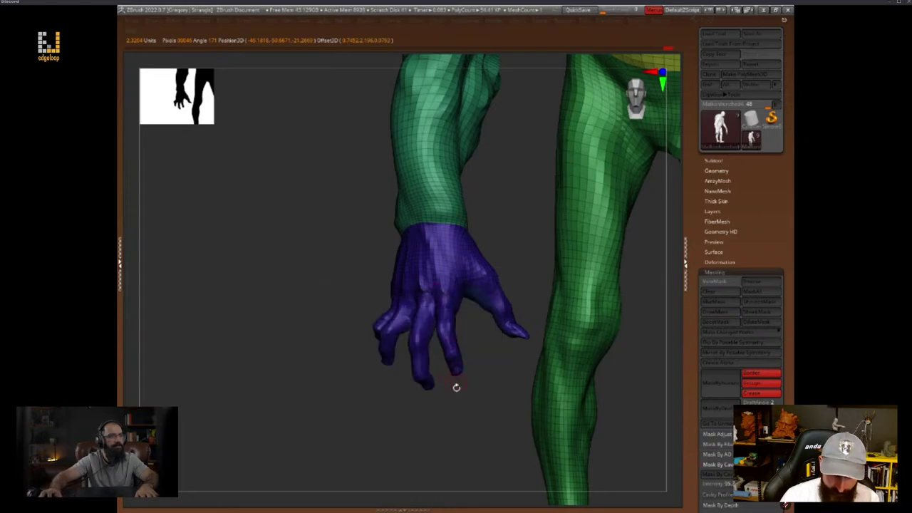
right_click_drag(456, 387, 424, 285)
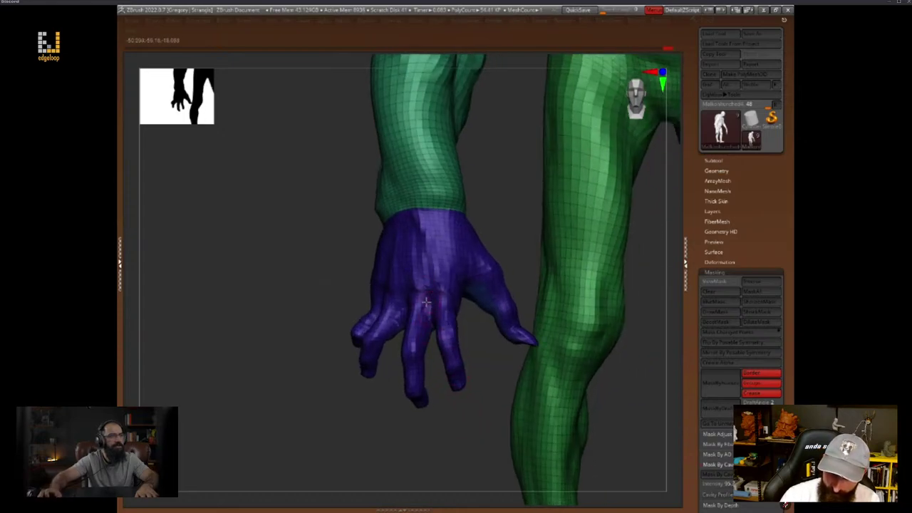
key("space")
key("shift+f")
key("space")
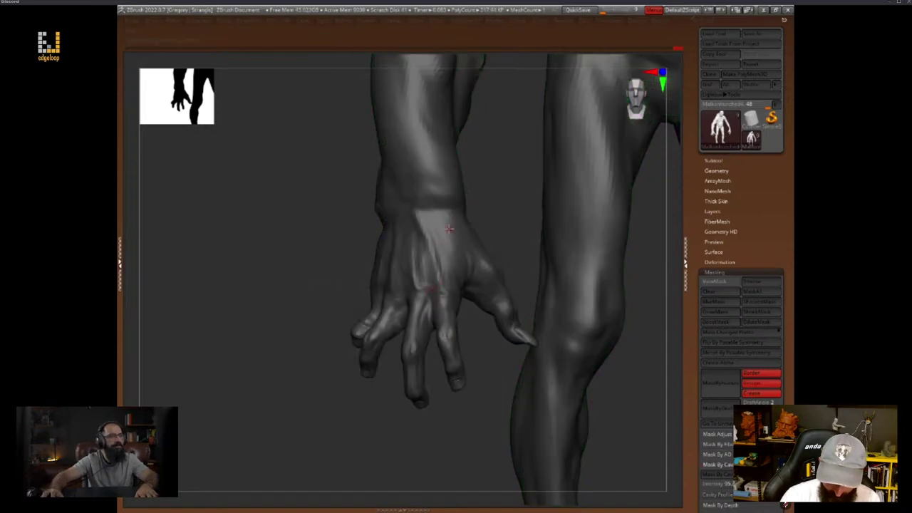
Adjust the brush settings and sculpt the tendons and knuckles on the back of the right hand
key("space")
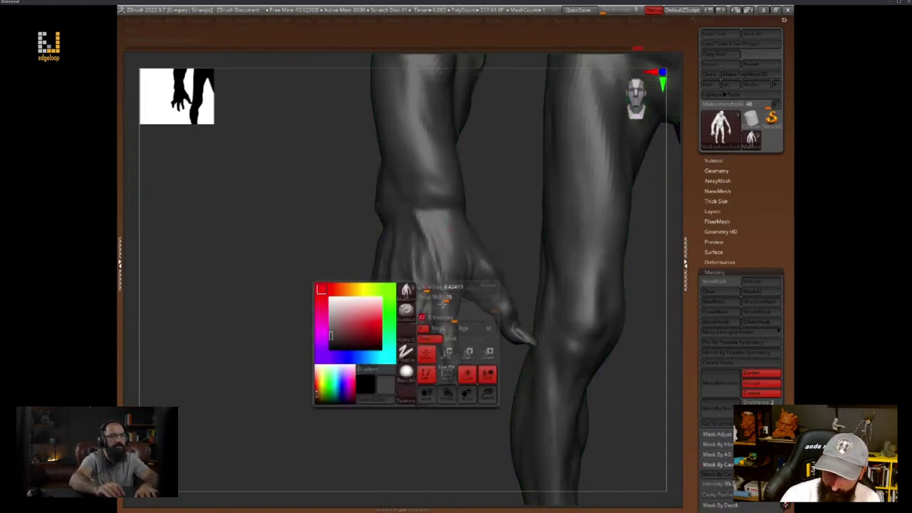
key("space")
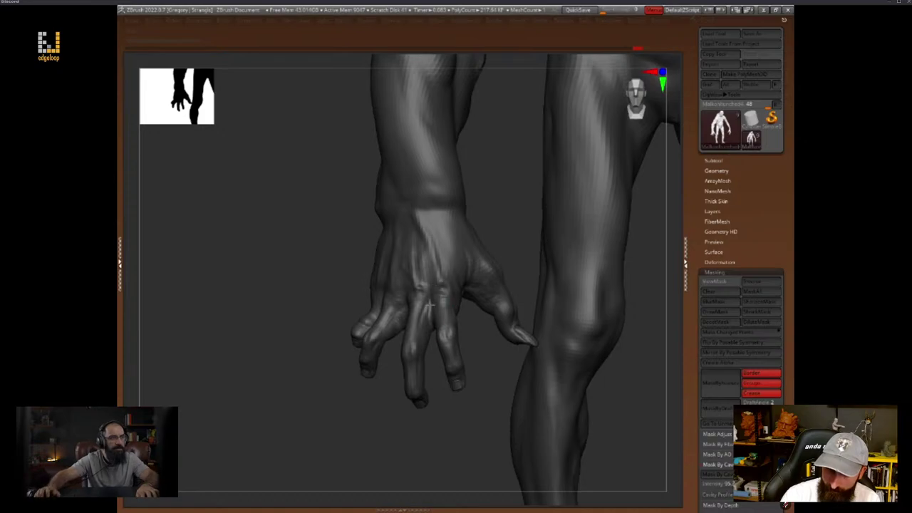
right_click_drag(436, 297, 444, 288)
key("space")
right_click_drag(389, 352, 394, 347)
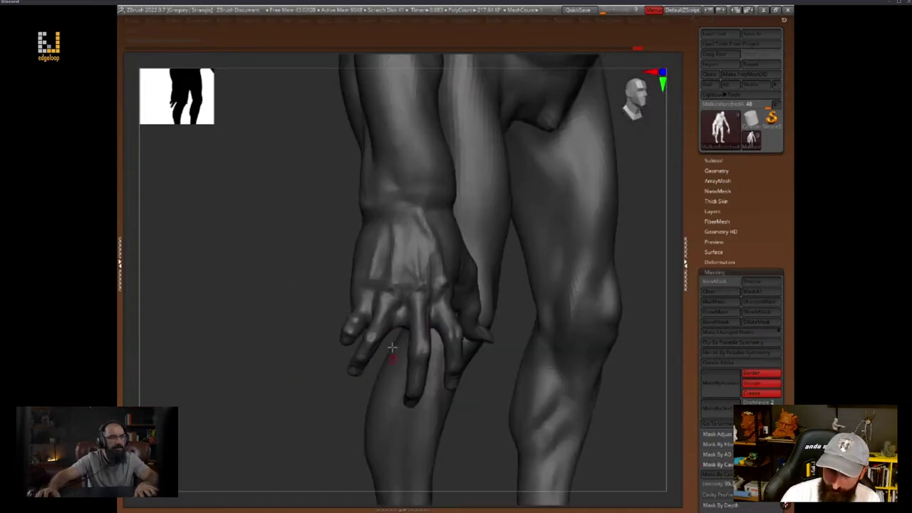
key("space")
left_click_drag(393, 320, 400, 323)
key("space")
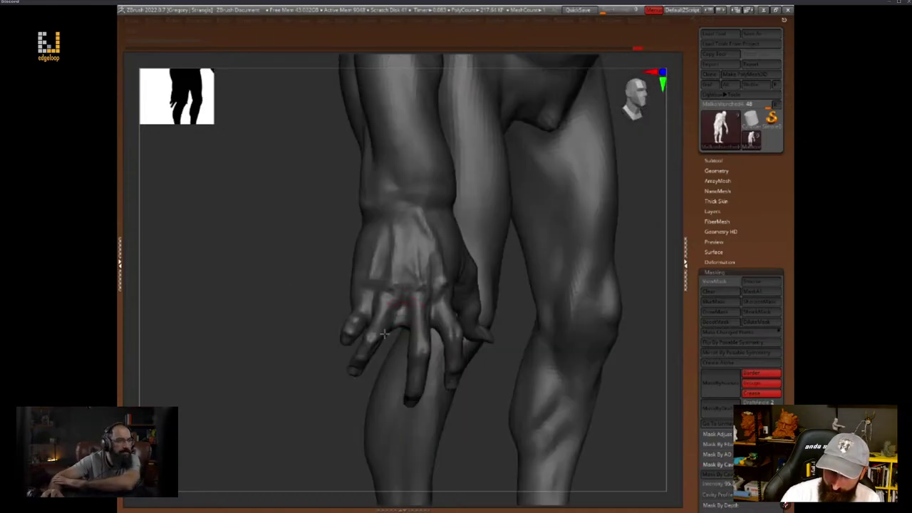
Refine the webbing between the right hand's fingers and the forms around the outer knuckles
right_click_drag(535, 326, 627, 323)
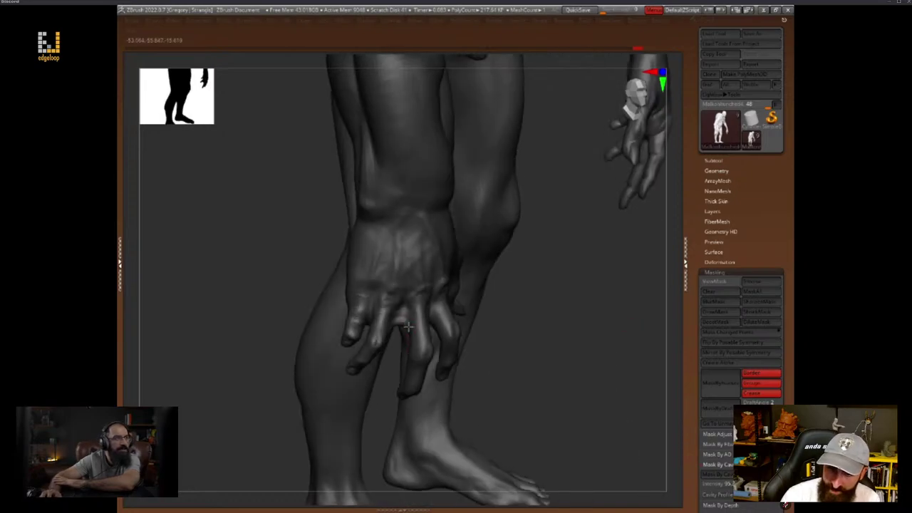
right_click_drag(488, 329, 504, 285)
right_click_drag(420, 336, 486, 288)
right_click_drag(641, 269, 464, 273)
key("space")
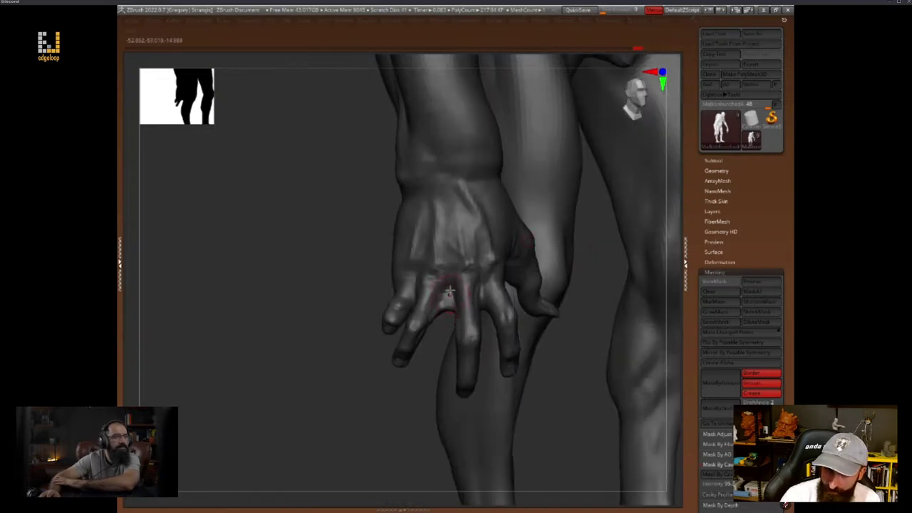
key("space")
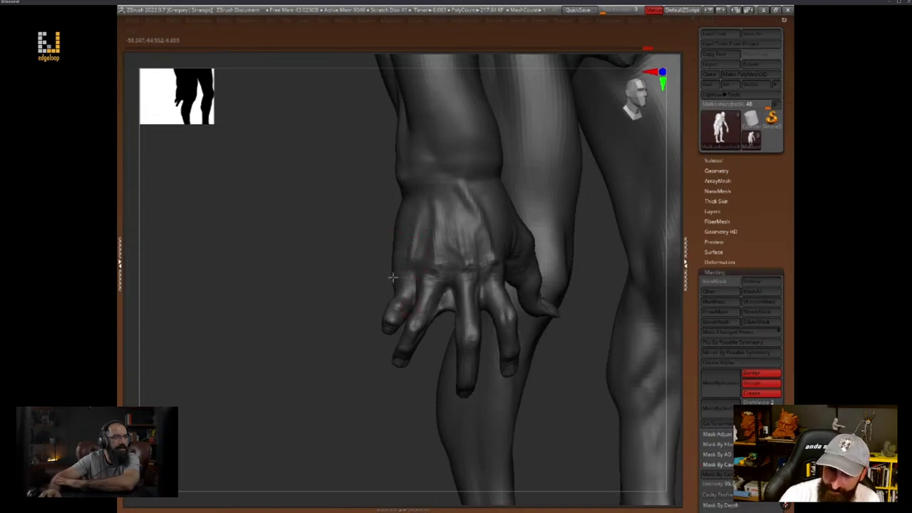
right_click_drag(407, 247, 418, 319)
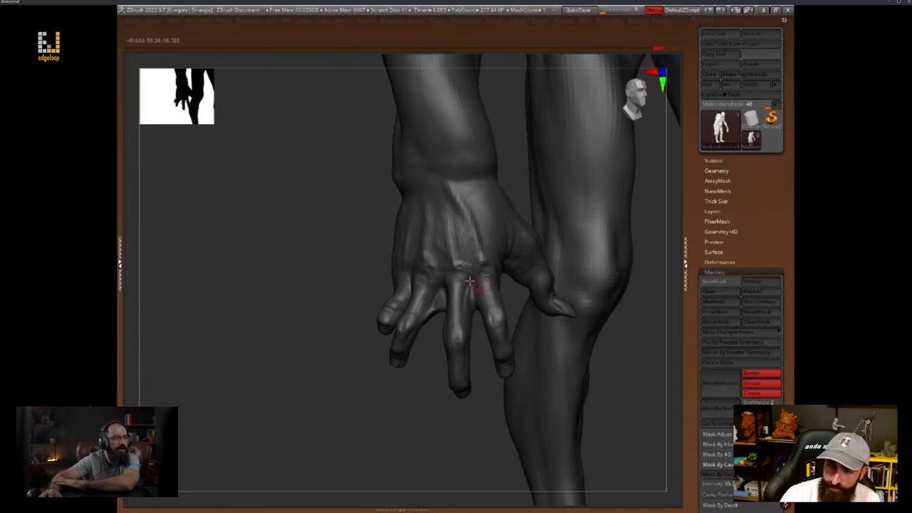
Define the knuckles and middle joints of the right hand's fingers with the brush
mouse_move(445, 399)
left_mouse_down()
mouse_move(458, 411)
mouse_move(447, 394)
mouse_move(459, 349)
left_mouse_up()
key("space")
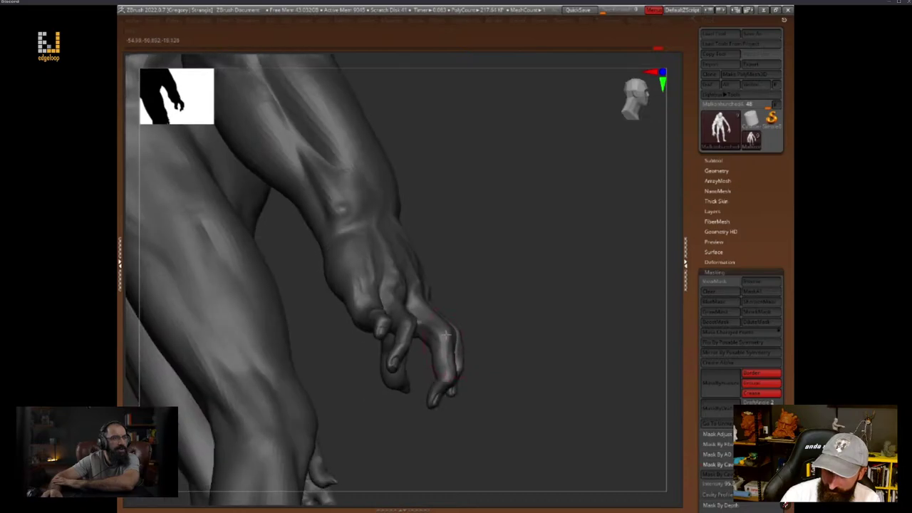
left_click_drag(477, 311, 463, 327)
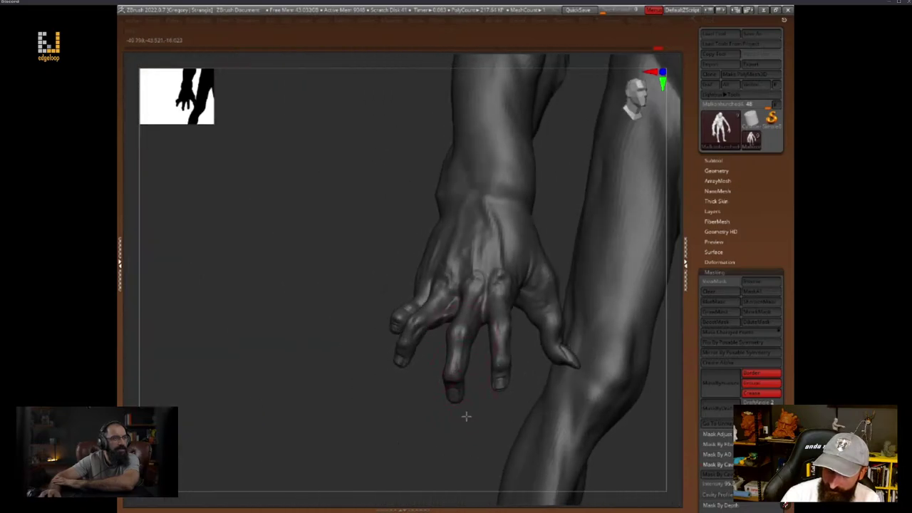
left_click_drag(466, 416, 456, 388)
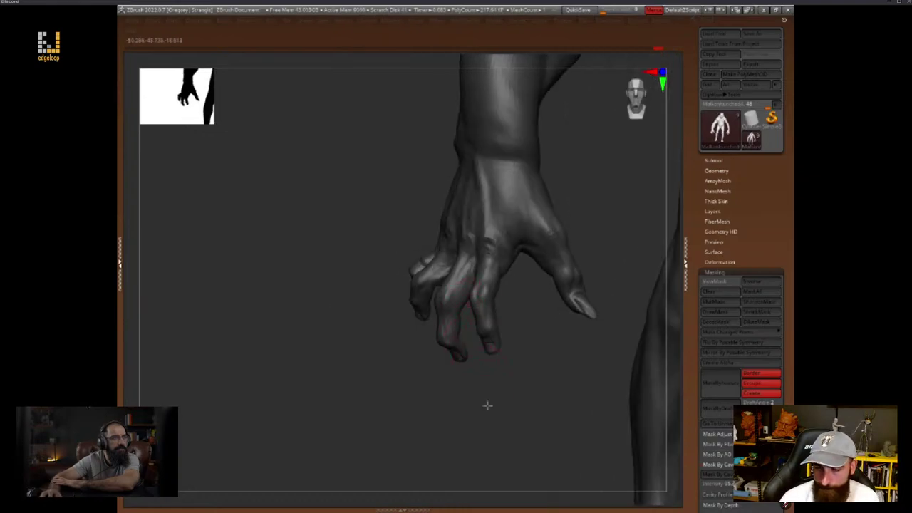
Sculpt skin creases over the index and middle knuckles and refine the ends of the right hand's fingers
left_click_drag(487, 405, 492, 352)
key("space")
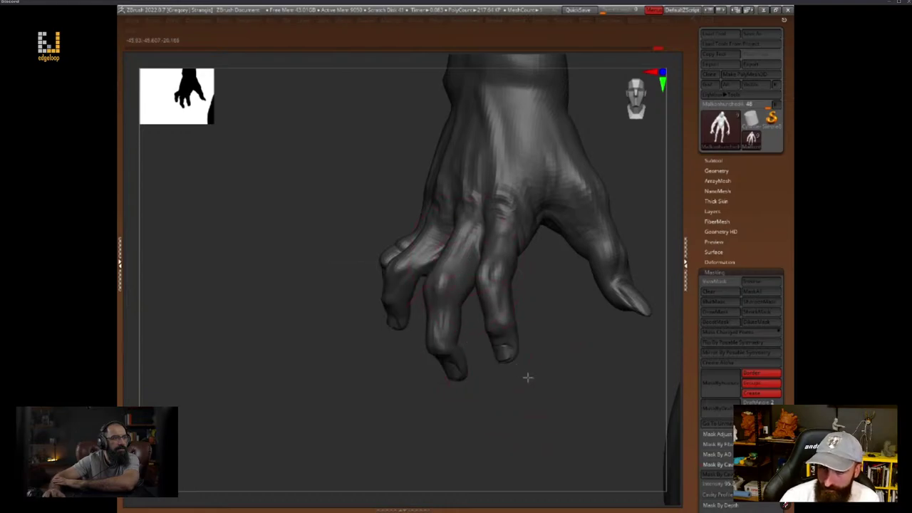
left_click_drag(528, 378, 502, 328)
key("space")
left_click_drag(555, 361, 510, 438)
left_click_drag(592, 306, 563, 310)
Mask everything except the right thumb's end segment and rotate it at the joint with the gizmo
key("w")
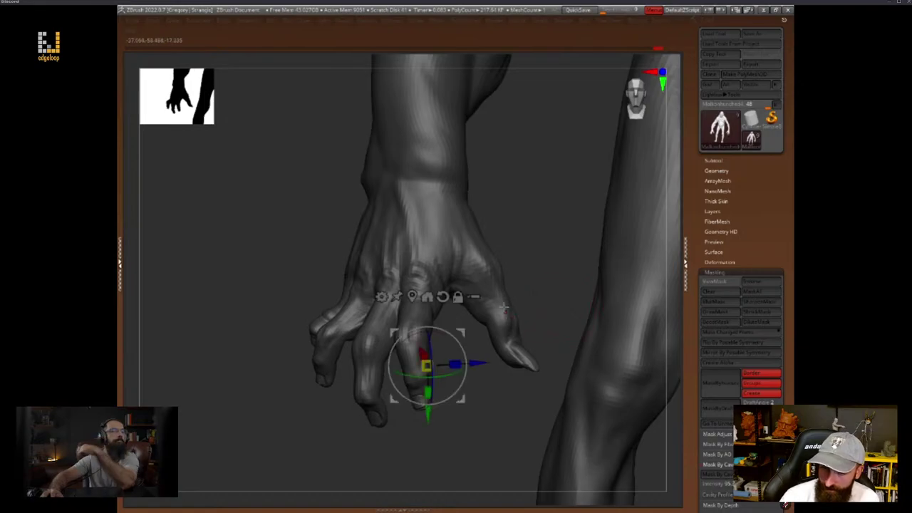
left_click(504, 307, "ctrl")
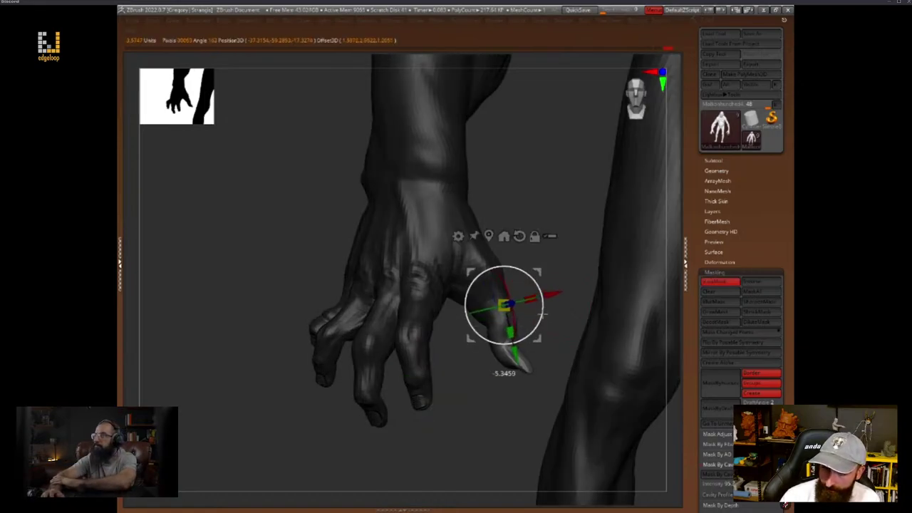
left_click_drag(543, 314, 551, 336)
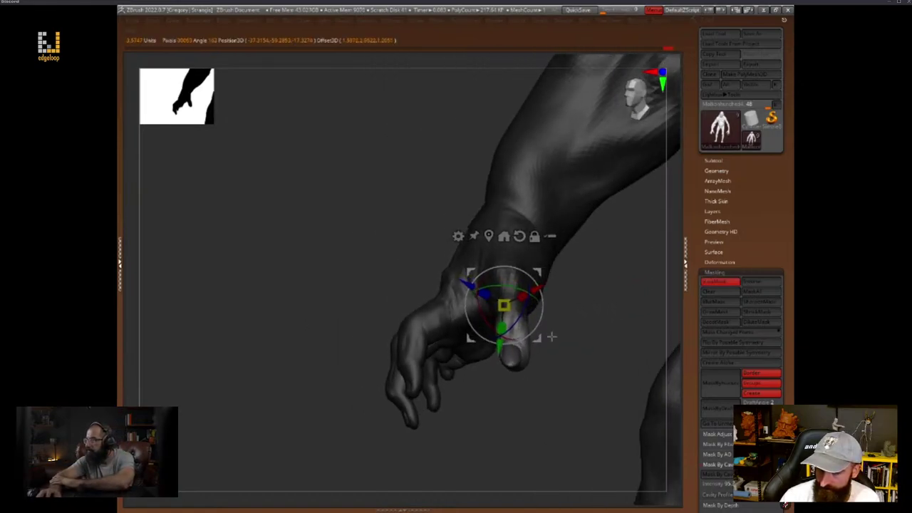
left_click_drag(511, 292, 512, 324, "alt")
mouse_move(556, 400)
left_mouse_down()
mouse_move(519, 407)
mouse_move(596, 350)
left_mouse_up()
key("q")
right_click_drag(597, 351, 647, 343)
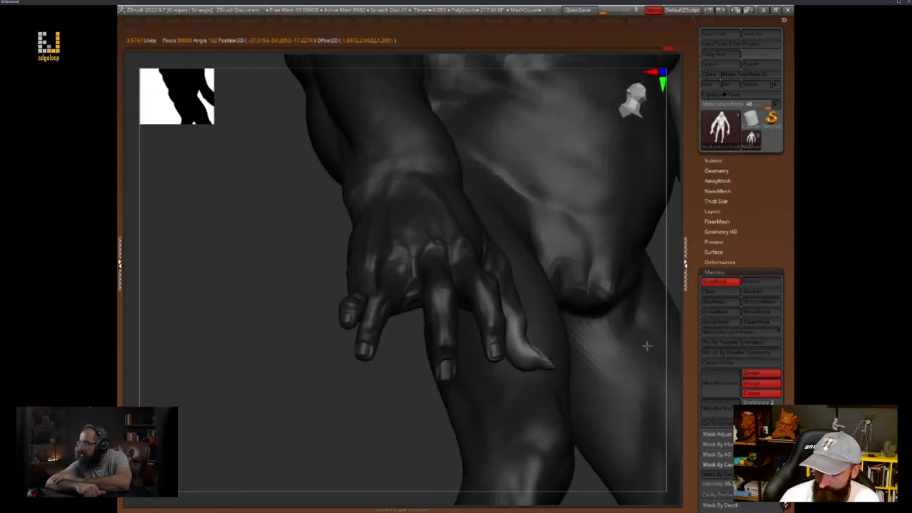
Rotate the unmasked end of the right thumb further with the gizmo and check the pose from other angles
key("w")
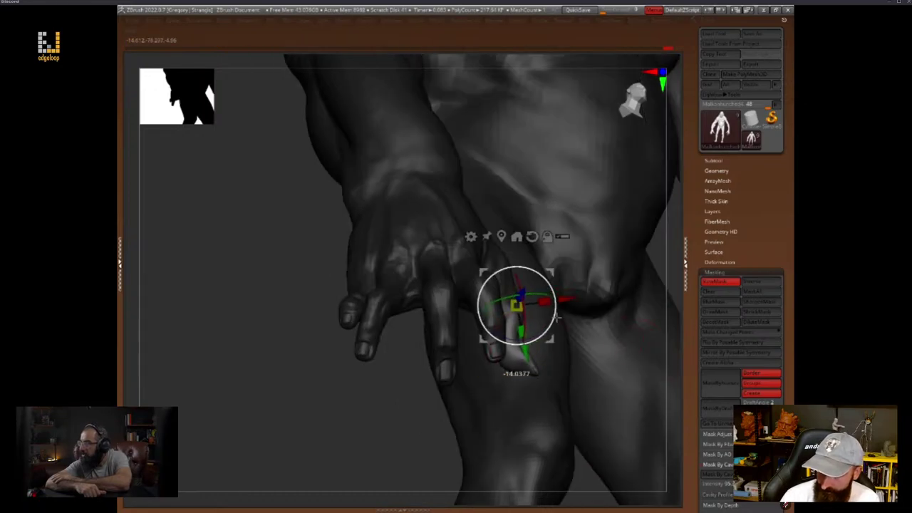
left_click_drag(549, 275, 557, 274)
key("q")
left_click_drag(664, 263, 657, 265)
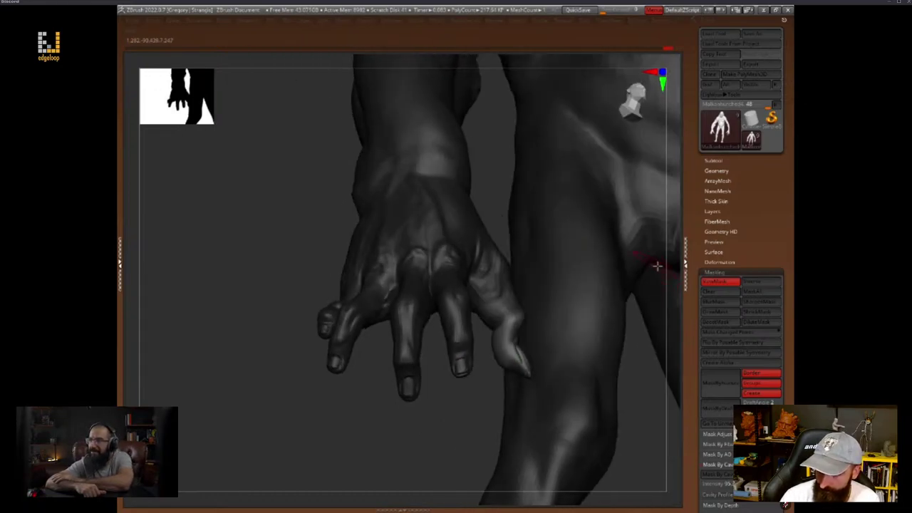
left_click_drag(470, 414, 525, 335)
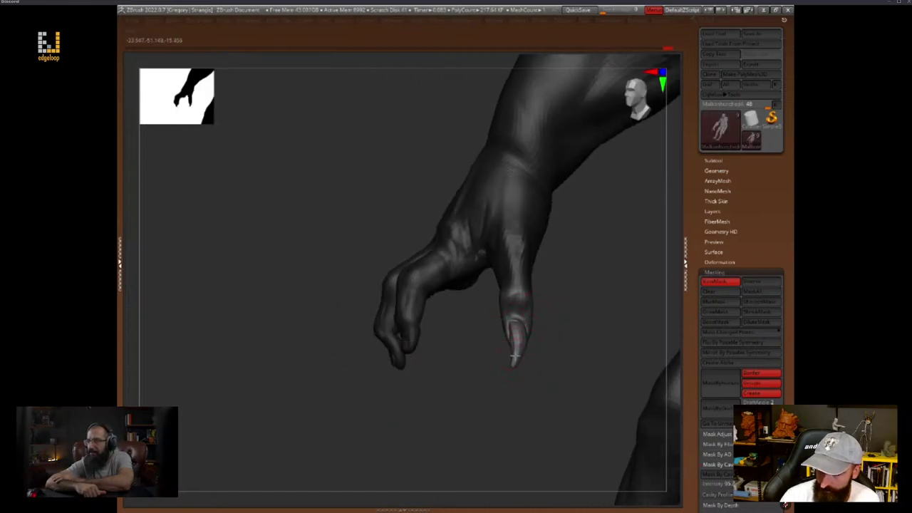
Refine the shape of the bent thumb, clear the mask and check the right hand against the whole figure
mouse_move(546, 362)
left_mouse_down()
mouse_move(546, 377)
mouse_move(527, 360)
mouse_move(558, 350)
mouse_move(577, 356)
mouse_move(562, 293)
mouse_move(523, 263)
mouse_move(547, 276)
left_mouse_up()
key("space")
left_click_drag(579, 334, 594, 382)
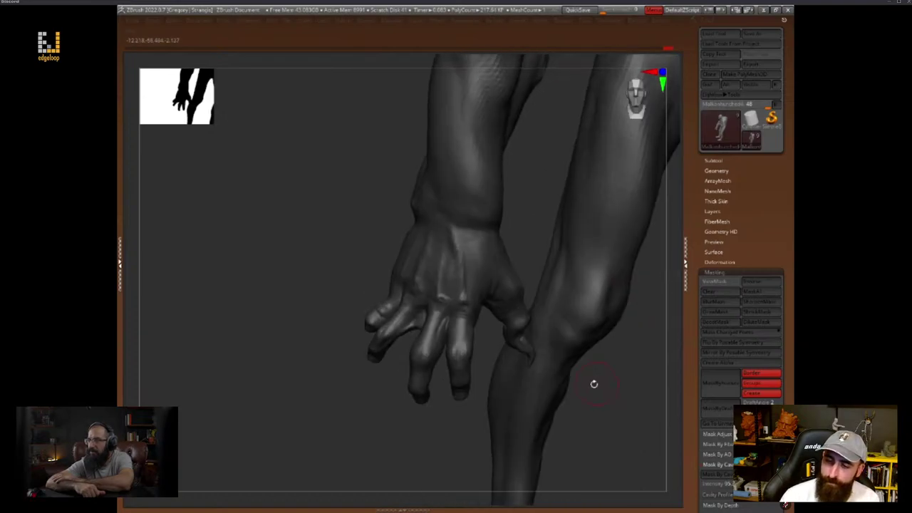
key("f")
left_click_drag(610, 310, 622, 312)
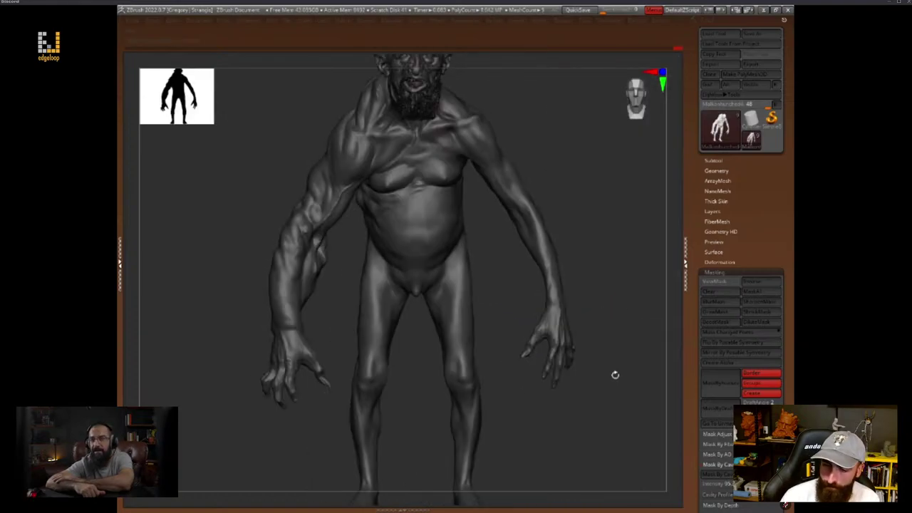
left_click_drag(614, 375, 467, 357, "alt")
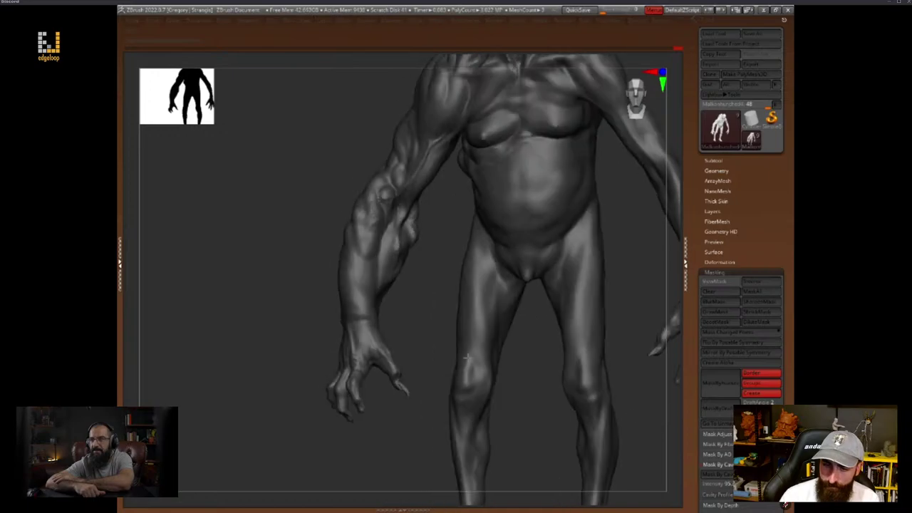
Isolate the right arm by hiding the rest of the body and frame it from shoulder to fingers
left_click(373, 361, "ctrl+shift")
left_click(407, 331, "ctrl+shift")
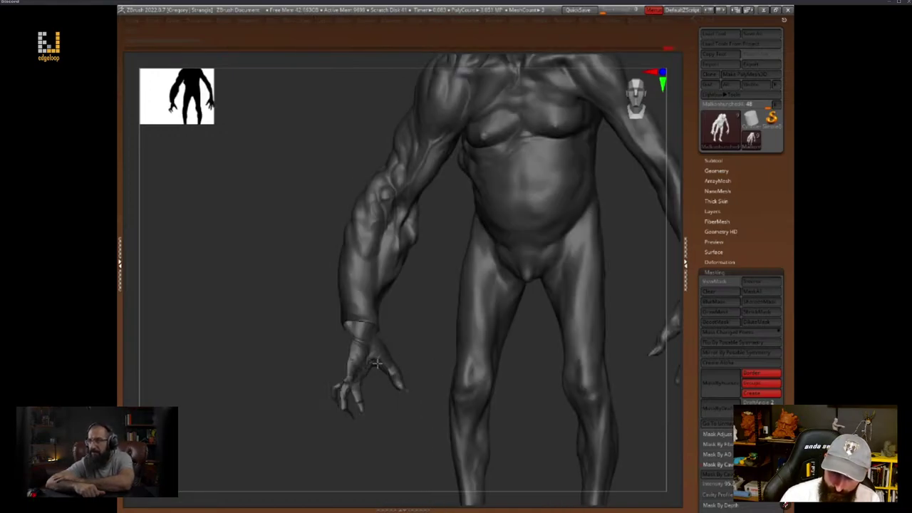
left_click(376, 364, "ctrl+shift")
left_click(381, 294, "ctrl+shift")
key("Tab")
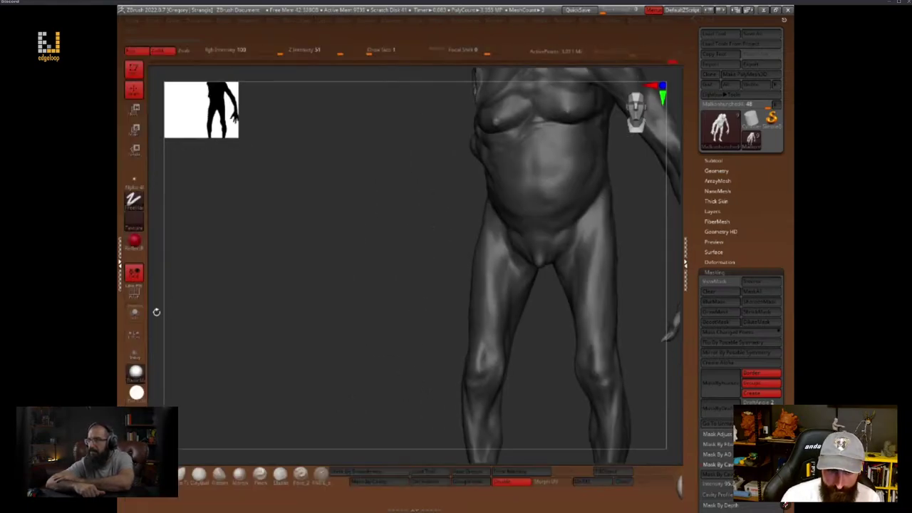
left_click_drag(245, 286, 256, 295, "ctrl+shift")
key("Tab")
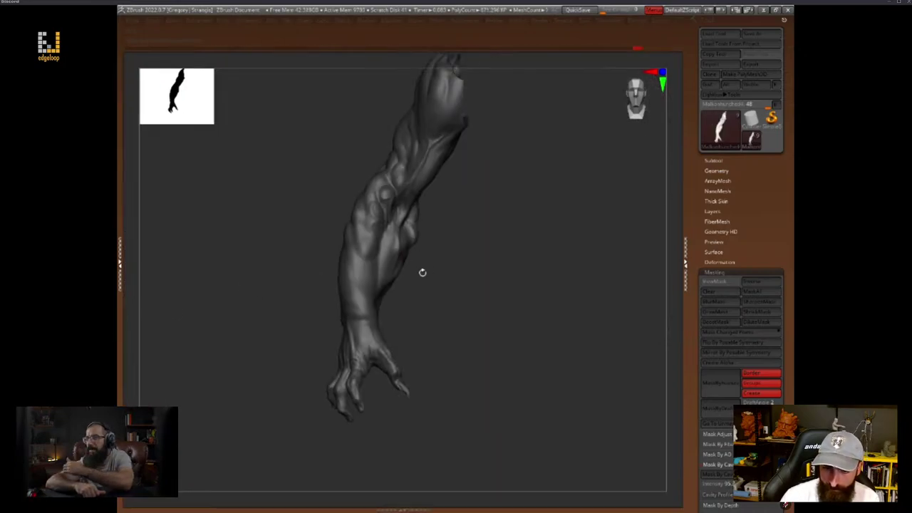
left_click_drag(420, 270, 510, 319)
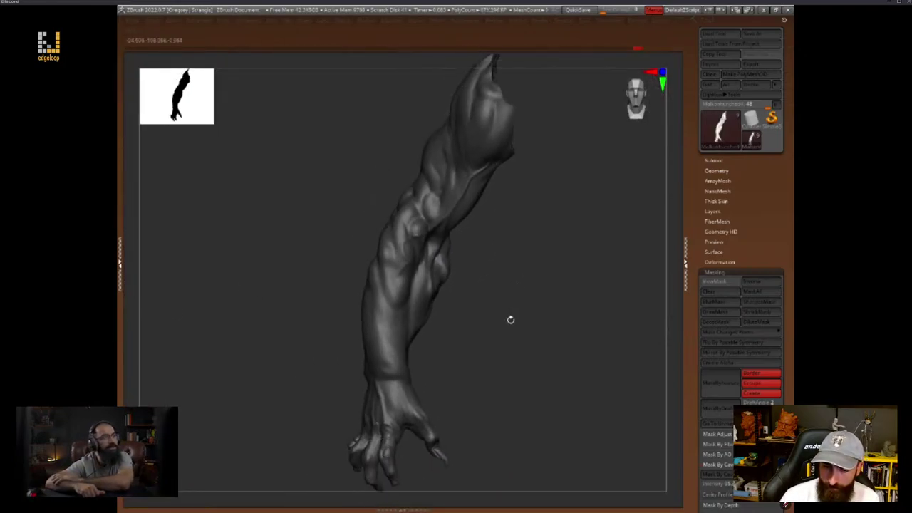
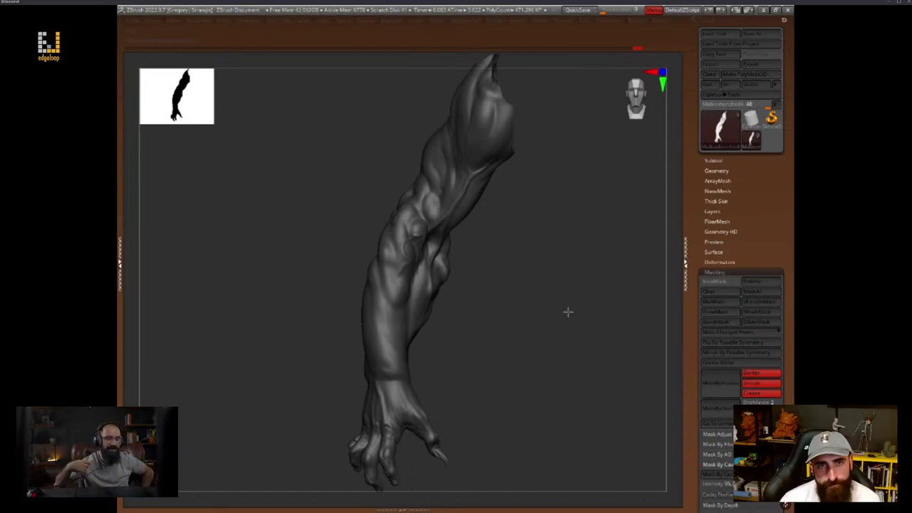
Lower the subdivision level and build up rounded bony forms on the thumb side of the right wrist
left_click_drag(568, 311, 570, 339)
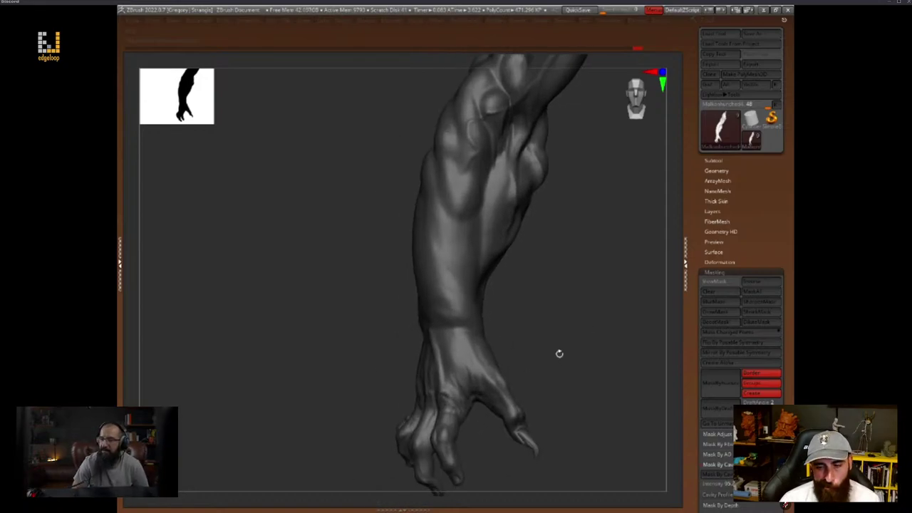
key("space")
left_click_drag(512, 303, 474, 265)
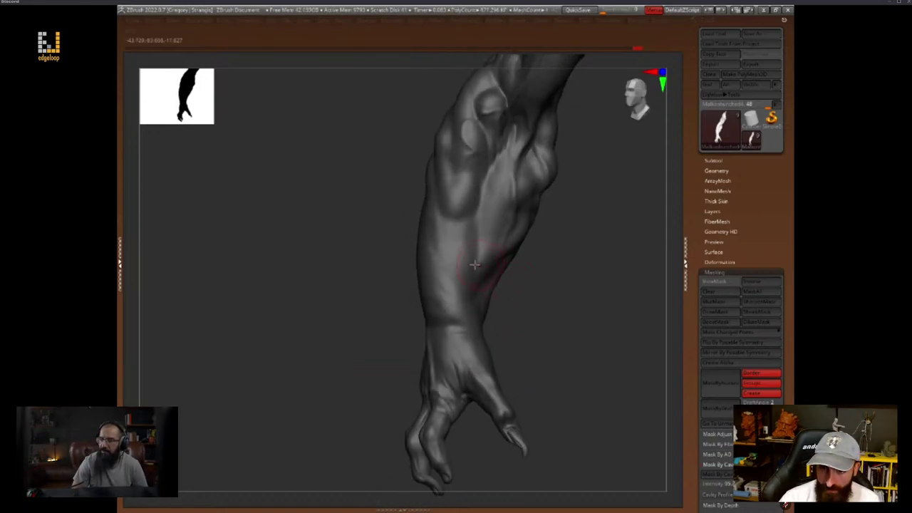
key("space")
mouse_move(452, 309)
left_mouse_down()
mouse_move(470, 307)
mouse_move(464, 285)
mouse_move(471, 311)
mouse_move(445, 319)
mouse_move(450, 345)
left_mouse_up()
key("space")
key("space")
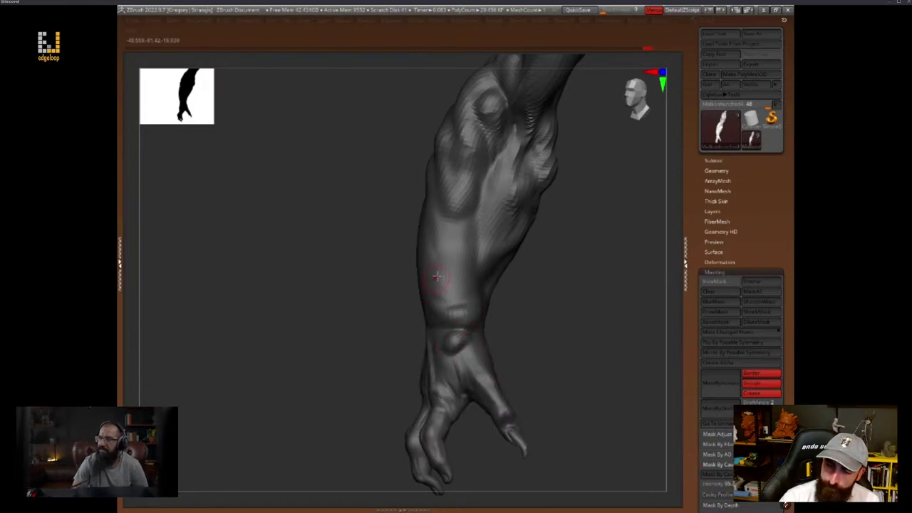
Add the protruding ulna bone on the back of the right wrist and shape the long forearm muscles above it
left_click_drag(531, 320, 492, 317)
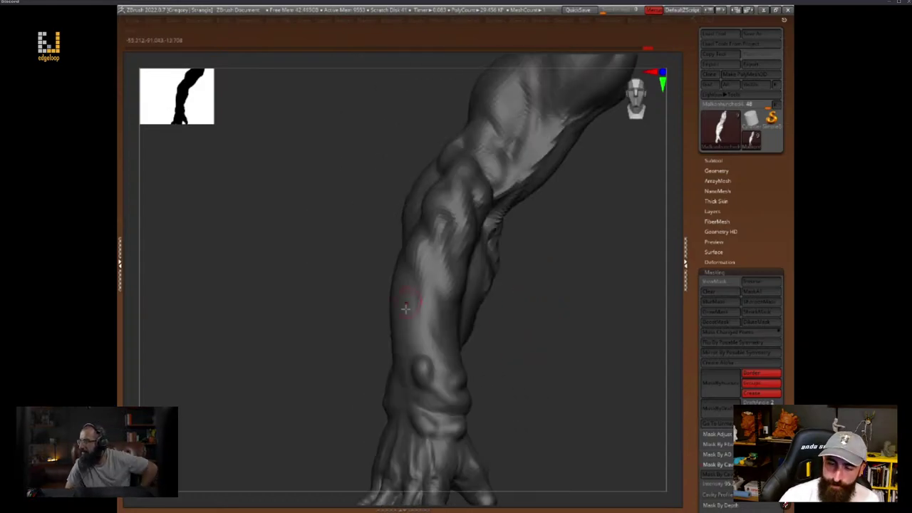
key("space")
left_click_drag(401, 278, 411, 342)
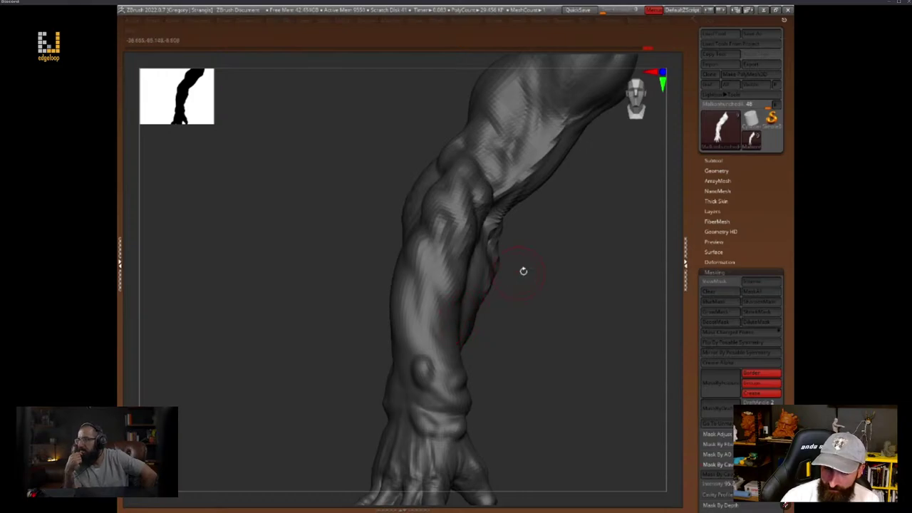
left_click_drag(523, 271, 433, 315)
left_click_drag(464, 361, 556, 387)
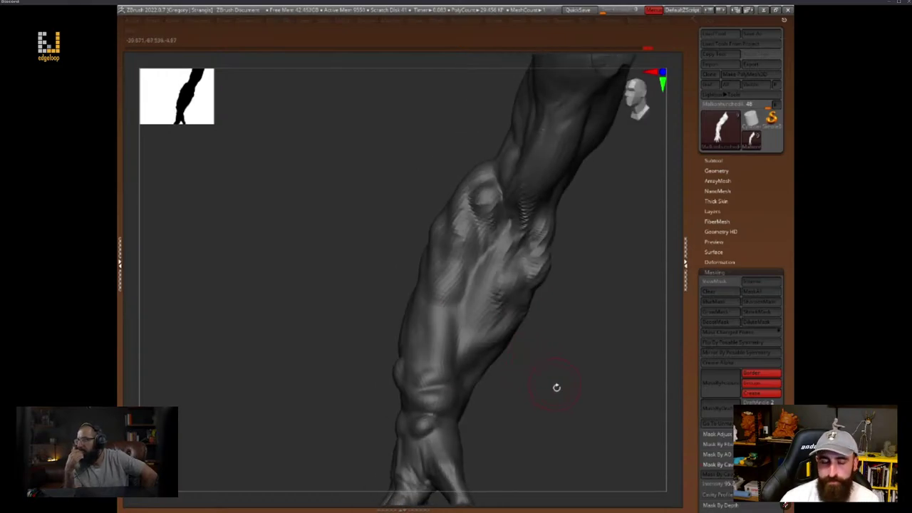
mouse_move(561, 300)
left_mouse_down()
mouse_move(517, 325)
mouse_move(548, 301)
left_mouse_up()
Raise the subdivision level by one and bulk out the inner forearm muscles below the elbow
key("space")
key("d")
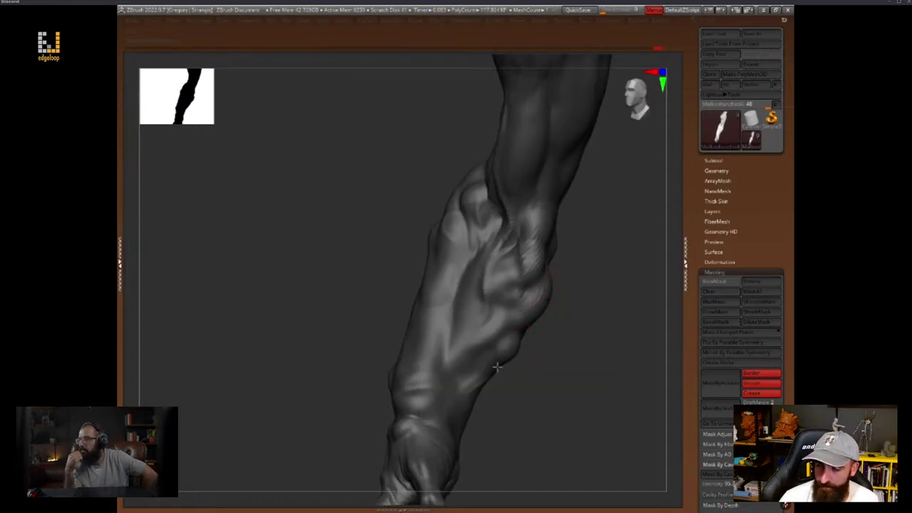
left_click_drag(505, 374, 526, 400)
mouse_move(494, 323)
left_mouse_down()
mouse_move(472, 310)
mouse_move(458, 342)
mouse_move(472, 347)
mouse_move(429, 328)
mouse_move(434, 357)
mouse_move(428, 334)
left_mouse_up()
mouse_move(533, 377)
left_mouse_down()
mouse_move(554, 388)
mouse_move(559, 349)
mouse_move(539, 311)
mouse_move(544, 424)
left_mouse_up()
Adjust the brush size and carve tendon and muscle grooves into the lower right forearm just above the wrist
key("space")
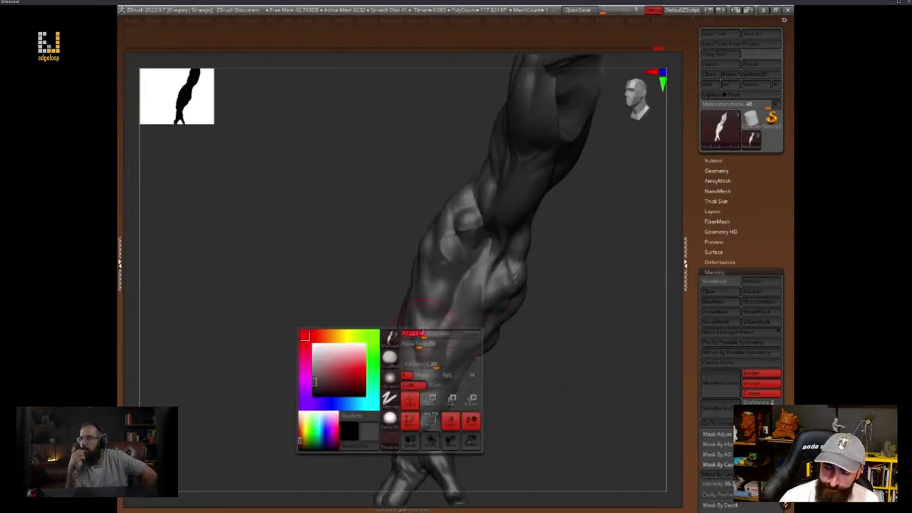
mouse_move(423, 323)
left_mouse_down()
mouse_move(421, 370)
mouse_move(416, 335)
left_mouse_up()
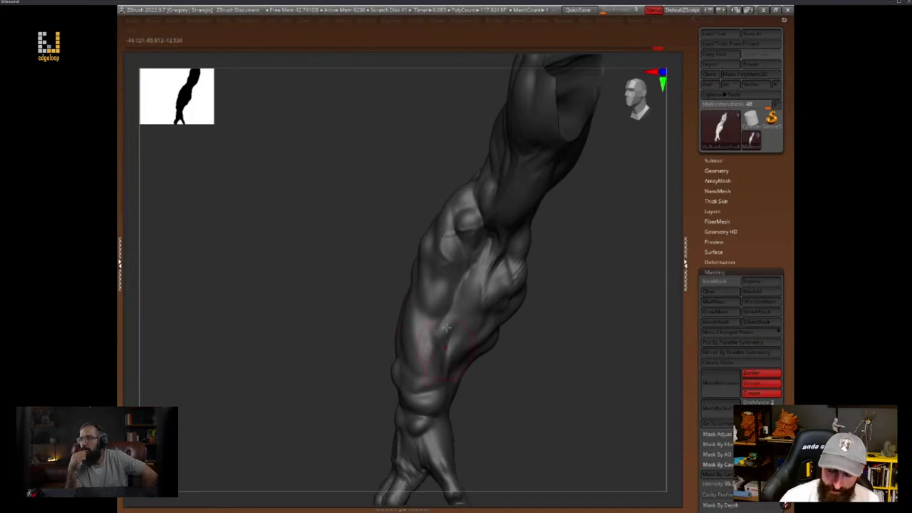
key("space")
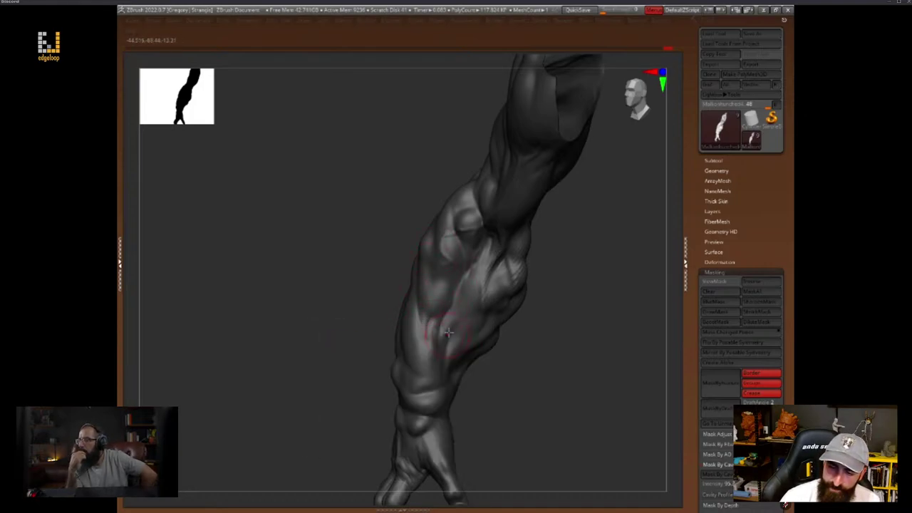
key("space")
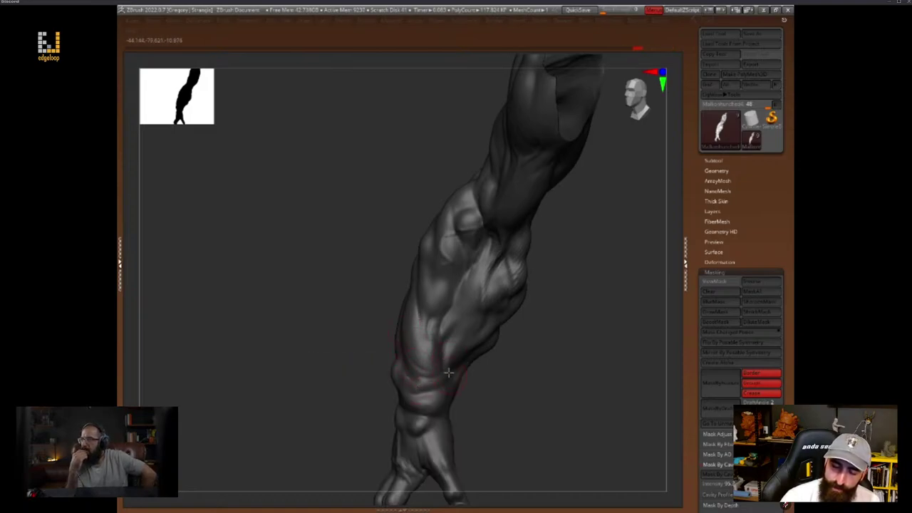
left_click_drag(481, 384, 526, 299)
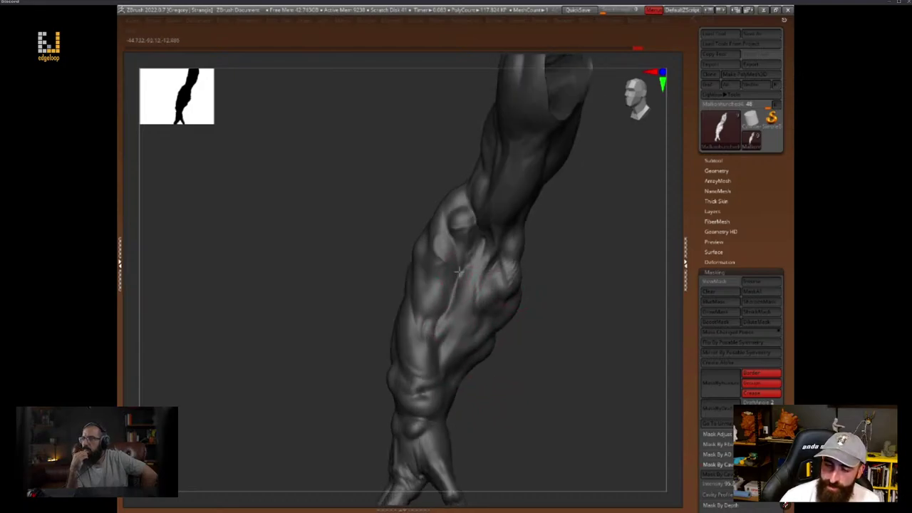
Separate the muscle bundles of the right inner forearm and round out their forms between elbow and wrist
key("space")
mouse_move(456, 270)
left_mouse_down()
mouse_move(443, 308)
mouse_move(431, 278)
left_mouse_up()
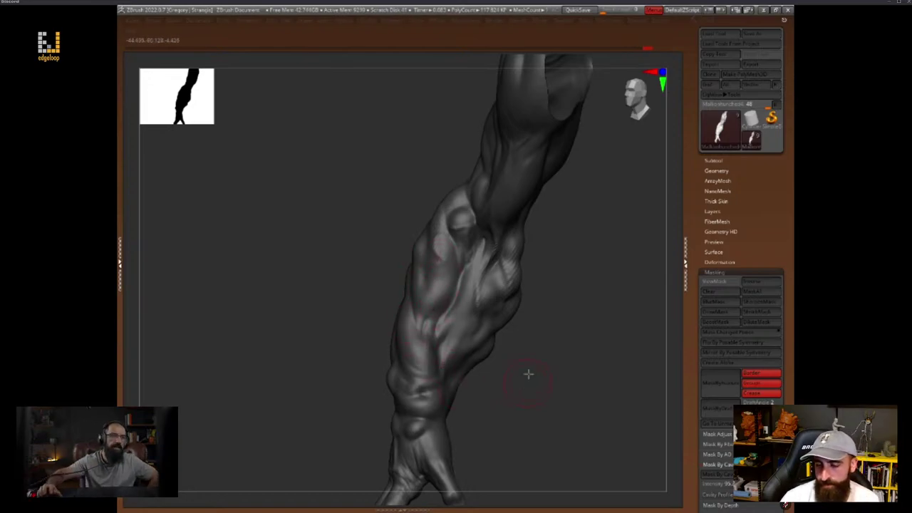
left_click_drag(529, 375, 533, 360, "alt")
left_click_drag(473, 298, 453, 317)
mouse_move(547, 293)
left_mouse_down()
mouse_move(537, 311)
mouse_move(511, 315)
mouse_move(498, 269)
left_mouse_up()
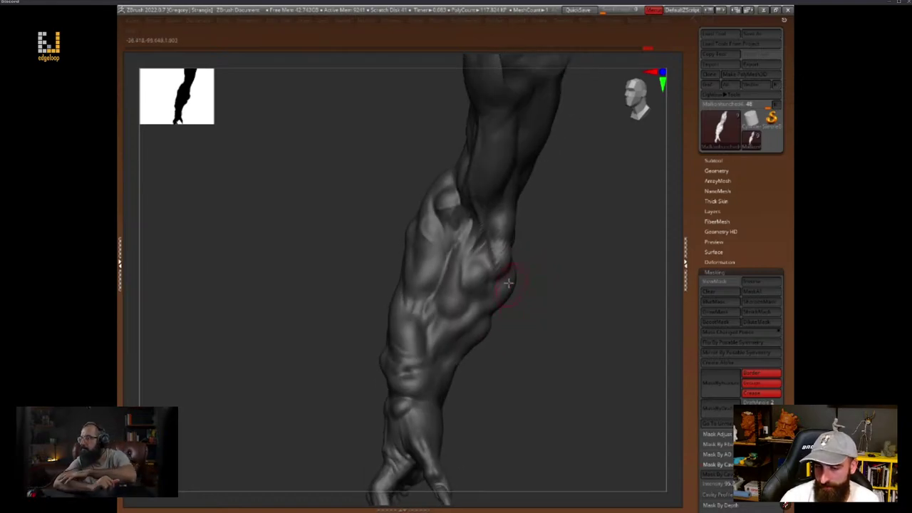
left_click_drag(505, 317, 519, 265)
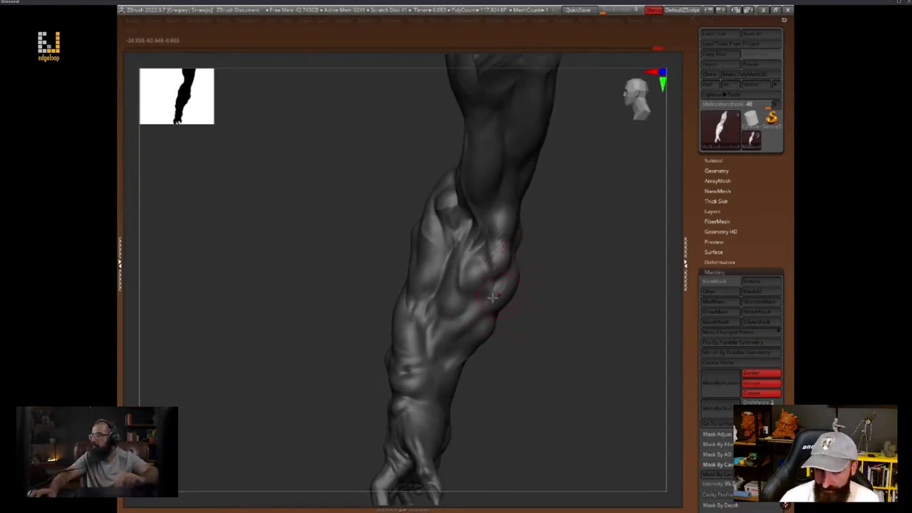
Raise the subdivision level again and refine the creases between the lower inner forearm muscles
key("d")
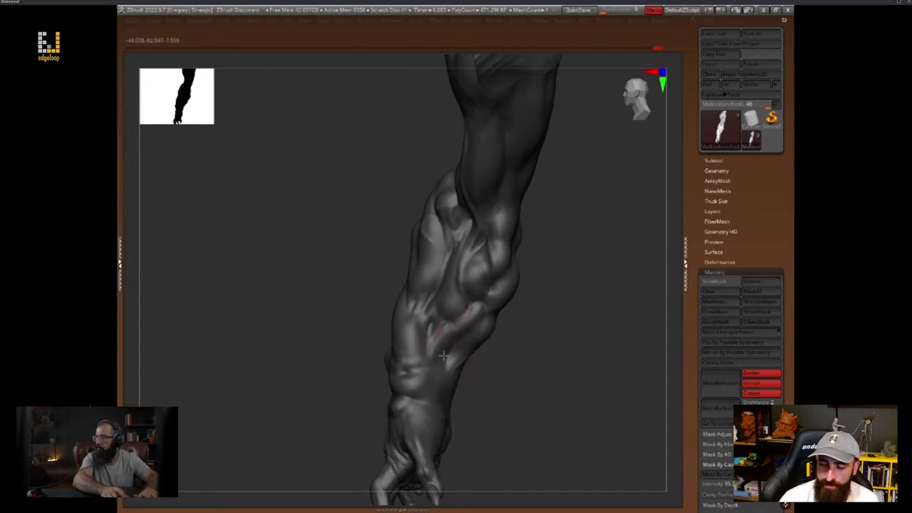
left_click_drag(488, 398, 524, 392)
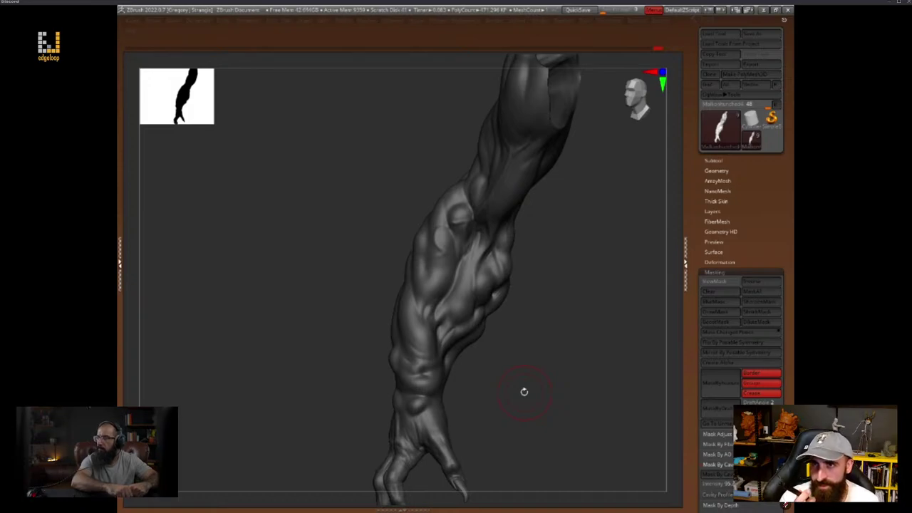
left_click_drag(546, 340, 450, 312)
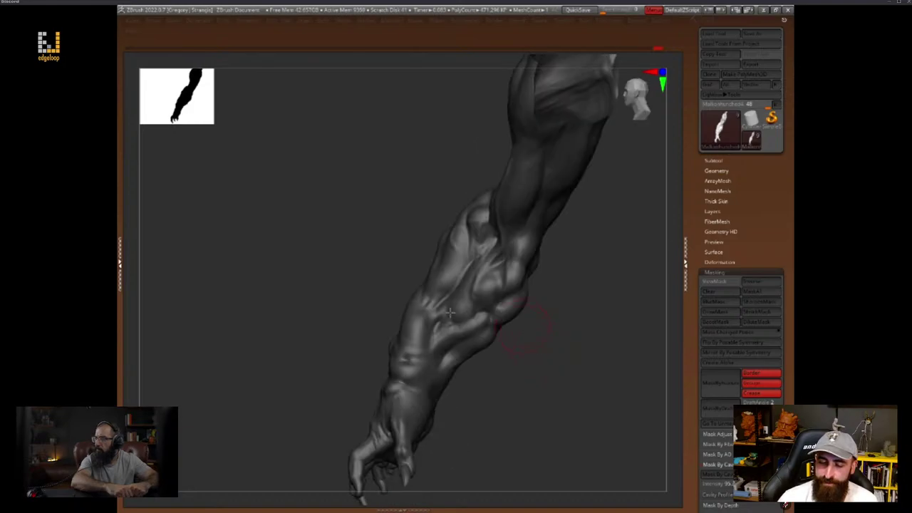
key("space")
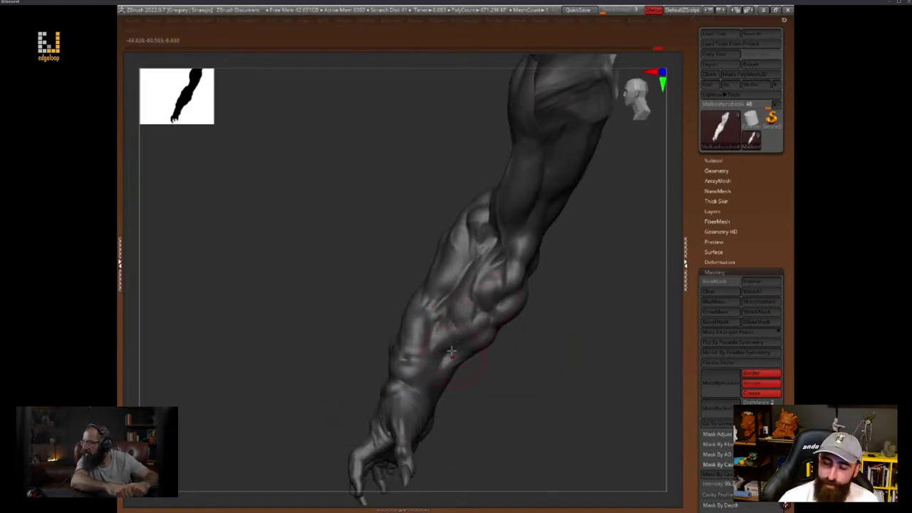
left_click_drag(479, 366, 496, 368)
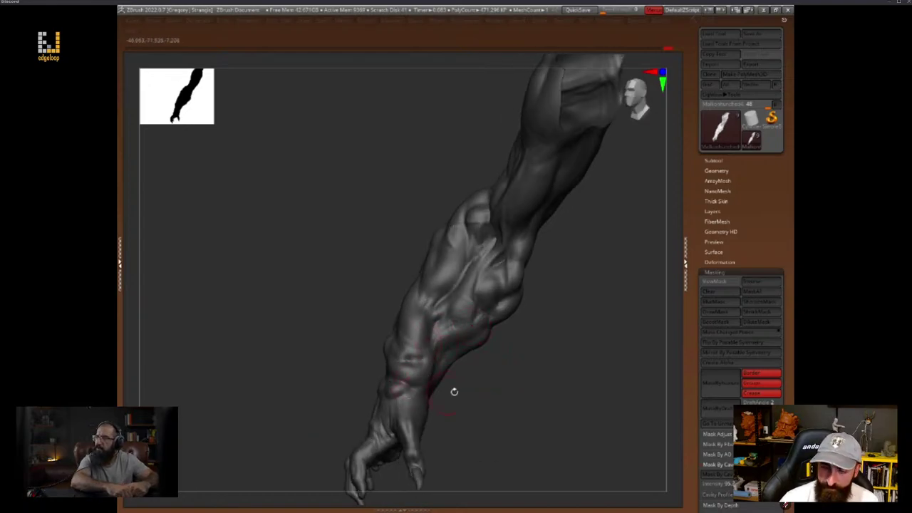
Lower the subdivision level and rework the broad shapes where the right forearm meets the wrist and palm
left_click_drag(451, 389, 442, 354)
key("space")
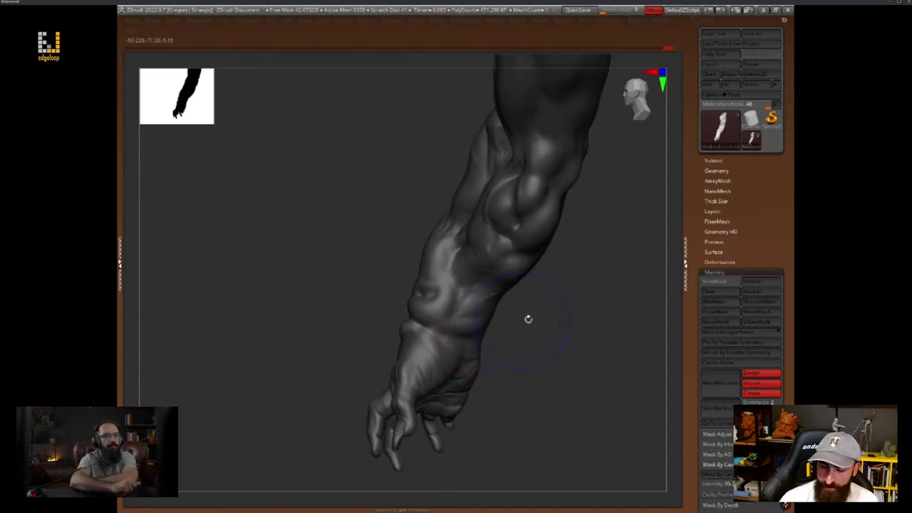
left_click_drag(527, 318, 437, 361)
key("space")
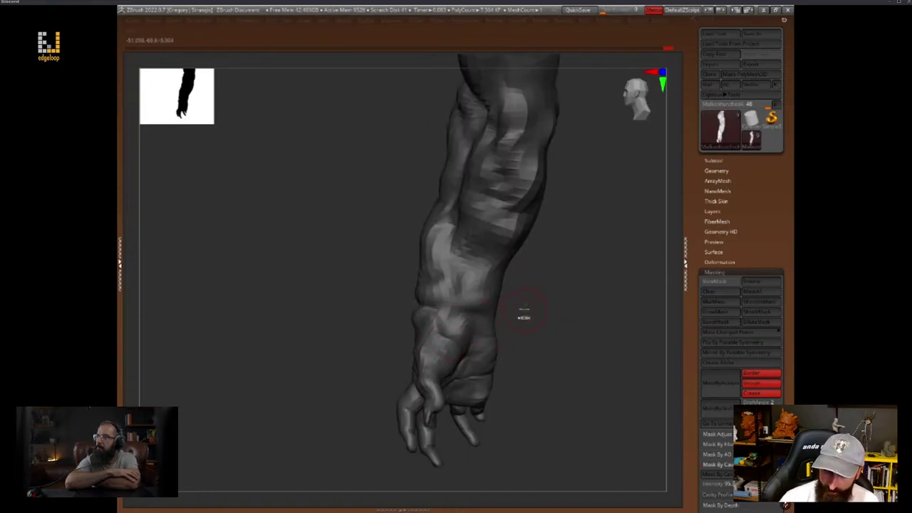
left_click_drag(523, 317, 458, 325)
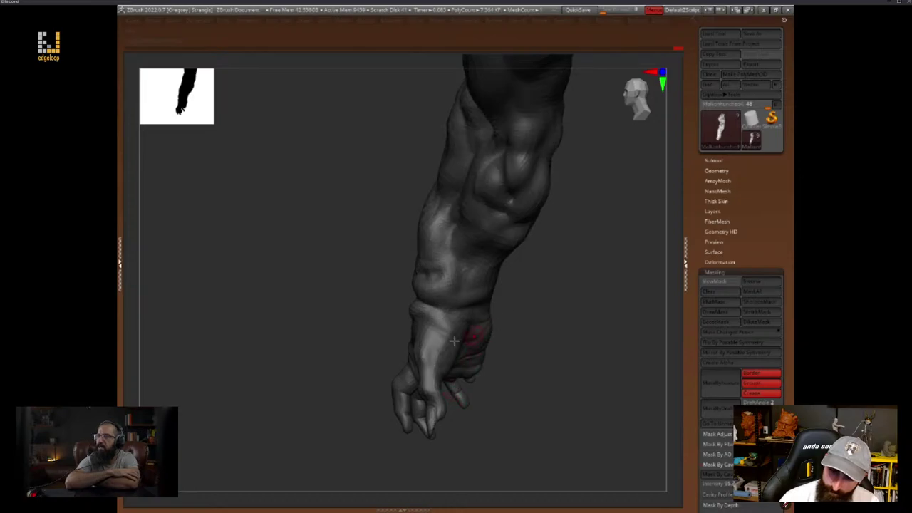
Raise the subdivision level by two and sculpt tendons and skin folds around the wrist and thumb base
key("d")
key("d")
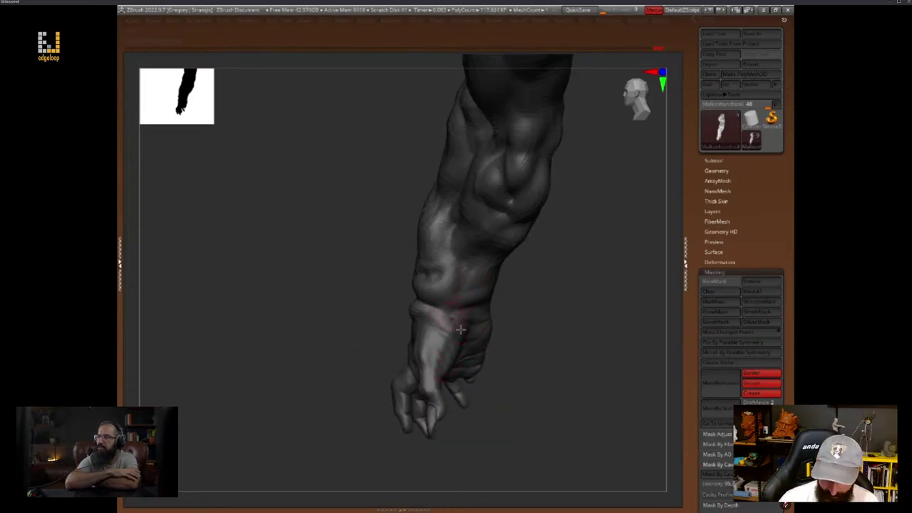
key("space")
key("space")
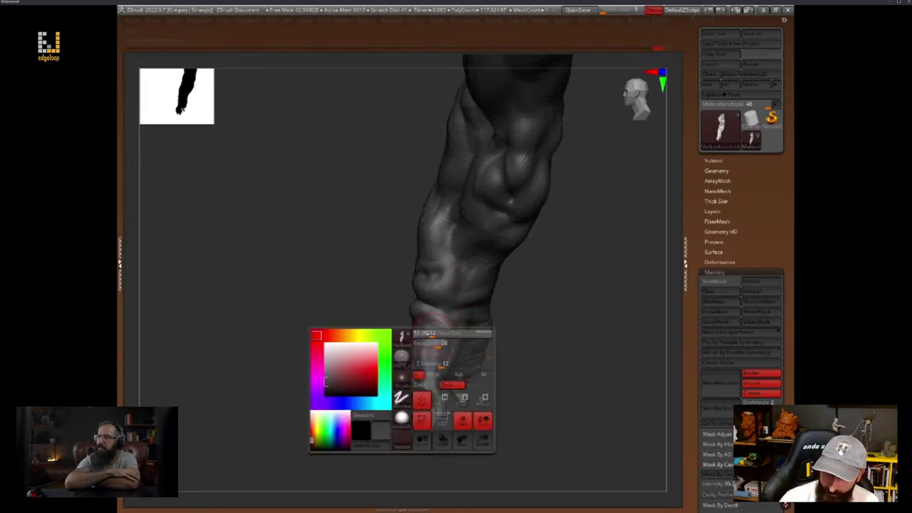
left_click_drag(499, 342, 505, 311)
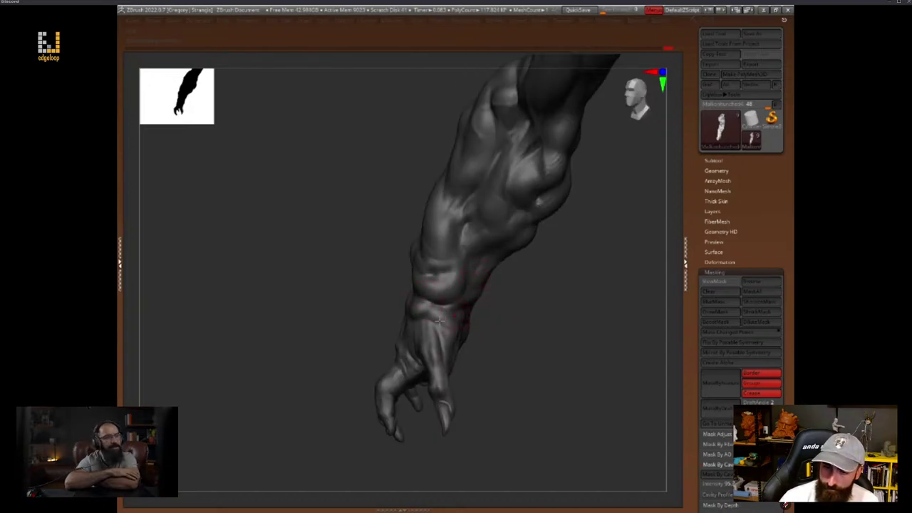
key("space")
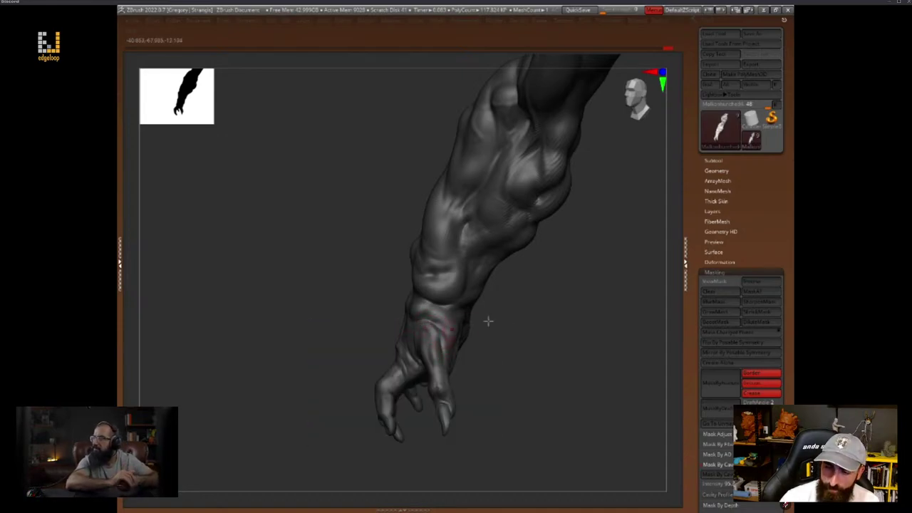
Refine the bony bump on the back of the right wrist and blend the forearm muscles into it
mouse_move(488, 321)
left_mouse_down()
mouse_move(519, 344)
mouse_move(517, 286)
mouse_move(517, 332)
mouse_move(406, 363)
mouse_move(462, 294)
left_mouse_up()
key("space")
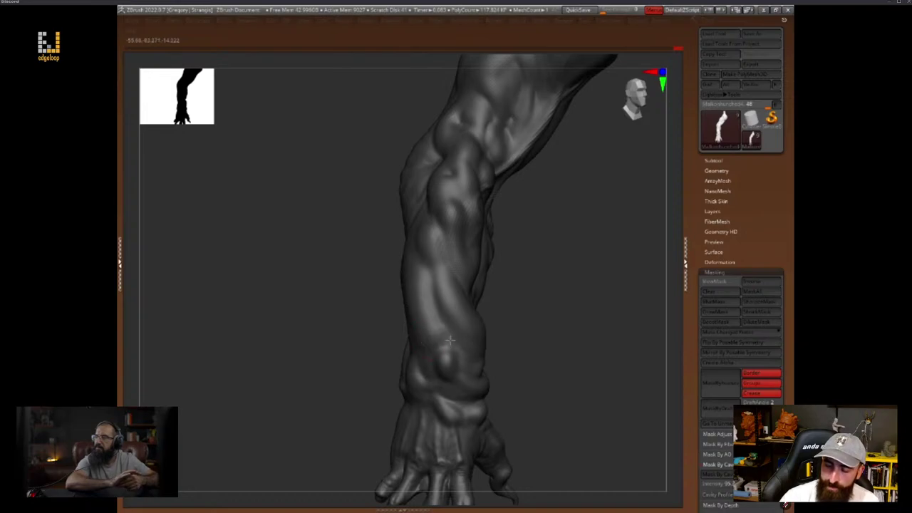
left_click_drag(450, 340, 452, 353)
left_click_drag(535, 299, 534, 325)
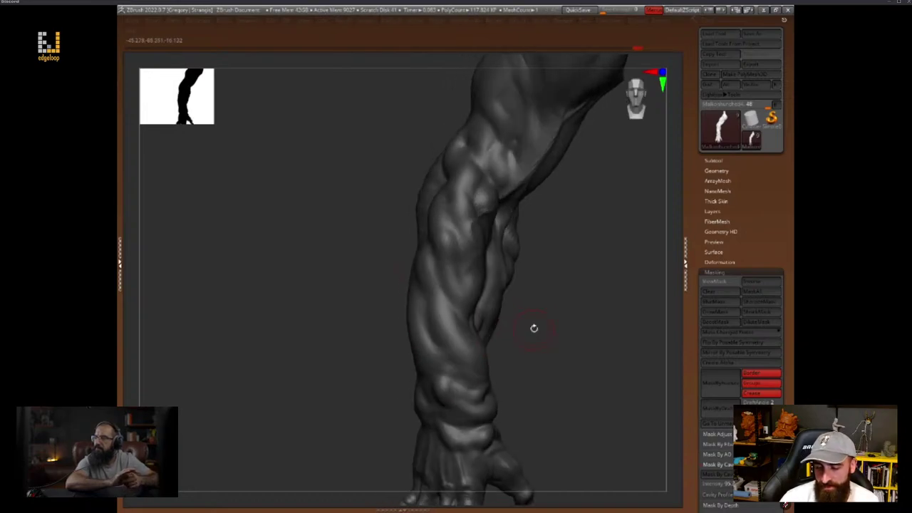
key("space")
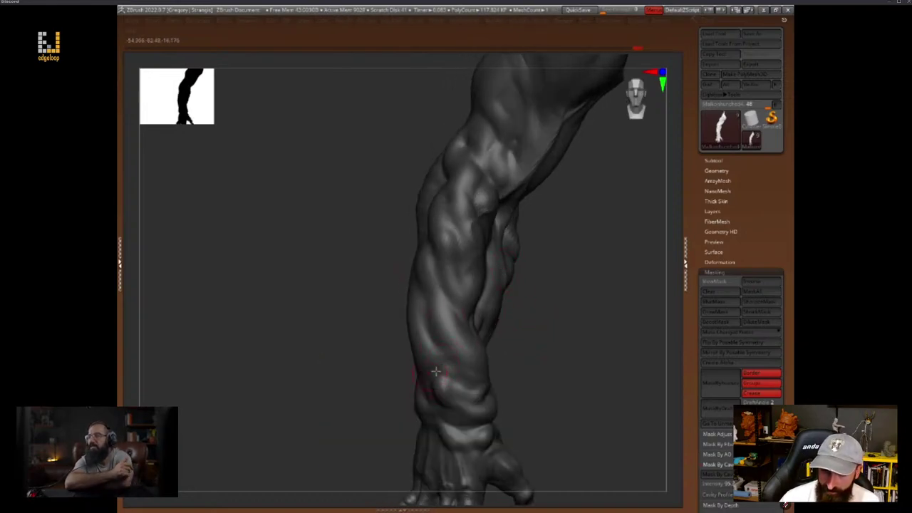
Deepen the fold between the muscles on the lower forearm just above the wrist
left_click_drag(429, 377, 454, 366)
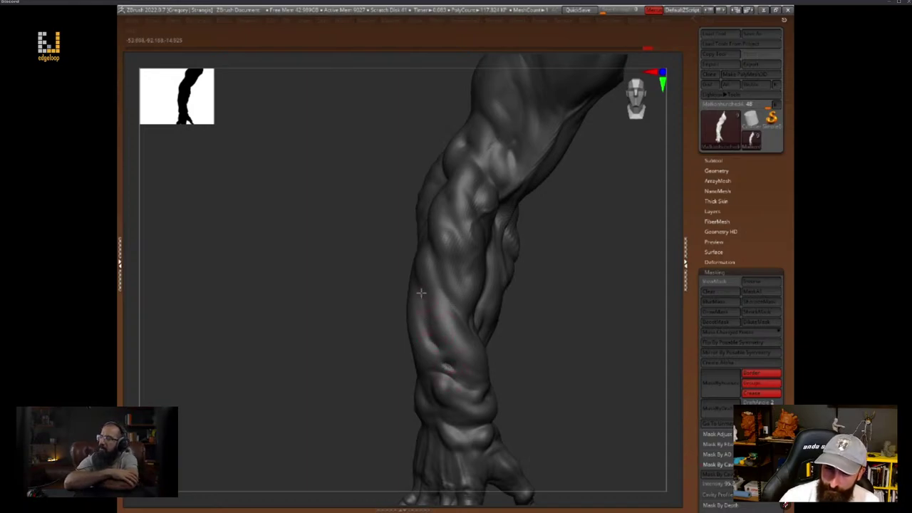
mouse_move(553, 305)
left_mouse_down()
mouse_move(572, 335)
mouse_move(551, 352)
mouse_move(531, 321)
mouse_move(525, 360)
mouse_move(448, 399)
mouse_move(477, 441)
mouse_move(536, 449)
mouse_move(513, 244)
left_mouse_up()
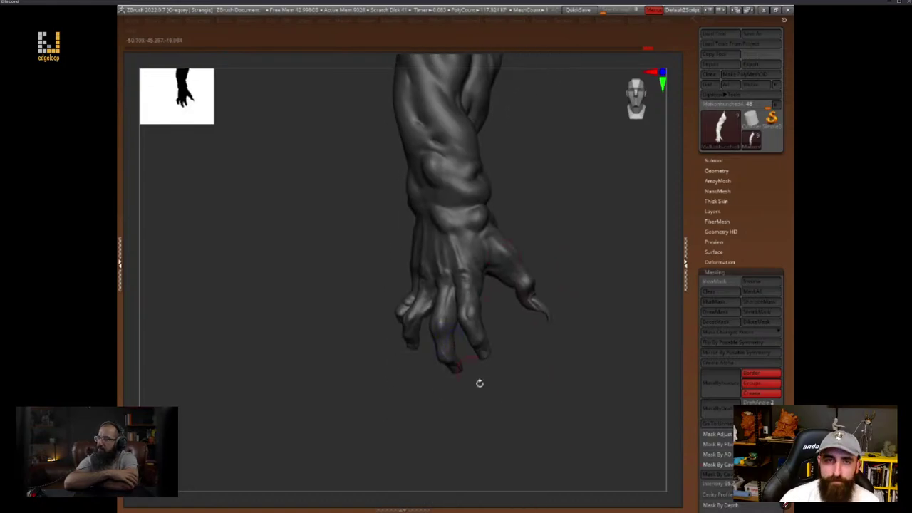
mouse_move(480, 383)
left_mouse_down()
mouse_move(511, 383)
mouse_move(521, 411)
left_mouse_up()
right_click(482, 418)
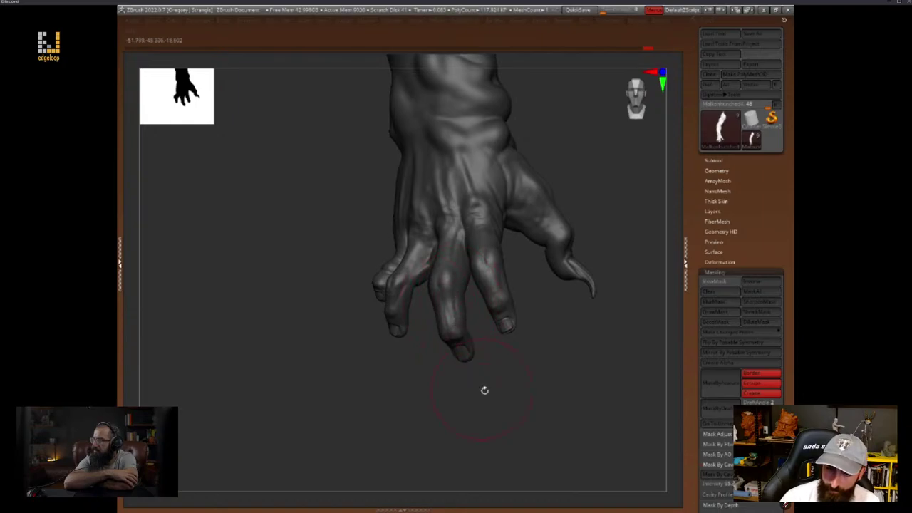
Tighten the nails and fingertips of the right hand with the Pinch brush at a draw size of about 68
left_click_drag(484, 390, 475, 352)
key("space")
key("space")
key("Tab")
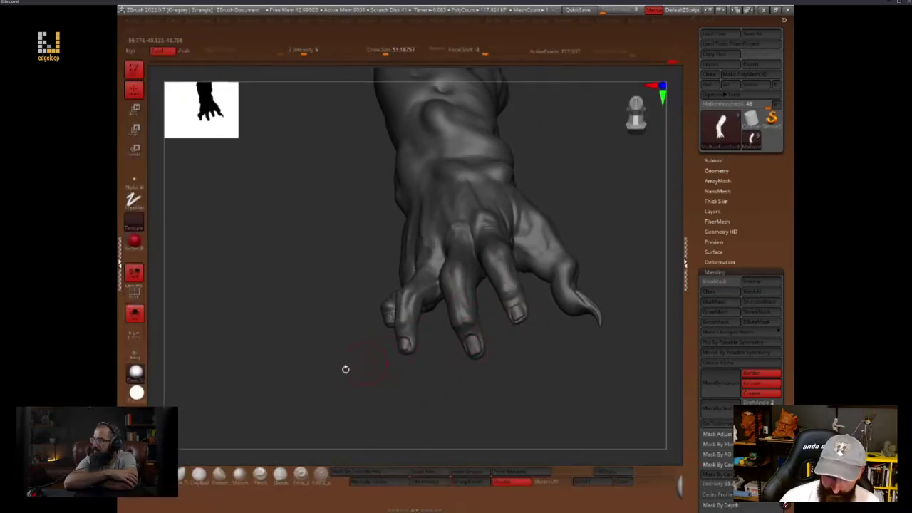
left_click(260, 474)
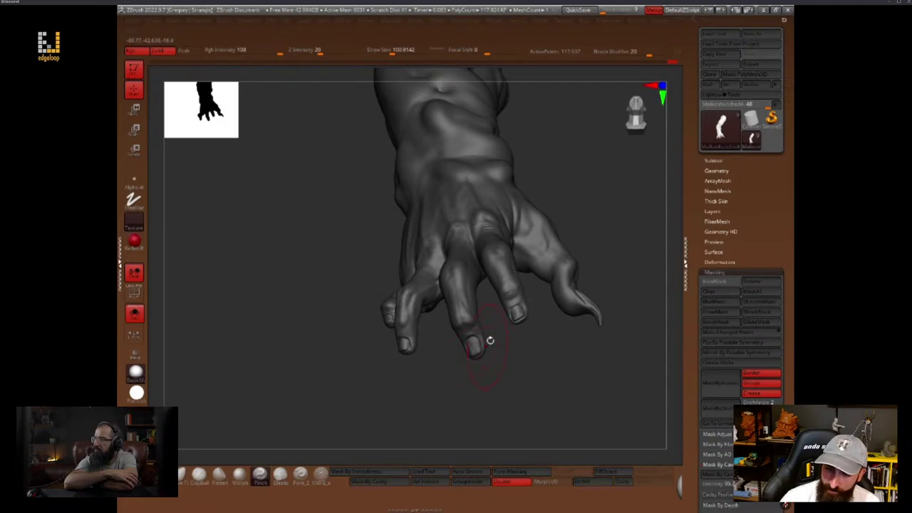
key("space")
left_click(480, 353)
left_click_drag(525, 328, 520, 319)
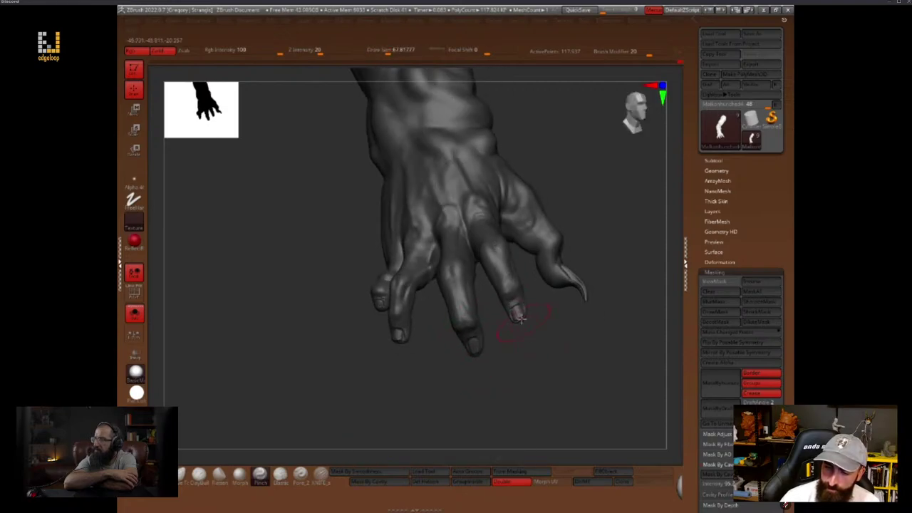
left_click_drag(422, 366, 437, 354)
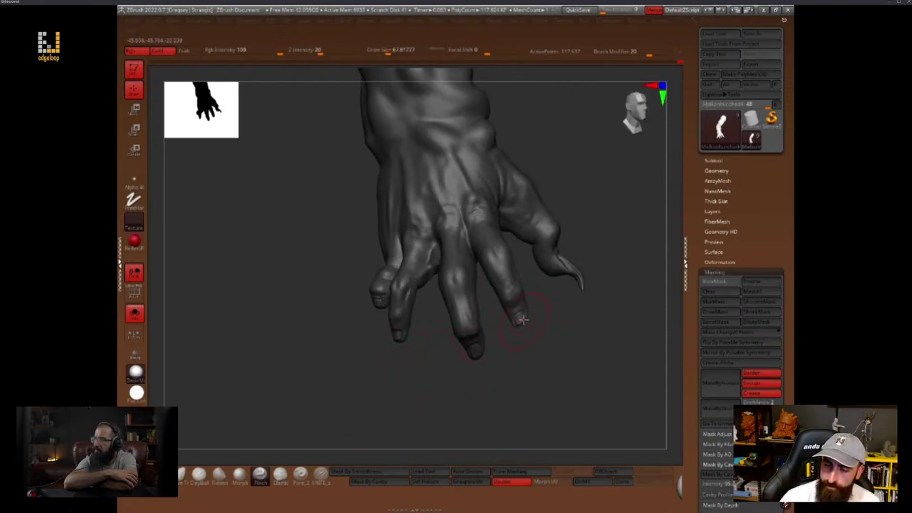
left_click_drag(522, 319, 437, 326)
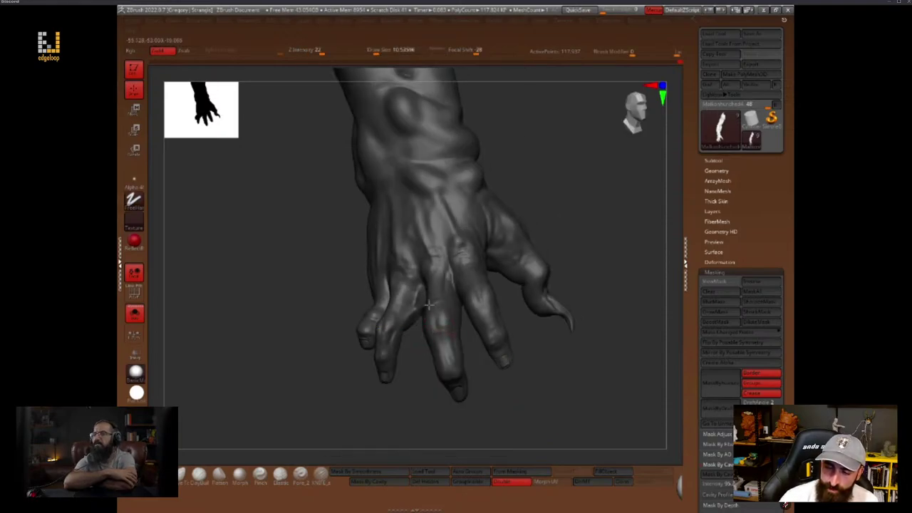
Refine the creases around the knuckles and between the fingers using a small brush with a Z intensity of 22
left_click_drag(459, 364, 461, 364)
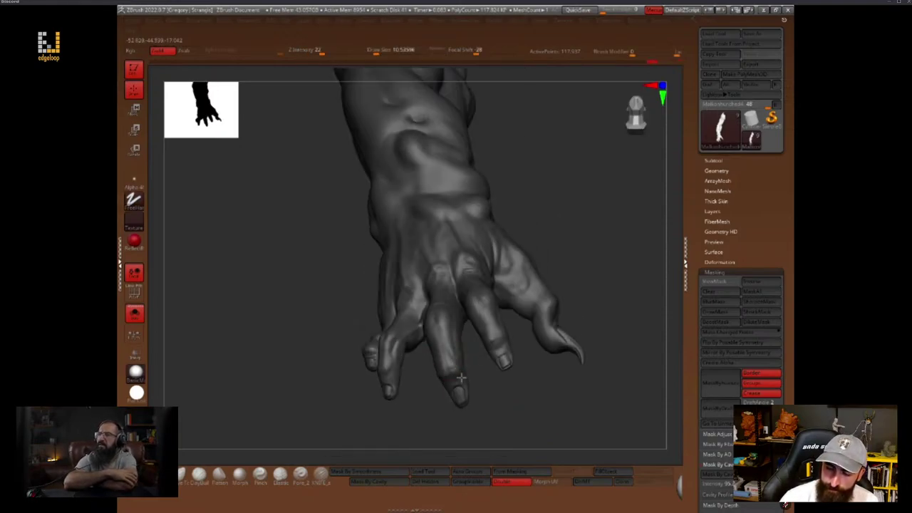
left_click_drag(505, 406, 501, 336)
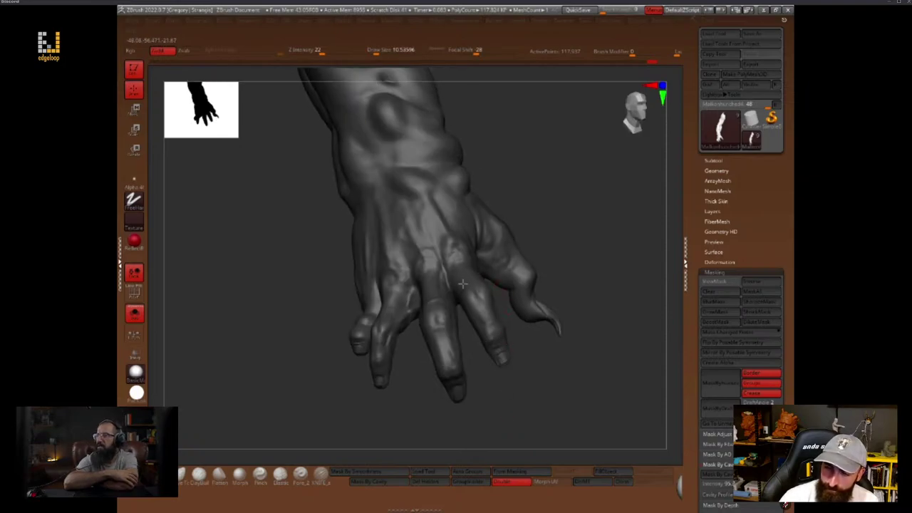
key("space")
left_click_drag(467, 354, 469, 341)
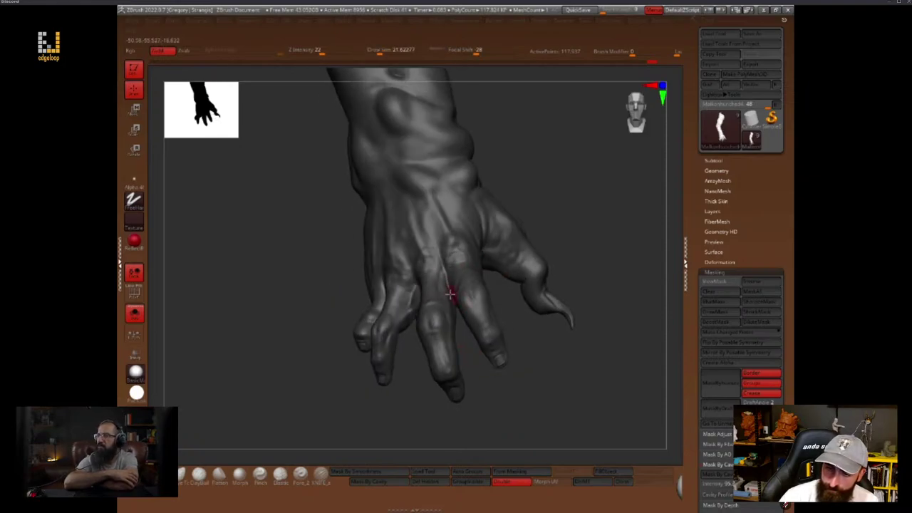
key("]")
right_click_drag(436, 287, 546, 376)
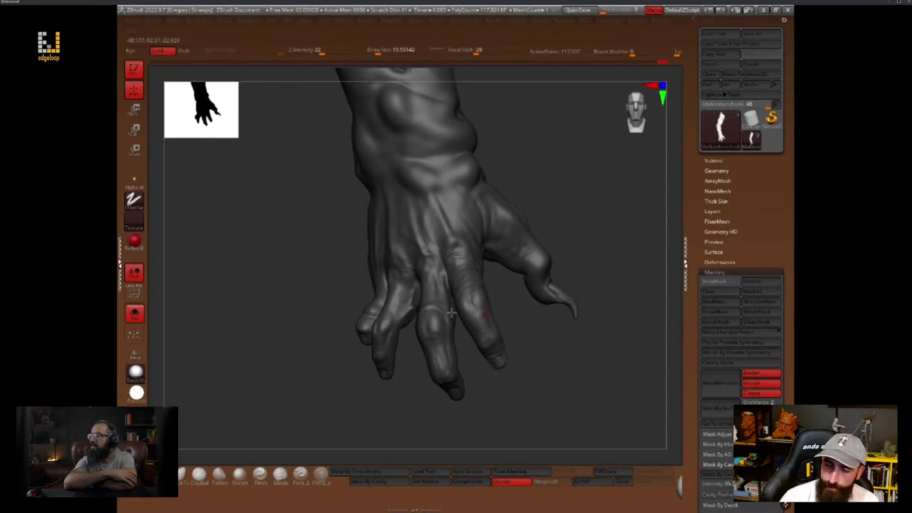
right_click_drag(394, 343, 422, 337)
Build up the knuckles and finger joints with the ClayBuildup brush at a draw size of about 25
key("space")
left_click_drag(393, 340, 396, 336)
key("space")
right_click(388, 325)
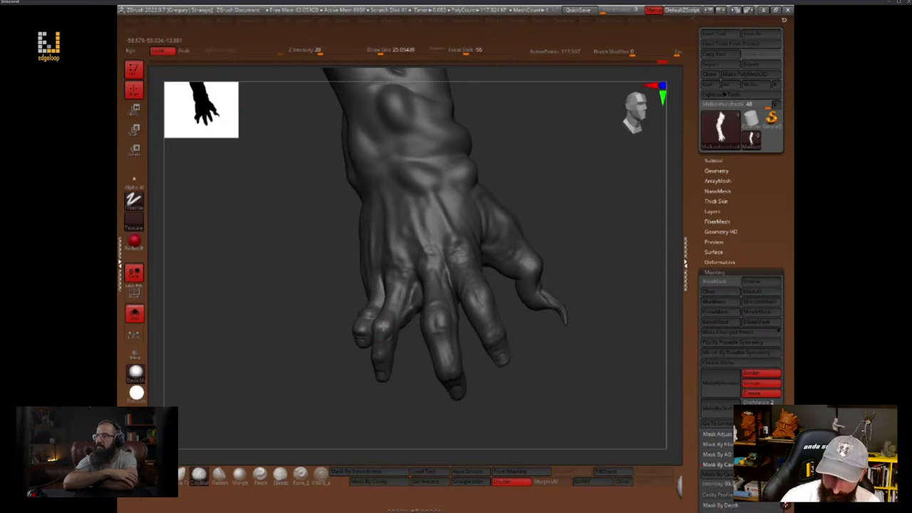
left_click_drag(396, 314, 400, 277)
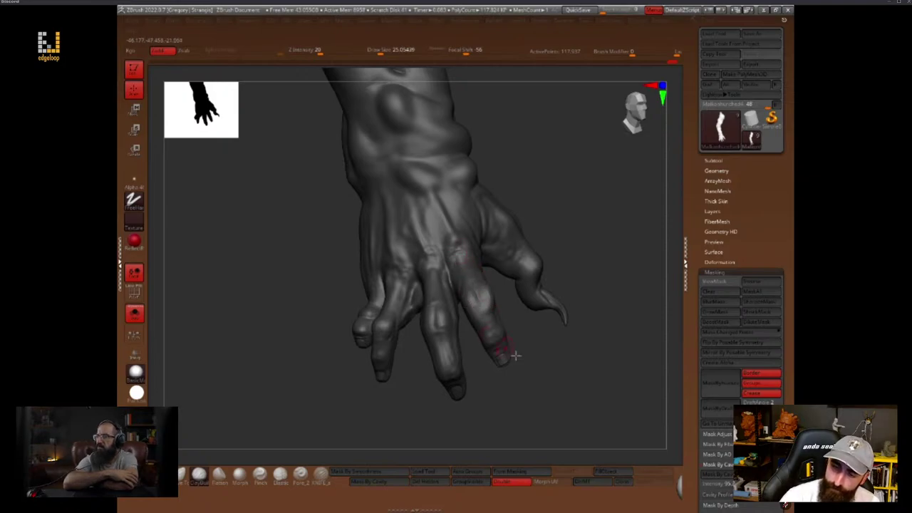
key("Tab")
left_click_drag(516, 357, 540, 383)
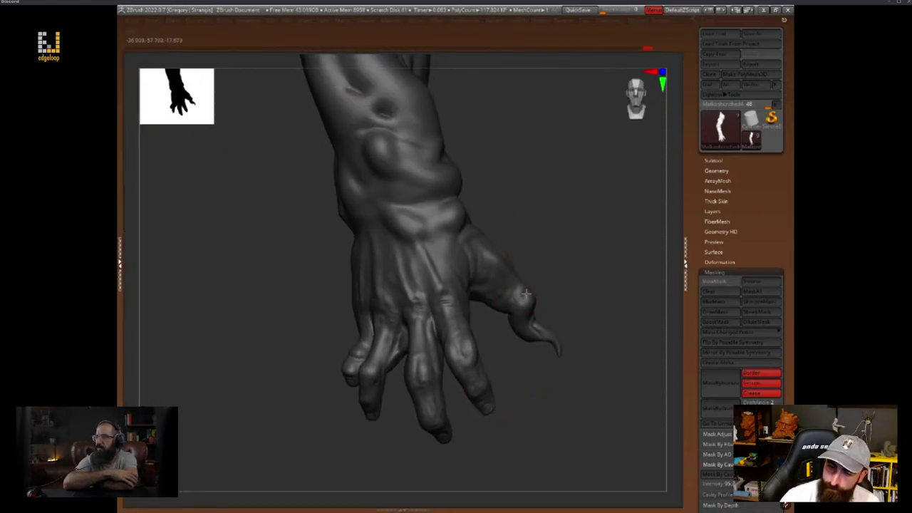
Lower the subdivision level by two and reshape the thumb and its base with the Move brush
right_click_drag(489, 261, 531, 261)
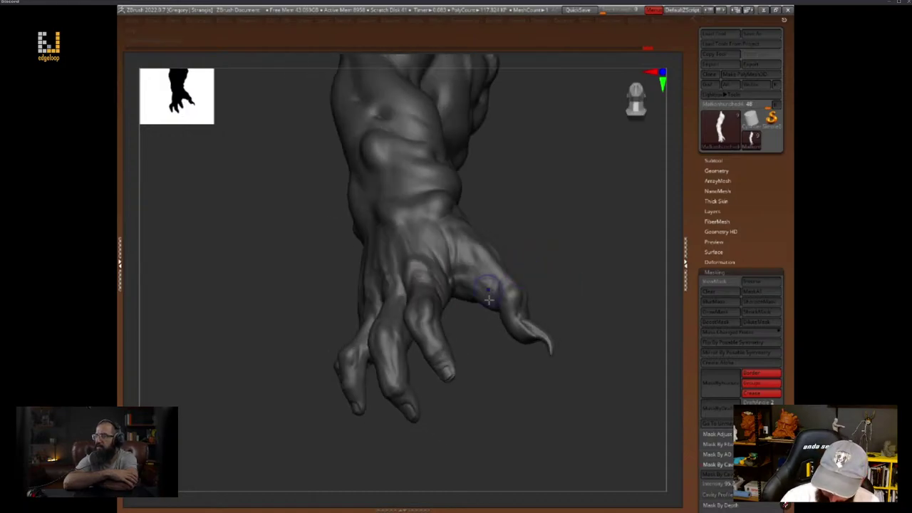
key("space")
key("shift+d")
key("shift+d")
right_click_drag(533, 281, 550, 282)
key("space")
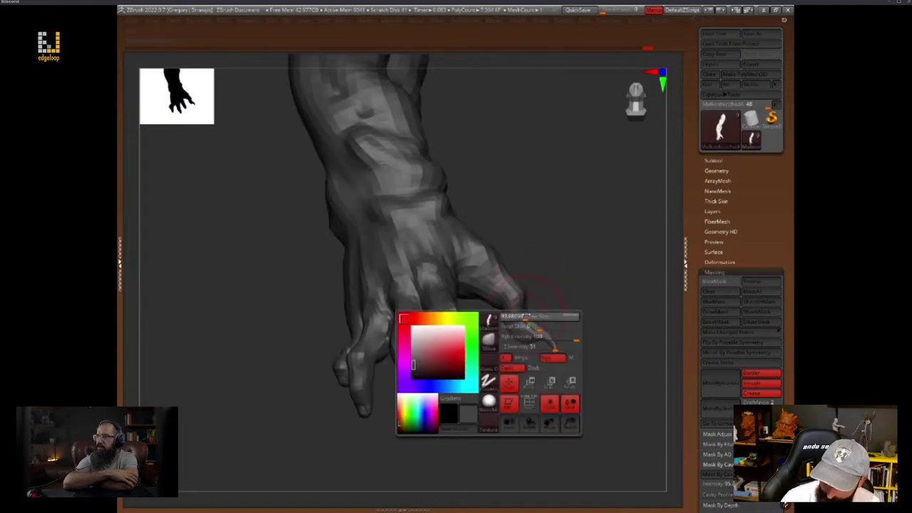
left_click_drag(533, 317, 523, 317)
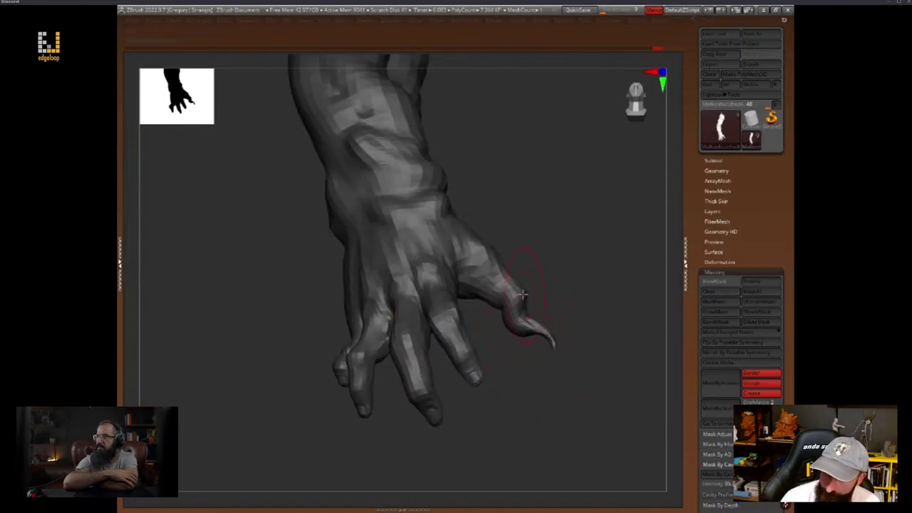
key("space")
key("space")
left_click_drag(486, 286, 480, 298)
key("space")
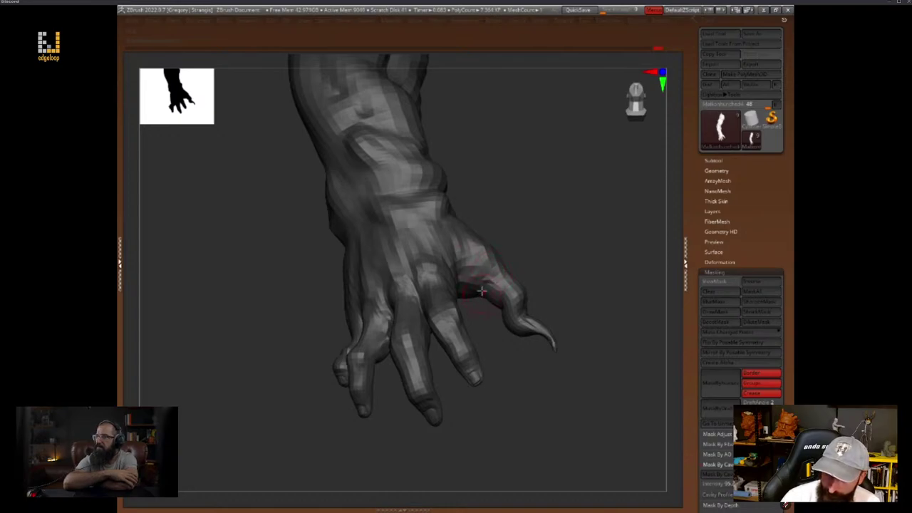
Raise the subdivision level by two and refine the thumb pad and the web between thumb and index finger
left_click_drag(484, 317, 491, 203)
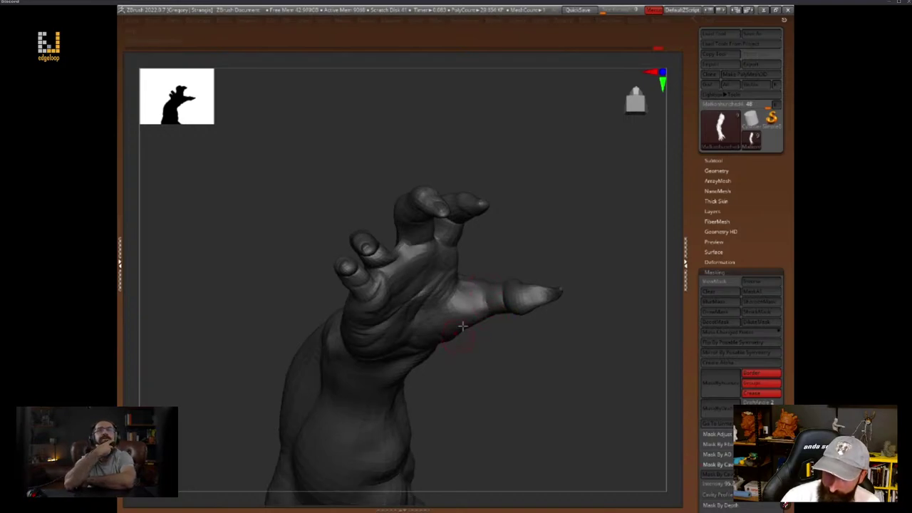
key("space")
right_click_drag(471, 291, 515, 275)
key("space")
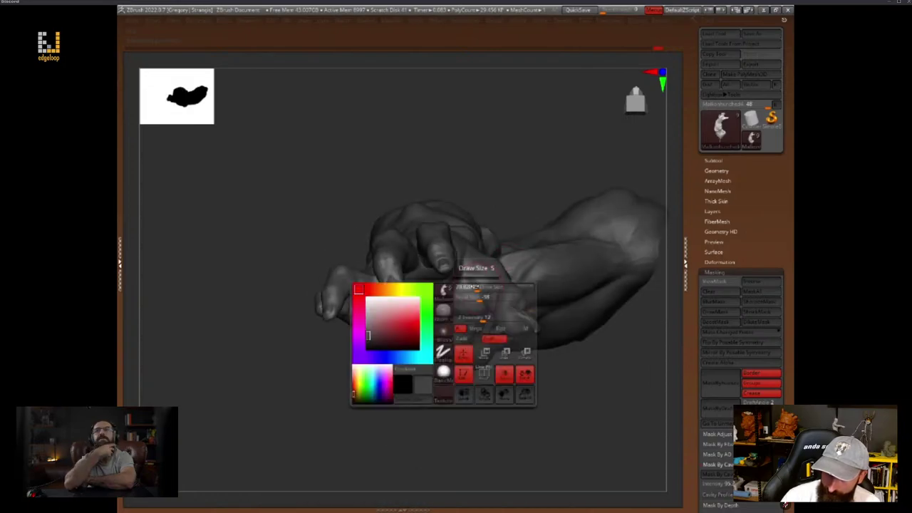
left_click_drag(467, 288, 481, 334)
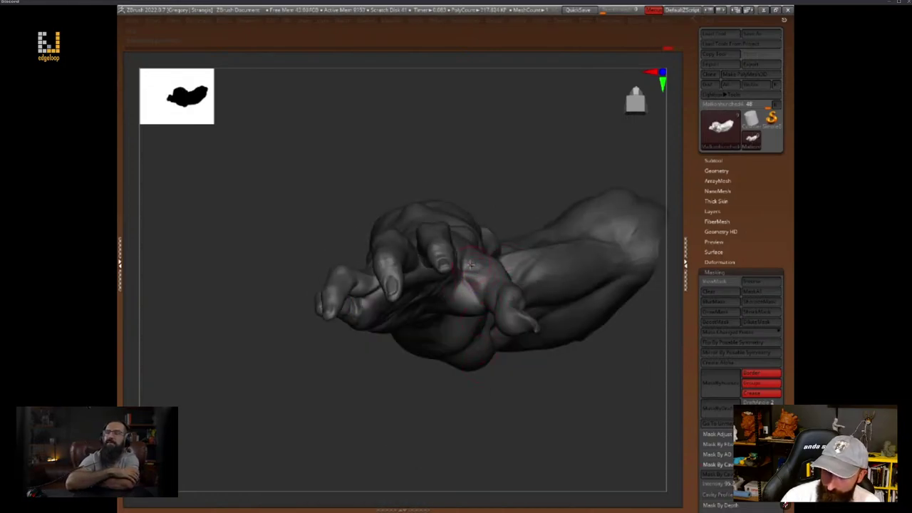
right_click_drag(470, 265, 482, 287)
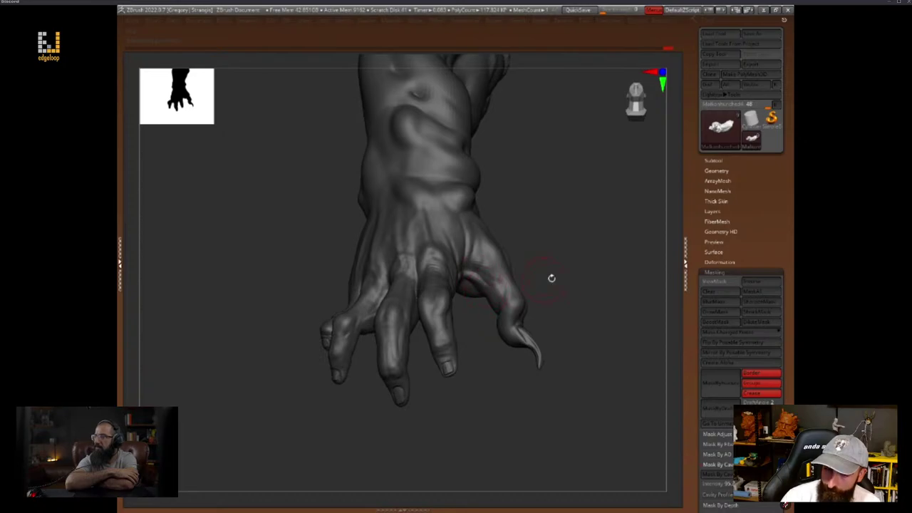
right_click_drag(551, 278, 560, 271)
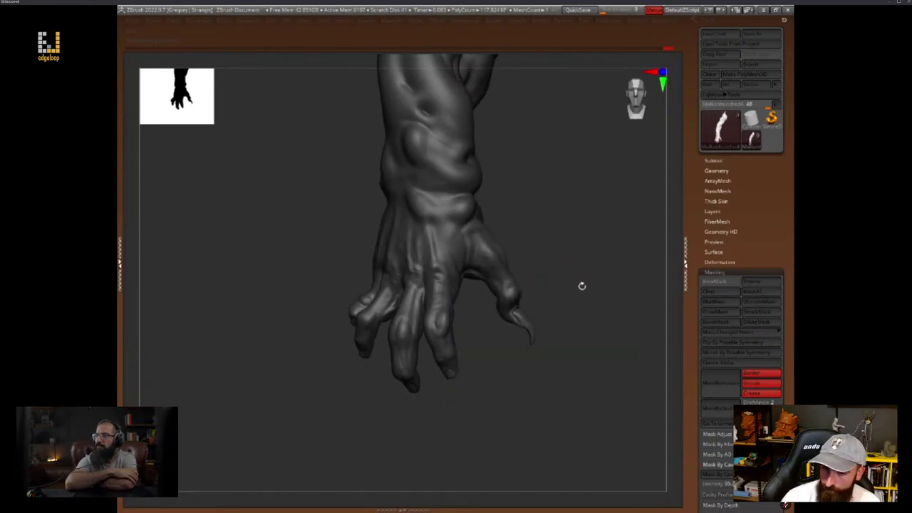
Unhide the whole body and switch the stored morph target back and forth to compare the arm with its earlier shape
left_click(591, 354, "ctrl+shift")
key("Tab")
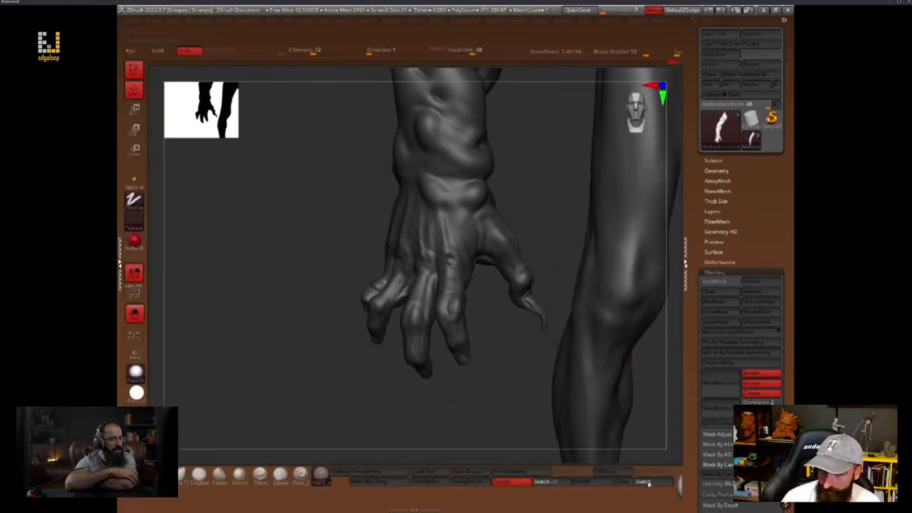
left_click(648, 483)
left_click(649, 484)
key("Tab")
right_click_drag(516, 349, 505, 397, "ctrl")
key("Tab")
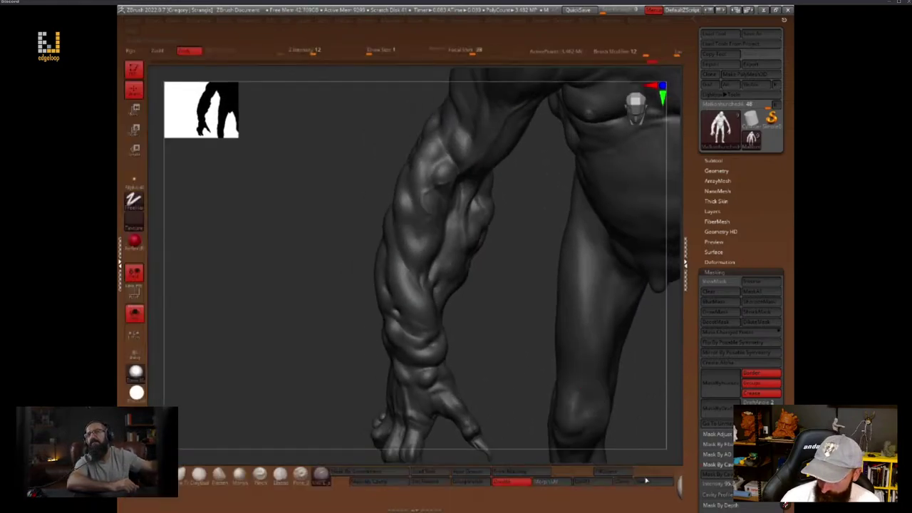
left_click(645, 480)
left_click(645, 481)
key("Tab")
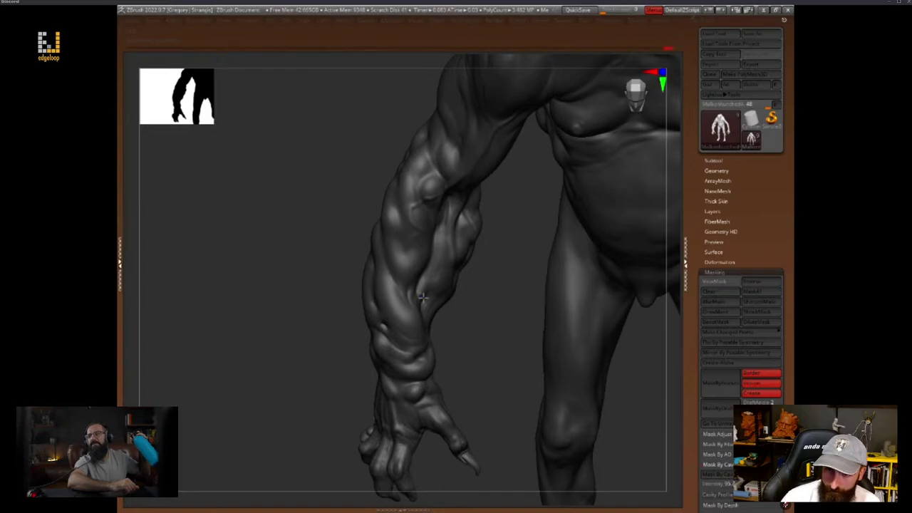
Adjust the contour of the inner forearm muscles where they taper toward the wrist on the full body
right_click_drag(474, 322, 483, 260)
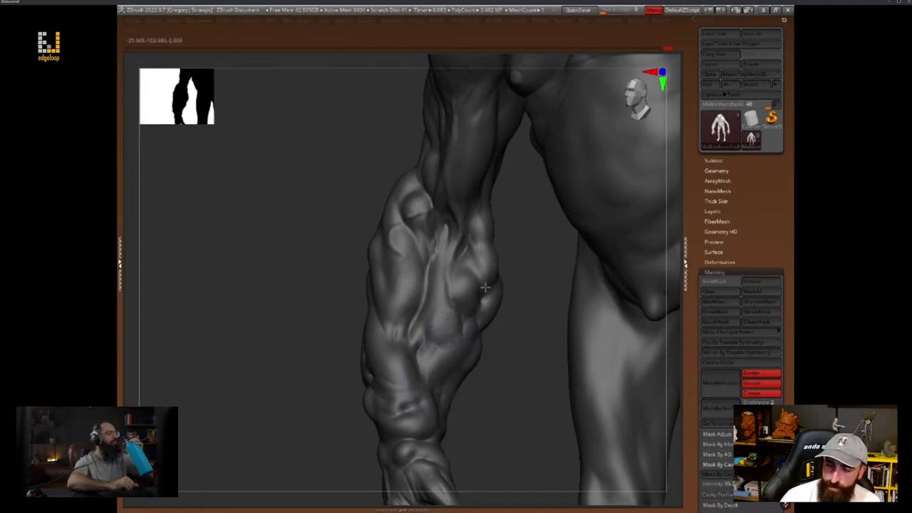
right_click_drag(484, 287, 500, 351)
key("space")
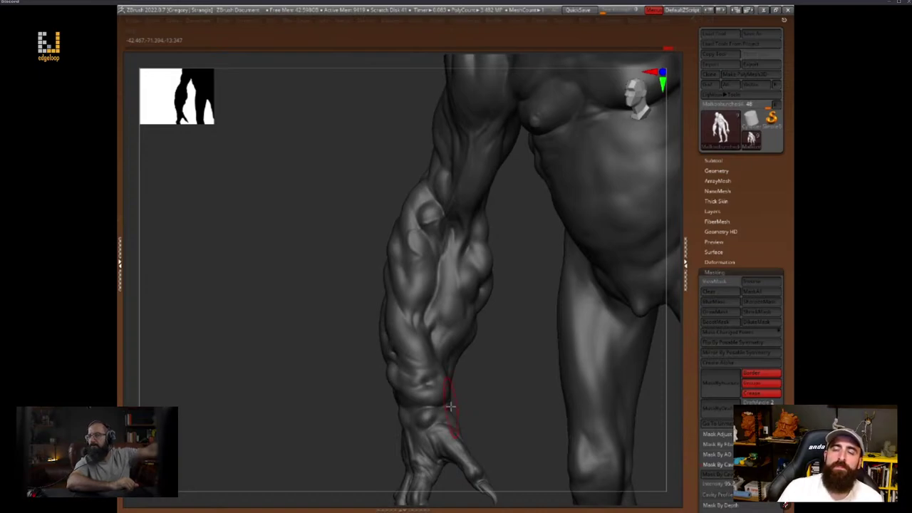
right_click_drag(451, 411, 515, 284)
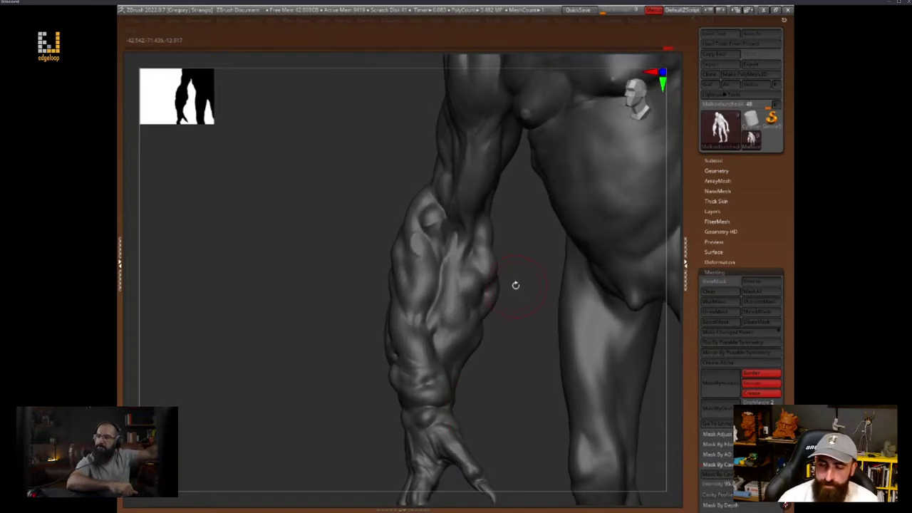
key("space")
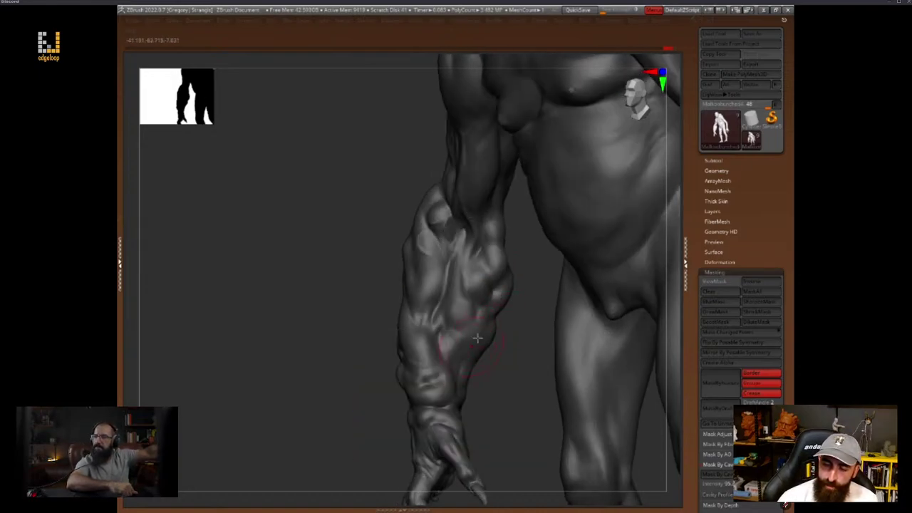
mouse_move(477, 338)
left_mouse_down()
mouse_move(492, 314)
mouse_move(468, 356)
left_mouse_up()
key("space")
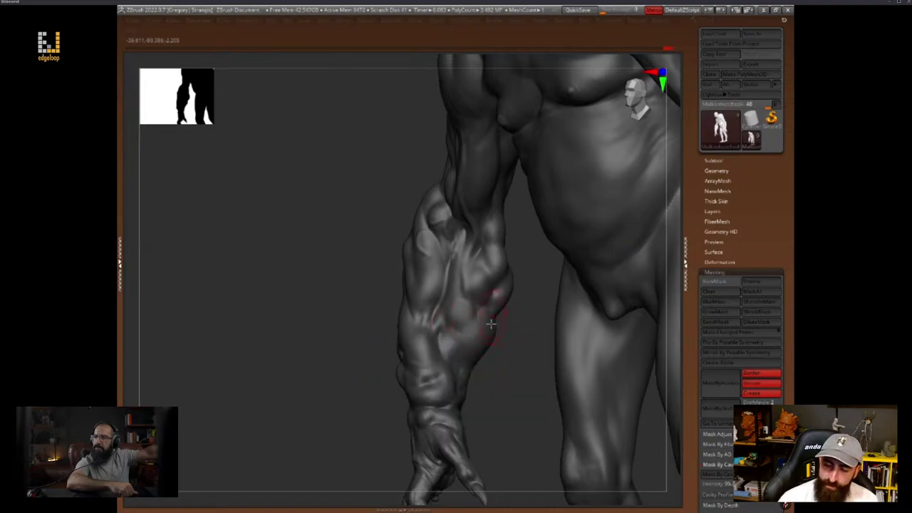
mouse_move(474, 354)
right_mouse_down()
mouse_move(505, 331)
mouse_move(494, 336)
mouse_move(507, 376)
mouse_move(470, 377)
mouse_move(523, 358)
mouse_move(474, 368)
right_mouse_up()
key("space")
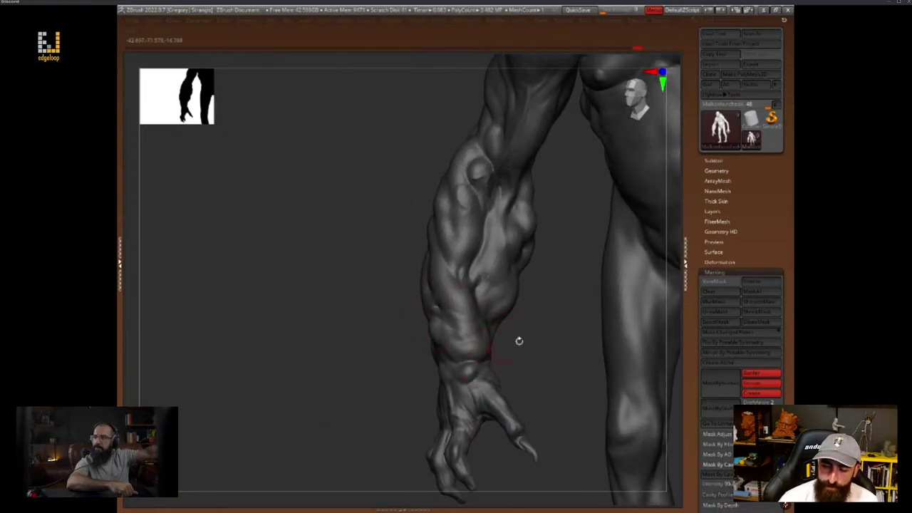
mouse_move(519, 342)
right_mouse_down()
mouse_move(544, 307)
mouse_move(531, 365)
mouse_move(534, 349)
mouse_move(543, 411)
right_mouse_up()
key("space")
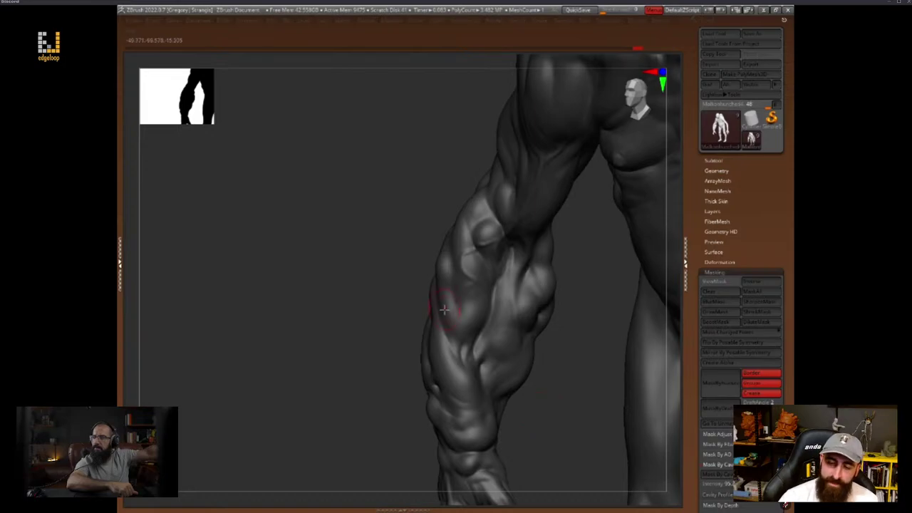
right_click_drag(572, 400, 565, 380)
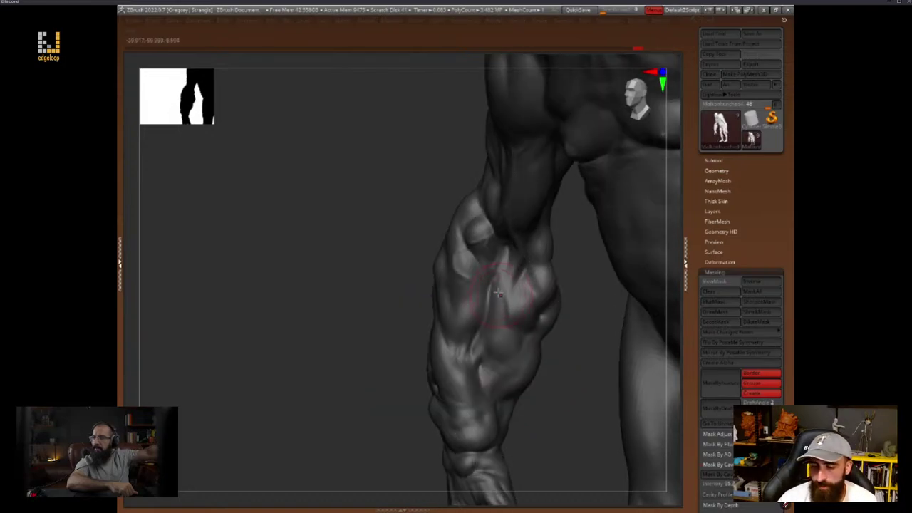
Refine the groove between the inner forearm muscles and smooth the elbow pit where the biceps tendon enters the forearm
left_click_drag(478, 350, 484, 370)
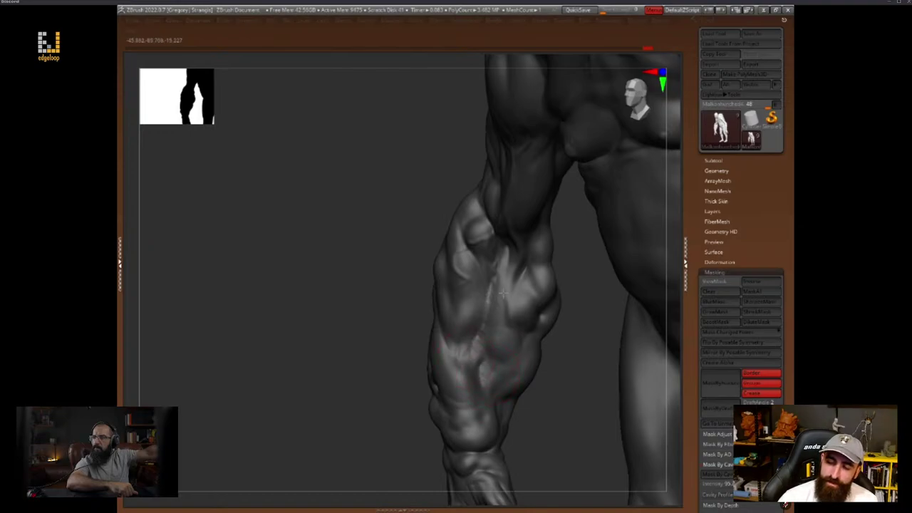
right_click_drag(576, 363, 552, 356)
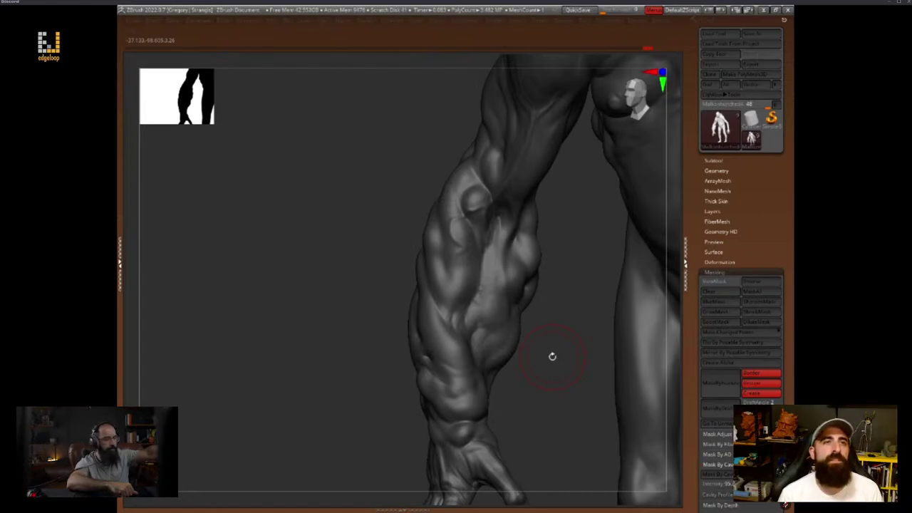
right_click_drag(584, 282, 548, 346)
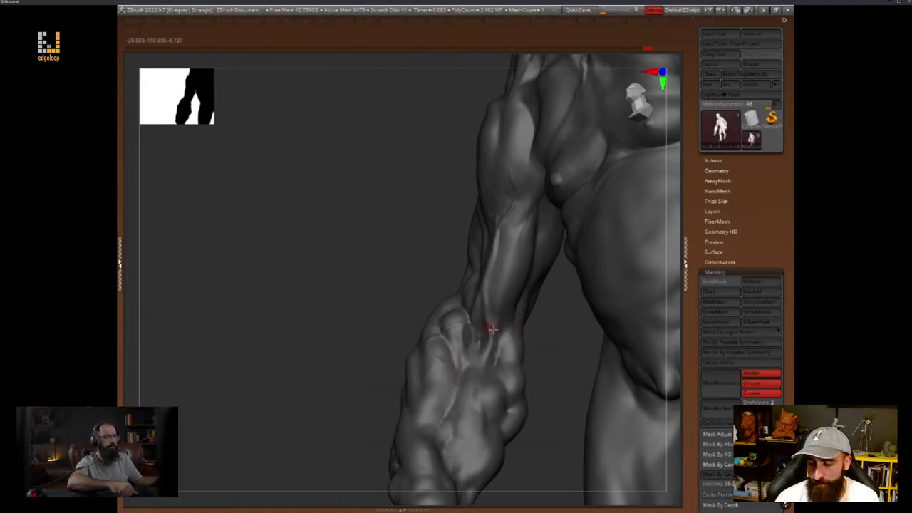
left_click_drag(494, 332, 488, 350, "shift")
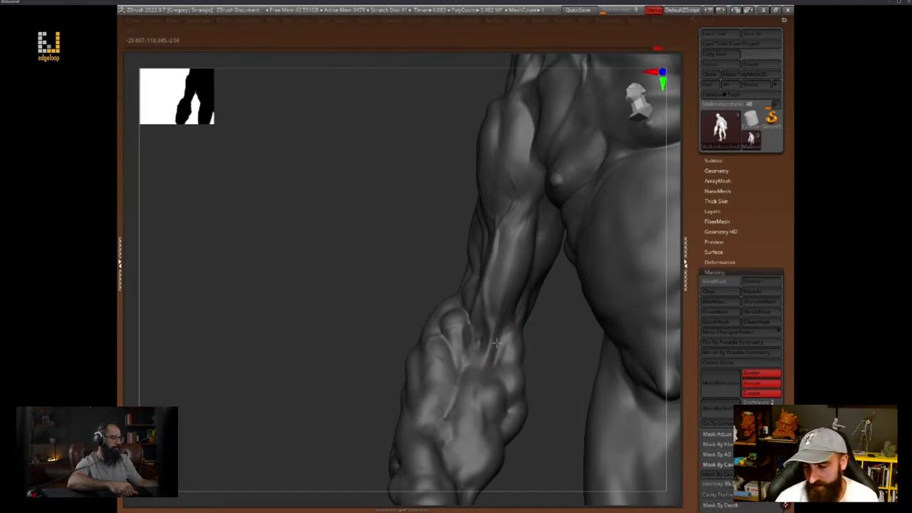
key("space")
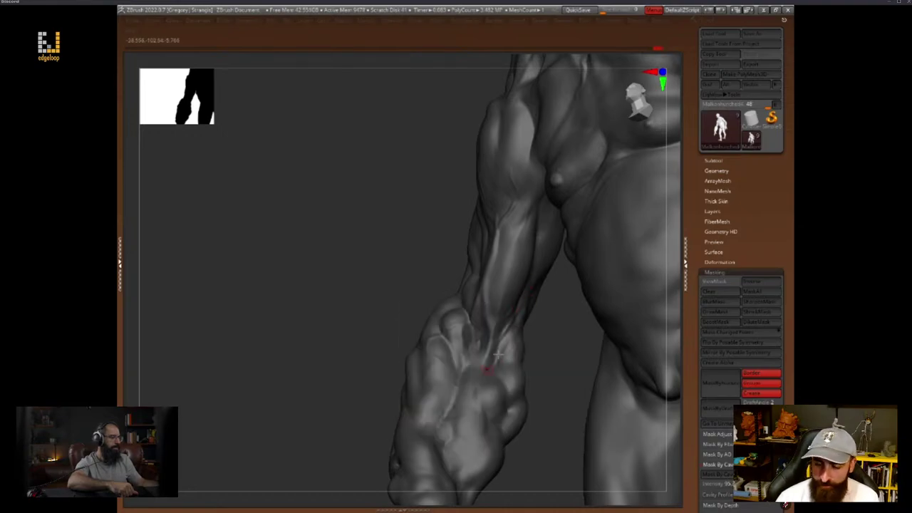
left_click_drag(539, 320, 529, 358)
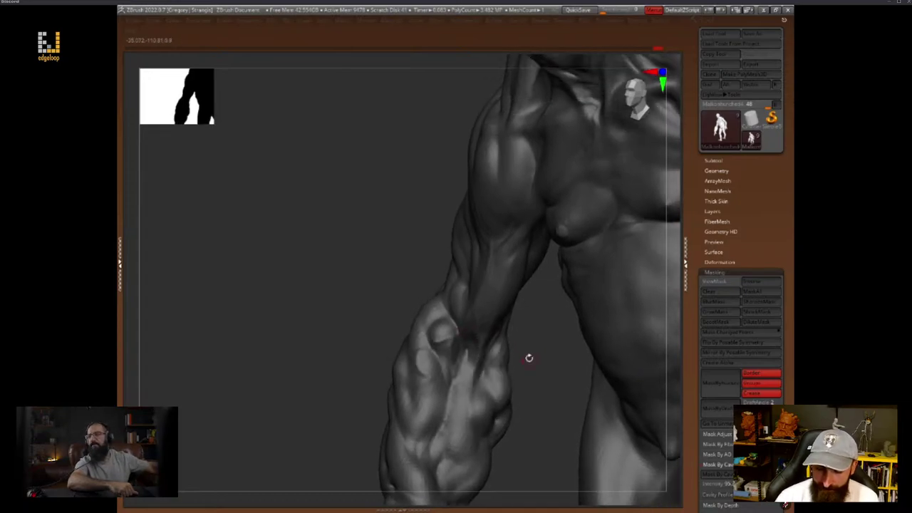
Carve diagonal skin folds along the outer elbow where the upper arm meets the forearm
right_click_drag(528, 358, 531, 344)
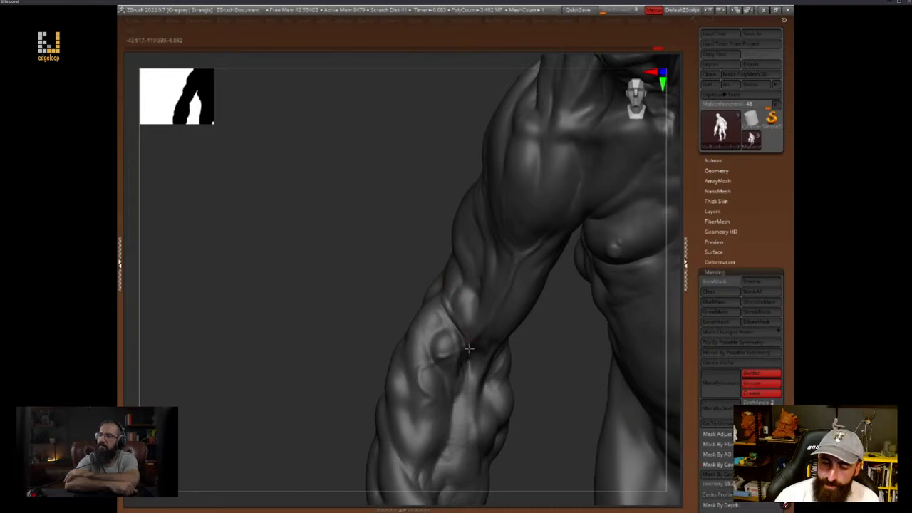
key("space")
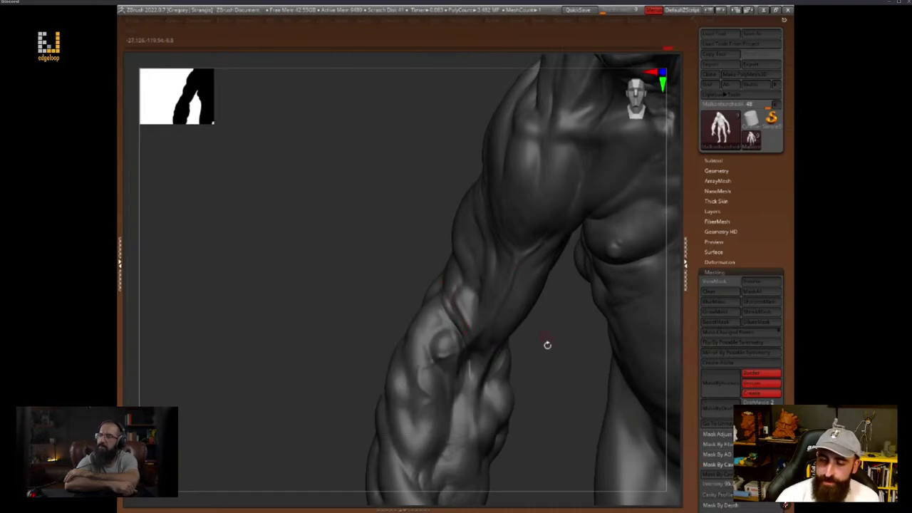
right_click_drag(547, 345, 529, 330)
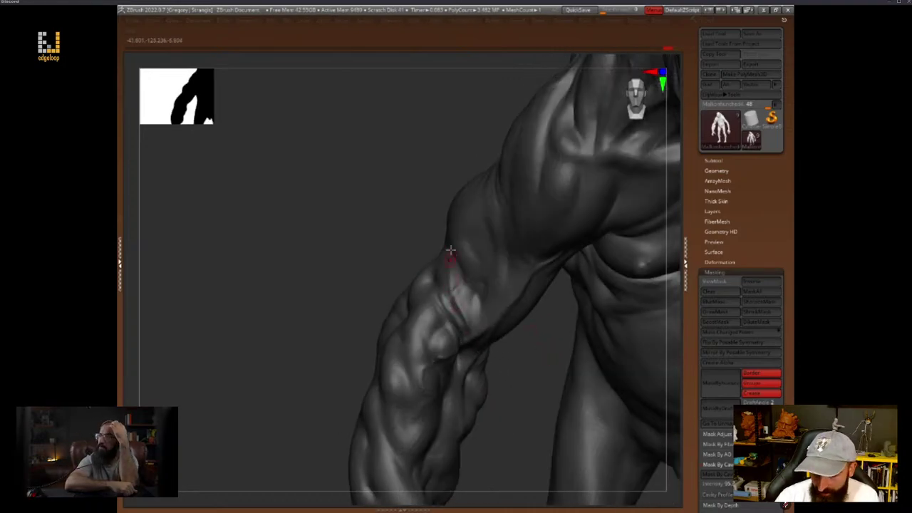
right_click_drag(466, 327, 445, 306)
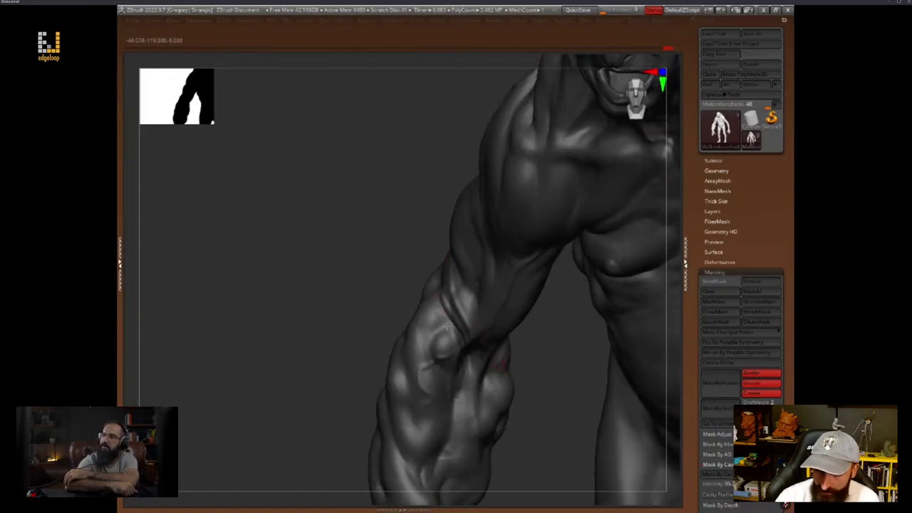
right_click_drag(545, 372, 478, 371)
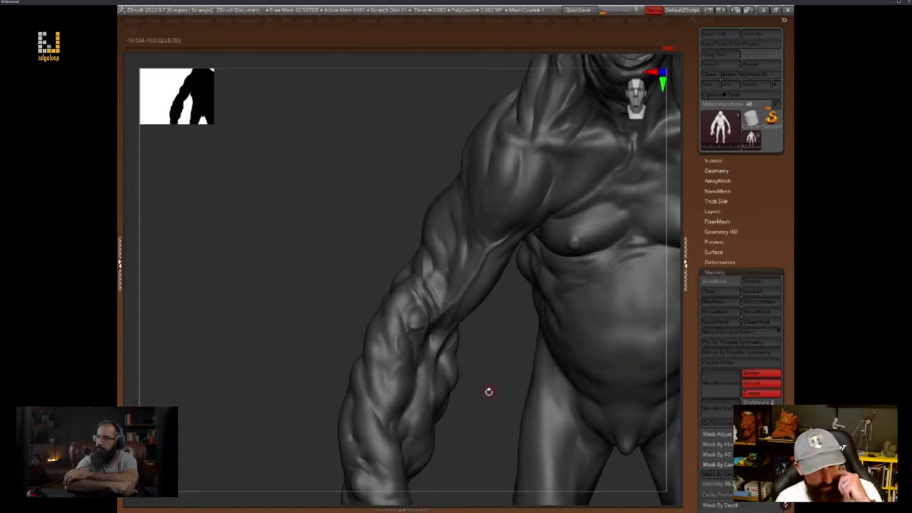
Sharpen the outer elbow folds and build up the tendon forms inside the hollow of the elbow pit
right_click_drag(504, 325, 458, 237)
mouse_move(429, 297)
left_mouse_down()
mouse_move(432, 307)
mouse_move(427, 281)
mouse_move(435, 326)
left_mouse_up()
key("space")
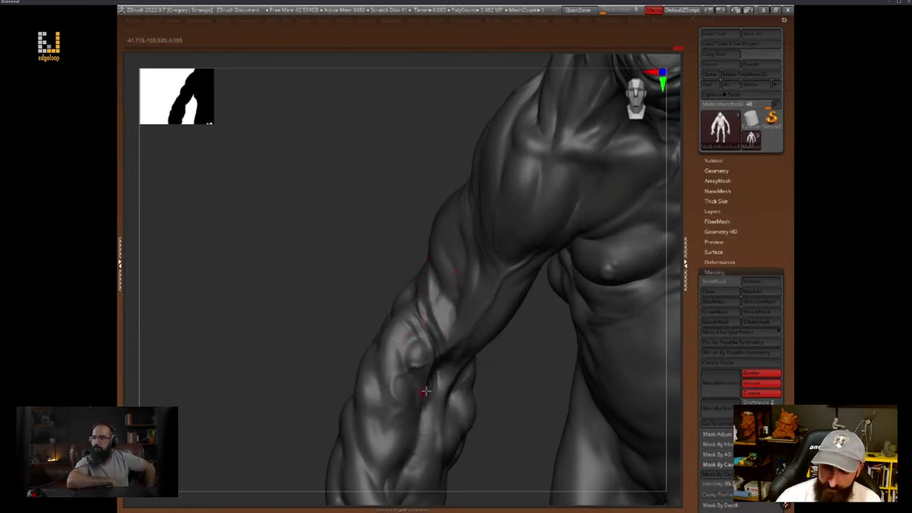
left_click_drag(506, 402, 498, 306)
key("space")
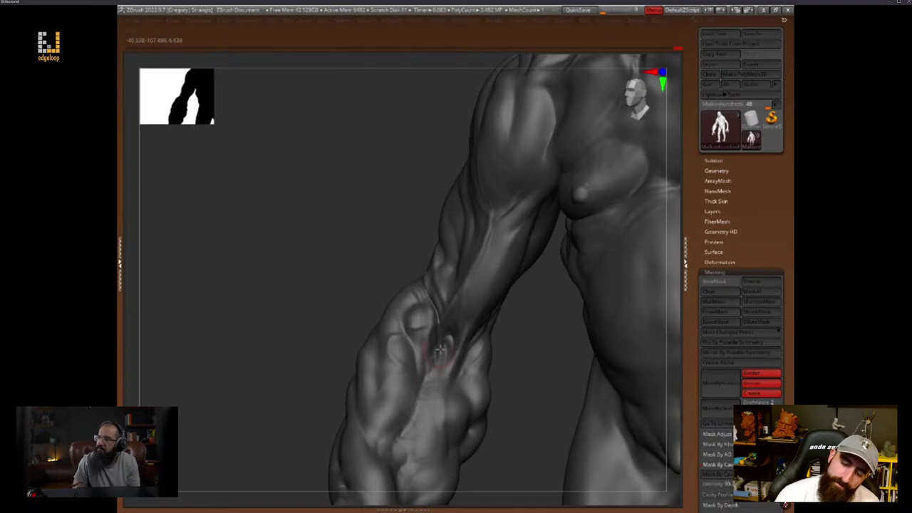
left_click_drag(501, 399, 517, 348)
Switch the stored morph target back and forth to compare the reworked elbow with its earlier shape
key("Tab")
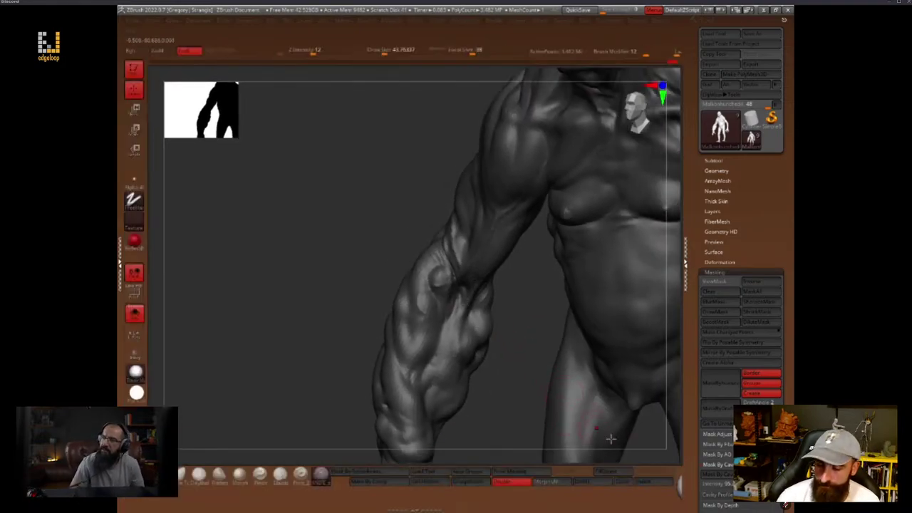
left_click(661, 484)
left_click(661, 484)
key("Tab")
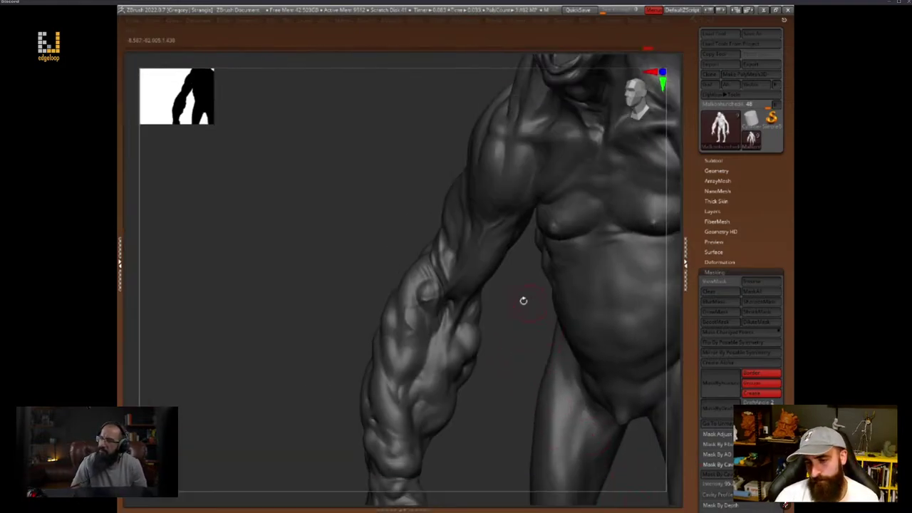
left_click_drag(520, 332, 519, 334)
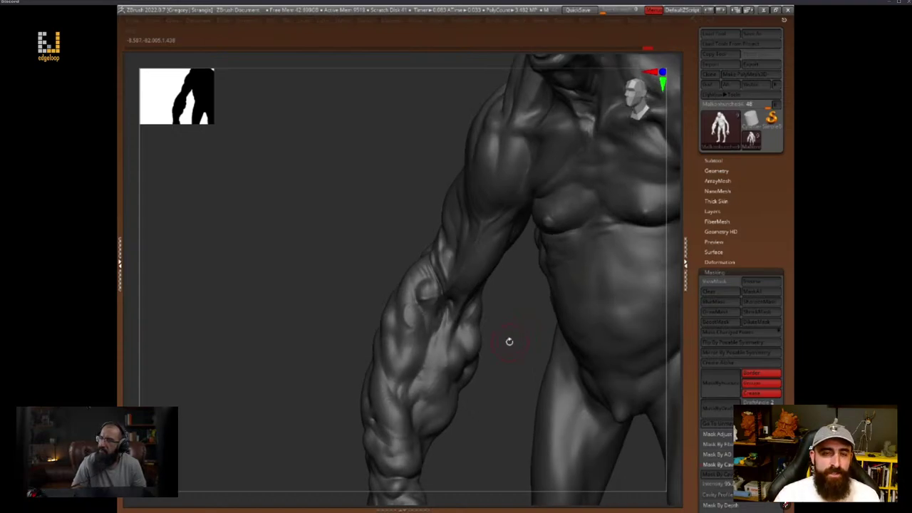
Define the lower end of the biceps and the crease running from it toward the armpit
mouse_move(516, 274)
left_mouse_down()
mouse_move(533, 321)
mouse_move(506, 254)
left_mouse_up()
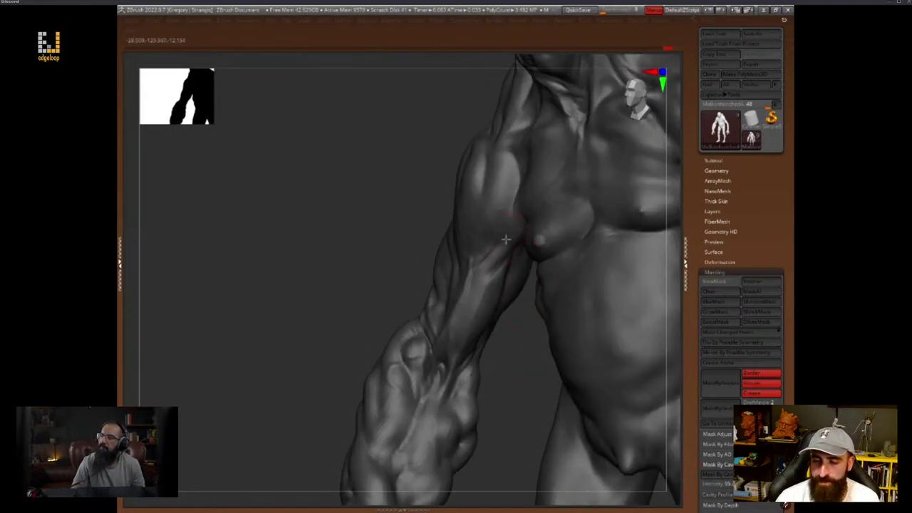
mouse_move(510, 262)
left_mouse_down()
mouse_move(511, 321)
mouse_move(503, 277)
left_mouse_up()
key("space")
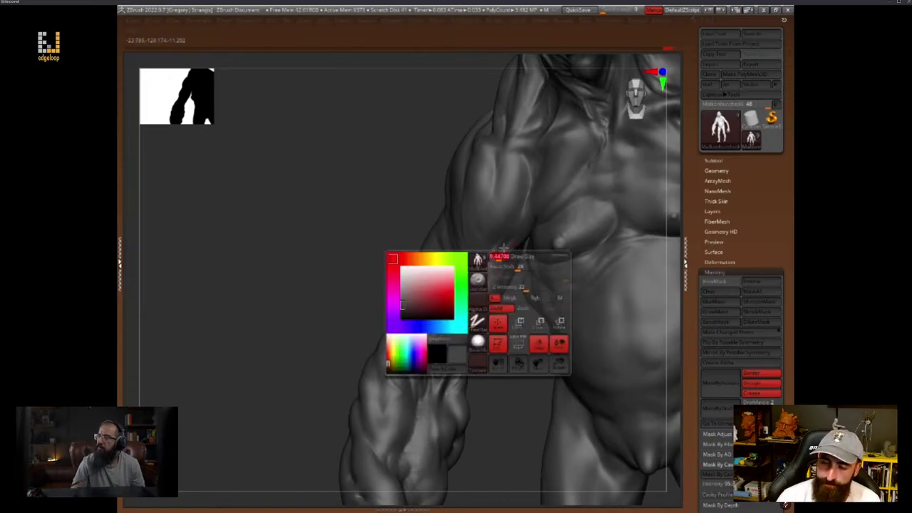
key("space")
key("space")
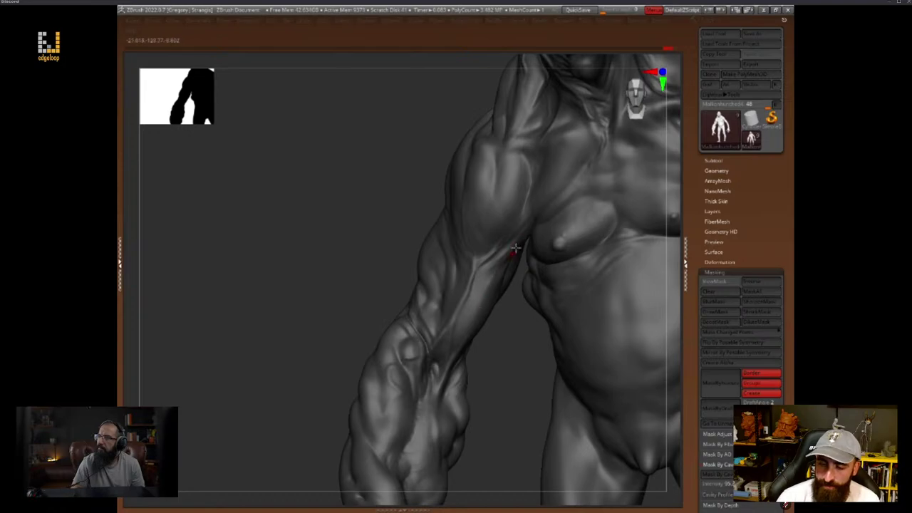
mouse_move(478, 336)
left_mouse_down()
mouse_move(498, 350)
mouse_move(478, 354)
mouse_move(466, 391)
mouse_move(477, 393)
left_mouse_up()
Refine the wrinkles on the outer side of the elbow and check the arm against the whole figure
mouse_move(476, 392)
right_mouse_down()
mouse_move(620, 316)
mouse_move(594, 303)
right_mouse_up()
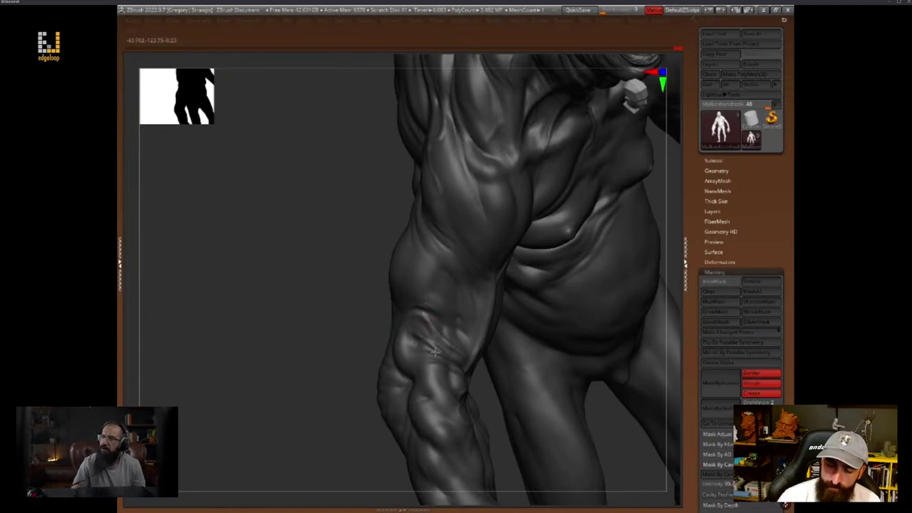
left_click_drag(348, 402, 349, 405)
left_click_drag(621, 337, 593, 345, "alt")
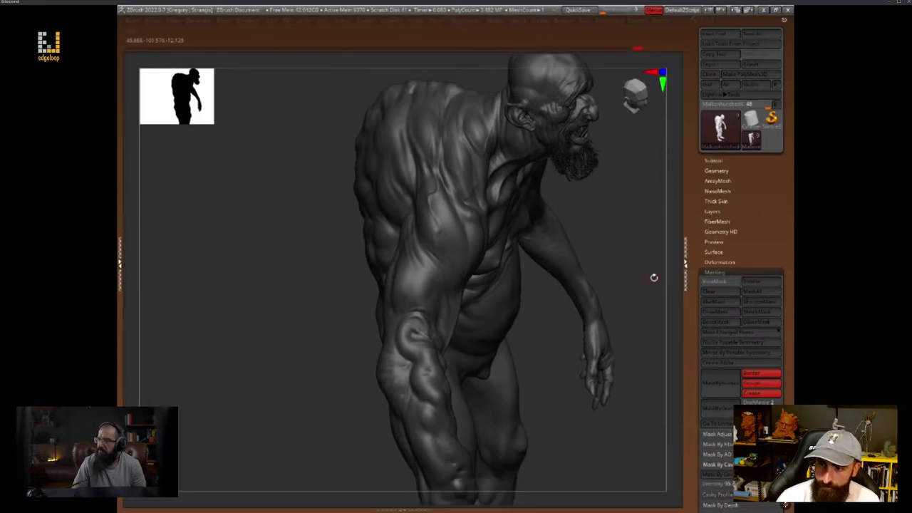
Reshape the bulging muscle and skin folds on the flank below the shoulder blade with short sculpting strokes
mouse_move(653, 277)
right_mouse_down()
mouse_move(641, 274)
mouse_move(563, 433)
mouse_move(580, 403)
mouse_move(592, 411)
mouse_move(584, 413)
mouse_move(594, 368)
mouse_move(584, 389)
mouse_move(580, 329)
mouse_move(603, 354)
mouse_move(592, 388)
mouse_move(465, 281)
right_mouse_up()
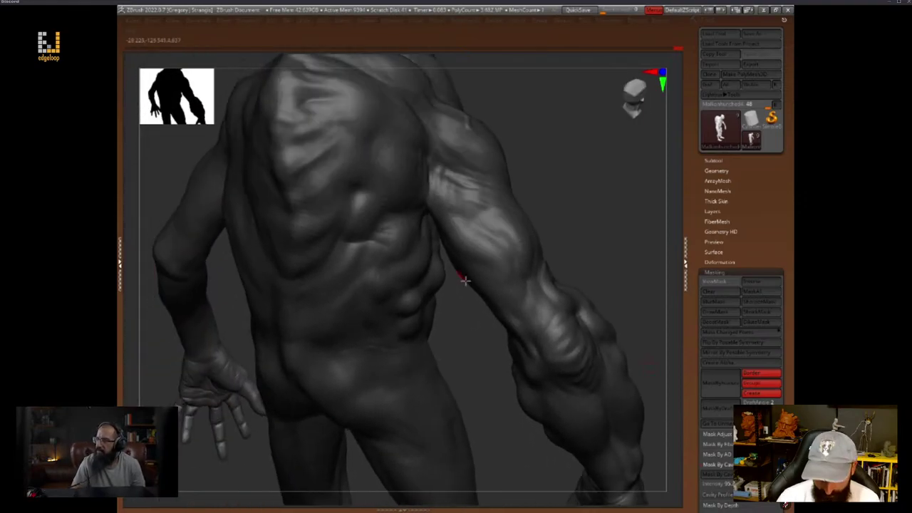
mouse_move(468, 342)
right_mouse_down()
mouse_move(548, 386)
mouse_move(539, 426)
mouse_move(531, 401)
right_mouse_up()
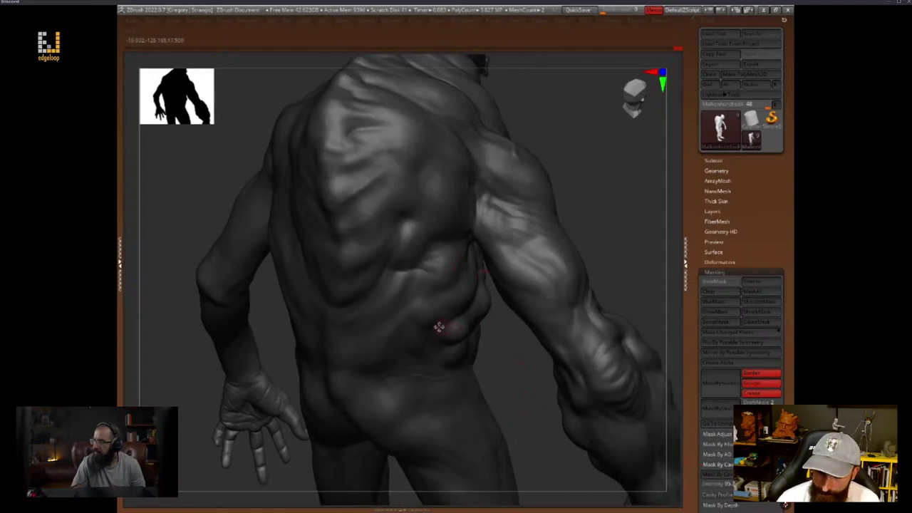
mouse_move(438, 326)
right_mouse_down()
mouse_move(492, 329)
mouse_move(459, 315)
right_mouse_up()
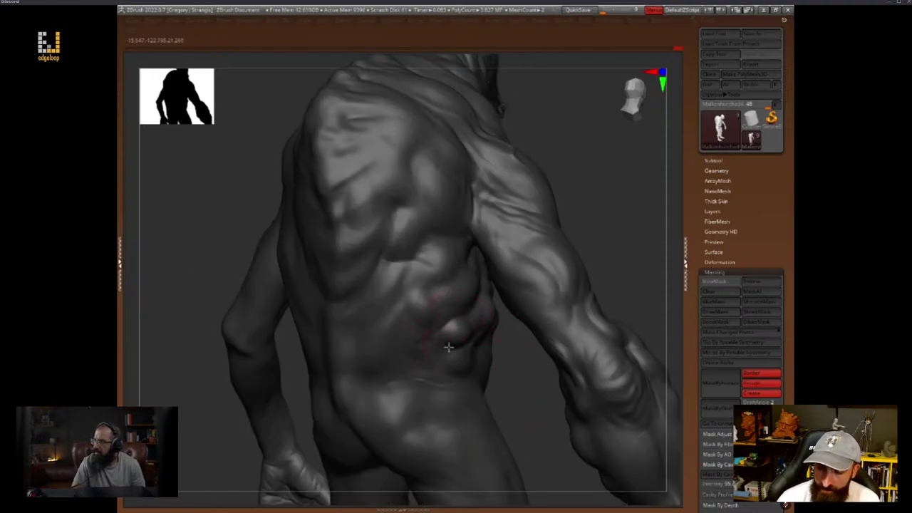
right_click_drag(452, 346, 470, 299)
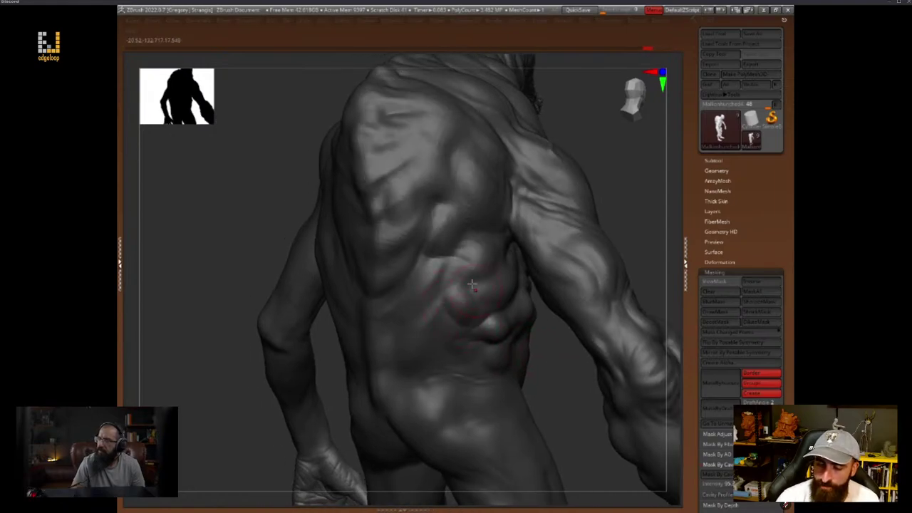
right_click_drag(539, 337, 501, 344)
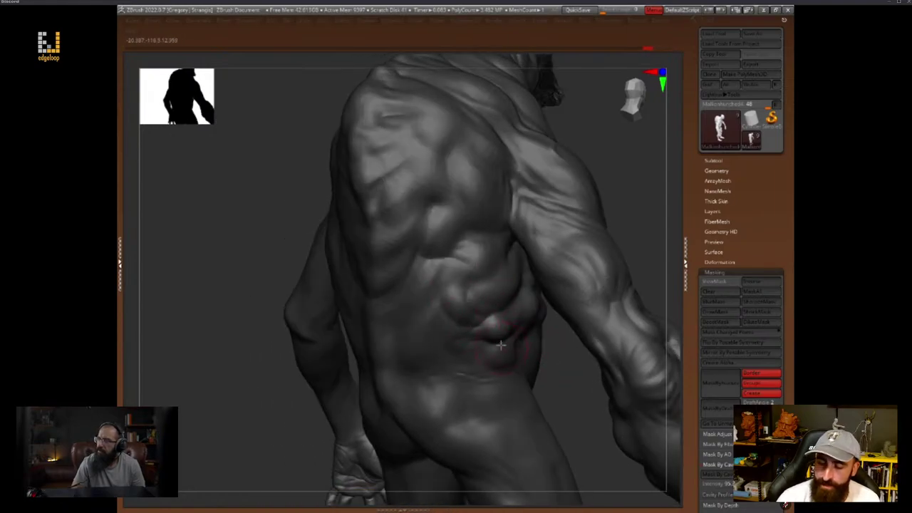
right_click_drag(552, 364, 503, 319)
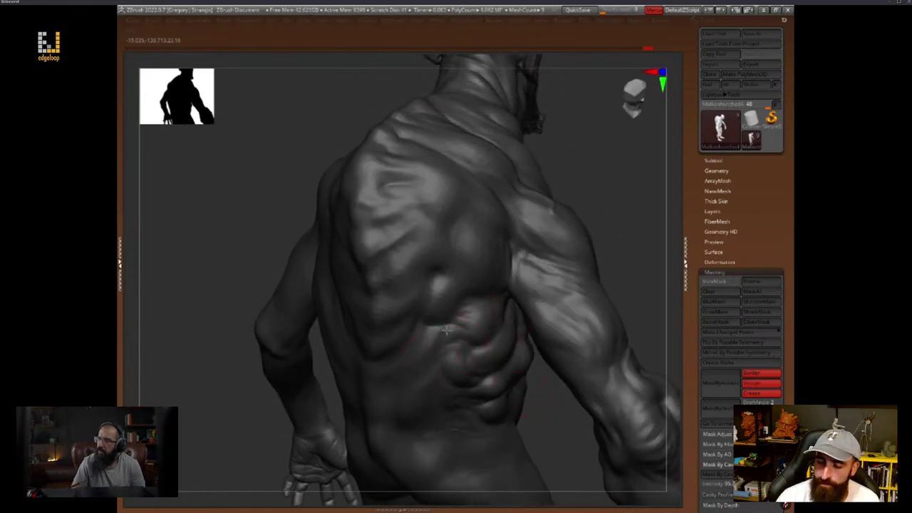
Sculpt the creases behind the armpit where the rear shoulder meets the back and upper arm
right_click_drag(629, 269, 594, 271)
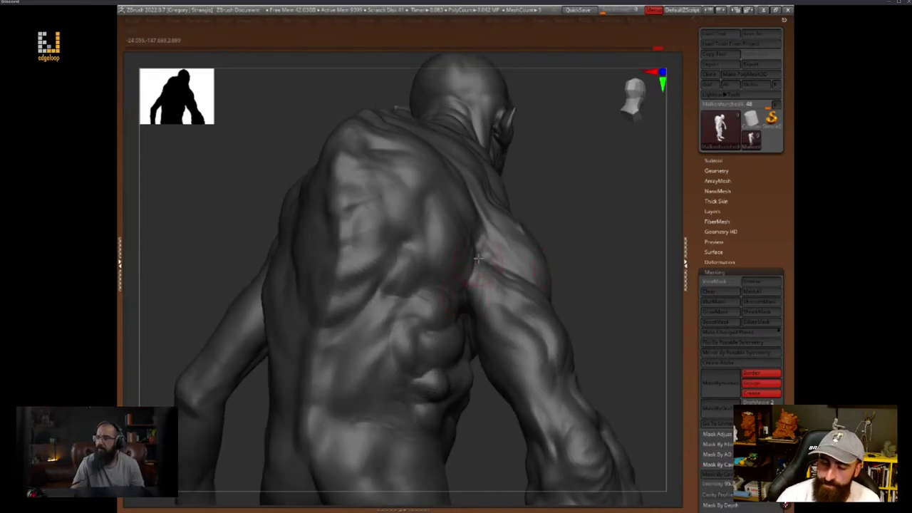
key("space")
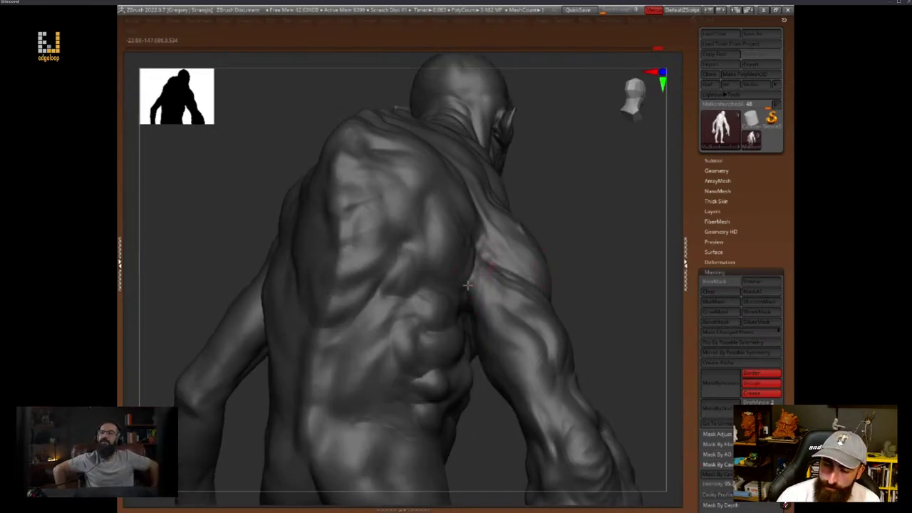
mouse_move(533, 285)
right_mouse_down()
mouse_move(473, 288)
mouse_move(540, 266)
right_mouse_up()
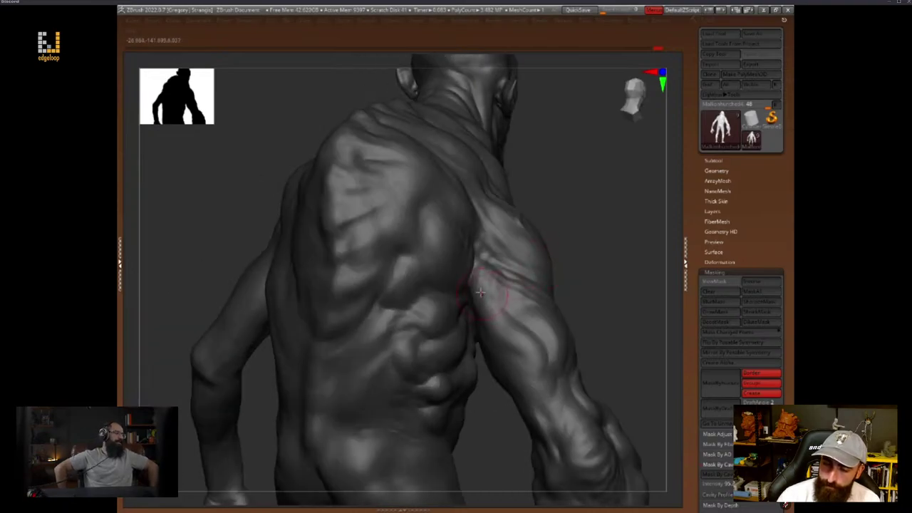
right_click_drag(604, 274, 465, 255)
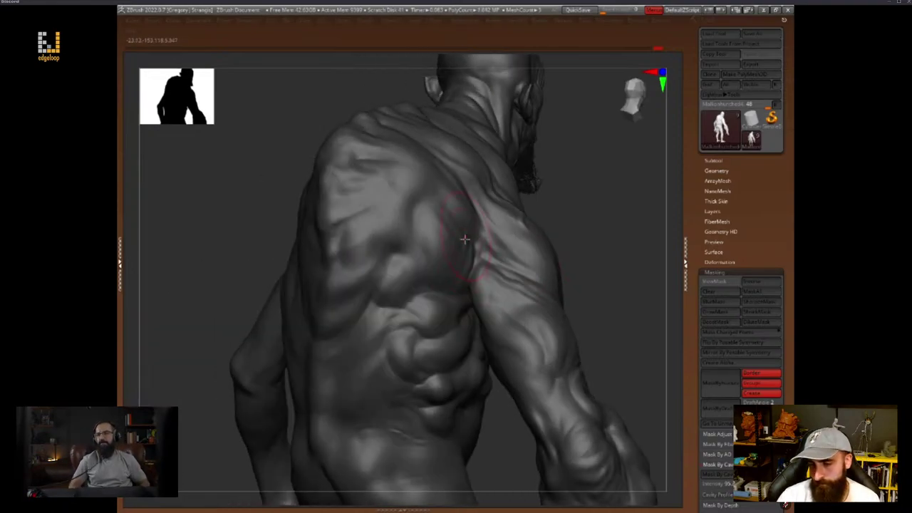
Lower the body's subdivision level and reshape the large masses of the back, shoulder and arm
right_click_drag(524, 251, 623, 301)
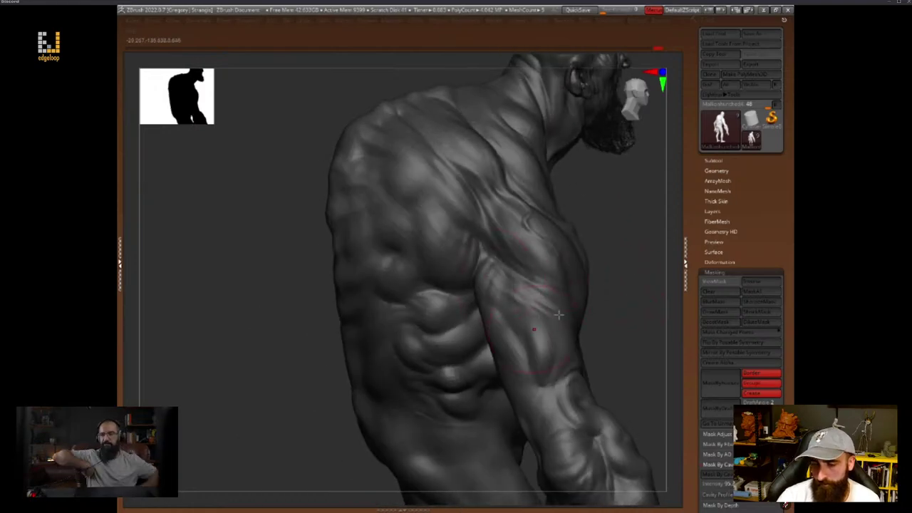
mouse_move(499, 296)
right_mouse_down()
mouse_move(648, 329)
mouse_move(639, 342)
mouse_move(634, 335)
right_mouse_up()
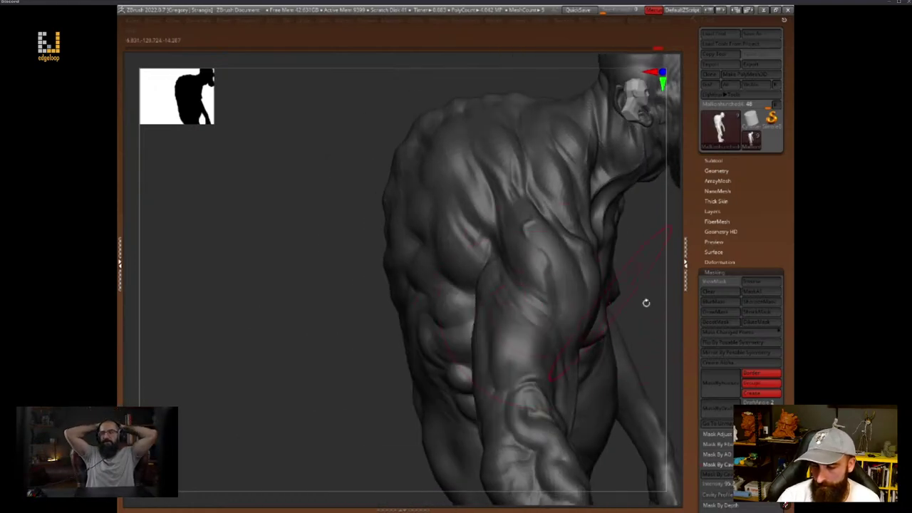
right_click_drag(643, 301, 611, 301)
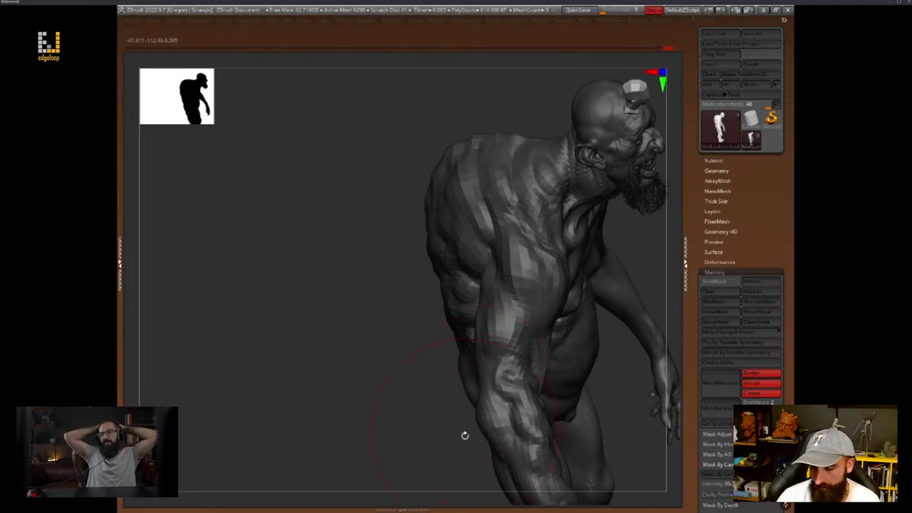
right_click_drag(464, 434, 490, 309)
key("space")
mouse_move(527, 364)
right_mouse_down()
mouse_move(477, 369)
mouse_move(556, 309)
right_mouse_up()
mouse_move(479, 356)
right_mouse_down()
mouse_move(588, 301)
mouse_move(498, 280)
right_mouse_up()
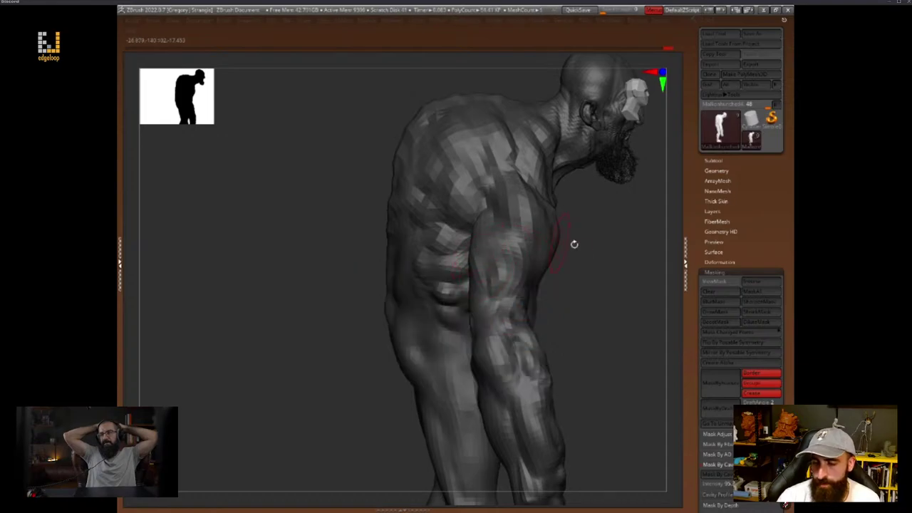
mouse_move(574, 244)
right_mouse_down()
mouse_move(582, 299)
mouse_move(592, 303)
right_mouse_up()
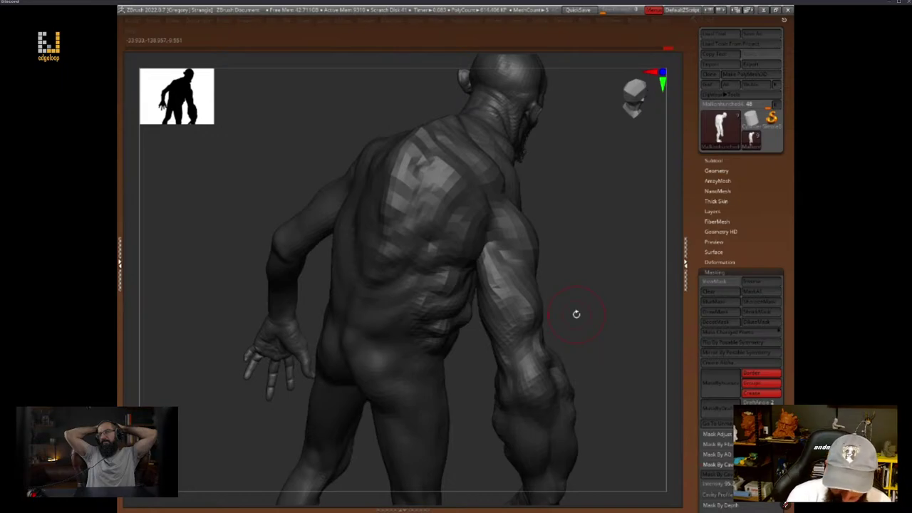
Finish adjusting the body with the Move brush and raise its subdivision level again
key("space")
key("space")
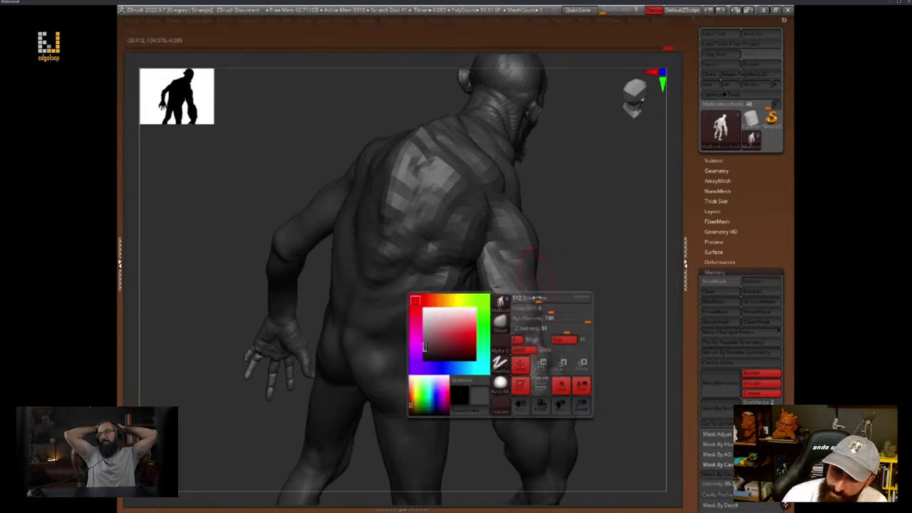
key("d")
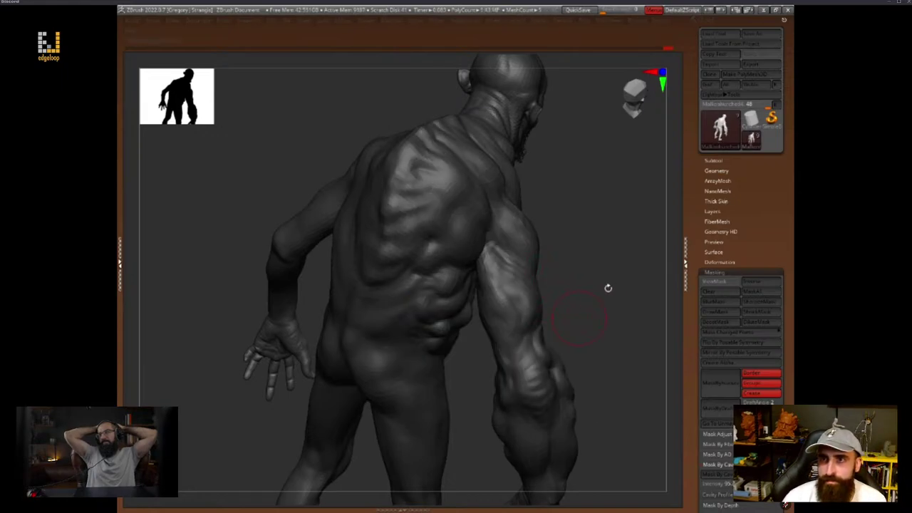
Compare the current body sculpt with its stored morph target by switching the geometry back and forth from a front three-quarter view
left_click_drag(659, 317, 429, 336)
right_click_drag(619, 297, 560, 293)
right_click(636, 348)
right_click_drag(636, 348, 523, 338, "alt")
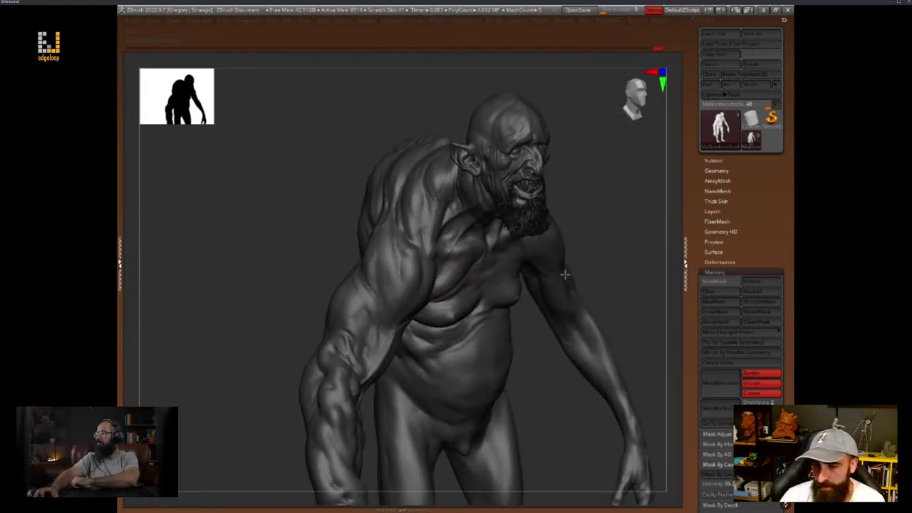
right_click_drag(667, 245, 641, 249)
right_click_drag(592, 286, 617, 281)
key("Tab")
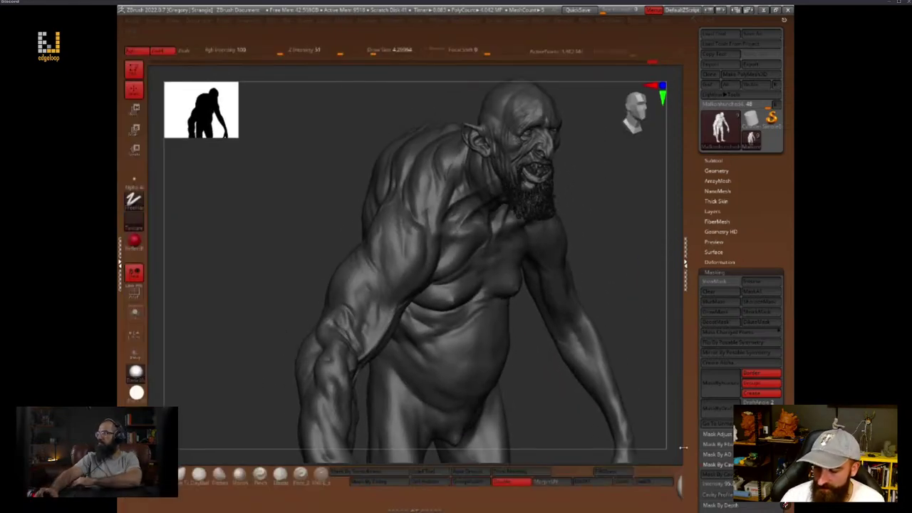
left_click(660, 482)
left_click(660, 482)
key("Tab")
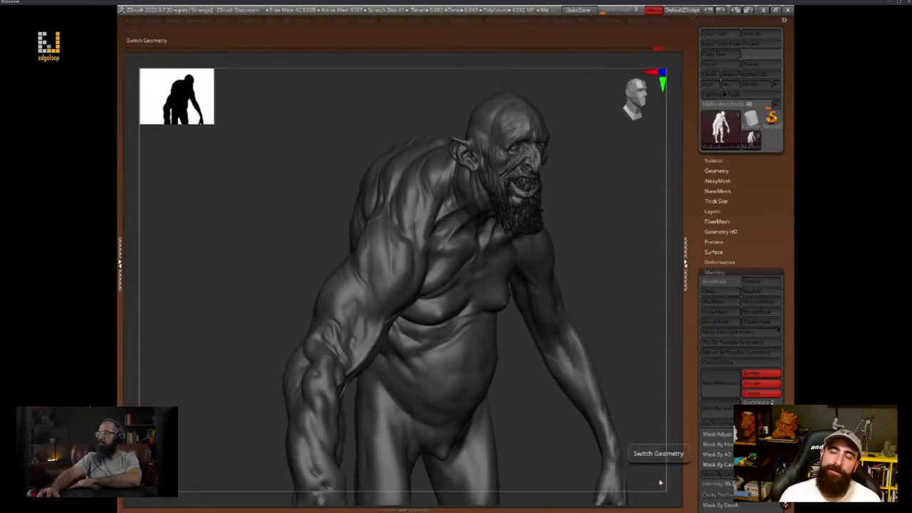
mouse_move(660, 483)
left_mouse_down()
mouse_move(637, 255)
mouse_move(608, 256)
left_mouse_up()
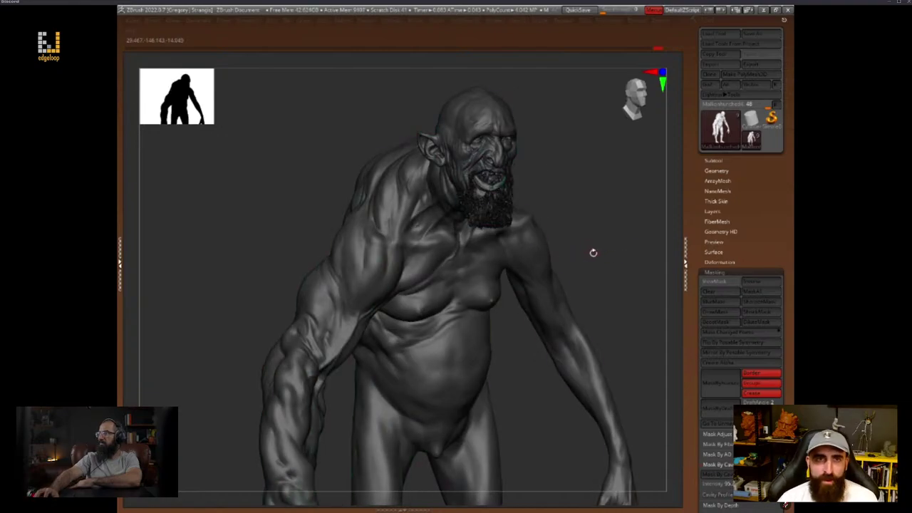
Sculpt skin folds along the side of the waist, running from below the ribs to the hip
key("space")
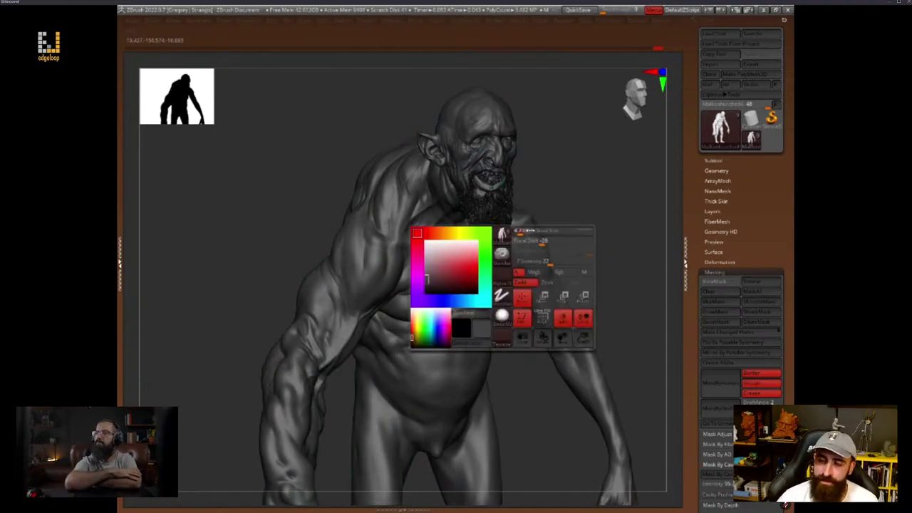
mouse_move(620, 250)
left_mouse_down()
mouse_move(645, 270)
mouse_move(626, 285)
mouse_move(645, 299)
mouse_move(606, 327)
mouse_move(604, 344)
mouse_move(588, 336)
mouse_move(602, 397)
mouse_move(588, 369)
mouse_move(639, 292)
mouse_move(607, 370)
left_mouse_up()
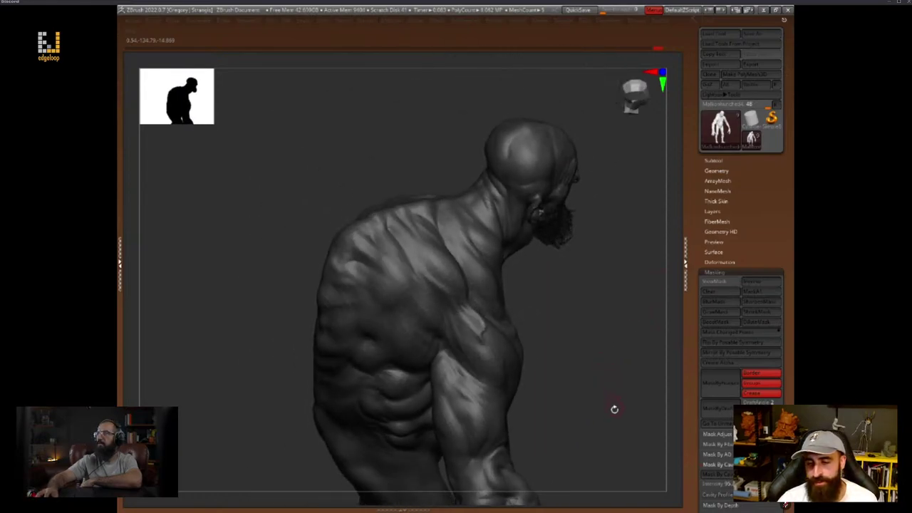
left_click_drag(614, 409, 590, 363)
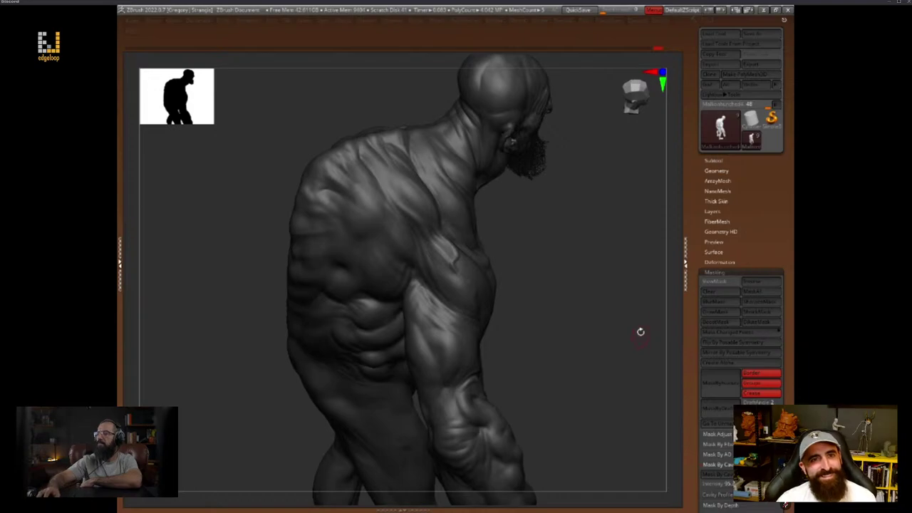
mouse_move(640, 332)
left_mouse_down()
mouse_move(647, 329)
mouse_move(639, 356)
mouse_move(653, 341)
left_mouse_up()
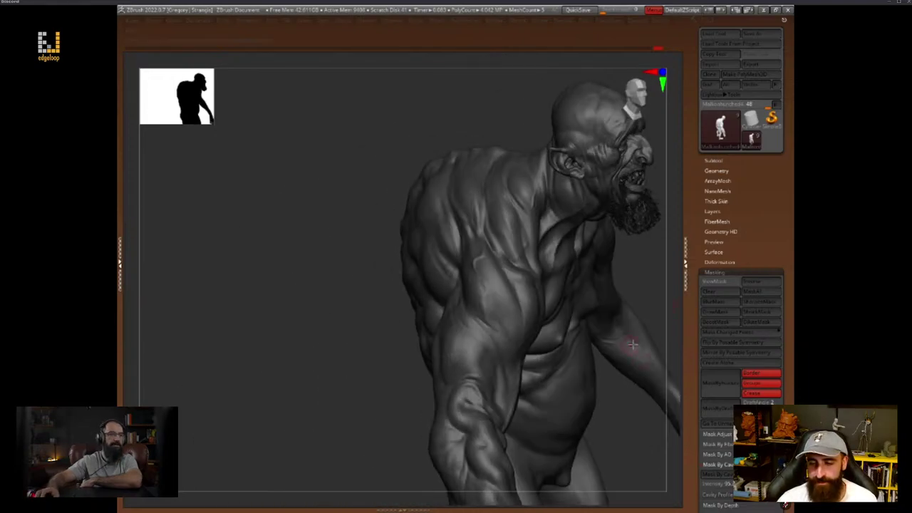
mouse_move(662, 301)
left_mouse_down()
mouse_move(527, 294)
mouse_move(647, 320)
mouse_move(641, 338)
mouse_move(628, 335)
mouse_move(657, 297)
mouse_move(642, 341)
mouse_move(619, 360)
mouse_move(625, 368)
mouse_move(617, 340)
left_mouse_up()
key("space")
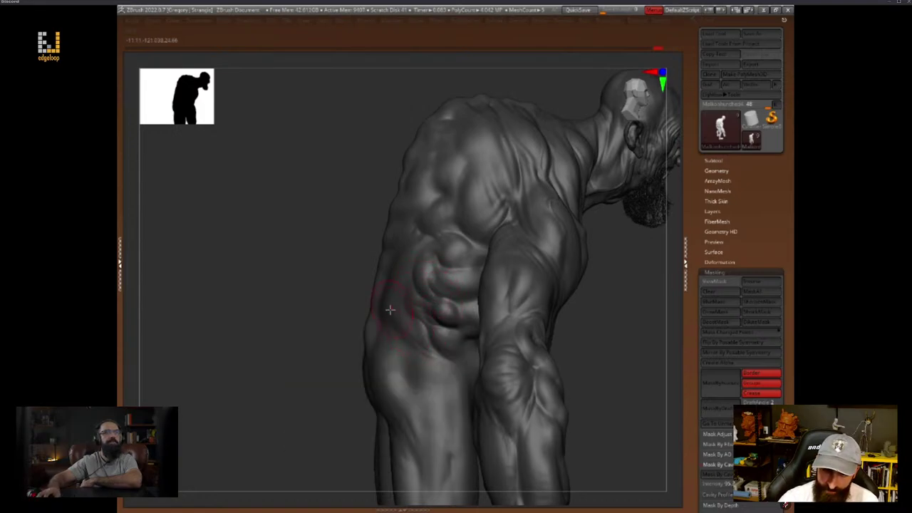
left_click(418, 359, "alt")
key("space")
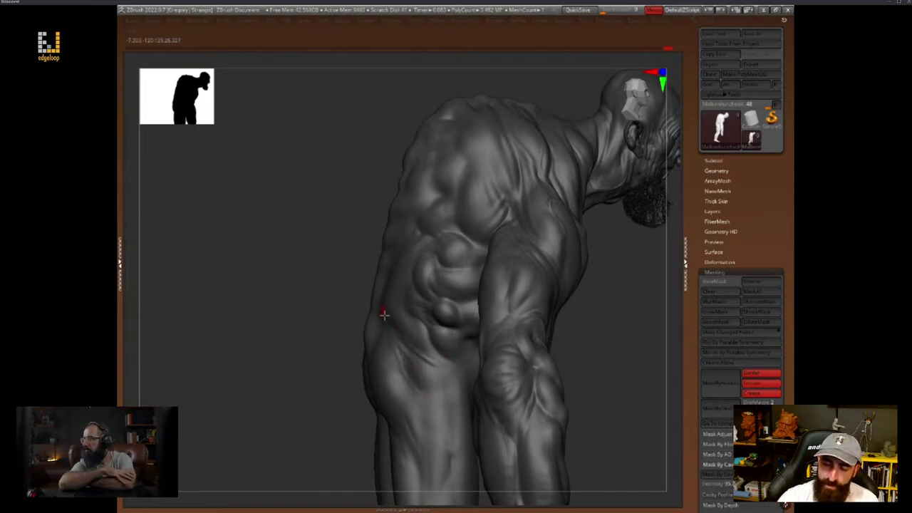
Refine the creases and muscle forms over the side of the hip beneath the ribs
left_click_drag(602, 302, 418, 332)
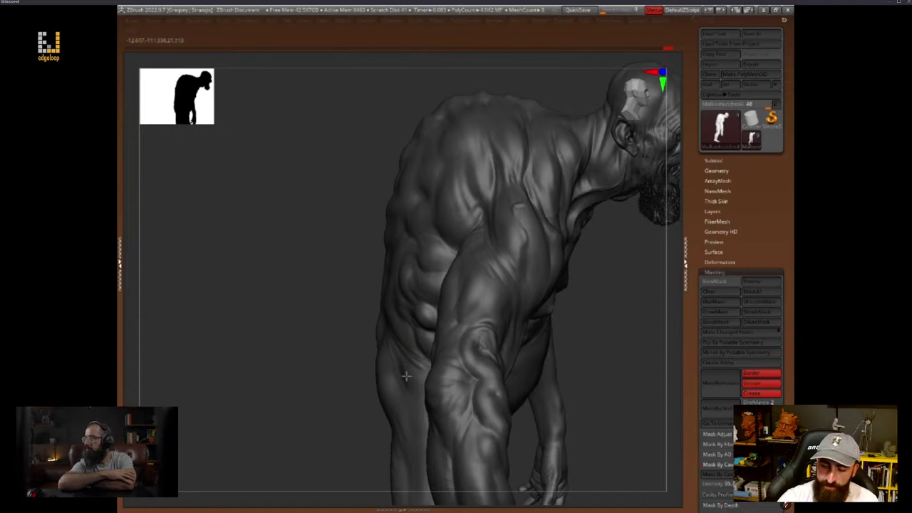
mouse_move(619, 310)
left_mouse_down()
mouse_move(636, 350)
mouse_move(637, 307)
left_mouse_up()
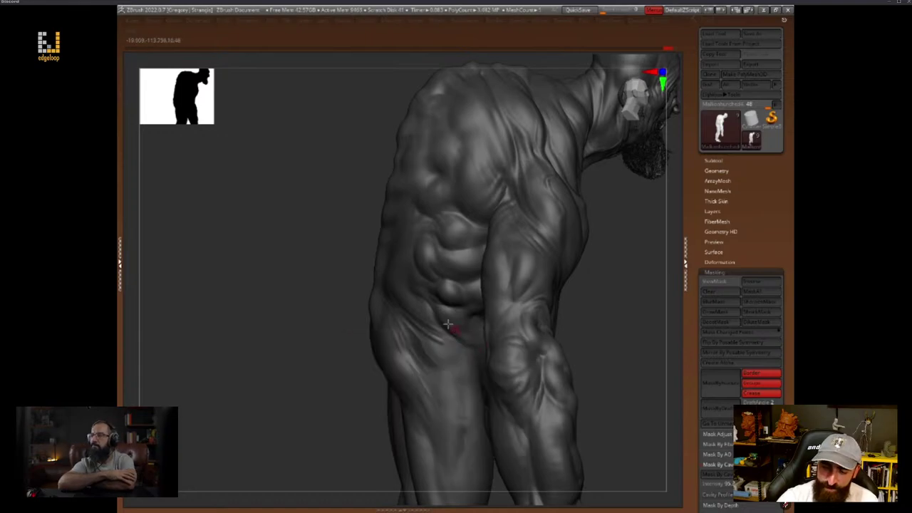
mouse_move(628, 336)
left_mouse_down()
mouse_move(631, 356)
mouse_move(620, 351)
mouse_move(612, 390)
mouse_move(636, 384)
mouse_move(627, 327)
left_mouse_up()
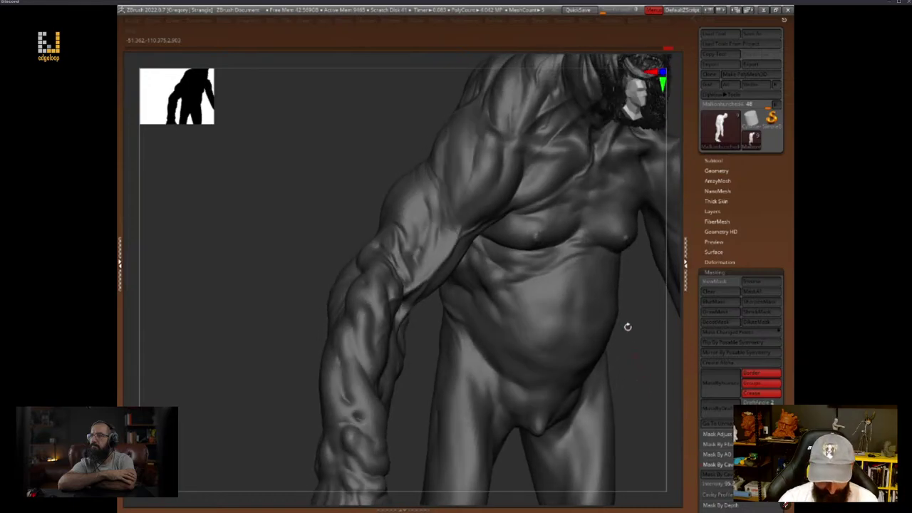
Adjust the brush settings and build up the flank muscle between the lower ribs and the front of the hip
key("space")
key("space")
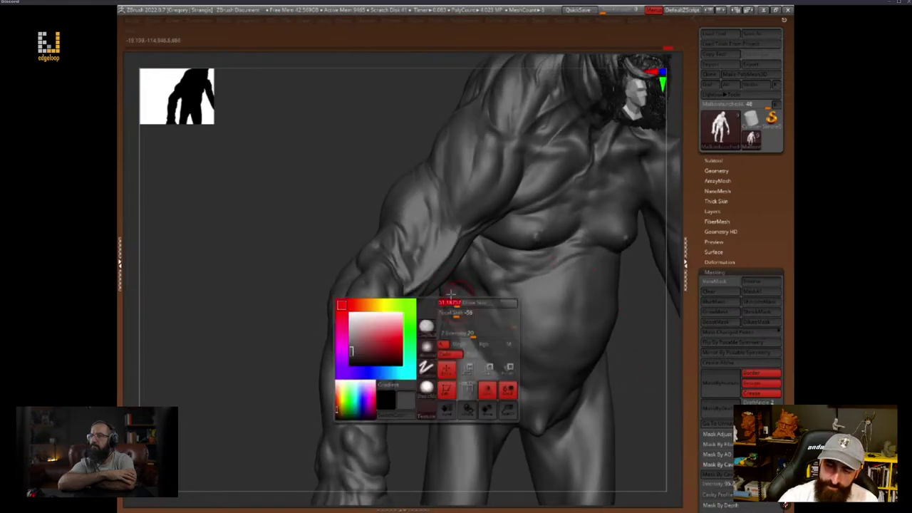
key("space")
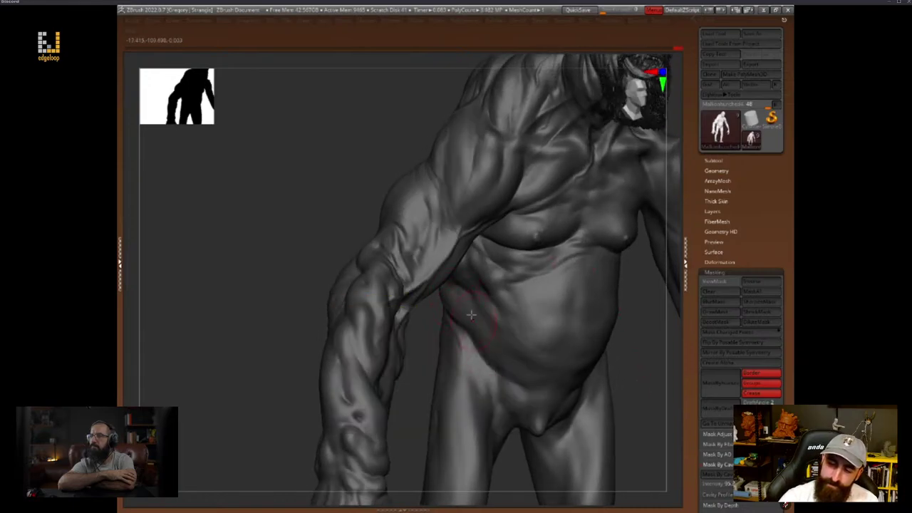
key("space")
key("space")
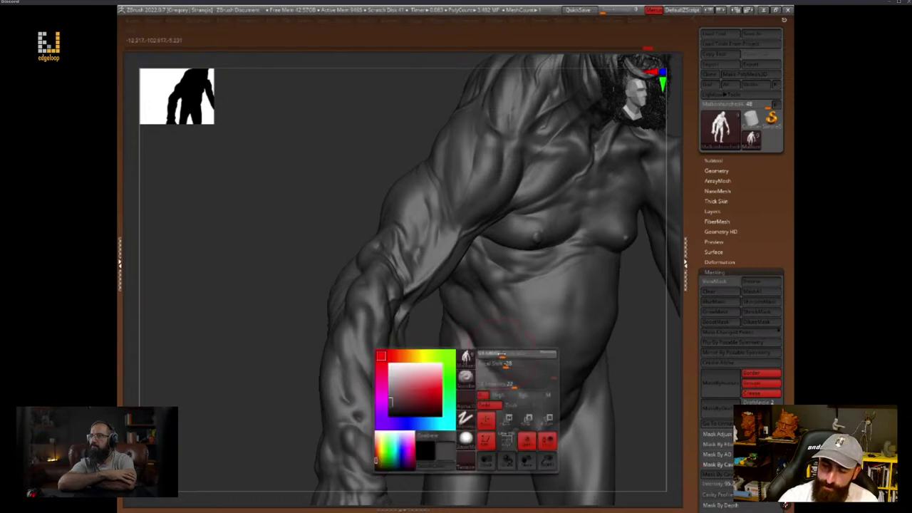
Sculpt diagonal oblique folds across the side of the belly, from the ribs down towards the groin
mouse_move(647, 377)
left_mouse_down()
mouse_move(617, 391)
mouse_move(631, 405)
mouse_move(620, 399)
left_mouse_up()
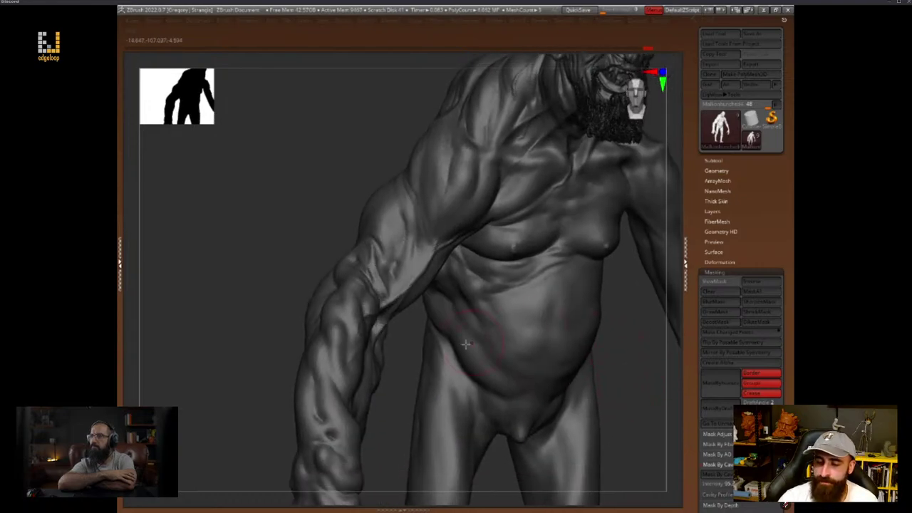
left_click_drag(468, 350, 503, 369)
key("space")
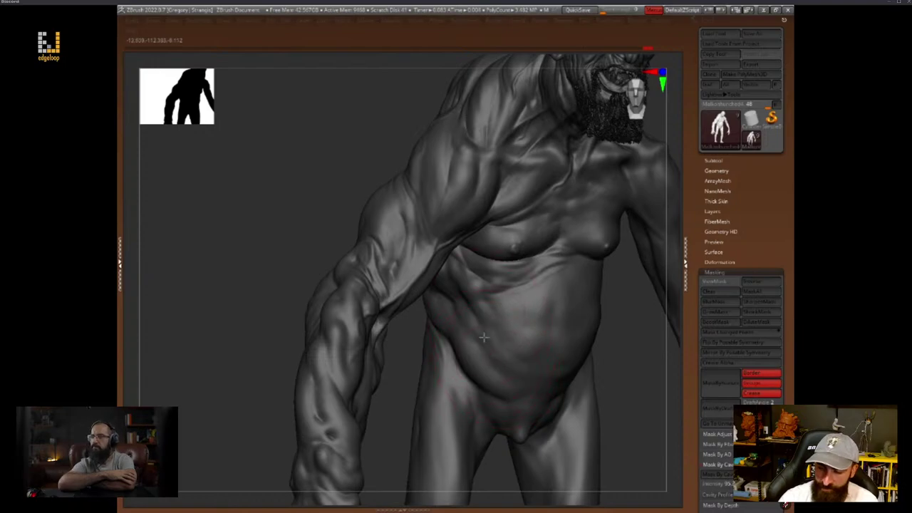
left_click_drag(484, 338, 510, 362)
left_click_drag(459, 337, 473, 383)
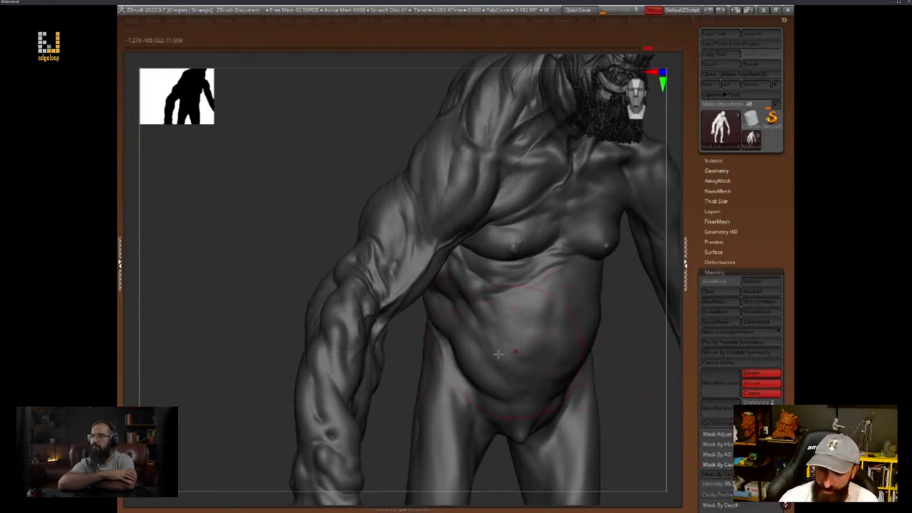
key("space")
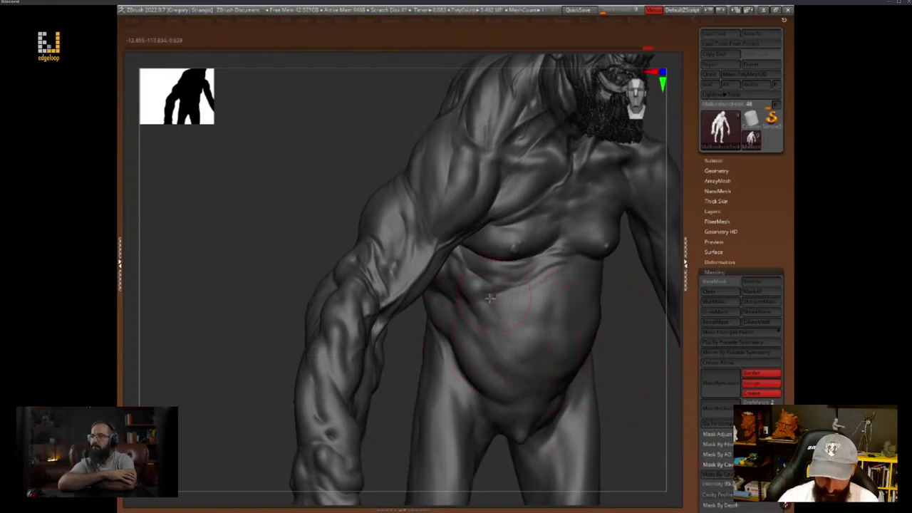
key("space")
left_click_drag(478, 349, 509, 387)
left_click_drag(627, 372, 612, 382, "alt")
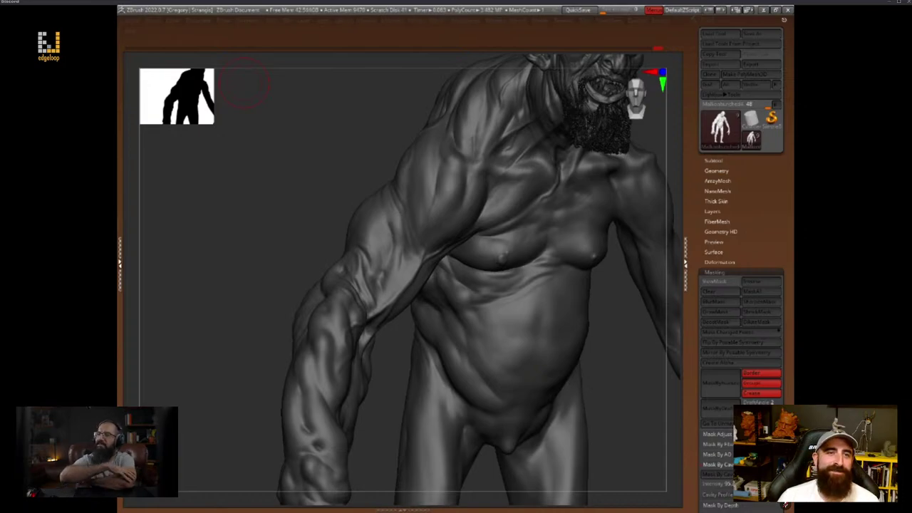
Sculpt the upper abdominal muscles with a vertical centre line and soft folds across the belly
left_click_drag(644, 360, 600, 338)
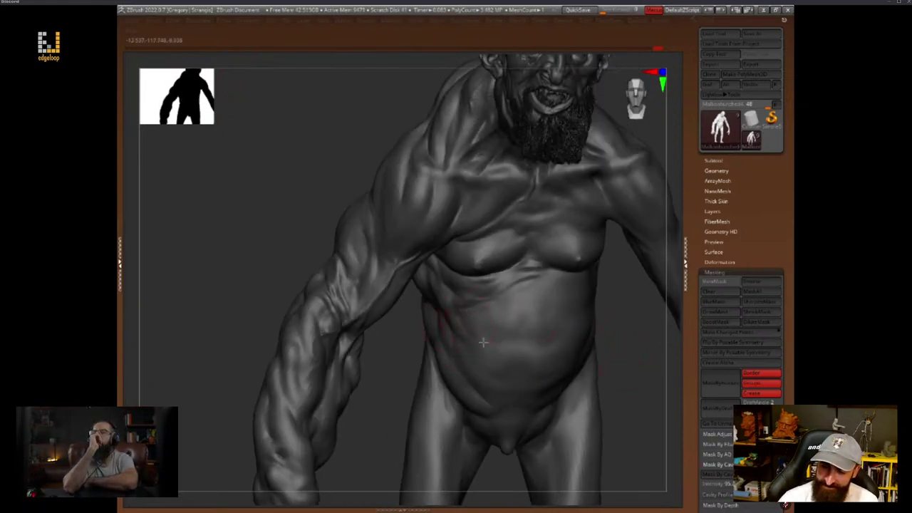
key("space")
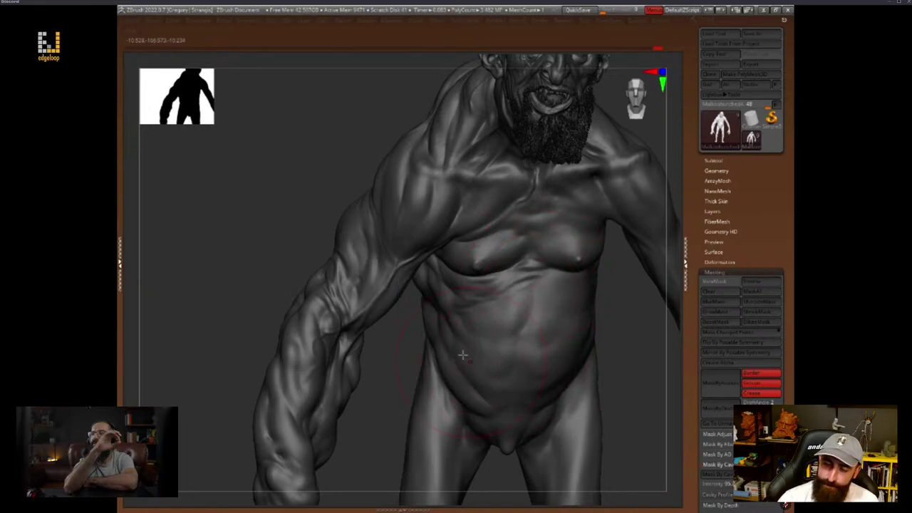
mouse_move(603, 378)
left_mouse_down()
mouse_move(631, 382)
mouse_move(521, 303)
left_mouse_up()
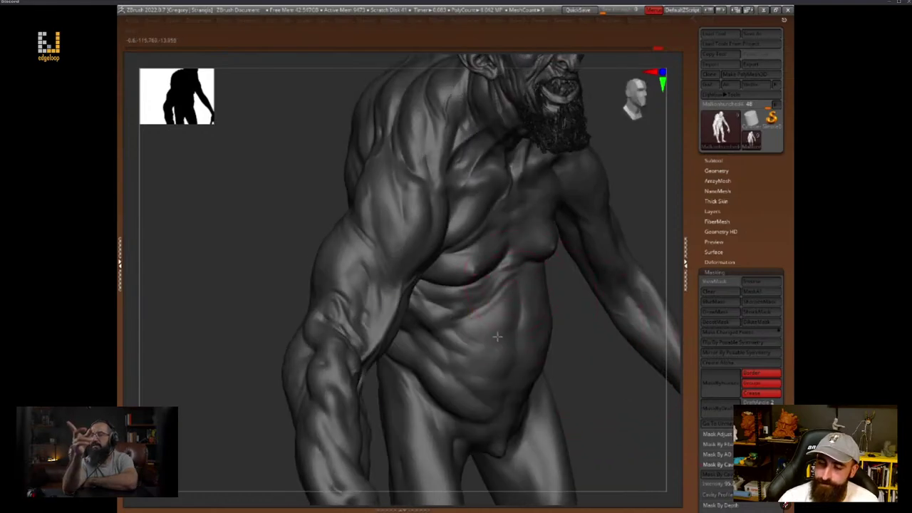
key("space")
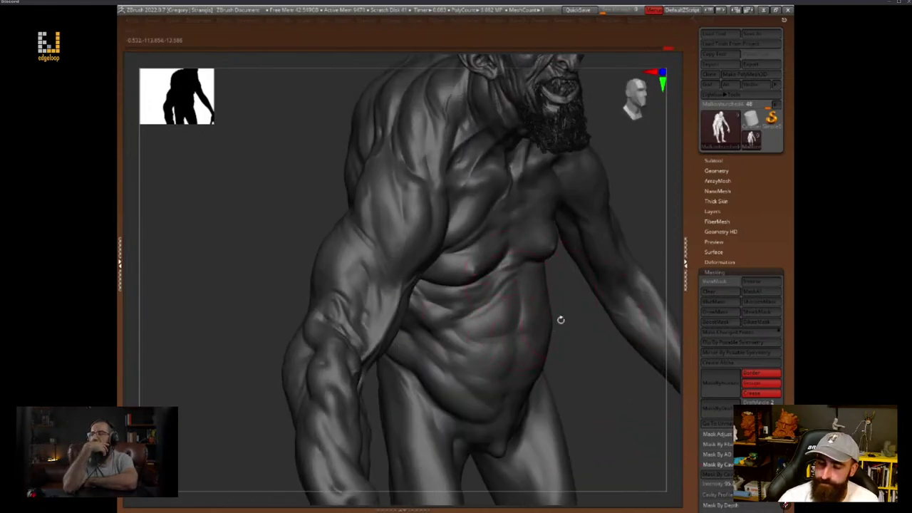
Carve the horizontal divisions of the abdominal muscles and extend the folds across the lower belly
left_click_drag(560, 320, 530, 337)
key("space")
key("space")
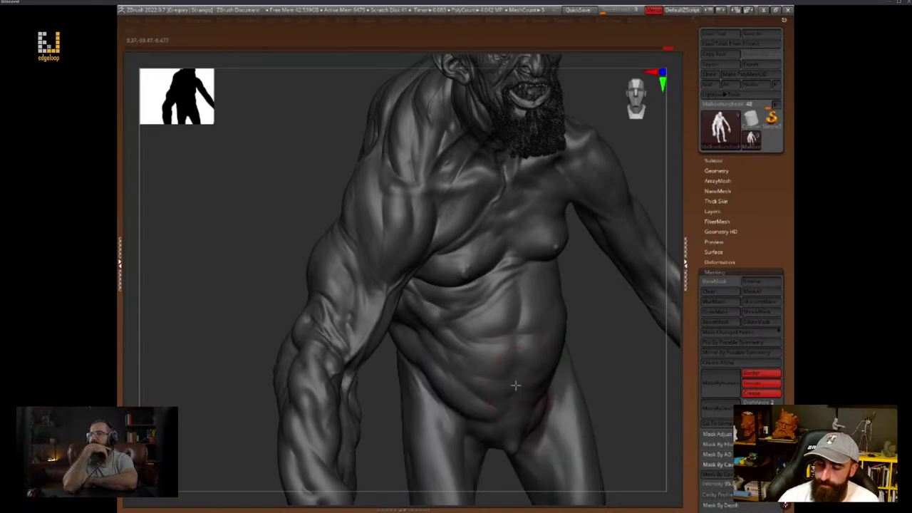
mouse_move(666, 51)
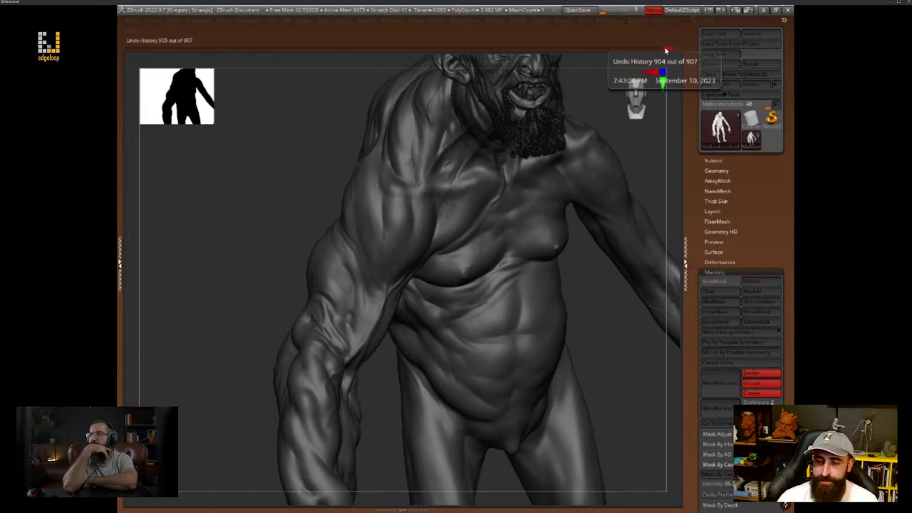
key("space")
mouse_move(604, 341)
left_mouse_down()
mouse_move(606, 370)
mouse_move(566, 390)
mouse_move(571, 383)
left_mouse_up()
key("Tab")
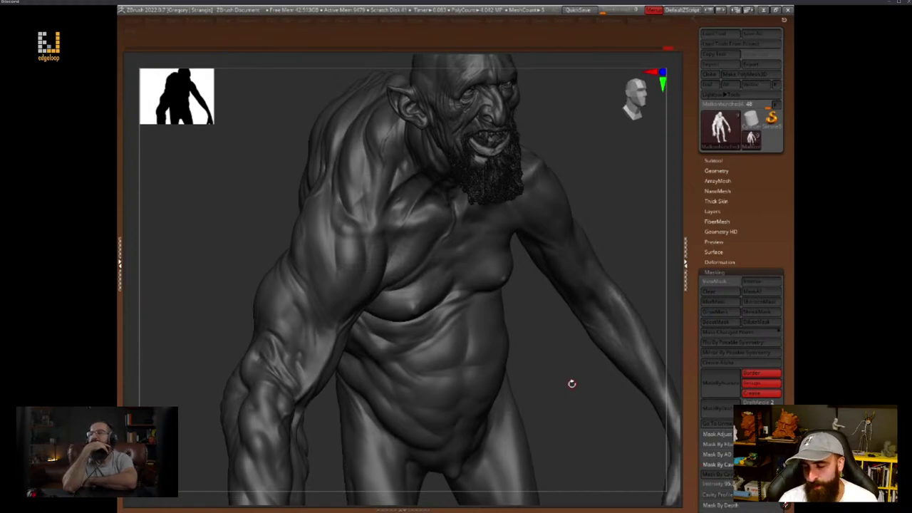
Adjust the brush settings and refine the folds across the lower belly and down towards the groin
mouse_move(571, 383)
left_mouse_down()
mouse_move(565, 366)
mouse_move(625, 252)
mouse_move(641, 258)
mouse_move(586, 307)
mouse_move(584, 383)
left_mouse_up()
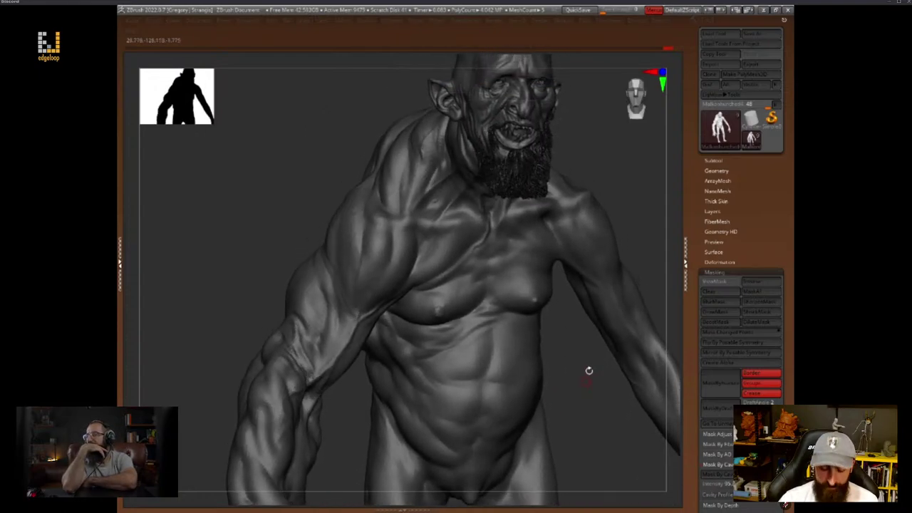
left_click_drag(591, 321, 525, 335)
key("space")
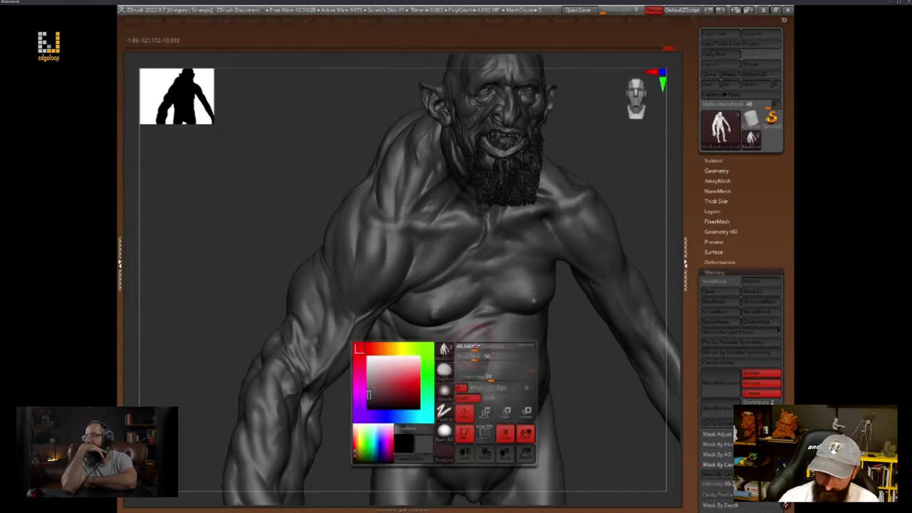
left_click_drag(572, 371, 589, 342, "alt")
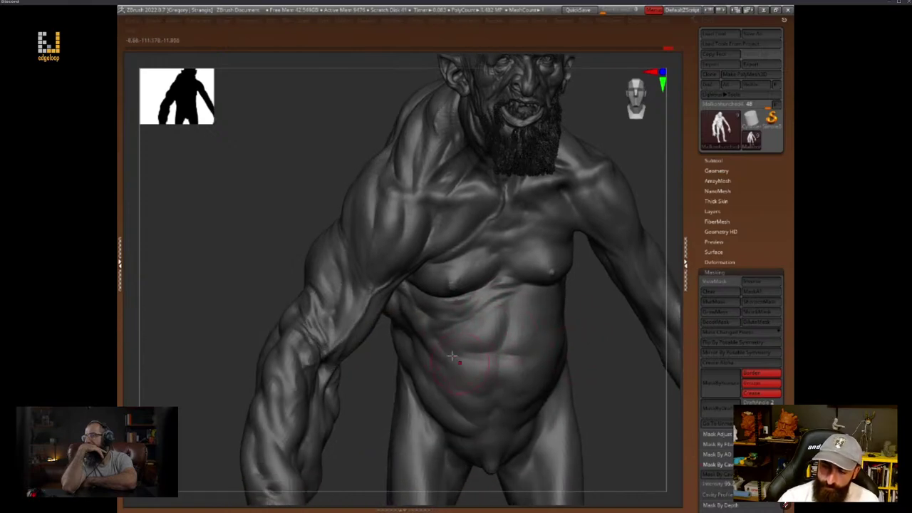
key("space")
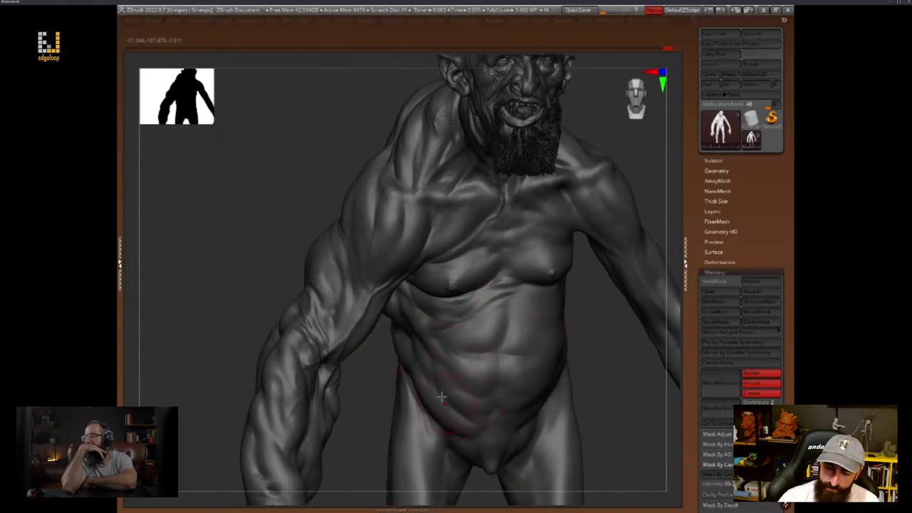
left_click_drag(369, 415, 395, 367, "alt")
key("space")
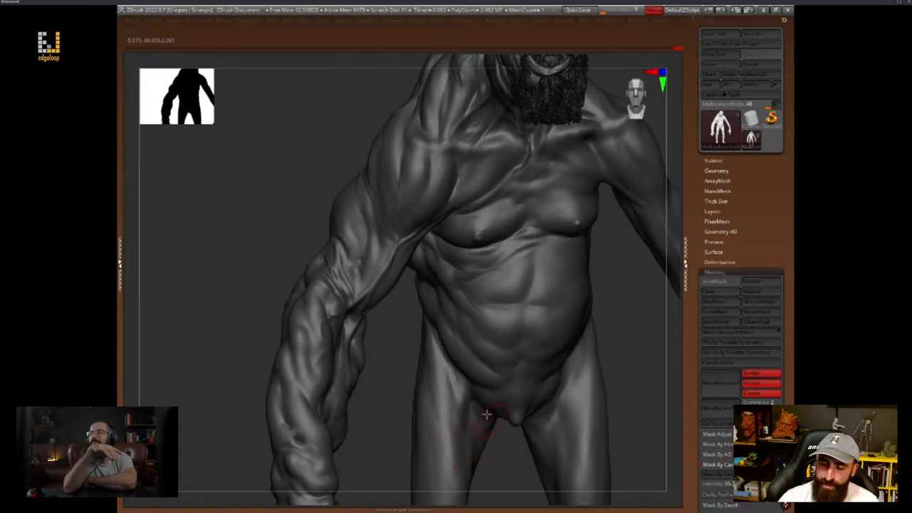
key("space")
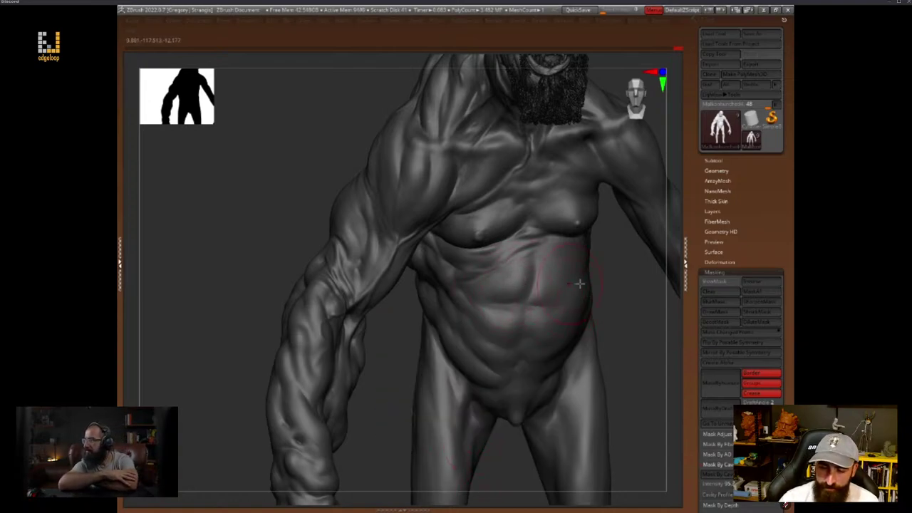
Undo the last stroke and try carving small muscle blocks into the upper abdomen on the creature's left side
right_click_drag(579, 284, 582, 399)
key("Tab")
key("Tab")
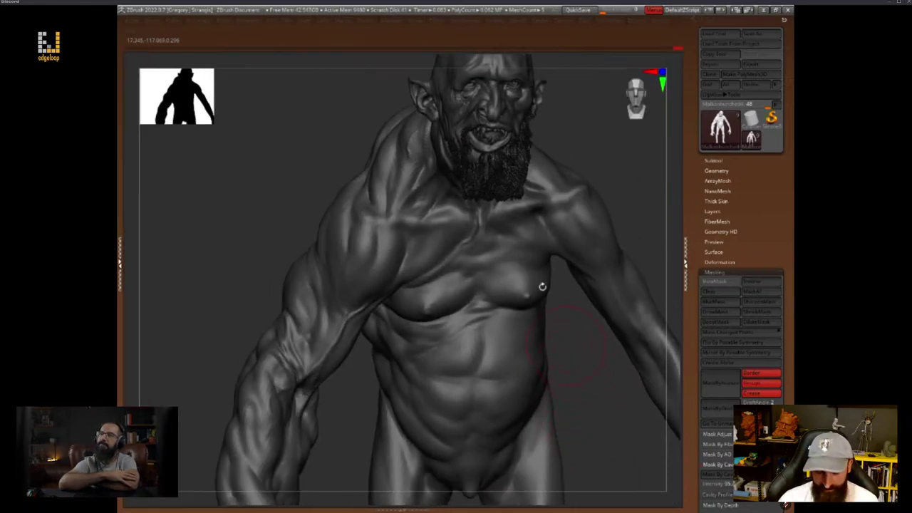
key("ctrl+z")
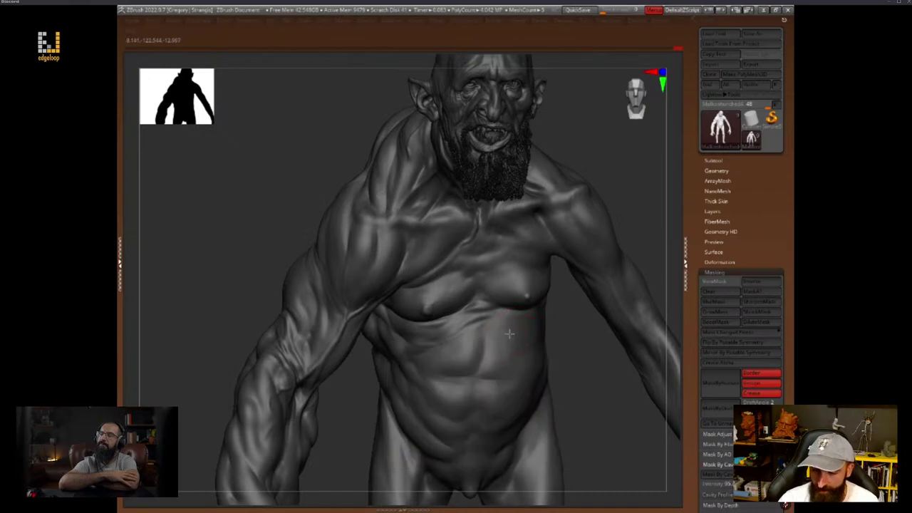
left_click(524, 409)
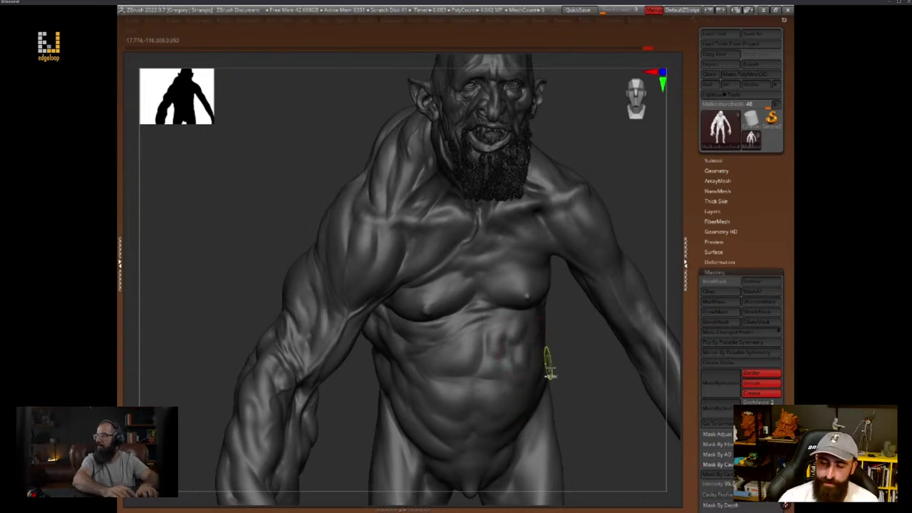
left_click_drag(596, 341, 601, 346)
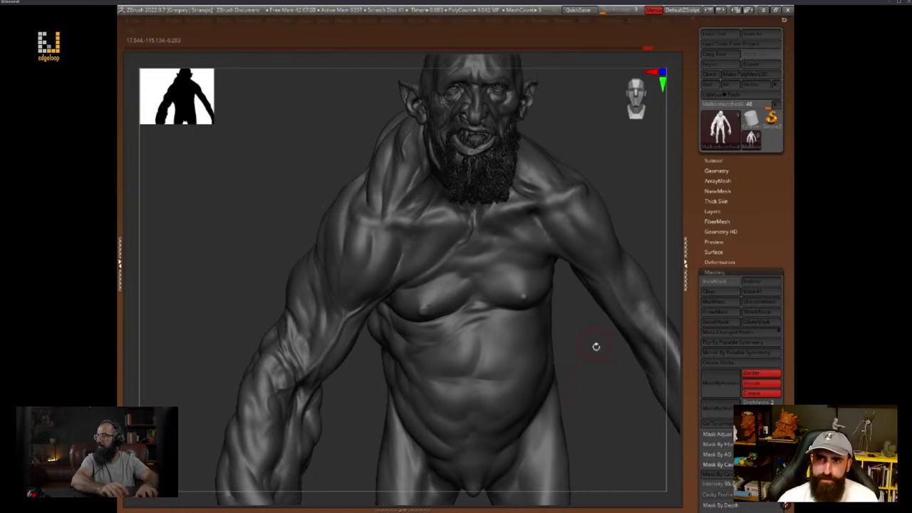
Build up the upper abdominal blocks on the creature's left side, with a horizontal crease between them below the chest
mouse_move(615, 392)
left_mouse_down()
mouse_move(609, 377)
mouse_move(530, 327)
left_mouse_up()
key("space")
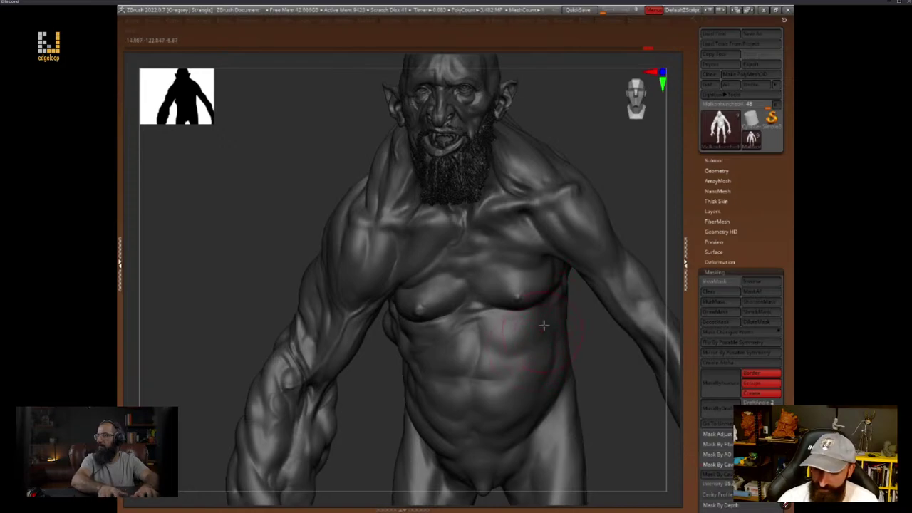
key("space")
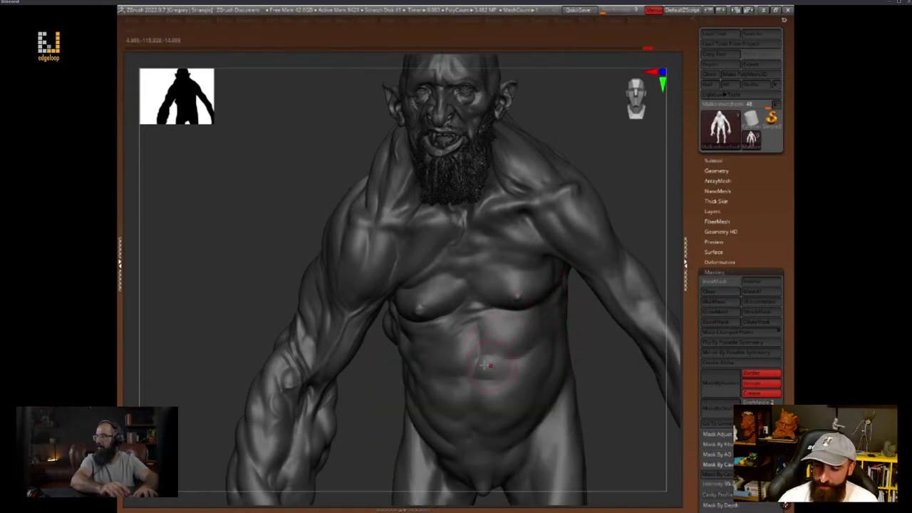
left_click_drag(600, 341, 582, 379)
key("space")
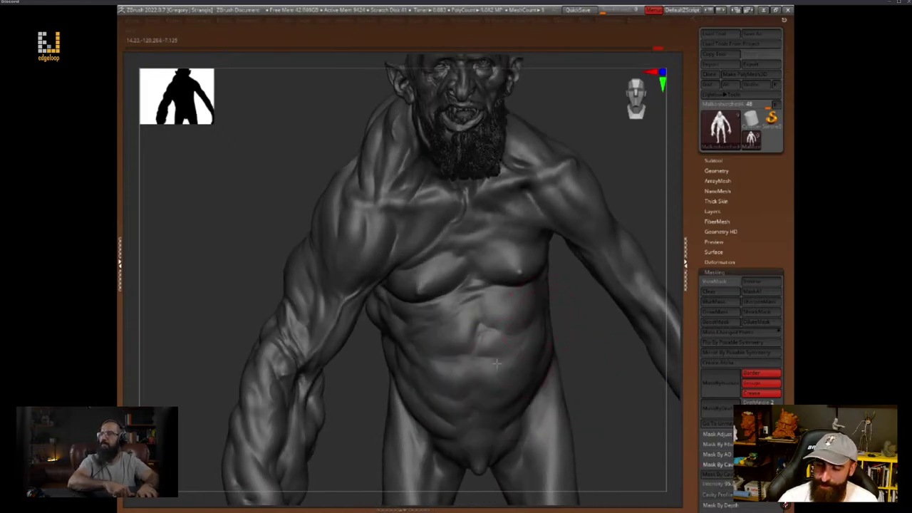
mouse_move(543, 366)
right_mouse_down()
mouse_move(566, 362)
mouse_move(563, 373)
mouse_move(544, 330)
right_mouse_up()
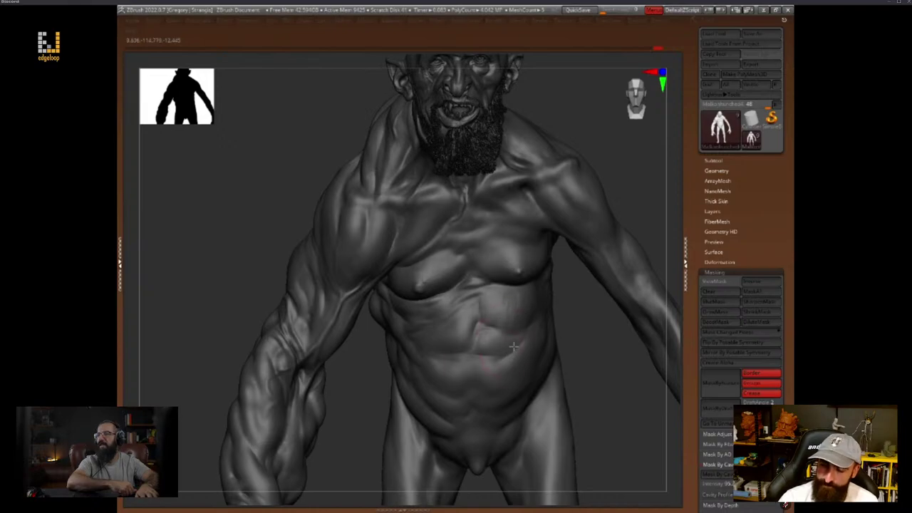
mouse_move(497, 401)
right_mouse_down()
mouse_move(553, 362)
mouse_move(554, 304)
right_mouse_up()
right_click_drag(594, 350, 494, 329)
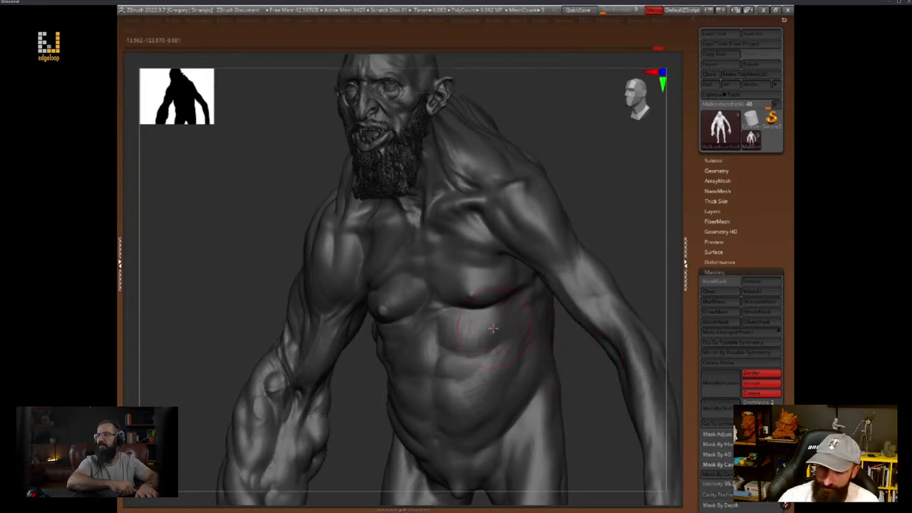
Lower the body mesh's subdivision level and reshape the overall volume of the belly as seen from below
key("space")
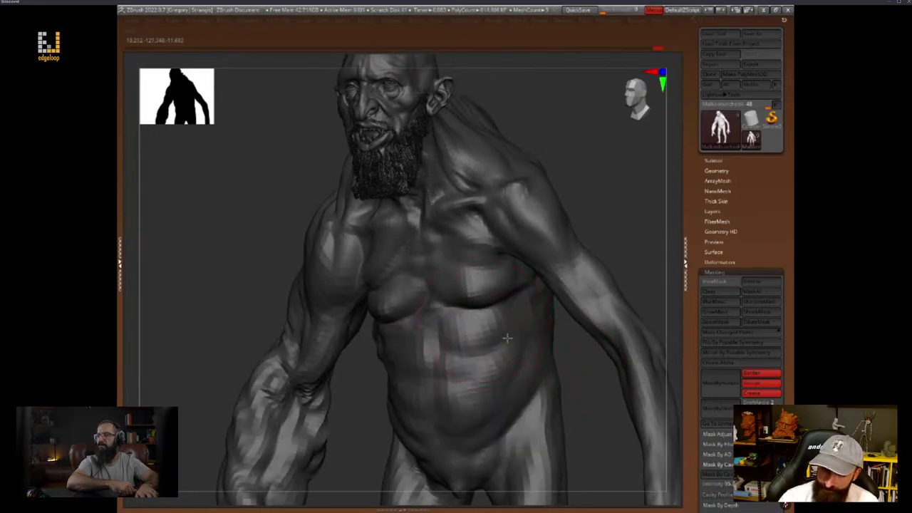
key("space")
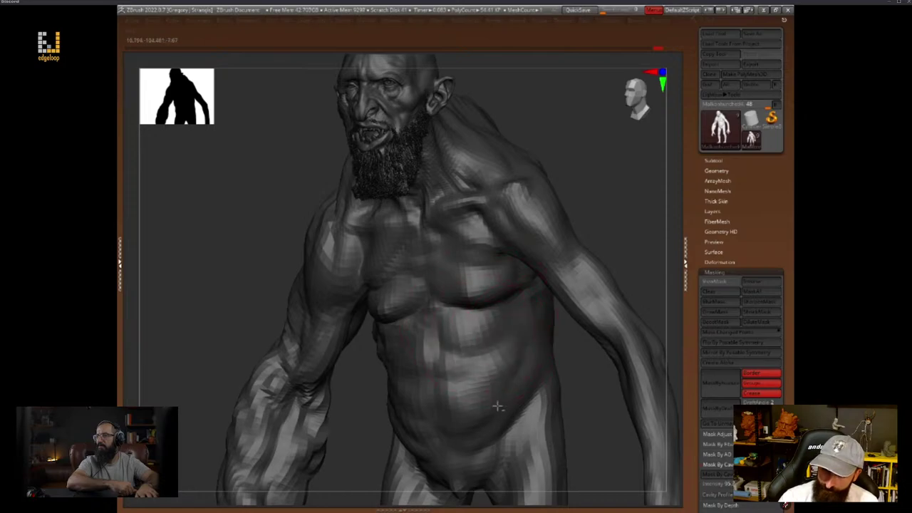
mouse_move(495, 407)
right_mouse_down()
mouse_move(566, 348)
mouse_move(485, 332)
right_mouse_up()
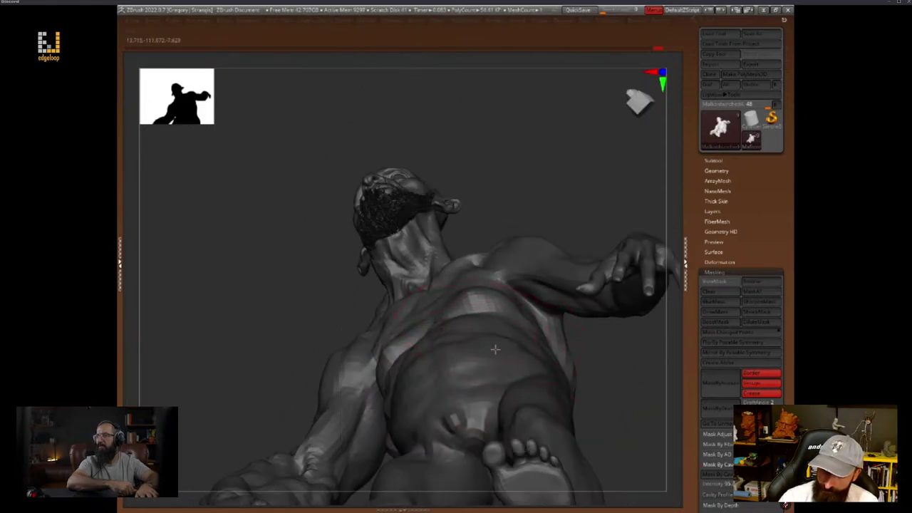
right_click_drag(408, 349, 455, 279)
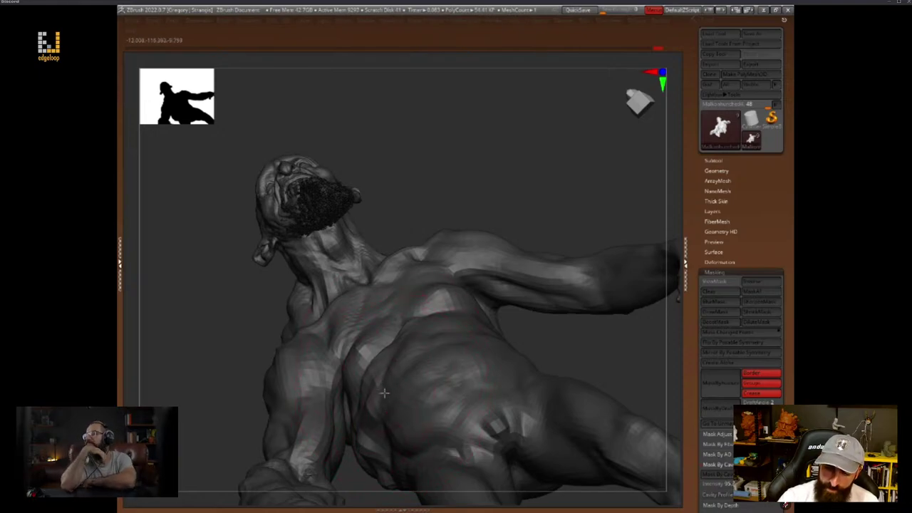
mouse_move(561, 339)
left_mouse_down()
mouse_move(510, 352)
mouse_move(584, 301)
left_mouse_up()
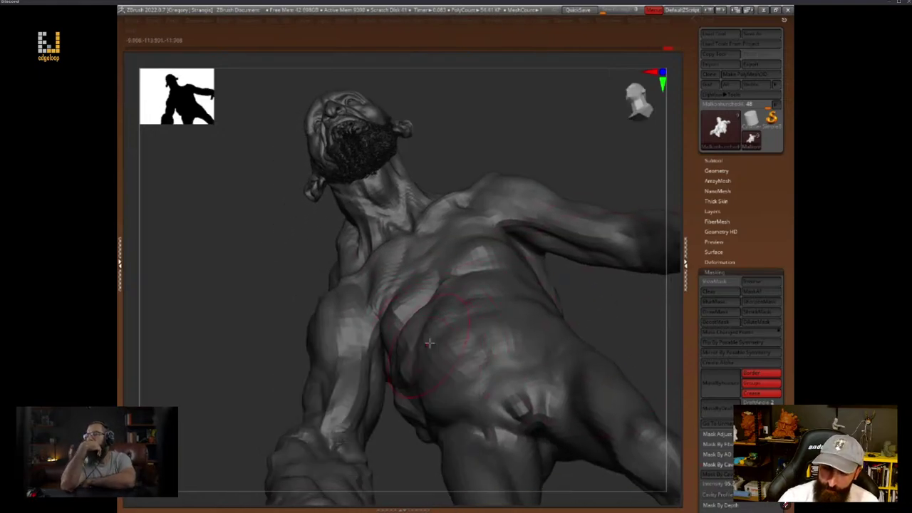
key("space")
left_click_drag(425, 336, 409, 403)
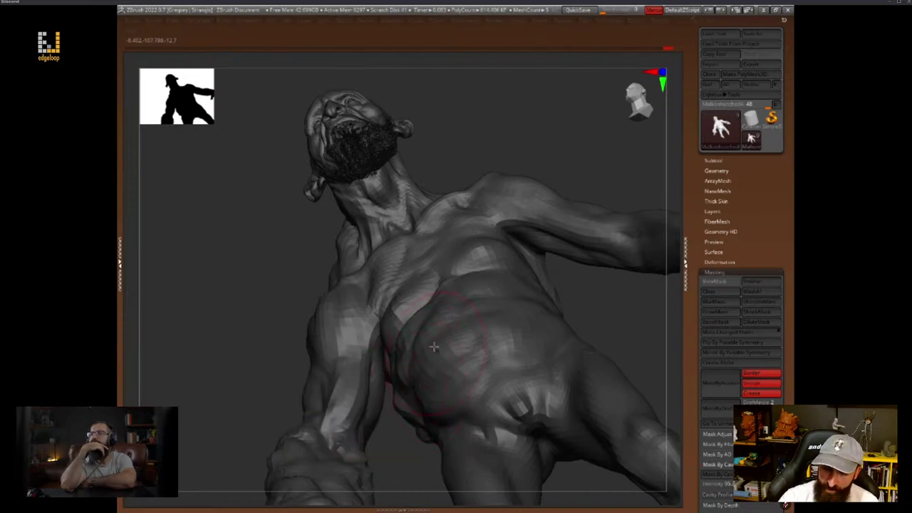
mouse_move(536, 294)
right_mouse_down()
mouse_move(591, 312)
mouse_move(613, 338)
right_mouse_up()
mouse_move(520, 314)
right_mouse_down()
mouse_move(578, 326)
mouse_move(563, 348)
right_mouse_up()
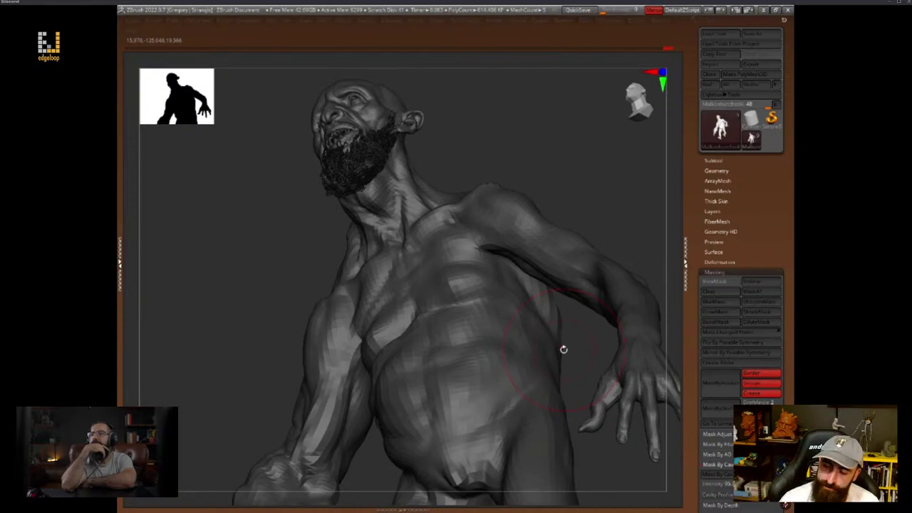
Raise the subdivision level and sculpt the lower rib forms on the creature's left flank below the chest
mouse_move(563, 349)
right_mouse_down()
mouse_move(570, 340)
mouse_move(554, 311)
mouse_move(557, 340)
mouse_move(525, 326)
right_mouse_up()
key("space")
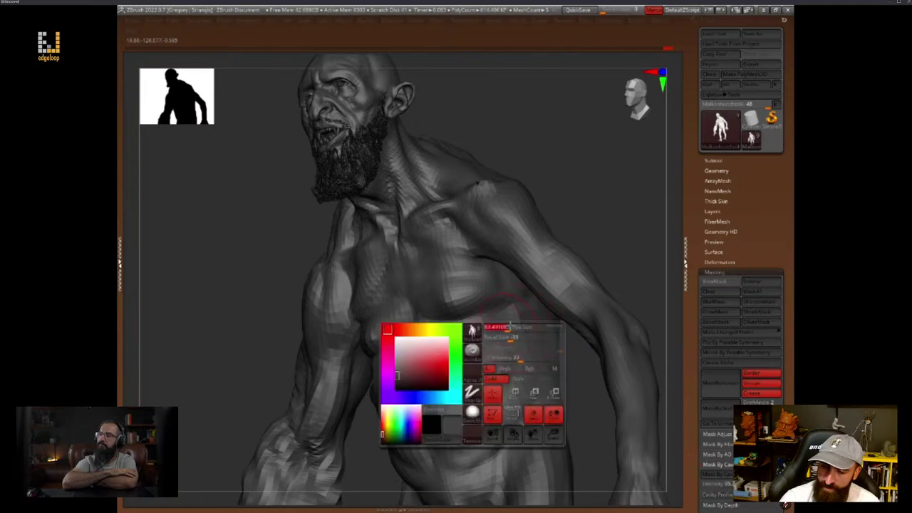
right_click_drag(587, 369, 536, 345)
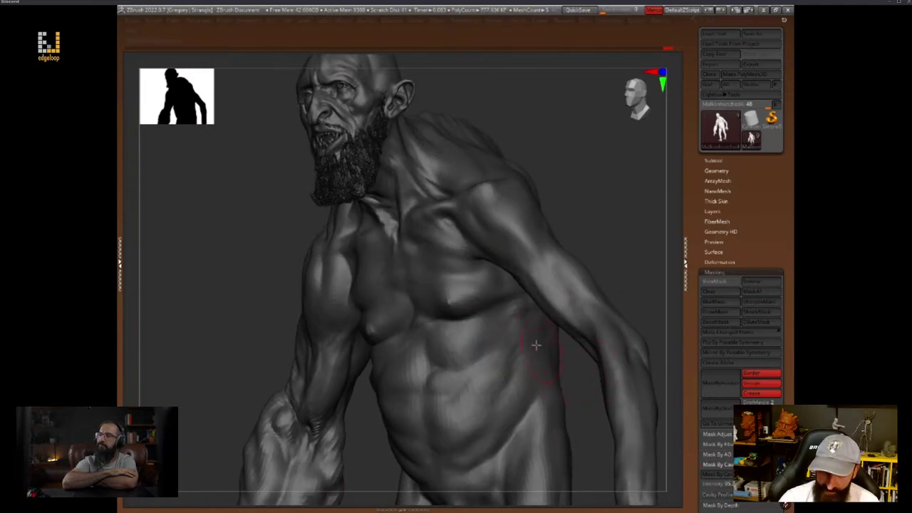
key("space")
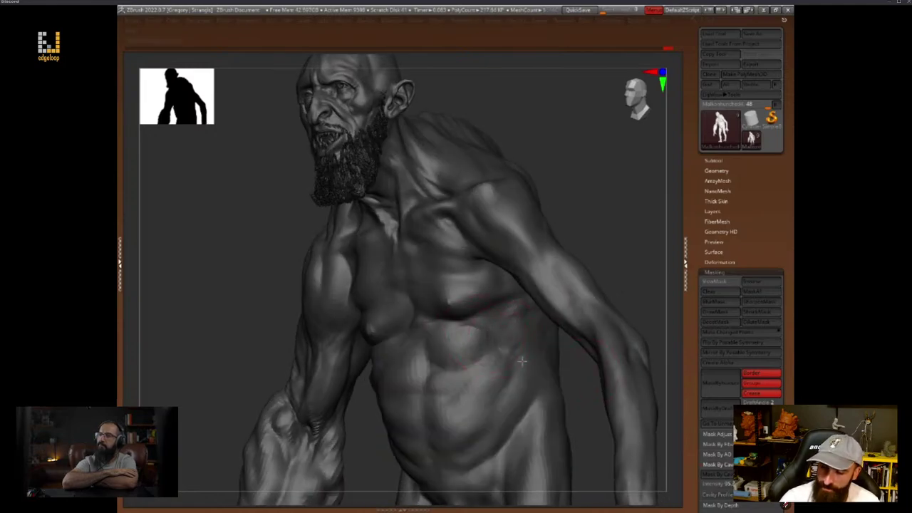
mouse_move(595, 419)
right_mouse_down()
mouse_move(574, 420)
mouse_move(542, 363)
right_mouse_up()
left_click_drag(545, 345, 490, 330)
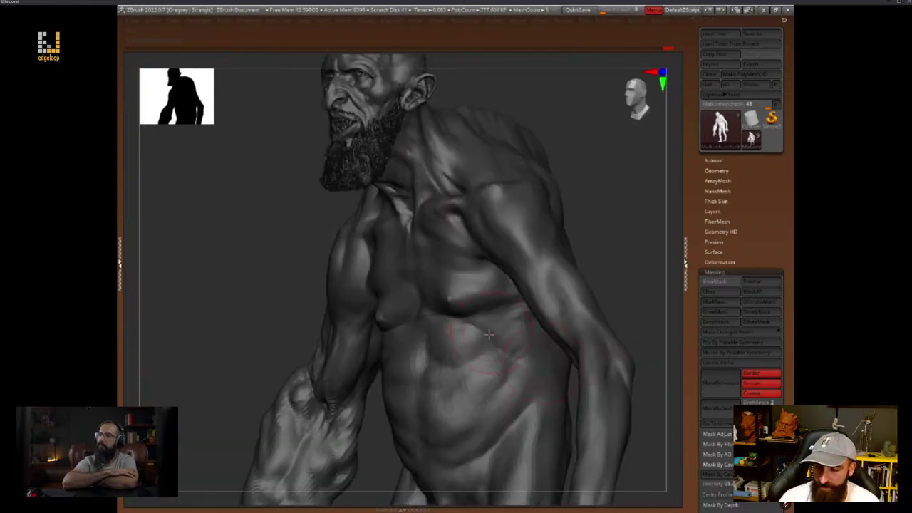
Build up the rounded rib muscle on the left flank and define the crease beneath it towards the oblique
left_click_drag(659, 321, 638, 331)
mouse_move(638, 331)
right_mouse_down()
mouse_move(531, 341)
mouse_move(510, 365)
right_mouse_up()
right_click_drag(577, 447, 568, 421)
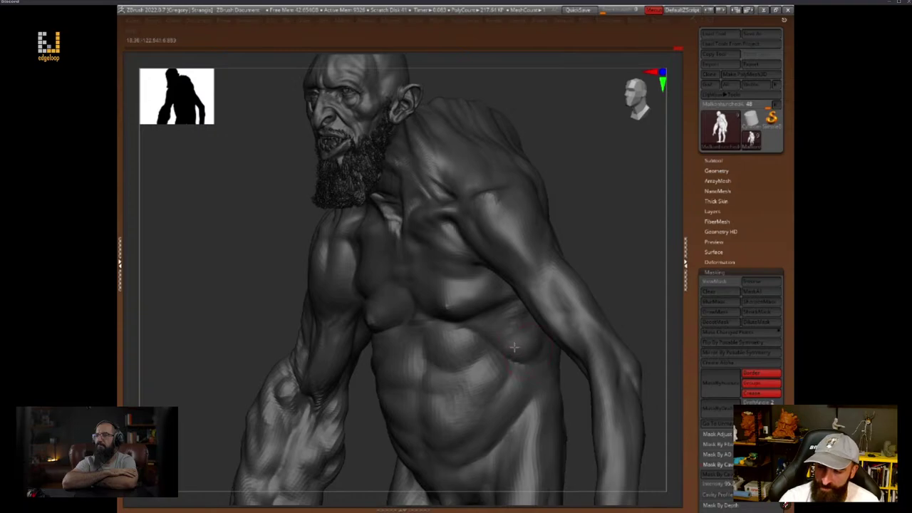
right_click_drag(507, 329, 521, 355)
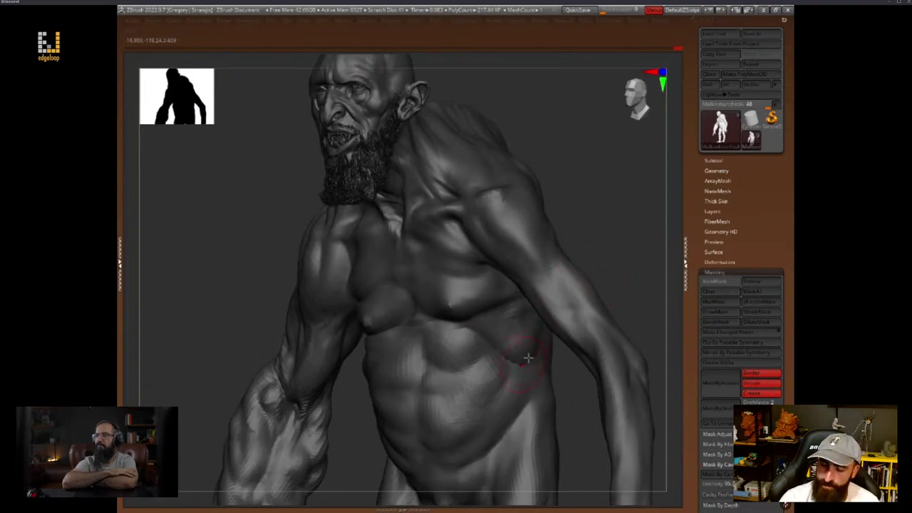
left_click_drag(533, 385, 515, 407)
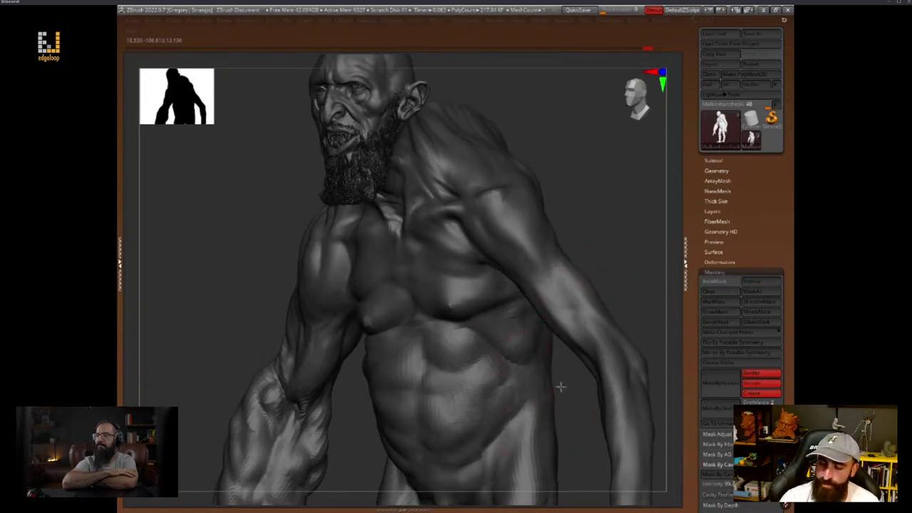
Adjust the brush settings and carve the fold above the left hip, separating the oblique from the upper thigh
right_click_drag(559, 387, 557, 334, "alt")
key("space")
key("space")
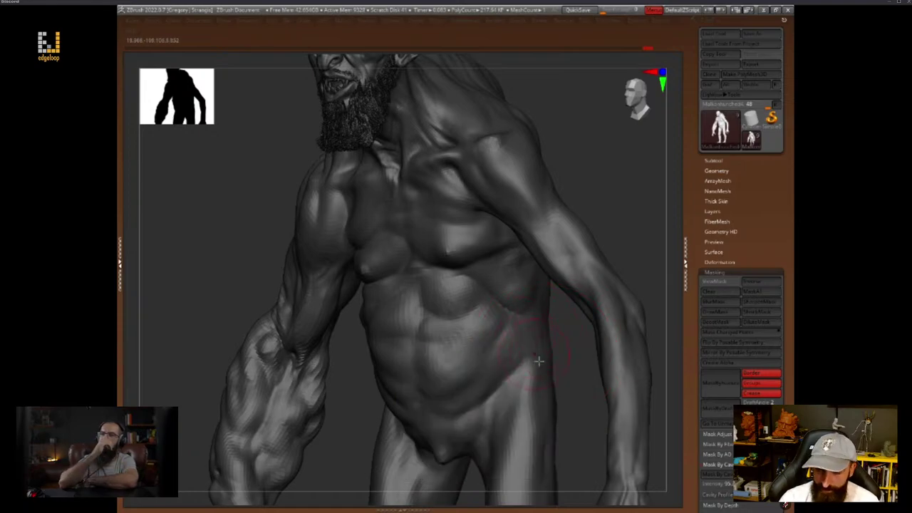
left_click_drag(524, 365, 549, 352)
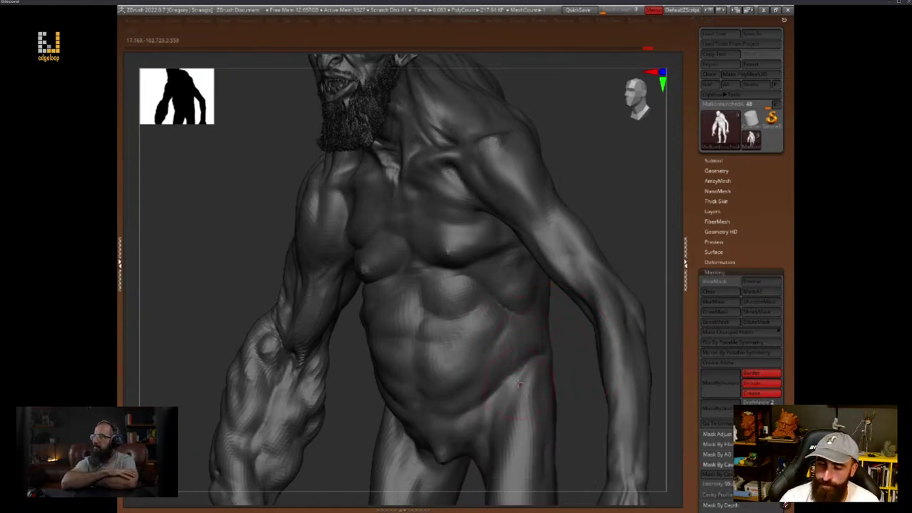
key("space")
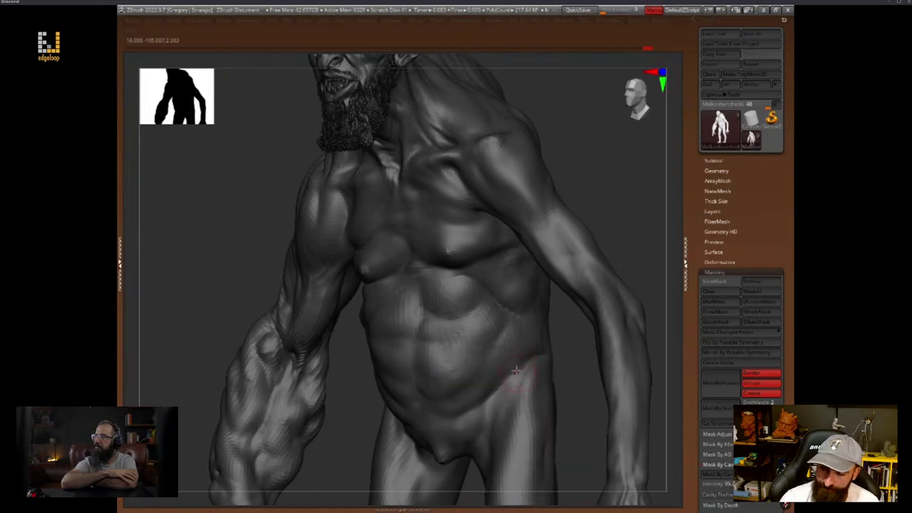
Shape the front of the left hip bone and extend its fold across the lower belly towards the groin
mouse_move(553, 392)
right_mouse_down()
mouse_move(572, 354)
mouse_move(541, 326)
right_mouse_up()
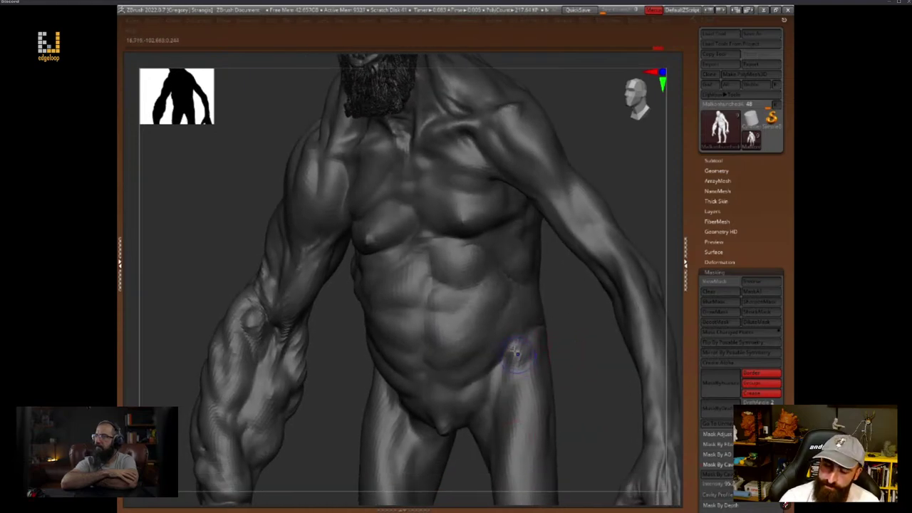
mouse_move(565, 340)
right_mouse_down()
mouse_move(512, 334)
mouse_move(572, 359)
mouse_move(502, 342)
right_mouse_up()
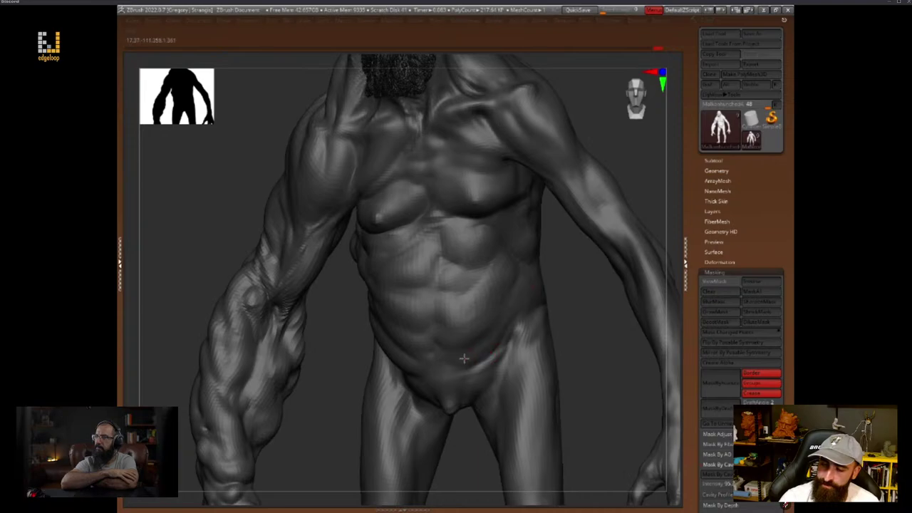
key("space")
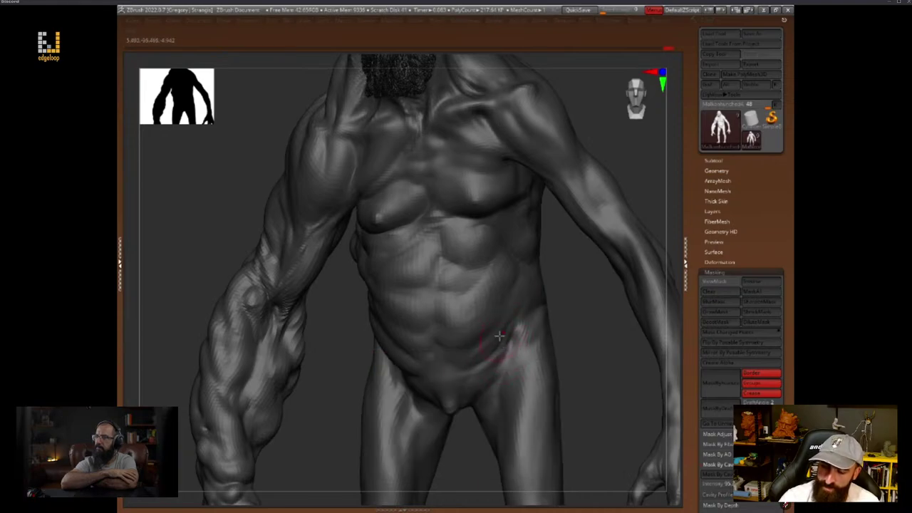
Adjust the brush settings and refine the rib muscle forms on the left flank beneath the chest and armpit
right_click_drag(518, 302, 543, 268)
right_click_drag(574, 303, 530, 416)
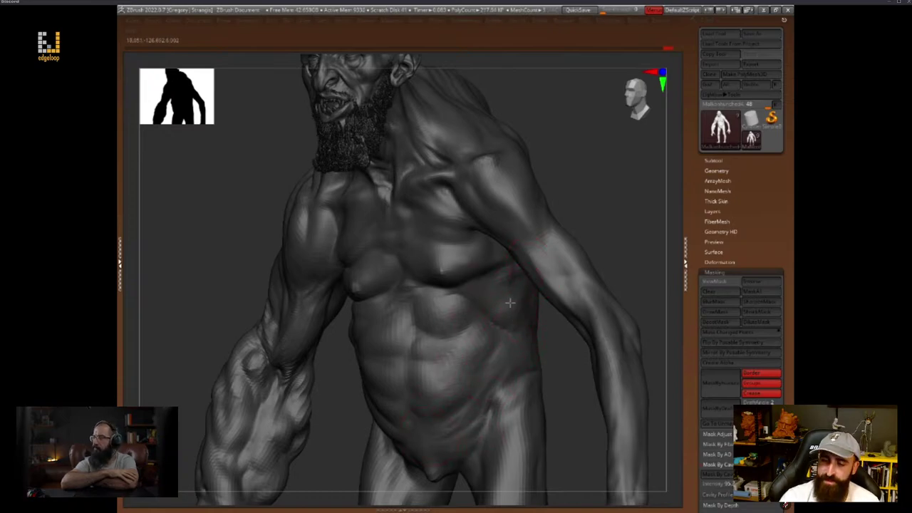
right_click_drag(563, 361, 556, 387)
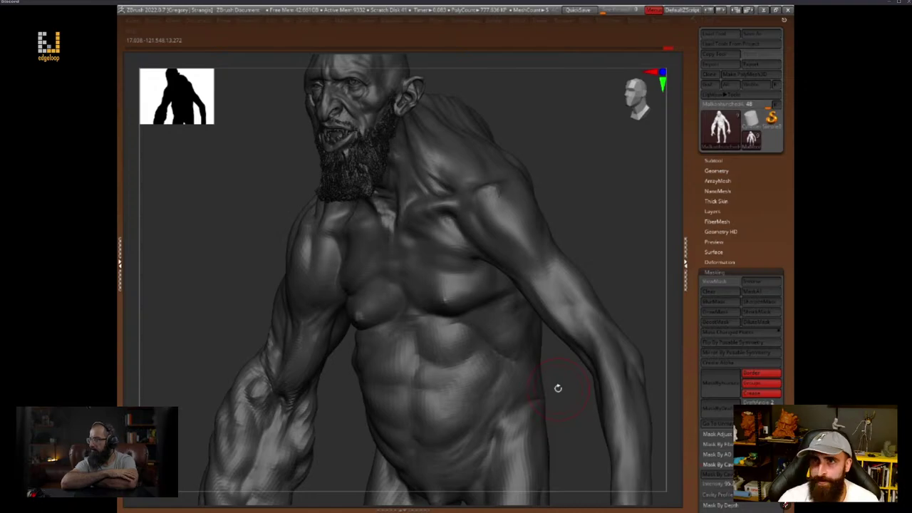
left_click_drag(560, 376, 574, 368)
key("space")
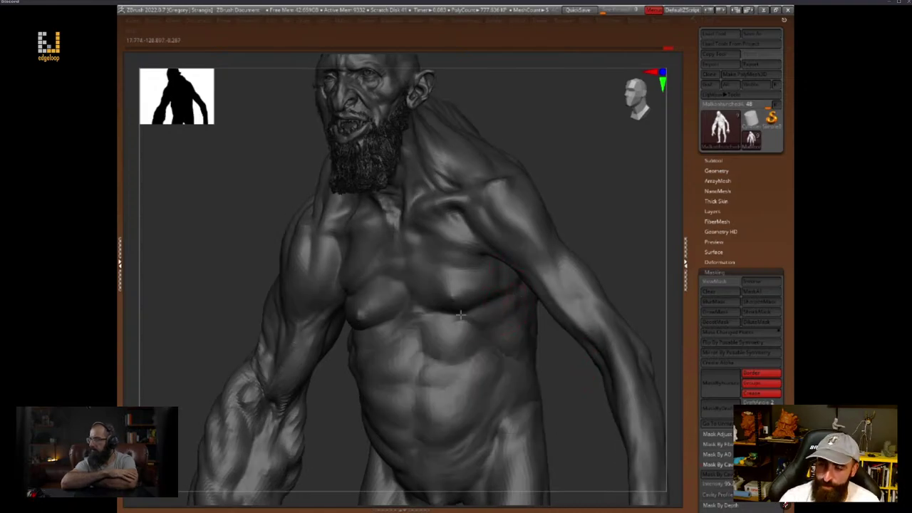
key("space")
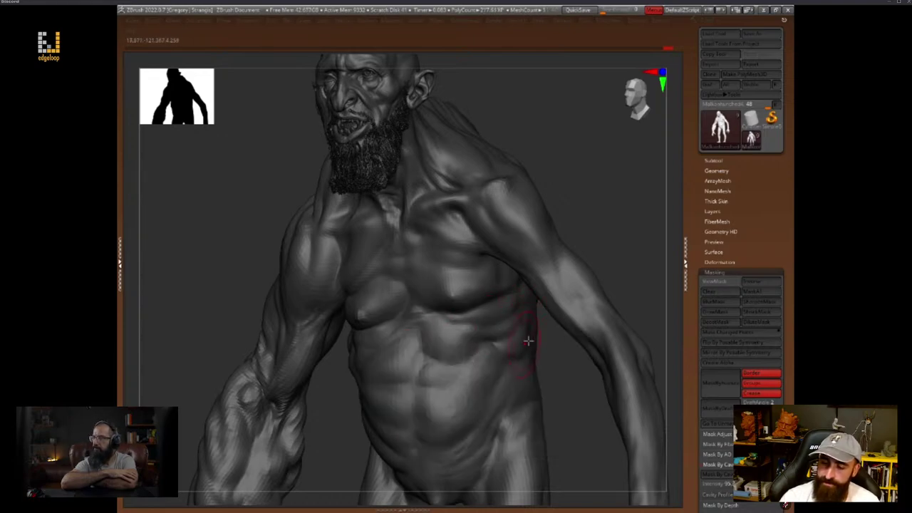
right_click_drag(542, 356, 520, 341)
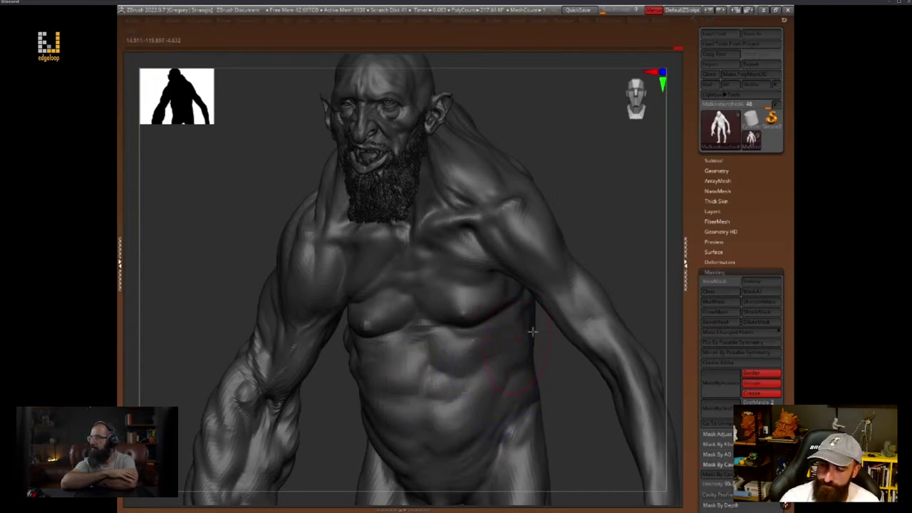
Compare the sculpted torso with the stored original shape by switching the geometry back and forth
mouse_move(620, 263)
right_mouse_down()
mouse_move(641, 268)
mouse_move(643, 342)
right_mouse_up()
key("Tab")
left_click(648, 485)
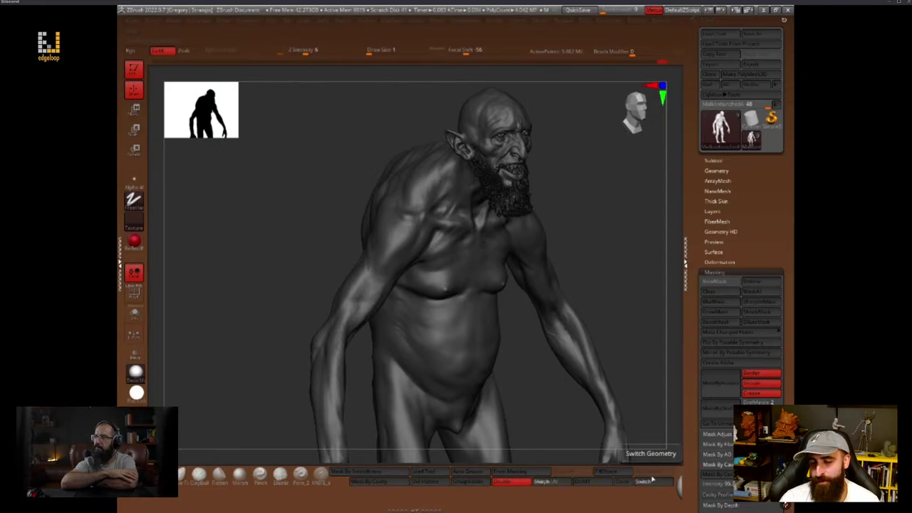
left_click(651, 480)
left_click_drag(648, 340, 648, 359)
mouse_move(648, 357)
right_mouse_down()
mouse_move(637, 377)
mouse_move(643, 398)
mouse_move(635, 318)
mouse_move(640, 339)
mouse_move(628, 322)
right_mouse_up()
left_click(657, 484)
key("Tab")
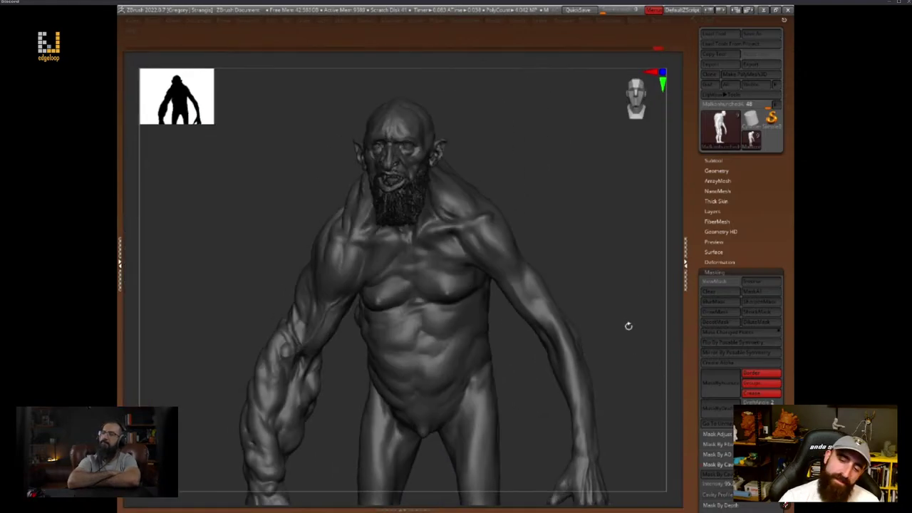
Touch up the left oblique and hip with an adjusted brush, and save the creature as a tool file
mouse_move(627, 333)
left_mouse_down()
mouse_move(631, 348)
mouse_move(635, 307)
left_mouse_up()
key("space")
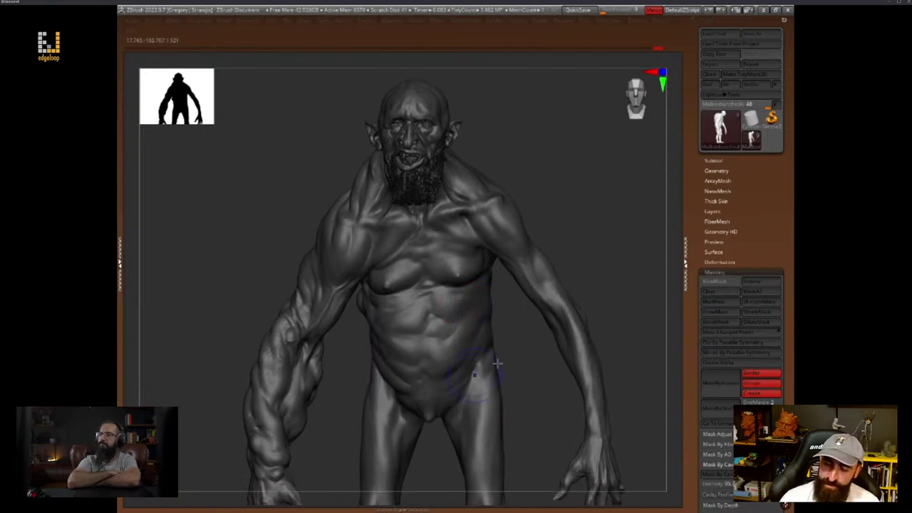
mouse_move(492, 362)
right_mouse_down()
mouse_move(540, 330)
mouse_move(520, 358)
mouse_move(533, 378)
right_mouse_up()
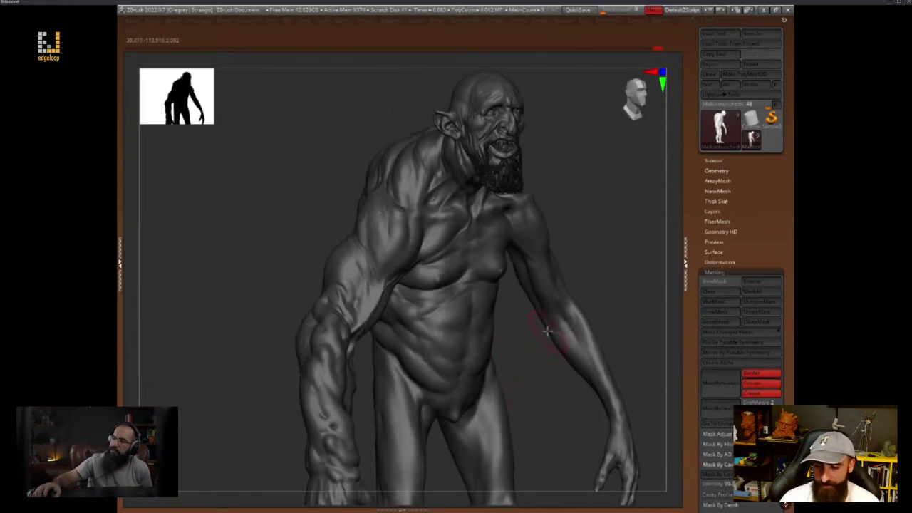
key("space")
right_click_drag(552, 317, 627, 266)
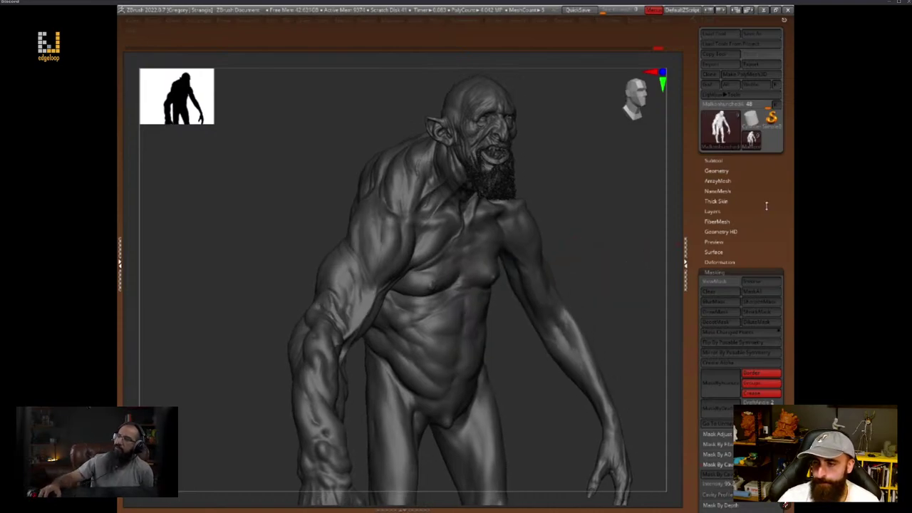
left_click(753, 33)
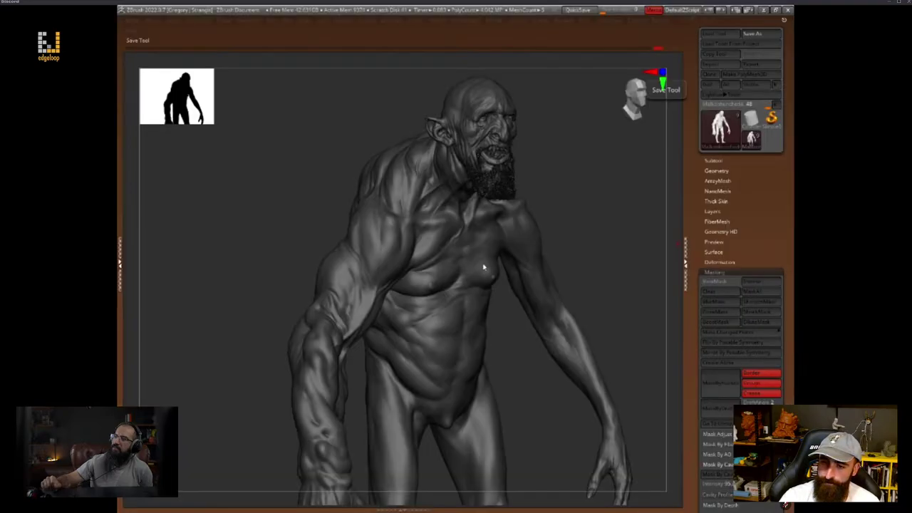
Try a dark red as the active colour to preview it on the whole creature
right_click_drag(622, 320, 614, 316)
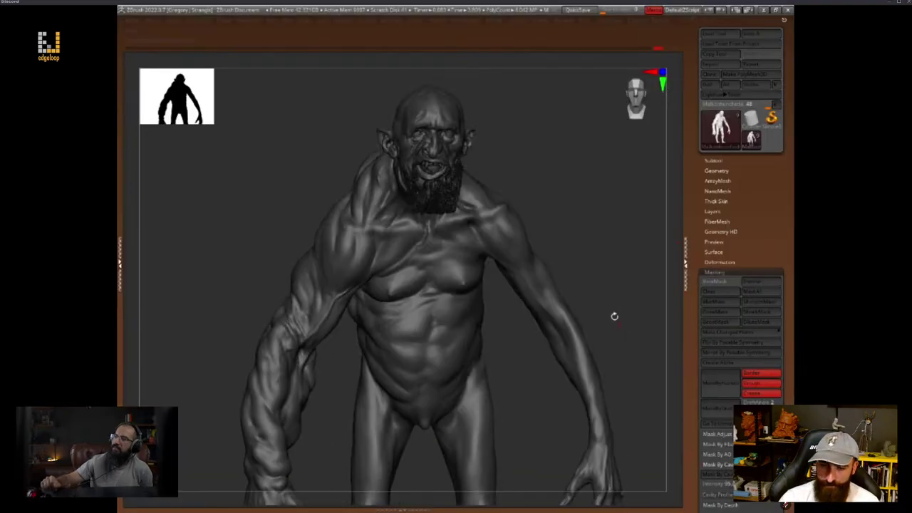
mouse_move(543, 222)
right_mouse_down("ctrl")
mouse_move(580, 240)
mouse_move(613, 283)
right_mouse_up("ctrl")
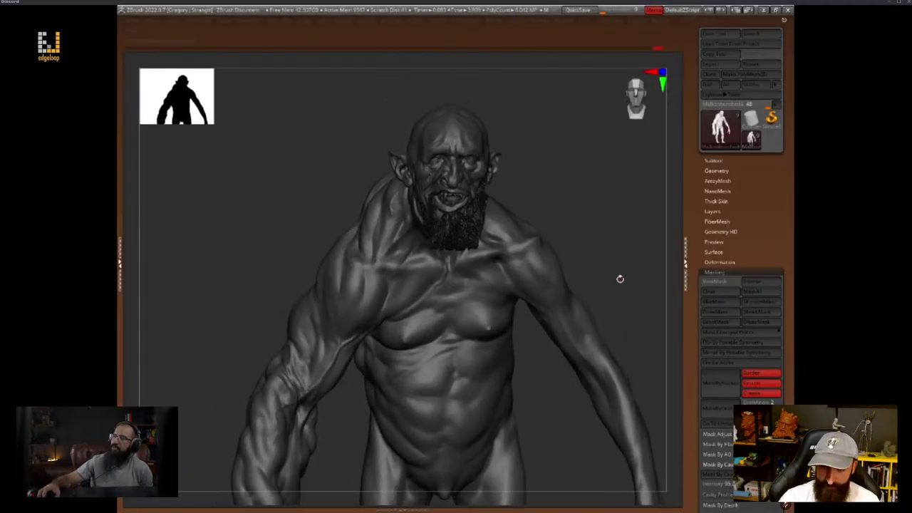
key("space")
left_click(542, 320)
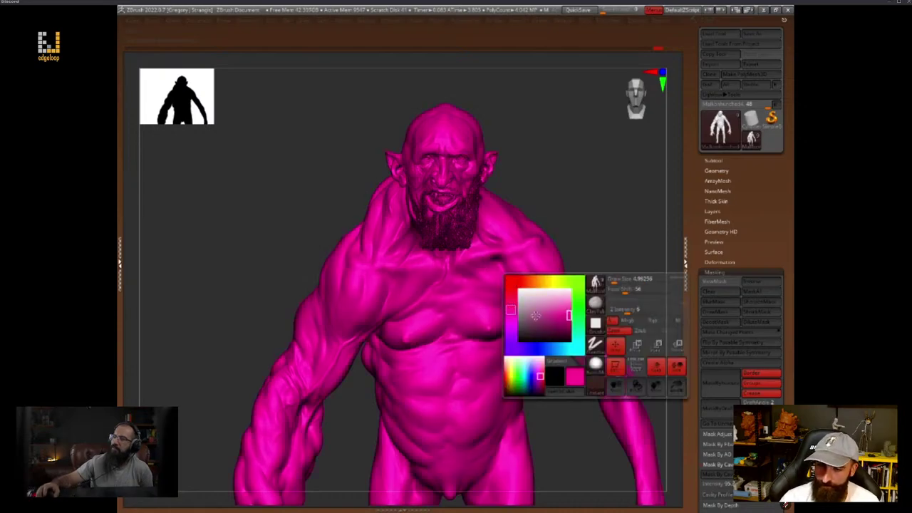
left_click(511, 282)
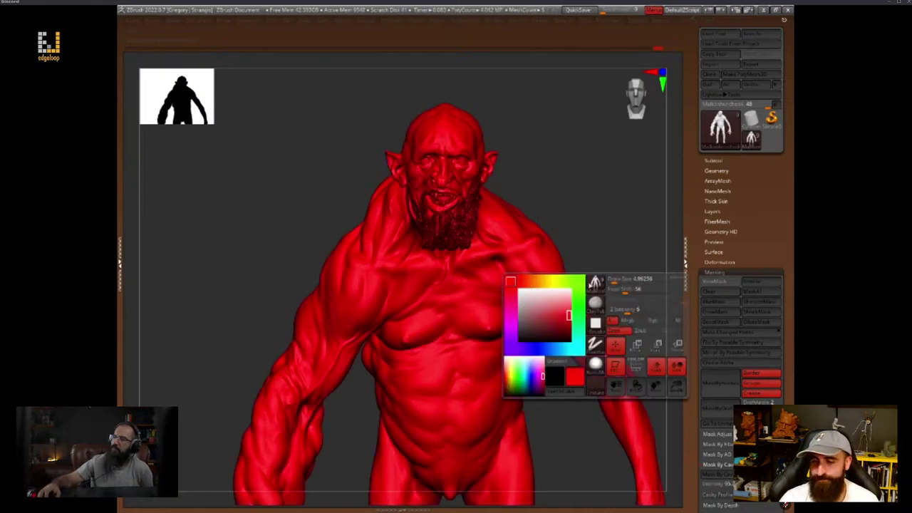
left_click(526, 326)
left_click(548, 327)
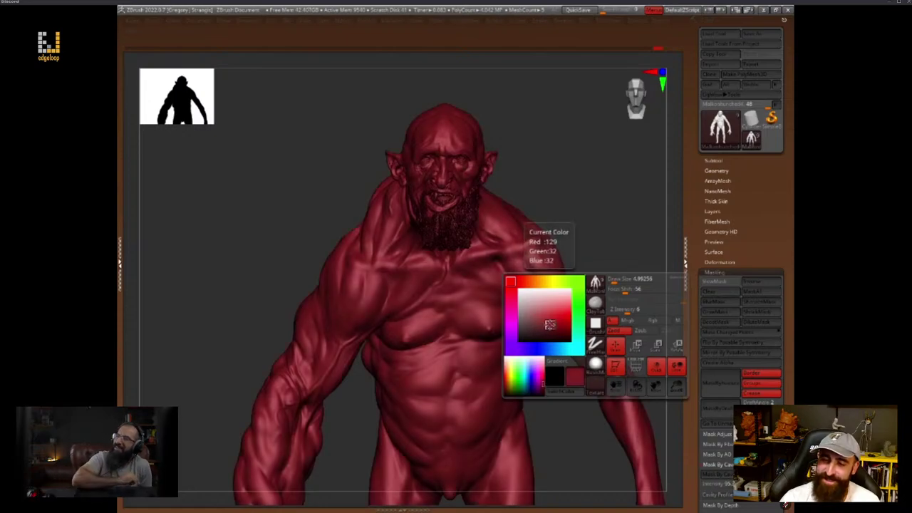
key("f")
Compare the creature's full figure with its original geometry using Switch Geometry
mouse_move(622, 236)
left_mouse_down()
mouse_move(633, 259)
mouse_move(619, 304)
mouse_move(614, 295)
mouse_move(620, 320)
left_mouse_up()
key("Tab")
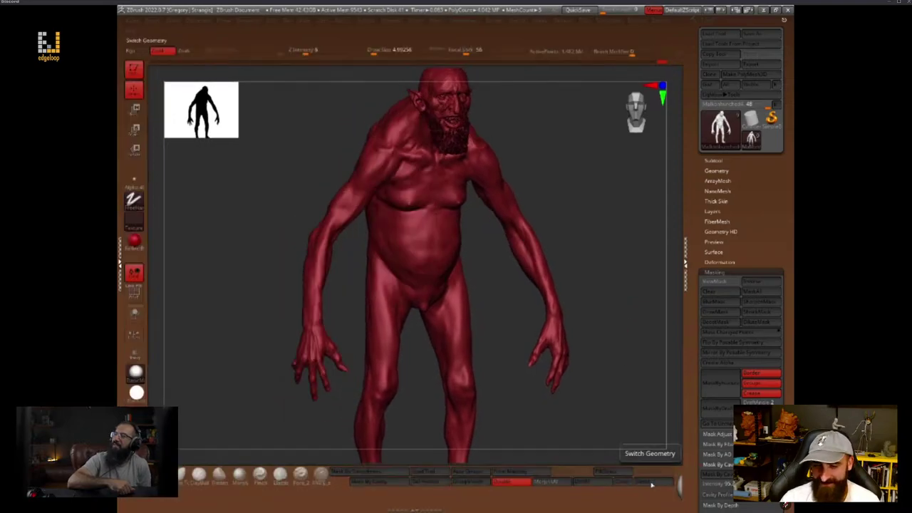
left_click(650, 476)
key("Tab")
left_click_drag(564, 295, 584, 338, "alt")
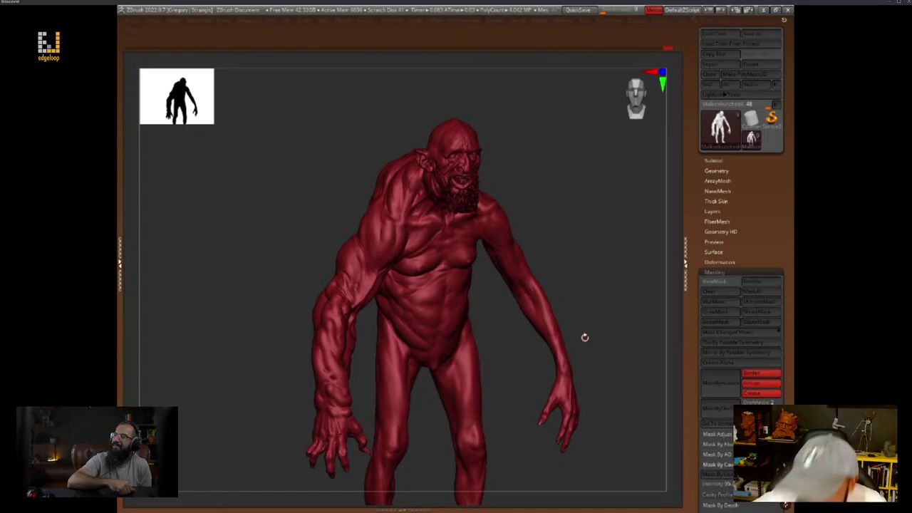
left_click_drag(584, 338, 556, 240)
Check the brush size and save the creature tool
key("space")
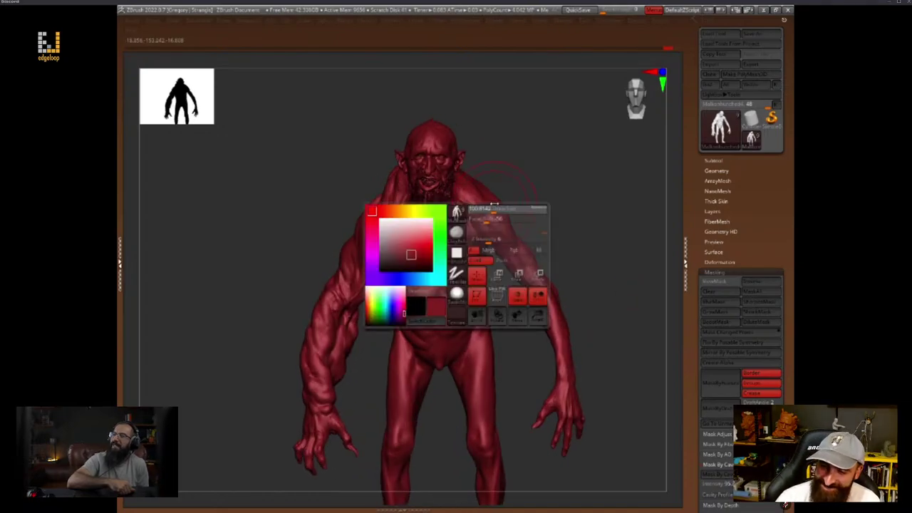
left_click_drag(566, 193, 625, 291, "alt")
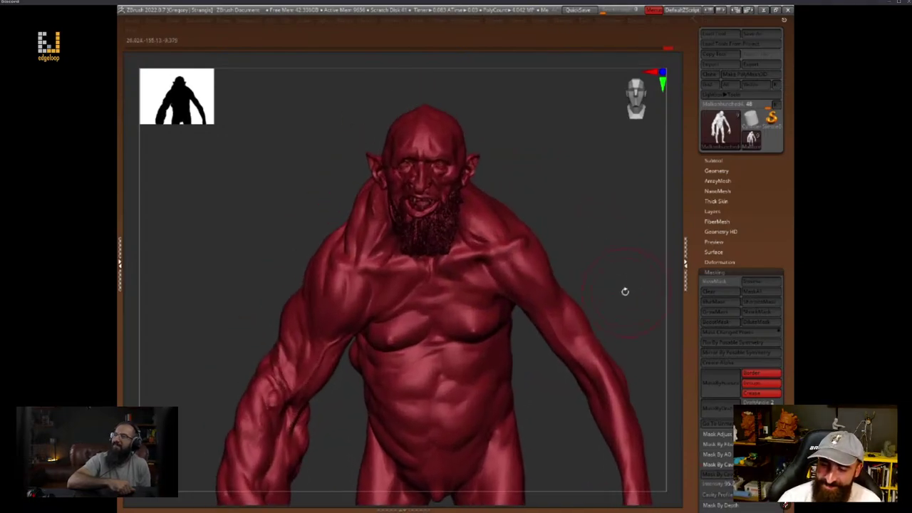
left_click(757, 36)
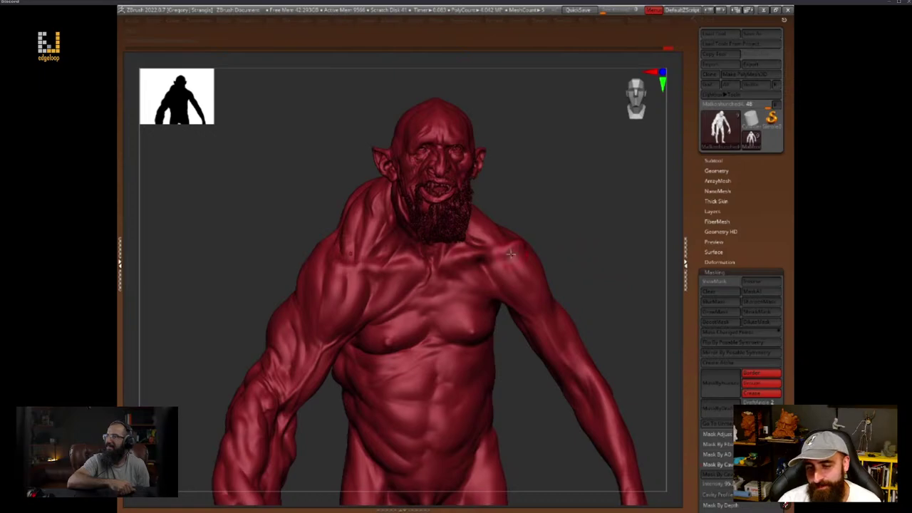
Choose a muted brown skin tone with colour painting enabled and fill the whole body with it
key("space")
key("space")
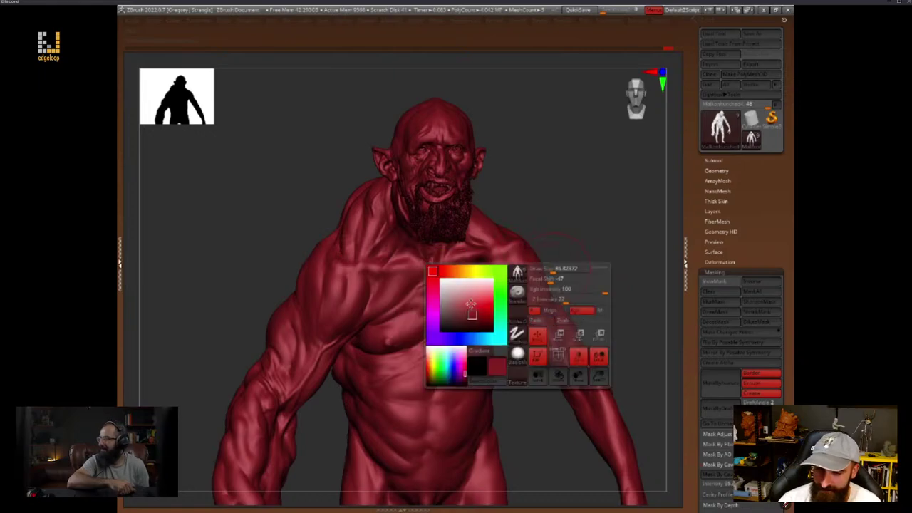
left_click(440, 304)
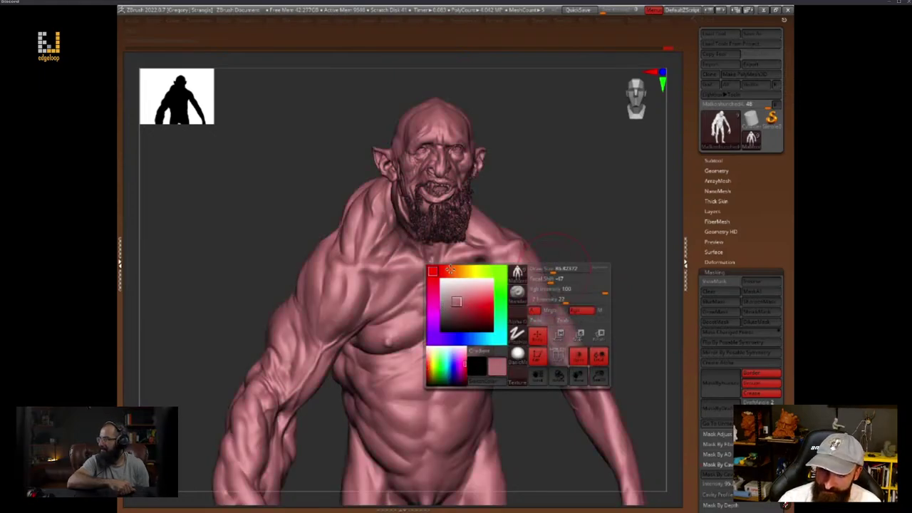
left_click(450, 269)
left_click_drag(456, 302, 446, 313)
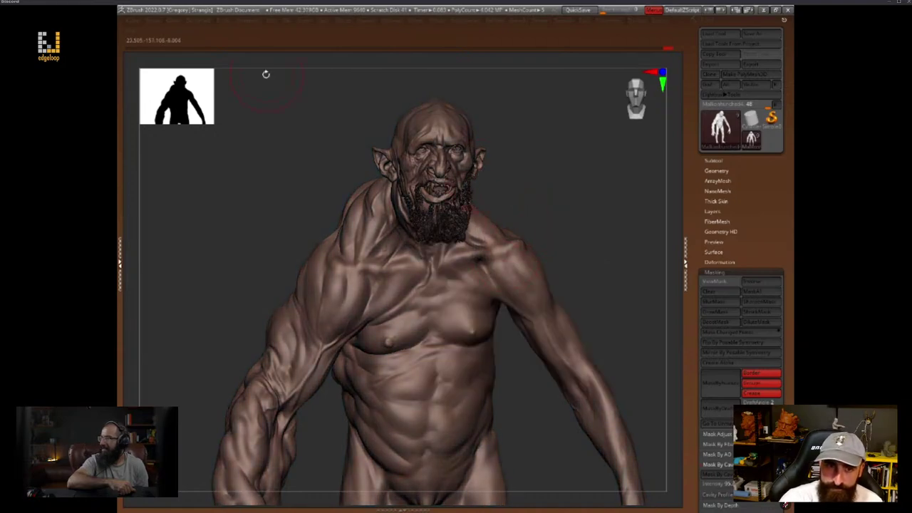
left_click(178, 21)
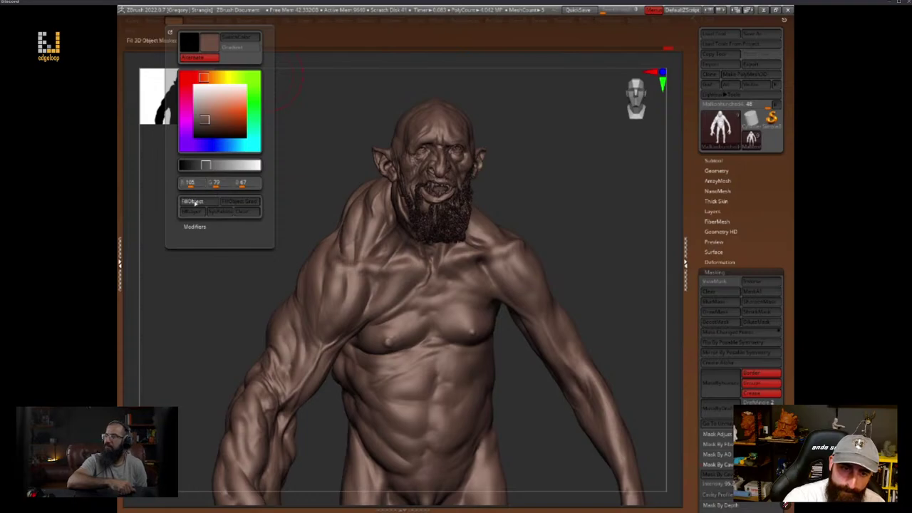
left_click(194, 203)
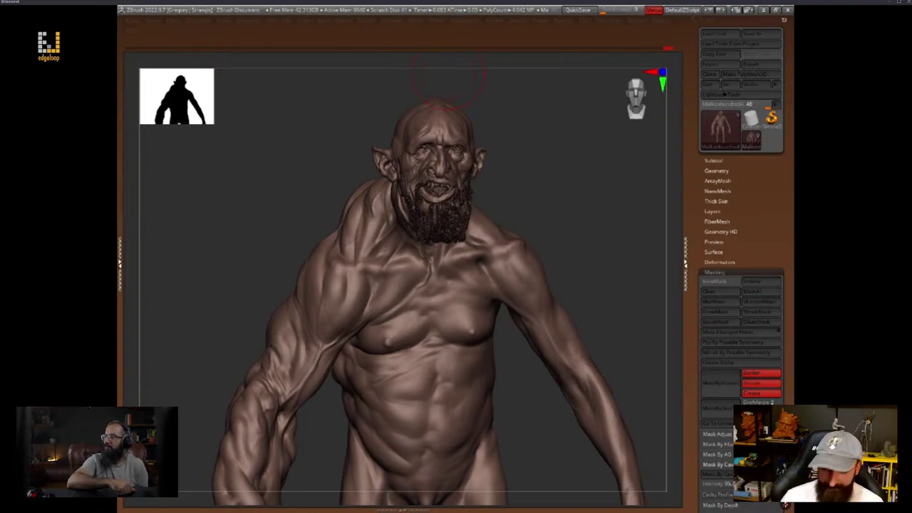
Set up the paint brush with a spray stroke, a soft round alpha and a reduced RGB intensity
left_click_drag(587, 246, 576, 241)
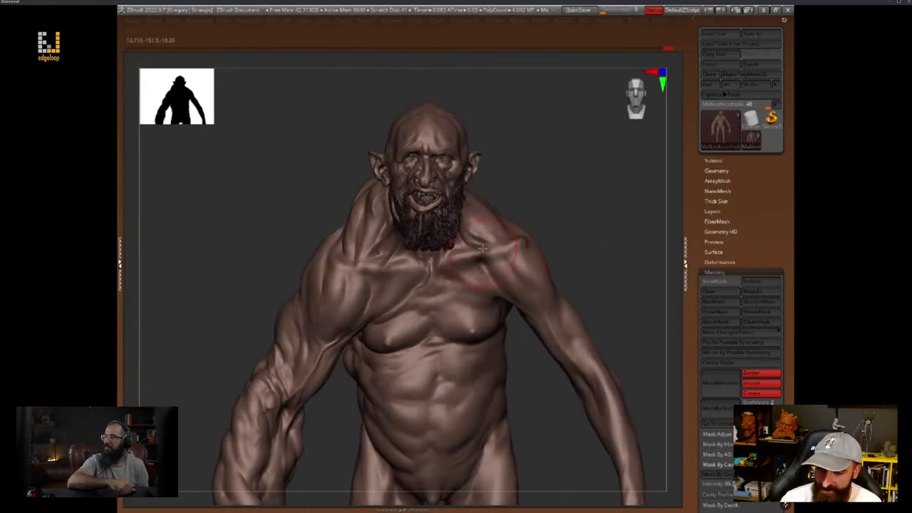
key("space")
left_click(453, 304)
left_click(633, 314)
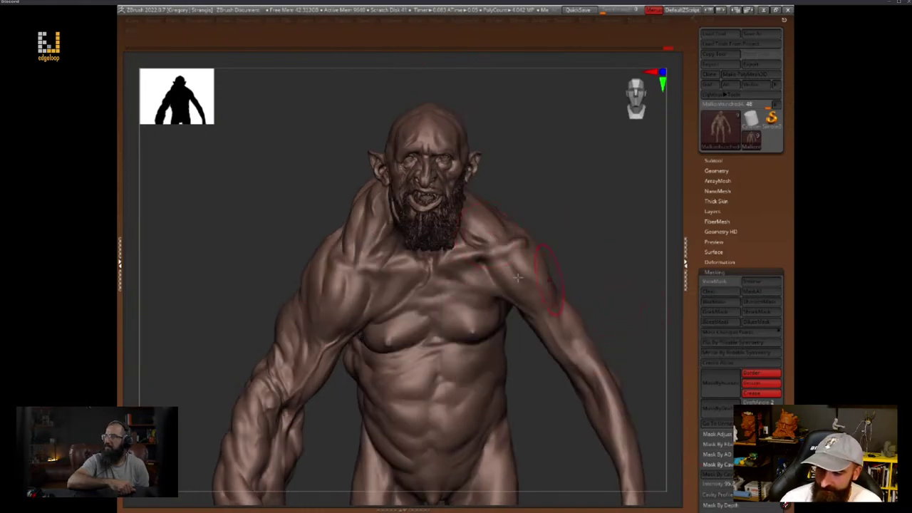
key("space")
left_click(453, 315)
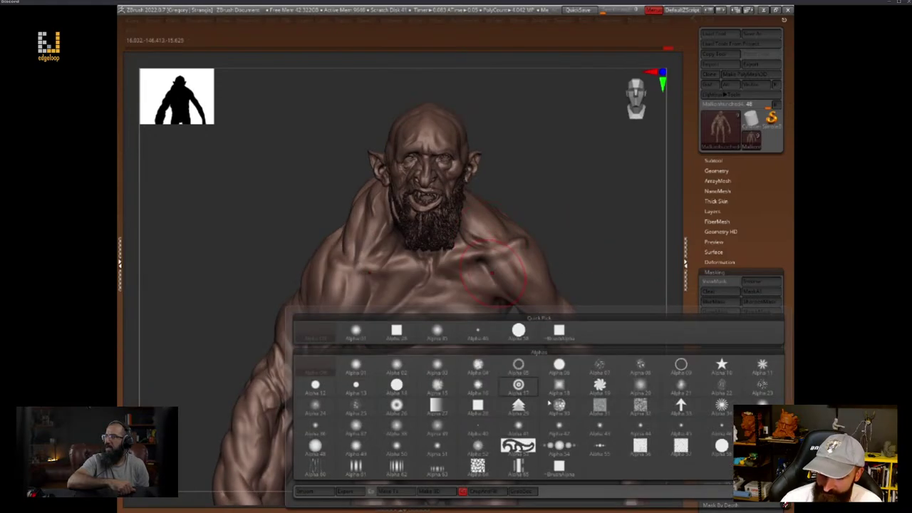
left_click(437, 333)
key("space")
left_click_drag(514, 291, 503, 291)
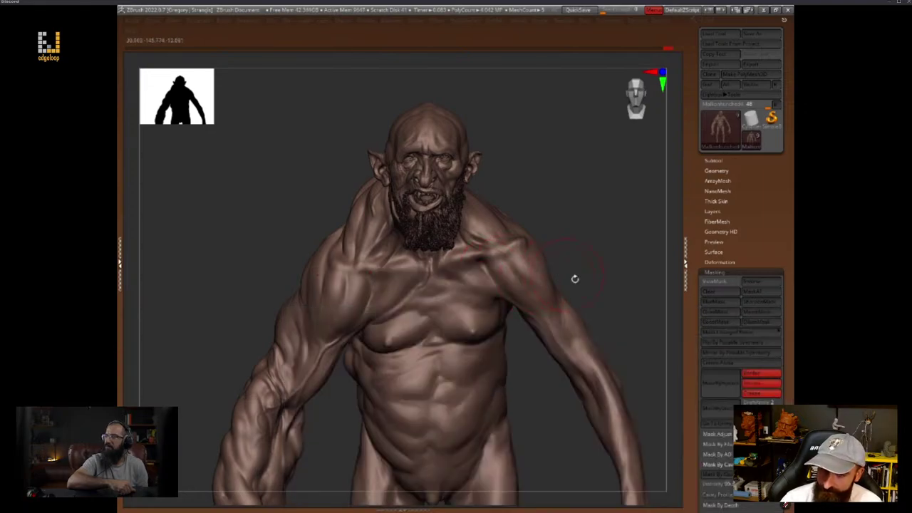
Pick a darker reddish brown and spray it over the creature's upper back and left shoulder
mouse_move(575, 279)
left_mouse_down()
mouse_move(598, 287)
mouse_move(619, 252)
mouse_move(612, 278)
left_mouse_up()
key("space")
left_click(444, 309)
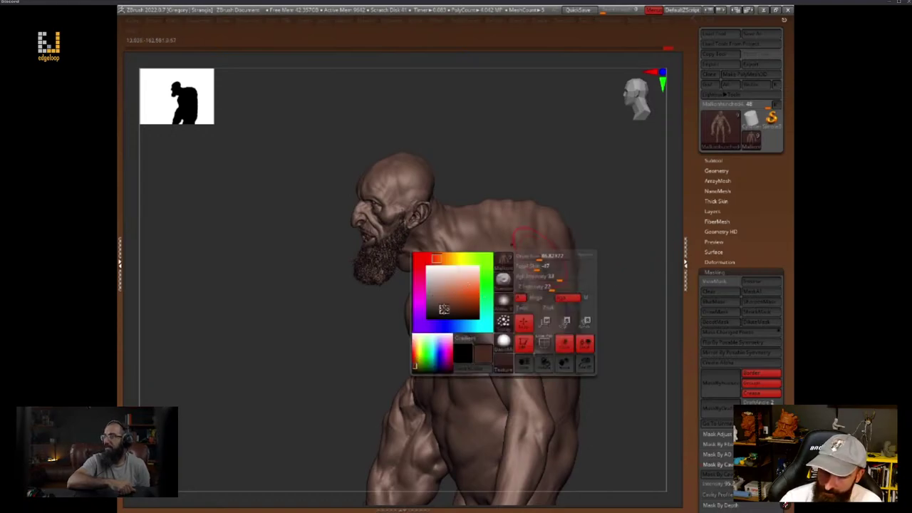
key("space")
left_click_drag(518, 245, 556, 224)
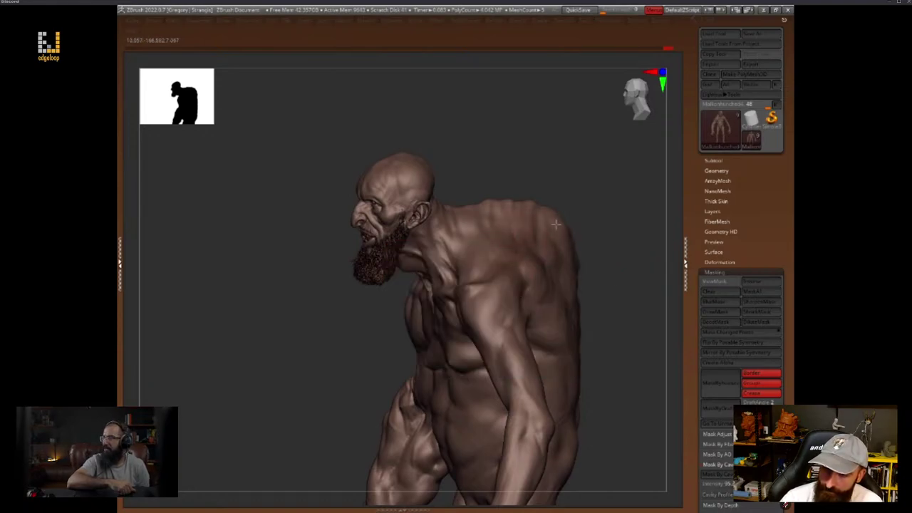
Spray reddish-brown colour variation over the neck, the head and the left arm around the elbow
left_click_drag(562, 357, 591, 341)
left_click_drag(498, 225, 466, 254)
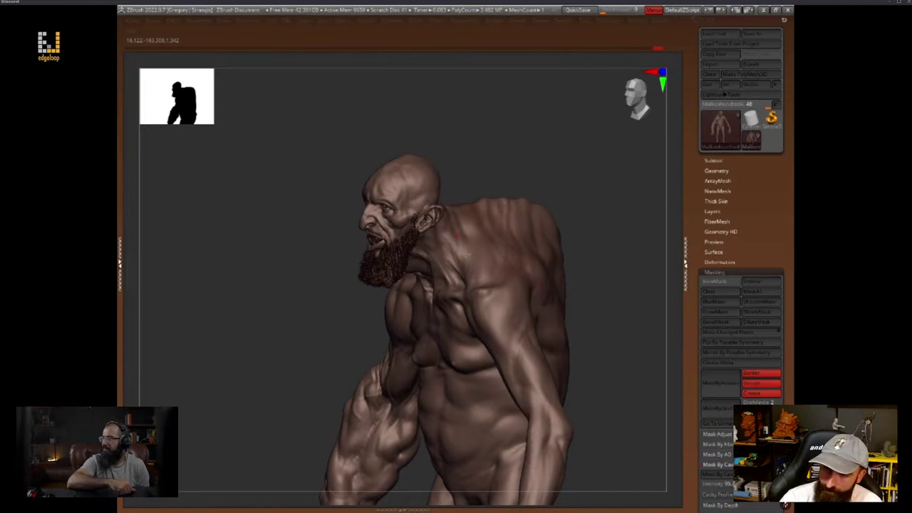
left_click_drag(431, 172, 416, 186)
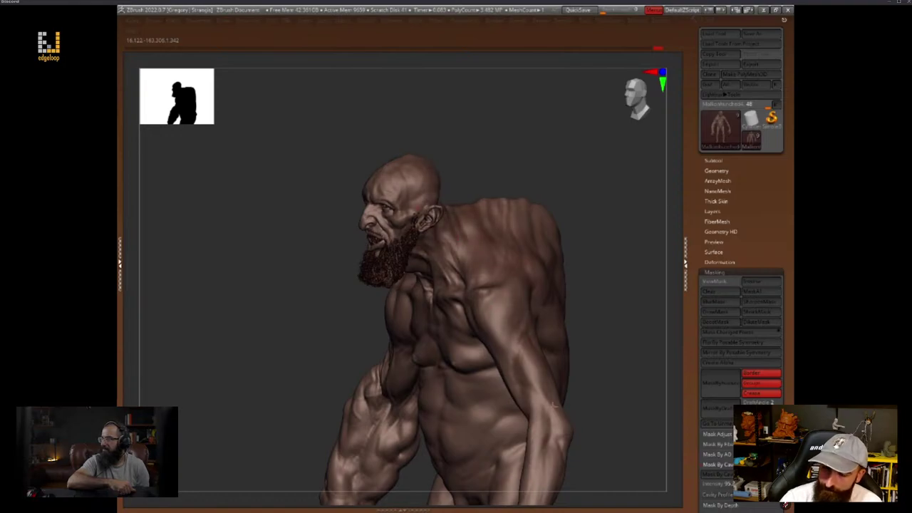
mouse_move(588, 451)
left_mouse_down()
mouse_move(635, 301)
mouse_move(563, 262)
left_mouse_up()
key("space")
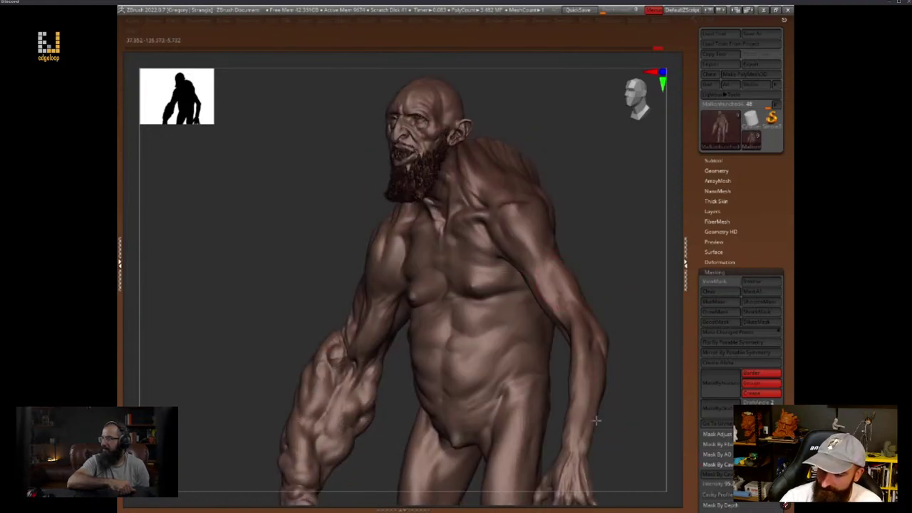
Spray reddish-brown colour variation over the creature's right shoulder, upper chest and the elbow of its enlarged right arm
mouse_move(578, 431)
left_mouse_down()
mouse_move(648, 321)
mouse_move(645, 278)
mouse_move(538, 213)
left_mouse_up()
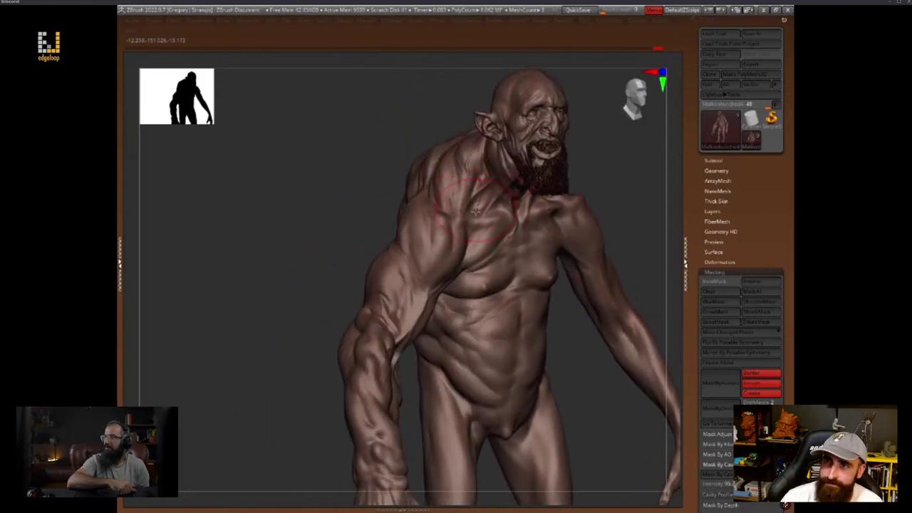
key("space")
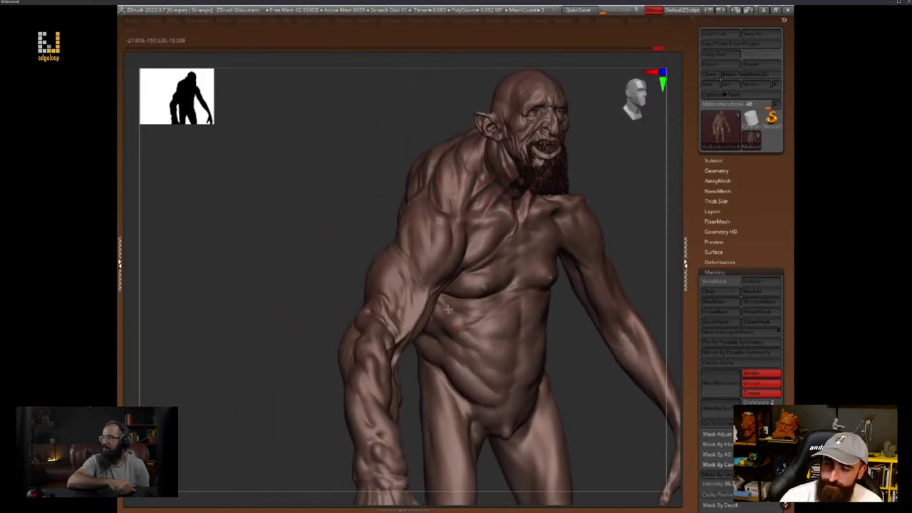
mouse_move(602, 391)
left_mouse_down()
mouse_move(572, 401)
mouse_move(591, 299)
left_mouse_up()
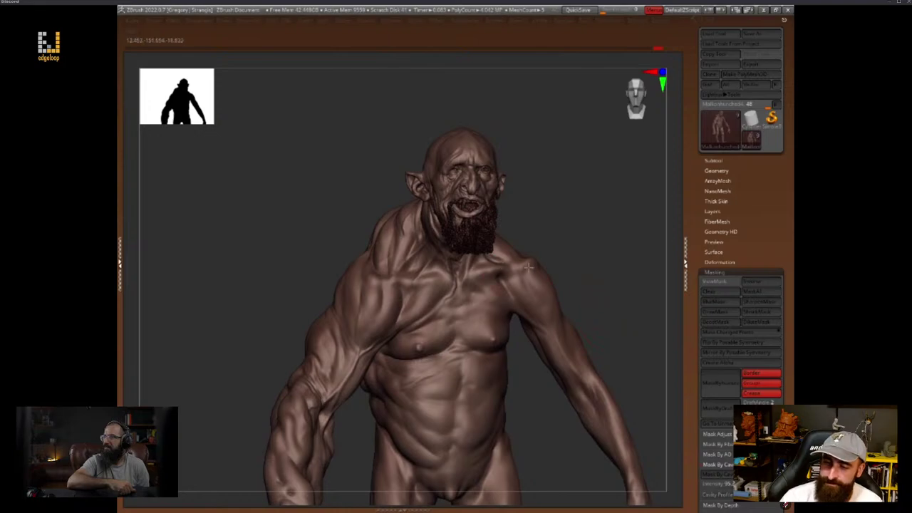
mouse_move(625, 361)
left_mouse_down()
mouse_move(601, 271)
mouse_move(652, 288)
mouse_move(594, 306)
mouse_move(470, 285)
left_mouse_up()
key("space")
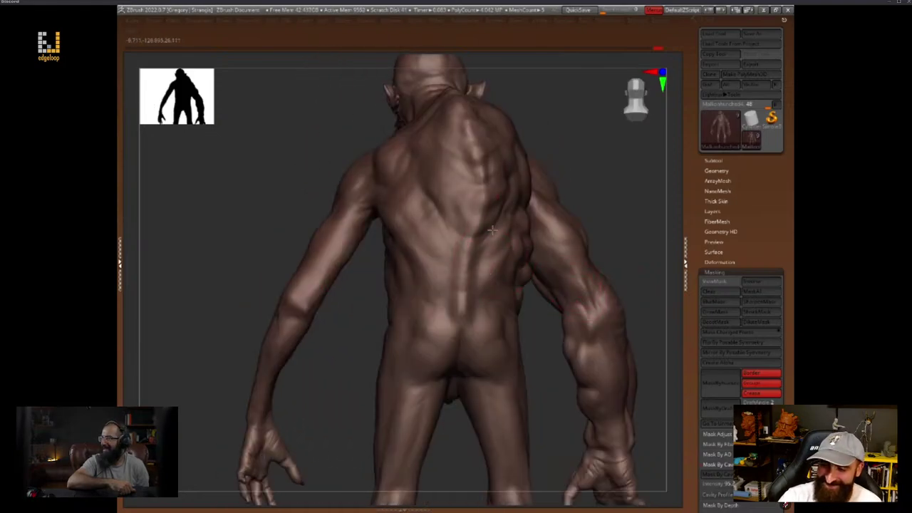
left_click_drag(555, 235, 591, 310)
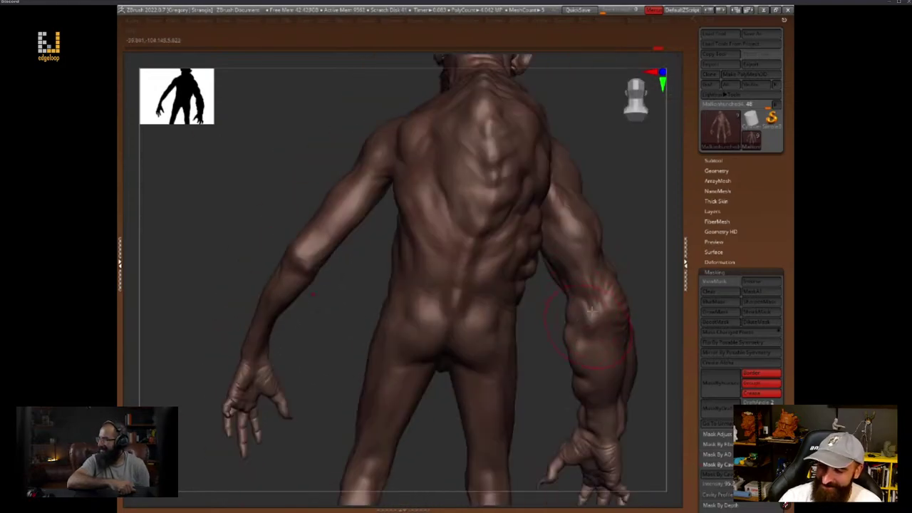
Mask the whole body by smoothness with a range of 10 and a falloff of 100
mouse_move(639, 249)
left_mouse_down()
mouse_move(606, 265)
mouse_move(615, 261)
mouse_move(480, 212)
left_mouse_up()
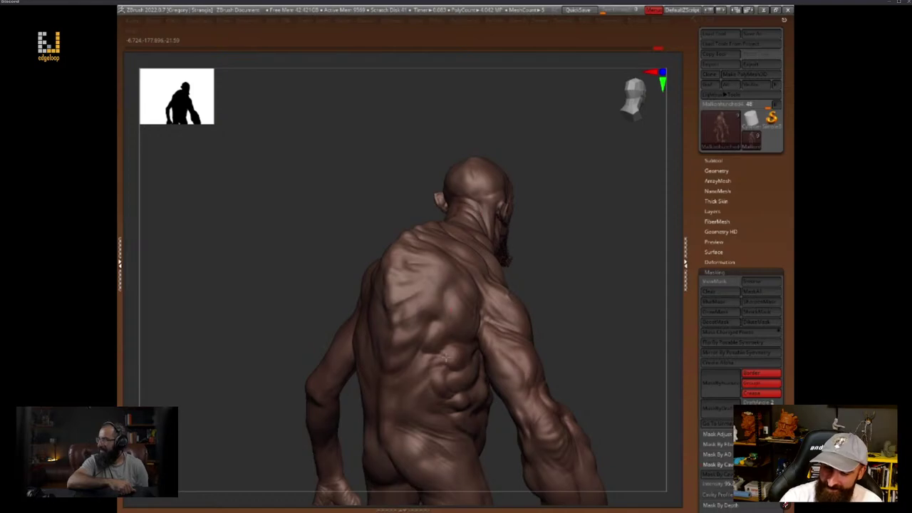
left_click_drag(445, 356, 641, 264)
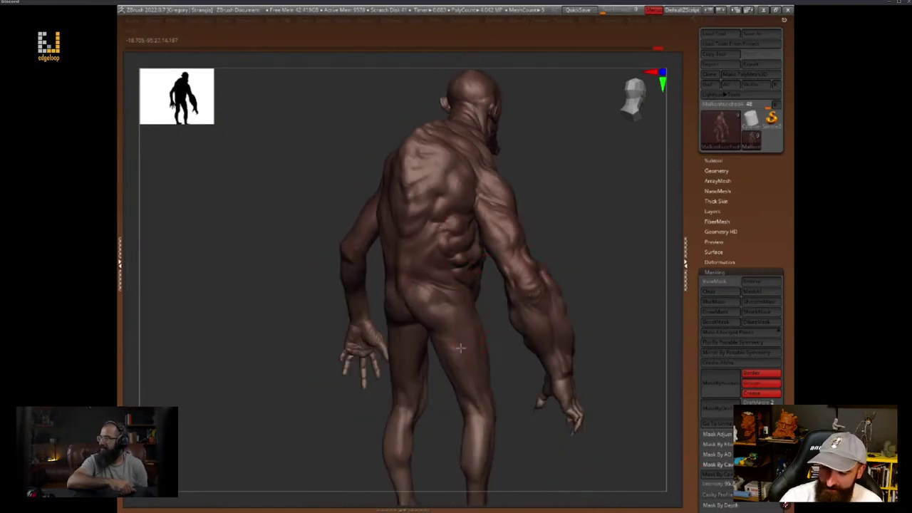
left_click_drag(555, 385, 569, 347)
left_click_drag(663, 221, 649, 267)
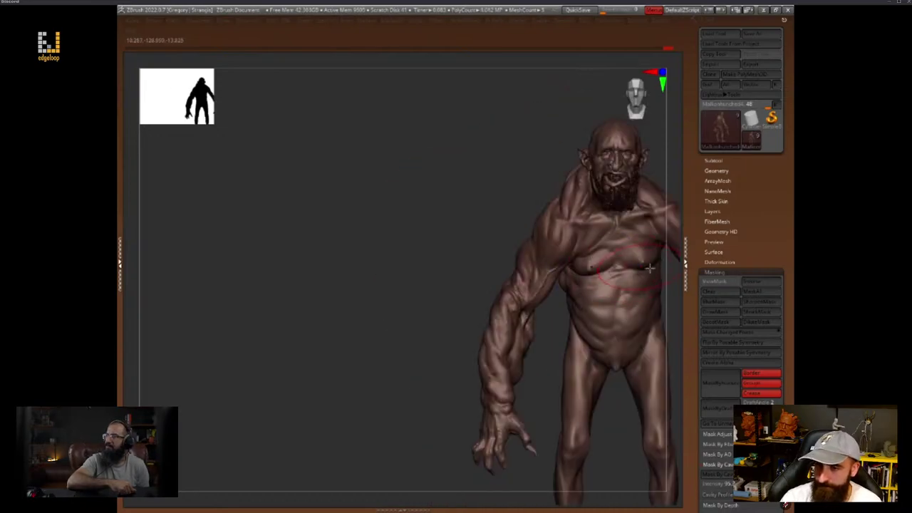
left_click_drag(543, 354, 655, 273)
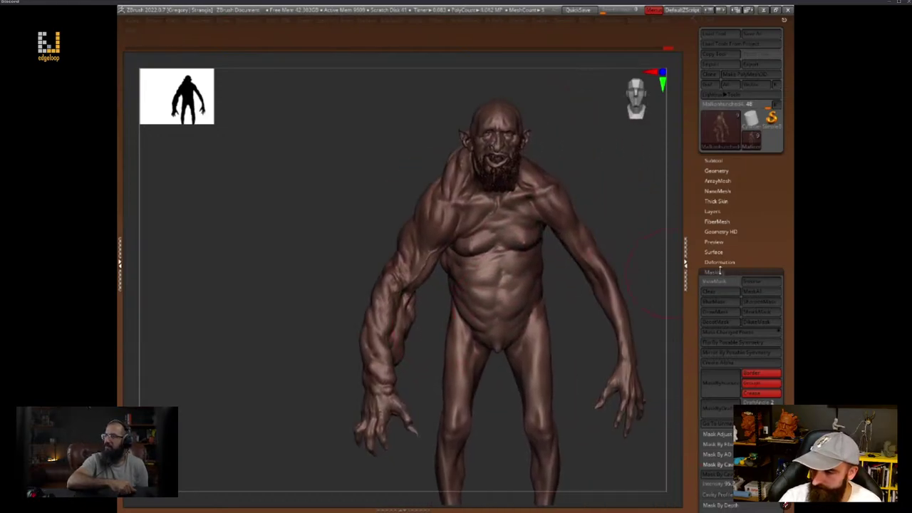
scroll(720, 271, "down", 5)
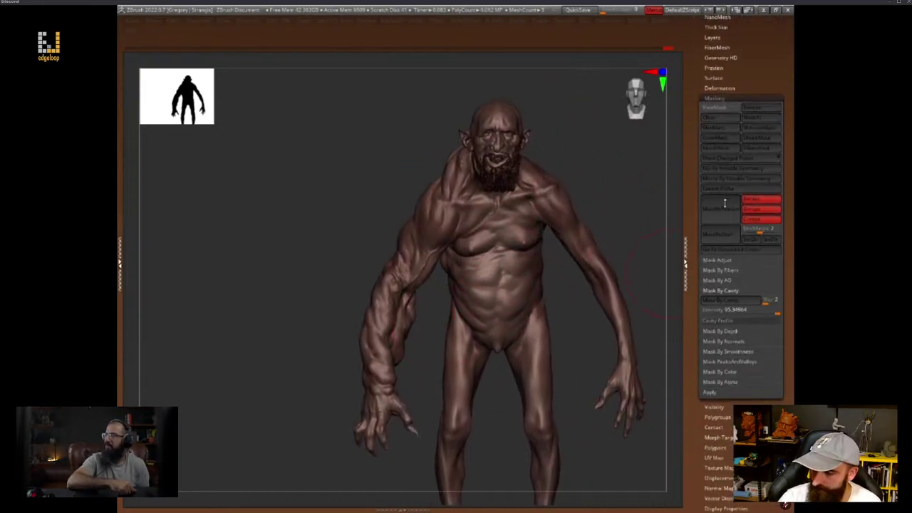
left_click(734, 350)
left_click_drag(648, 253, 578, 349)
Pick a muted brown, spray it through the mask over the chest and abdomen, and hide the mask display
key("space")
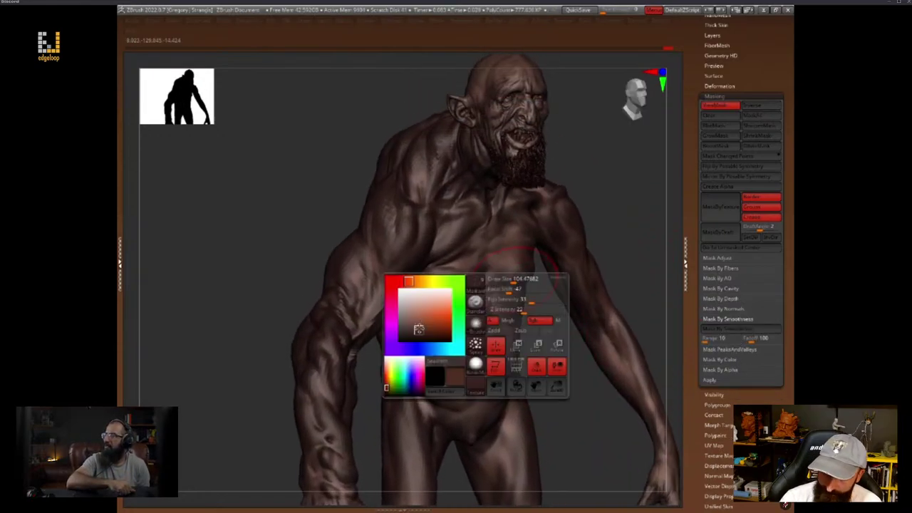
left_click_drag(419, 329, 414, 325)
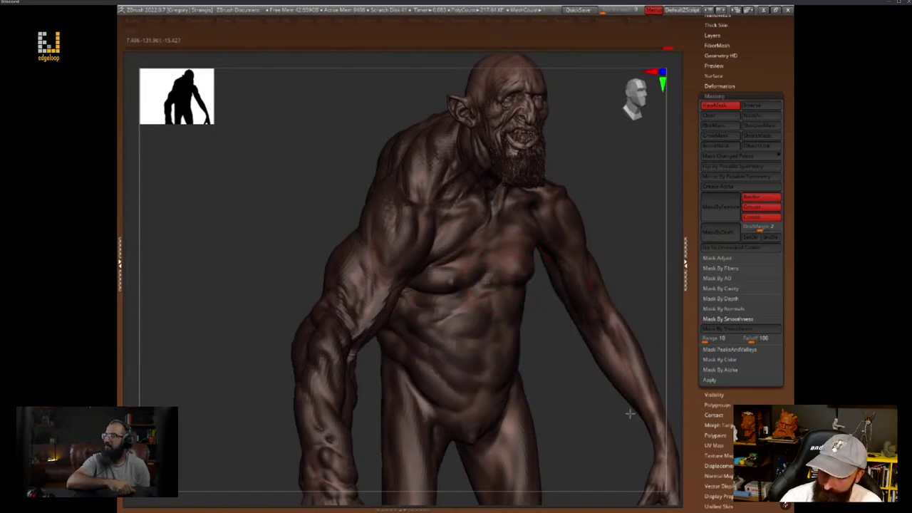
key("space")
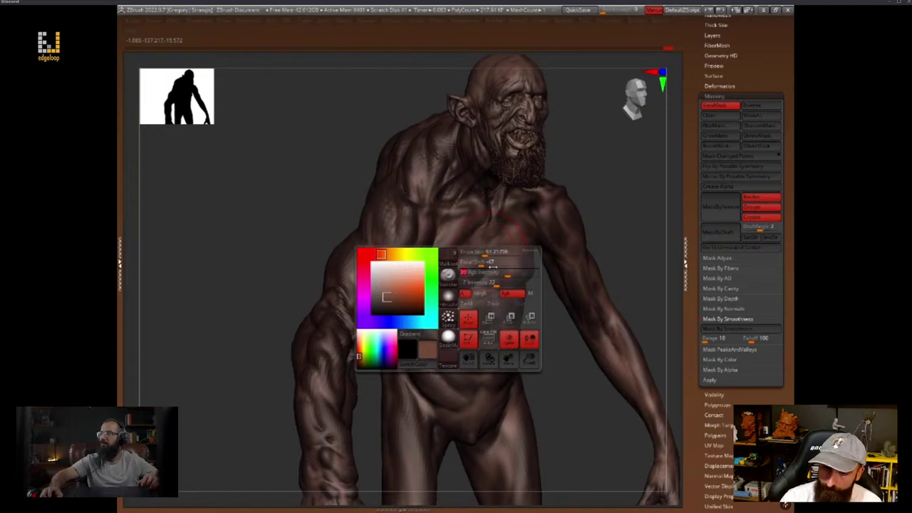
key("ctrl+h")
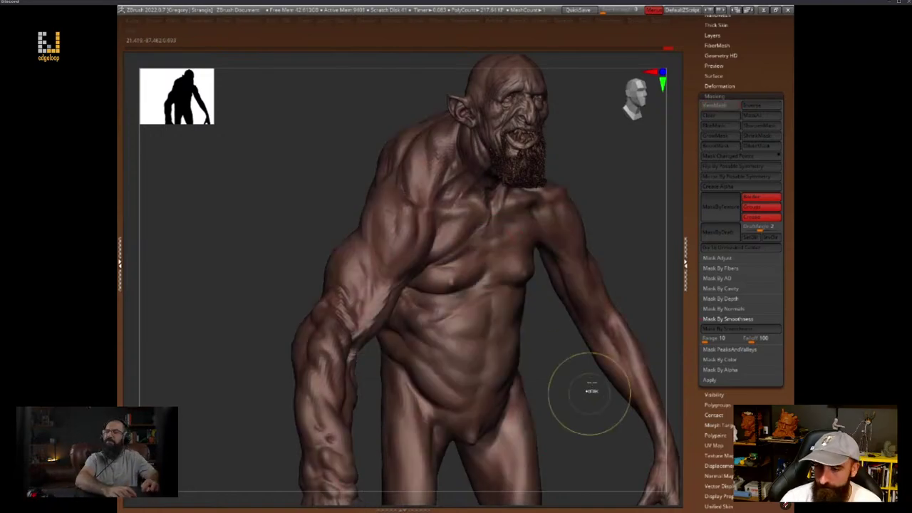
Choose a muted red and spray it over the creature's cheeks and around its eyes
left_click_drag(589, 393, 636, 274)
left_click_drag(612, 226, 582, 323, "alt")
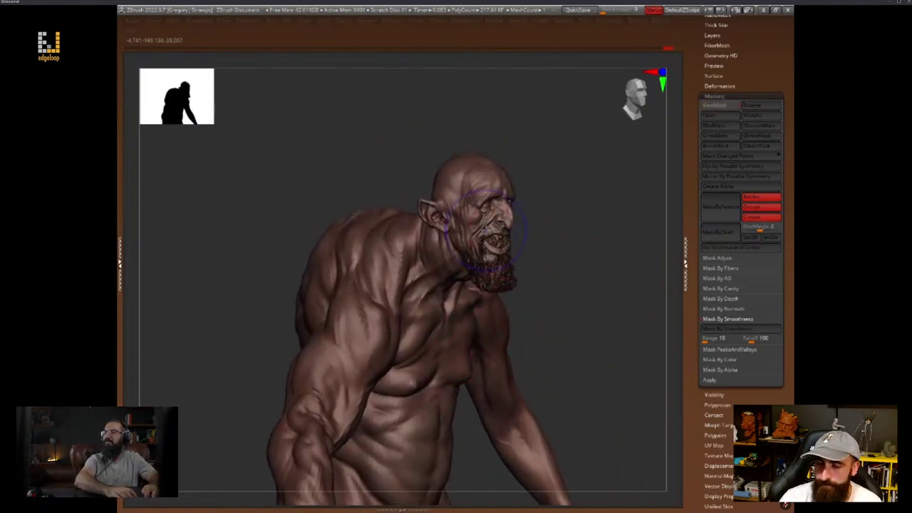
left_click_drag(549, 215, 617, 289, "alt")
left_click_drag(459, 242, 596, 305, "alt")
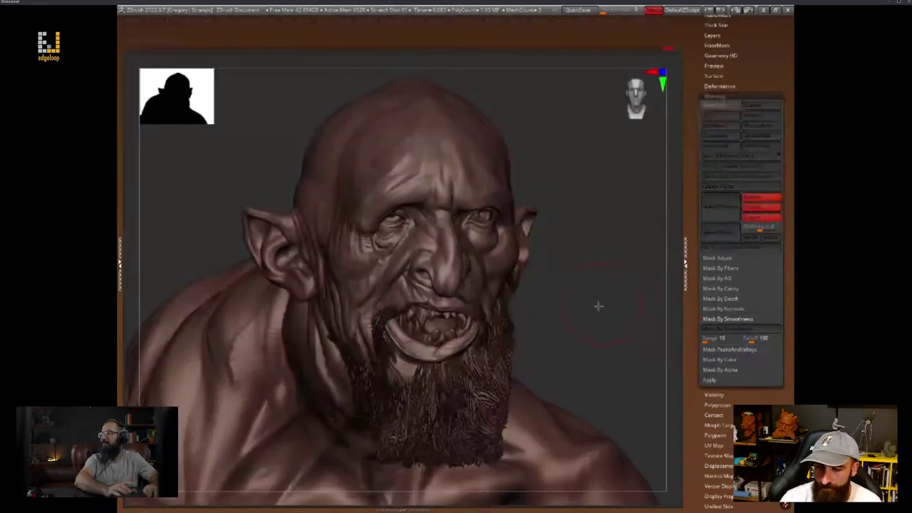
key("space")
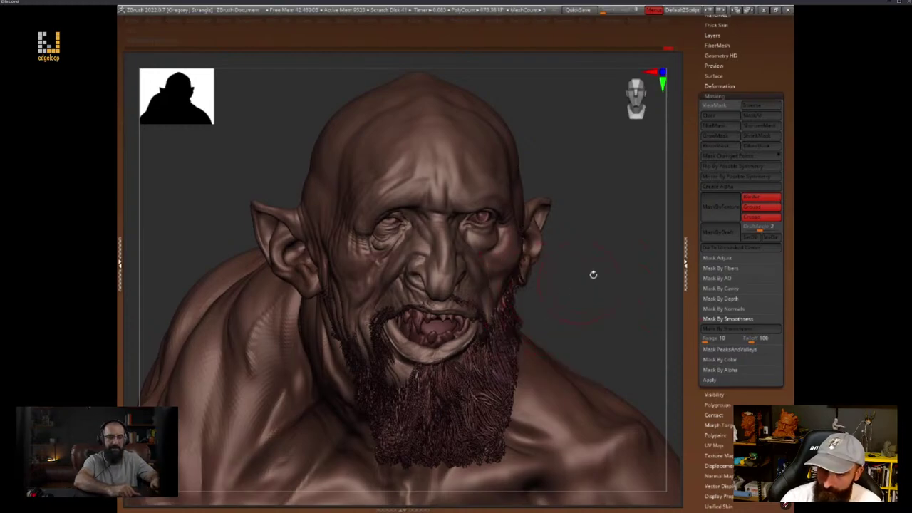
mouse_move(592, 271)
left_mouse_down()
mouse_move(584, 254)
mouse_move(490, 240)
left_mouse_up()
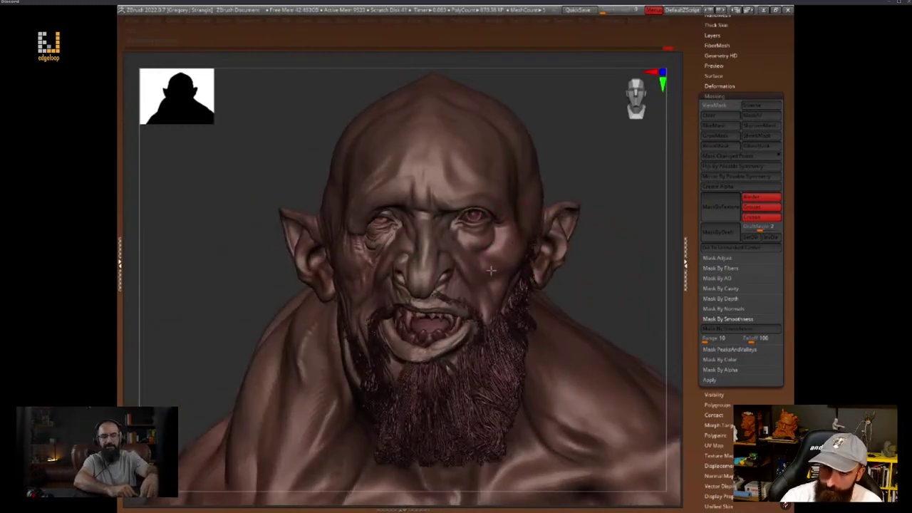
key("space")
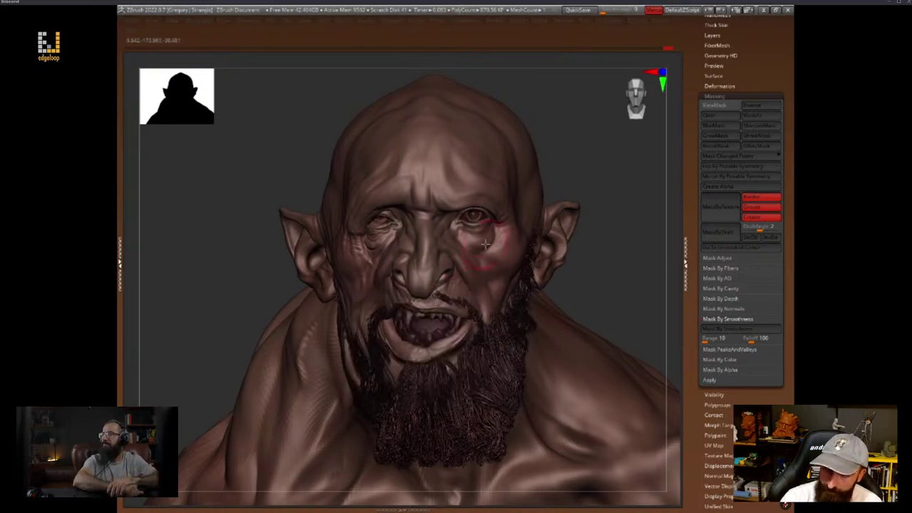
With the mask display on, pick a dark muted red and spray it over the nose, the under-eye skin and the lips
left_click(732, 299)
key("space")
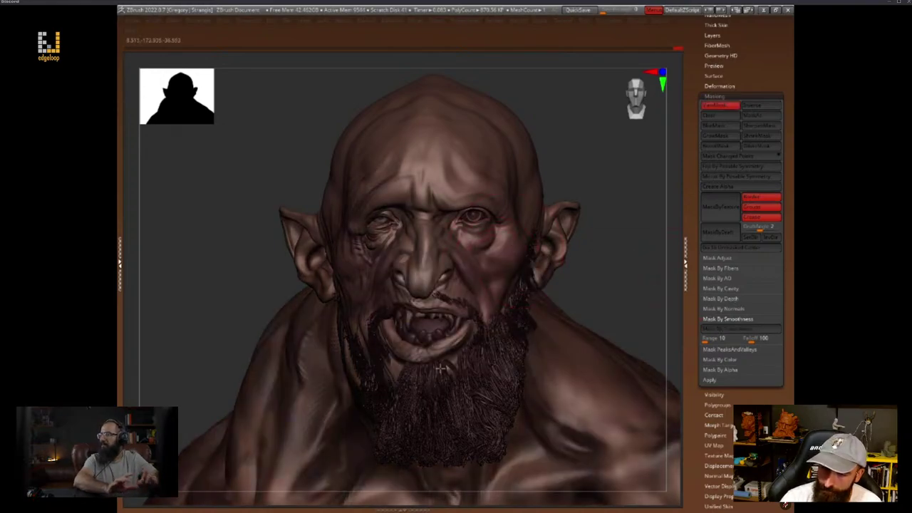
key("space")
left_click(358, 381)
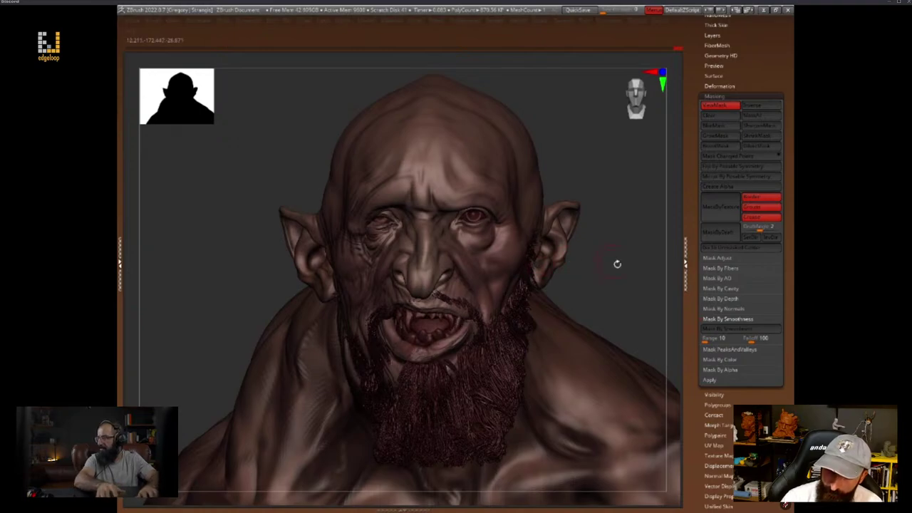
mouse_move(617, 263)
left_mouse_down()
mouse_move(601, 281)
mouse_move(473, 302)
left_mouse_up()
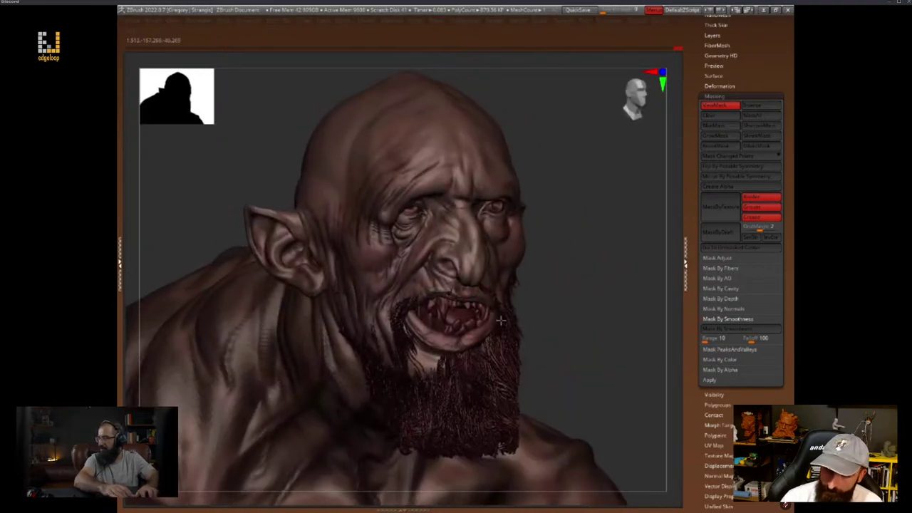
left_click_drag(475, 257, 463, 256)
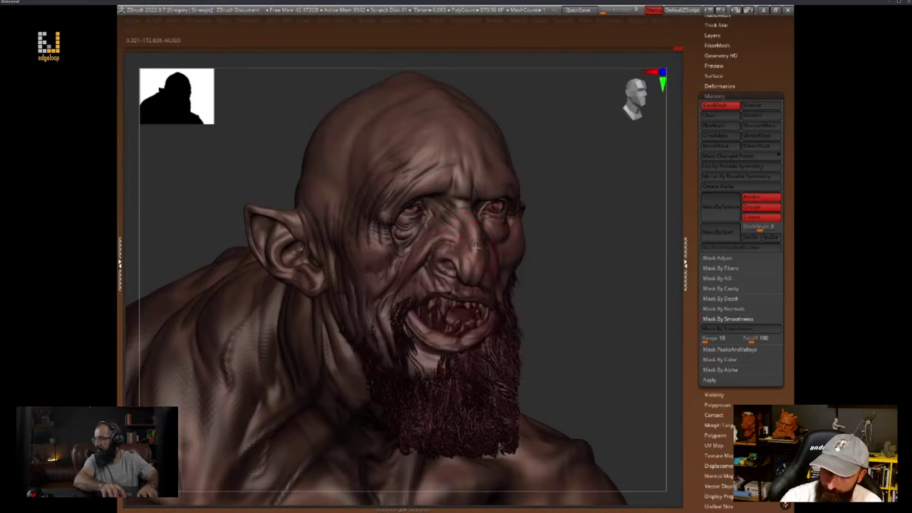
mouse_move(563, 318)
left_mouse_down()
mouse_move(606, 295)
mouse_move(570, 303)
left_mouse_up()
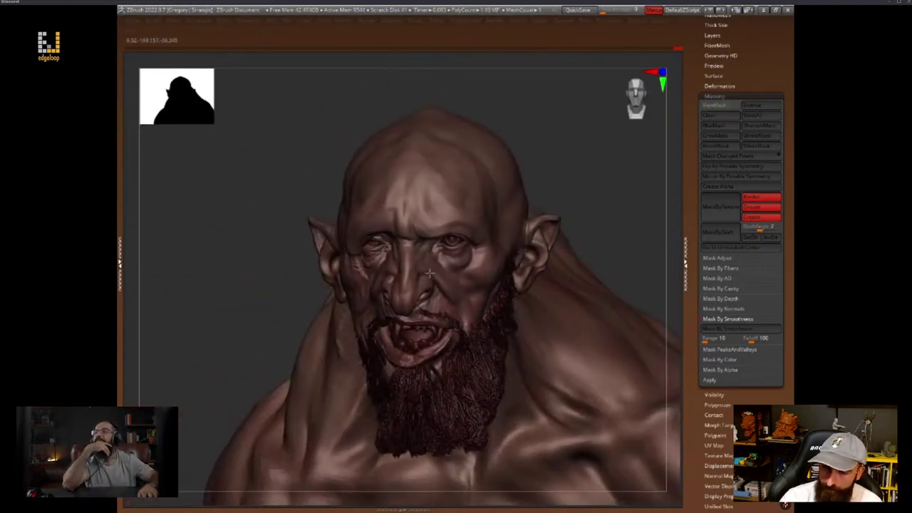
Choose a desaturated dark blue and spray a cool tint over the lower cheeks, around the mouth and into the eye sockets
key("space")
left_click(484, 267)
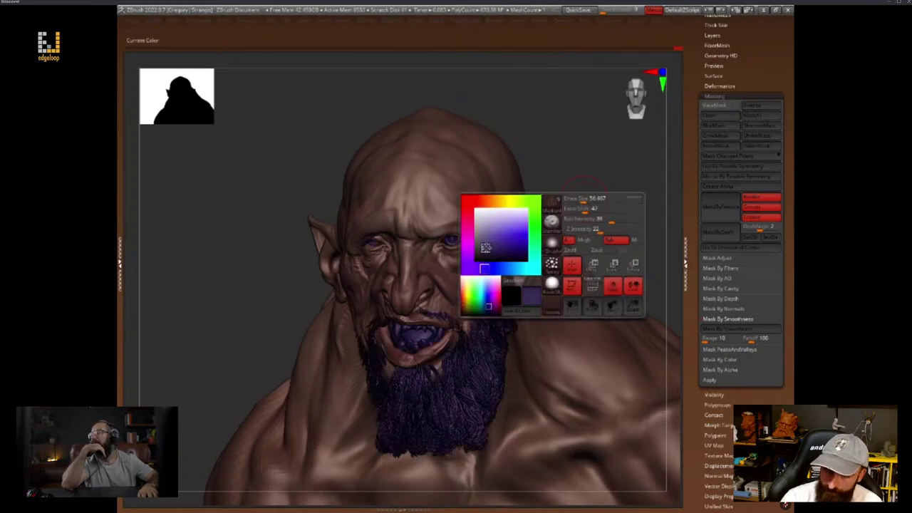
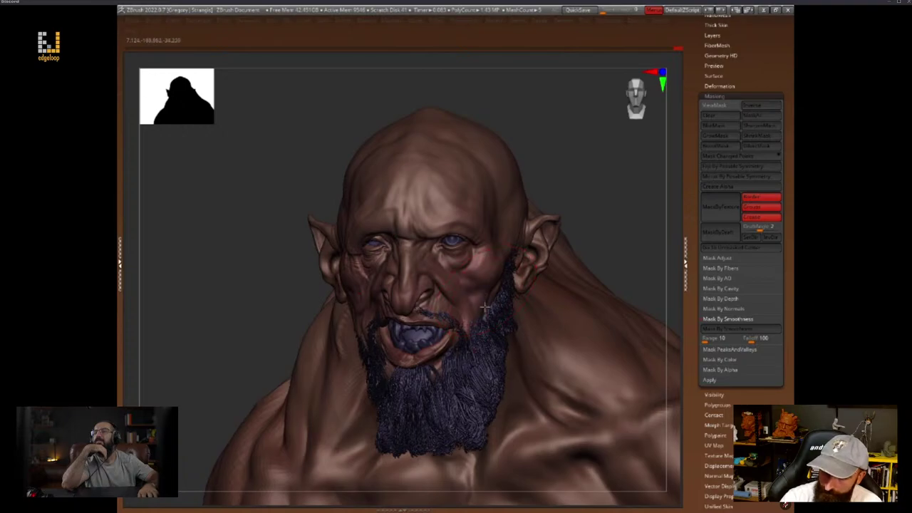
key("space")
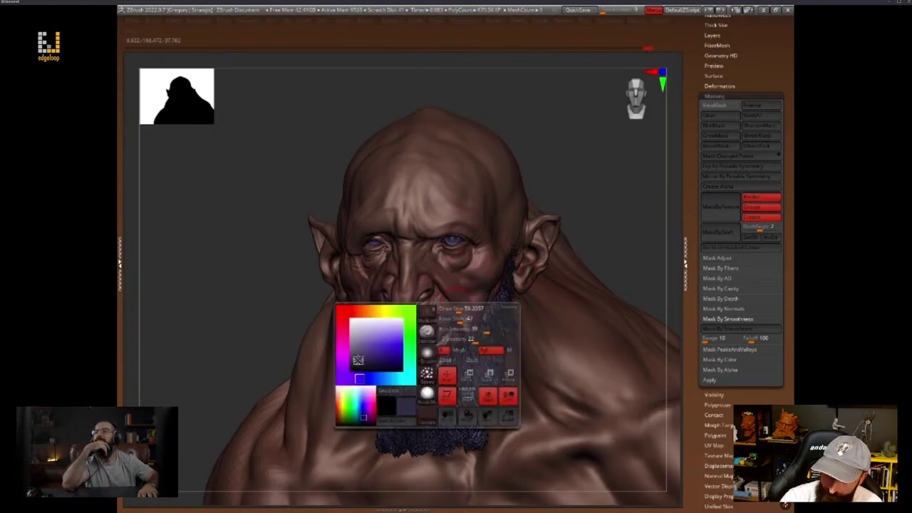
left_click(374, 380)
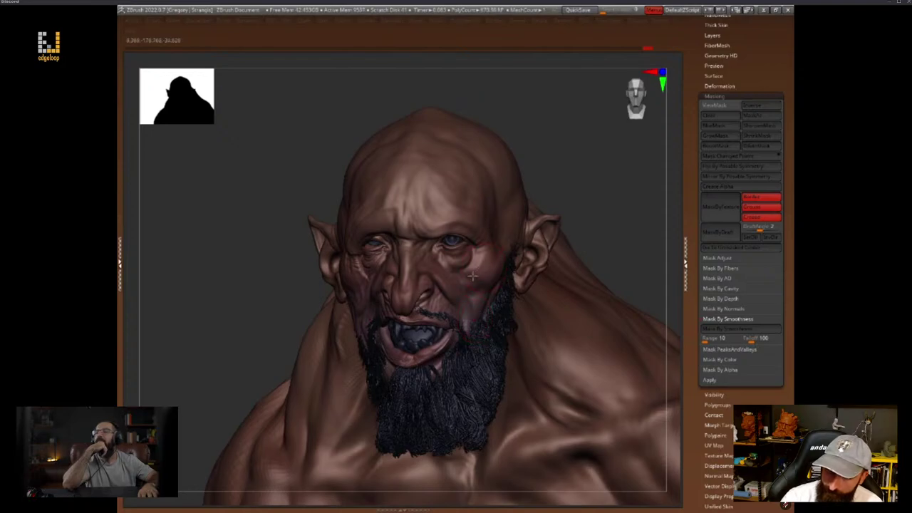
left_click_drag(462, 262, 445, 244)
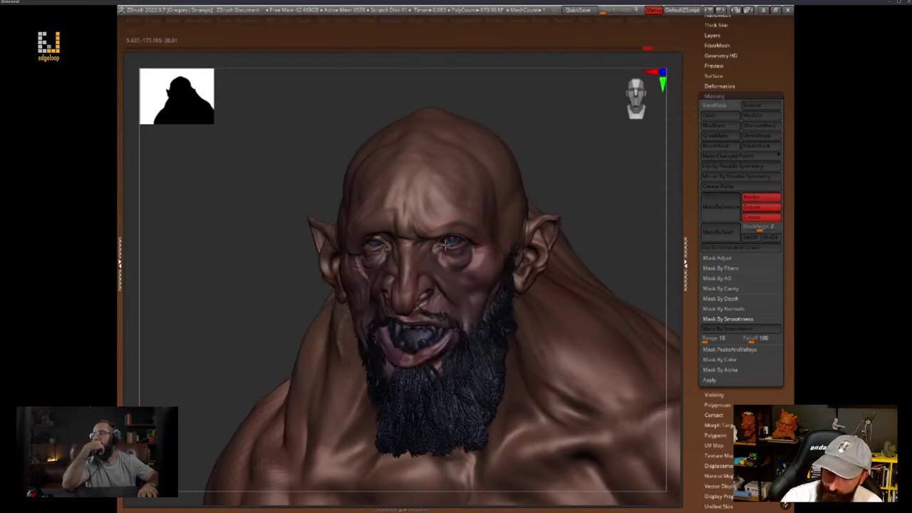
Select the beard, choose a dark desaturated brown (R 67, G 57, B 52) and fill the whole beard with it
mouse_move(570, 207)
left_mouse_down()
mouse_move(620, 234)
mouse_move(608, 232)
mouse_move(597, 274)
mouse_move(580, 248)
left_mouse_up()
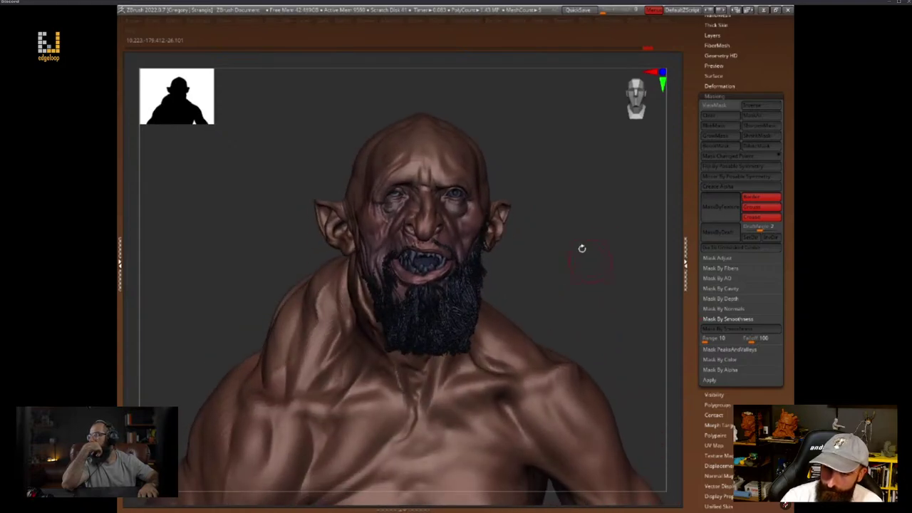
key("space")
left_click_drag(465, 292, 427, 149)
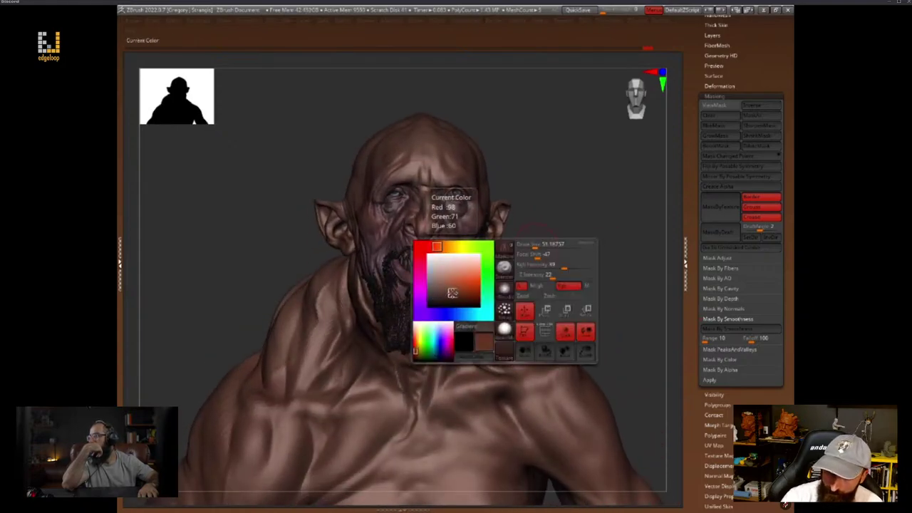
left_click(476, 300, "alt")
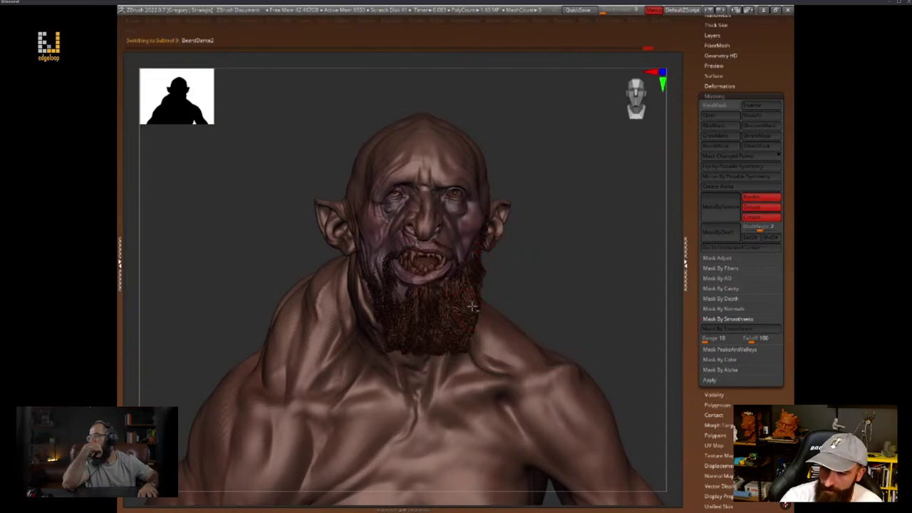
left_click_drag(756, 76, 757, 102)
key("space")
left_click(506, 228)
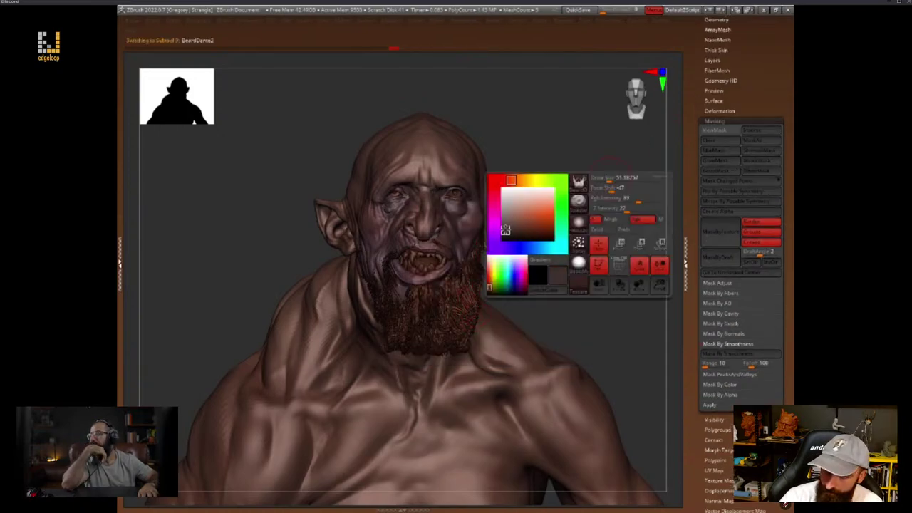
left_click_drag(549, 160, 586, 195, "alt")
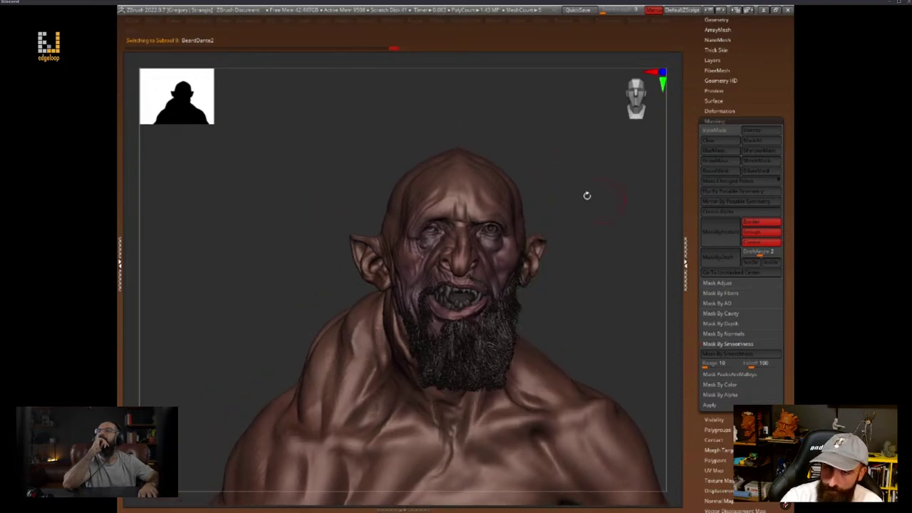
left_click(180, 23)
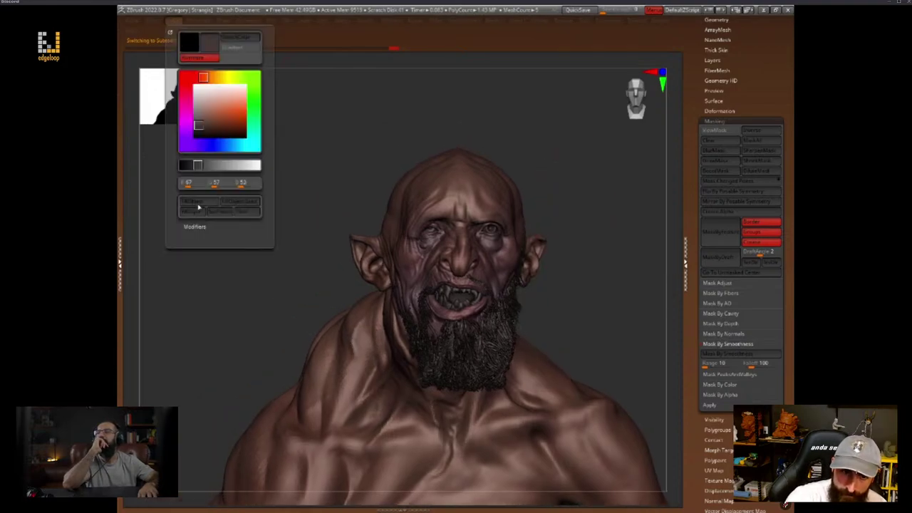
Choose a lighter greyish brown and spray it softly over the beard strands as highlights
key("space")
key("space")
key("space")
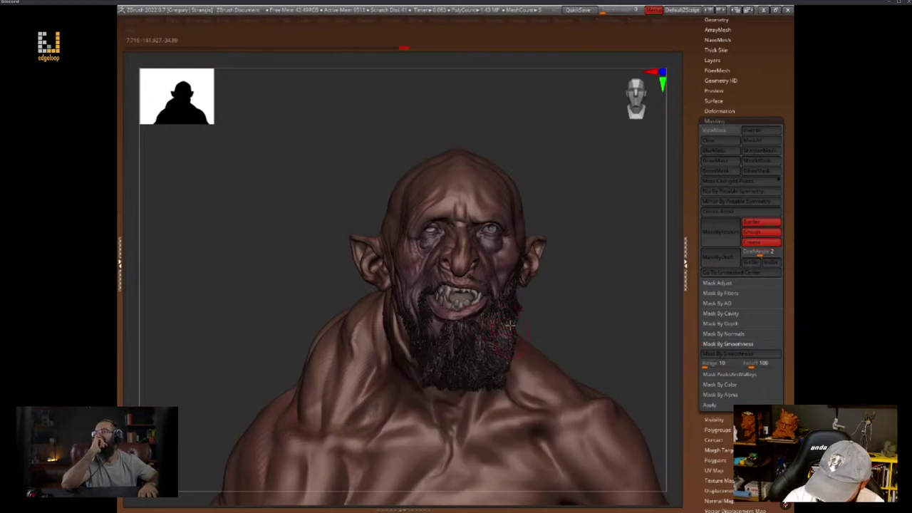
left_click(523, 345, "alt")
key("space")
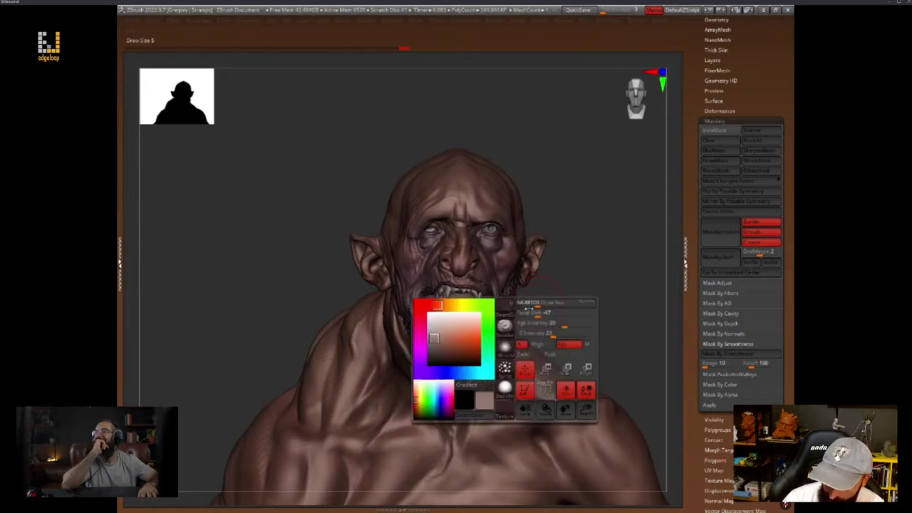
left_click_drag(435, 349, 433, 361)
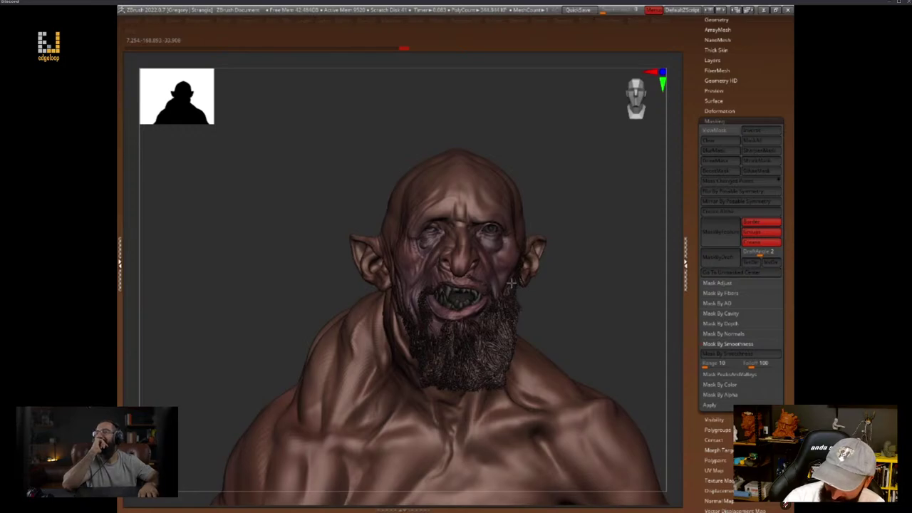
mouse_move(562, 282)
left_mouse_down()
mouse_move(590, 281)
mouse_move(574, 232)
mouse_move(586, 249)
mouse_move(620, 230)
mouse_move(610, 294)
left_mouse_up()
key("d")
left_click(596, 261)
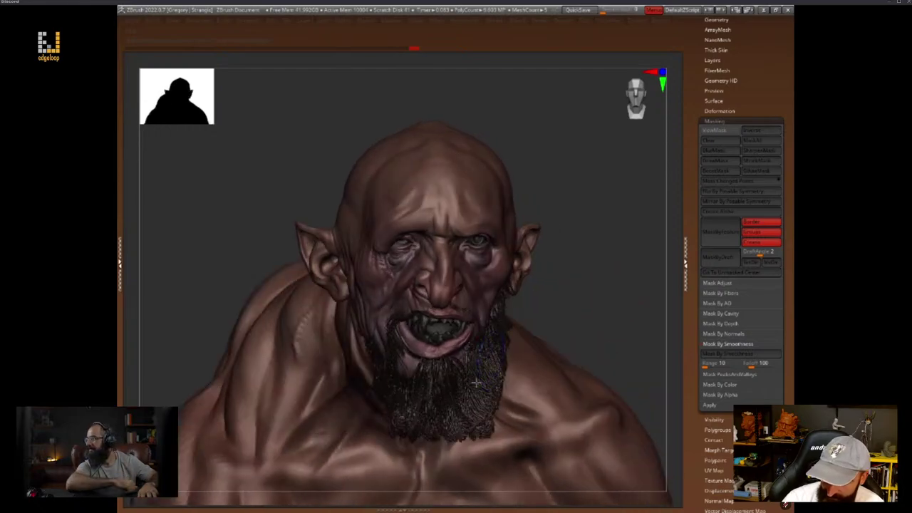
Reselect the beard, adjust the brush size and paint dark grey-brown strokes through it at full colour intensity
left_click(503, 314, "alt")
key("s")
left_click_drag(507, 309, 513, 309)
left_click_drag(491, 360, 462, 415)
key("space")
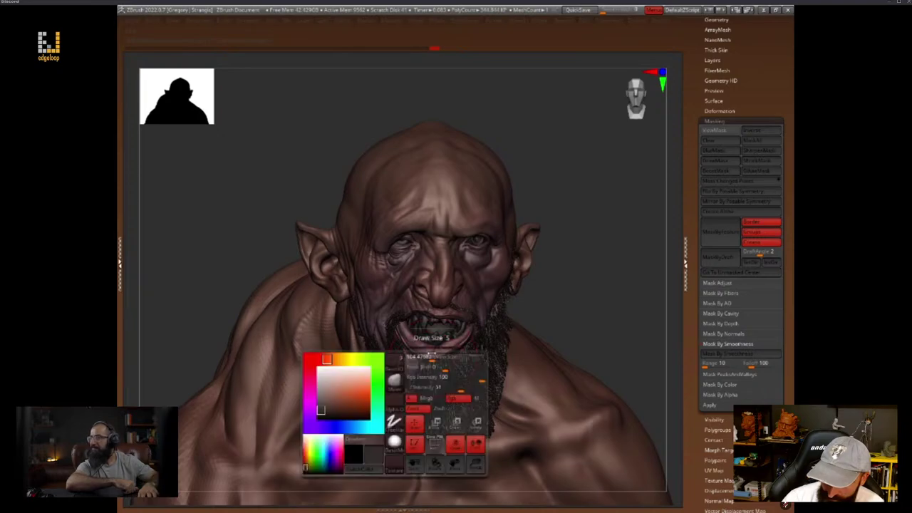
key("space")
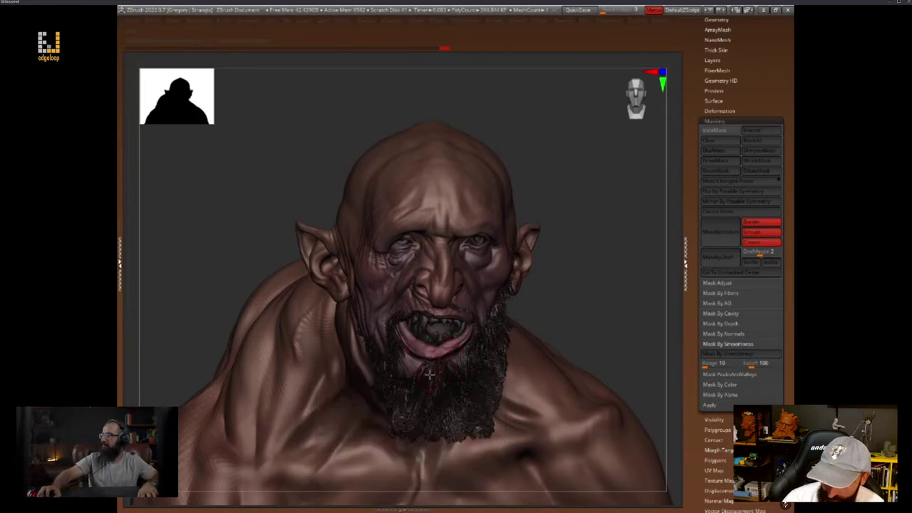
Select the teeth, choose a dark muted red and spray it over the gums and teeth
left_click_drag(578, 284, 554, 265)
left_click(447, 329, "alt")
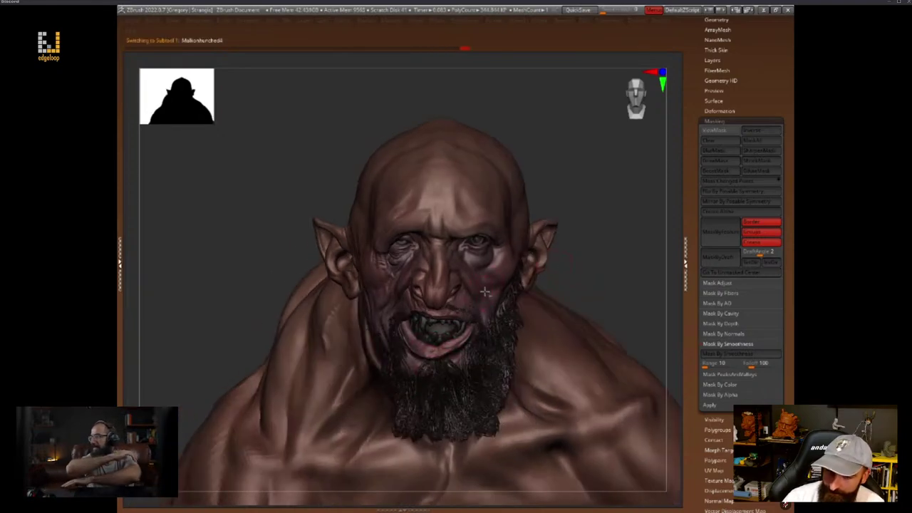
left_click_drag(606, 252, 577, 306)
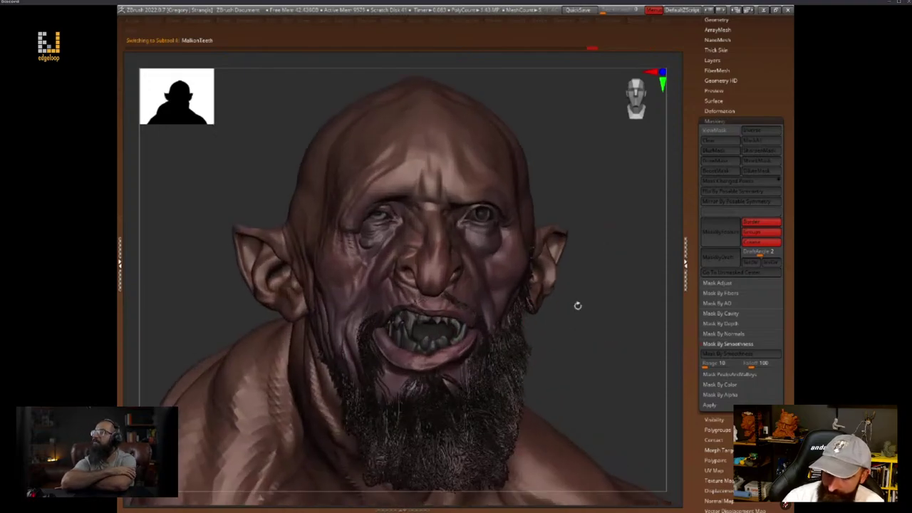
key("space")
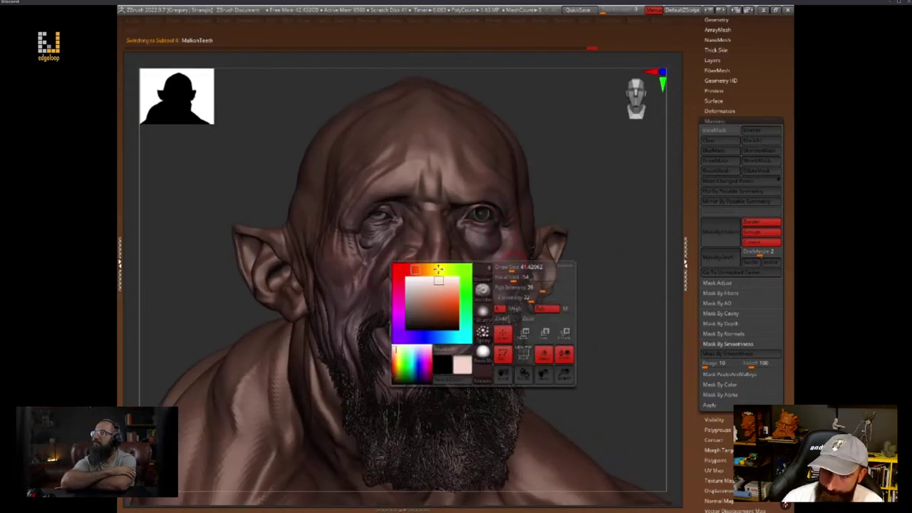
left_click(418, 303)
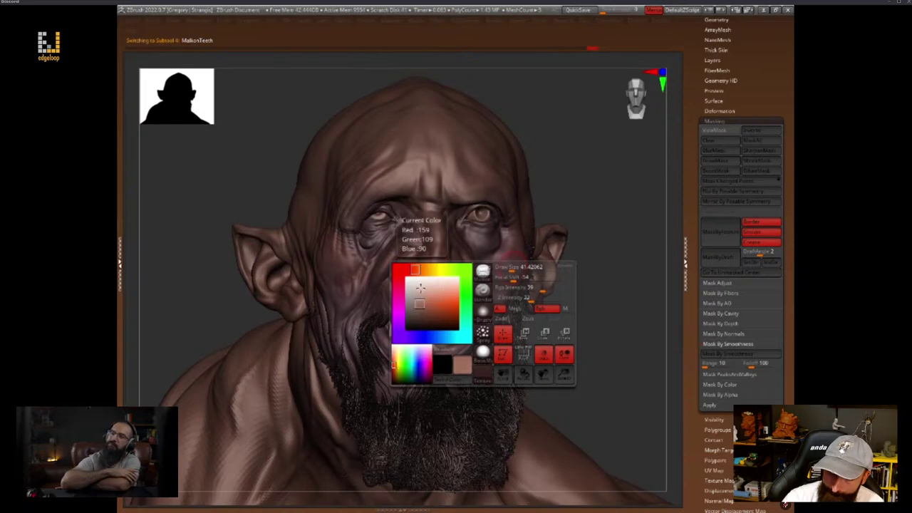
left_click(398, 269)
left_click(419, 308)
key("space")
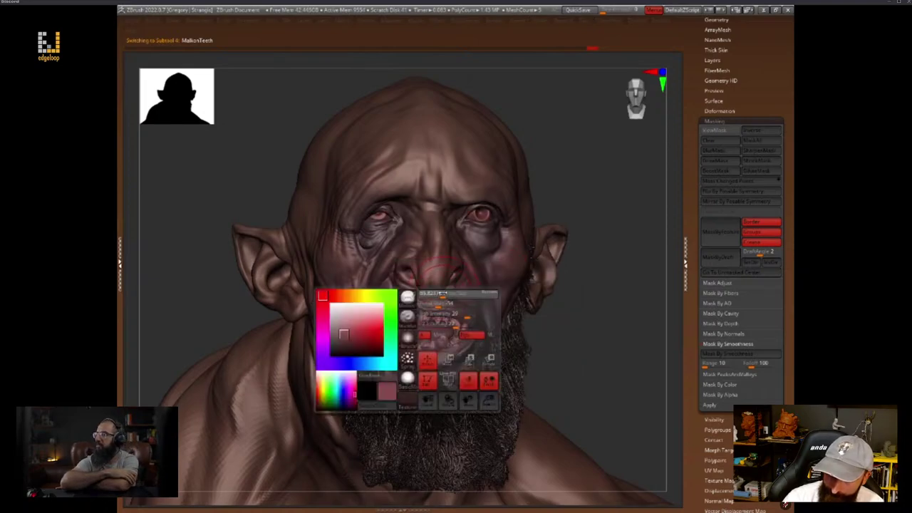
left_click_drag(436, 297, 443, 297)
key("space")
left_click(362, 362)
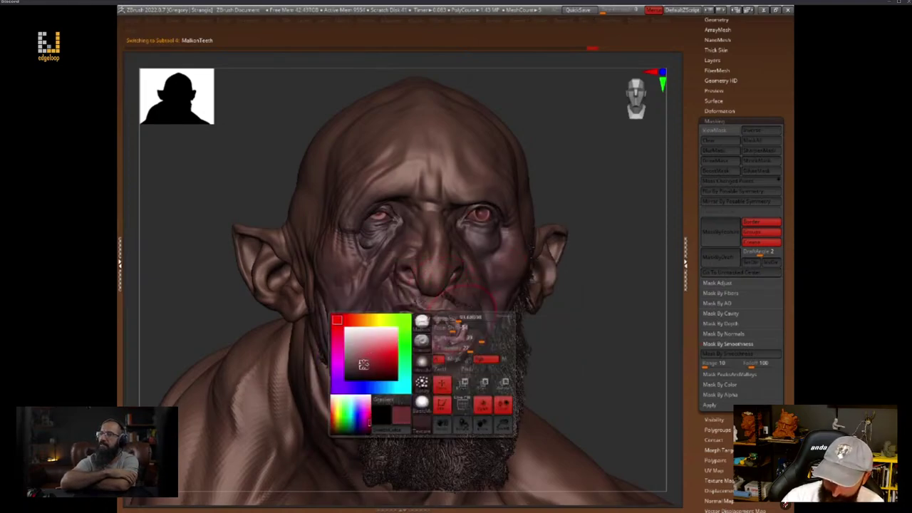
key("space")
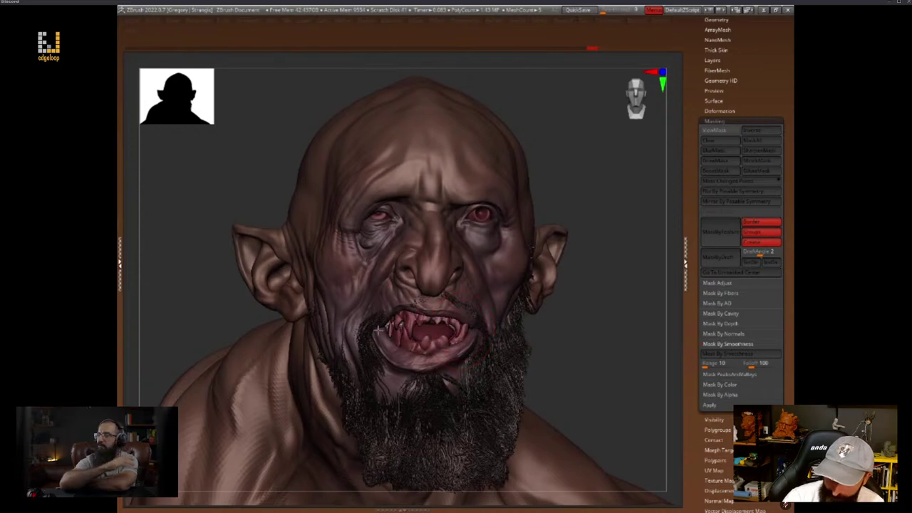
Select the tongue and spray a muted pinkish tone over its surface
left_click(432, 344, "alt")
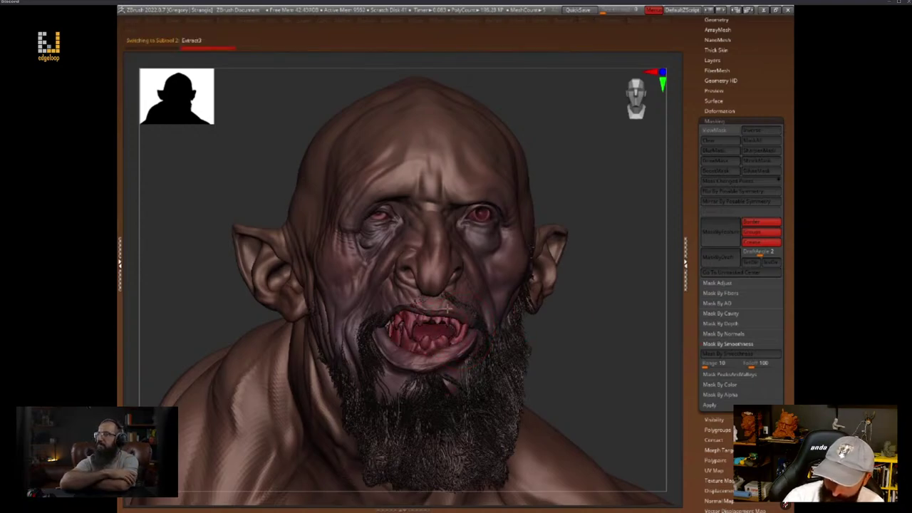
right_click_drag(484, 354, 562, 309)
key("space")
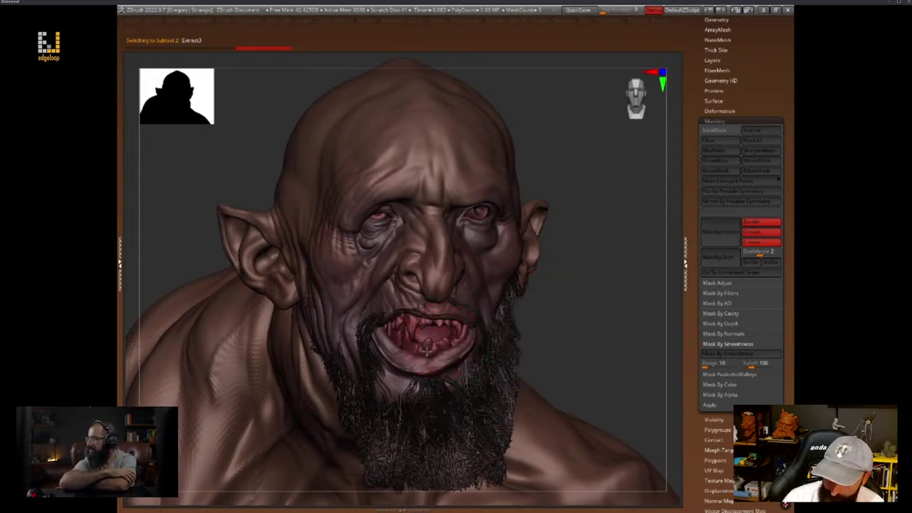
key("space")
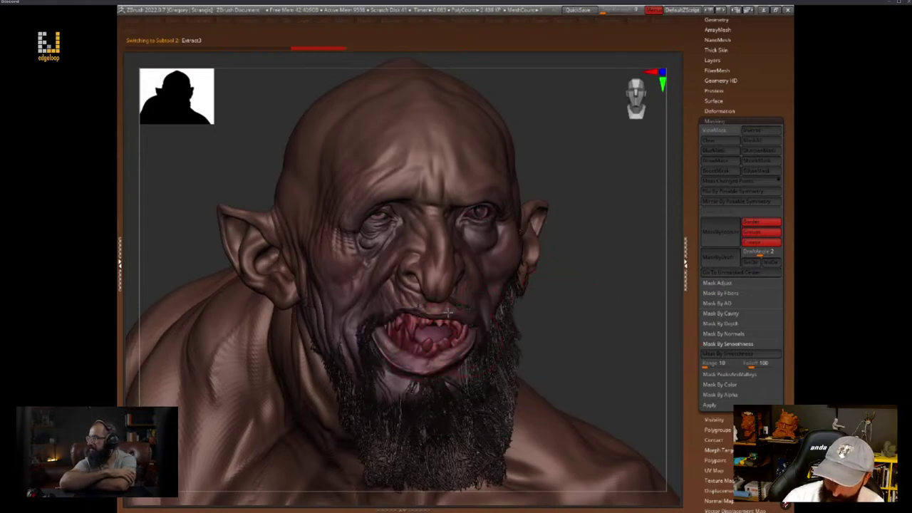
mouse_move(545, 287)
right_mouse_down()
mouse_move(549, 299)
mouse_move(483, 316)
right_mouse_up()
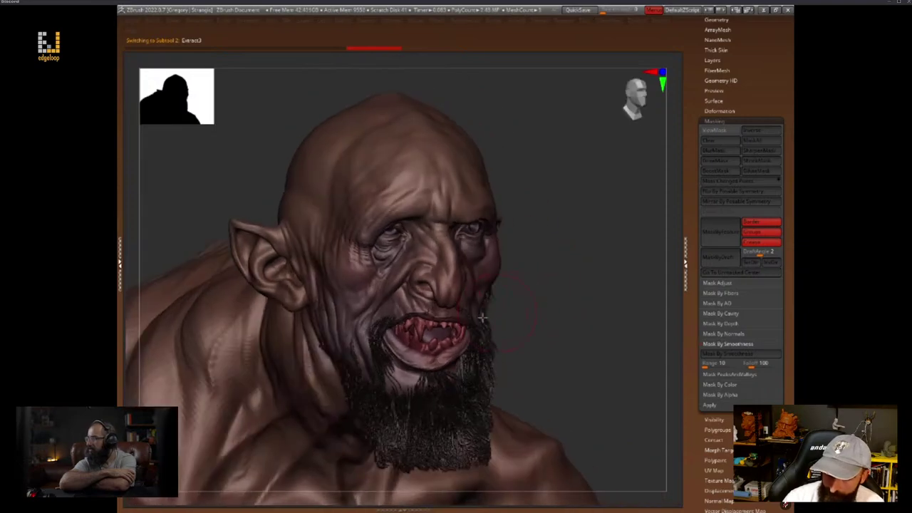
Select the teeth again, choose a pale beige and spray it onto the tooth tips with a smaller brush
left_click(449, 345, "alt")
key("space")
left_click(342, 377)
left_click(356, 343)
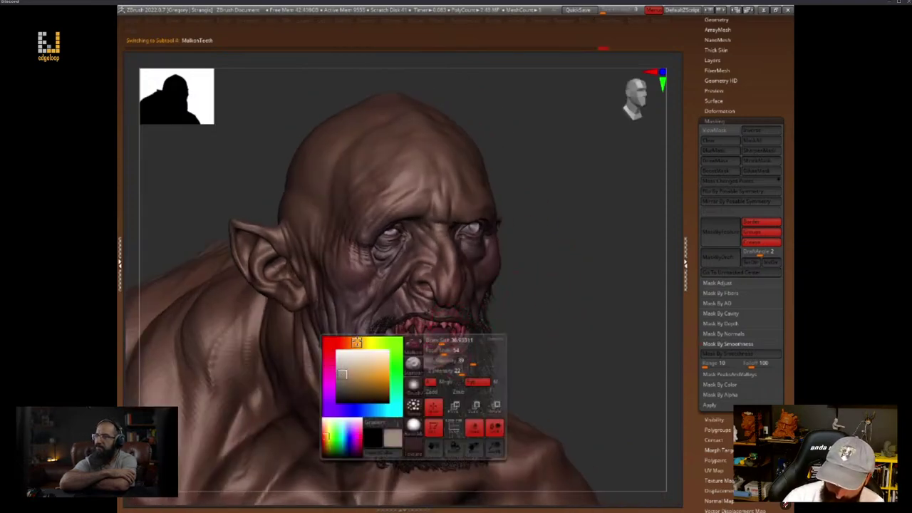
left_click_drag(524, 294, 574, 294)
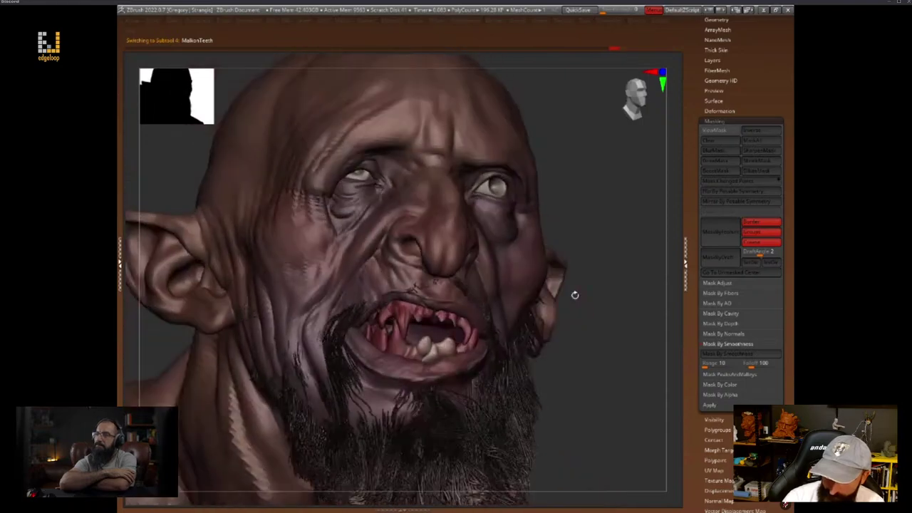
key("space")
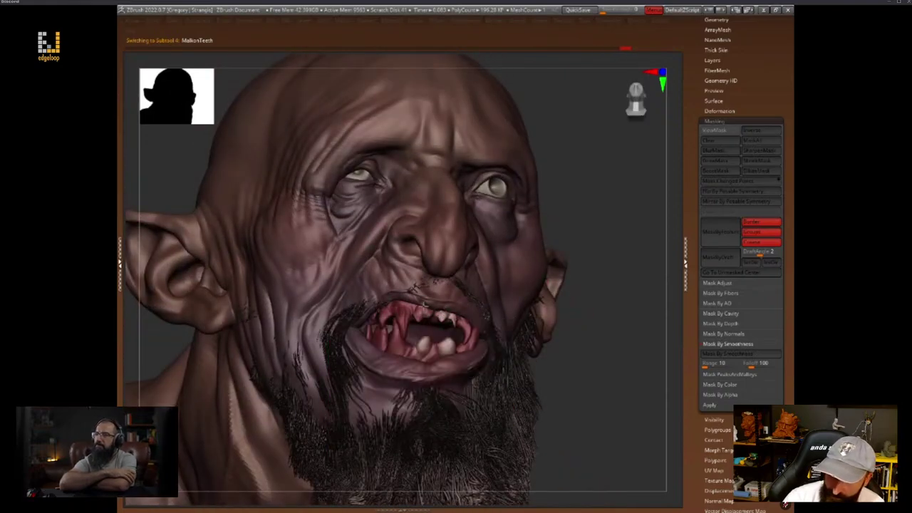
Choose a more saturated yellowish tan and paint it over the upper and lower teeth, keeping the gums red
mouse_move(591, 284)
left_mouse_down()
mouse_move(604, 301)
mouse_move(593, 312)
mouse_move(552, 310)
left_mouse_up()
key("space")
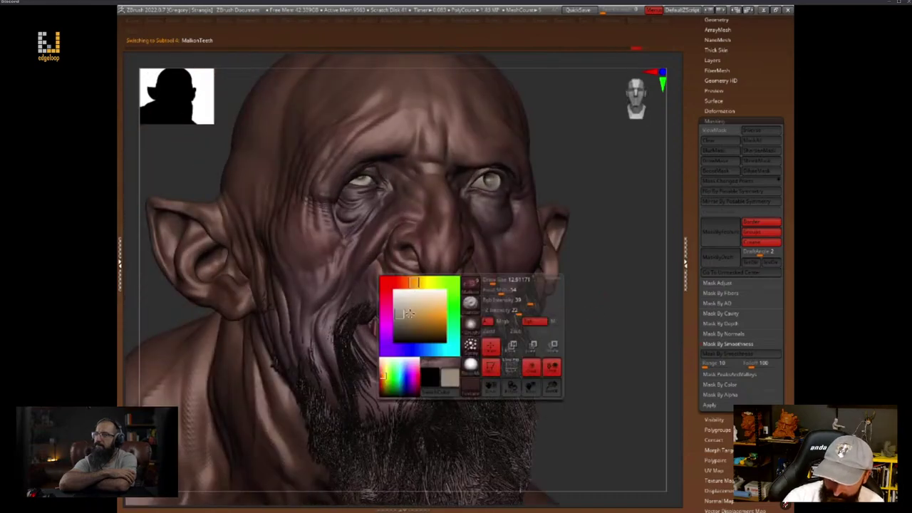
left_click(410, 313)
key("space")
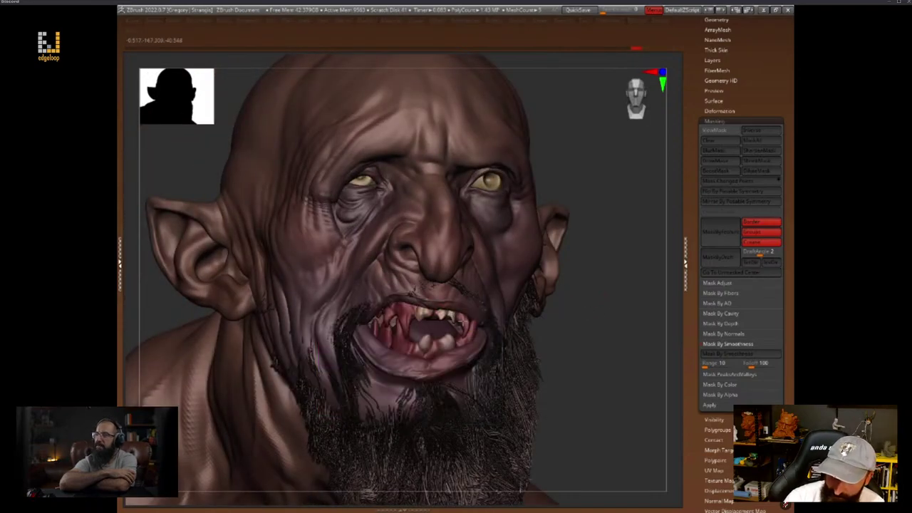
left_click_drag(403, 322, 407, 329)
key("space")
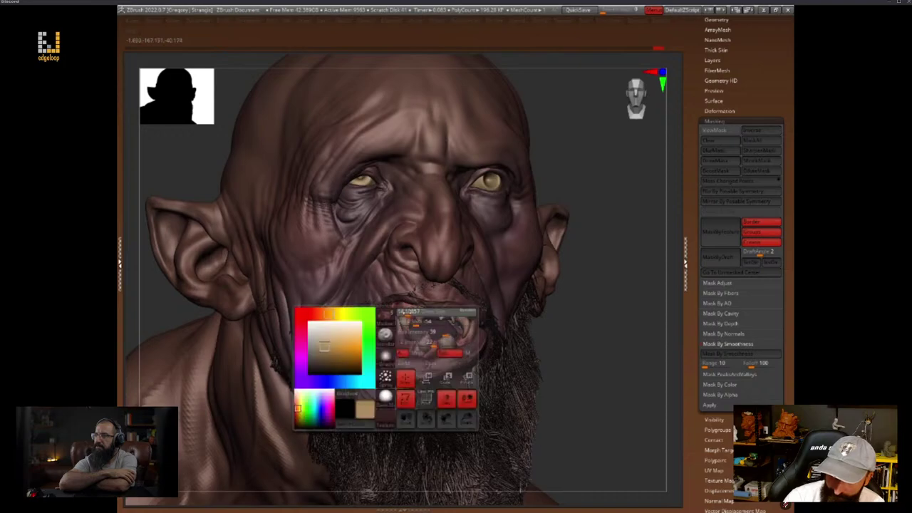
key("space")
left_click(295, 406)
left_click(403, 309)
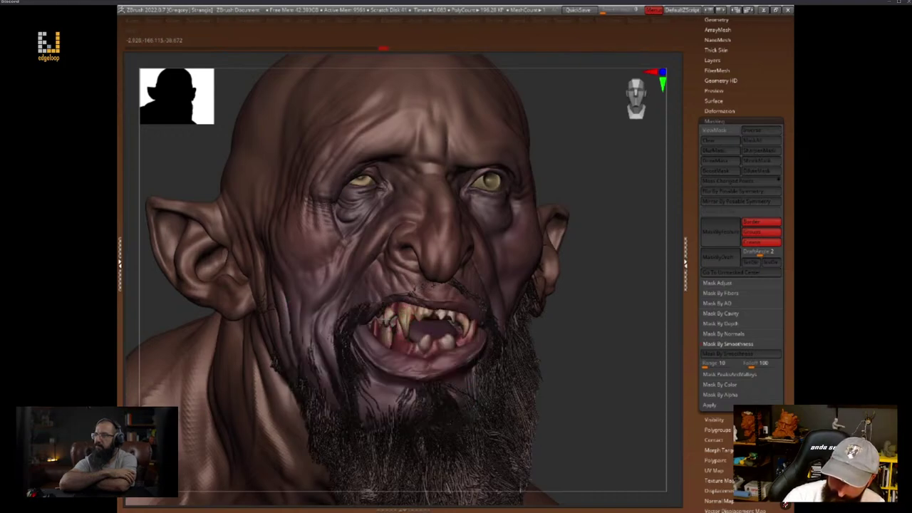
Select the body and spray a muted yellowish tan over the forehead and around the eyes, reducing the brush size for the eye area
mouse_move(602, 310)
left_mouse_down()
mouse_move(588, 289)
mouse_move(561, 287)
left_mouse_up()
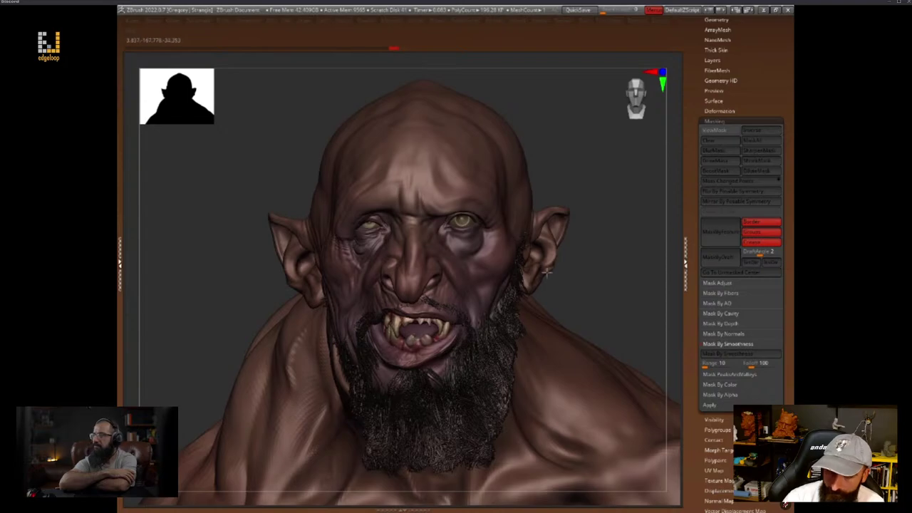
mouse_move(606, 279)
left_mouse_down()
mouse_move(586, 271)
mouse_move(564, 283)
mouse_move(577, 311)
mouse_move(603, 316)
mouse_move(592, 291)
mouse_move(552, 279)
left_mouse_up()
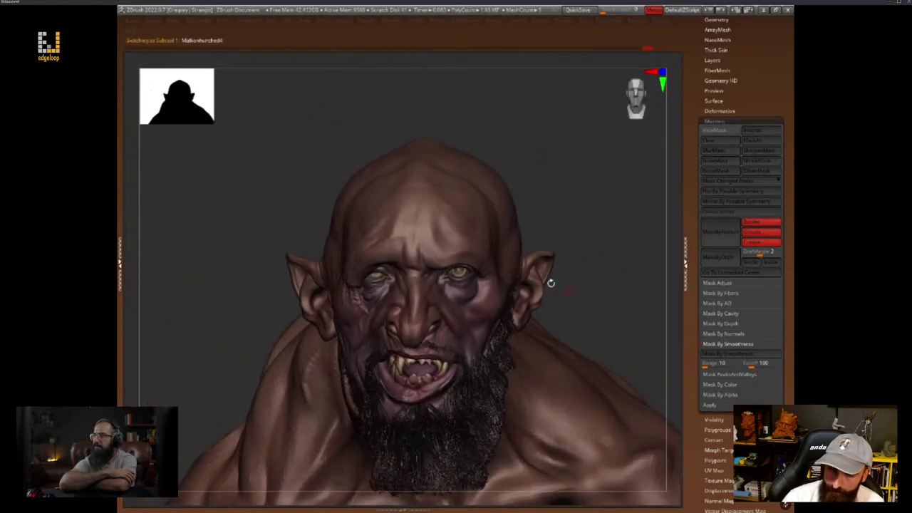
key("space")
key("space")
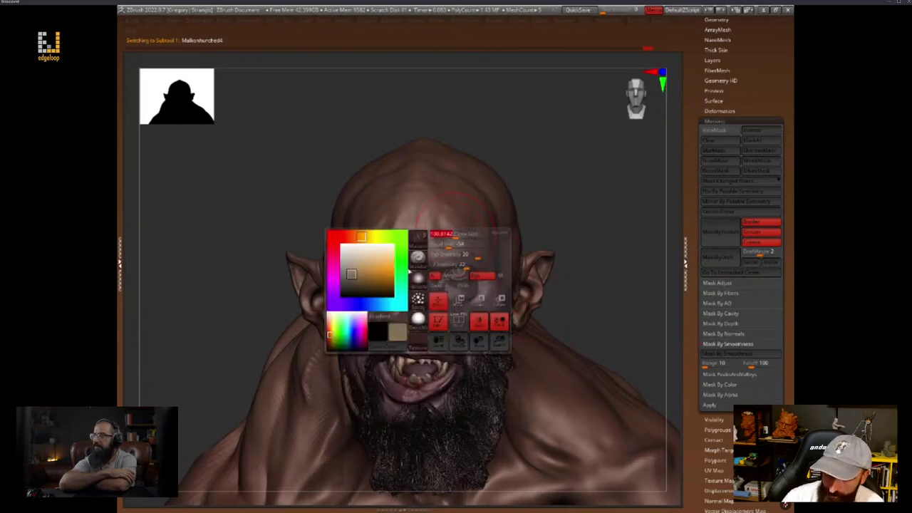
key("space")
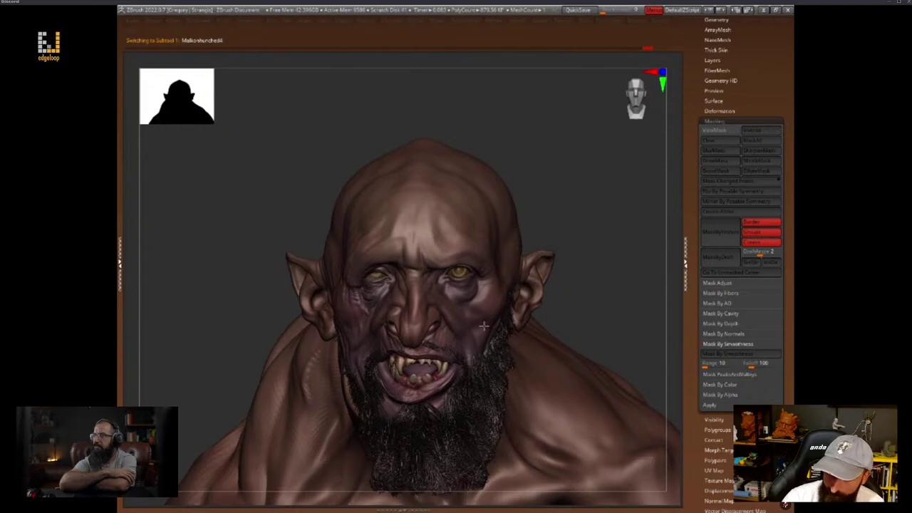
key("space")
key("space")
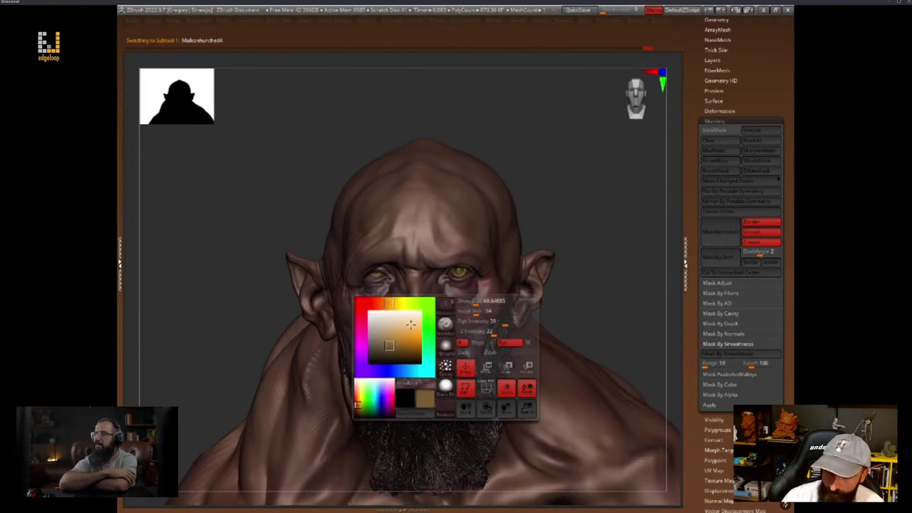
left_click_drag(591, 404, 588, 404)
key("space")
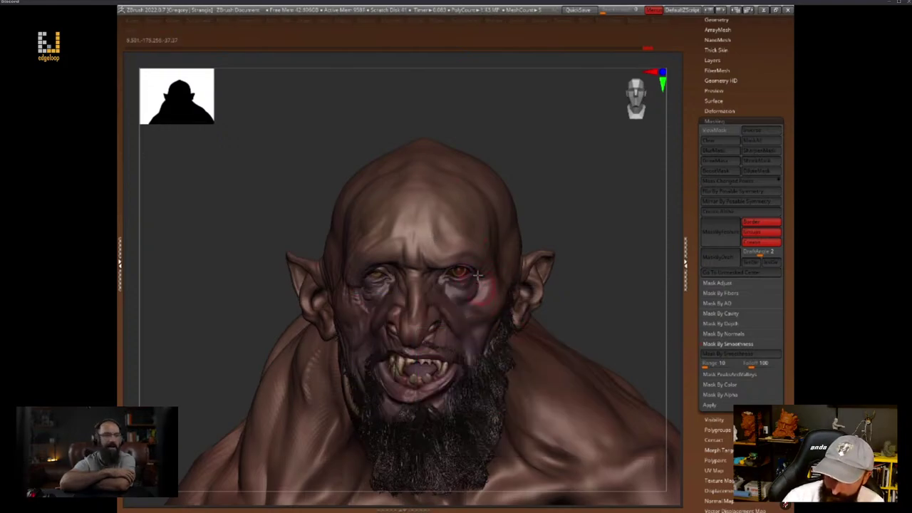
Show the mask on the creature's body and invert it for painting the back and shoulder
mouse_move(515, 222)
right_mouse_down()
mouse_move(485, 159)
mouse_move(579, 163)
right_mouse_up()
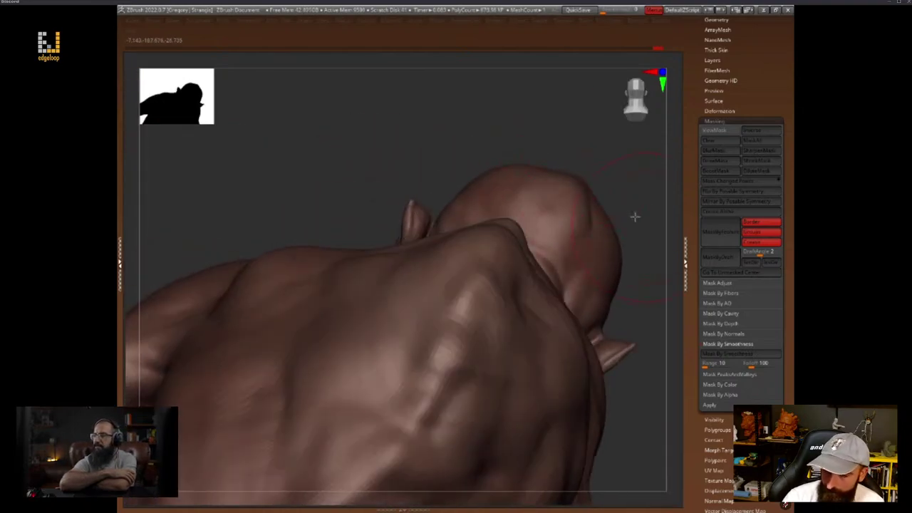
mouse_move(634, 216)
right_mouse_down()
mouse_move(649, 378)
mouse_move(584, 337)
right_mouse_up()
mouse_move(384, 389)
right_mouse_down()
mouse_move(543, 421)
mouse_move(555, 417)
mouse_move(581, 368)
right_mouse_up()
right_click_drag(668, 312, 600, 317, "alt")
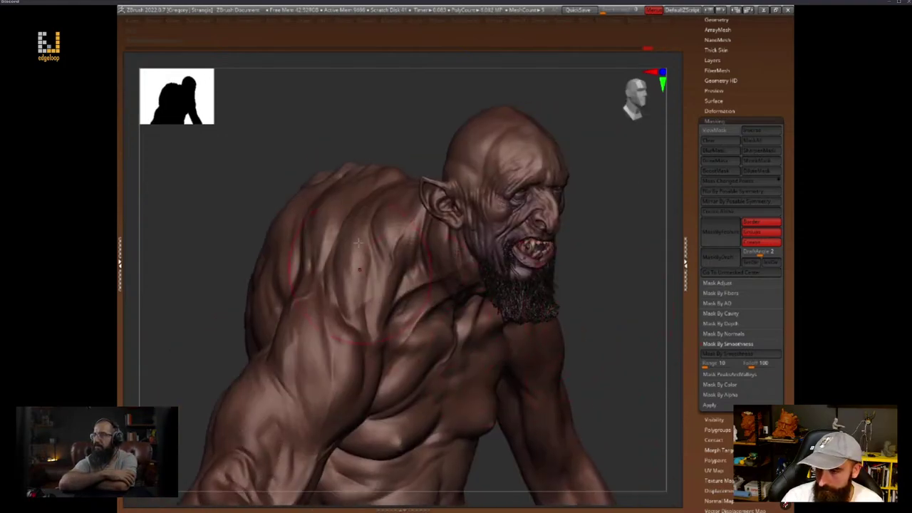
key("space")
mouse_move(588, 352)
right_mouse_down()
mouse_move(616, 354)
mouse_move(631, 313)
right_mouse_up()
key("ctrl+h")
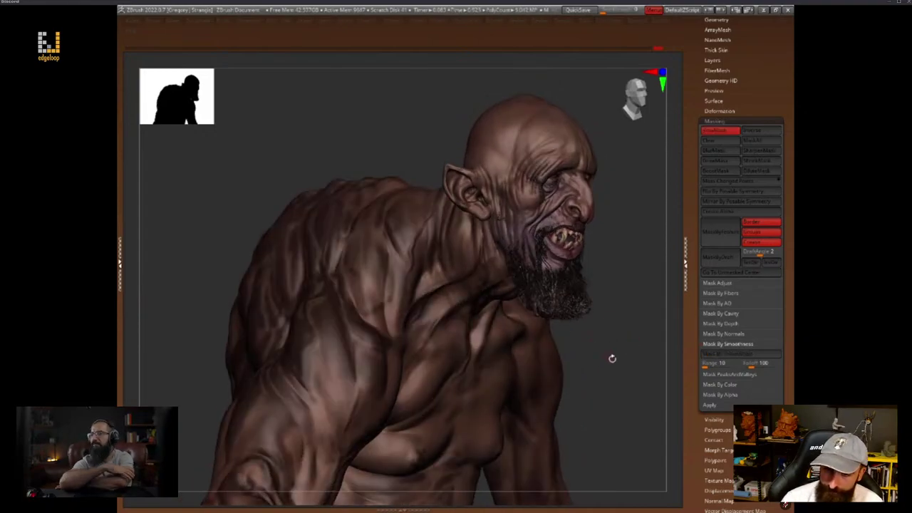
left_click_drag(610, 358, 617, 379)
key("ctrl+i")
Choose a dark red and spray it through the mask over the upper back and shoulder with an enlarged brush
key("space")
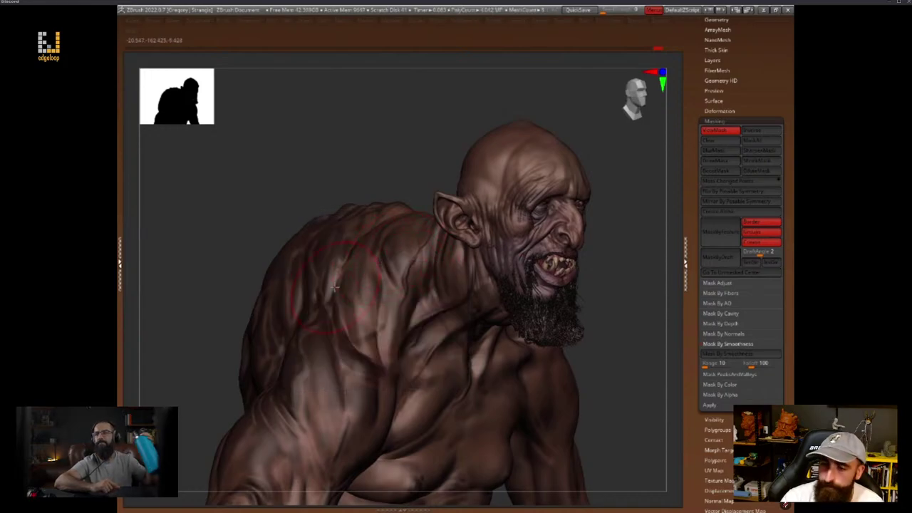
key("space")
key("space")
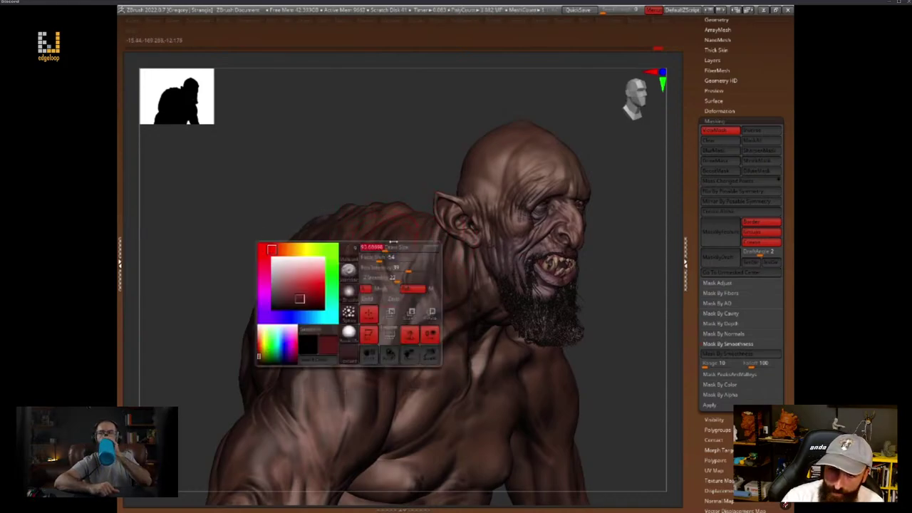
left_click_drag(622, 330, 661, 329)
key("space")
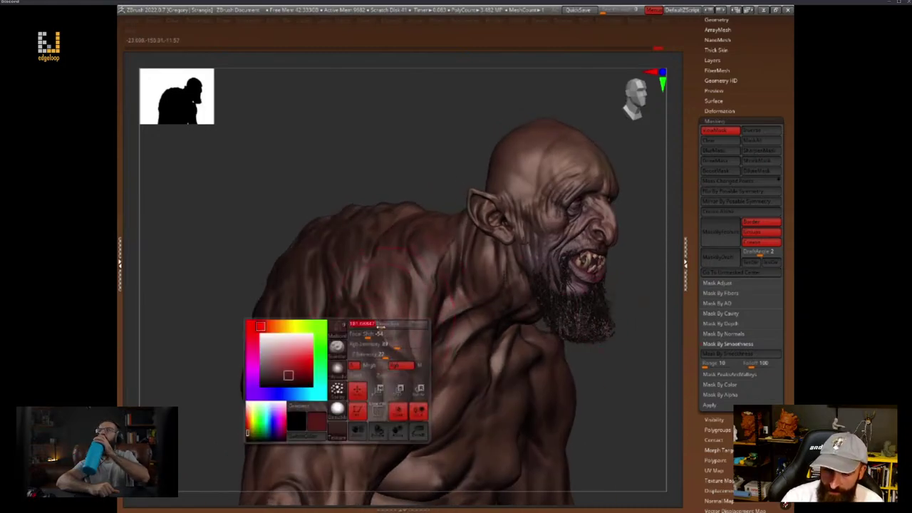
right_click_drag(367, 464, 591, 355)
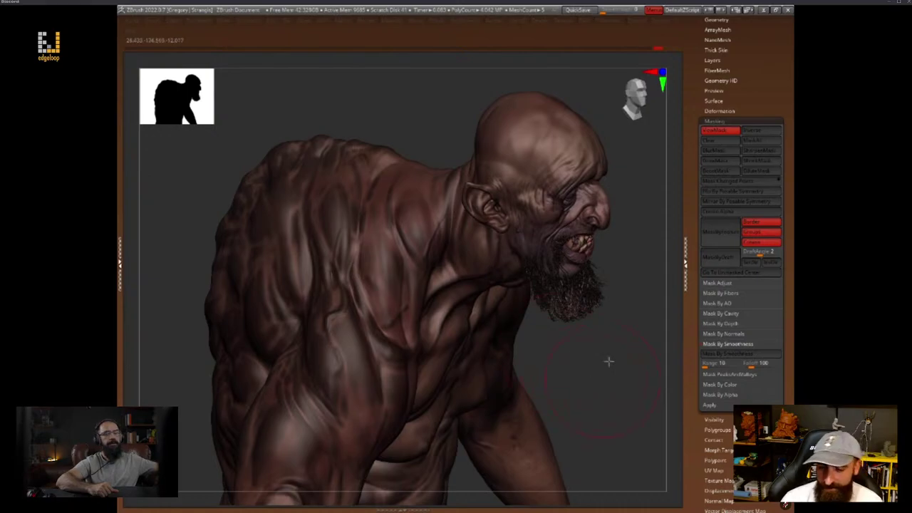
Display the mask again and spray more dark red over the shoulder, upper arm and side of the chest
mouse_move(608, 361)
right_mouse_down()
mouse_move(641, 349)
mouse_move(629, 363)
mouse_move(642, 372)
right_mouse_up()
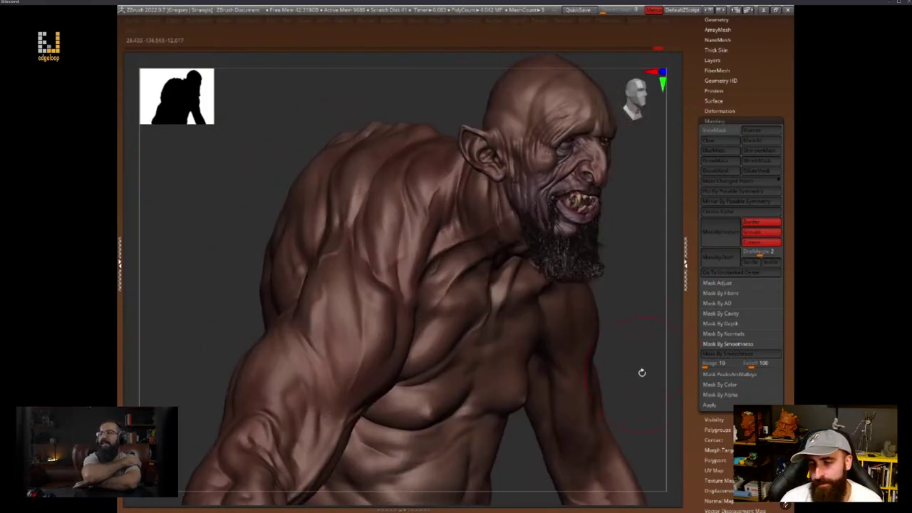
key("ctrl+h")
key("space")
left_click_drag(340, 312, 486, 216)
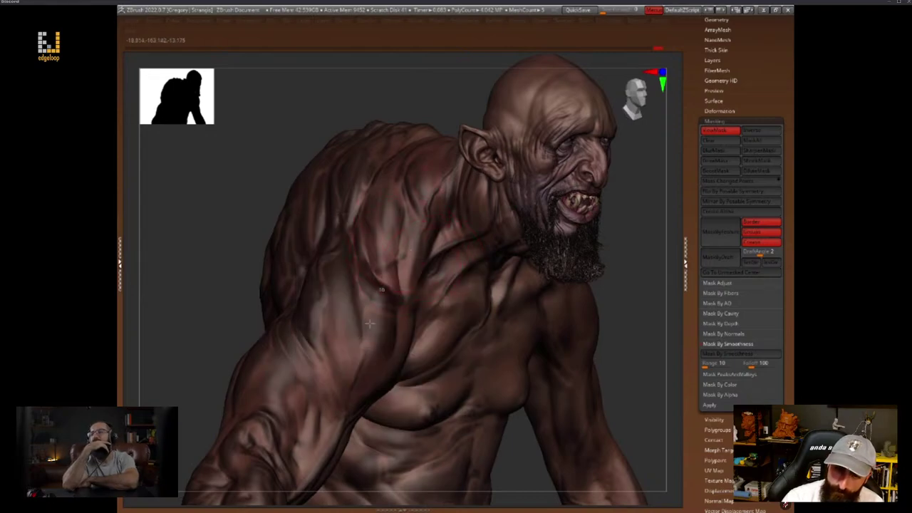
Invert the mask, paint a muted mauve tone over the shoulder and arm, and clear the mask
left_click(614, 277, "ctrl")
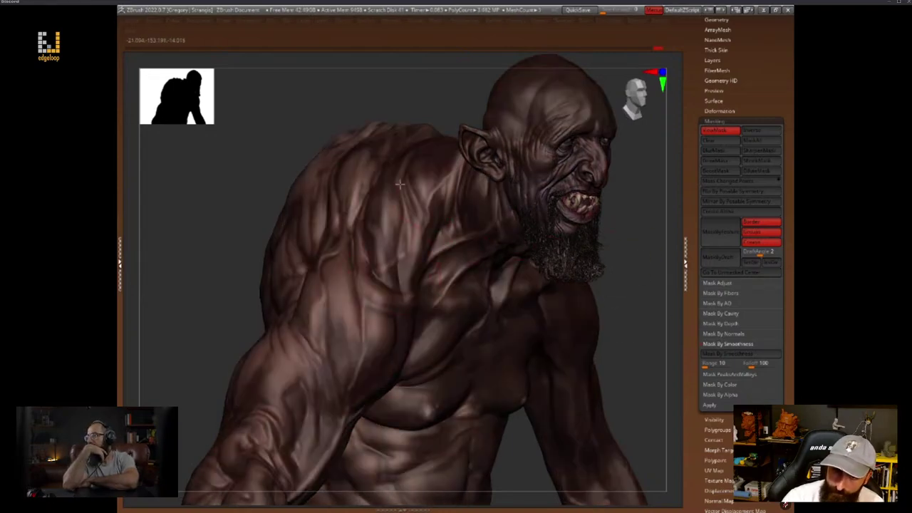
left_click_drag(355, 391, 367, 340)
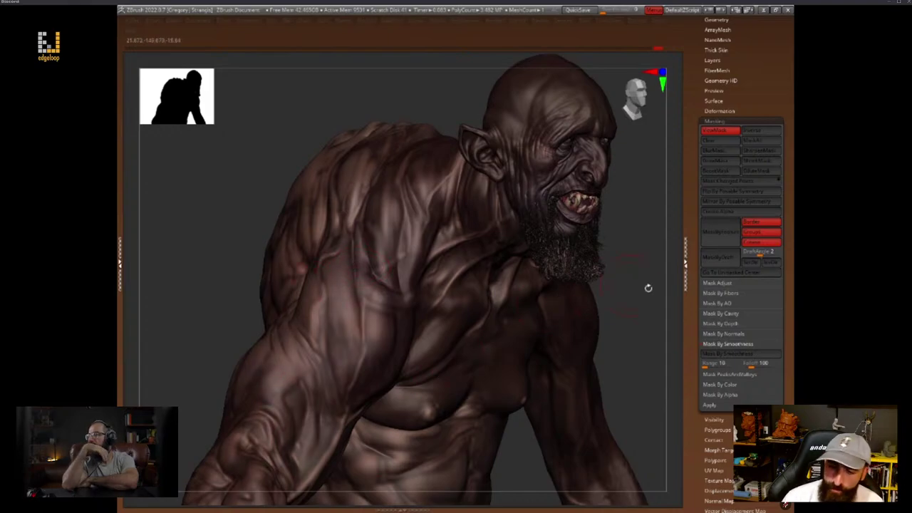
left_click_drag(648, 288, 638, 250)
left_click_drag(614, 312, 632, 281, "ctrl")
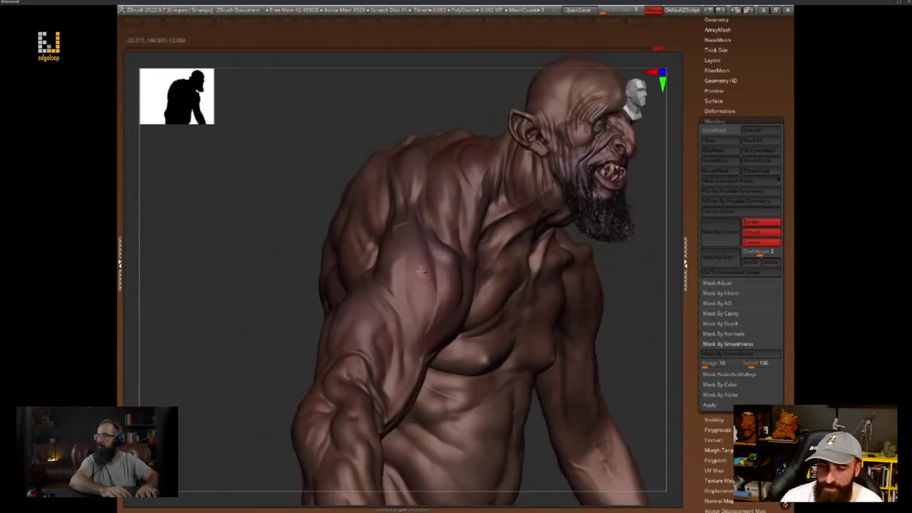
Switch the brush from a spray to a freehand stroke and paint a greyish bluish mauve over the shoulder and upper arm
key("space")
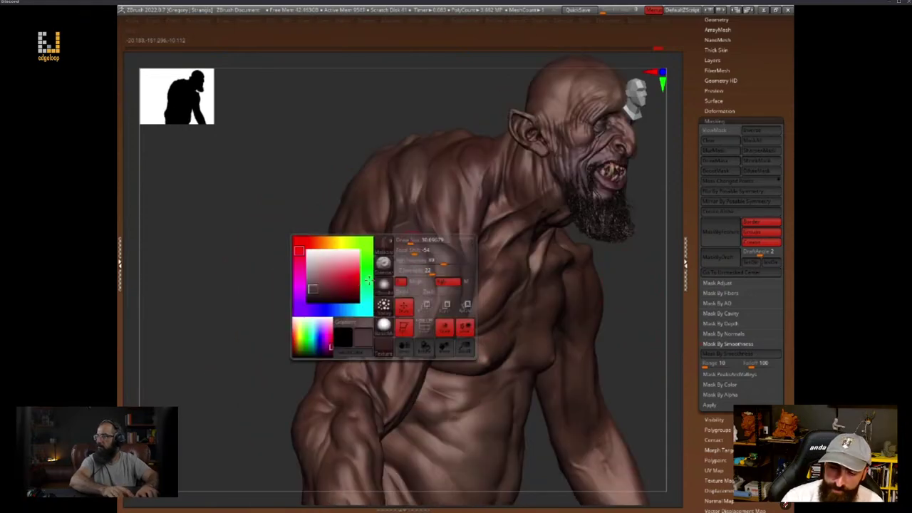
left_click(383, 306)
left_click(484, 317)
key("space")
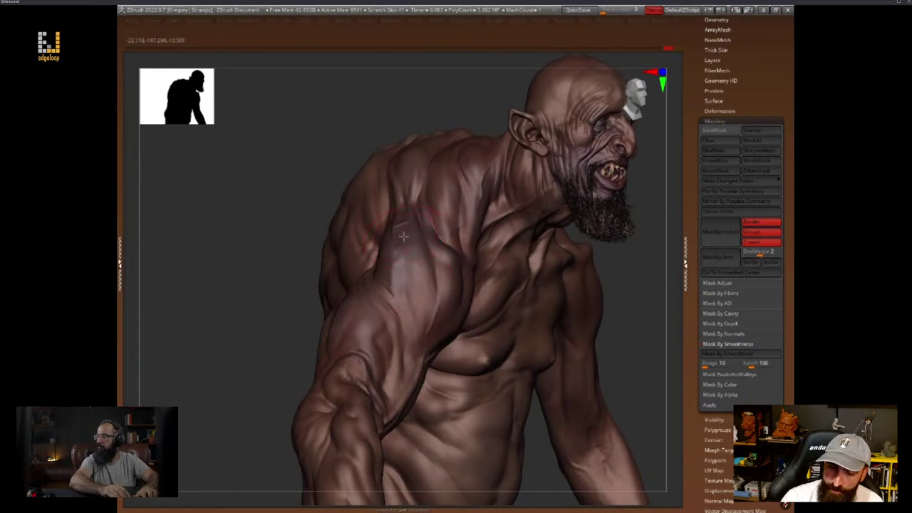
key("space")
key("space")
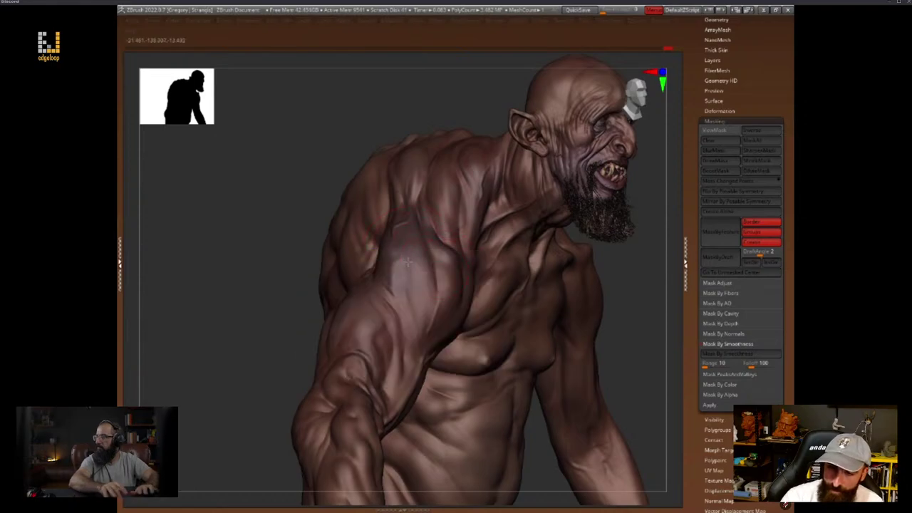
mouse_move(648, 282)
left_mouse_down()
mouse_move(624, 338)
mouse_move(601, 280)
left_mouse_up()
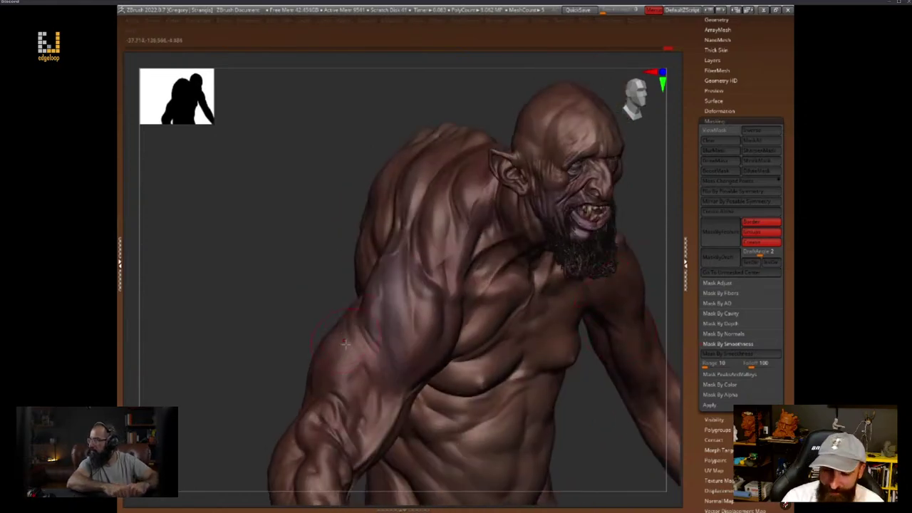
mouse_move(664, 237)
left_mouse_down()
mouse_move(634, 249)
mouse_move(647, 301)
left_mouse_up()
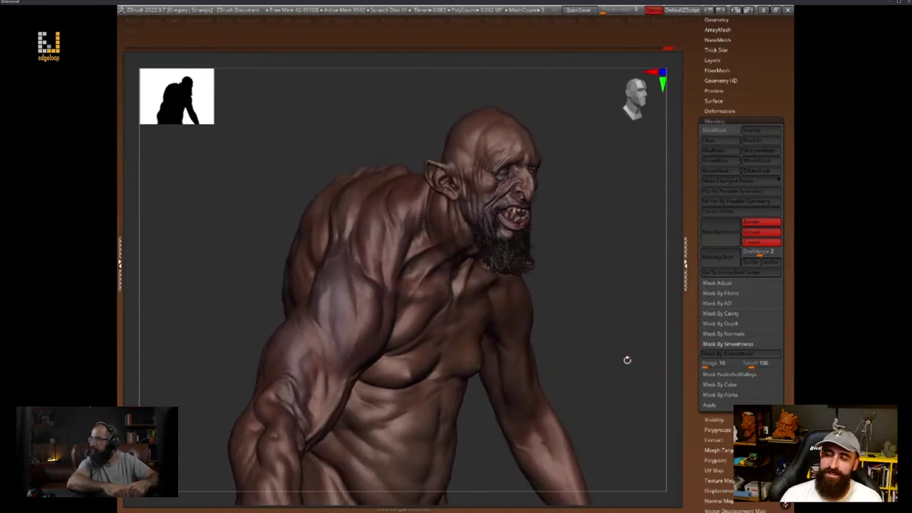
Choose a dark muted red and paint it over the forearm and hand of the bulky arm
mouse_move(627, 360)
left_mouse_down()
mouse_move(658, 300)
mouse_move(642, 324)
mouse_move(607, 310)
left_mouse_up()
left_click_drag(629, 339, 627, 297)
mouse_move(363, 414)
left_mouse_down("alt")
mouse_move(449, 312)
mouse_move(435, 302)
left_mouse_up("alt")
key("space")
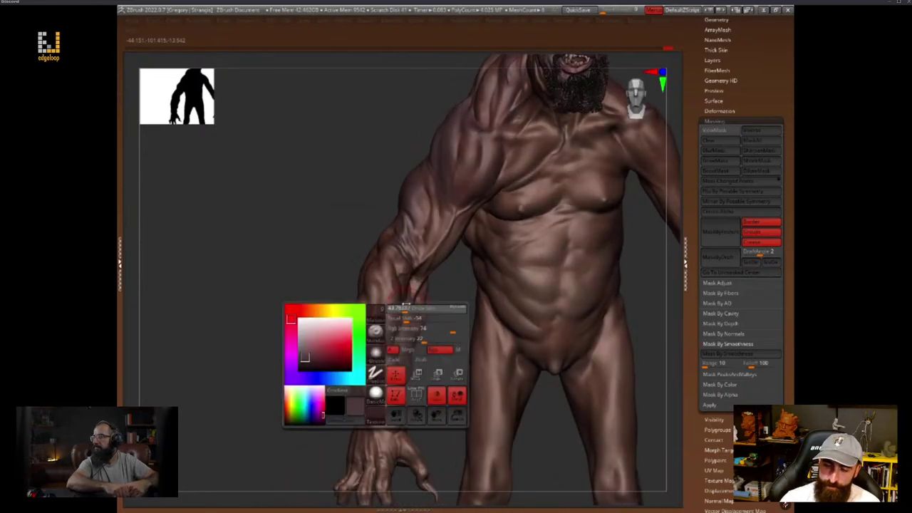
left_click(311, 359)
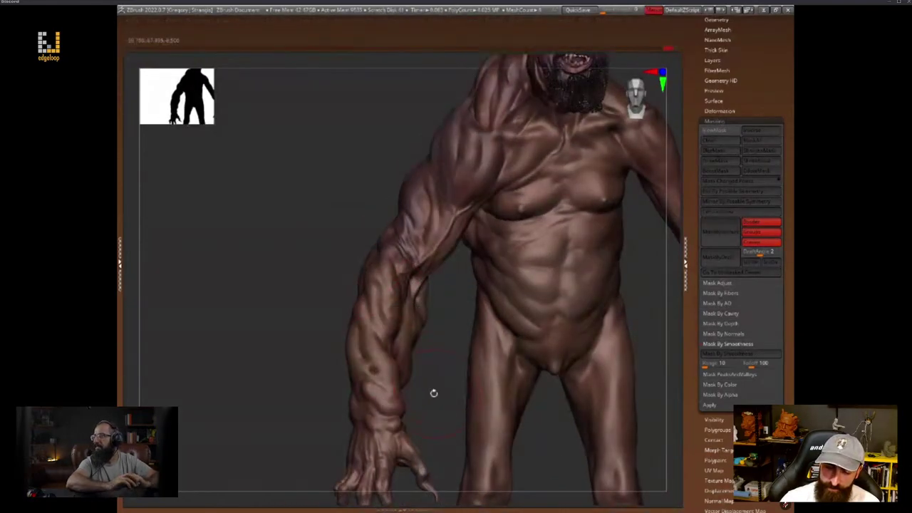
left_click_drag(434, 392, 415, 321, "alt")
key("space")
mouse_move(396, 387)
left_mouse_down()
mouse_move(401, 393)
mouse_move(395, 255)
mouse_move(435, 303)
left_mouse_up()
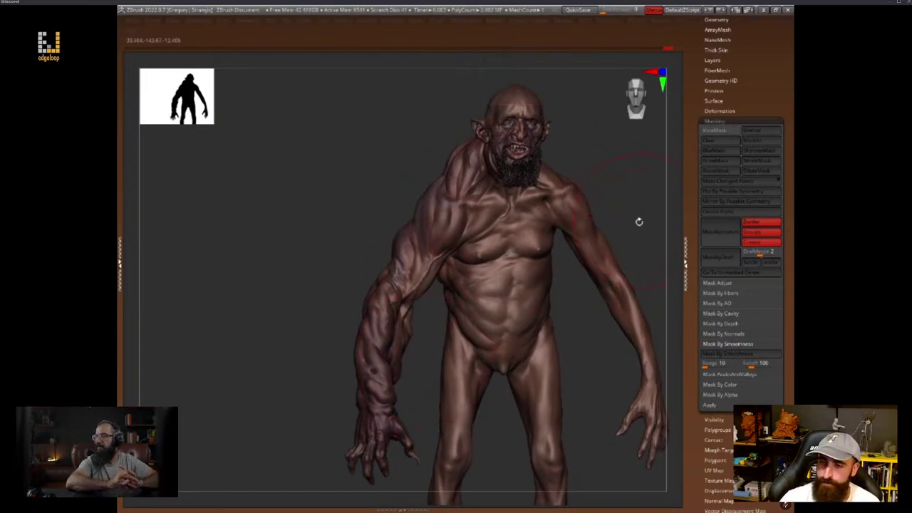
Deepen the purplish red tone on the bulky arm's hand and fingers
left_click_drag(639, 221, 613, 235)
key("space")
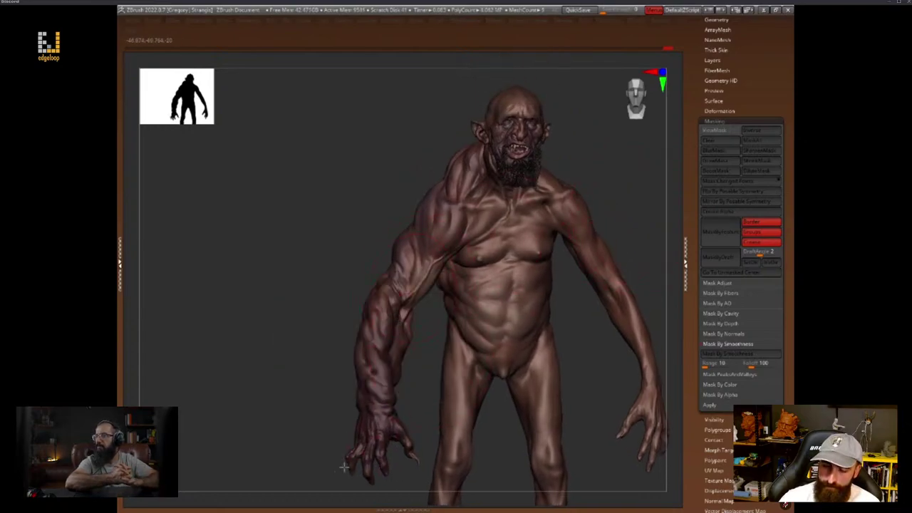
left_click_drag(599, 375, 595, 364)
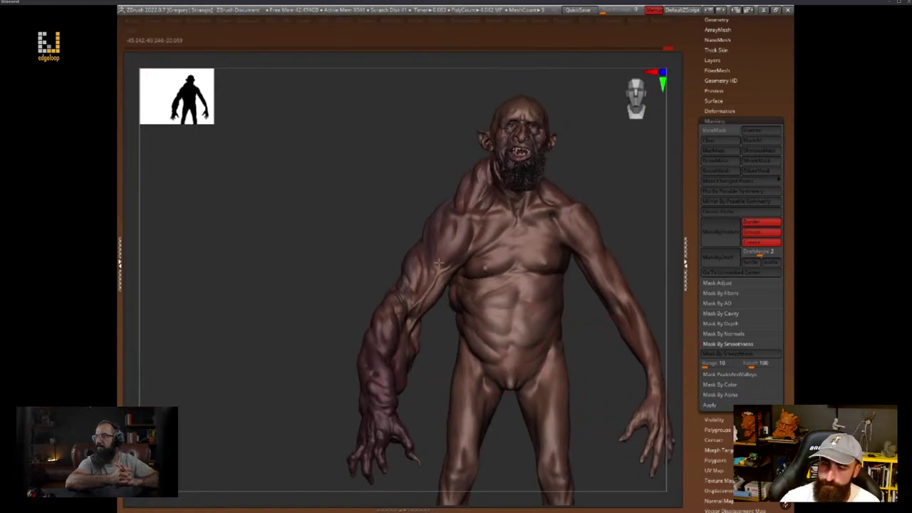
Paint a warm light brown skin tone over the abdomen and chest
mouse_move(645, 201)
left_mouse_down()
mouse_move(612, 218)
mouse_move(638, 223)
mouse_move(599, 247)
left_mouse_up()
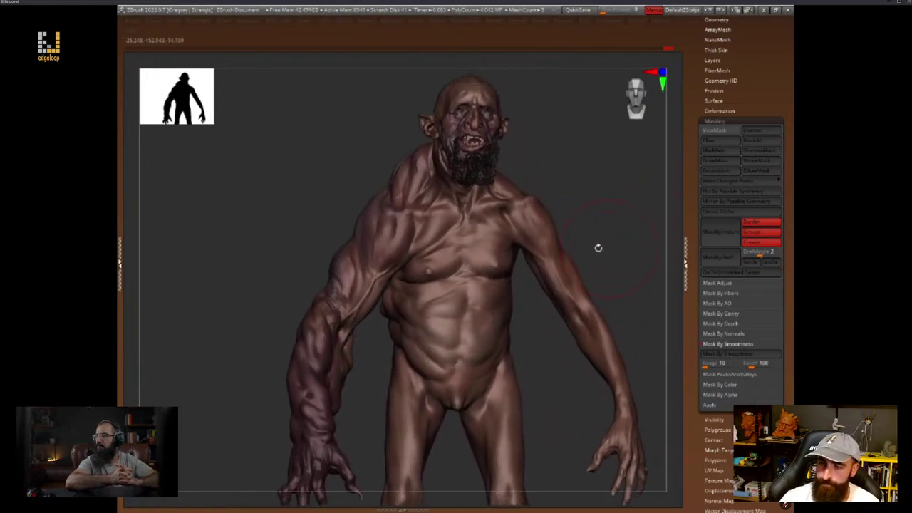
key("space")
left_click_drag(409, 348, 450, 298)
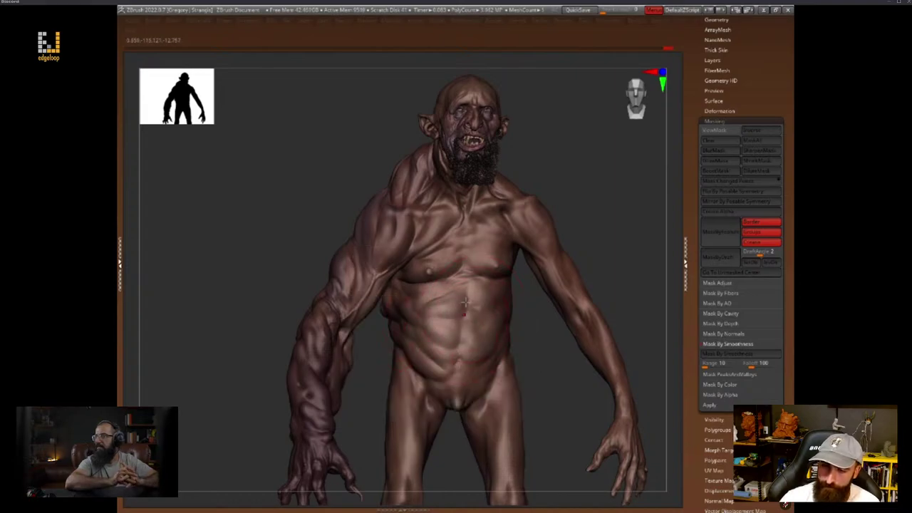
left_click_drag(542, 354, 530, 360)
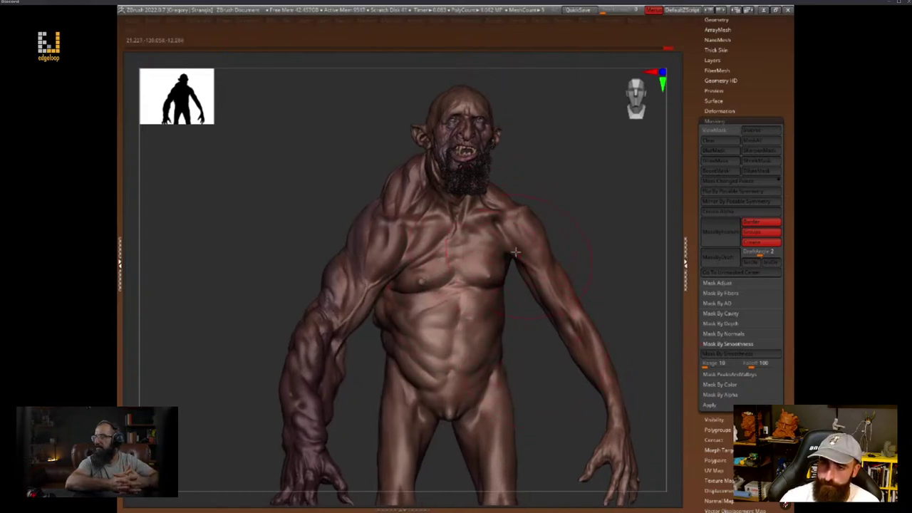
Change the paint colour to a dark, muted bluish grey, around red 76, green 82, blue 92
key("space")
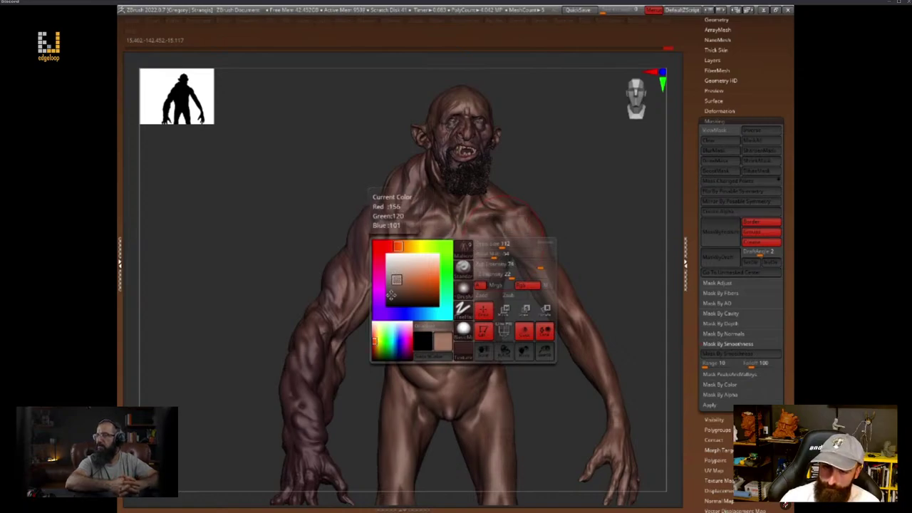
mouse_move(537, 423)
right_mouse_down("alt")
mouse_move(483, 305)
mouse_move(492, 448)
mouse_move(542, 392)
mouse_move(540, 409)
right_mouse_up("alt")
key("space")
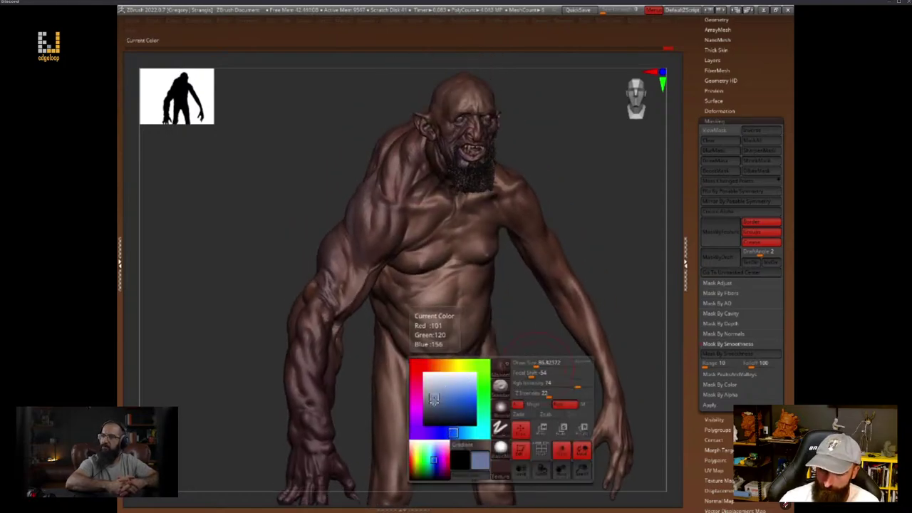
left_click_drag(428, 408, 427, 414)
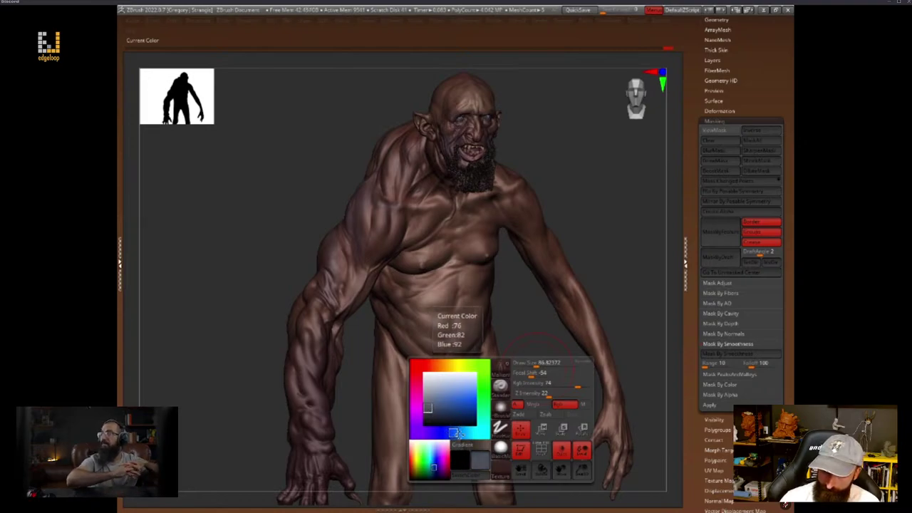
left_click(460, 433)
key("space")
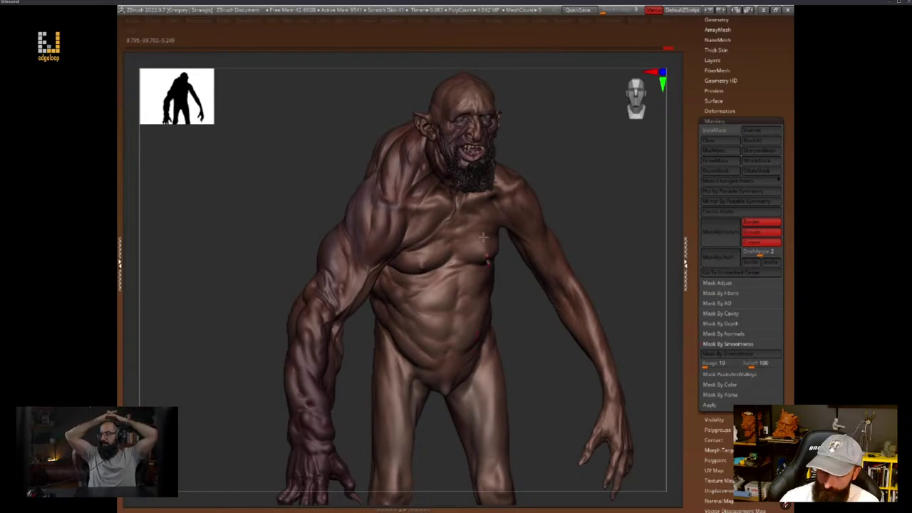
Paint the bluish grey softly over the abdomen and chest with a large brush
right_click_drag(483, 236, 516, 330)
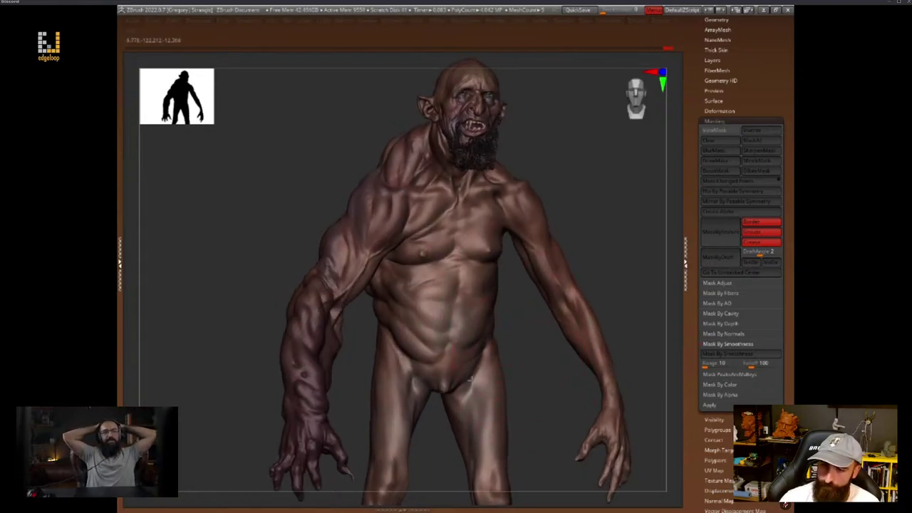
left_click_drag(515, 352, 500, 263)
key("space")
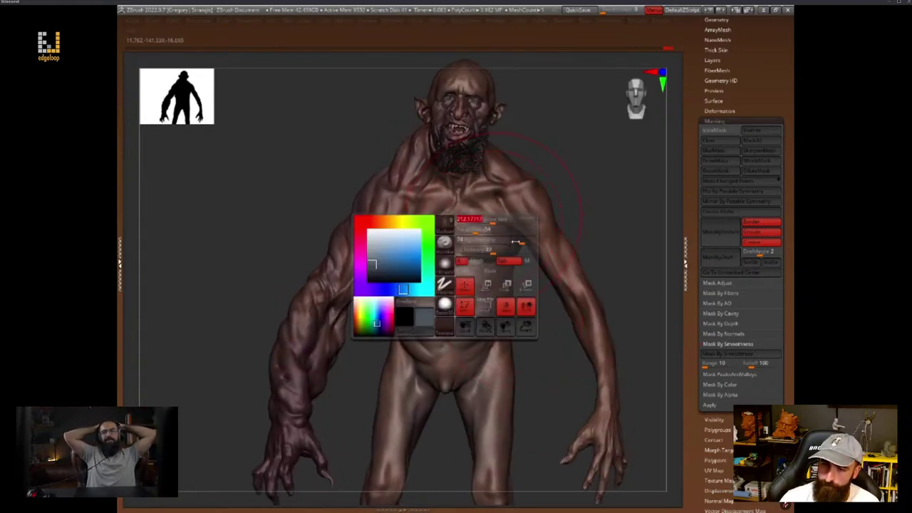
key("space")
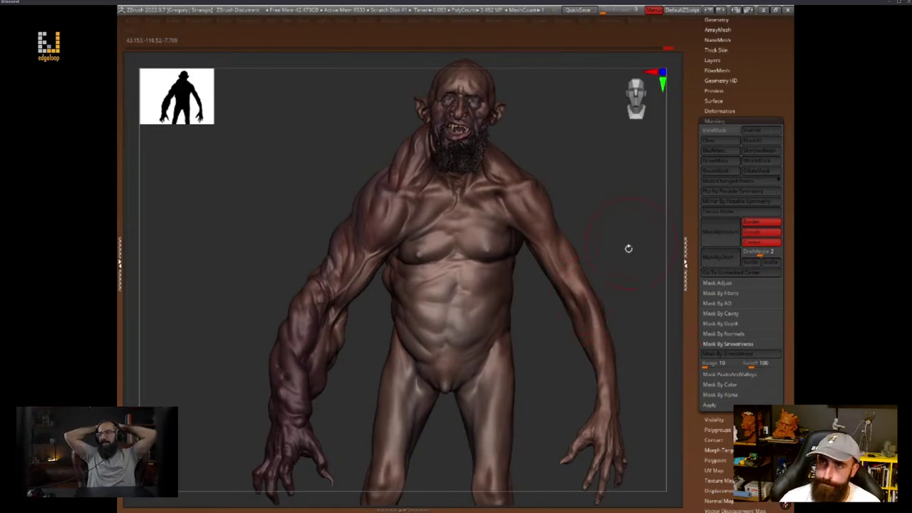
left_click_drag(627, 254, 539, 277)
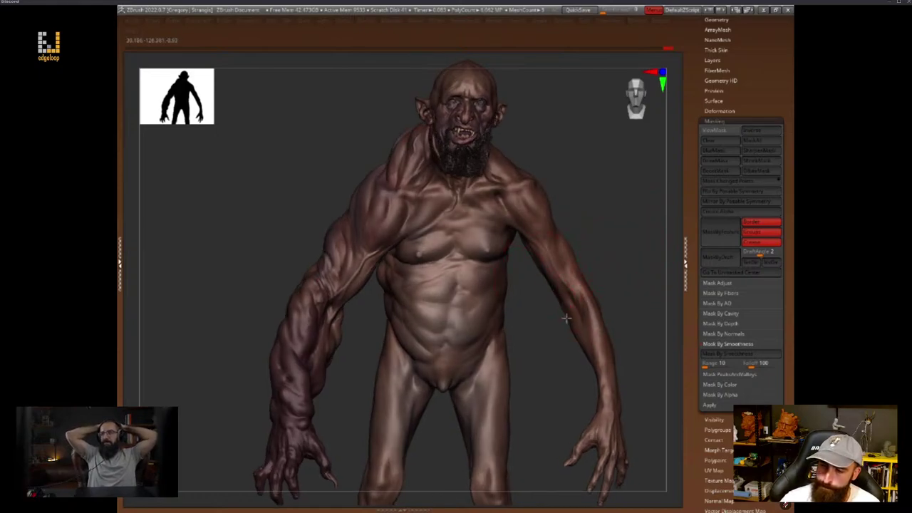
left_click_drag(565, 318, 589, 250)
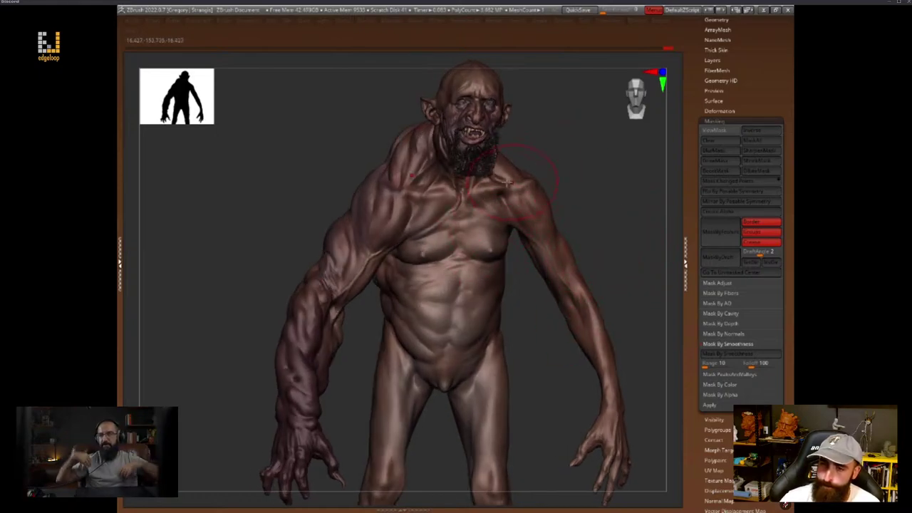
Paint subtle colour variation around the neck and the side of the head below the ear
left_click_drag(525, 149, 465, 163)
left_click_drag(547, 141, 581, 285, "alt")
mouse_move(548, 233)
left_mouse_down()
mouse_move(591, 240)
mouse_move(562, 271)
mouse_move(606, 256)
left_mouse_up()
key("space")
key("space")
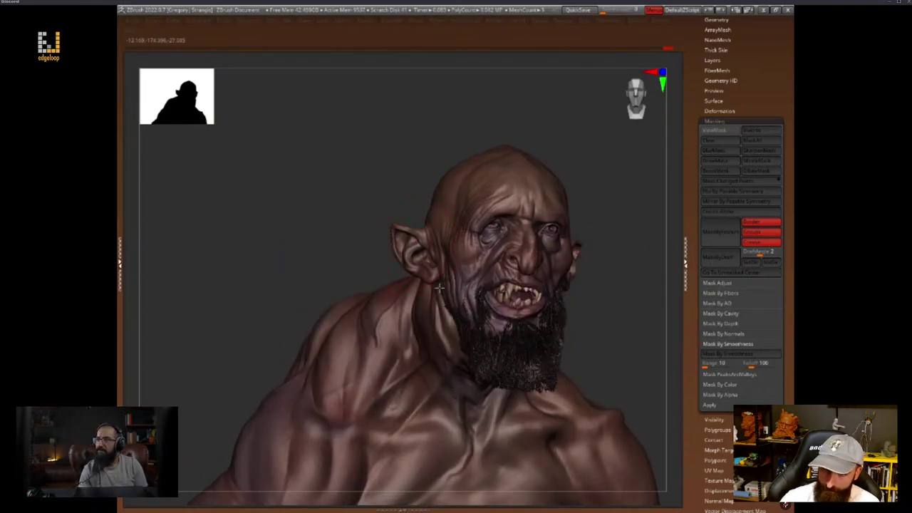
mouse_move(587, 285)
left_mouse_down()
mouse_move(611, 281)
mouse_move(603, 271)
mouse_move(629, 302)
mouse_move(623, 342)
mouse_move(606, 302)
mouse_move(606, 328)
mouse_move(612, 292)
left_mouse_up()
key("space")
Choose a dark desaturated red and paint it over the bulky arm's forearm and hand
key("space")
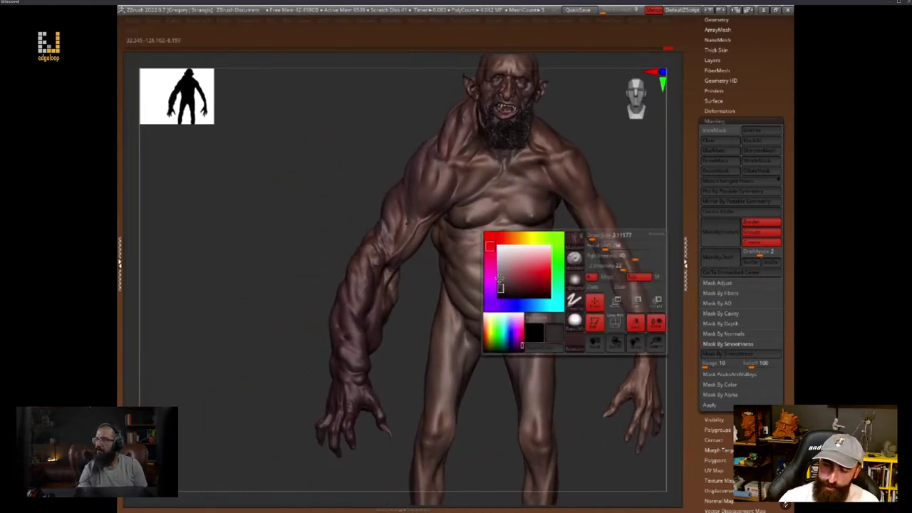
key("space")
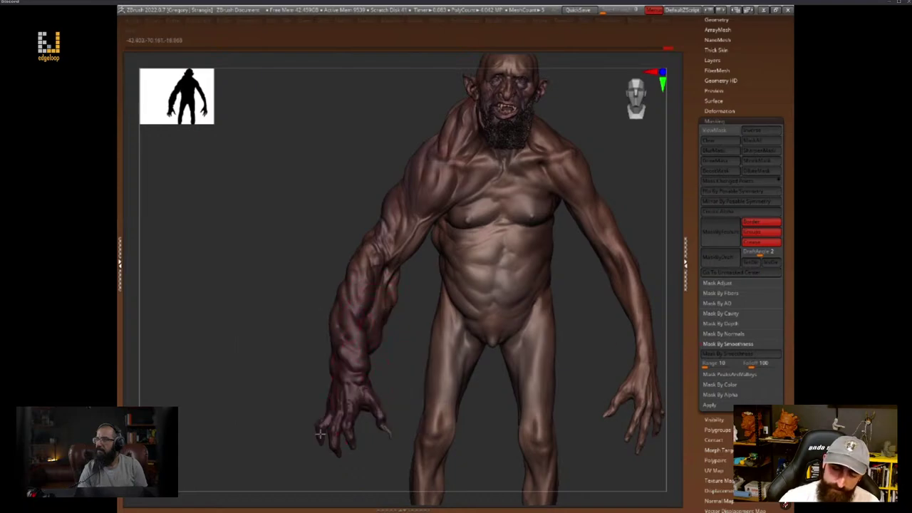
mouse_move(407, 364)
right_mouse_down()
mouse_move(417, 332)
mouse_move(477, 276)
right_mouse_up()
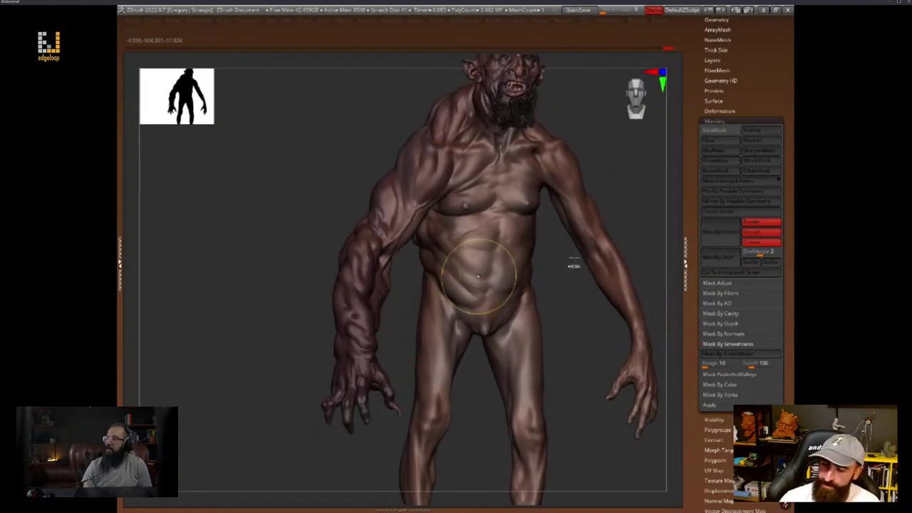
Mask the body by smoothness, choose a dark purplish red and paint it over the bulky arm's hand
left_click(726, 353)
key("space")
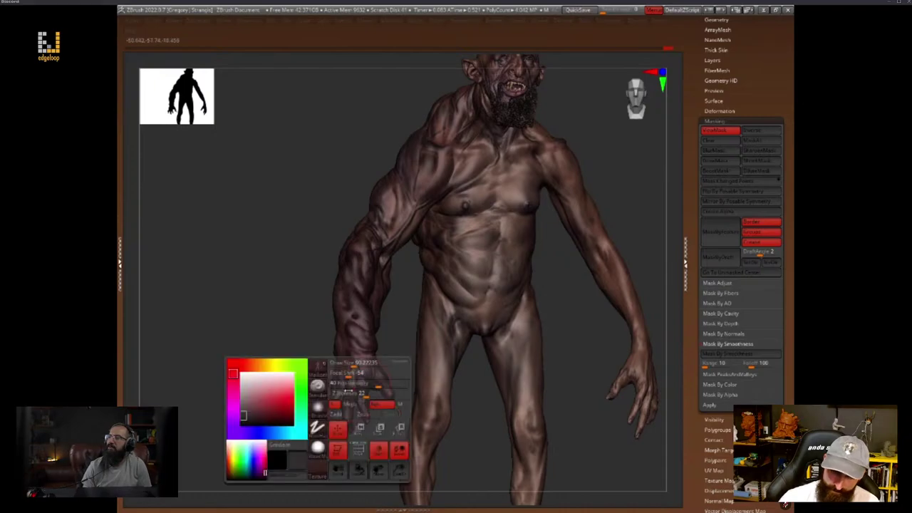
key("space")
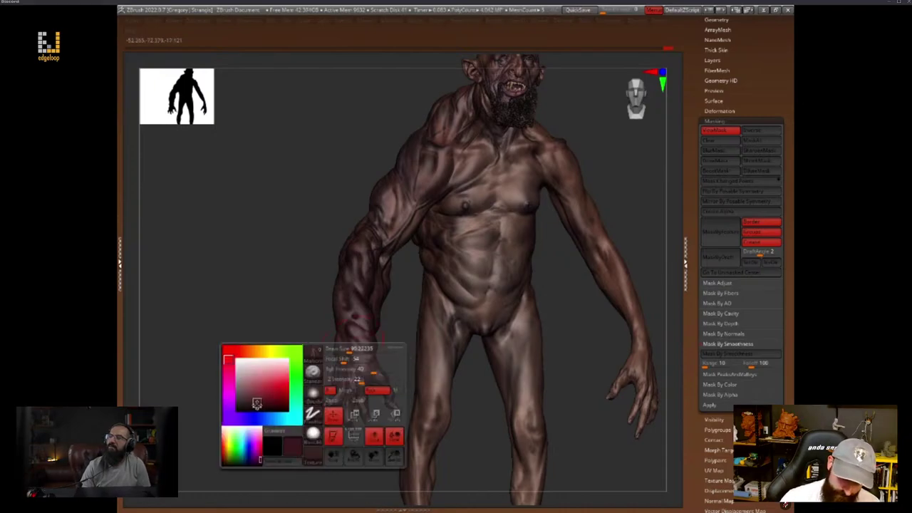
left_click(229, 384)
left_click(279, 389)
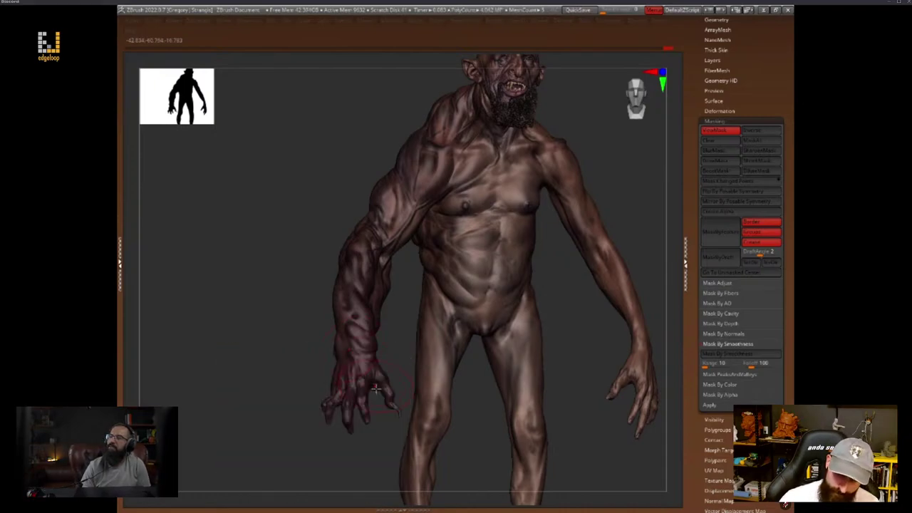
mouse_move(402, 406)
left_mouse_down()
mouse_move(378, 443)
mouse_move(371, 410)
mouse_move(363, 420)
left_mouse_up()
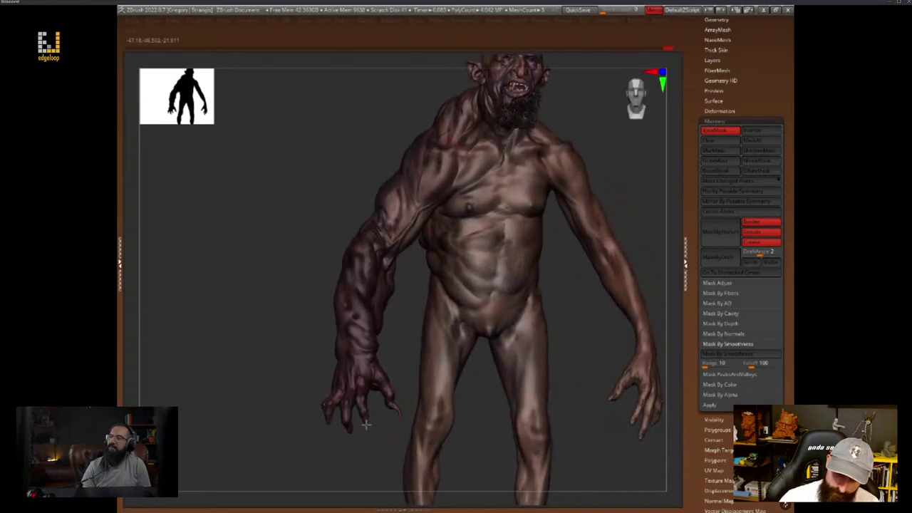
mouse_move(545, 309)
left_mouse_down()
mouse_move(578, 330)
mouse_move(641, 272)
mouse_move(624, 329)
mouse_move(576, 330)
mouse_move(589, 326)
mouse_move(615, 326)
mouse_move(534, 339)
mouse_move(594, 259)
mouse_move(634, 298)
mouse_move(622, 289)
mouse_move(617, 299)
left_mouse_up()
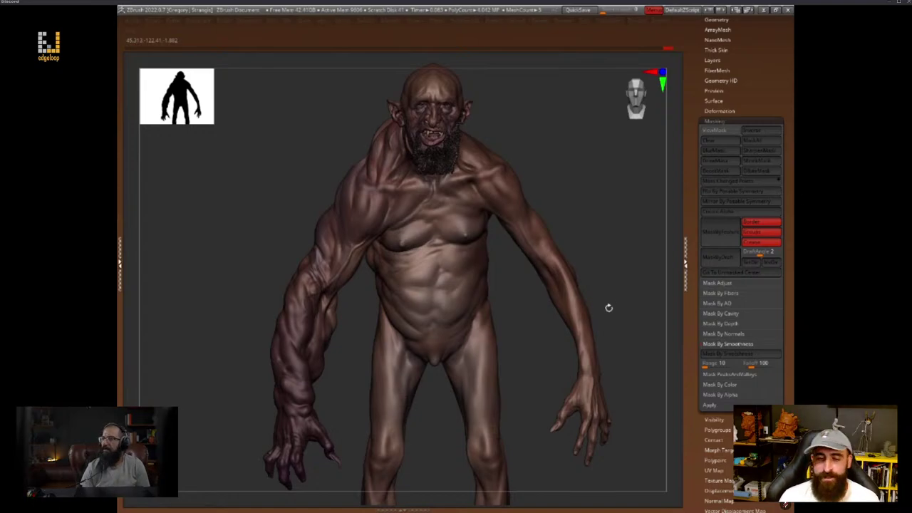
Switch the model to a flat, unshaded material that displays only the painted colours
key("Tab")
left_click(136, 391)
key("Tab")
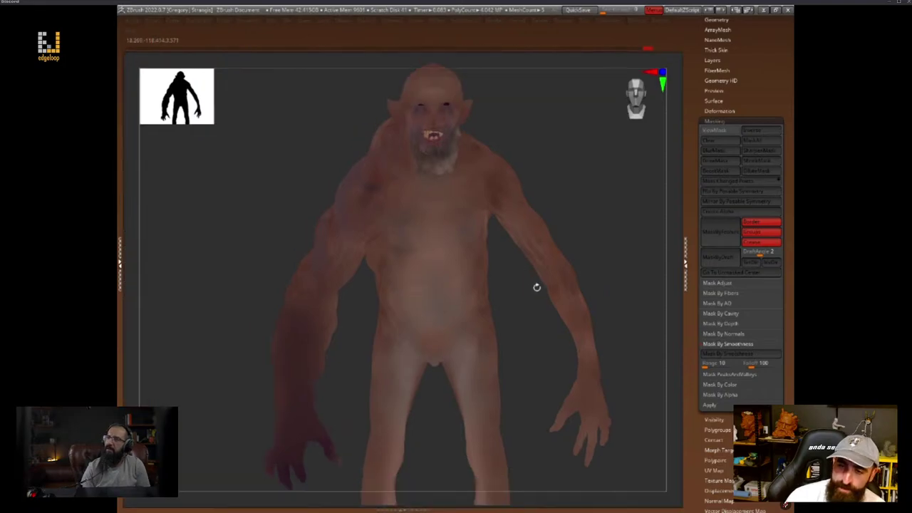
left_click_drag(634, 320, 649, 368)
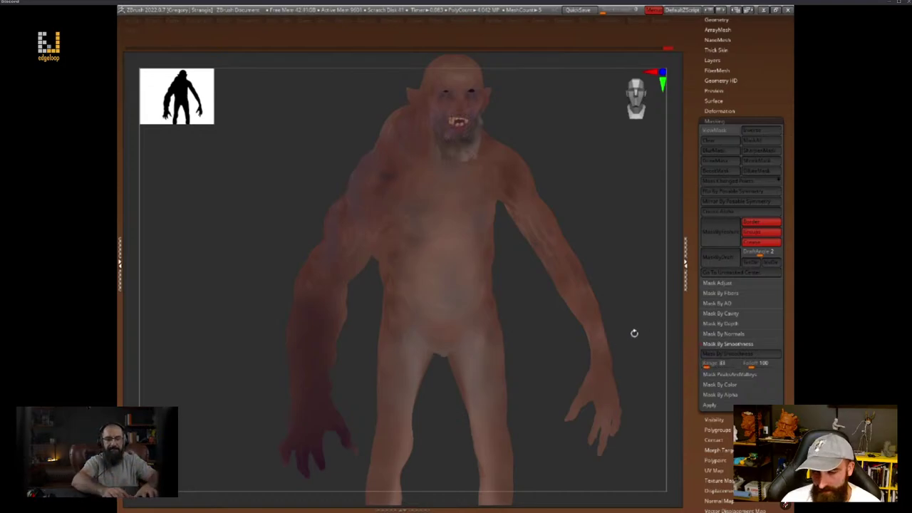
Mask the body by smoothness with a range of 33 and choose a dark olive green paint colour
left_click(727, 354)
left_click_drag(596, 261, 541, 278)
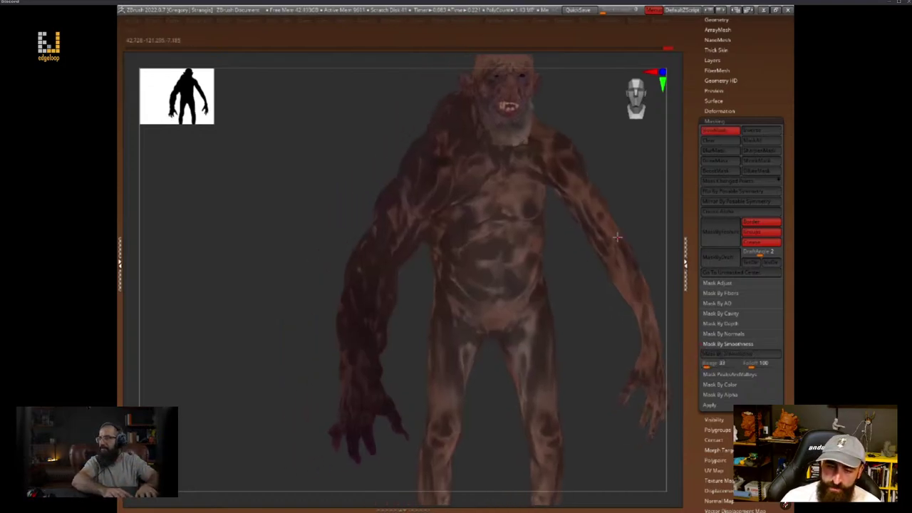
key("space")
key("space")
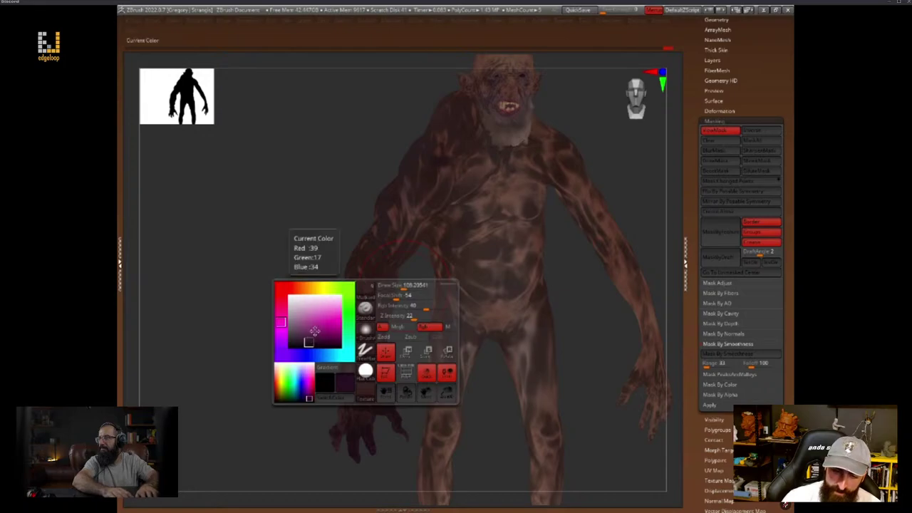
left_click(335, 288)
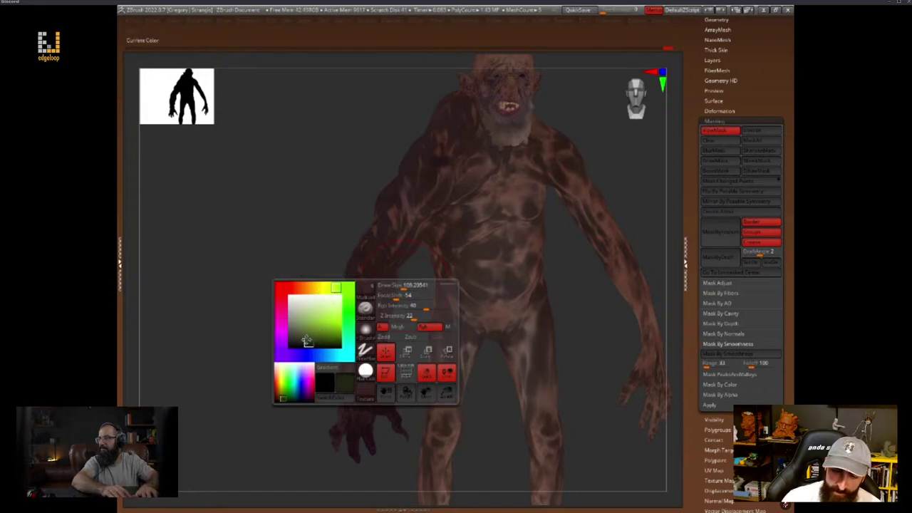
left_click(327, 287)
left_click(302, 341)
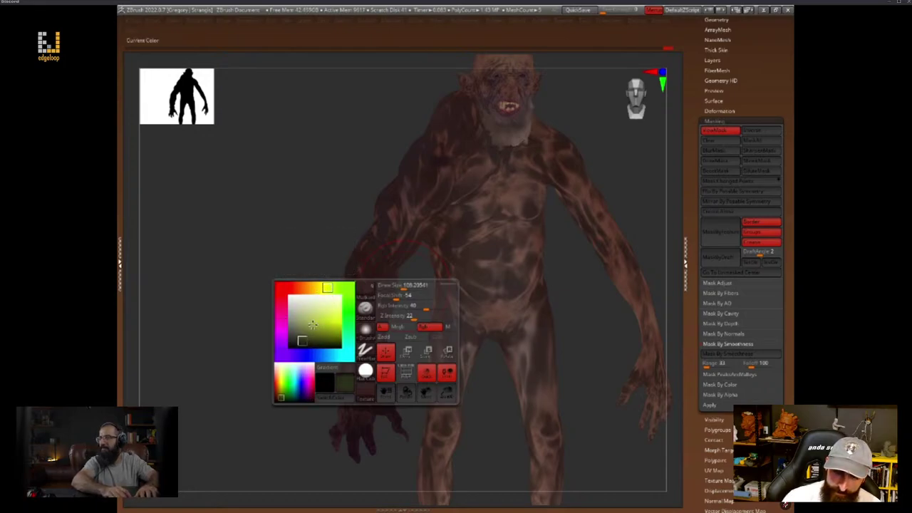
key("space")
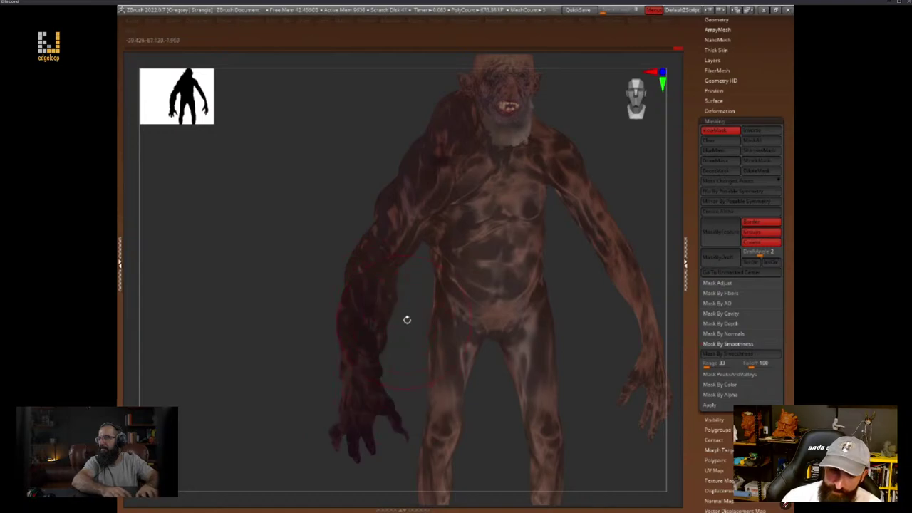
Shift the paint colour to a yellower olive and paint it over the bulky forearm and wrist through the mask
right_click_drag(406, 319, 378, 348, "ctrl")
key("space")
key("space")
key("ctrl+h")
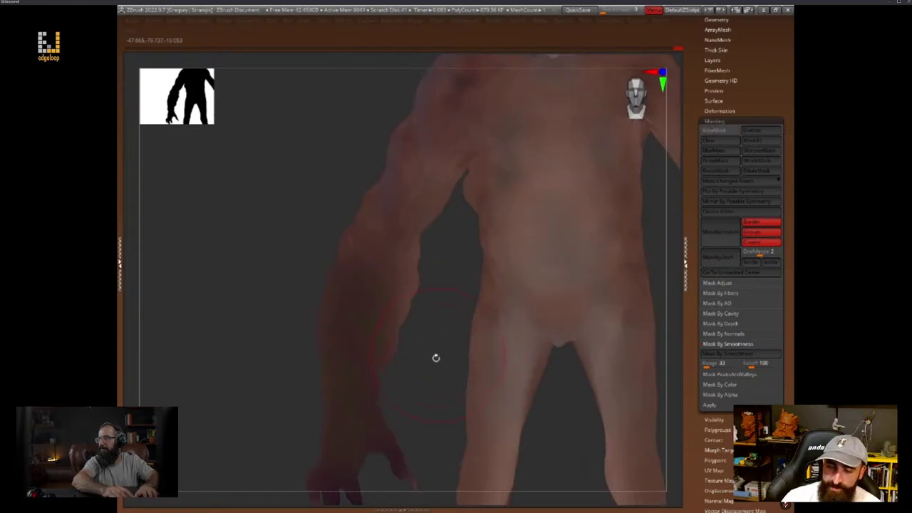
key("ctrl+h")
key("space")
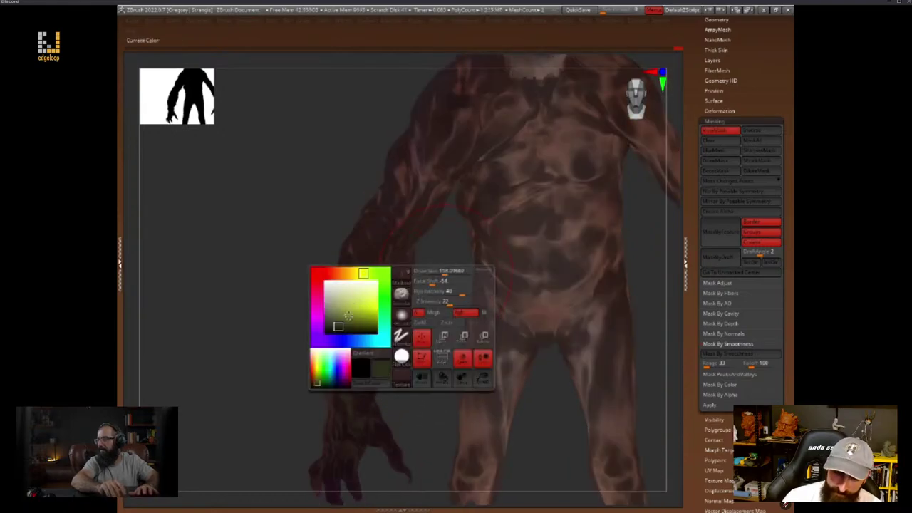
left_click_drag(336, 324, 367, 448)
left_click(355, 274)
left_click_drag(439, 349, 453, 318, "alt")
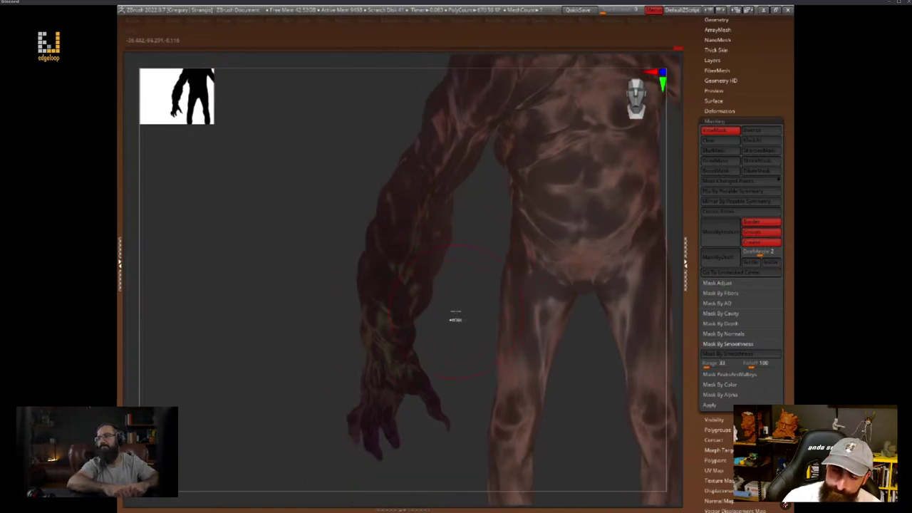
Tone down the olive patches on the bulky arm's forearm and wrist
key("ctrl+h")
key("space")
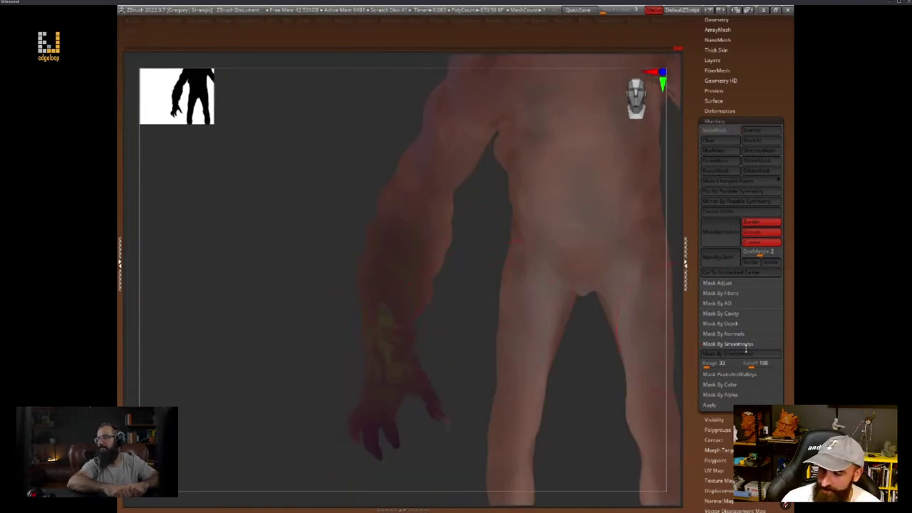
key("space")
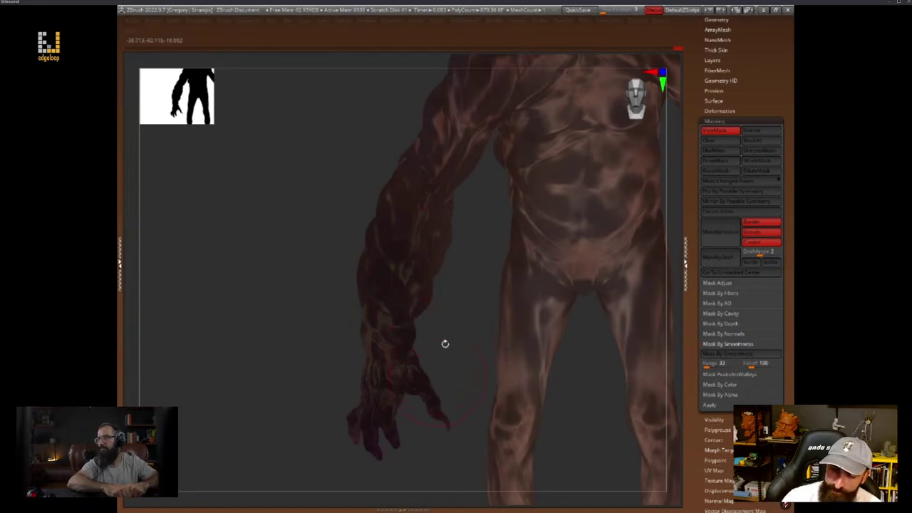
mouse_move(444, 343)
right_mouse_down()
mouse_move(470, 334)
mouse_move(432, 344)
right_mouse_up()
Replace the smoothness mask with a cavity mask over the body
key("ctrl+h")
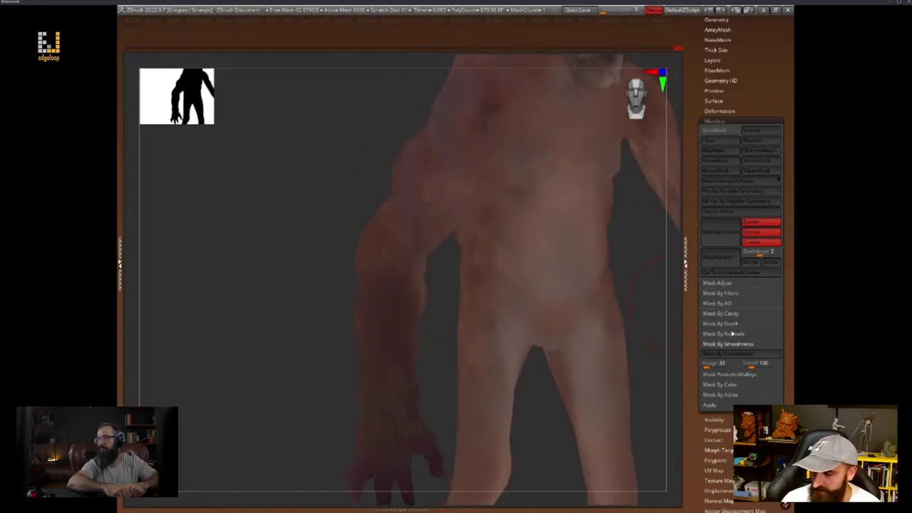
left_click(729, 324)
left_click(735, 314)
left_click(720, 322)
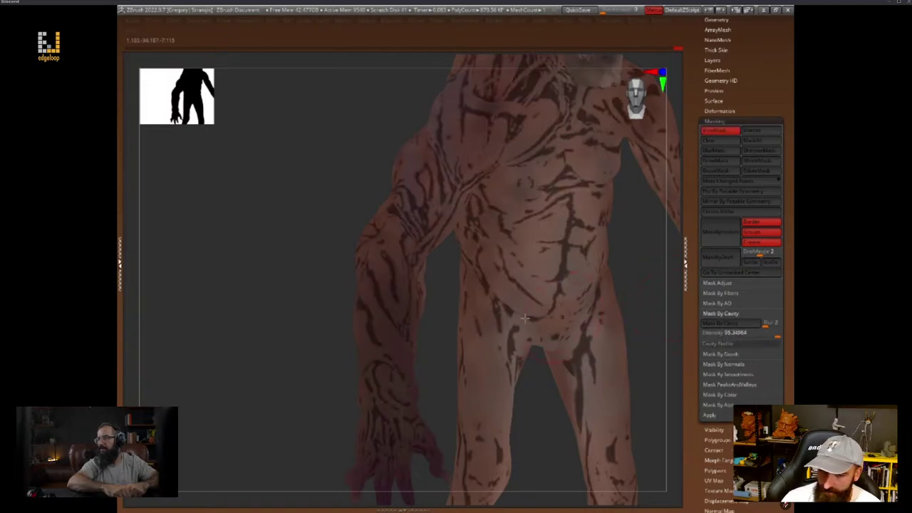
Go to a higher subdivision level, clear the mask, reapply the cavity mask and invert it to expose the creases
right_click_drag(450, 382, 459, 361)
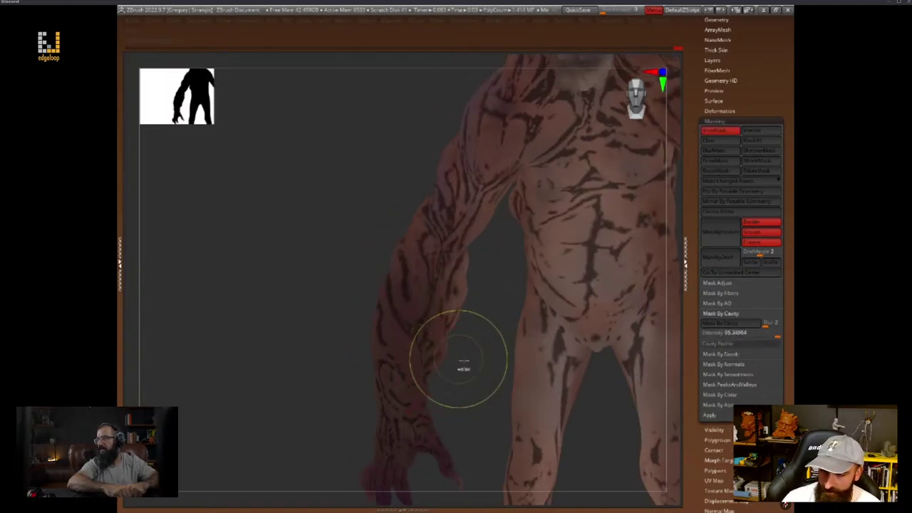
key("d")
left_click_drag(459, 360, 474, 366, "ctrl")
left_click(731, 325)
left_click(477, 367, "ctrl")
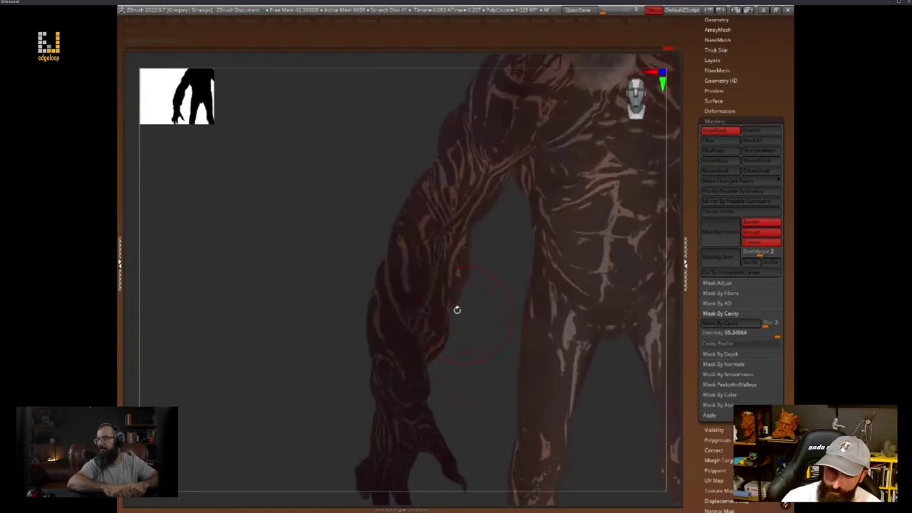
Pick a darker brown, paint it into the exposed creases of the bulky arm, and hide the mask display
key("space")
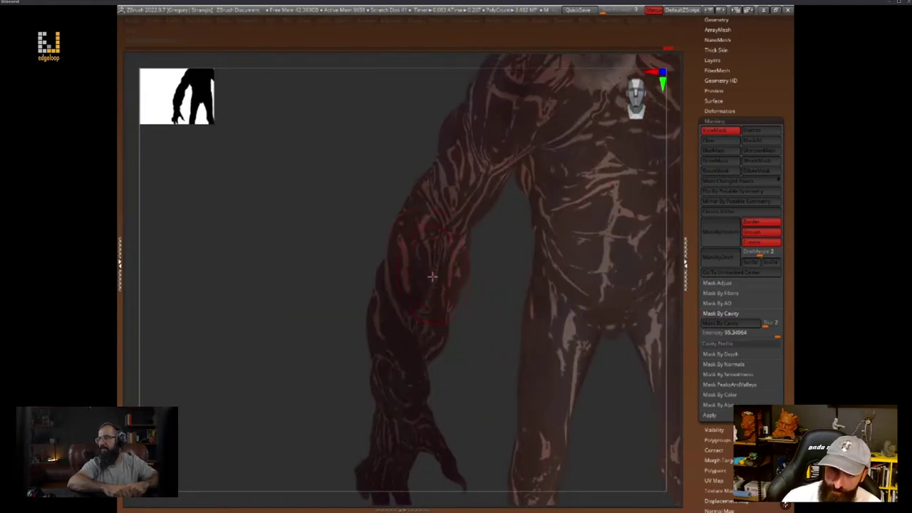
key("space")
left_click_drag(356, 362, 405, 263)
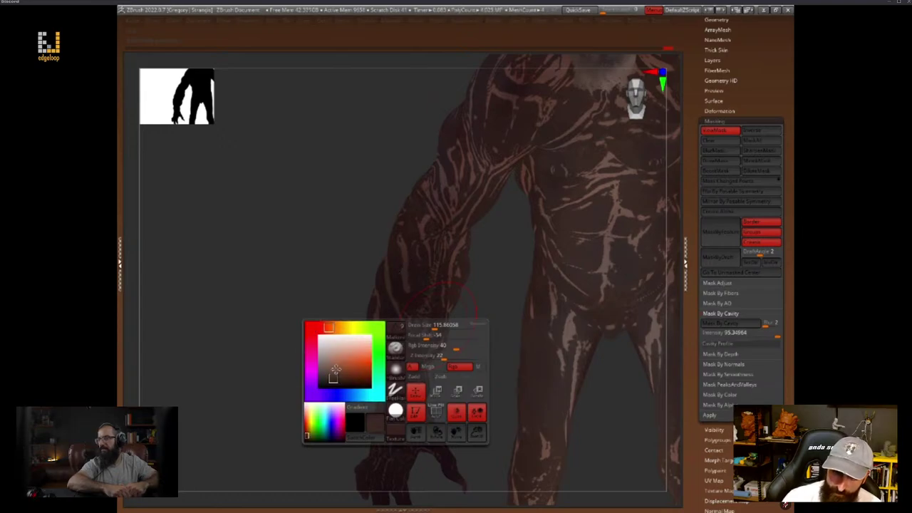
left_click(332, 369)
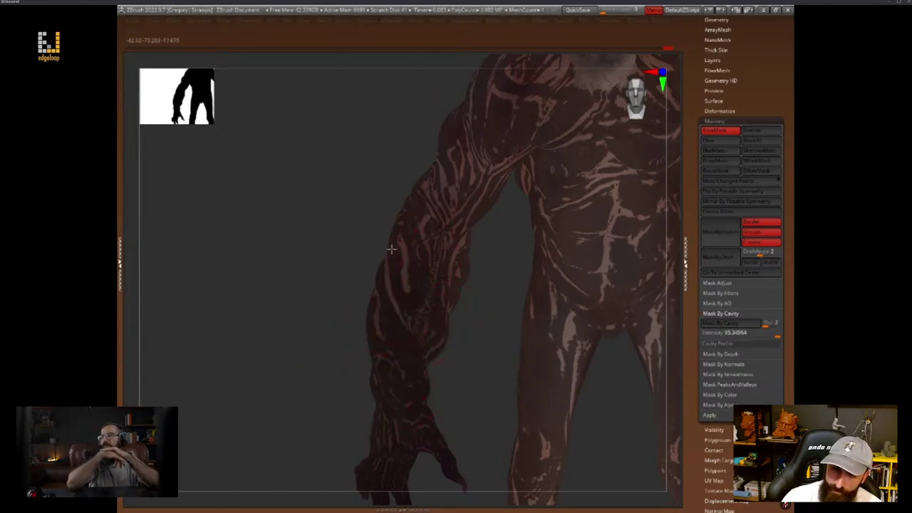
key("ctrl+h")
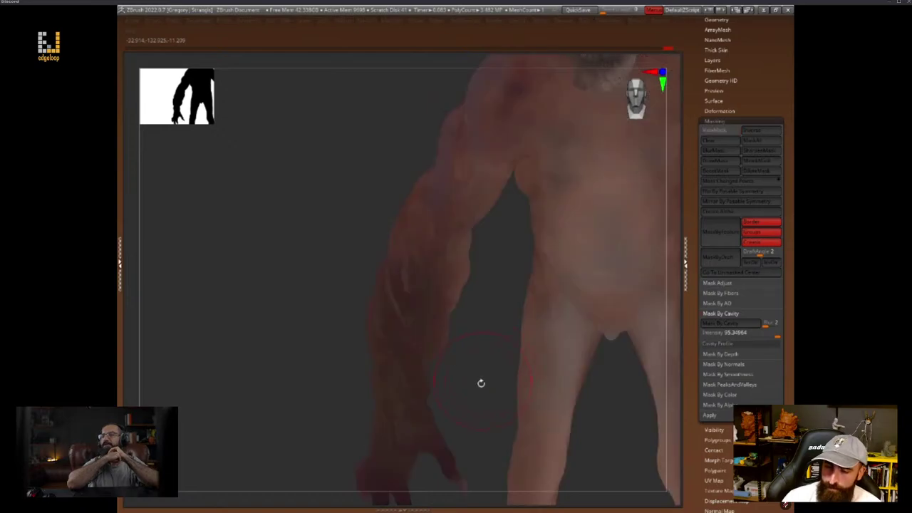
Examine the skin colours of the whole figure from the front and in three-quarter view
left_click_drag(480, 383, 468, 370, "alt")
left_click_drag(667, 306, 556, 376, "alt")
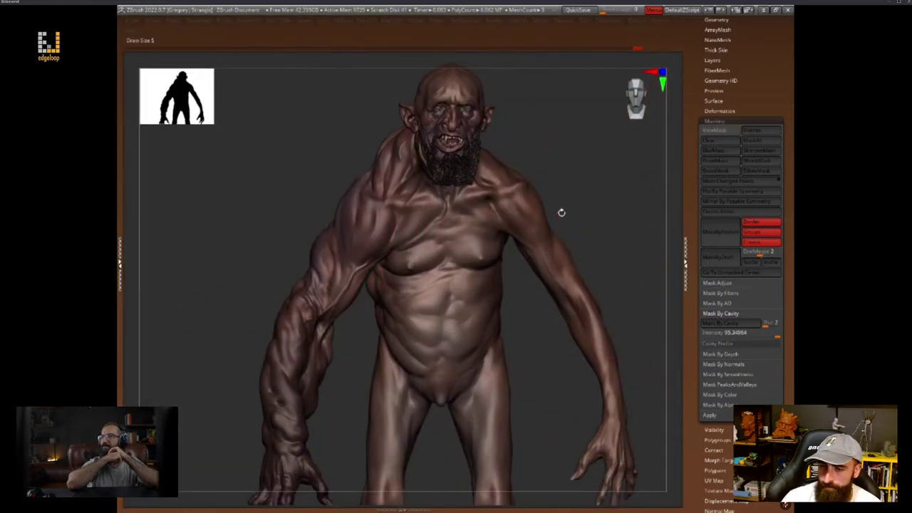
key("f")
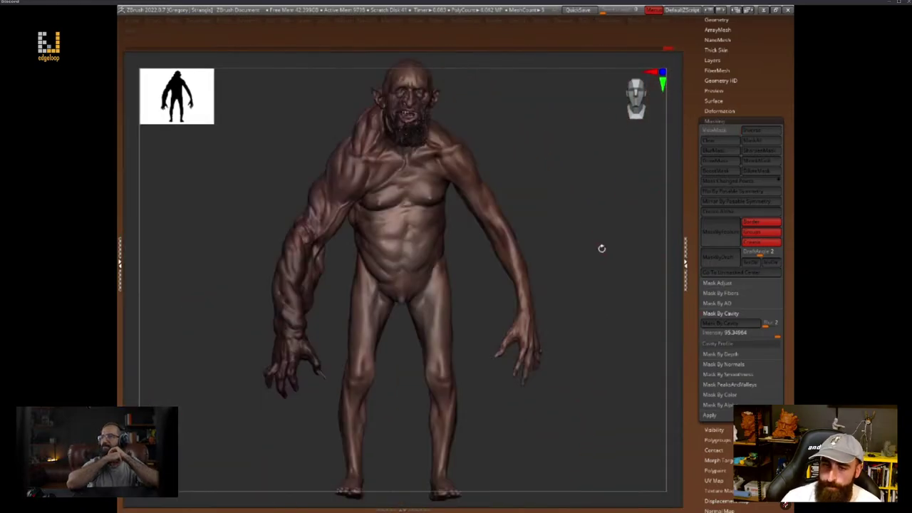
left_click_drag(520, 205, 605, 242)
left_click_drag(513, 211, 599, 215)
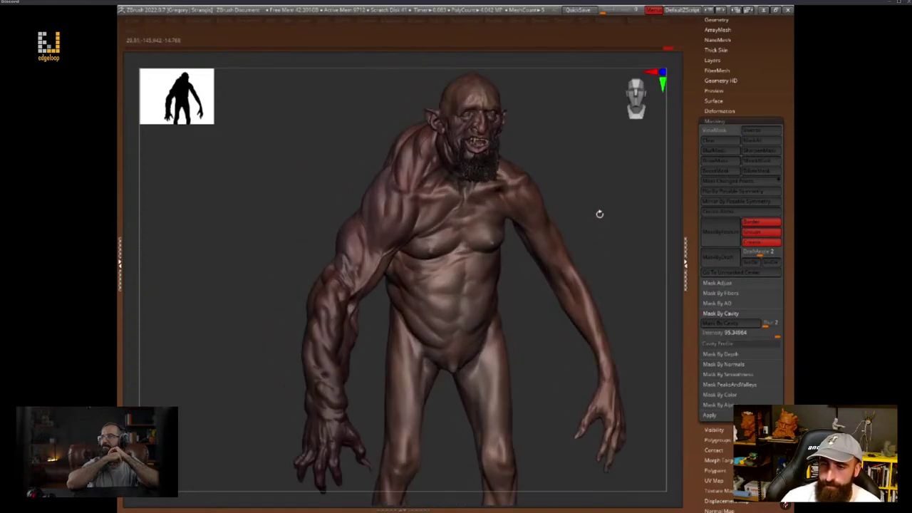
left_click_drag(652, 334, 629, 349)
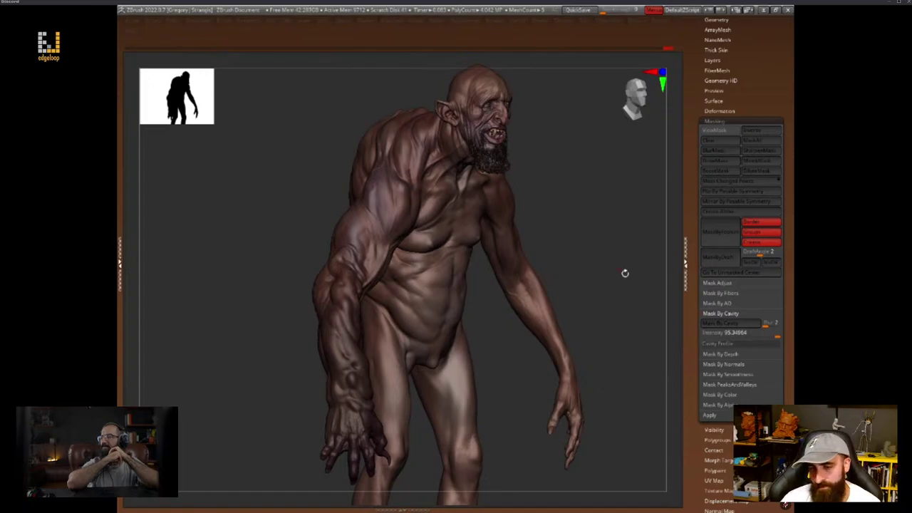
left_click_drag(624, 274, 615, 273)
key("shift+f")
key("shift+f")
Paint a darker brown tone over both nipples on the chest with a small brush
mouse_move(591, 146)
left_mouse_down("alt")
mouse_move(592, 193)
mouse_move(626, 291)
mouse_move(631, 284)
left_mouse_up("alt")
key("space")
left_click_drag(537, 387, 549, 356, "alt")
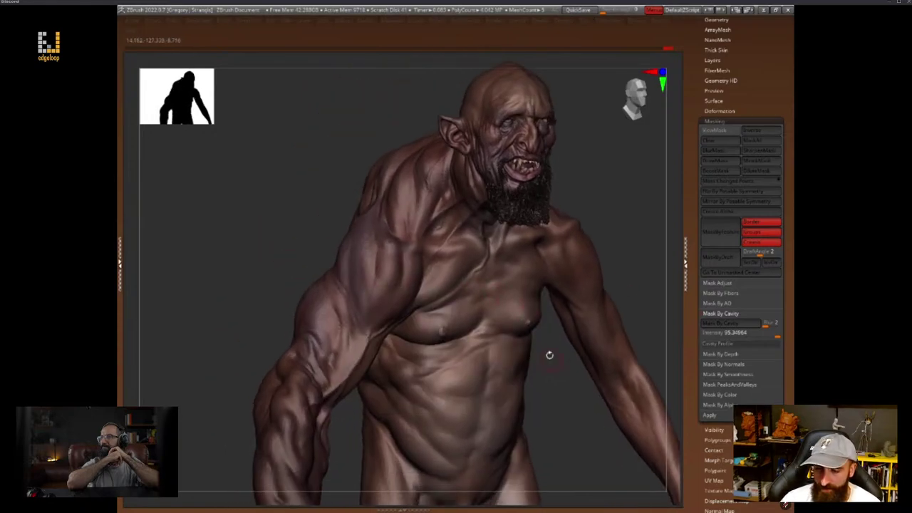
key("space")
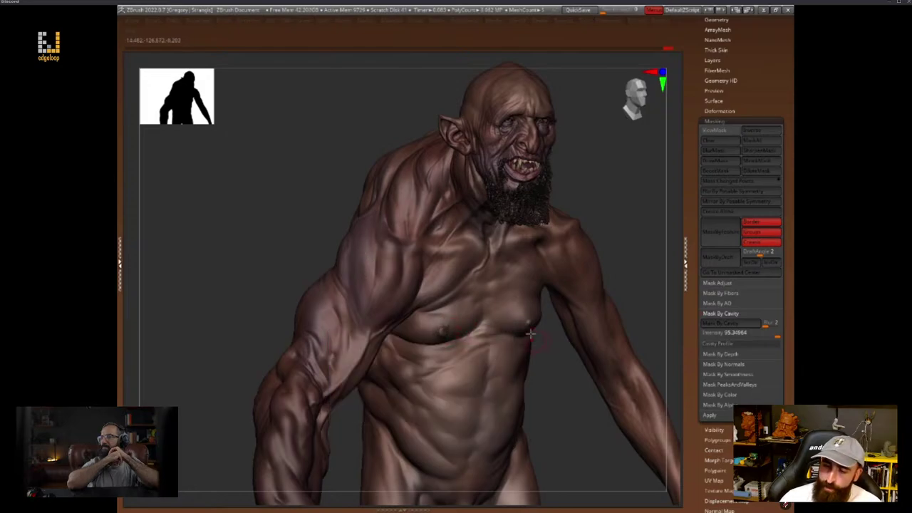
left_click_drag(571, 390, 567, 428)
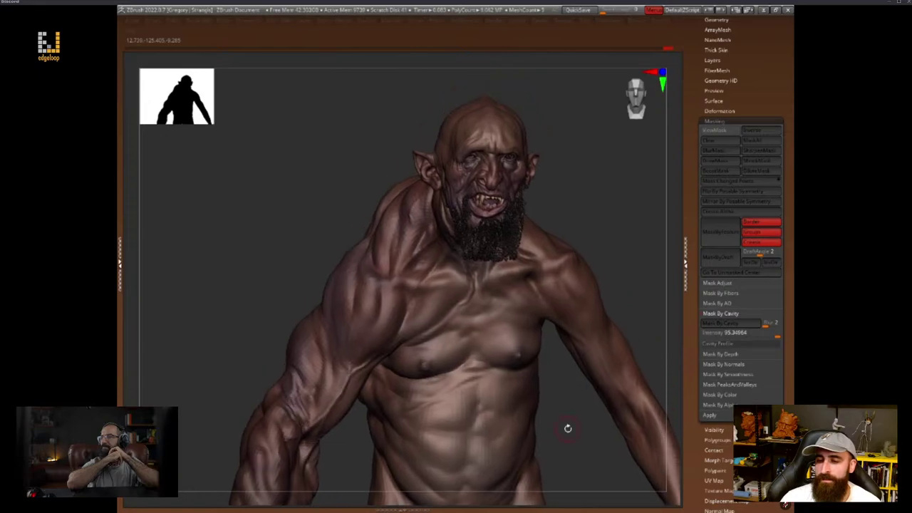
Choose a redder brown, lower the RGB intensity, and paint subtle redness over the cheek and temple
mouse_move(627, 207)
left_mouse_down("alt")
mouse_move(646, 250)
mouse_move(634, 279)
left_mouse_up("alt")
key("space")
mouse_move(604, 308)
left_mouse_down()
mouse_move(622, 317)
mouse_move(623, 378)
left_mouse_up()
mouse_move(587, 330)
left_mouse_down()
mouse_move(606, 320)
mouse_move(609, 302)
left_mouse_up()
key("space")
key("space")
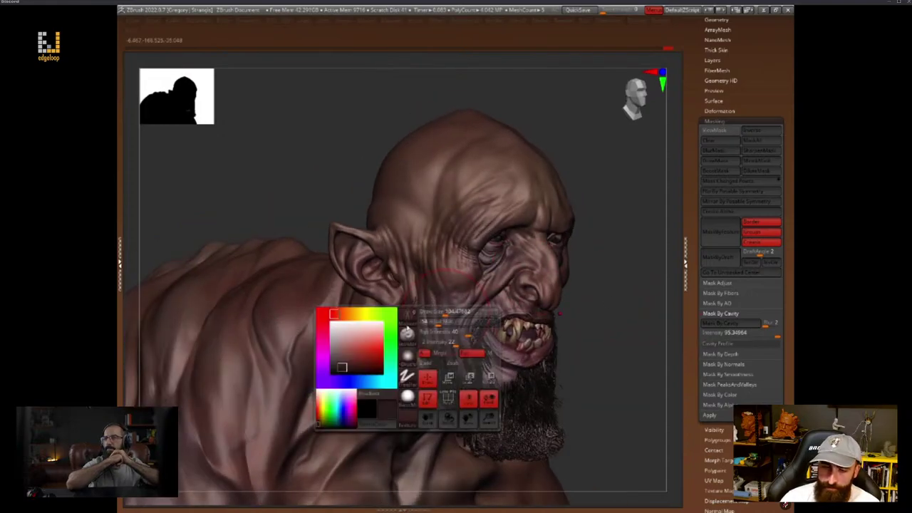
left_click_drag(364, 343, 299, 291)
key("space")
left_click_drag(446, 273, 451, 274)
left_click_drag(470, 294, 466, 294)
key("space")
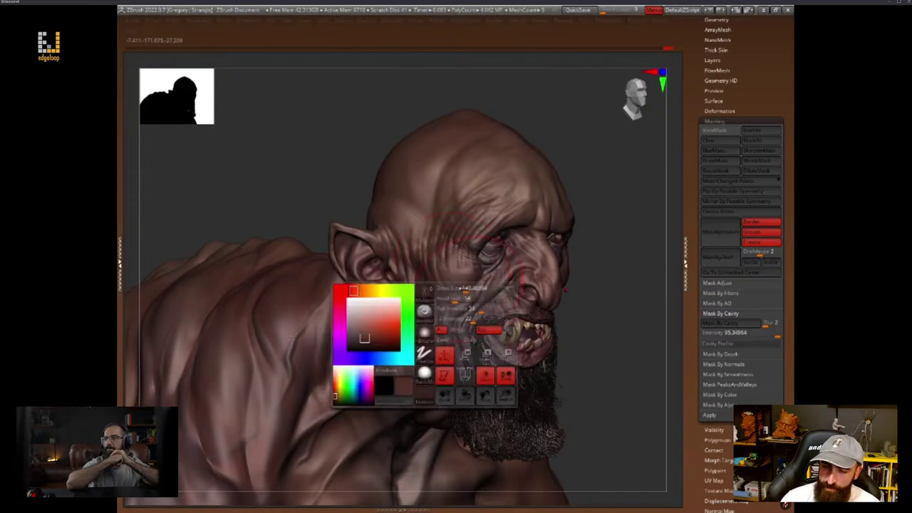
Mask the body by smoothness with a range of 7 and hide the mask display
left_click(736, 374)
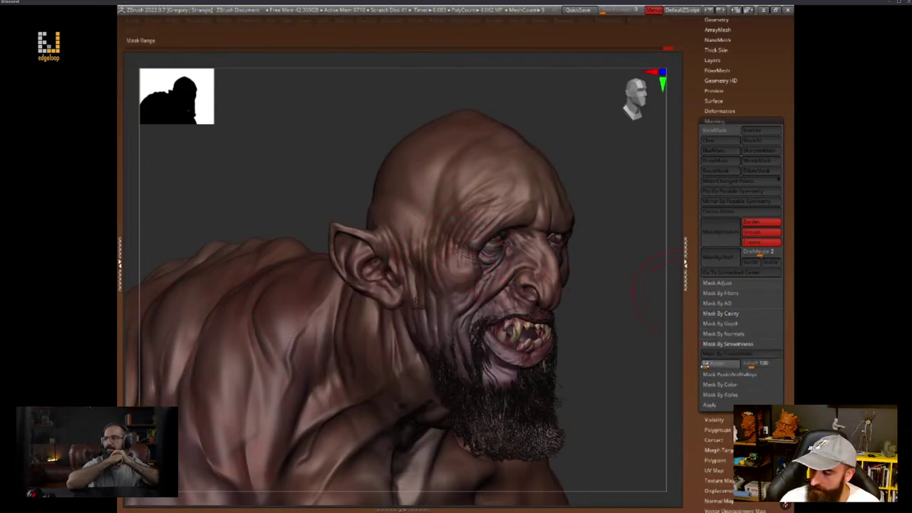
left_click(727, 344)
key("space")
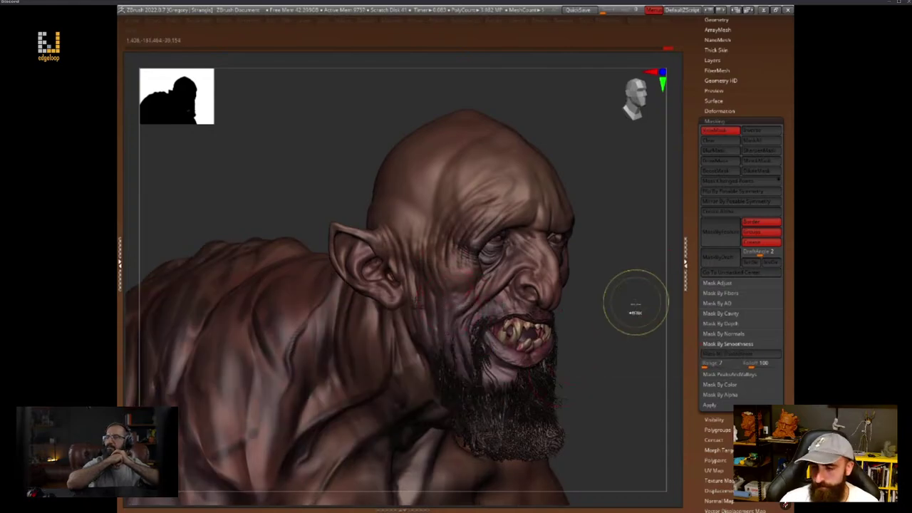
key("ctrl+h")
Switch the paint stroke to Color Spray and spray mottled colour over the forehead and temple
left_click_drag(643, 325, 617, 294)
key("space")
left_click(465, 342)
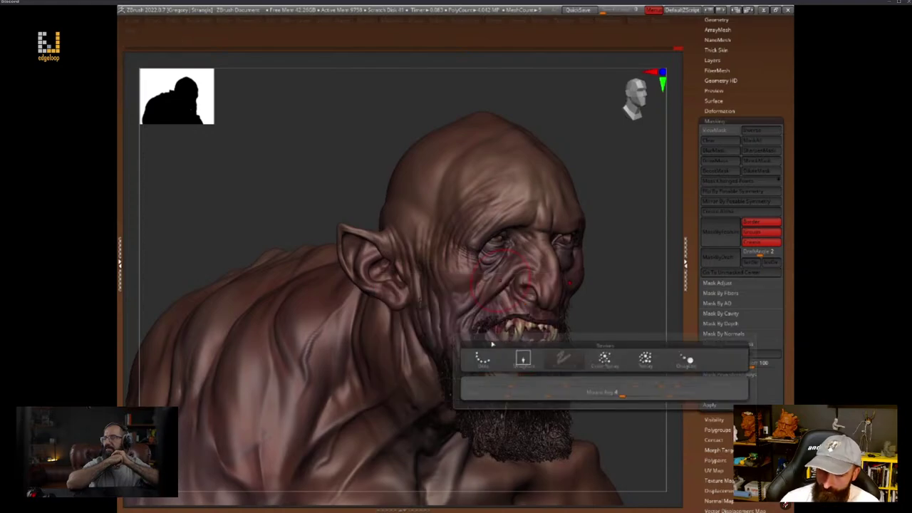
left_click(617, 363)
mouse_move(491, 201)
left_mouse_down()
mouse_move(466, 231)
mouse_move(442, 184)
left_mouse_up()
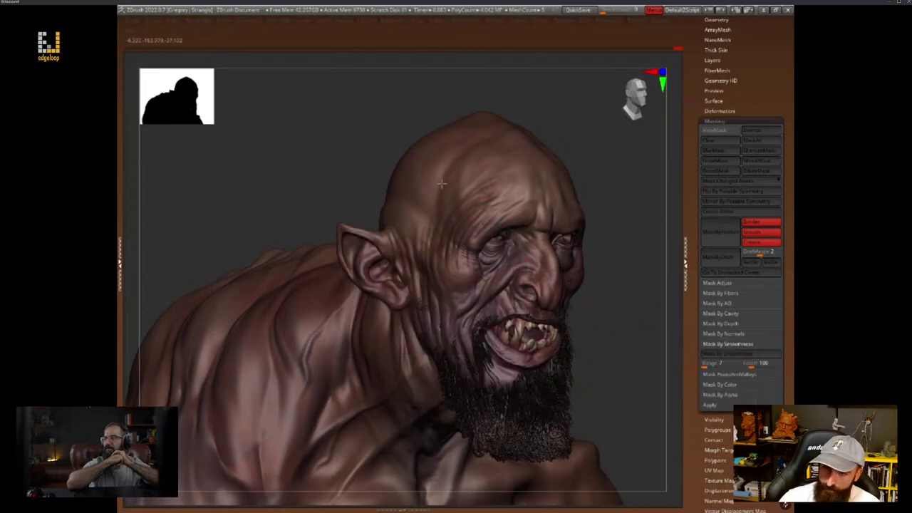
Choose a greyer, less saturated brown and spray it over the crown of the head
mouse_move(599, 290)
left_mouse_down()
mouse_move(614, 320)
mouse_move(623, 274)
left_mouse_up()
key("space")
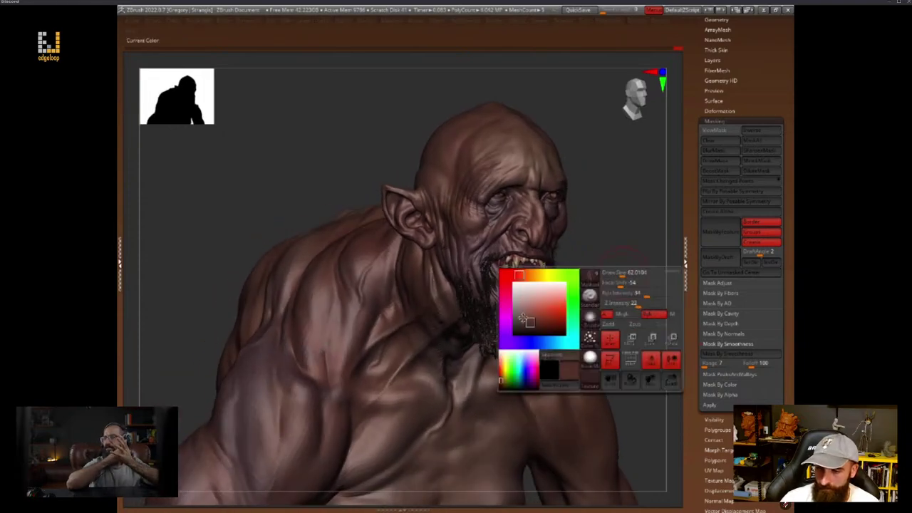
left_click(524, 320)
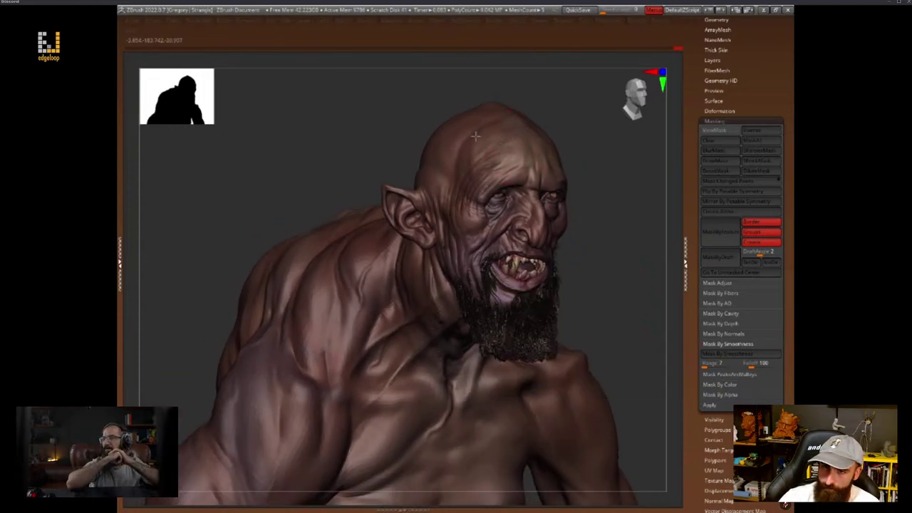
Shift the spray colour towards olive brown and paint it over the forehead, scalp and temple
left_click_drag(612, 179, 593, 226)
key("space")
key("space")
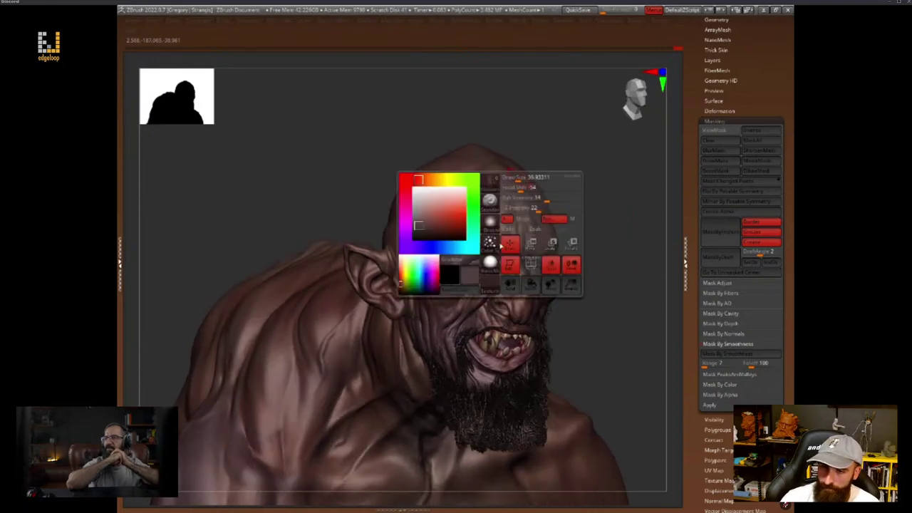
left_click(494, 245)
key("space")
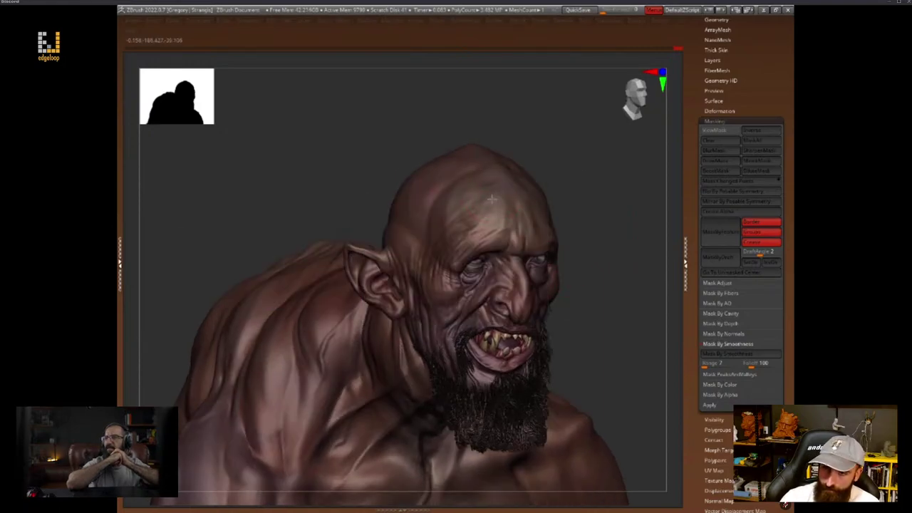
key("space")
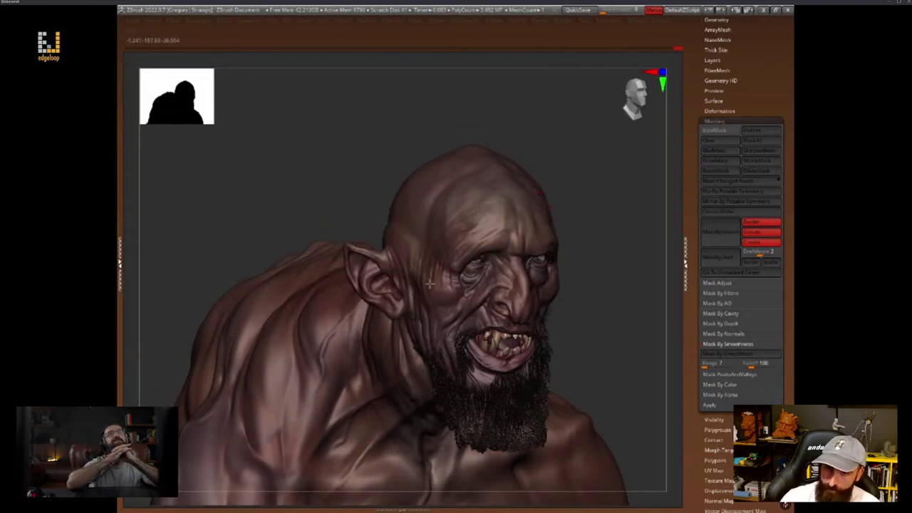
Continue the olive-brown mottling around the side of the skull and onto the opposite half of the forehead
mouse_move(583, 207)
left_mouse_down()
mouse_move(604, 234)
mouse_move(593, 290)
mouse_move(539, 259)
left_mouse_up()
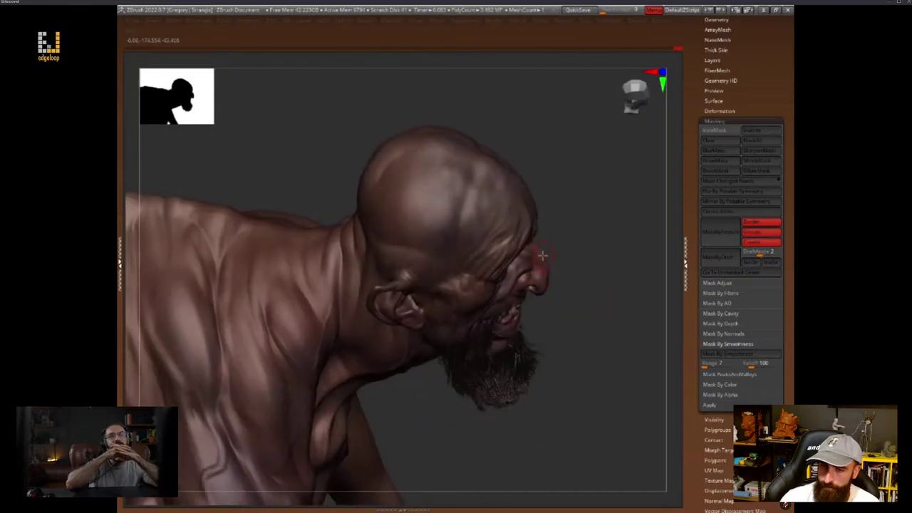
mouse_move(580, 199)
left_mouse_down()
mouse_move(613, 264)
mouse_move(626, 278)
mouse_move(648, 270)
mouse_move(637, 289)
mouse_move(637, 267)
left_mouse_up()
key("space")
key("space")
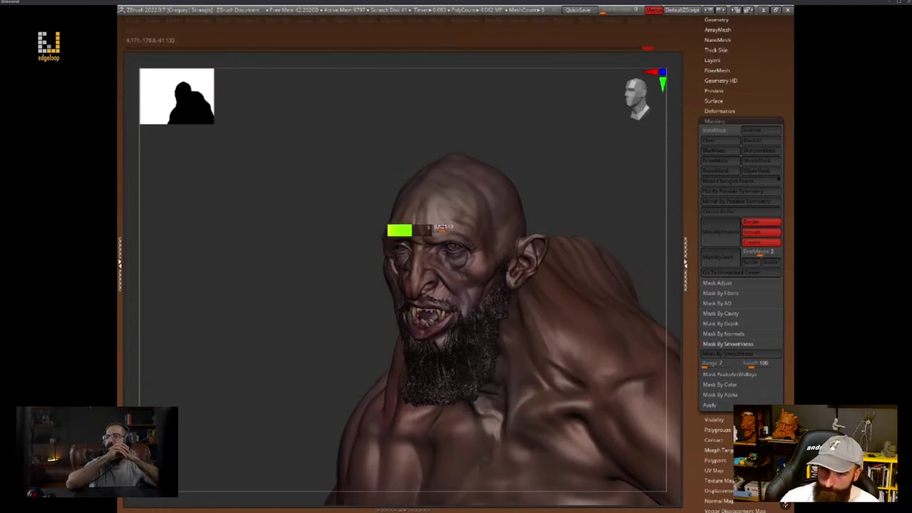
key("space")
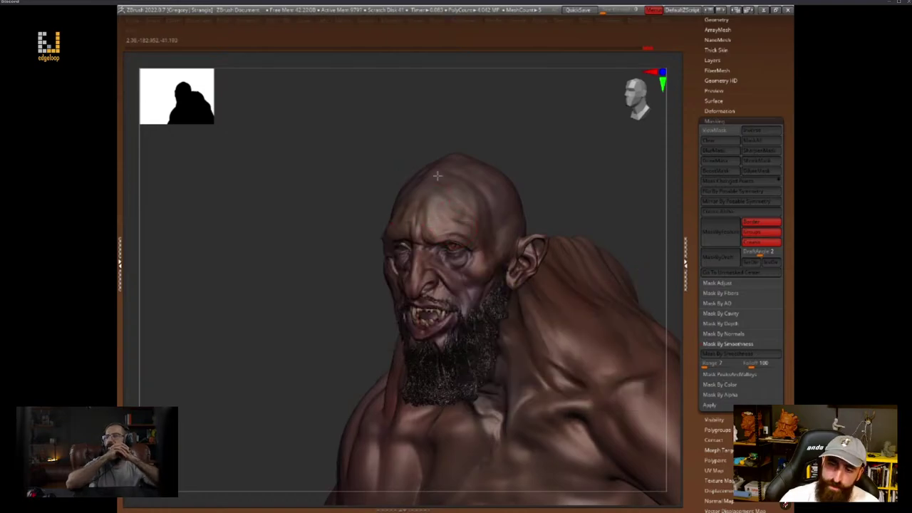
Sample a reddish colour from inside the mouth and paint both eyeballs with it
mouse_move(601, 208)
left_mouse_down()
mouse_move(584, 246)
mouse_move(572, 248)
mouse_move(584, 326)
mouse_move(605, 256)
left_mouse_up()
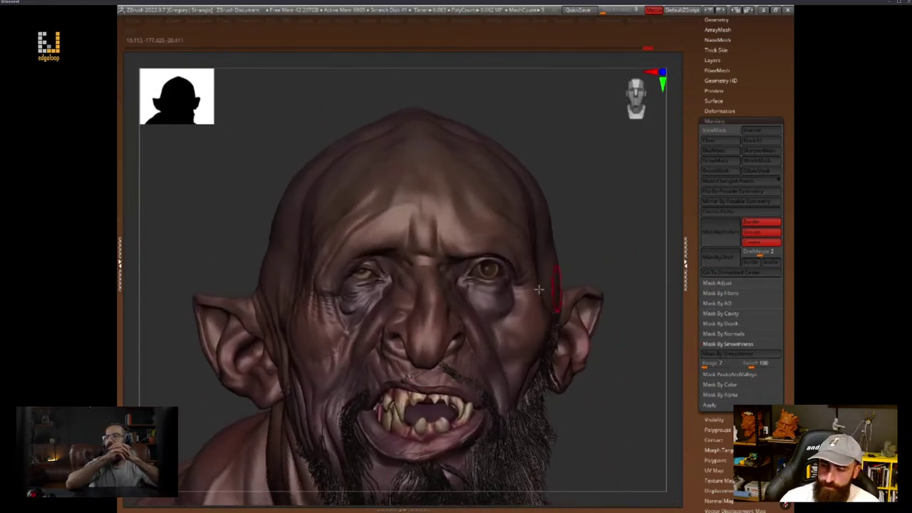
key("space")
key("space")
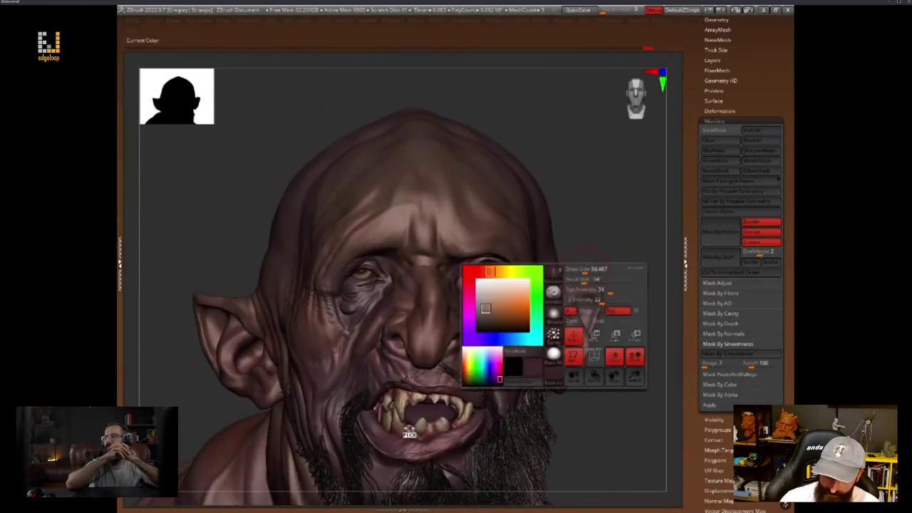
key("space")
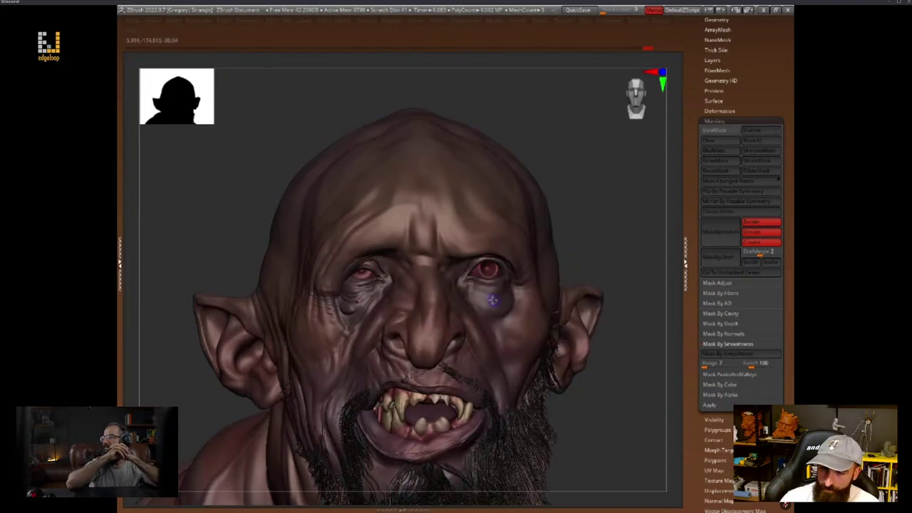
left_click_drag(606, 240, 605, 285)
key("space")
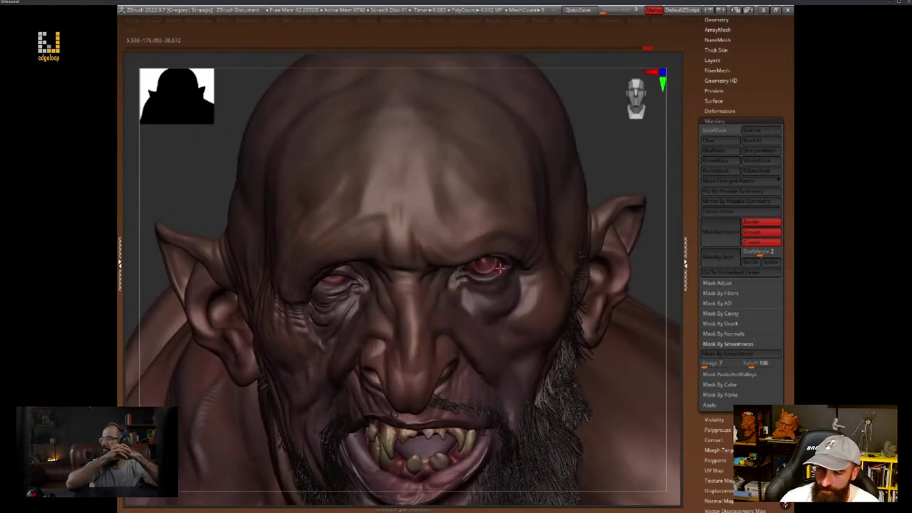
Paint a reddish tone along the lower eyelid rim and outer corner of the wide-open eye
key("space")
left_click(541, 360)
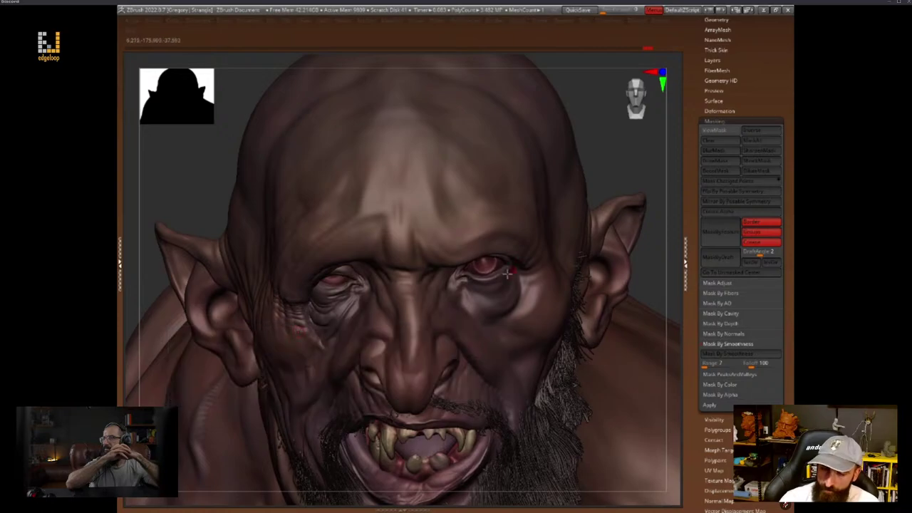
key("space")
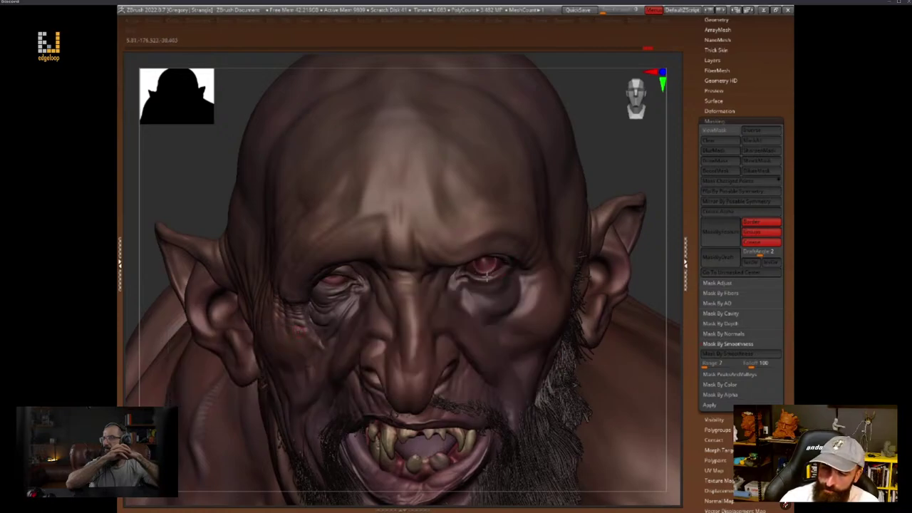
Deepen the red of the eyeballs and redden the inner corner of the wide-open eye
left_click_drag(657, 272, 494, 238)
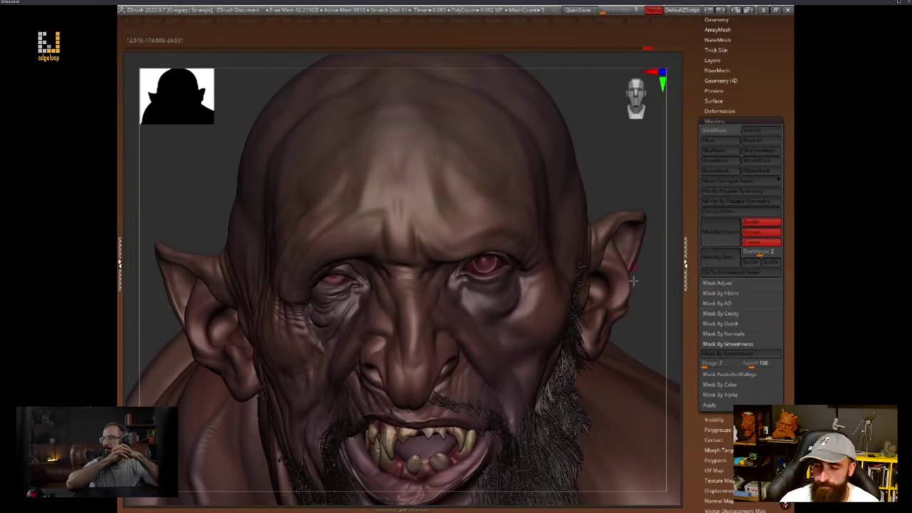
mouse_move(632, 282)
left_mouse_down()
mouse_move(643, 301)
mouse_move(633, 299)
left_mouse_up()
key("space")
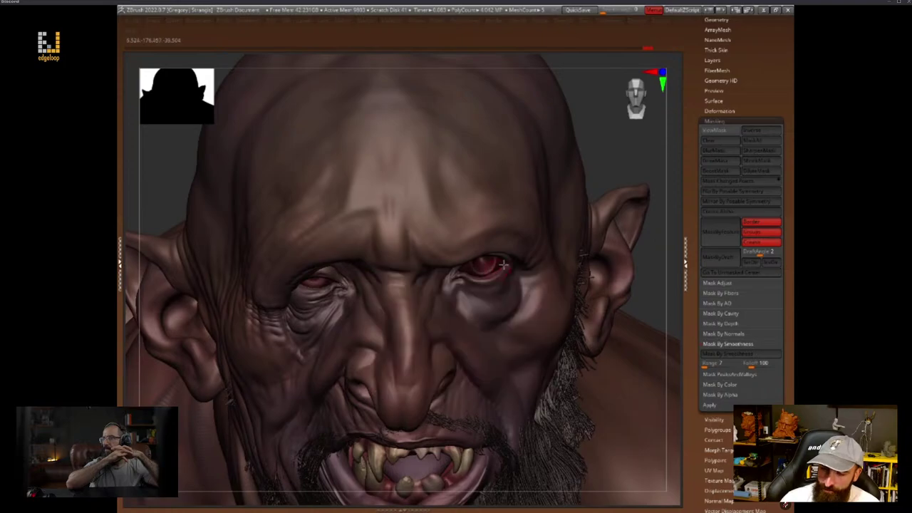
mouse_move(641, 221)
left_mouse_down()
mouse_move(609, 145)
mouse_move(570, 153)
left_mouse_up()
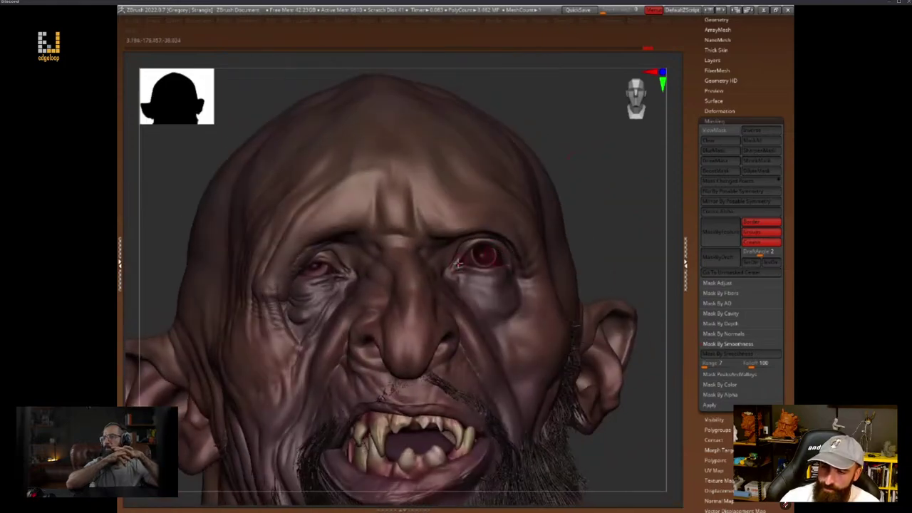
mouse_move(510, 265)
left_mouse_down()
mouse_move(647, 214)
mouse_move(387, 266)
left_mouse_up()
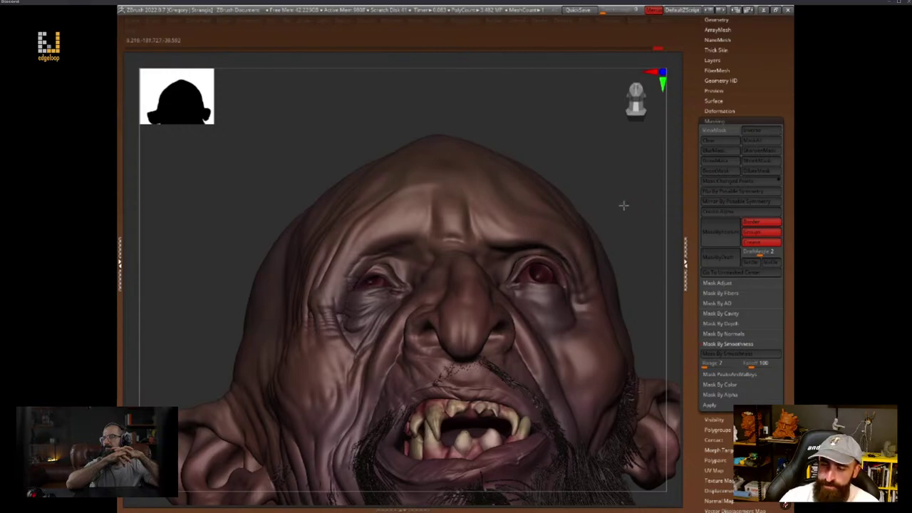
Select the eyeballs and recolour them white
left_click_drag(623, 205, 617, 265)
left_click(511, 269, "alt")
left_click_drag(641, 217, 630, 251)
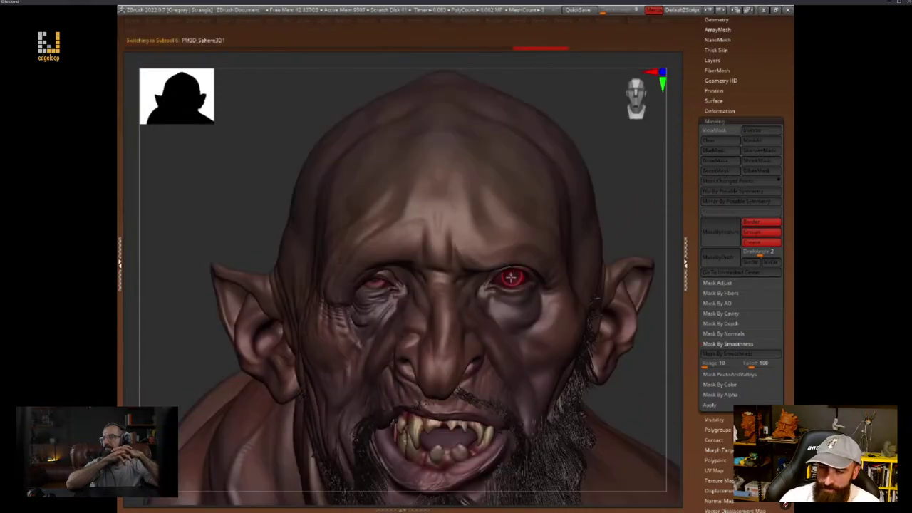
key("space")
left_click(426, 296)
key("space")
left_click(418, 289)
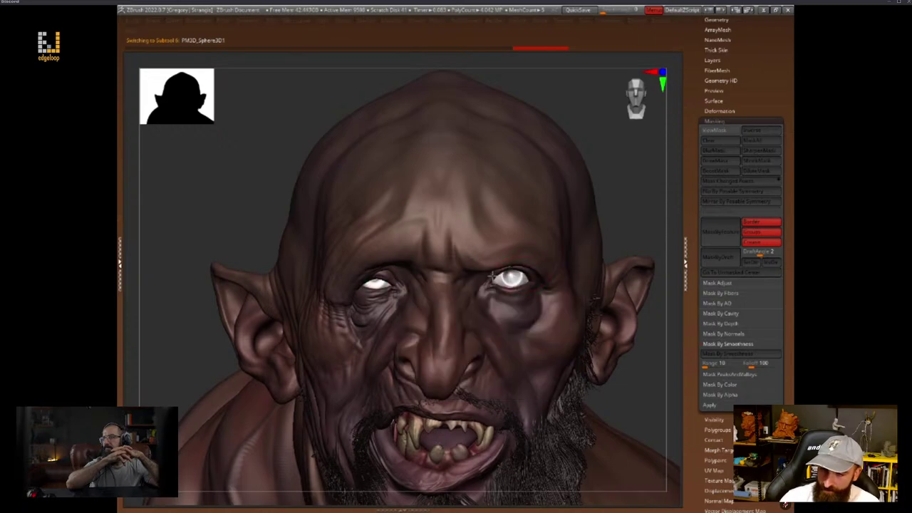
Pick a pale violet-blue and tint the centres of both eyeballs with it
key("space")
left_click(389, 336)
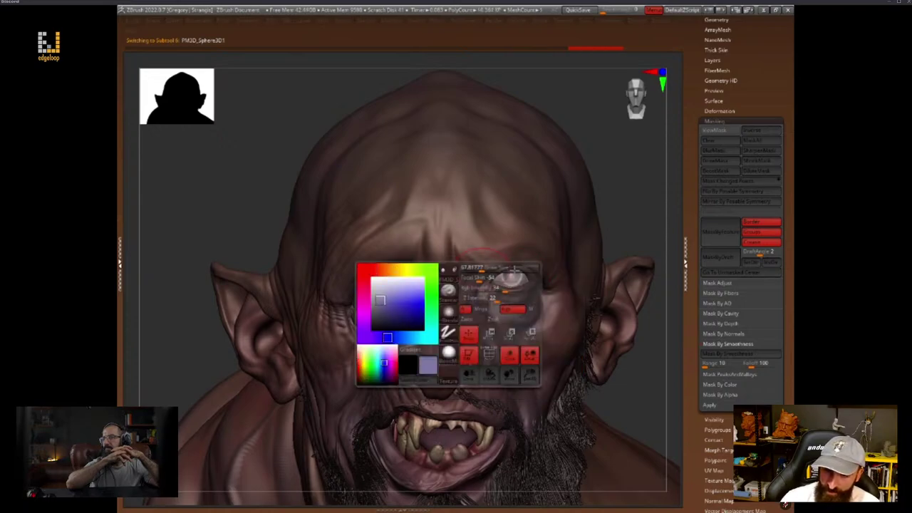
key("space")
mouse_move(635, 235)
left_mouse_down()
mouse_move(643, 321)
mouse_move(606, 240)
left_mouse_up()
key("space")
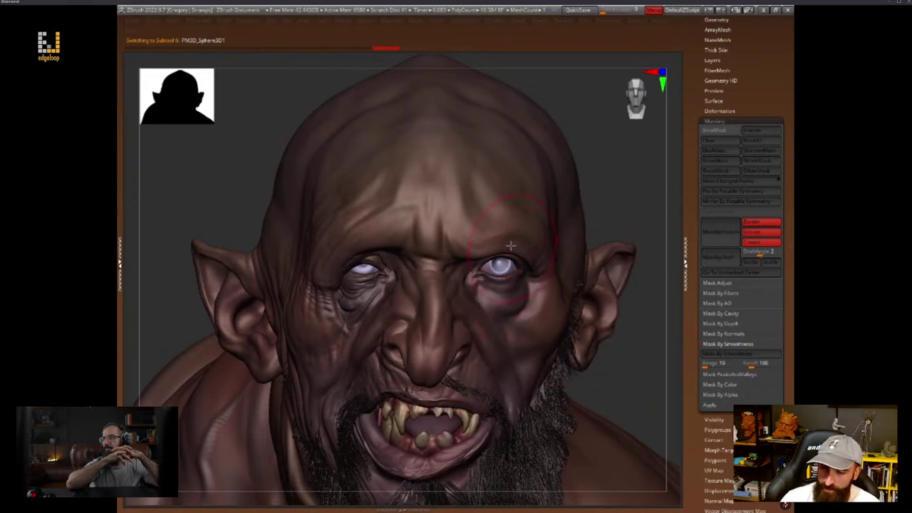
Reduce the brush size and paint dark navy into the irises of both eyes
key("space")
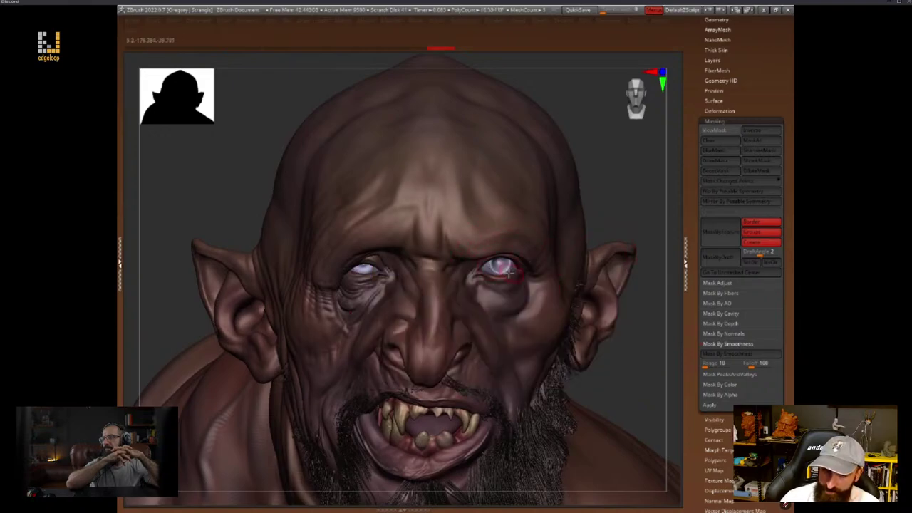
key("space")
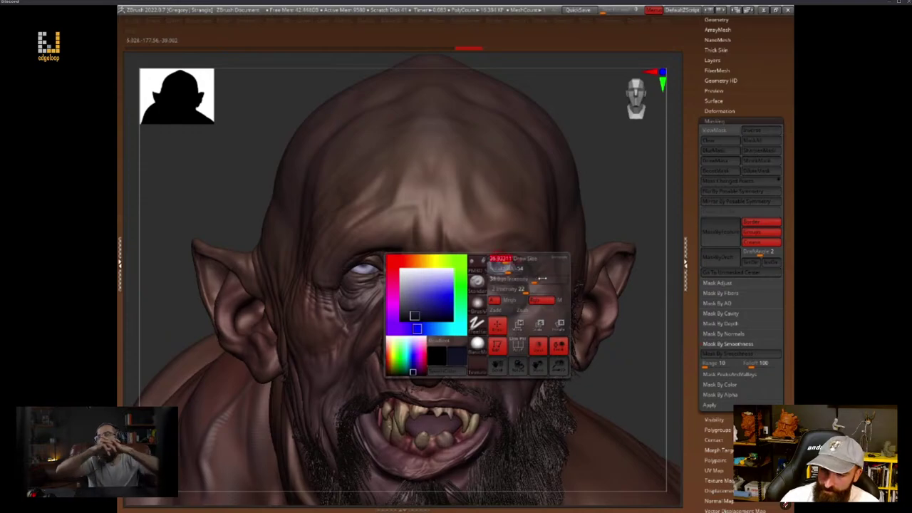
left_click_drag(500, 265, 500, 266)
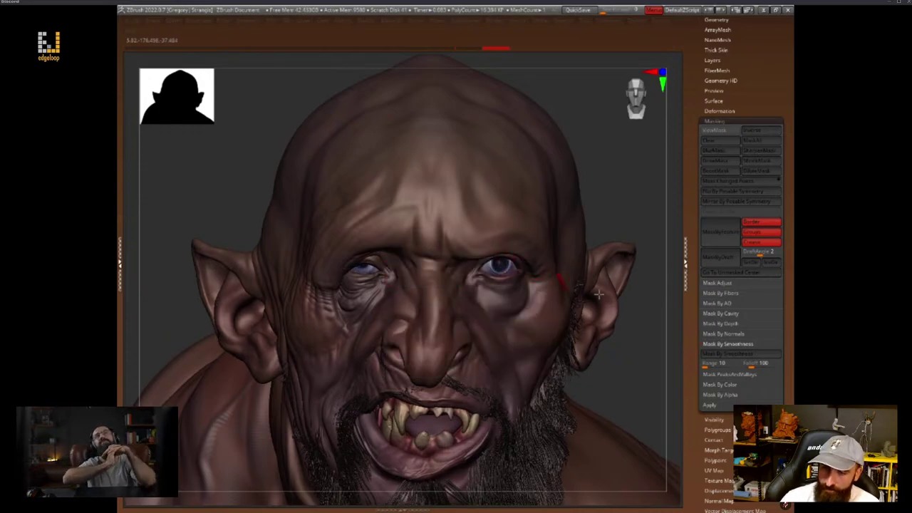
Choose a dark red and paint it around the irises and lids of both eyes with a small brush
right_click_drag(564, 280, 631, 301, "ctrl")
key("space")
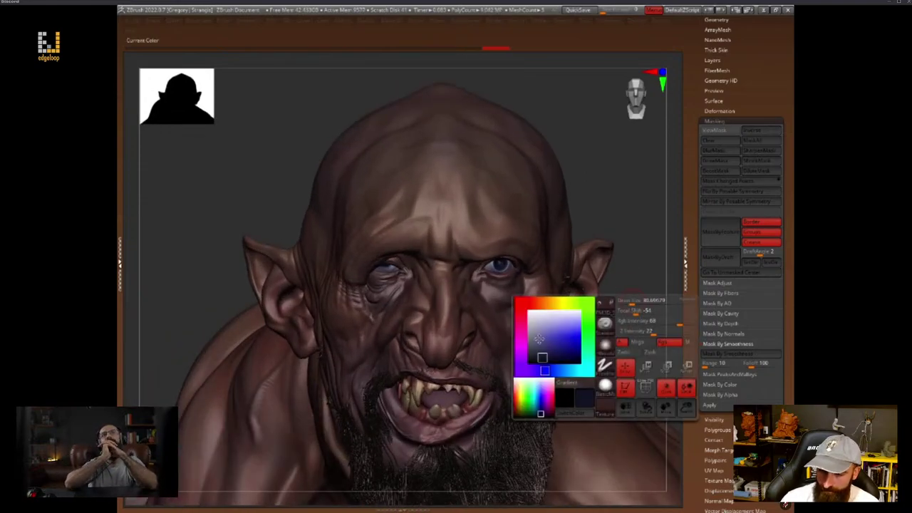
left_click(530, 303)
left_click(546, 347)
key("space")
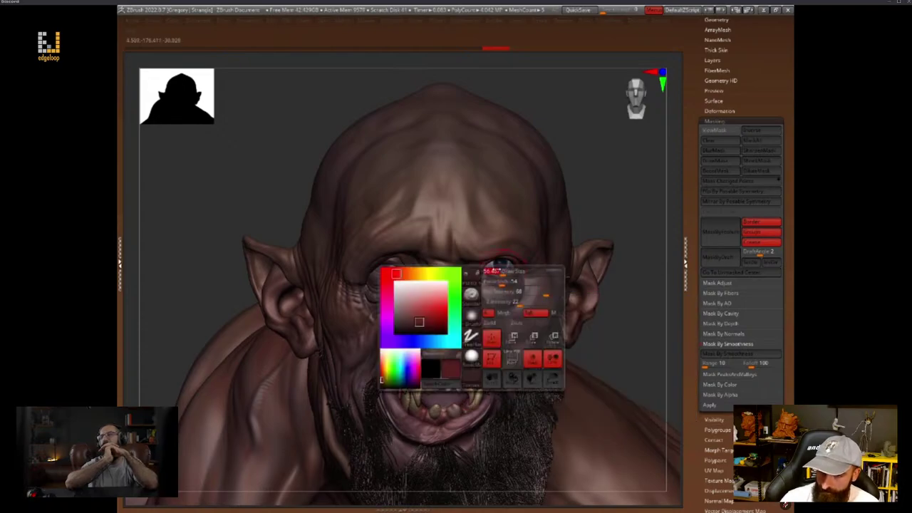
key("space")
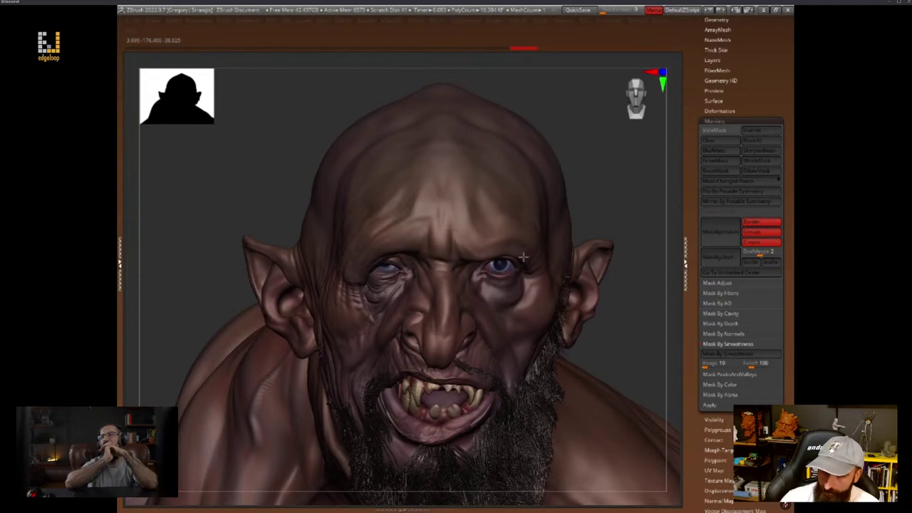
key("space")
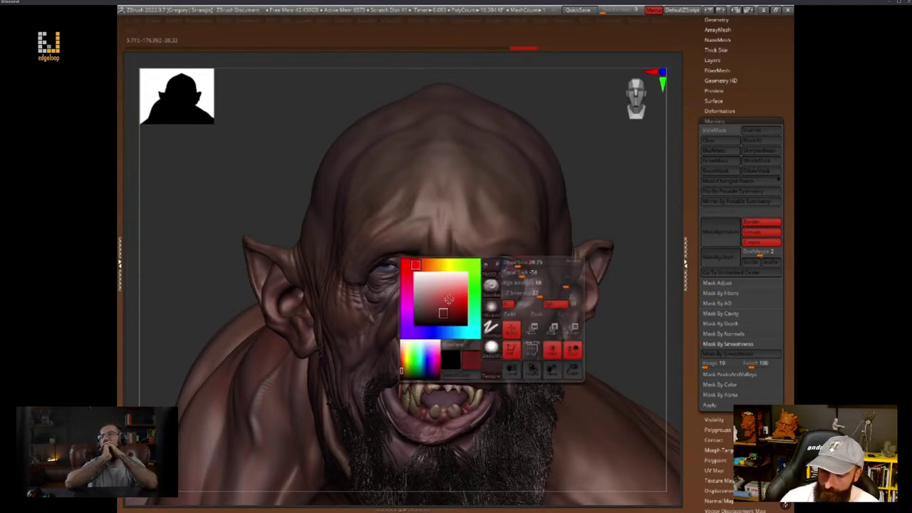
key("space")
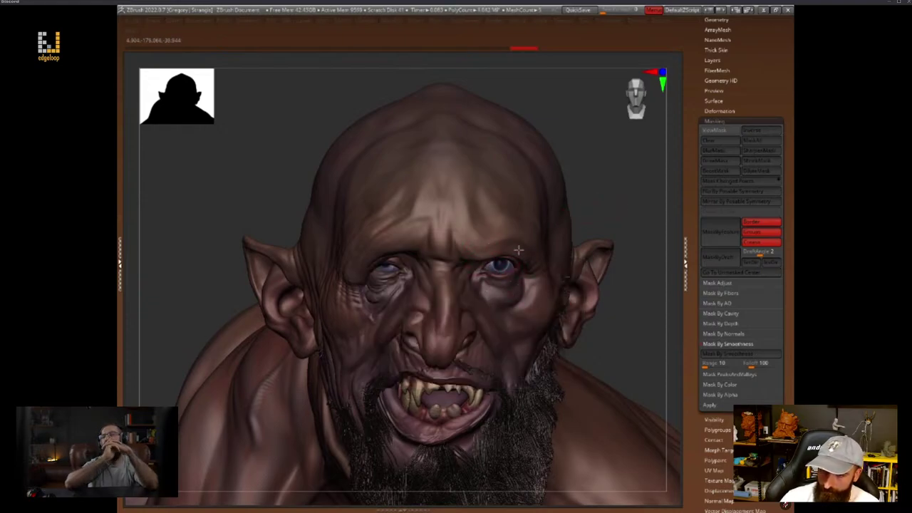
left_click(515, 270, "alt")
key("space")
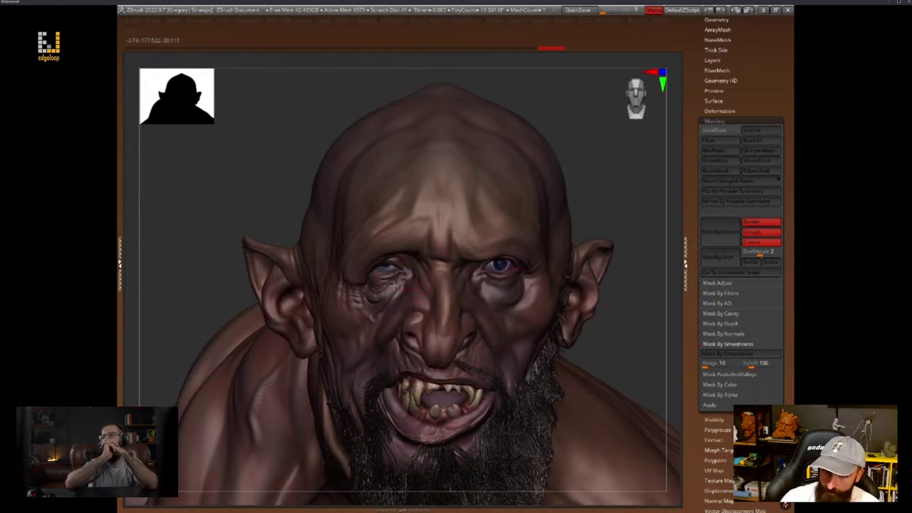
Build up the dark red on the eyeballs, switching between the head and eye parts and adjusting the brush size
mouse_move(635, 317)
left_mouse_down("alt")
mouse_move(634, 307)
mouse_move(617, 318)
mouse_move(617, 271)
mouse_move(646, 297)
mouse_move(641, 267)
left_mouse_up("alt")
left_click(523, 235, "alt")
key("shift+space")
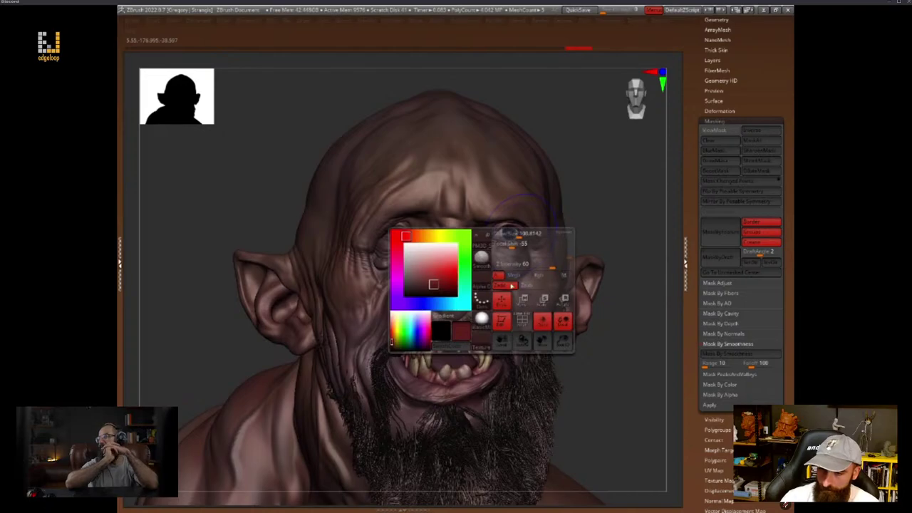
mouse_move(599, 242)
left_mouse_down("alt")
mouse_move(598, 293)
mouse_move(608, 294)
left_mouse_up("alt")
key("space")
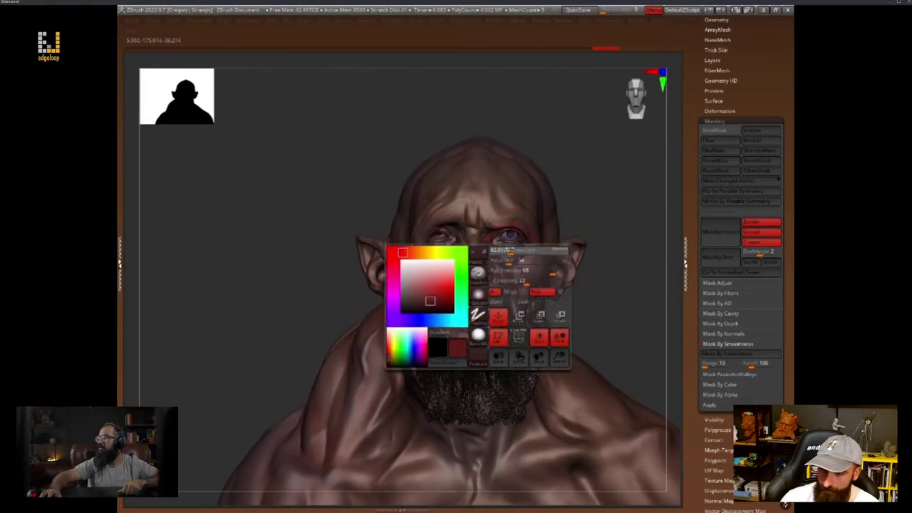
mouse_move(591, 250)
left_mouse_down()
mouse_move(625, 292)
mouse_move(603, 281)
left_mouse_up()
left_click(490, 246, "alt")
key("space")
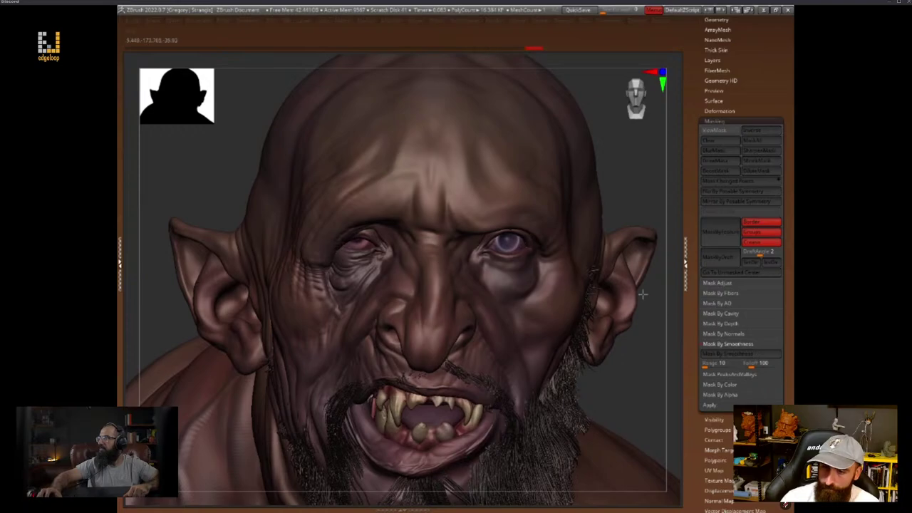
Set the paint colour to black and reduce the brush size for the pupils
left_click_drag(642, 294, 635, 285, "alt")
key("space")
left_click(536, 338)
key("space")
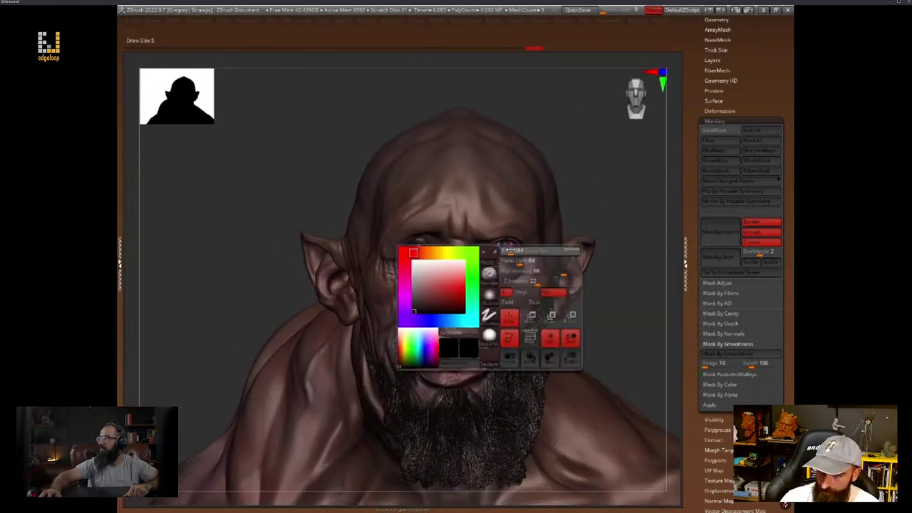
Paint dark red patches on the muscular forearm just below the elbow
mouse_move(624, 284)
left_mouse_down()
mouse_move(624, 301)
mouse_move(622, 252)
mouse_move(631, 302)
mouse_move(635, 279)
mouse_move(631, 337)
mouse_move(627, 352)
mouse_move(608, 323)
mouse_move(603, 364)
mouse_move(653, 360)
mouse_move(572, 299)
left_mouse_up()
right_click(334, 340)
left_click_drag(328, 246, 471, 187, "alt")
right_click(434, 321)
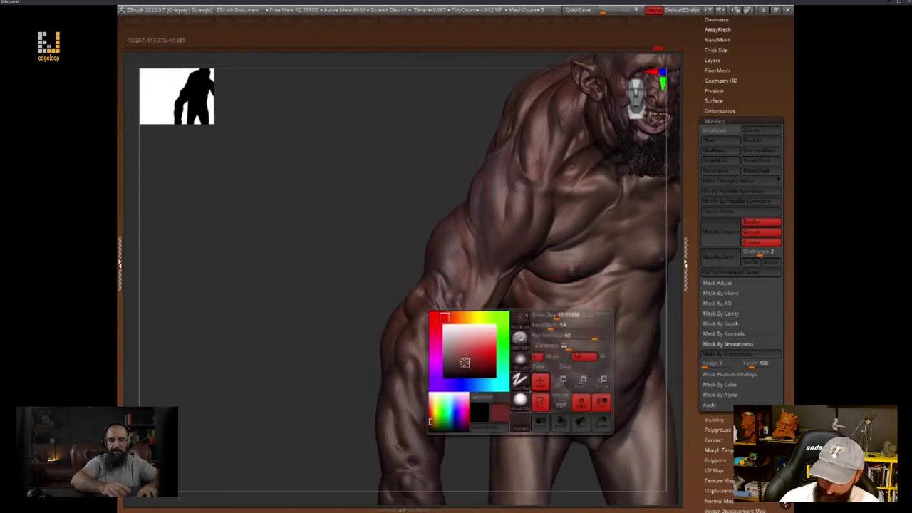
right_click(399, 385)
left_click_drag(435, 328, 431, 329)
key("space")
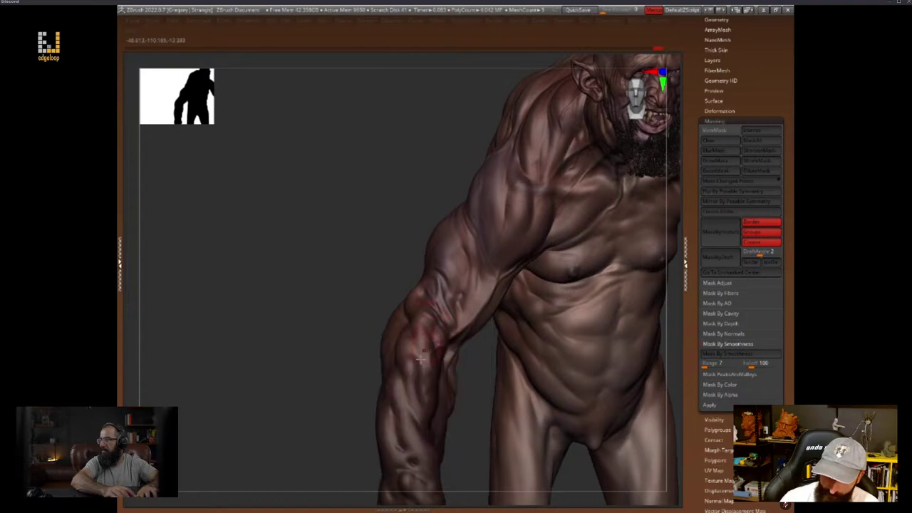
key("space")
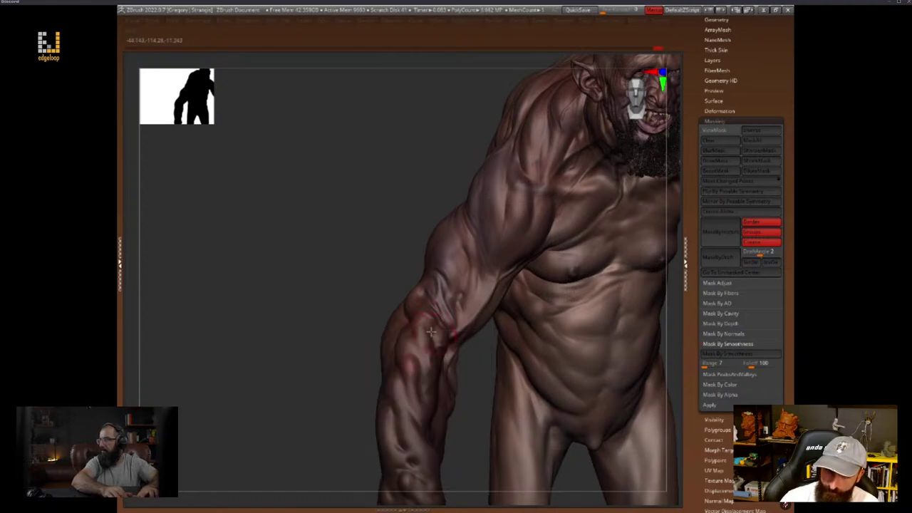
Switch to an orange-brown colour and dab it over the forearm muscles and the area above the elbow
key("space")
left_click(343, 334)
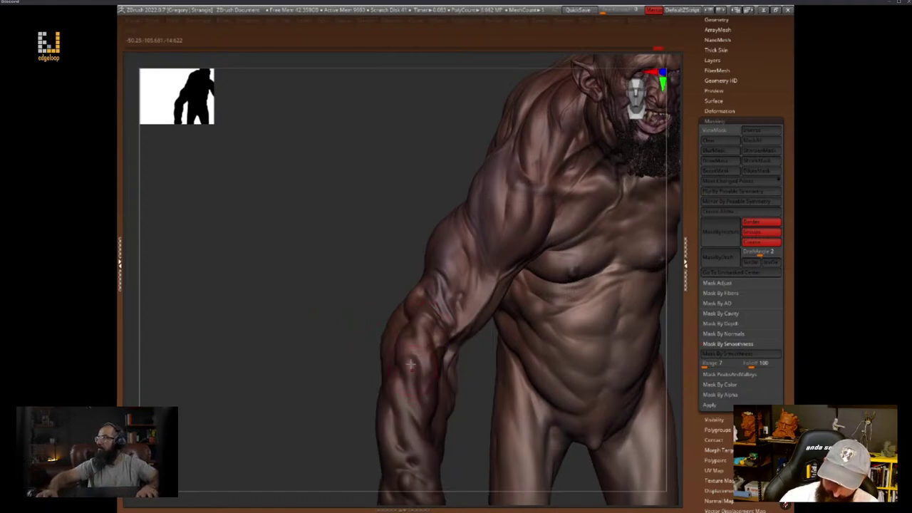
left_click_drag(408, 349, 433, 439)
key("space")
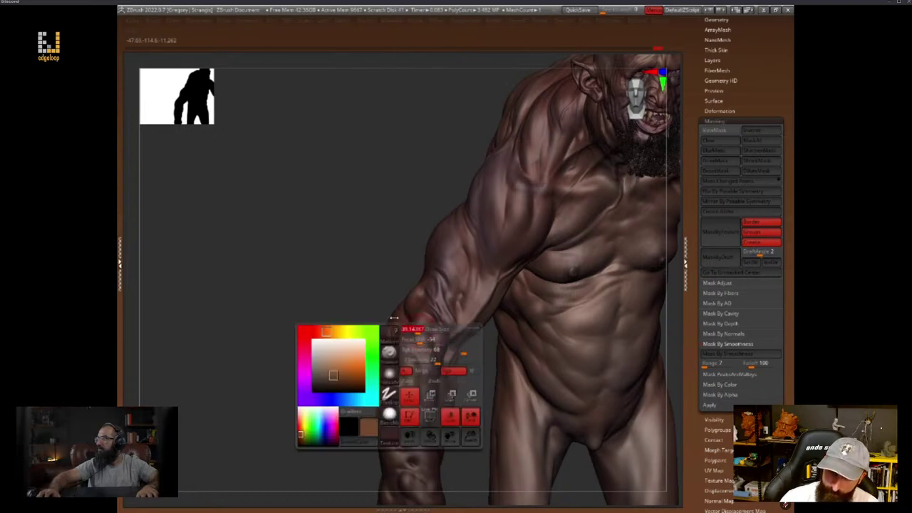
mouse_move(413, 346)
left_mouse_down()
mouse_move(400, 368)
mouse_move(415, 340)
left_mouse_up()
key("space")
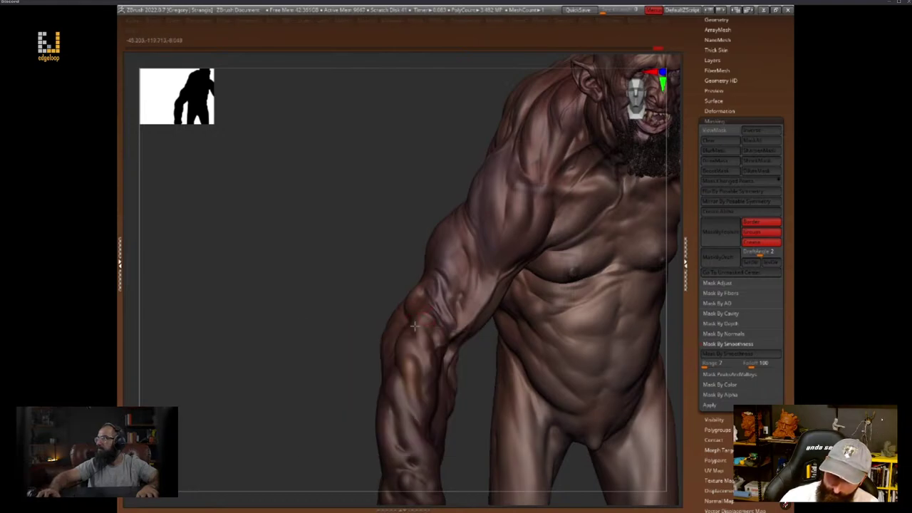
key("space")
key("space")
left_click_drag(451, 247, 444, 260)
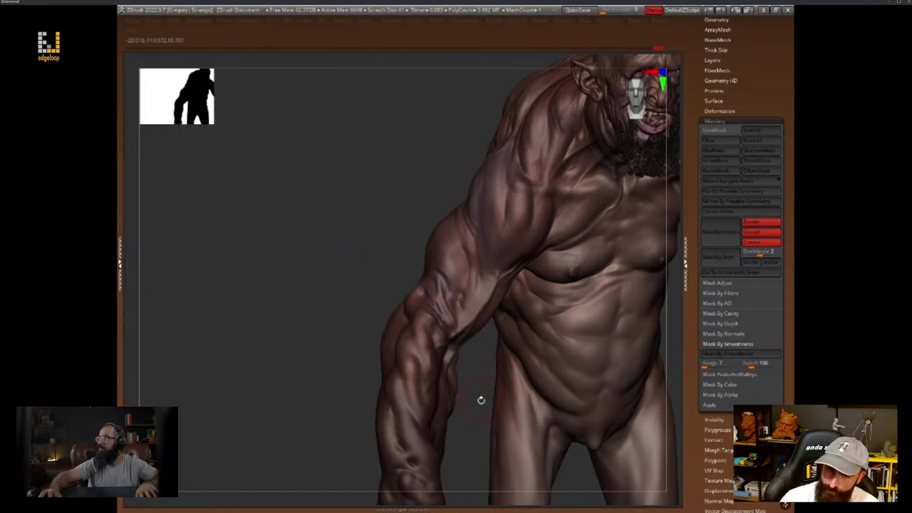
Continue the colour variation down the forearm towards the wrist, adjusting the paint colour and brush size
left_click_drag(480, 398, 462, 368)
left_click_drag(461, 434, 468, 332, "alt")
key("space")
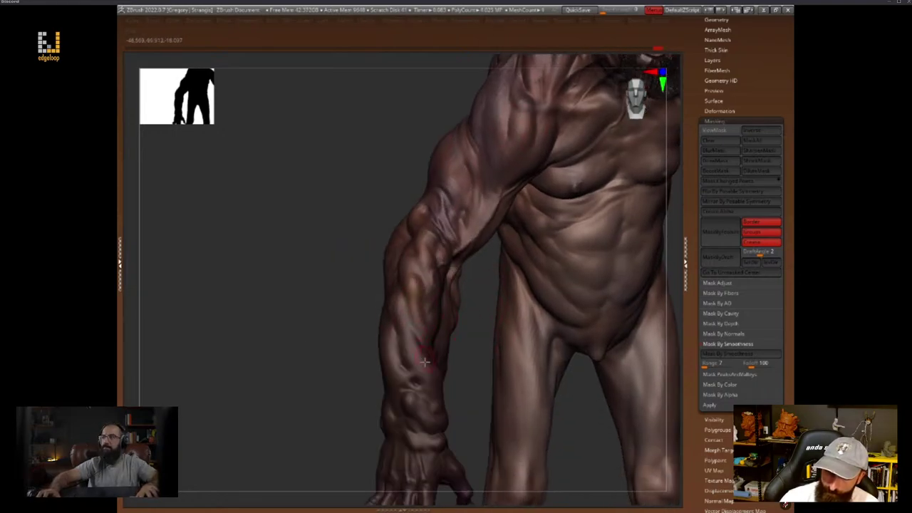
left_click_drag(458, 379, 467, 406, "alt")
key("space")
left_click(376, 276)
left_click_drag(359, 319, 353, 325)
key("space")
left_click(425, 268)
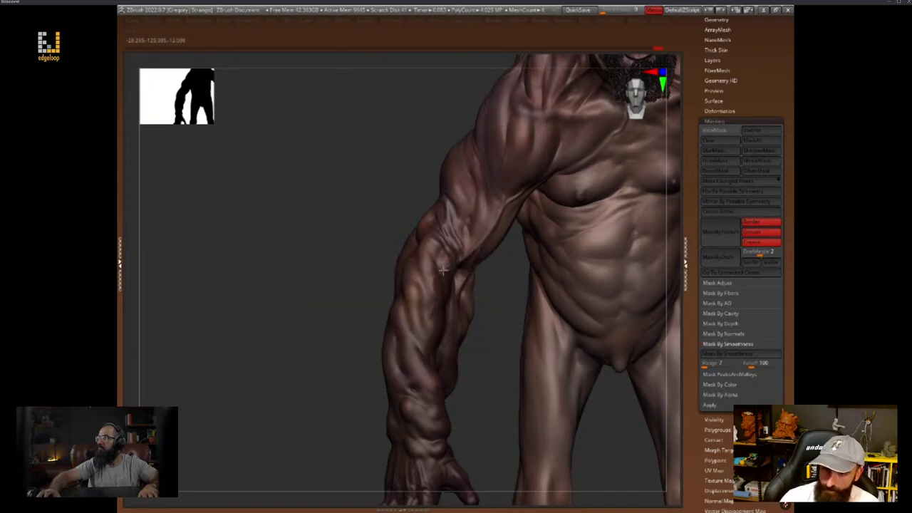
Draw thin raised veins along the inner forearm with a small brush
mouse_move(488, 317)
left_mouse_down()
mouse_move(520, 319)
mouse_move(487, 266)
mouse_move(504, 284)
left_mouse_up()
key("space")
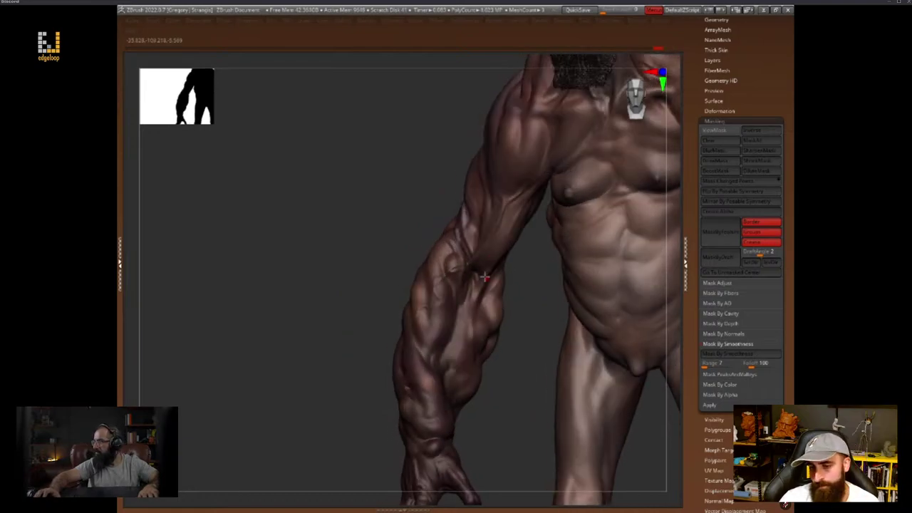
key("space")
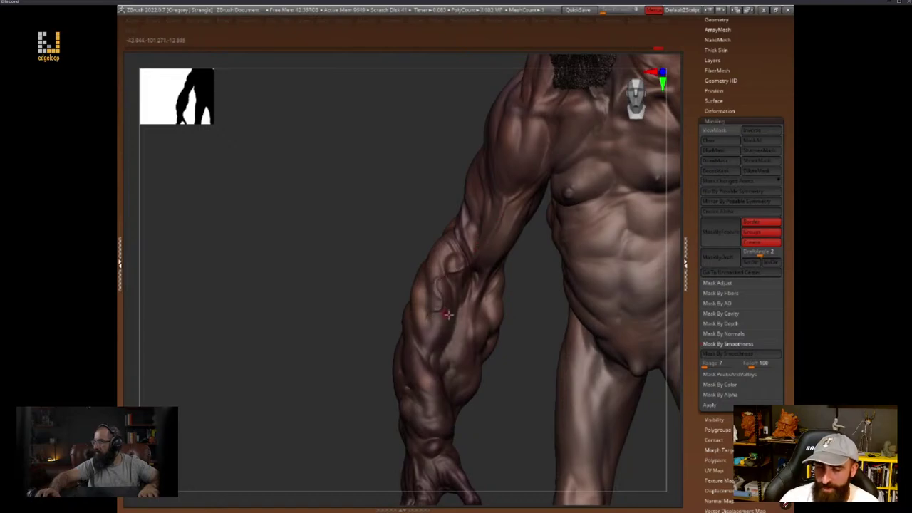
left_click_drag(448, 315, 499, 381)
left_click_drag(511, 335, 499, 352)
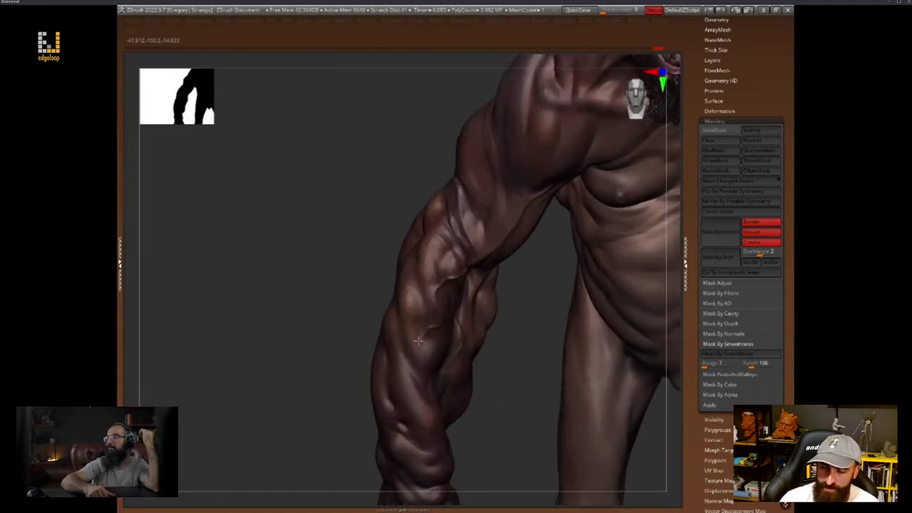
left_click_drag(489, 401, 433, 284)
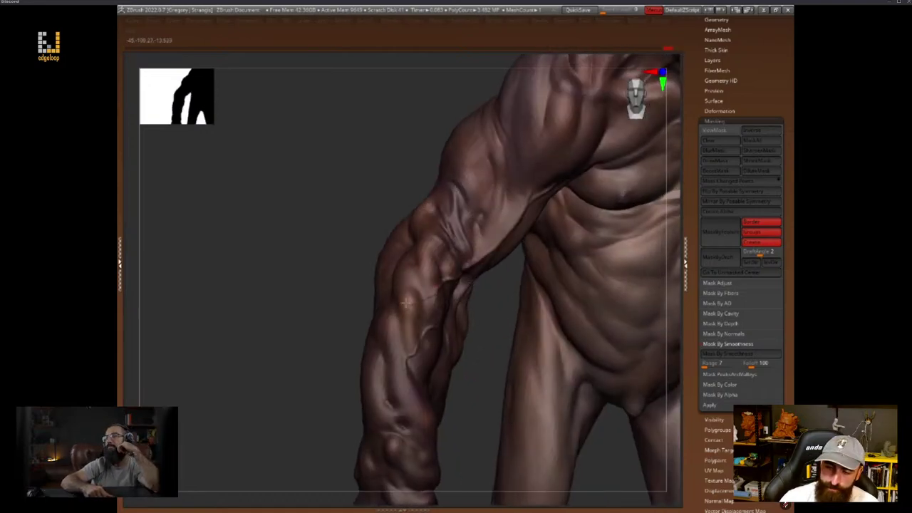
Extend the thin raised veins from the elbow up the upper arm towards the shoulder
left_click_drag(483, 375, 500, 364)
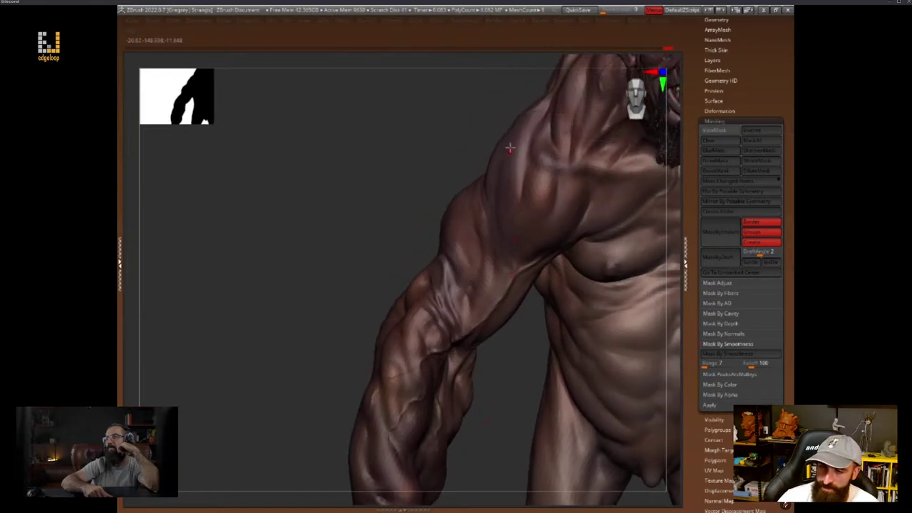
mouse_move(529, 218)
left_mouse_down()
mouse_move(499, 399)
mouse_move(504, 377)
left_mouse_up()
Examine the painted colours on the shoulder and upper arm with flat, unshaded display
key("Tab")
key("1")
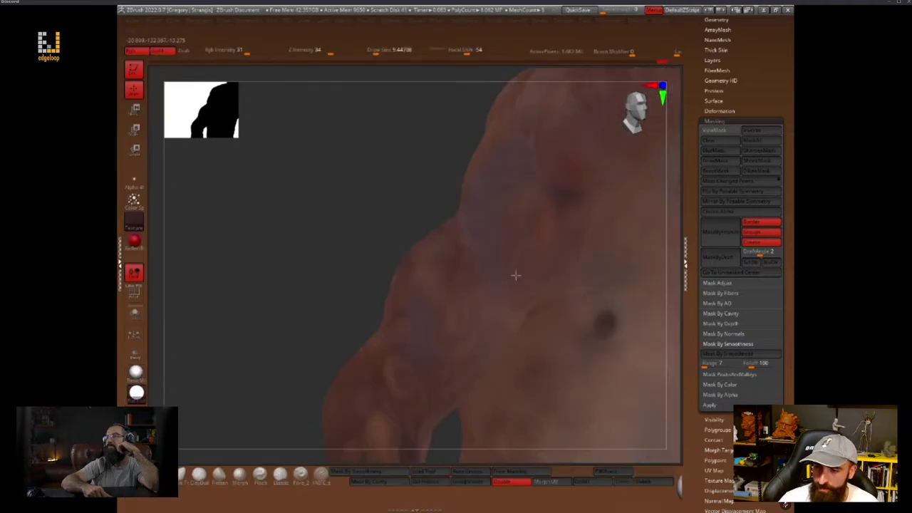
left_click_drag(318, 274, 308, 328, "alt")
right_click_drag(668, 372, 555, 271)
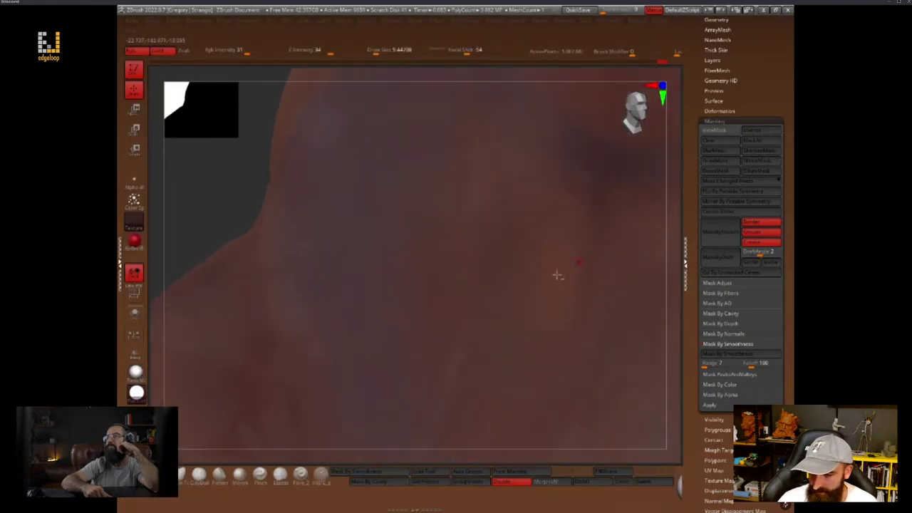
right_click_drag(415, 308, 196, 128)
right_click_drag(681, 311, 644, 292)
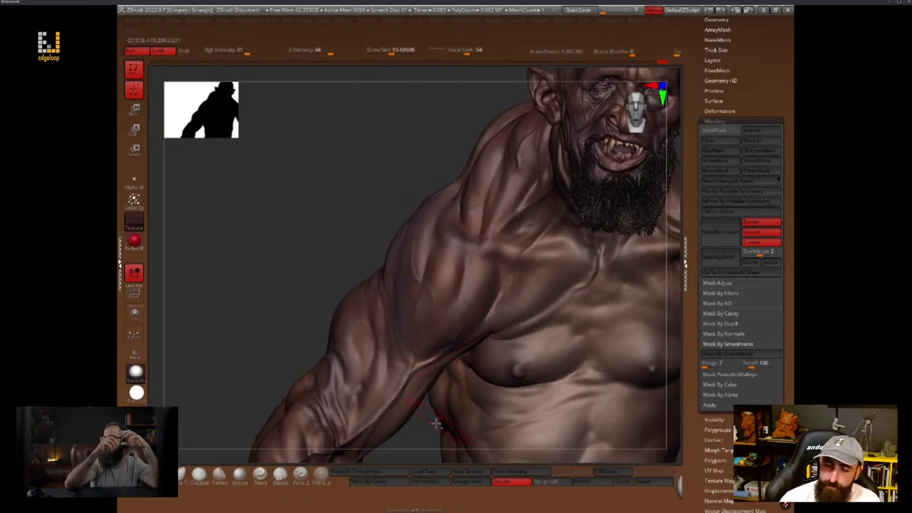
Examine the whole painted creature from the front and three-quarter side to judge the skin tones
left_click_drag(423, 428, 409, 369, "alt")
key("Tab")
right_click(627, 313)
mouse_move(657, 283)
left_mouse_down()
mouse_move(627, 311)
mouse_move(651, 278)
left_mouse_up()
key("space")
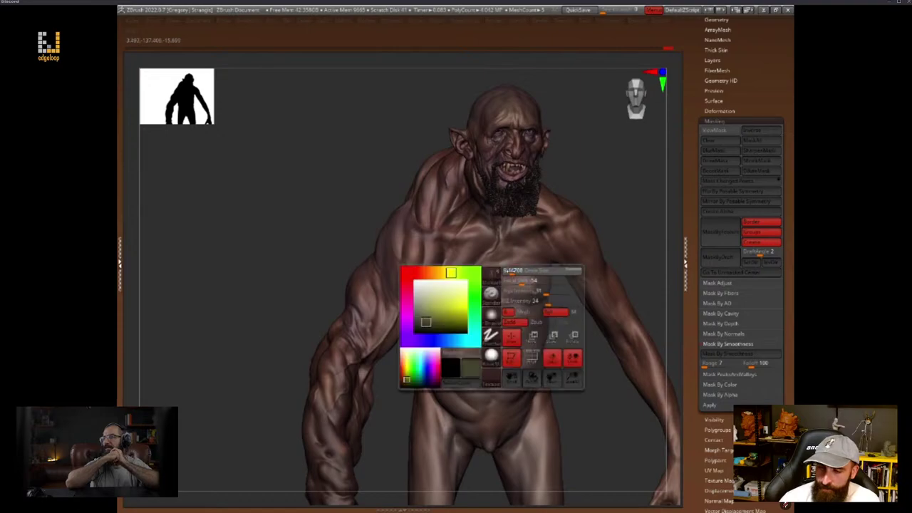
key("space")
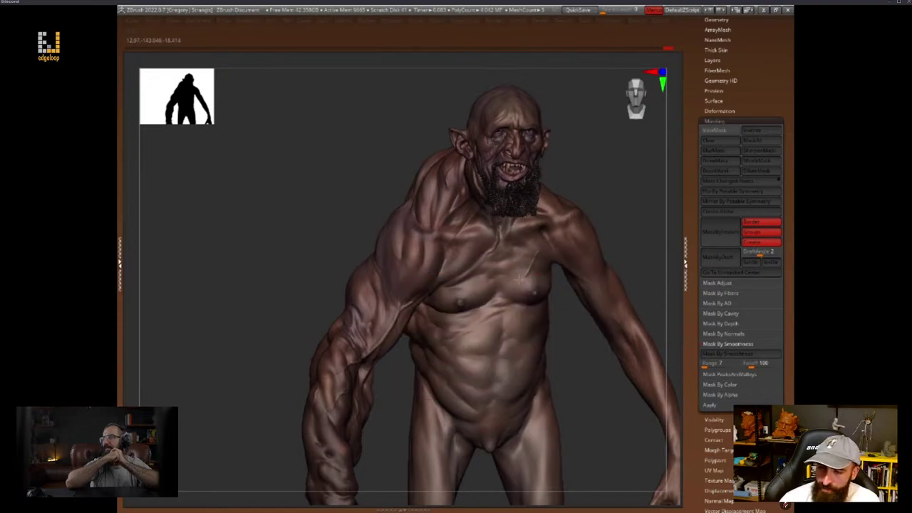
mouse_move(662, 289)
left_mouse_down()
mouse_move(626, 315)
mouse_move(651, 299)
left_mouse_up()
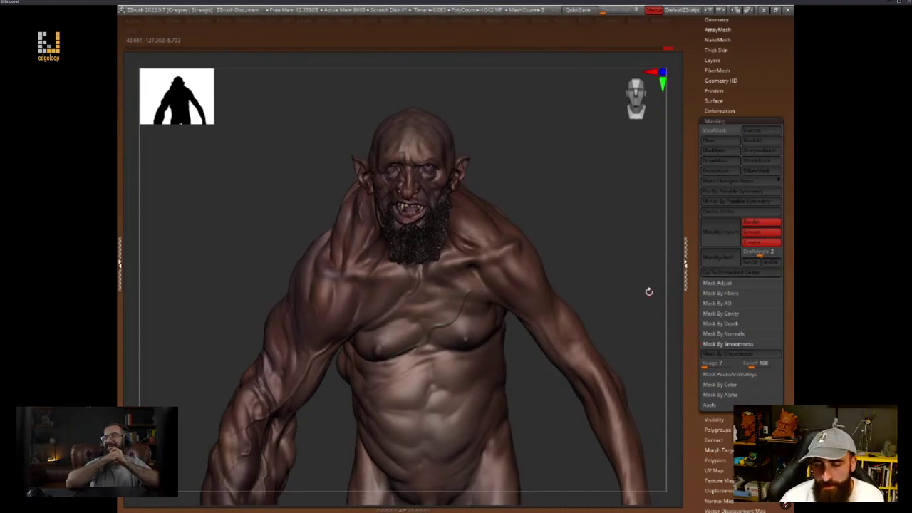
mouse_move(647, 290)
left_mouse_down()
mouse_move(655, 266)
mouse_move(646, 282)
left_mouse_up()
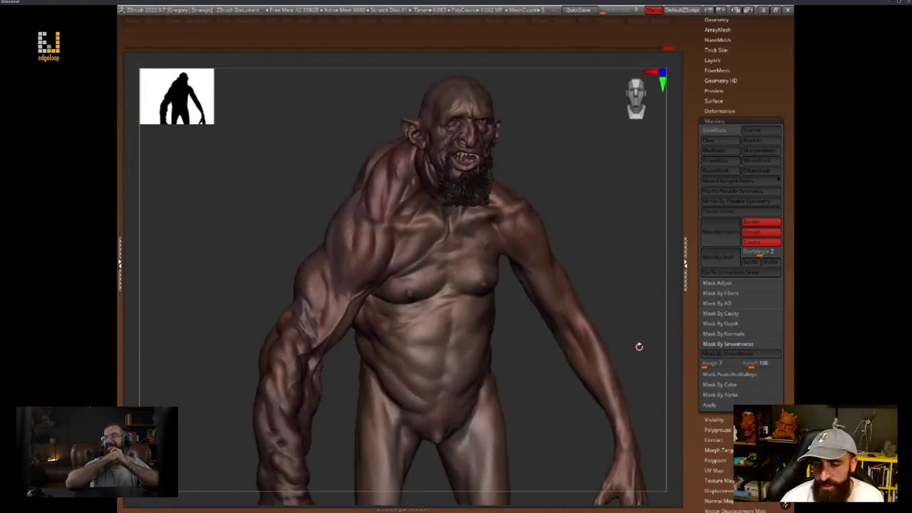
mouse_move(636, 346)
left_mouse_down("alt")
mouse_move(675, 285)
mouse_move(605, 380)
mouse_move(591, 366)
left_mouse_up("alt")
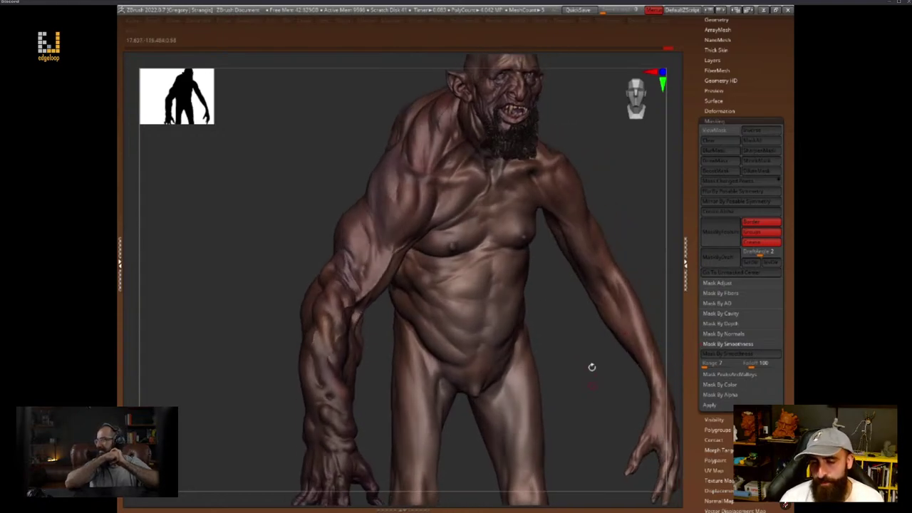
left_click_drag(655, 252, 641, 325)
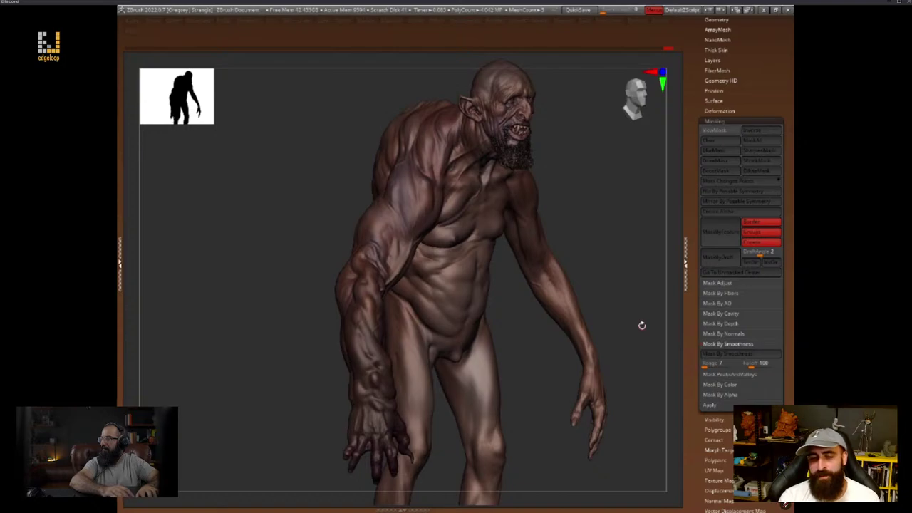
left_click_drag(649, 342, 661, 307)
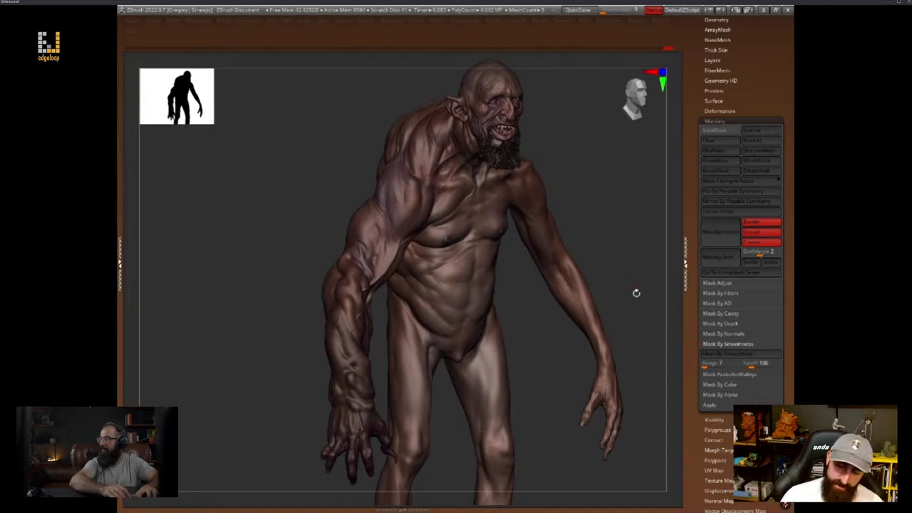
Set the brush's RGB intensity to 74 and check the torso and arms from the front
mouse_move(626, 293)
left_mouse_down()
mouse_move(632, 274)
mouse_move(642, 282)
mouse_move(612, 308)
mouse_move(509, 247)
left_mouse_up()
key("space")
key("space")
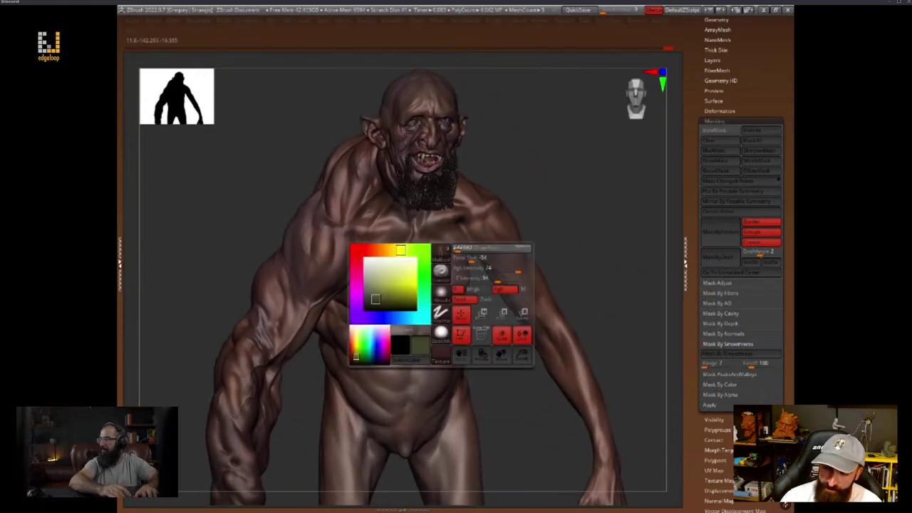
left_click_drag(508, 375, 594, 360)
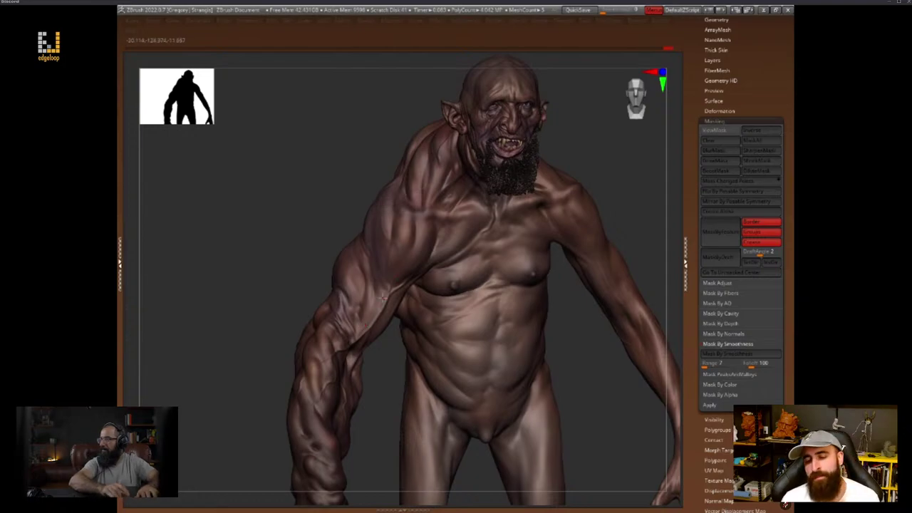
left_click_drag(390, 376, 419, 313)
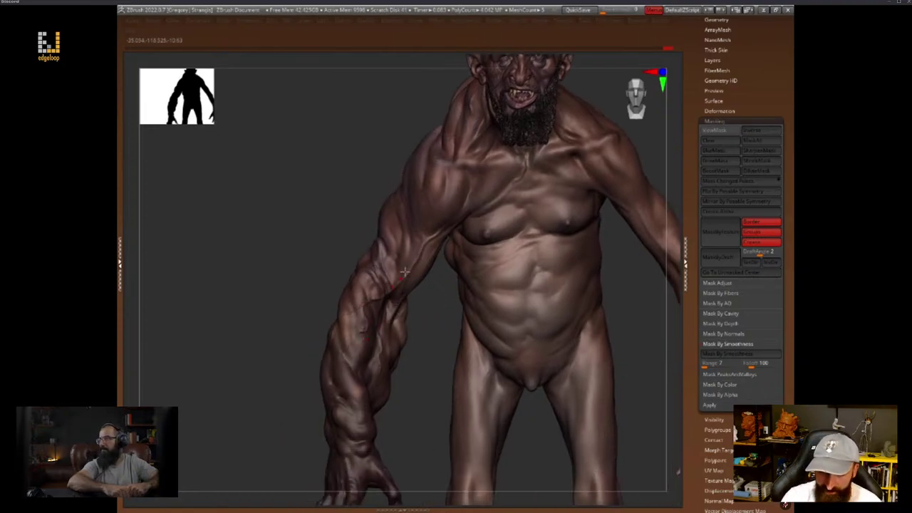
mouse_move(666, 417)
left_mouse_down()
mouse_move(662, 406)
mouse_move(611, 460)
mouse_move(608, 448)
left_mouse_up()
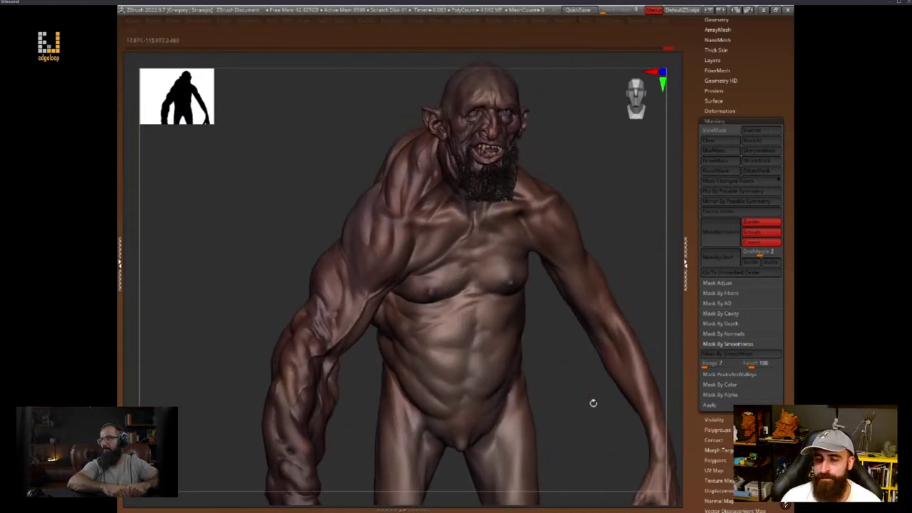
left_click_drag(594, 413, 589, 429)
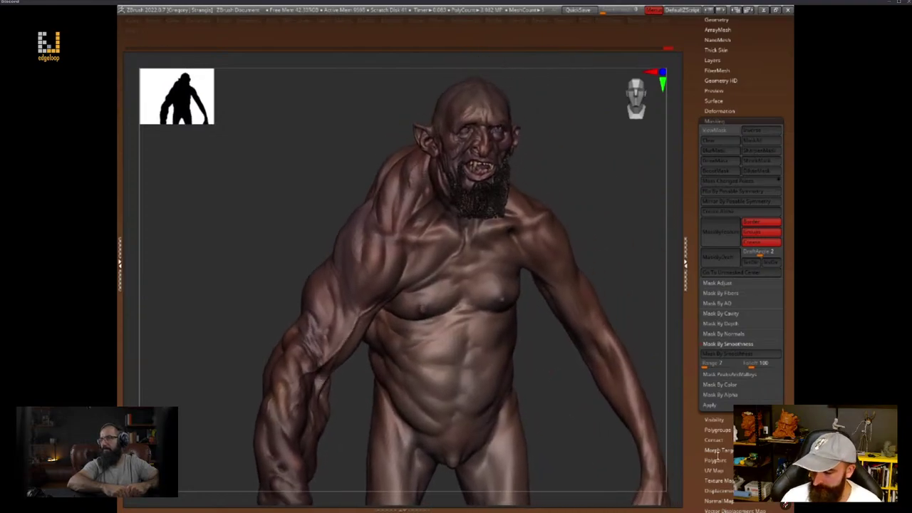
Adjust the body's polypaint colours with RGB contrast about 0.084, slightly higher RGB intensity and the hue shifted towards yellow-olive
left_click(717, 460)
left_click(722, 212)
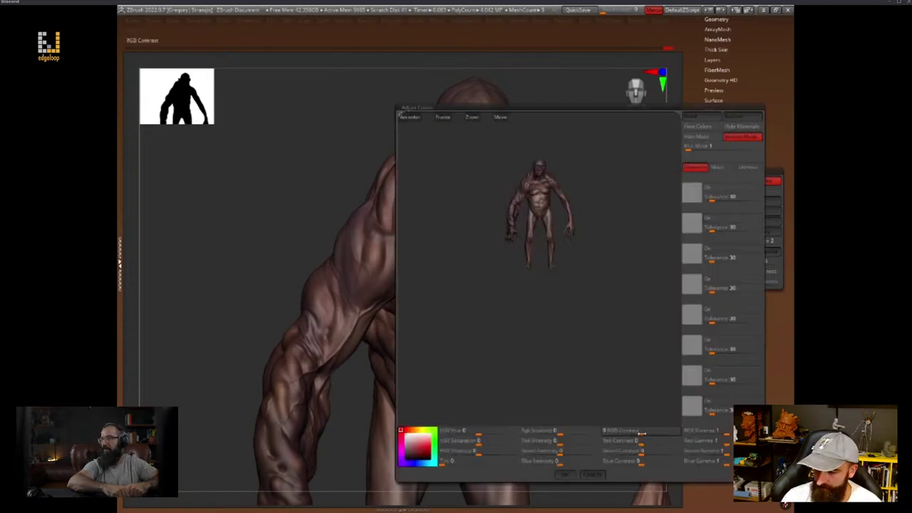
left_click_drag(641, 432, 652, 431)
left_click_drag(557, 213, 567, 277, "alt")
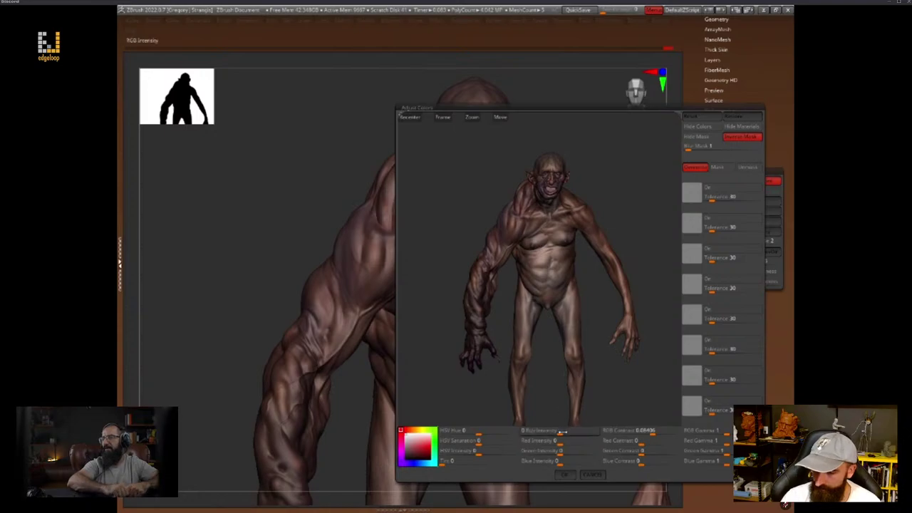
left_click_drag(545, 430, 548, 430)
left_click_drag(477, 433, 485, 433)
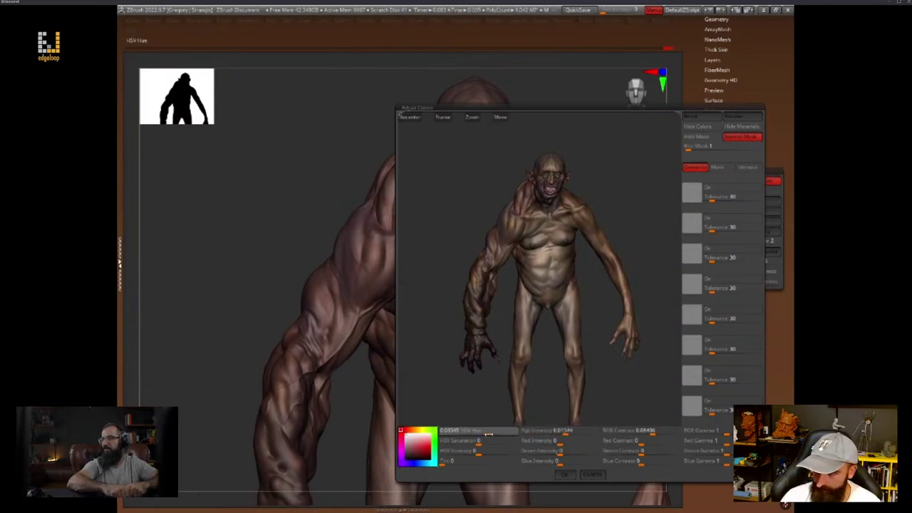
left_click(565, 474)
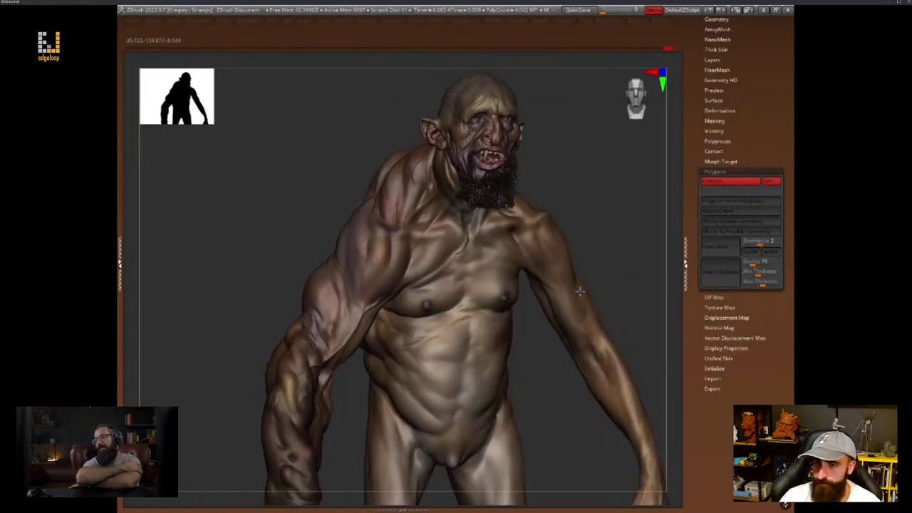
Switch to the unpainted version of the creature and change its display colour from olive to light grey
mouse_move(580, 290)
left_mouse_down()
mouse_move(643, 291)
mouse_move(631, 281)
mouse_move(662, 351)
mouse_move(646, 332)
mouse_move(646, 360)
mouse_move(630, 329)
left_mouse_up()
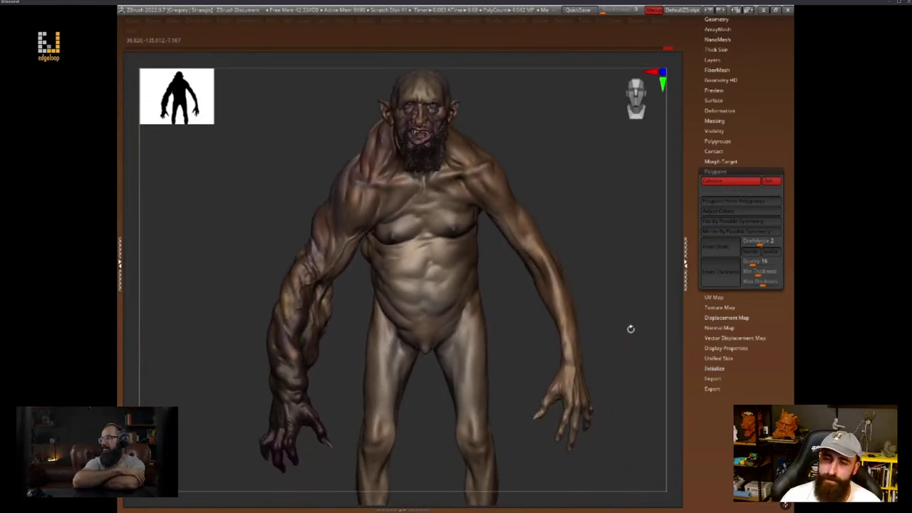
left_click(715, 172)
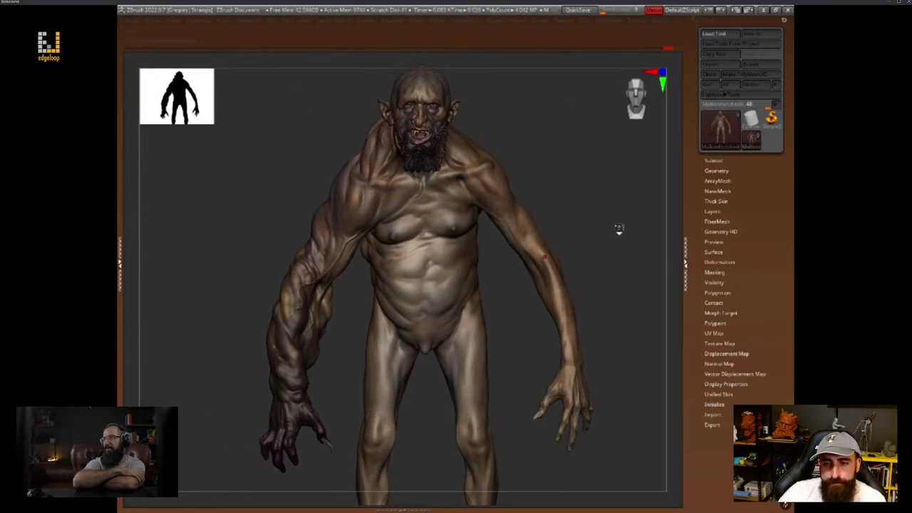
key("space")
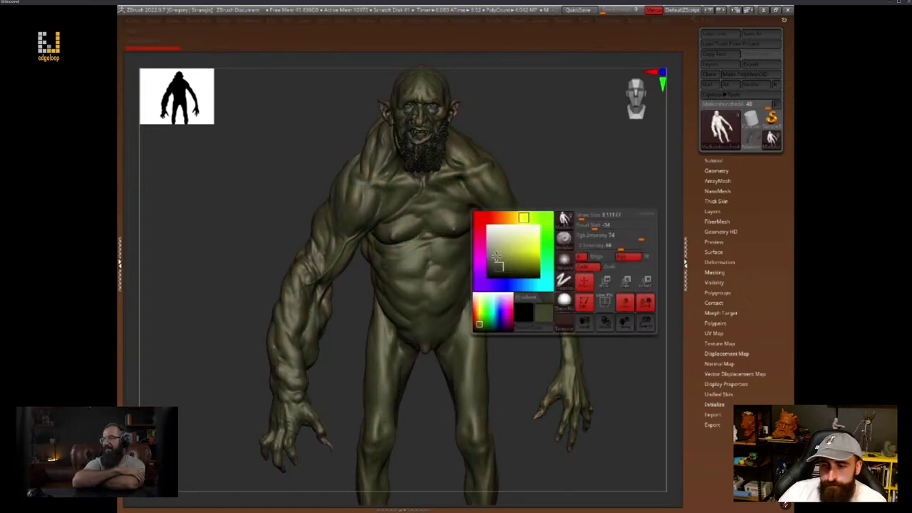
key("space")
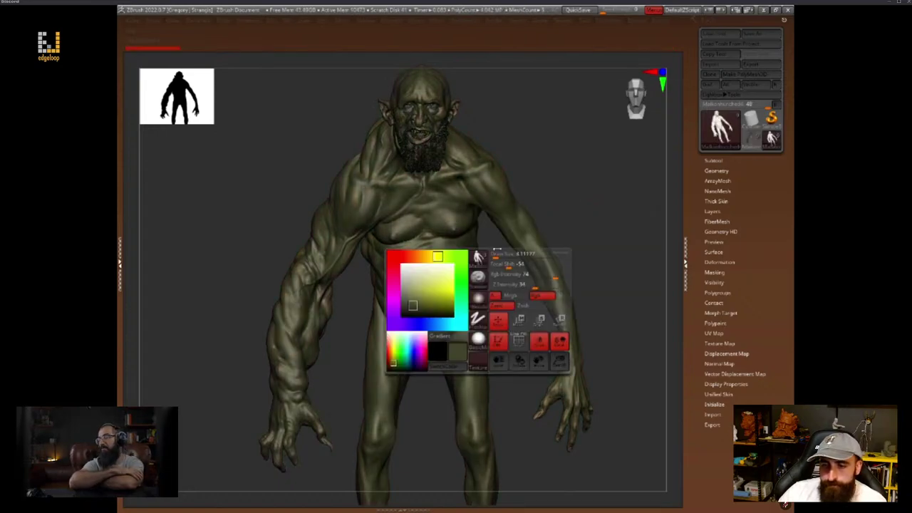
left_click_drag(404, 287, 397, 290)
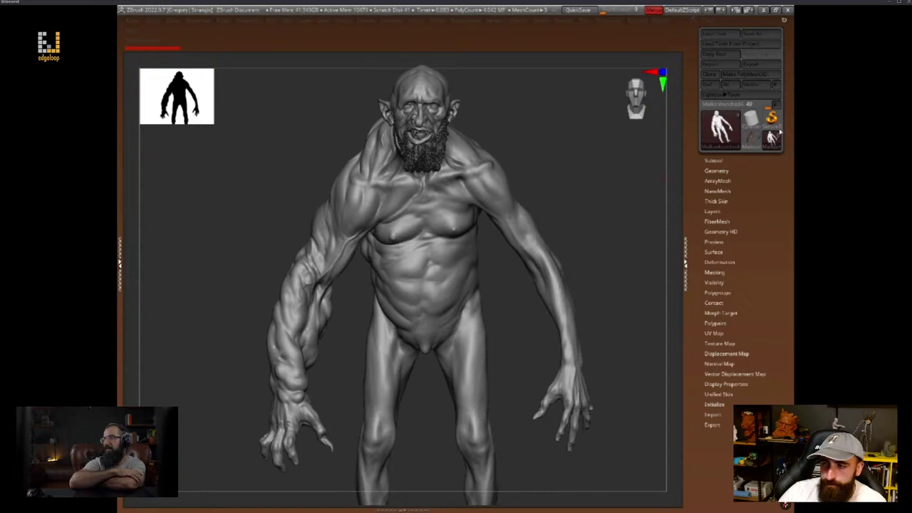
left_click_drag(616, 152, 654, 233)
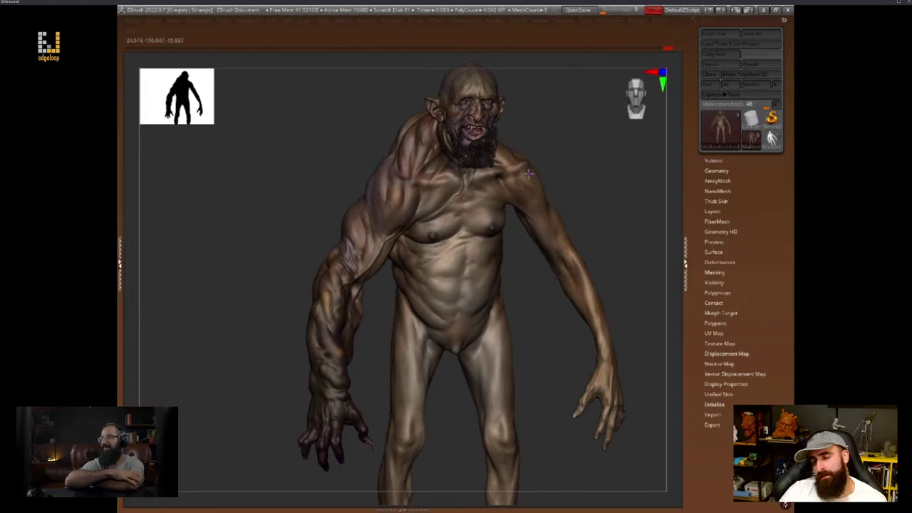
Examine the recoloured painted creature from the front and three-quarter view, focusing on the torso and arms
left_click_drag(634, 144, 635, 210)
key("shift+f")
key("shift+f")
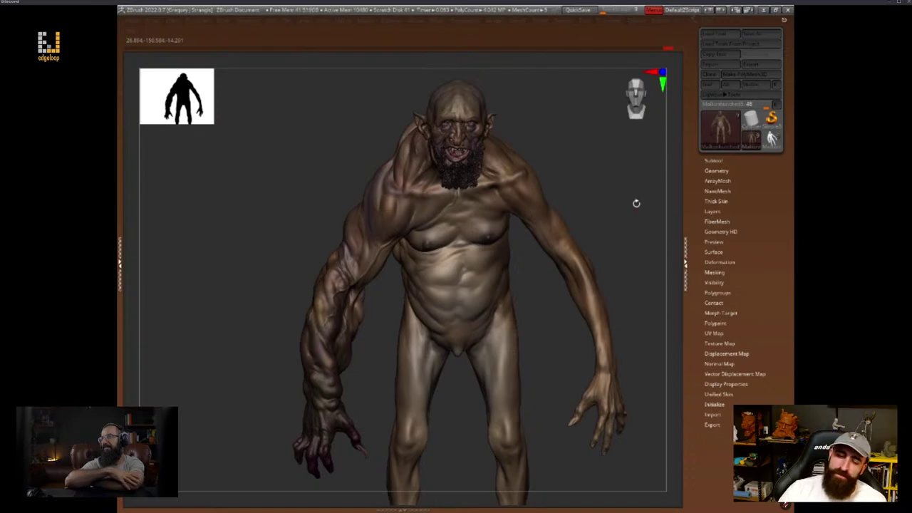
left_click_drag(618, 201, 620, 159)
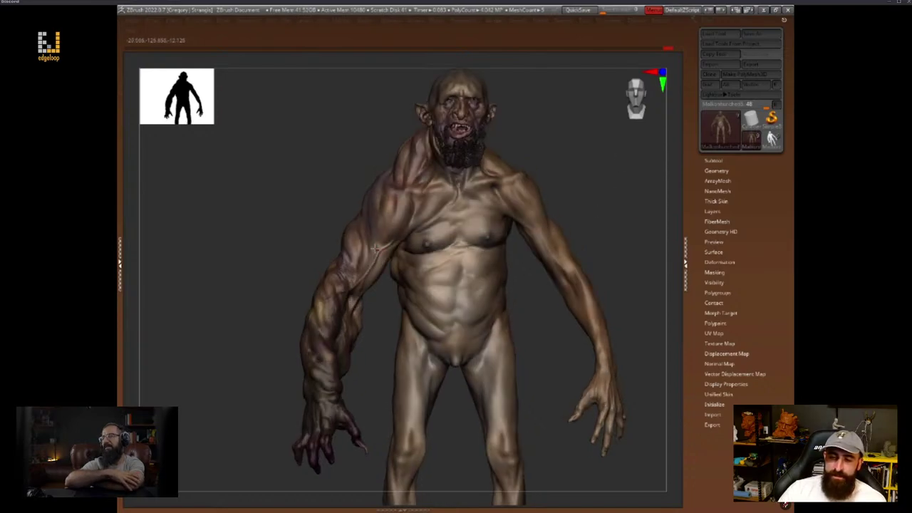
left_click_drag(645, 208, 609, 183, "alt")
key("space")
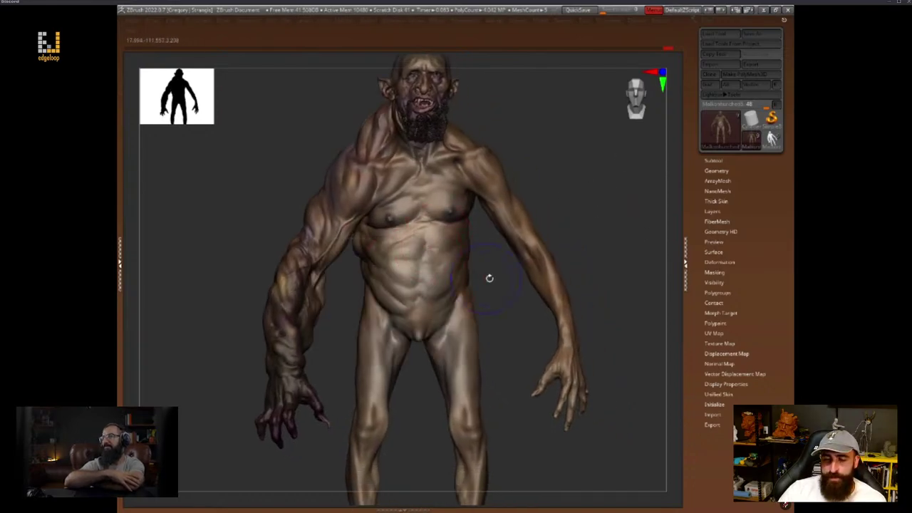
right_click_drag(490, 278, 563, 266)
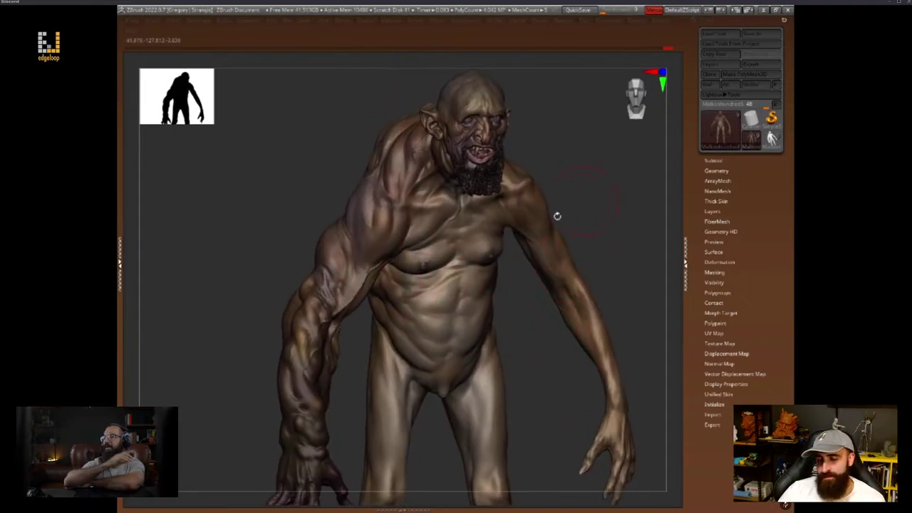
key("space")
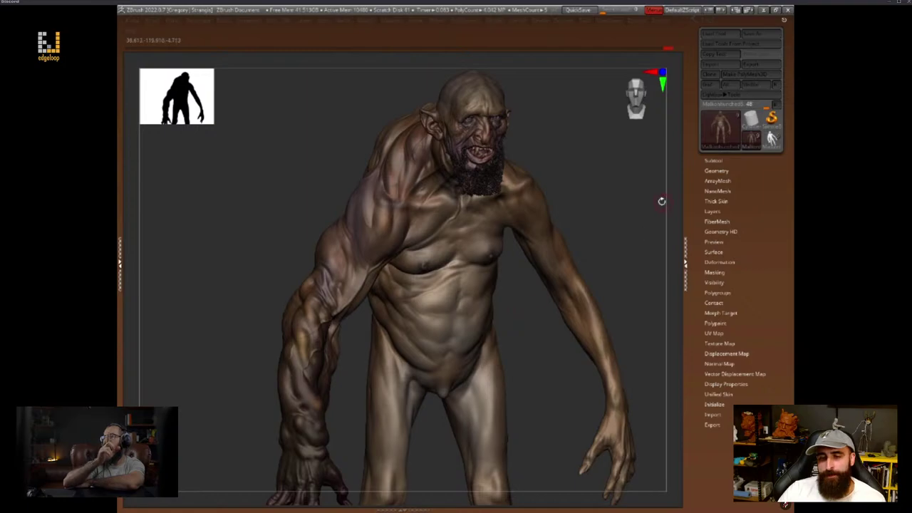
Compare the painted creature with the unpainted version, examining the pose from the side and three-quarter view
left_click(771, 141)
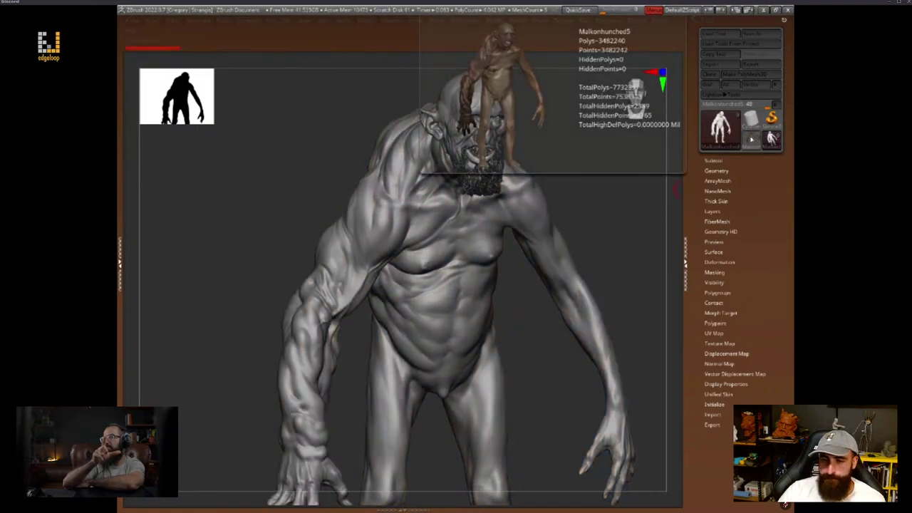
left_click(752, 140)
left_click_drag(612, 181, 649, 194)
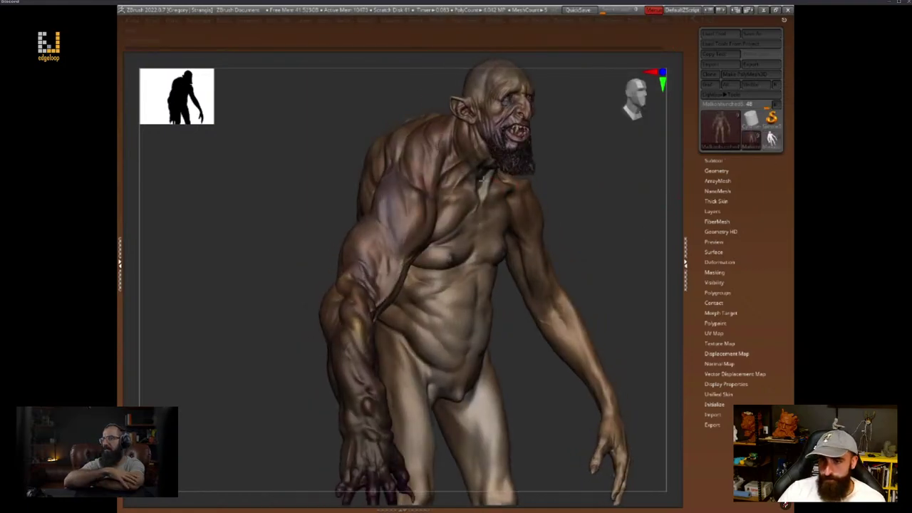
mouse_move(552, 203)
left_mouse_down()
mouse_move(588, 215)
mouse_move(590, 242)
mouse_move(579, 252)
mouse_move(631, 257)
mouse_move(610, 368)
mouse_move(620, 347)
left_mouse_up()
left_click(771, 141)
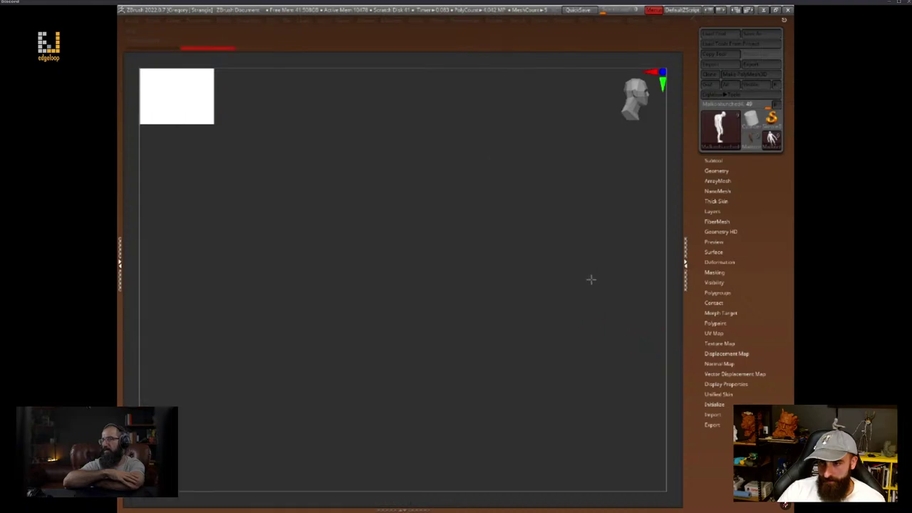
key("f")
left_click_drag(500, 173, 494, 174)
left_click_drag(552, 201, 703, 212, "alt")
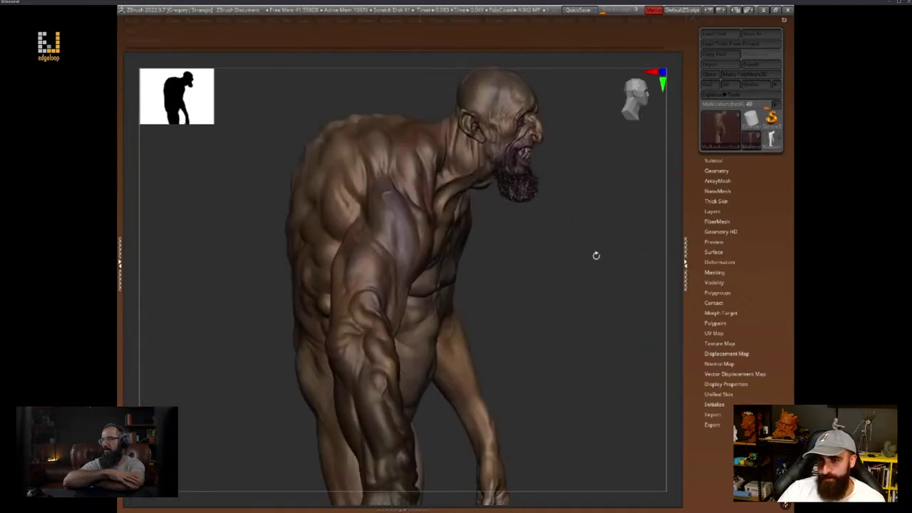
mouse_move(596, 256)
left_mouse_down()
mouse_move(598, 267)
mouse_move(623, 255)
left_mouse_up()
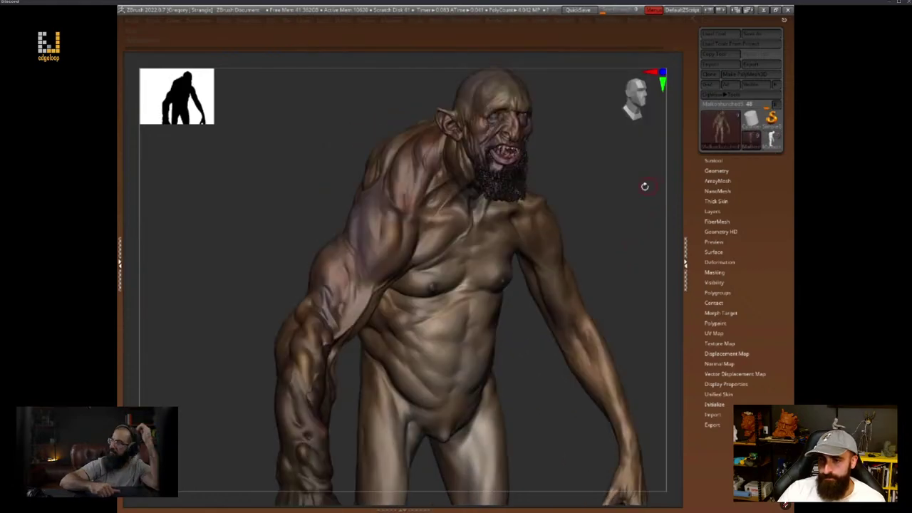
mouse_move(643, 186)
left_mouse_down()
mouse_move(599, 200)
mouse_move(615, 197)
left_mouse_up()
right_click(615, 197)
Open the subtool list of the grey symmetrical figure and show the hidden skin subtool below the eye spheres
left_click(713, 160)
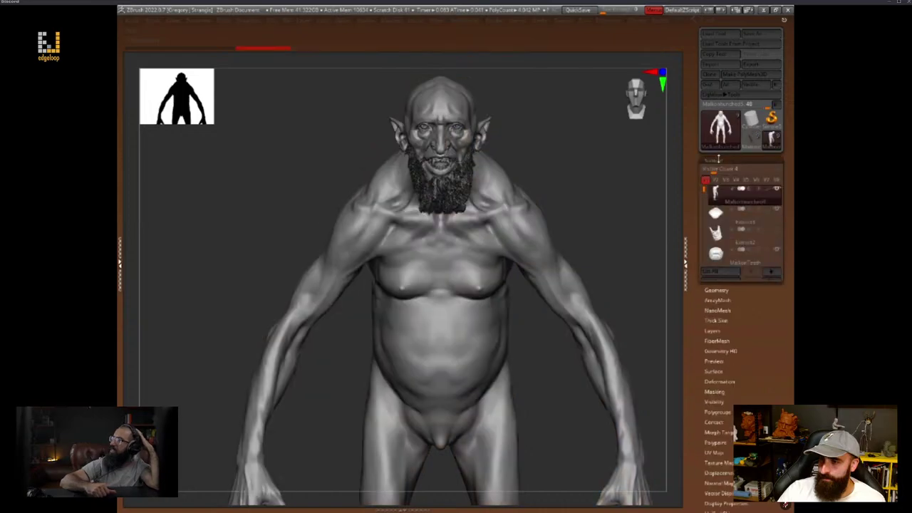
left_click_drag(703, 190, 700, 209)
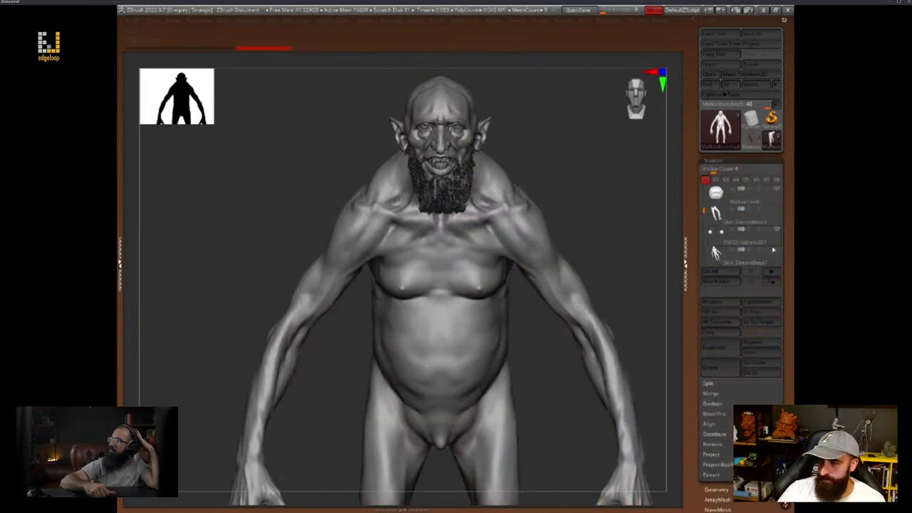
left_click(774, 249)
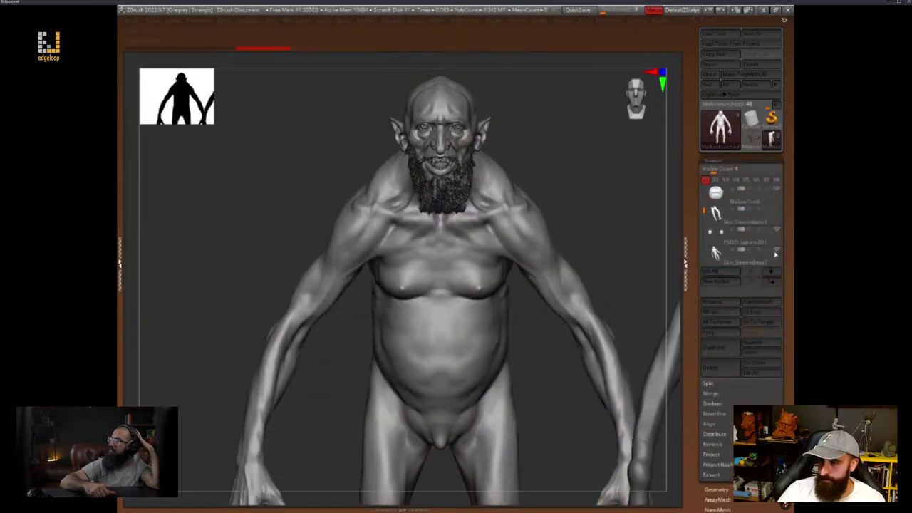
Select the skin subtool of the lean earlier figure and frame both grey figures side by side in three-quarter view
left_click(685, 193)
left_click_drag(653, 183, 463, 146, "alt")
left_click(581, 191, "alt")
left_click_drag(751, 156, 741, 157)
left_click(790, 179)
left_click_drag(472, 171, 479, 151, "alt")
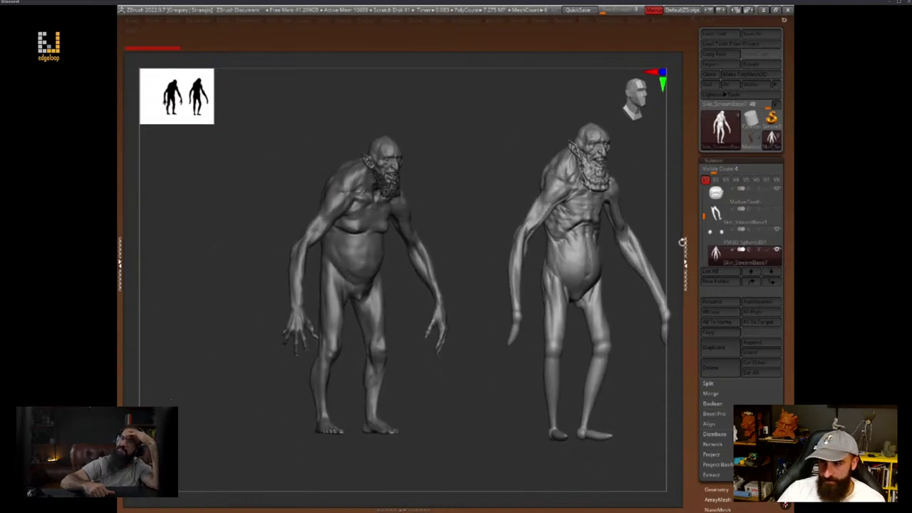
Move the lean figure closer to the bearded grey figure, leaving room on the canvas for another model
key("w")
left_click_drag(645, 475, 575, 476)
left_click_drag(601, 352, 677, 347, "alt")
key("q")
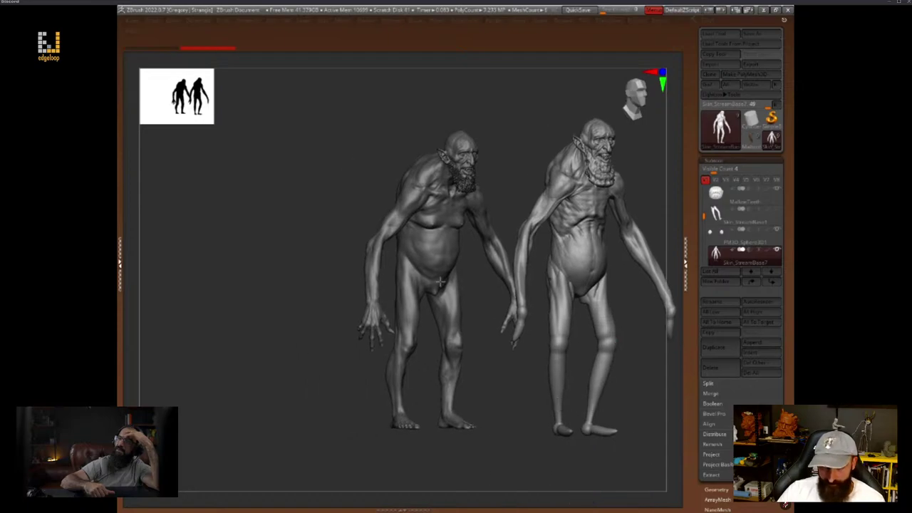
Drop the two grey figures onto the canvas and place the painted creature beside them in a matching three-quarter view
key("t")
left_click(455, 285)
left_click(750, 141)
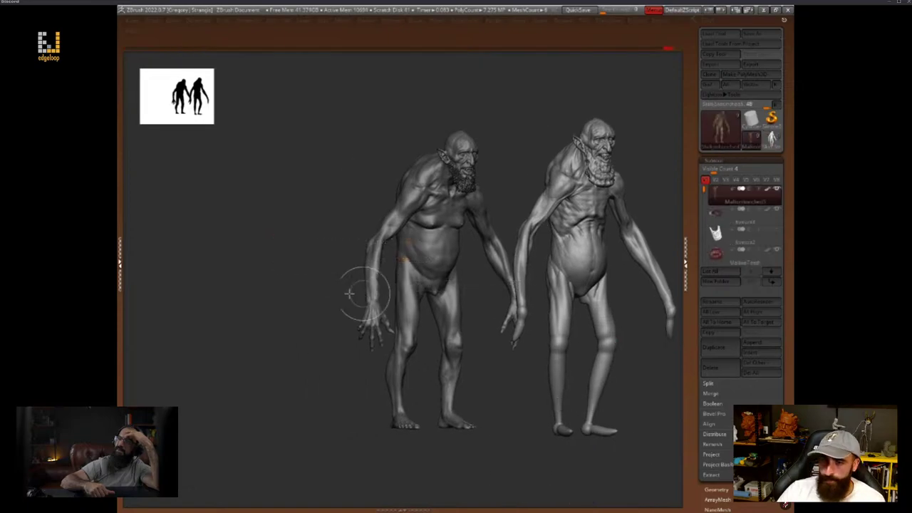
left_click_drag(320, 342, 349, 316)
key("t")
key("f")
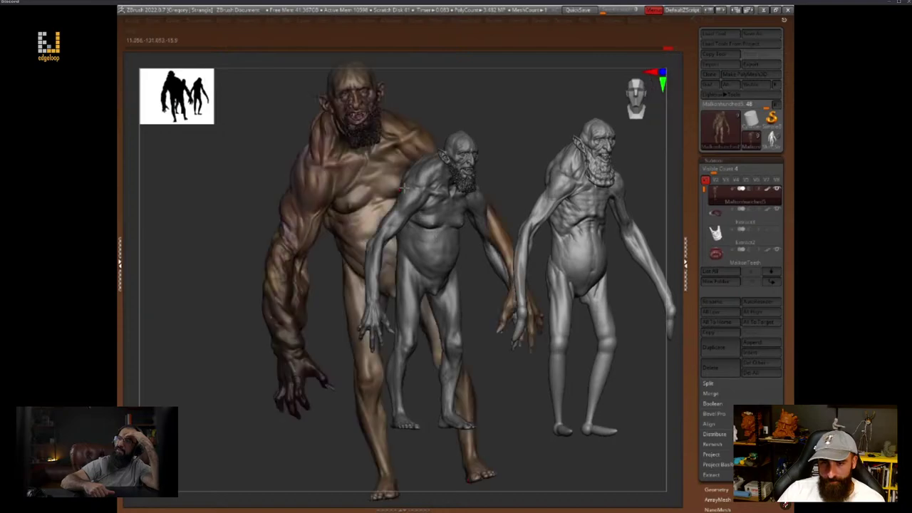
left_click_drag(537, 129, 502, 137, "shift")
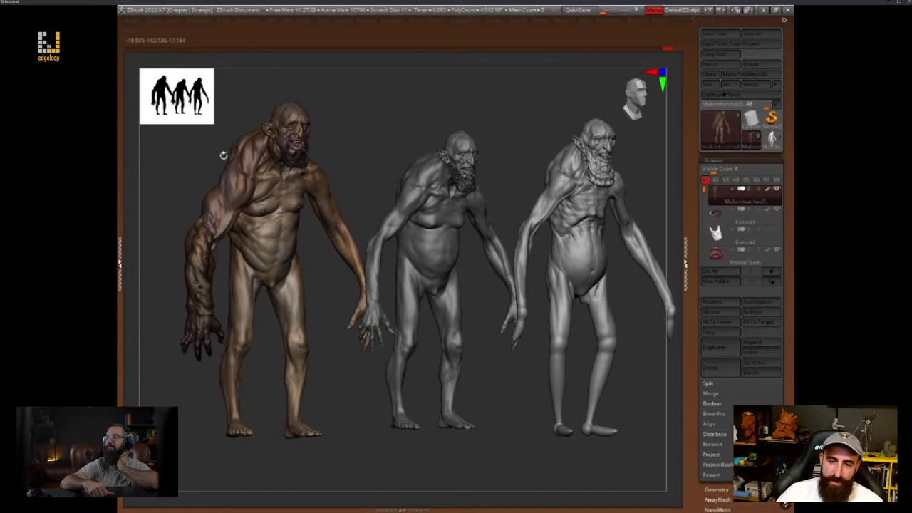
Clear the dropped grey figures from the canvas and examine the painted creature's full body, face and torso from below and the front
key("ctrl+n")
key("f")
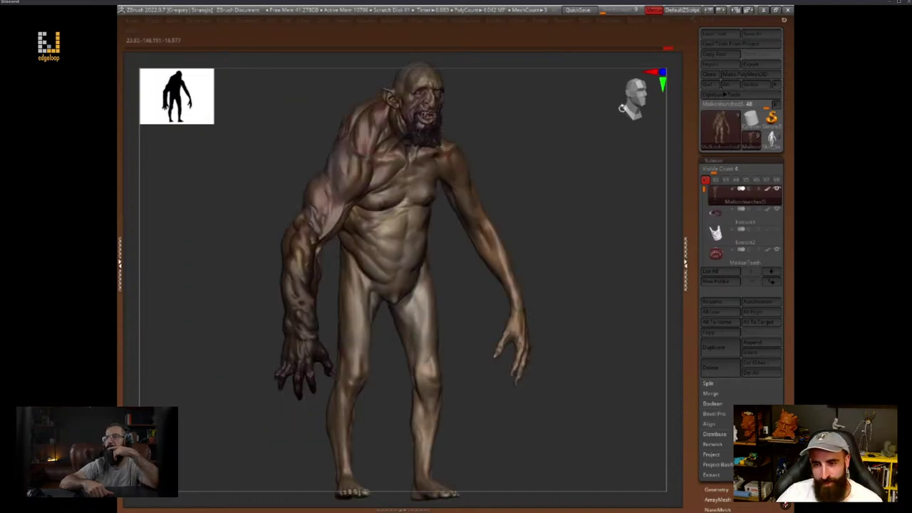
left_click_drag(584, 92, 585, 200)
key("f")
key("shift+f")
key("shift+f")
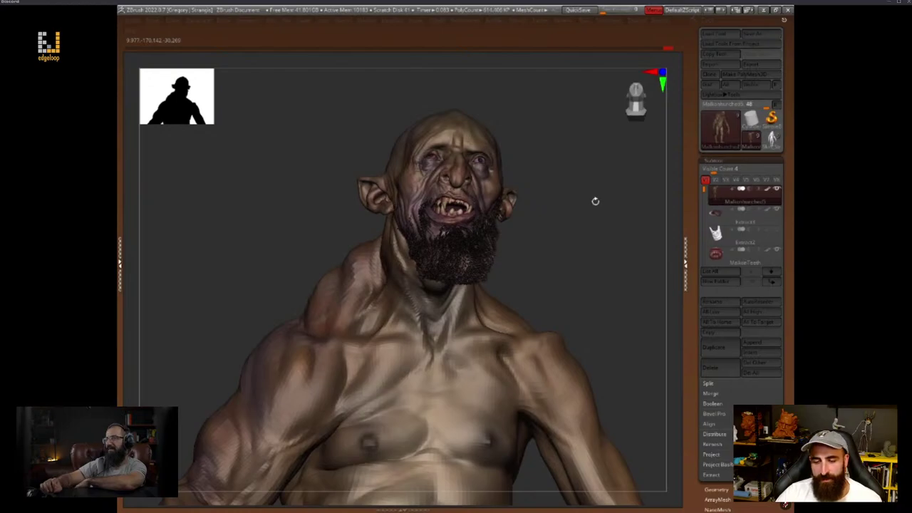
mouse_move(606, 230)
left_mouse_down()
mouse_move(602, 246)
mouse_move(627, 226)
mouse_move(611, 177)
left_mouse_up()
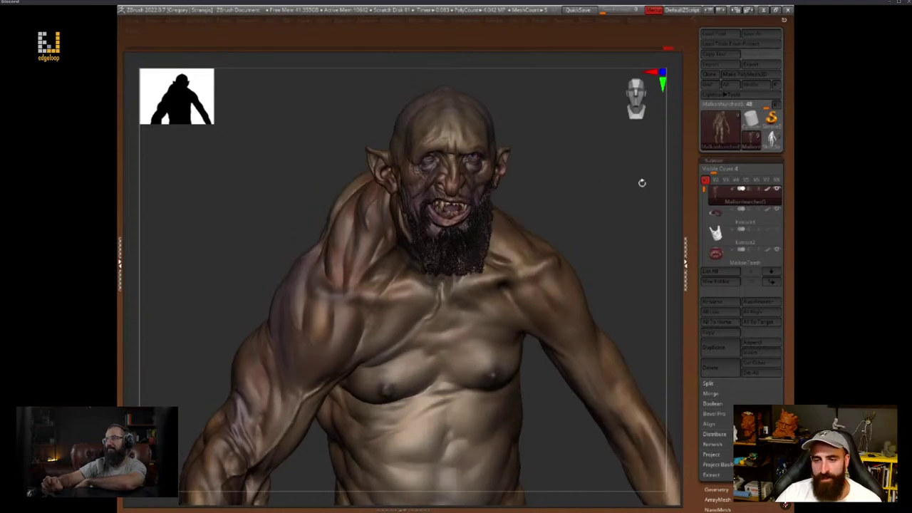